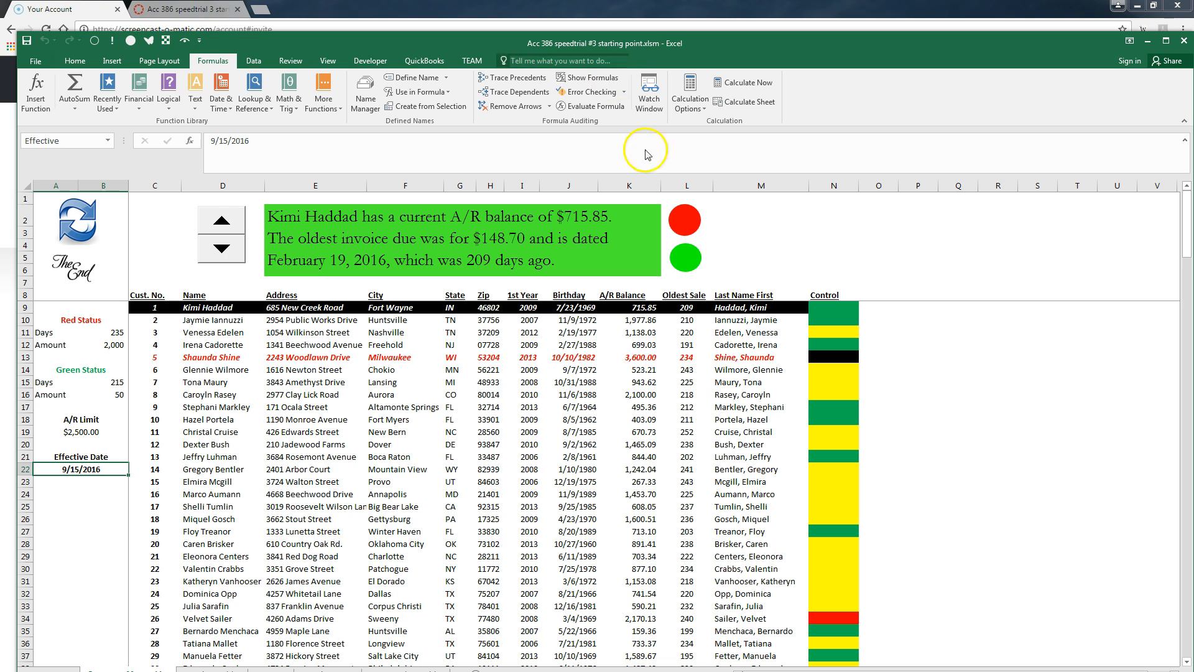
Sort the customers by highest A/R balance, then green status first, then back to Cust. No. order
click(686, 218)
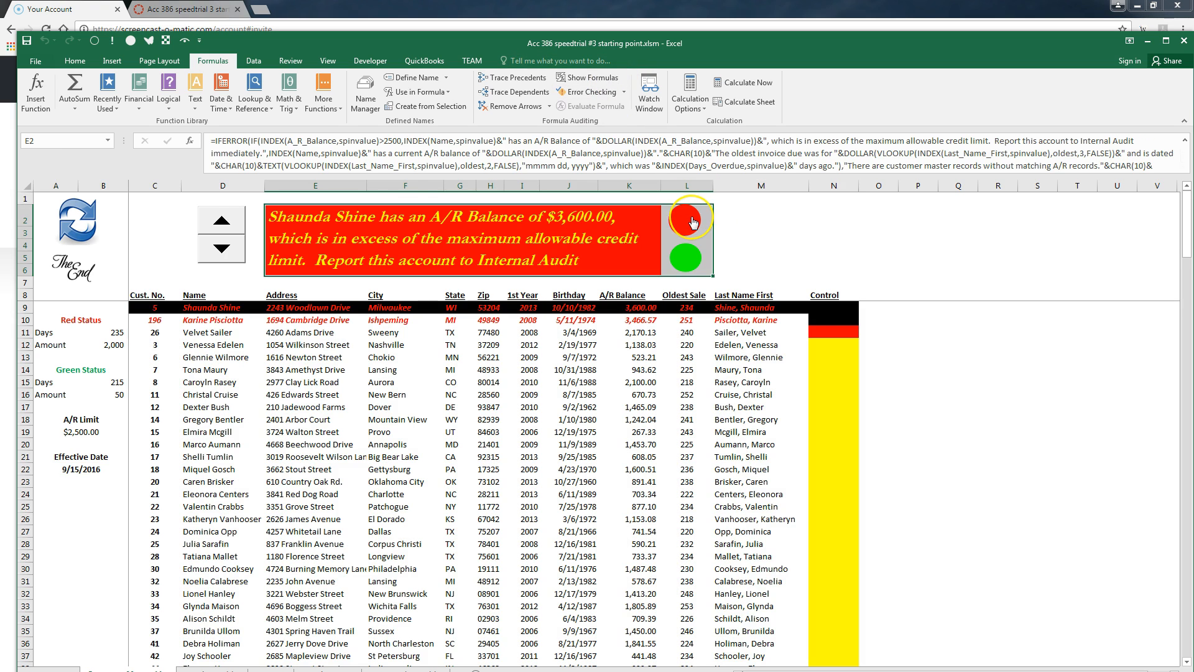
click(685, 257)
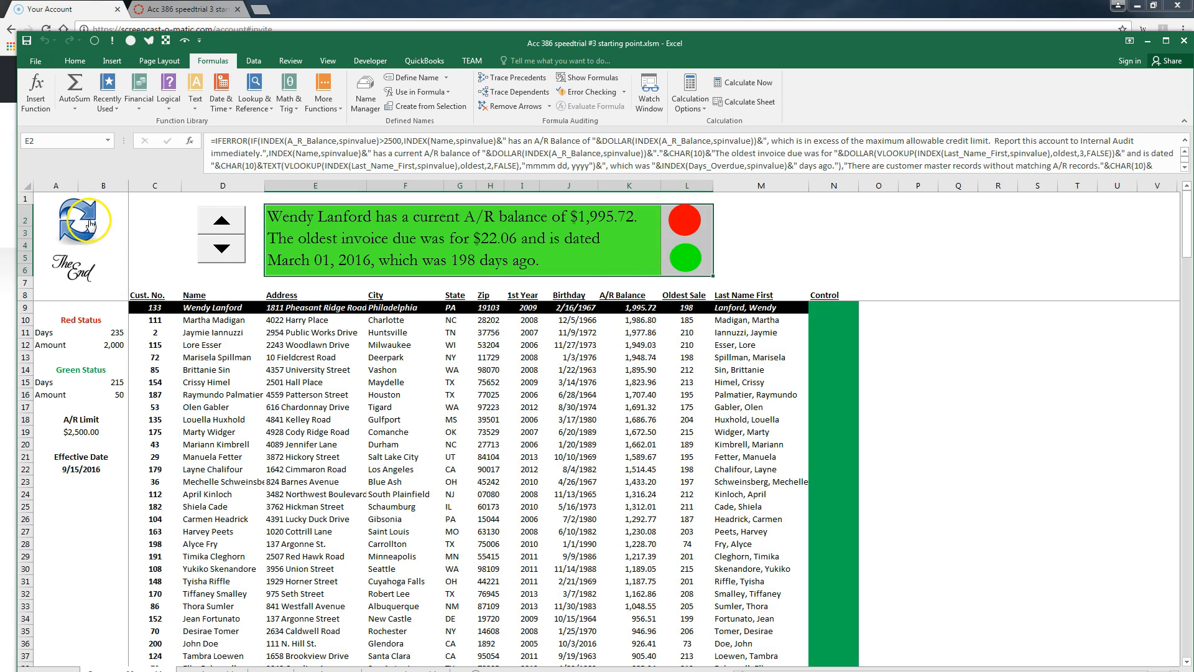
click(91, 224)
Step the spinner through the customers back to the first record, then list the workbook's defined names
click(222, 249)
click(222, 252)
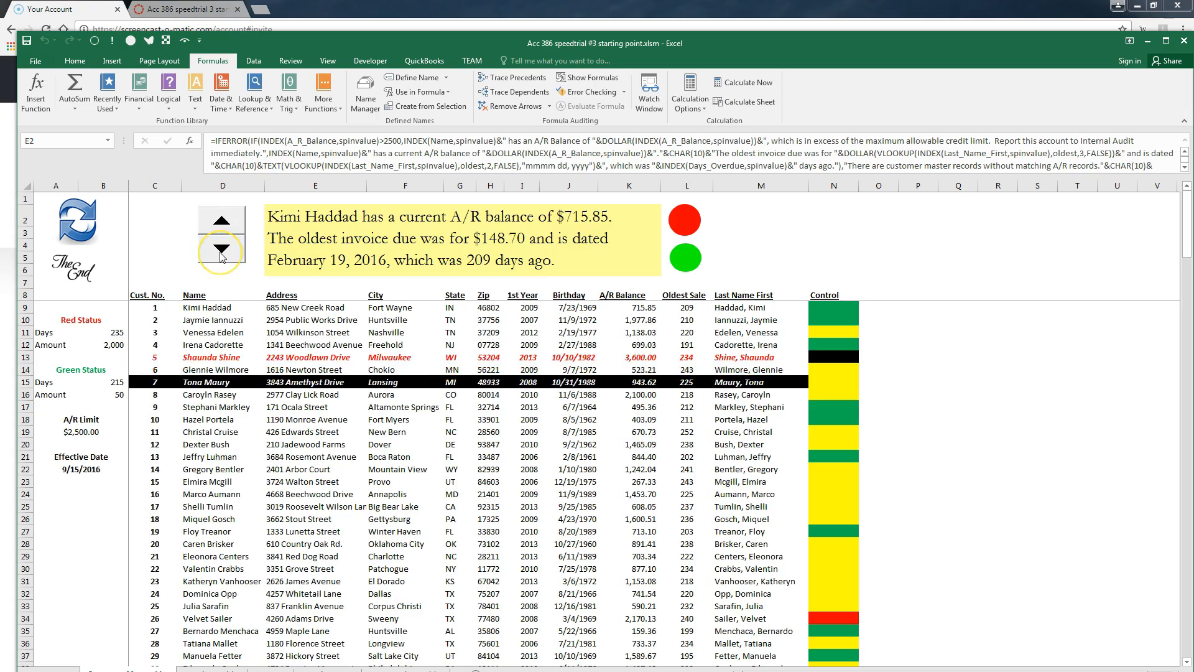
click(222, 222)
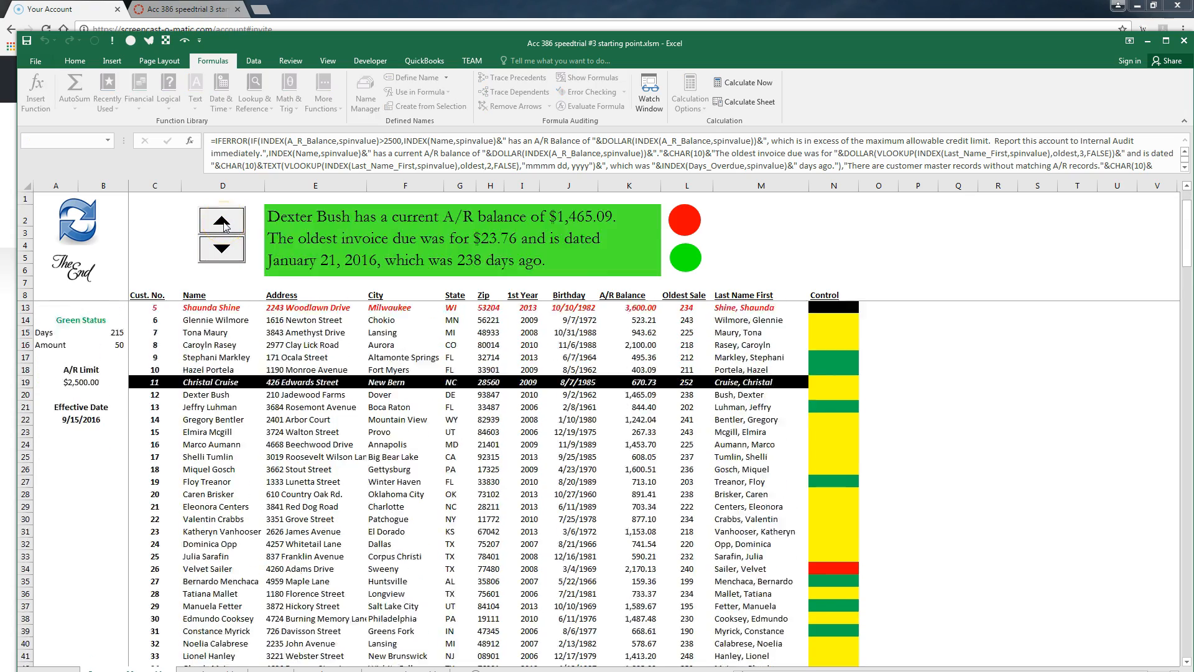
click(222, 222)
click(222, 221)
click(222, 221)
click(225, 228)
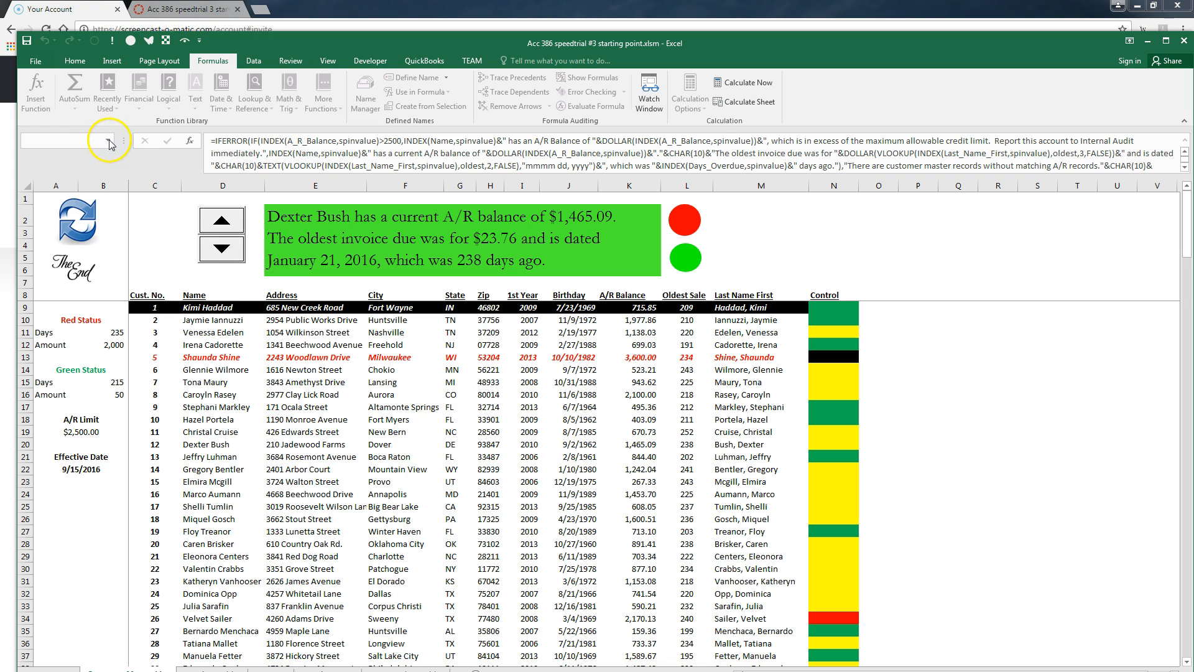
click(157, 270)
click(108, 141)
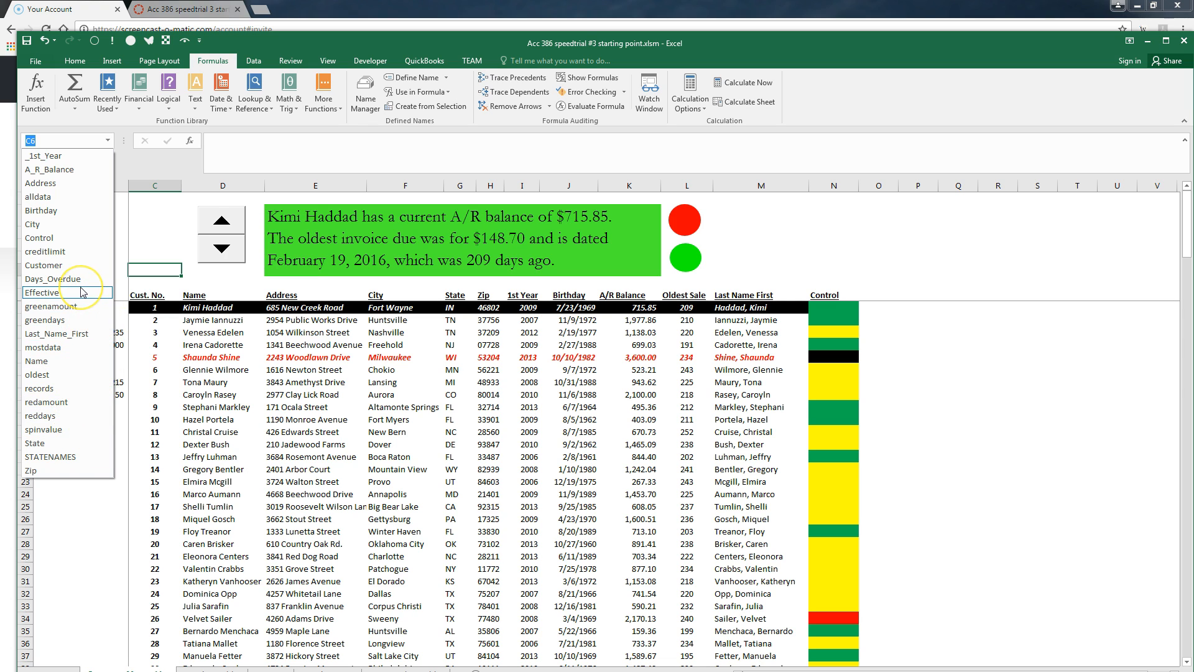
Reveal the sheet tabs and visit State Lookup, Requirements, AR Pivot Table and AR Data before returning
click(108, 143)
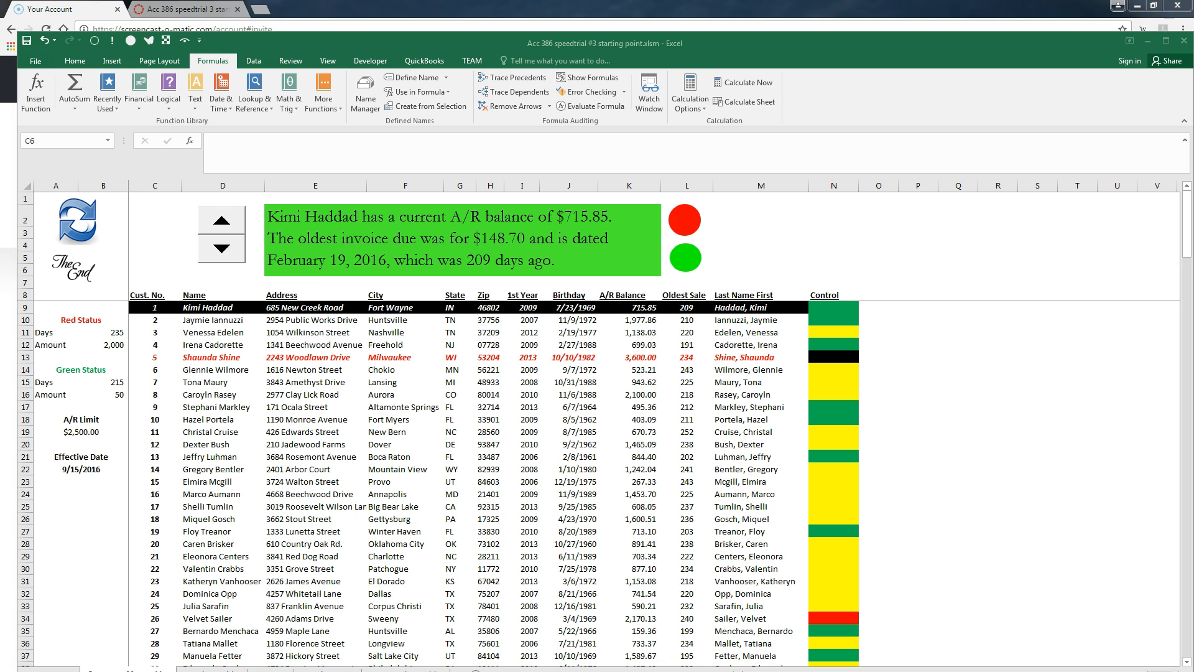
mouse_move(488, 671)
mouse_down()
mouse_move(488, 654)
mouse_move(488, 671)
mouse_up()
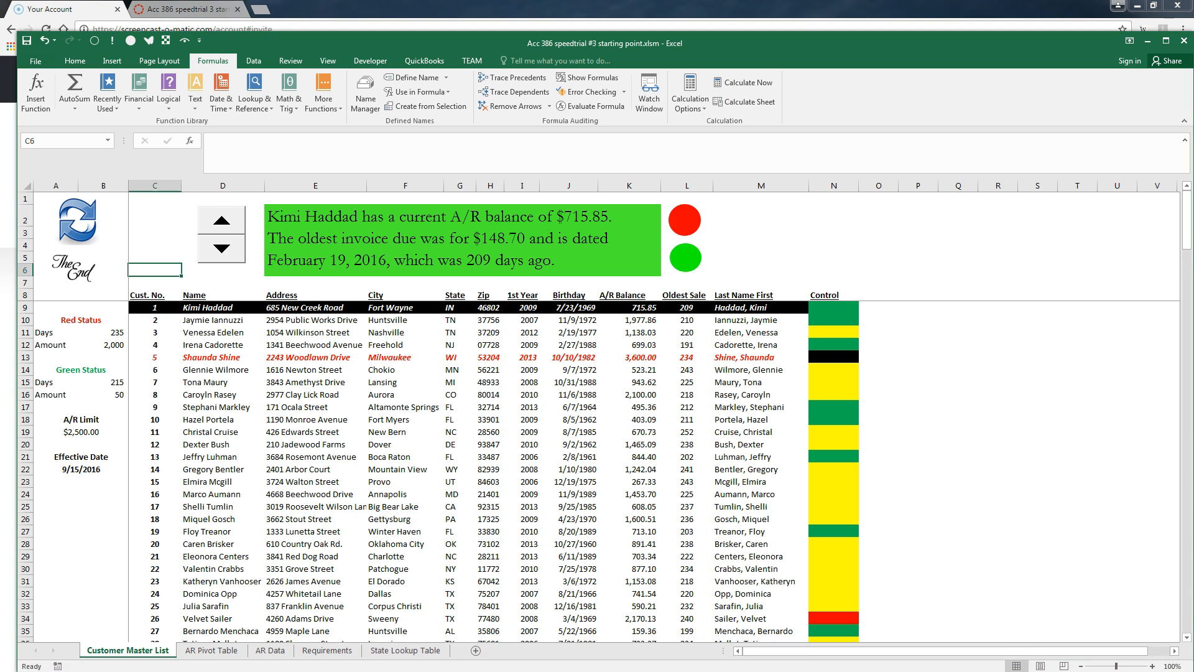
click(394, 652)
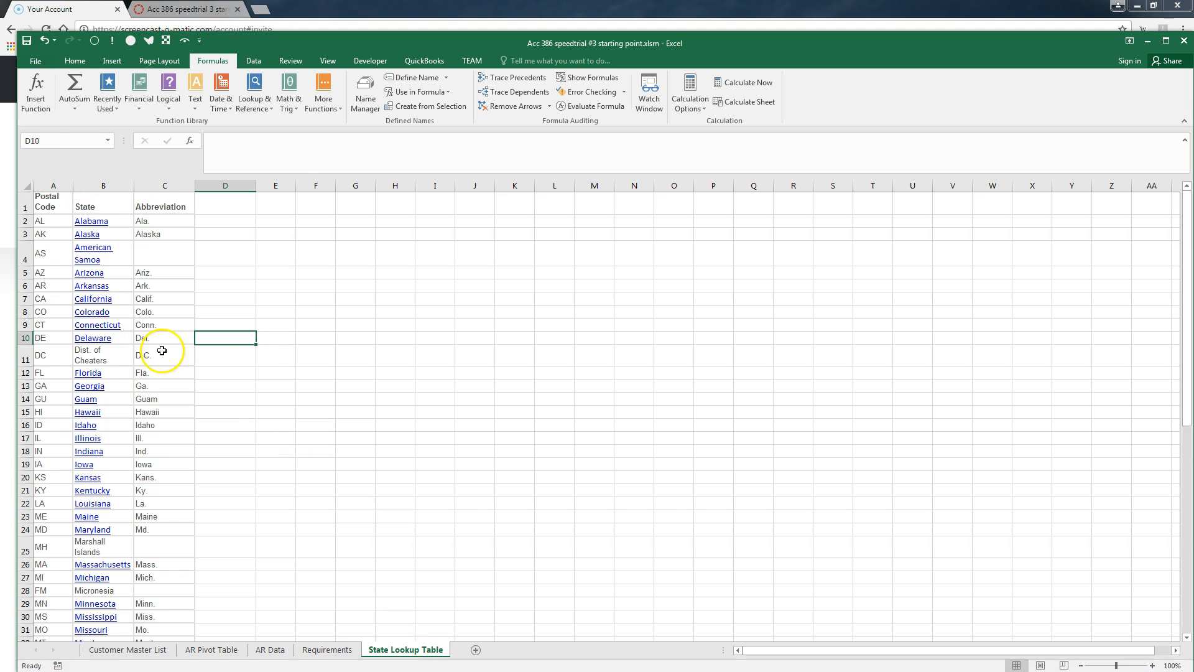
click(320, 650)
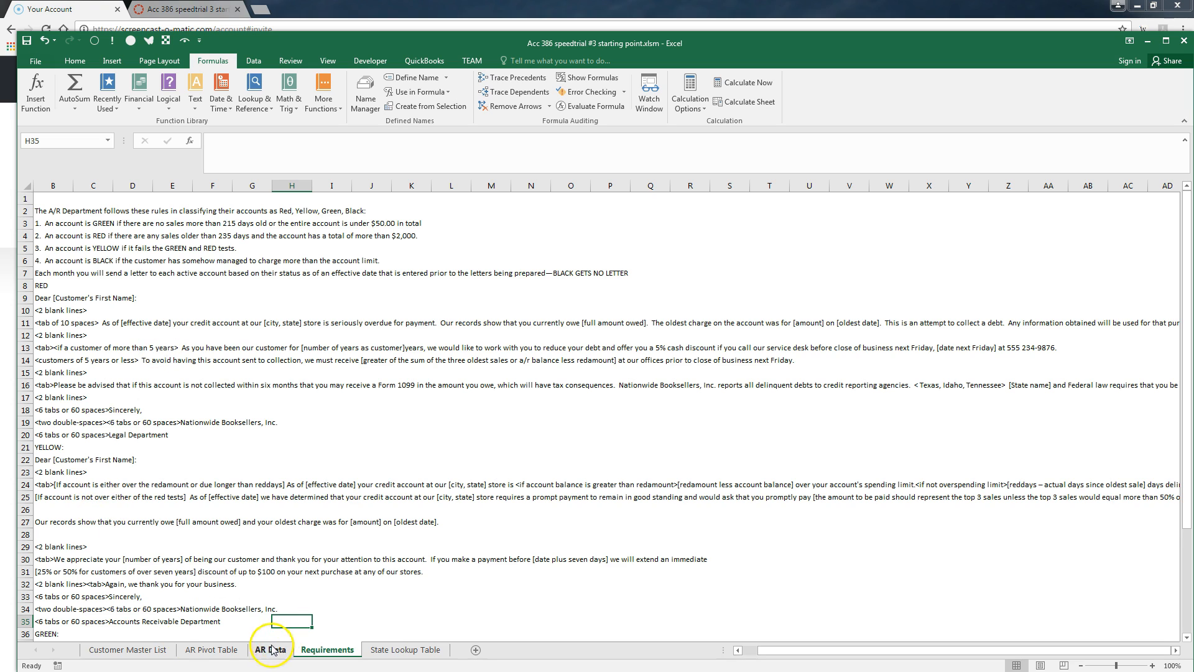
click(212, 650)
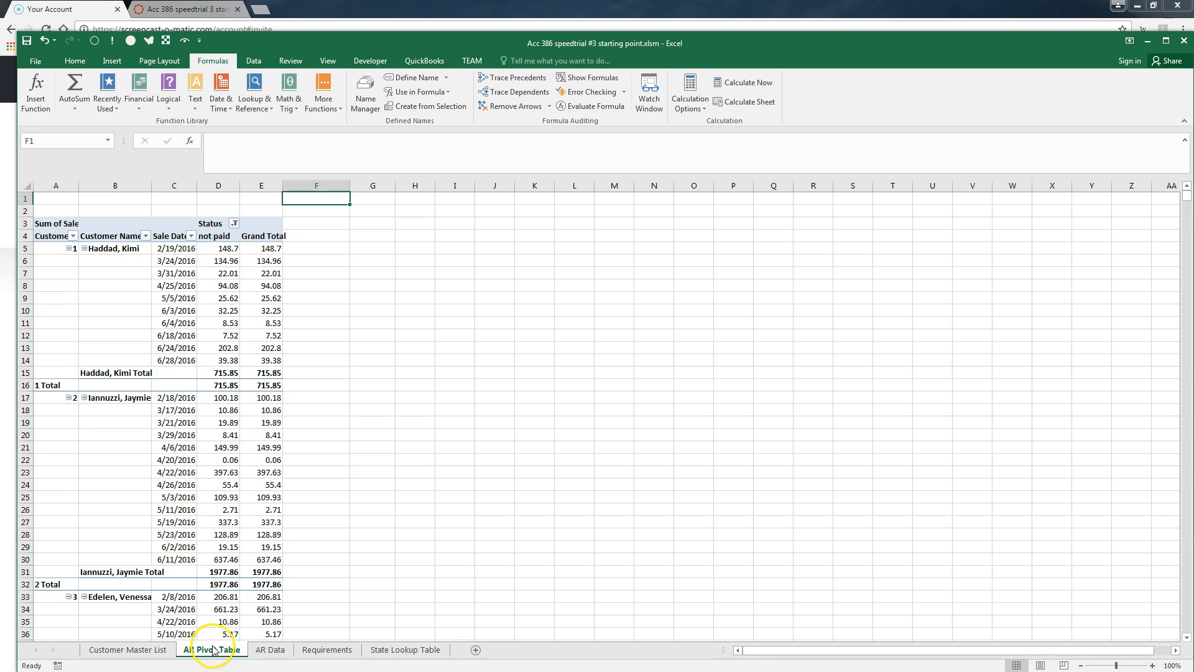
click(274, 650)
click(121, 650)
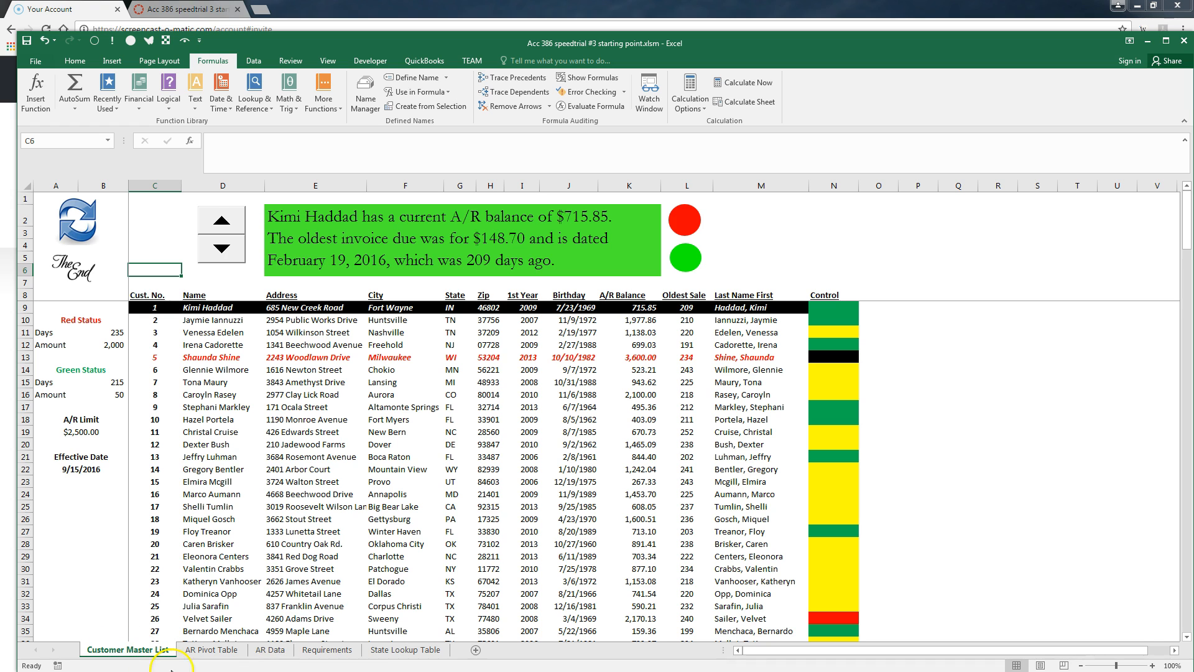
mouse_move(243, 671)
click(247, 641)
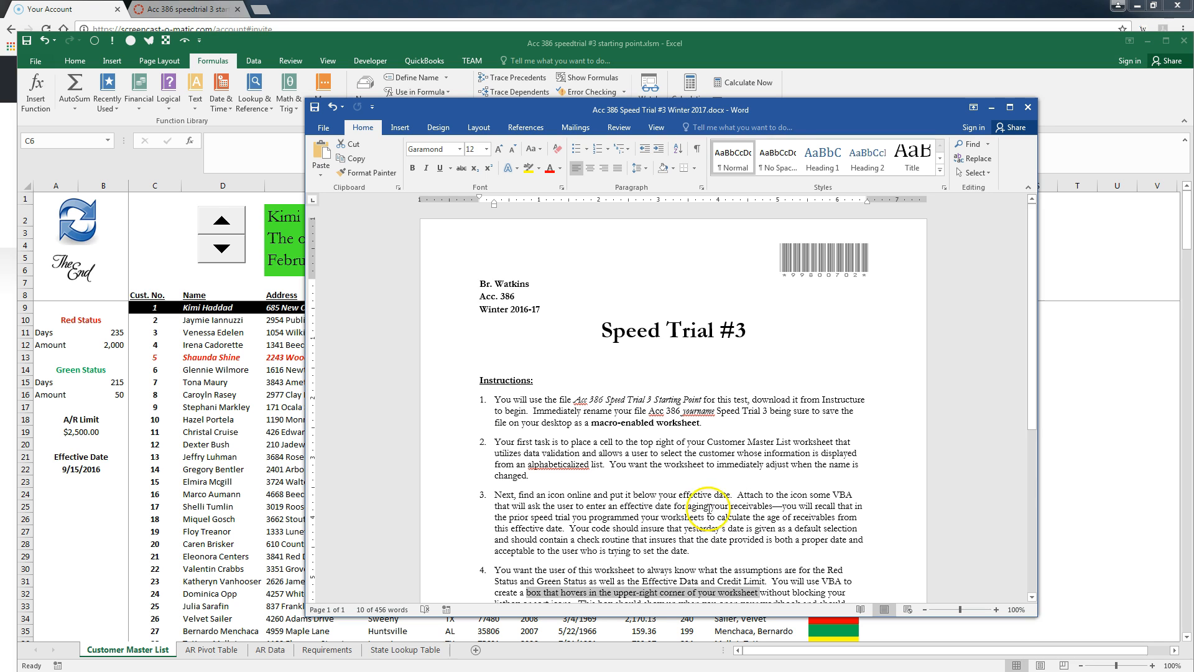
drag(785, 108, 1193, 53)
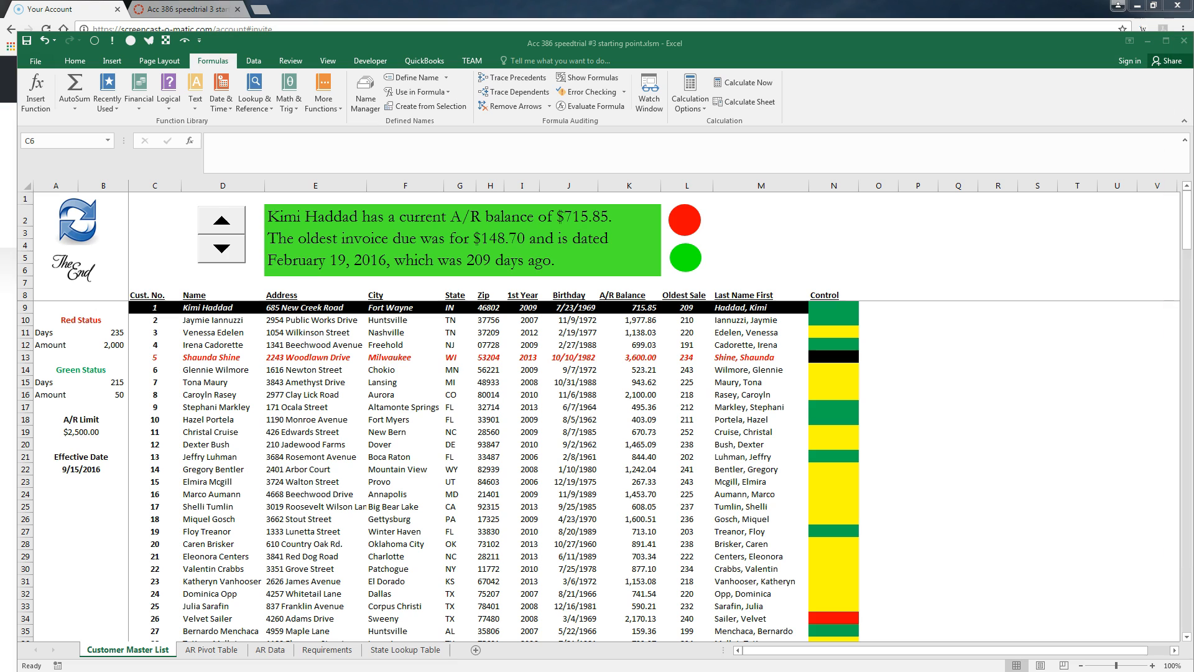
Copy the Last Name First customer names from M9 down to the last customer
click(732, 307)
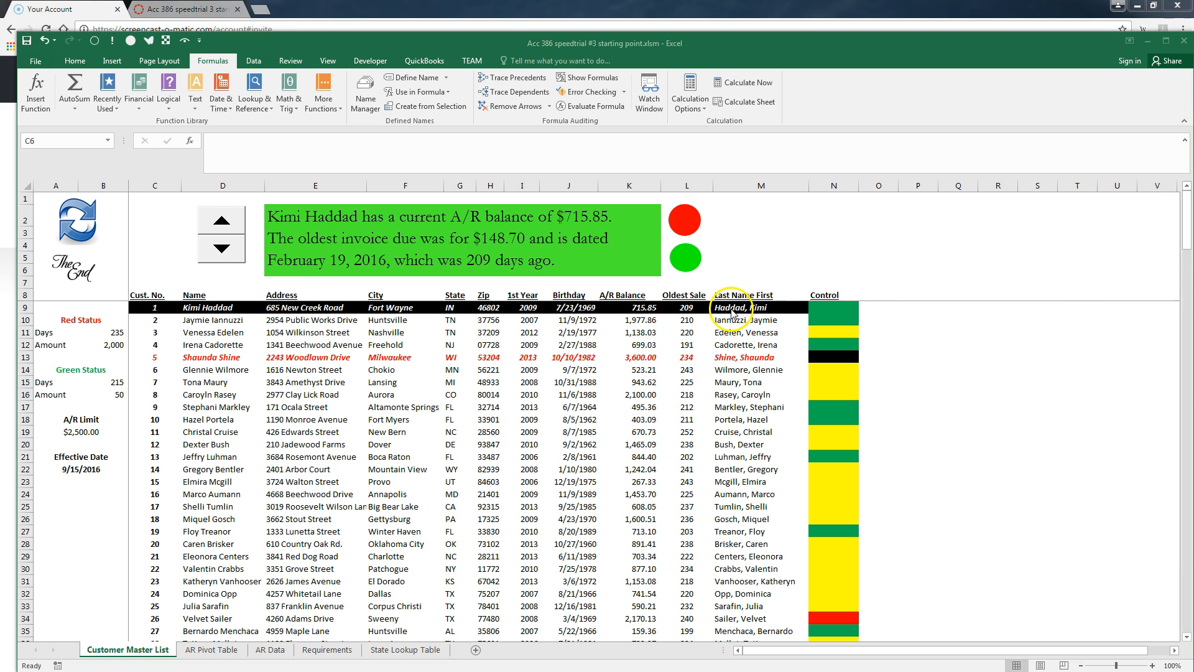
click(732, 308)
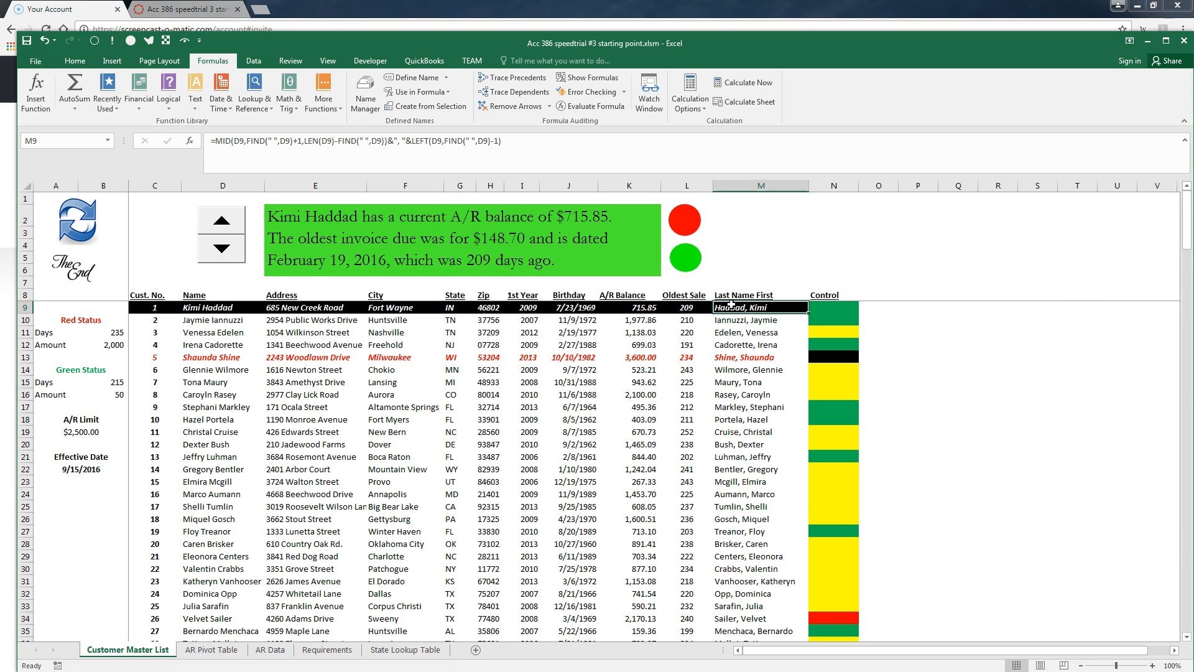
key(ctrl+shift+Down)
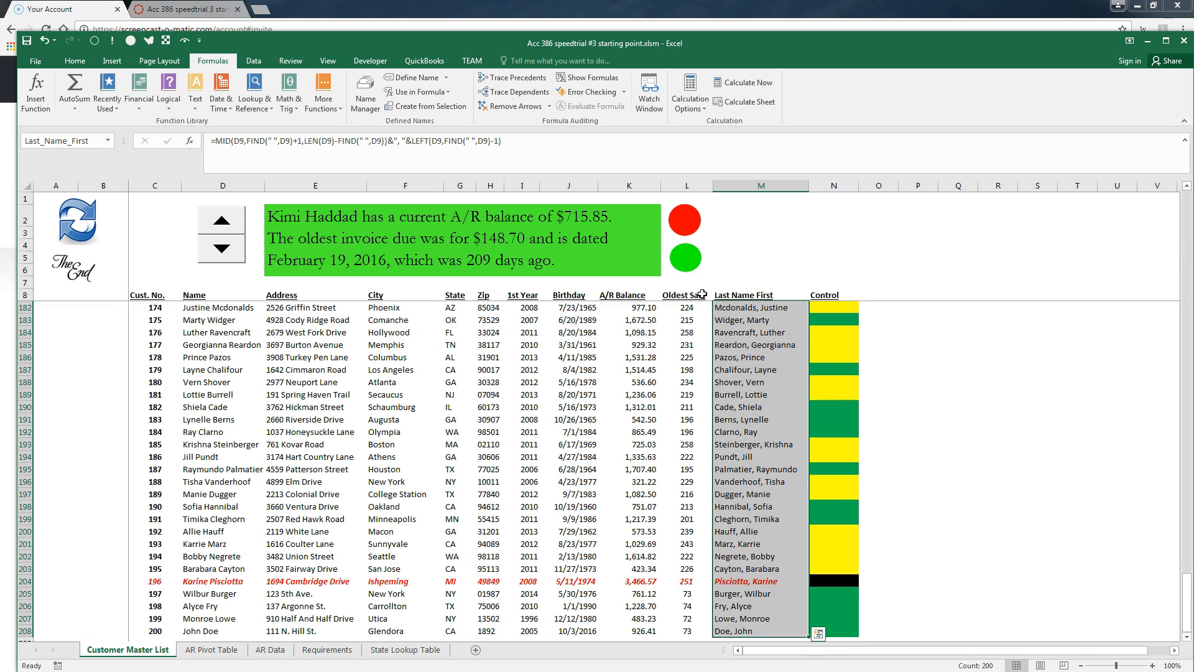
key(ctrl+c)
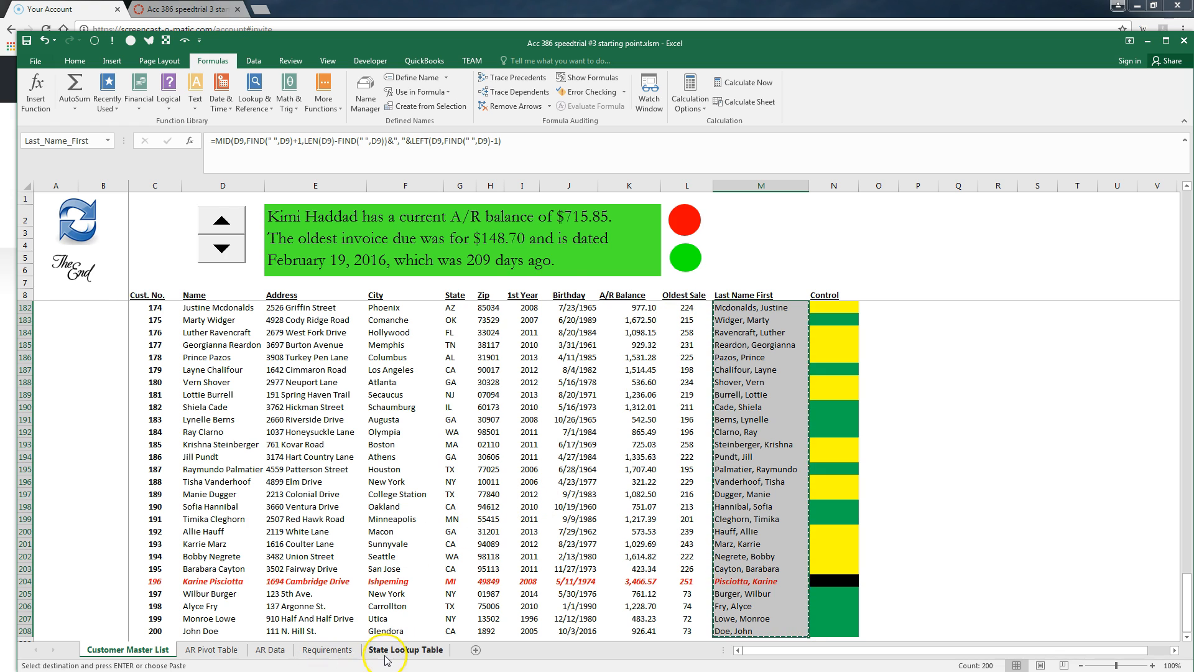
Paste the names into E1 of State Lookup Table as values and sort column E A to Z
click(386, 654)
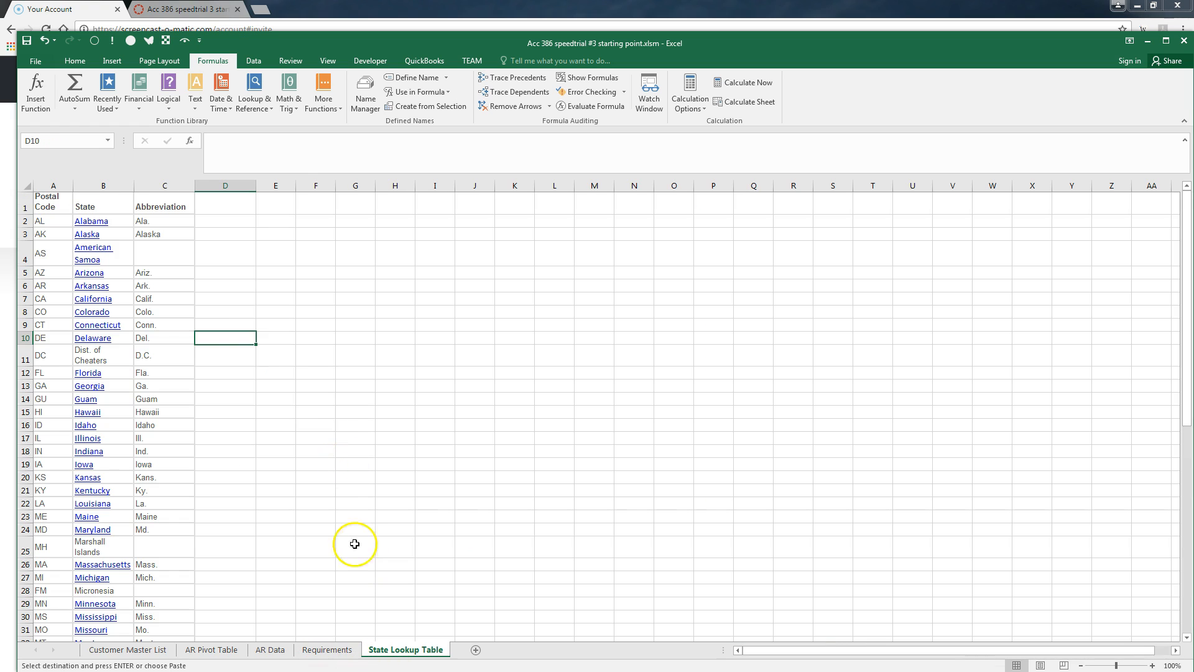
click(281, 208)
key(ctrl+v)
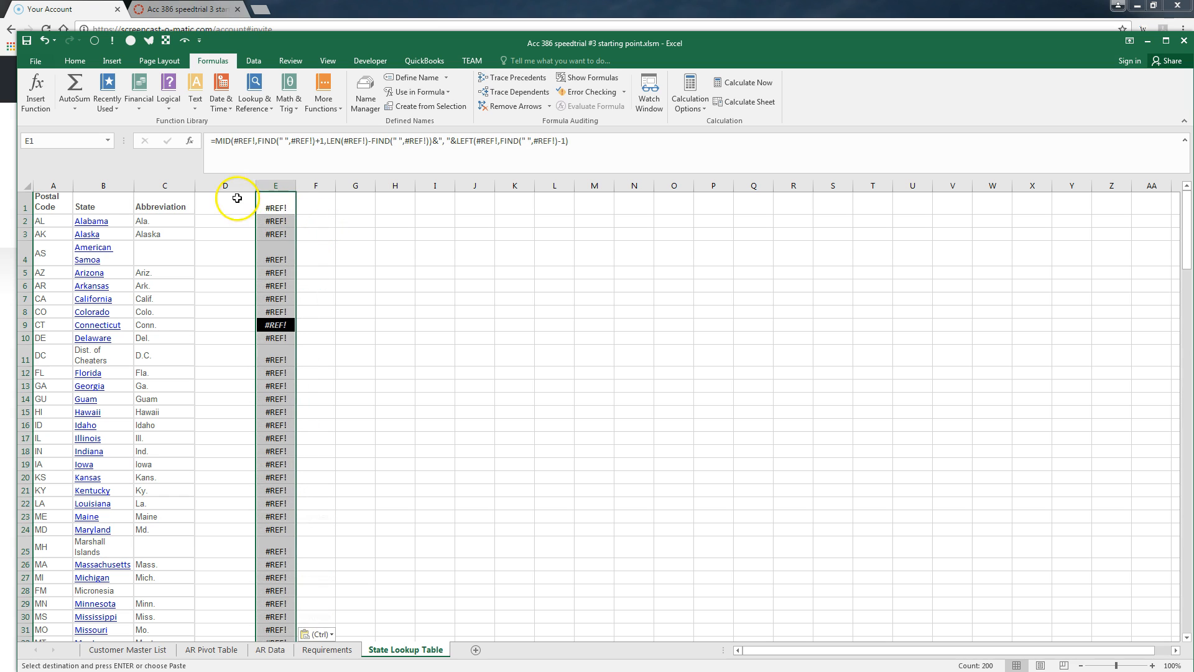
right_click(264, 201)
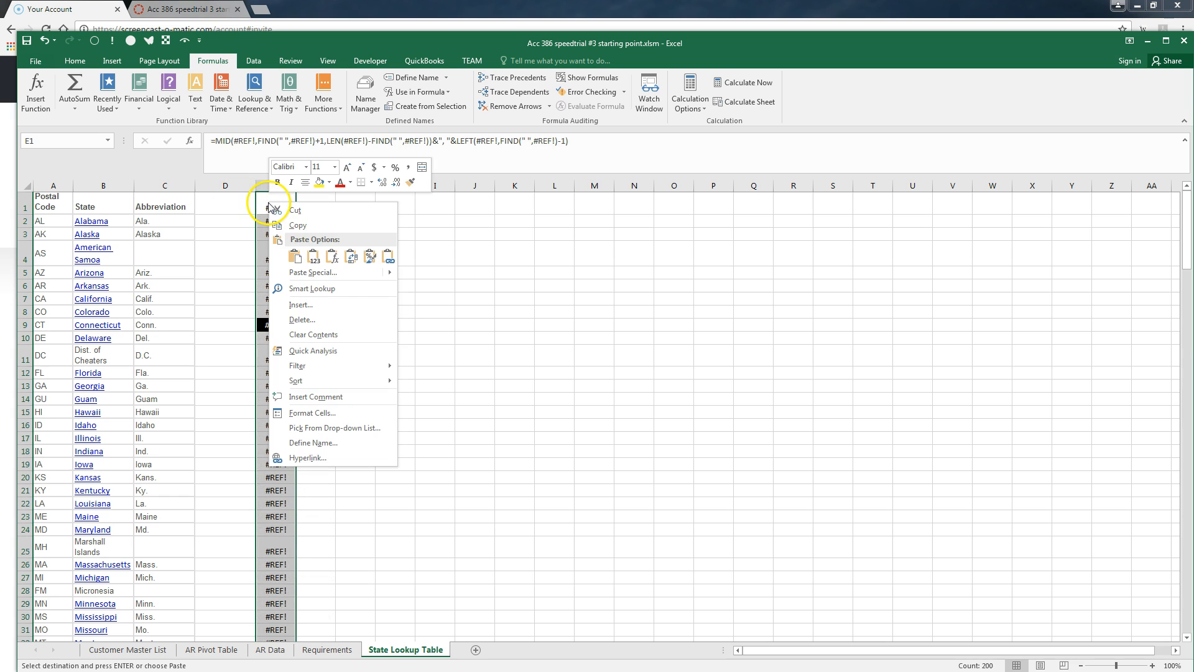
click(312, 257)
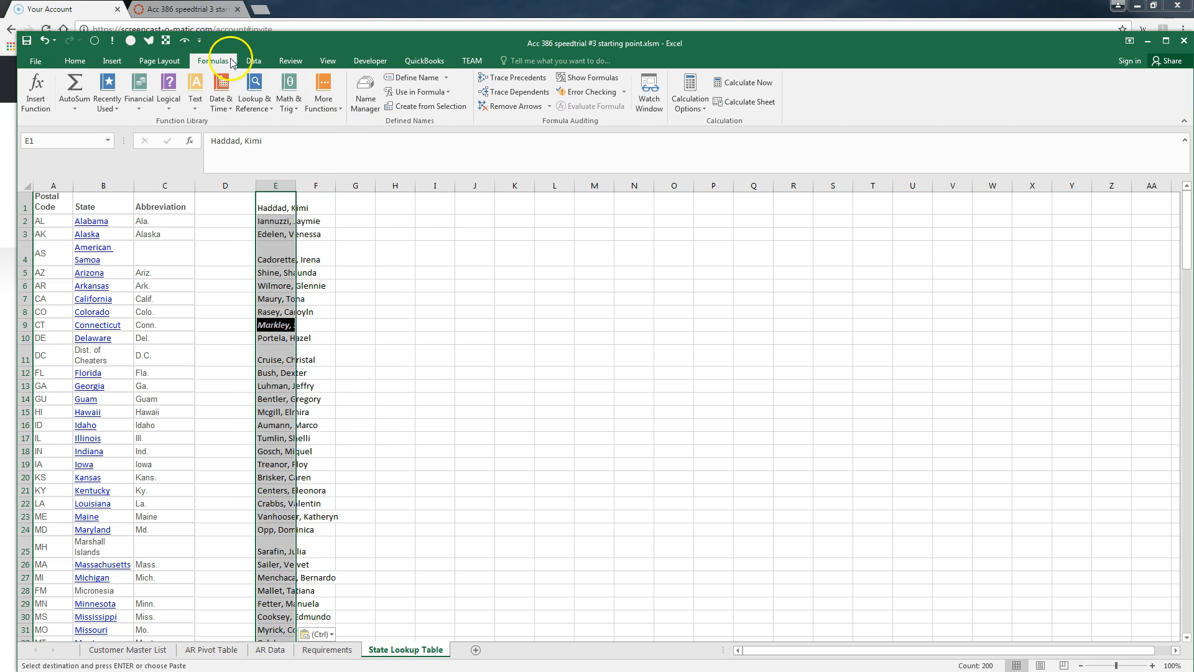
click(250, 60)
click(396, 81)
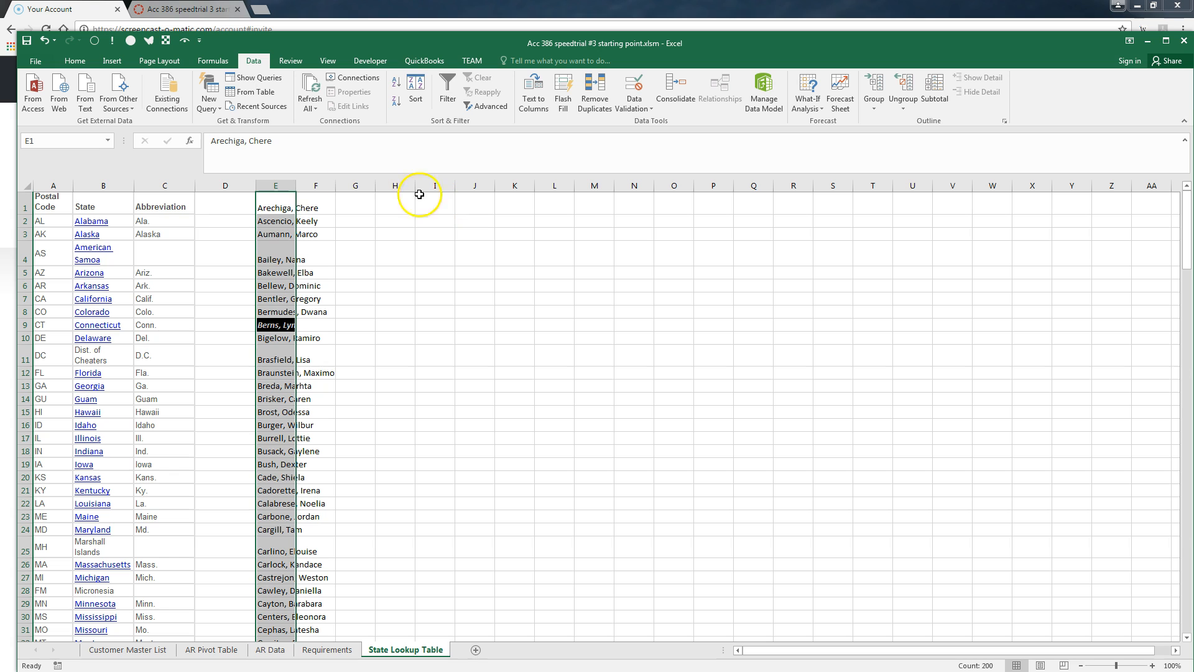
Select M2 on Customer Master List and set its Data Validation to allow a List
click(129, 651)
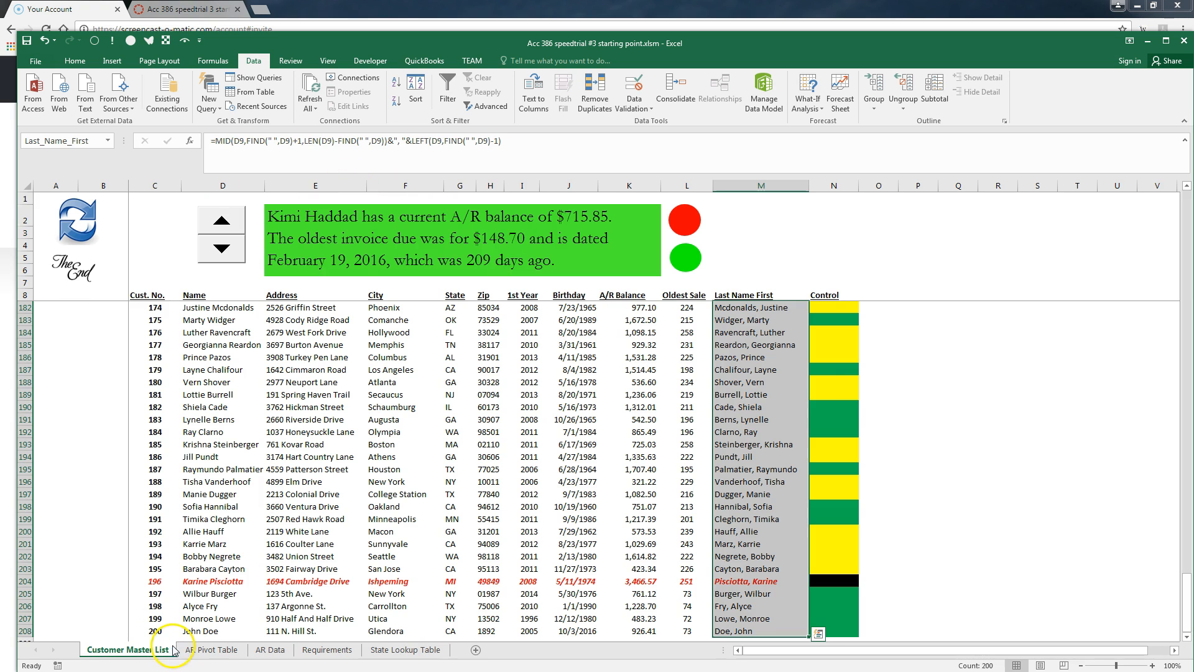
scroll(820, 393, up, 4)
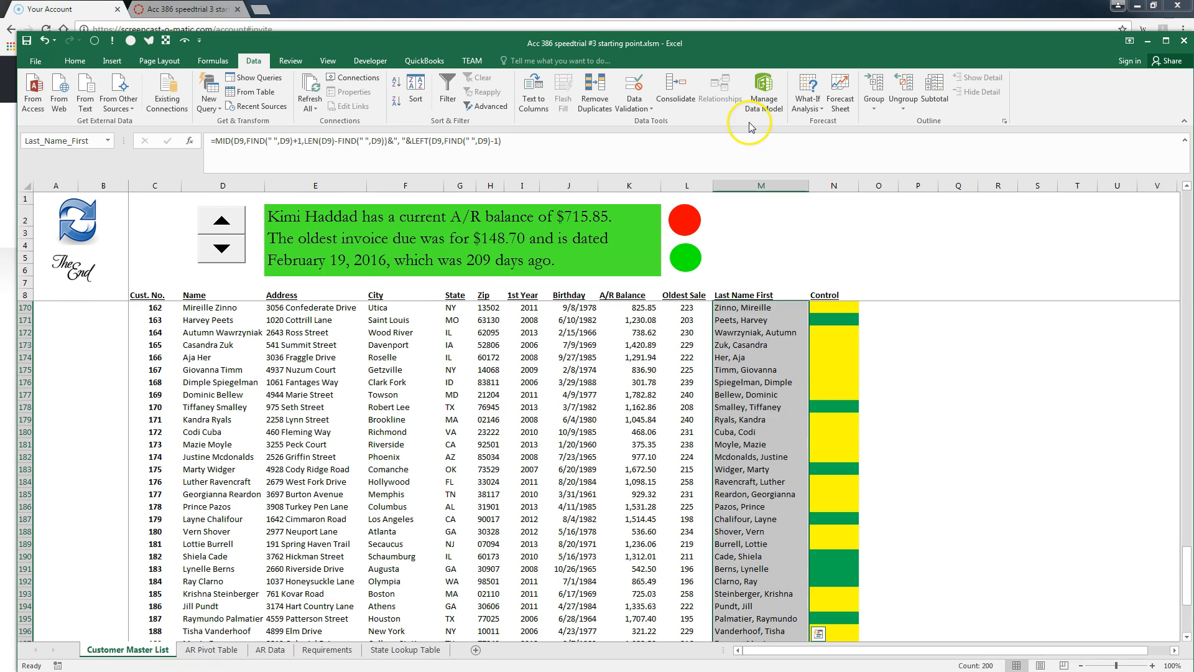
click(764, 215)
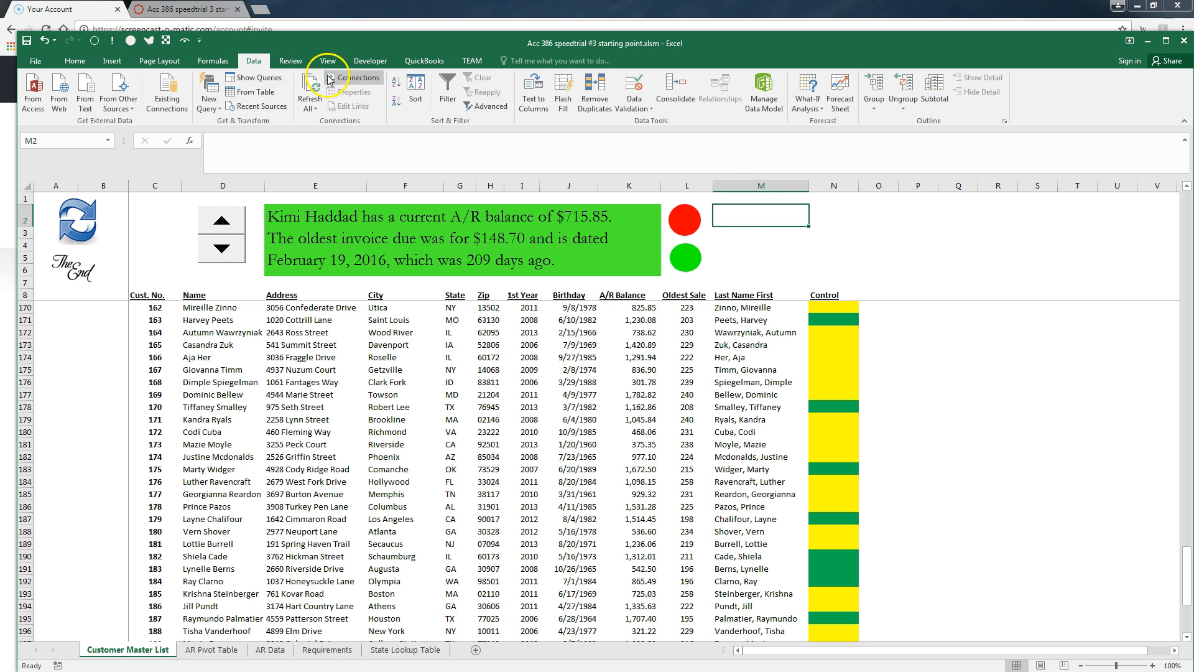
click(634, 106)
click(660, 122)
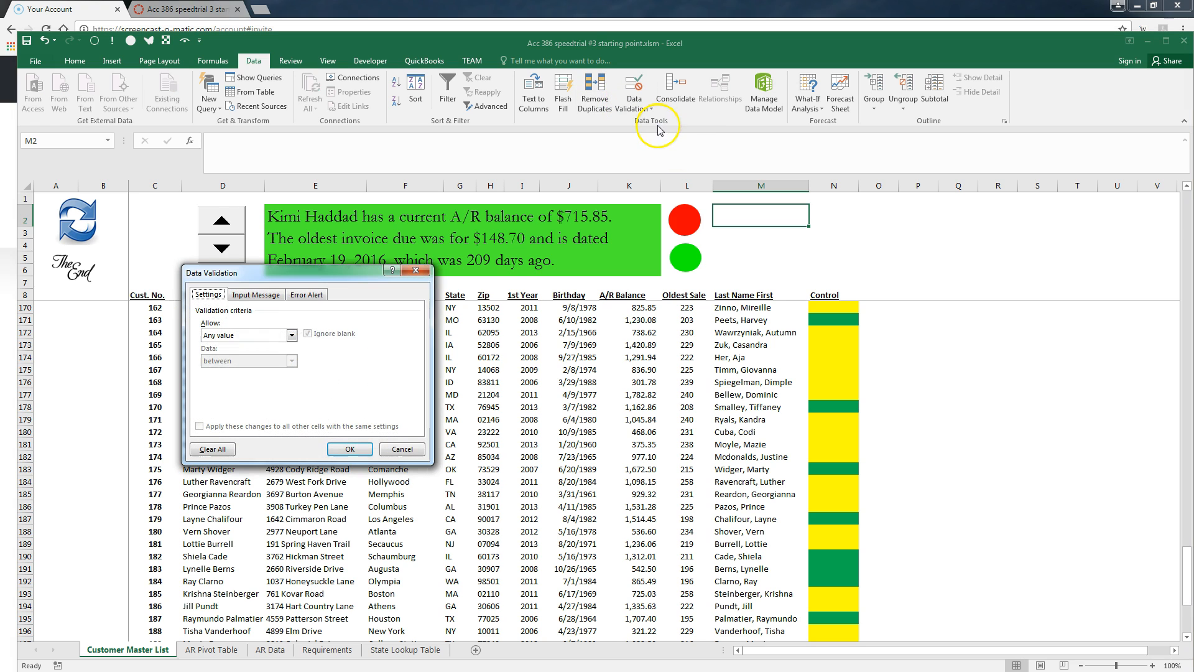
click(291, 336)
click(211, 371)
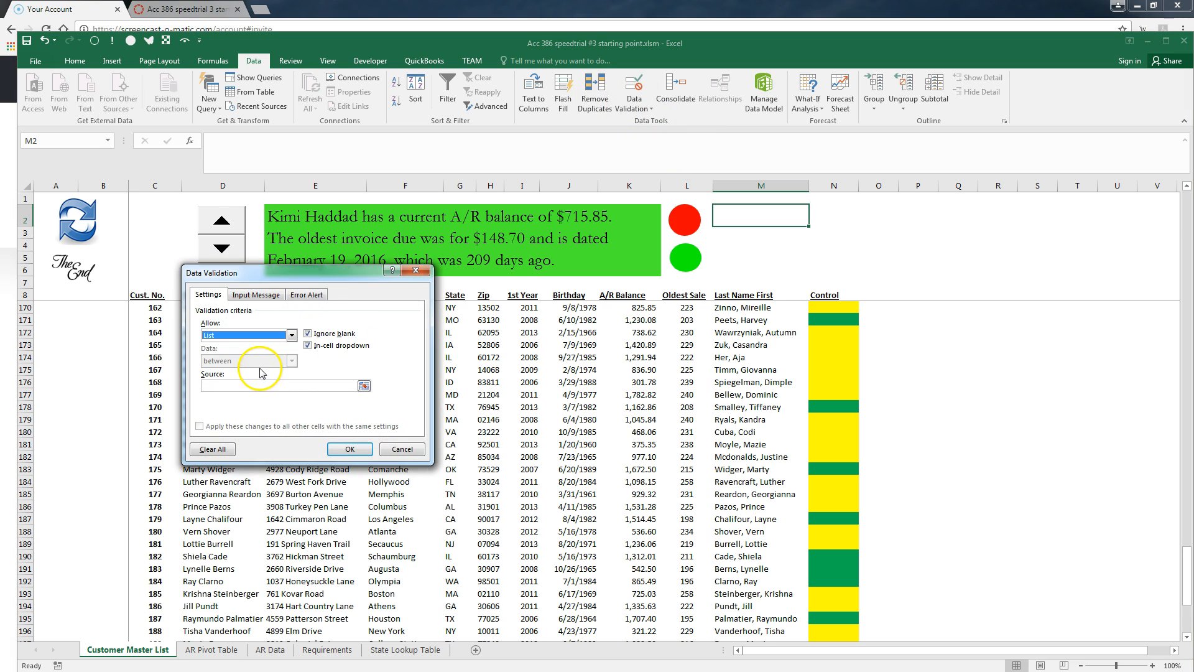
click(364, 386)
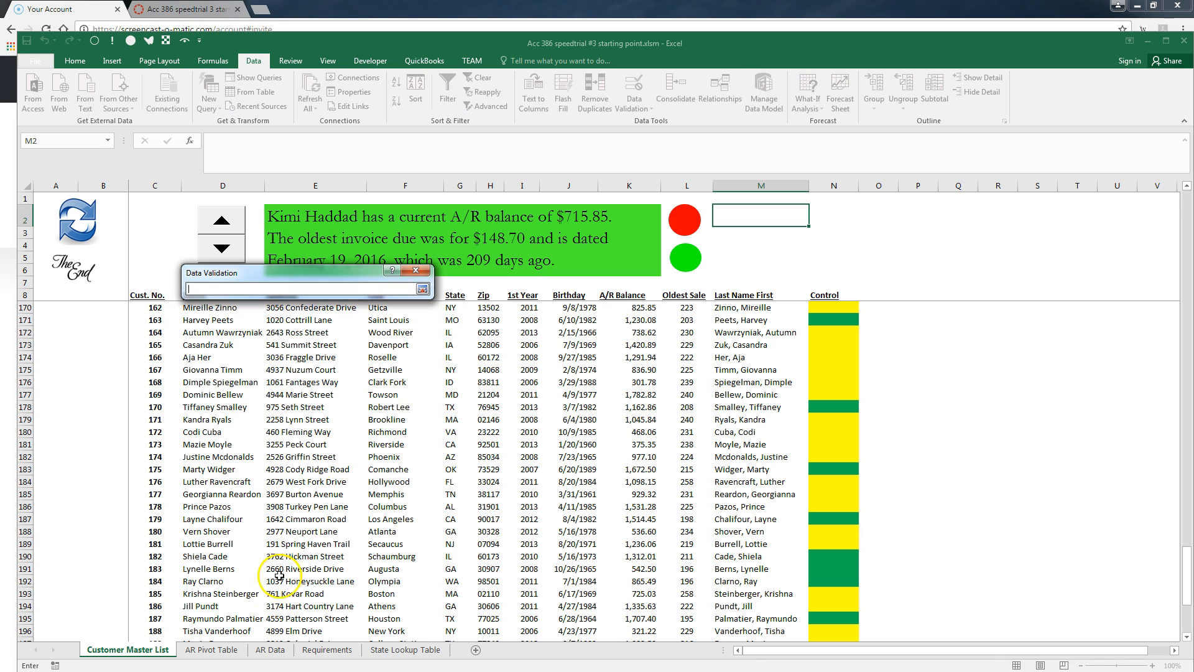
Use 'State Lookup Table'!$E$1:$E$200 as the list source, apply it, and pick a customer in M2
click(381, 649)
click(275, 202)
key(ctrl+shift+Down)
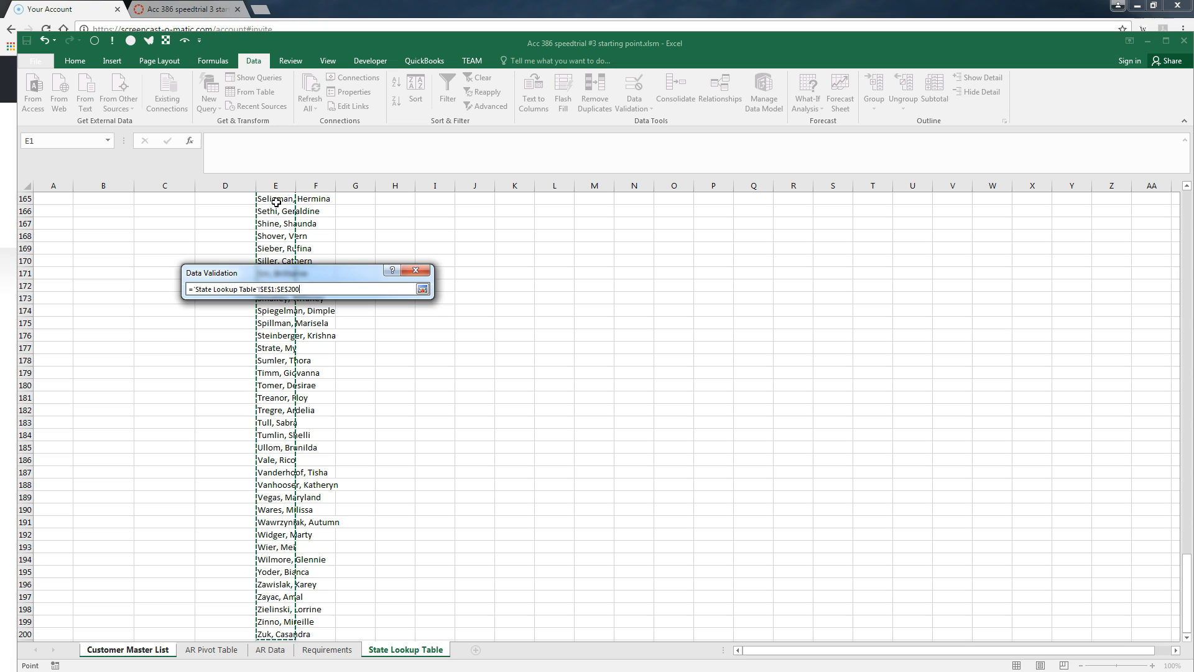
click(423, 289)
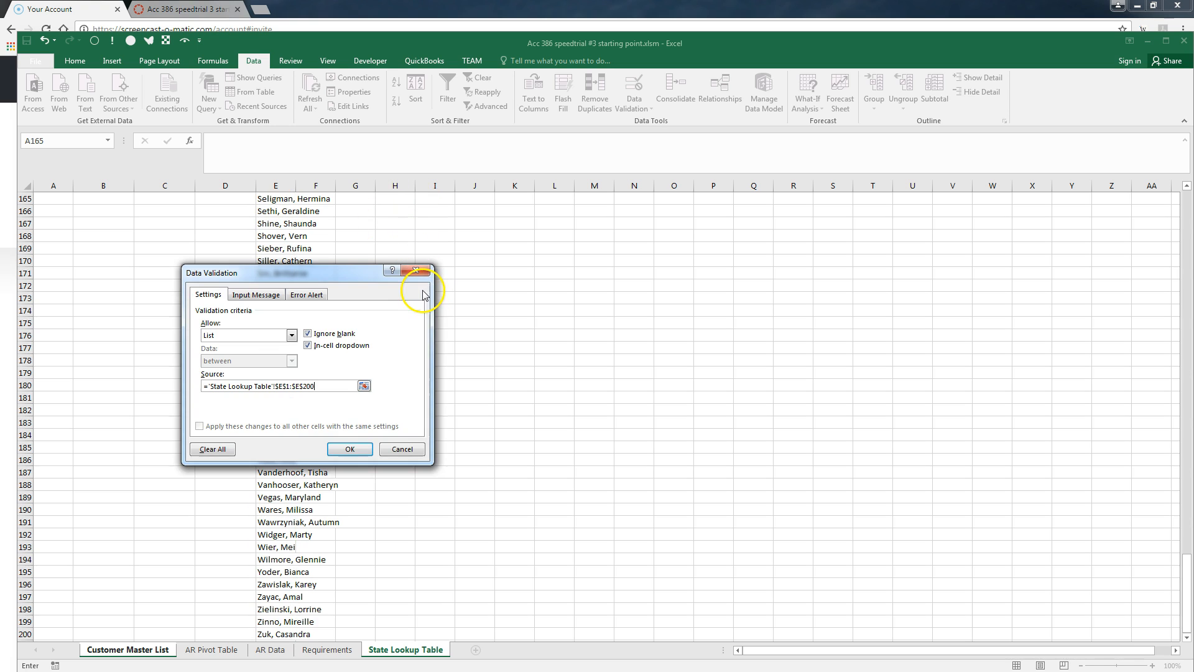
click(351, 449)
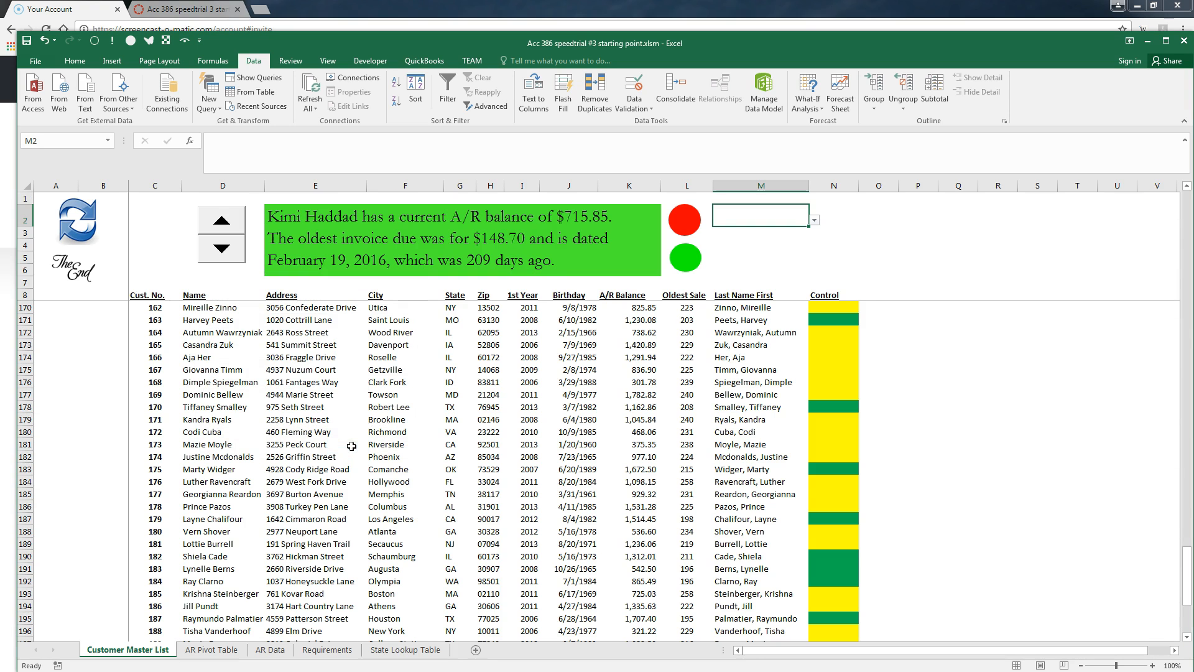
click(814, 221)
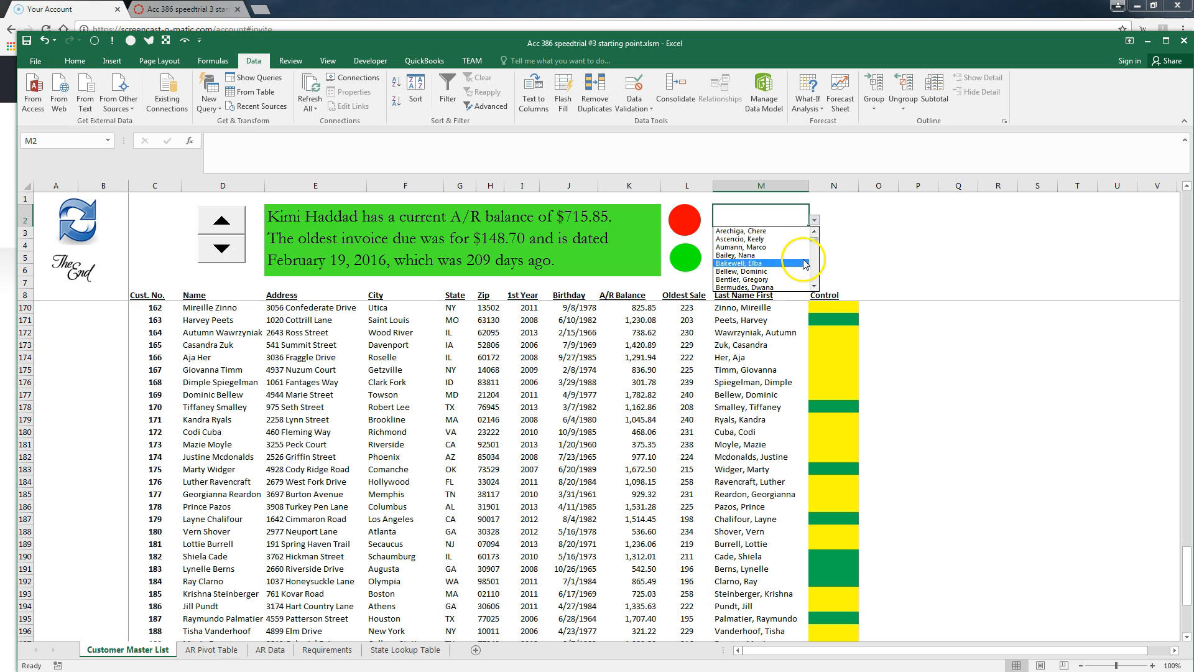
click(778, 255)
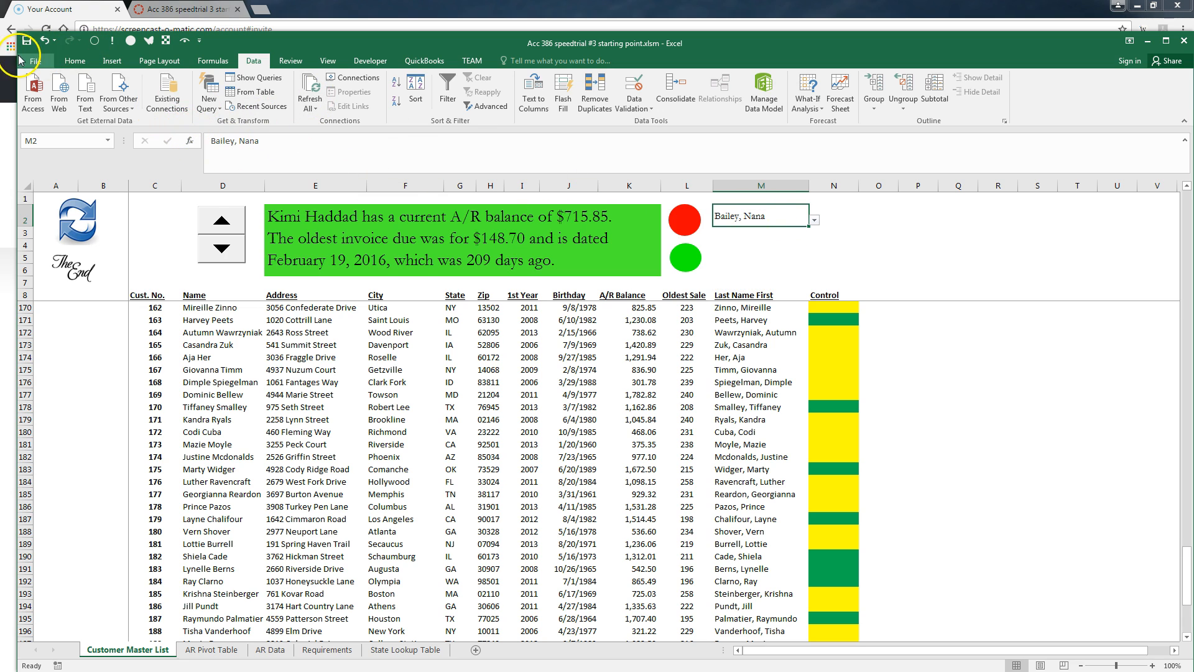
Format cell M2 with 14 pt text and a grey fill
click(74, 60)
click(209, 83)
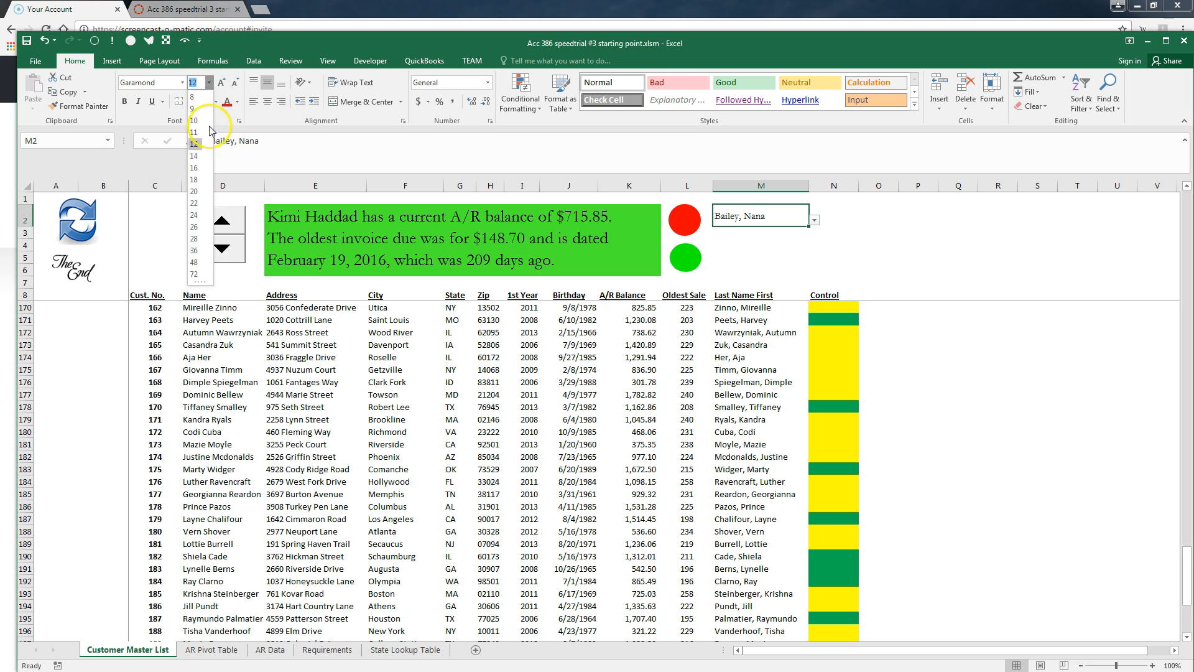
click(197, 154)
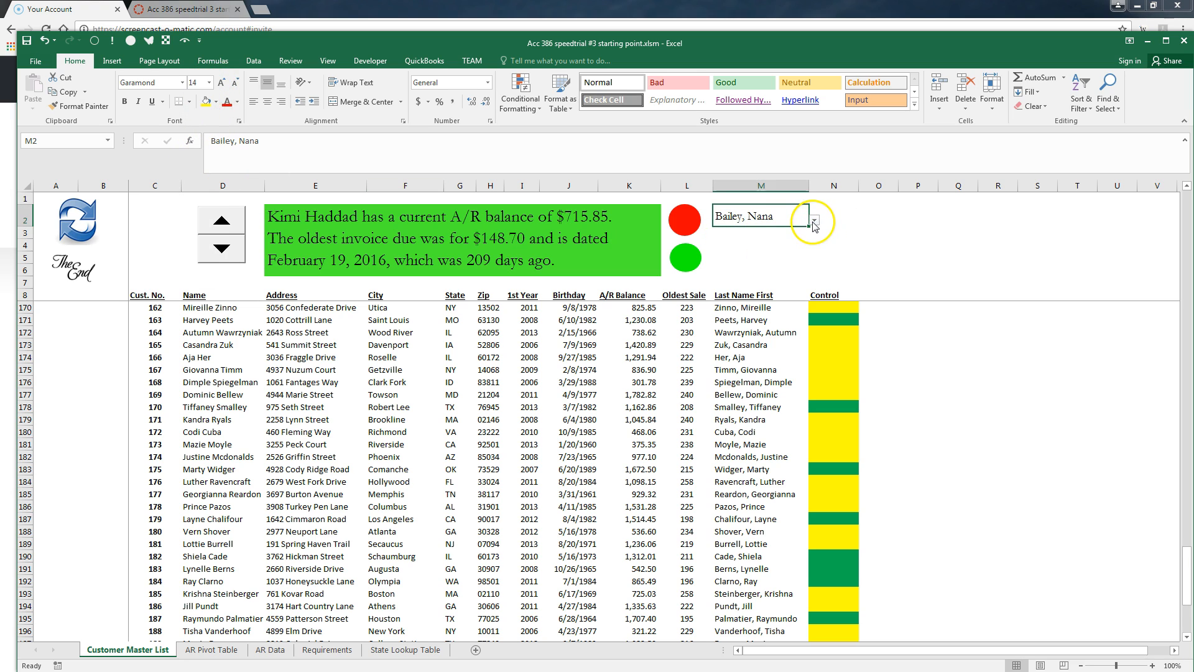
click(217, 103)
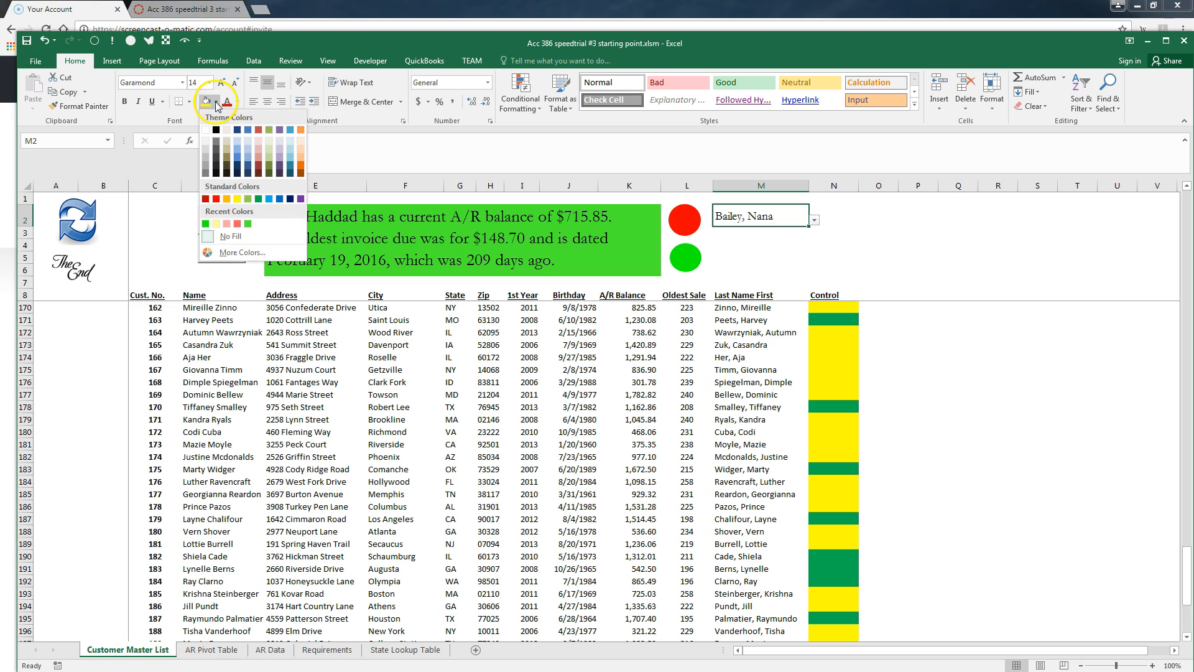
click(206, 151)
click(773, 252)
Choose a different customer in M2, widen column M and rerun the refresh macro
click(803, 219)
click(814, 220)
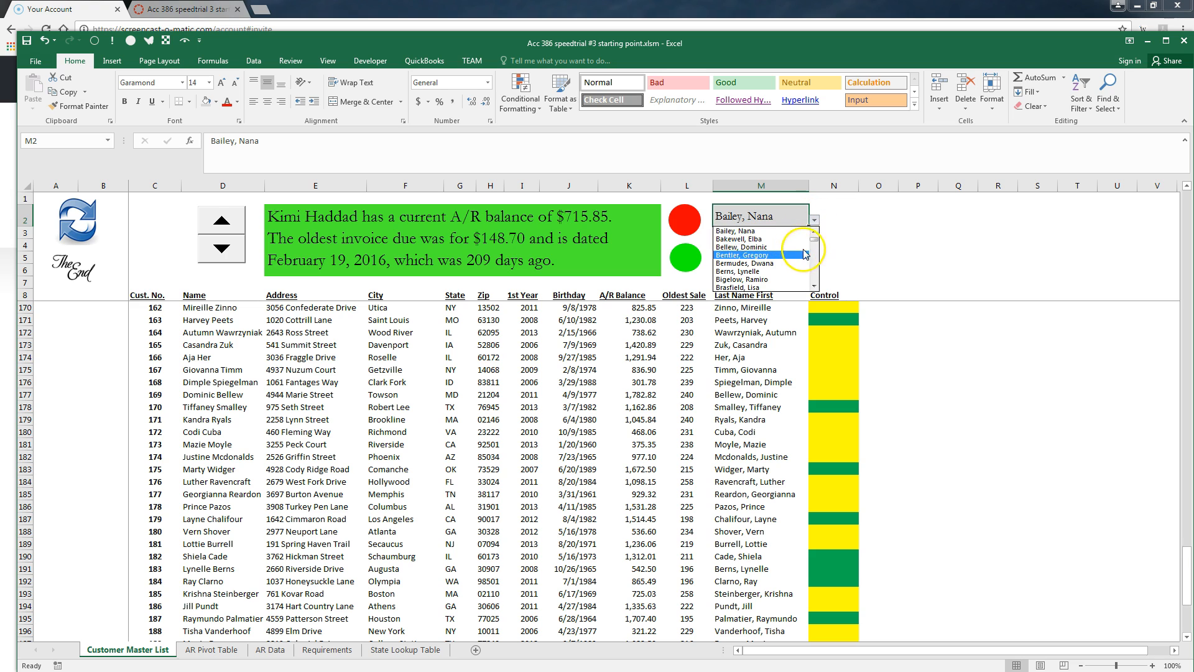
scroll(814, 252, down, 5)
scroll(813, 255, down, 8)
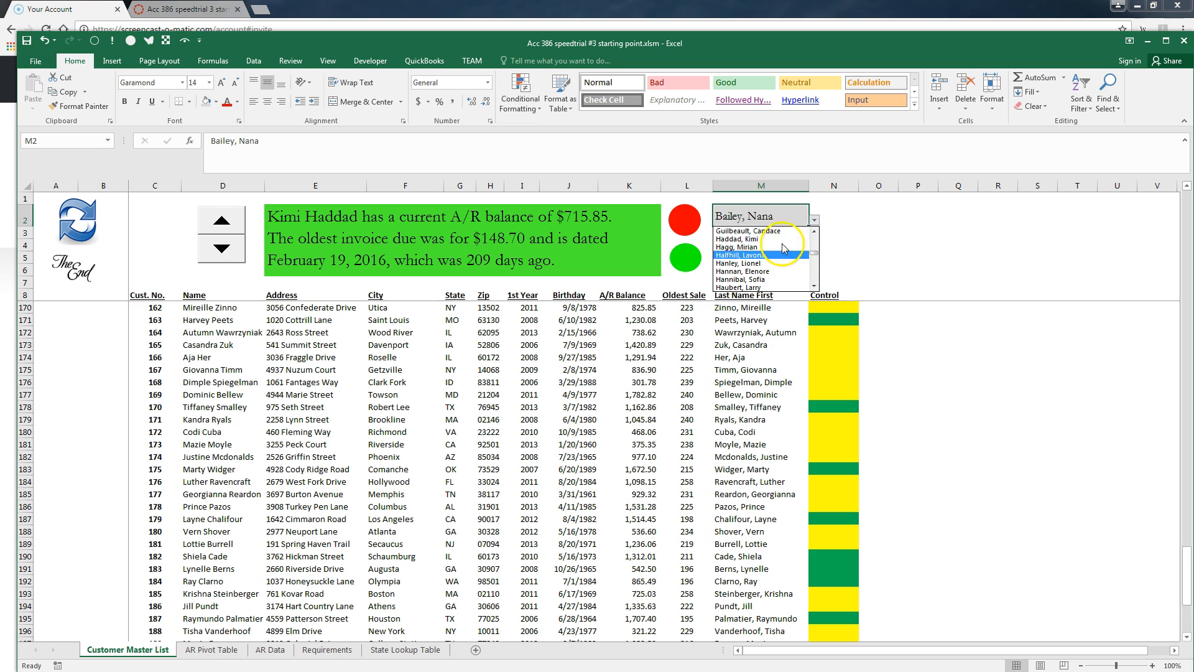
click(741, 231)
drag(807, 180, 813, 182)
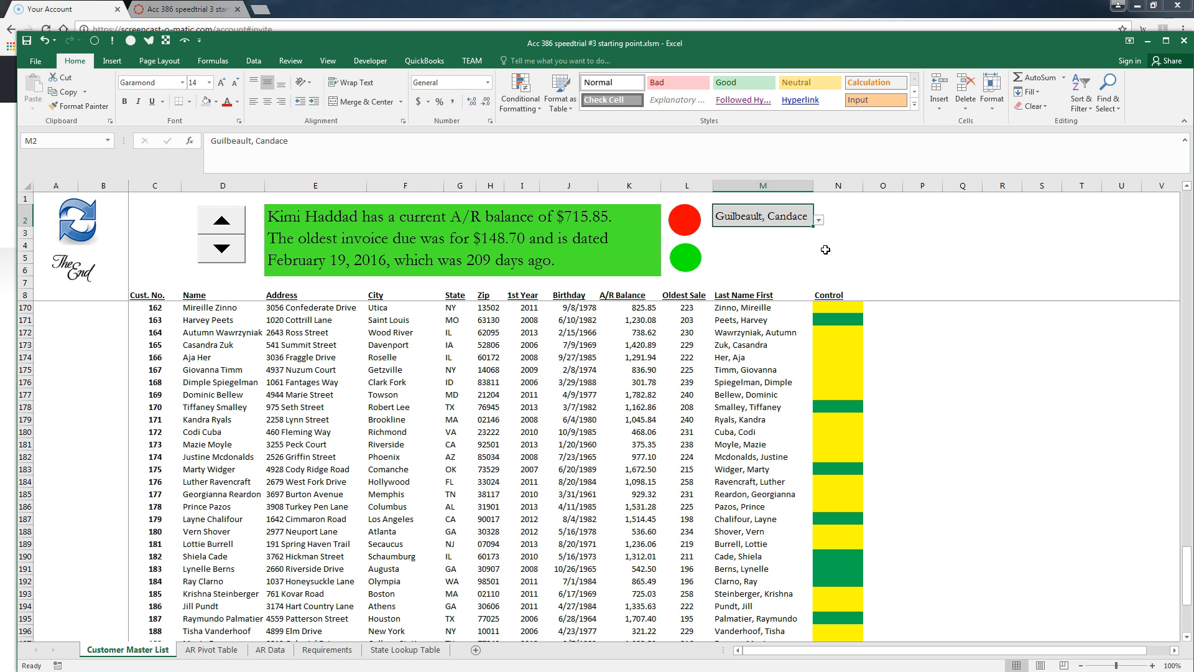
click(56, 222)
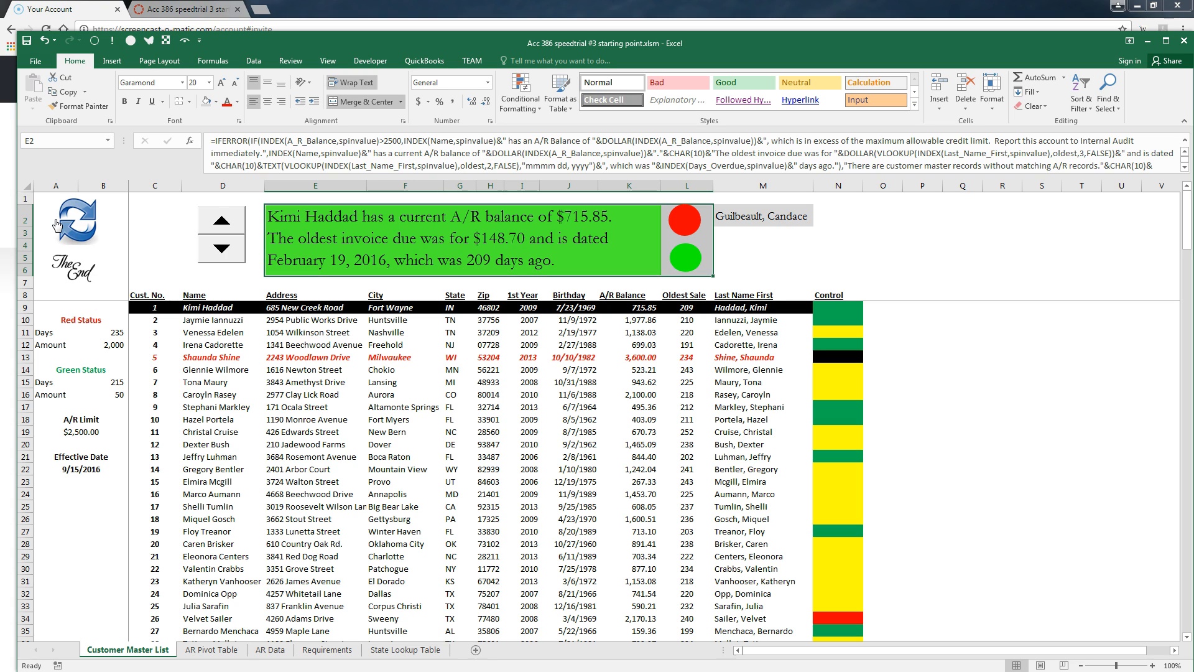
Open the Visual Basic editor and the Customer Master List (Sheet1) code window
click(373, 61)
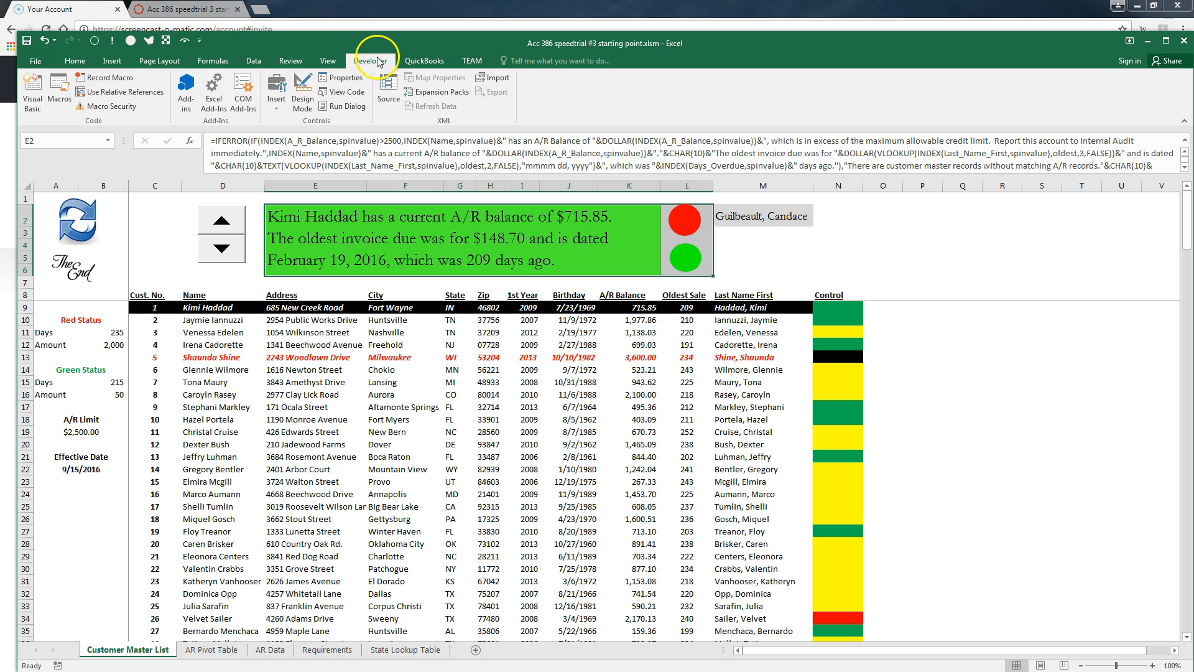
click(35, 94)
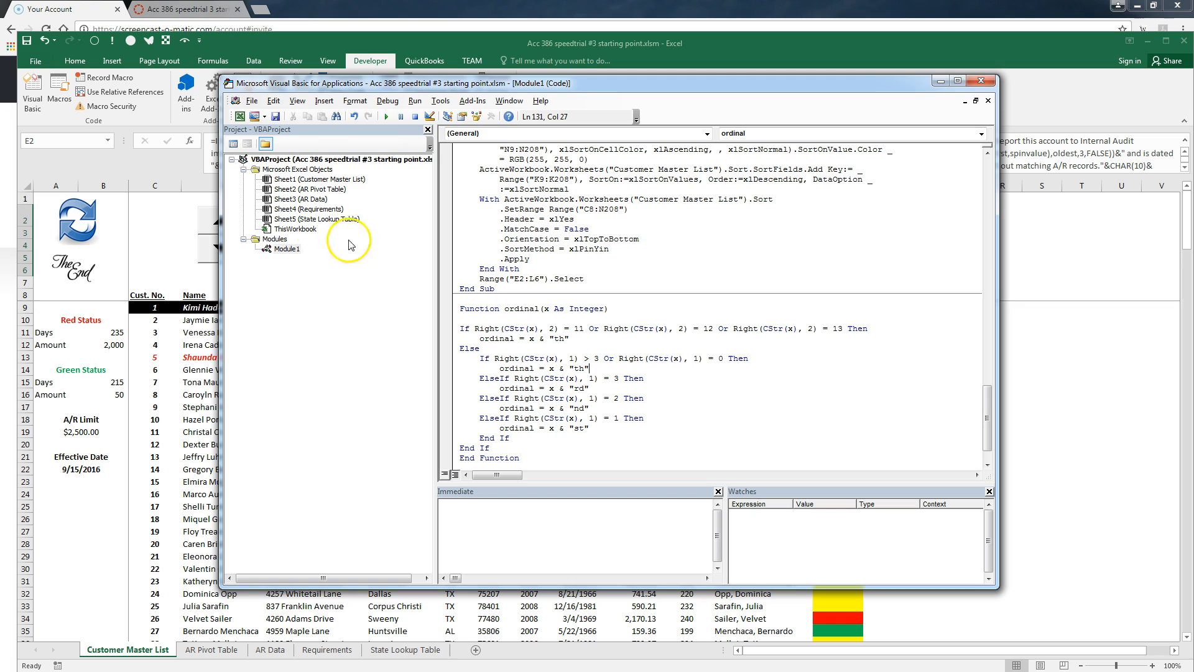
click(288, 181)
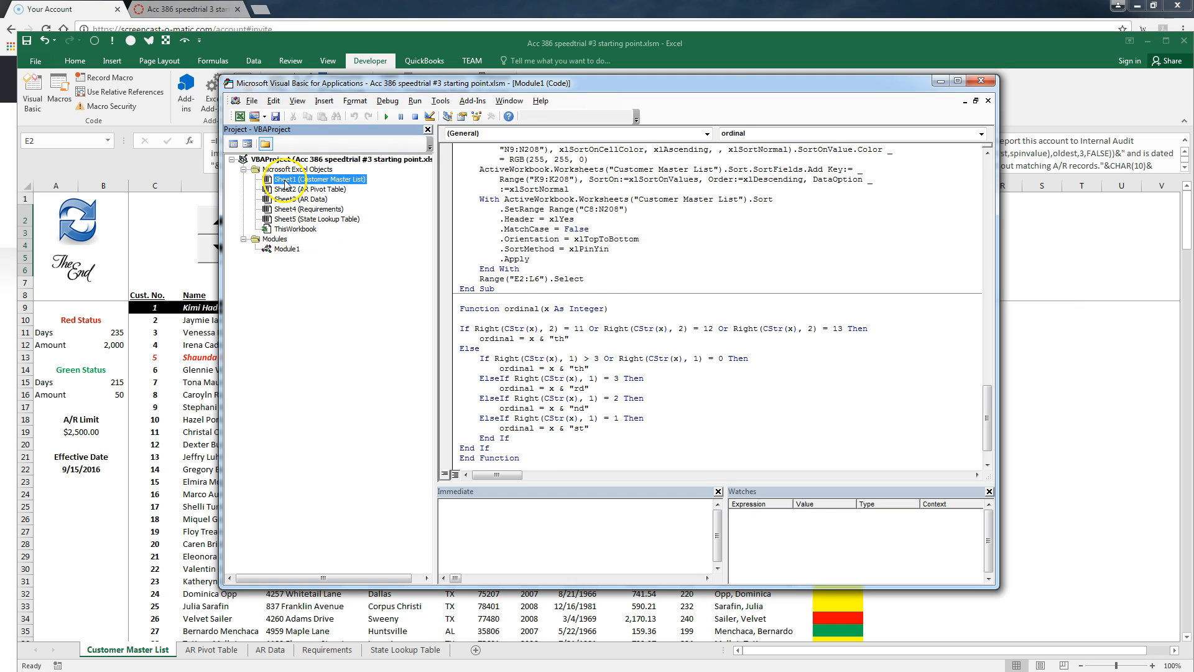
double_click(285, 182)
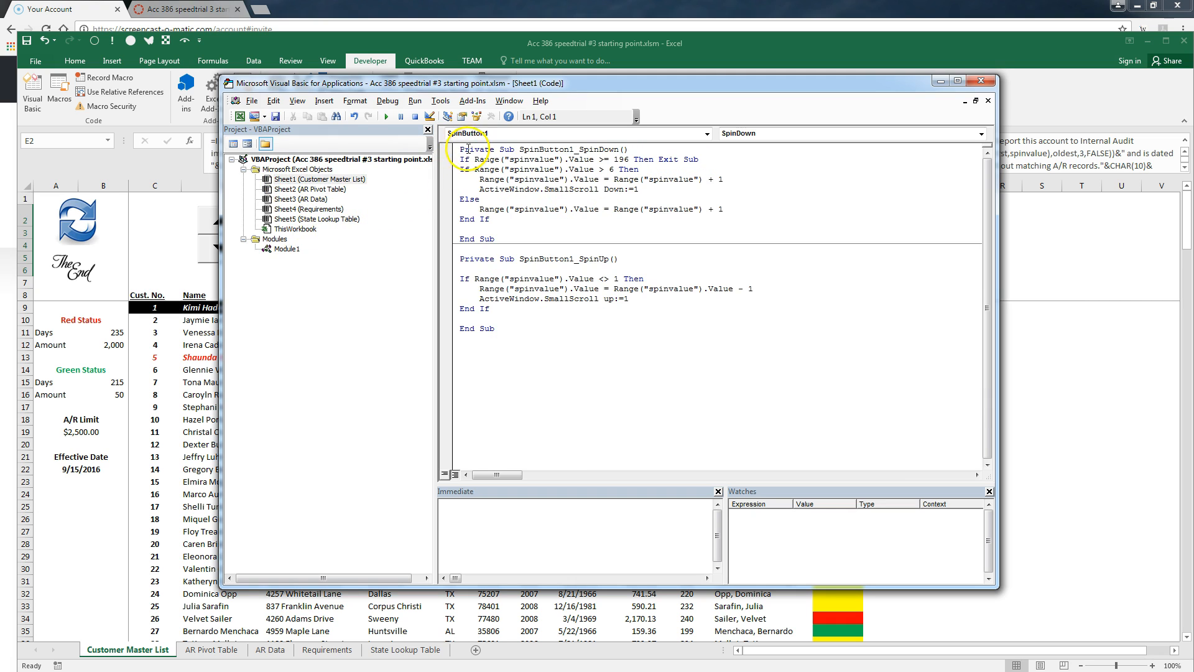
Add a Worksheet_Change event procedure using the Worksheet object and Change event lists
click(707, 134)
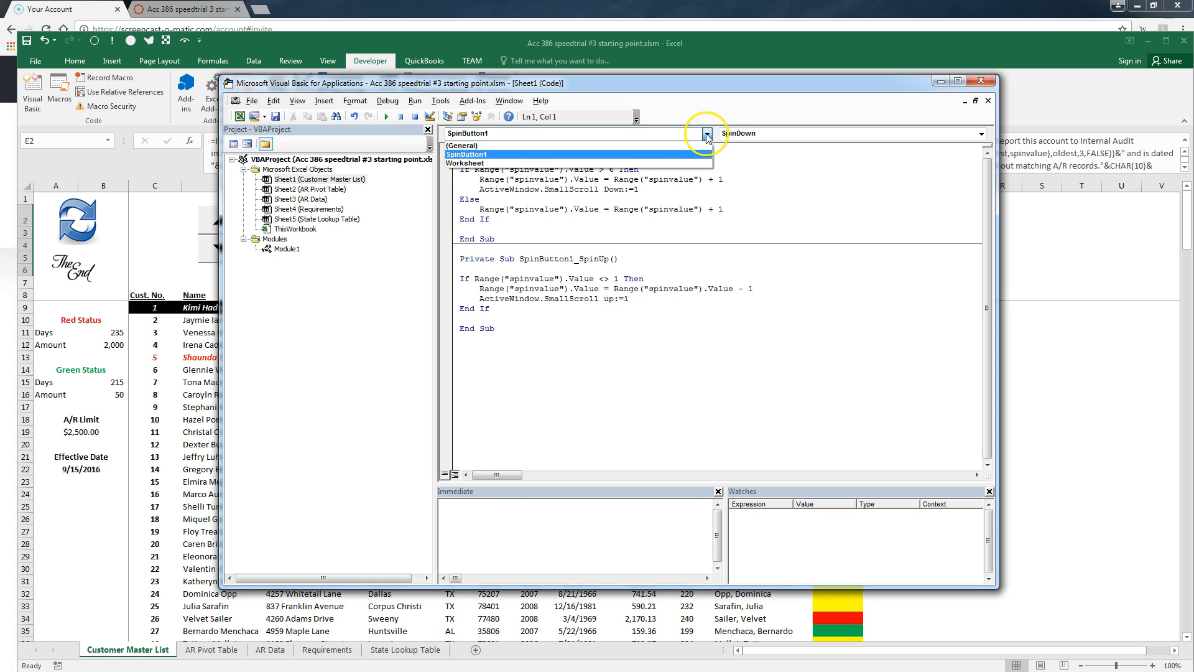
click(679, 163)
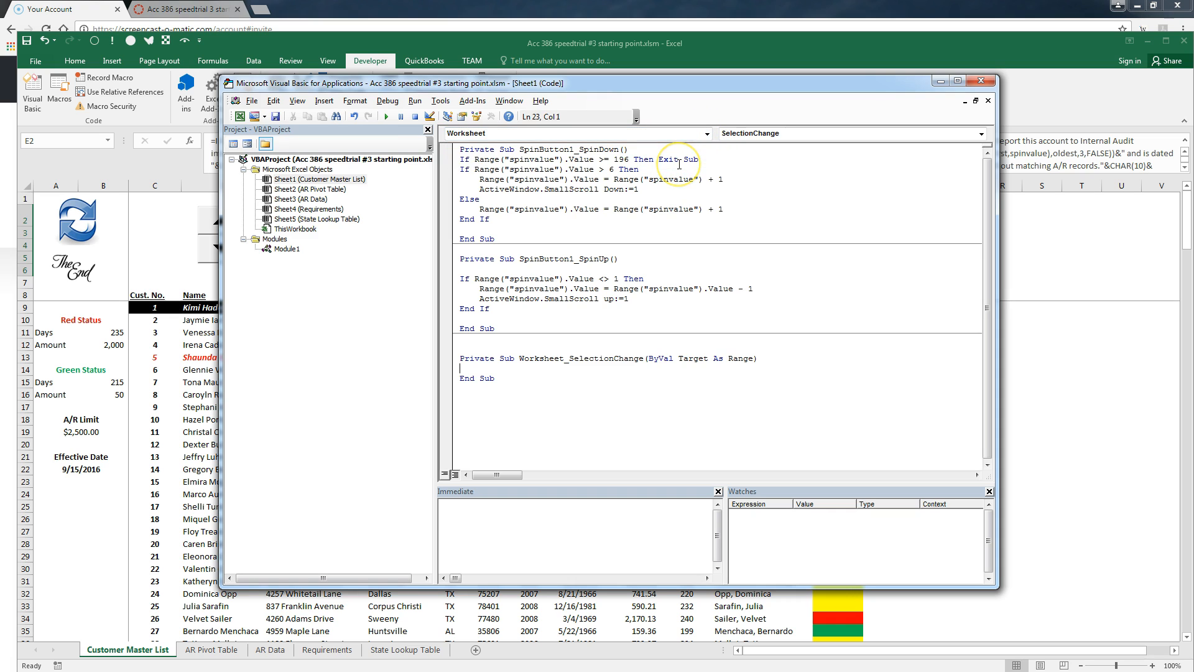
click(976, 137)
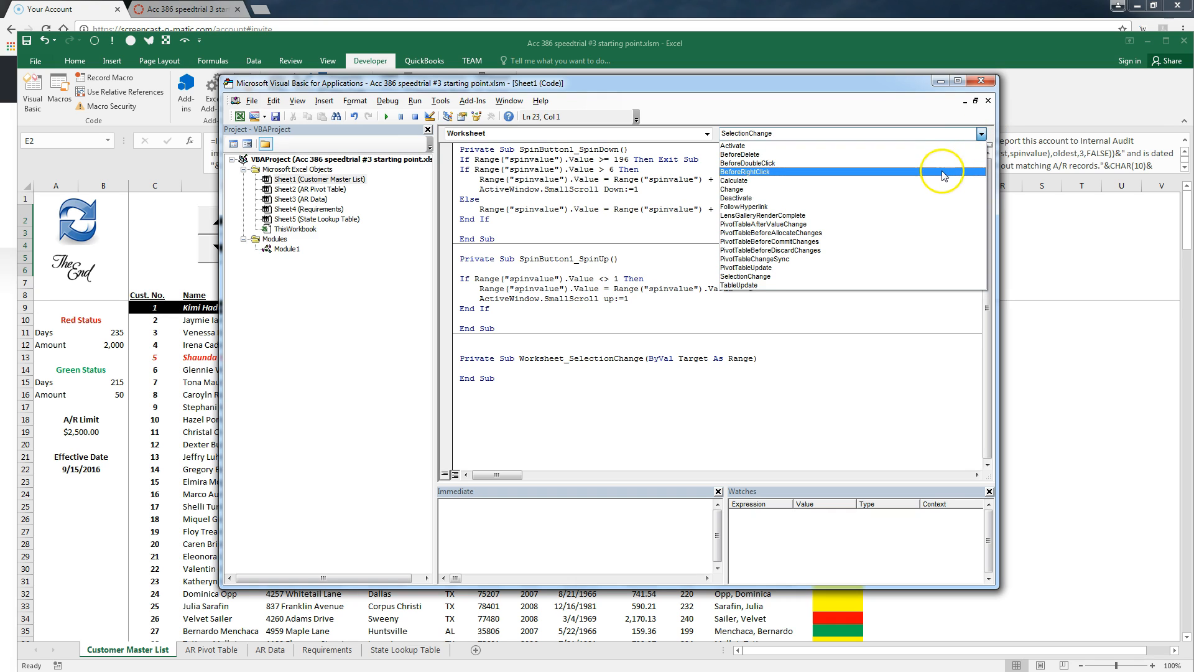
click(939, 189)
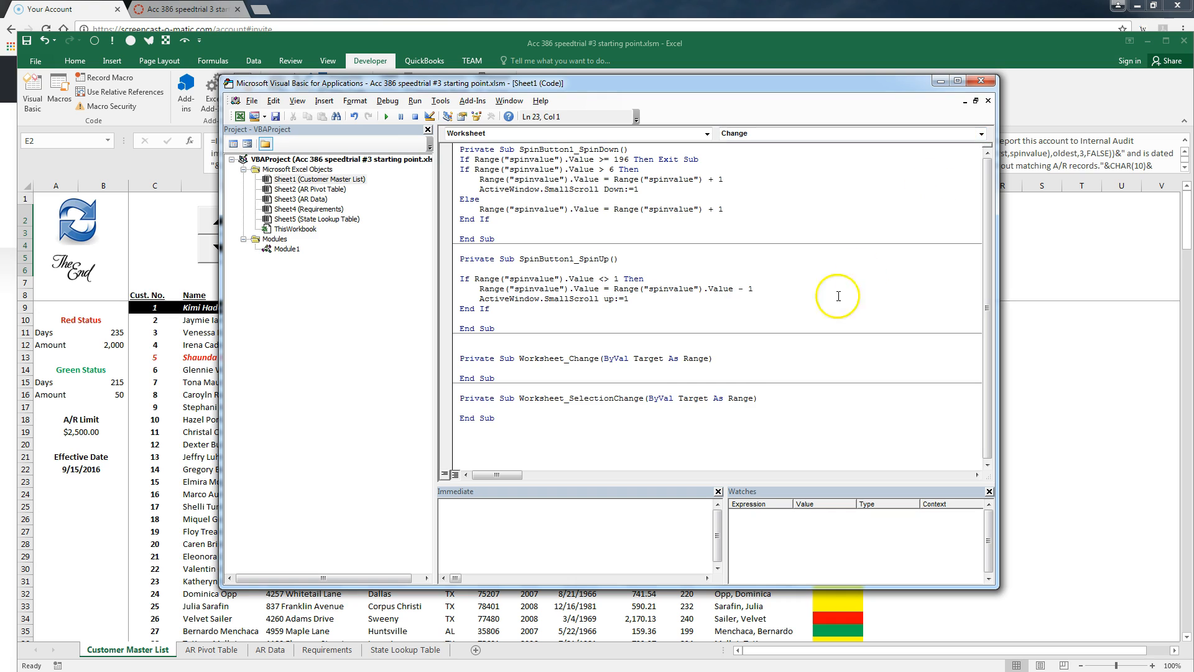
Delete the empty SelectionChange stub and add blank lines inside Worksheet_Change
drag(514, 417, 400, 382)
click(391, 390)
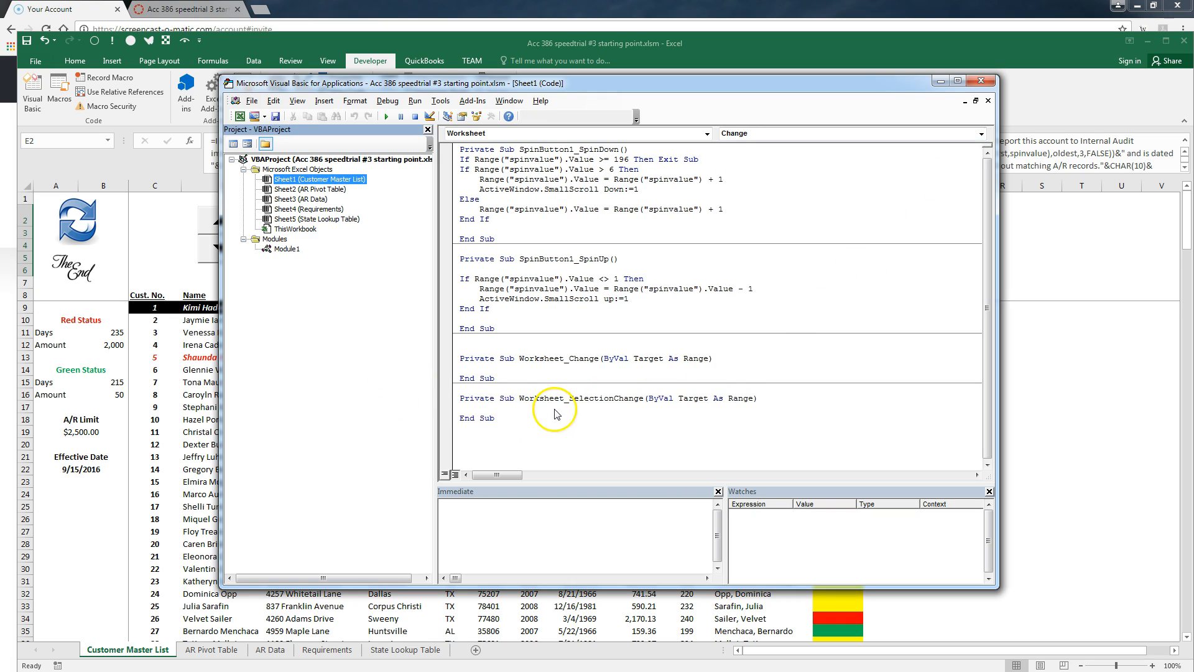
drag(556, 414, 427, 394)
key(Delete)
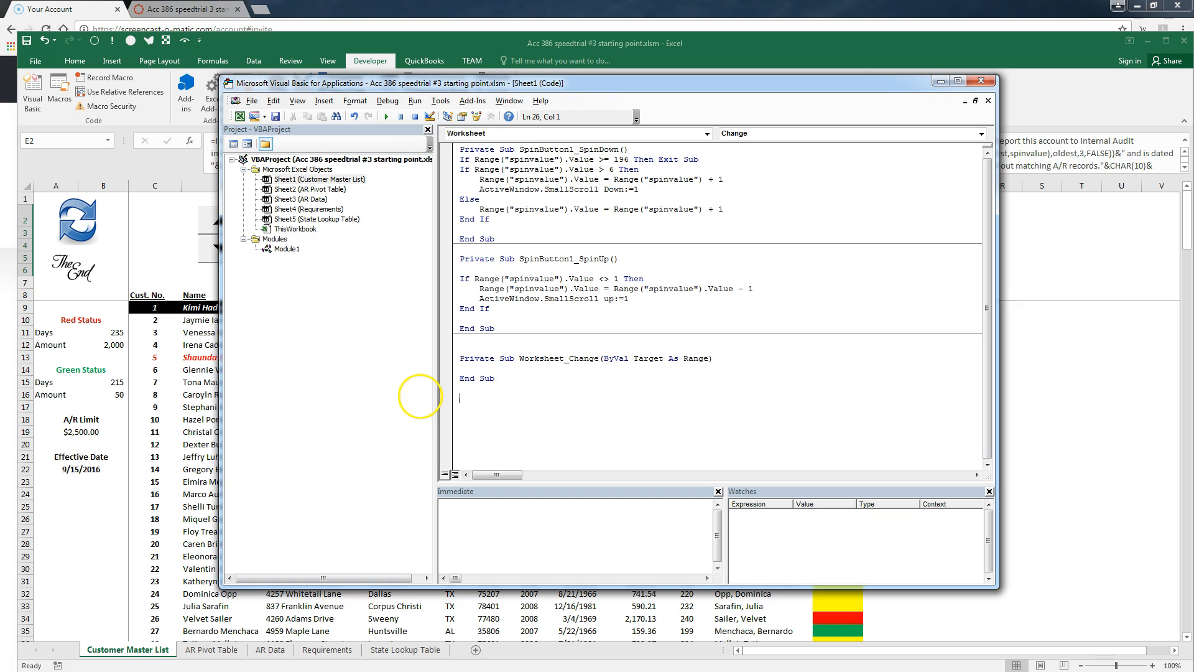
key(Return)
key(Return)
key(Up)
Write If target.address="$M$2" then range("spinvalue").value = WorksheetFunction.Match(target.text, range("last_name_first"), 0)
text(If target.address)
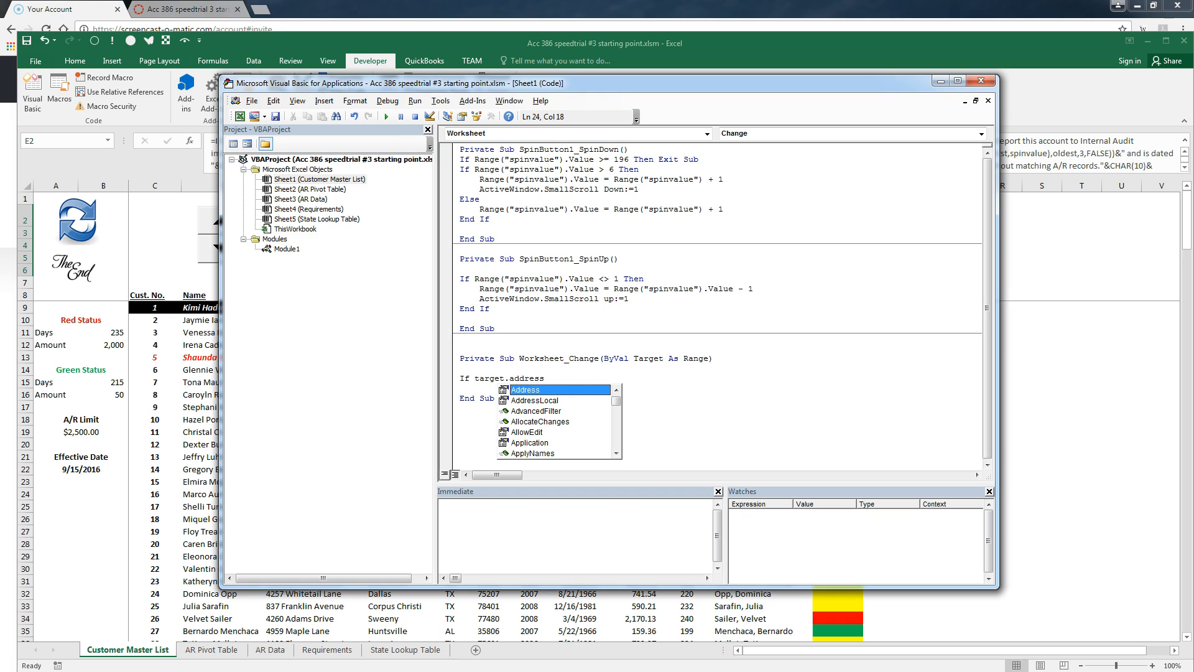
text(="$M$@)
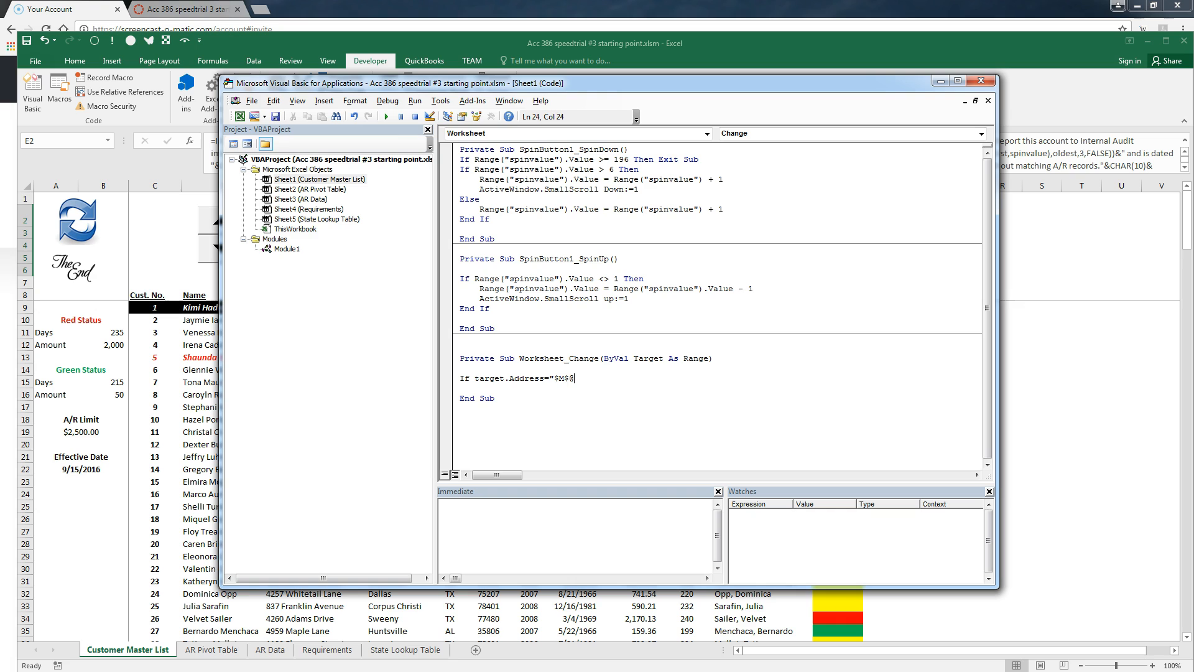
key(BackSpace)
text(2" then)
key(Return)
text(range("spinvalue"))
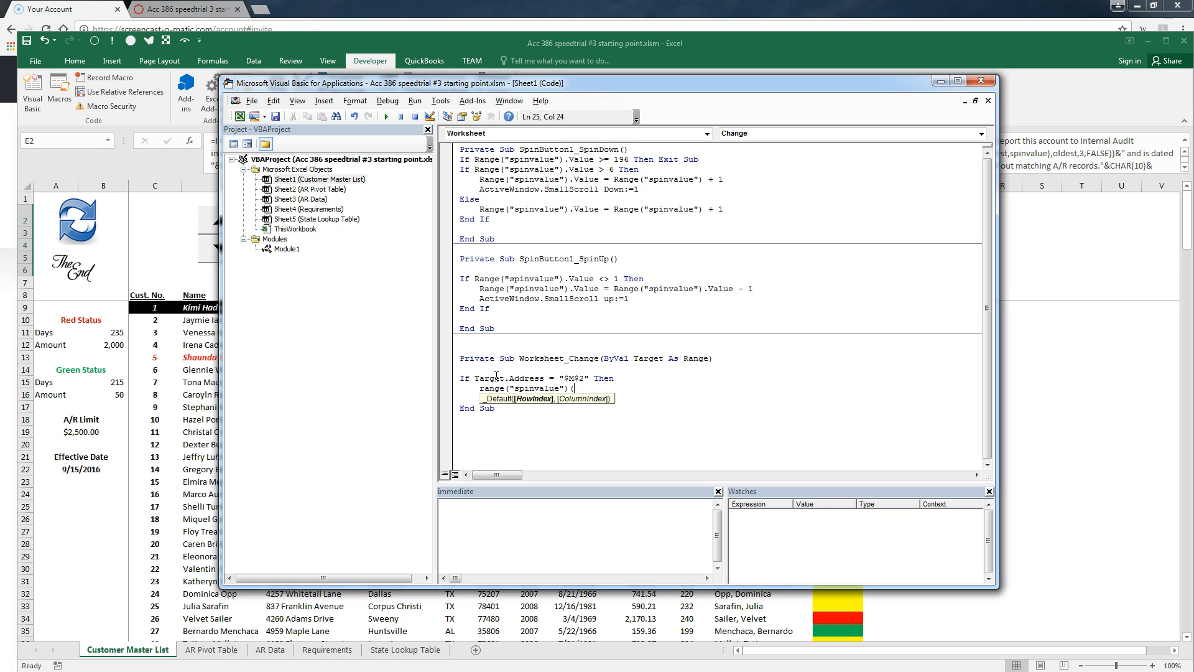
text(.value)
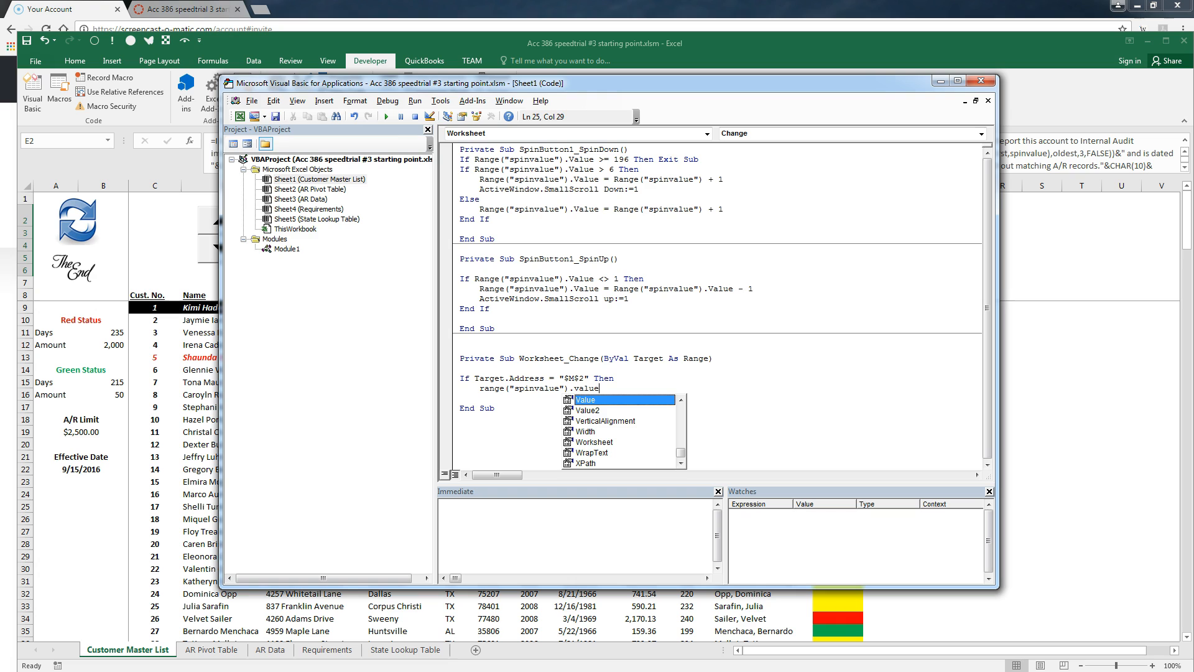
text( =)
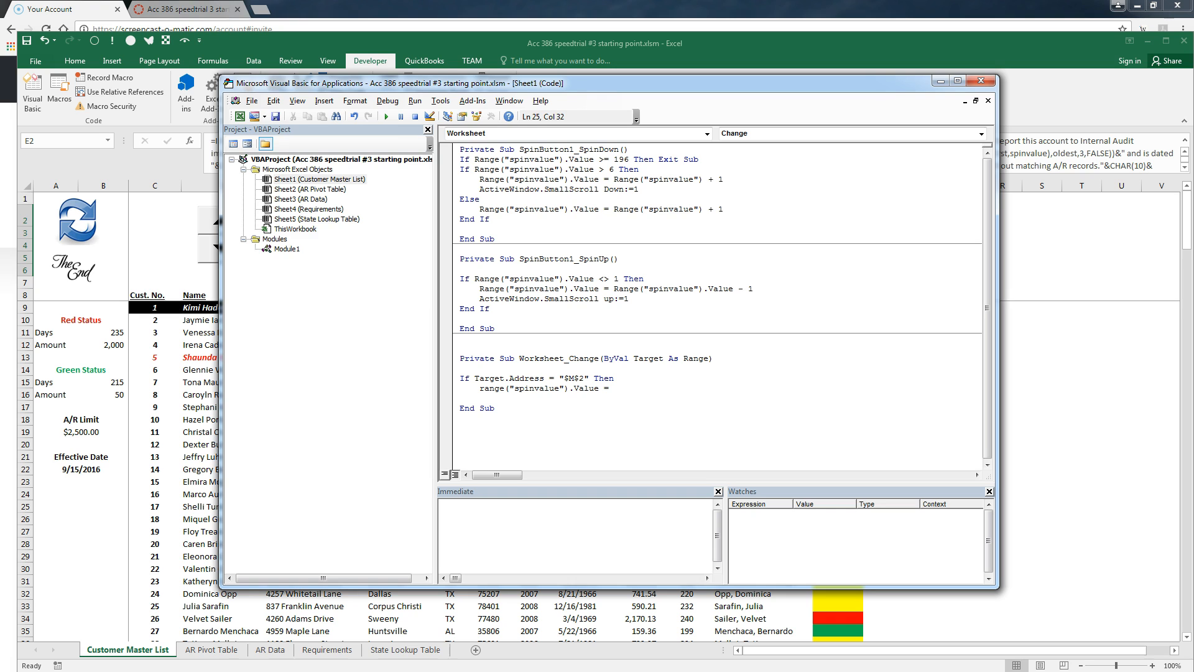
drag(247, 86, 301, 97)
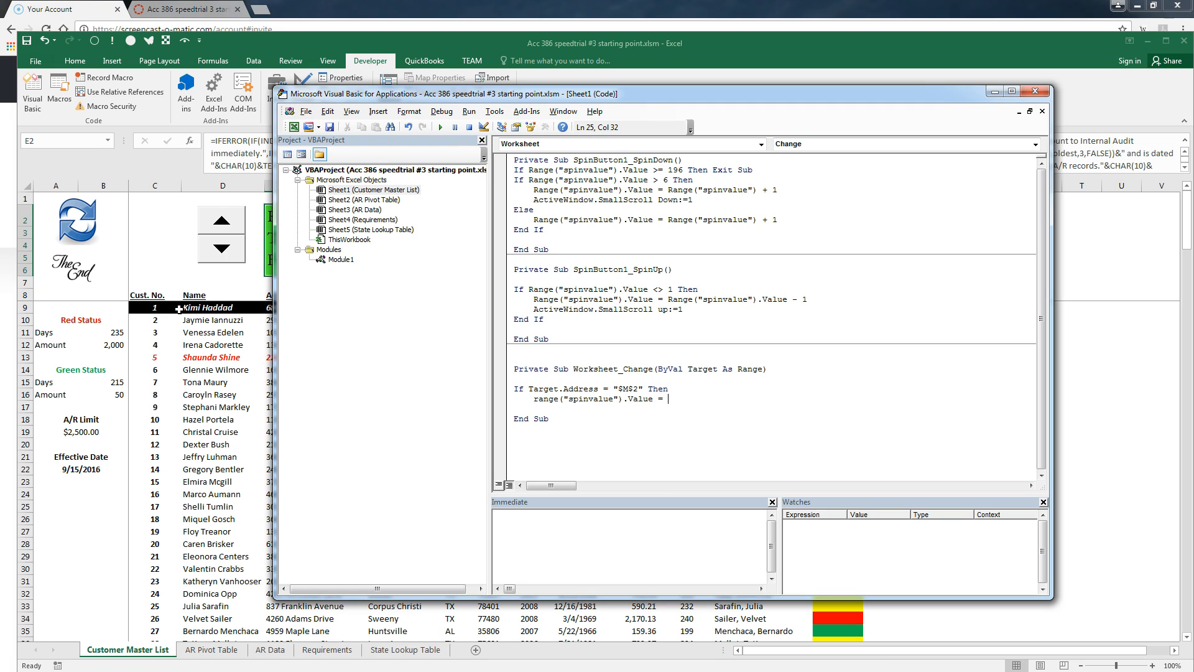
text(worksheetfunction.Match()
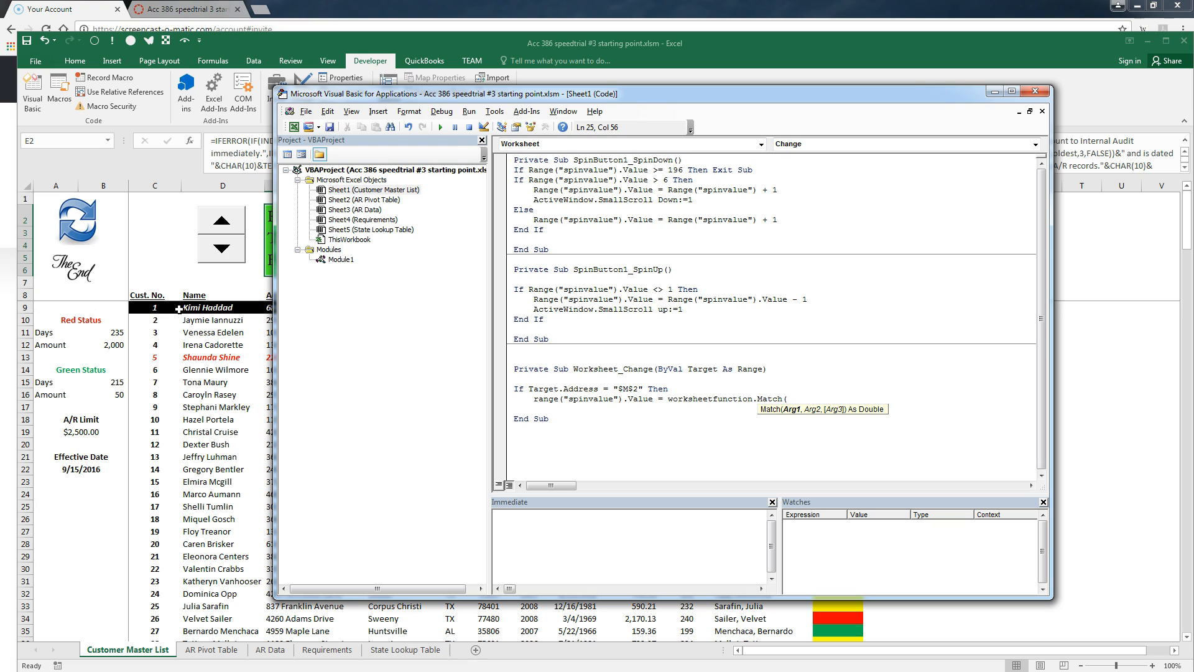
text(target.text)
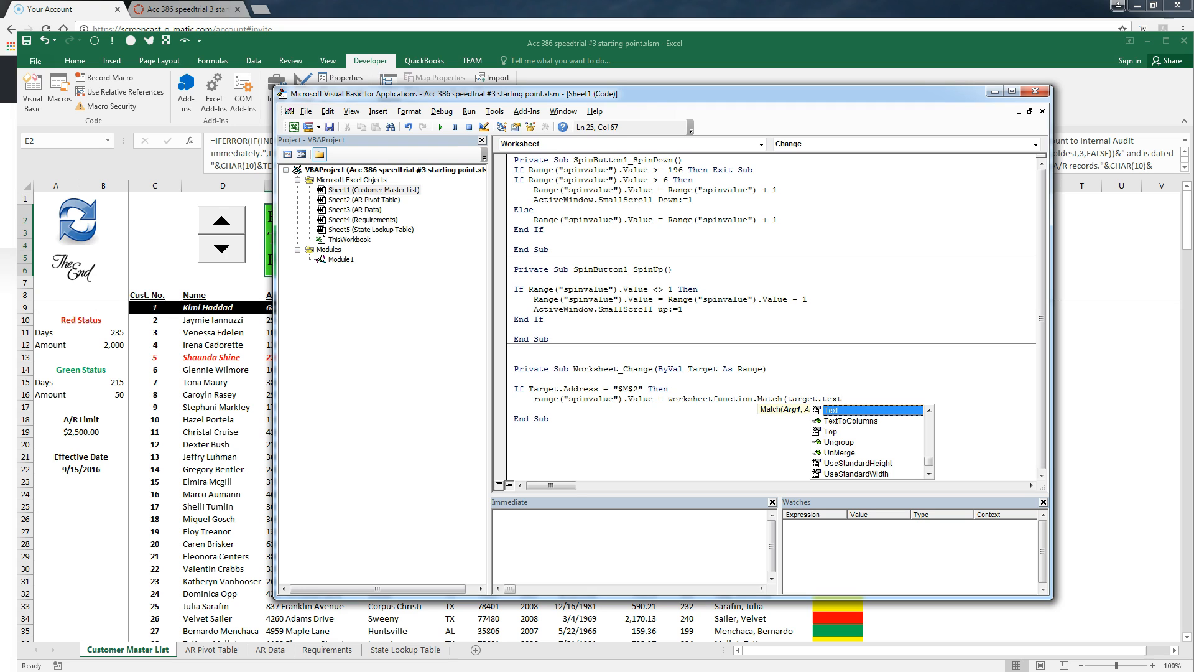
text(,)
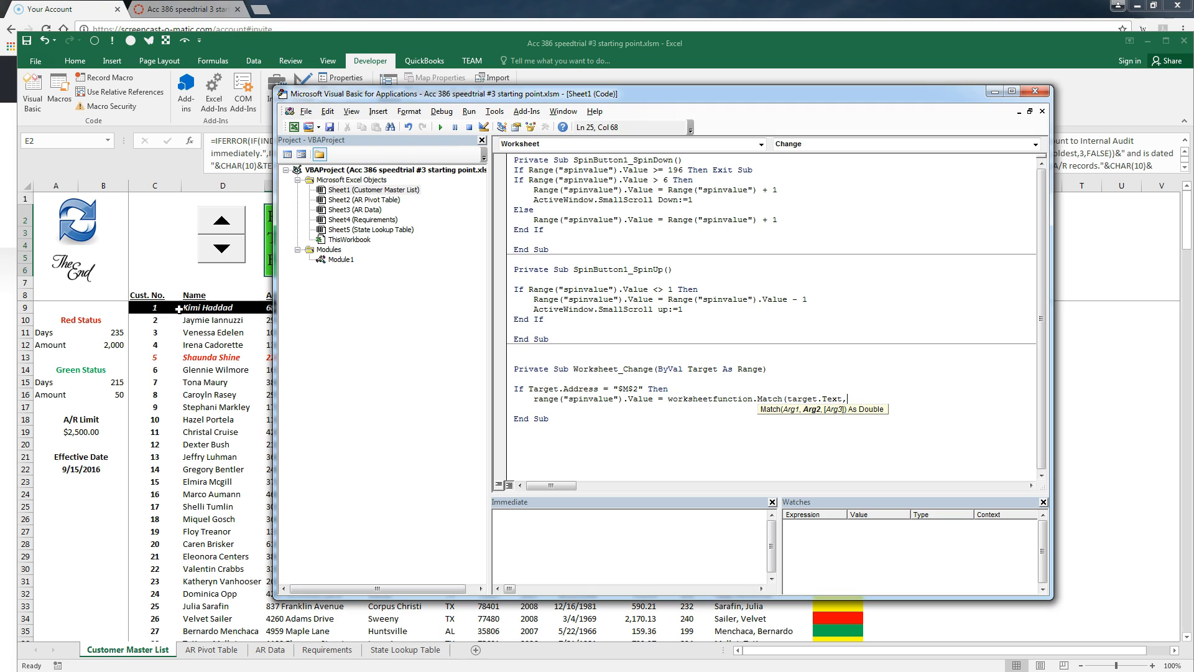
text(range()
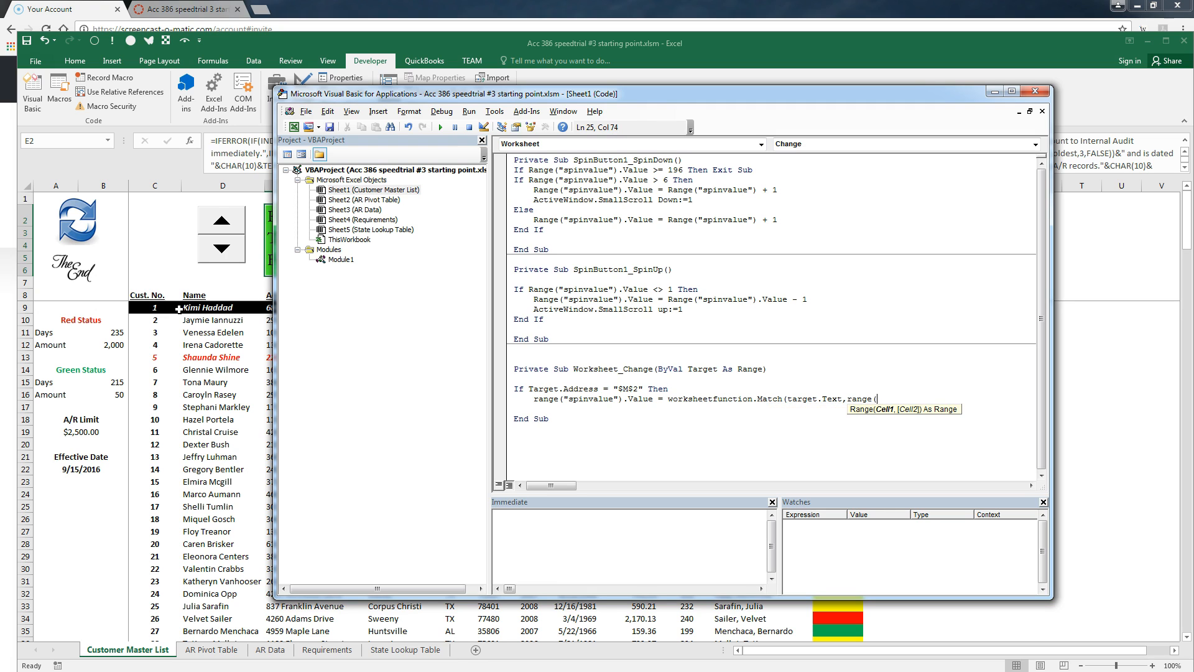
text("last_name_first"))
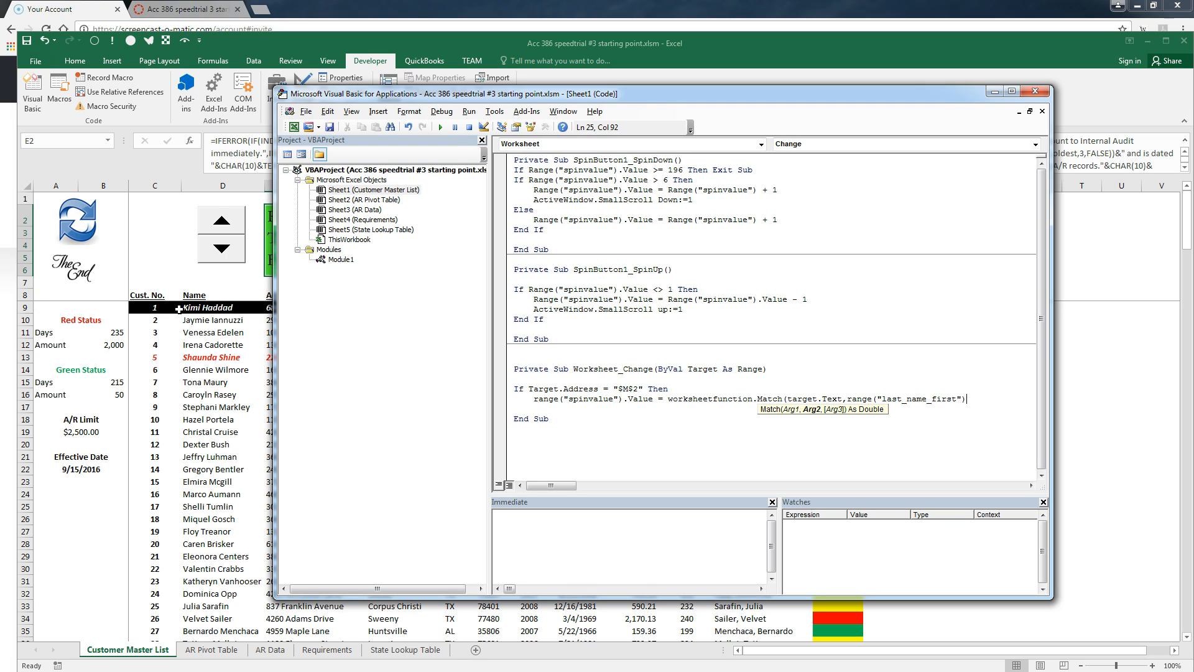
text(,0))
Add ActiveWindow.ScrollRow = range("spinvalue").value + 3 and close the block with End If
key(Return)
text(activewindow)
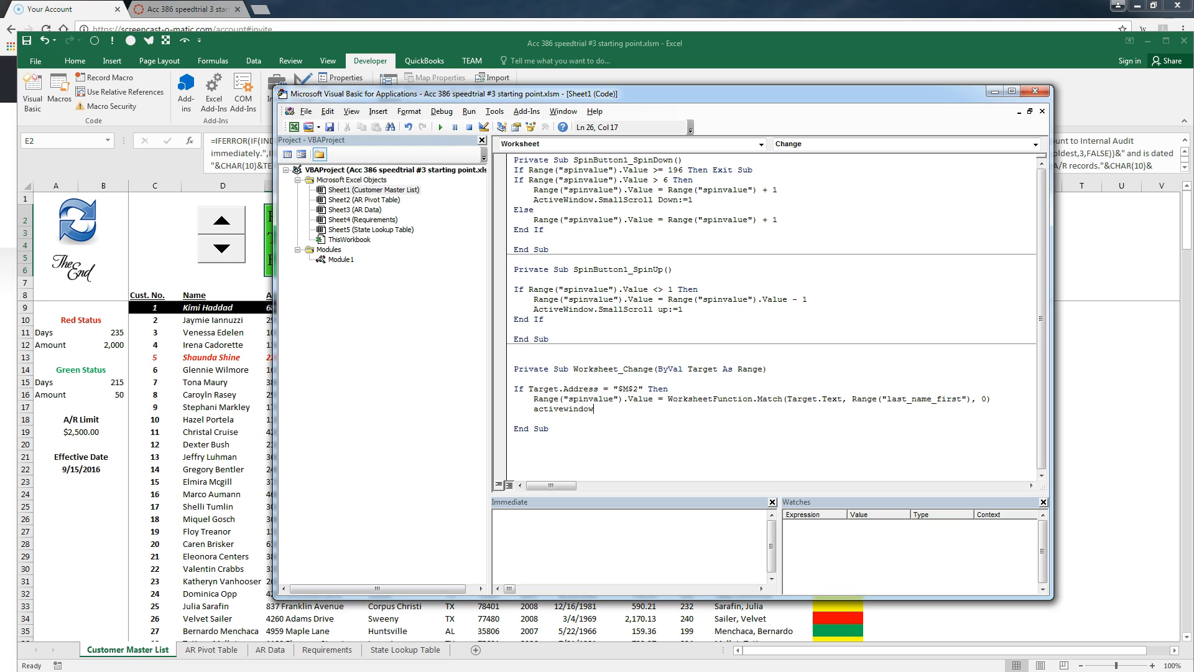
text(.scro)
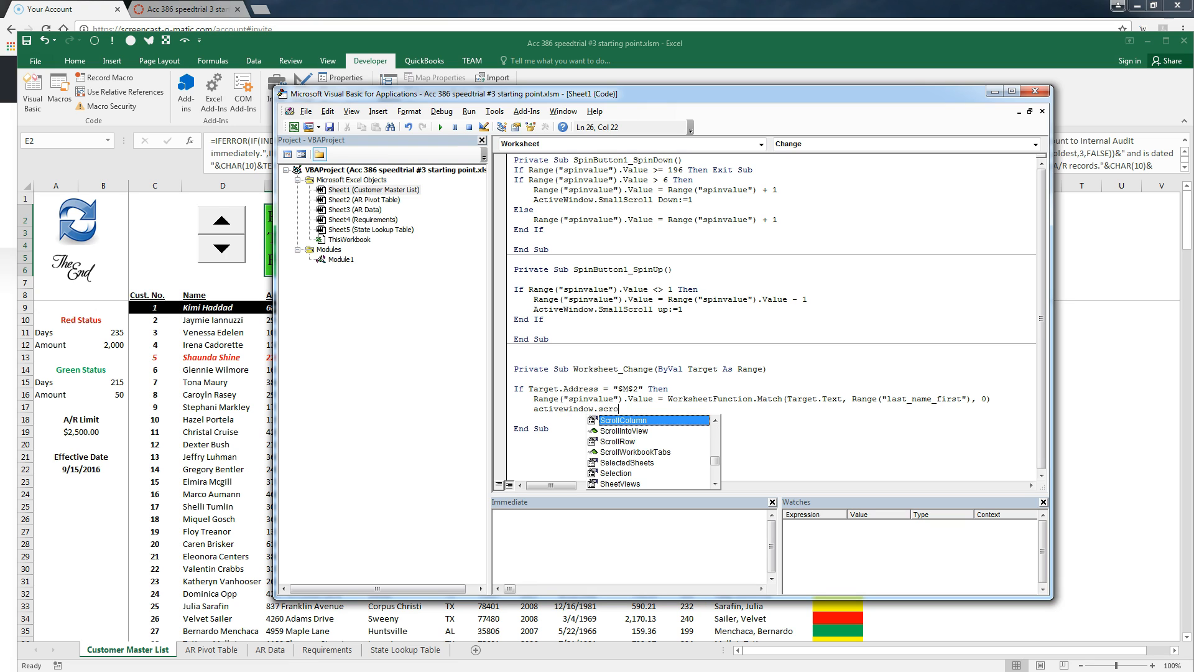
key(Down)
key(Down)
key(Tab)
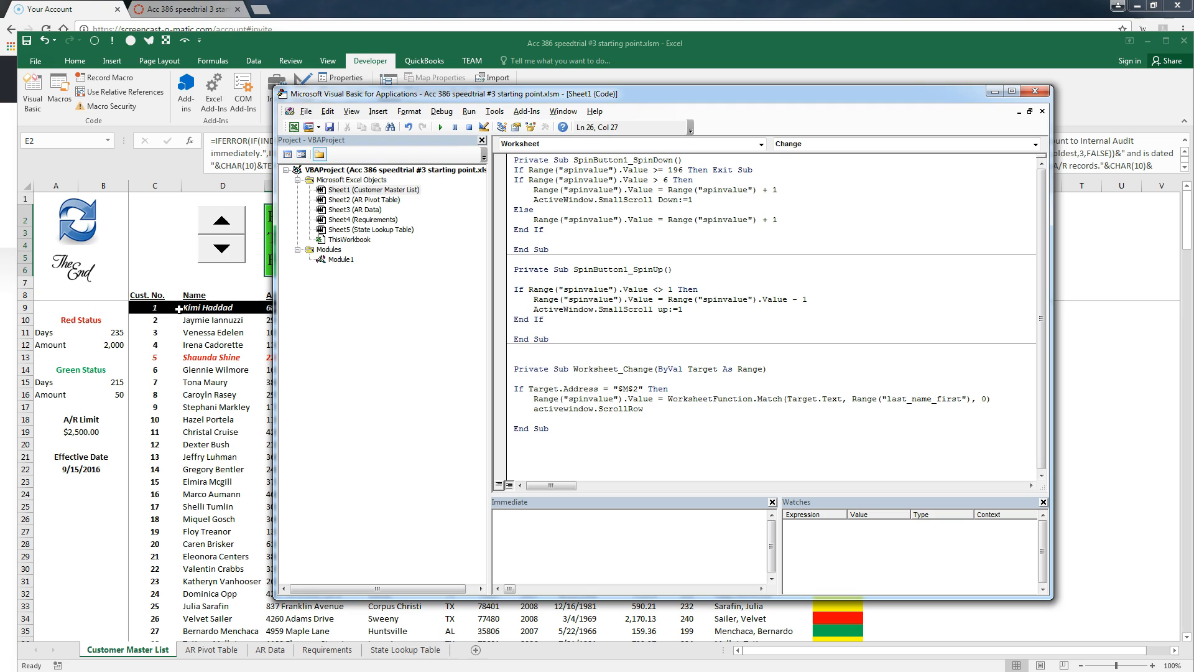
text(= range()
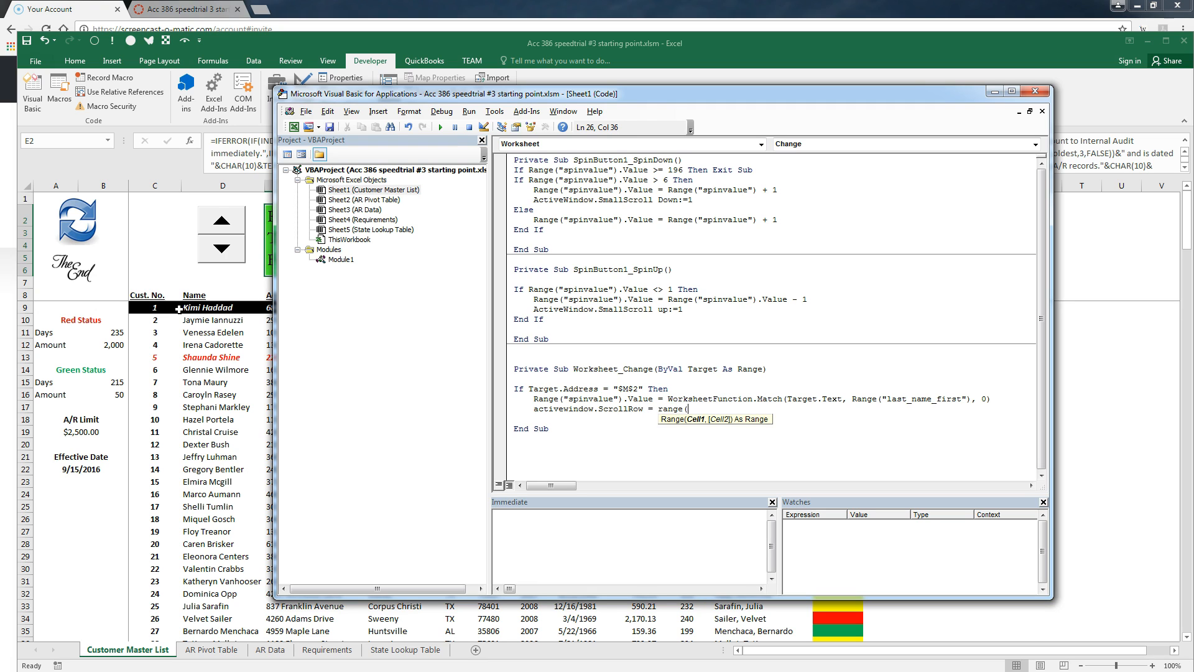
text("spinvalue").value + )
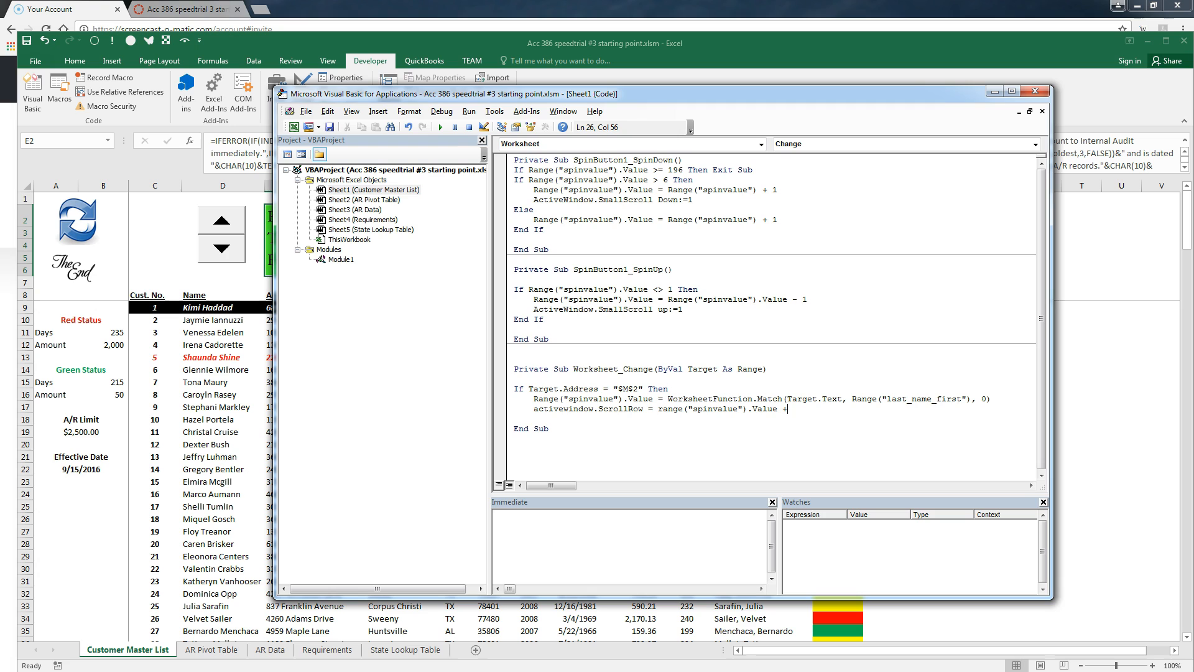
text(3)
key(Return)
text(end if)
Back on the worksheet, pick three different customers from the M2 name list in turn
click(1095, 264)
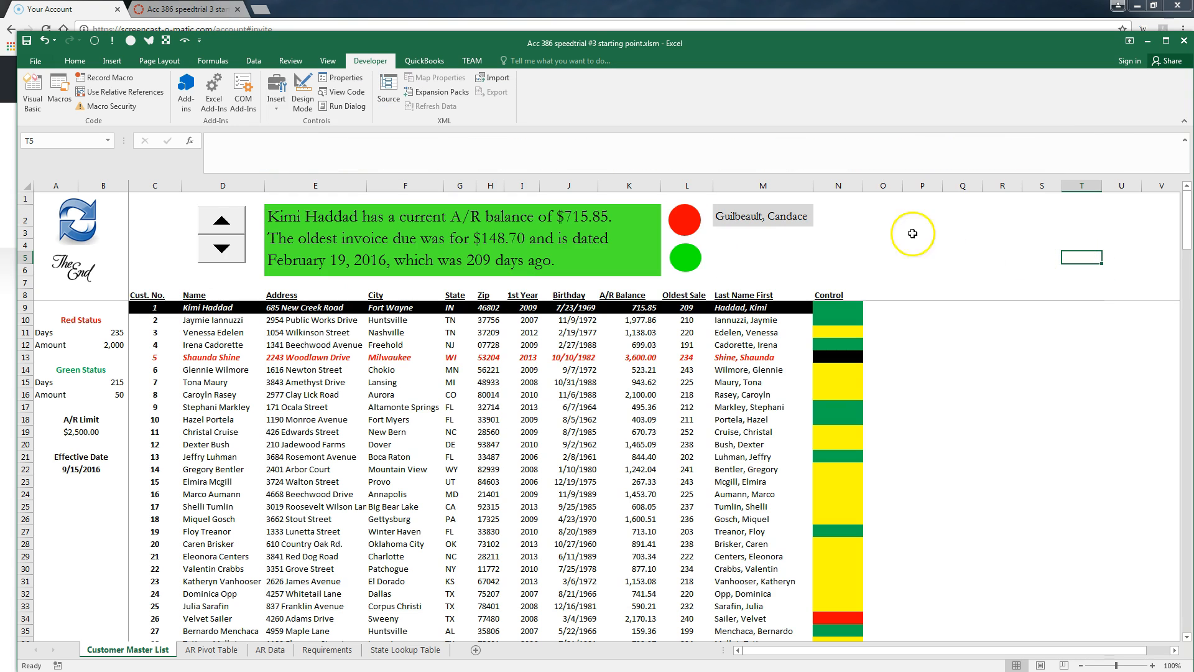
click(766, 215)
click(820, 221)
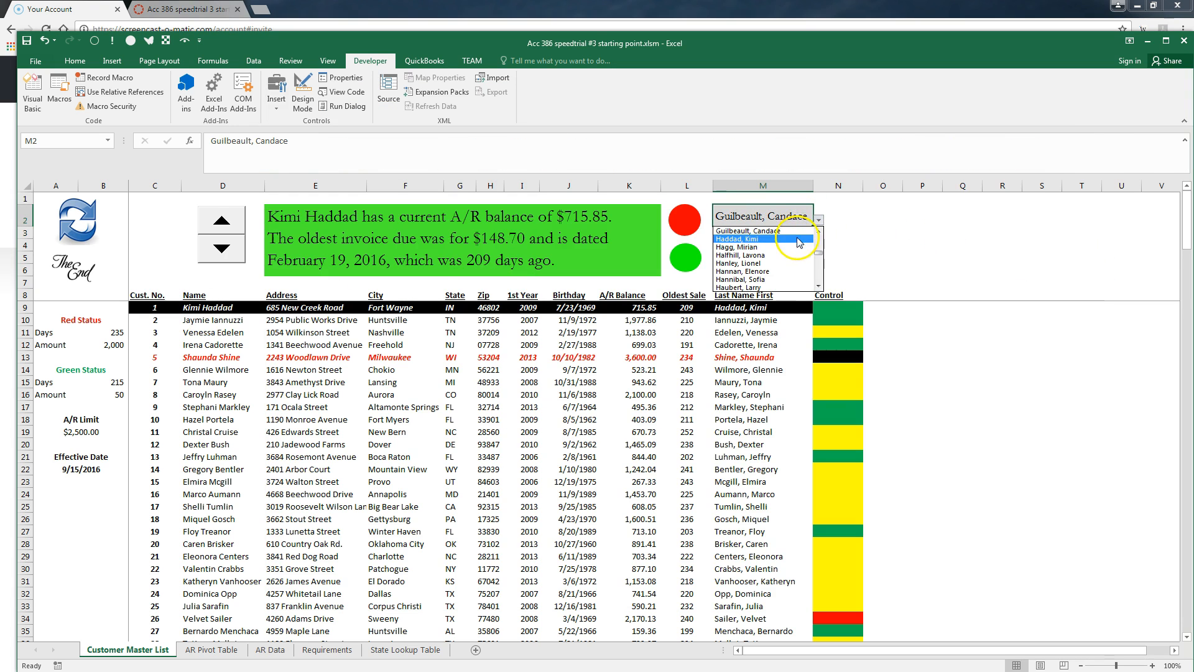
click(785, 267)
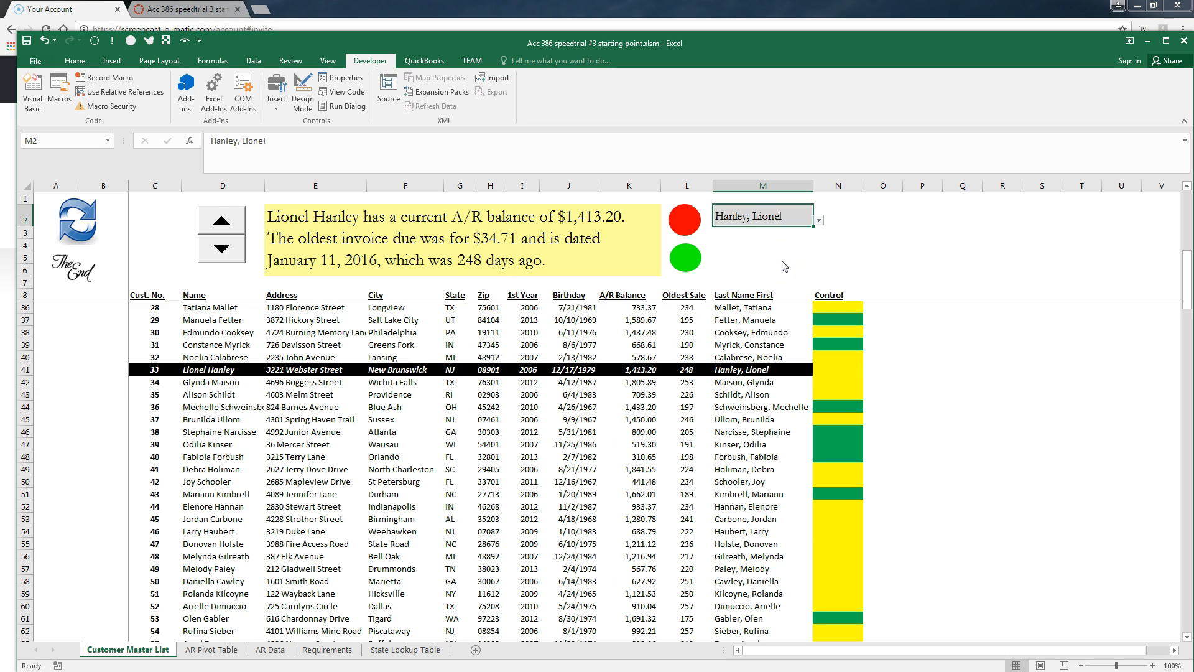
click(820, 221)
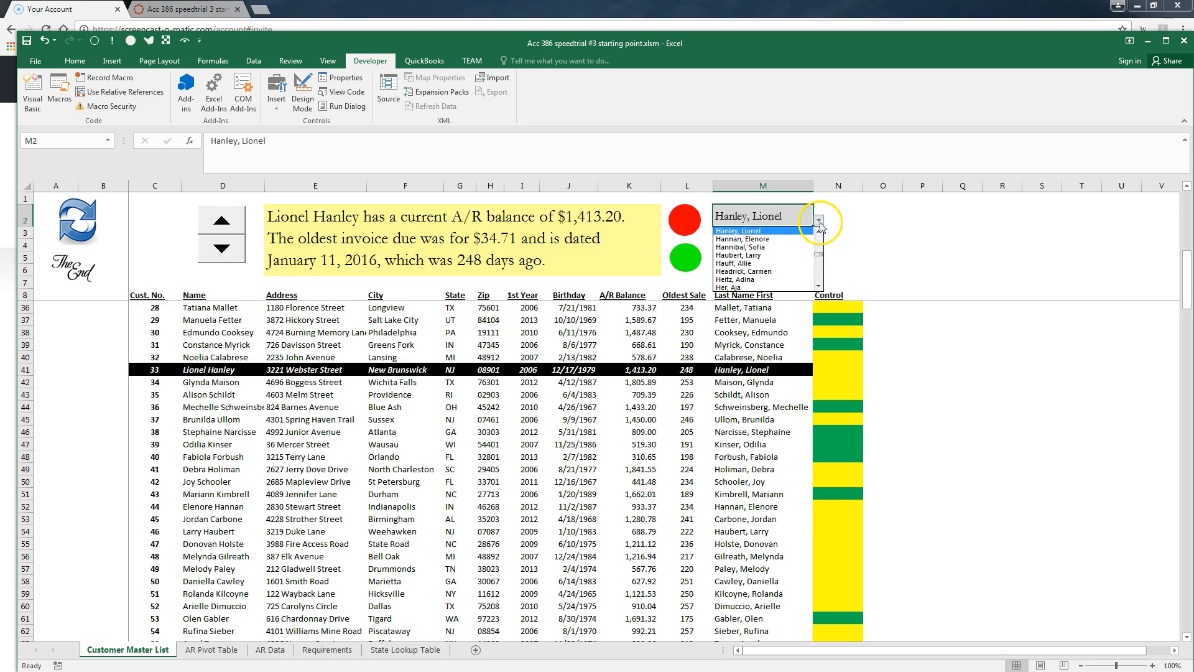
click(789, 281)
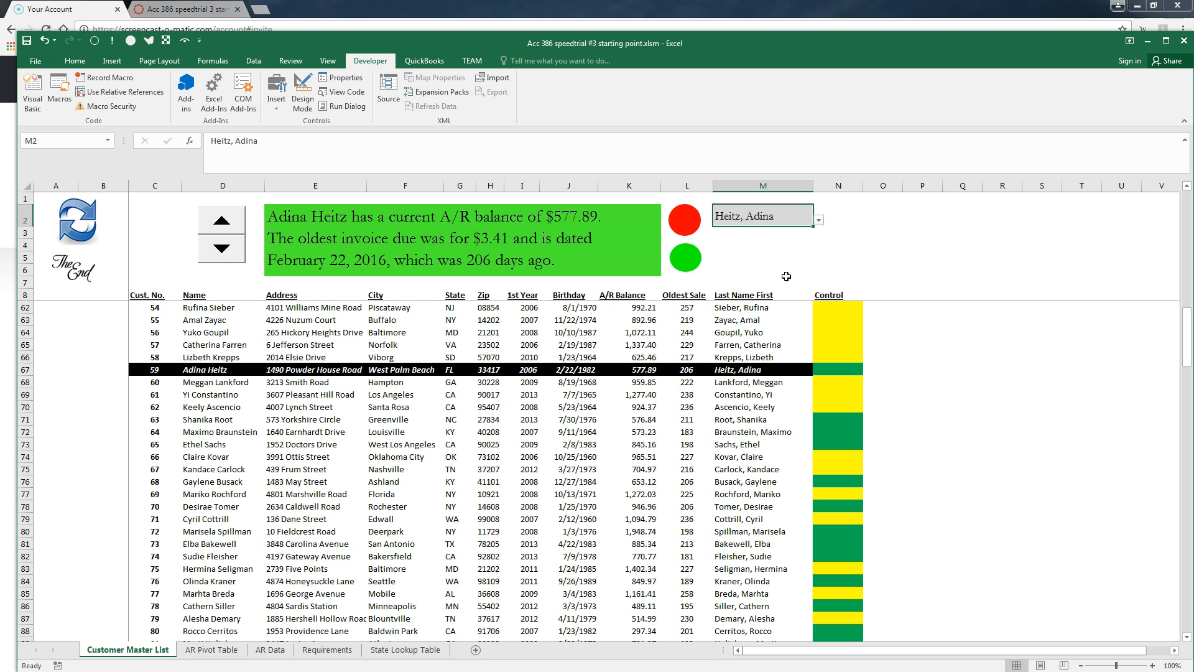
click(820, 221)
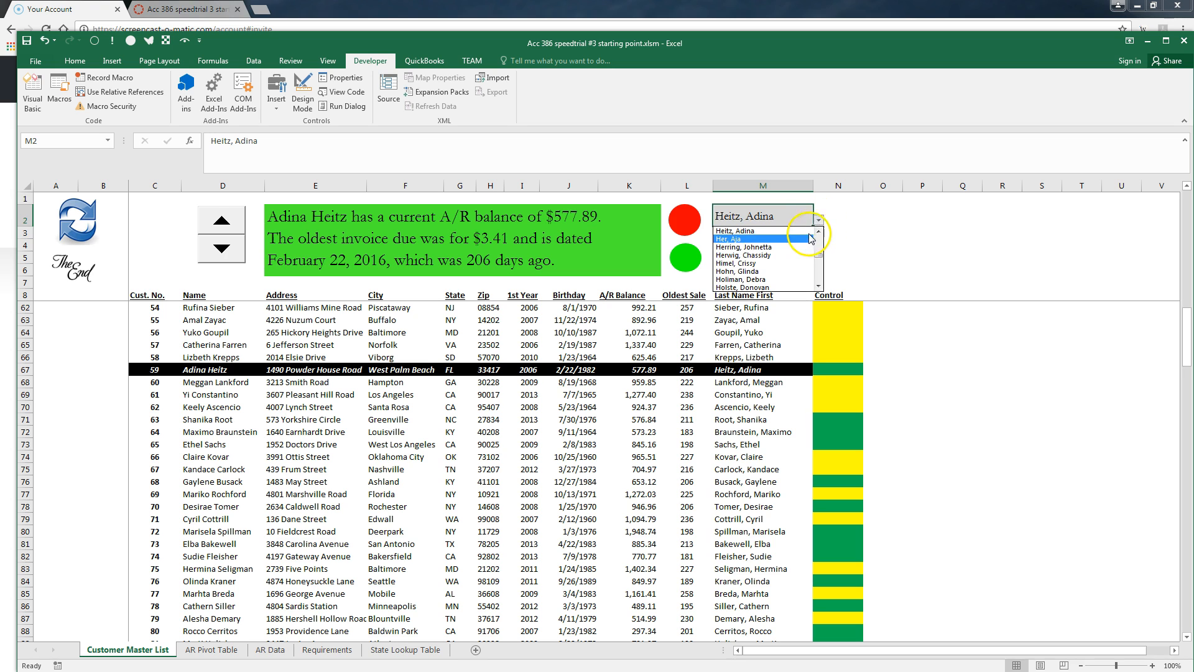
click(780, 247)
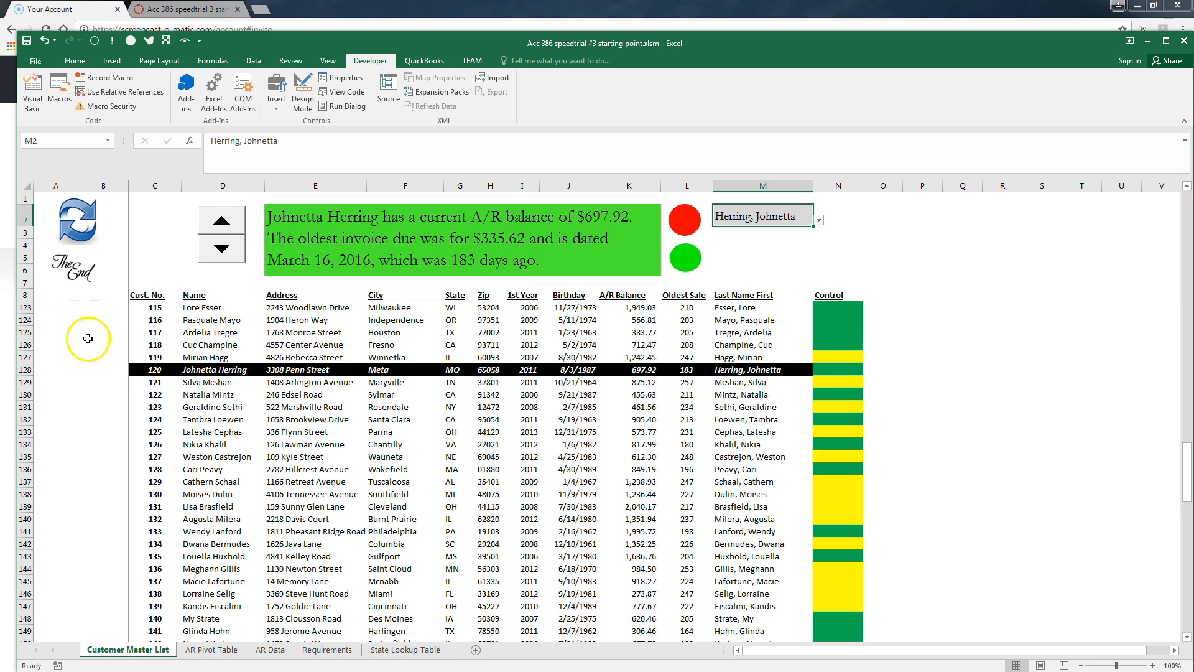
Pick a customer further down the M2 list, then widen columns K and M
click(818, 221)
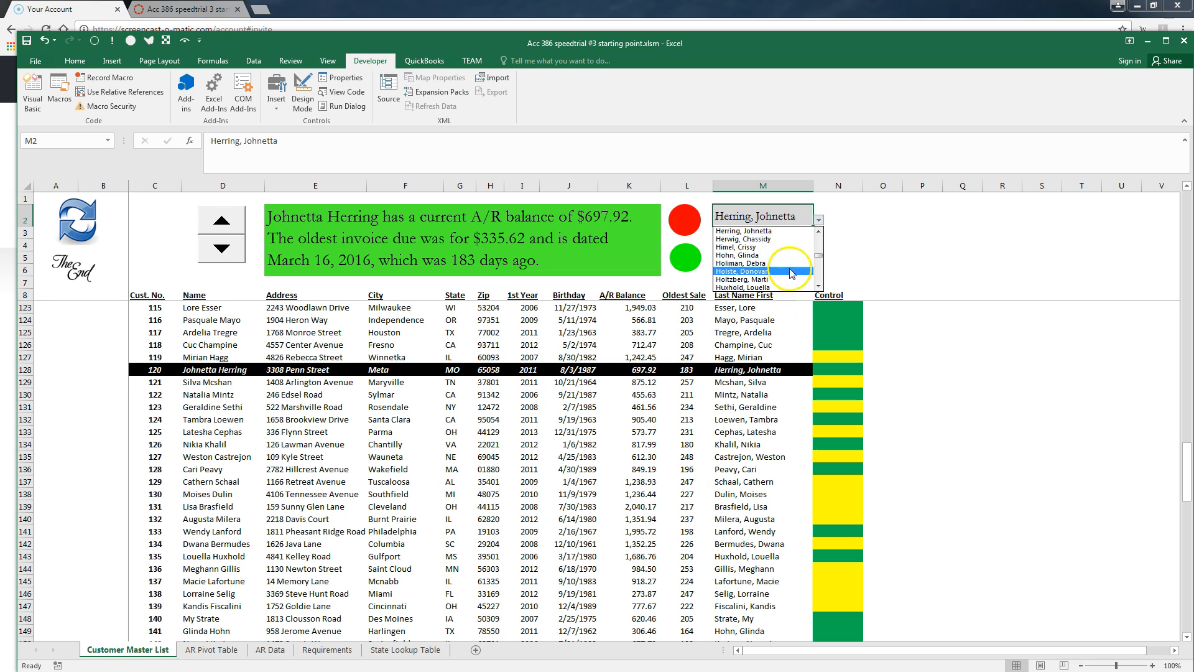
scroll(782, 278, down, 10)
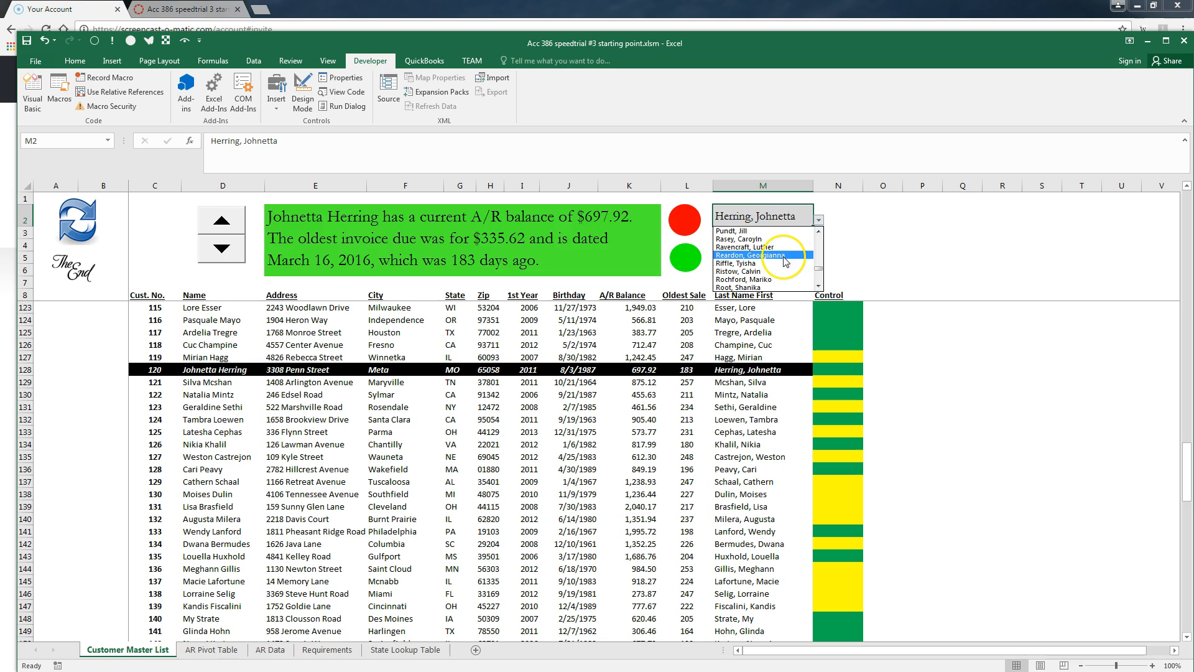
click(771, 255)
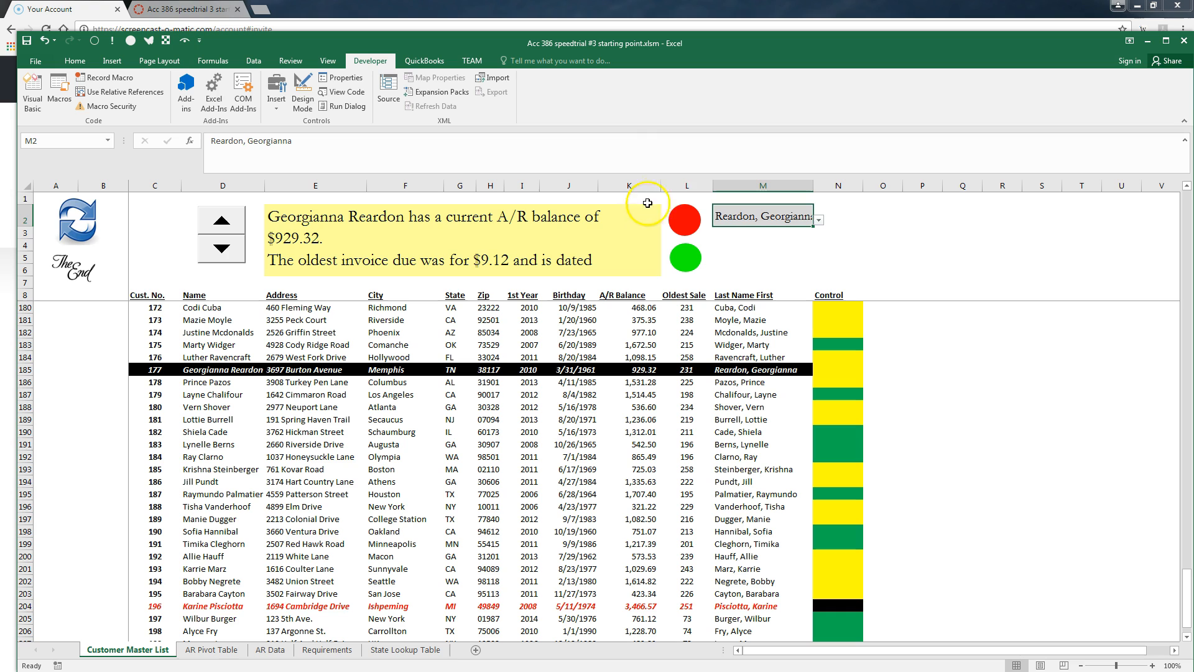
drag(658, 185, 683, 185)
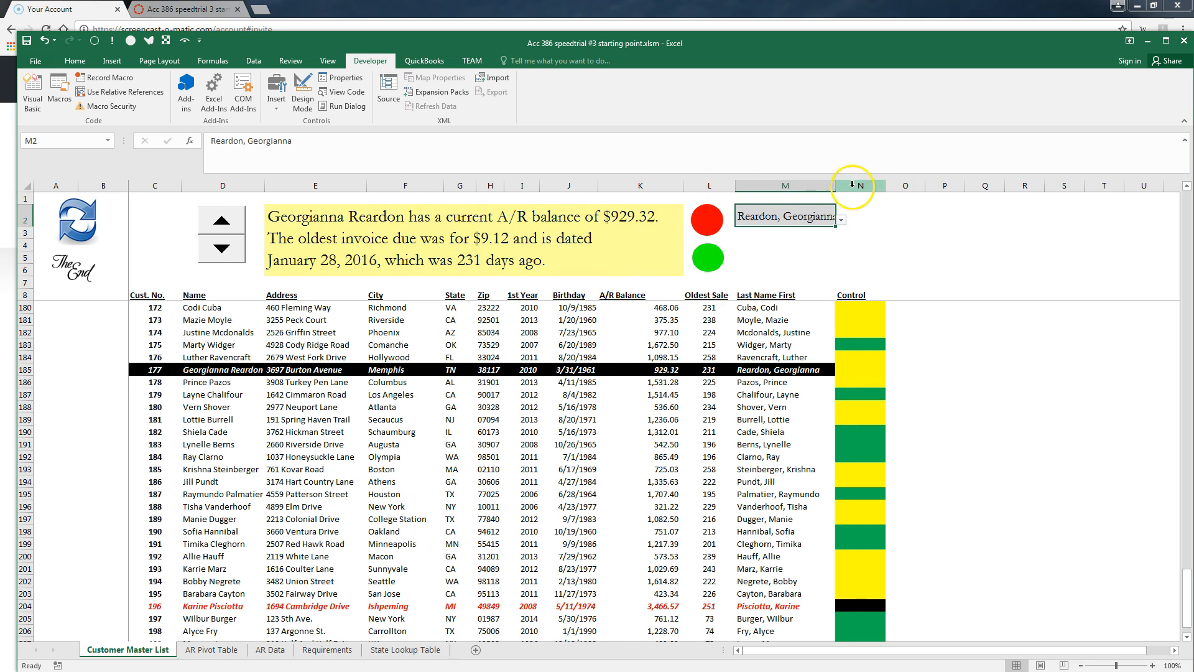
drag(836, 185, 850, 187)
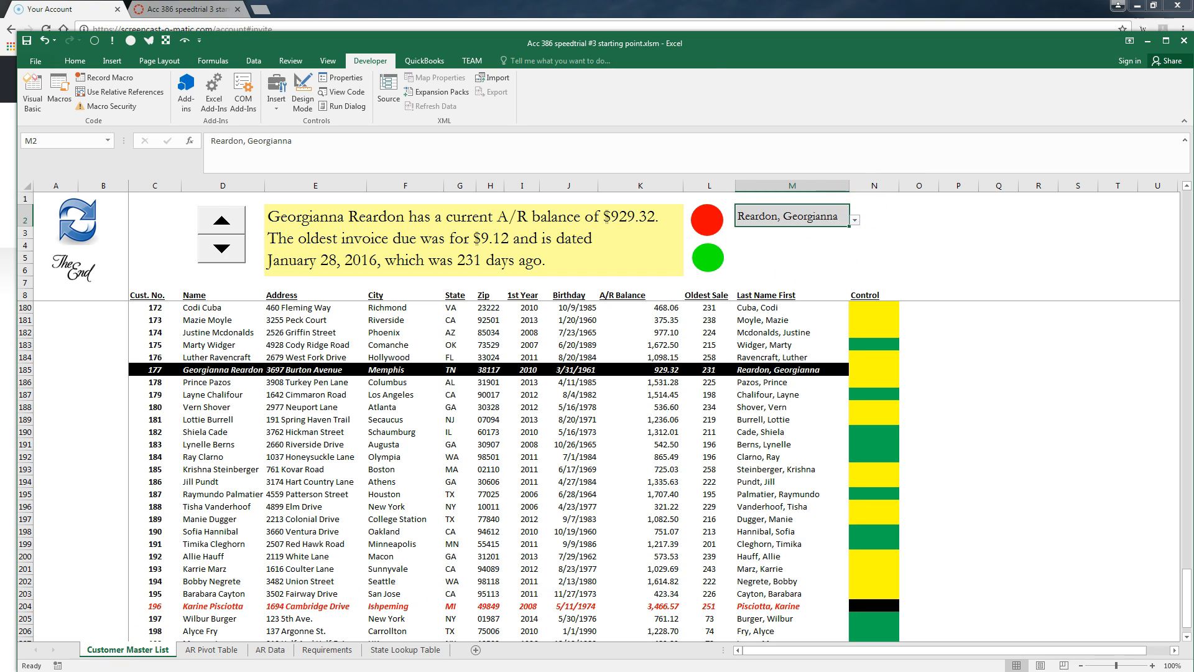
key(alt+Tab)
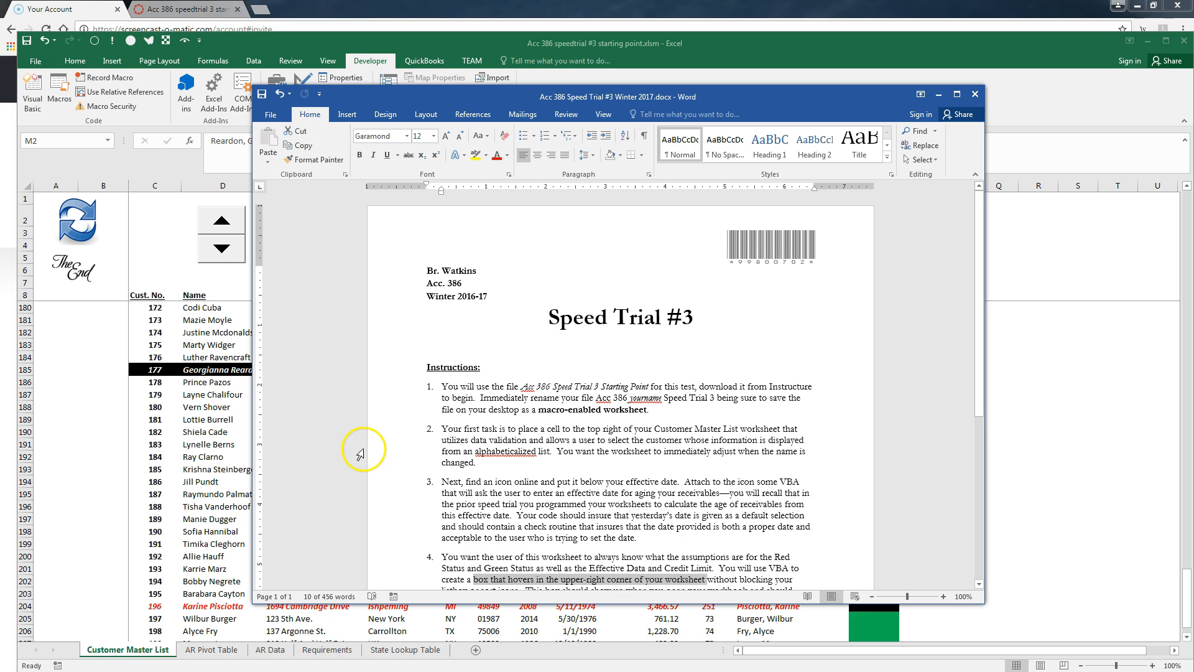
scroll(364, 450, down, 1)
scroll(360, 456, down, 1)
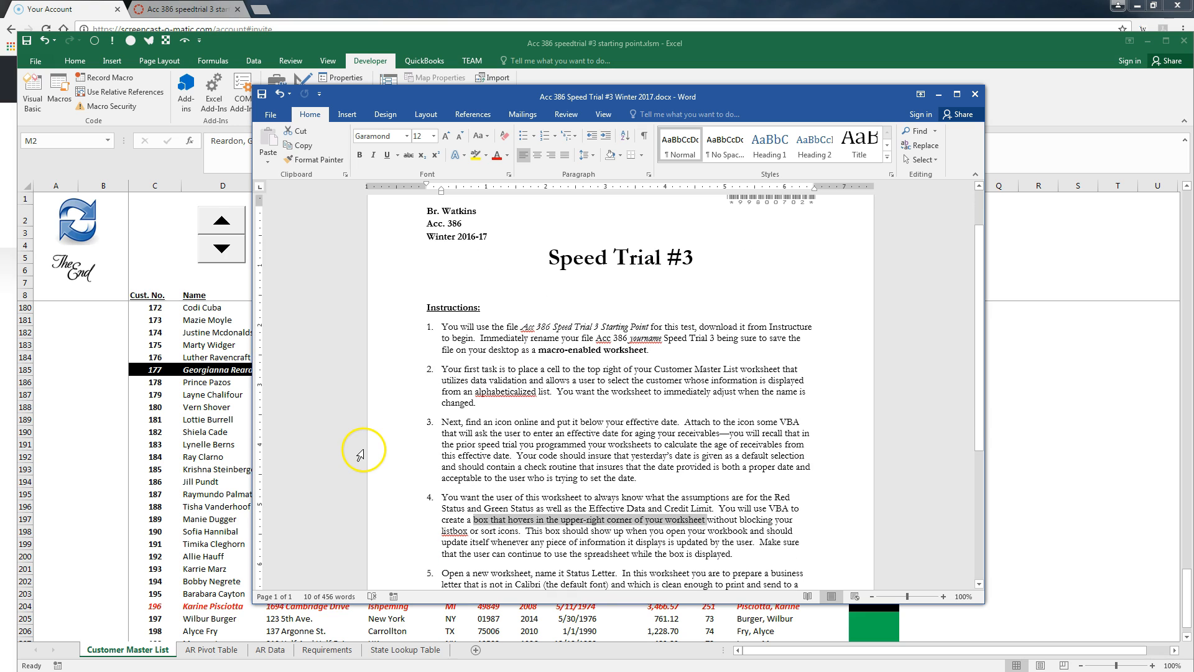
click(429, 423)
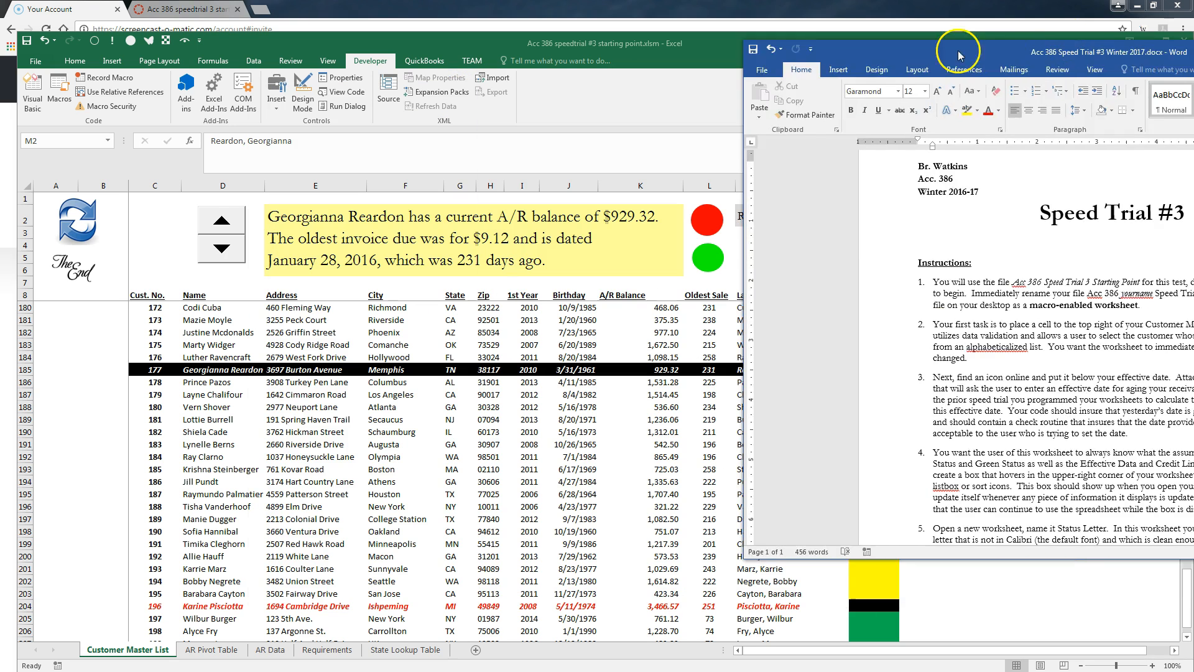
drag(473, 96, 1193, 43)
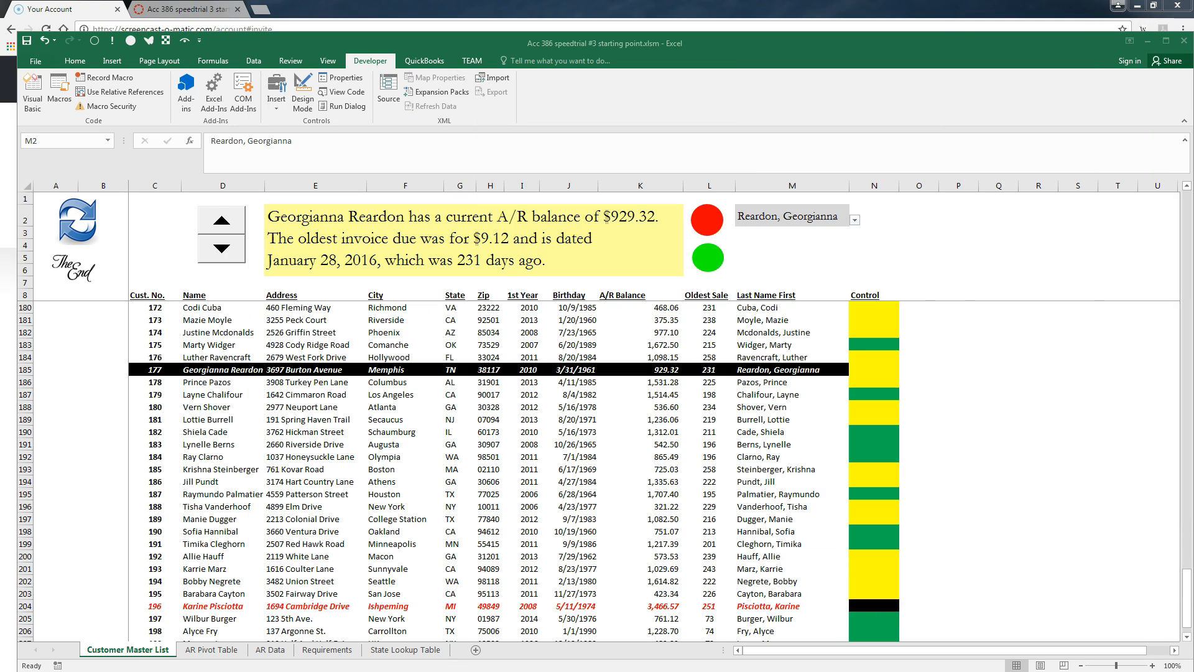
Refresh the customer list to the top, select effective date cell A22, and open the Visual Basic editor
click(79, 229)
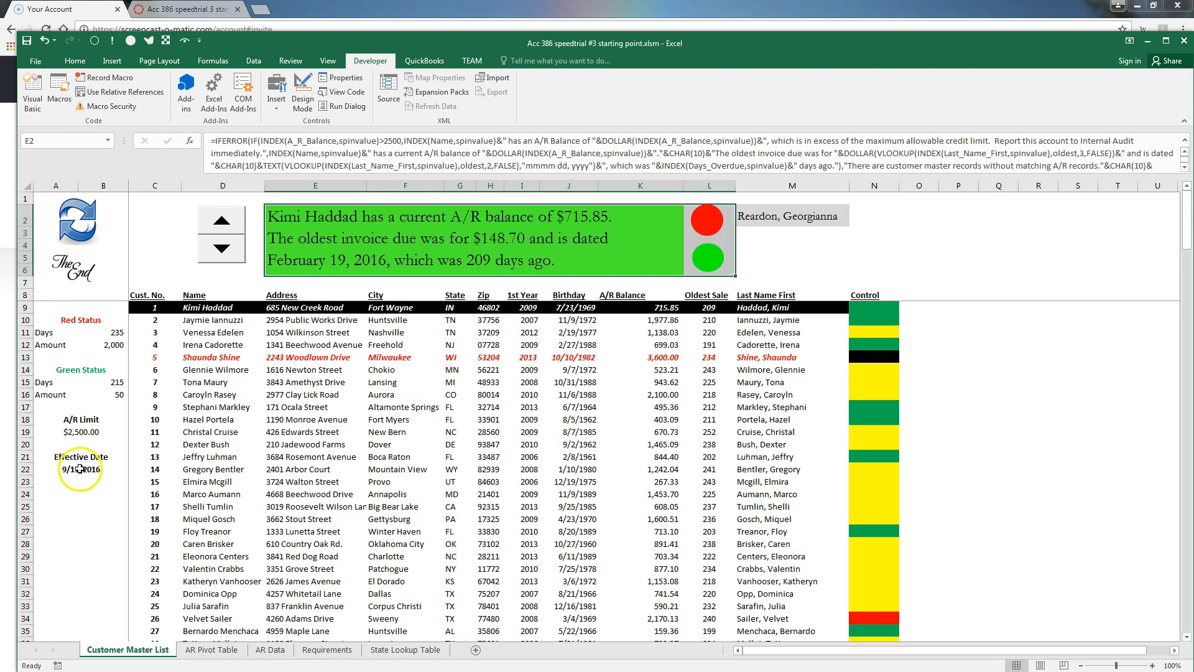
click(80, 471)
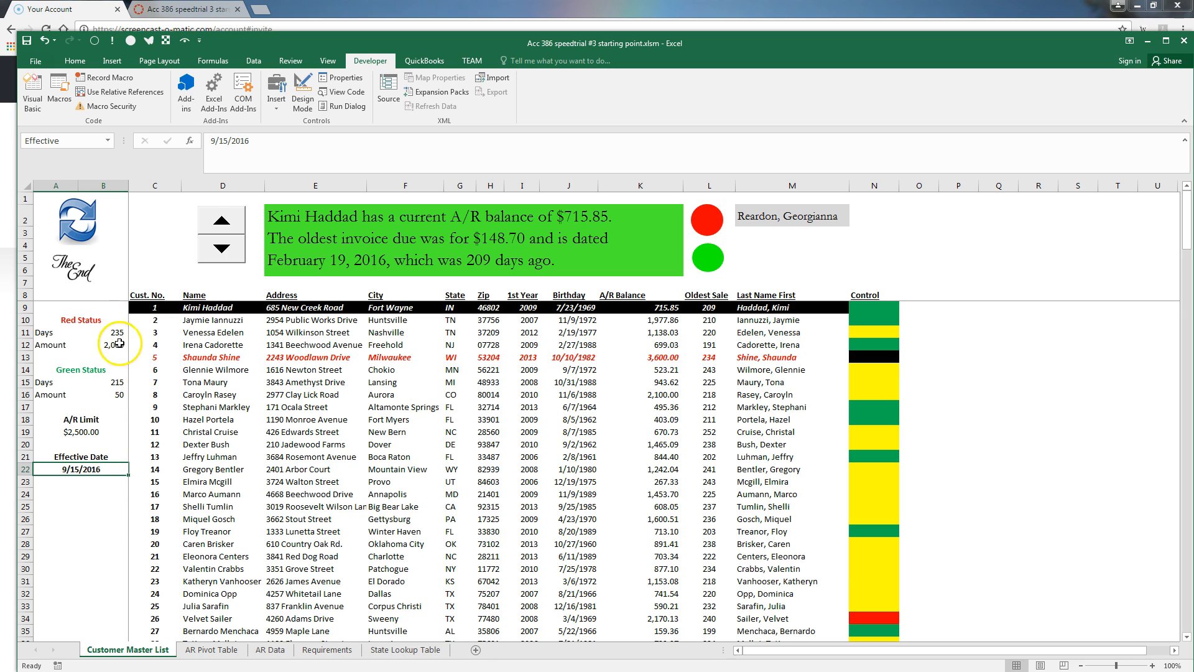
click(88, 470)
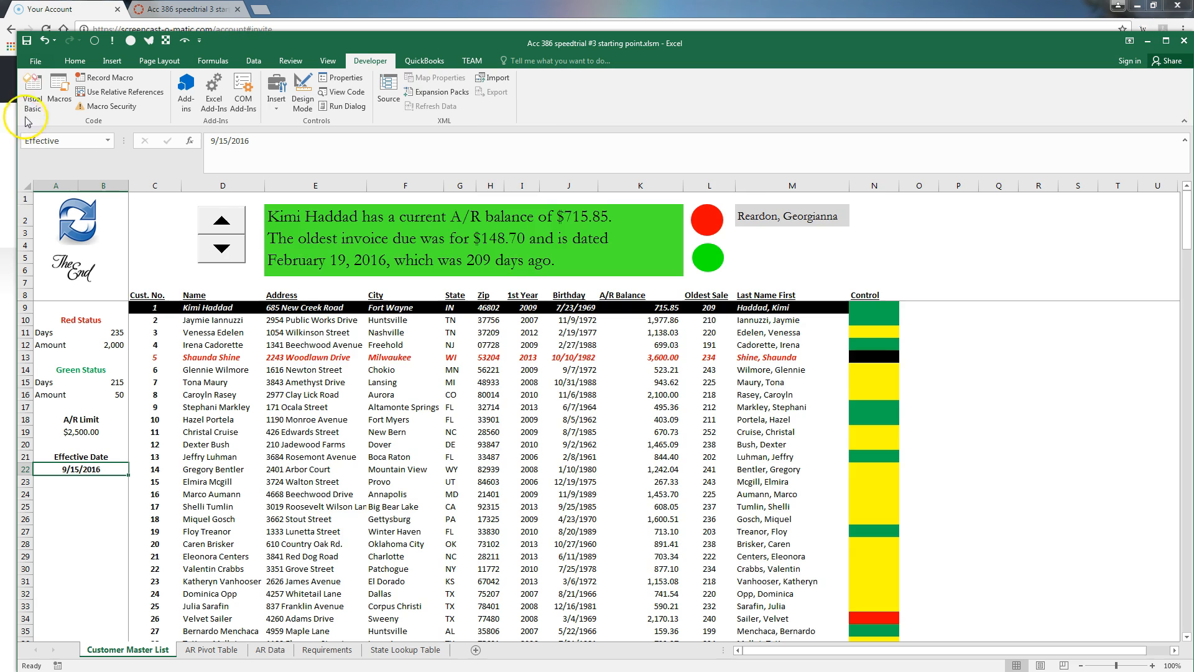
click(32, 94)
In Module1, start Sub effectivedate() declaring reportdate and acceptdate as String
double_click(340, 260)
scroll(697, 355, down, 2)
click(582, 456)
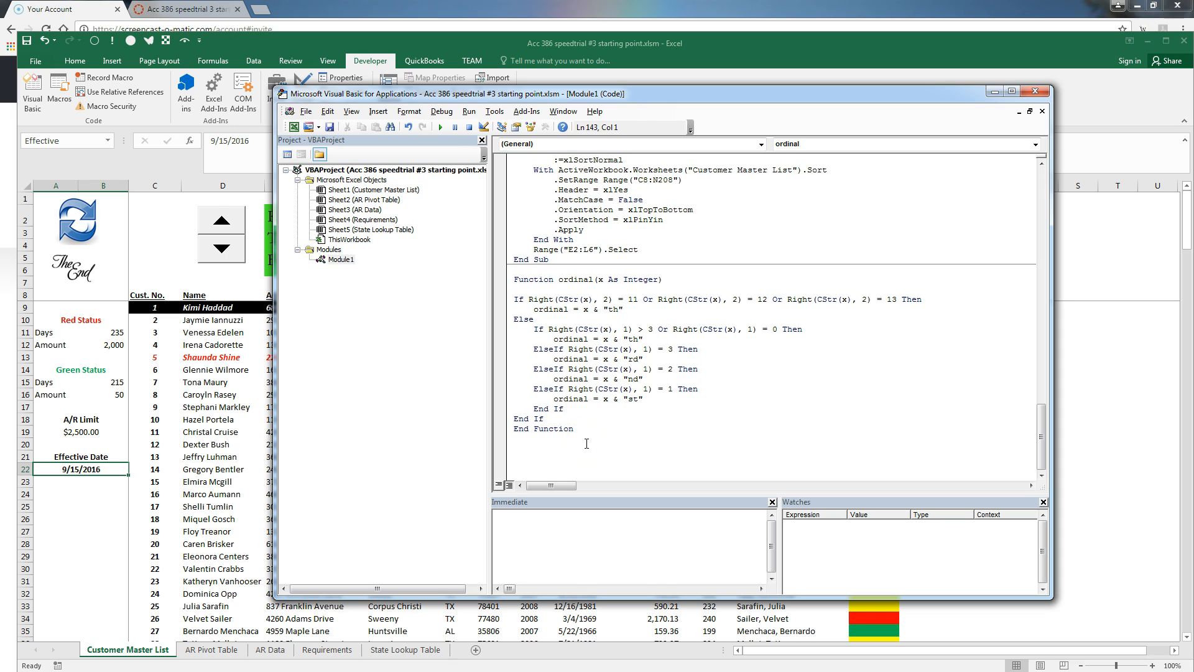
text(sub effectrive)
key(BackSpace)
key(BackSpace)
key(BackSpace)
key(BackSpace)
key(BackSpace)
text(ivedate())
key(Return)
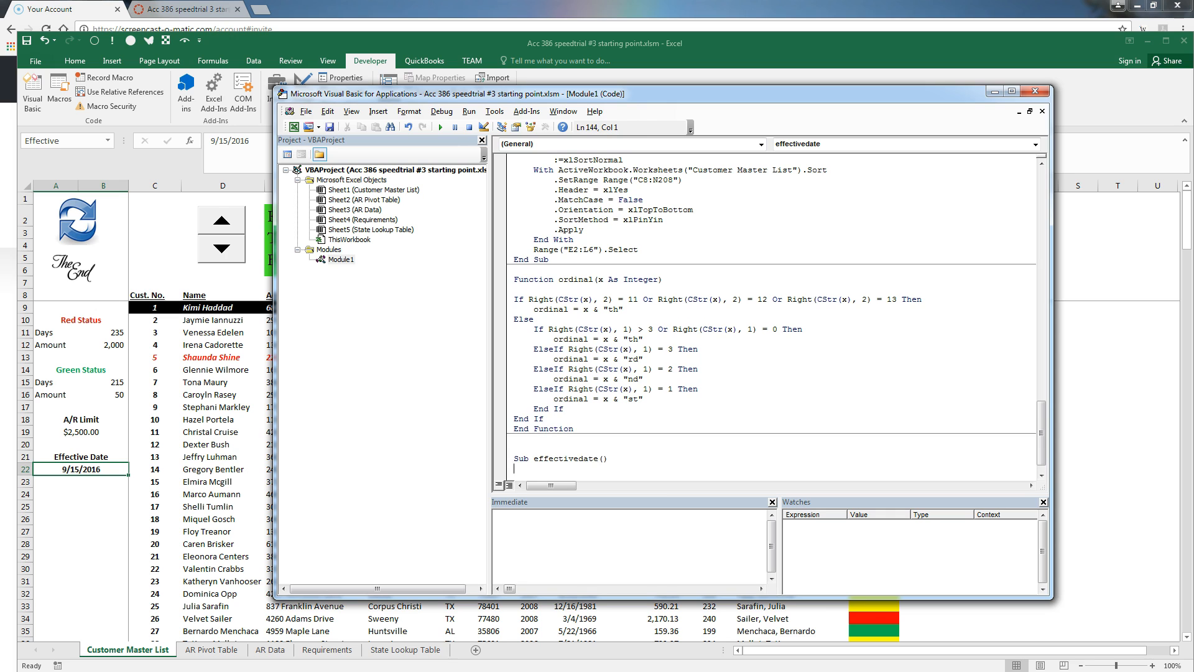
text(dim reportdate As String)
key(Return)
text(dim acceptdate as str)
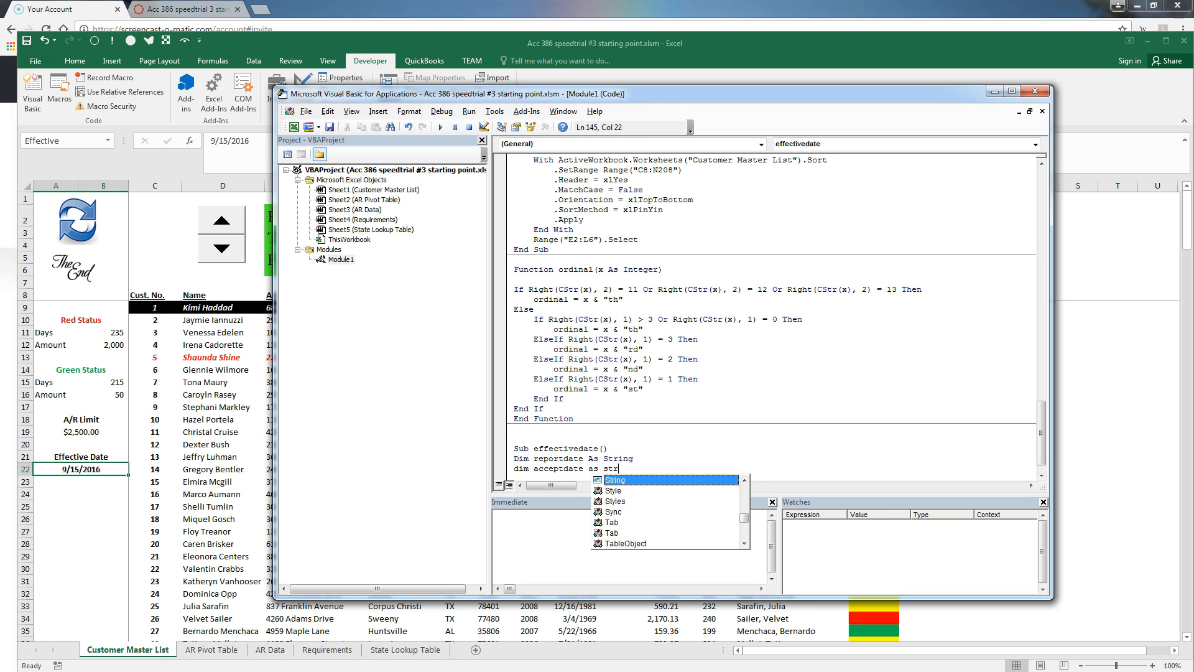
key(Return)
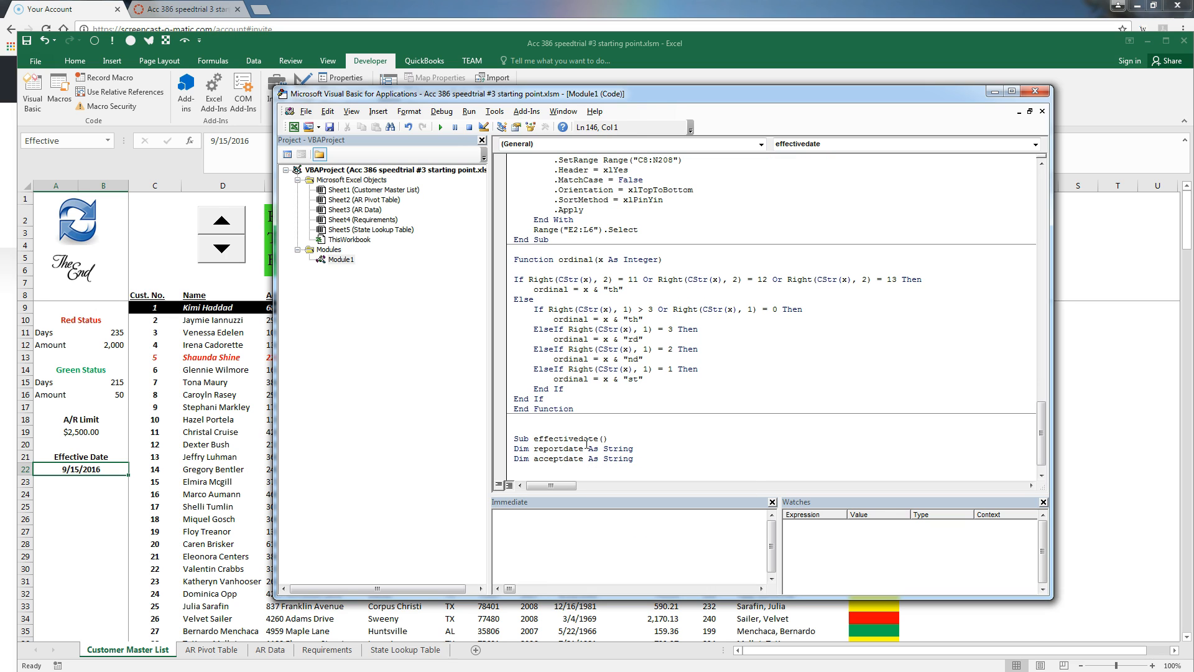
key(Return)
Add nested Do loops and an InputBox titled 'Accounts Receivable Aging' defaulting to Format(Date-1,"mm/dd/yyyy")
text(Do)
key(Return)
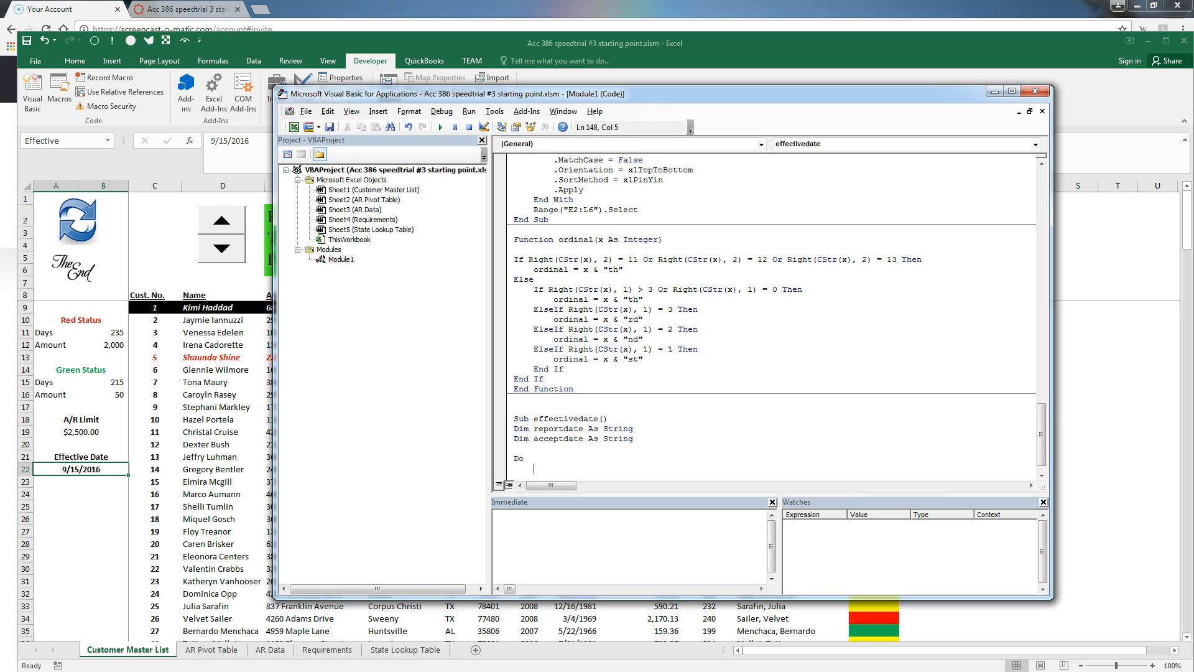
text(Do)
key(Return)
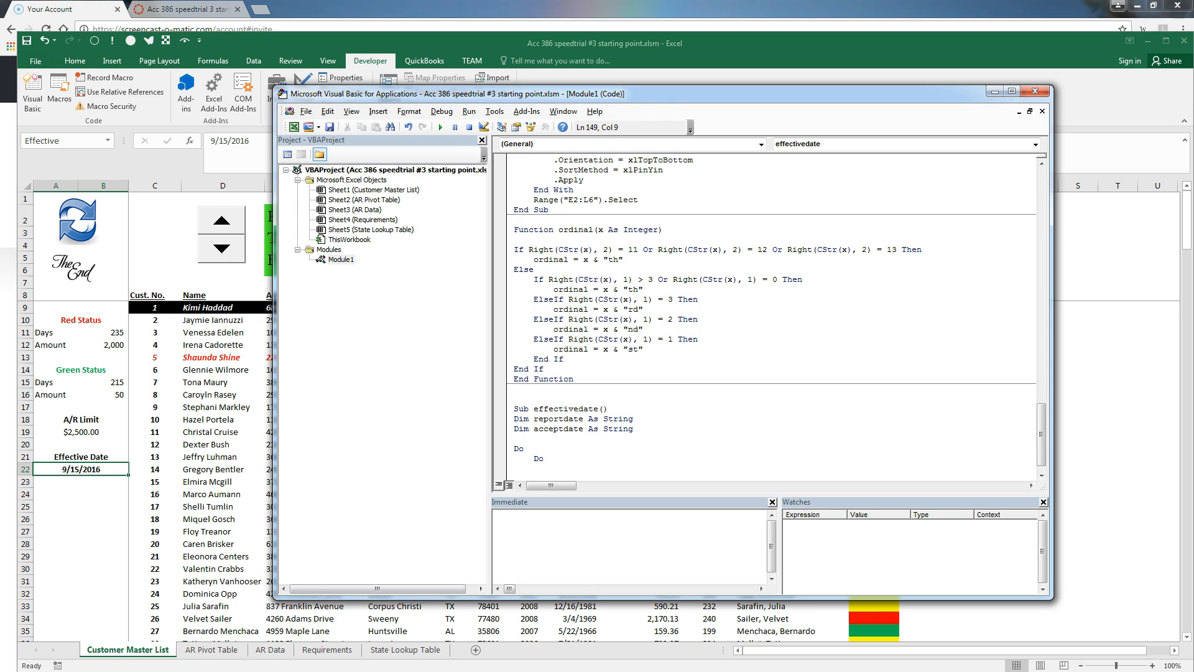
text(reportdate=inputbox(")
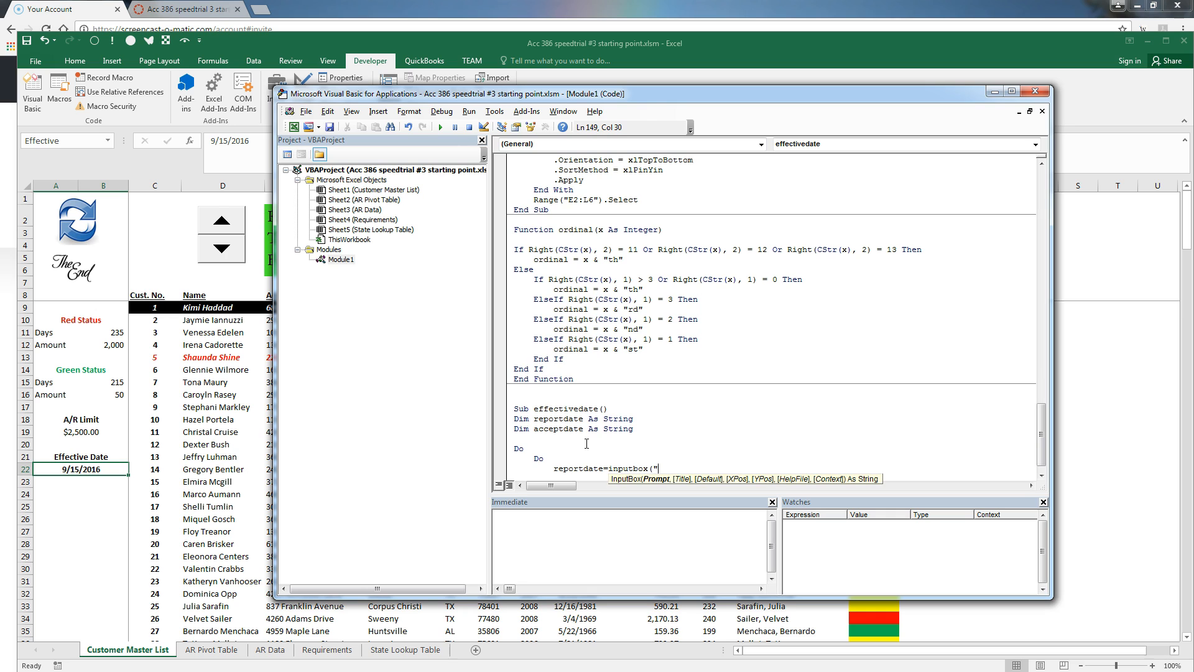
text(Enter the effective data for aging the rece)
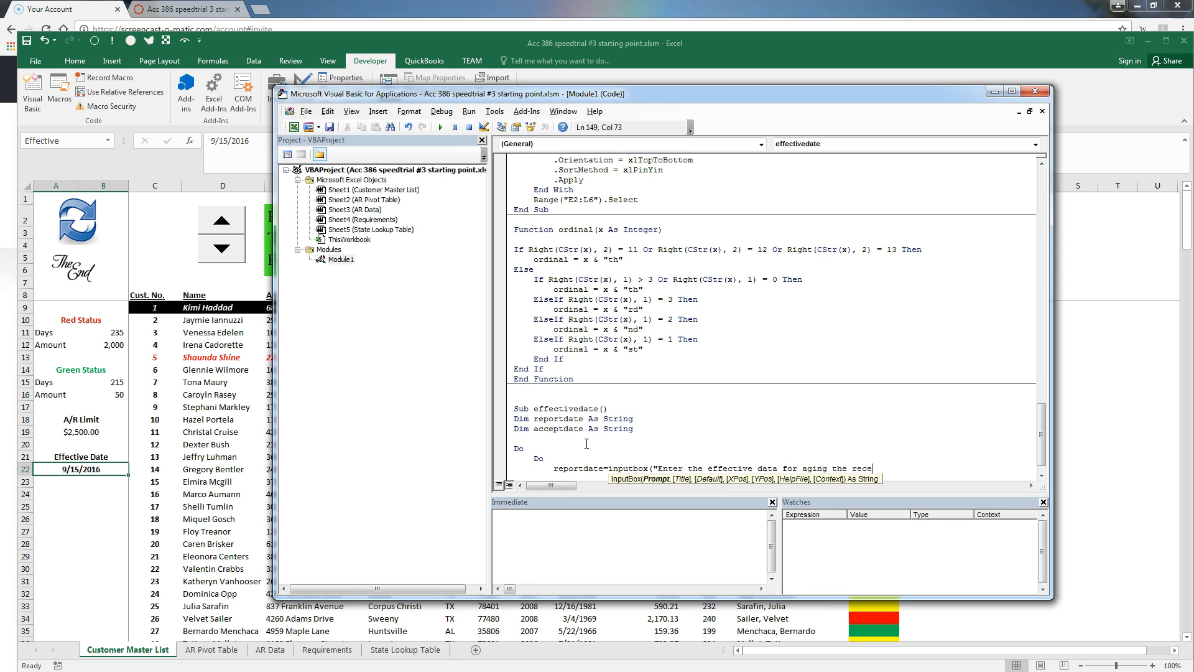
text(ivables." & chr(10))
text(& _)
key(Return)
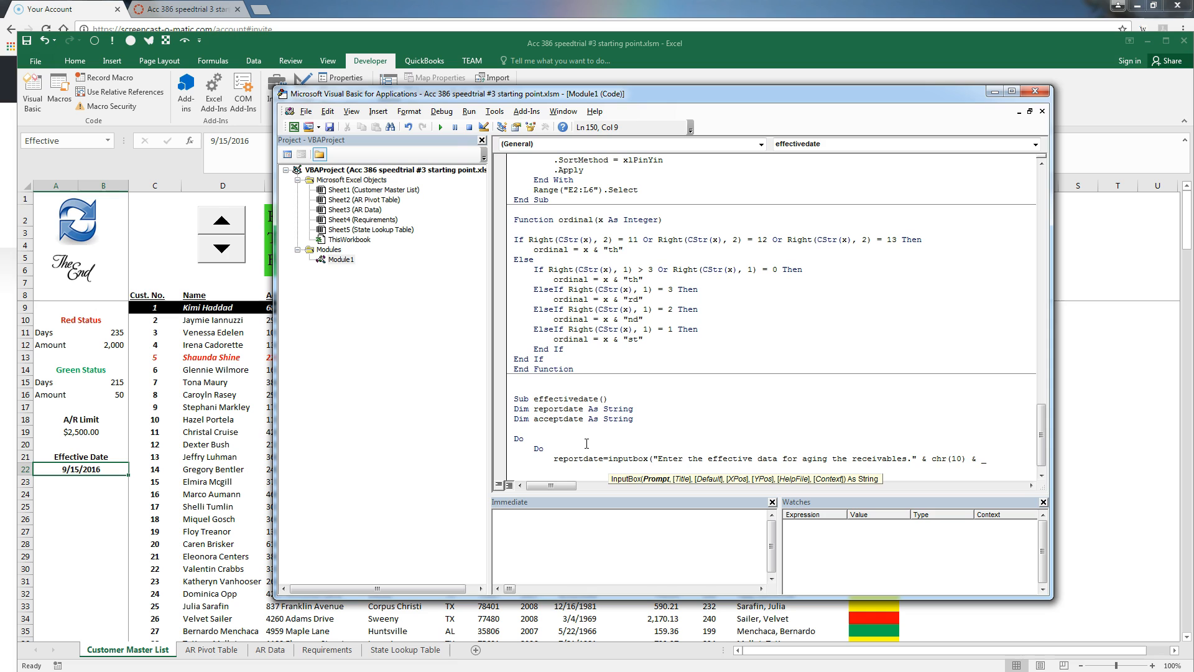
text("use MM/DD/YYYY format", "Ac)
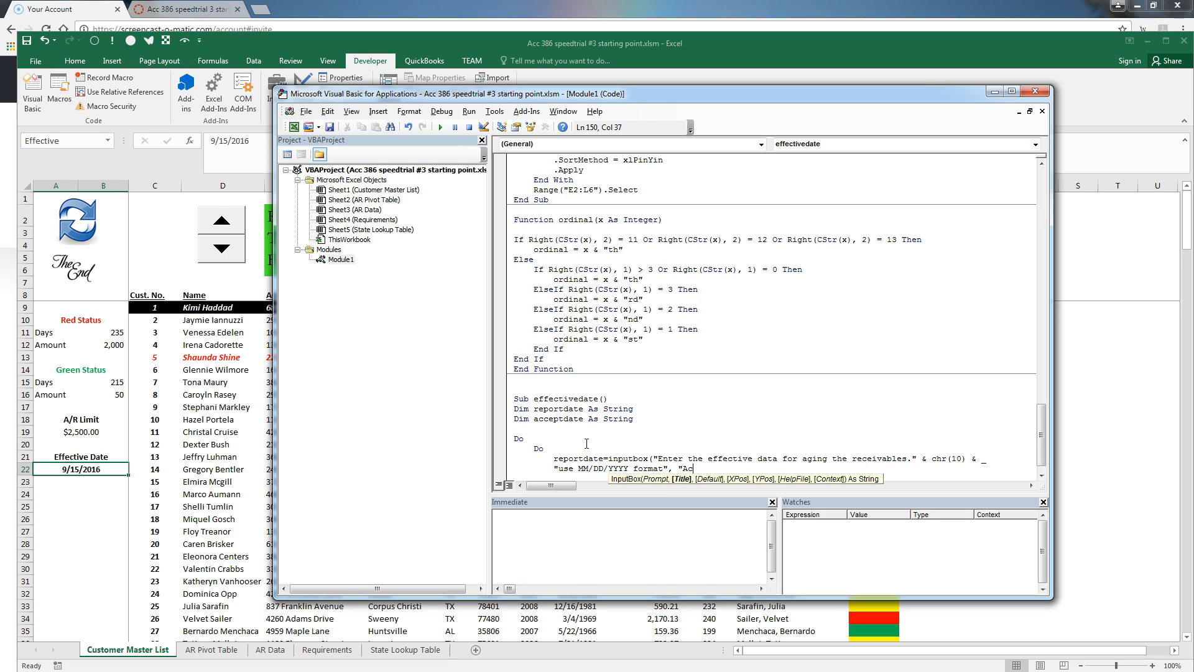
text(counts Receivable Aging",.)
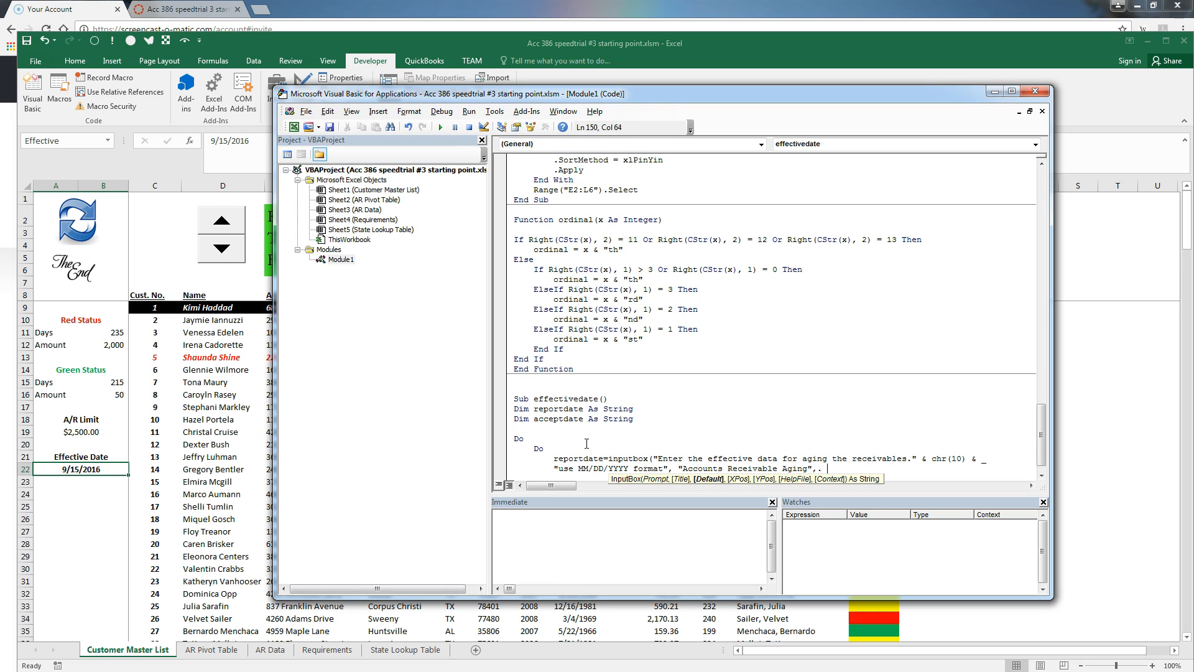
key(BackSpace)
key(BackSpace)
text(format(date)
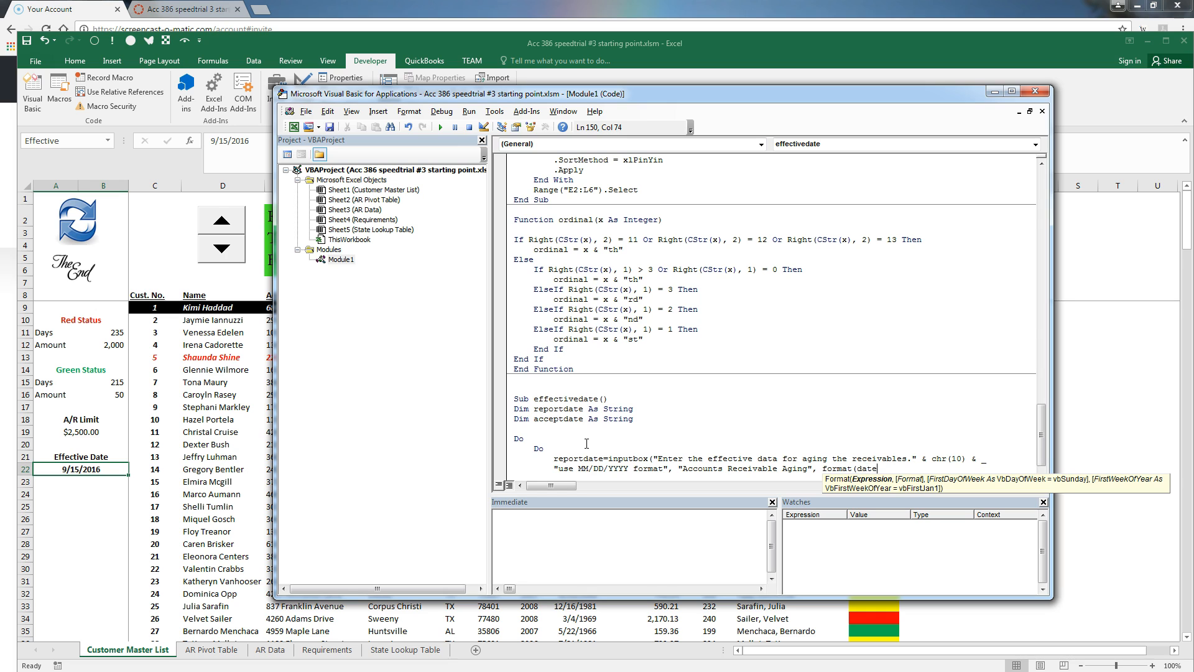
text(-1,"mm/dd/)
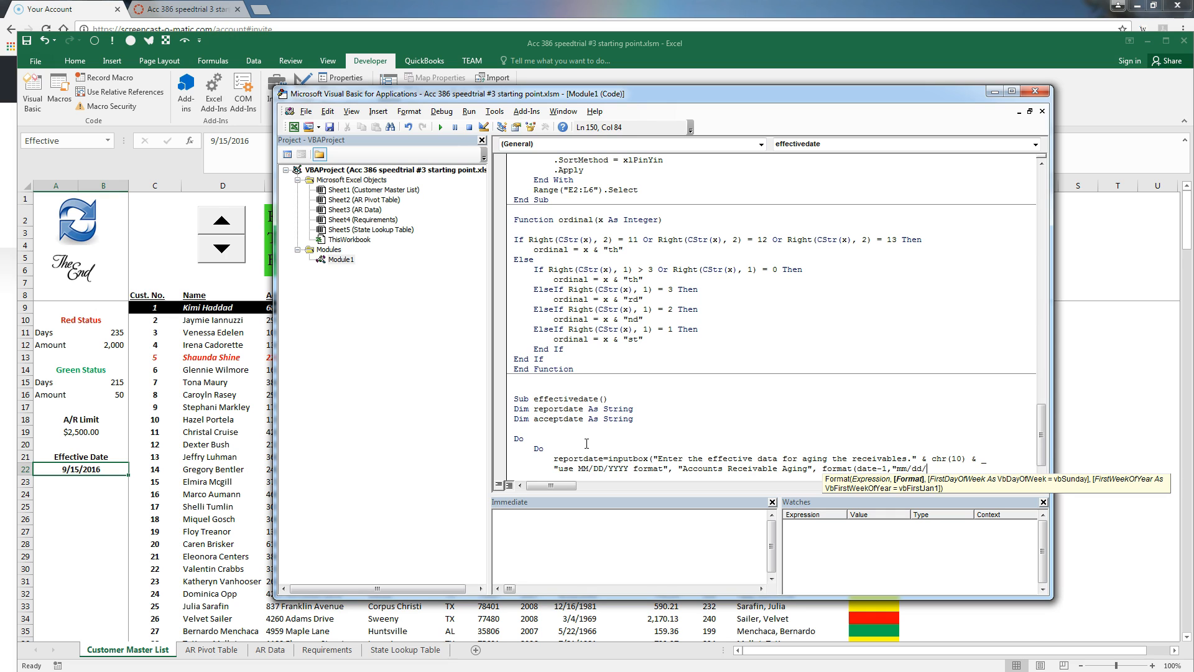
text(yyyy"))
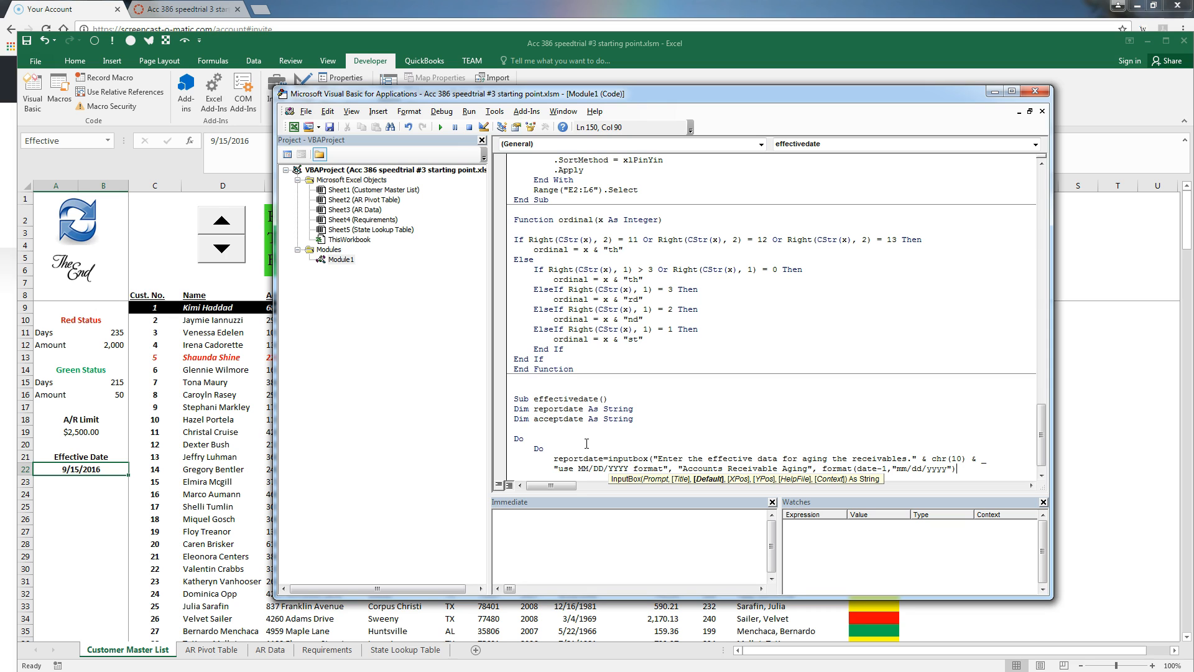
key(Return)
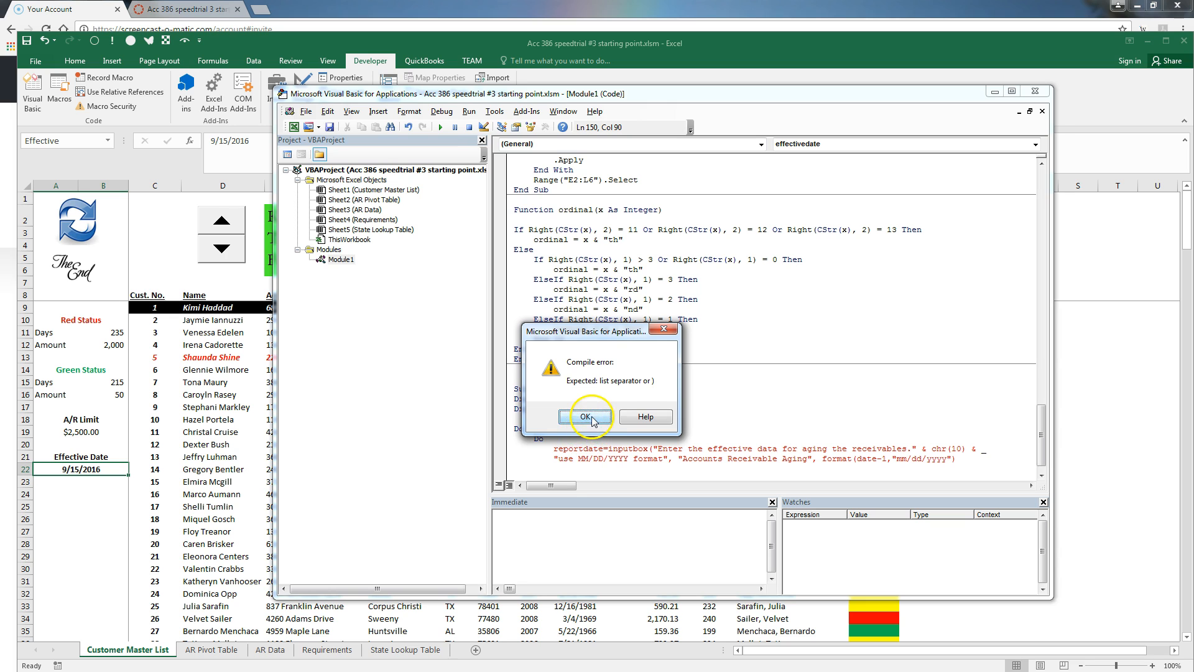
Dismiss the compile error and add the missing closing parenthesis to the InputBox line
click(584, 416)
click(941, 468)
text())
key(Return)
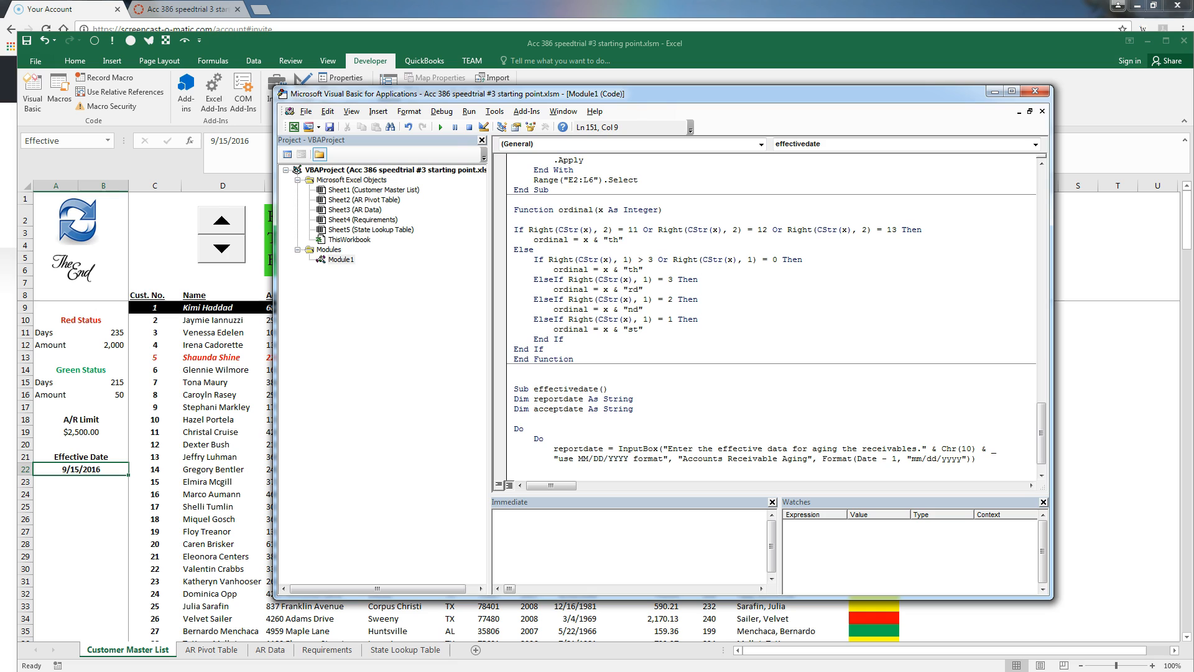
Add a line showing a vbCritical 'Please enter a valid date.' message when reportdate isn't a date
text(If not isdate()
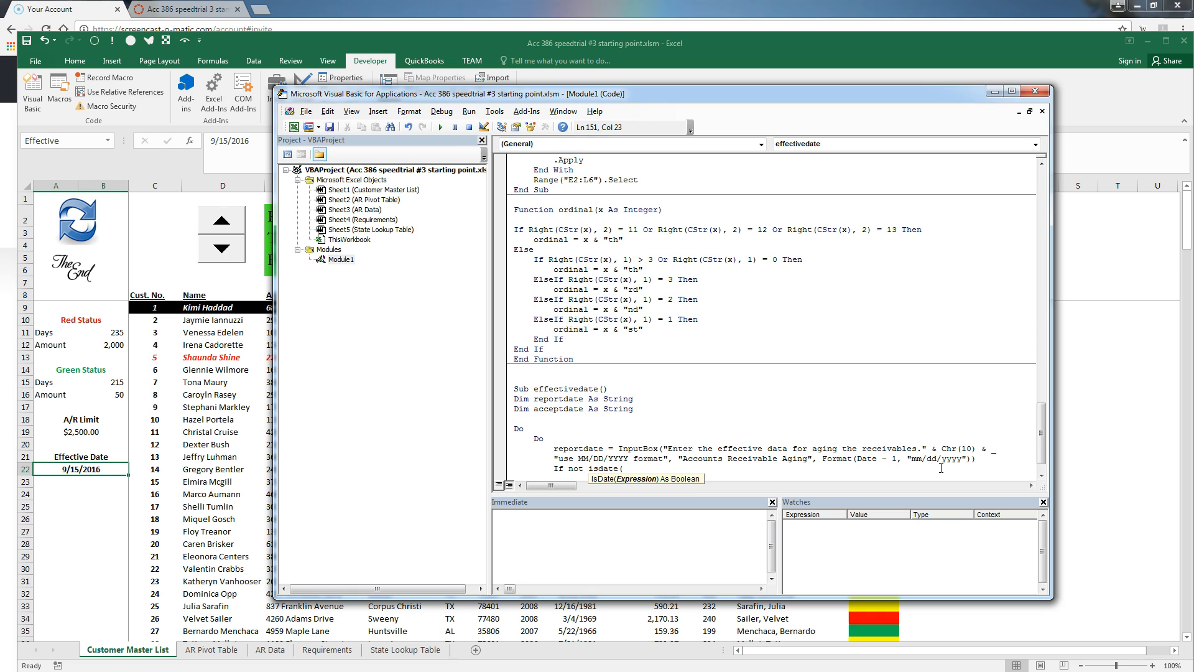
text(reportadate))
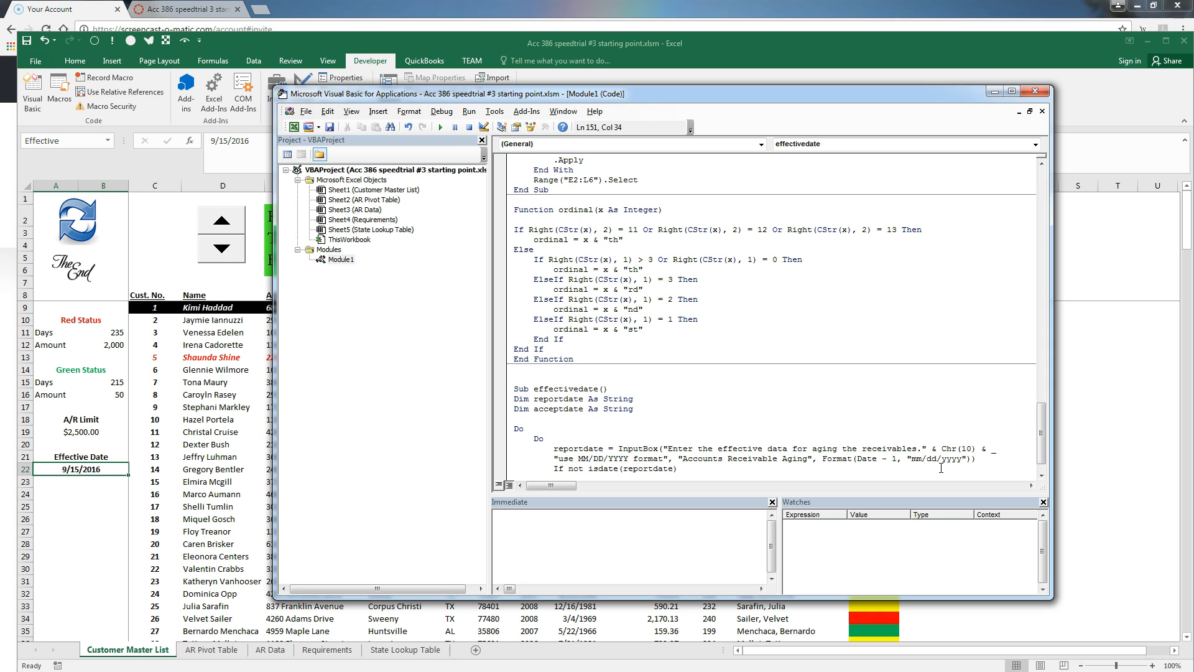
text( then msgbox )
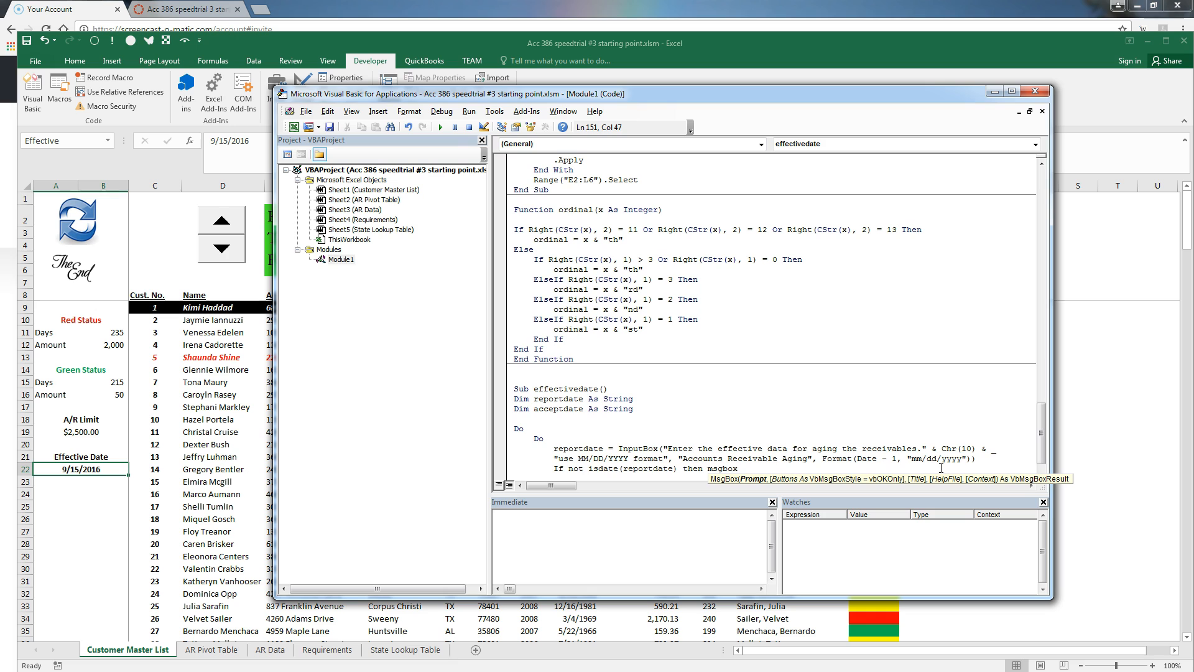
text("Please enter a valid date.",)
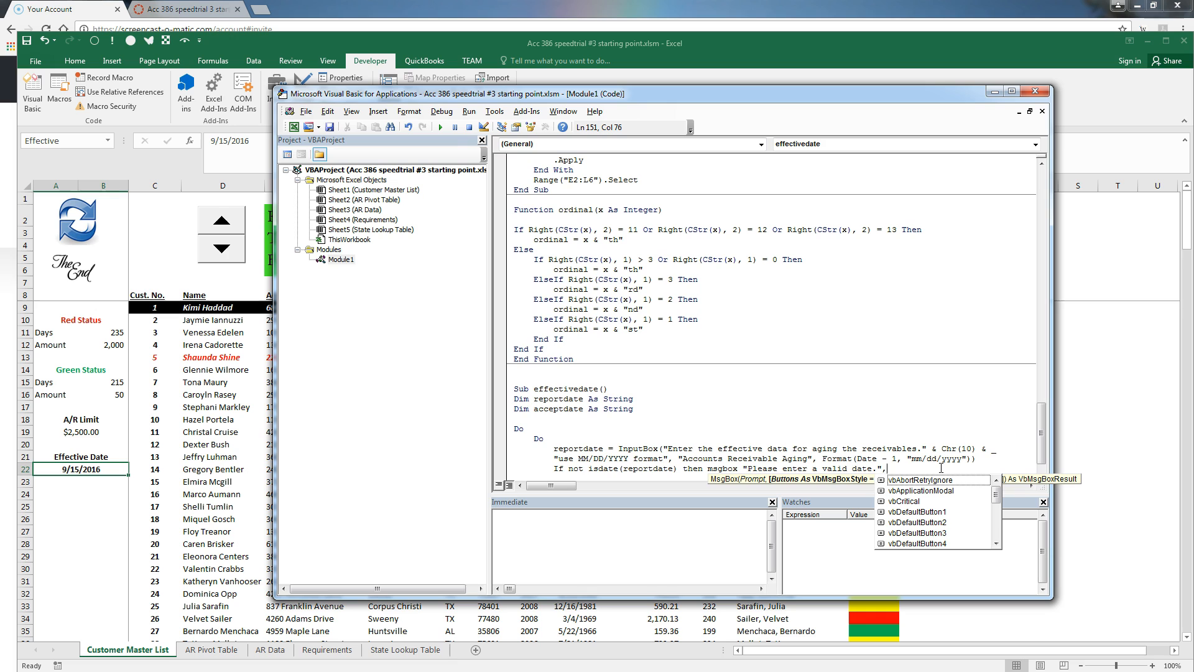
key(Down)
key(Down)
key(Down)
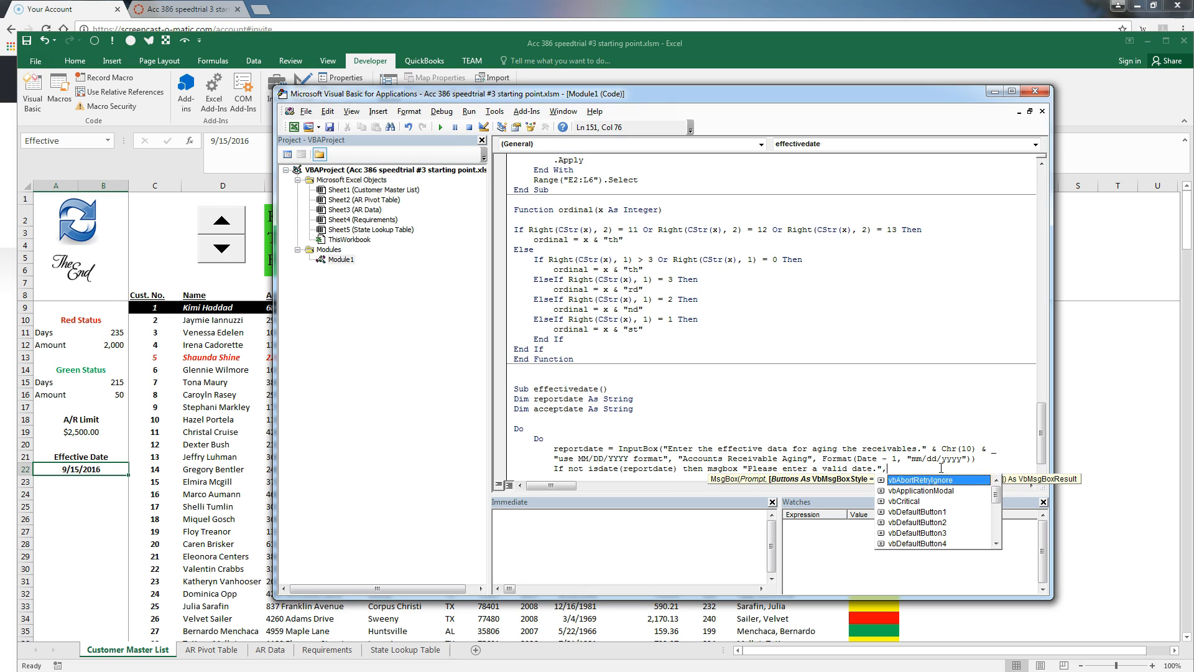
key(Tab)
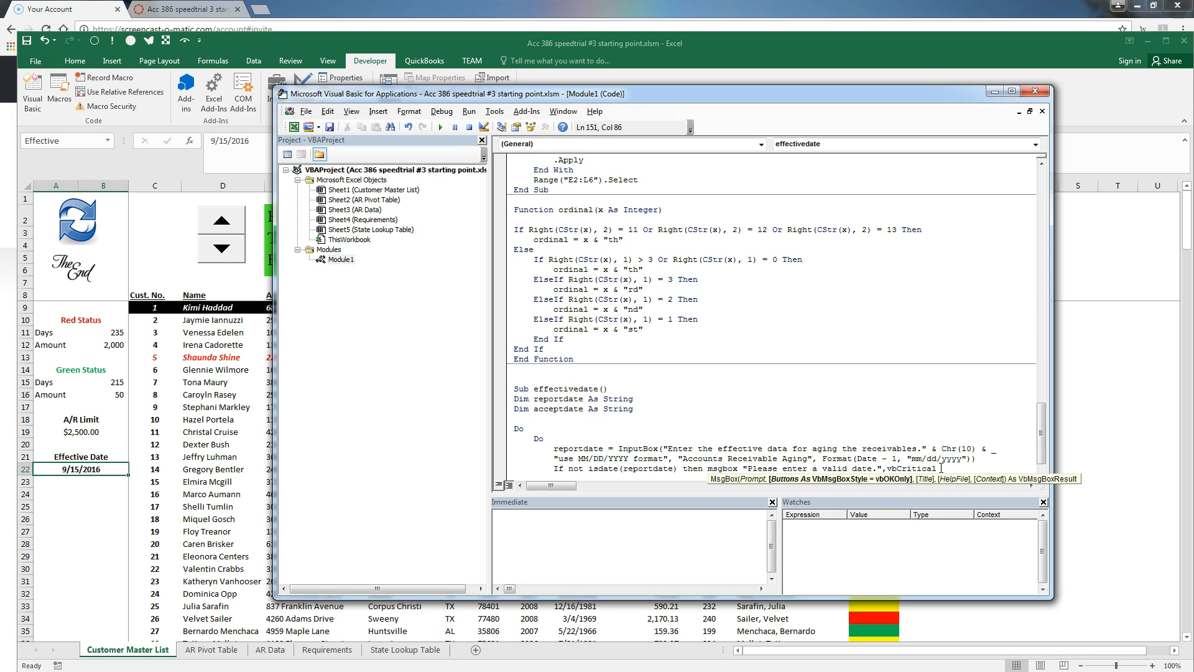
key(Return)
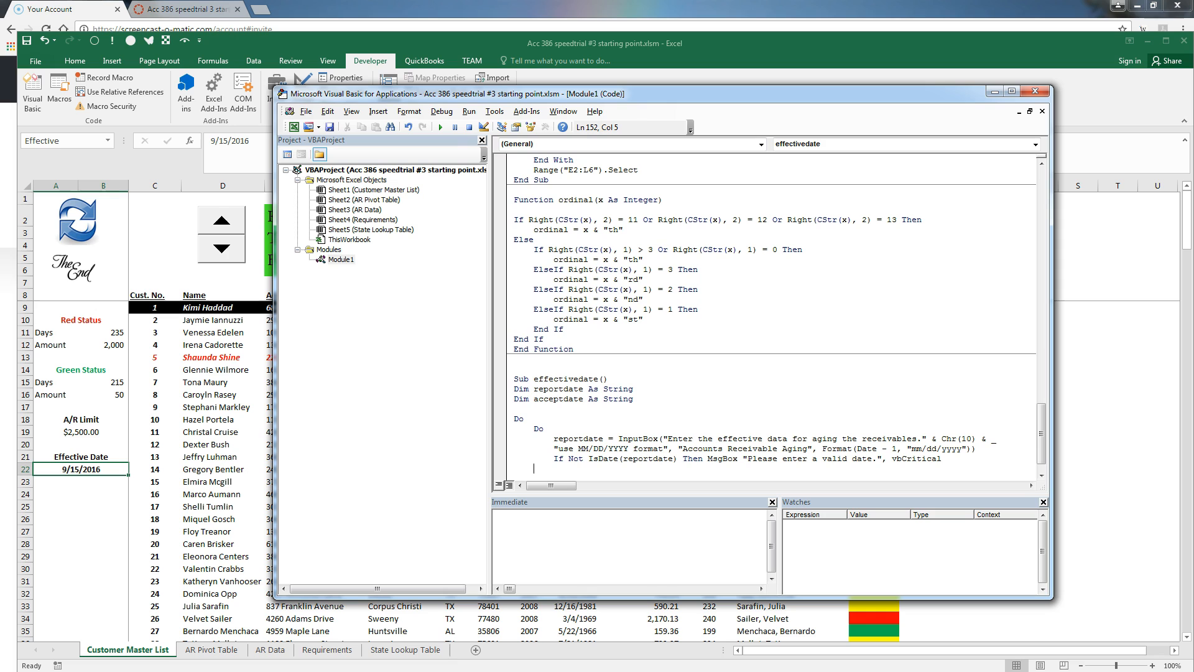
Add 'Loop Until IsDate(reportdate)' and reformat reportdate with Format(CDate(reportdate), "mm/dd/yyyy")
text(Loop until isdate(reportdate))
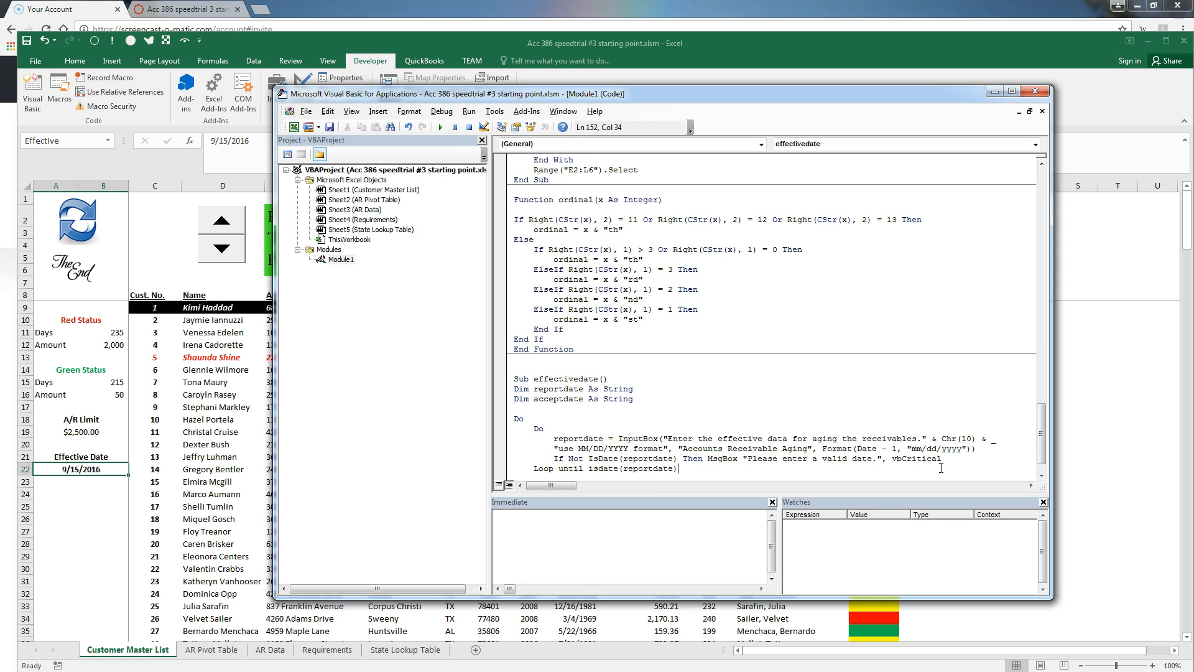
key(Return)
text(reportdate)
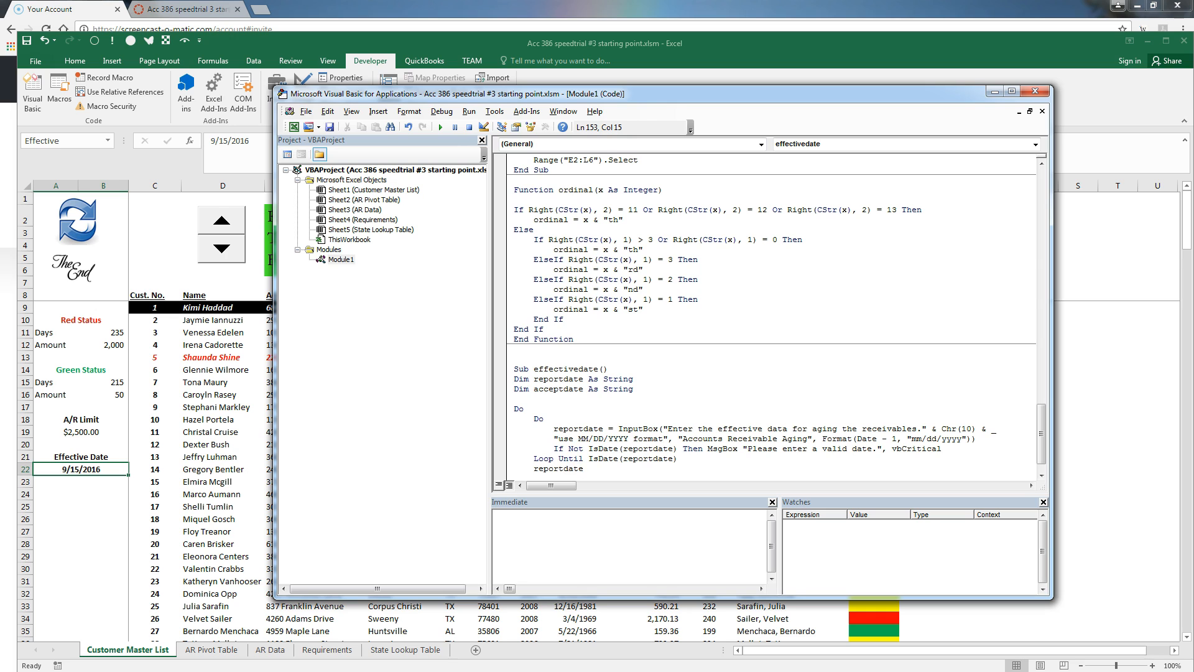
text(=format(cdate()
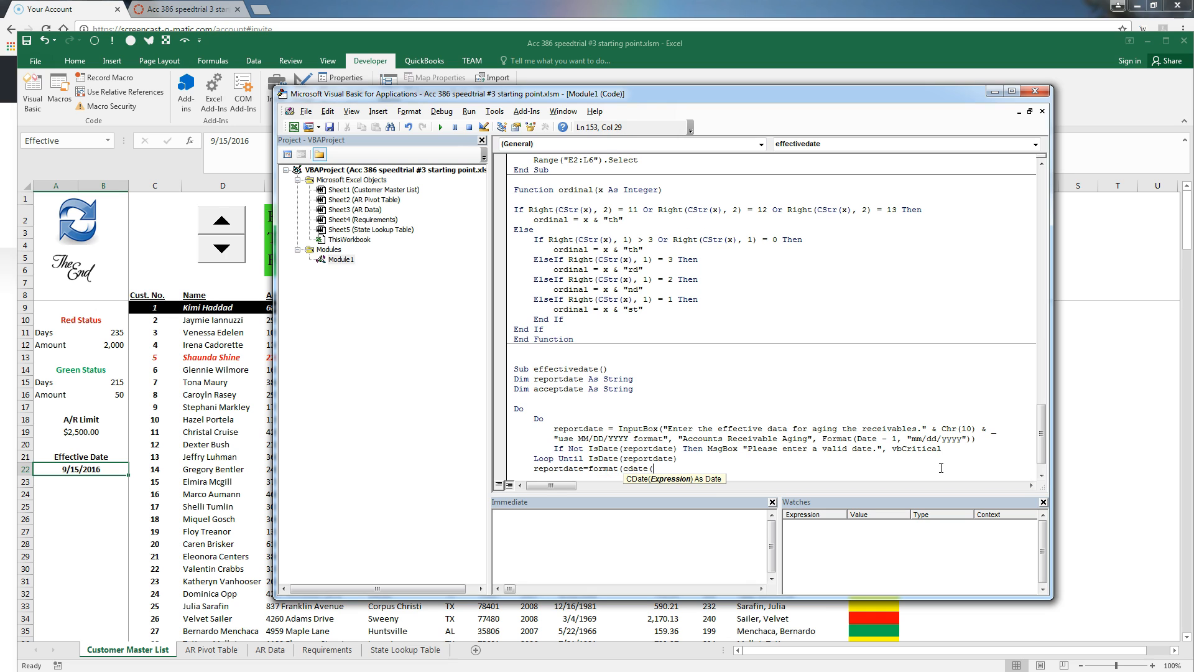
text(reportdate))
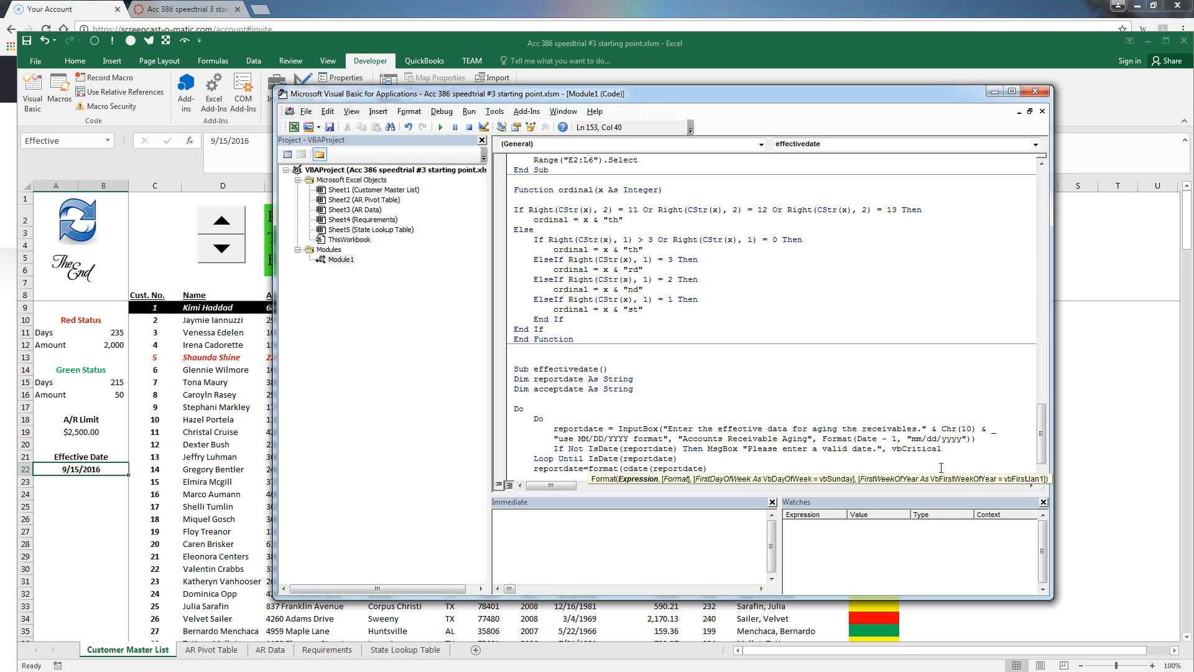
text(,)
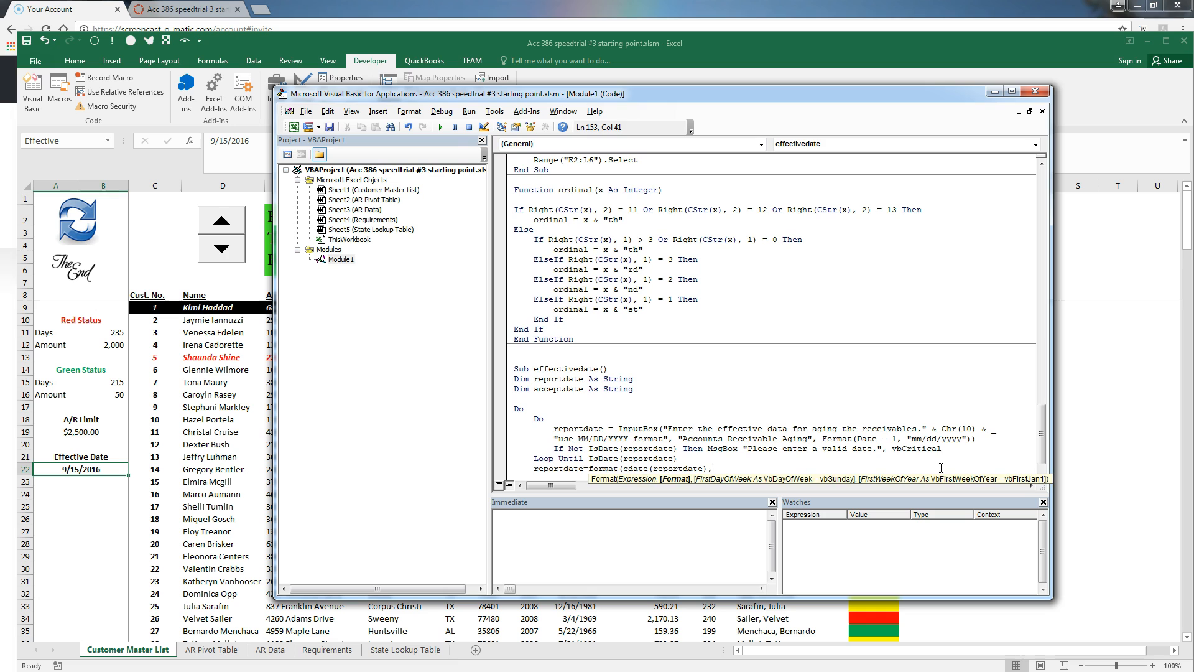
text("mm/dd/yyyy"))
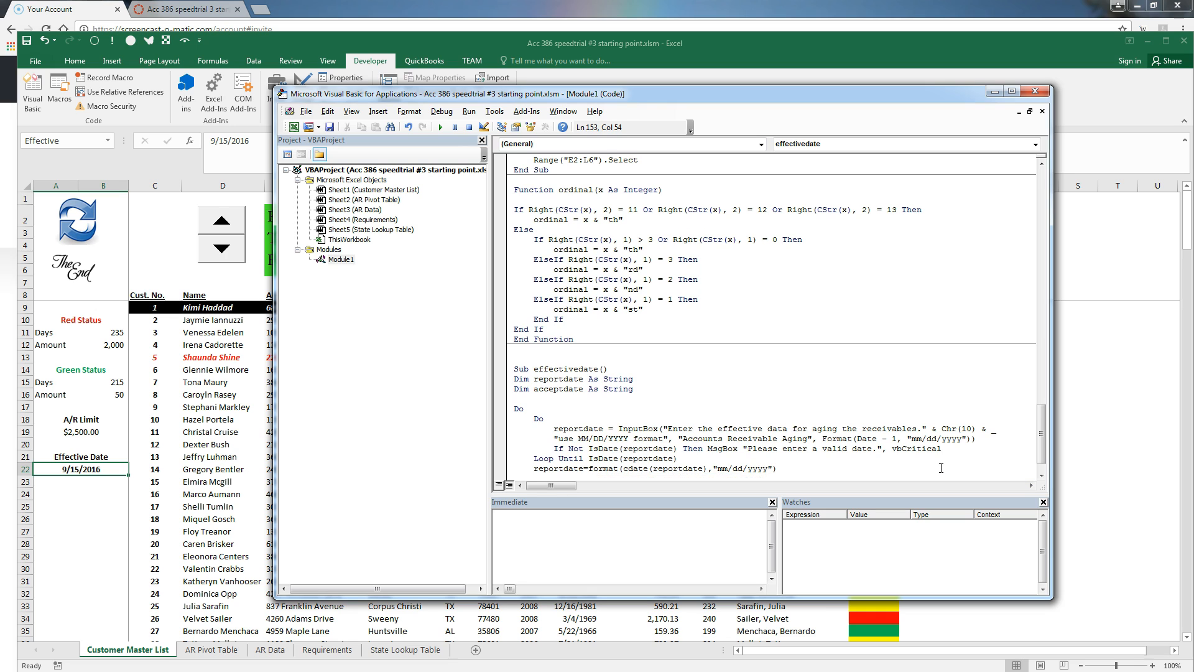
key(Return)
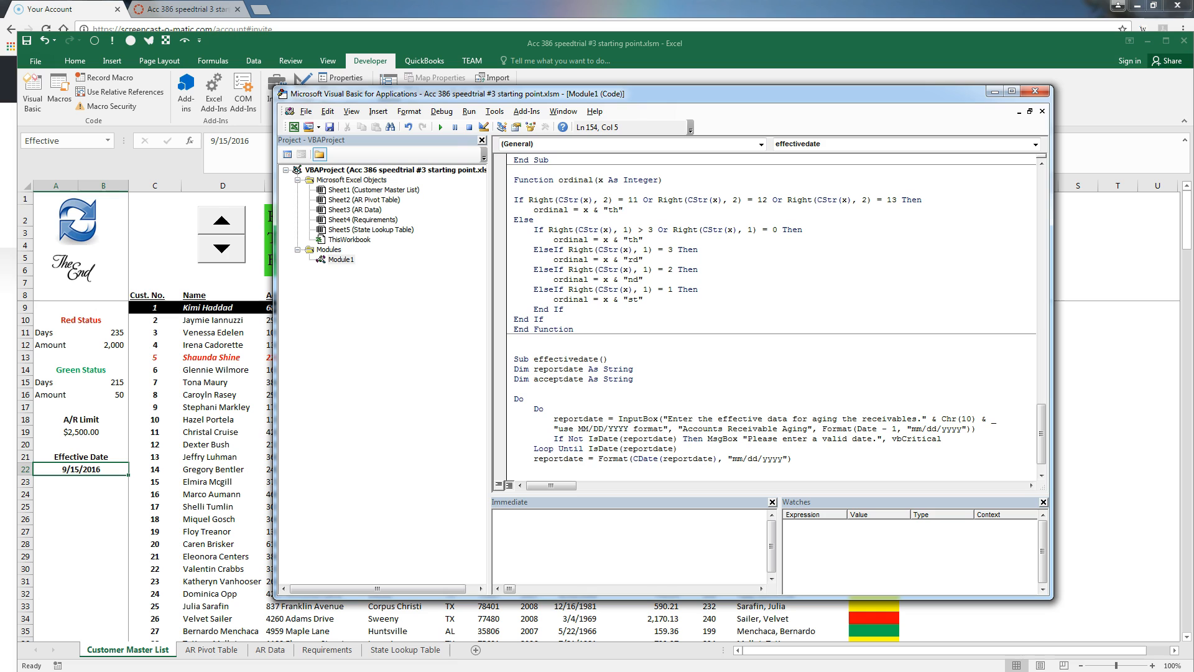
Set acceptdate to a vbYesNo MsgBox confirming the entered date, titled 'Accounts Receivable Aging'
text(acceptdate = msgbox()
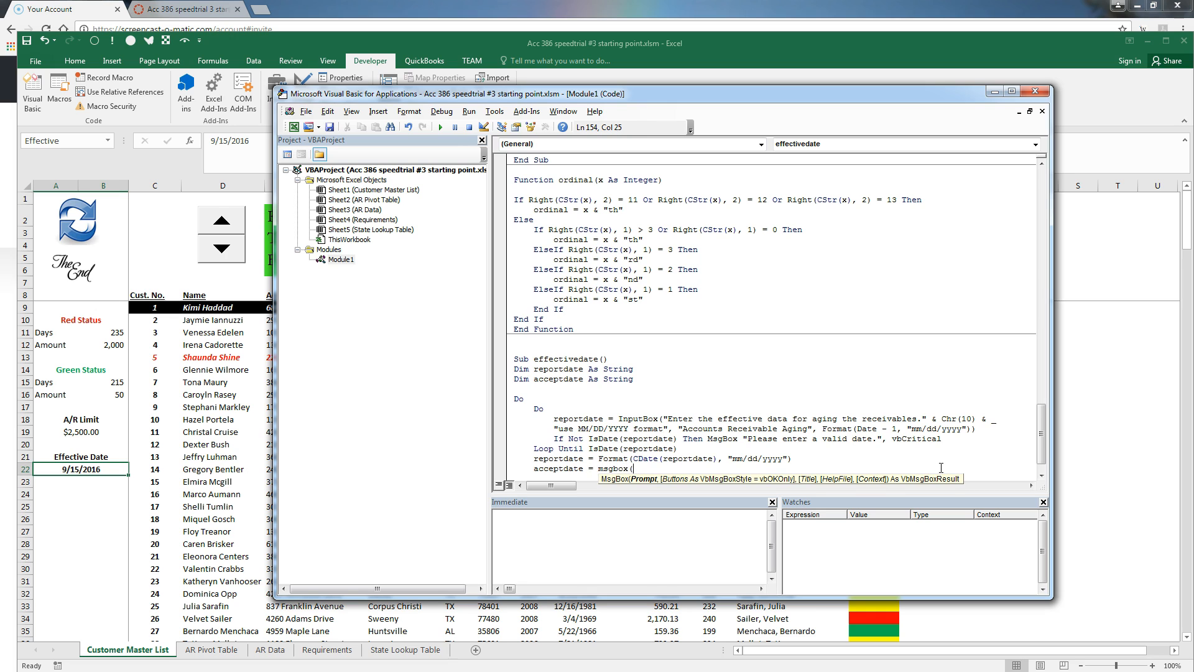
text("You entered " 7)
key(BackSpace)
text(&)
key(BackSpace)
text(reportdate & " as the effective date for the aging report?",)
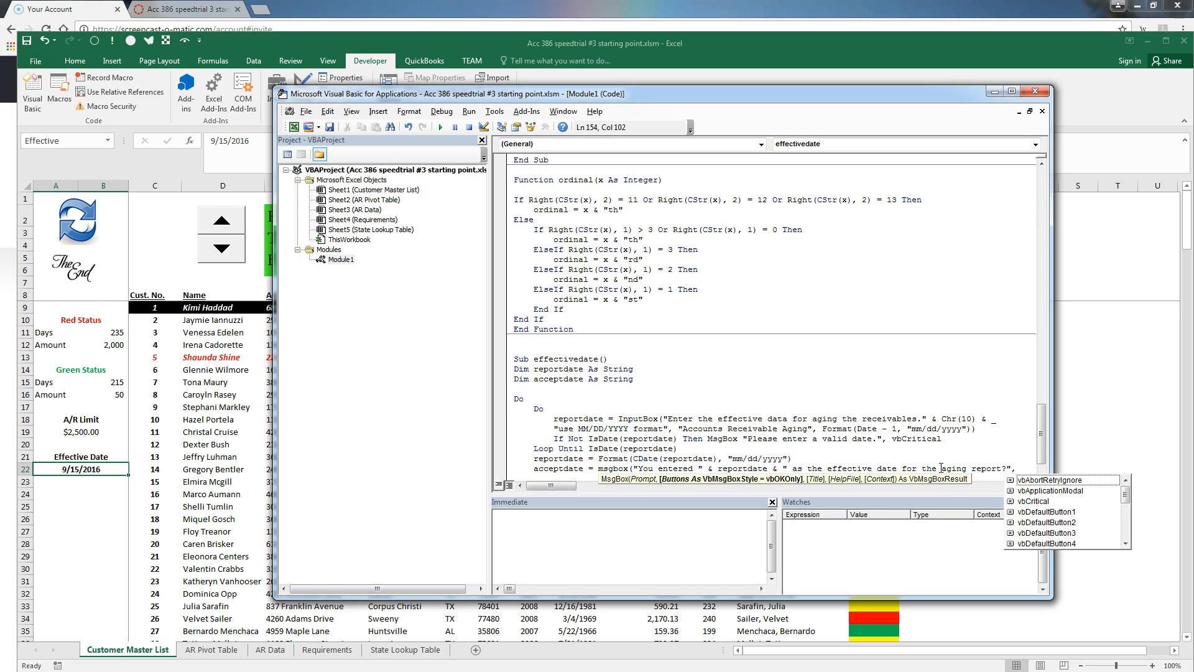
text( _)
key(Return)
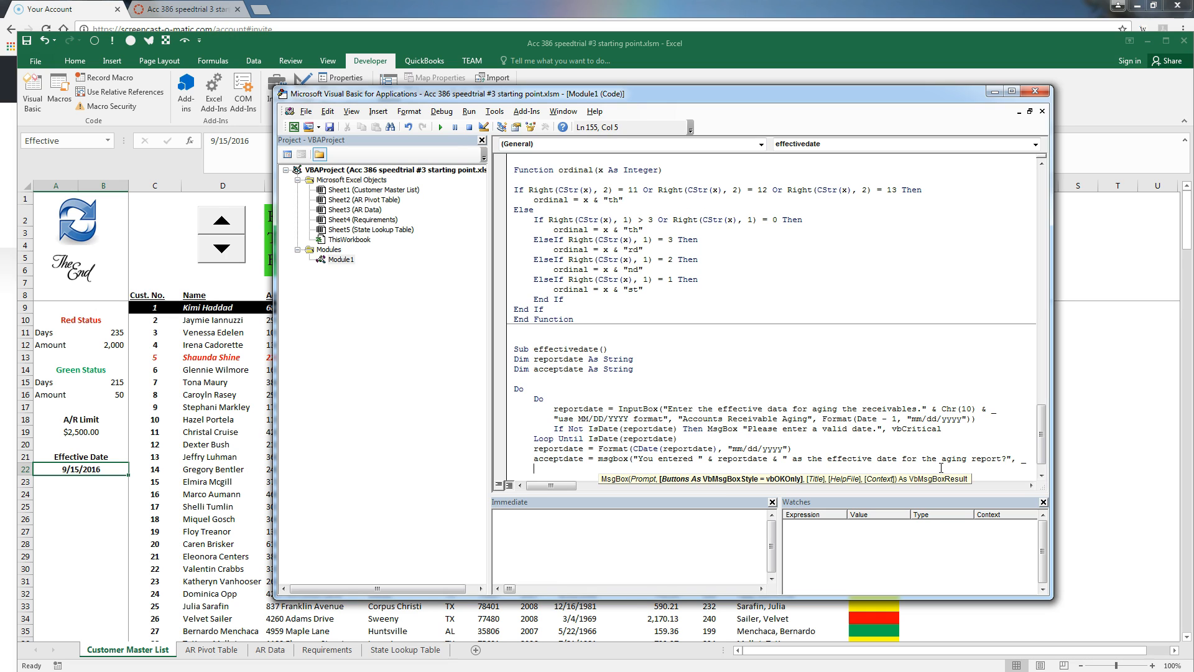
text(vbyesno, )
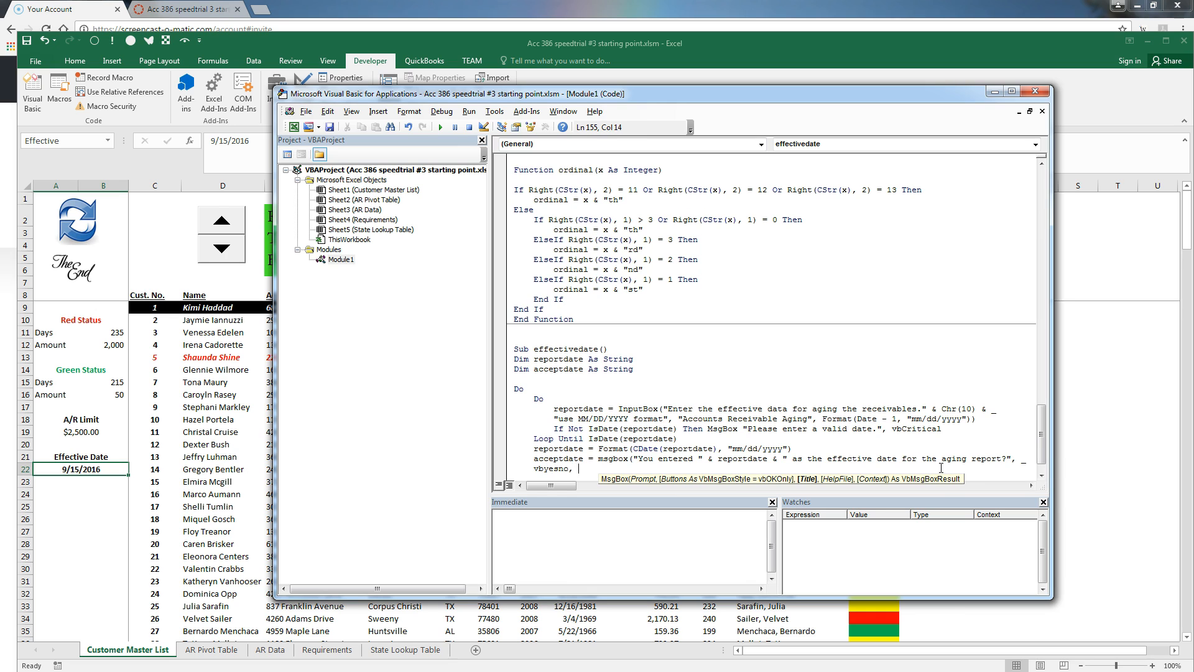
text("Accounts Receivable Again)
key(BackSpace)
key(BackSpace)
text(ng"))
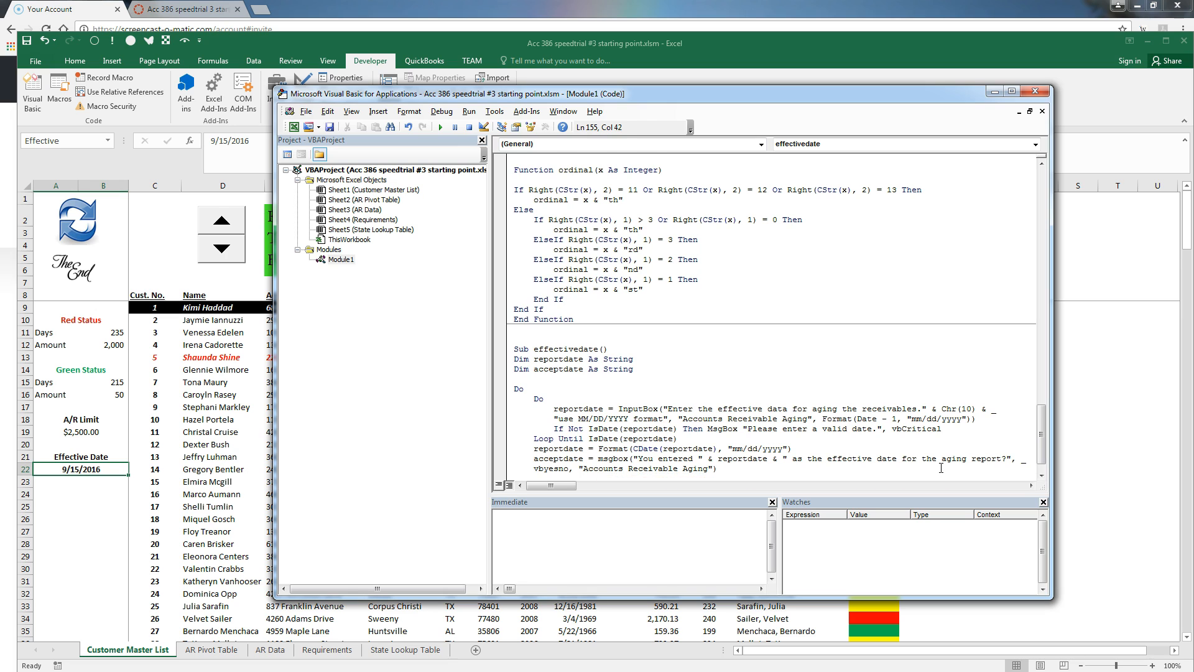
key(Return)
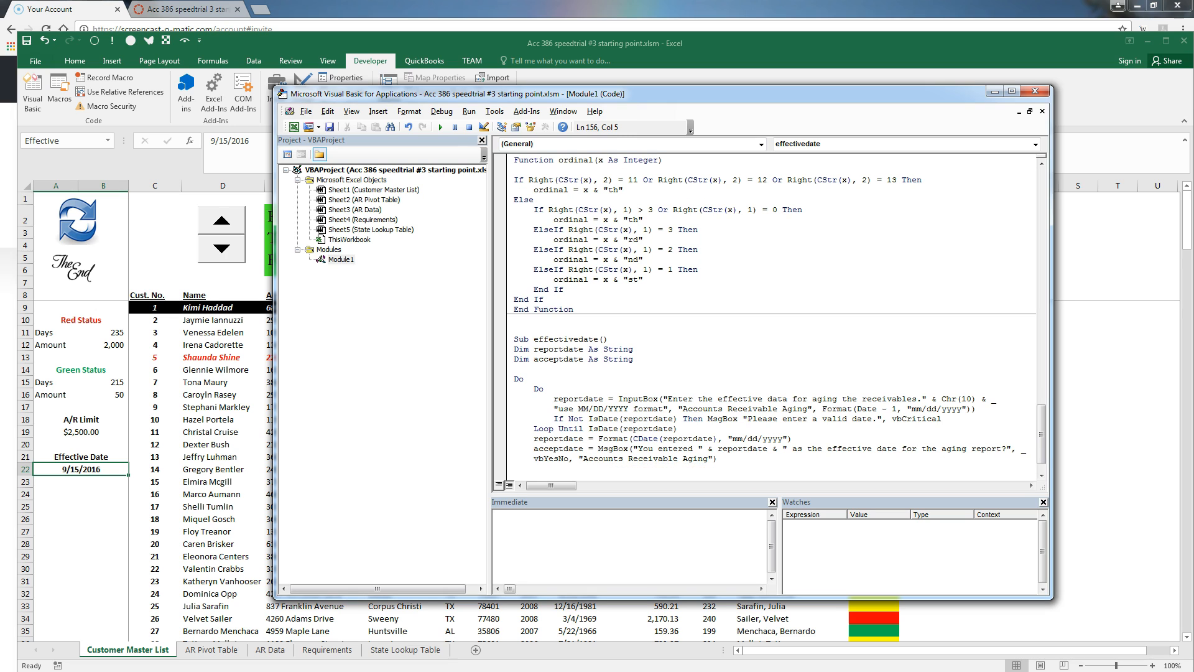
Close the outer loop with 'Loop Until acceptdate = vbYes'
text(loop unde)
key(BackSpace)
key(BackSpace)
text(tilo)
key(BackSpace)
text(acceptdate = vbYes)
key(Return)
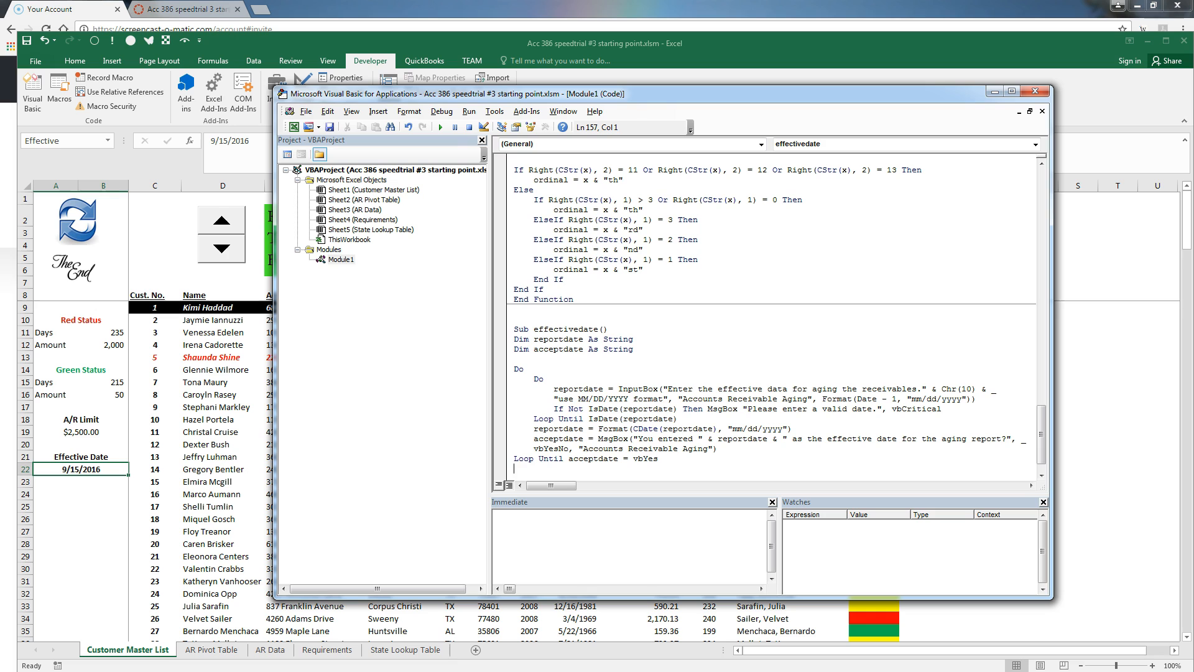
Write reportdate into Range("a22") and finish the macro with End Sub
text(range()
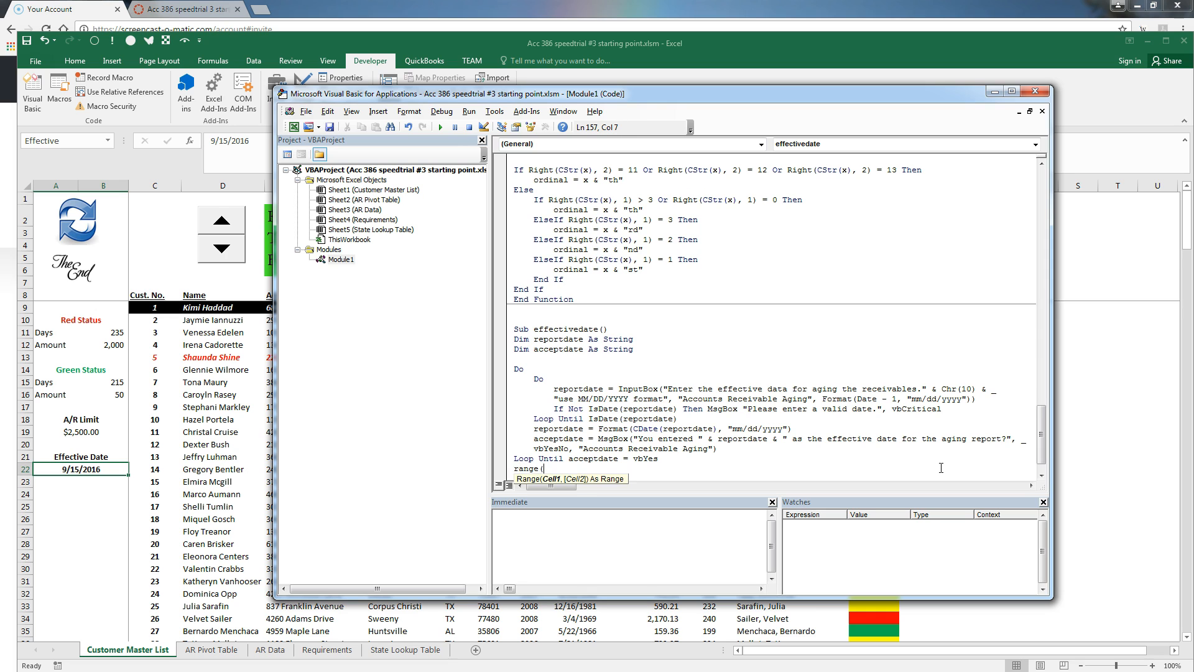
text(')
text("a22")
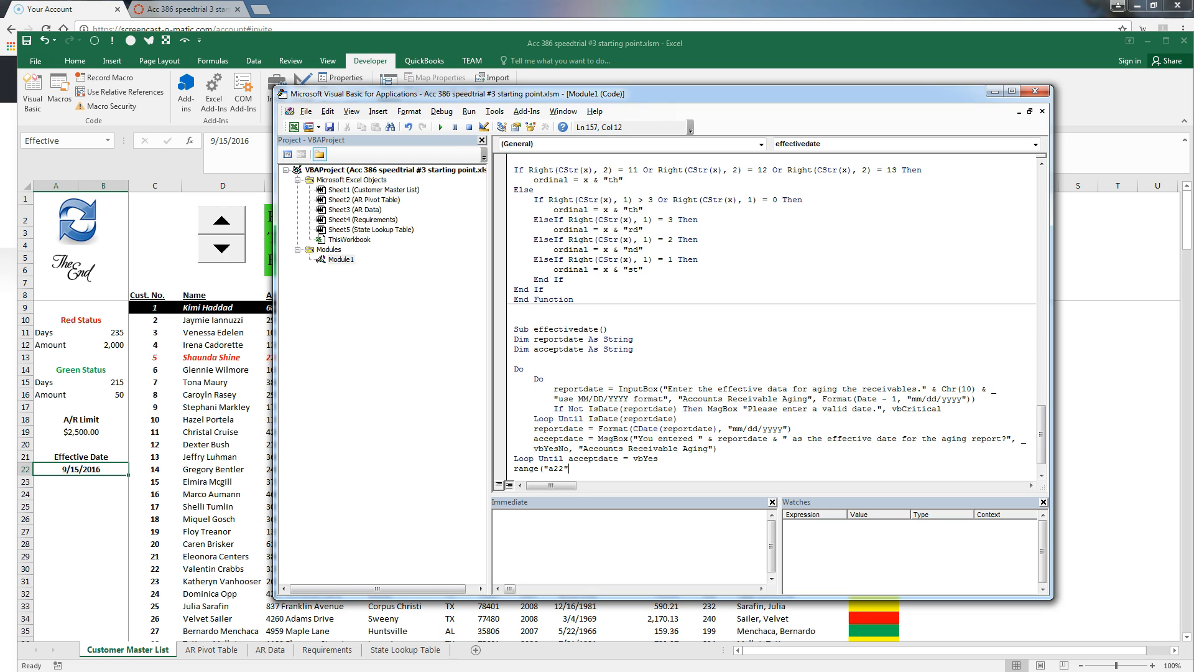
text().)
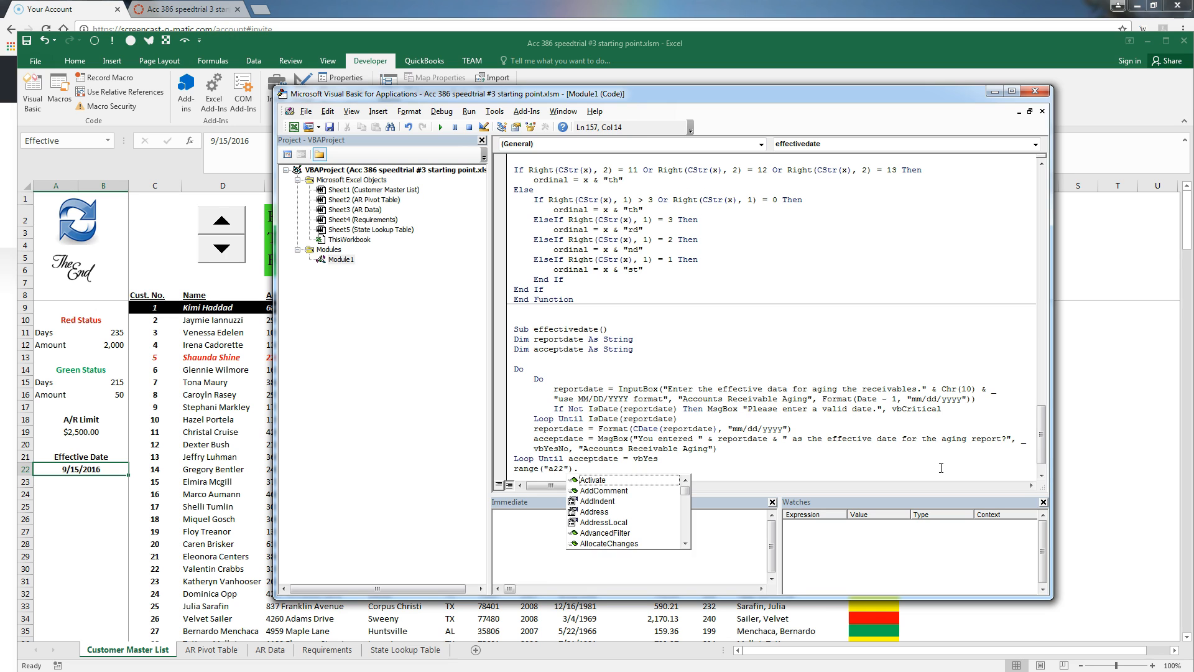
key(BackSpace)
key(BackSpace)
text() = reportdate)
key(Return)
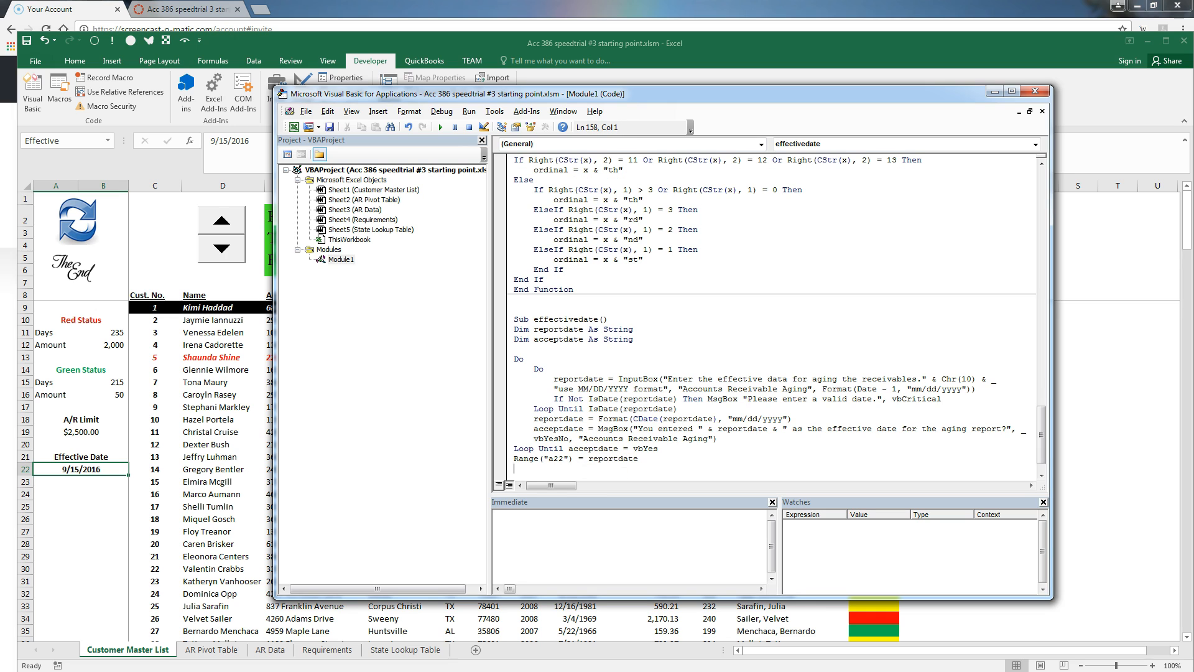
text(end sub)
key(Return)
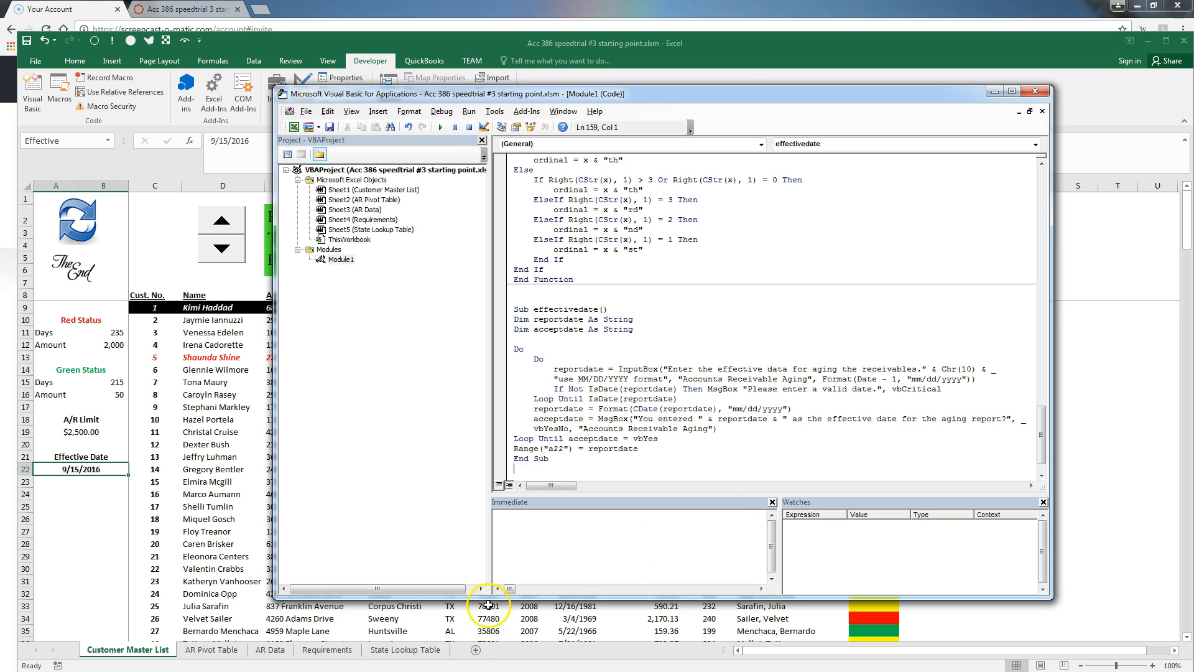
Insert calendaricon.png from the Documents folder onto the Customer Master List sheet
click(85, 518)
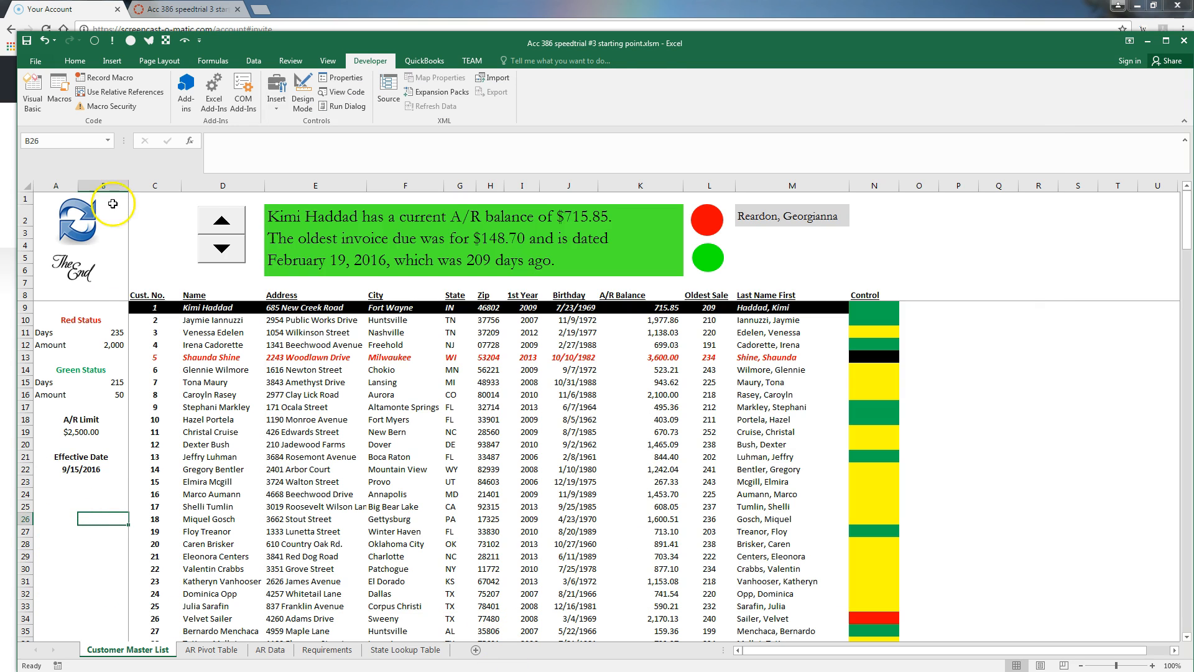
click(110, 63)
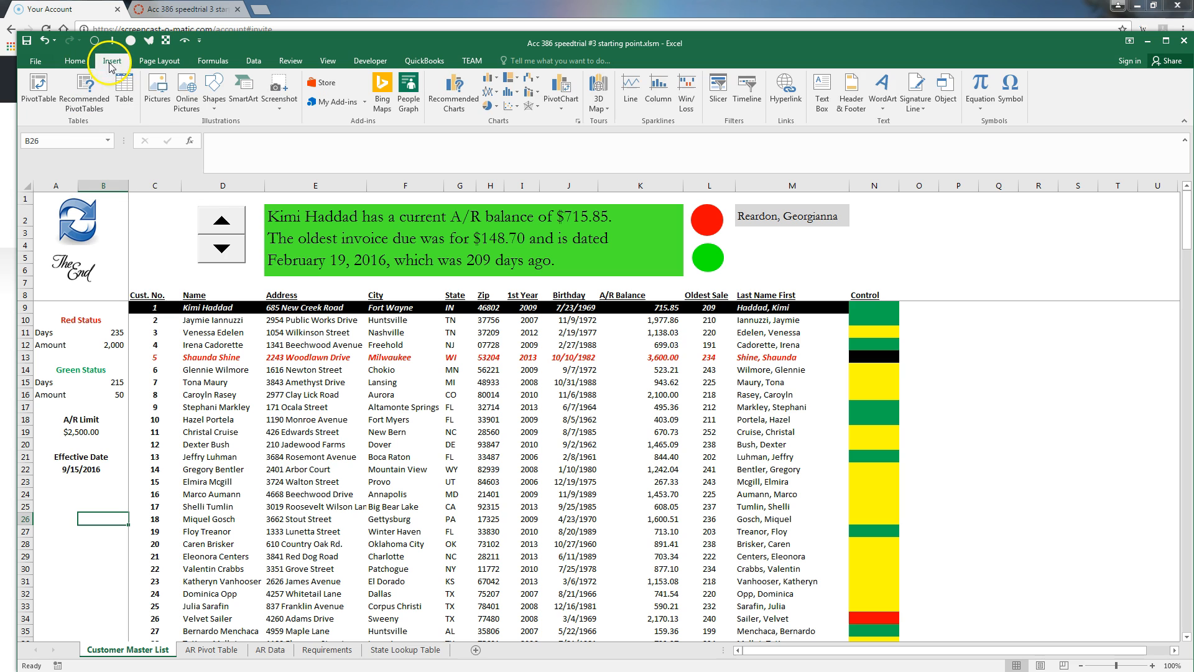
click(160, 92)
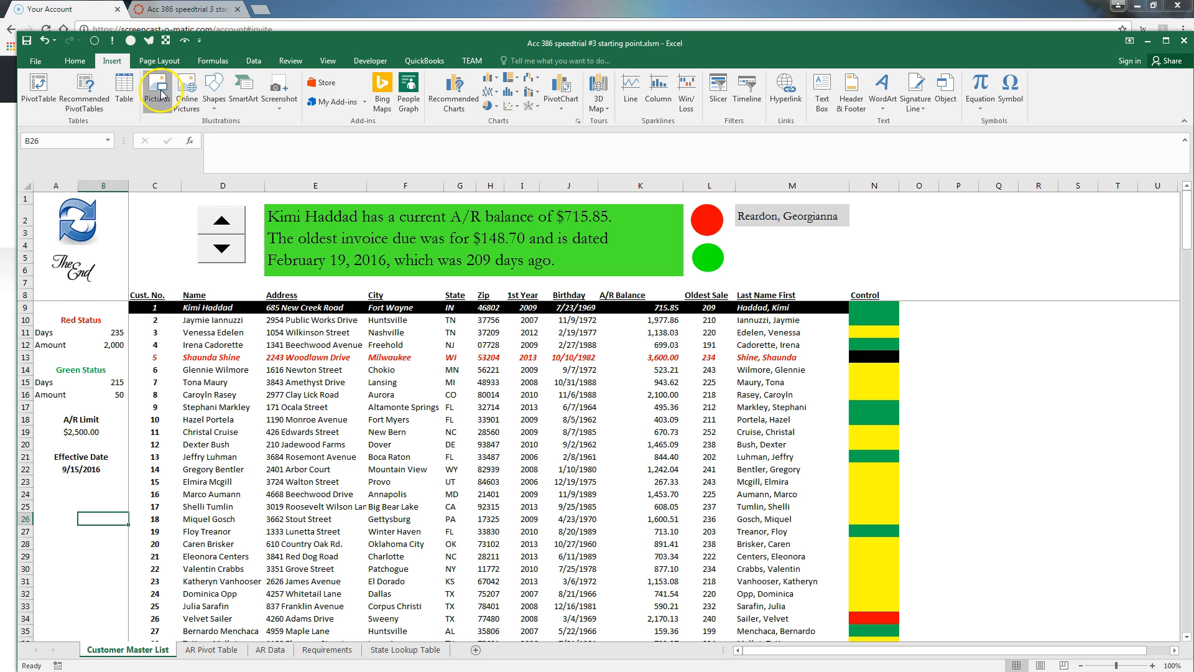
click(84, 210)
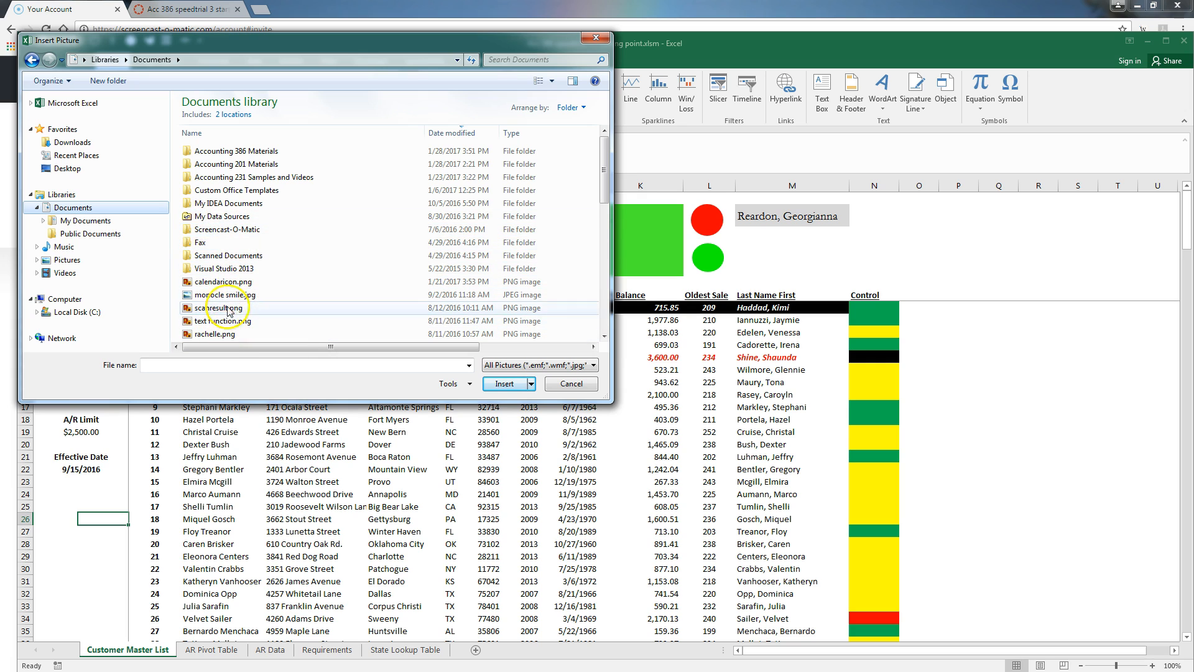
click(220, 280)
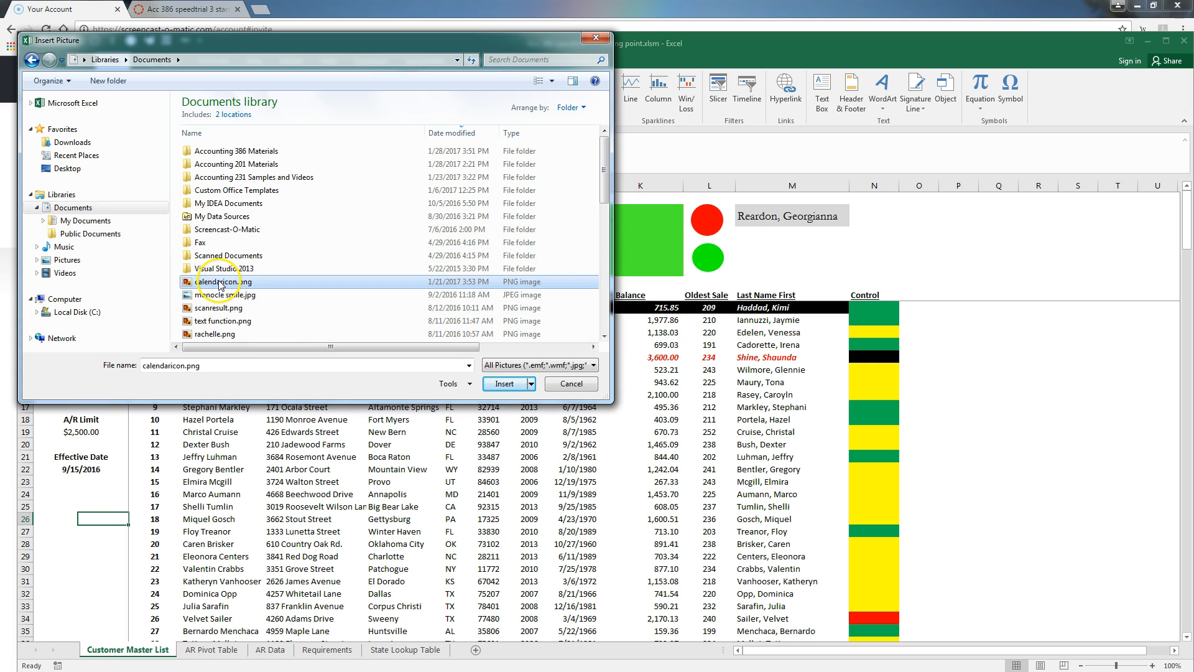
click(498, 384)
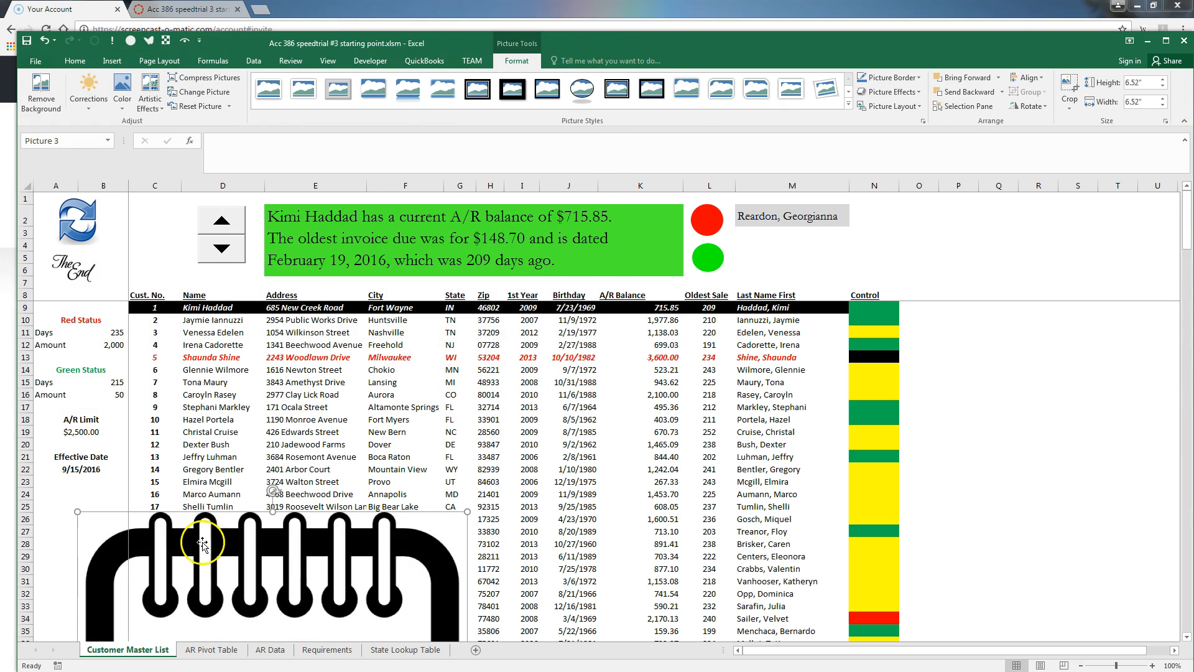
Shrink the calendar picture to a small icon and drag it below the 9/15/2016 Effective Date
drag(425, 524, 515, 191)
drag(448, 520, 1008, 192)
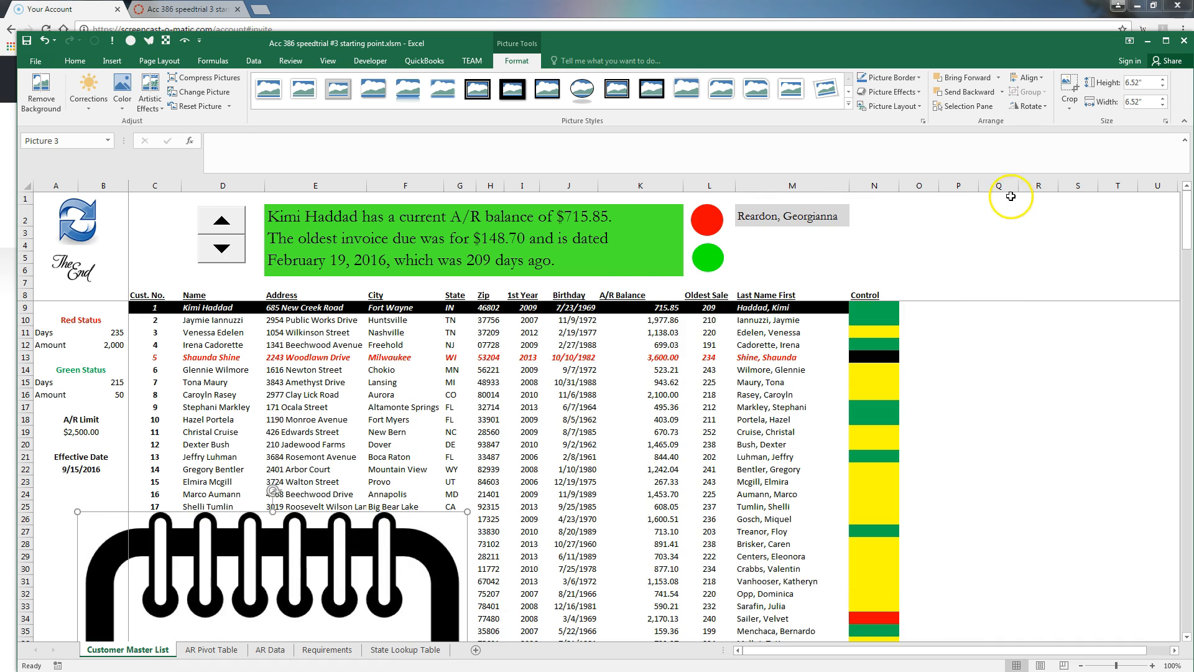
drag(467, 512, 357, 622)
drag(327, 580, 76, 515)
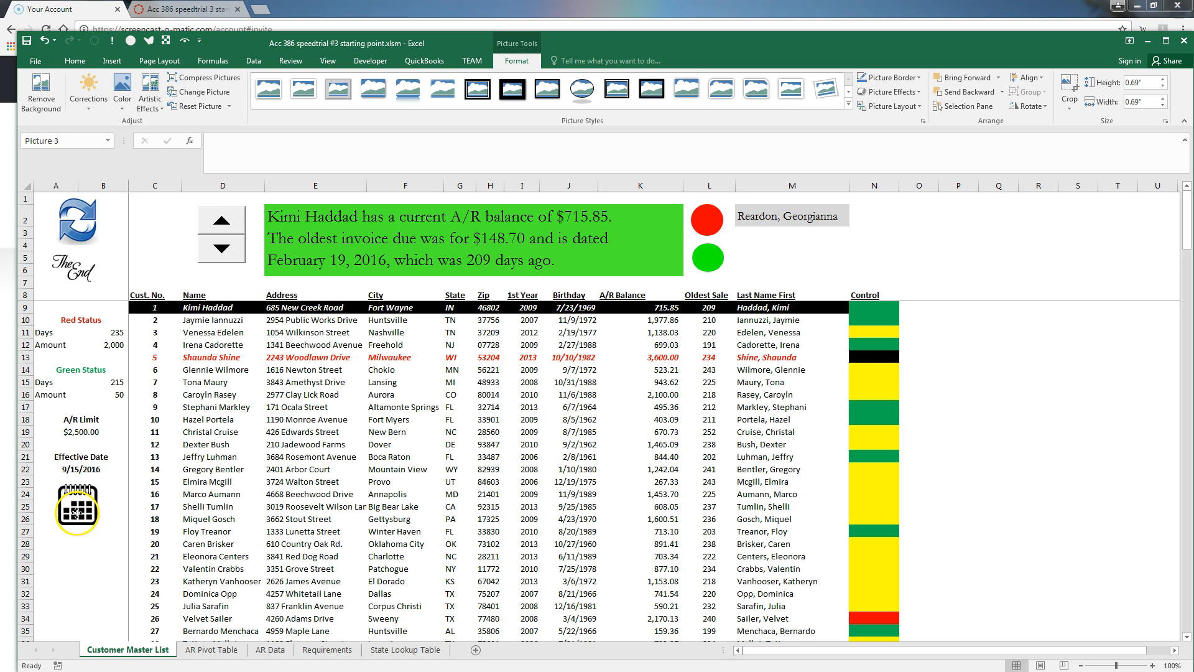
click(73, 581)
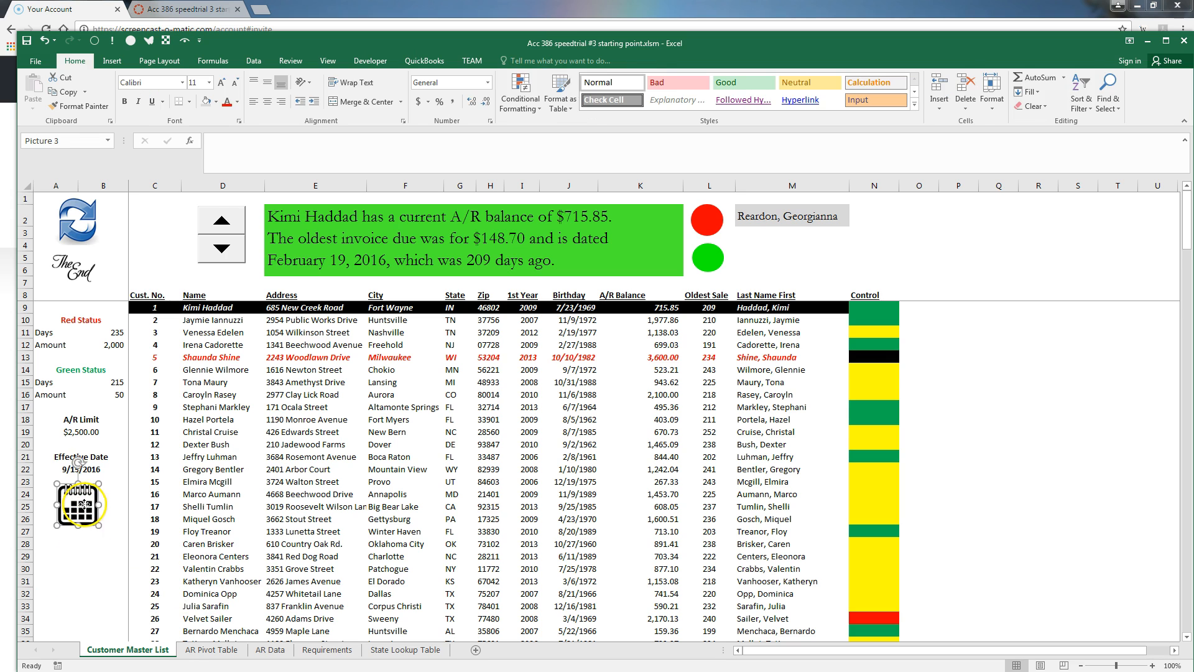
right_click(86, 506)
Assign the effectivedate macro to the calendar picture
mouse_move(126, 624)
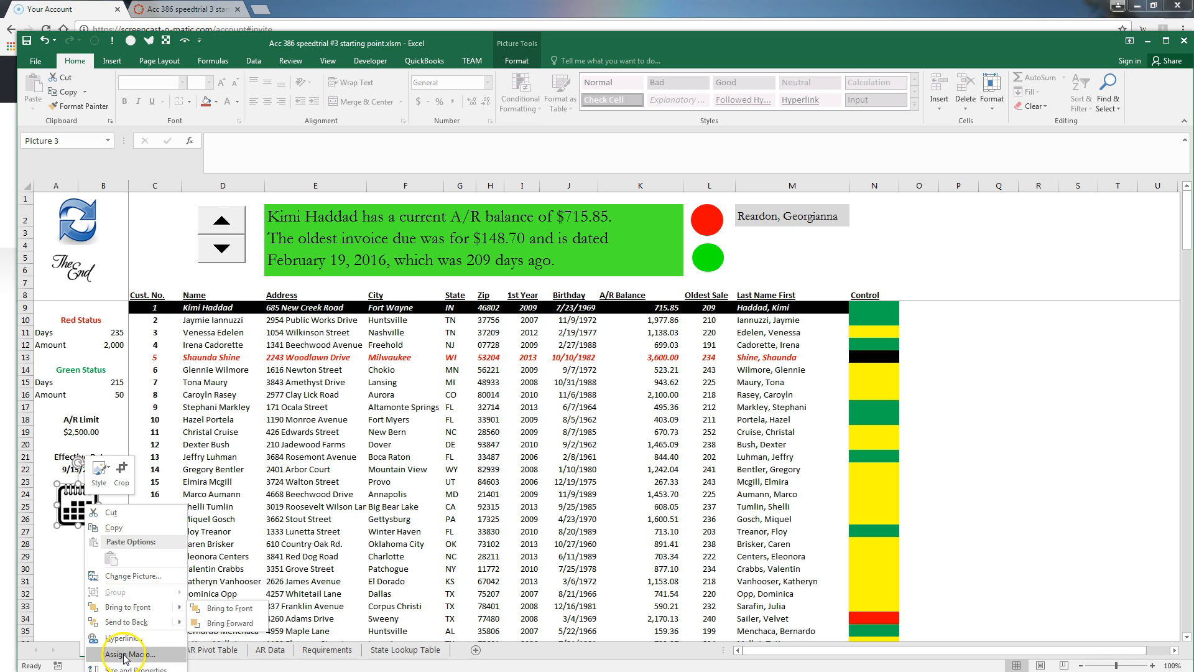
click(129, 654)
click(44, 552)
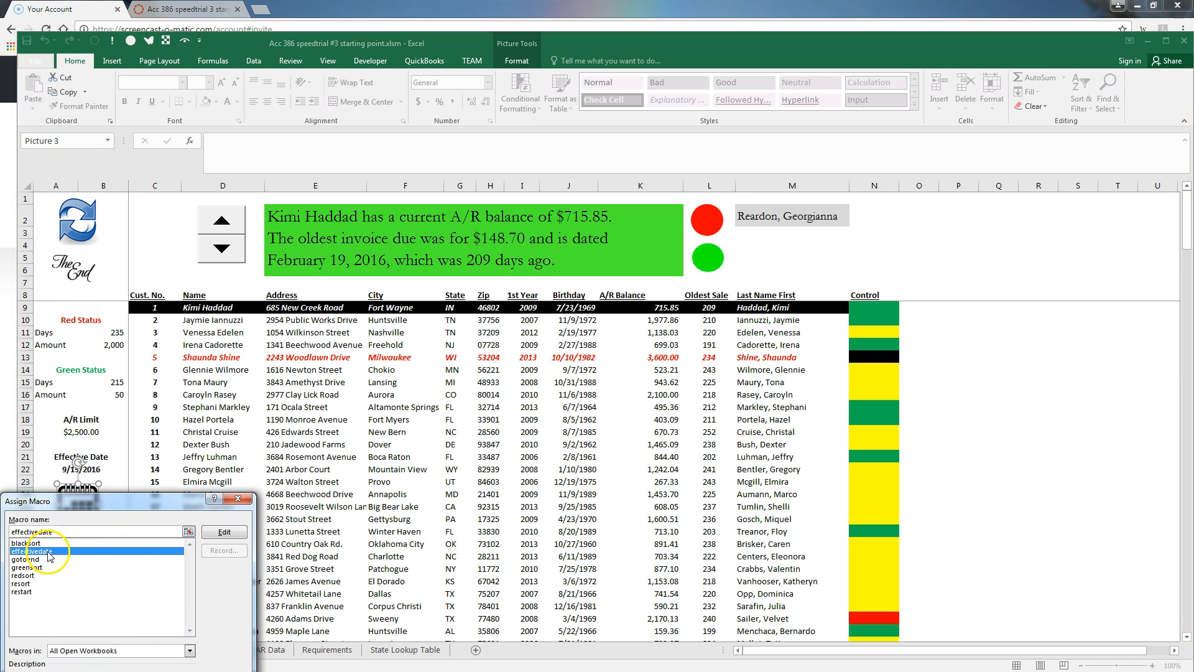
key(Return)
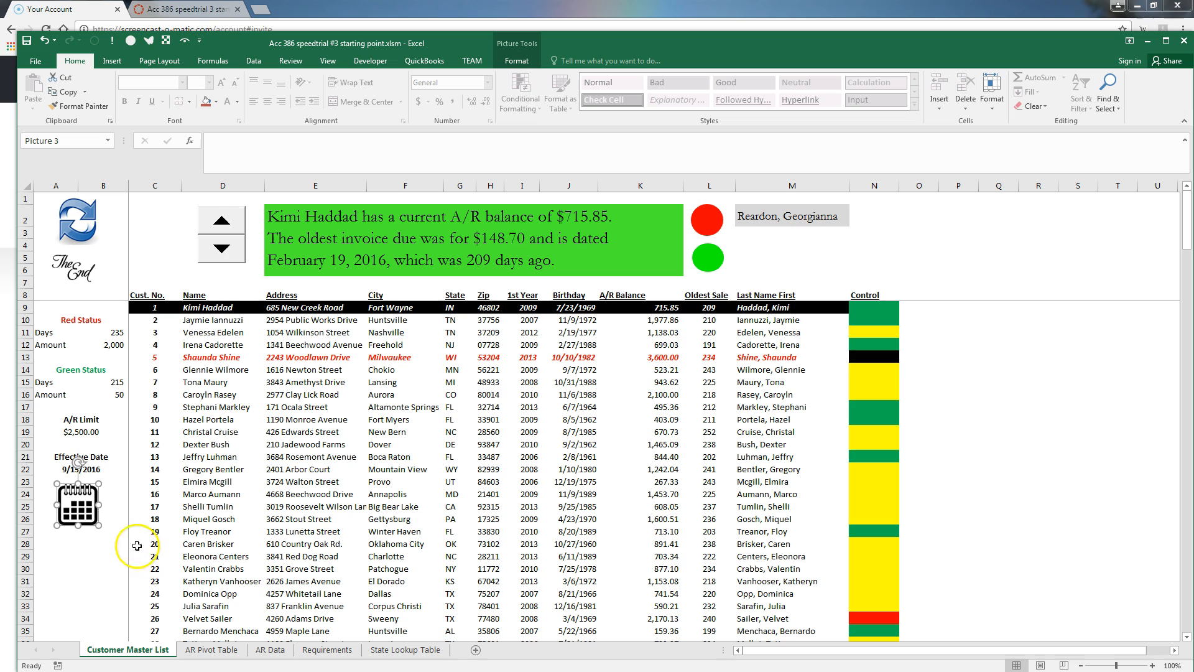
Test the icon, delete the duplicate End Sub causing the compile error, and reset the macro
click(90, 552)
click(76, 509)
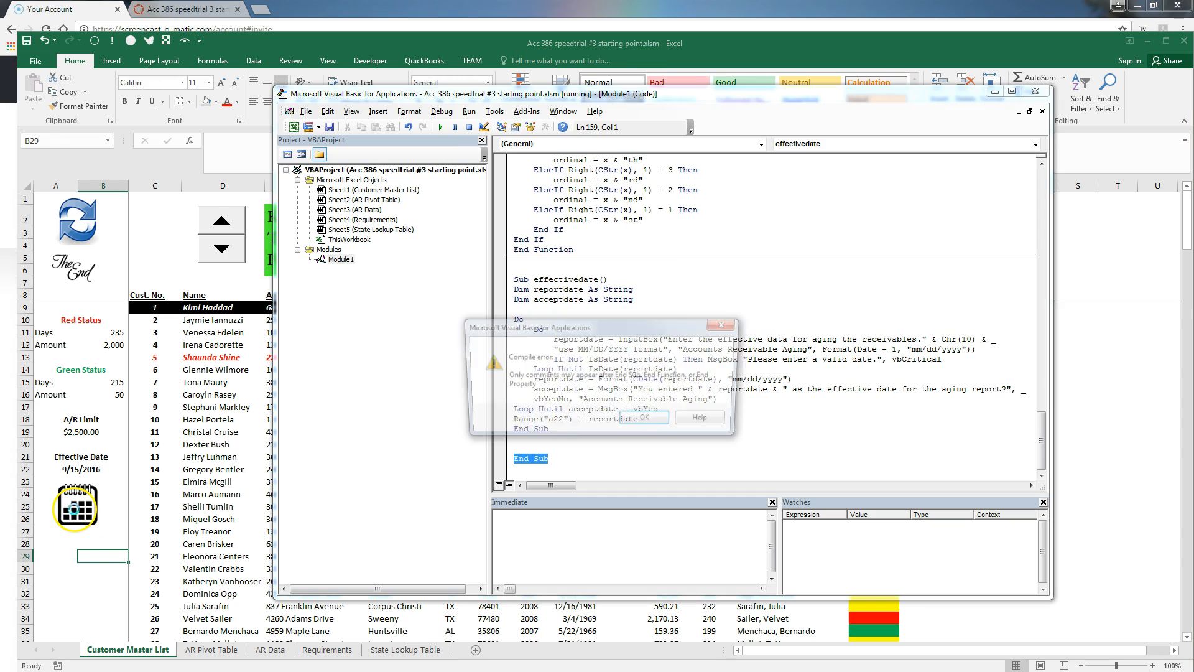
click(647, 421)
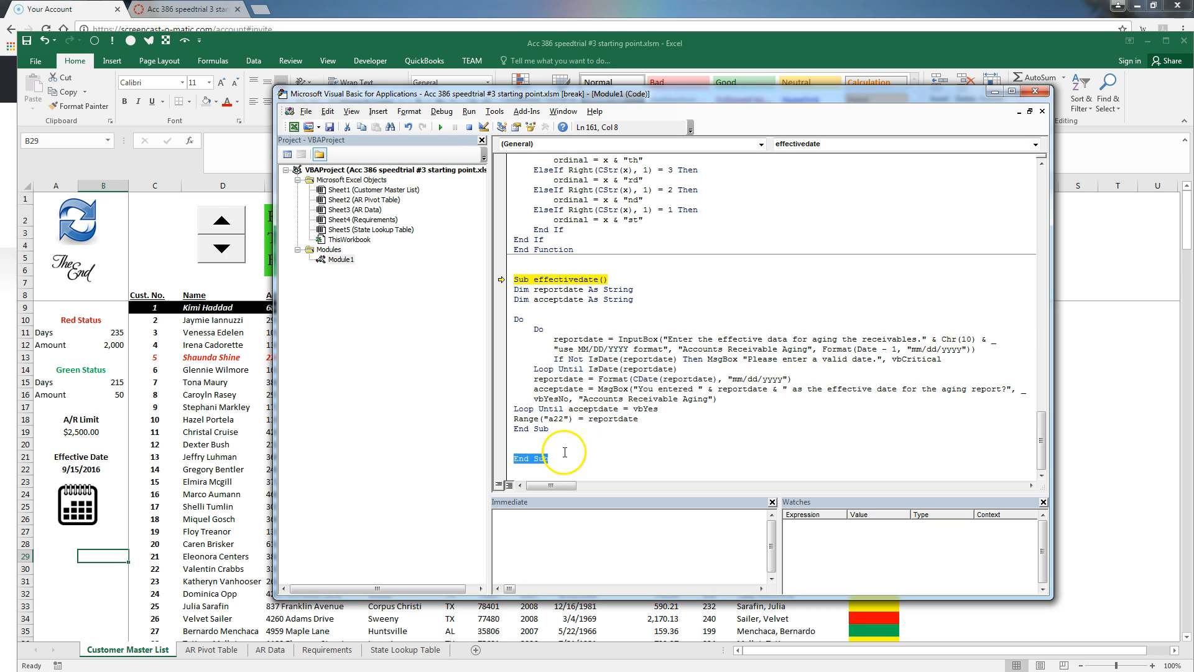
key(Delete)
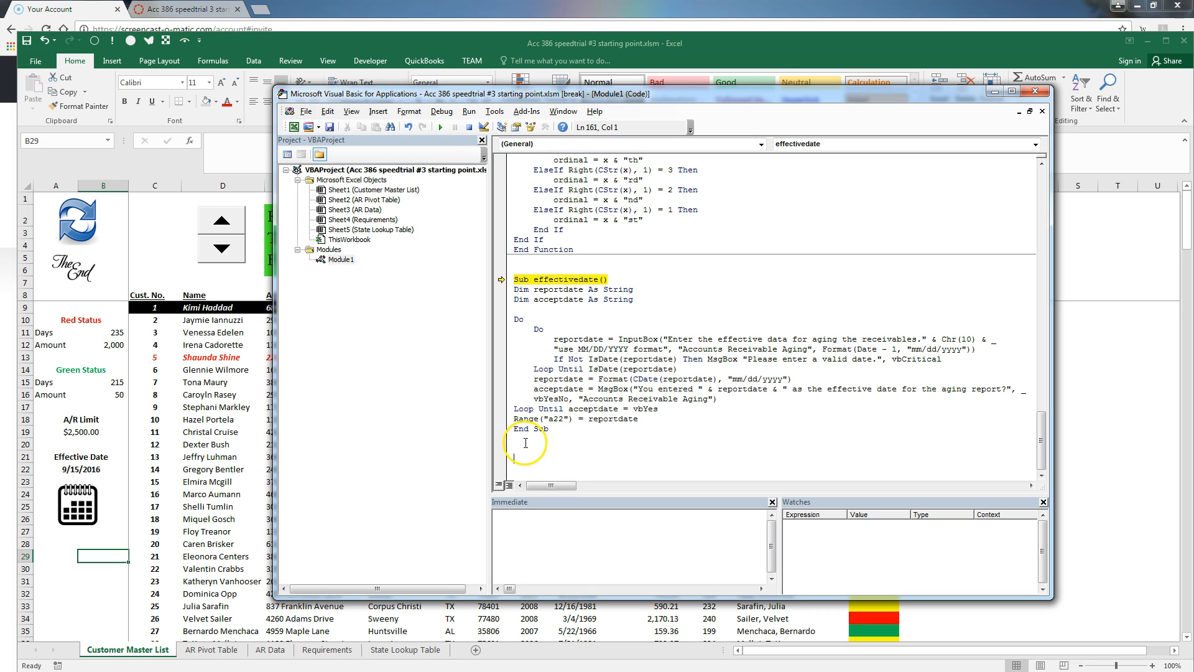
click(470, 127)
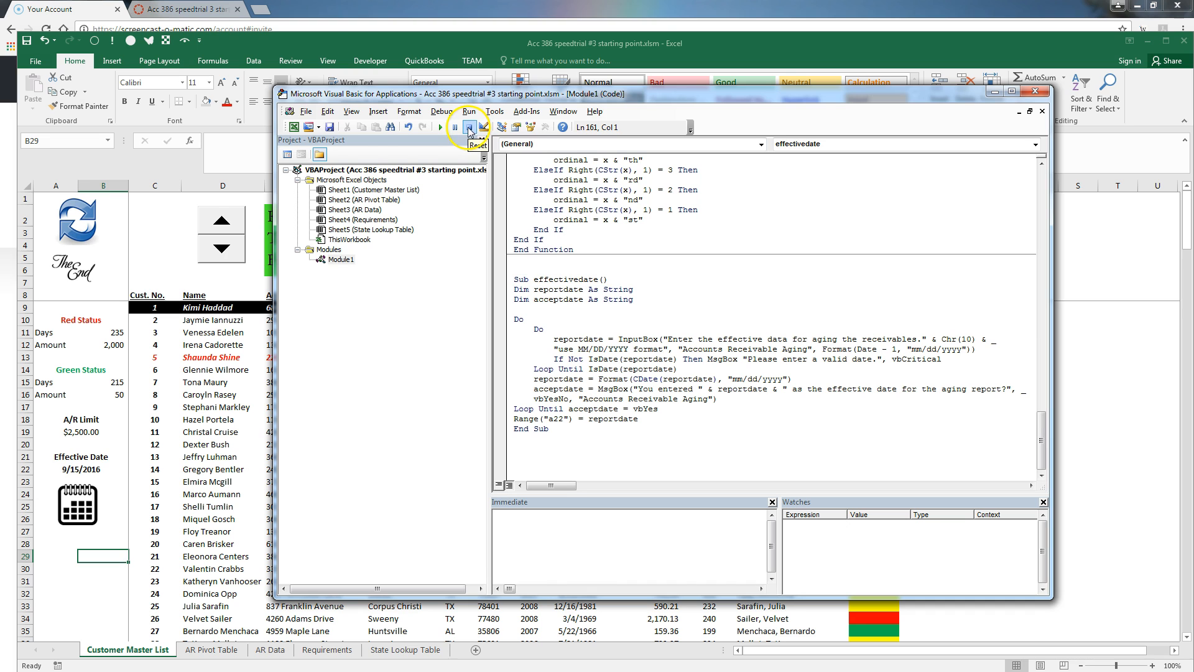
click(353, 47)
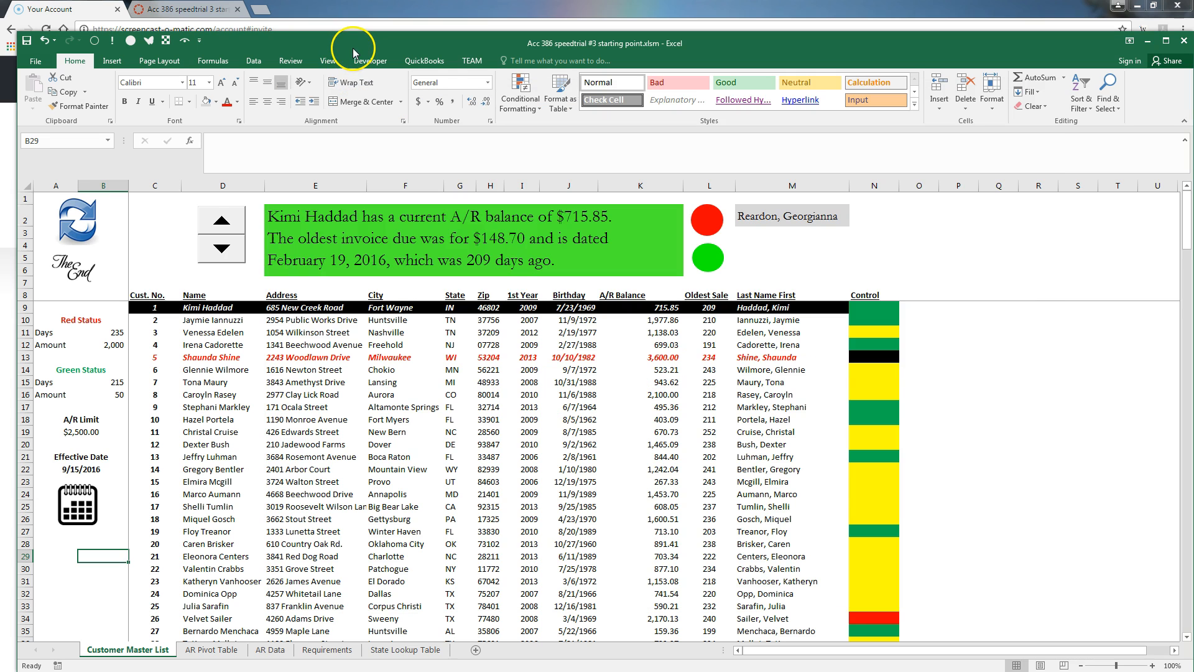
Run the macro from the icon, testing an invalid entry '9no wa', then entering 9/30/2016
click(87, 512)
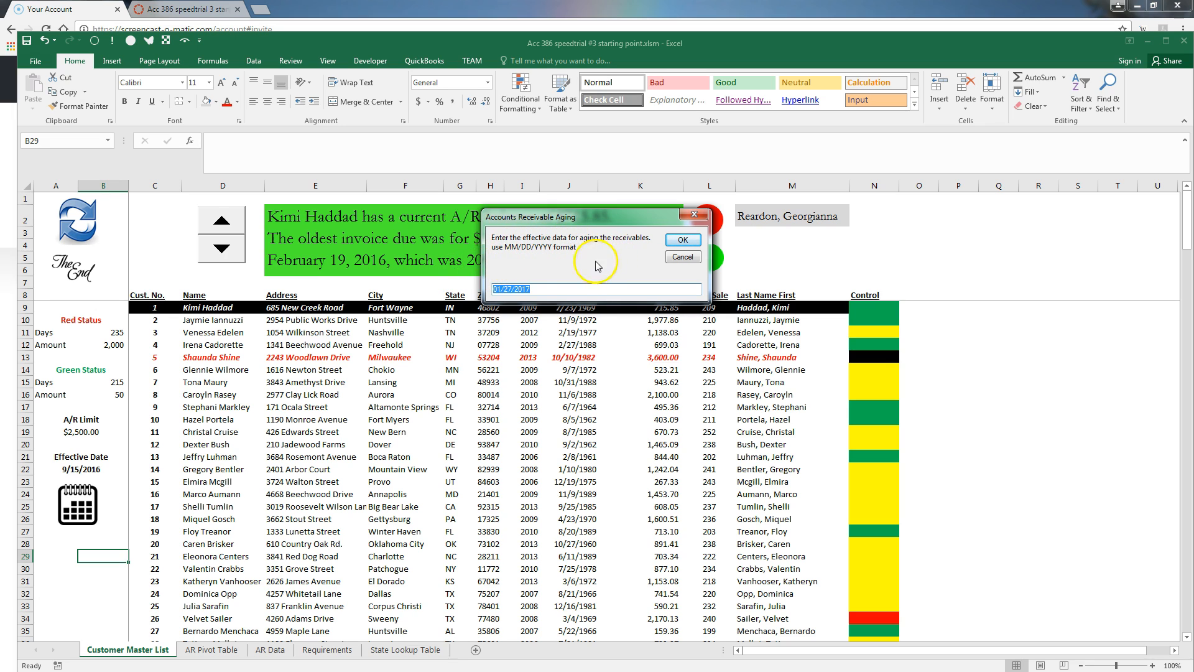
text(9)
text(no way)
click(681, 241)
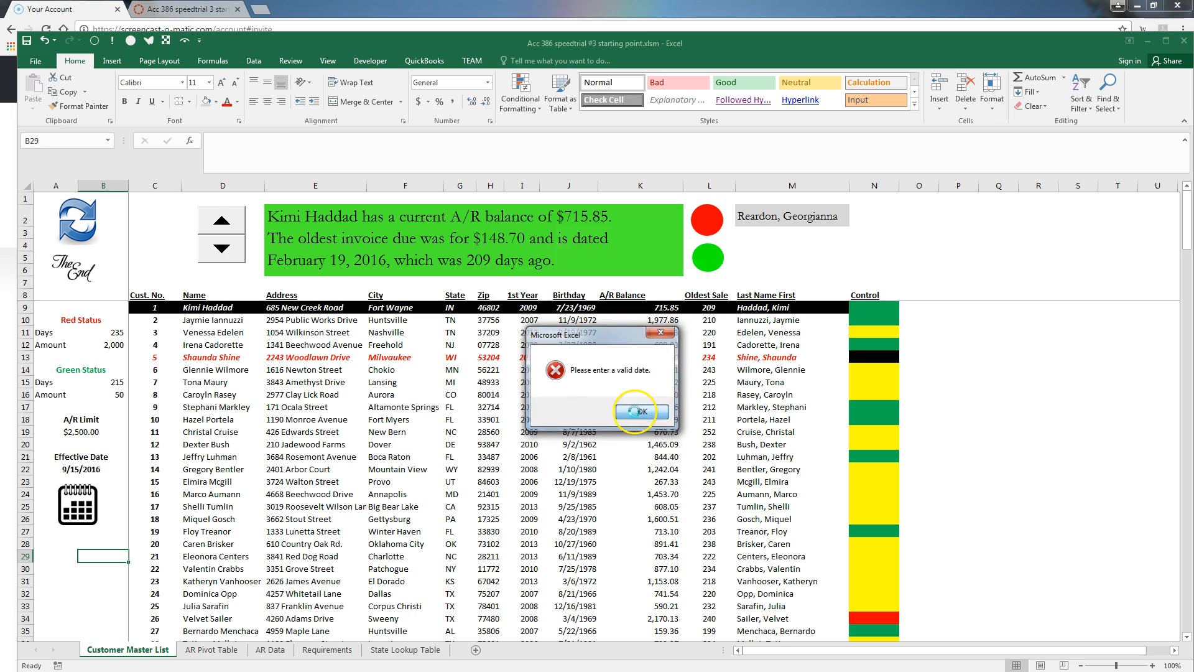
click(642, 412)
text(9)
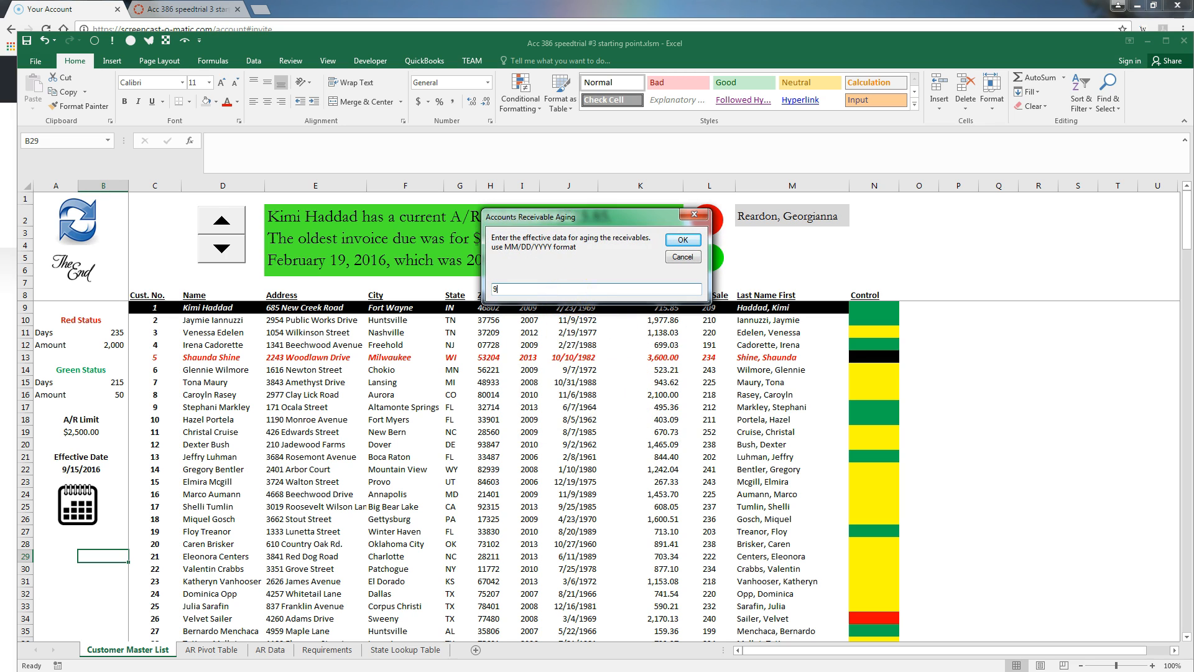
text(/30/2016)
click(682, 239)
click(642, 410)
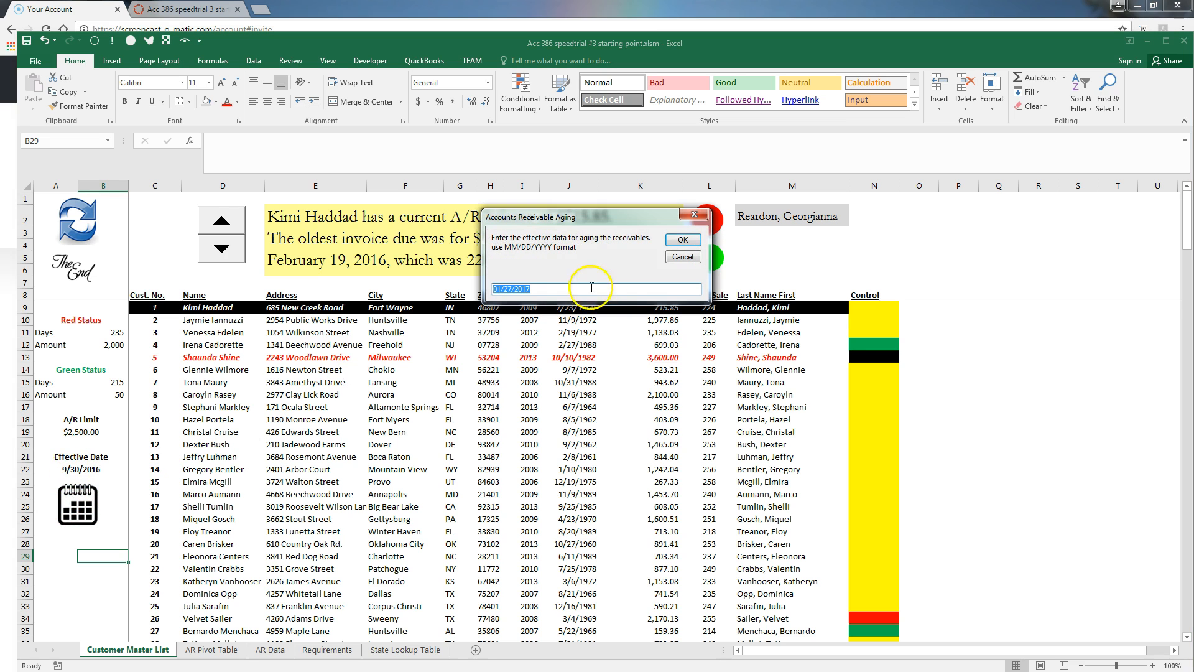
Run through the prompts again and set the effective date back to 9/15/2016
click(682, 256)
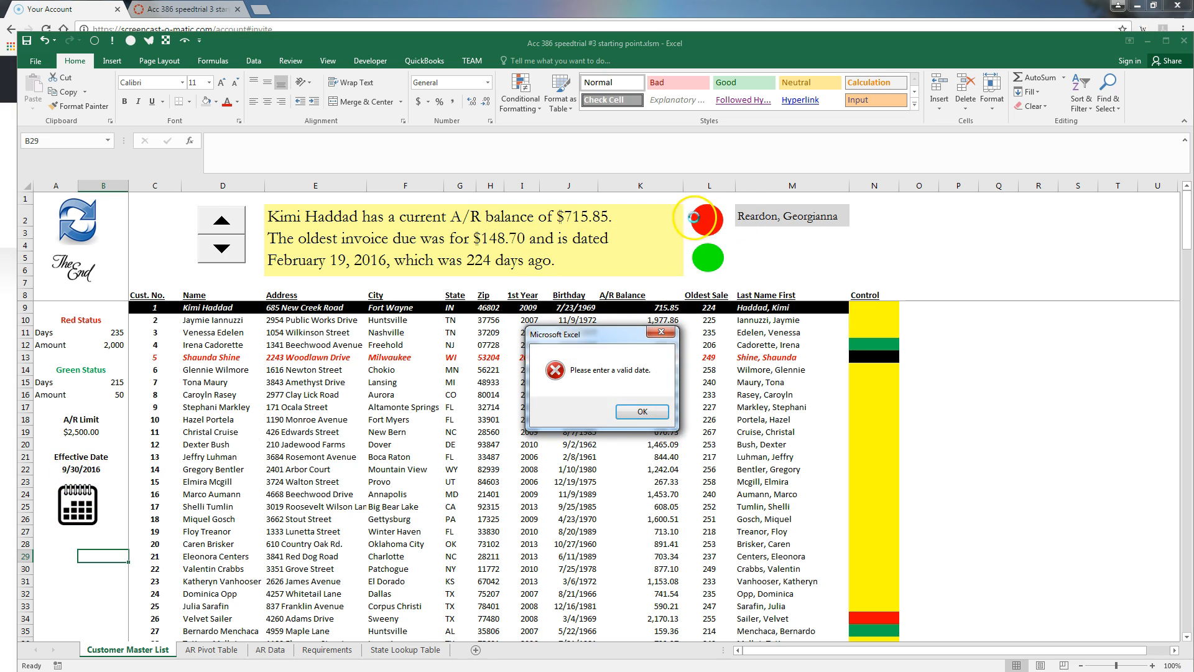
click(642, 411)
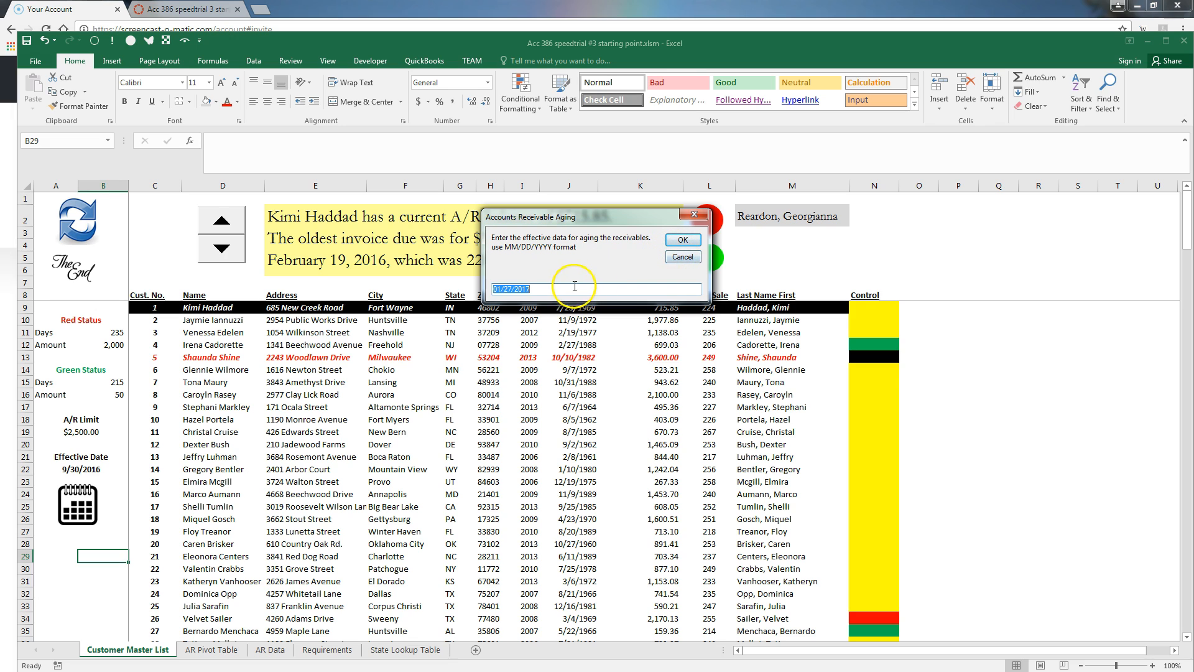
text(9/15/2016)
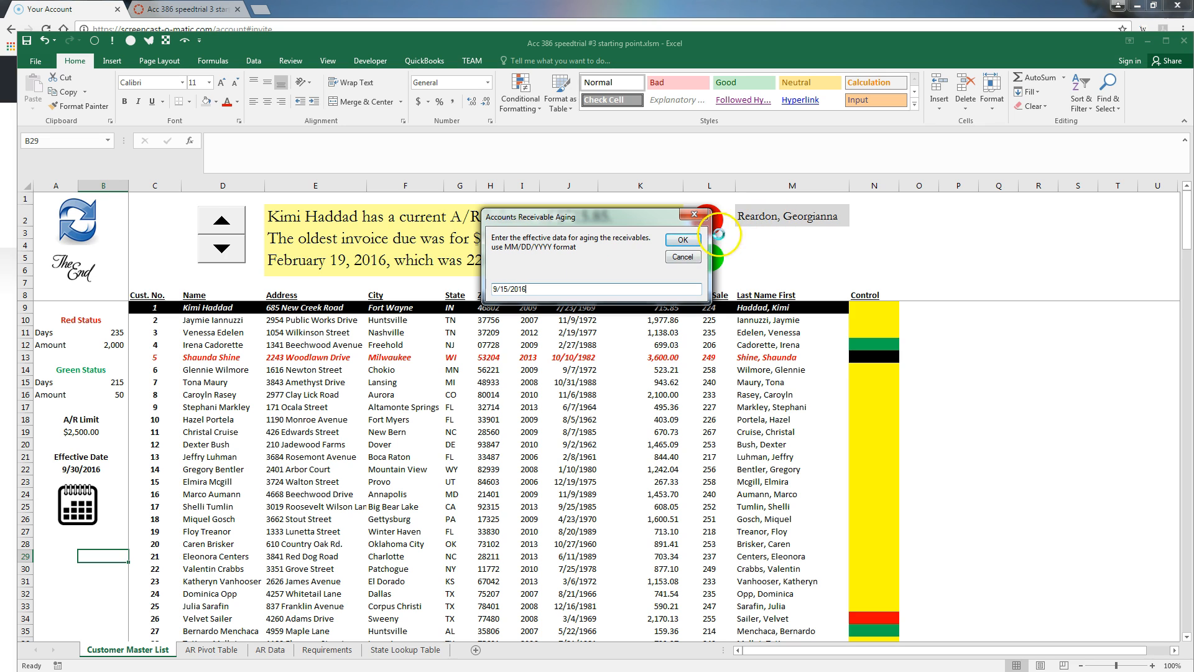
click(682, 239)
click(631, 408)
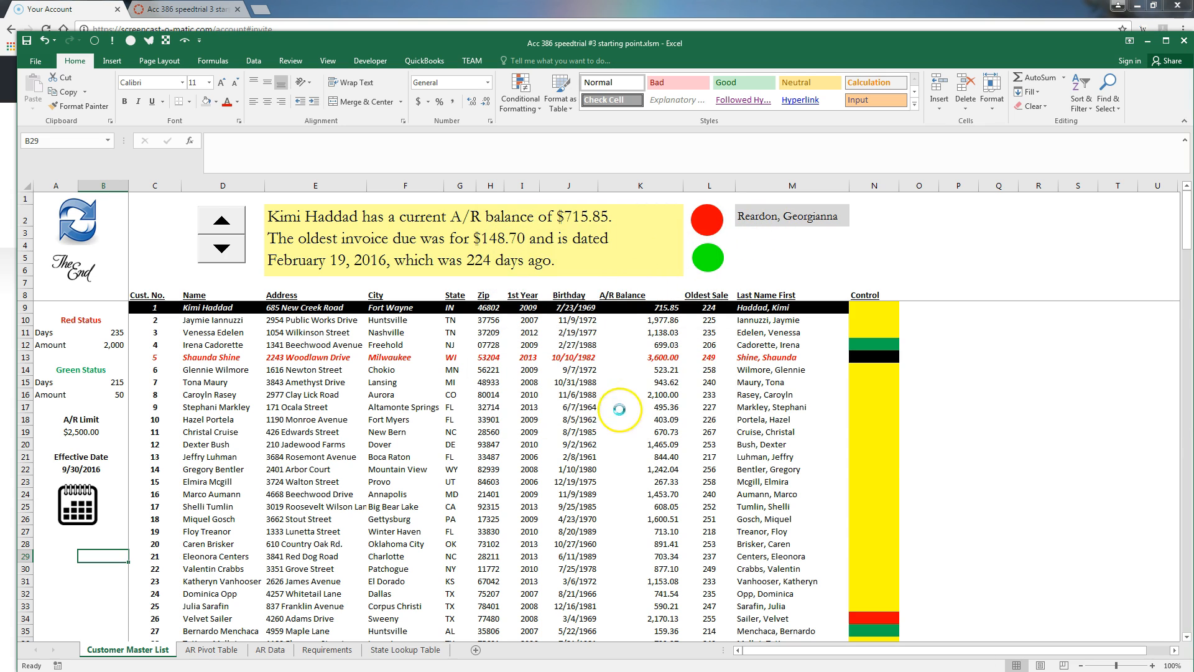
click(93, 579)
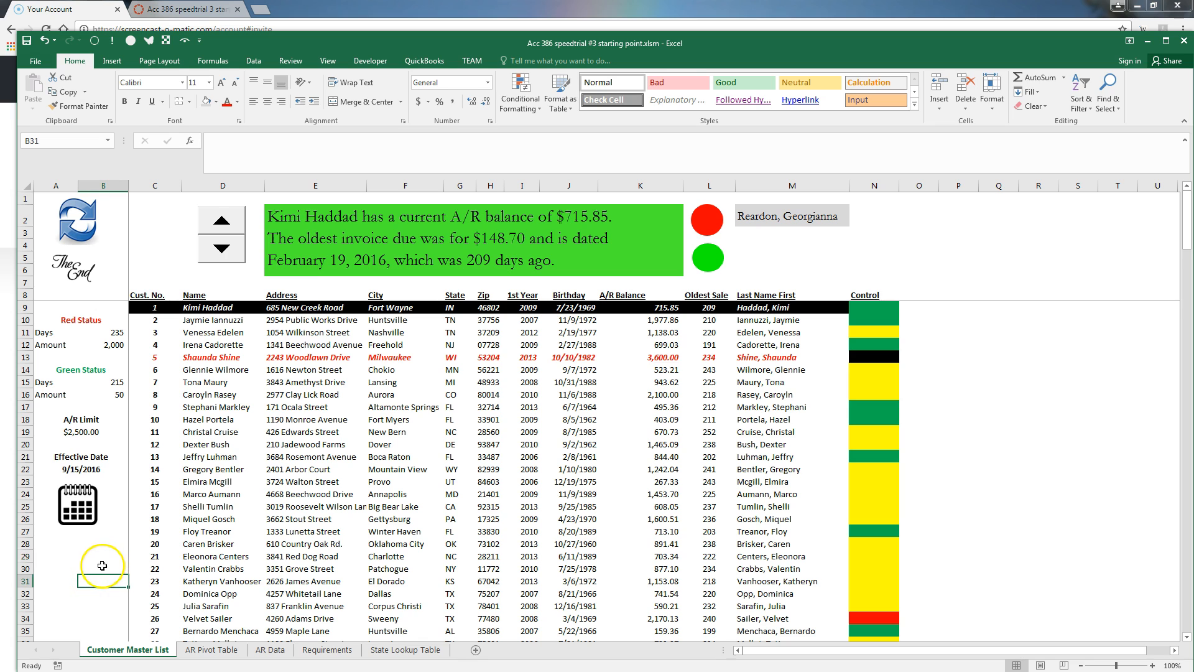
Nudge the calendar icon slightly into place below the effective date and deselect it
right_click(75, 494)
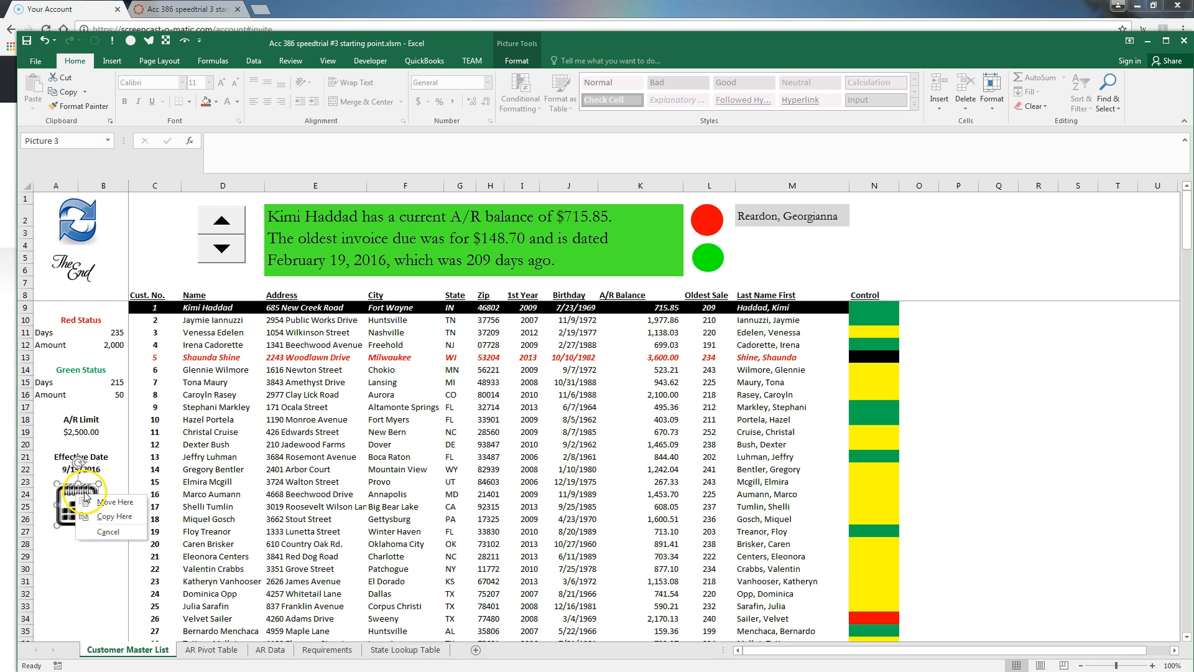
click(69, 500)
drag(67, 498, 70, 501)
click(71, 569)
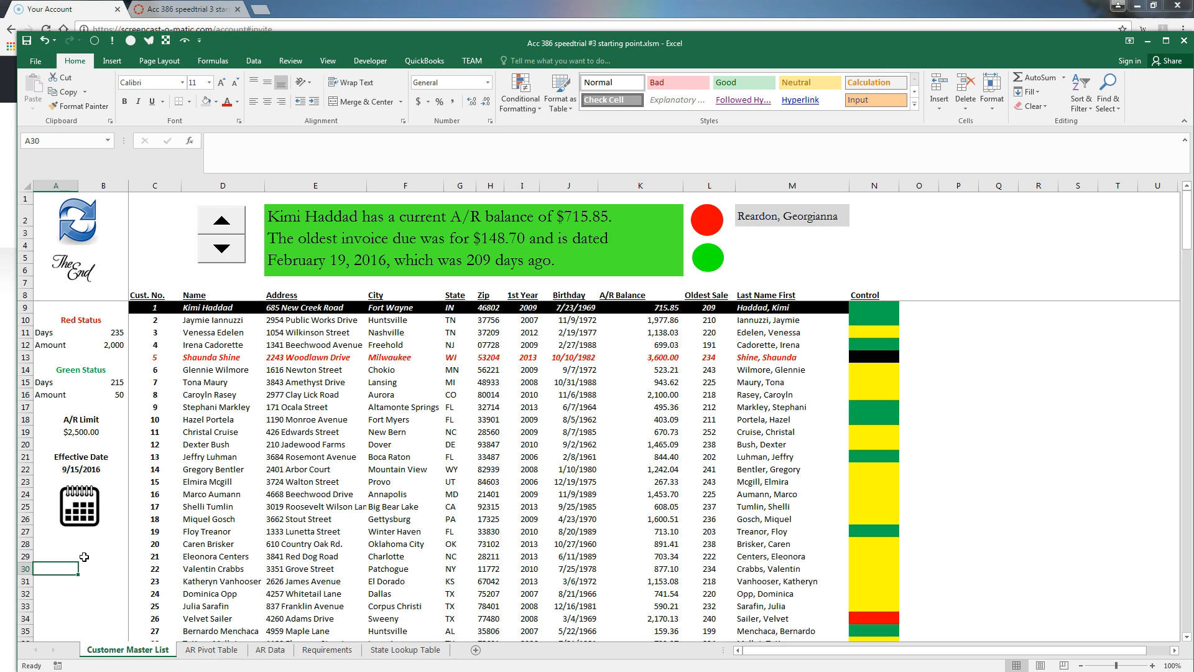
key(alt+Tab)
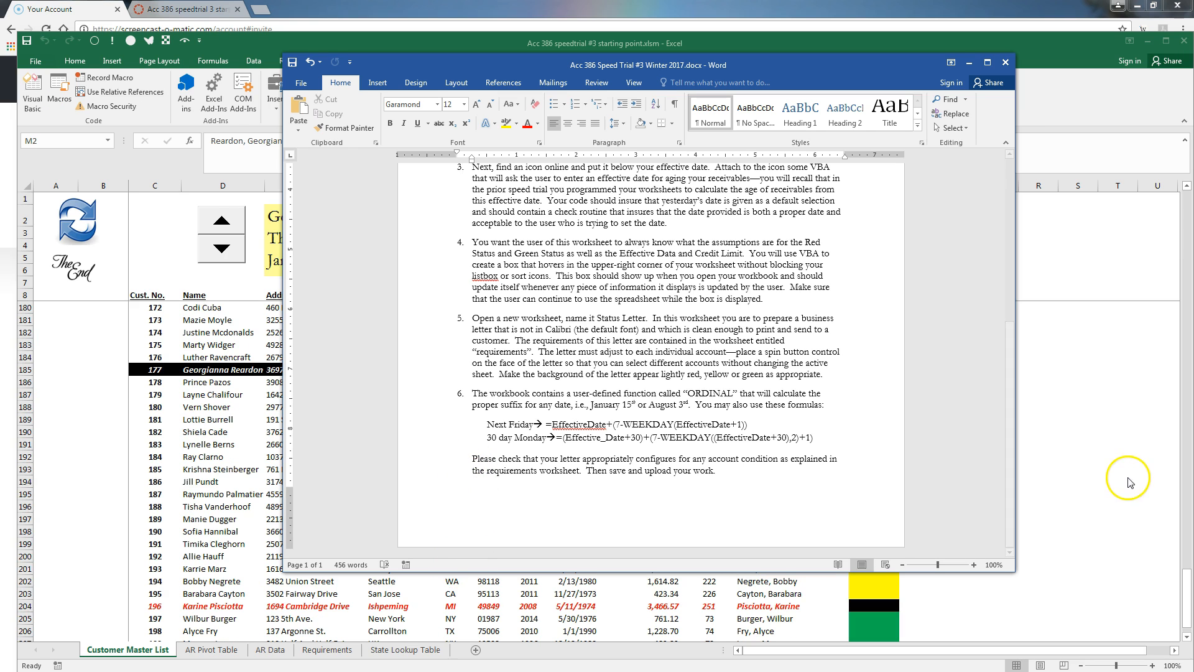
click(75, 223)
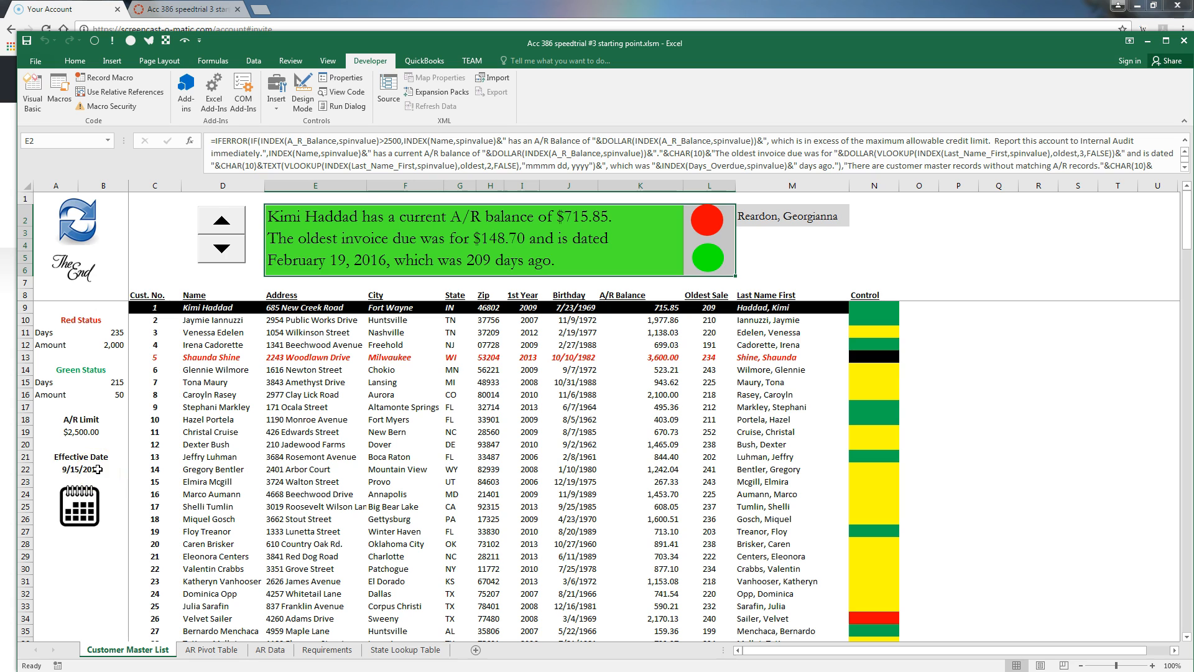
Open the Visual Basic editor and insert a new UserForm into the project
click(69, 452)
click(32, 91)
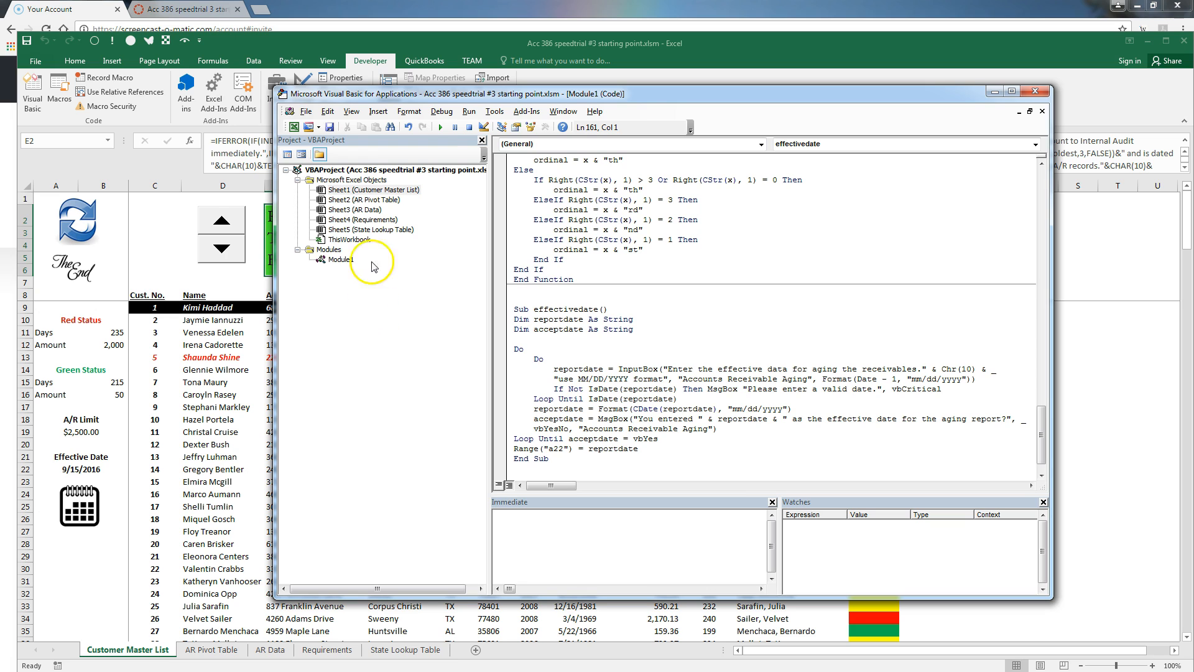
click(380, 116)
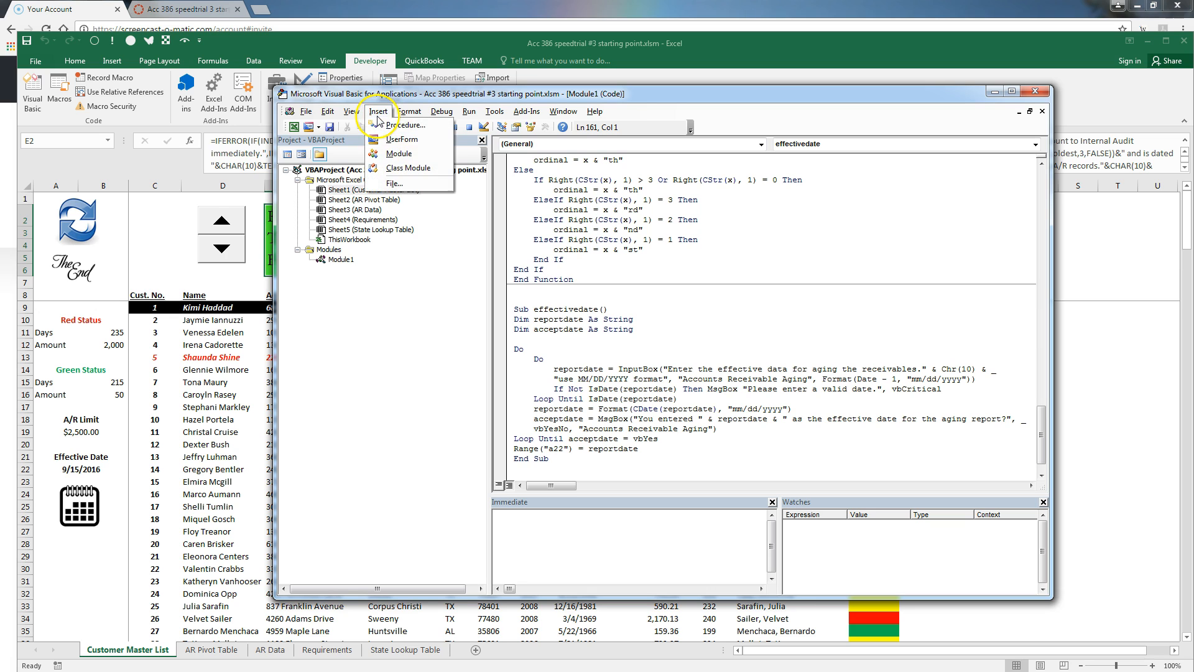
click(391, 138)
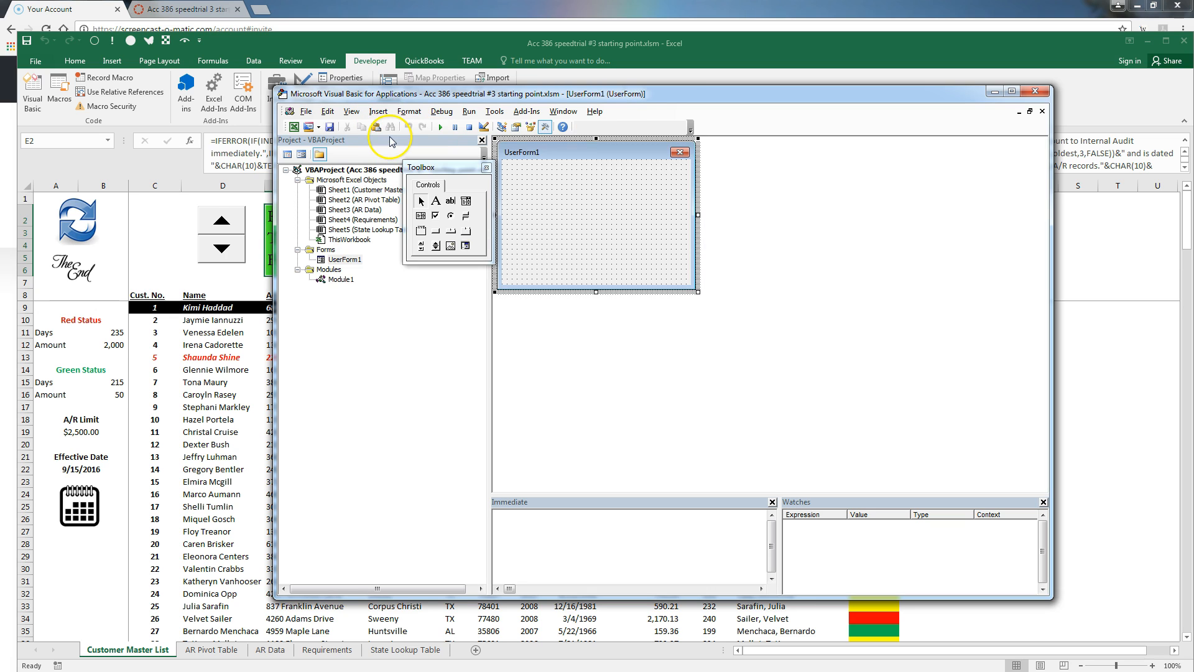
Show the Properties window for UserForm1 and bring back the control Toolbox
click(354, 112)
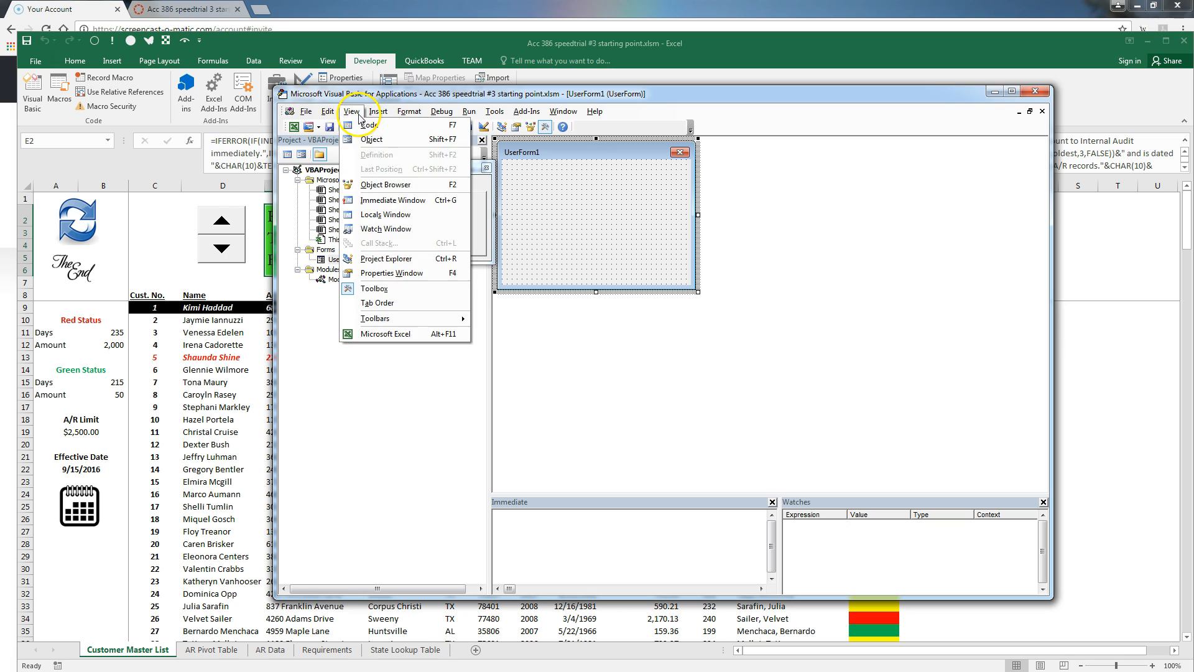
click(378, 276)
drag(477, 352, 480, 327)
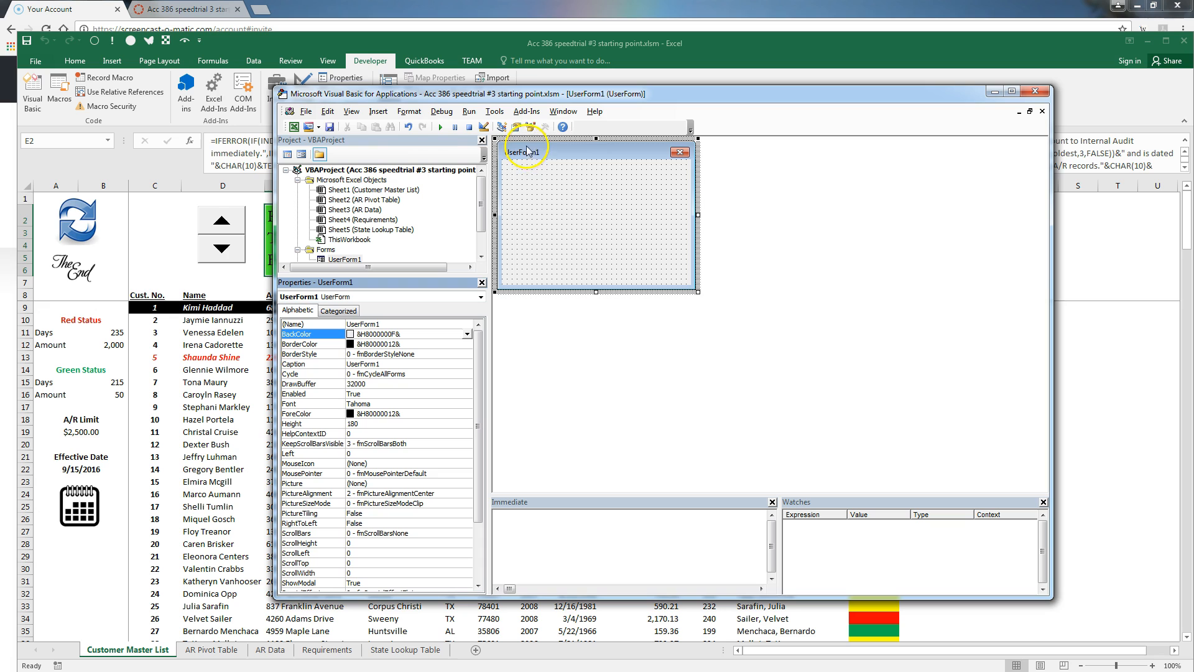
click(352, 112)
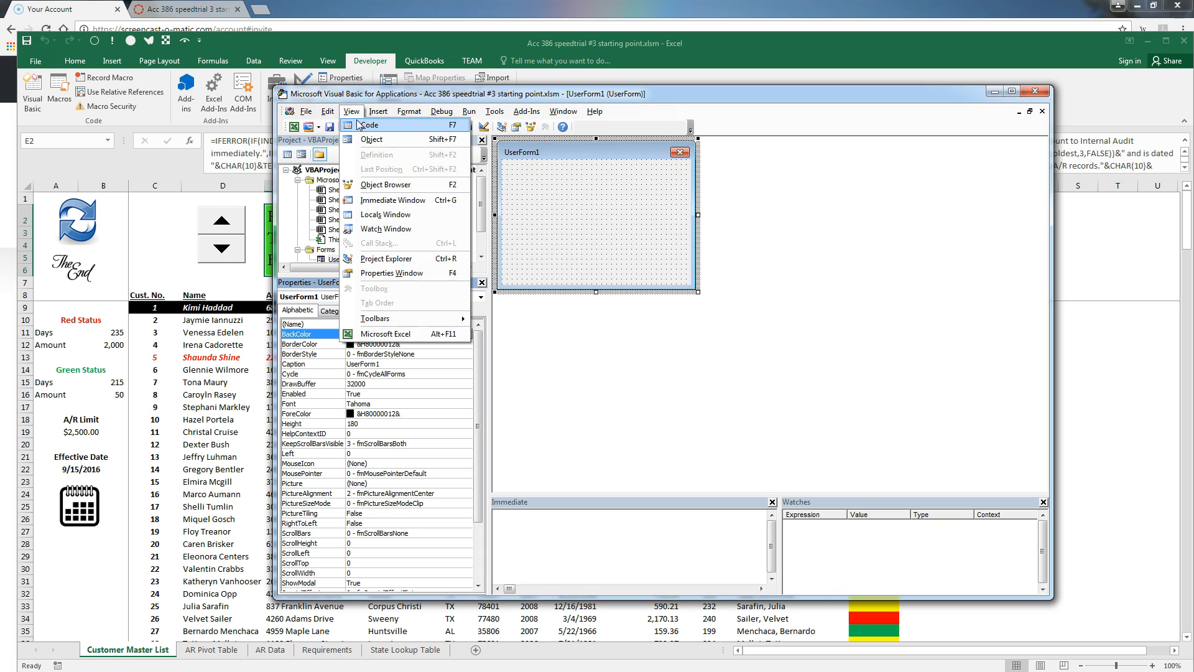
click(532, 154)
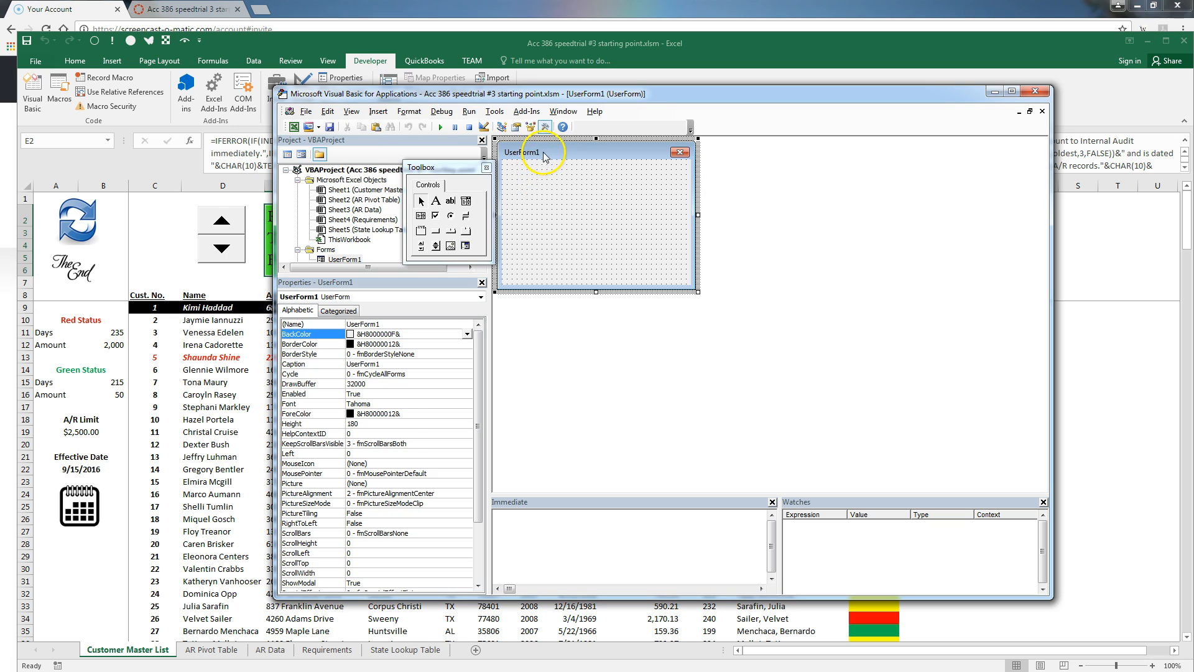
Draw TextBox1 across the top of UserForm1 and TextBox2 directly beneath it, both full-width
click(450, 203)
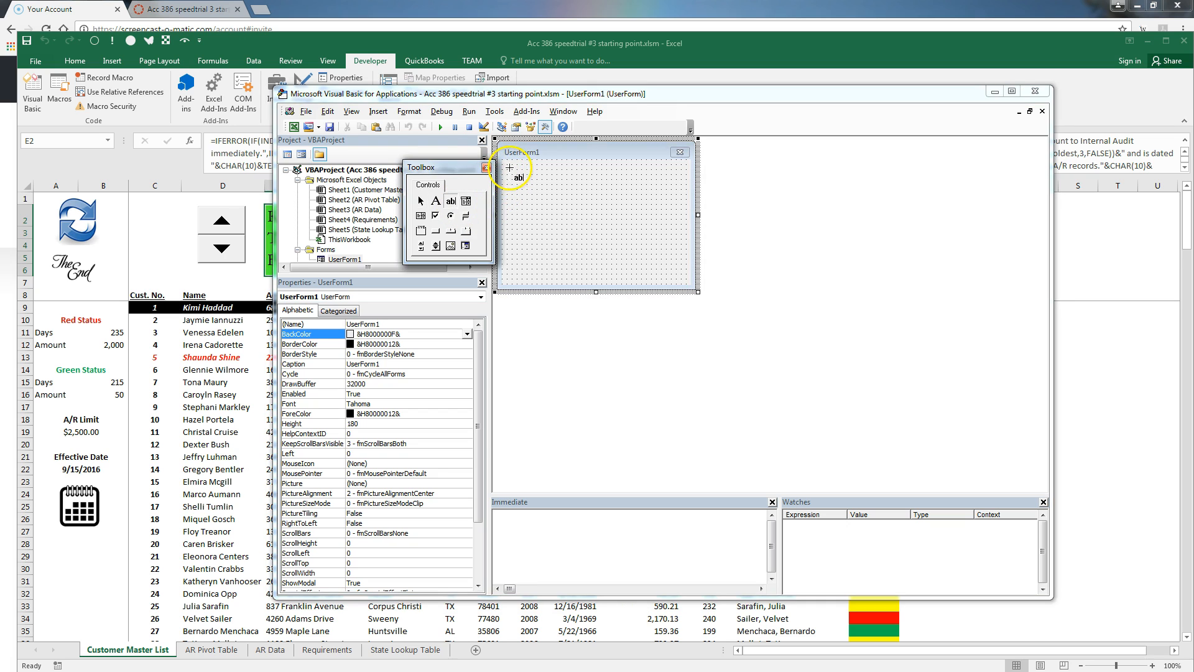
drag(511, 165, 681, 195)
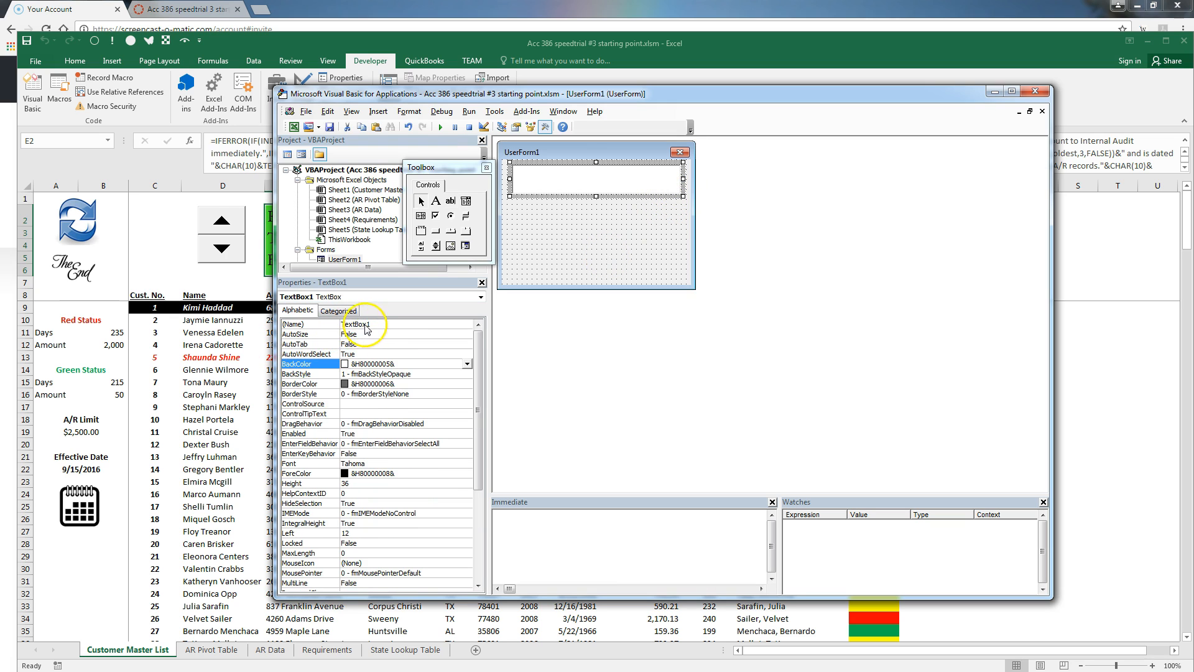
click(546, 215)
click(451, 202)
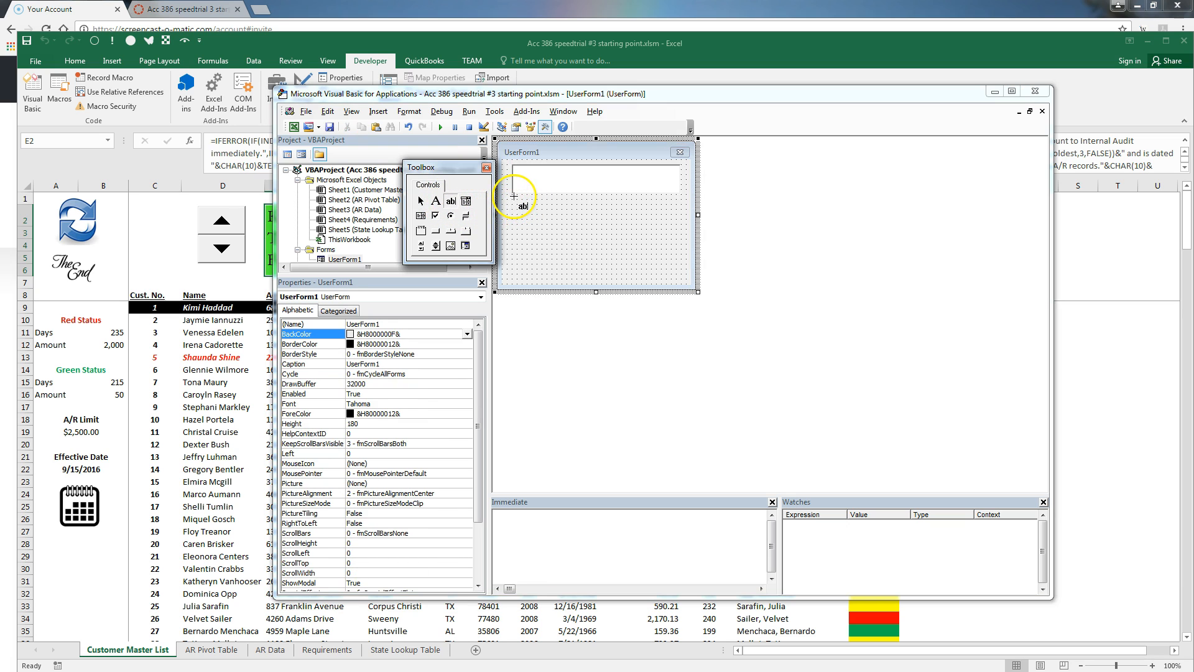
drag(513, 197, 683, 226)
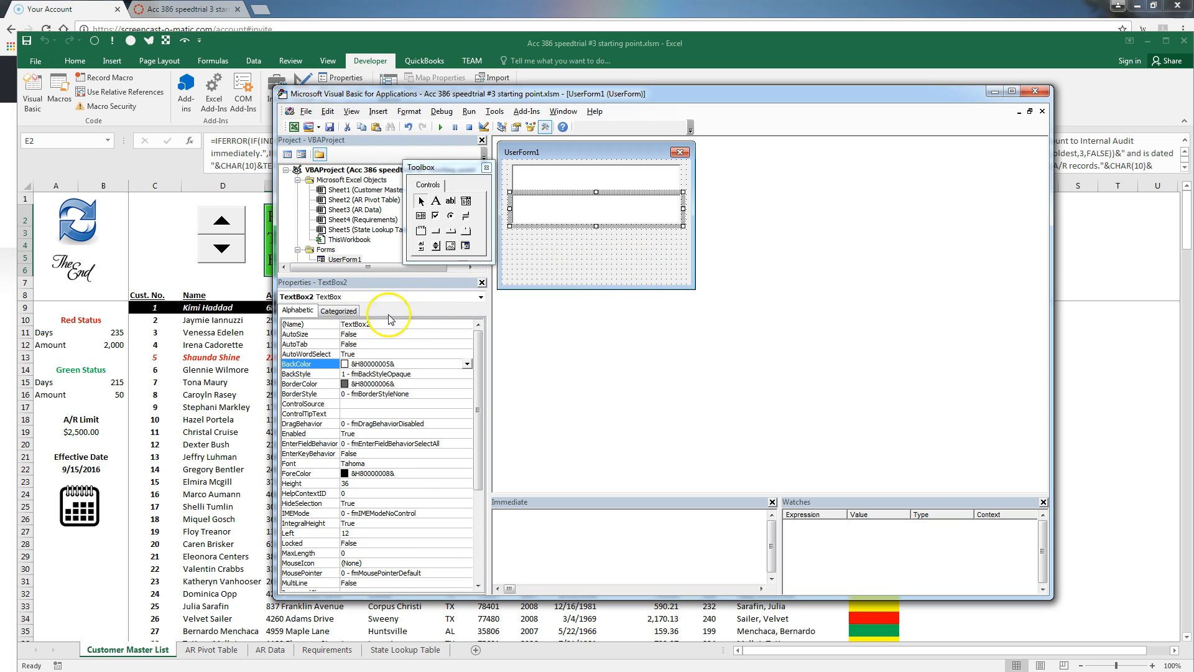
click(589, 266)
Stack TextBox3 and TextBox4 below them and stretch the form's height to 186.75
click(451, 200)
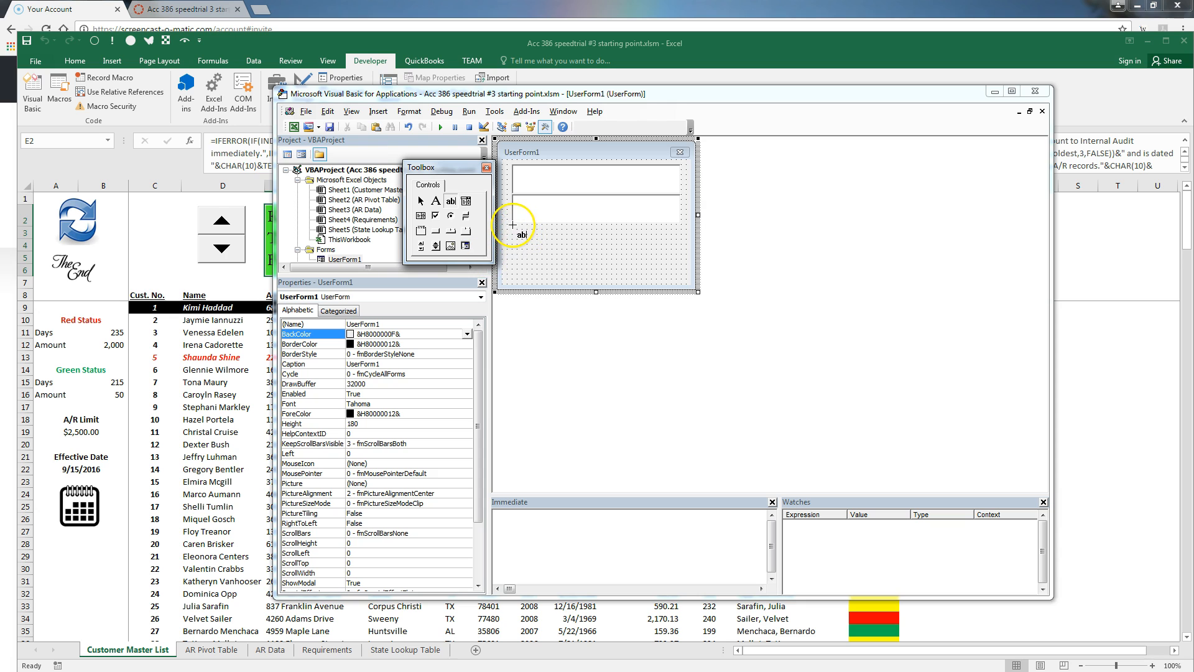
drag(512, 230, 680, 249)
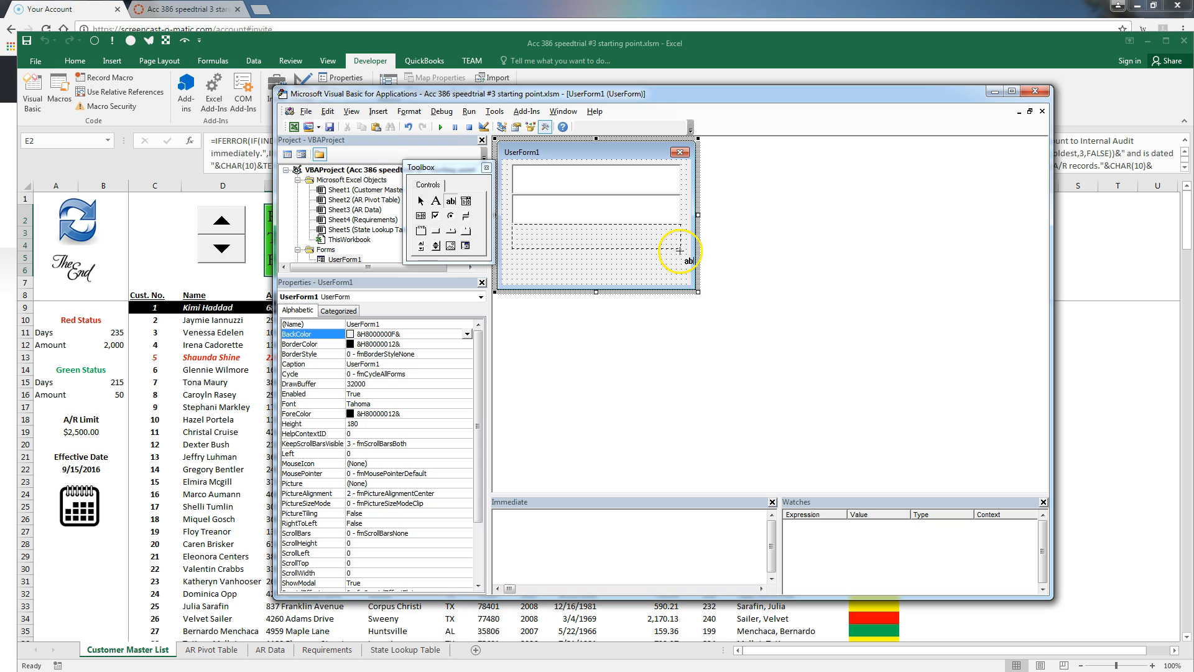
drag(679, 252, 680, 254)
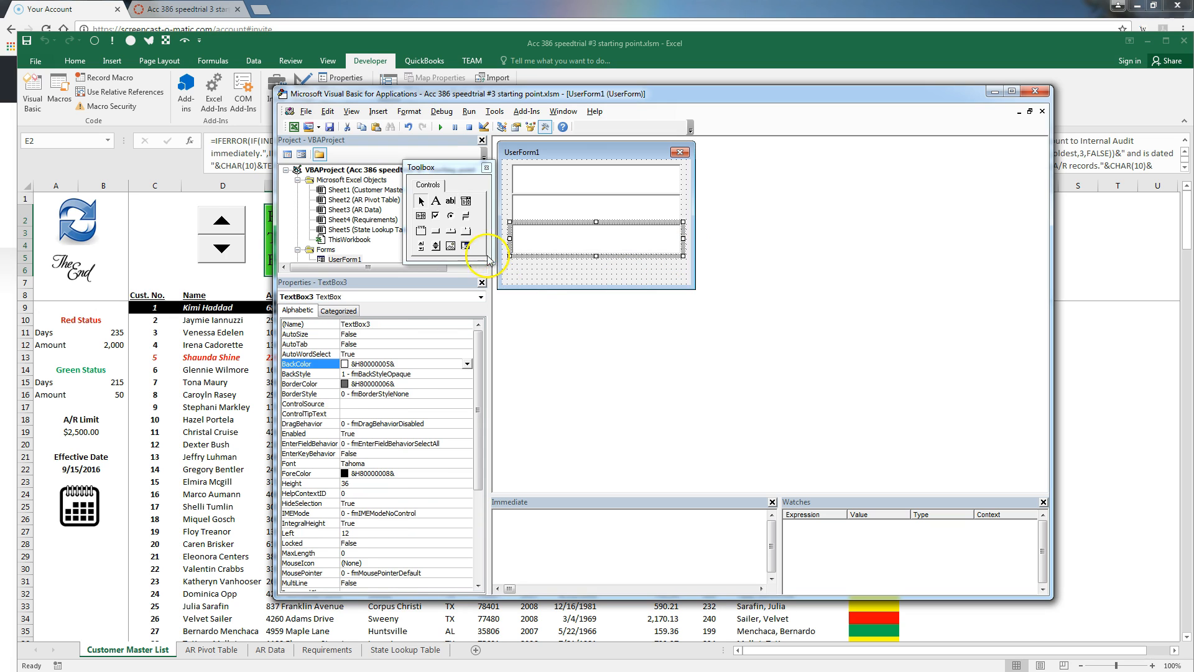
click(566, 275)
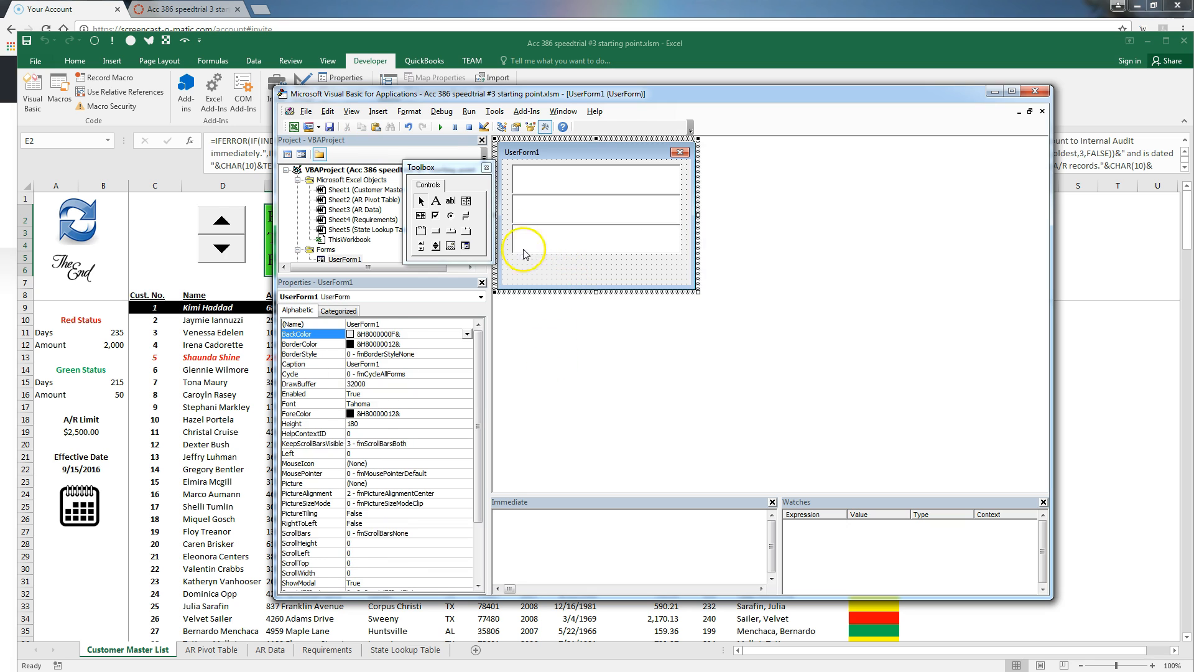
click(451, 201)
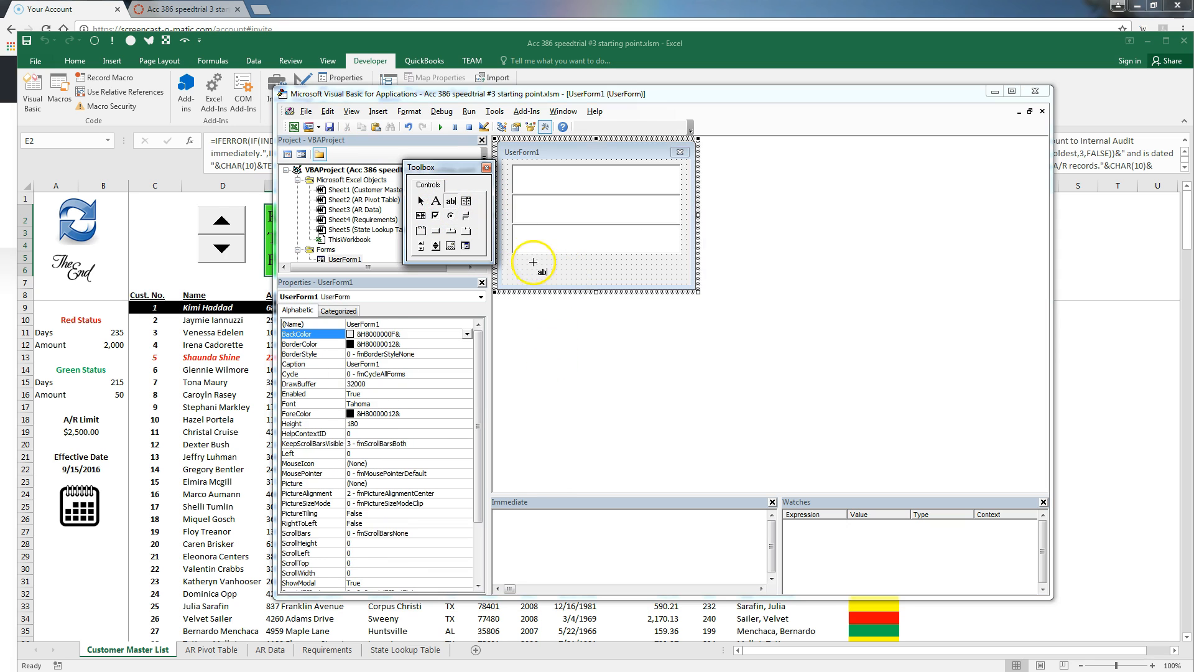
drag(512, 254, 679, 279)
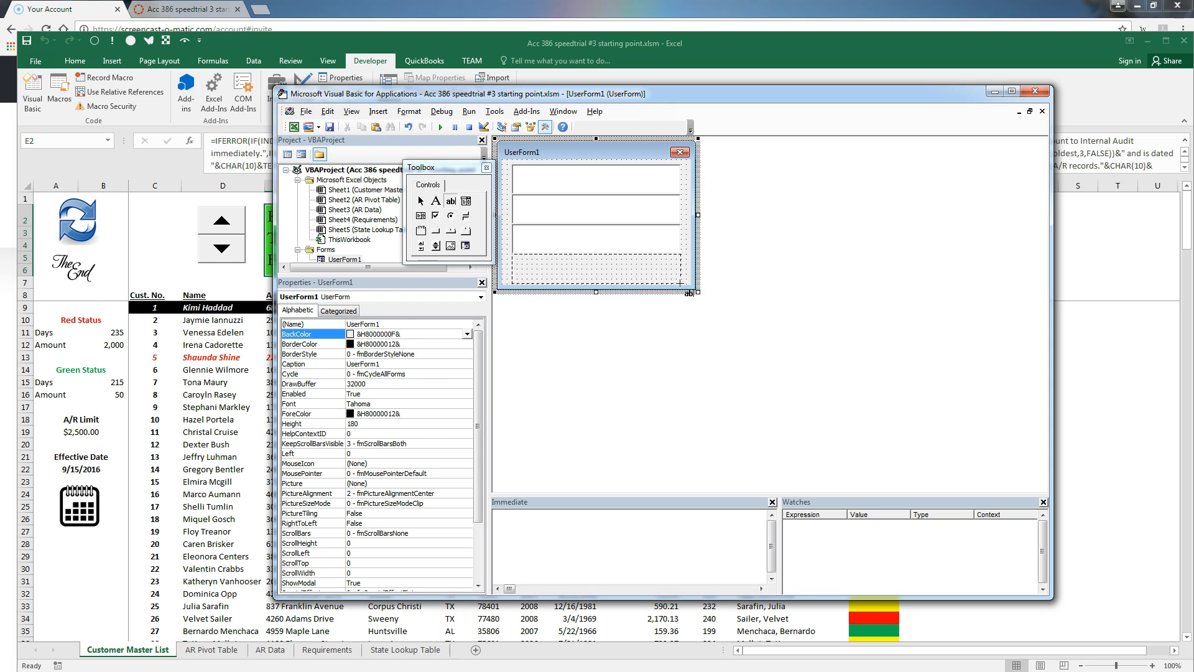
drag(680, 283, 680, 283)
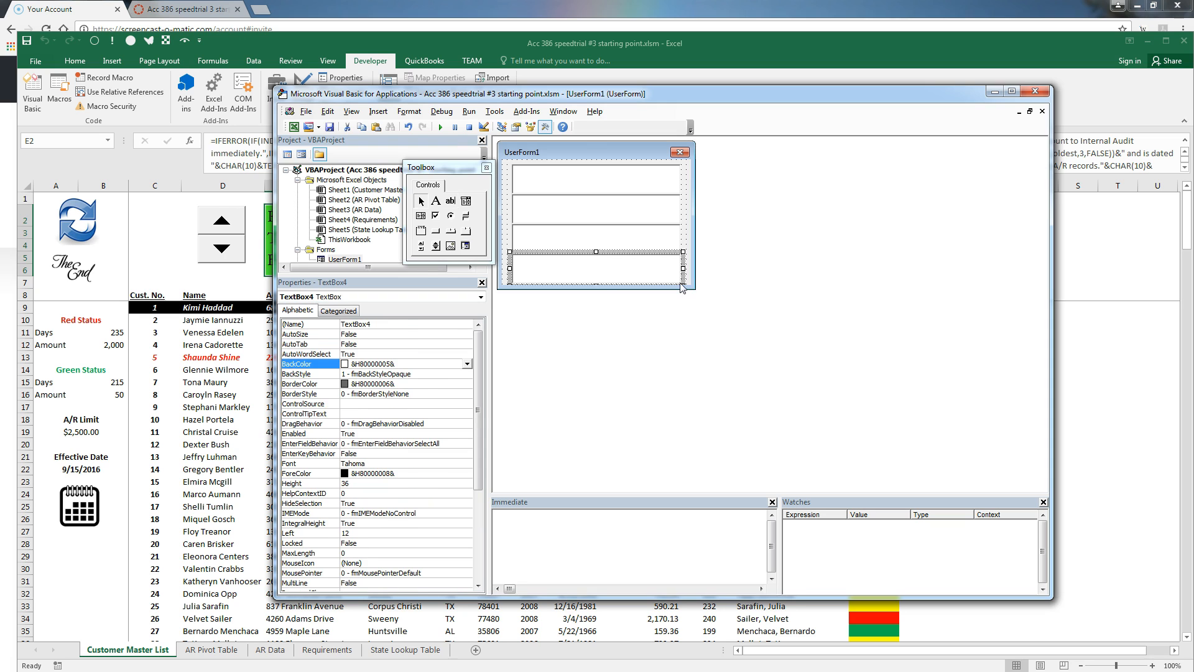
click(685, 224)
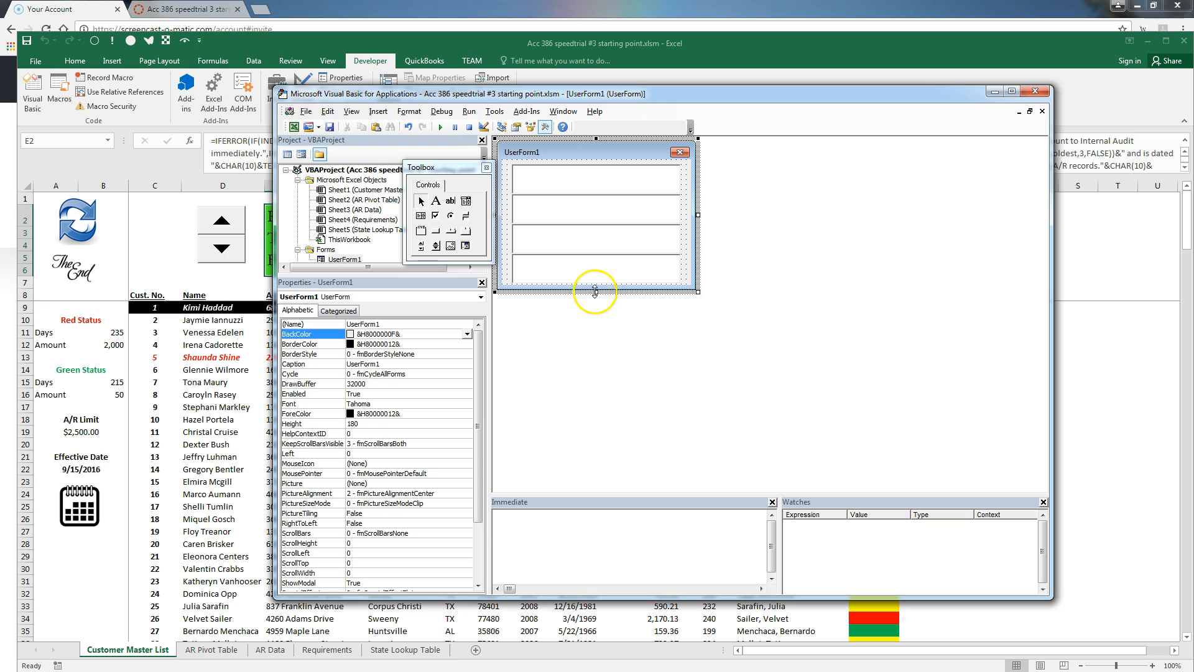
mouse_move(595, 291)
mouse_down()
mouse_move(598, 306)
mouse_move(601, 297)
mouse_up()
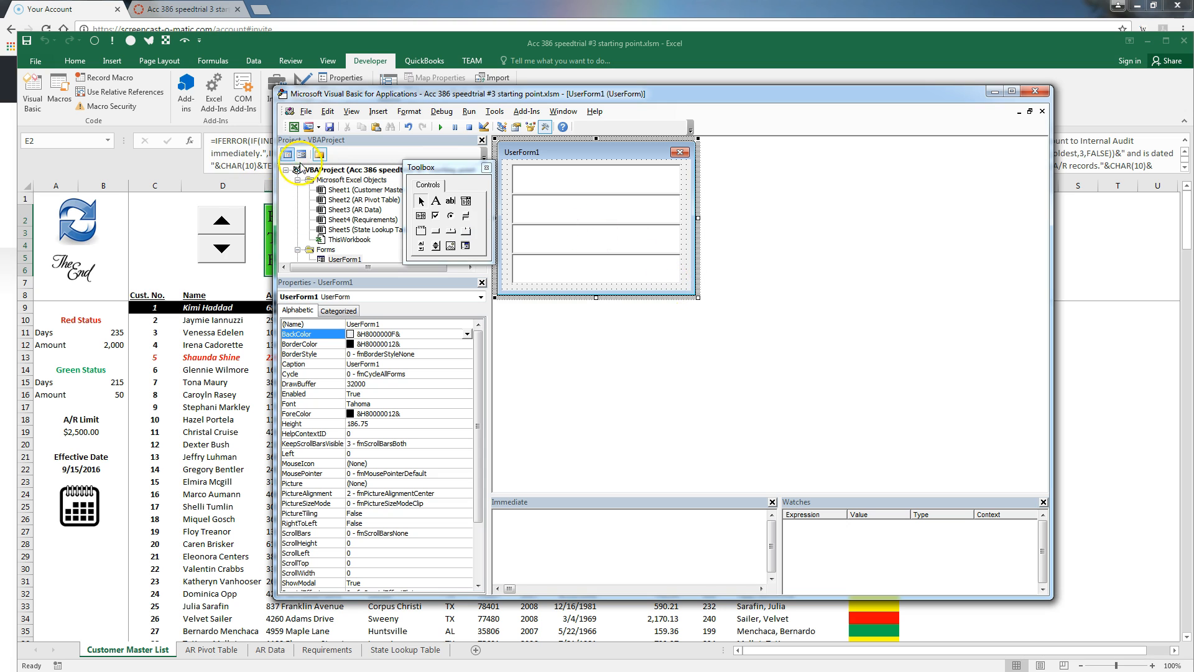
Return to the VBA editor and open Module1's code window
click(295, 127)
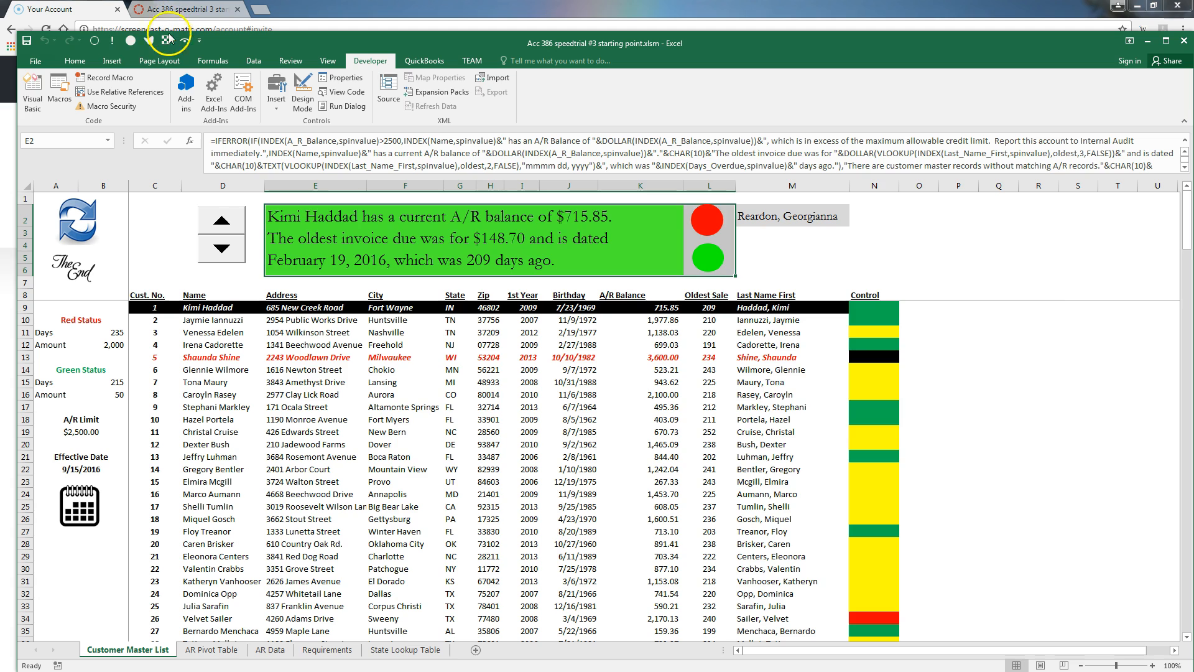
click(32, 91)
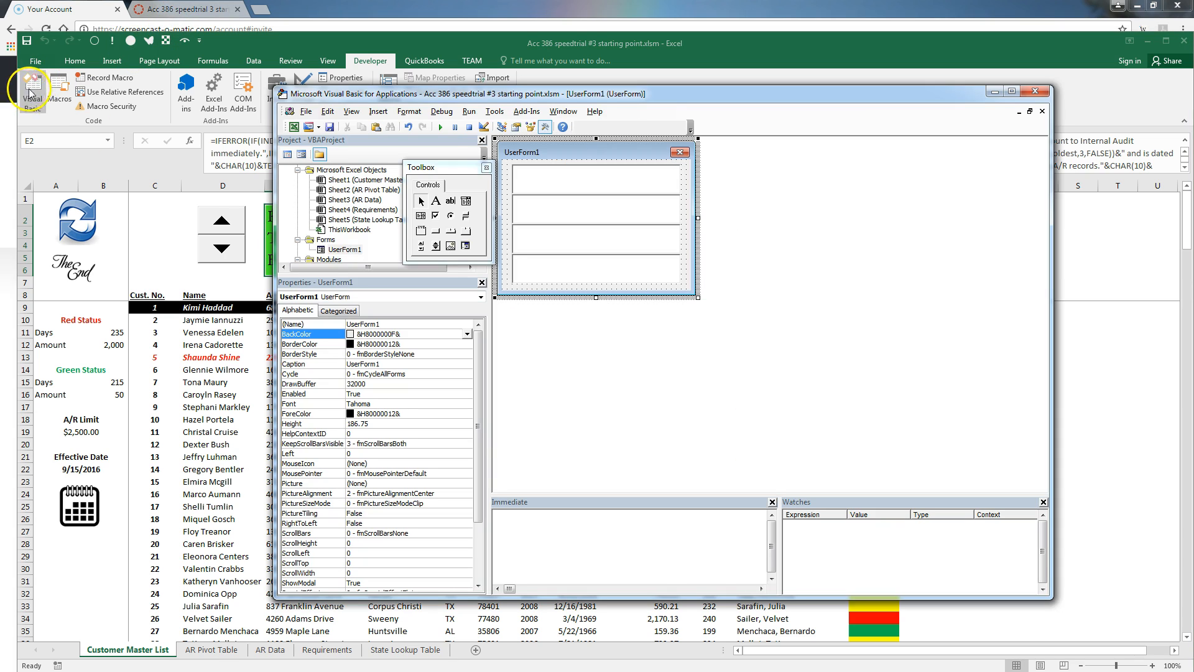
click(351, 249)
scroll(375, 242, down, 1)
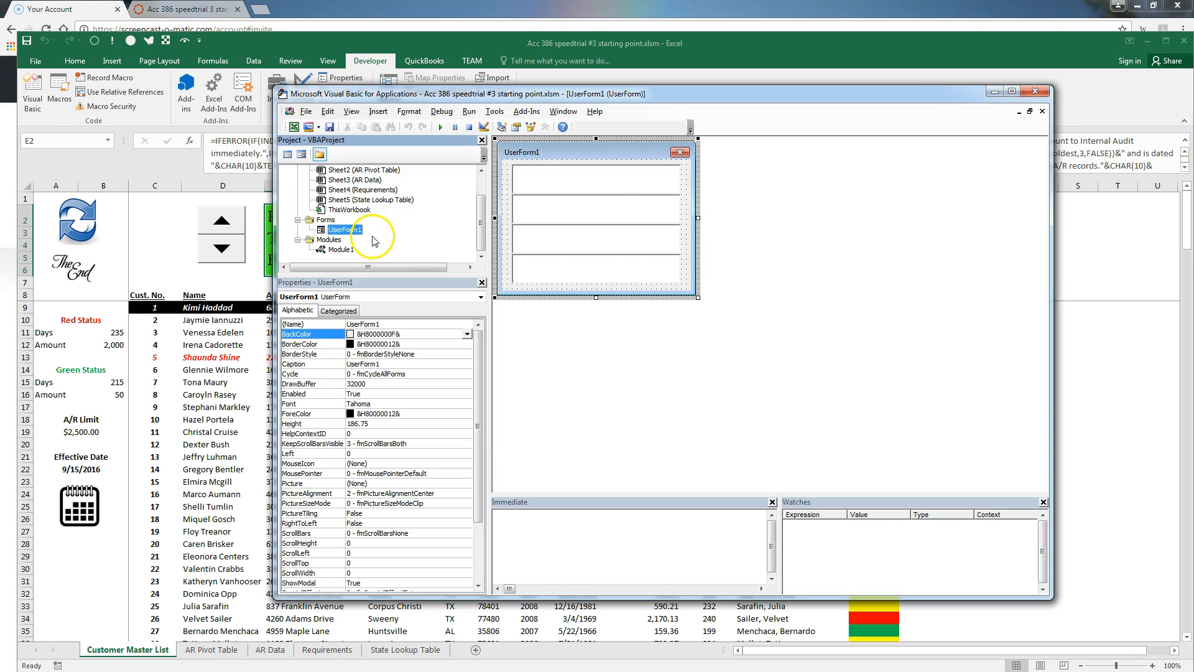
double_click(341, 250)
scroll(746, 373, down, 1)
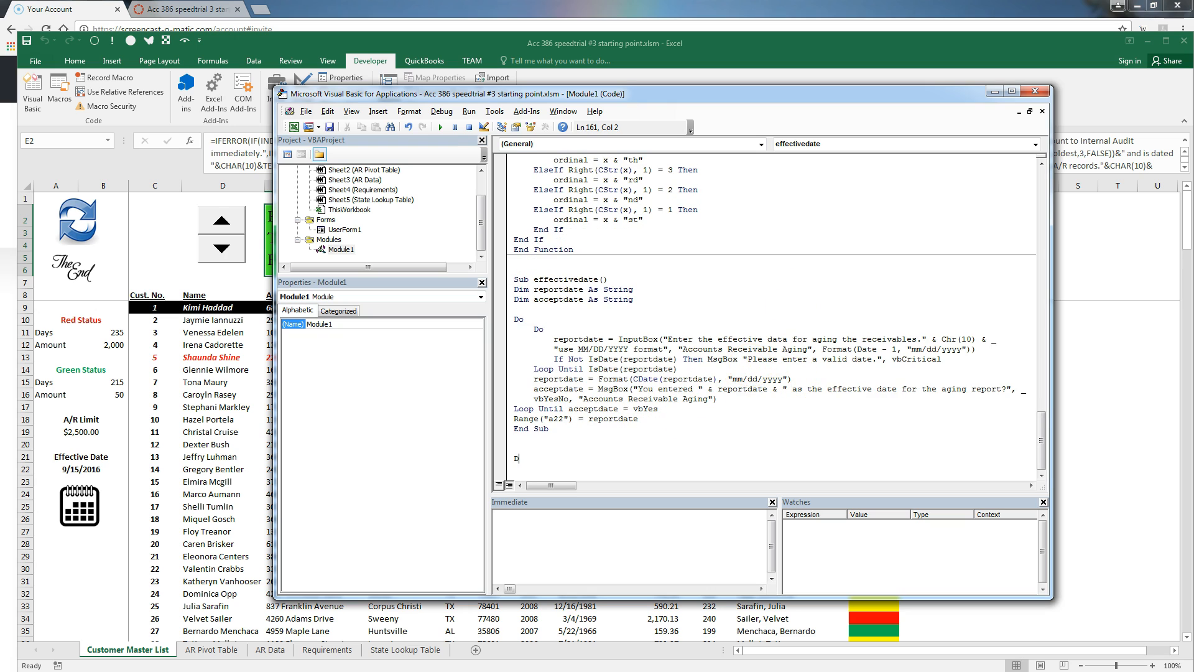
Start Sub showtextbox, setting UserForm1.Top to Application.Top + 25 and Left to Application.Left + 1000
key(BackSpace)
key(BackSpace)
text(sub showtextbox)
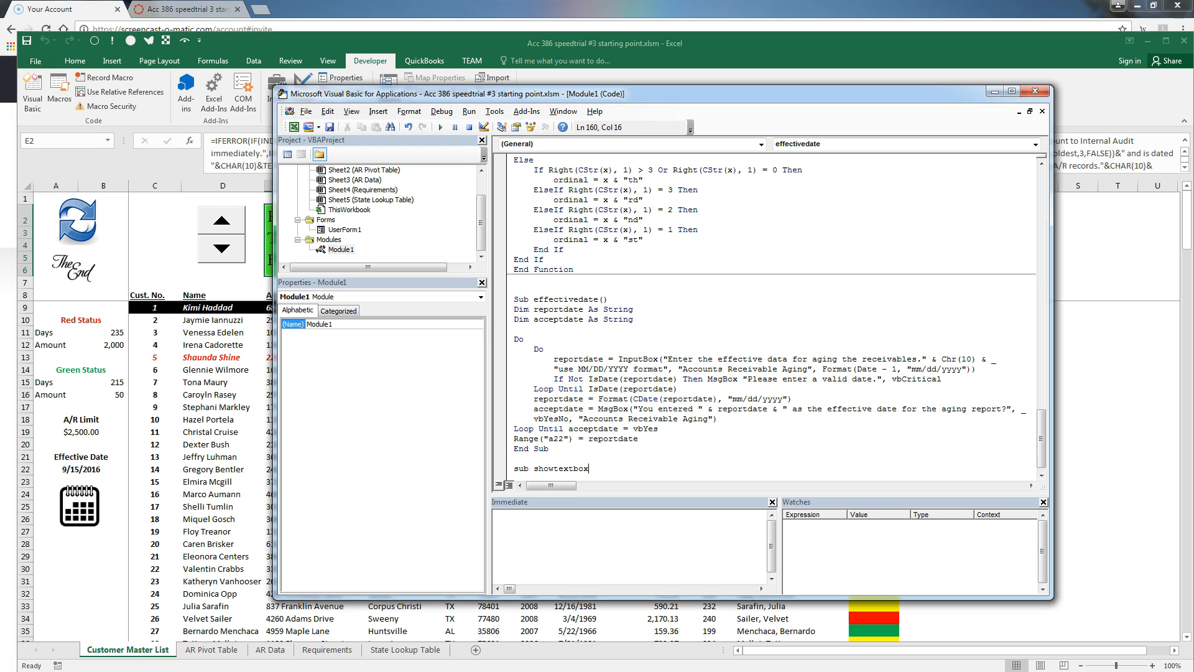
key(Return)
key(Return)
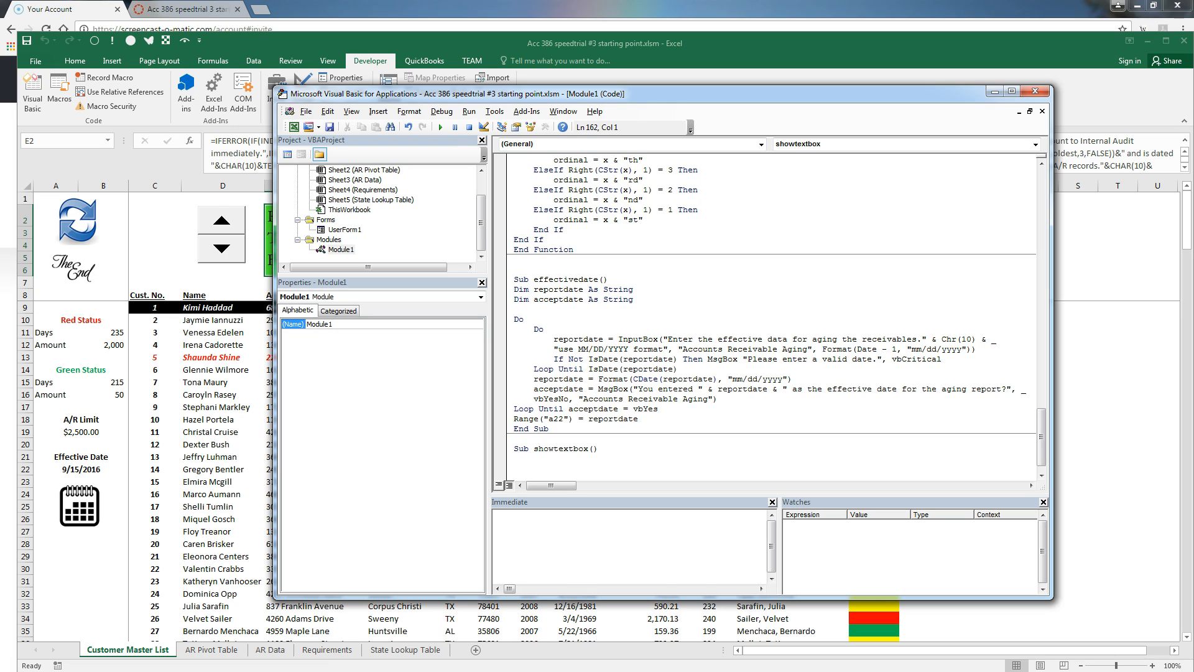
text(userform1.)
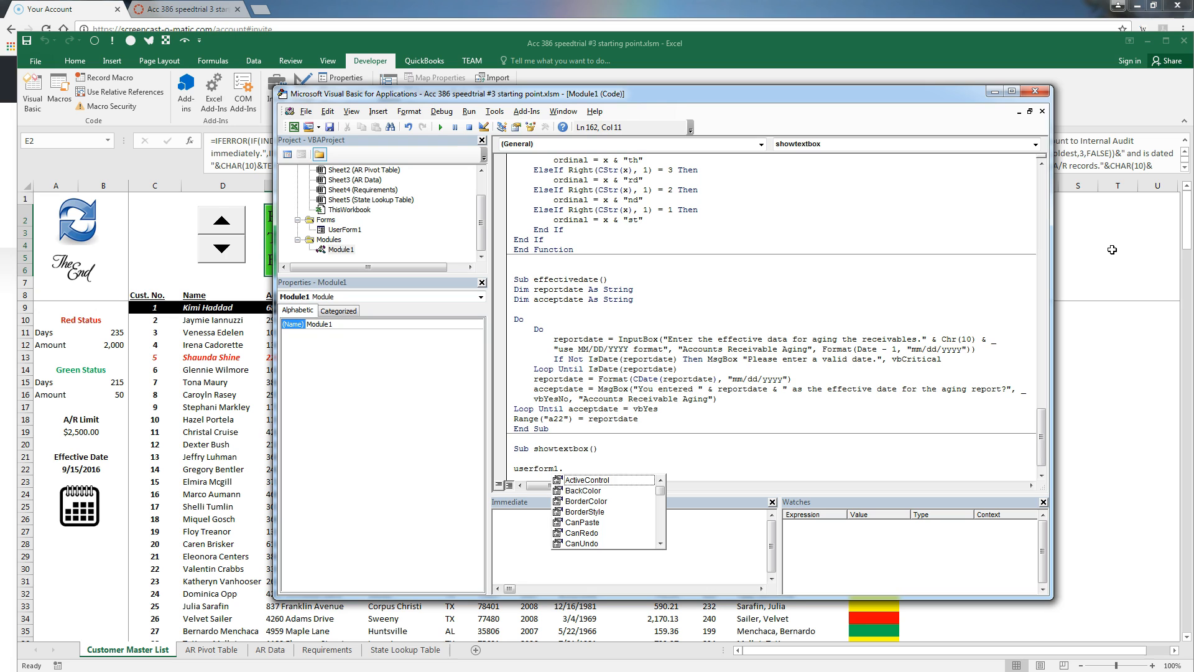
text(top)
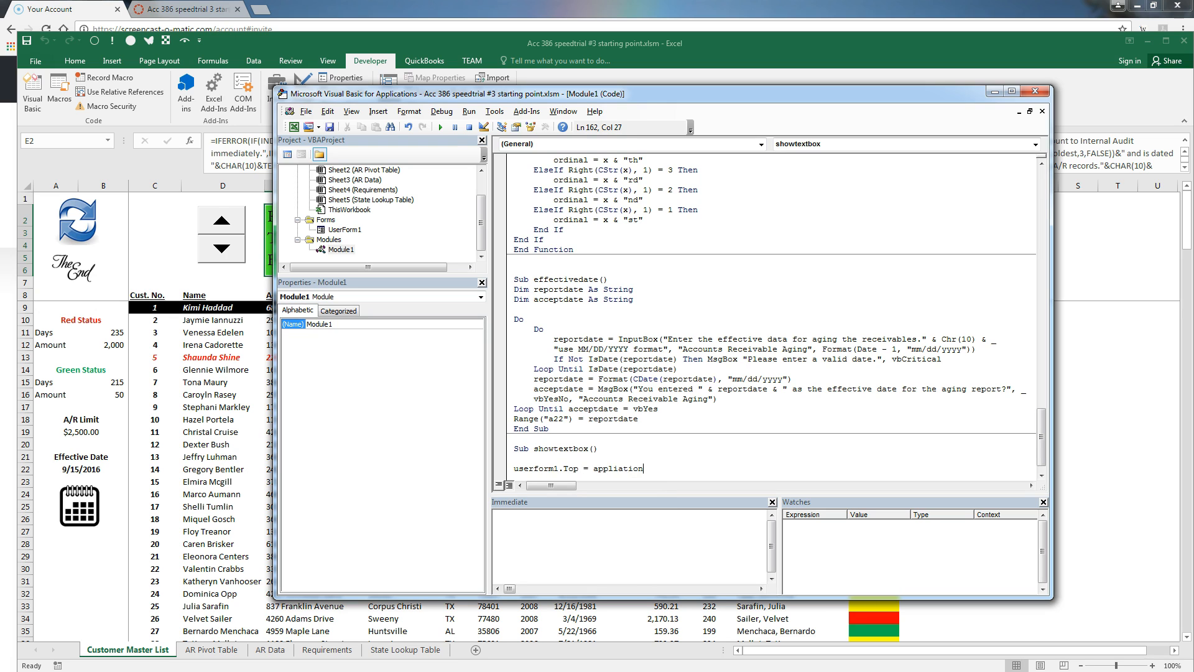
text( = application.Top + 25)
key(Return)
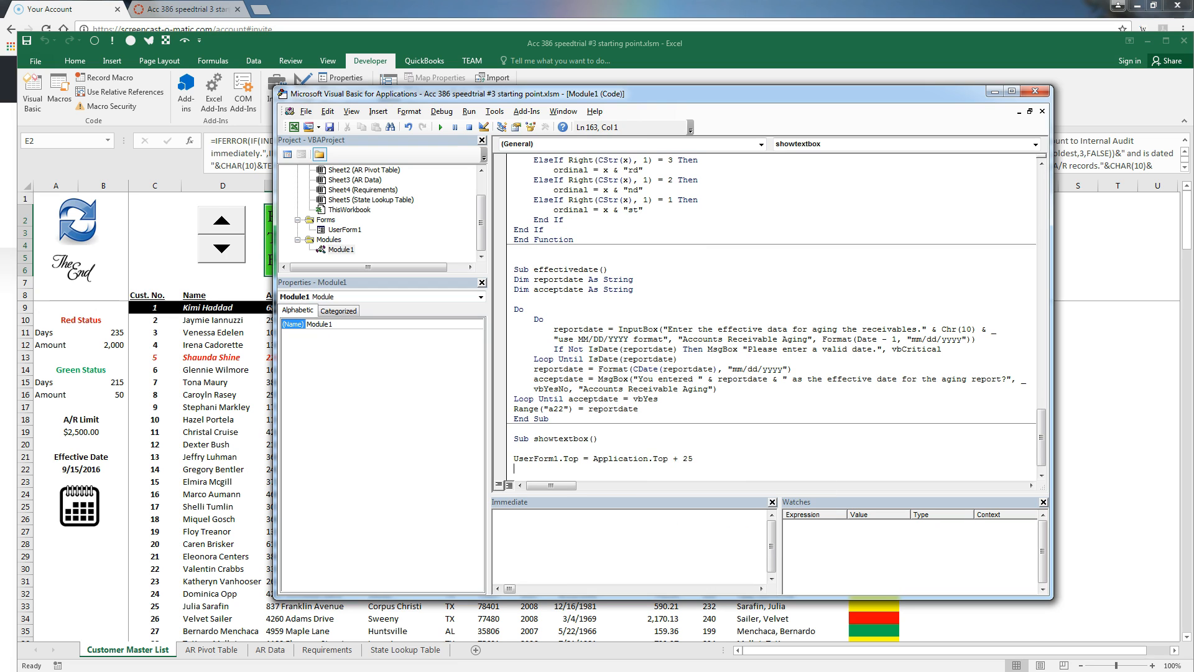
text(userform1.)
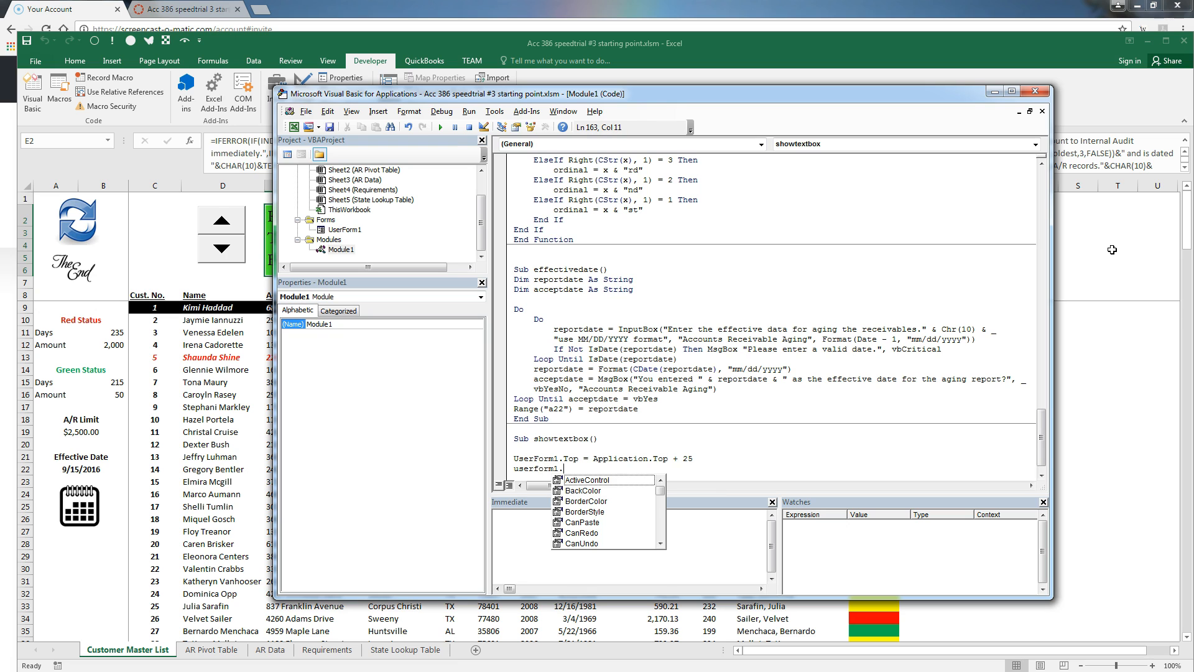
text(left)
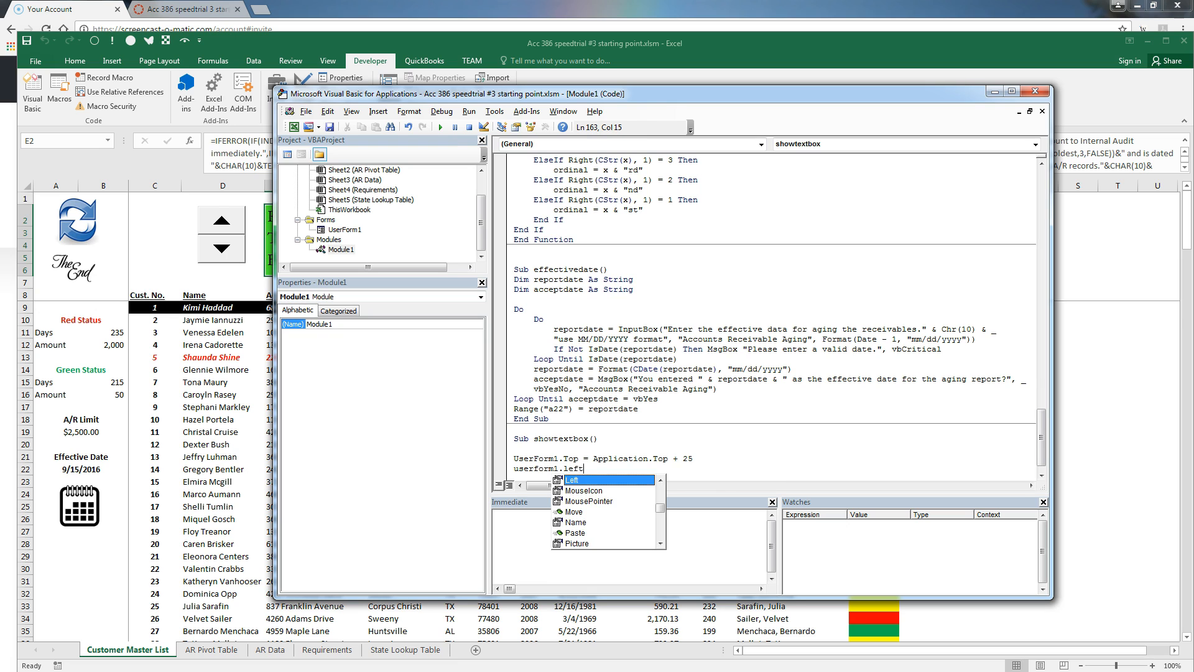
text(=application.)
key(BackSpace)
text(lication.Left)
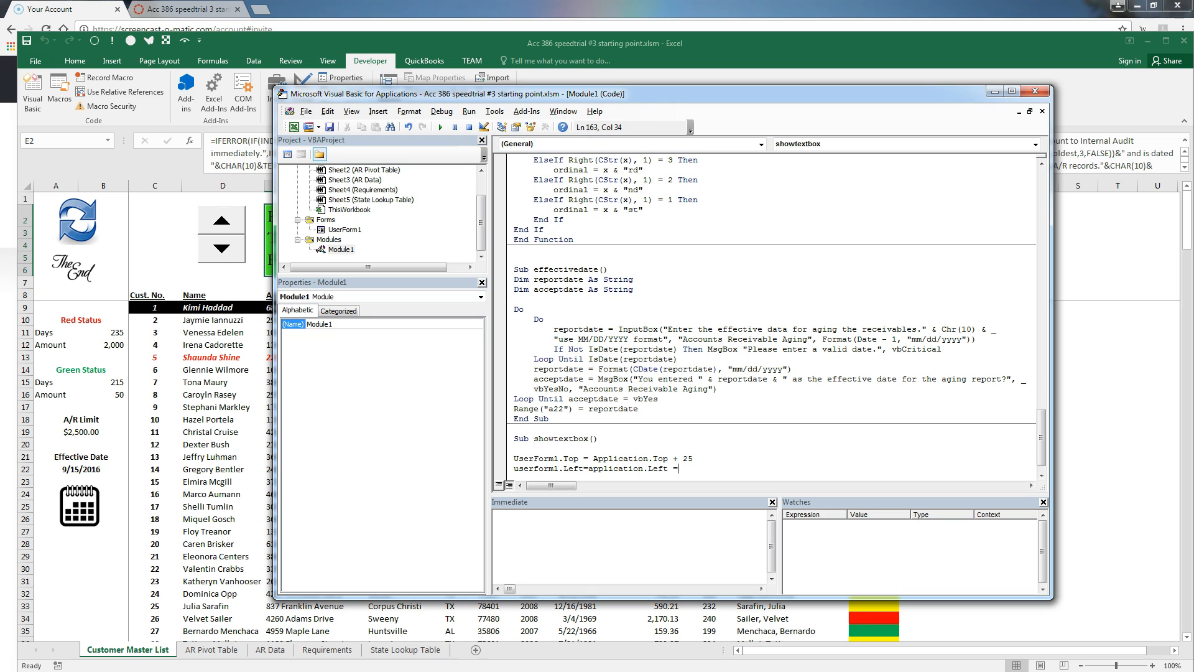
text( + 1000)
key(Return)
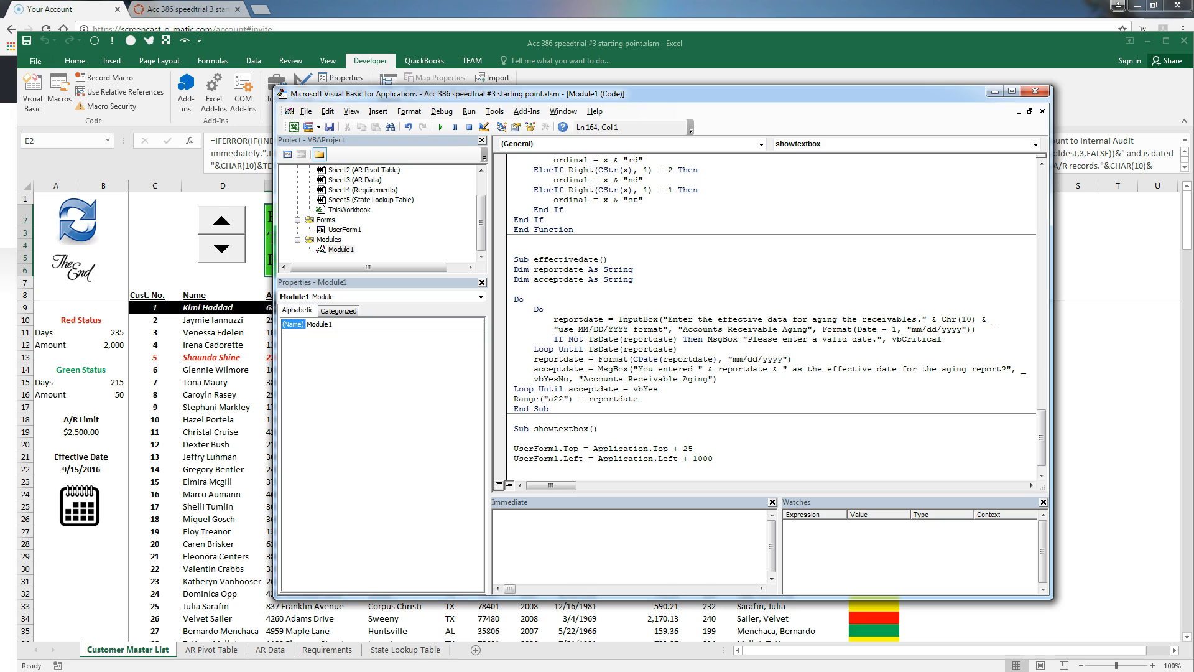
key(Return)
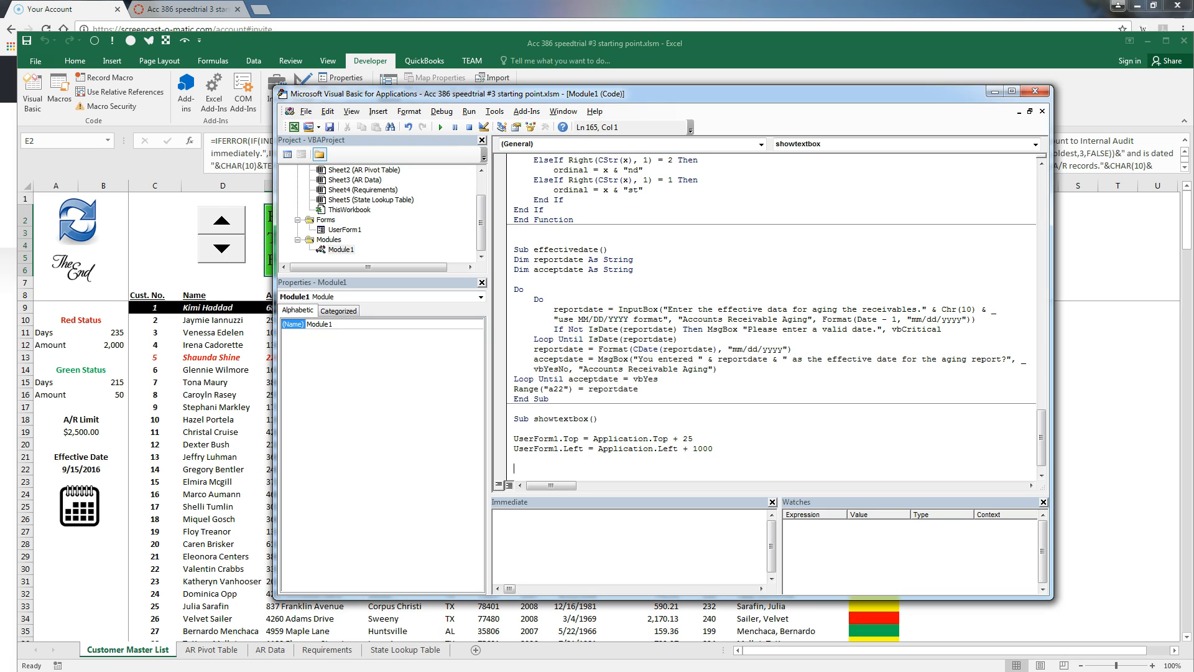
Make TextBox1 blue and bold, reading "EFFECTIVE DATE FOR AGING: " plus Range("Effective").Value
text(userform1.text)
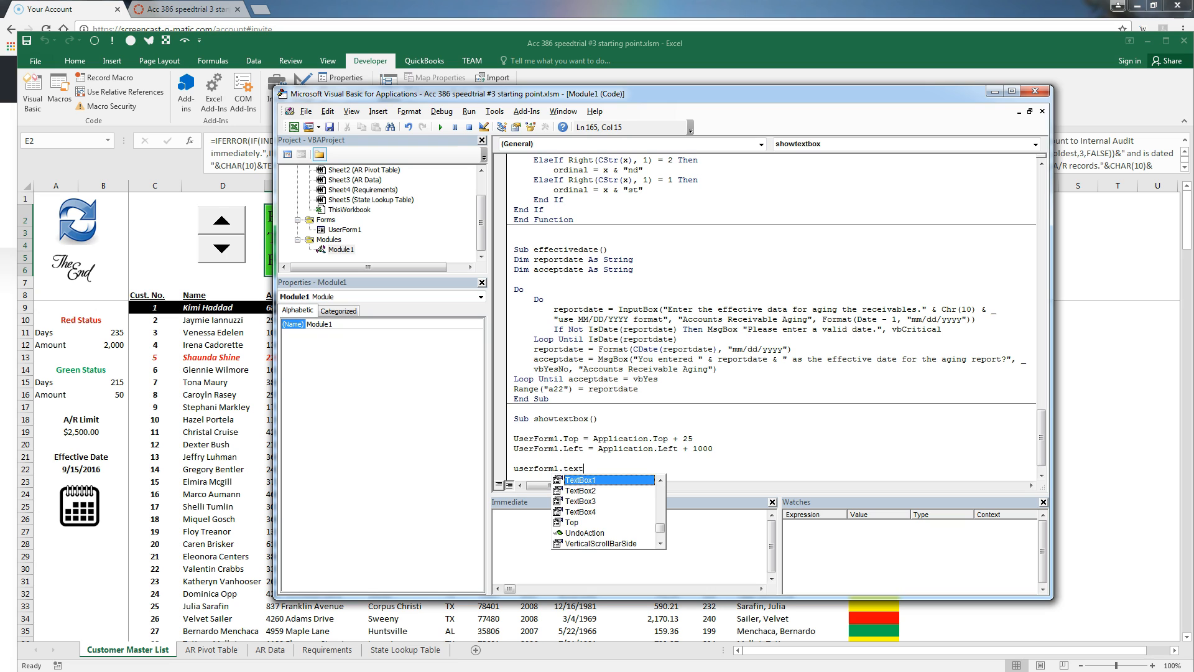
key(Tab)
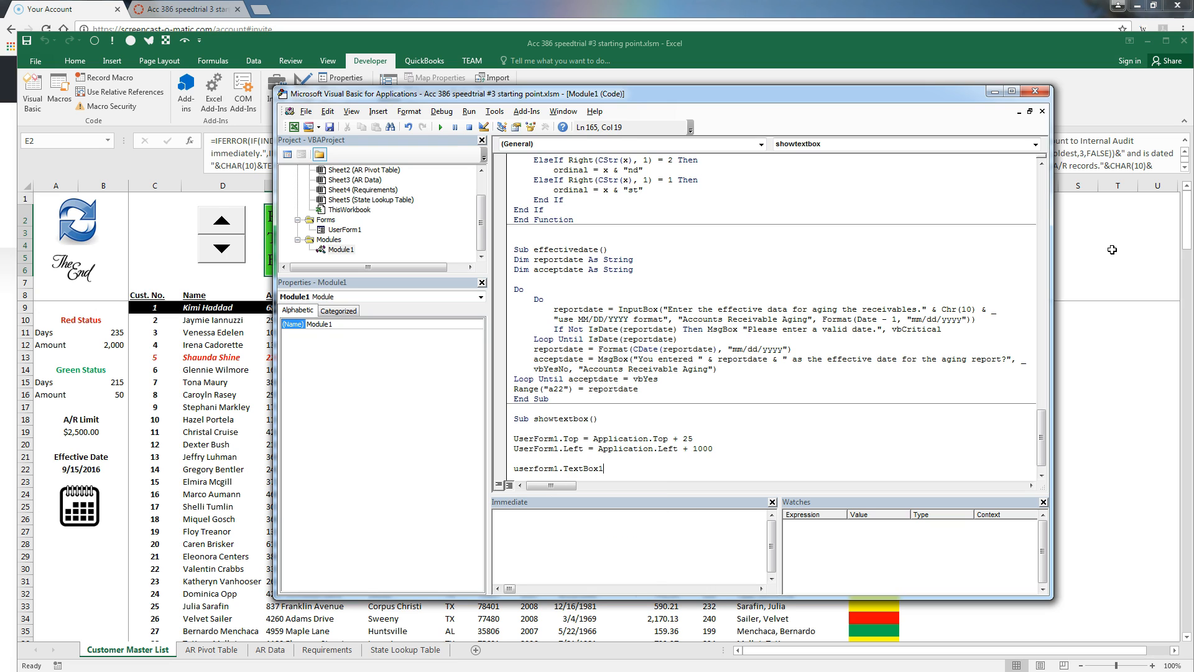
text(.foreclo)
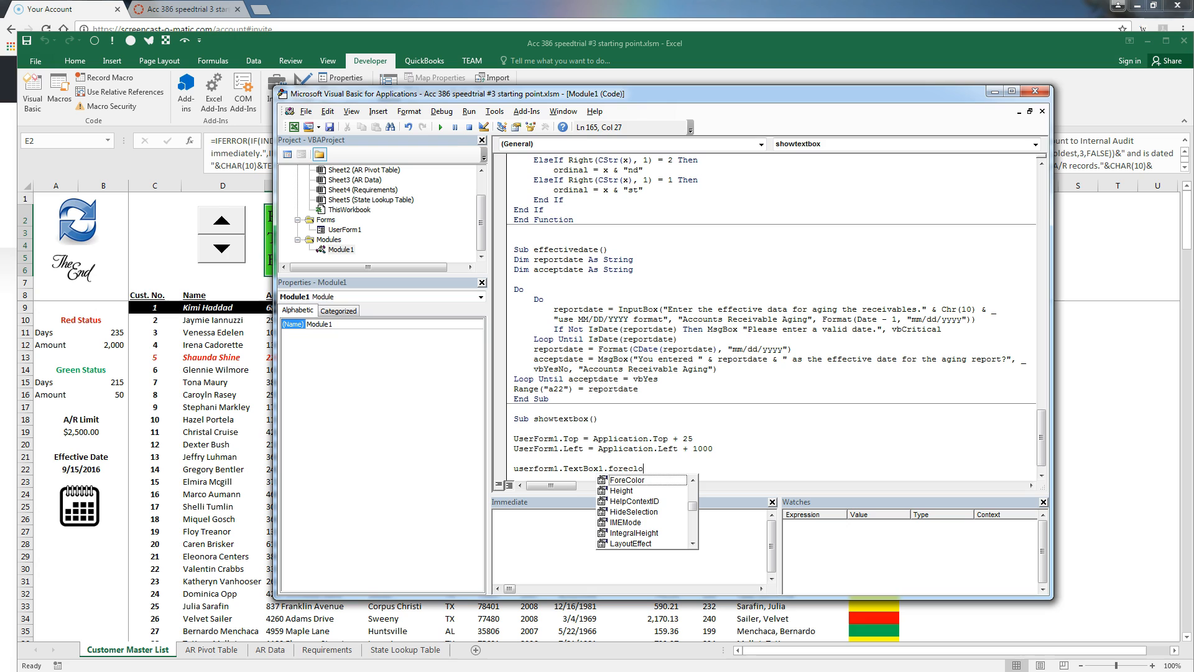
key(BackSpace)
key(BackSpace)
text(olor)
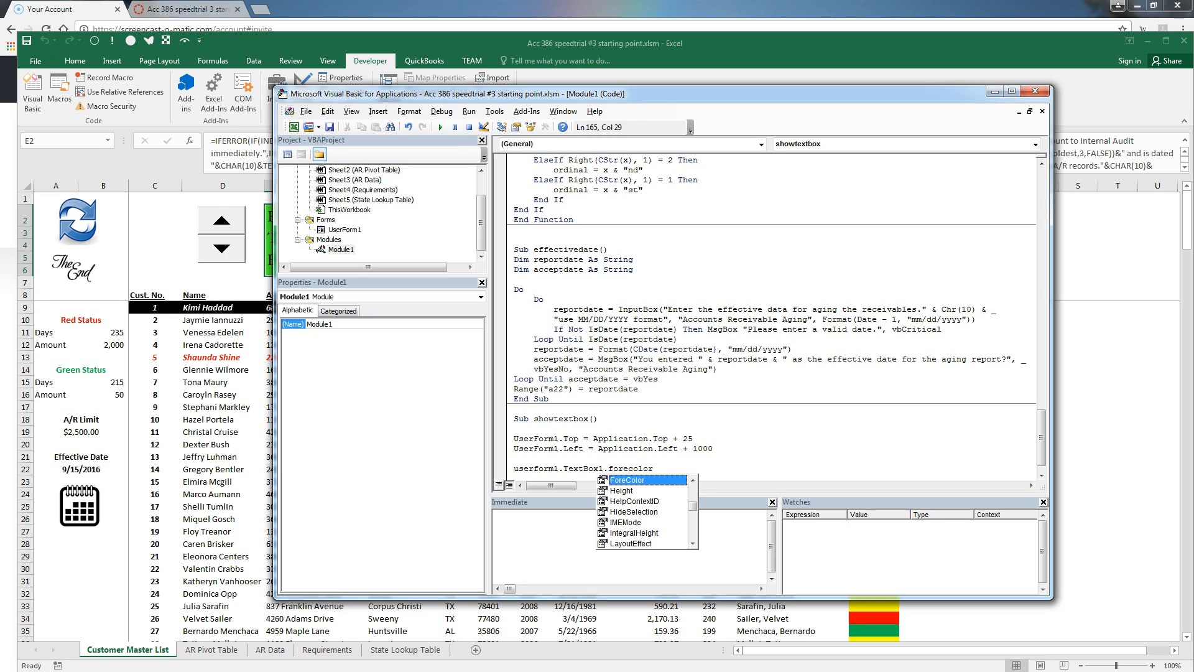
text( = vb)
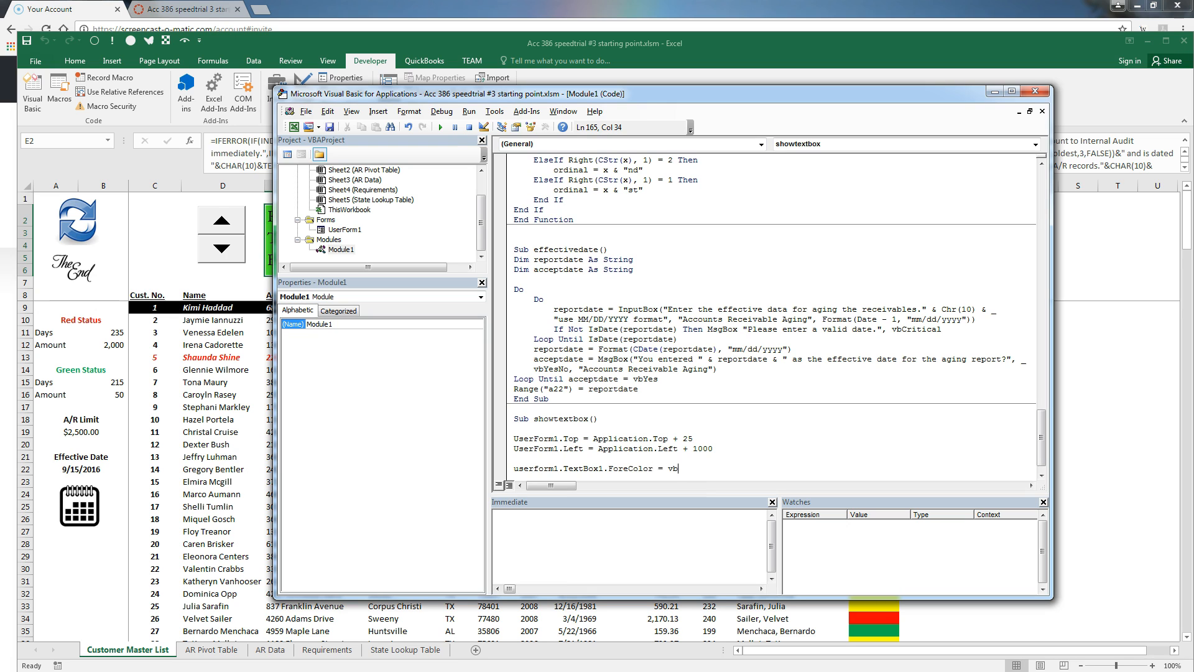
text(Blue)
key(Return)
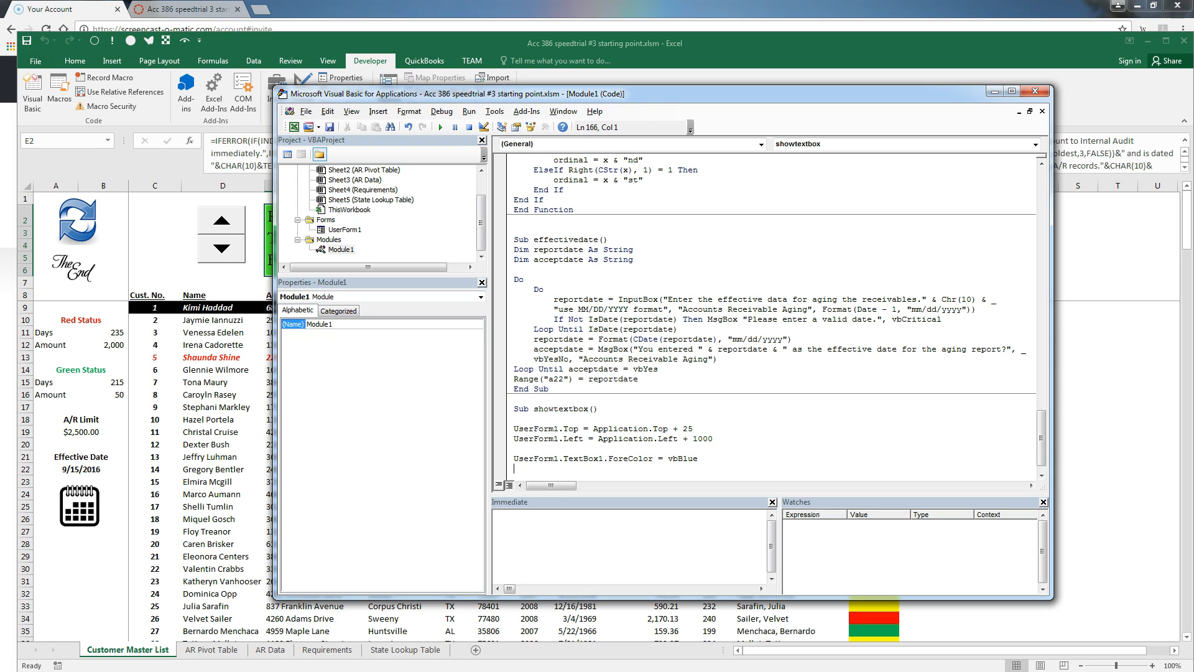
text(userform1.textbox)
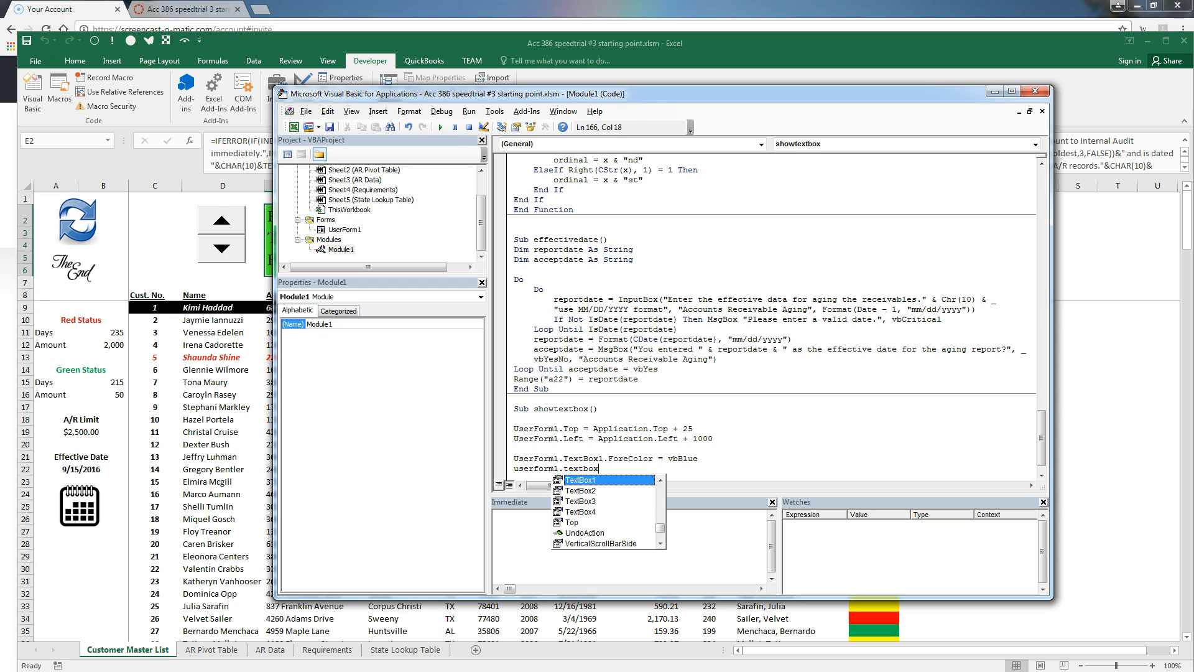
text(1.font)
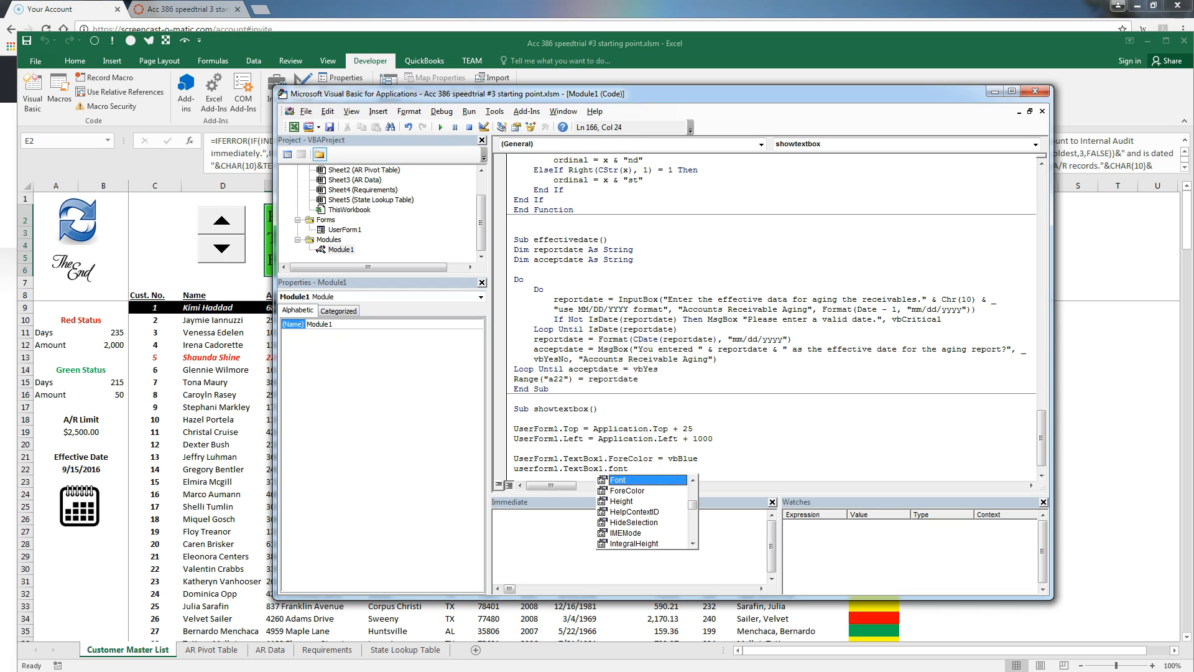
text(.Bold =)
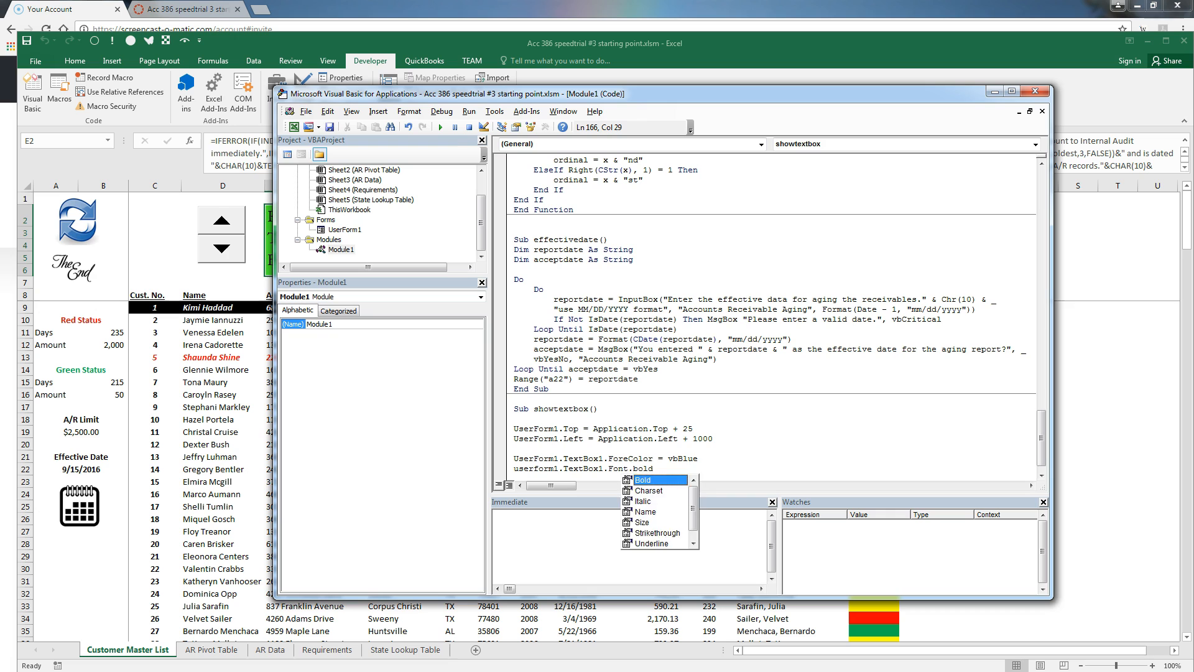
text( True)
key(Return)
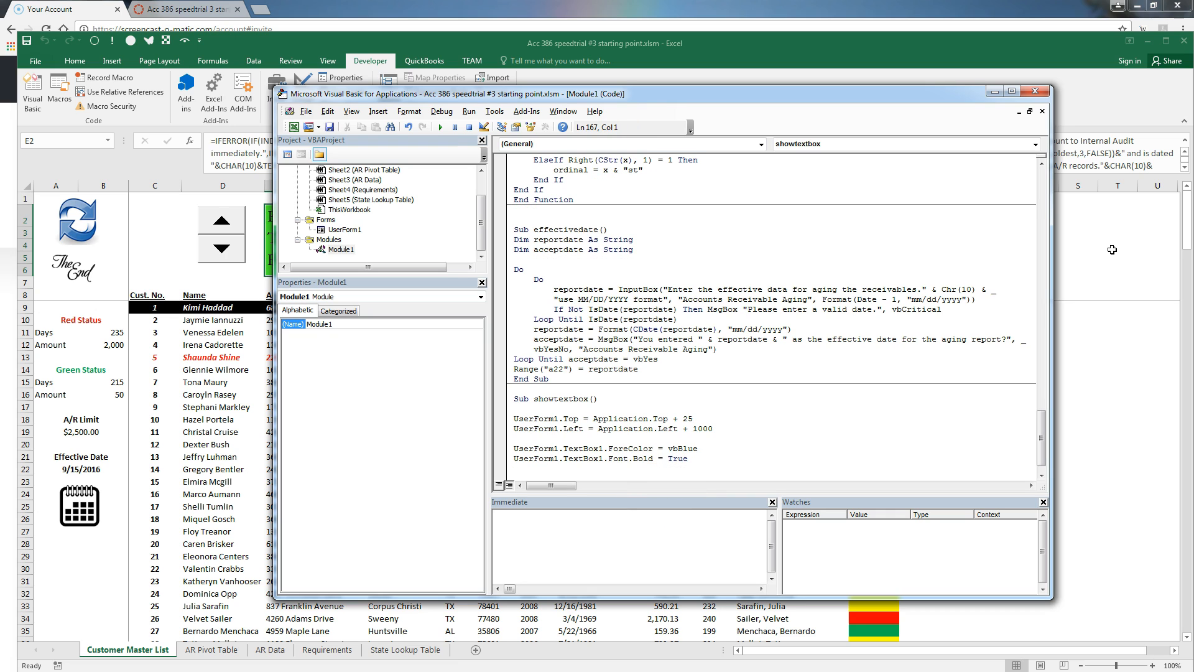
text(userform1.textbo)
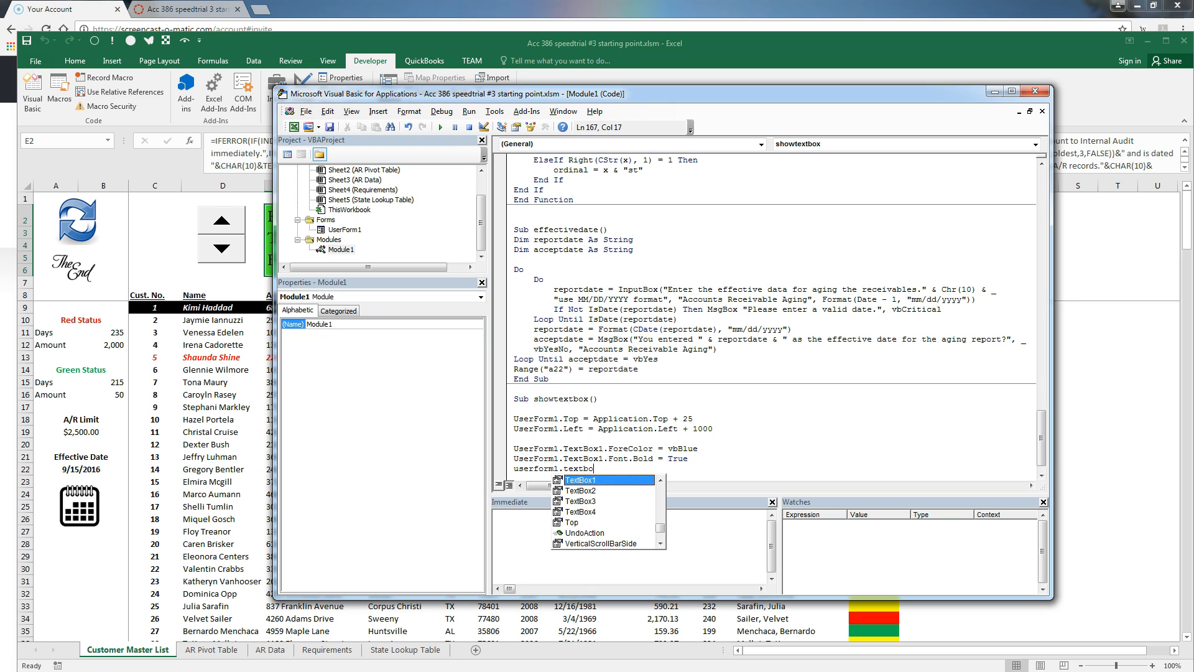
text(x1.)
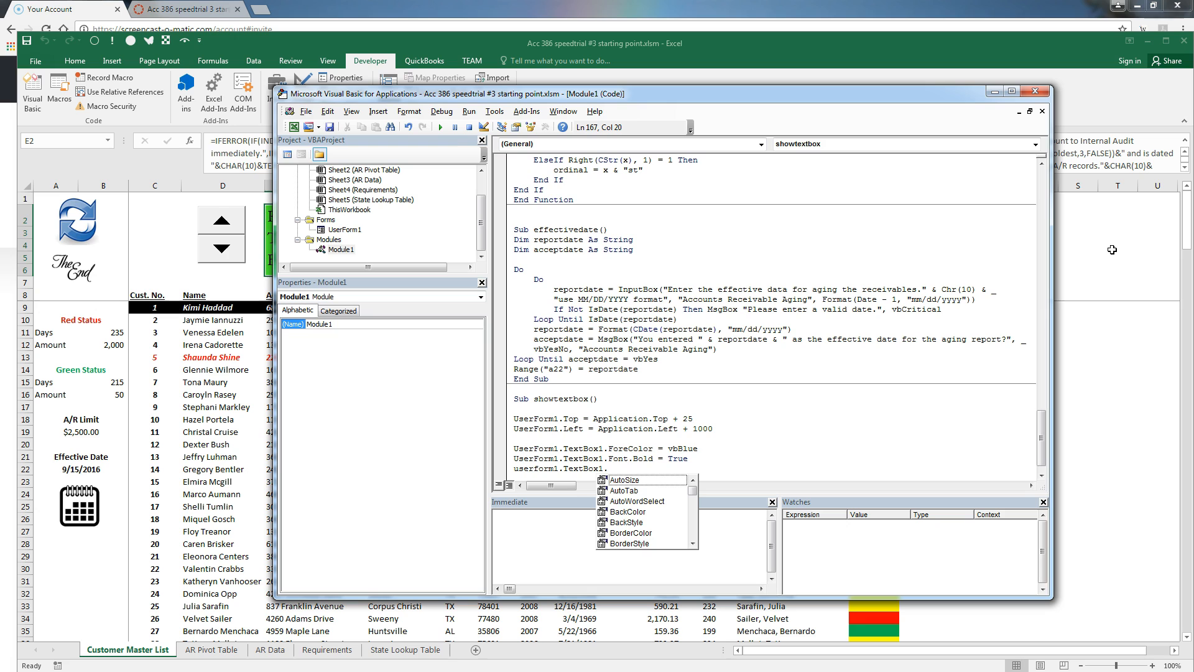
text(text)
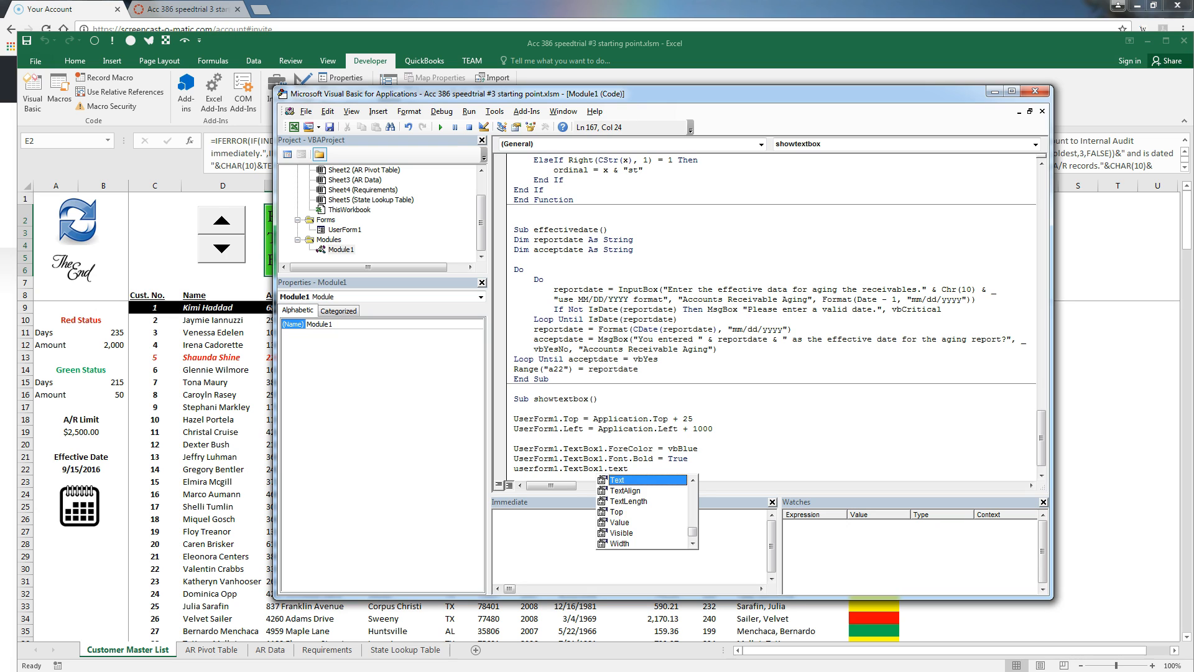
text(="EFFECTIVE DATE FOR AG)
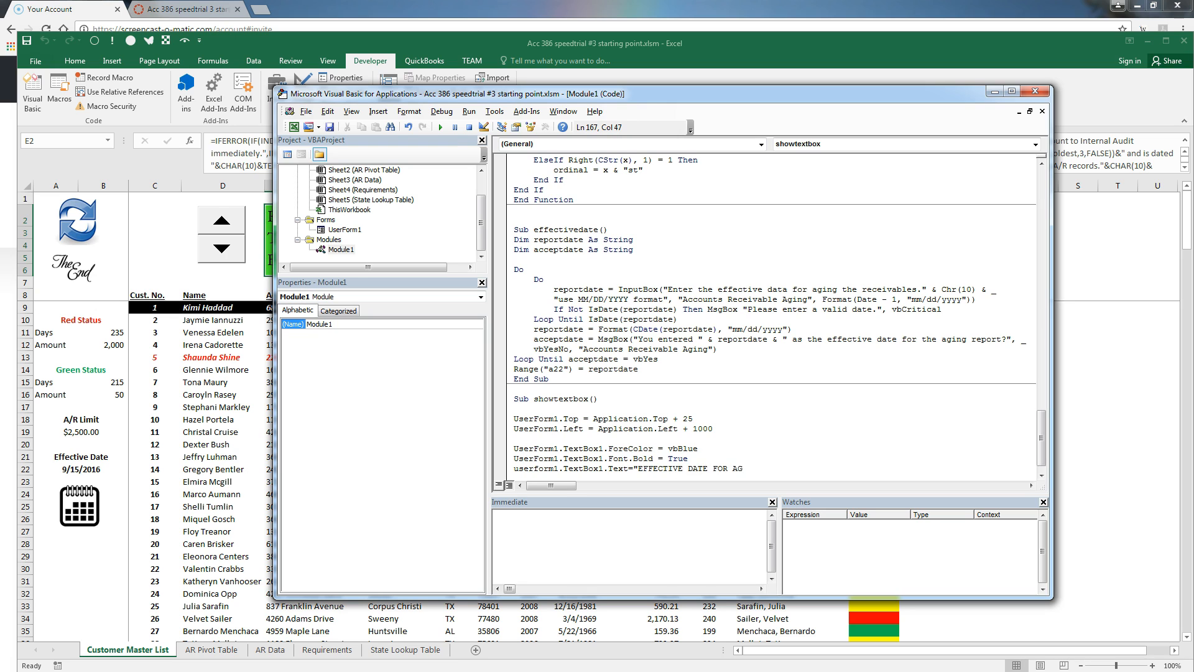
text(ING: " & range(")
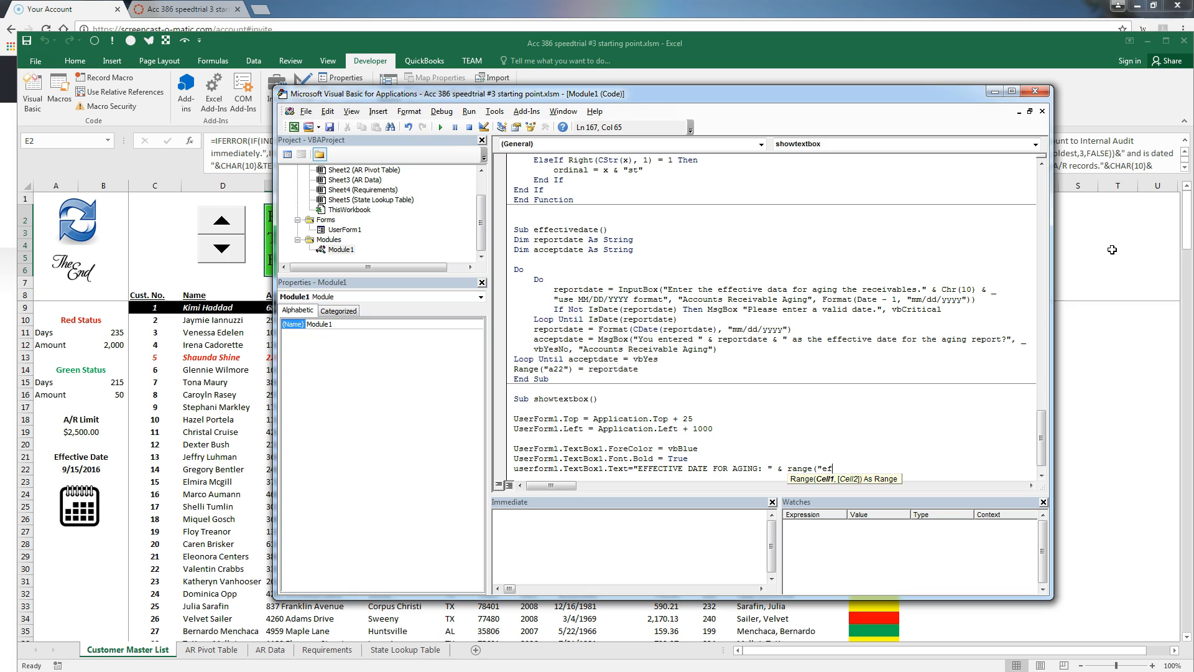
text(Effective").value)
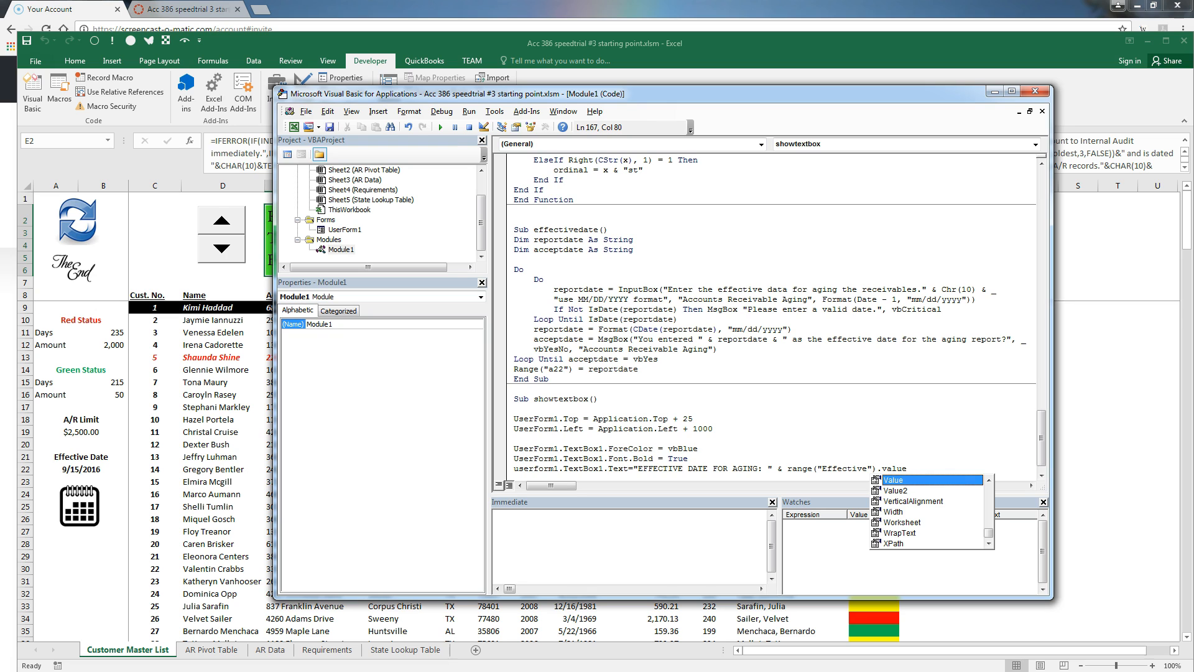
key(Return)
key(Return)
text(userform1.)
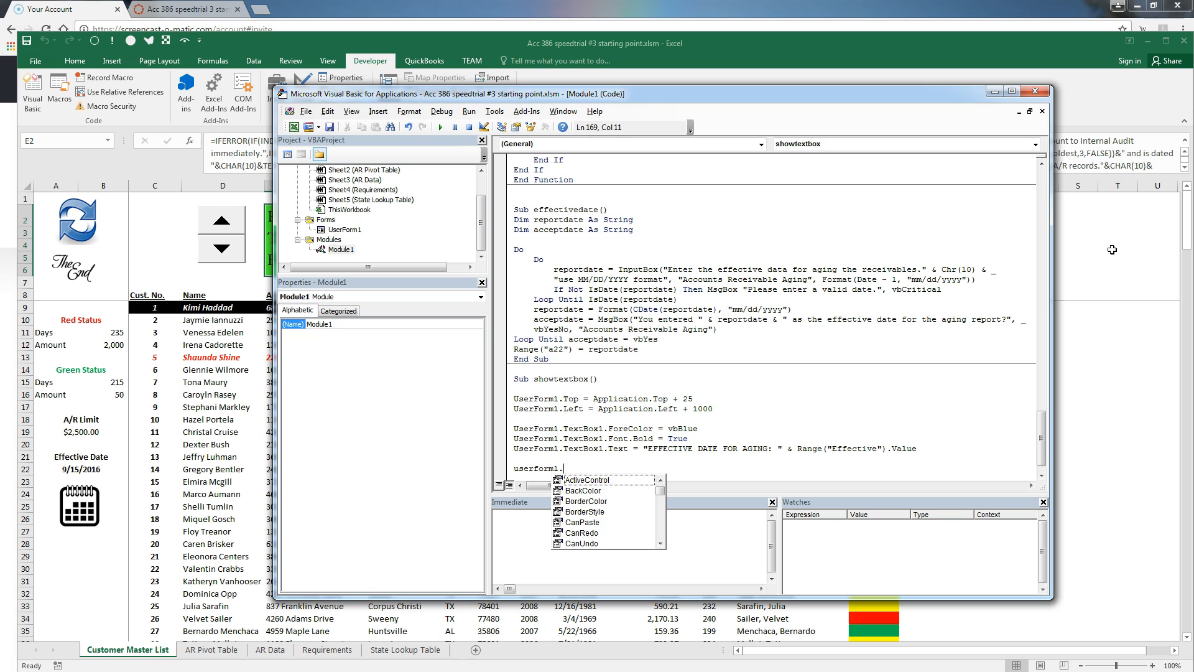
text(text2)
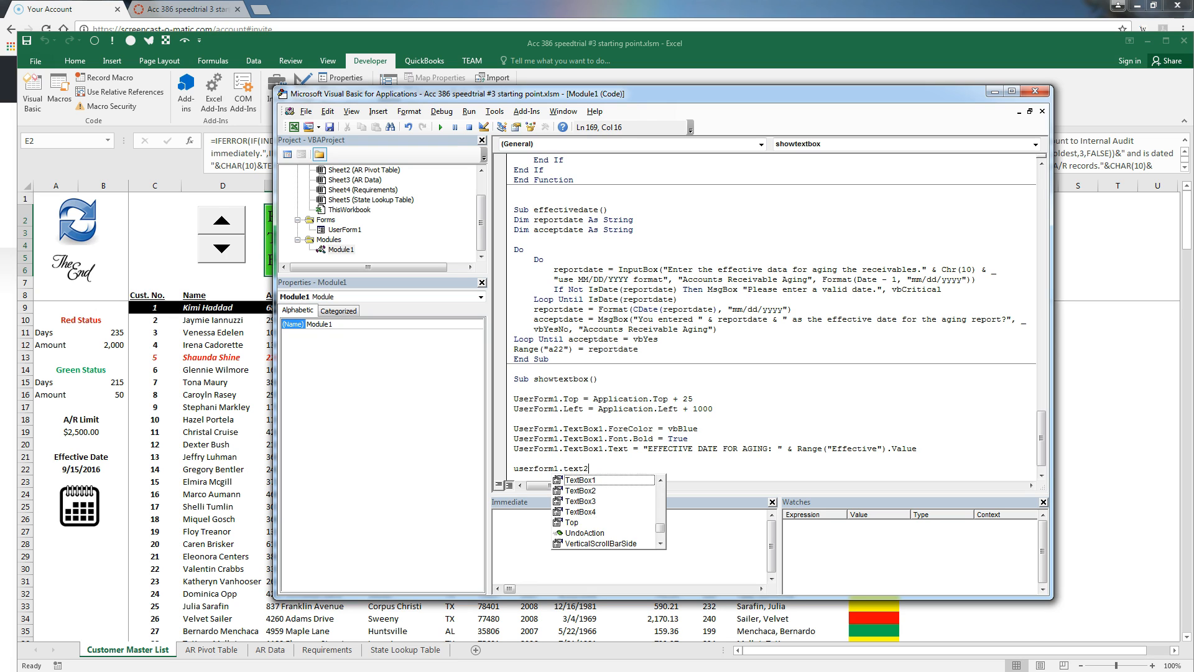
text(.foreclor)
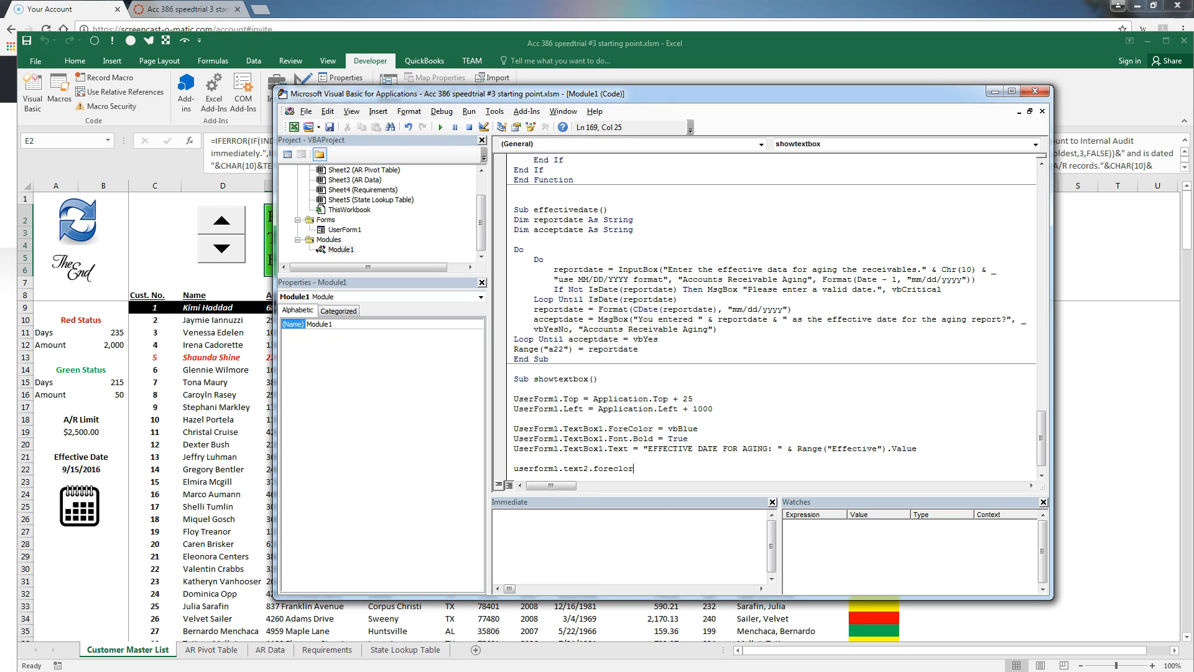
Set TextBox2's ForeColor to vbRed and its font to bold
key(BackSpace)
key(BackSpace)
text(olor = vbRed)
key(Return)
text(userform1.t)
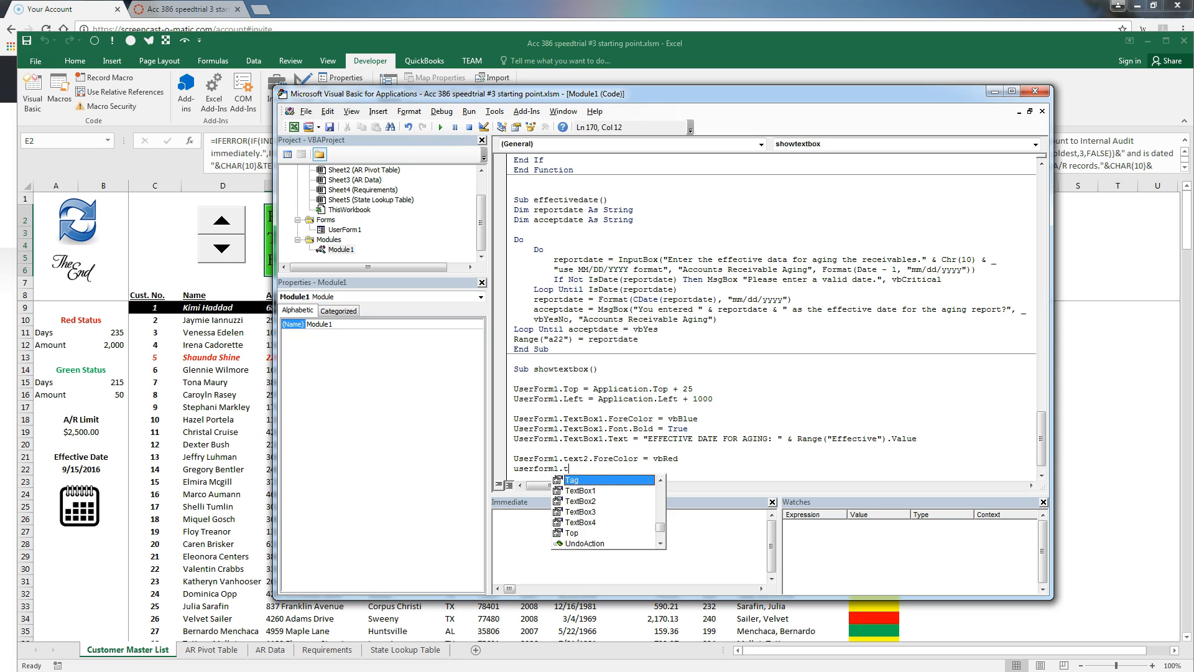
text(extb)
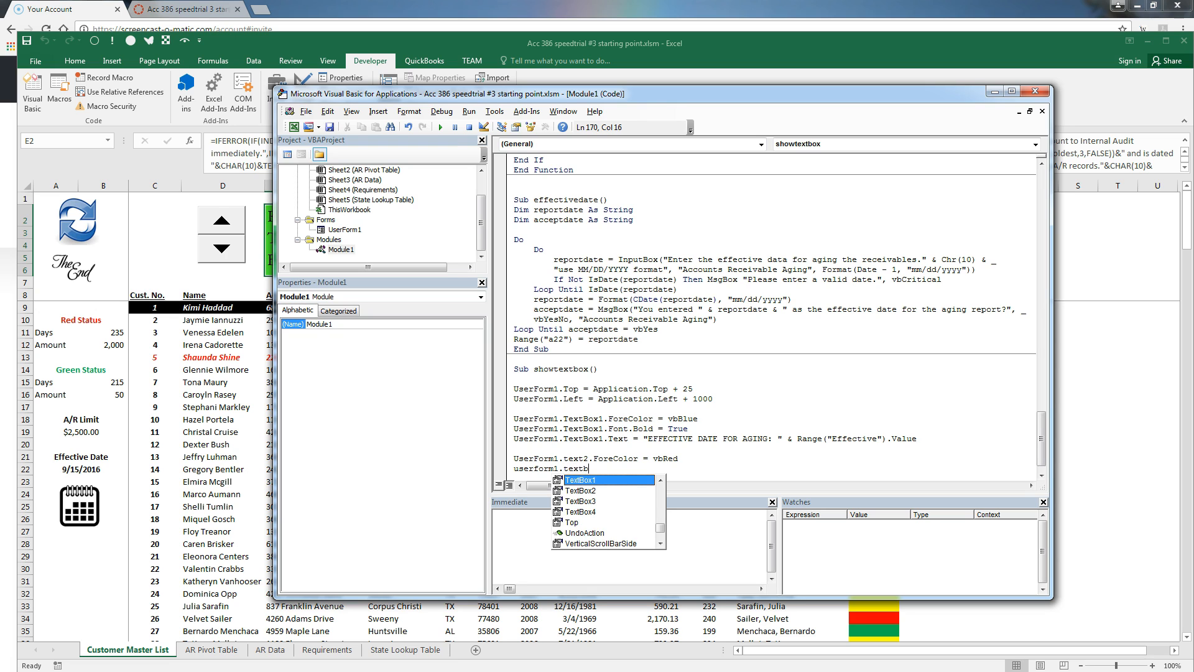
text(ox2.)
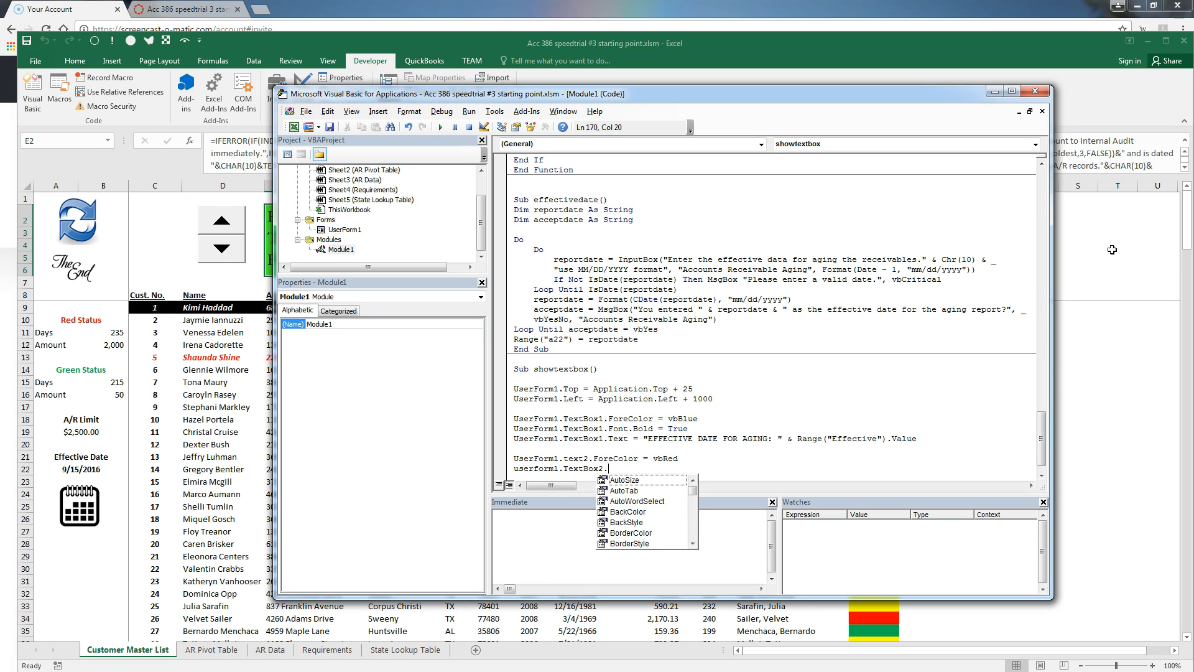
text(Font.)
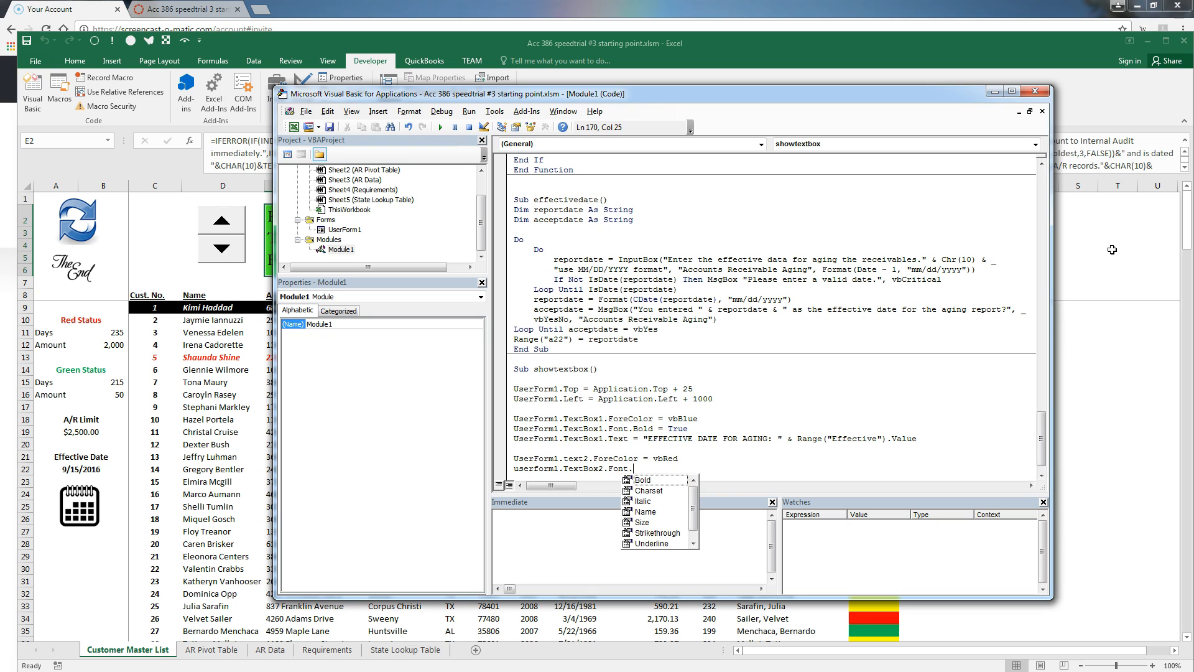
text(bold = true)
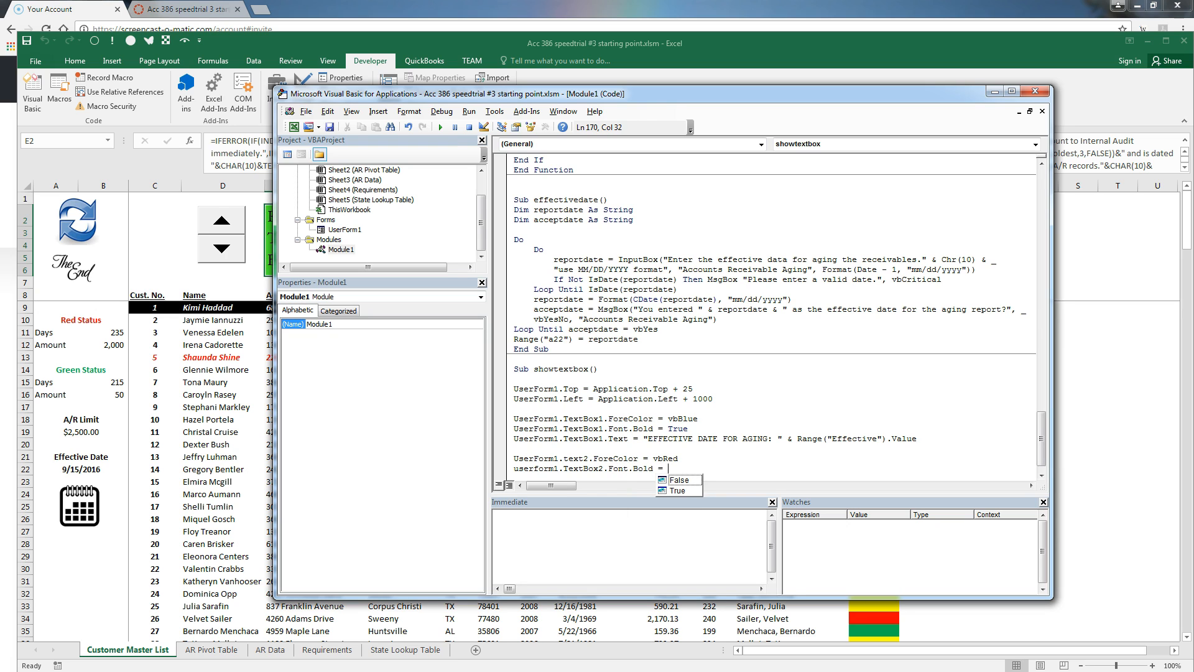
key(Up)
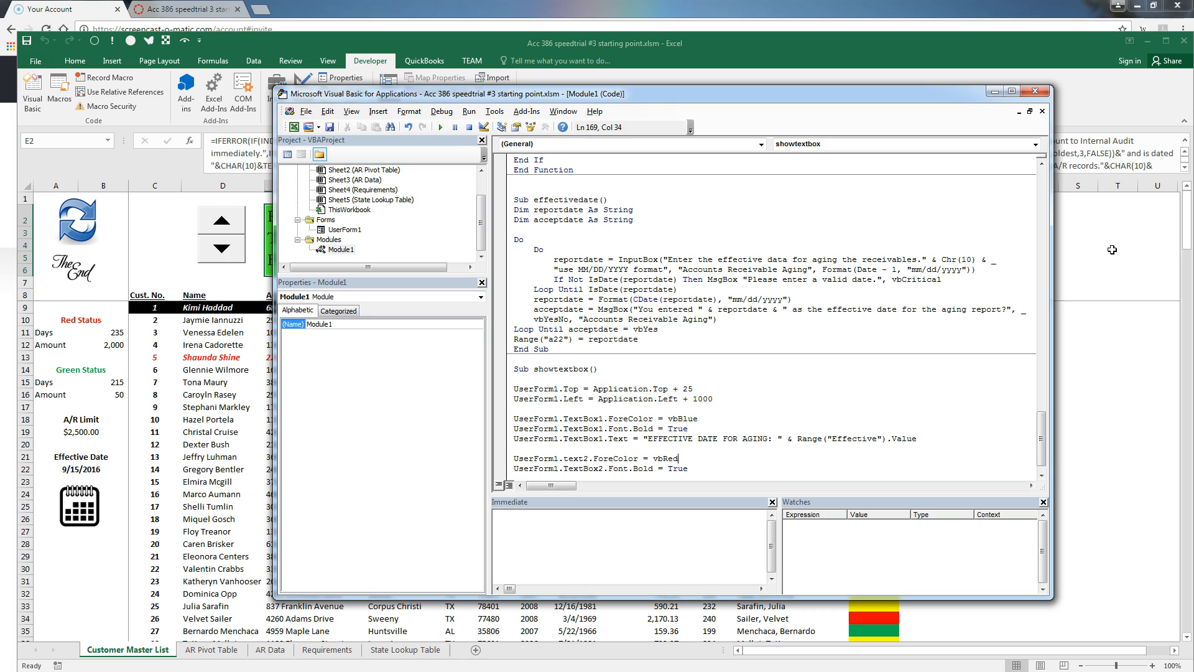
text(box)
key(Down)
Set TextBox2's text to "RED STATUS: " with reddays delinquent and redamount formatted "$#,##0"
key(Return)
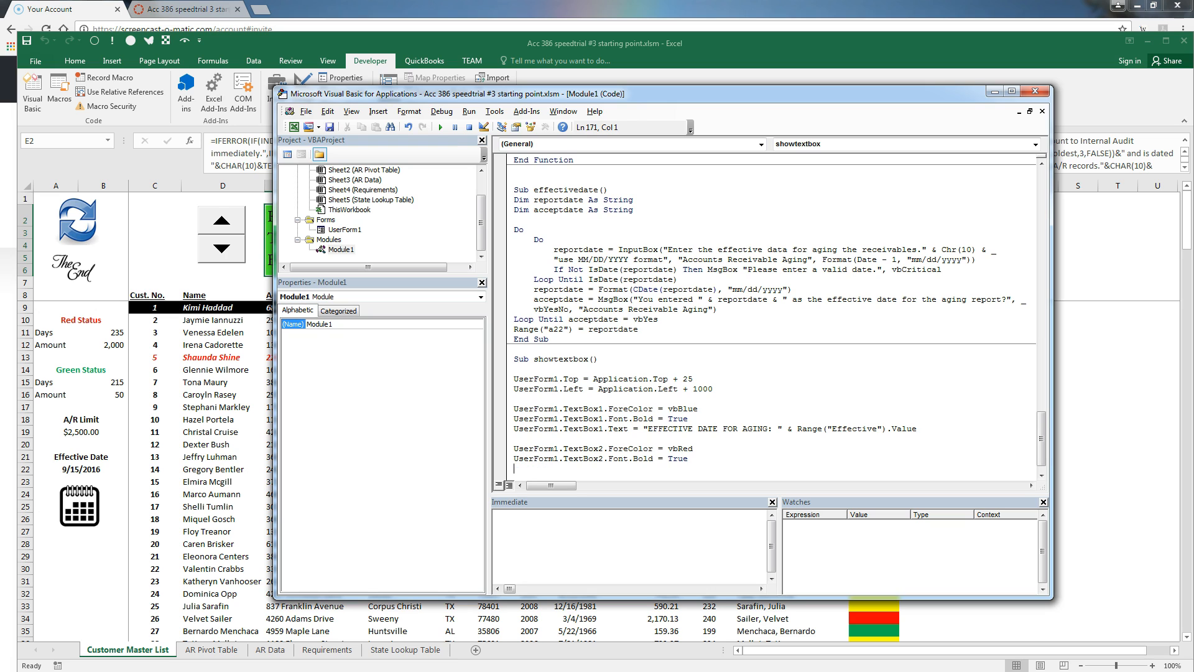
text(userform1.textbox2.)
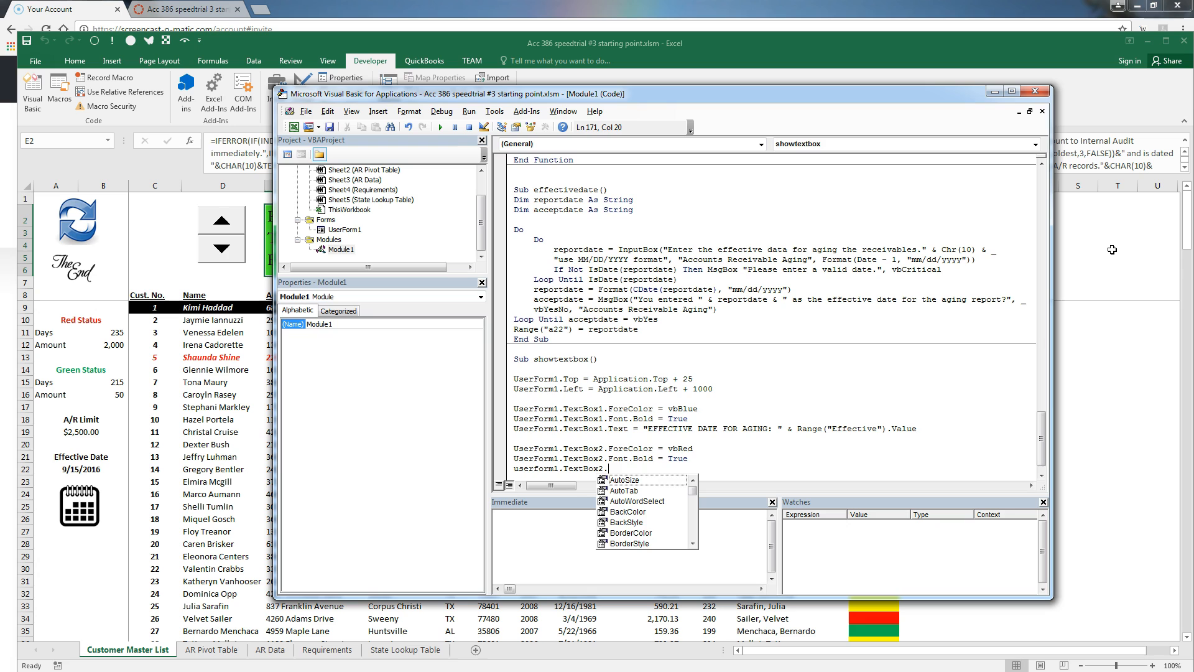
text(Text=)
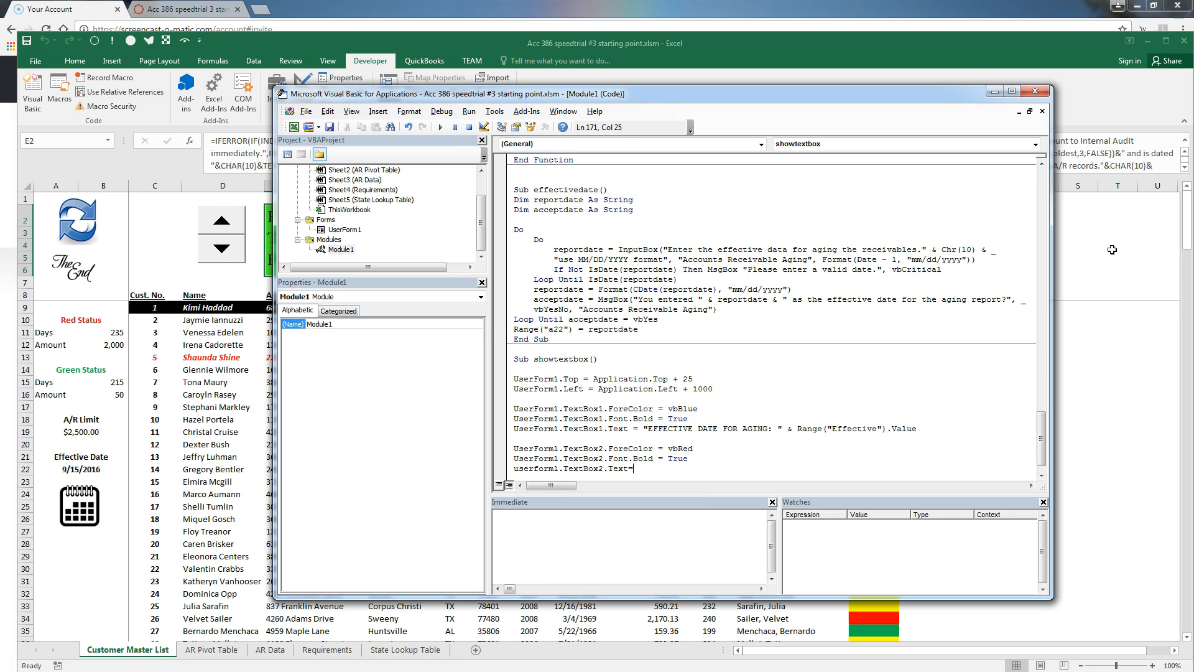
text("RED STATUS: " & range("red)
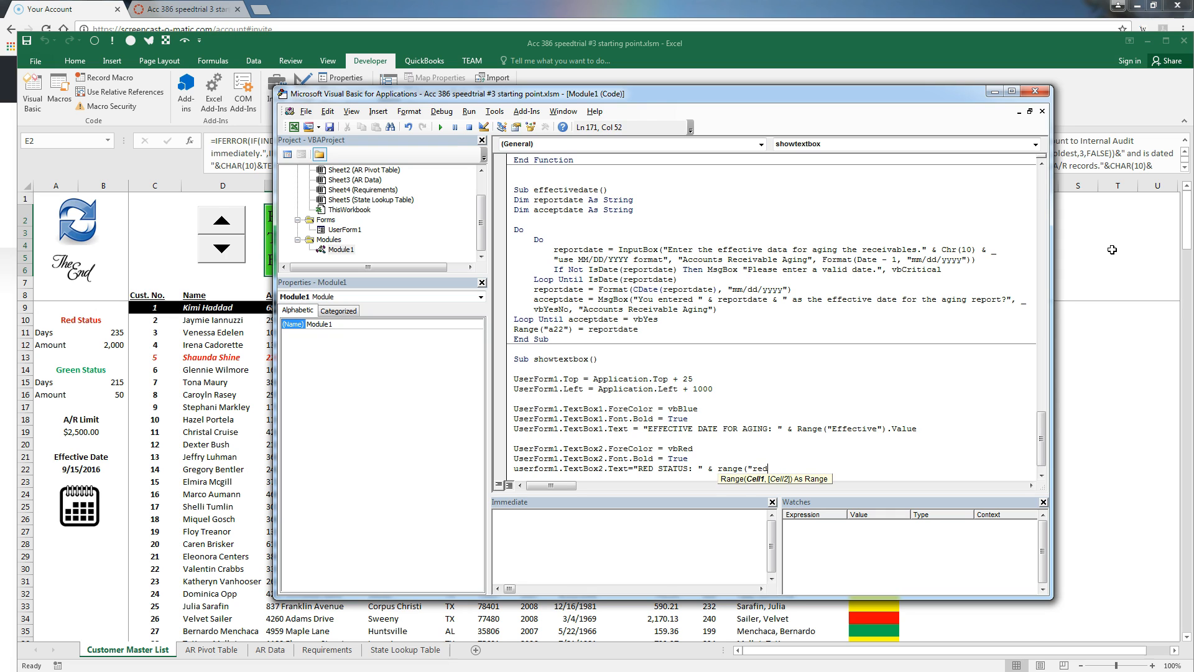
text(days").value)
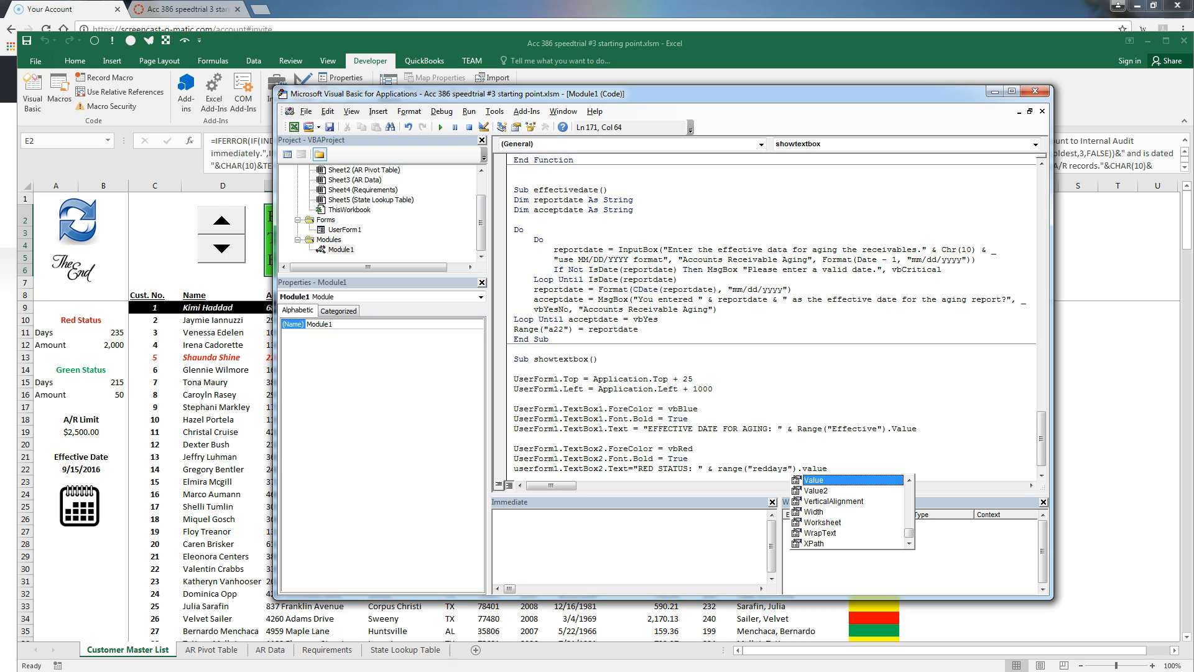
text( & ")
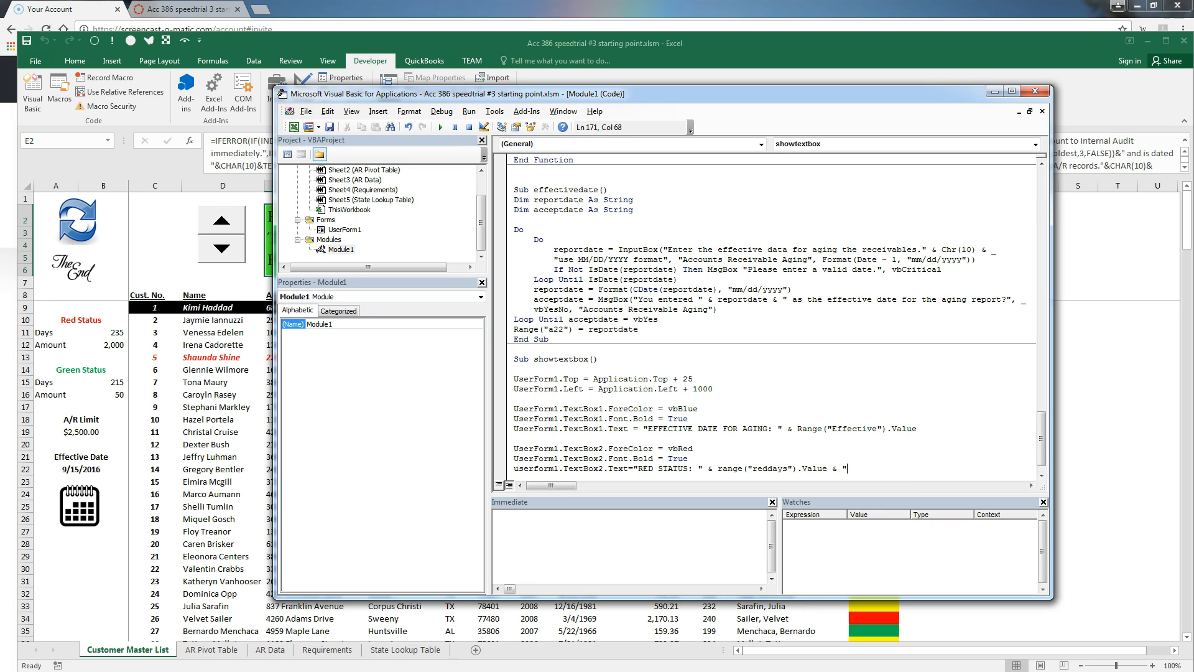
text( days delinquent AND " & chr(10)
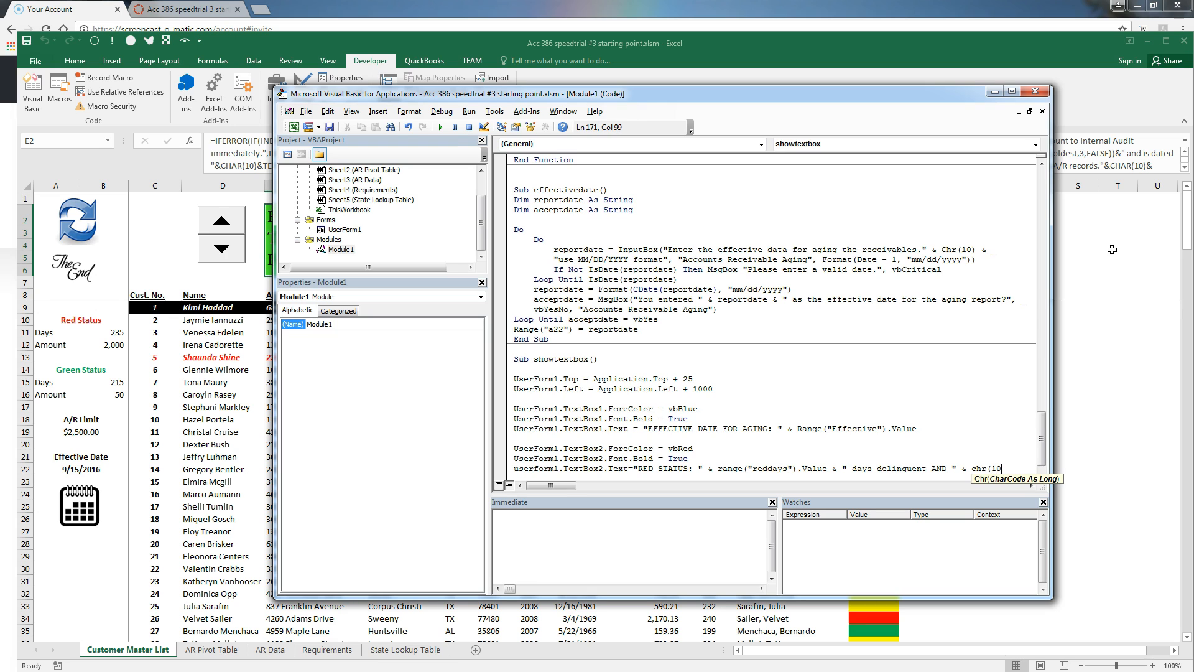
text() _)
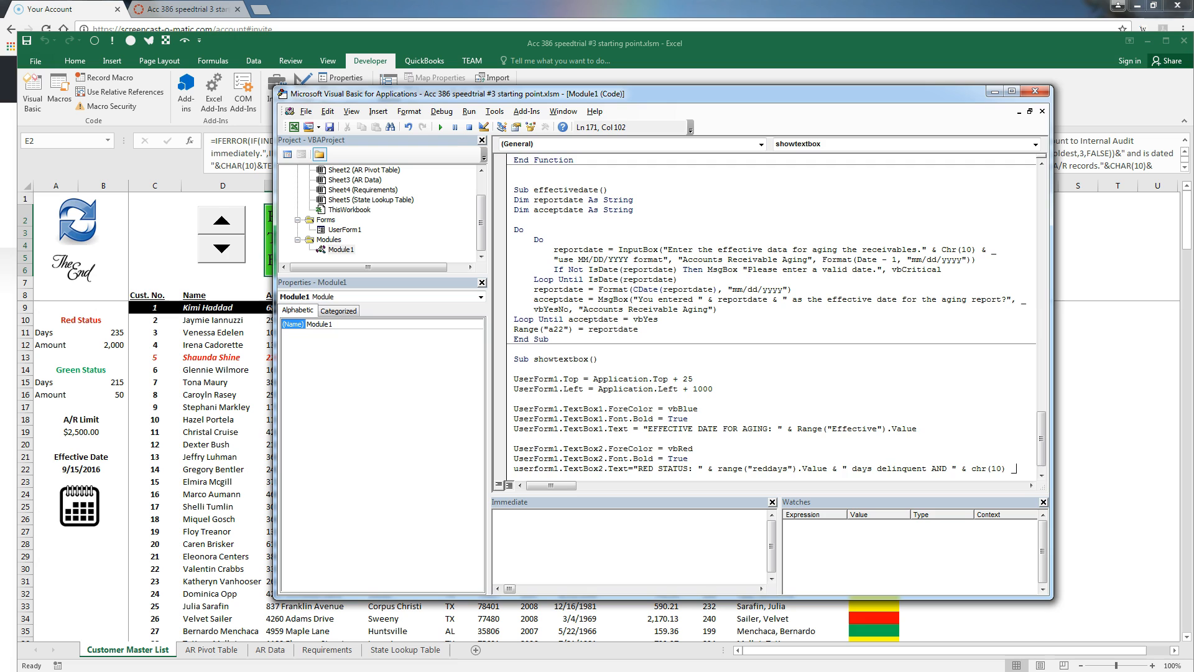
key(Return)
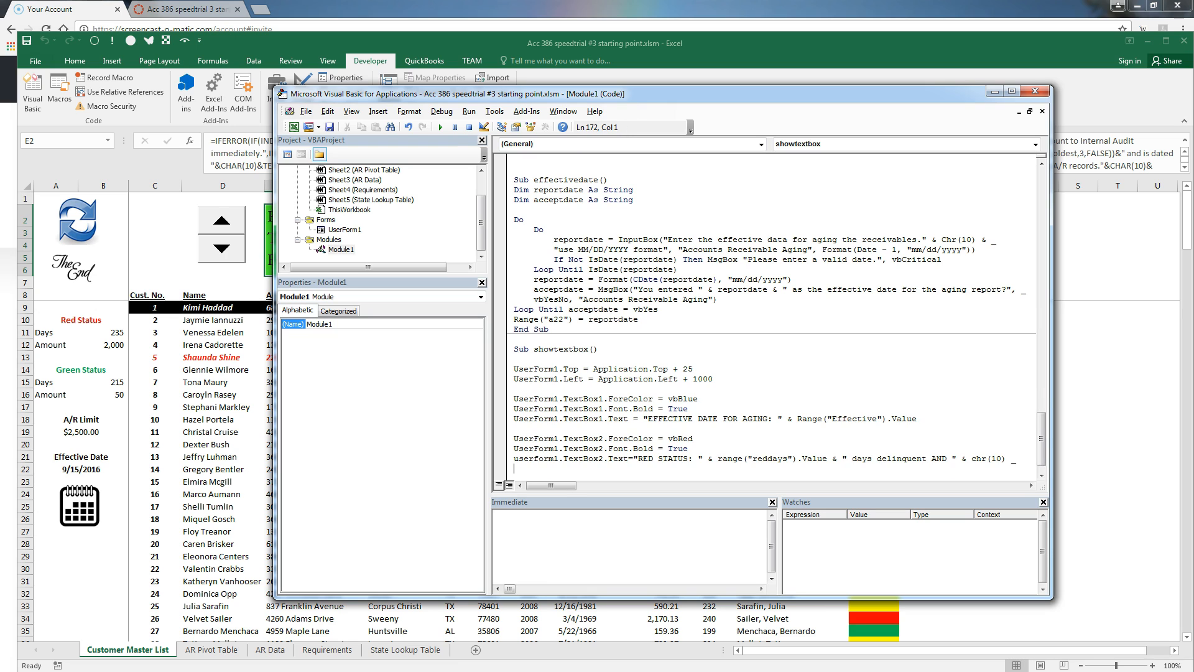
text(& "balance greater than ")
text(& format()
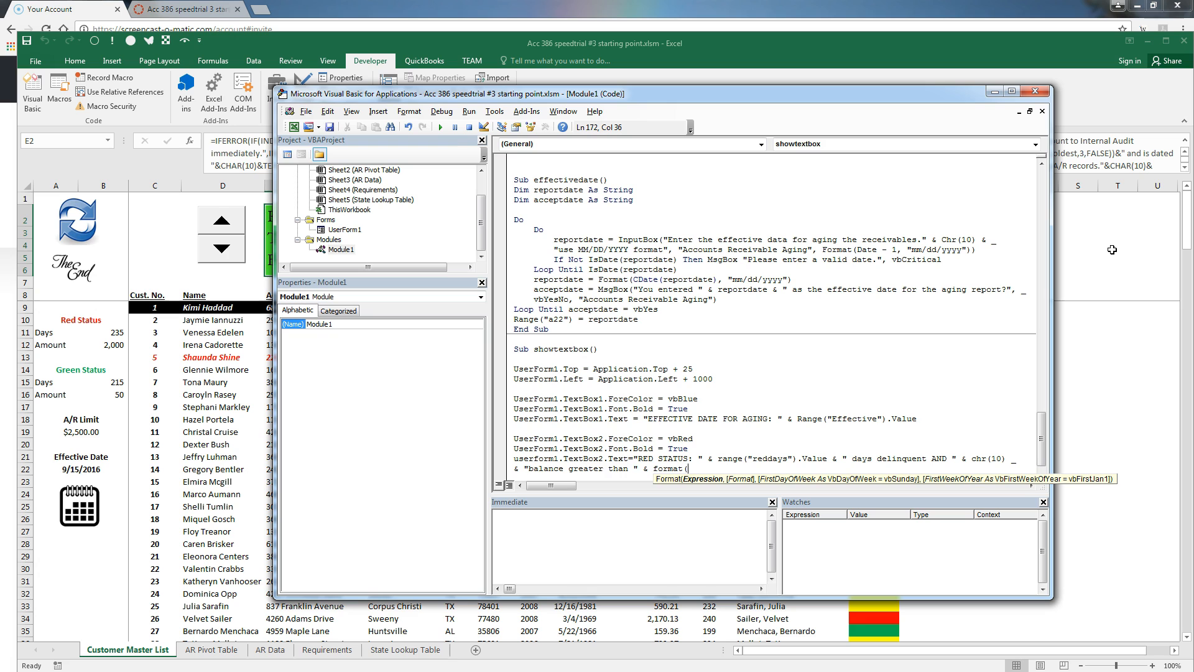
text(range("red)
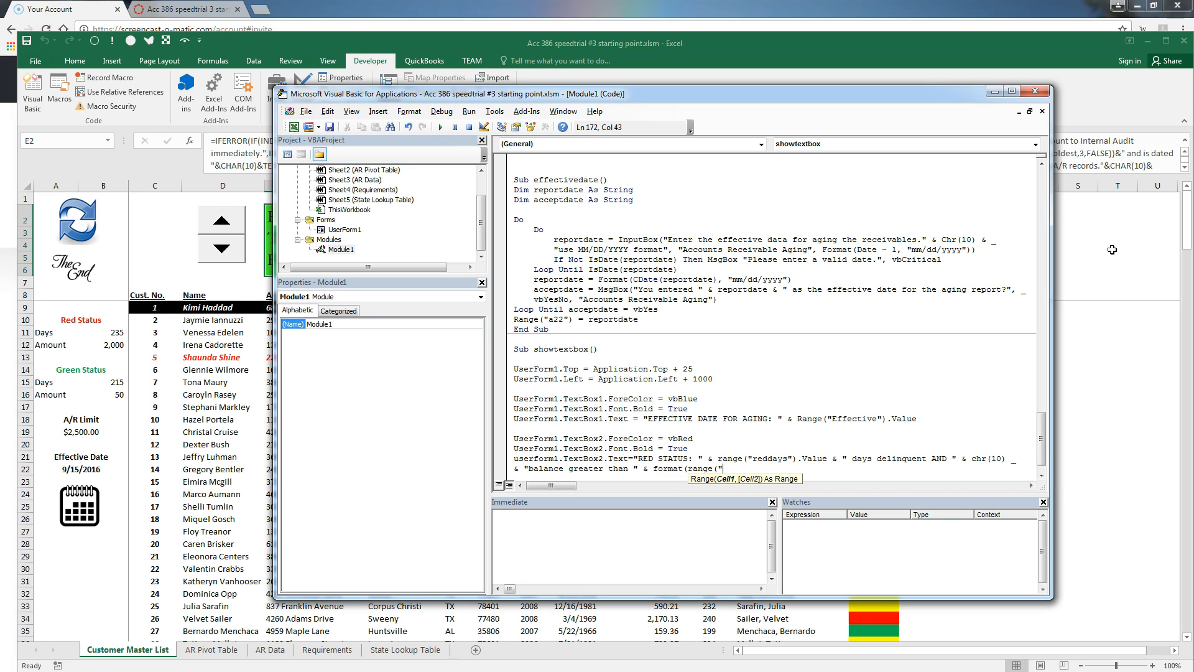
text(amount").val)
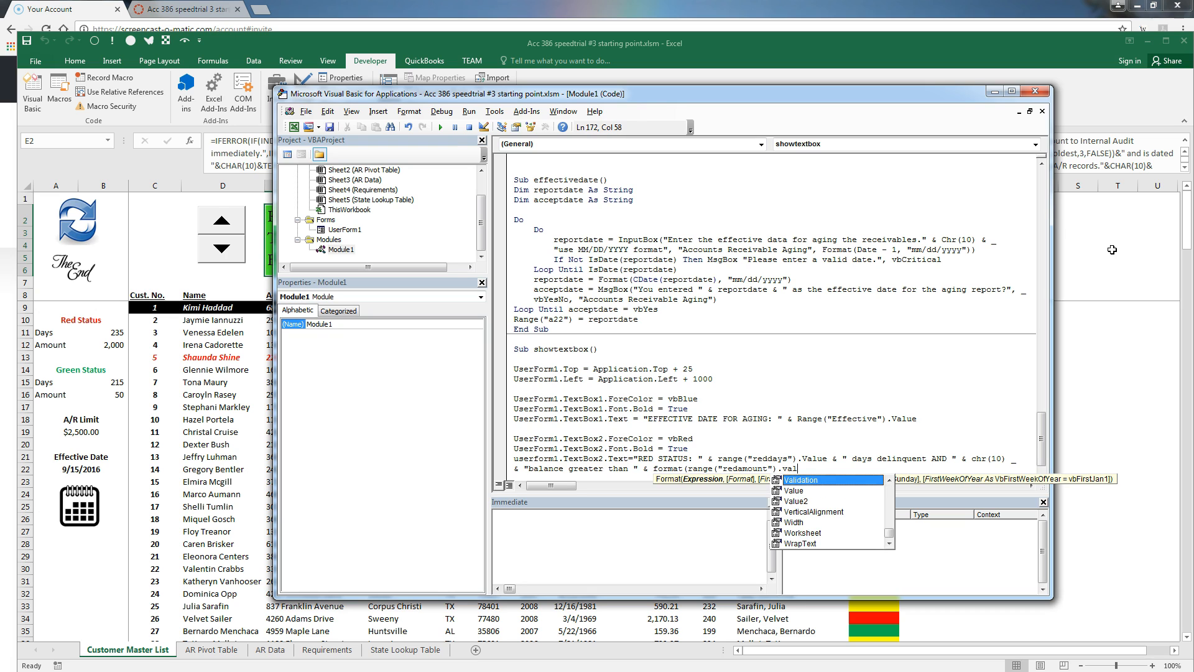
text(ue, )
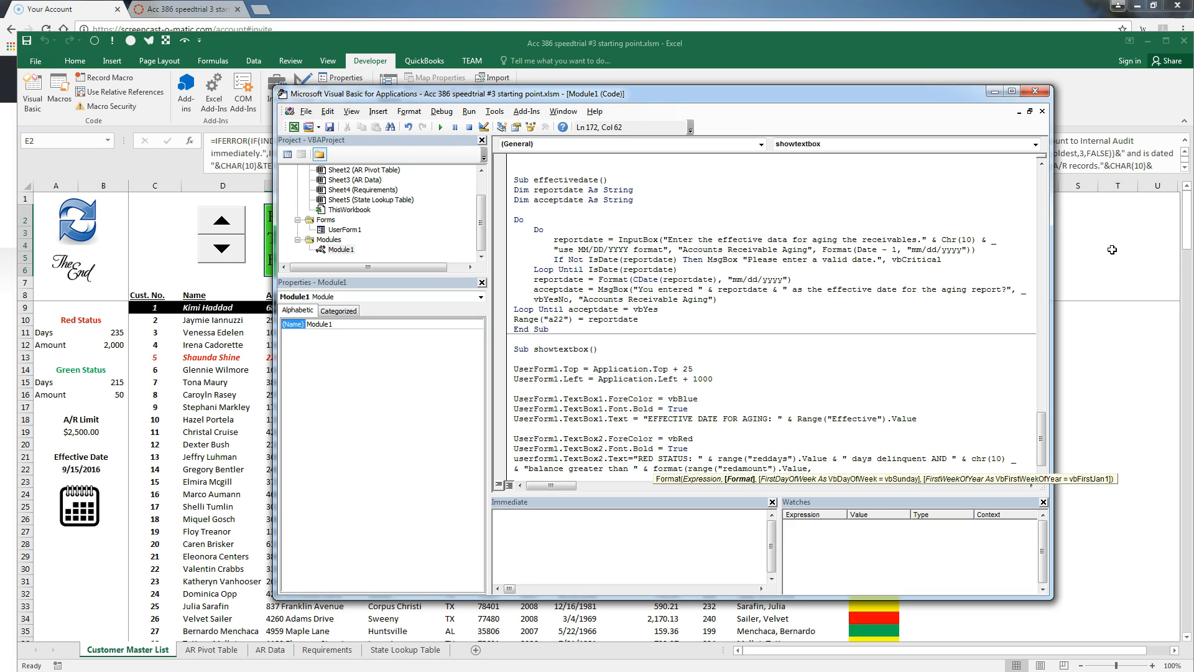
text("$#,##0"))
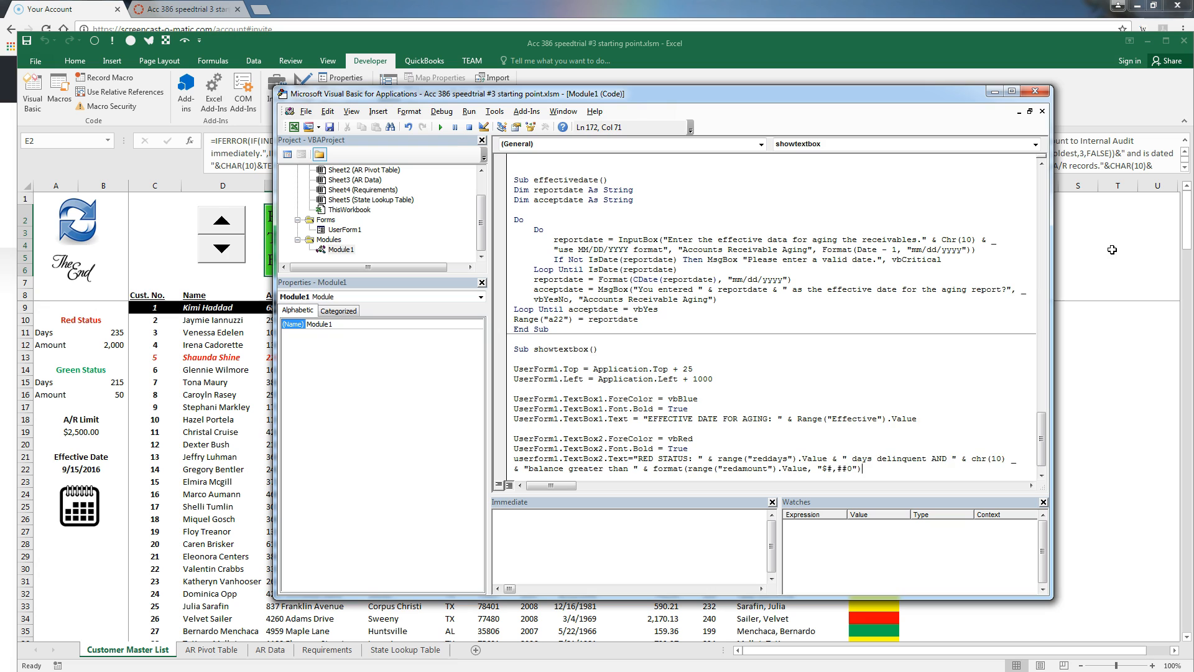
key(Return)
key(Return)
Set TextBox3's ForeColor to vbGreen and its font to bold
text(userfo)
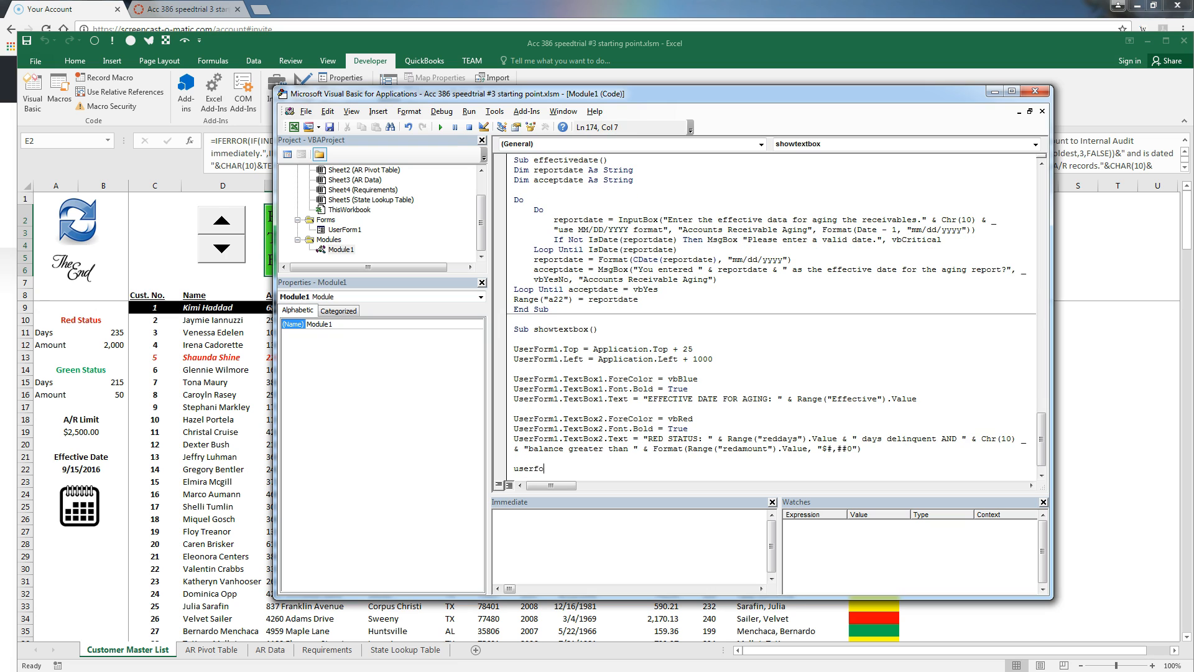
text(rm1.textbo)
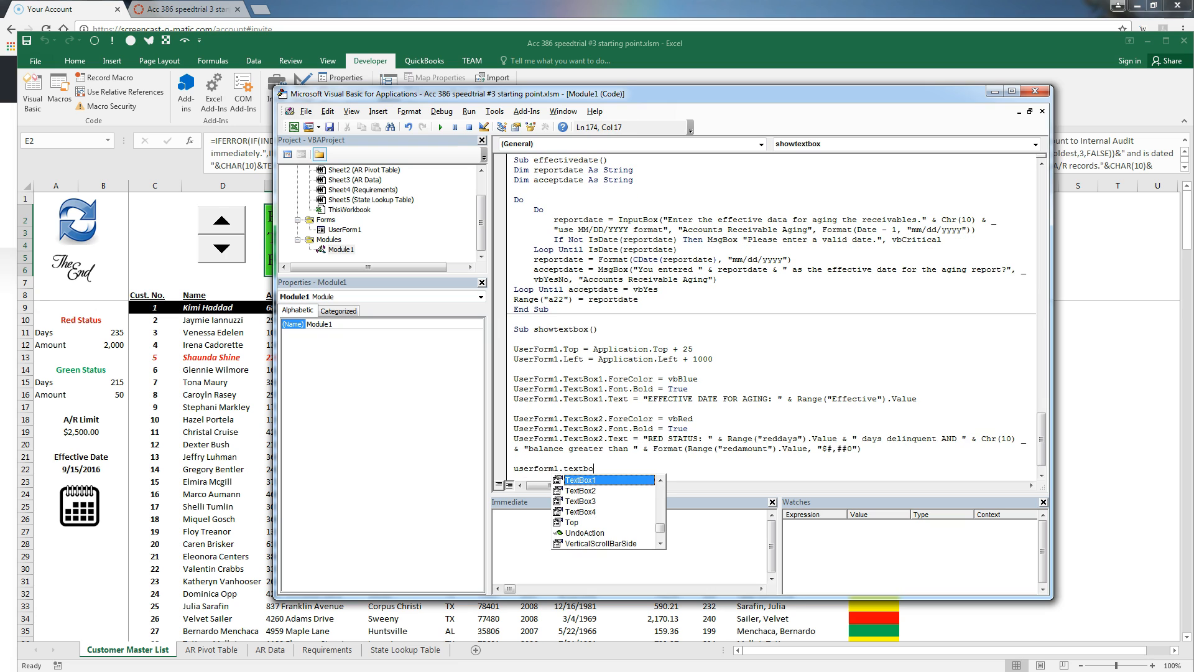
text(x3.forecloso)
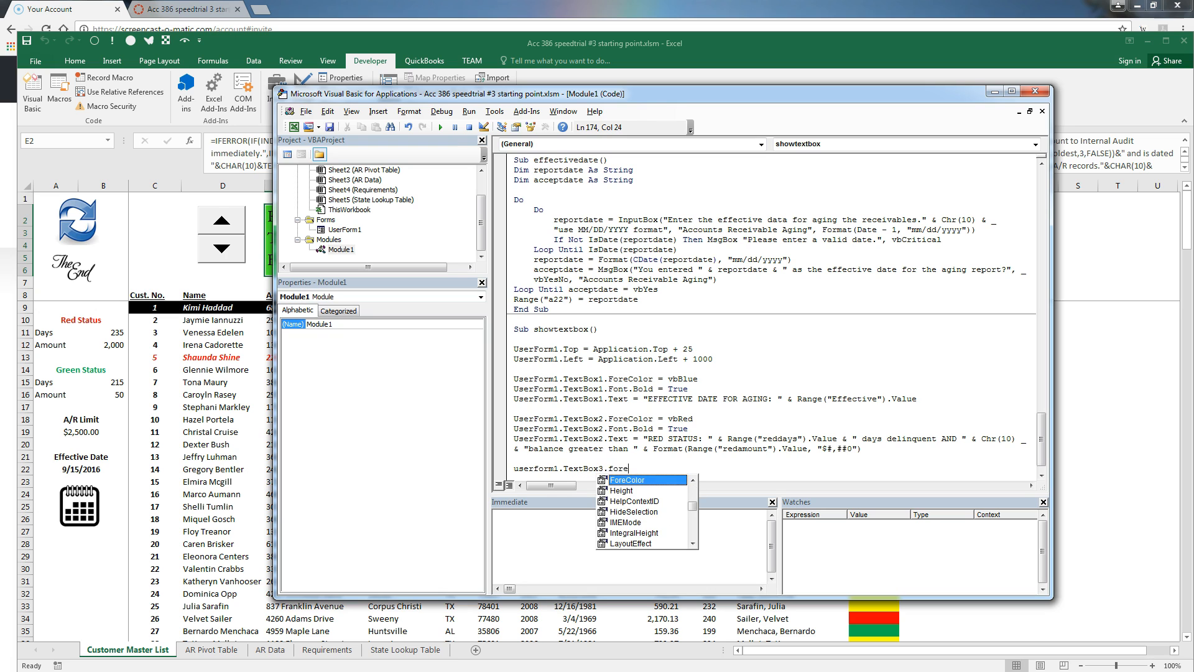
key(BackSpace)
key(BackSpace)
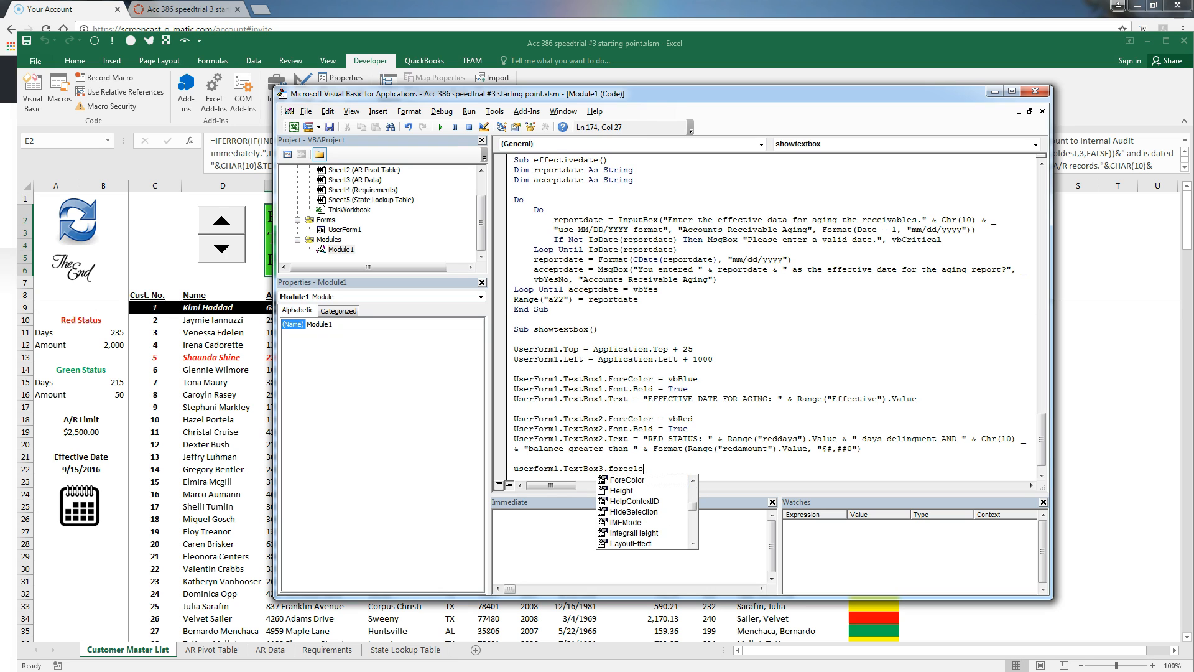
key(BackSpace)
text(olor)
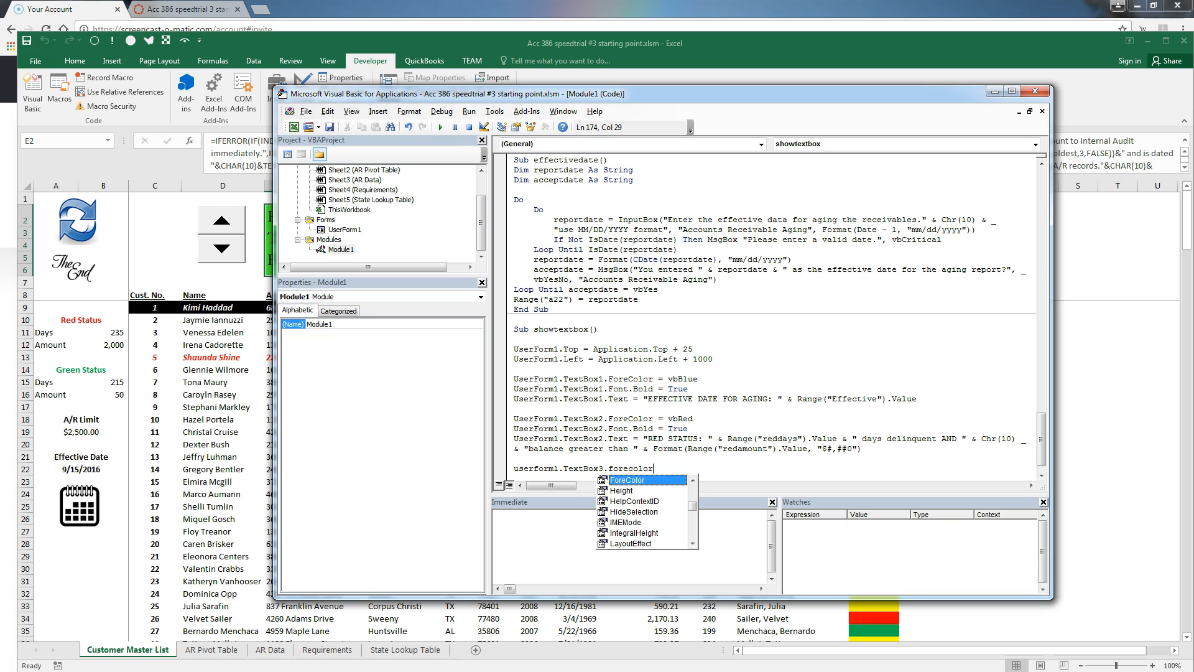
text(=vb)
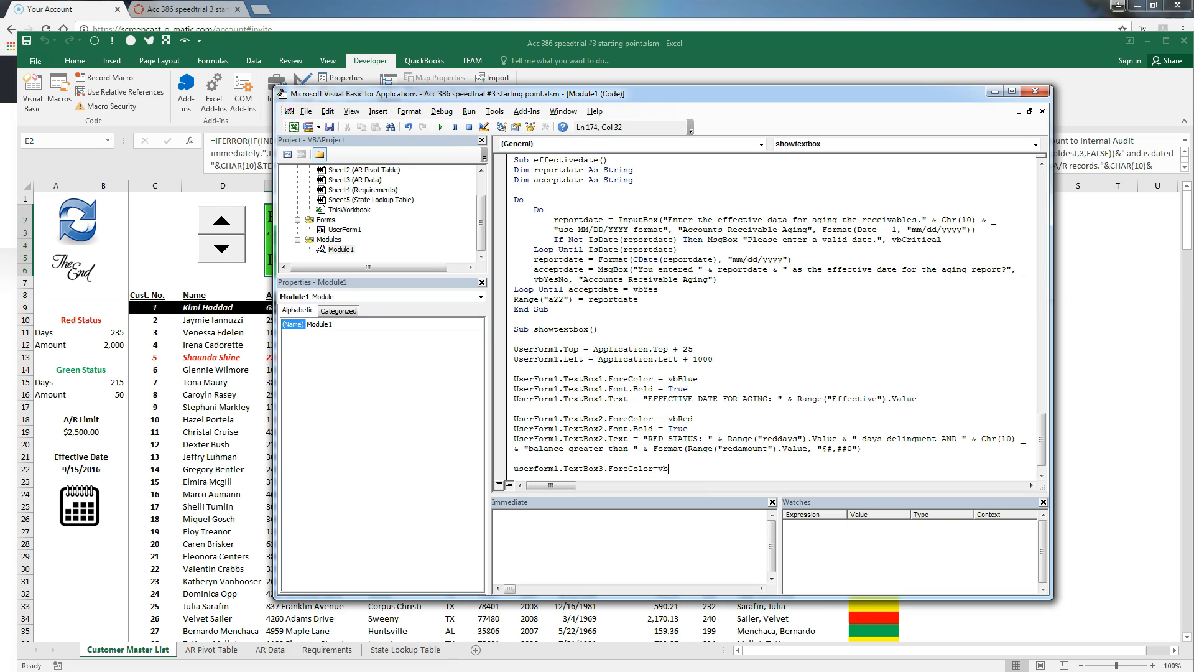
text(green)
key(Return)
text(userform1.textbox3.fon)
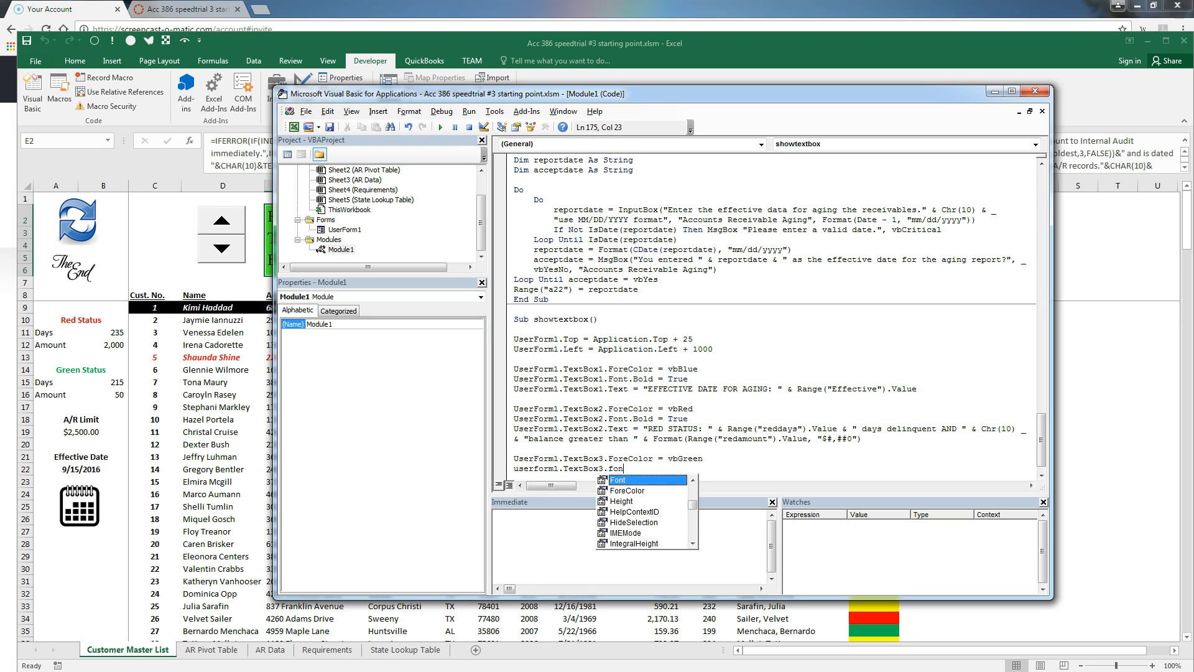
text(t.bold = tr)
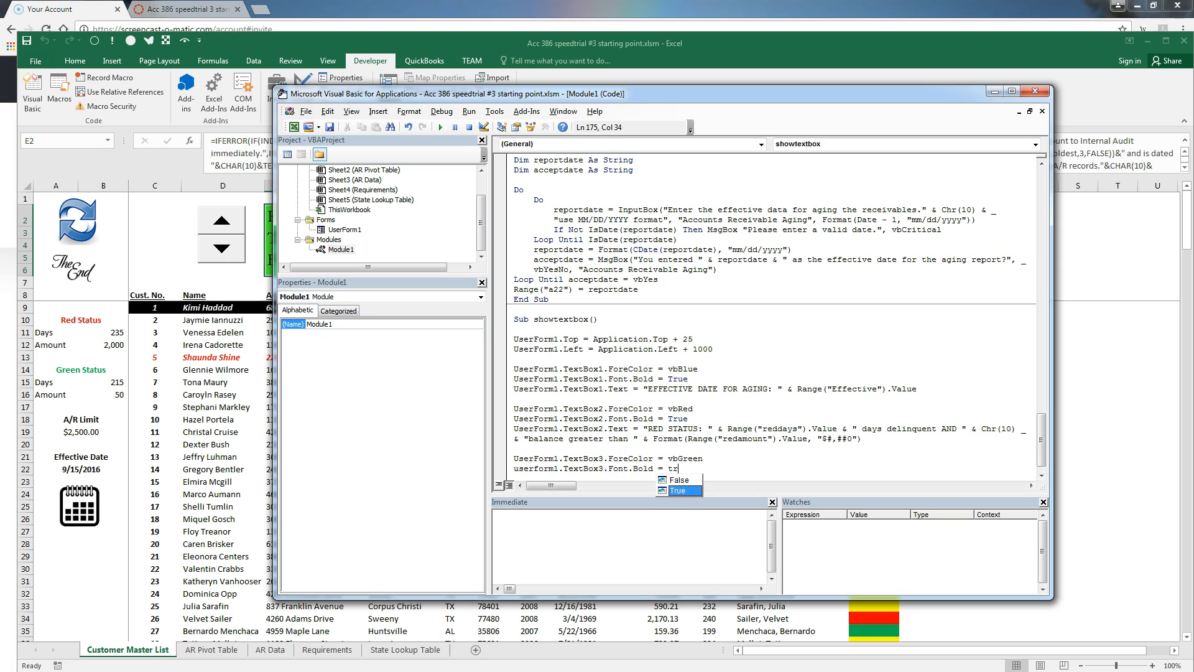
key(Return)
Set TextBox3's text to "GREEN STATUS: " with greendays delinquent and greenamount formatted "$#,##0"
text(r)
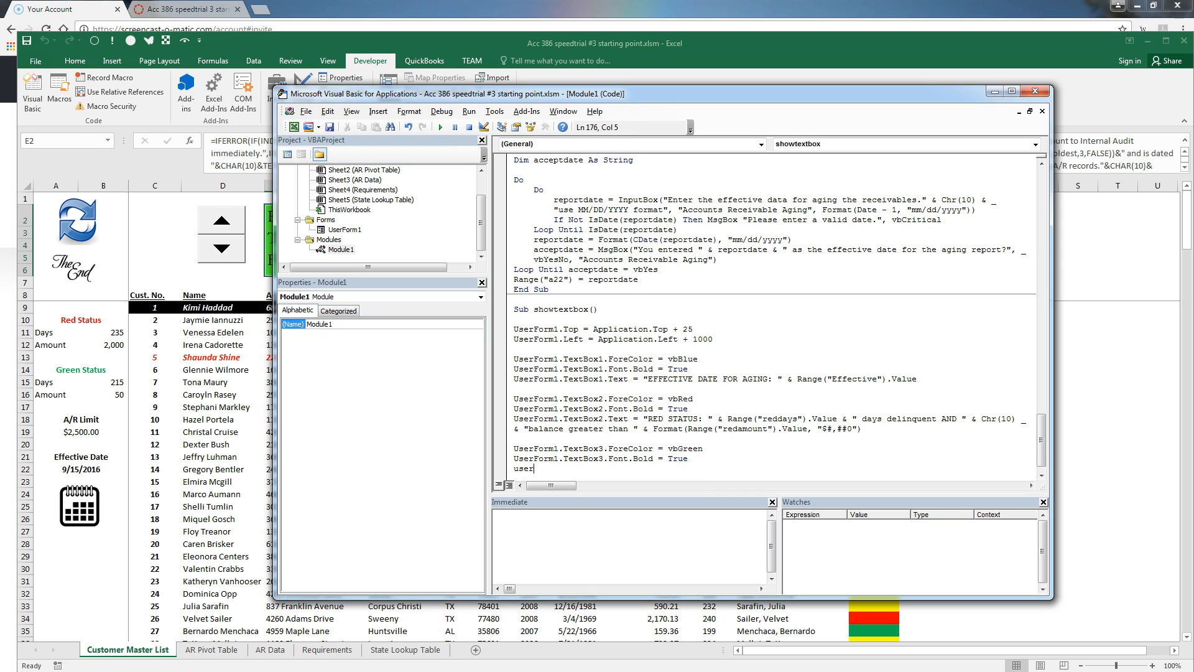
text(form1.textbox)
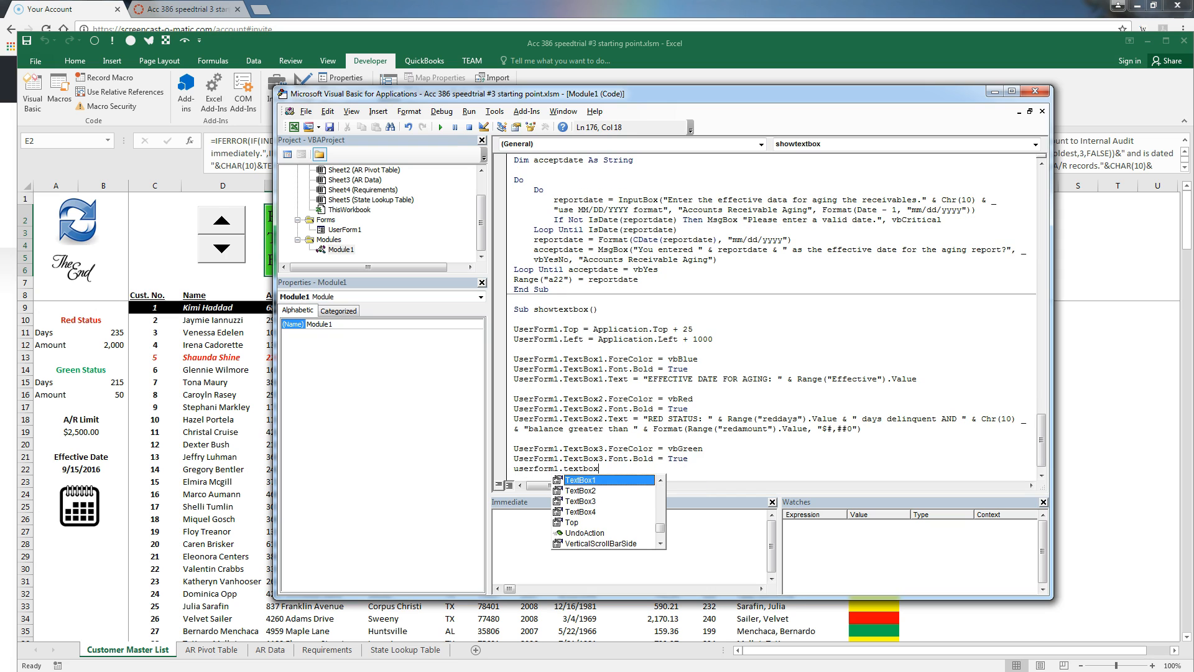
text(3.Text =)
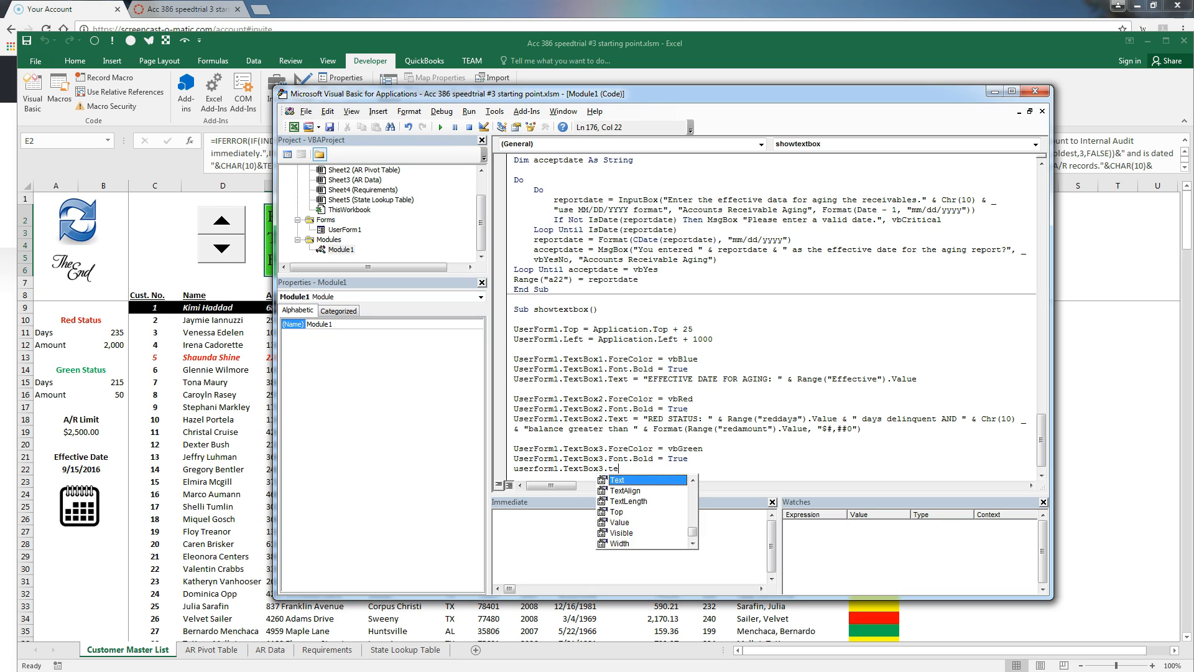
text( "GREEE)
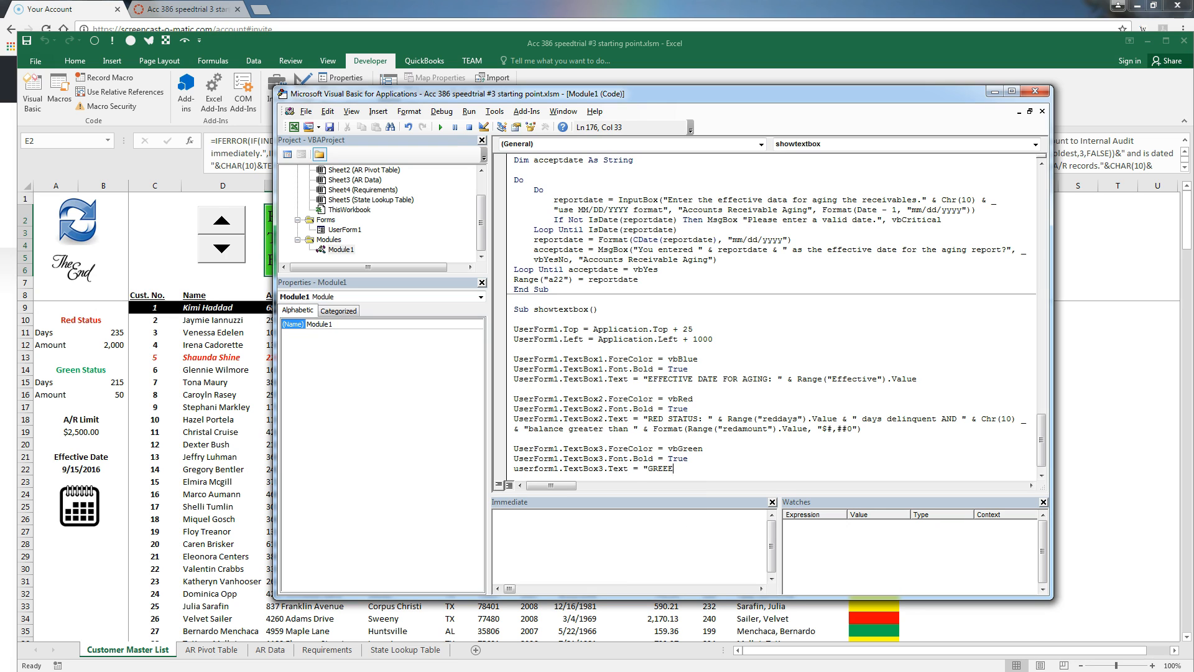
key(BackSpace)
text(N STATUS: "  & range("greeen)
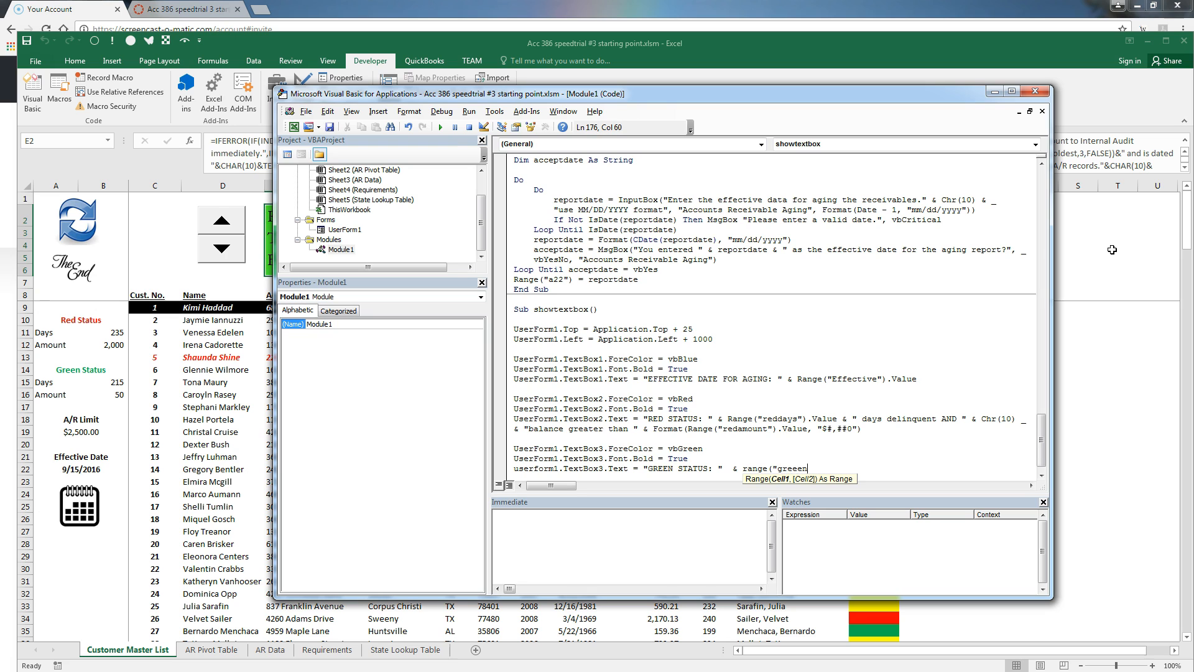
key(BackSpace)
key(BackSpace)
text(ndays").value & )
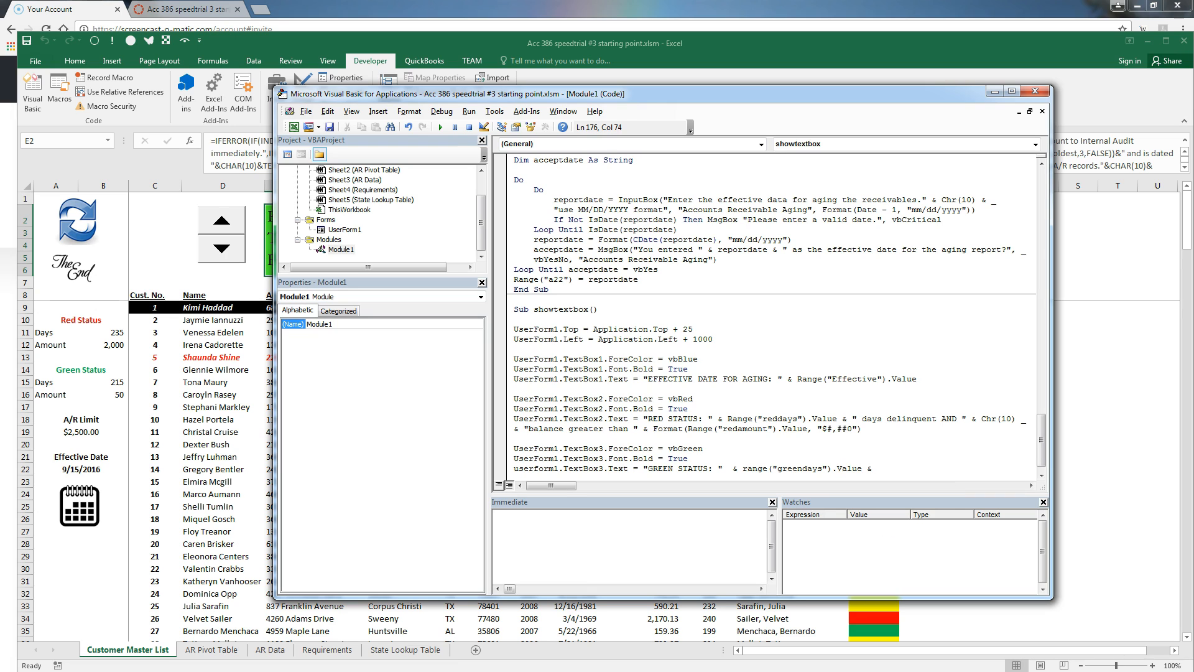
text(days delinquent OR "& chr(10) _)
key(Return)
text(&)
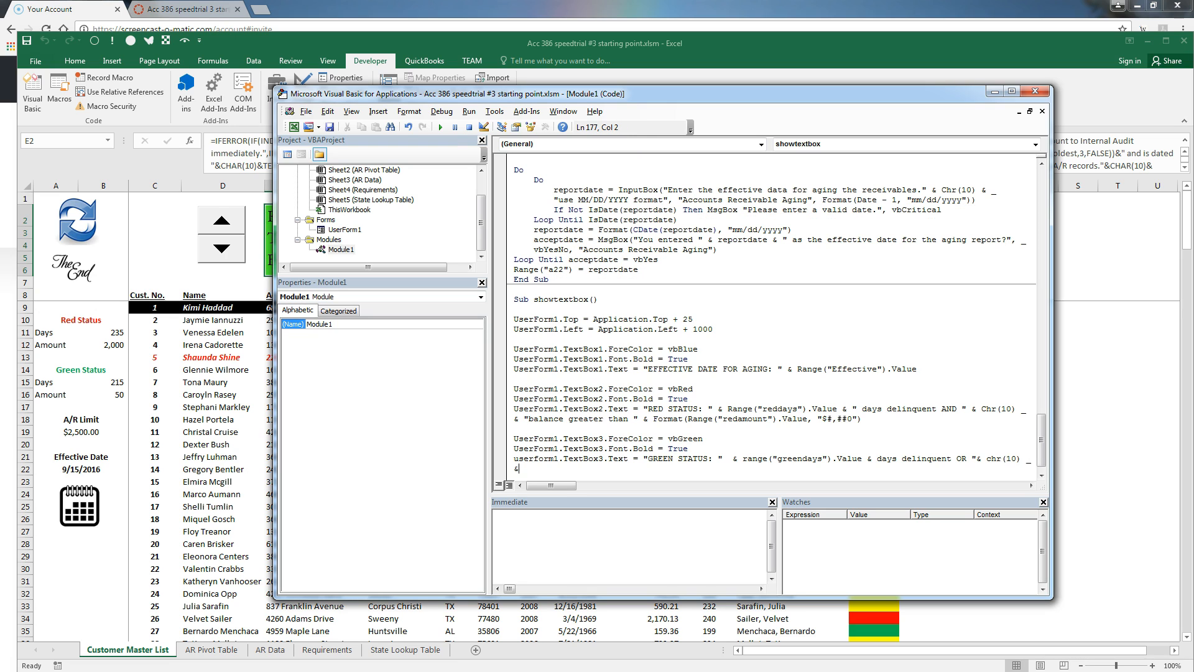
text( format(range)
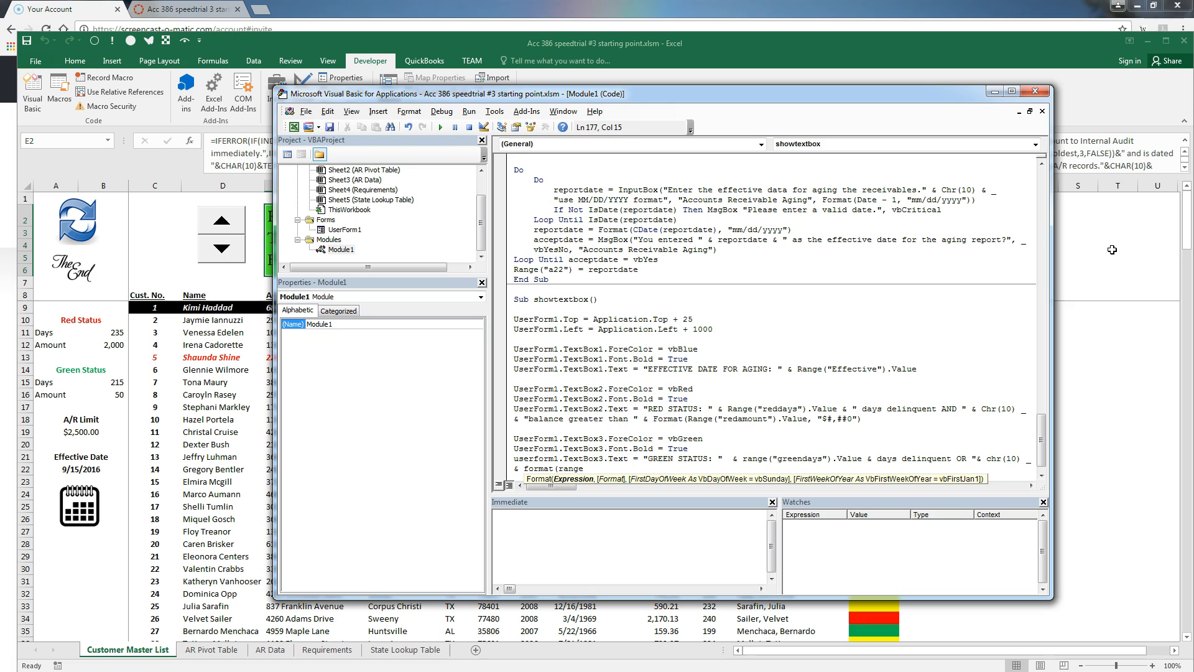
key(Left)
key(Left)
key(Left)
key(Left)
key(Left)
key(Left)
key(Left)
key(Left)
key(Left)
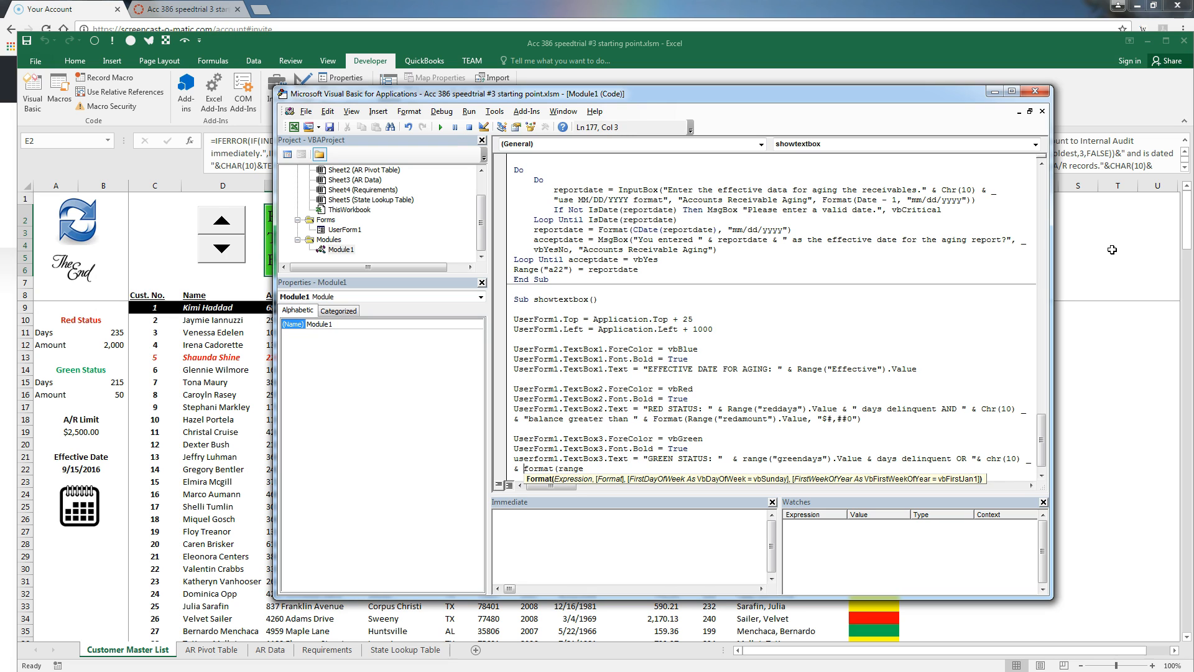
text("b)
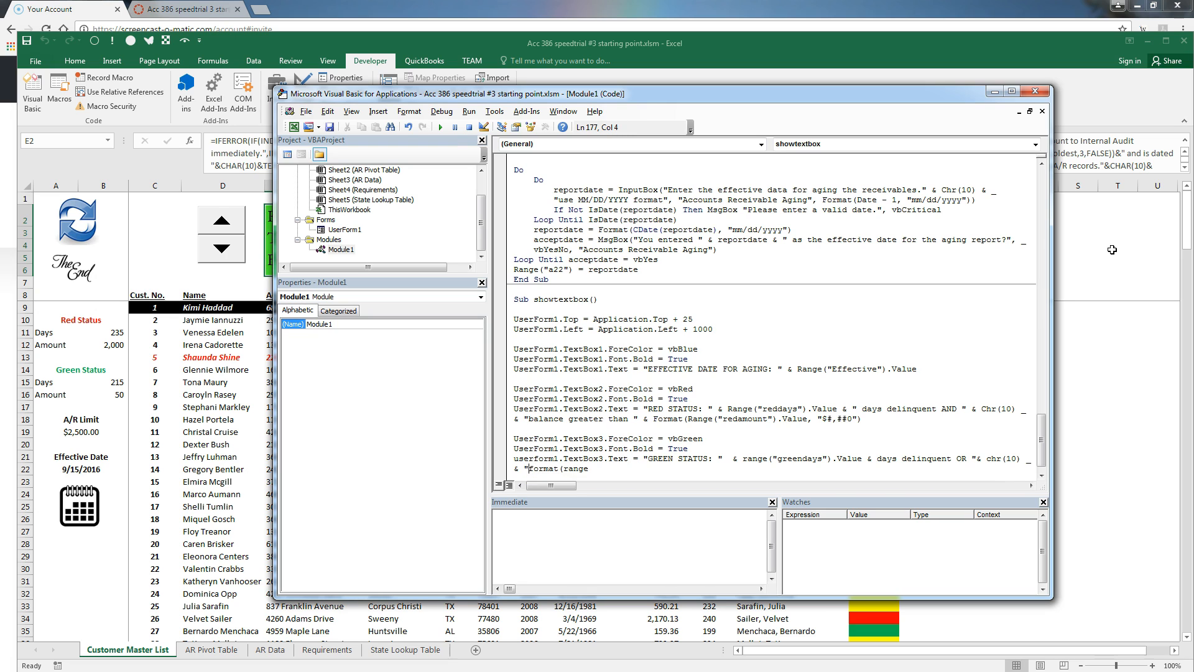
text(alance less tha)
text(n ")
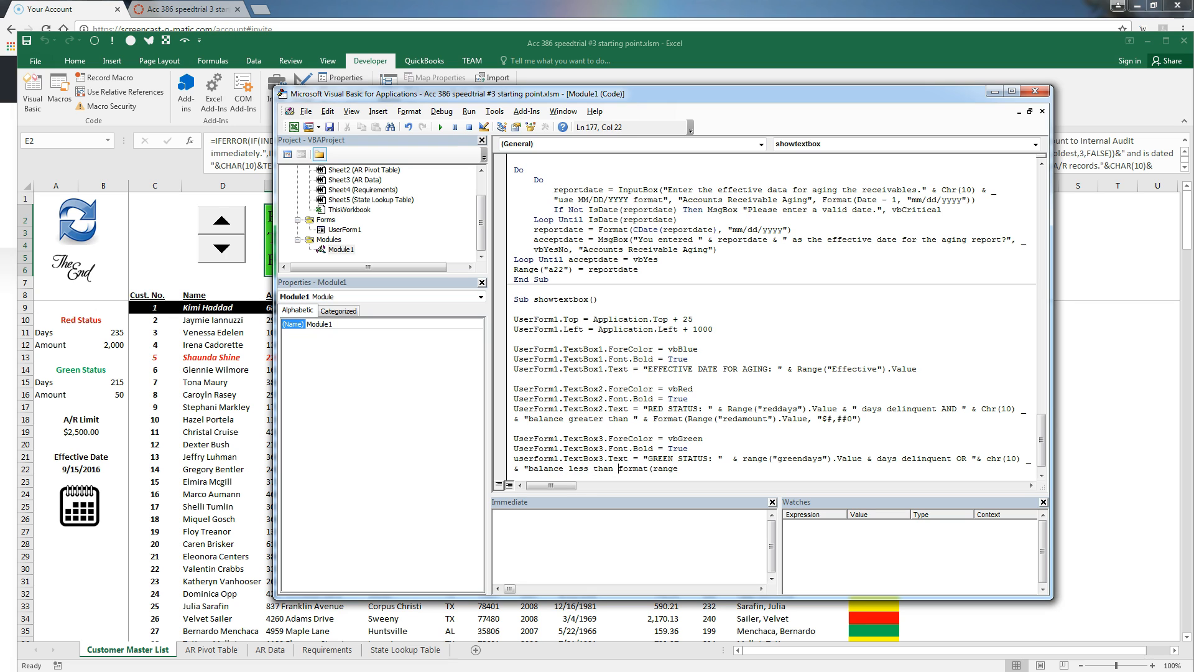
text( & )
text(("gr)
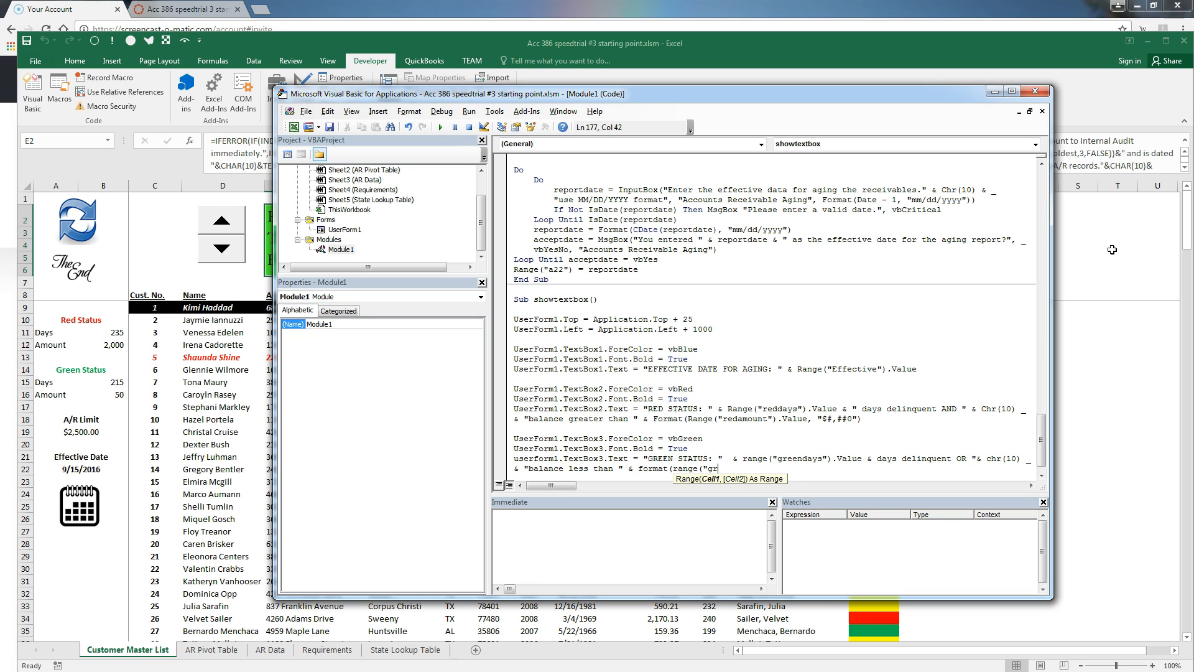
text(eenamount").)
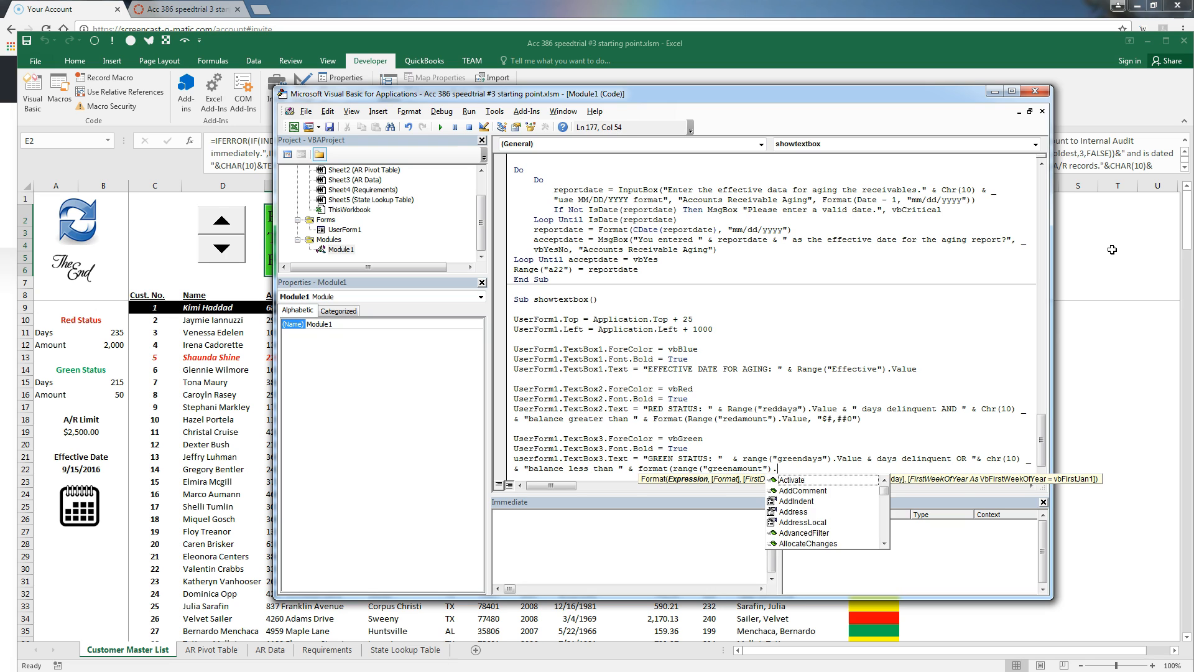
text(value, )
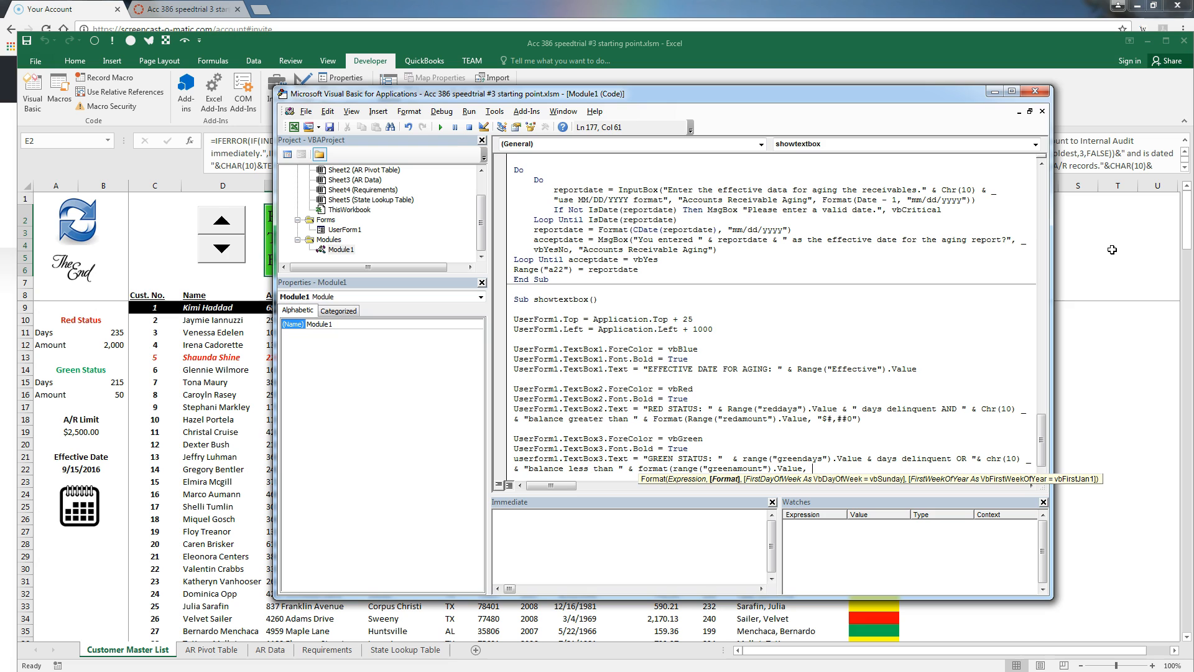
text("$#,##0"))
Clear the compile error by adding the missing quote before "days delinquent" in the GREEN STATUS line
key(Return)
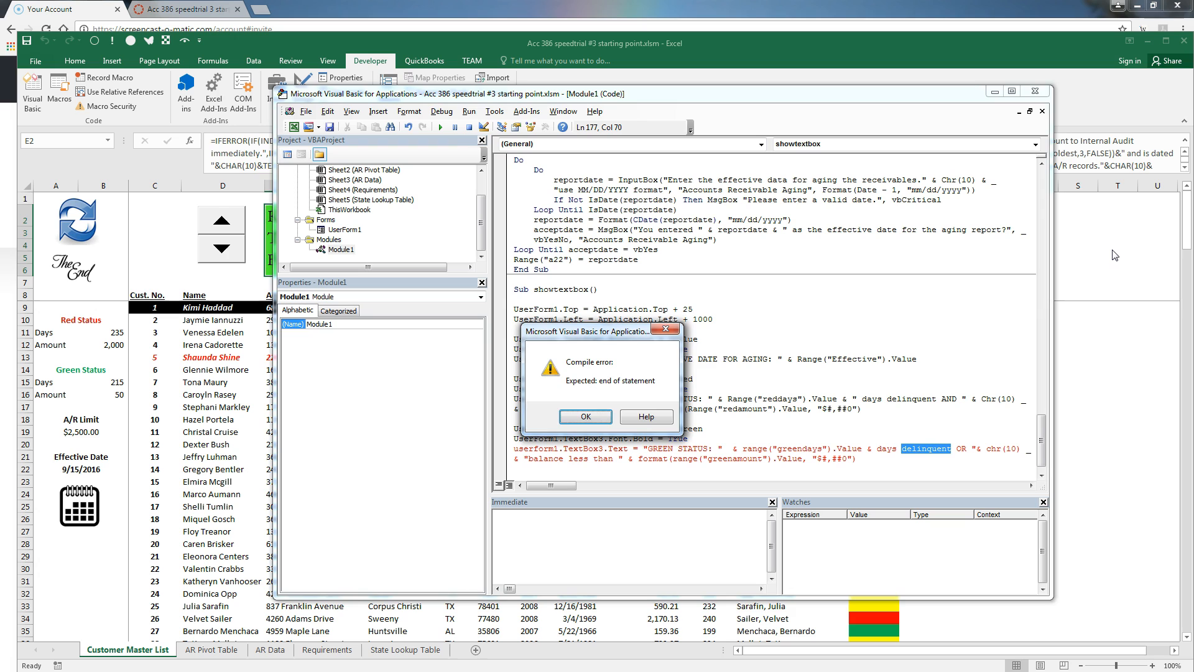
key(Return)
key(Right)
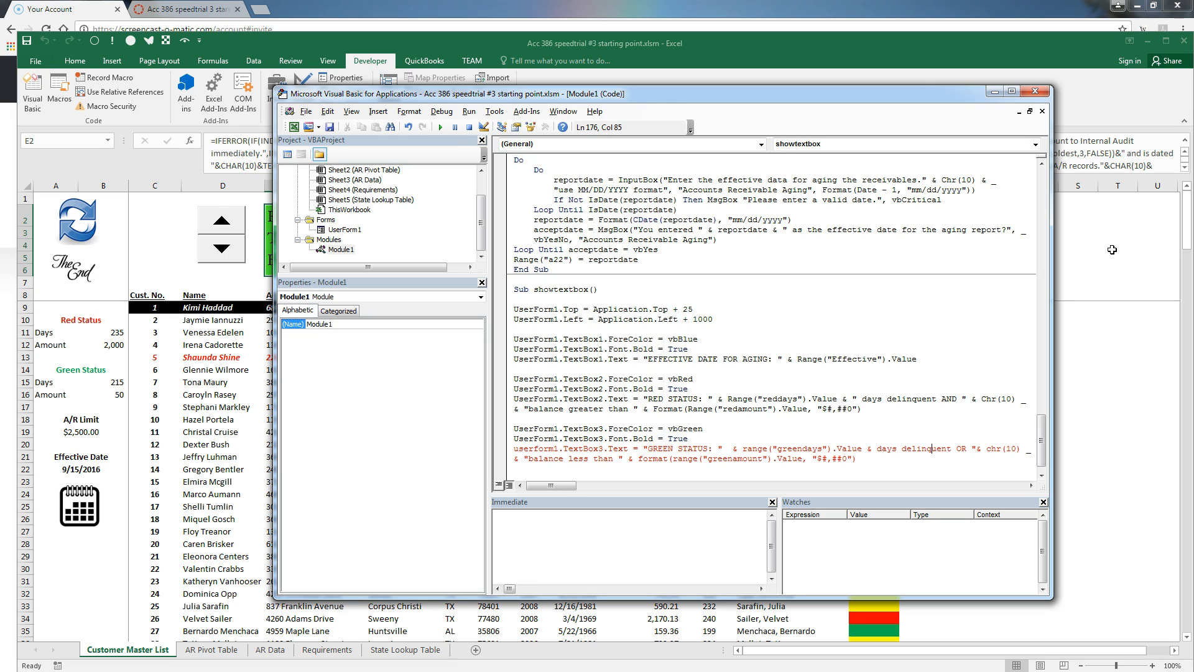
text(")
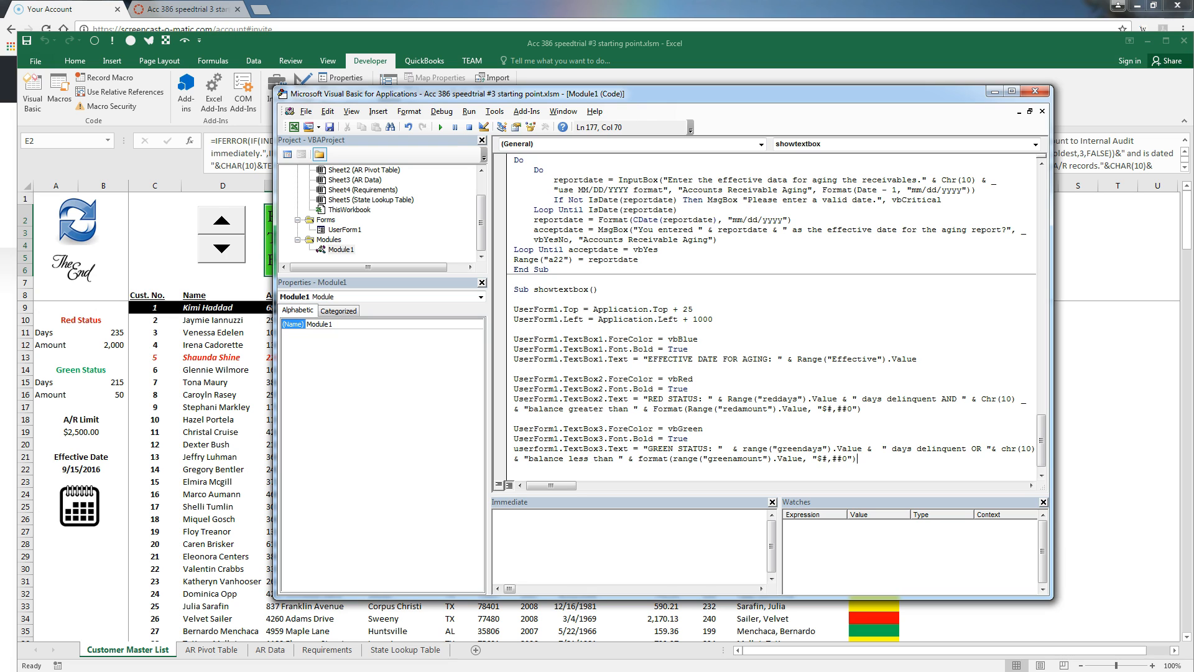
Make TextBox4's font bold
key(Return)
key(Return)
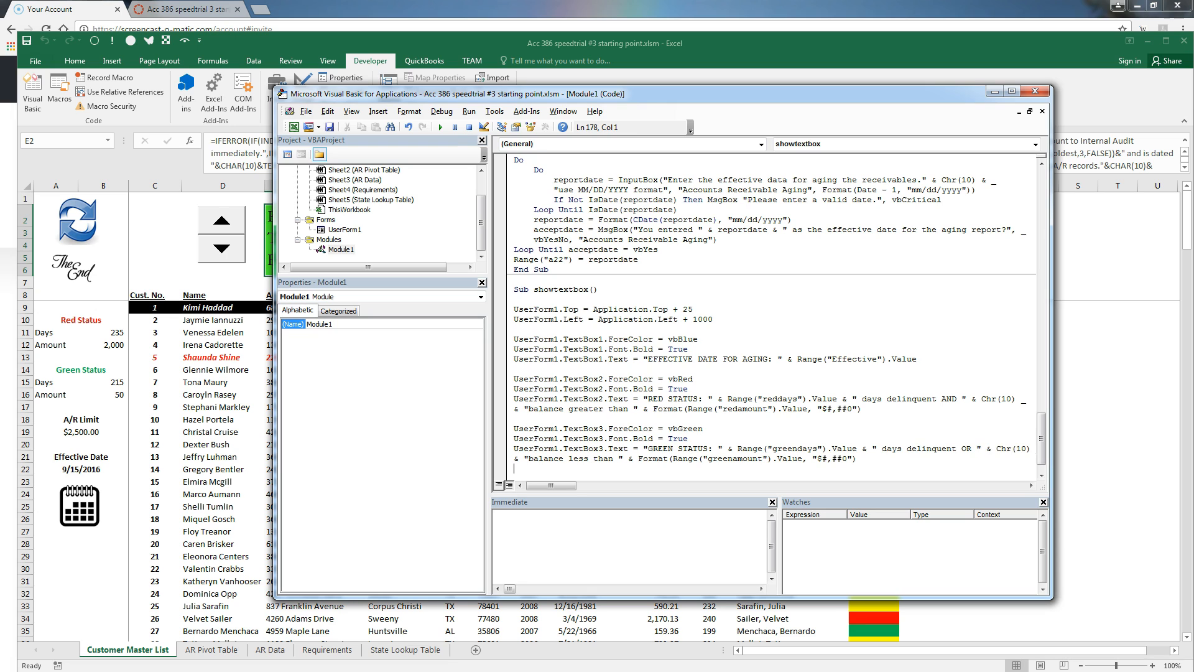
text(userf)
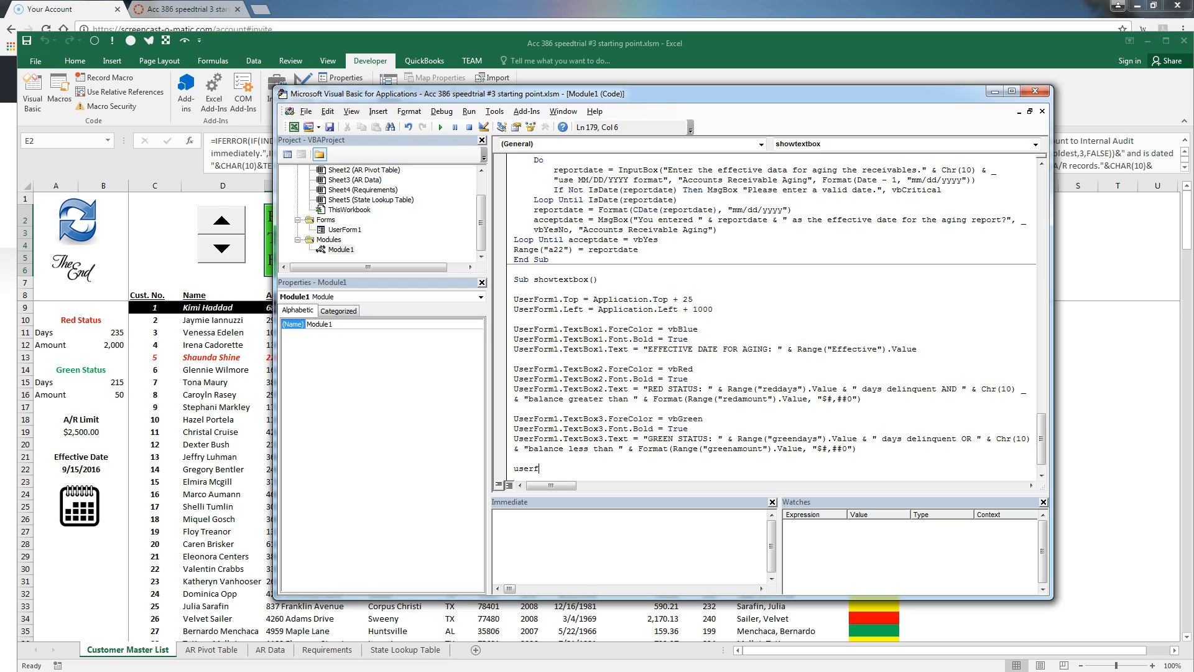
text(orm1.textbox4.fore)
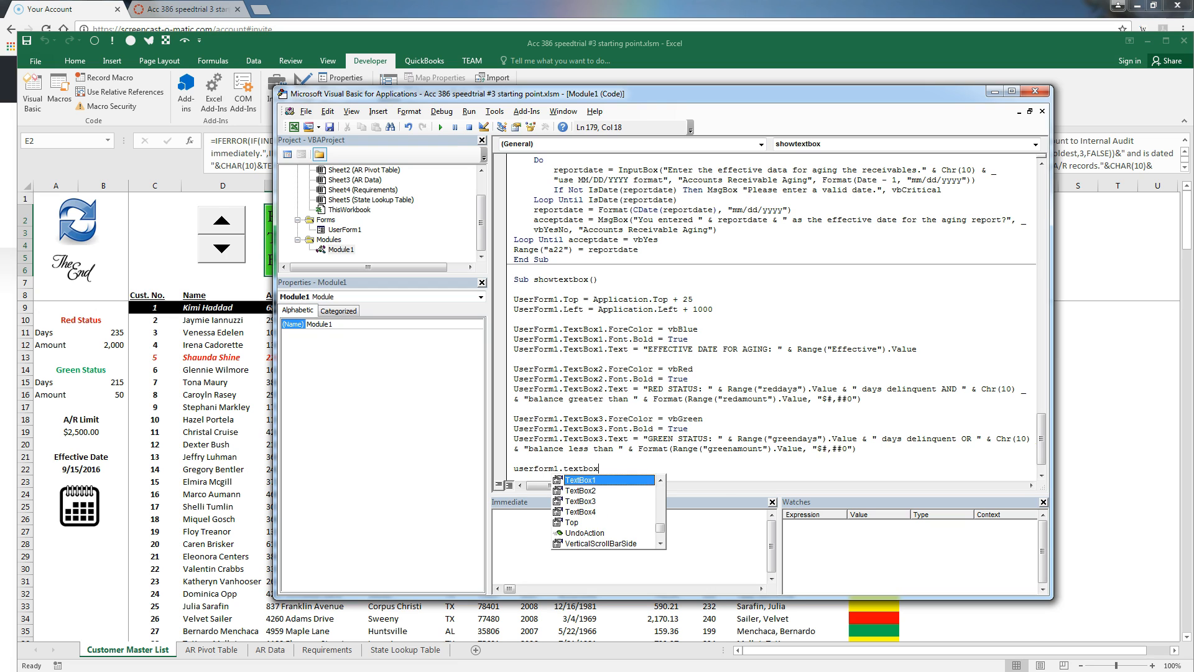
key(BackSpace)
key(BackSpace)
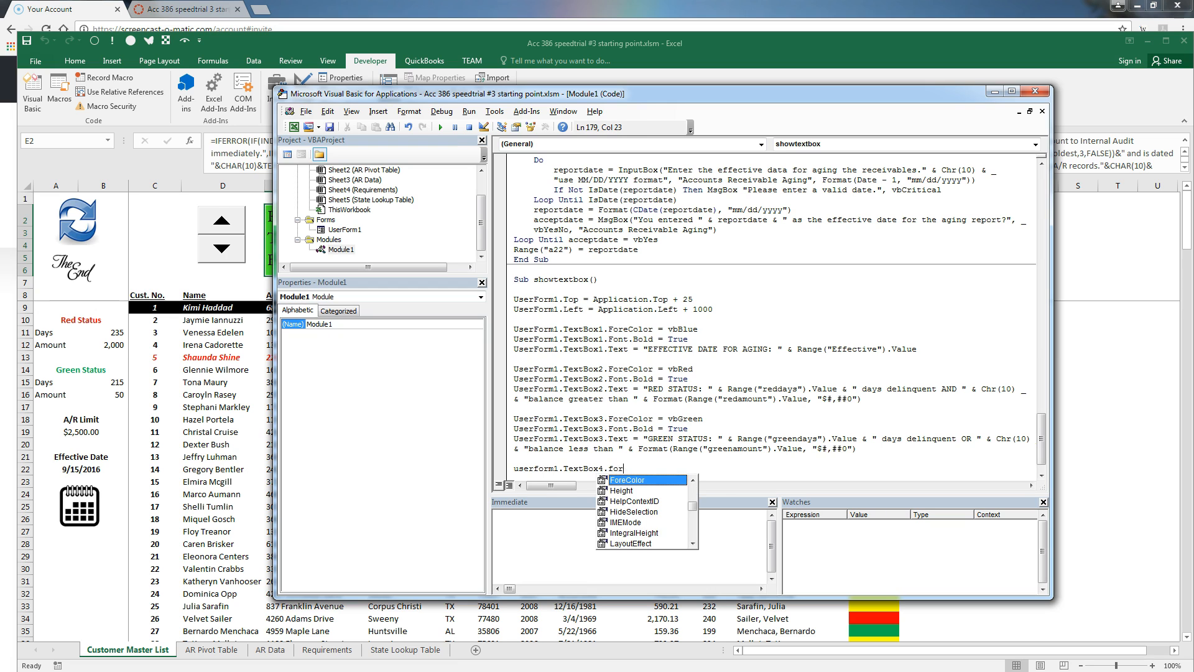
text(nt)
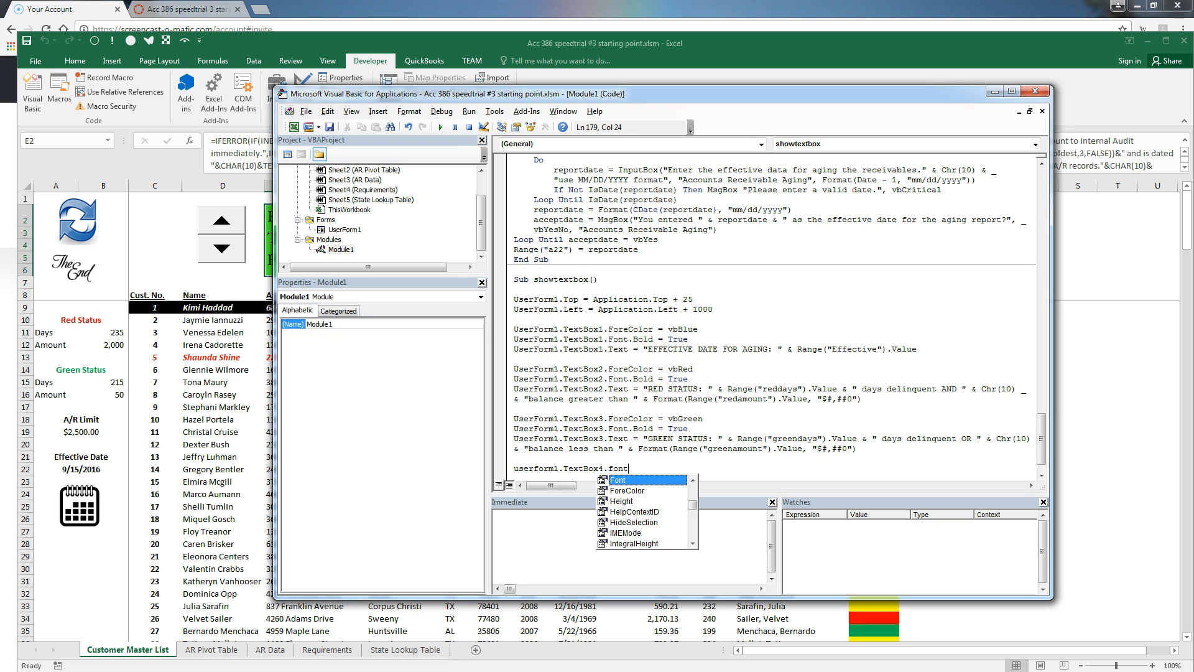
text(.bold = true)
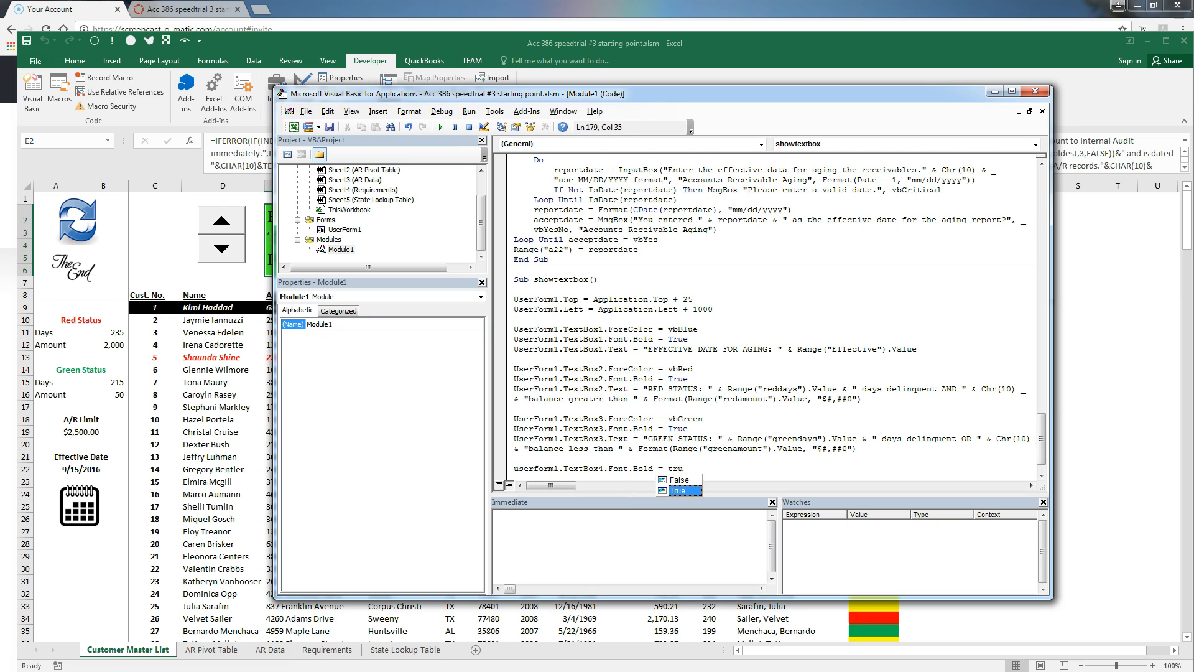
key(Return)
Set TextBox4's text to "CREDIT LIMIT: " with creditlimit formatted "$#,##0"
text(userform1.)
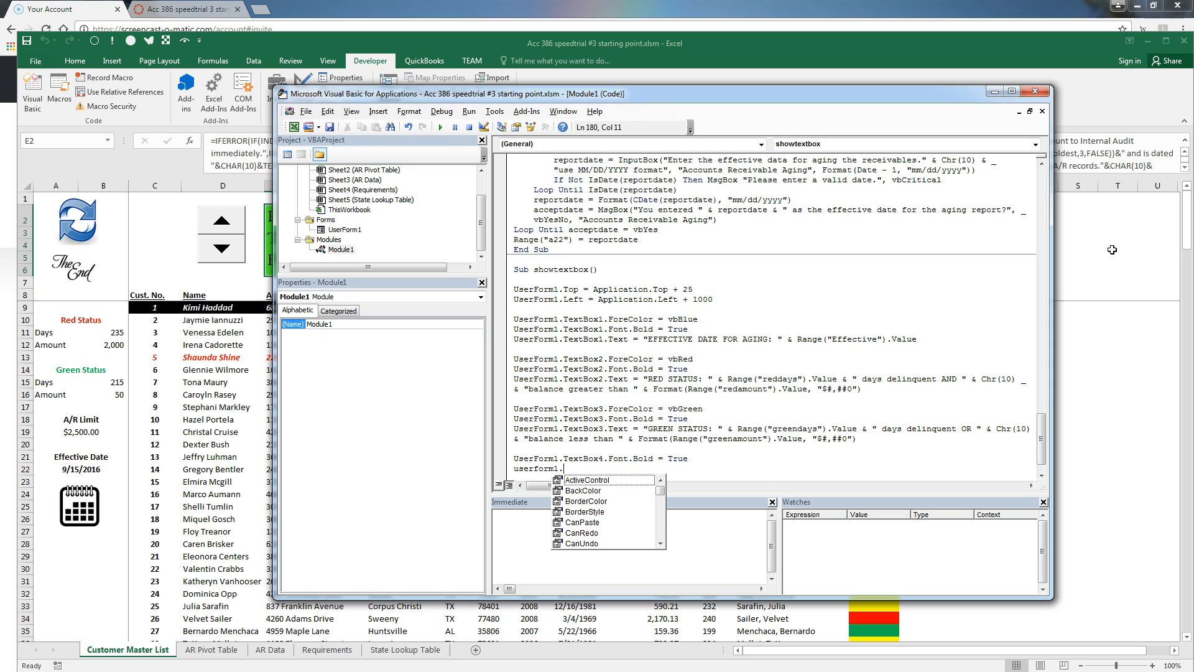
text(textbox4.text)
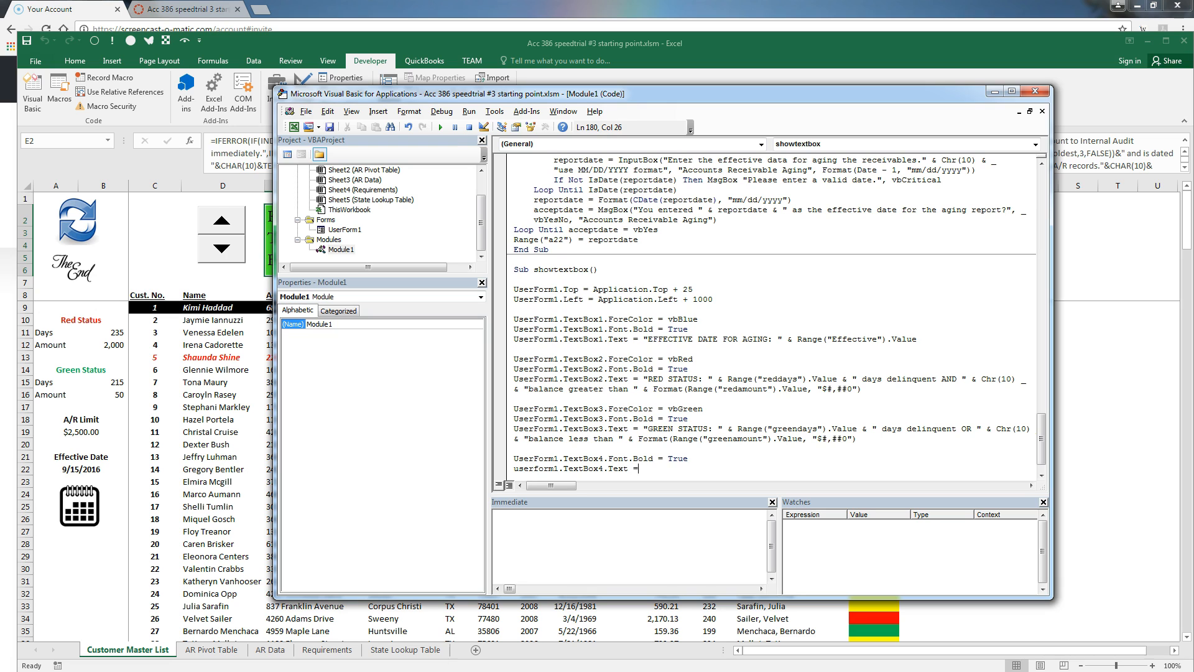
text( = "CREDIT LIMT)
key(BackSpace)
text(IT)
text(: " & format(ra)
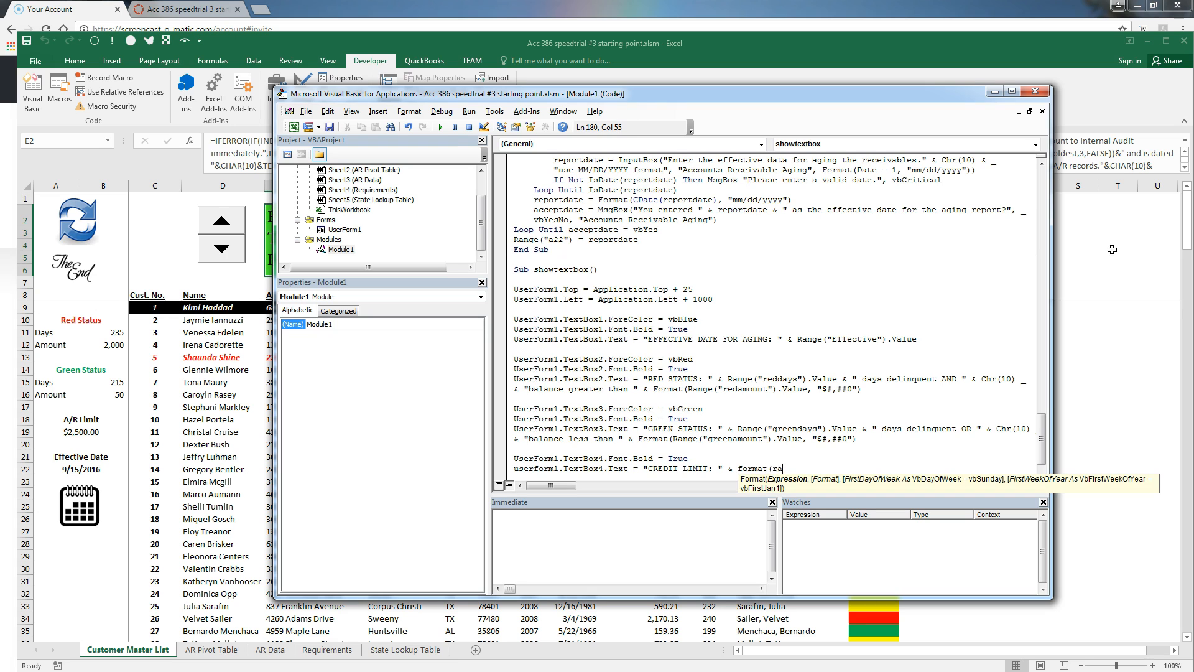
text(nge("creditlimit").Value,"$#)
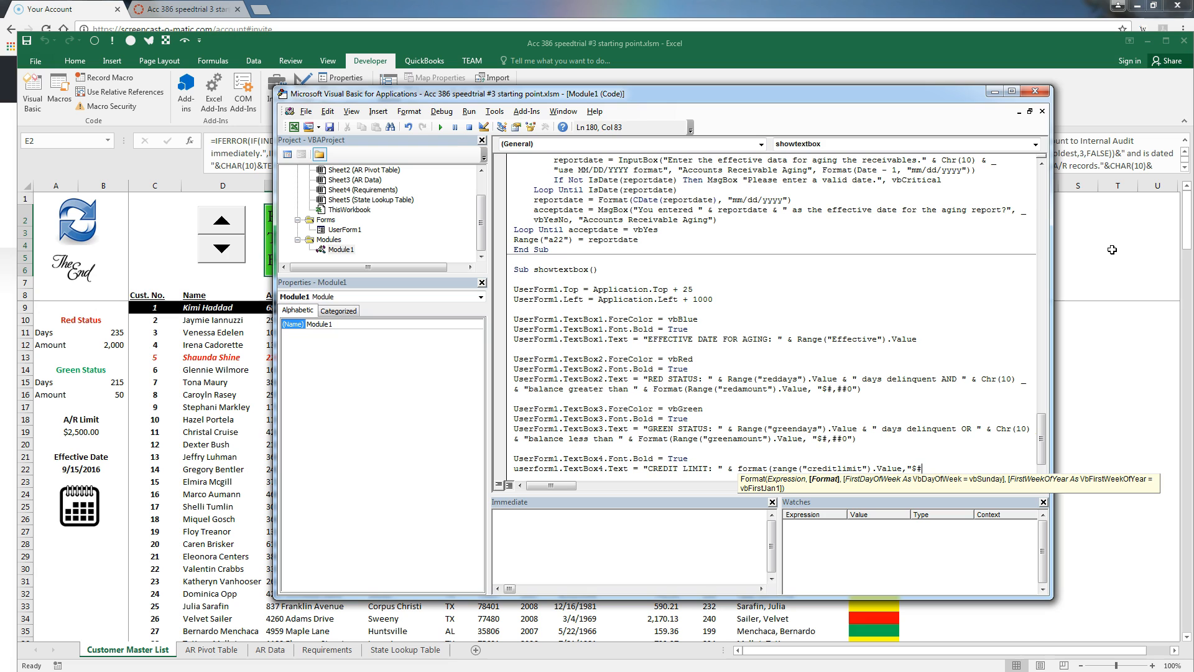
text(,##0"))
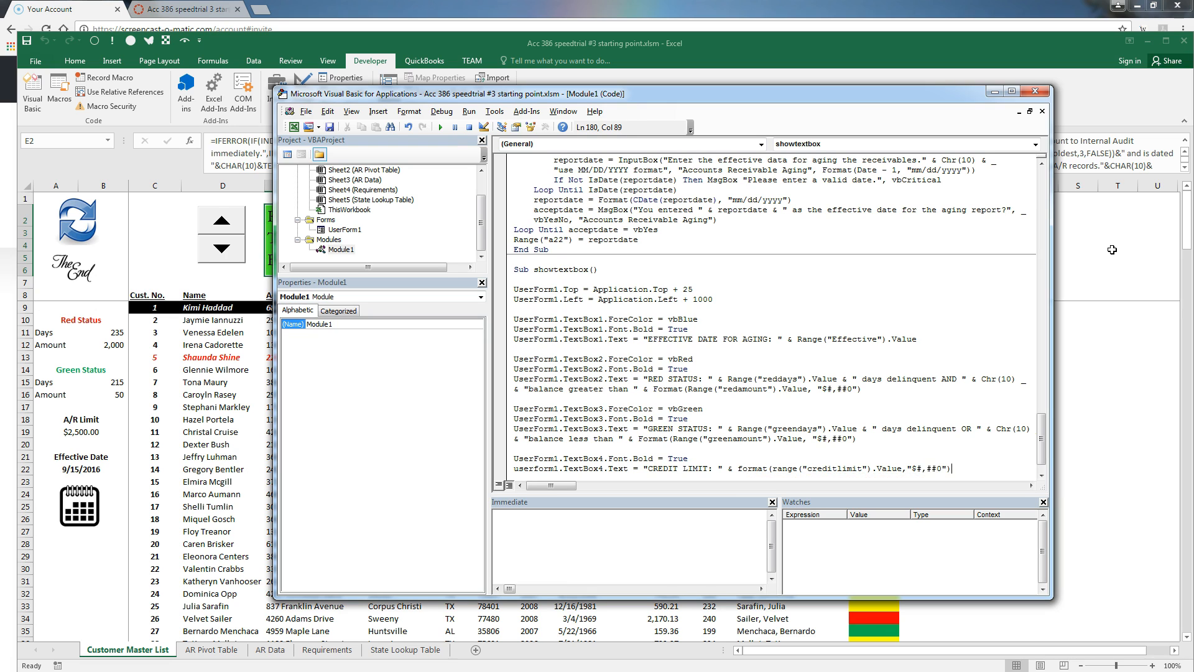
key(Return)
key(Return)
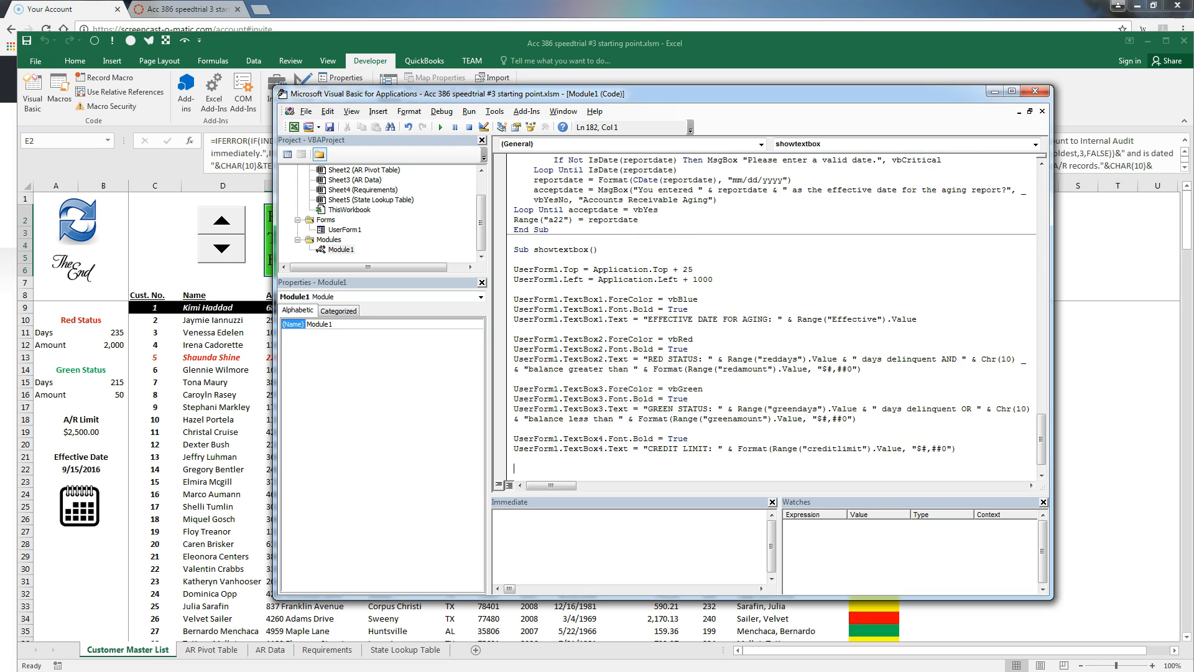
End showtextbox with UserForm1.Show vbModeless followed by Range("a10").Select
text(userform1.show)
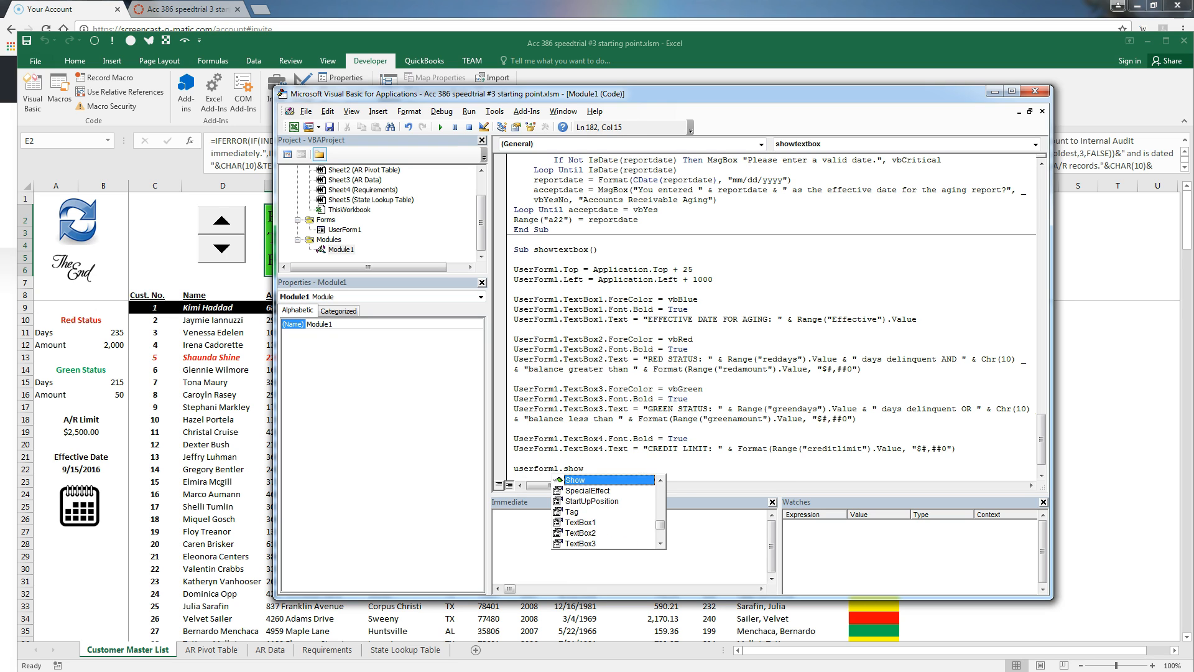
key(Tab)
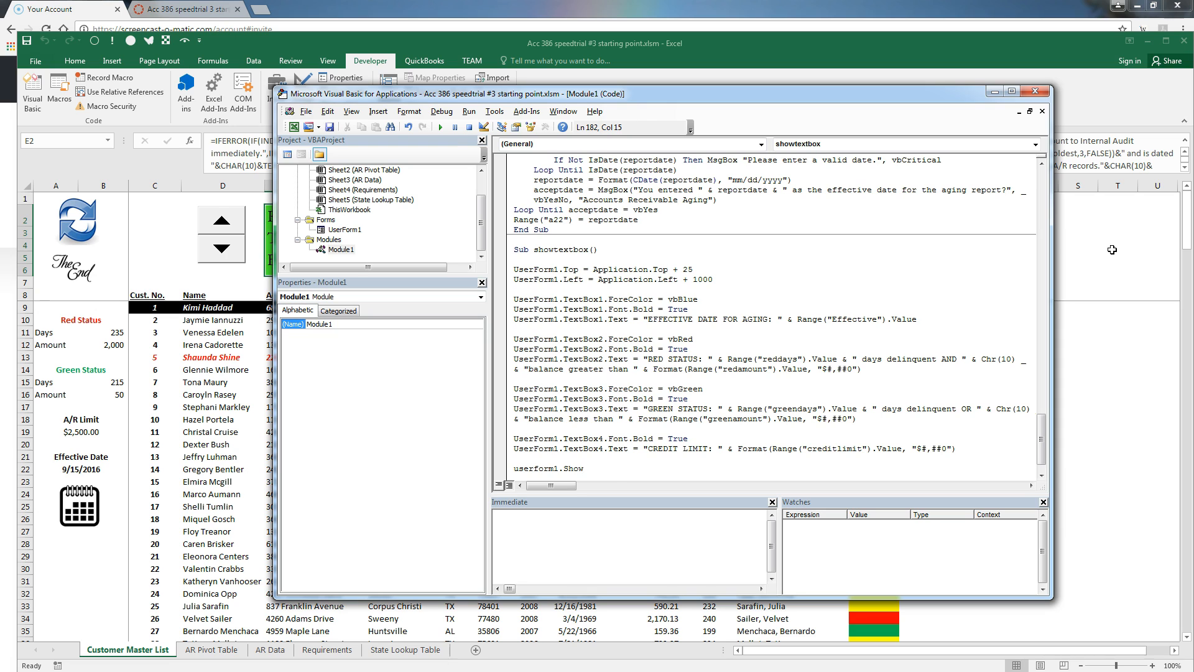
text(vbmodeless)
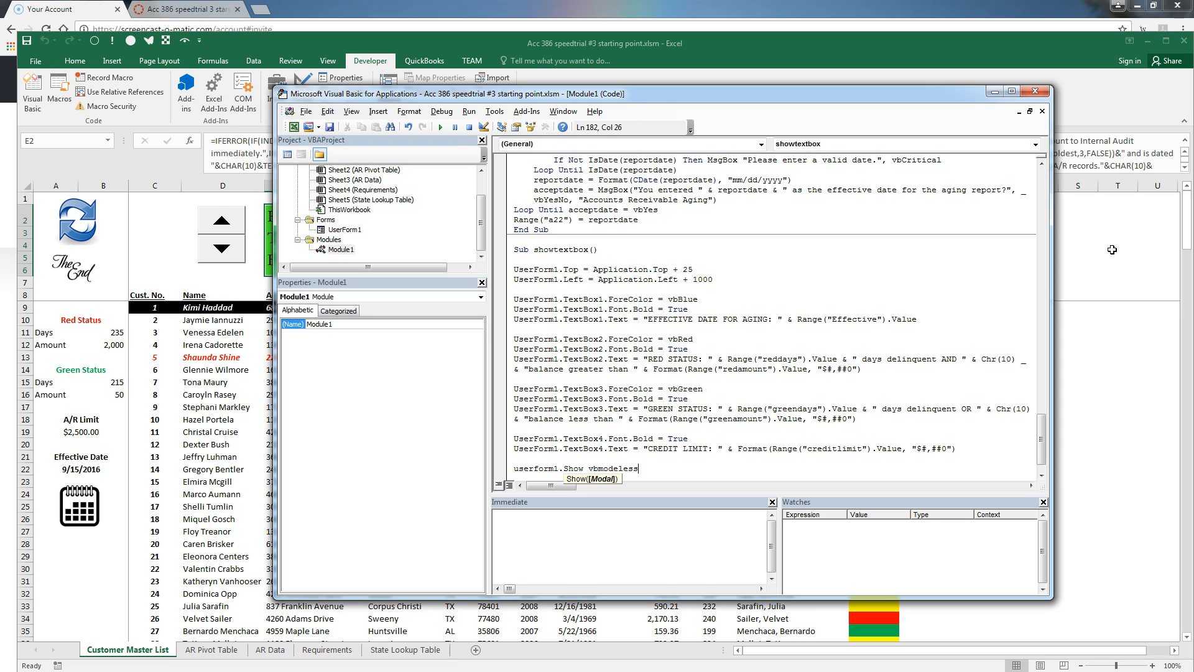
key(Return)
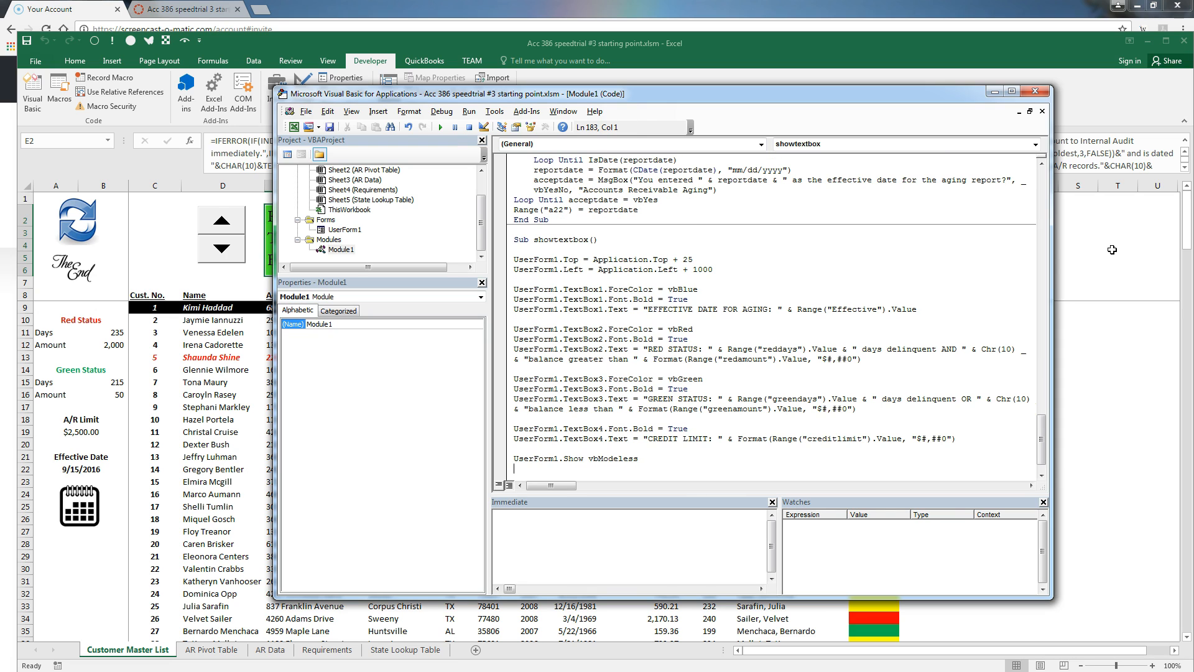
key(Return)
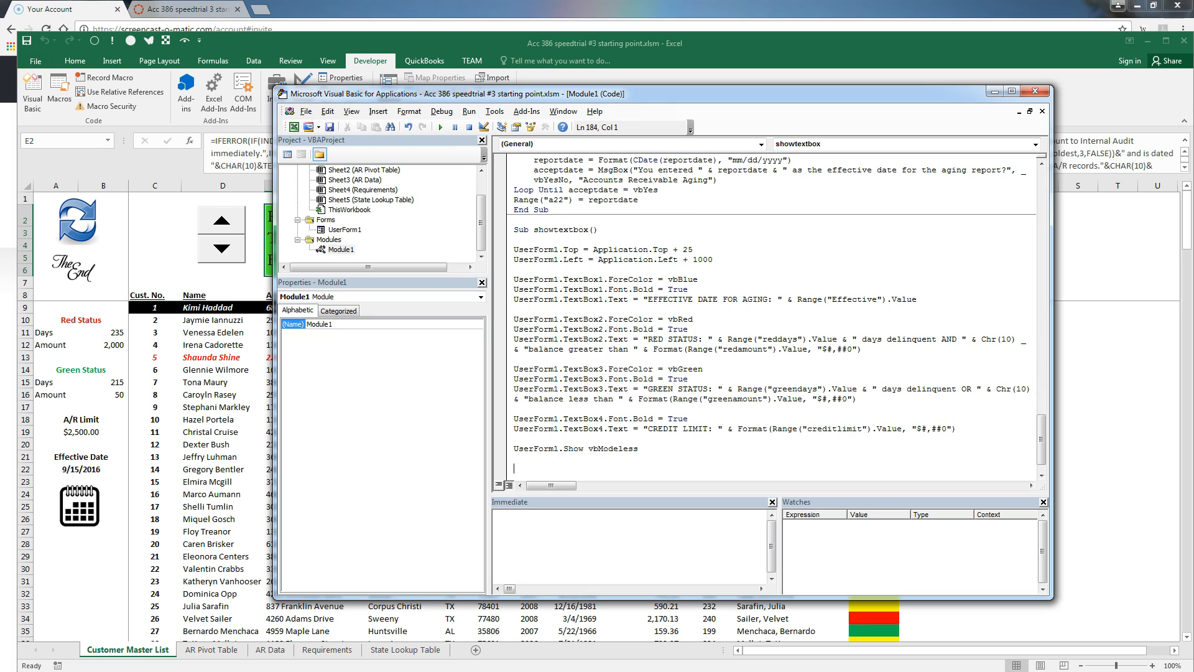
text(range()
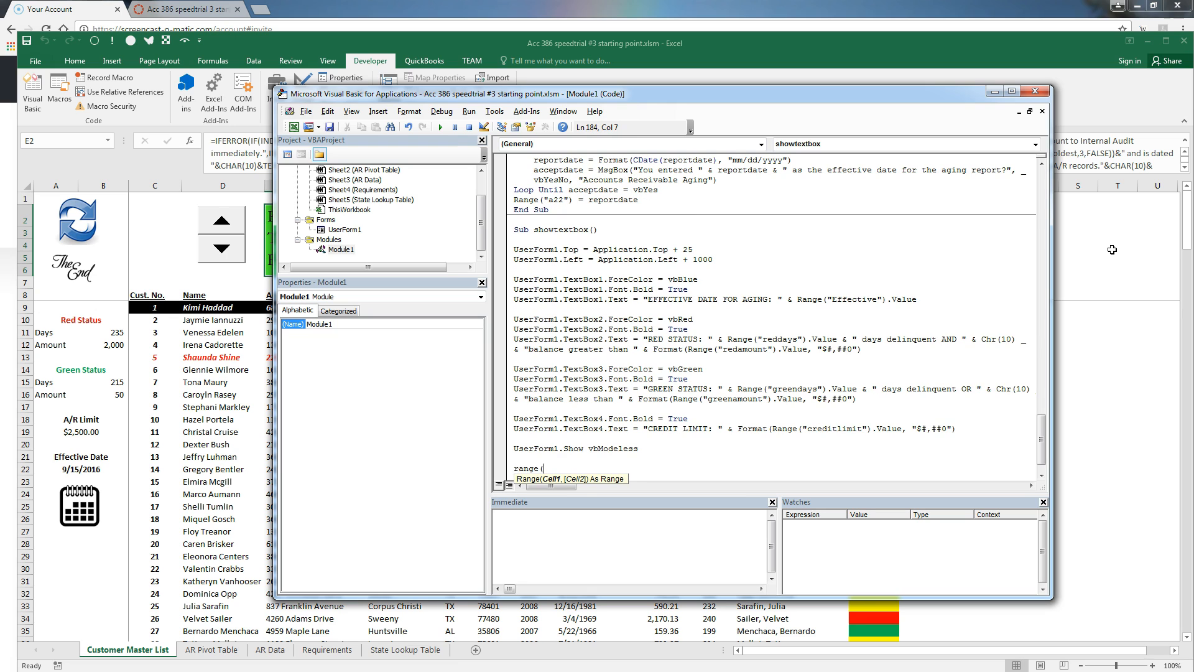
text("a10"))
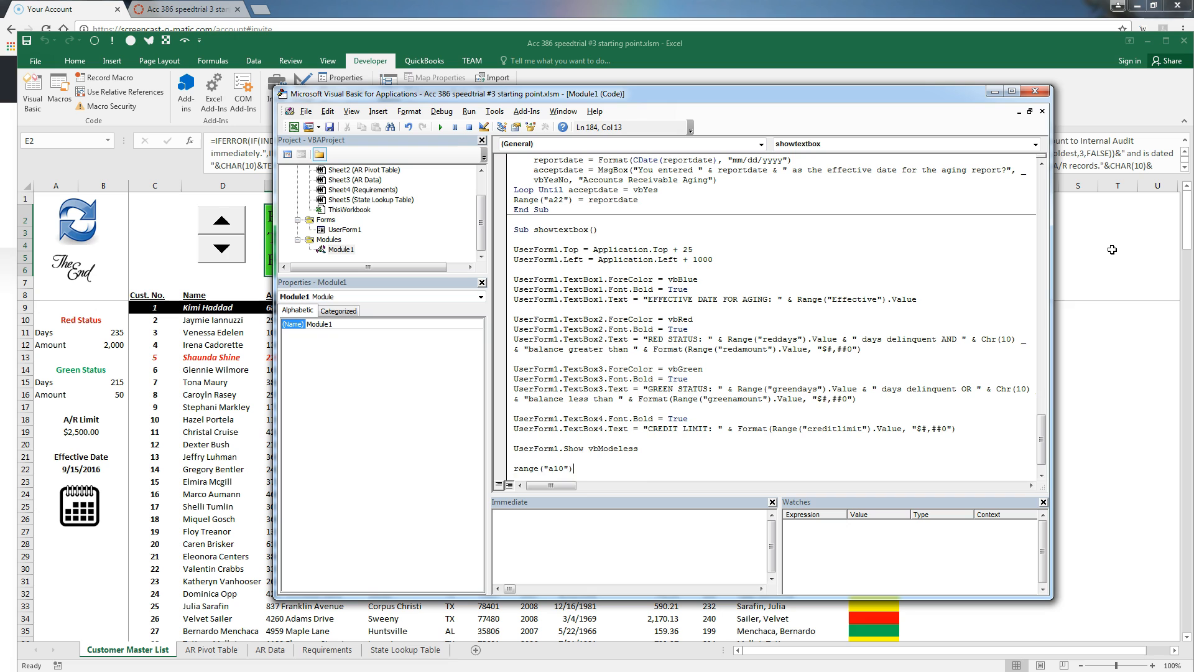
text(.s)
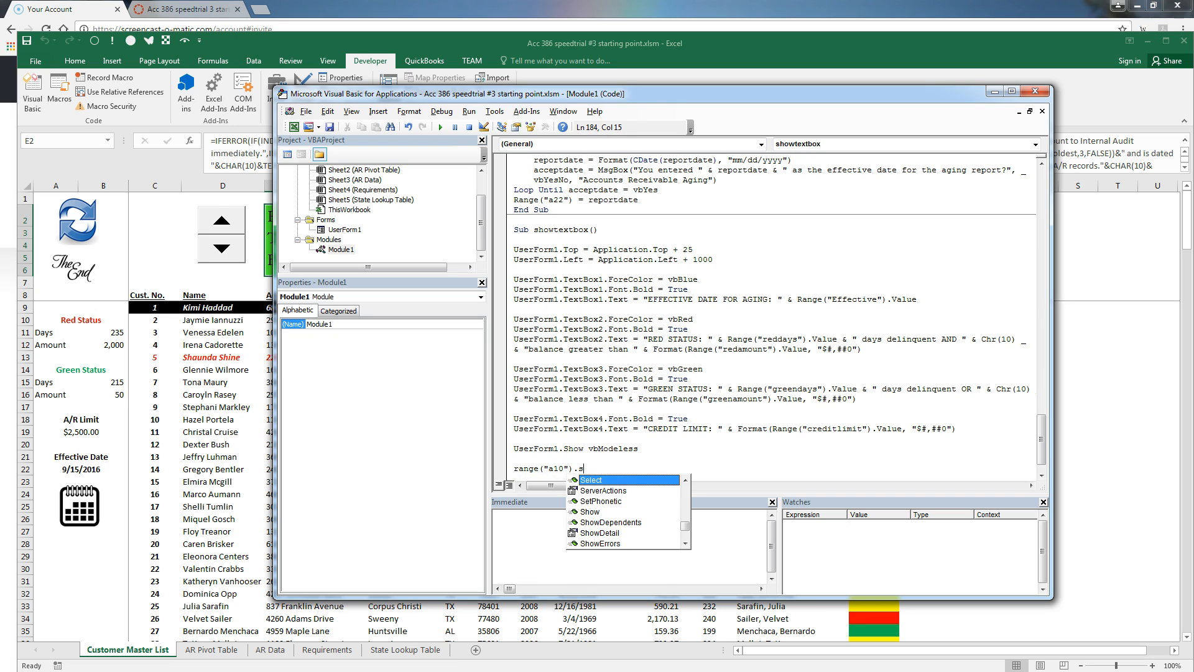
text(elect)
key(Tab)
key(Down)
key(Down)
key(Down)
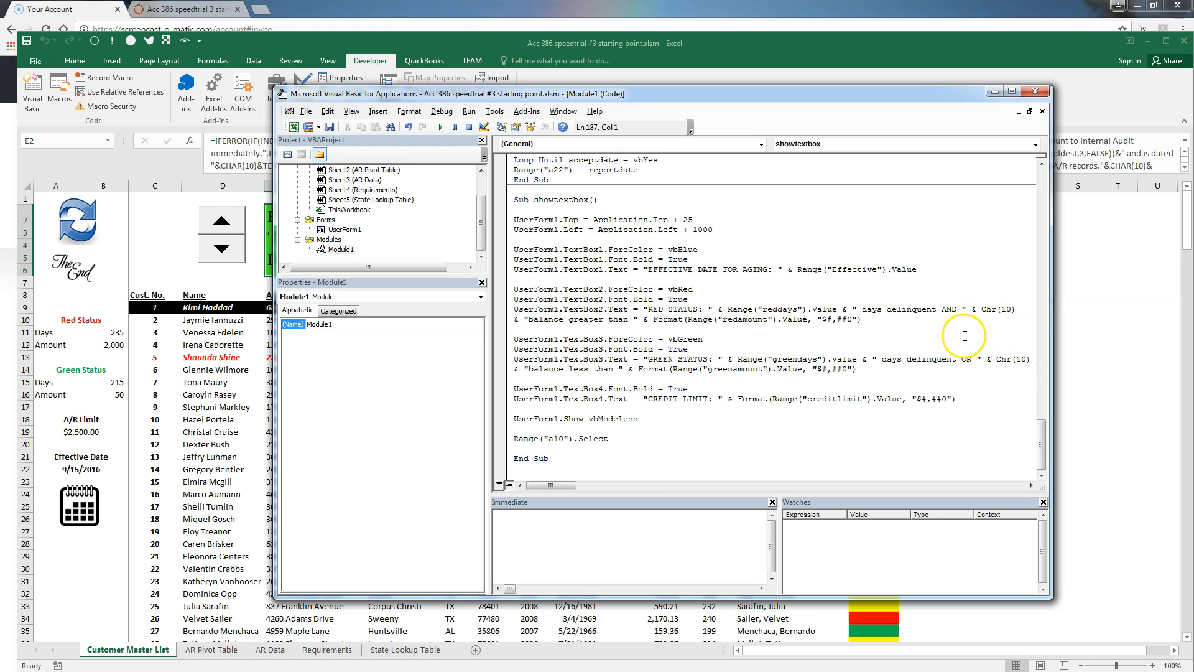
Run the showtextbox macro from Developer > Macros to display UserForm1 over the sheet
click(1111, 362)
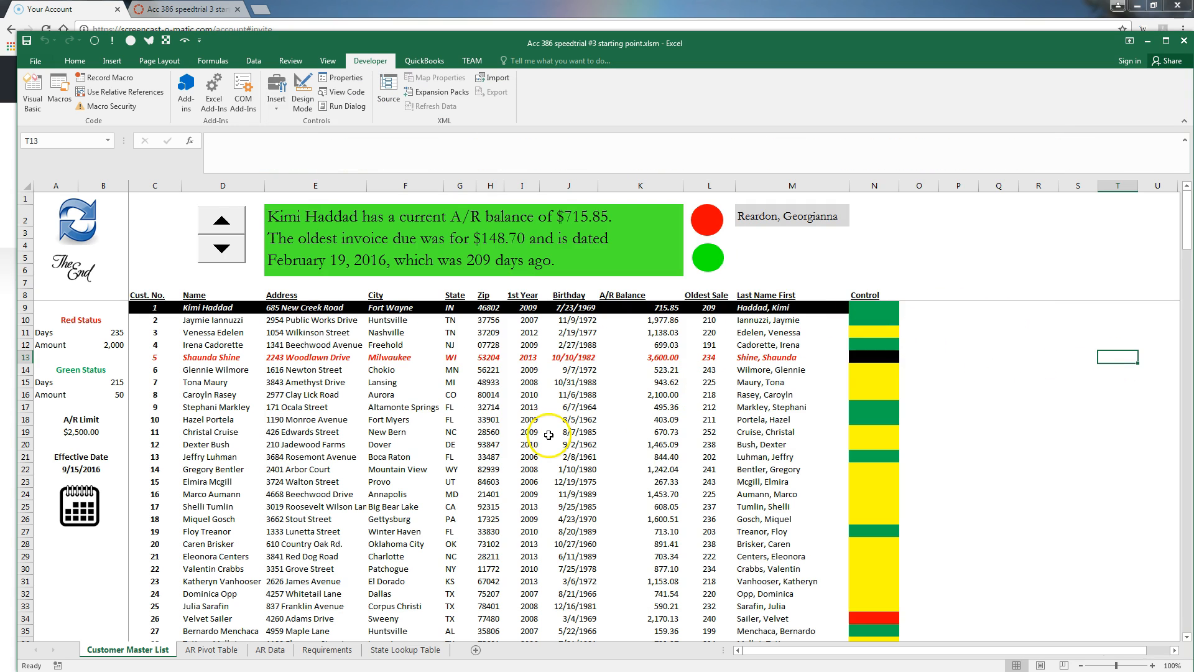
click(59, 90)
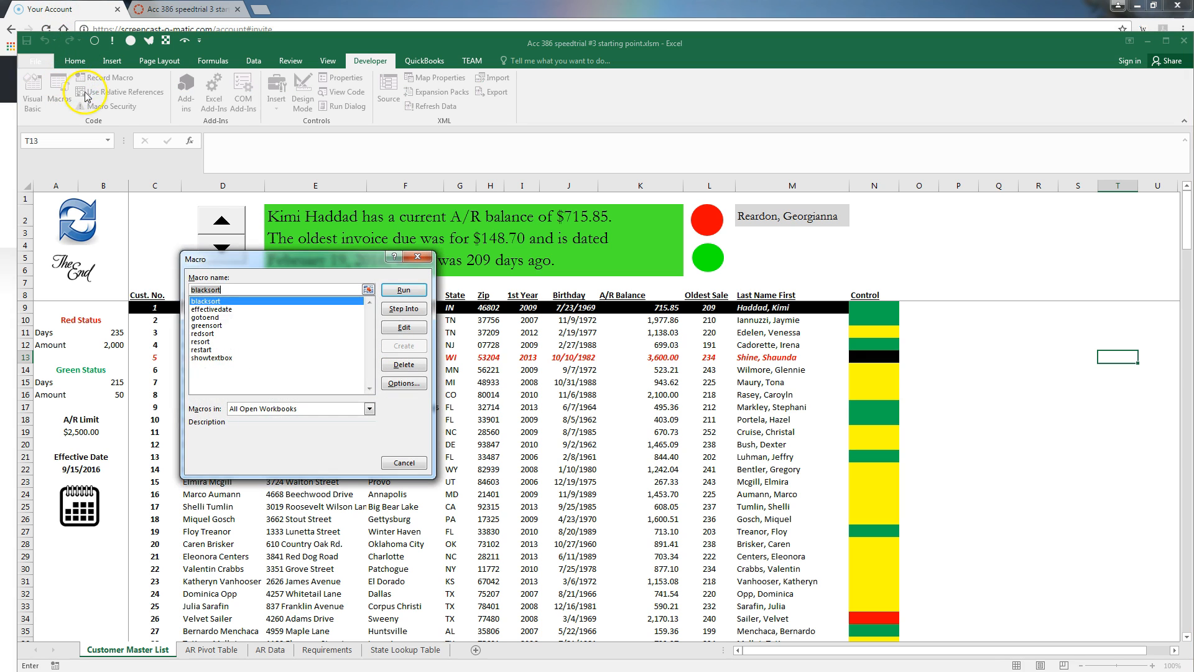
click(209, 357)
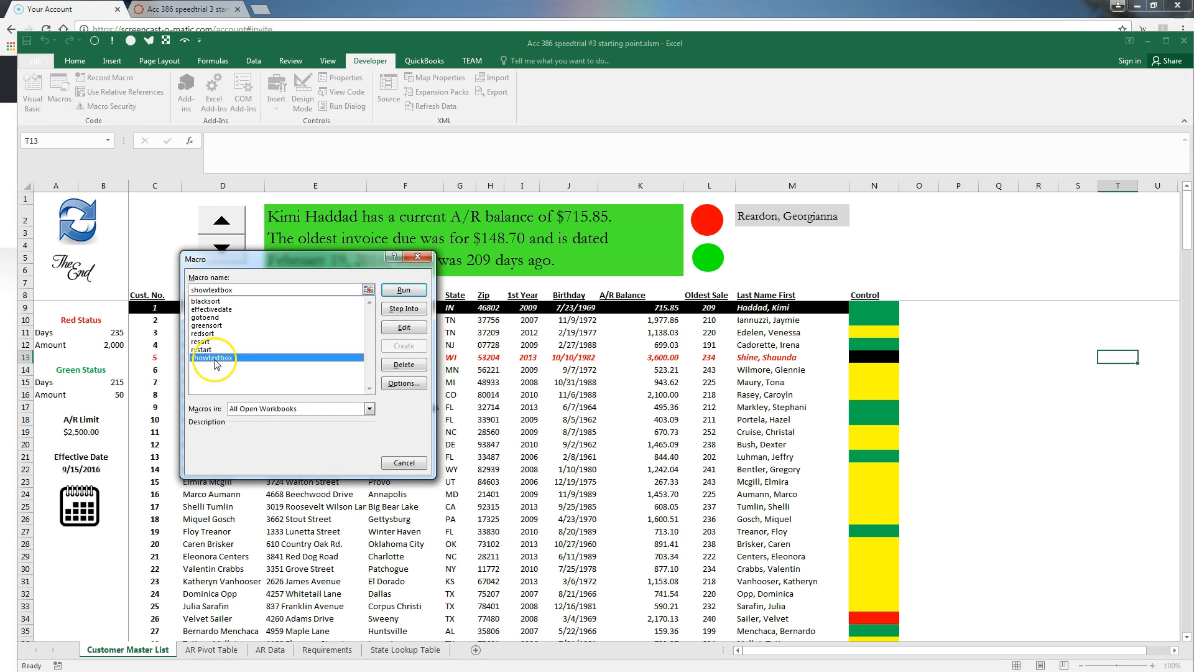
click(403, 290)
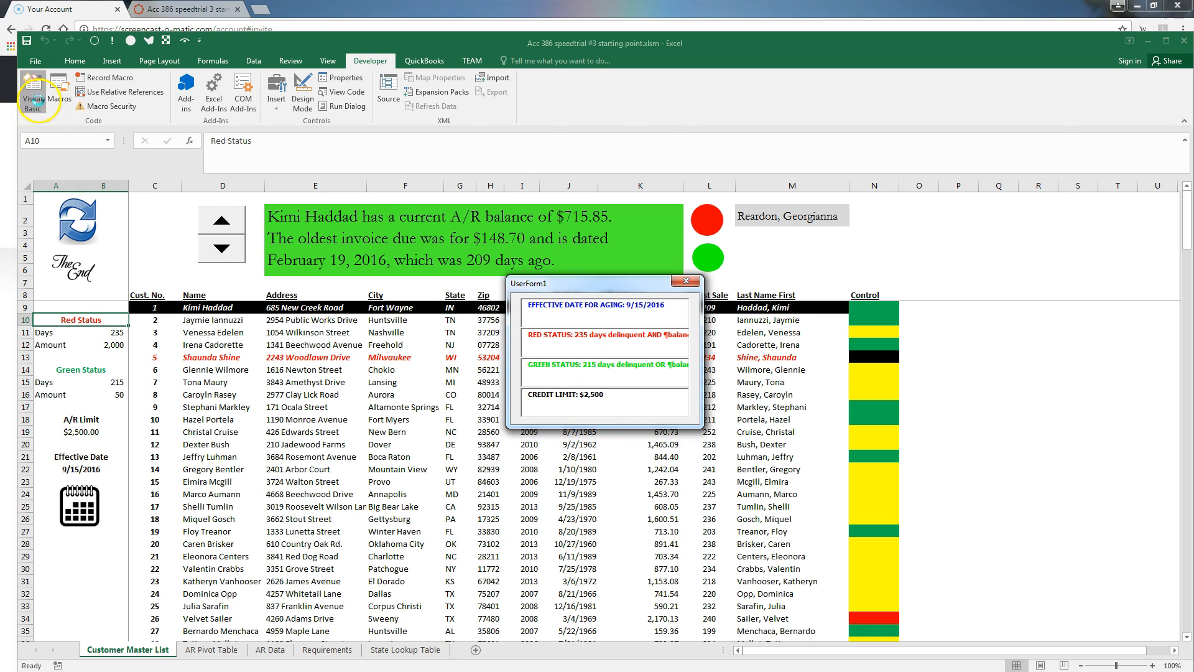
Change UserForm1's StartUpPosition property from 1 - CenterOwner to 0 - Manual
click(32, 92)
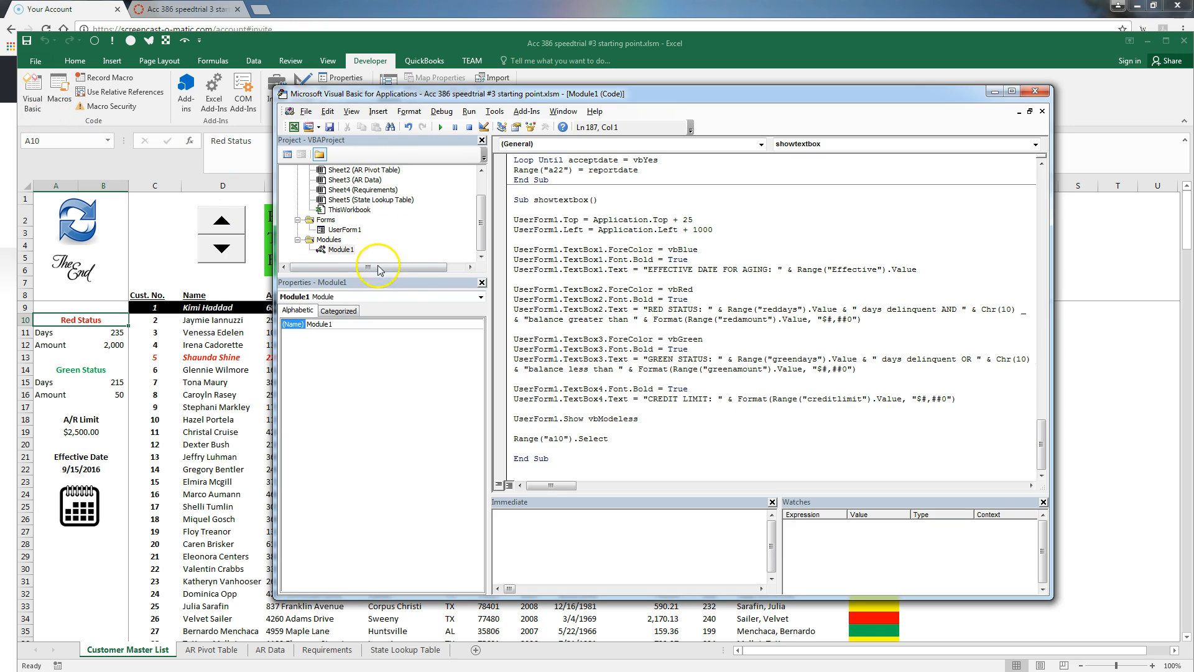
double_click(346, 231)
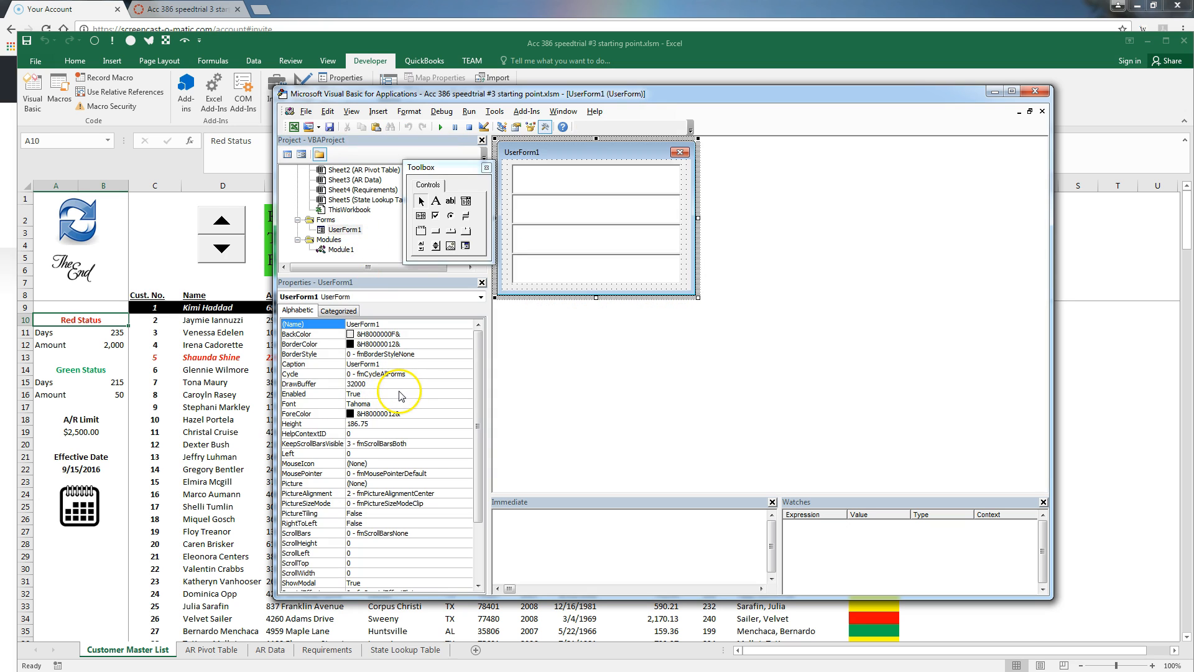
drag(477, 376, 469, 431)
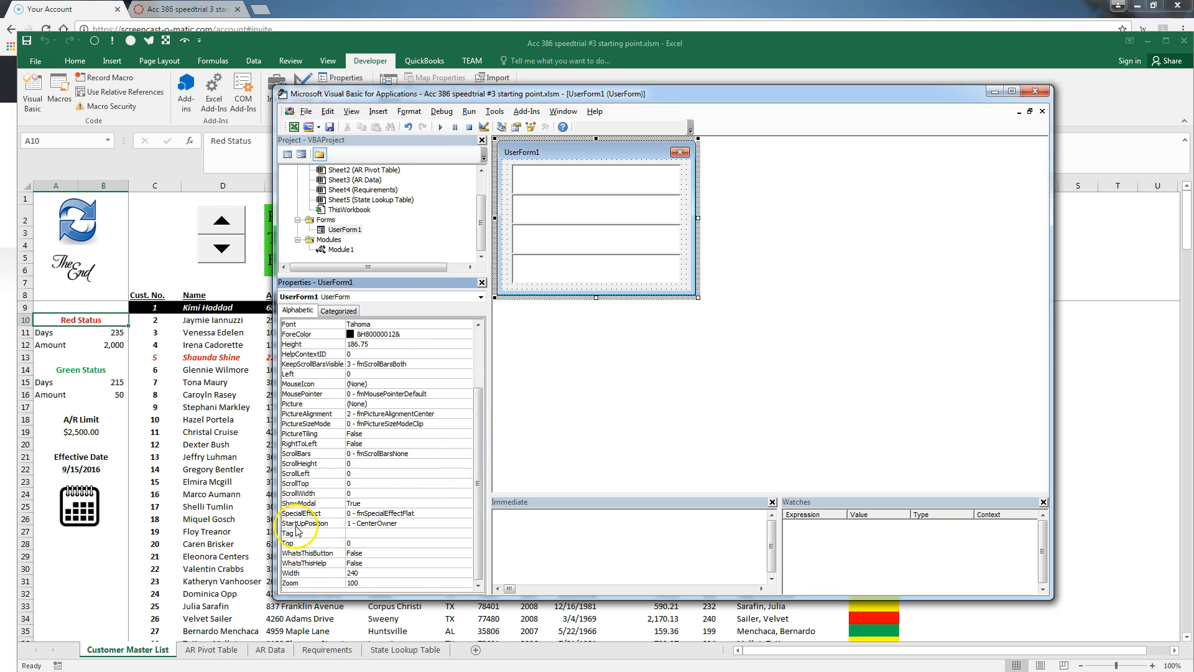
click(359, 524)
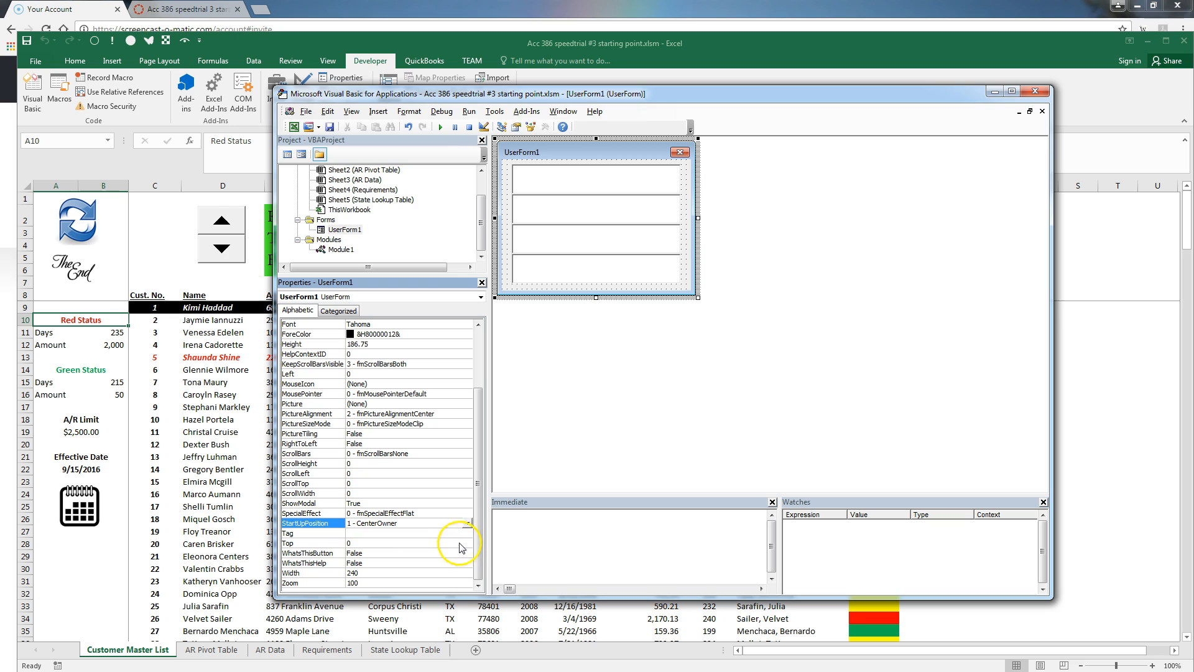
click(466, 523)
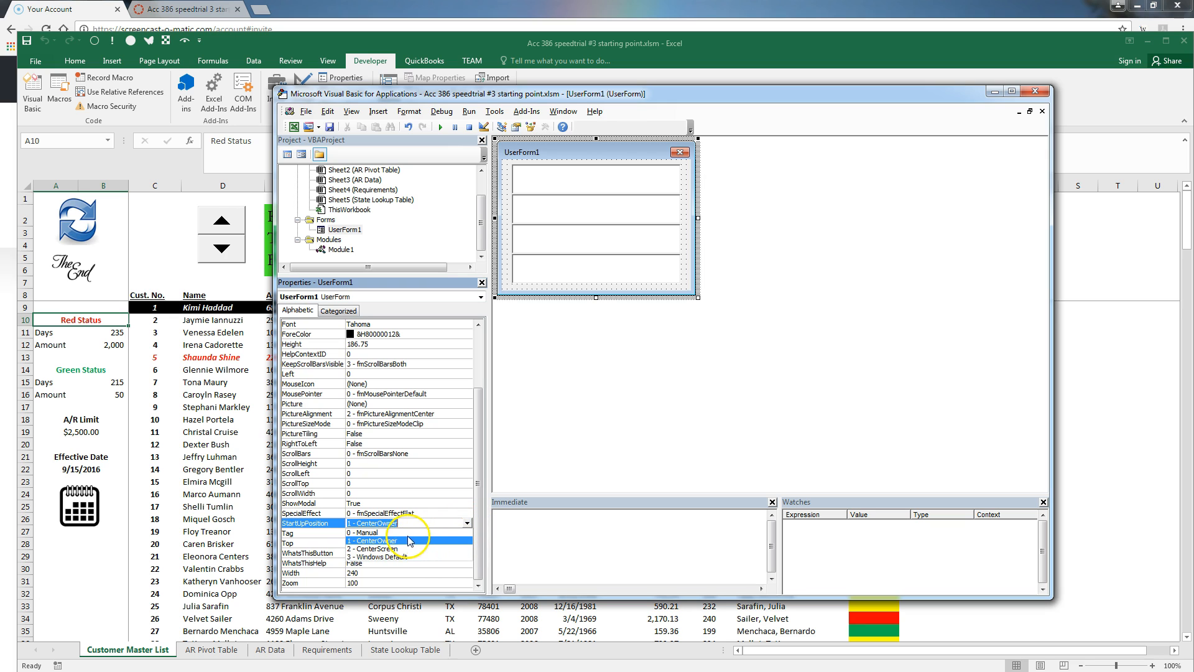
click(375, 533)
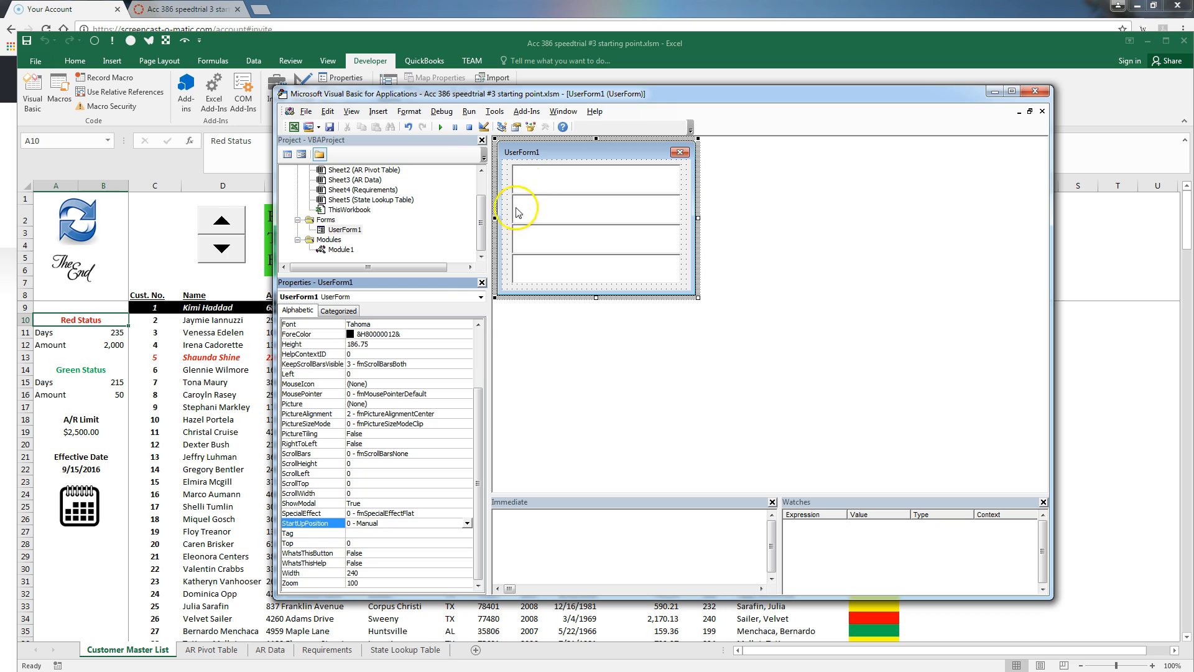
Set MultiLine to True for TextBox1 and TextBox2
click(481, 297)
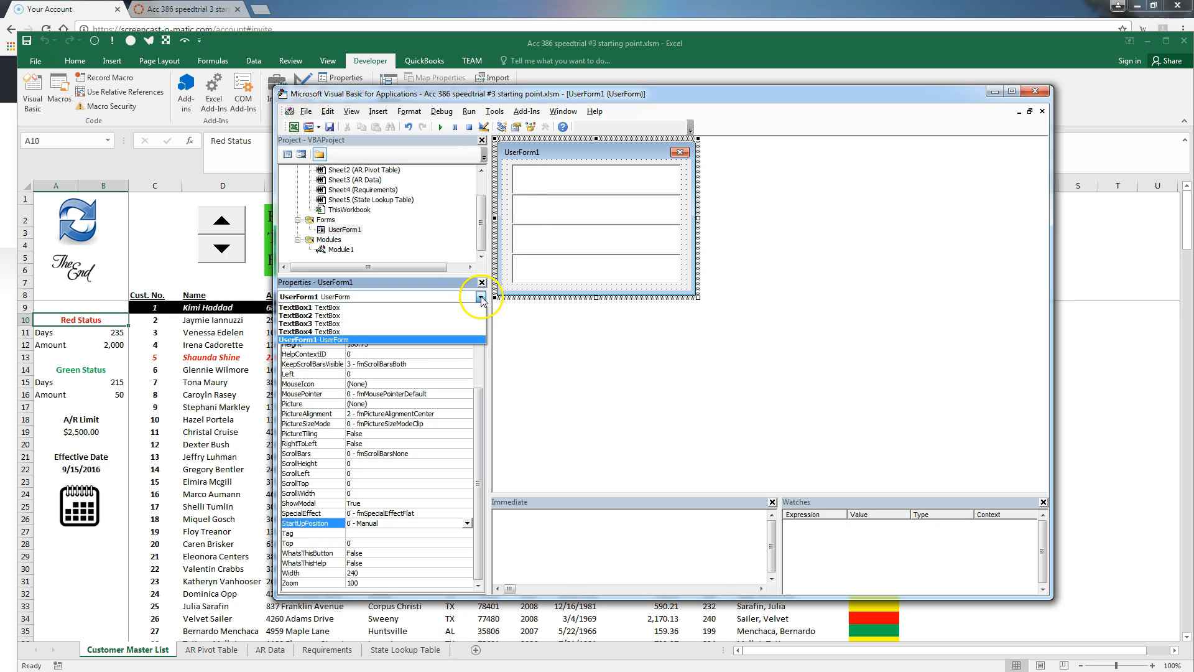
click(433, 309)
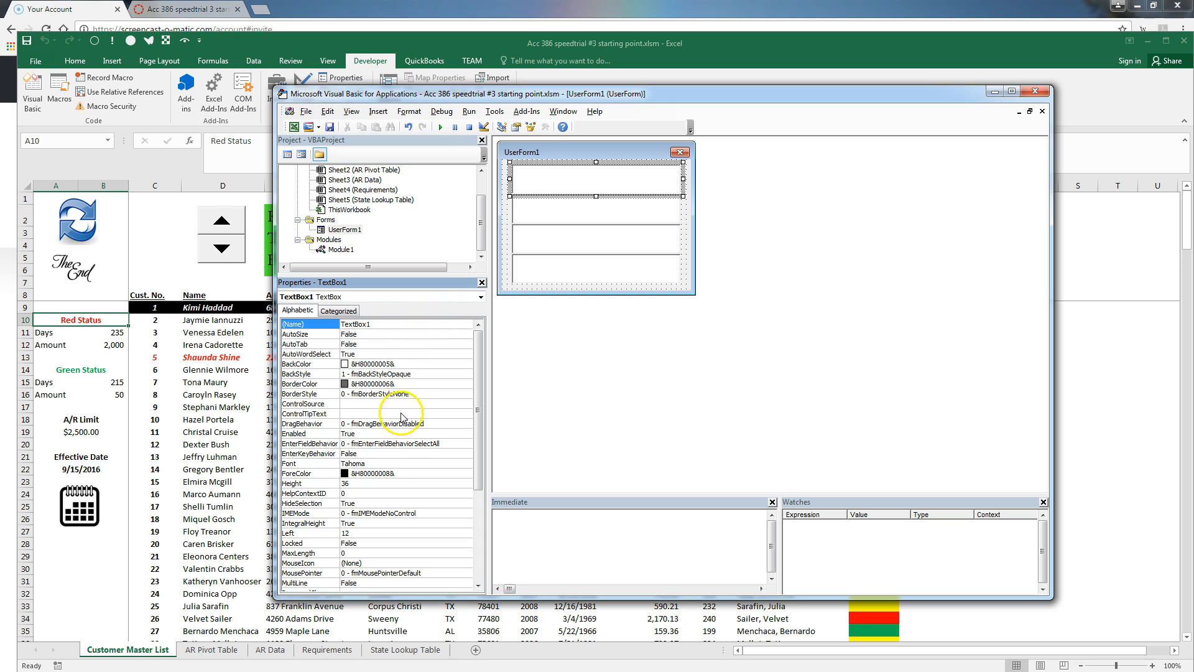
click(403, 582)
click(468, 584)
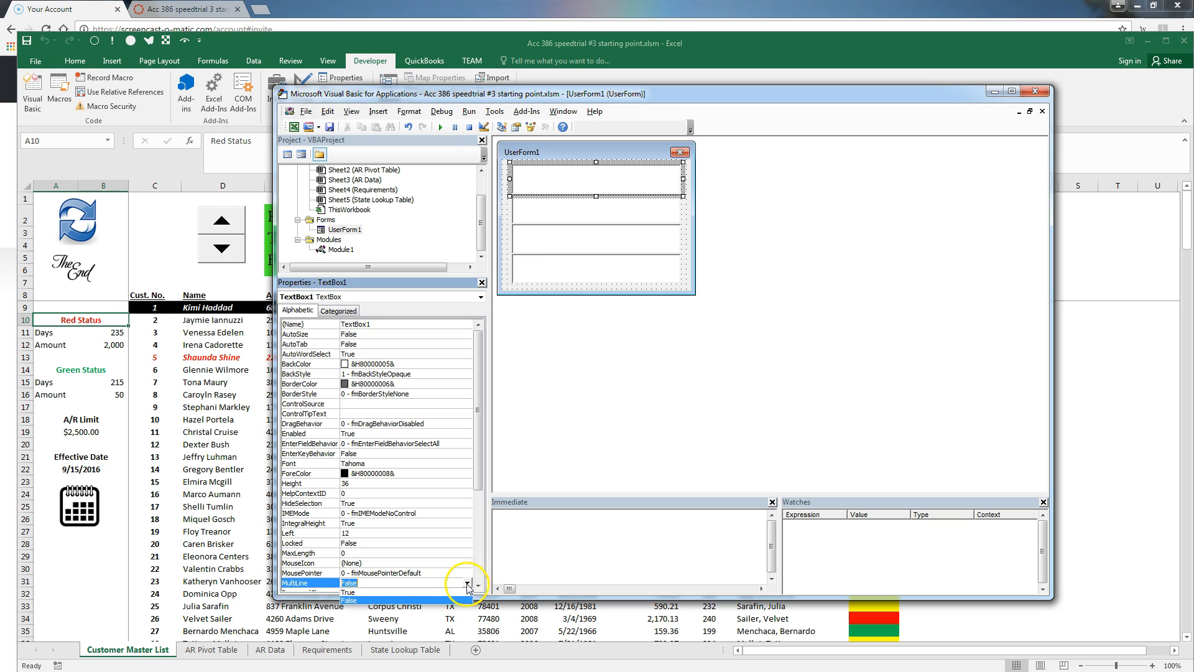
click(449, 592)
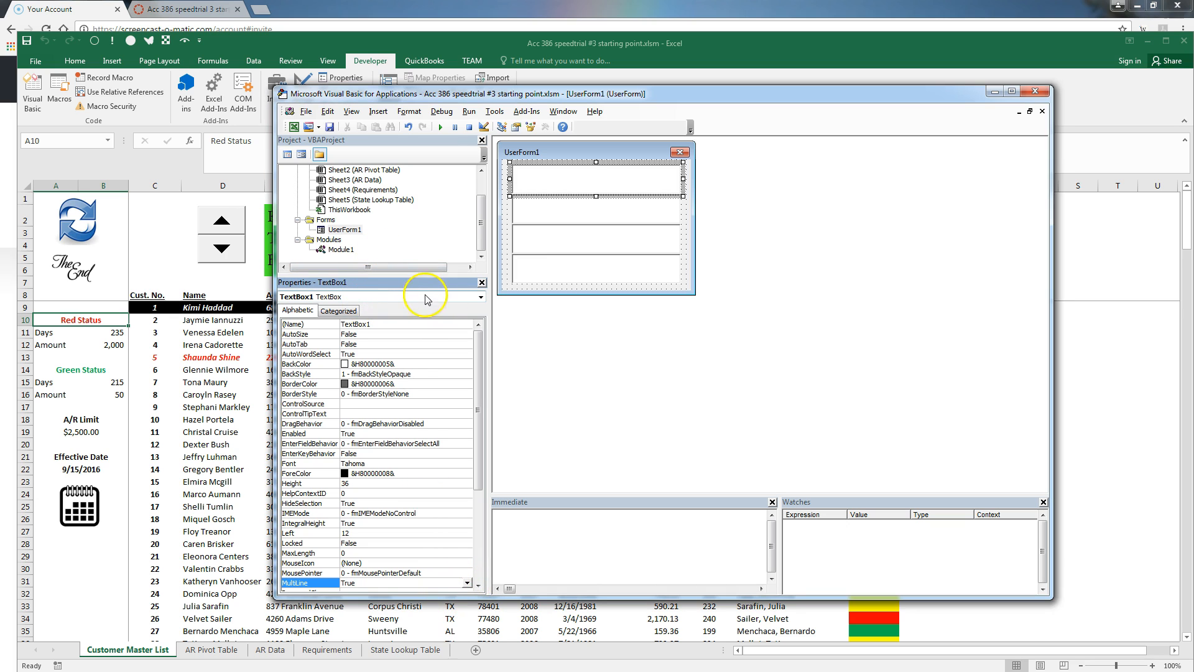
click(480, 297)
click(421, 315)
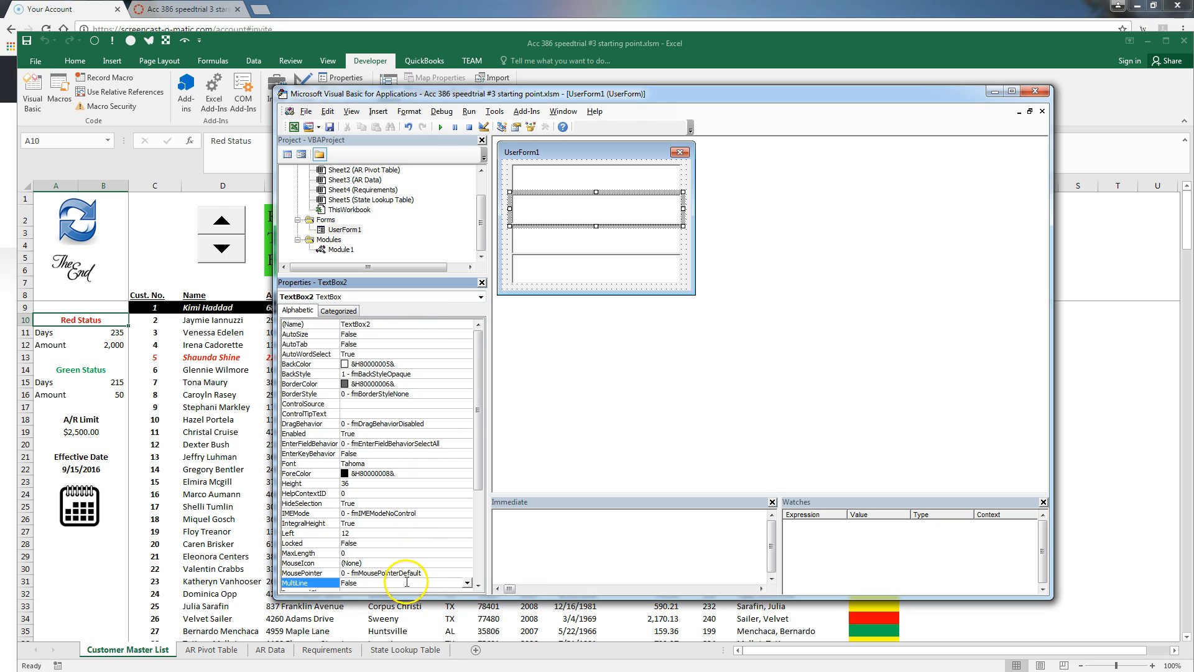
click(467, 583)
click(426, 592)
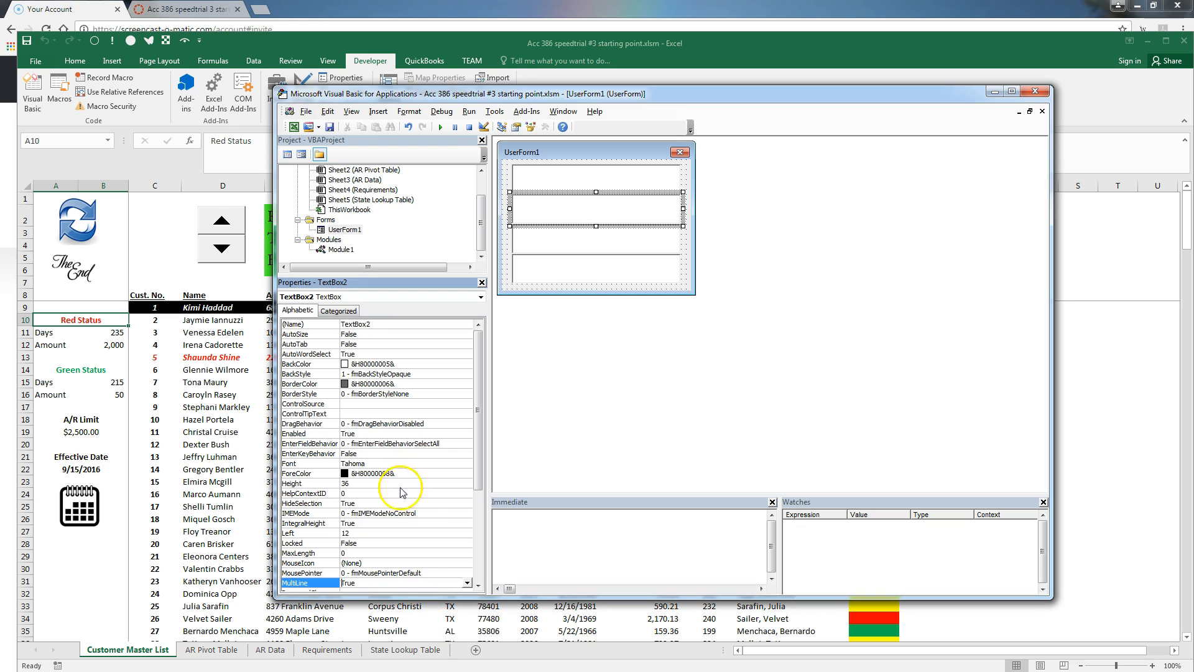
Set MultiLine to True for TextBox3 and TextBox4, then return to the worksheet
click(381, 297)
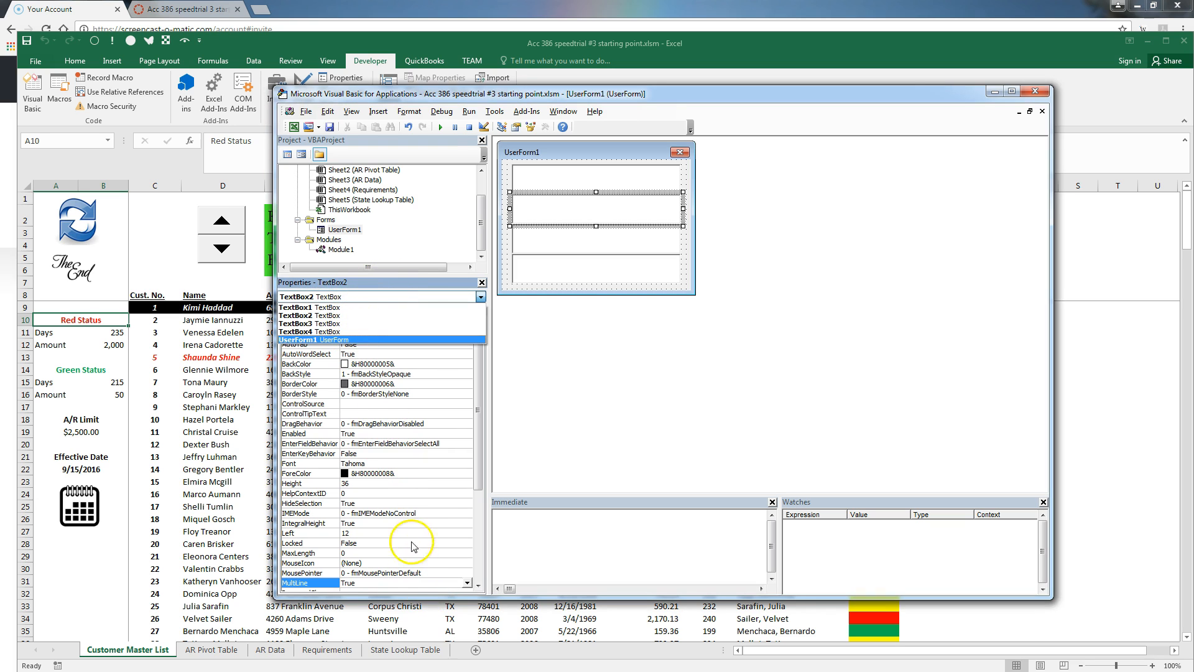
click(351, 325)
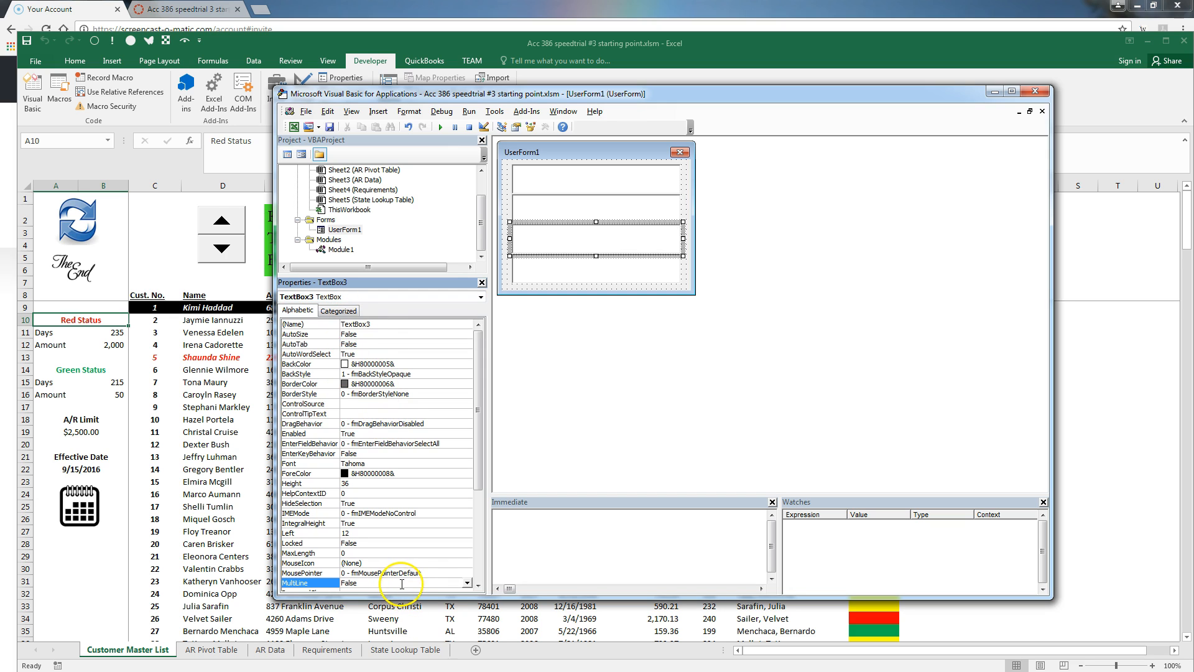
click(466, 583)
click(435, 600)
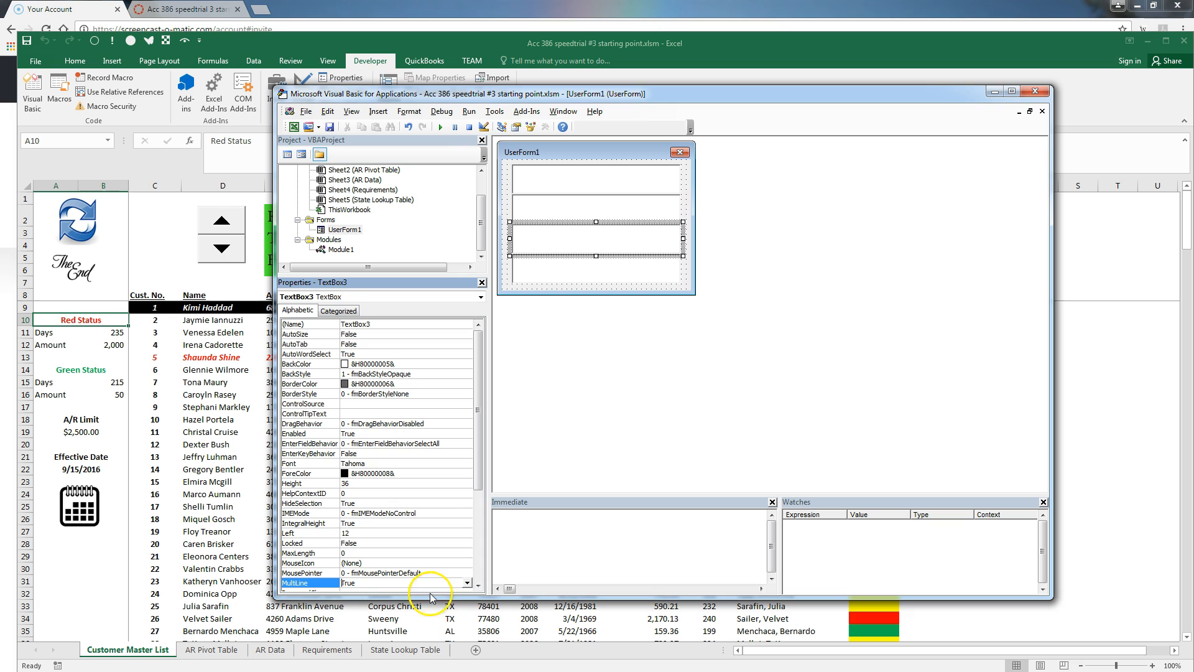
click(482, 297)
click(398, 330)
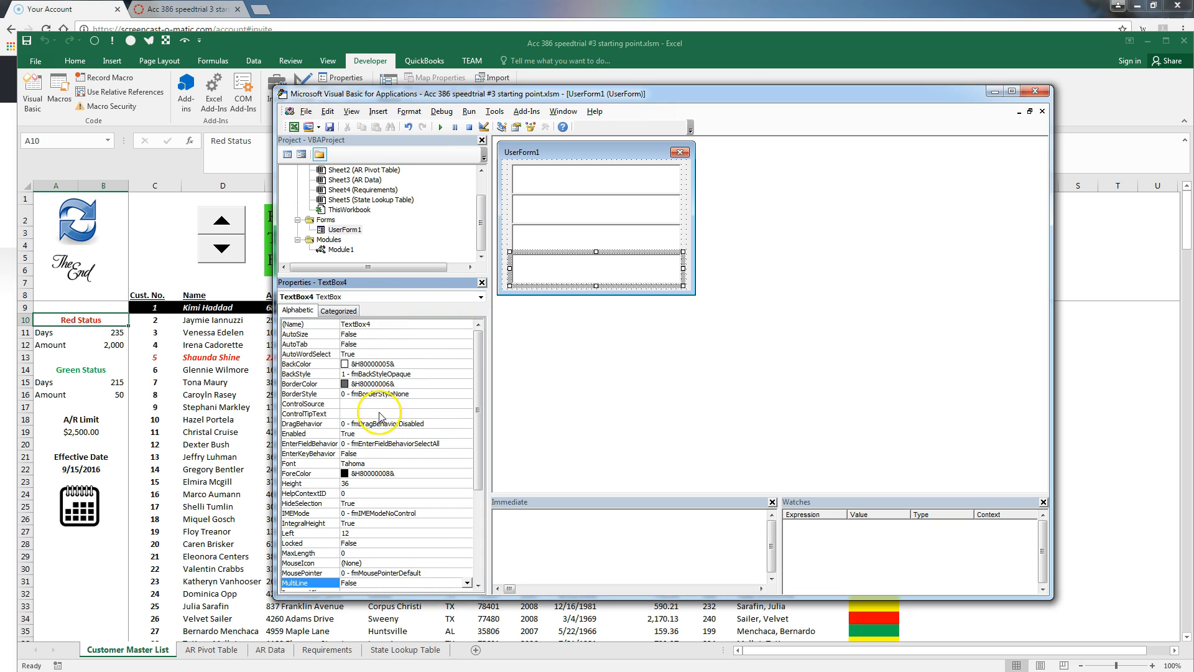
click(466, 583)
click(448, 592)
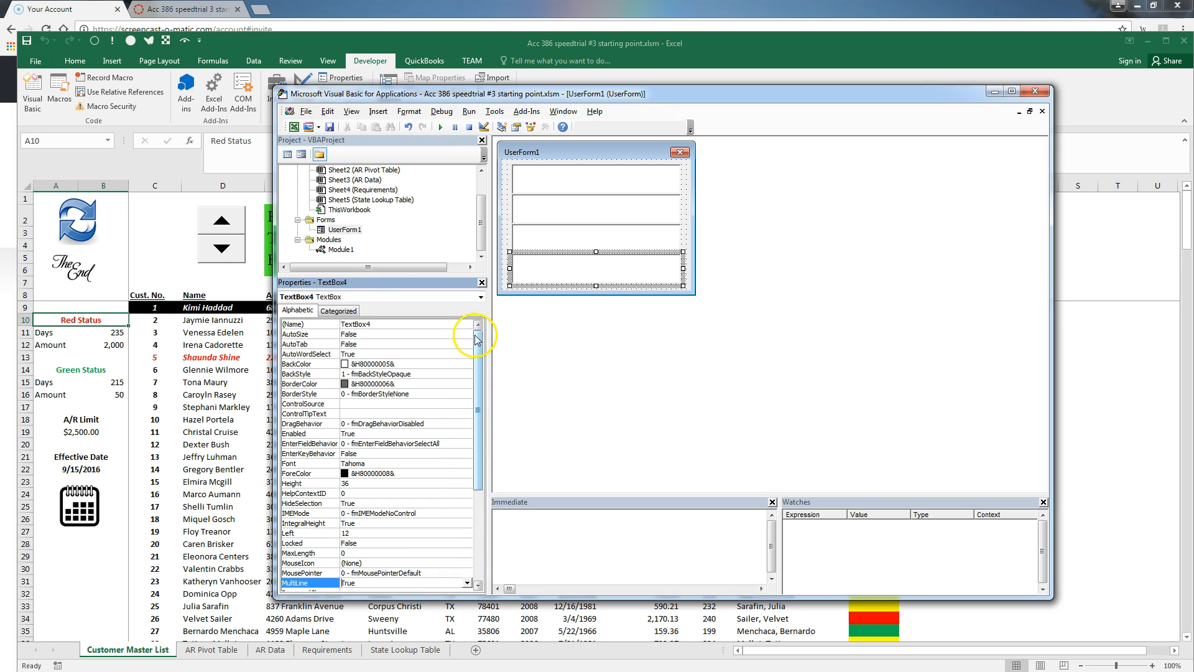
click(296, 127)
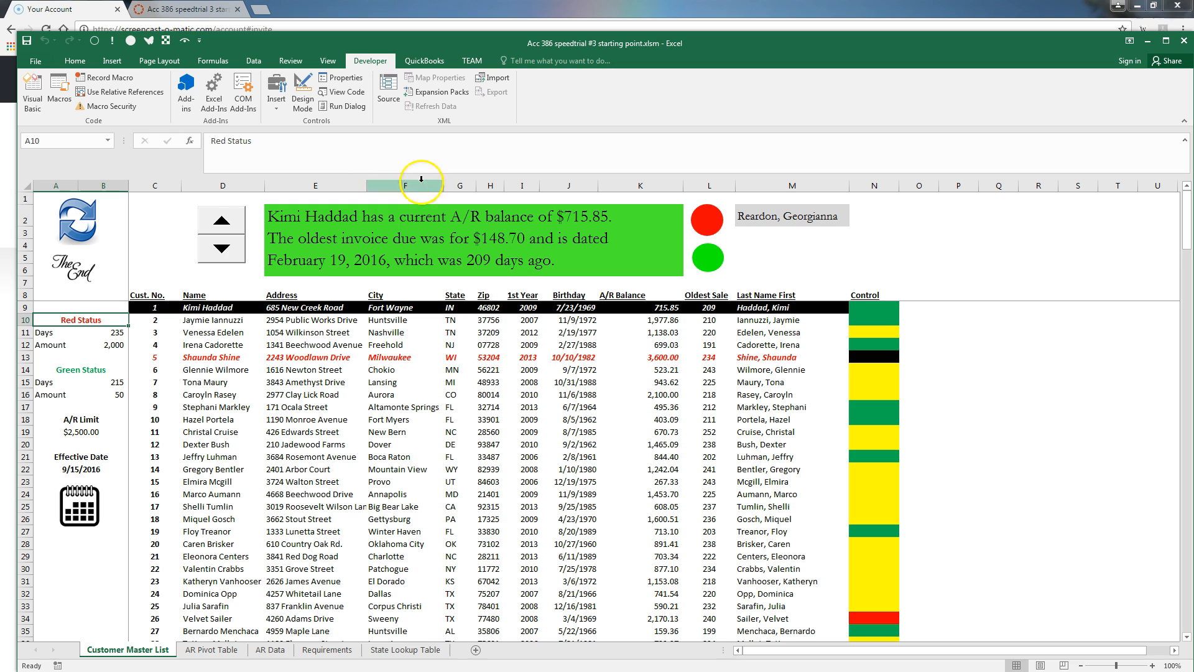
click(60, 90)
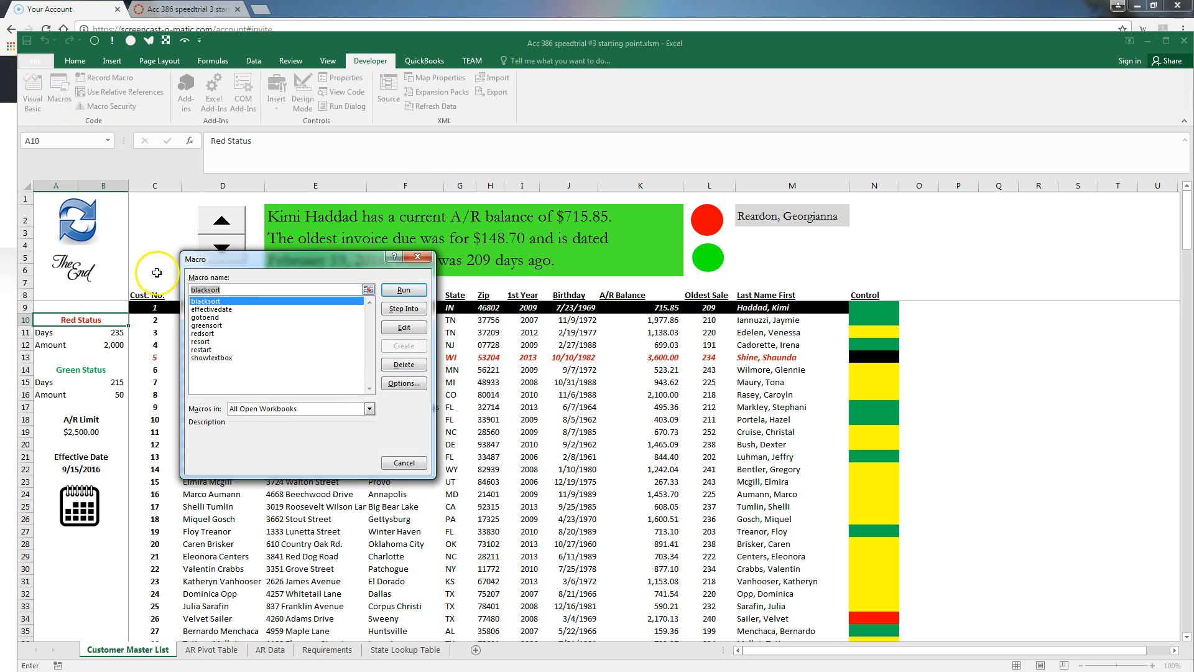
click(225, 357)
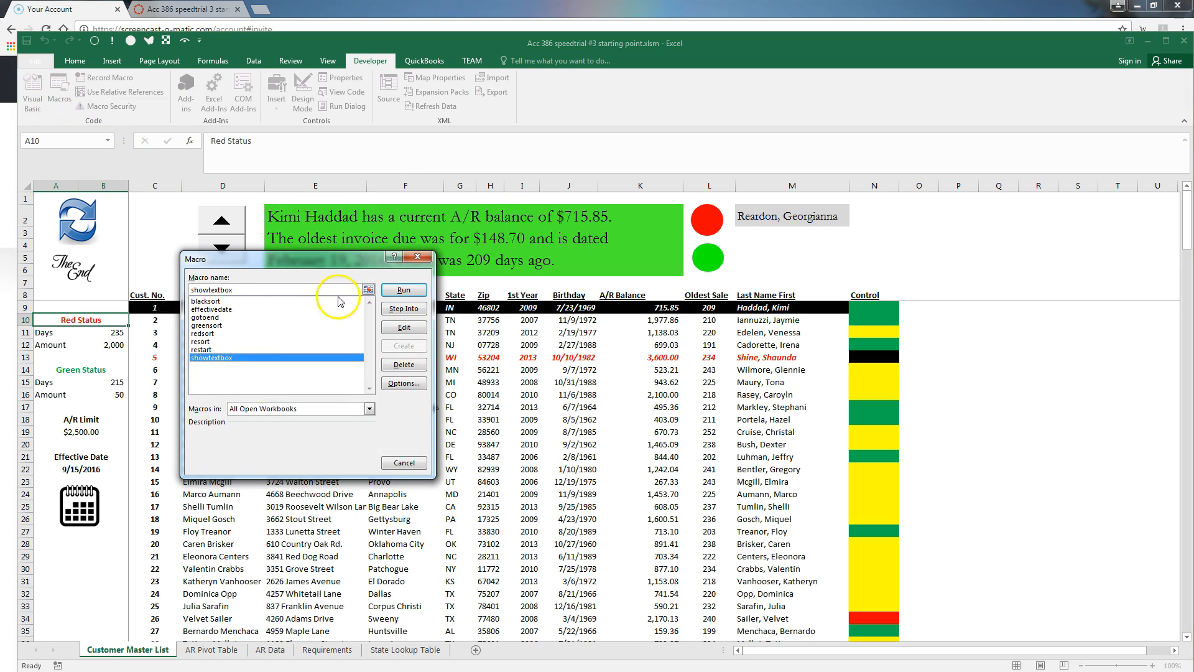
click(404, 291)
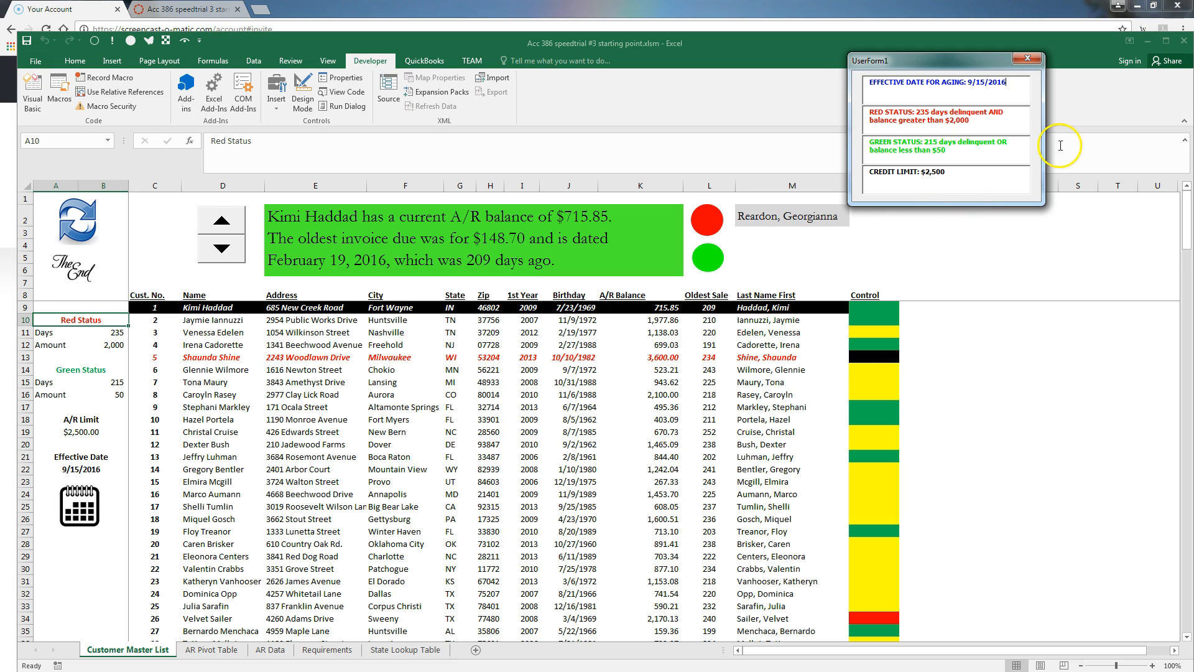
click(883, 72)
click(1027, 57)
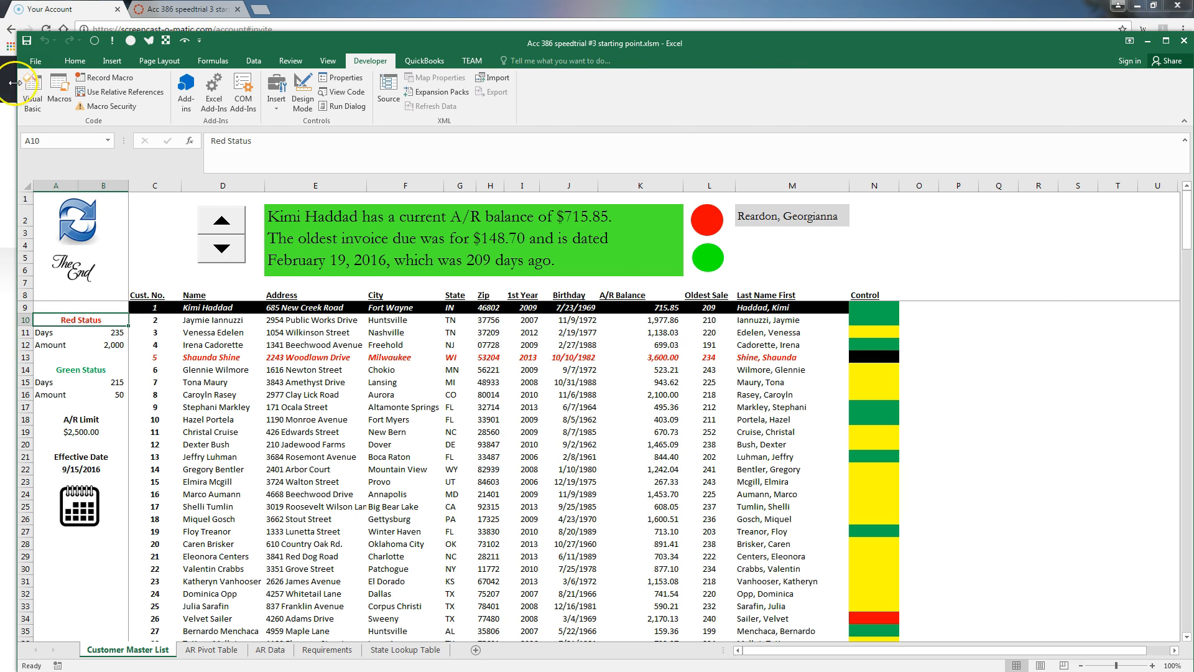
In the VBA editor, set UserForm1's Caption to 'Aging Report Variables' and return to the worksheet
click(33, 93)
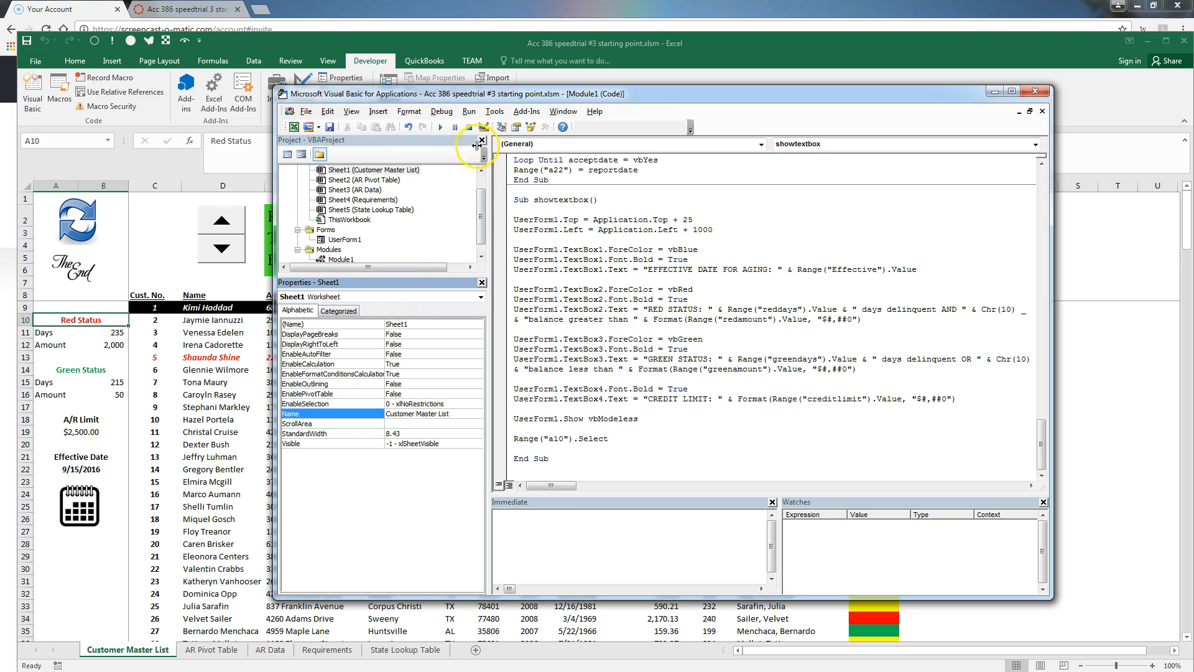
double_click(358, 241)
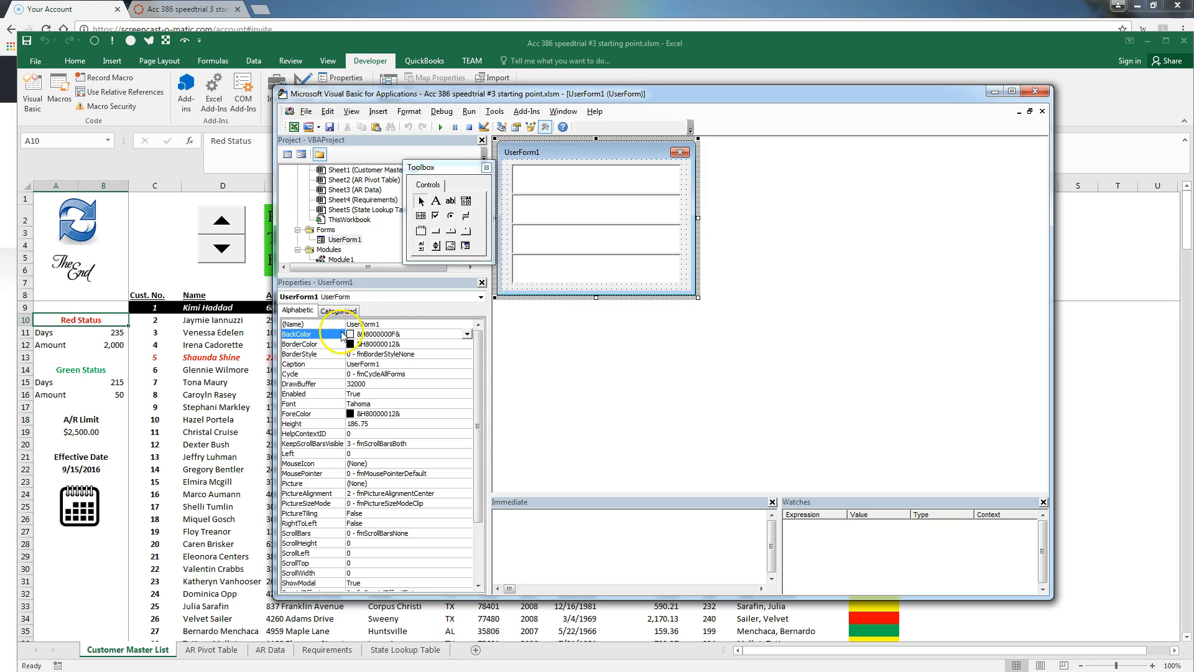
click(386, 325)
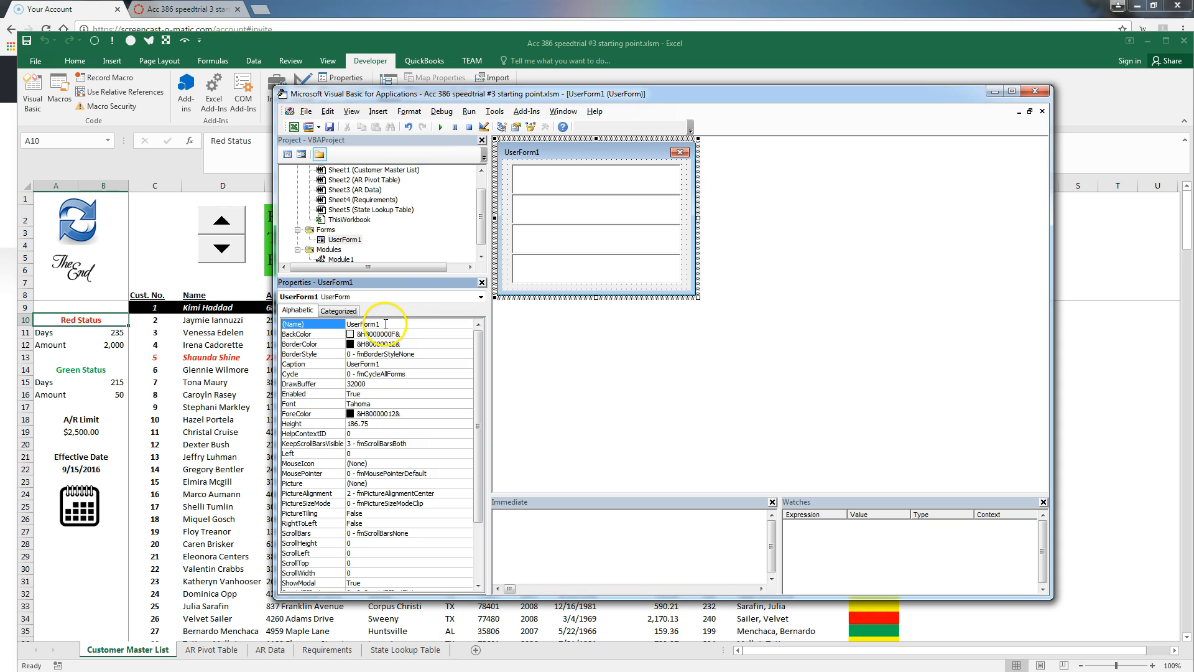
click(391, 364)
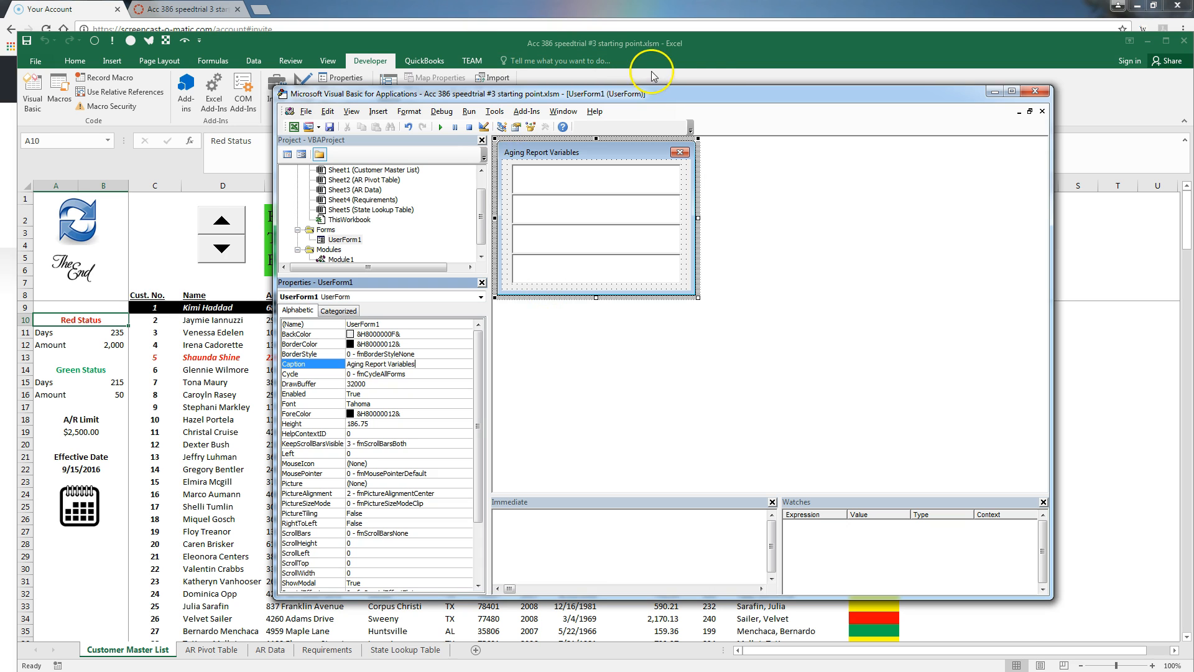
click(691, 55)
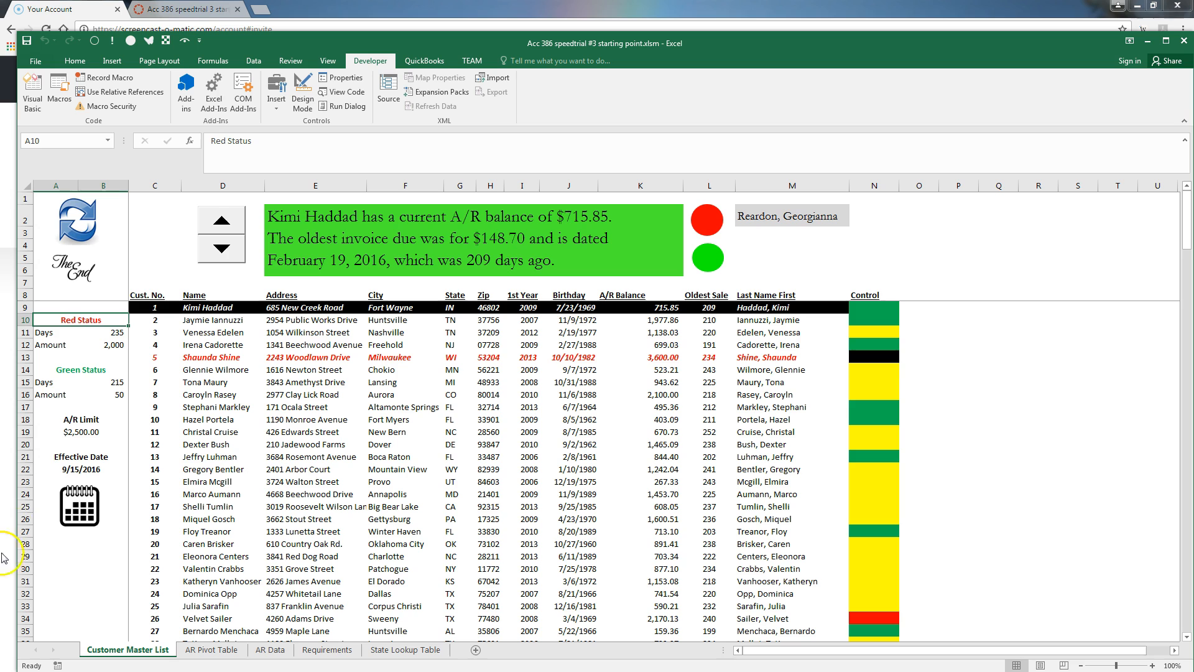
Verify B11, B15 and A19 are named reddays, greendays and creditlimit, then reopen the VBA editor
click(112, 333)
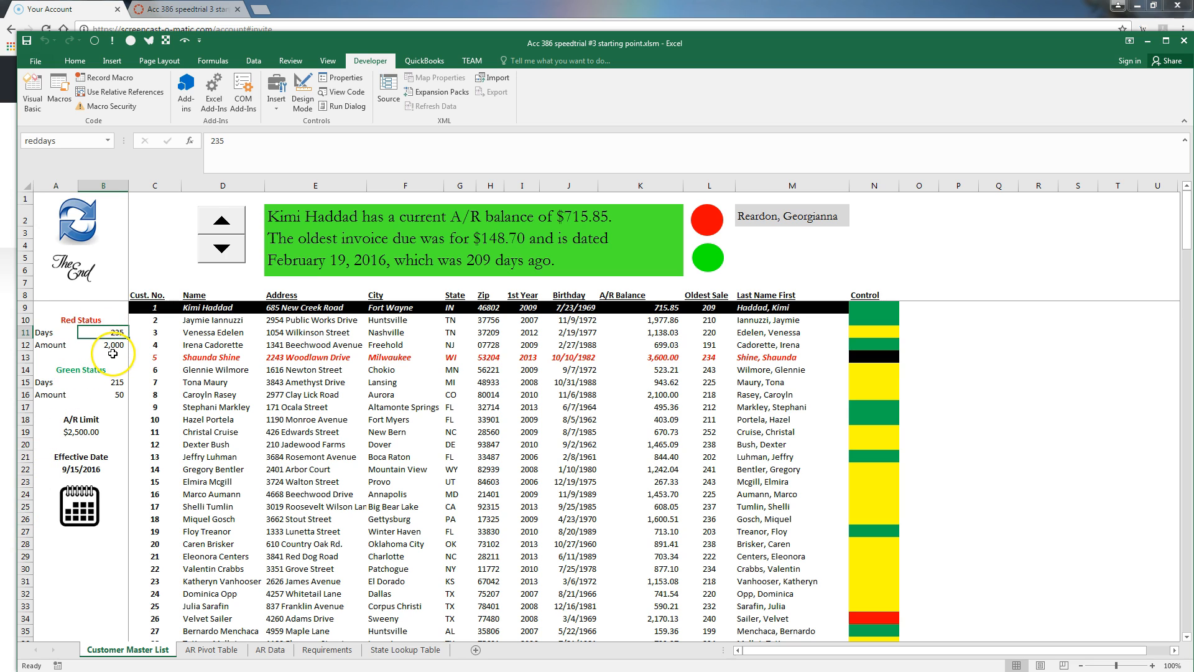
click(118, 381)
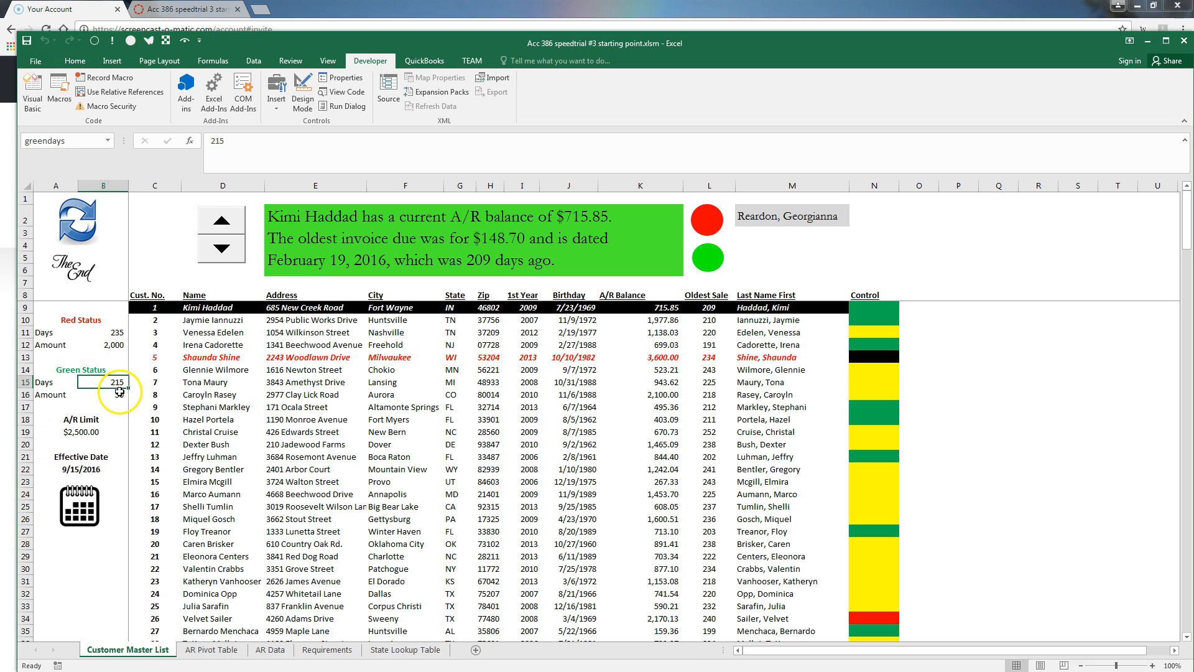
click(93, 431)
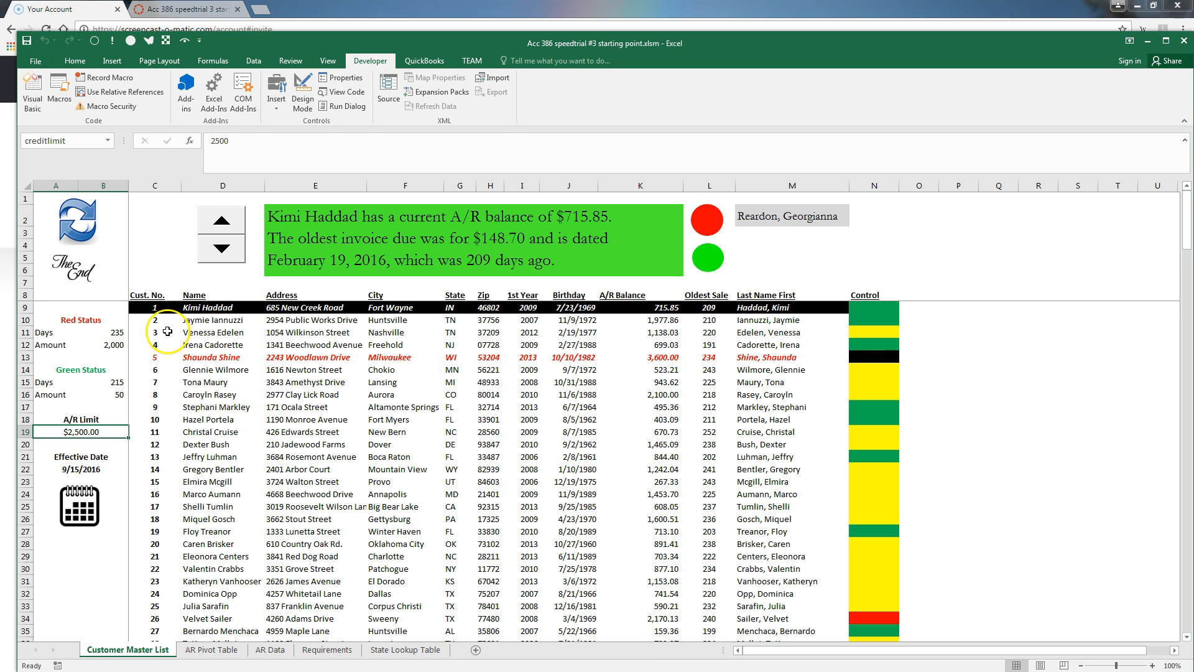
click(33, 92)
In ThisWorkbook, add a Workbook_Open procedure containing Call showtextbox
mouse_move(482, 206)
mouse_down()
mouse_move(481, 194)
mouse_move(476, 228)
mouse_up()
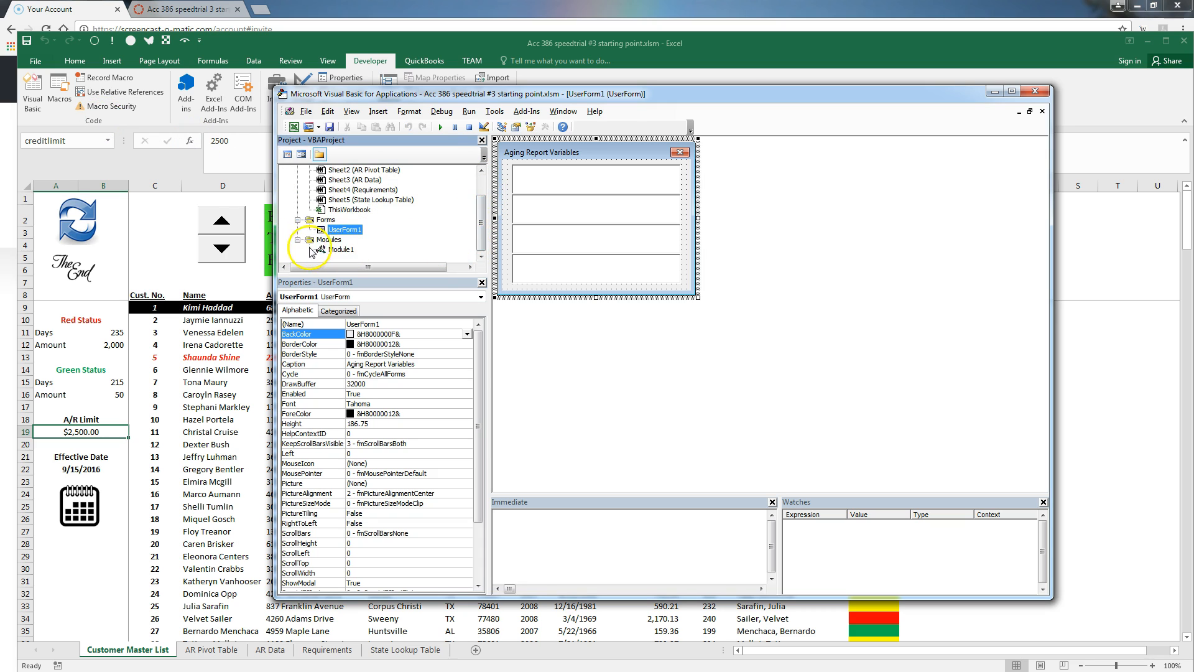
scroll(476, 227, up, 1)
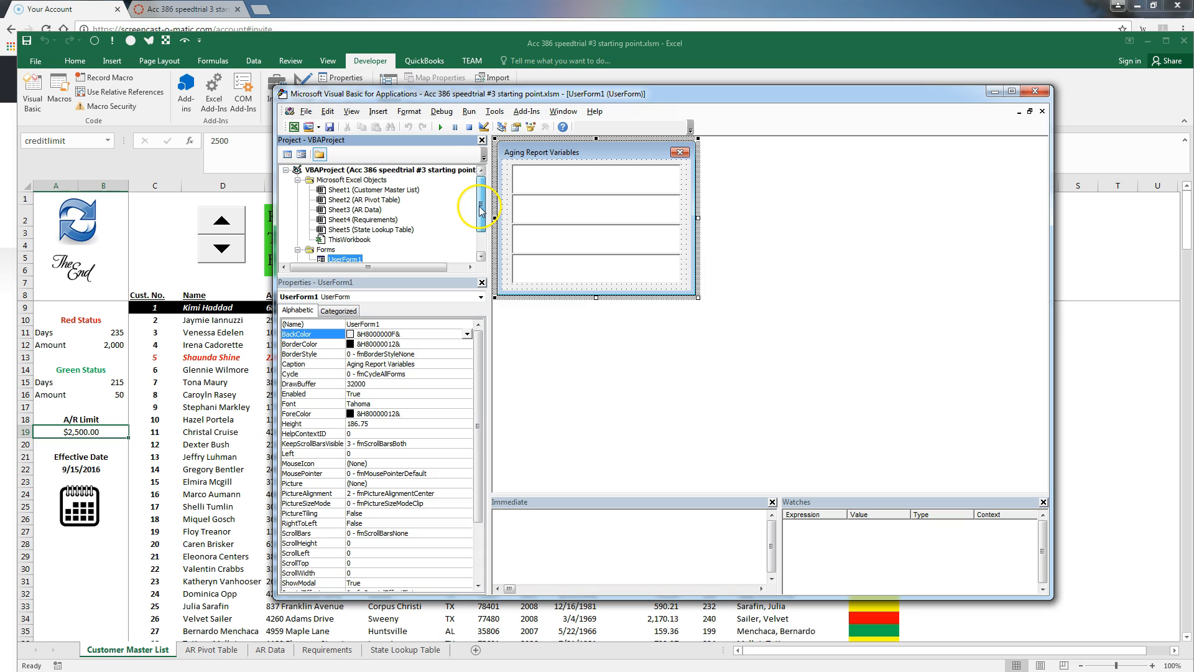
click(335, 240)
double_click(334, 240)
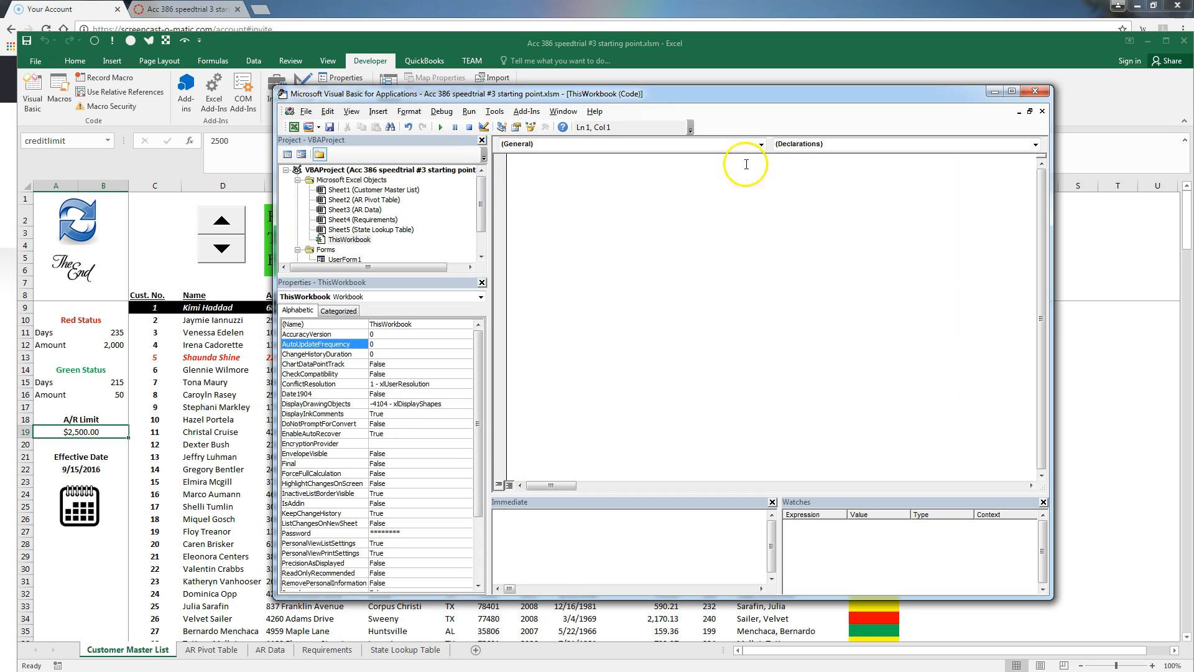
click(763, 149)
click(699, 164)
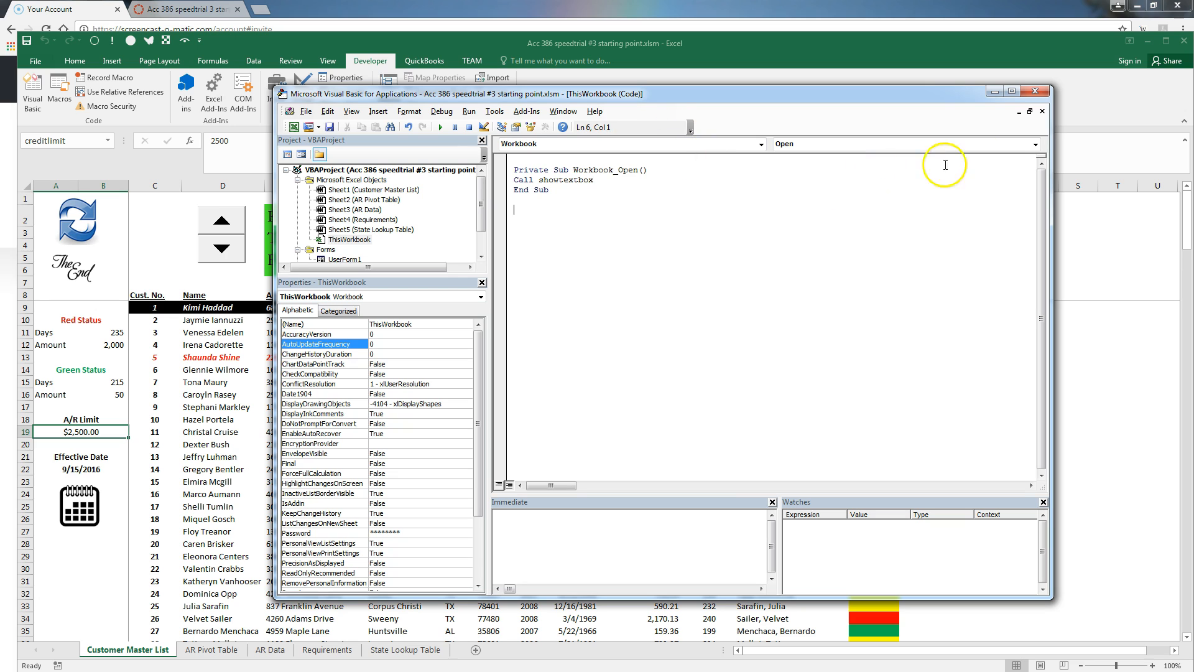
click(1036, 145)
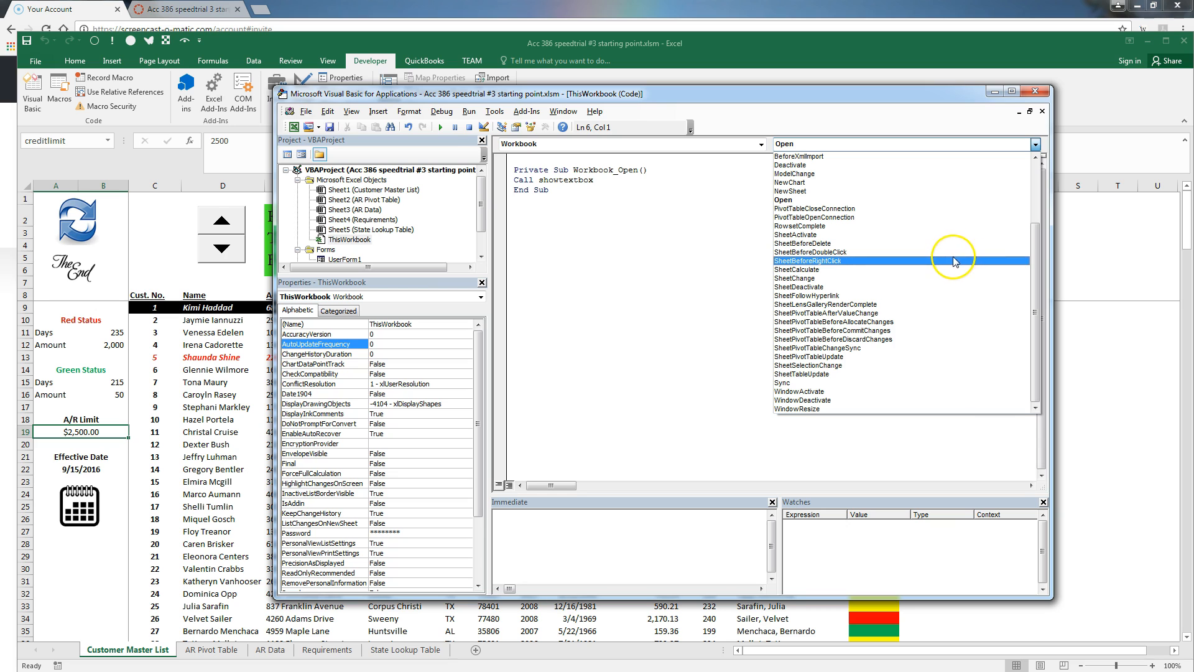
Start Workbook_SheetChange with an If testing the reddays Or redamount addresses, then copy the redamount line
click(943, 278)
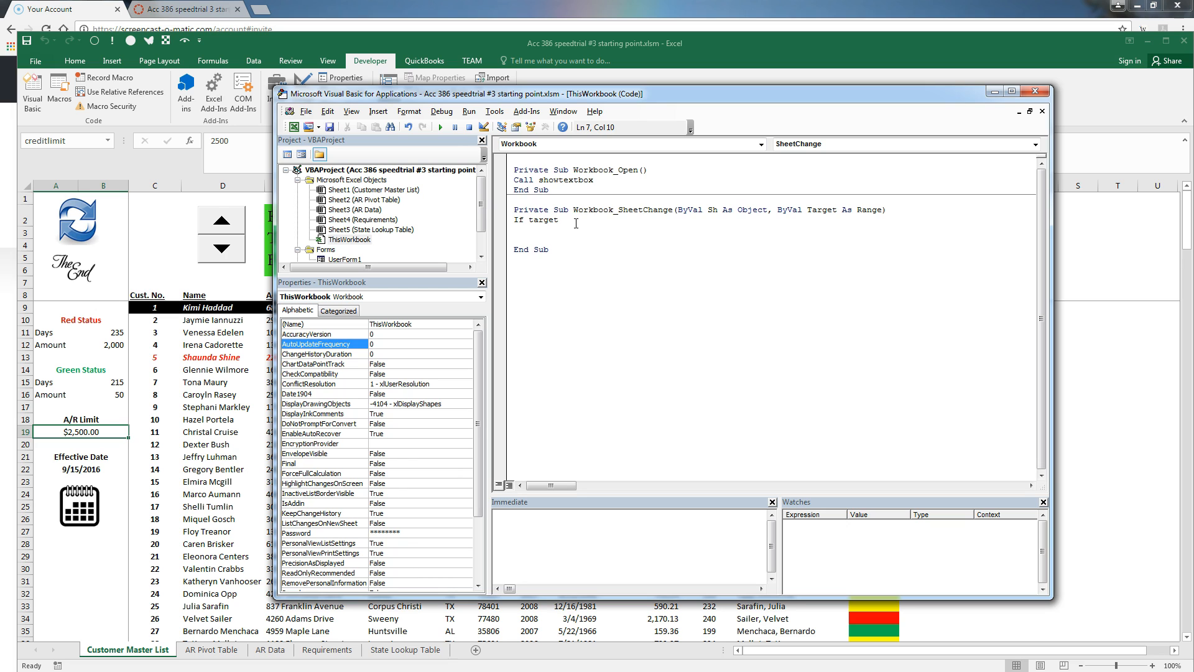
text(.addre)
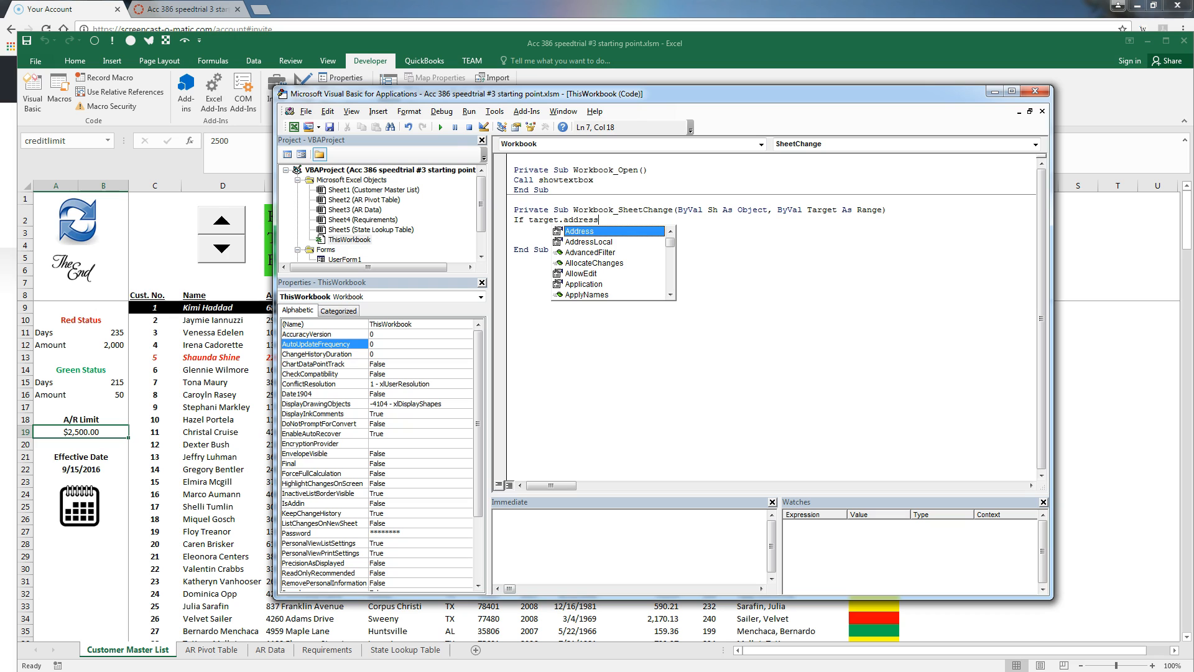
text(ss = range()
key(Return)
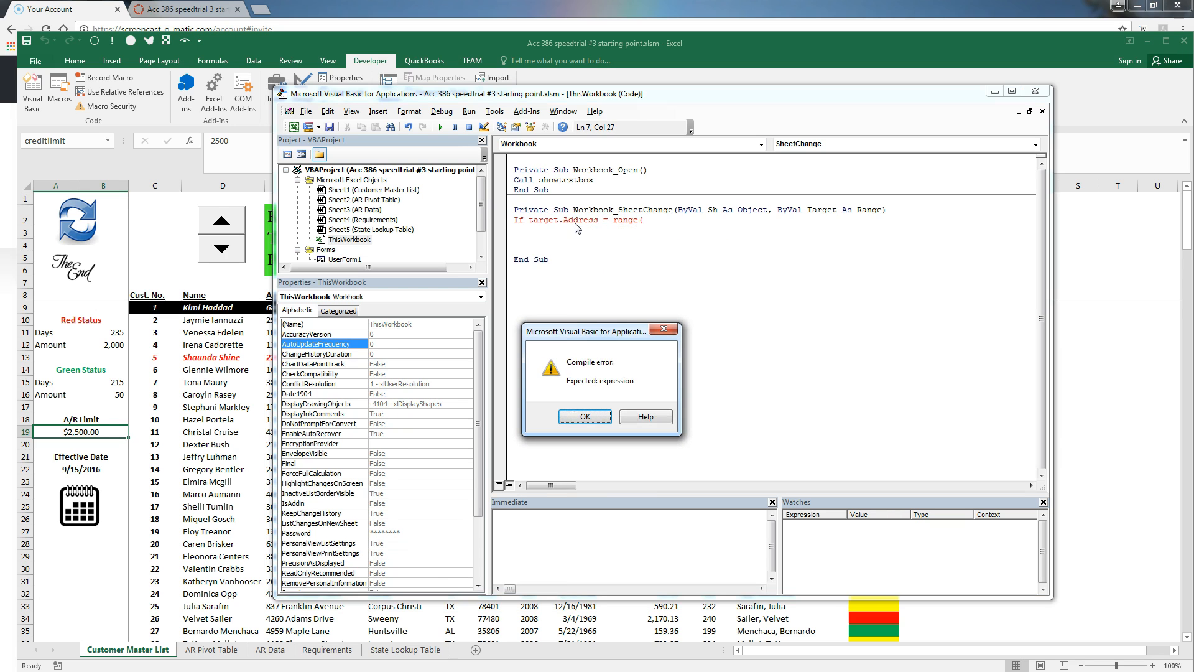
key(Return)
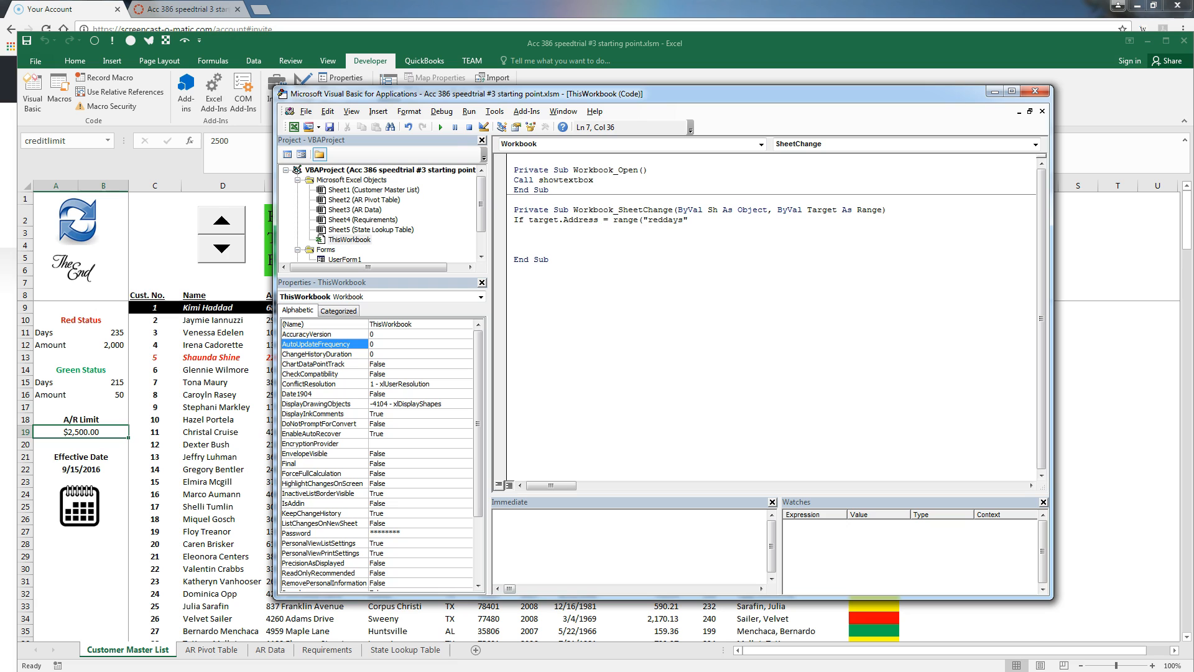
text().address or _)
key(Return)
text(target.a)
text(ddress=)
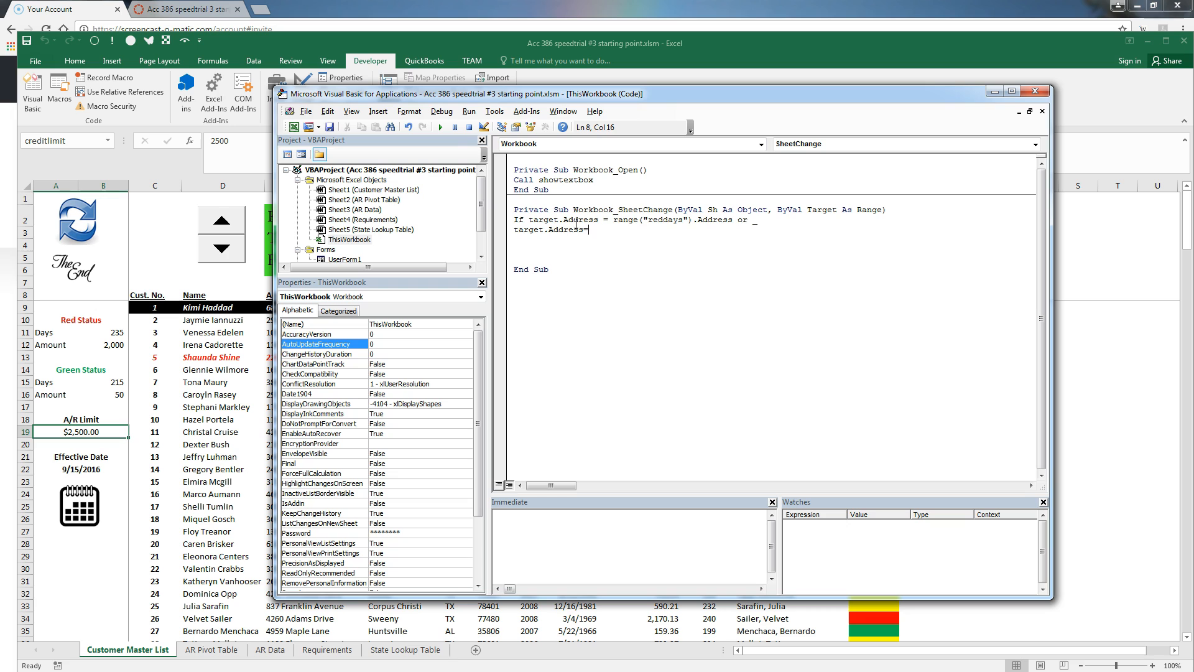
text(range("red)
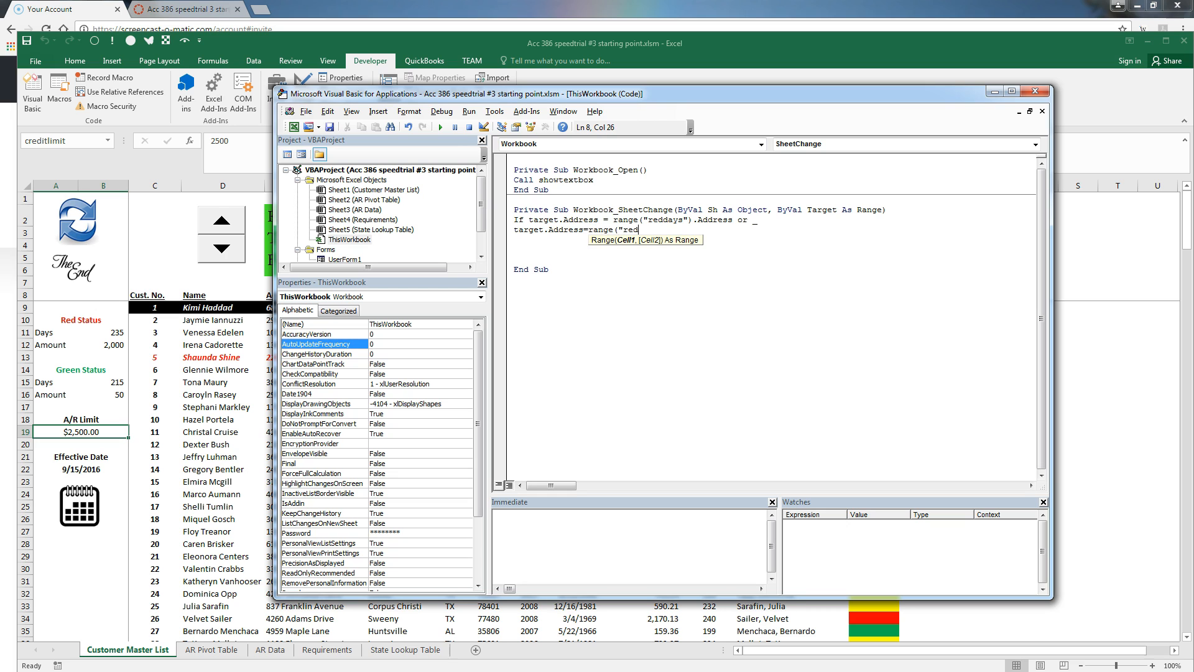
text(amount").addres)
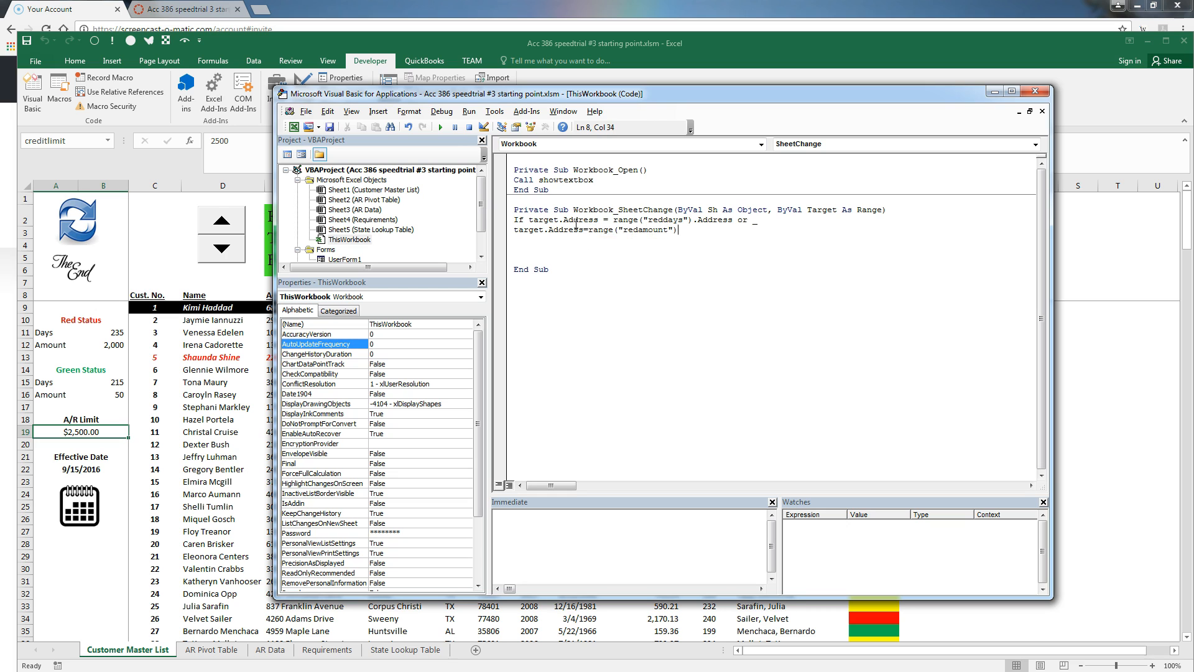
text(s)
key(shift+Home)
key(ctrl+c)
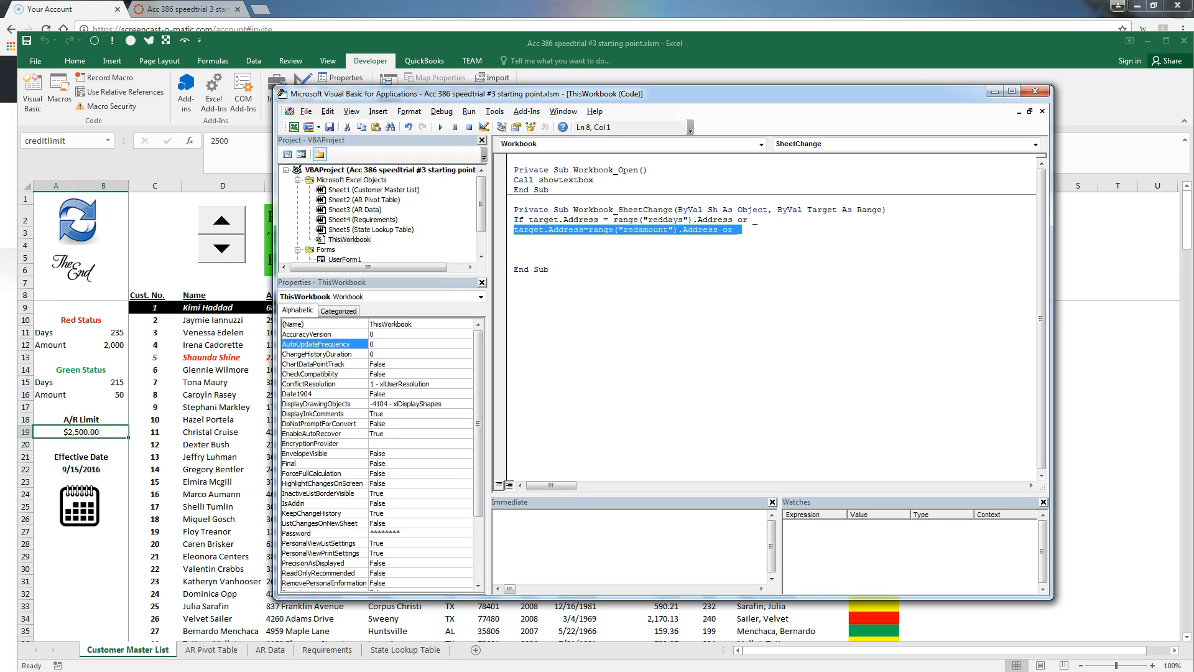
Add Or condition lines testing the greendays and greenamount addresses
key(End)
key(Return)
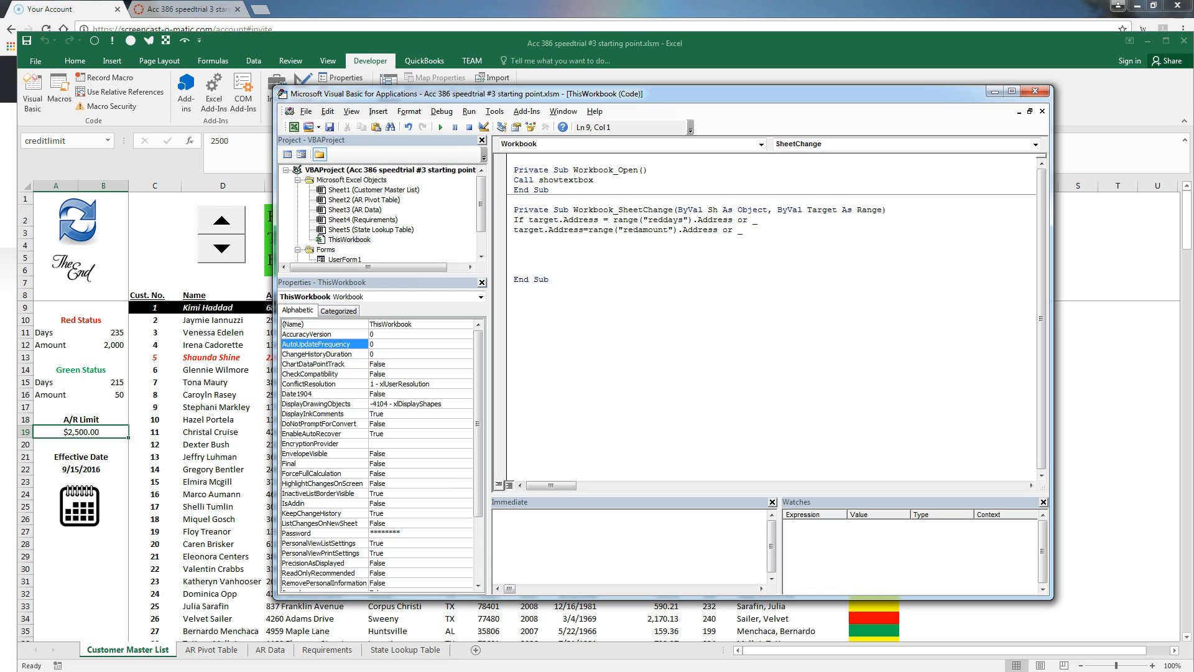
key(ctrl+v)
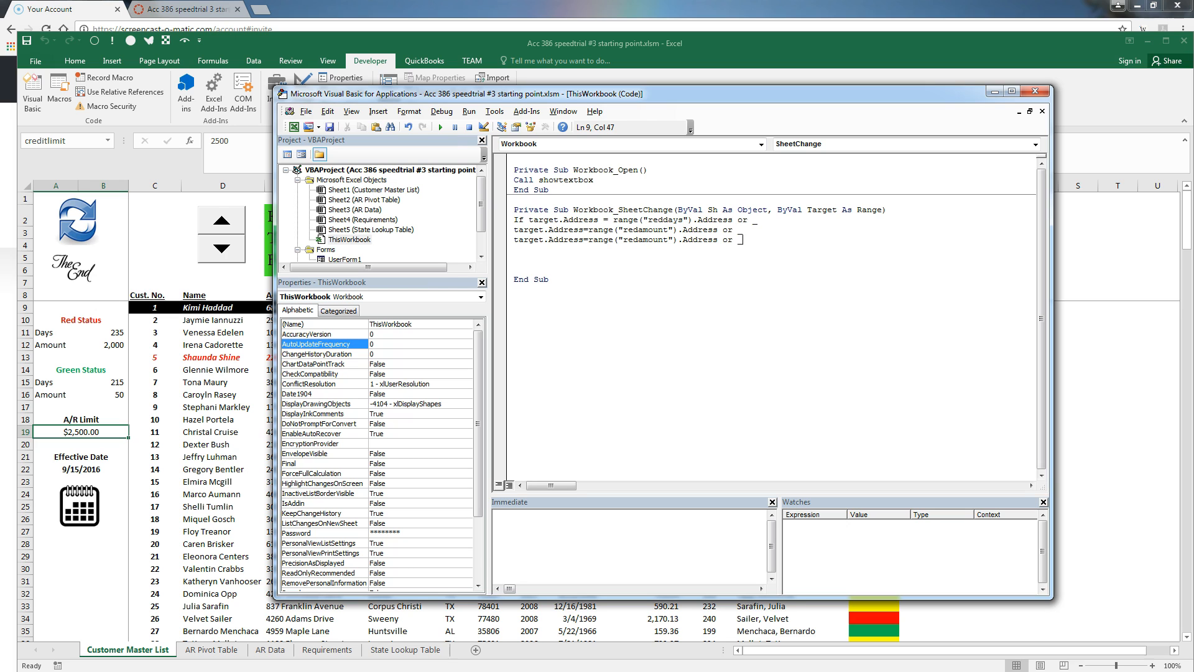
key(BackSpace)
key(BackSpace)
key(BackSpace)
key(BackSpace)
key(BackSpace)
key(BackSpace)
key(BackSpace)
key(BackSpace)
key(BackSpace)
text(greendays)
key(Return)
key(ctrl+v)
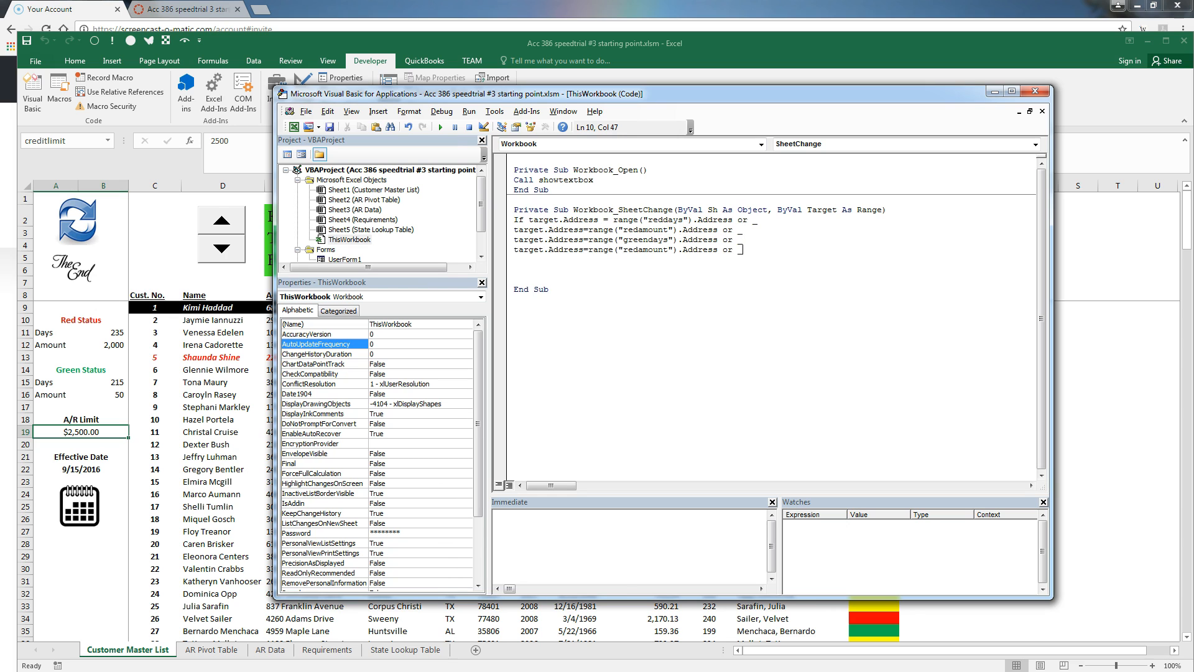
key(Left)
key(Left)
key(Left)
key(Left)
key(Left)
key(BackSpace)
key(BackSpace)
key(BackSpace)
text(green)
Add condition lines for the effective and creditlimit addresses
key(Return)
key(ctrl+v)
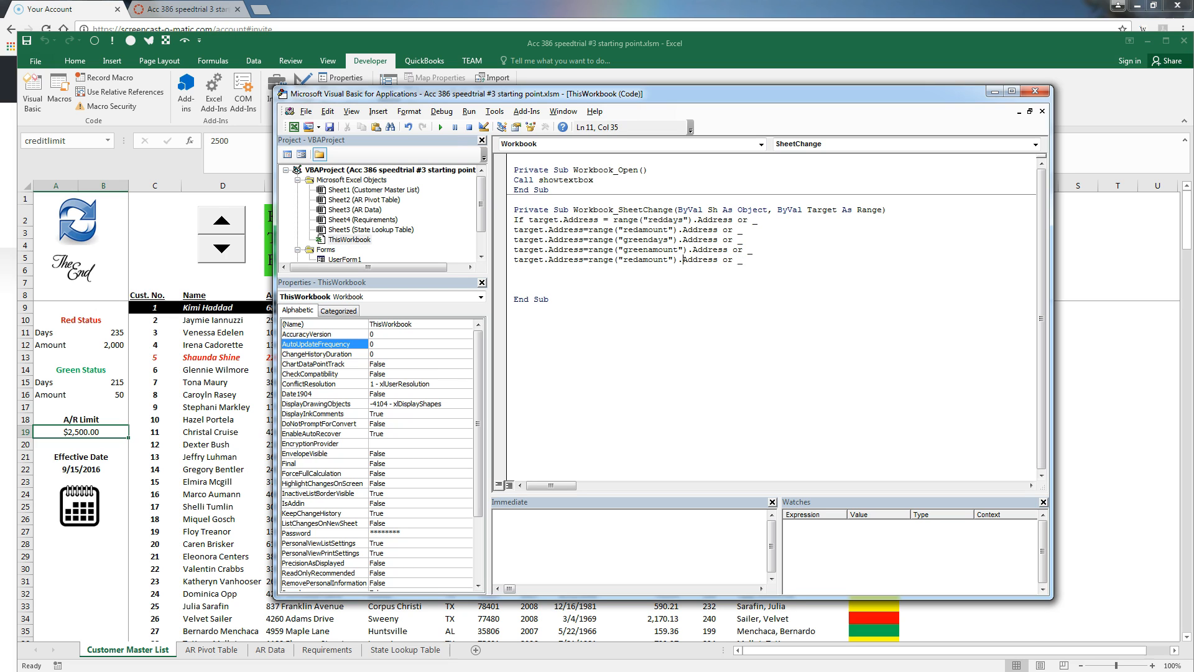
key(BackSpace)
key(BackSpace)
key(BackSpace)
key(BackSpace)
key(BackSpace)
key(BackSpace)
key(BackSpace)
key(BackSpace)
key(BackSpace)
text(effective)
key(Return)
key(ctrl+v)
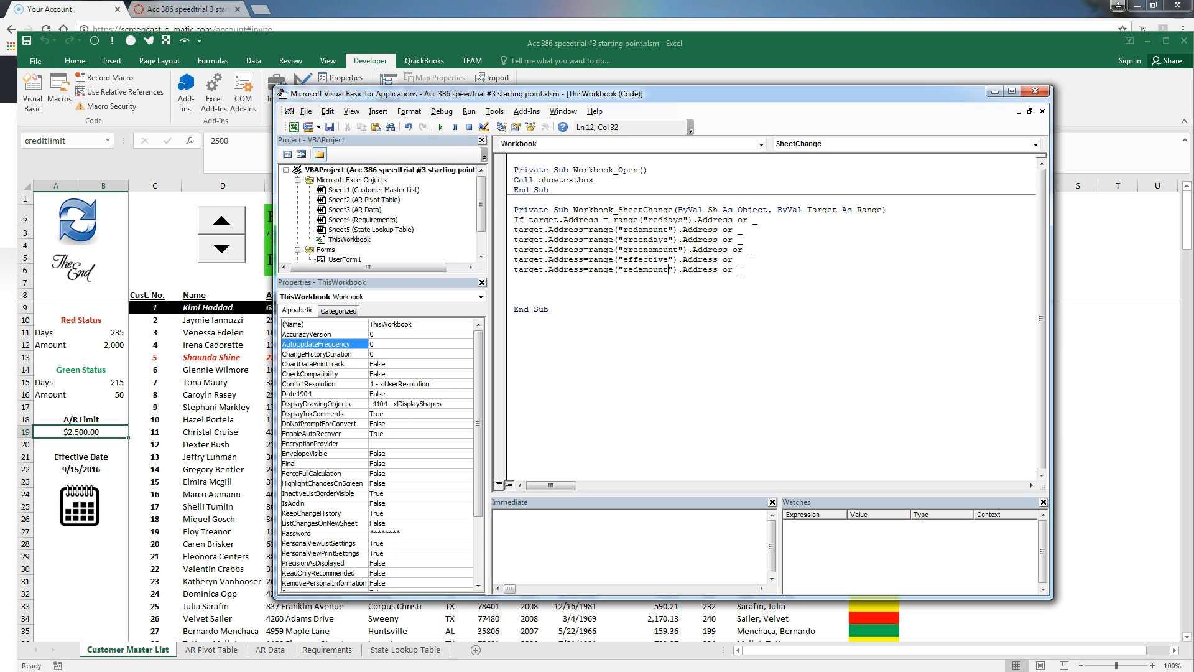
key(BackSpace)
key(BackSpace)
key(BackSpace)
key(BackSpace)
key(BackSpace)
key(BackSpace)
key(BackSpace)
key(BackSpace)
key(BackSpace)
text(creditlimit)
Drop the trailing line continuation, end the condition with Then, and add Call showtextbox
key(End)
key(BackSpace)
key(BackSpace)
key(BackSpace)
key(BackSpace)
key(Return)
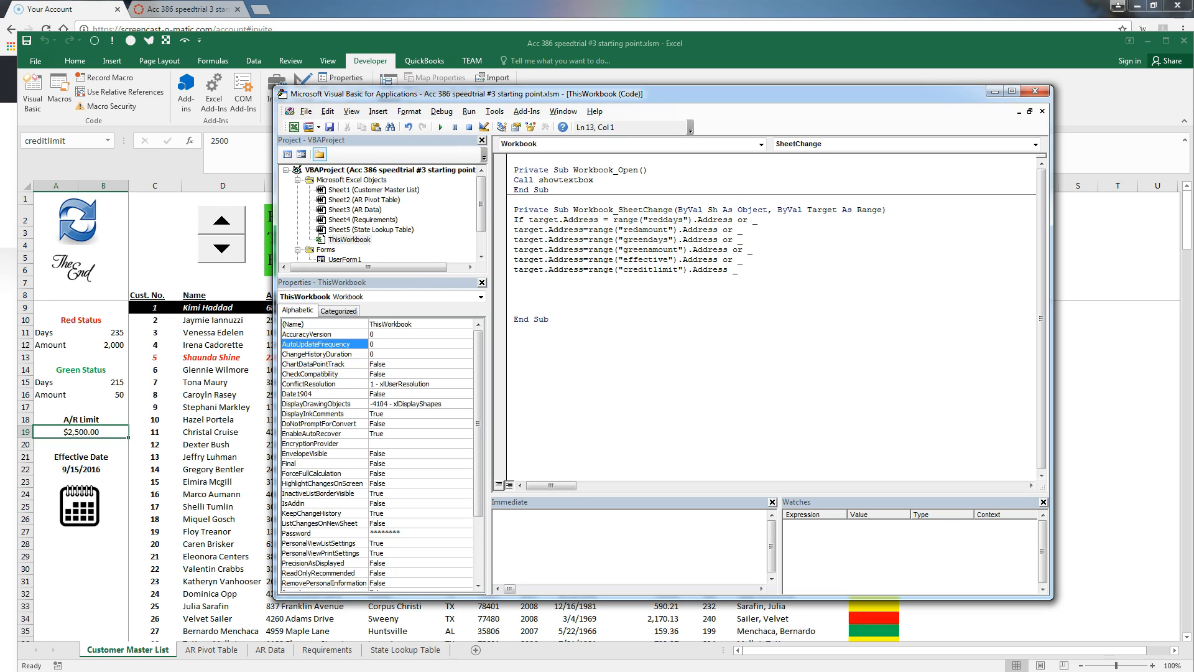
key(Up)
key(End)
text(then)
key(Return)
text(call )
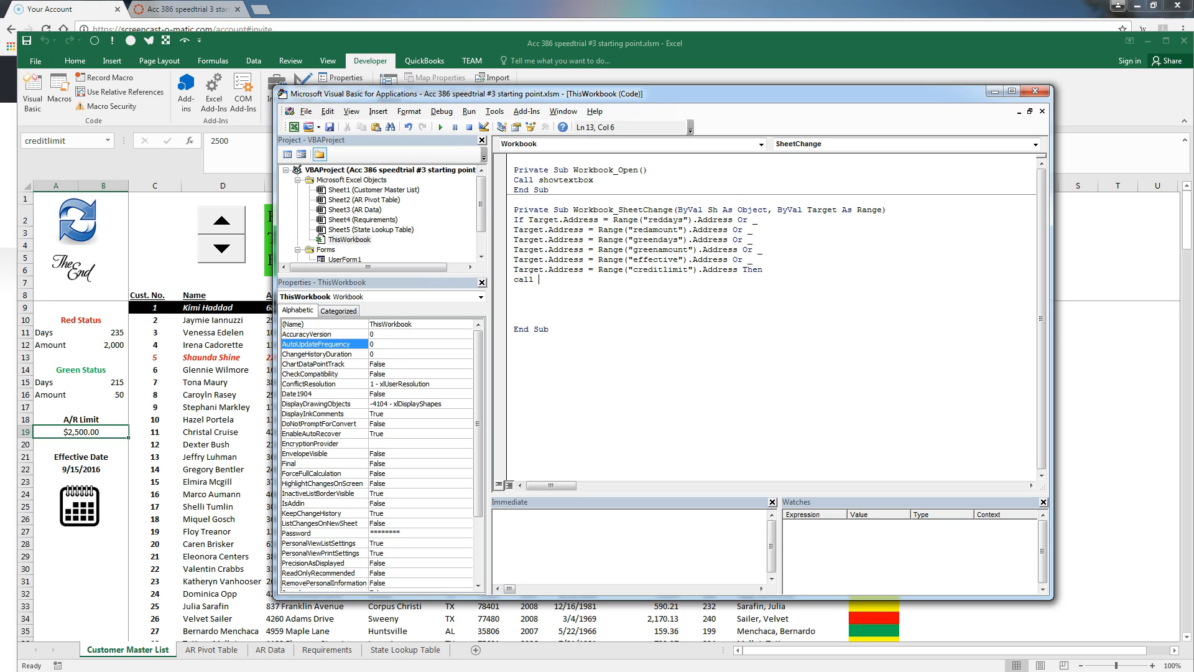
text(showtextbox)
key(Return)
key(Delete)
key(Delete)
key(Delete)
key(Delete)
key(Delete)
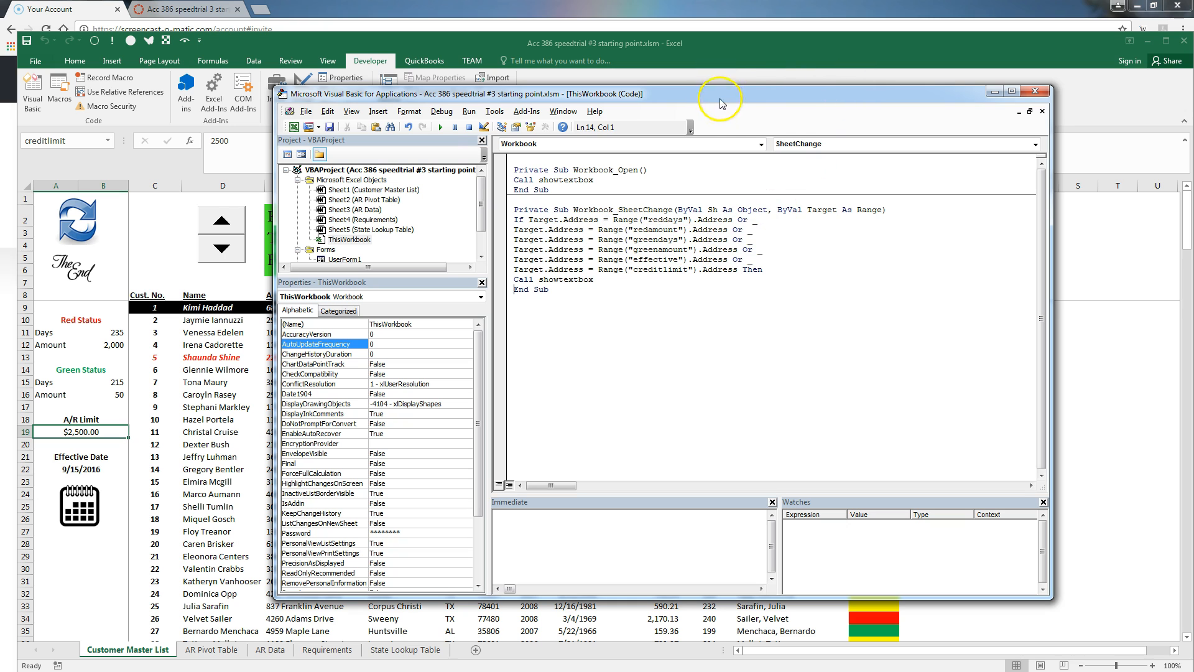
Enter 250 as the red-status days in B11 and dismiss the Block If without End If error
click(1084, 259)
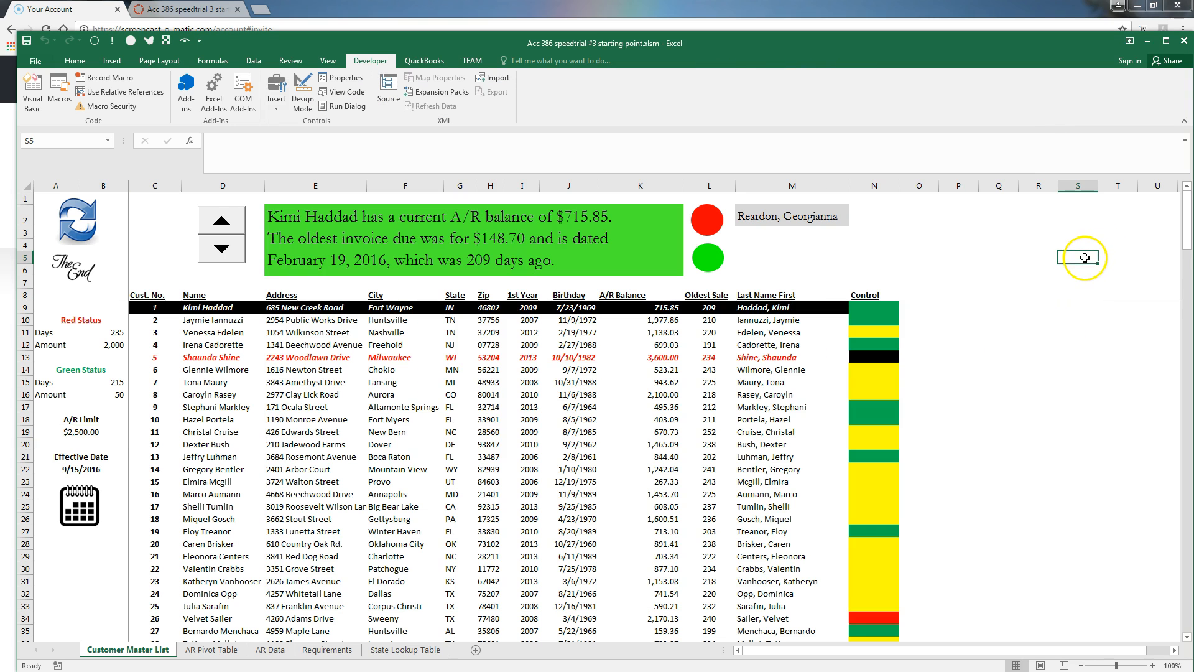
click(115, 331)
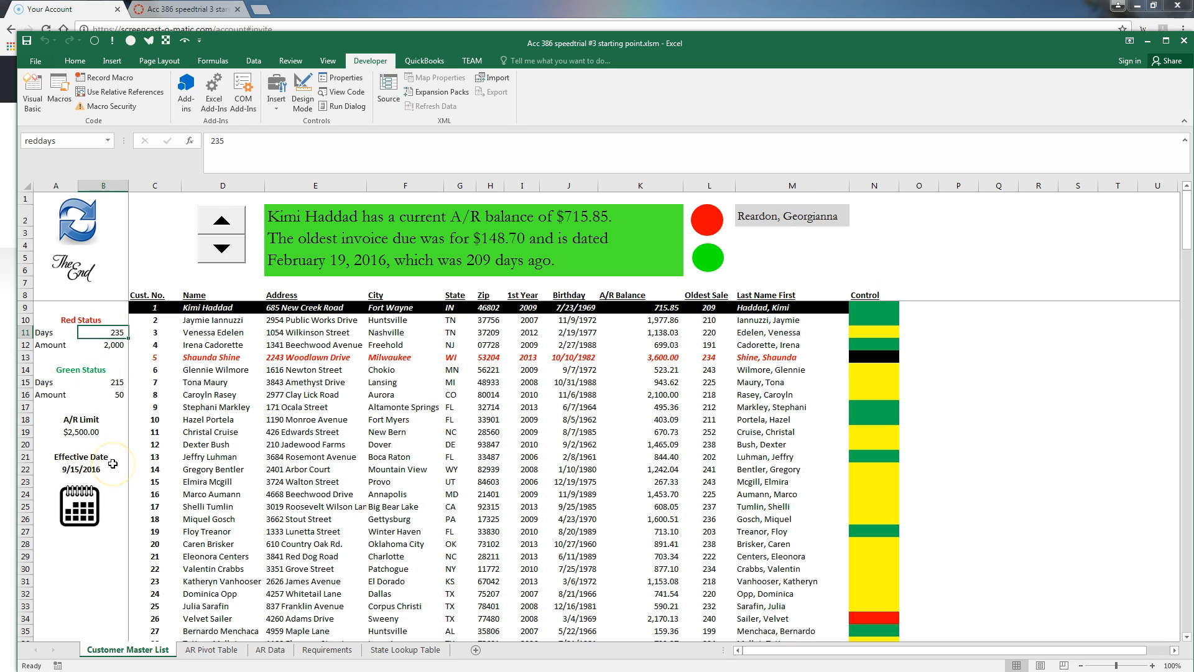
text(250)
key(Return)
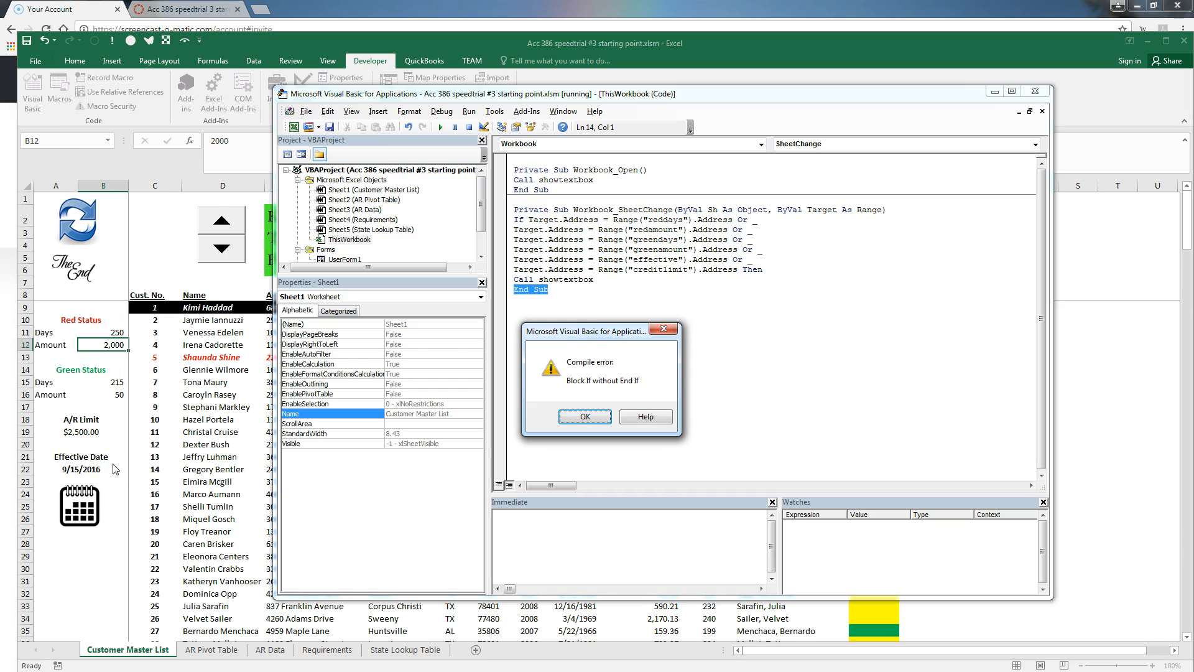
click(585, 417)
Add End If after Call showtextbox, reset the halted macro, and return to the worksheet
click(615, 282)
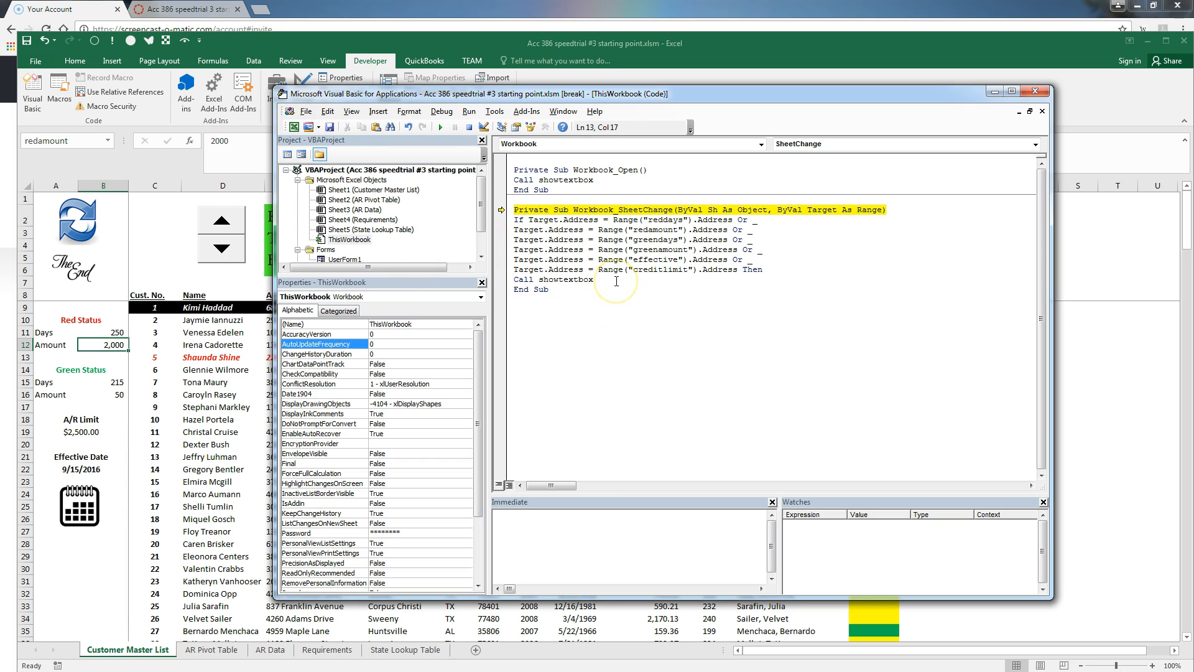
key(Return)
text(end if)
click(469, 127)
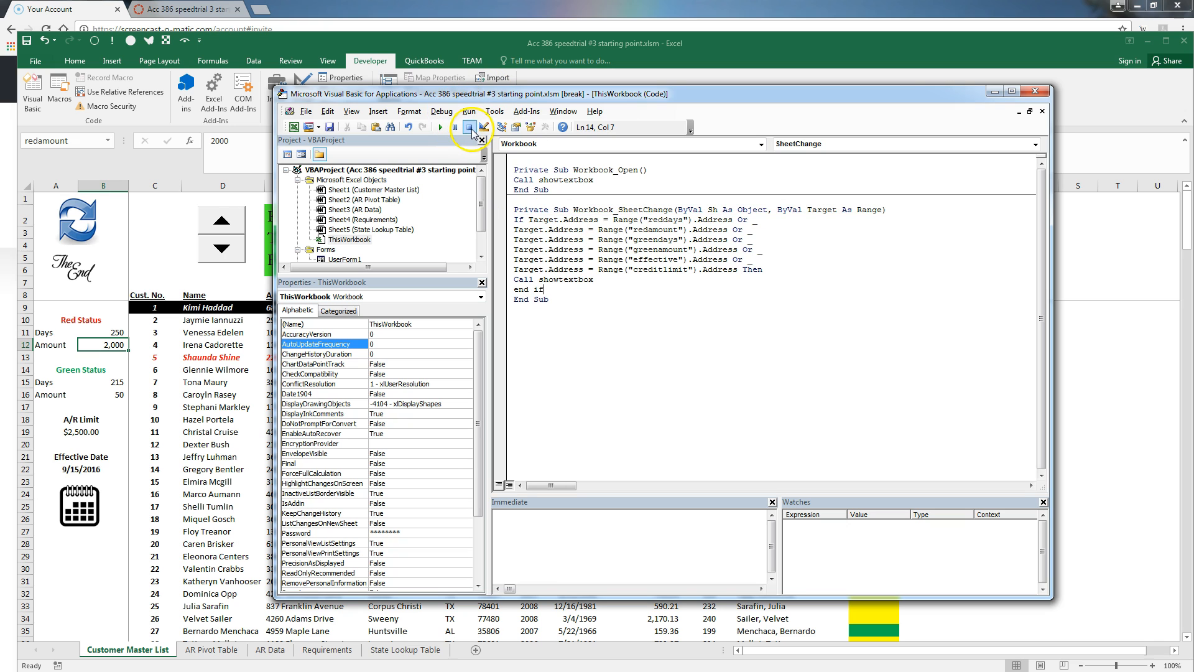
click(172, 197)
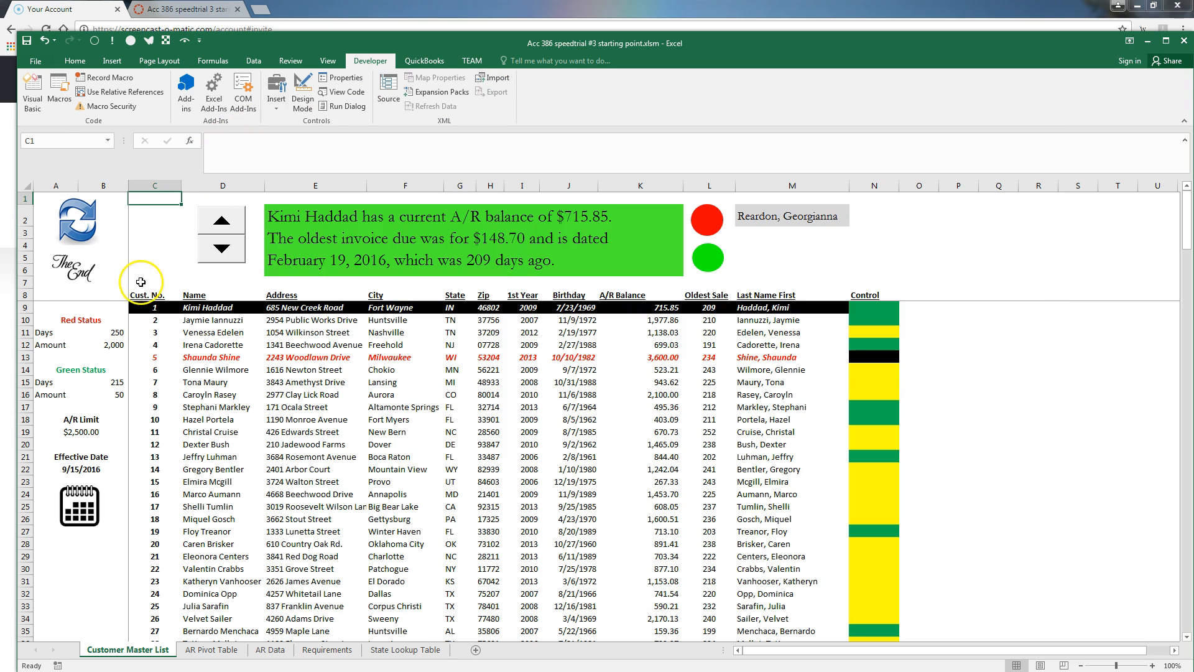
Re-enter the red-status days in B11 to bring up the Aging Report Variables form
click(118, 331)
key(Up)
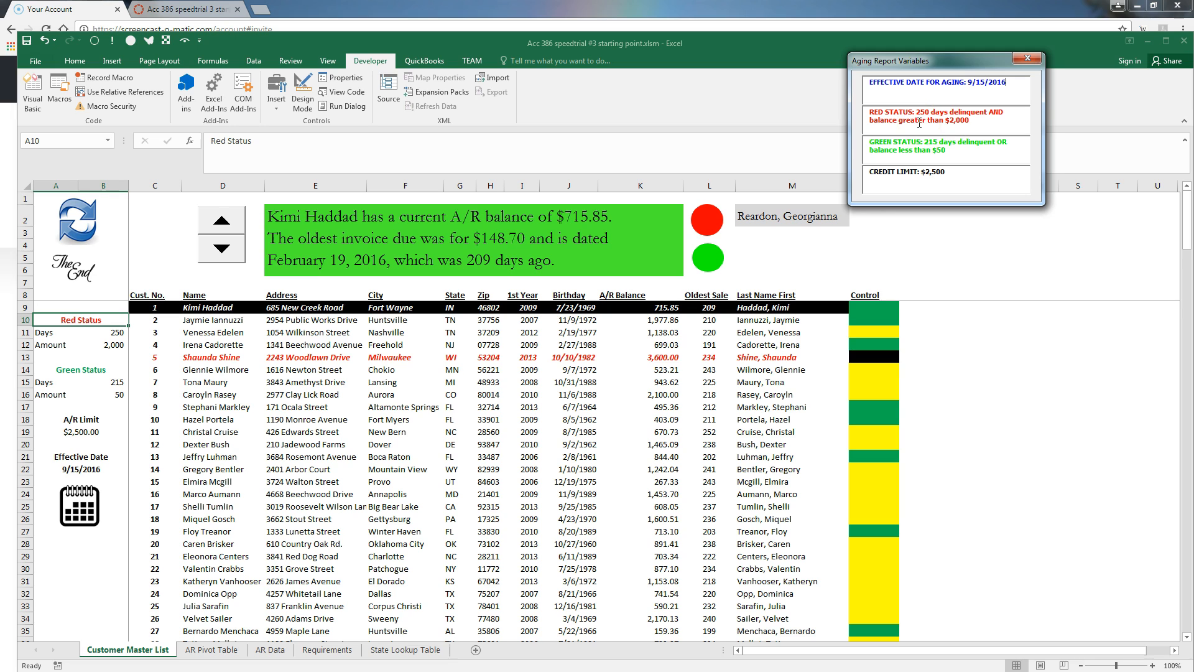
click(961, 131)
Change the red-status days in B11 to 230 so the form shows 230
click(124, 334)
click(116, 332)
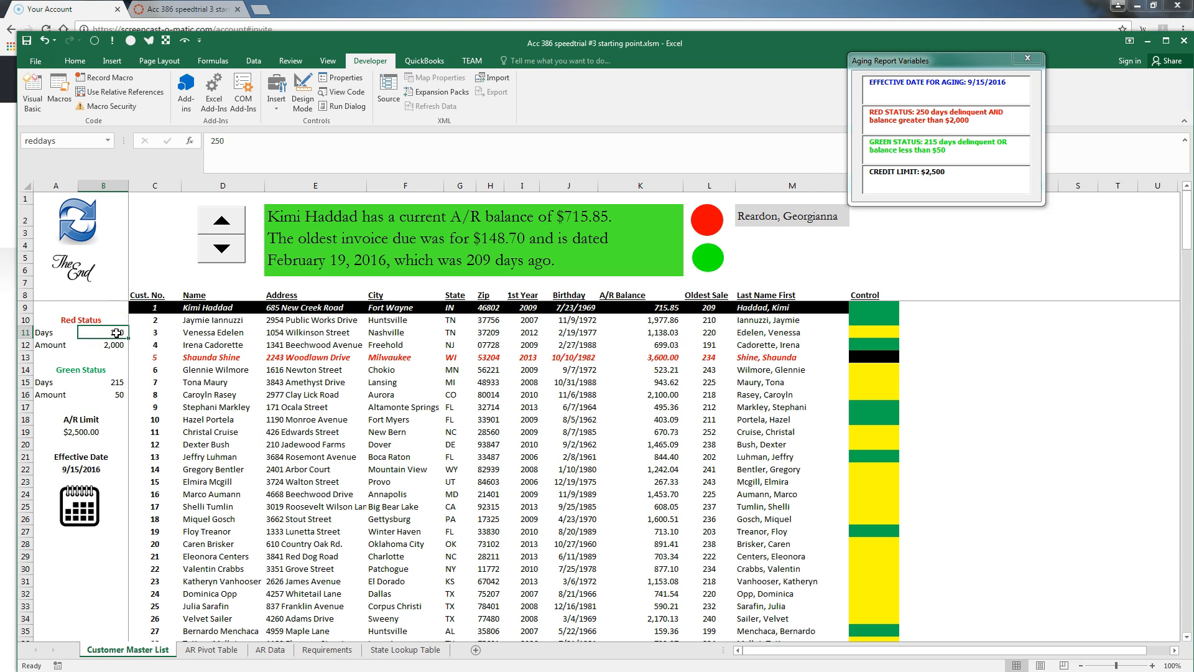
text(230)
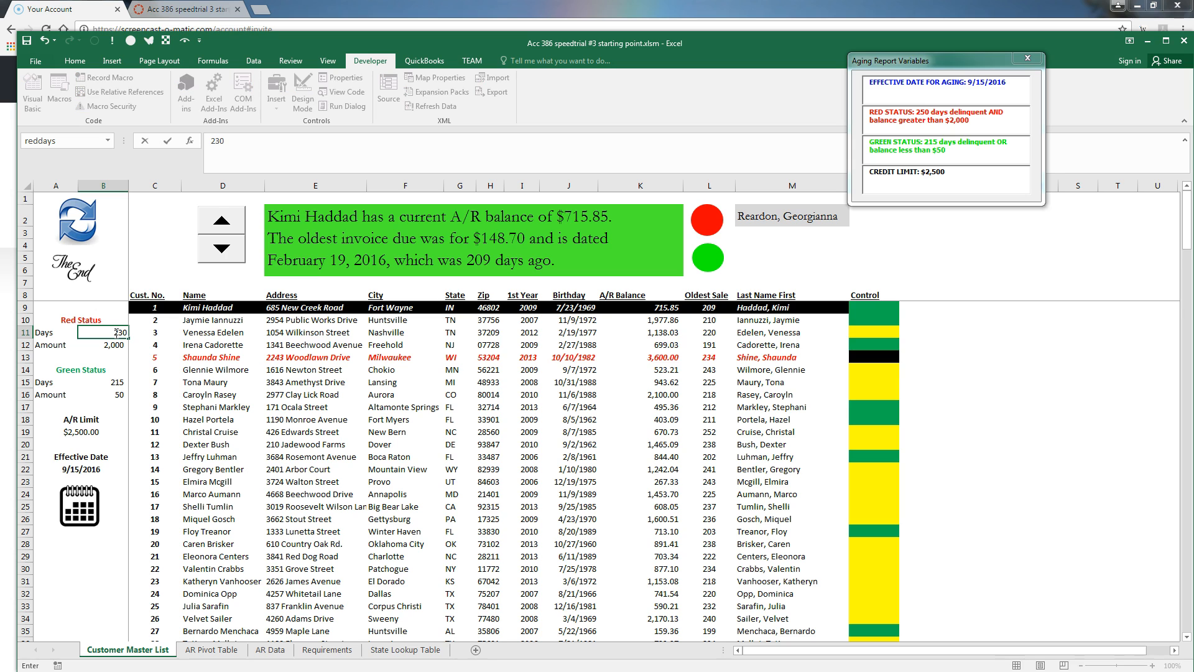
key(Up)
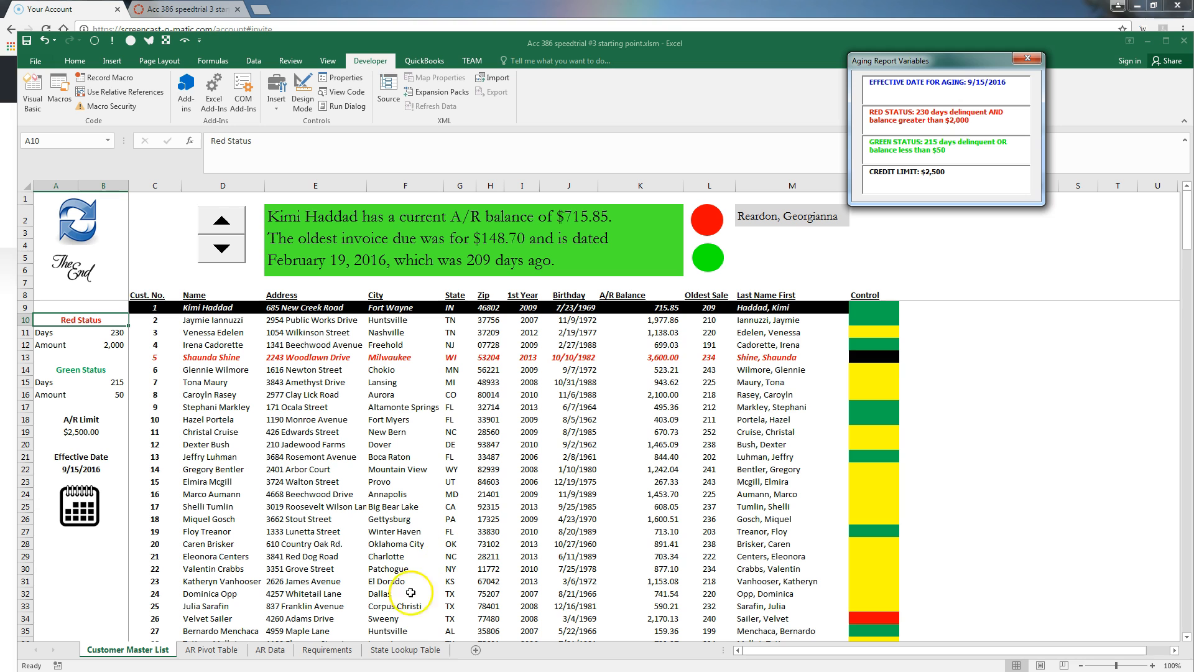
Check the red rule's 235-day threshold in Requirements cell F4, then go back to Customer Master List
click(327, 650)
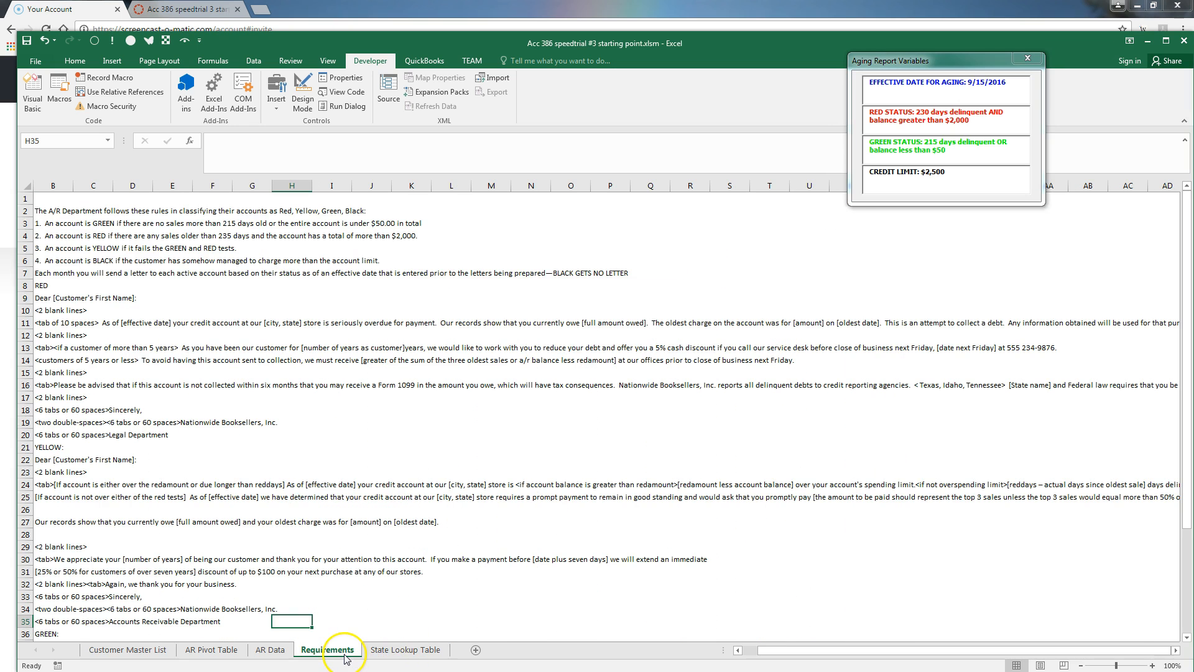
click(228, 237)
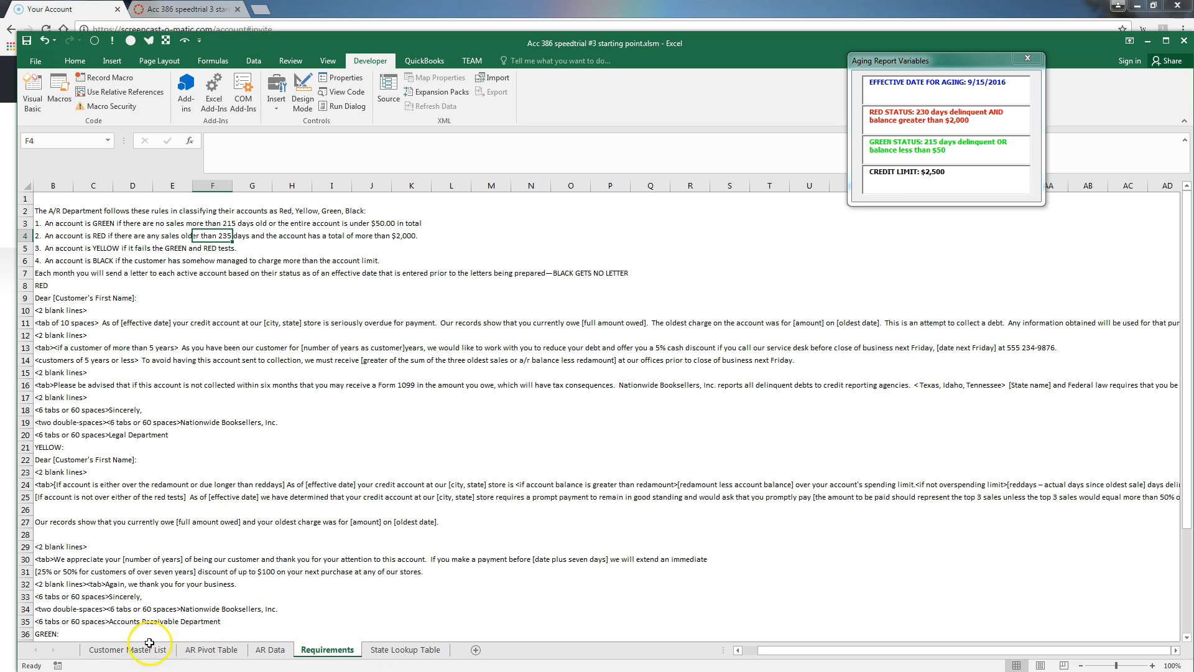
click(127, 651)
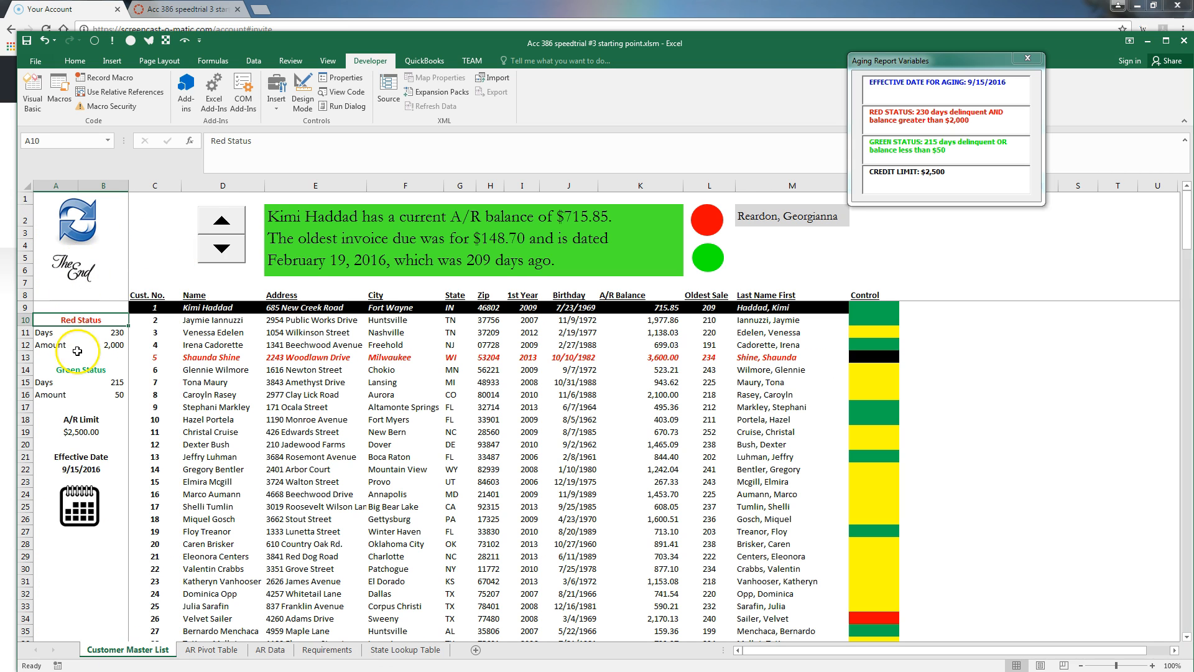
Restore the red-status days in B11 to 235 and switch to the Word assignment document
click(121, 335)
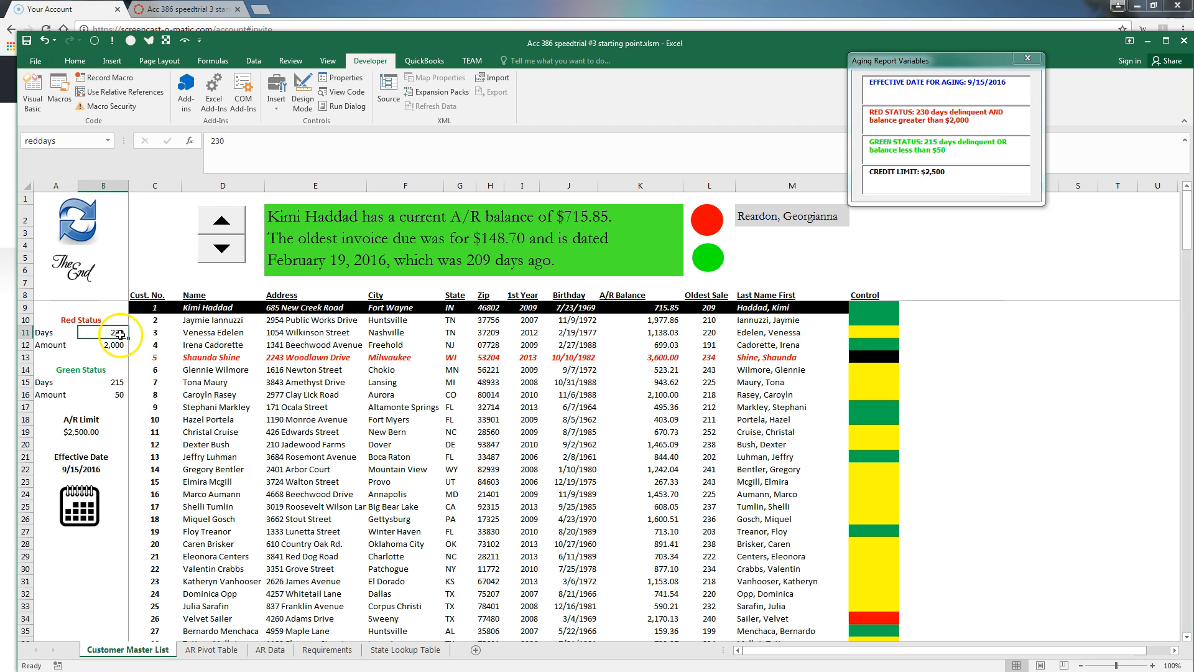
text(235)
key(Return)
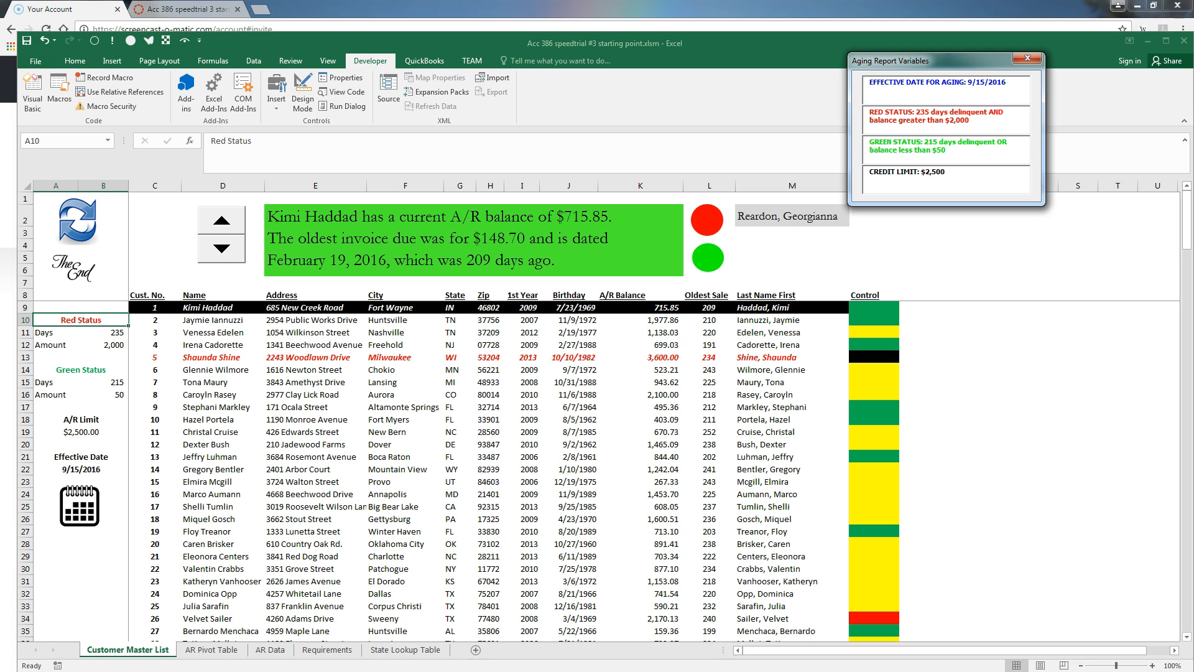
key(alt+Tab)
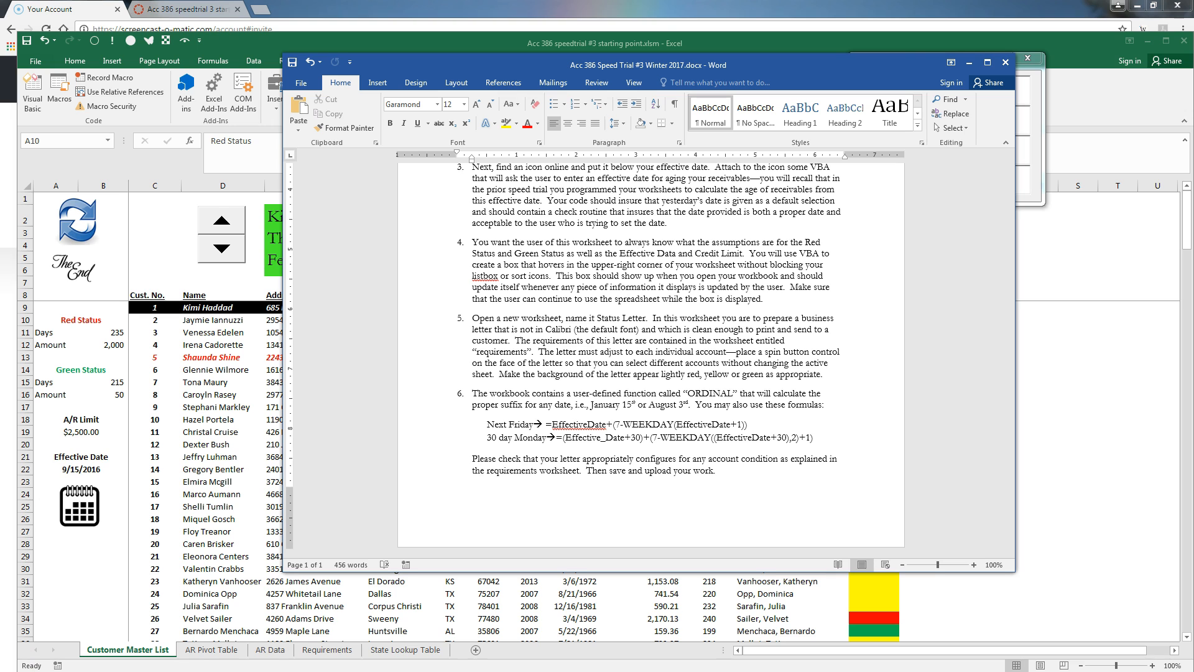
Insert a new worksheet and rename its tab from Sheet1 to Status Letter
click(476, 650)
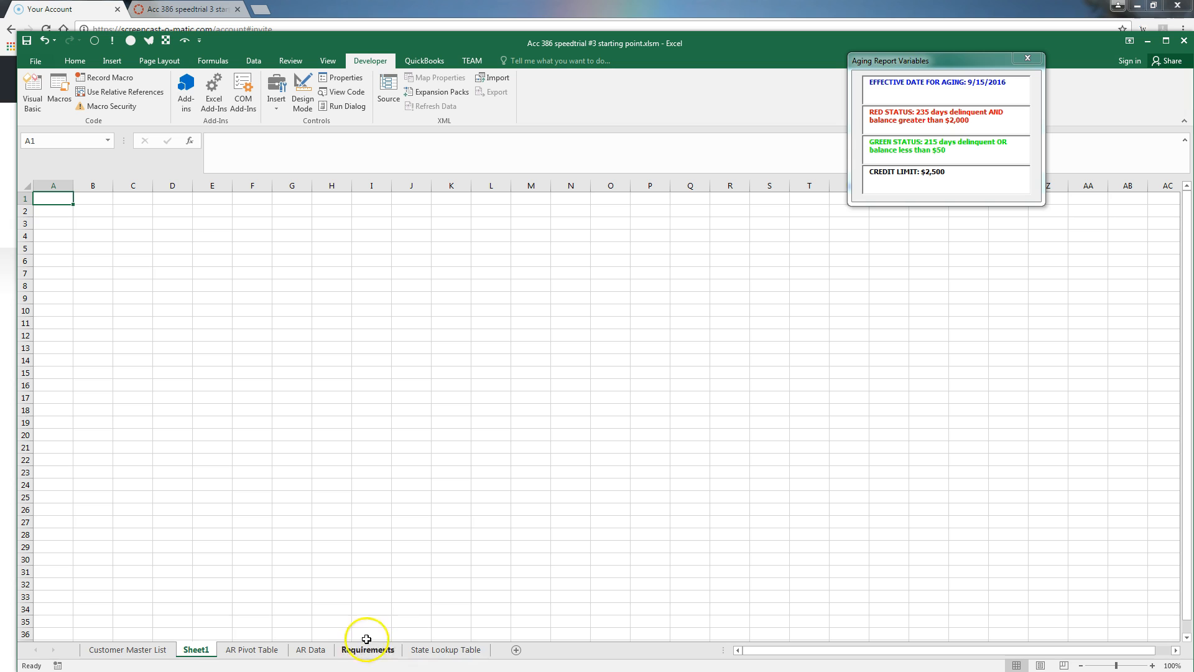
right_click(196, 649)
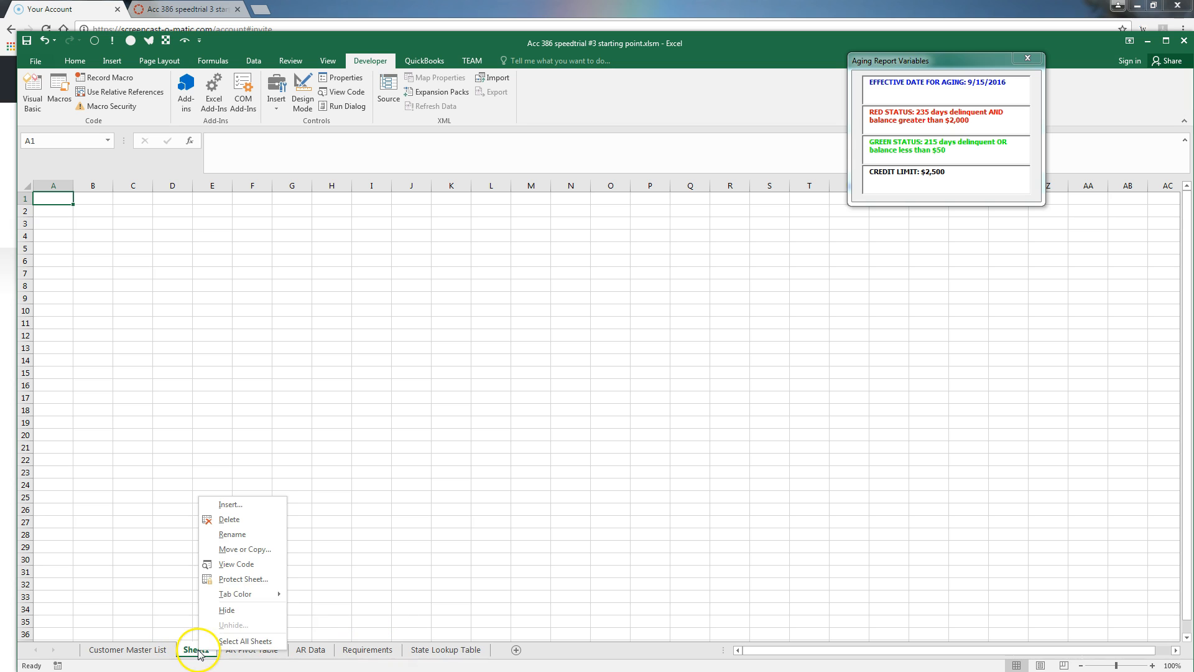
click(242, 536)
text(Status)
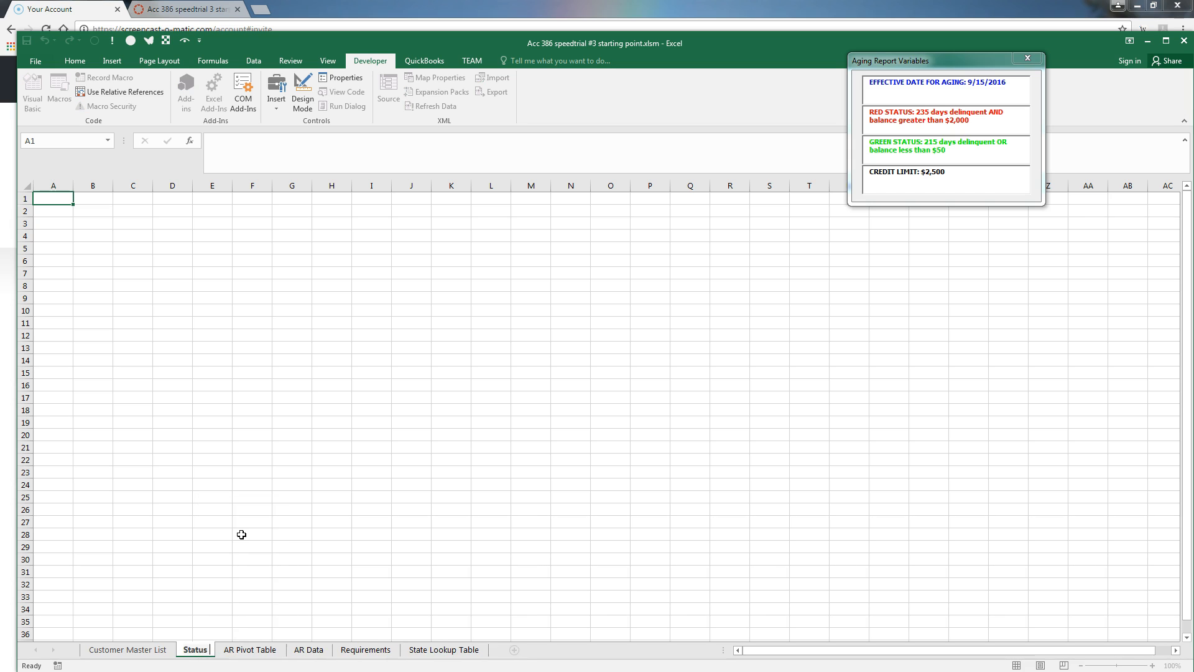
text( Letter)
click(174, 496)
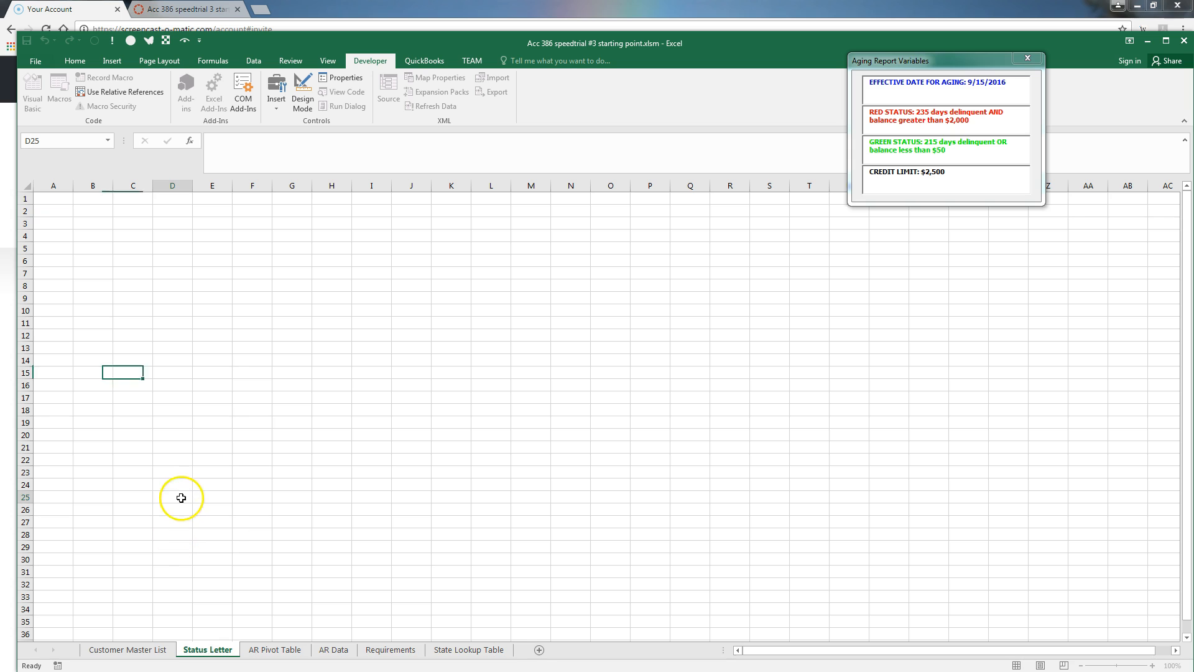
click(328, 60)
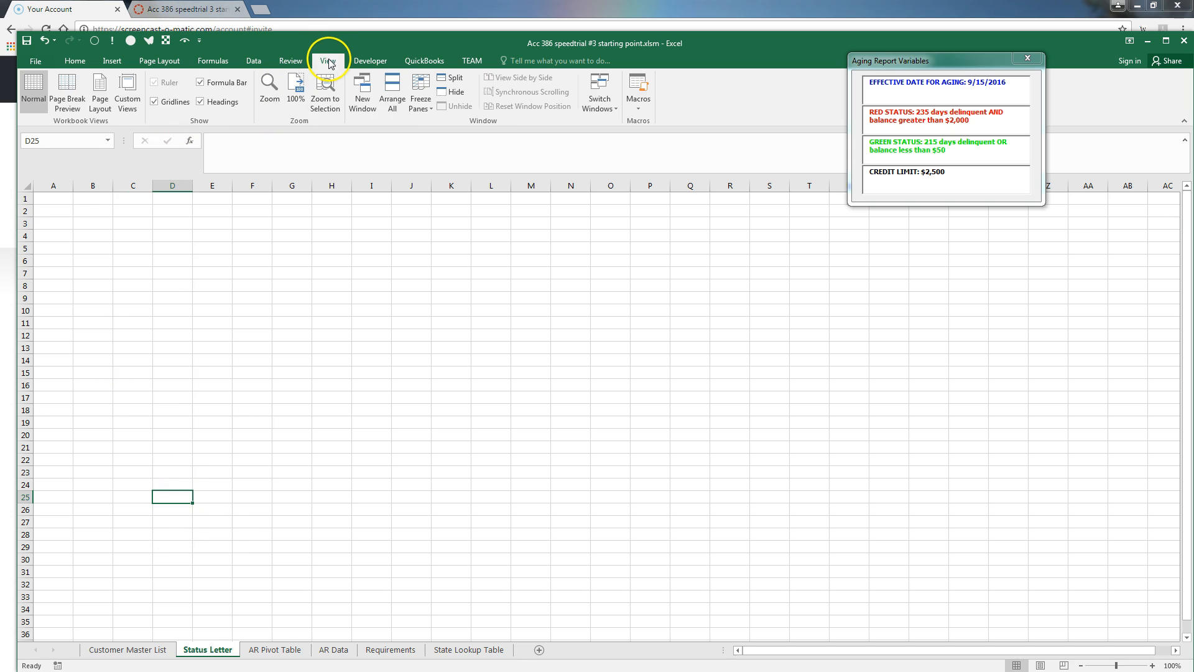
In Page Layout view, set columns A–G to a width of 12
click(98, 97)
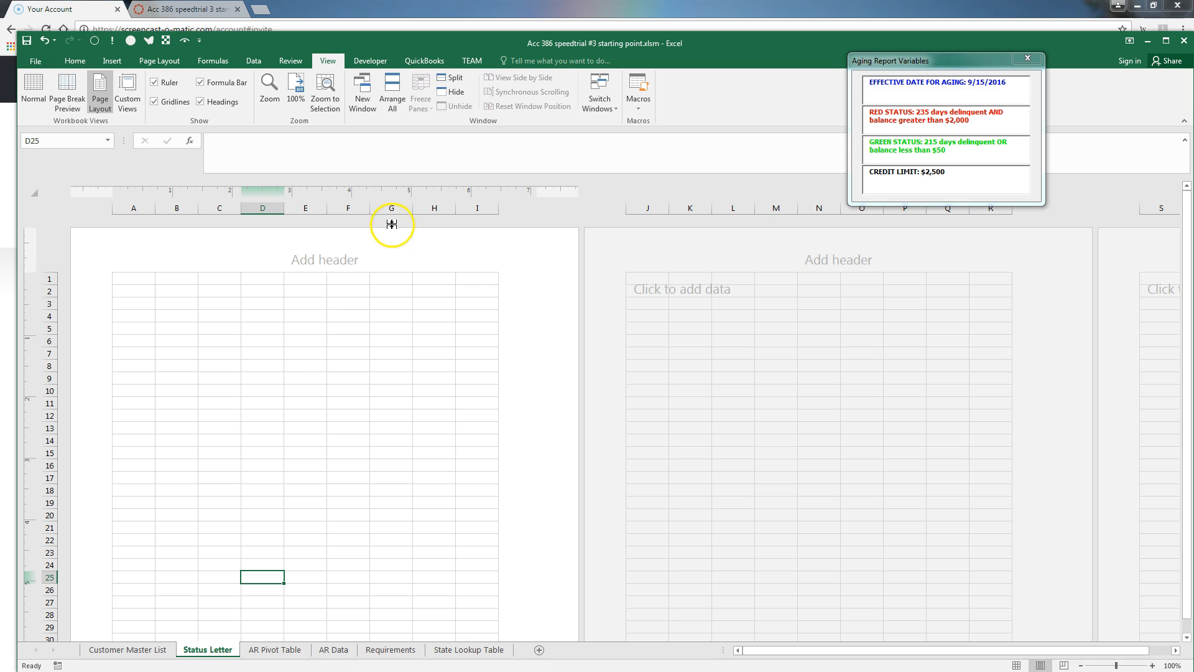
drag(136, 278, 379, 281)
drag(133, 208, 396, 205)
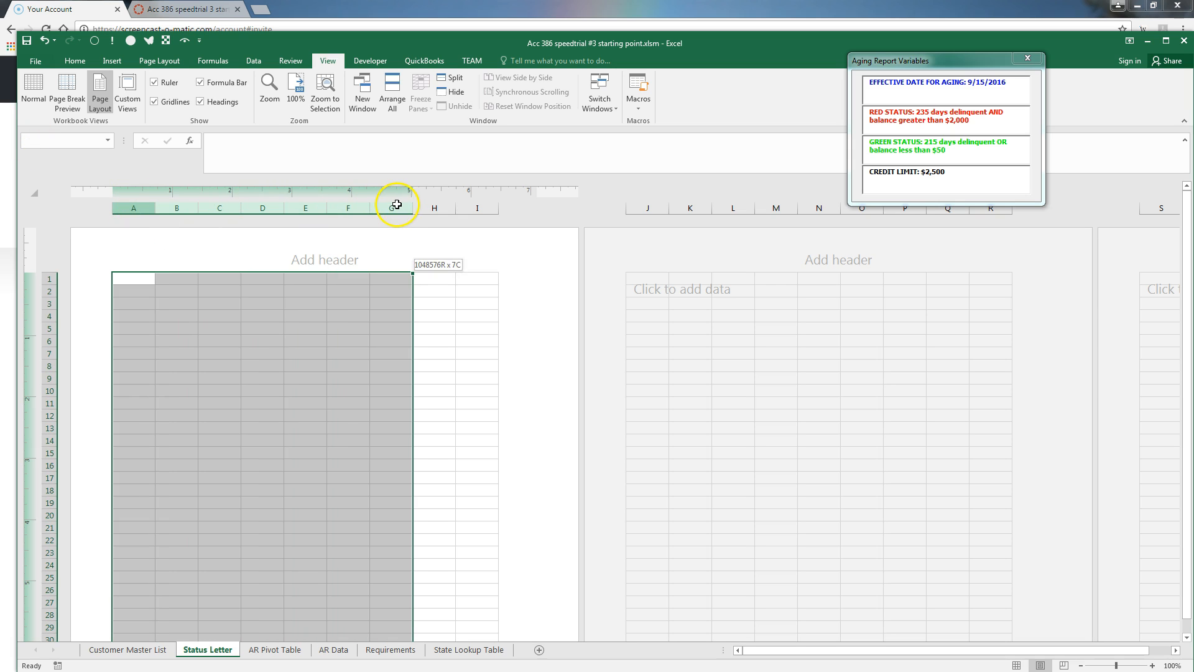
right_click(237, 292)
click(281, 445)
text(12)
click(258, 453)
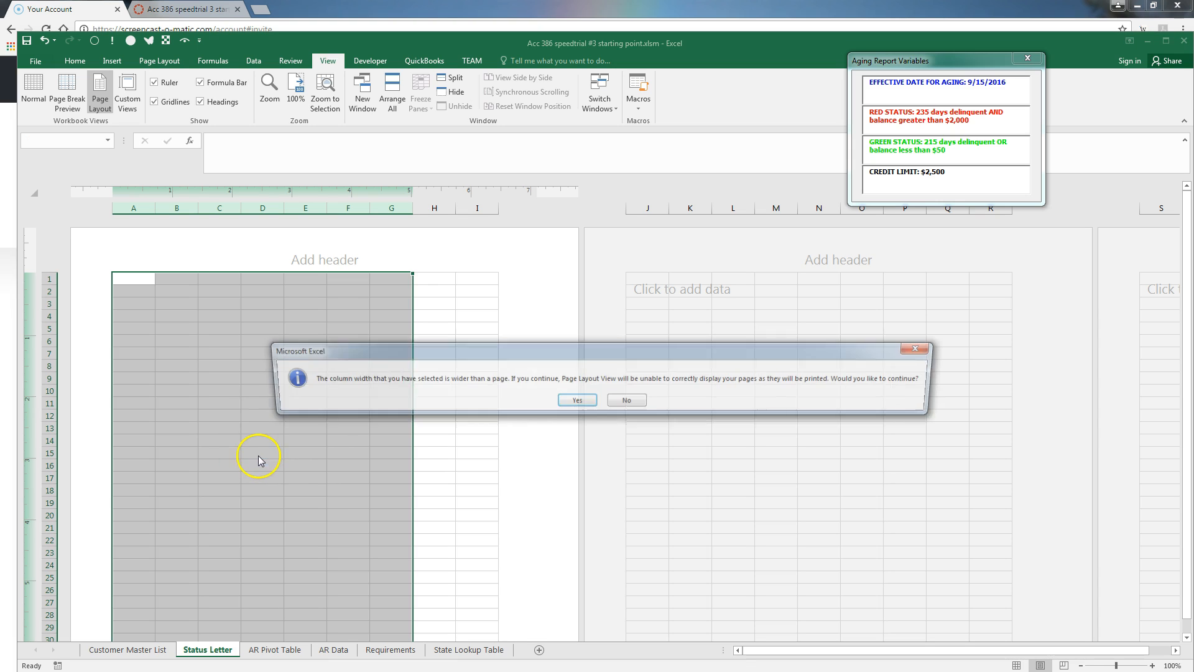
click(628, 401)
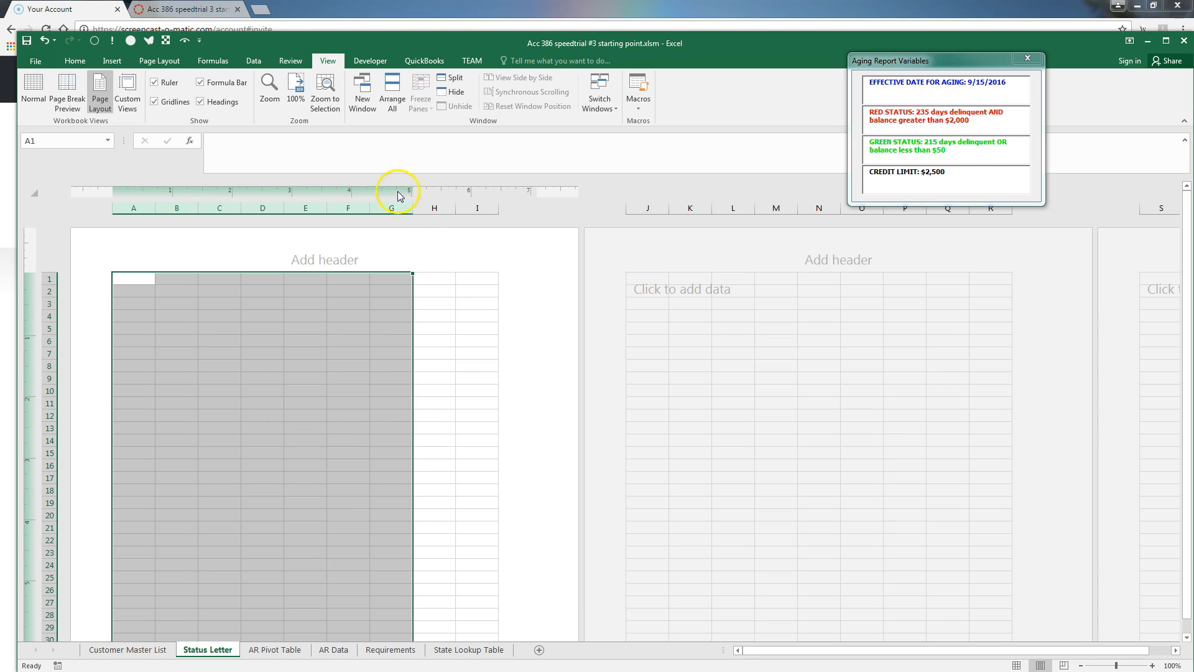
click(422, 208)
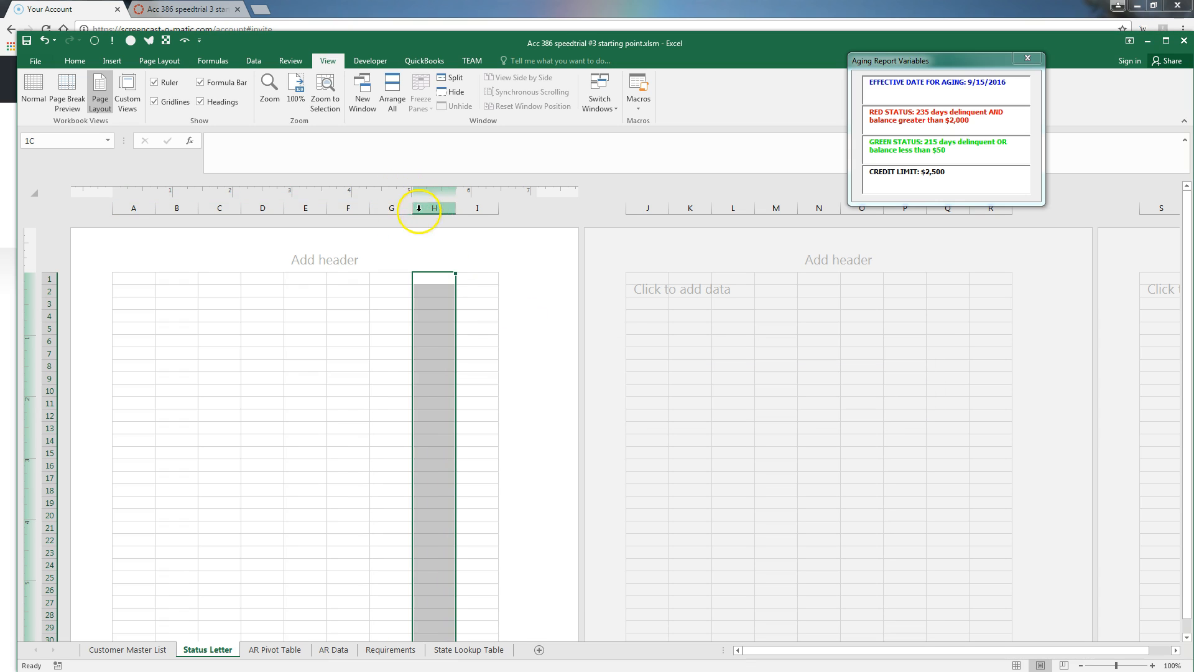
Reapply width 12 to columns A–G in Normal view, then return to Page Layout
click(33, 87)
drag(54, 185, 298, 184)
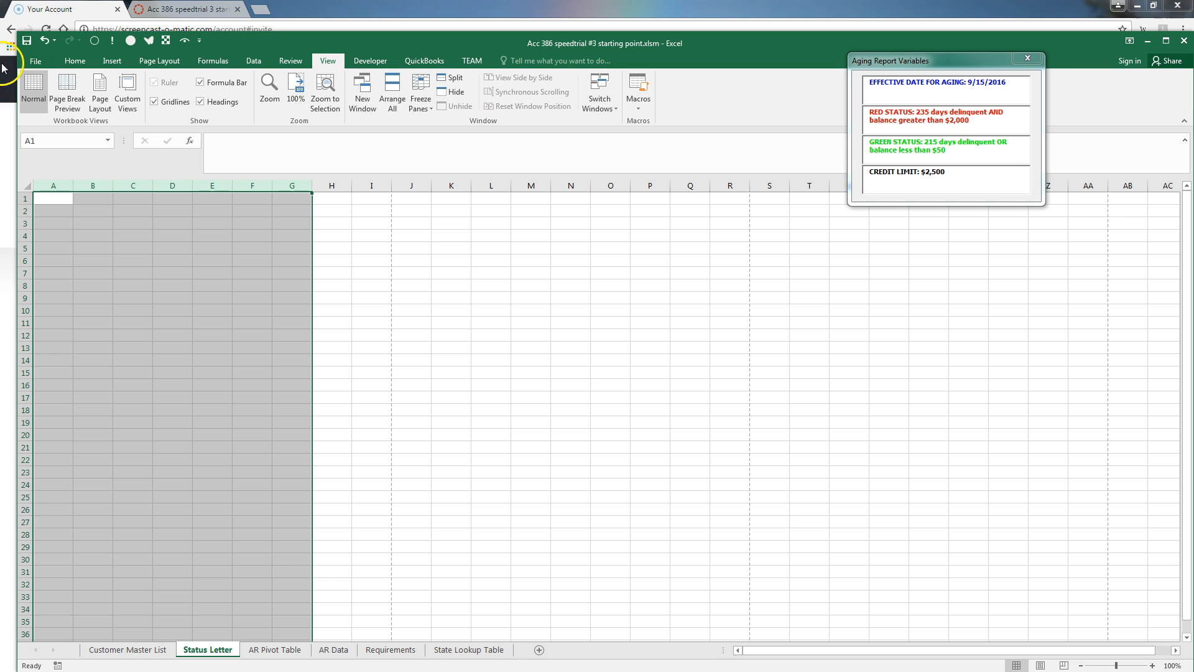
right_click(122, 245)
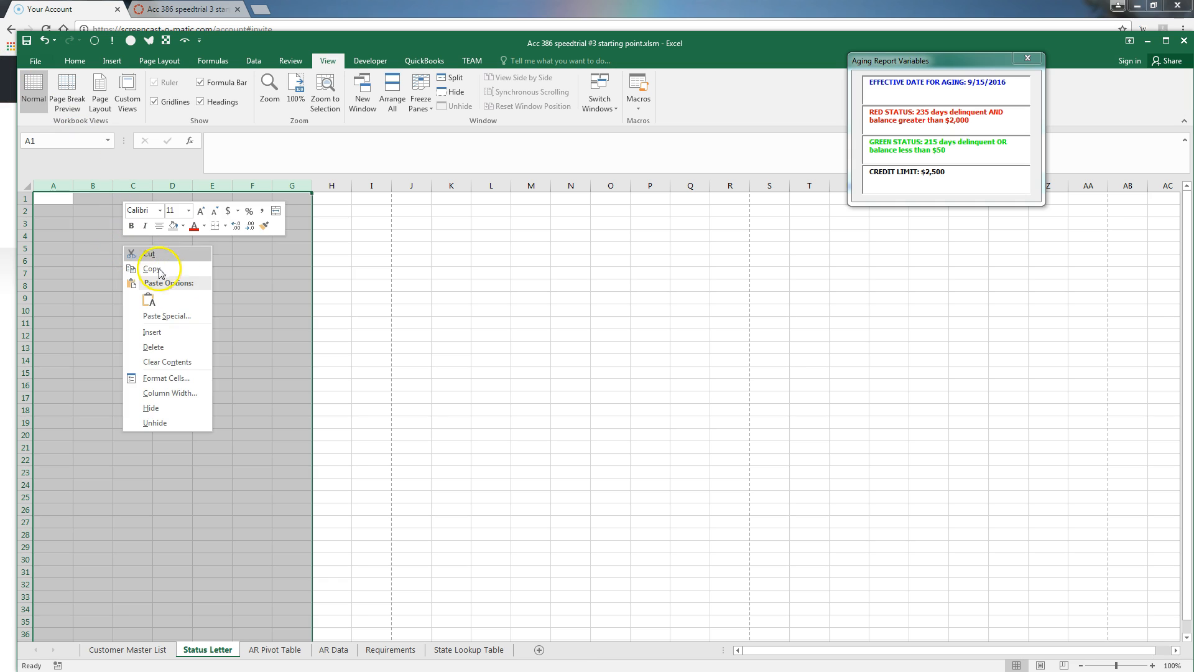
click(155, 393)
text(12)
click(165, 403)
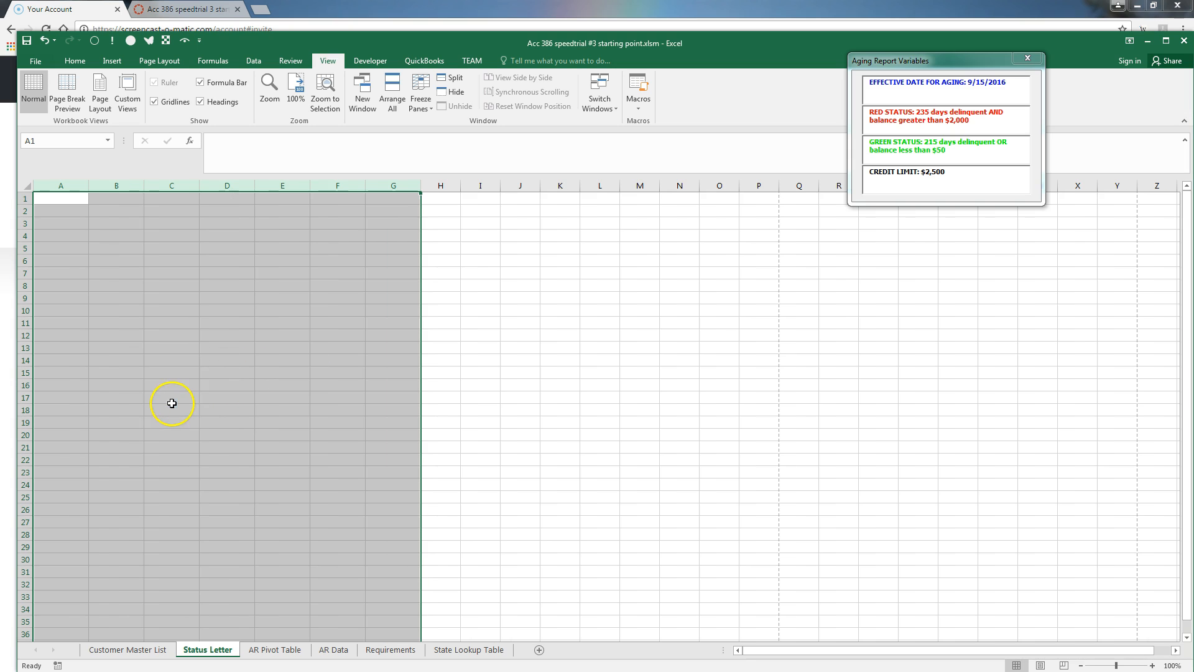
click(100, 93)
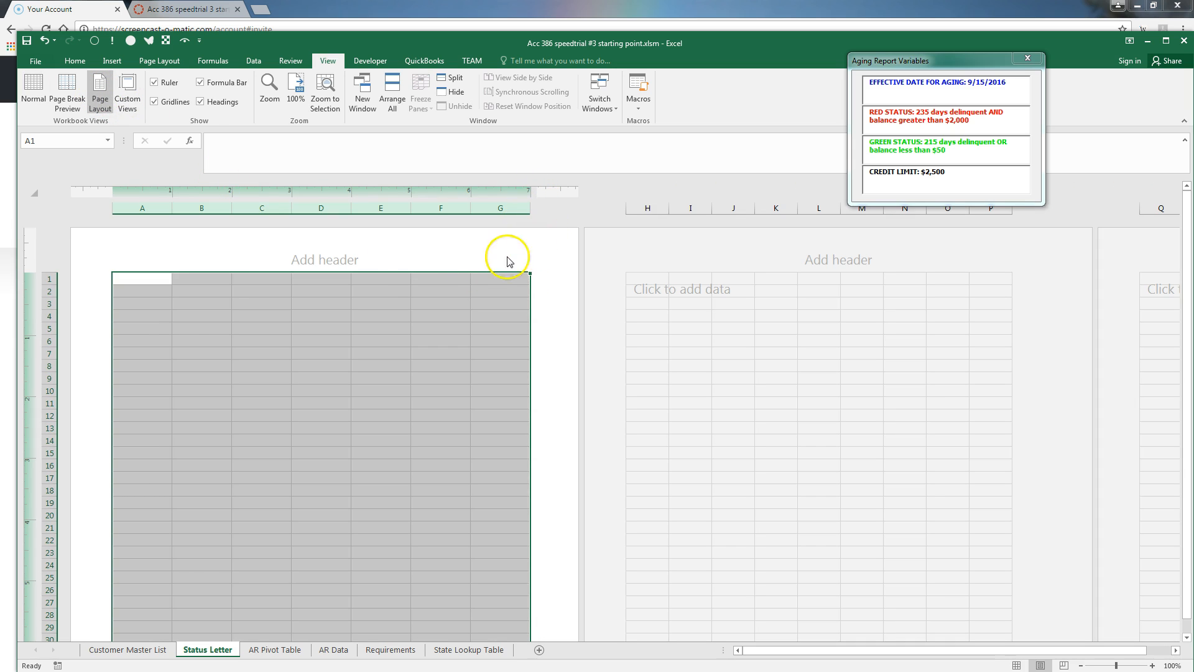
Merge and center A1:G1, A2:G2 and A3:G3 as separate rows
click(202, 340)
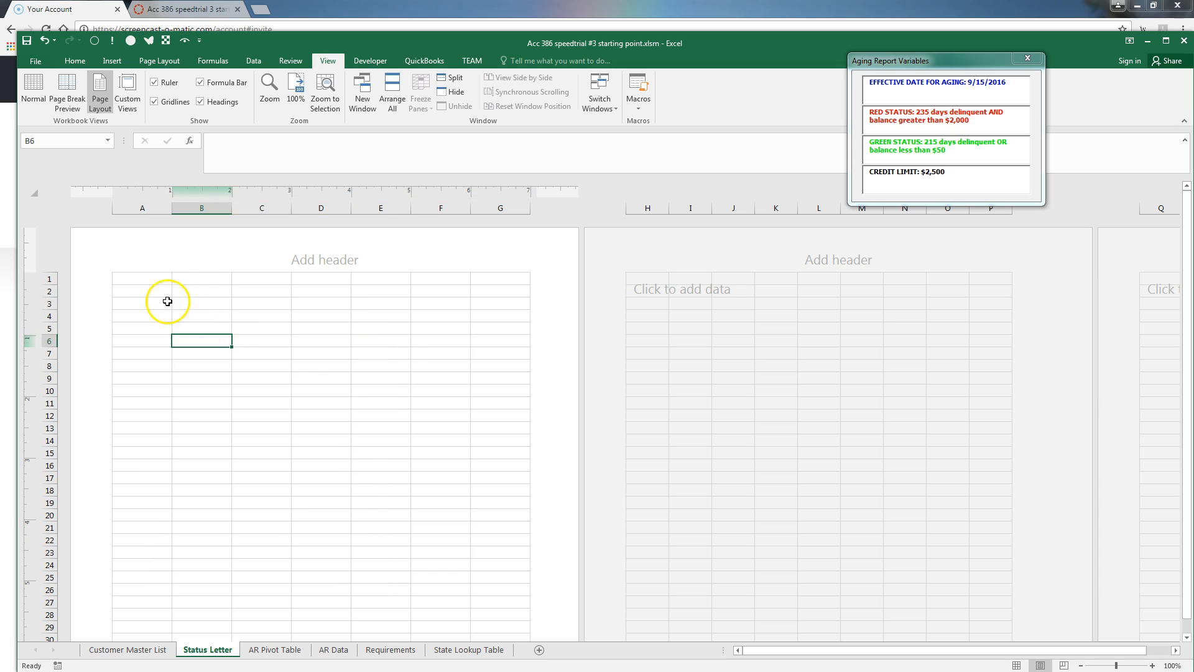
drag(155, 278, 486, 280)
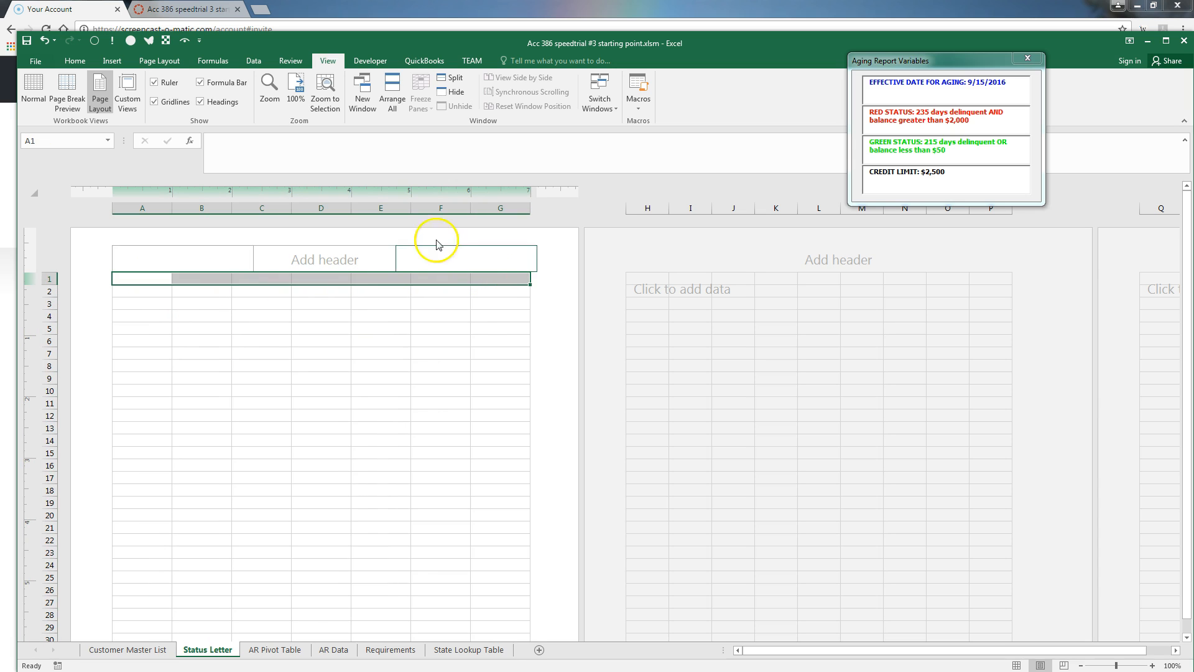
click(74, 60)
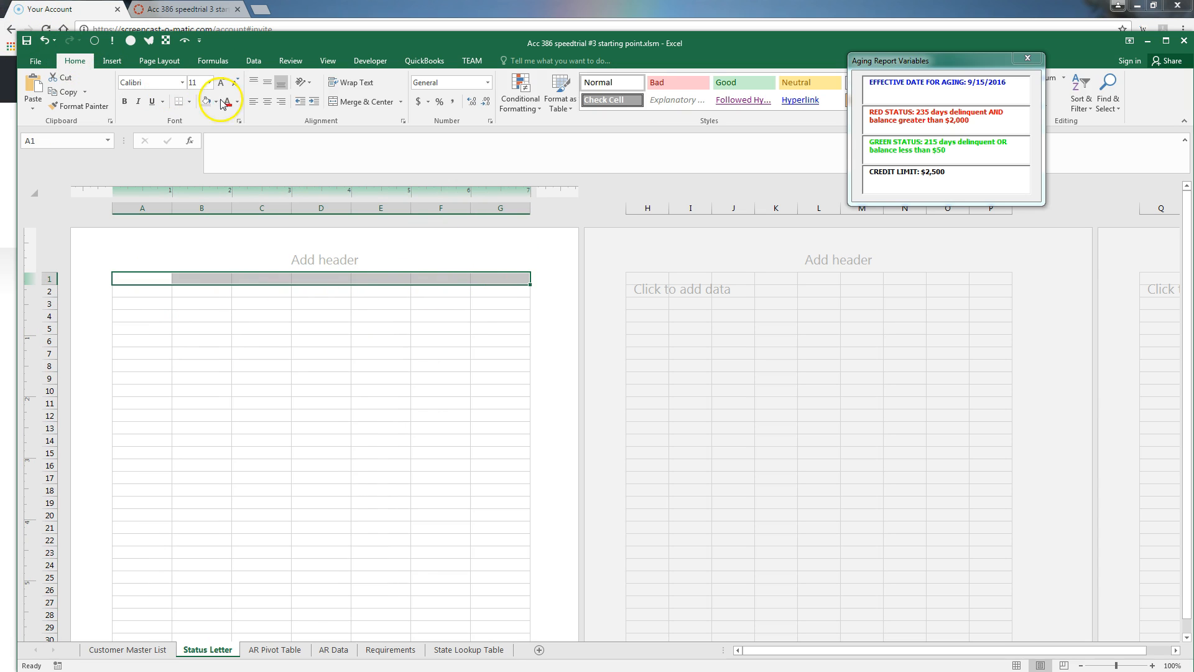
click(363, 102)
drag(139, 290, 498, 293)
click(363, 106)
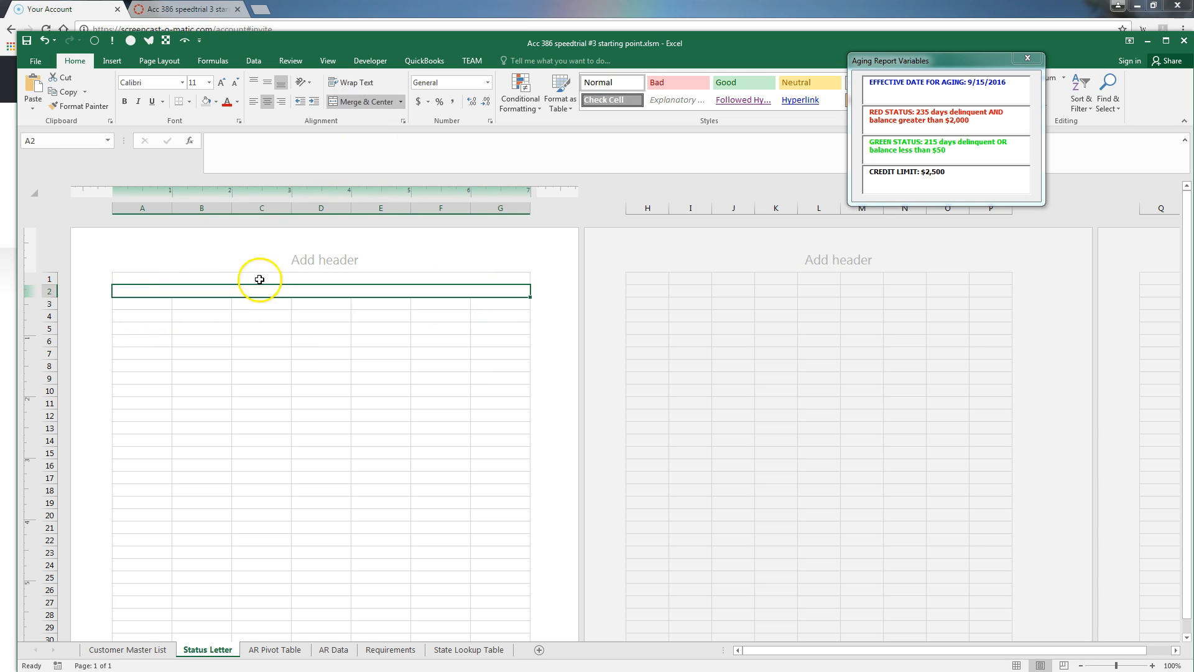
drag(139, 304, 474, 302)
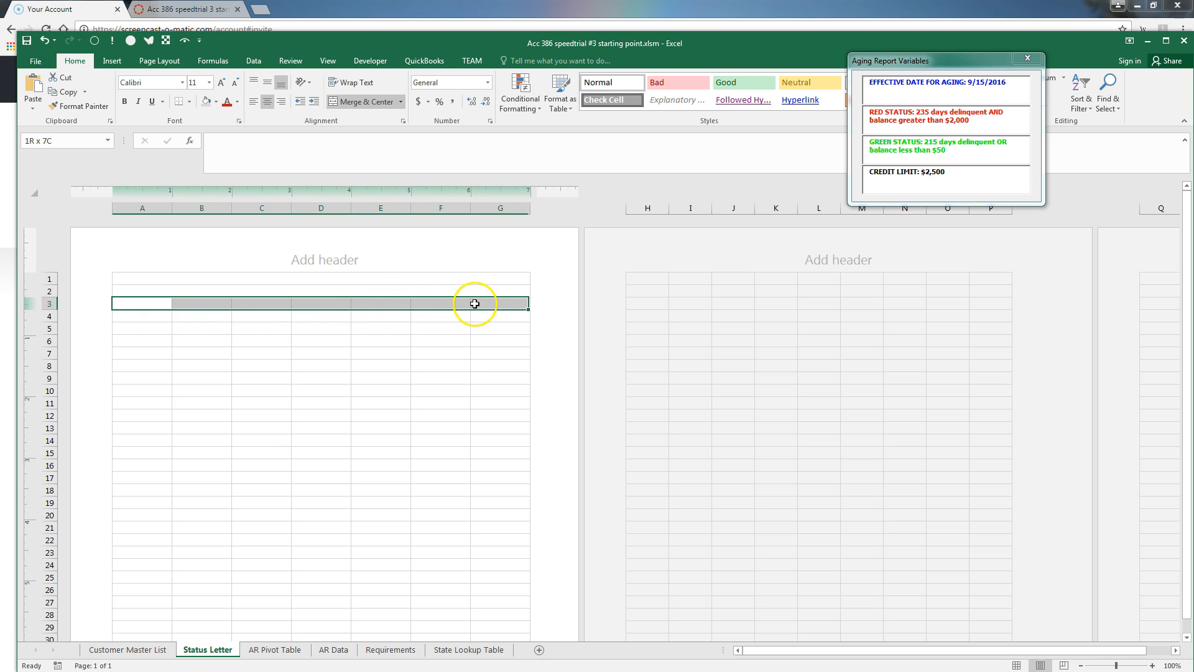
click(359, 104)
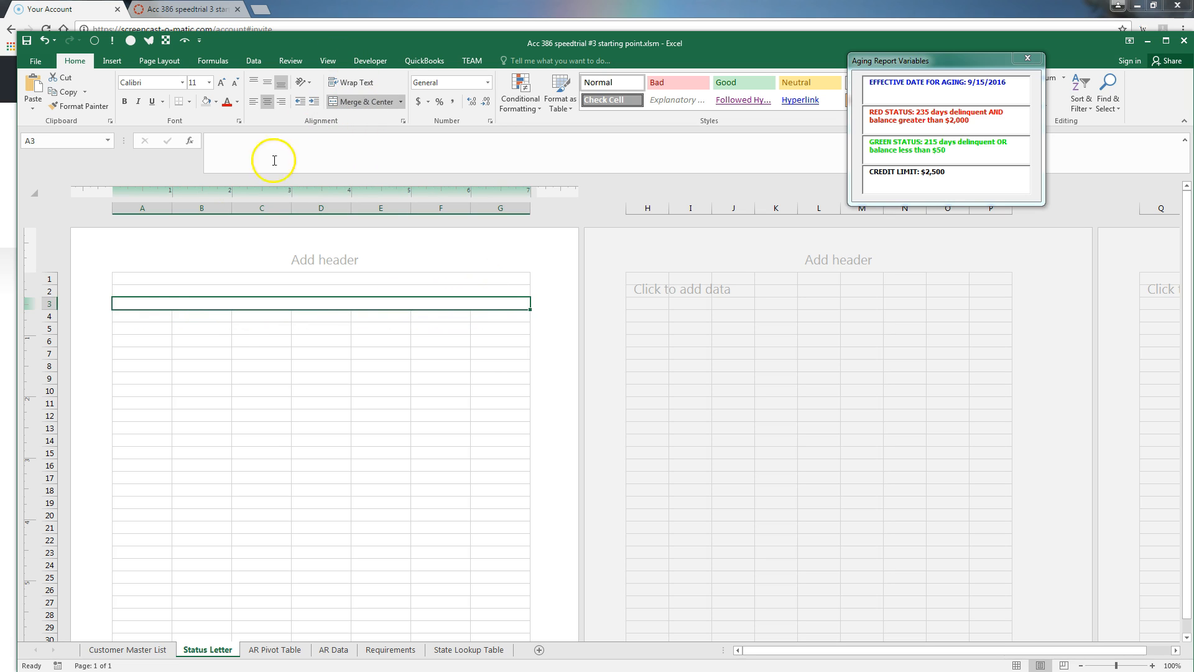
Set the letter area, rows 1–45 across A–G, to Garamond 12
drag(131, 278, 267, 616)
scroll(315, 598, down, 3)
scroll(315, 598, down, 1)
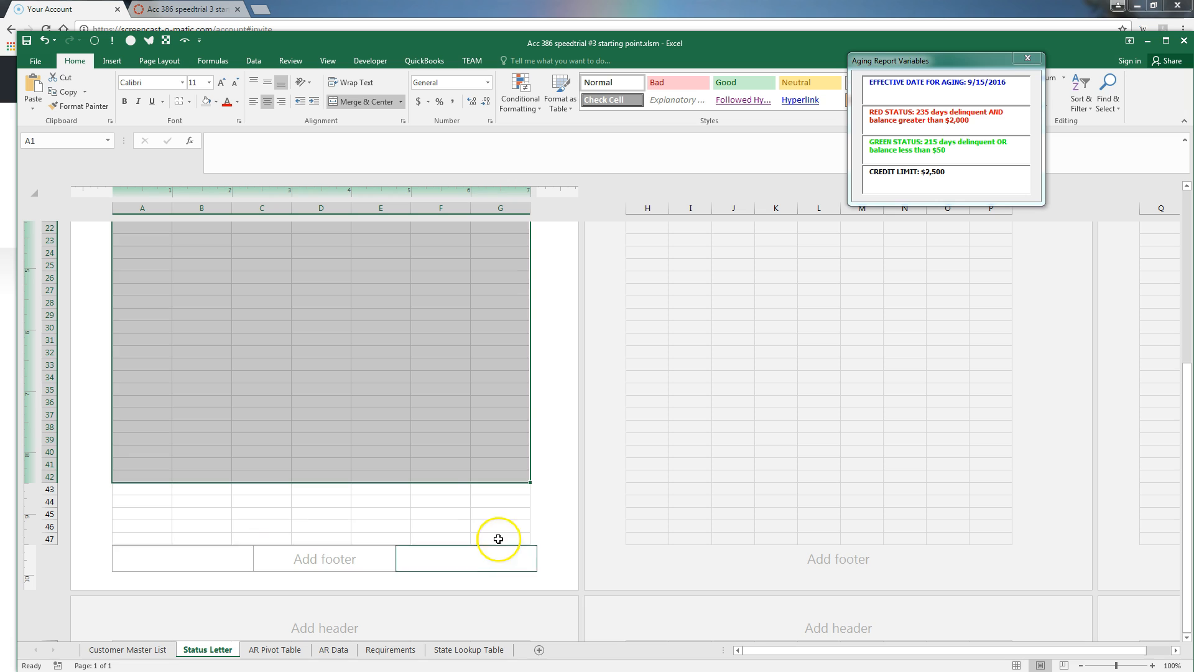
drag(523, 512, 125, 274)
click(182, 82)
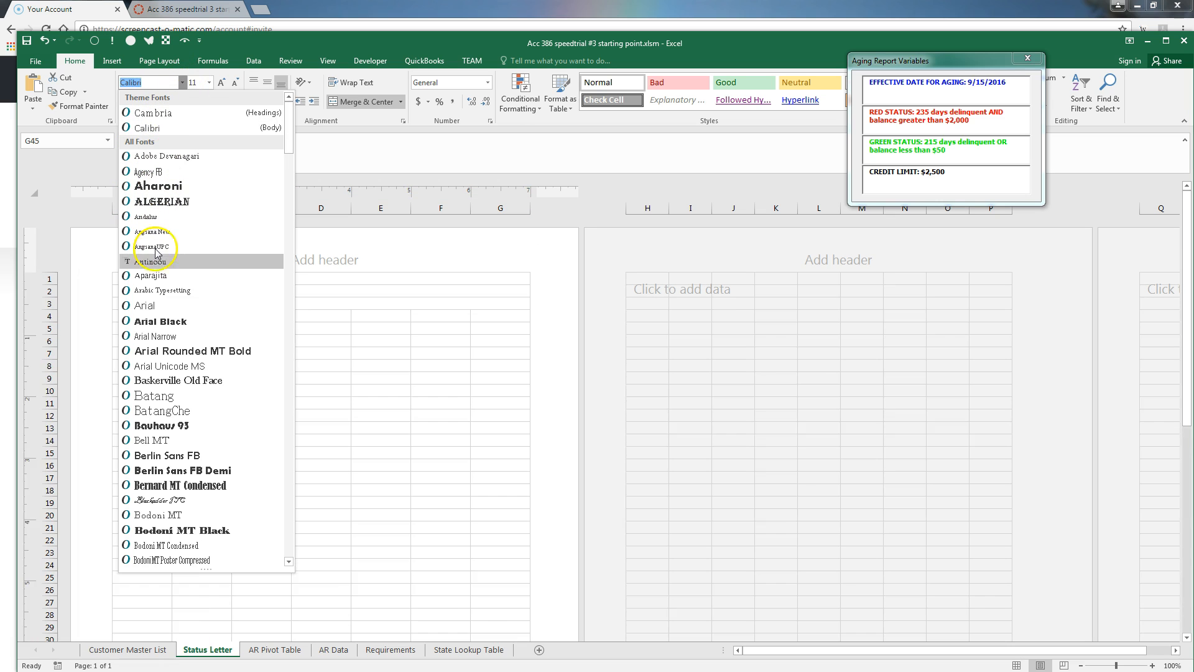
drag(289, 133, 290, 281)
scroll(291, 281, down, 3)
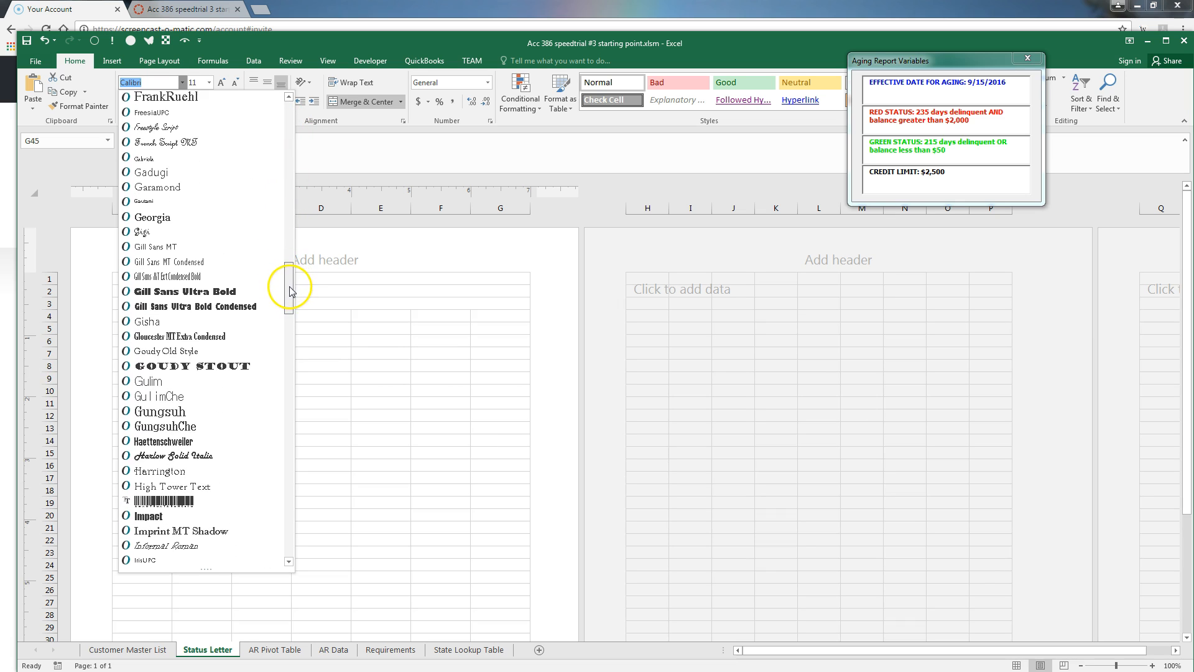
click(189, 158)
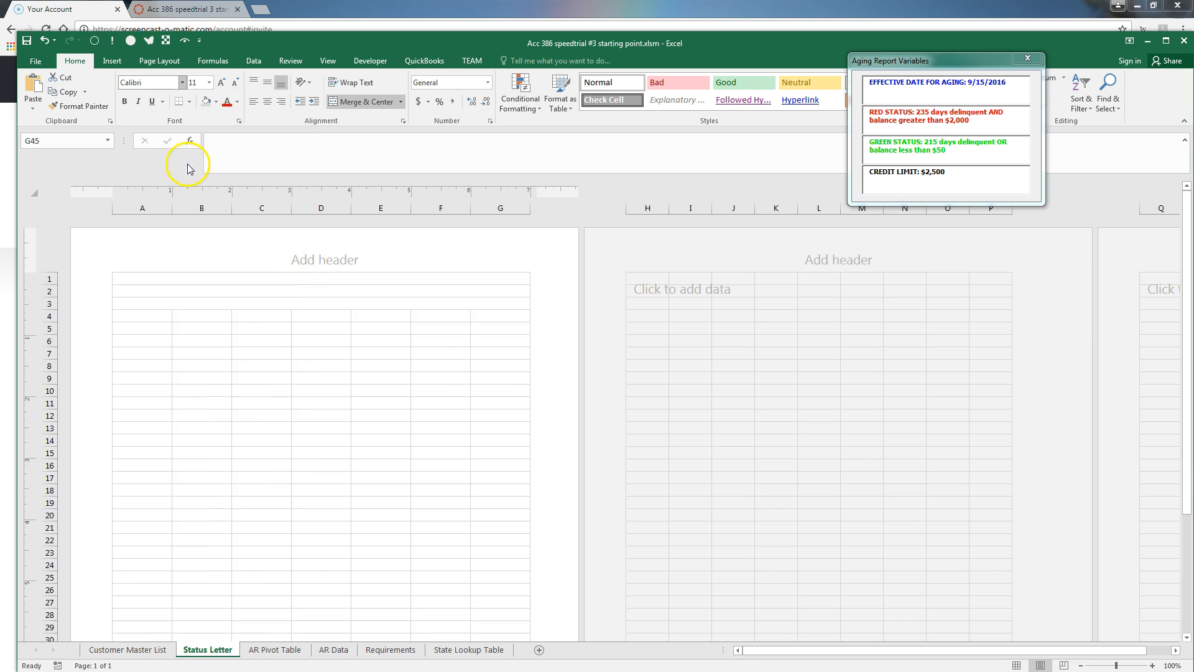
click(210, 83)
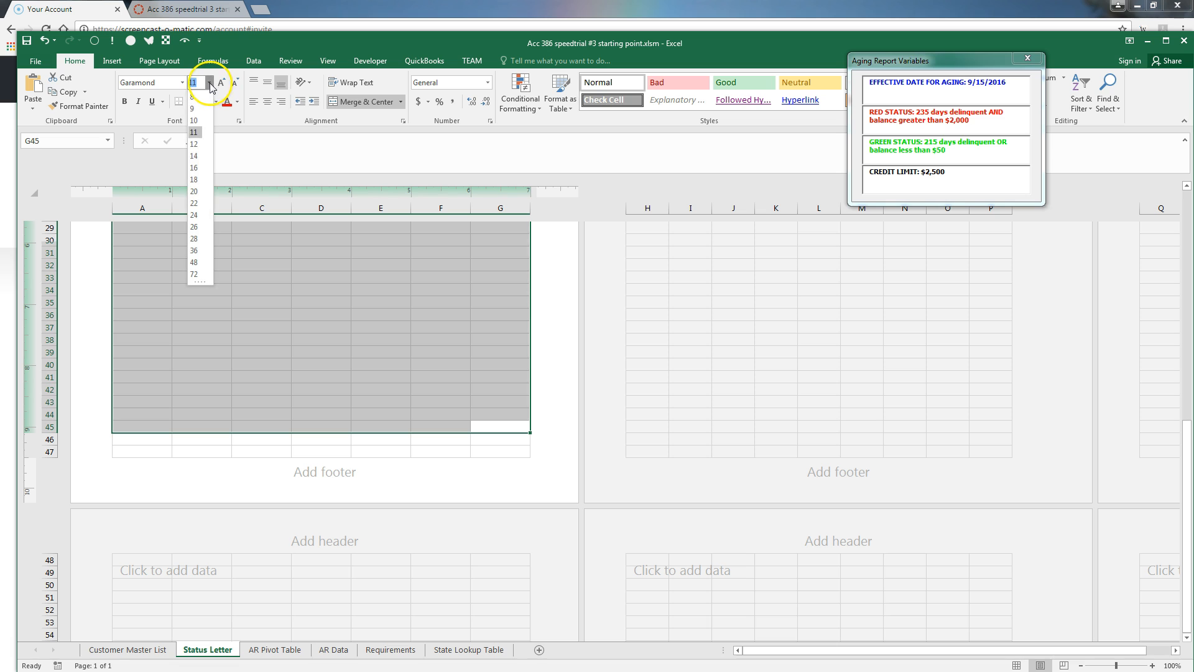
click(194, 144)
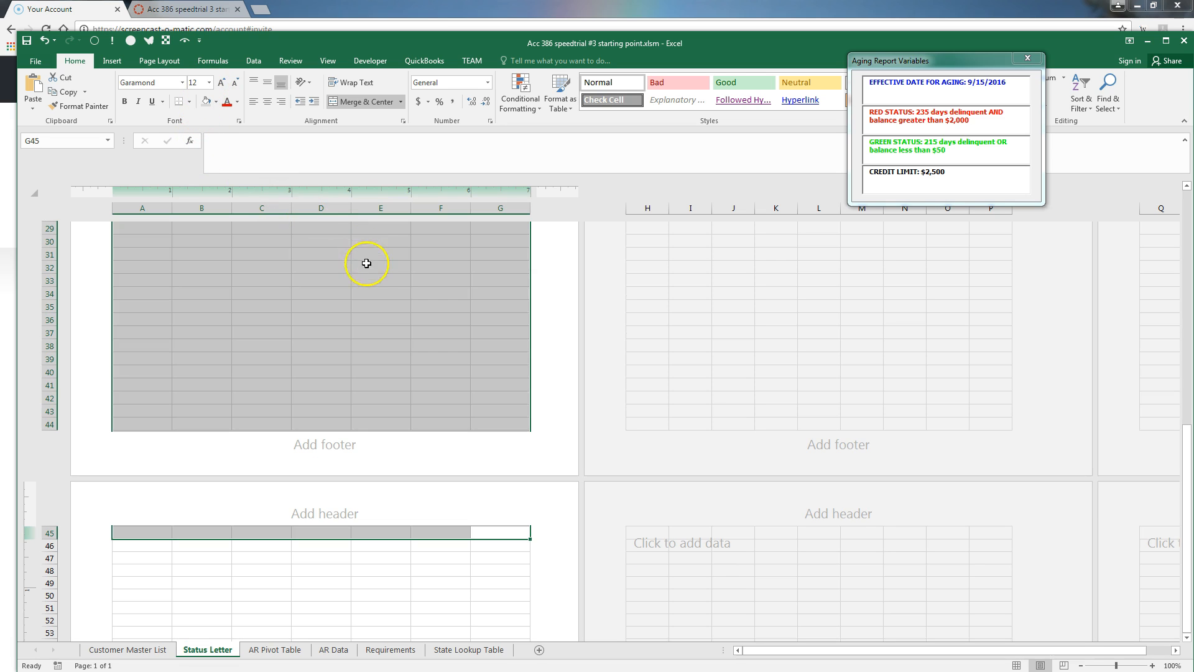
scroll(358, 343, up, 10)
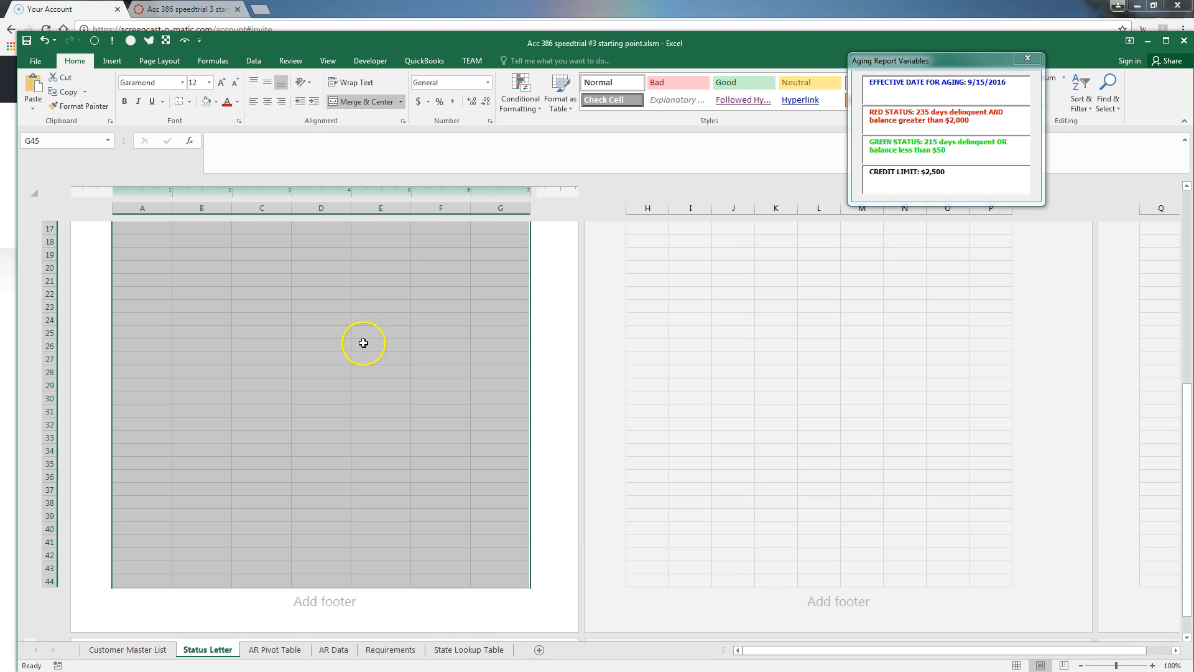
click(371, 322)
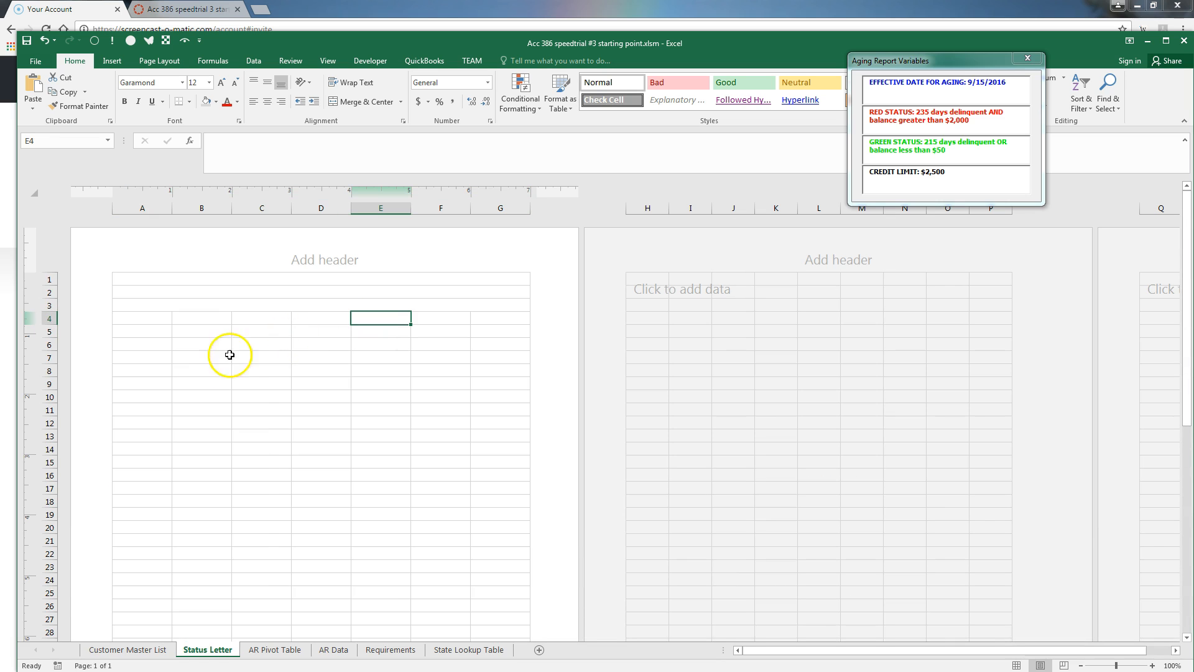
Type Nationwide Books, Inc. in A1, the street address in A2 and city-state-ZIP in A3
click(195, 277)
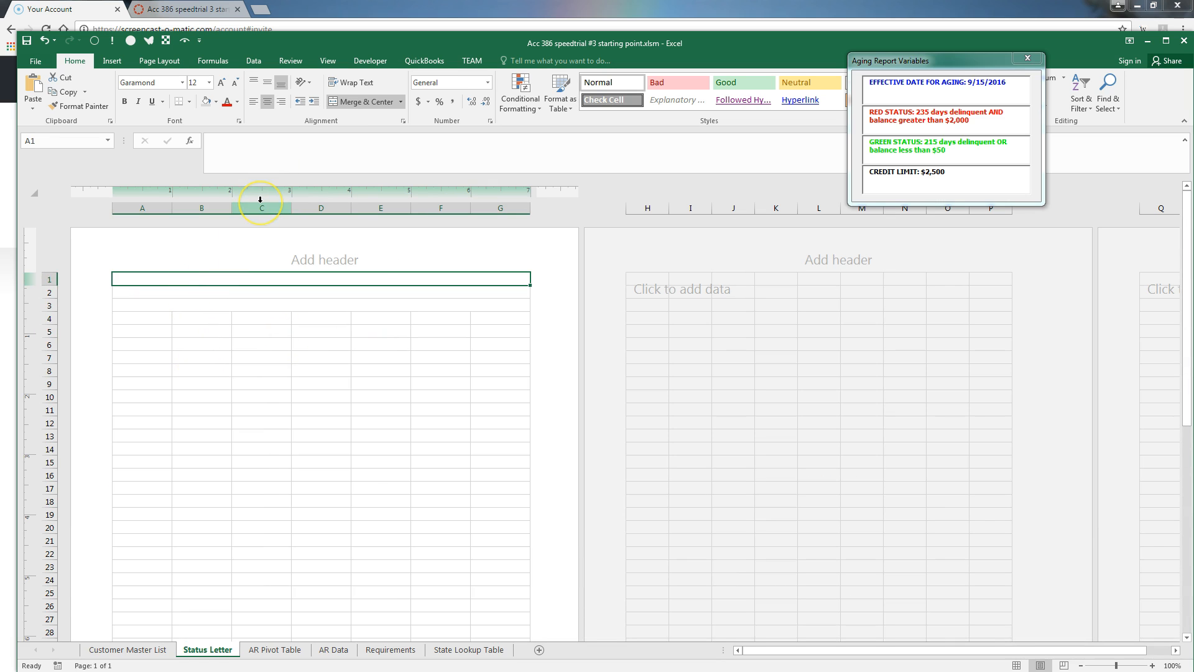
text(Nationwide Books, Inc.)
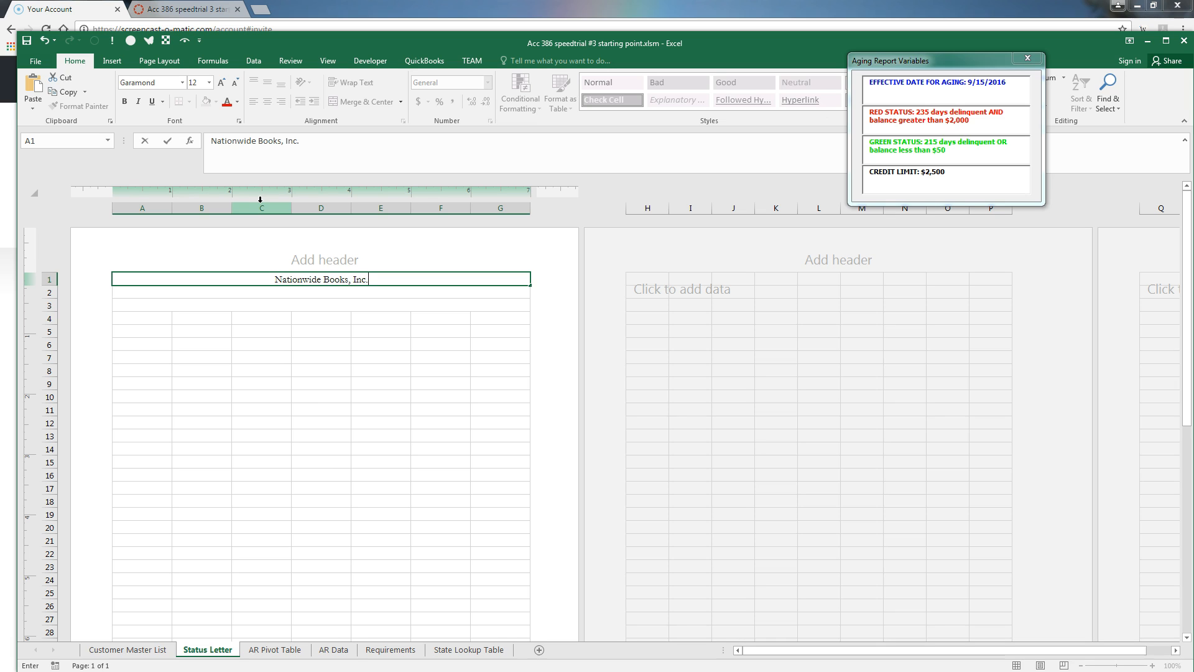
key(Return)
text(123)
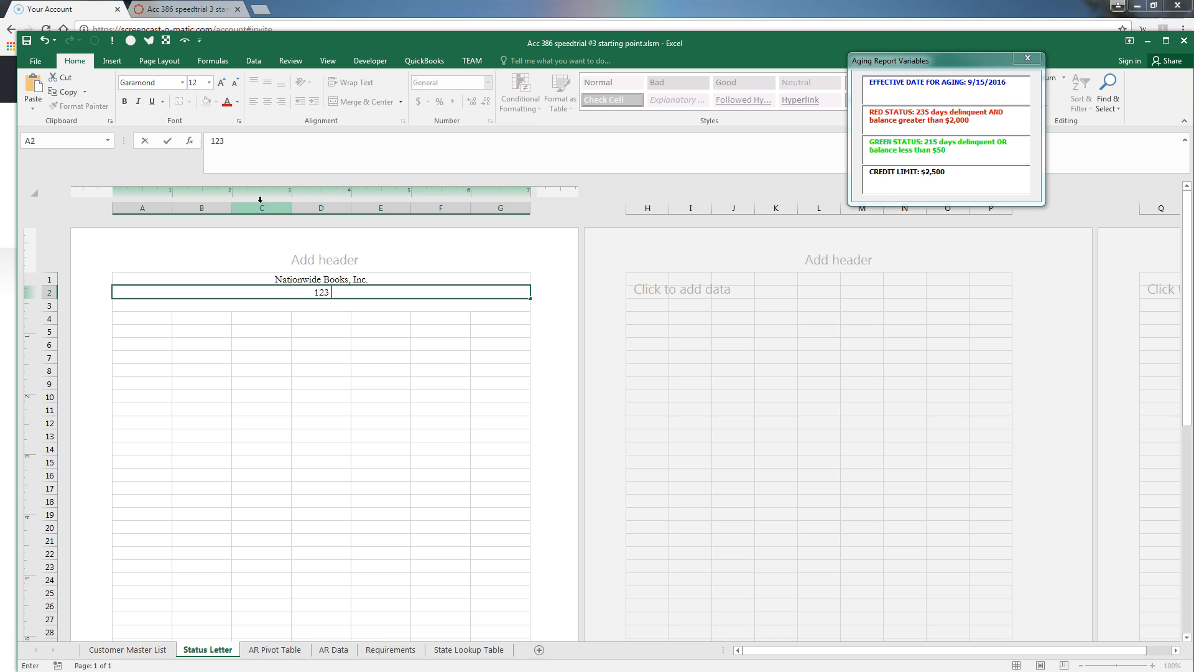
key(Return)
text(Laie, HI 96762)
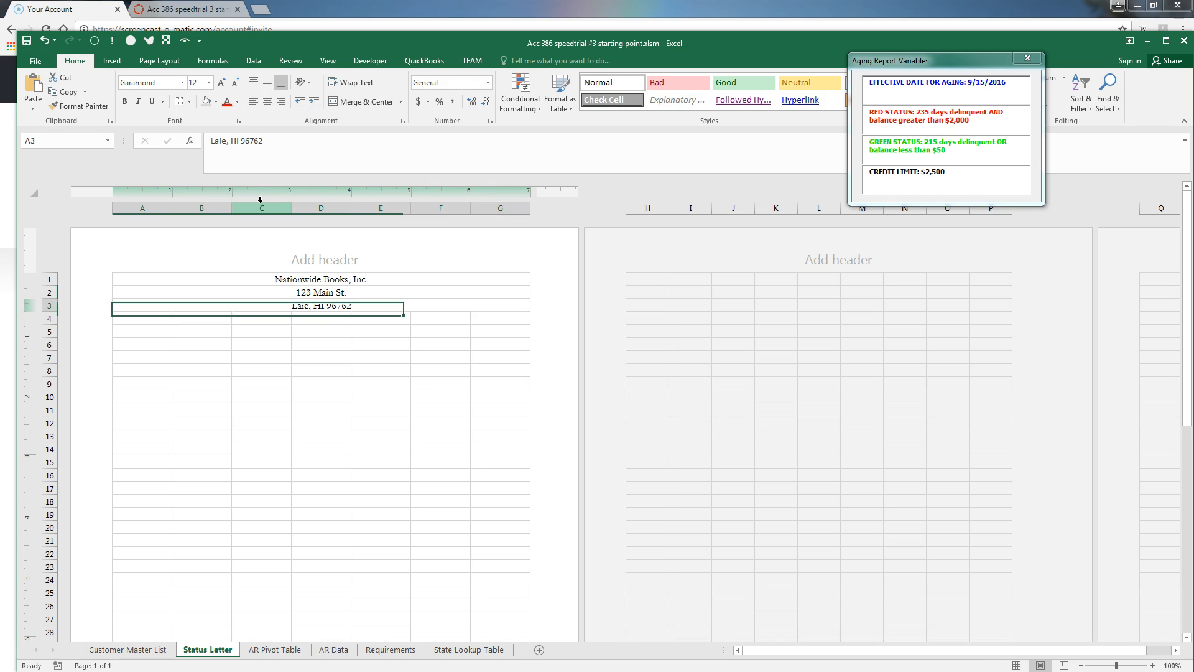
Bold A1:A3, then unbold A2:A3 so only the company name stays bold
key(shift+Up)
key(shift+Up)
click(124, 102)
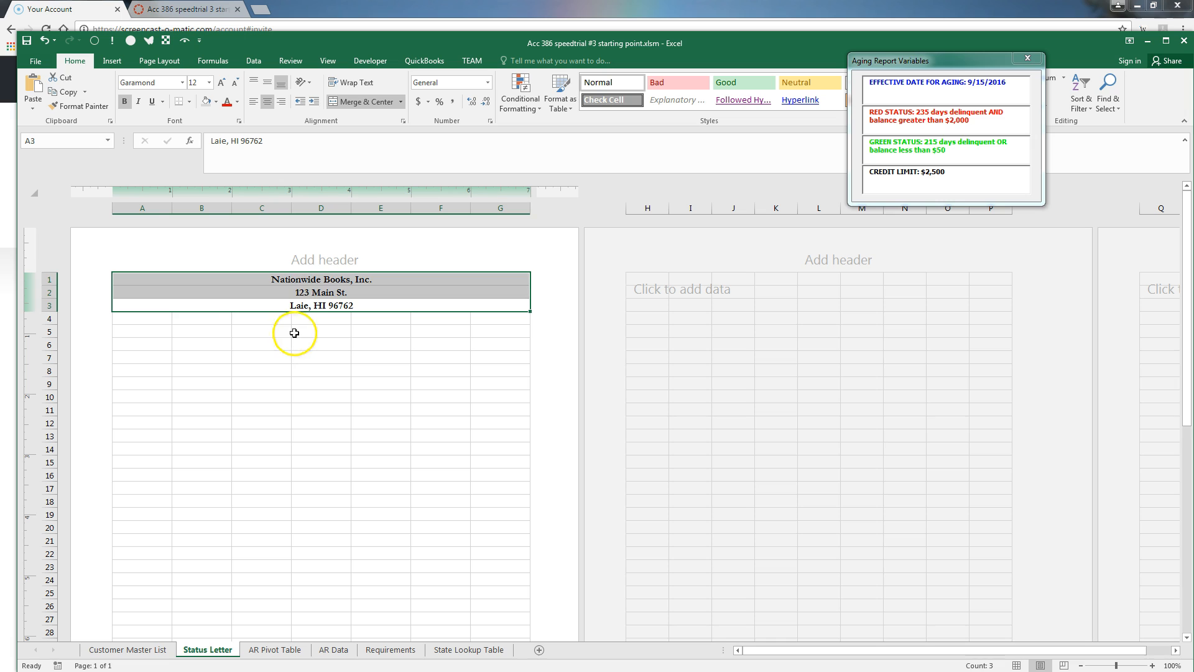
drag(311, 292, 307, 308)
click(124, 102)
click(149, 408)
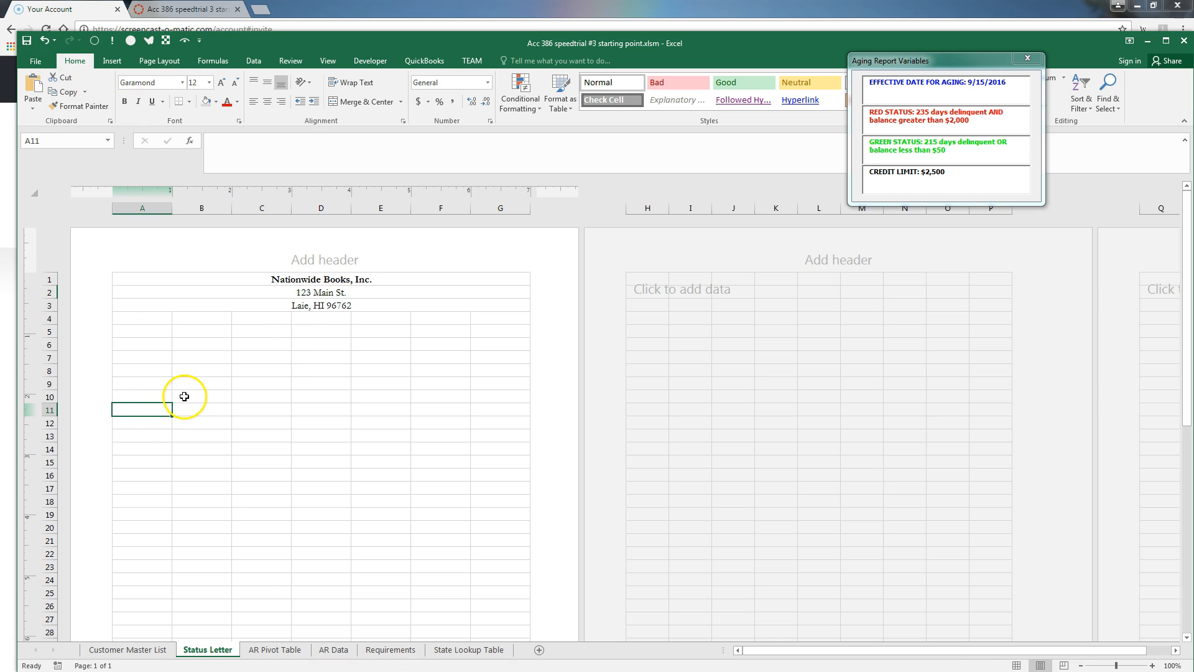
Review the Requirements sheet and the Word instructions, then return to Status Letter
click(390, 650)
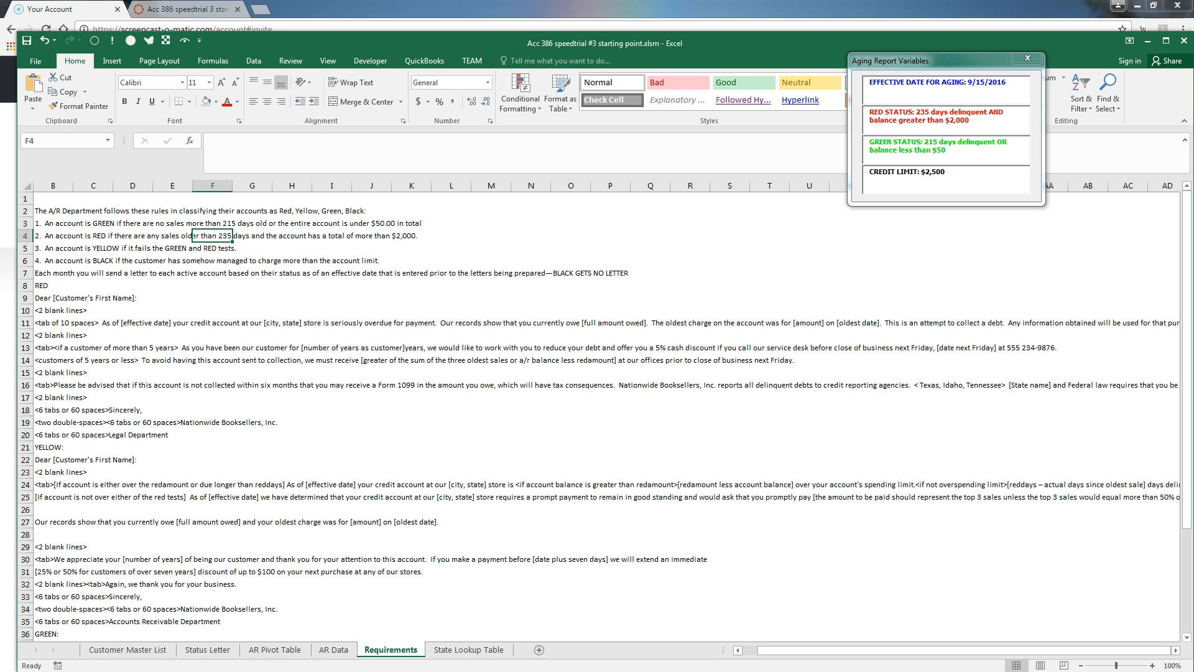
key(alt+Tab)
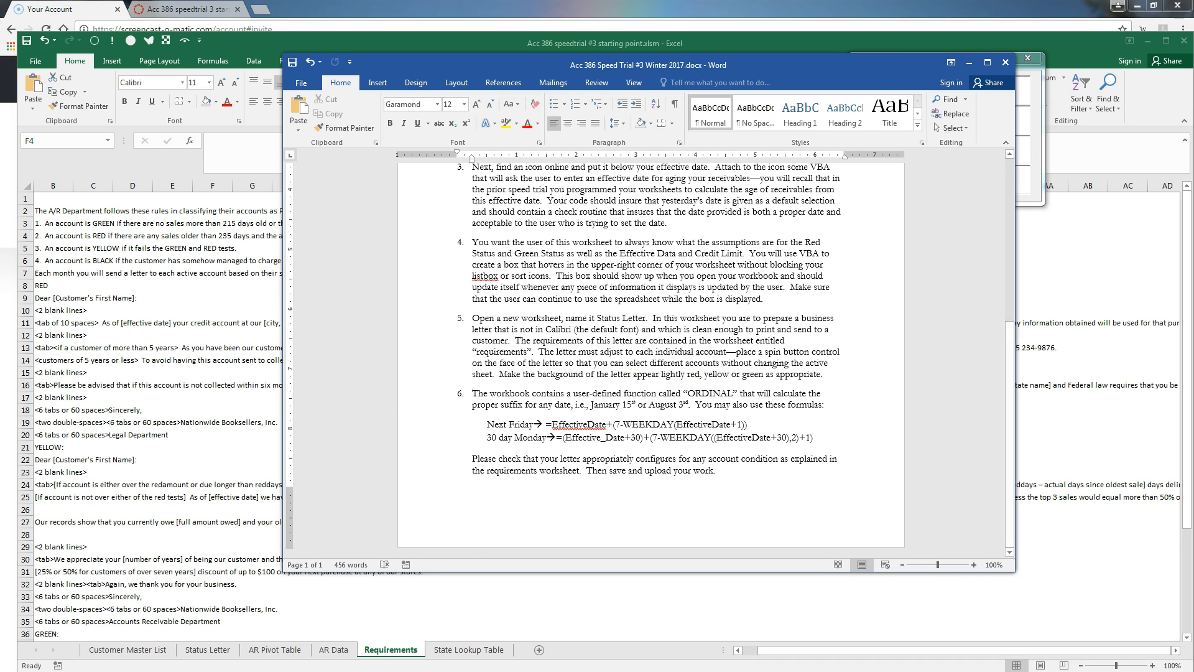
key(alt+Tab)
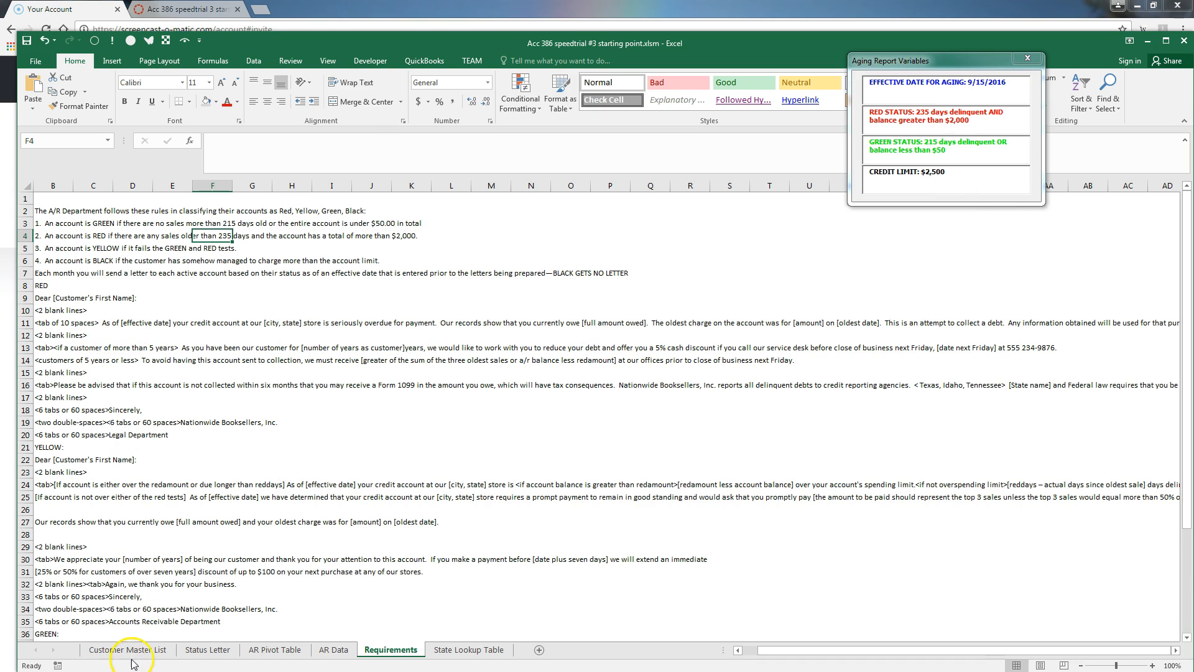
click(207, 650)
Enter =TODAY() in A7, showing 1/28/2017
click(128, 319)
click(132, 331)
click(135, 346)
click(133, 359)
text(=)
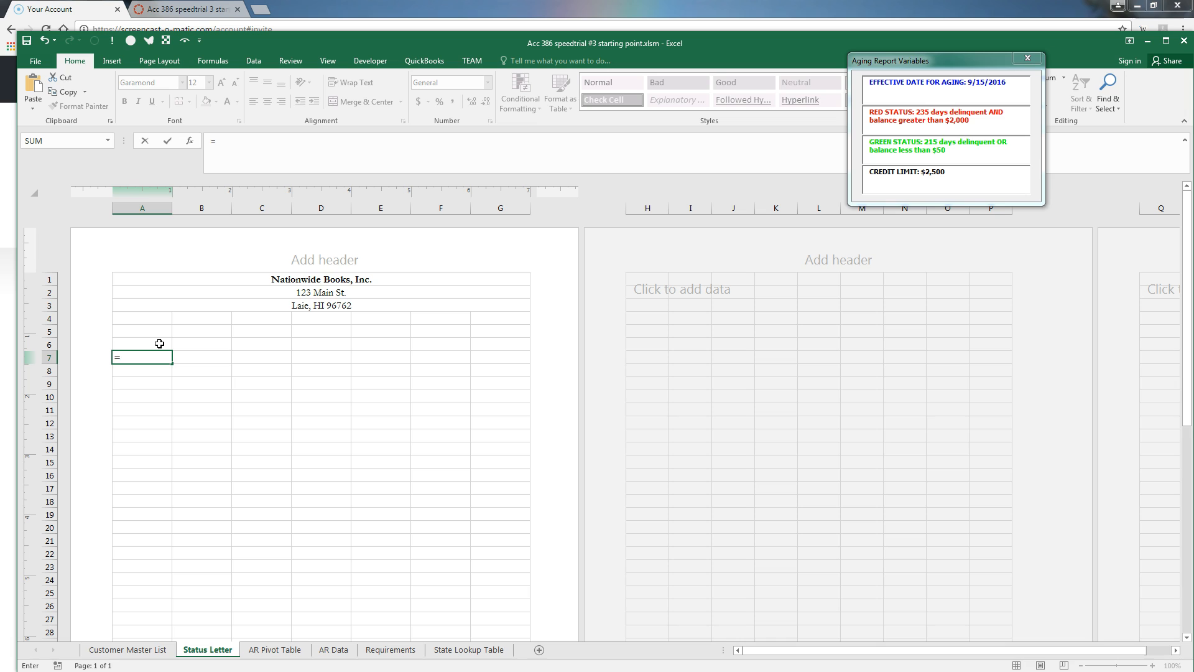
text(today)
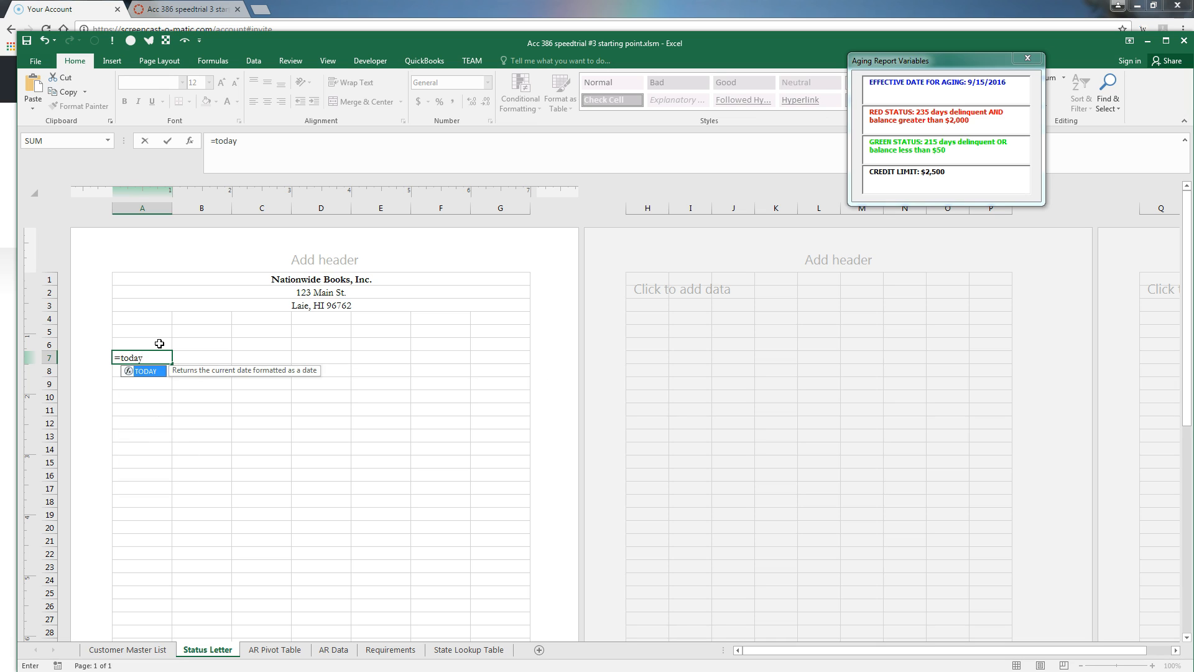
text(()
key(Return)
key(Up)
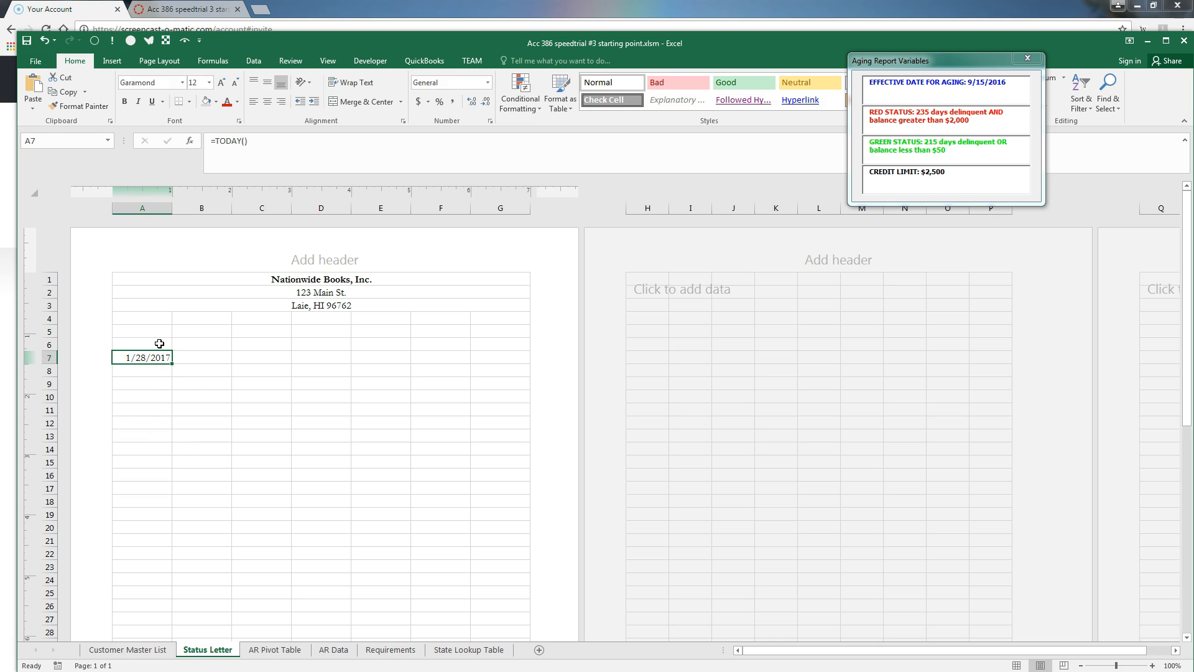
Format A7 in the 'March 14, 2012' date style, widen column A, and left-align the date
click(486, 82)
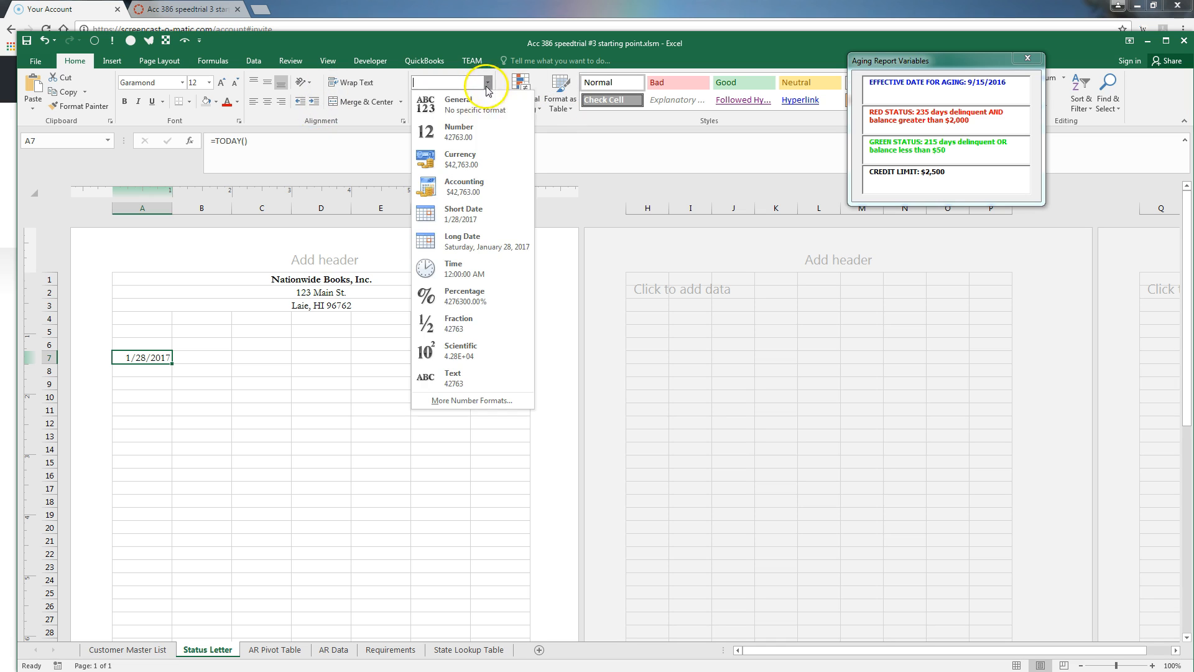
click(458, 400)
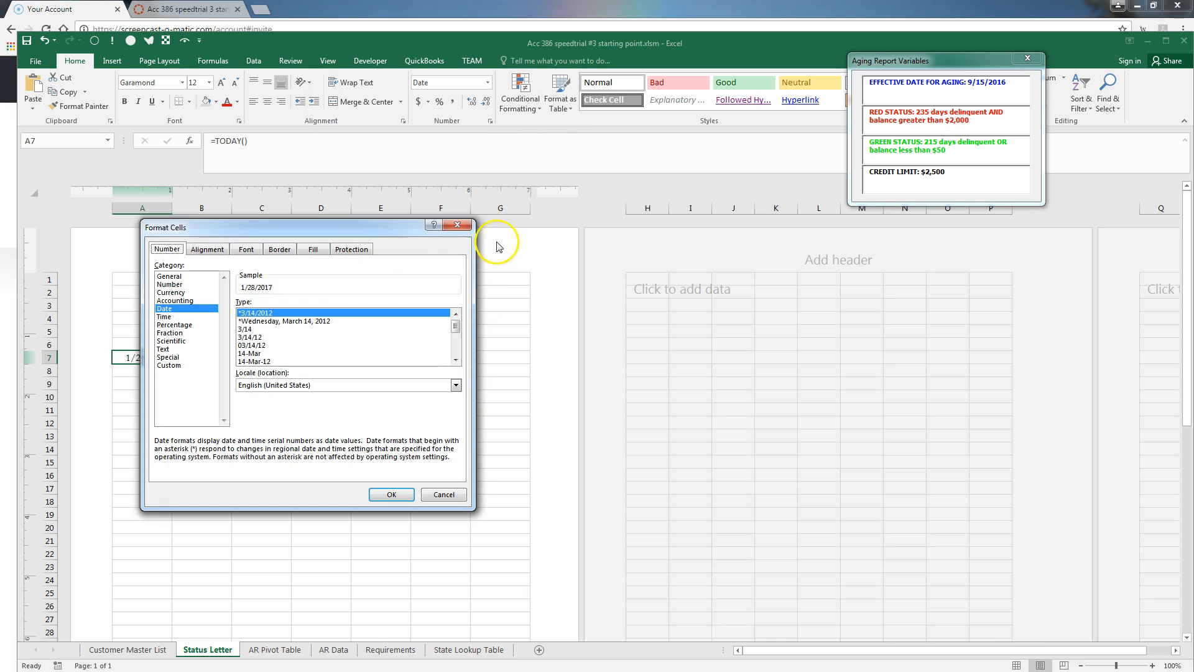
scroll(336, 339, down, 2)
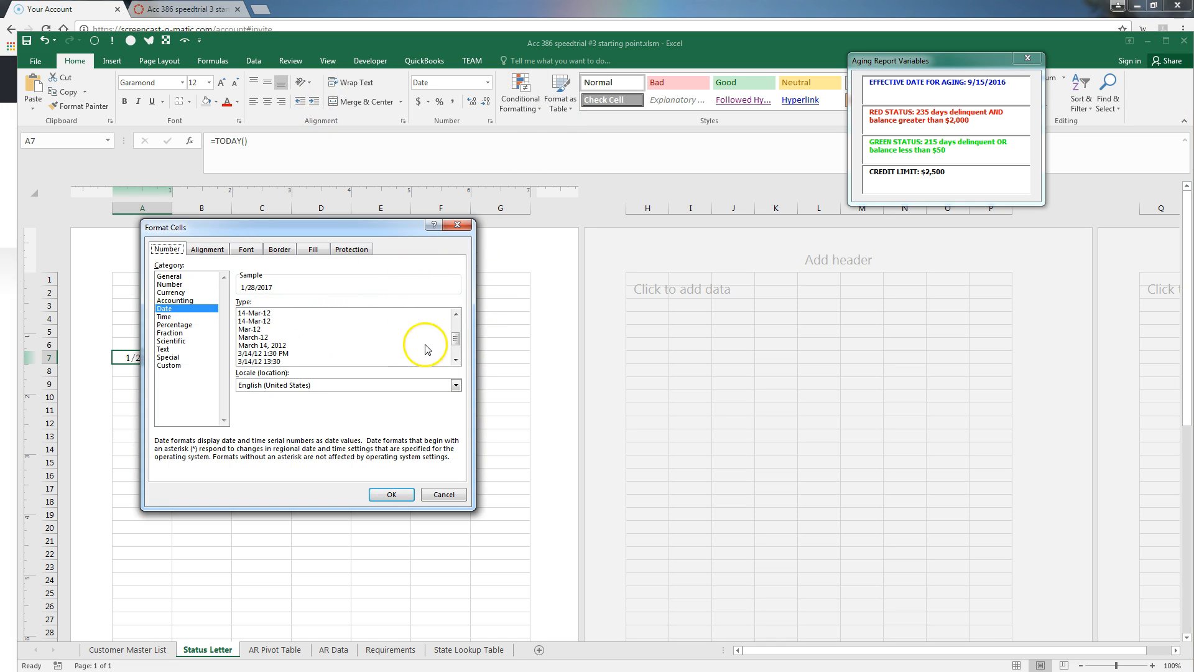
click(306, 345)
click(390, 495)
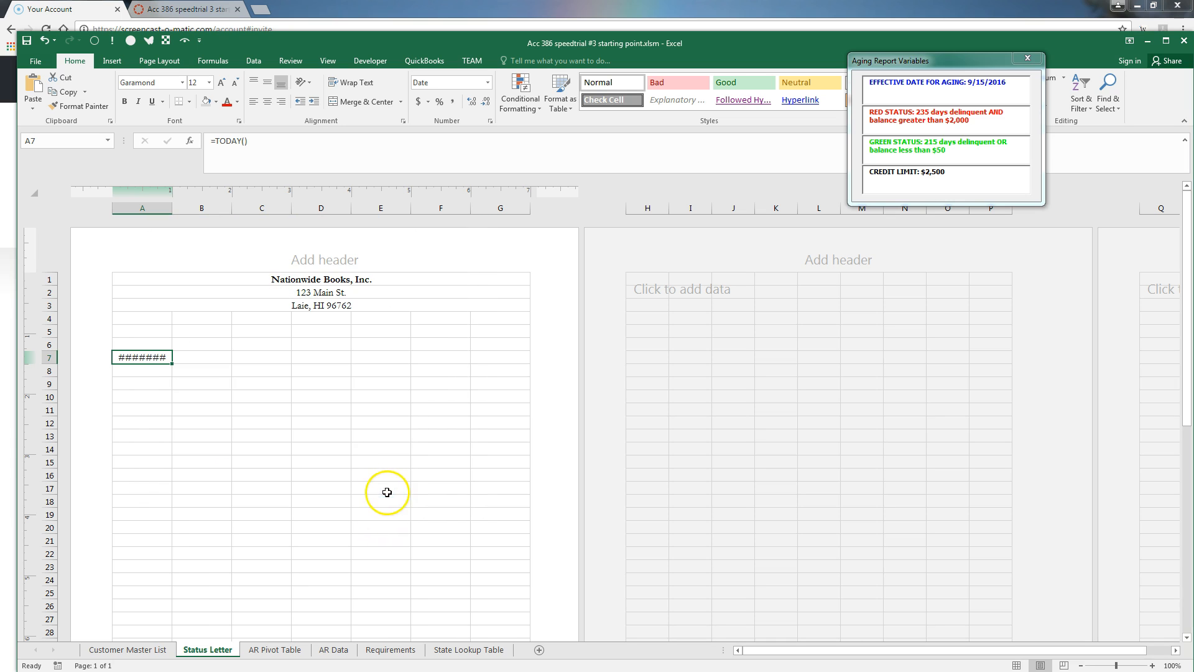
drag(171, 209, 236, 209)
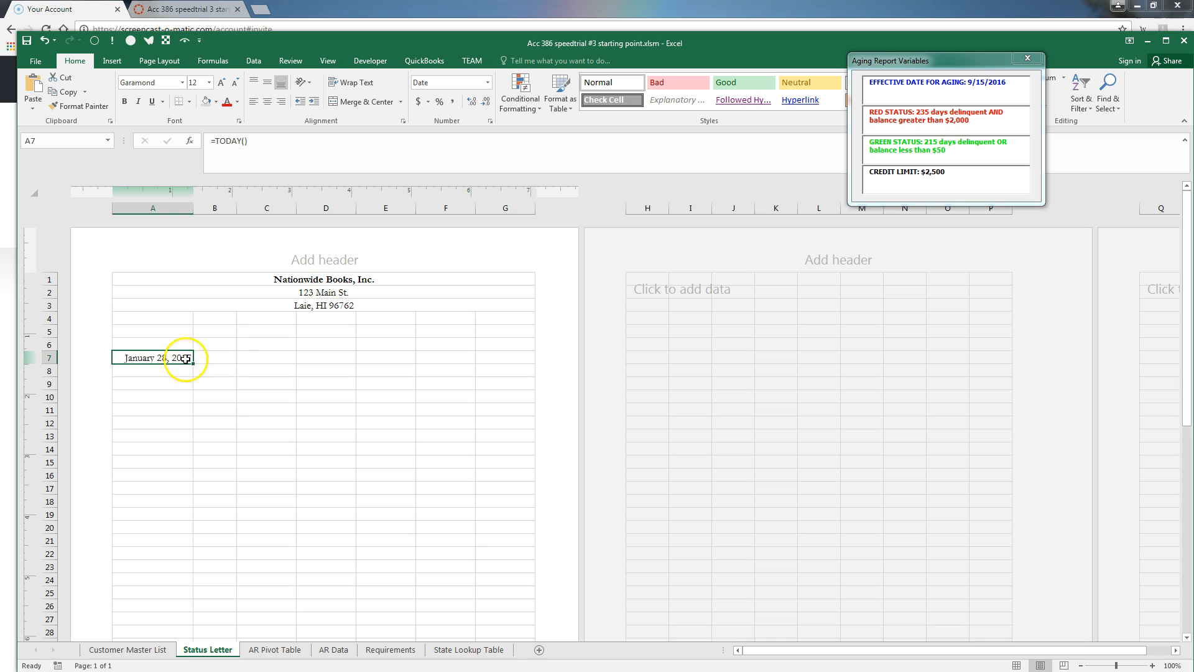
click(253, 102)
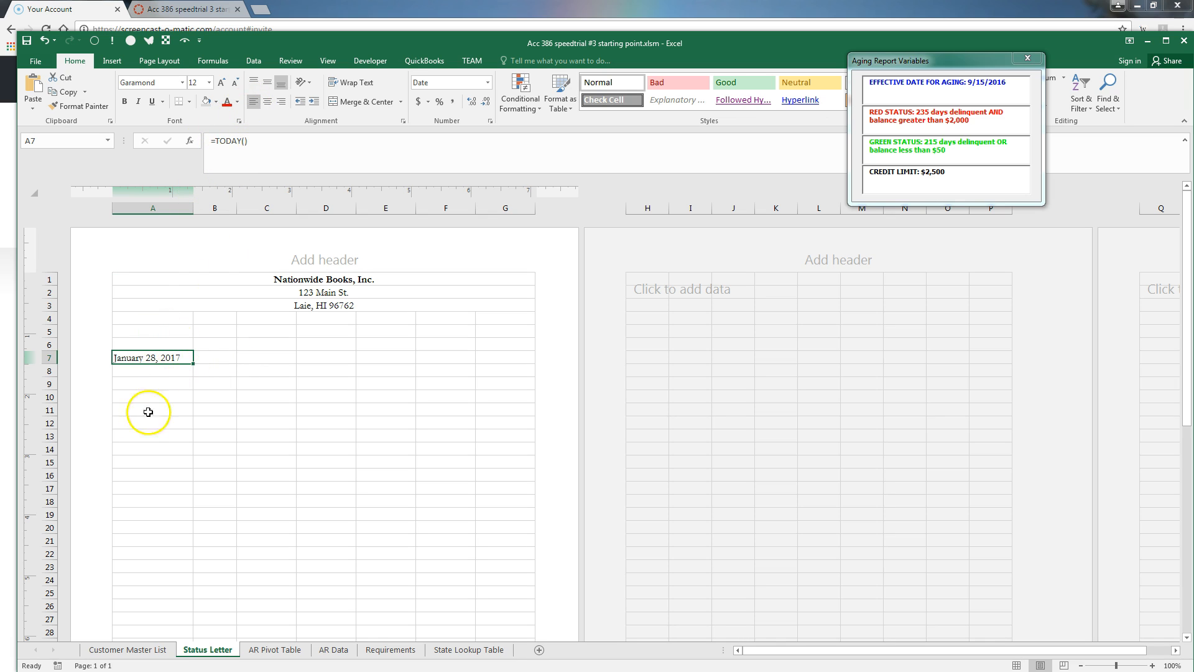
Enter INDEX formulas with spinvalue in A11 and A12 for the customer name and street address
click(139, 395)
click(143, 406)
text(=)
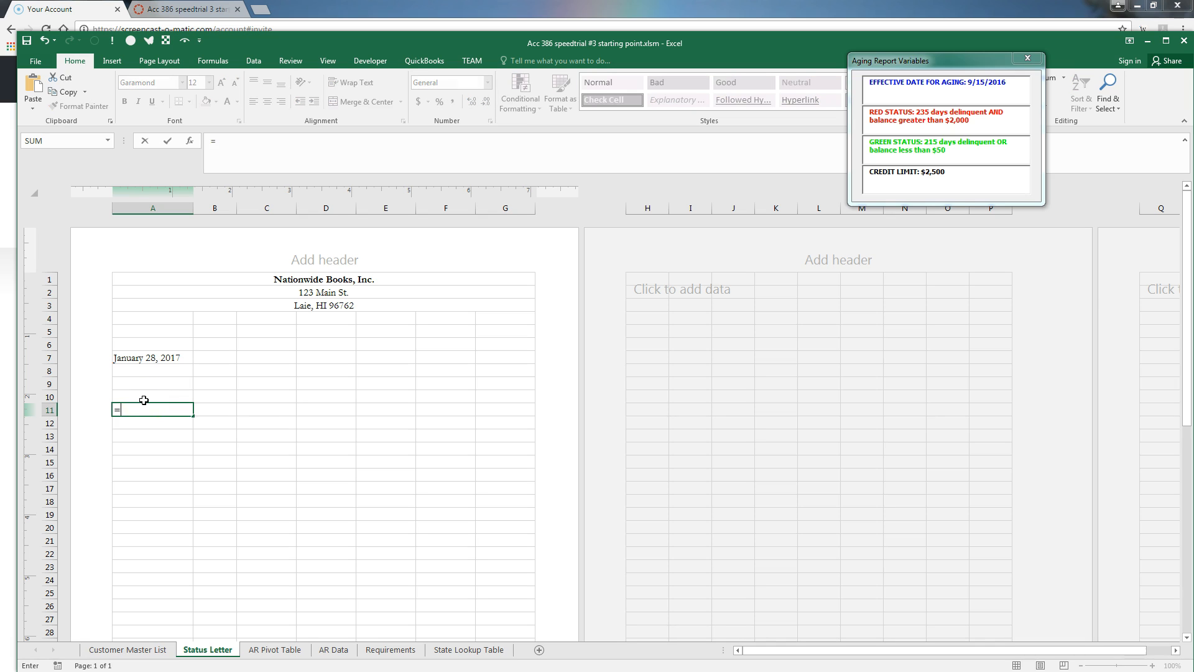
text(index)
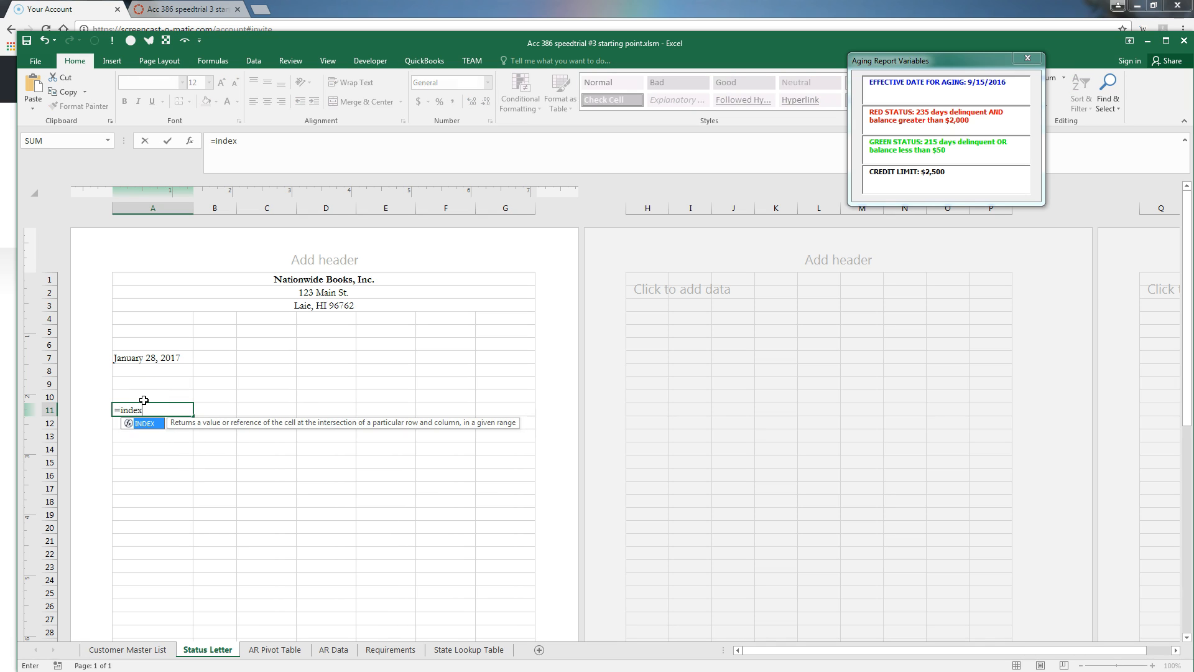
text((name,spinvalue)
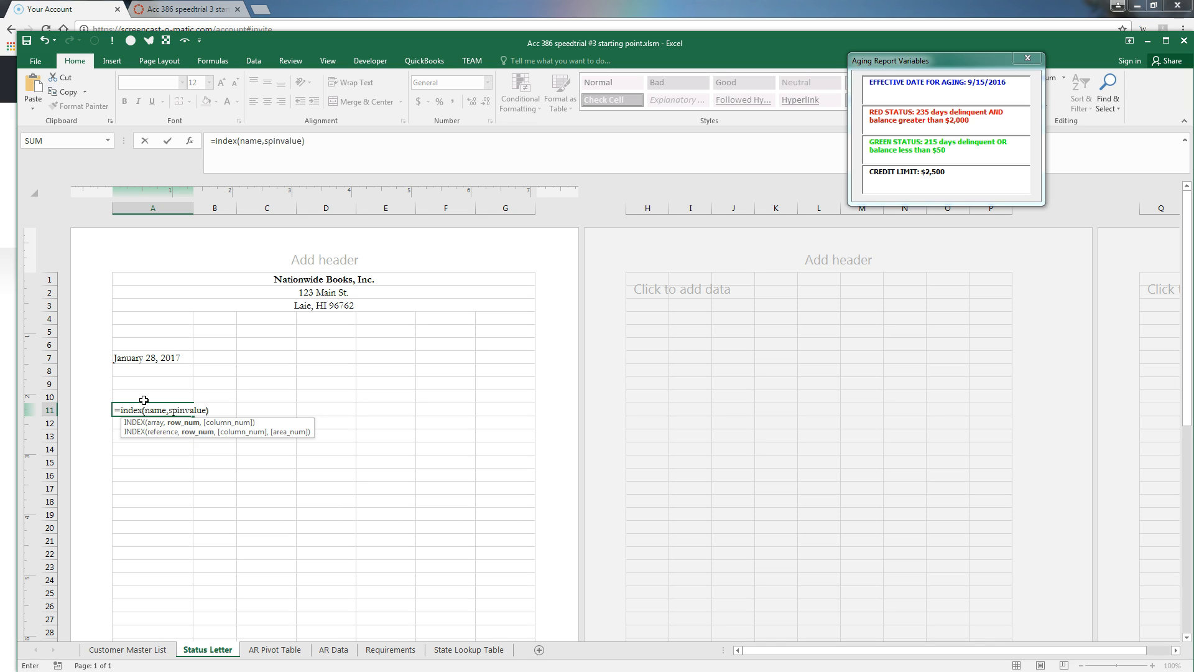
key(Return)
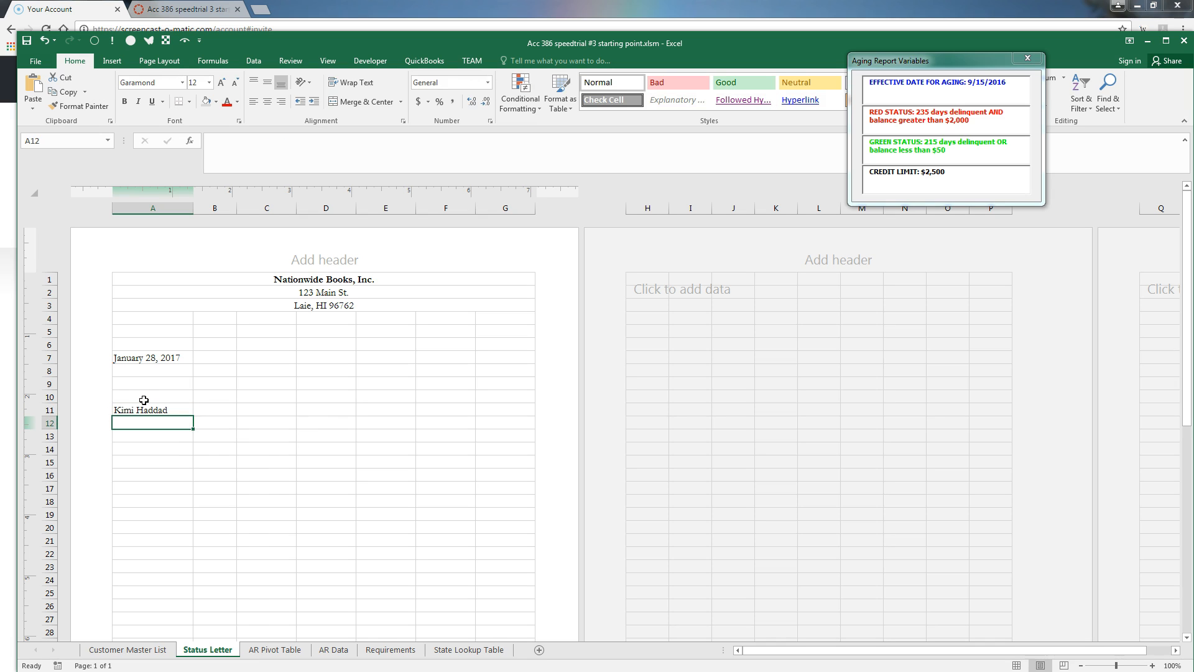
text(=index)
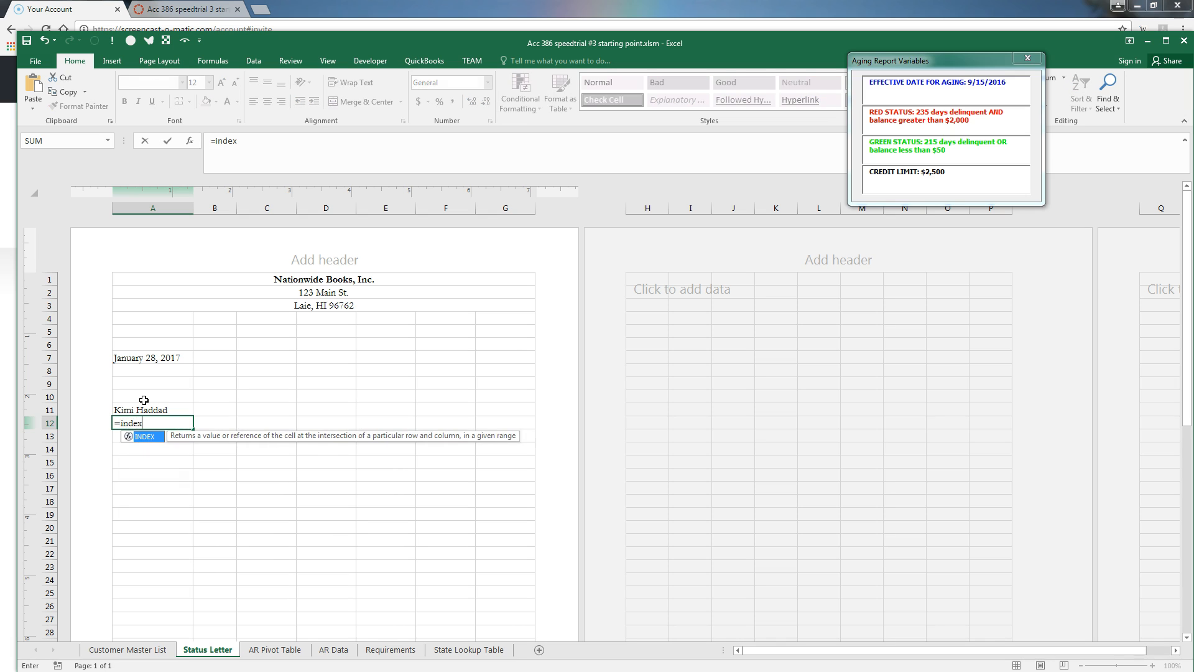
text((addres)
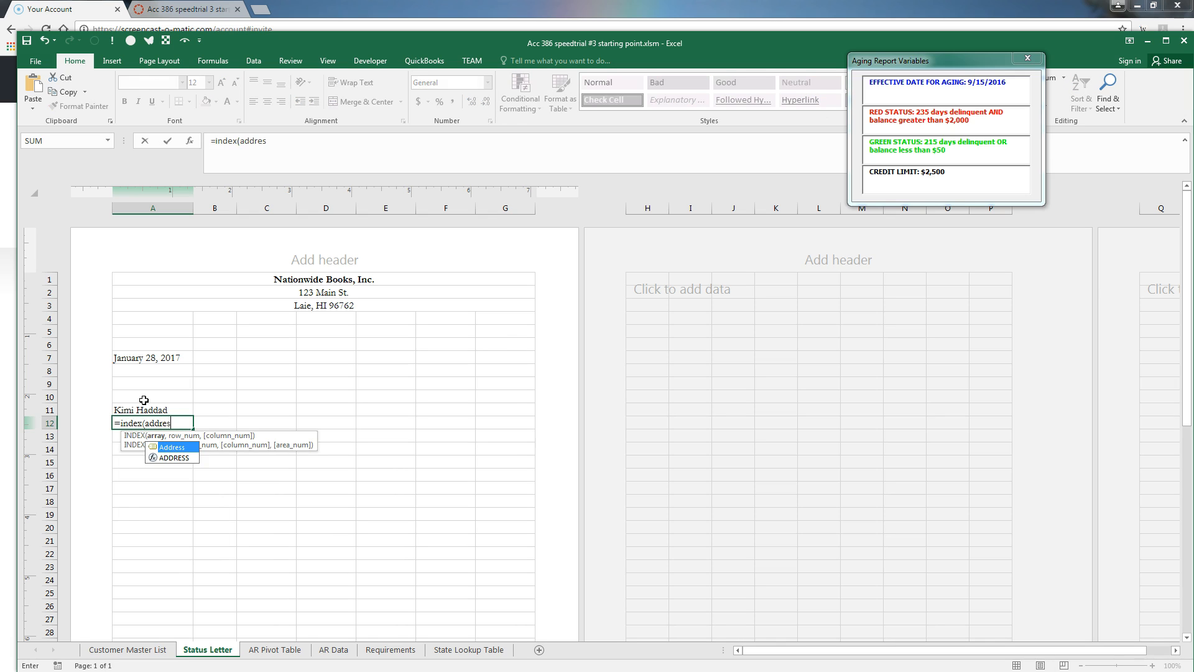
text(s,spinvalue)
key(Return)
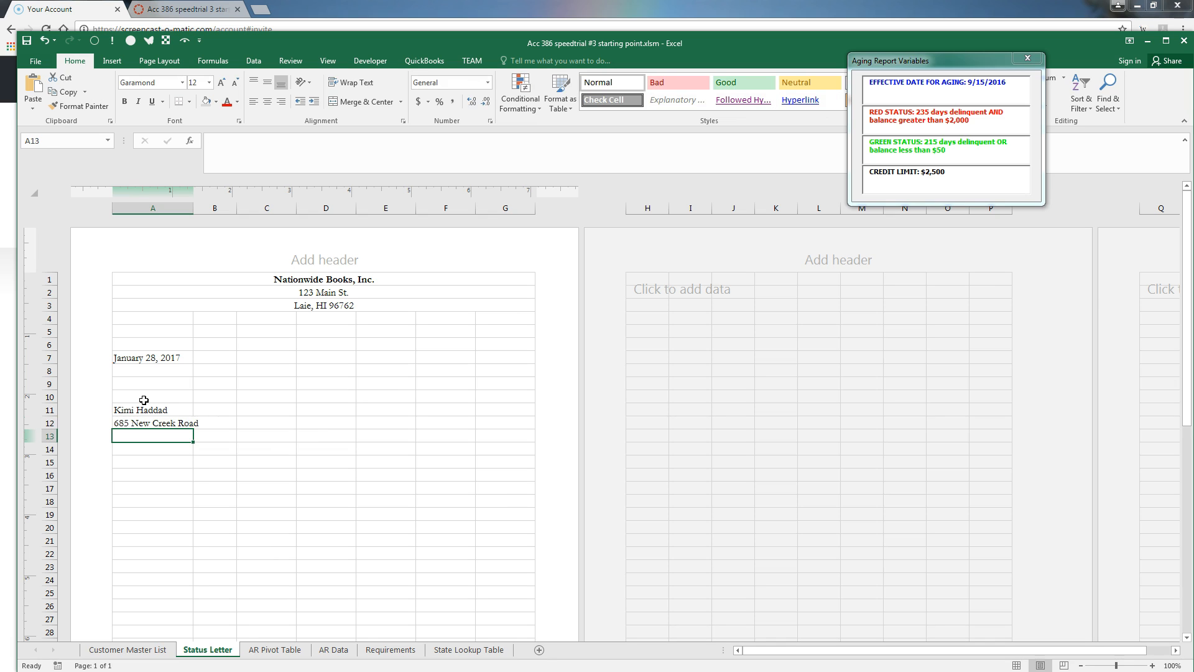
In A13, join INDEX lookups of city, state and ZIP into 'Fort Wayne, IN 46802'
text(=cit)
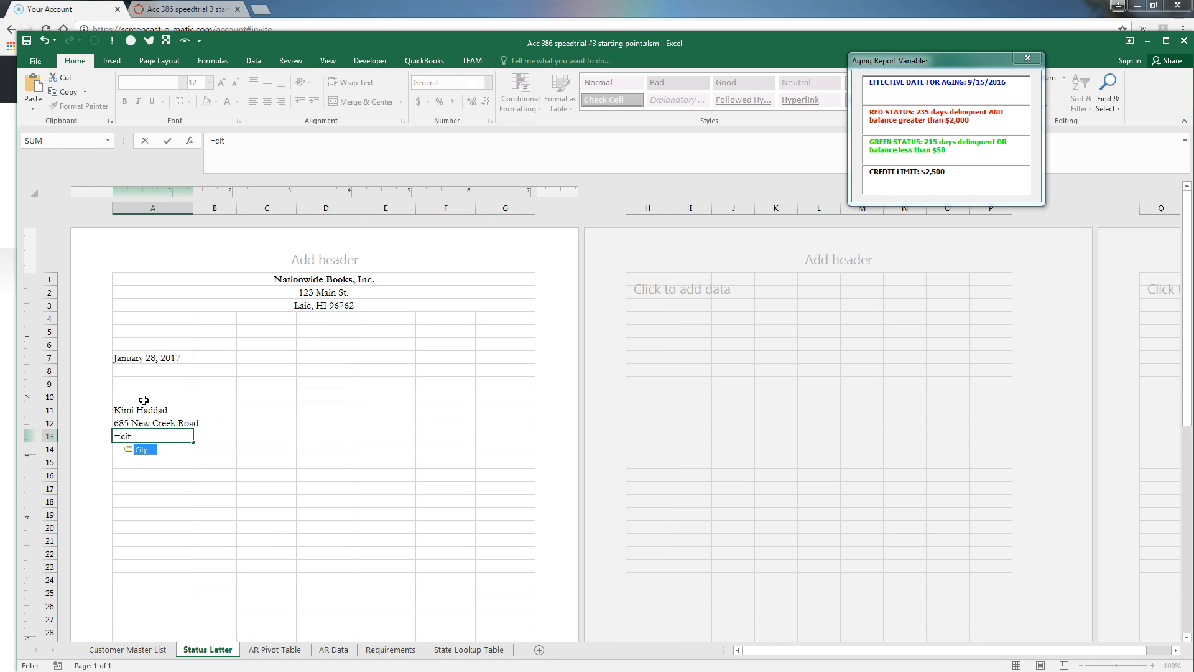
text(index))
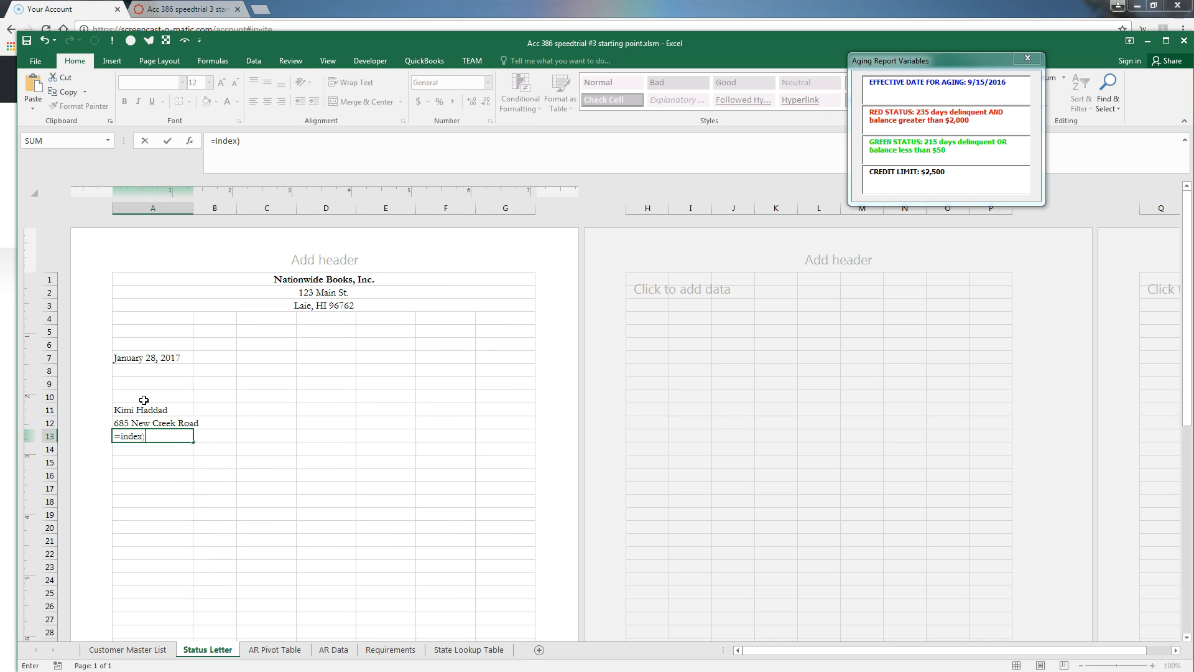
key(BackSpace)
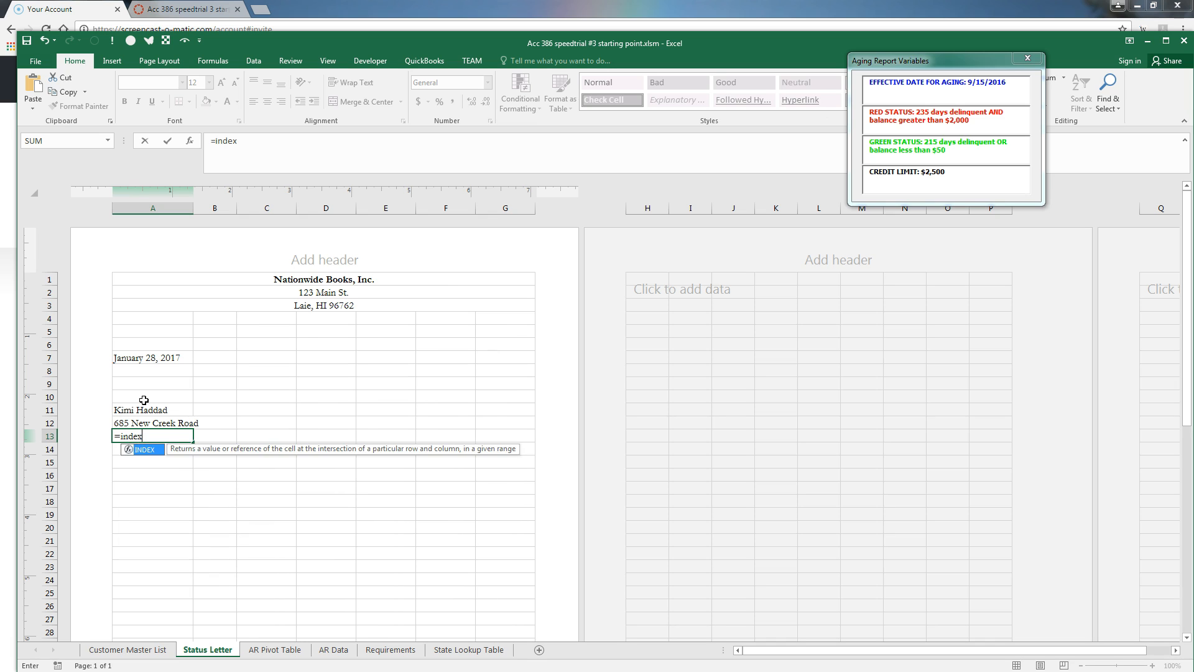
text((city,)
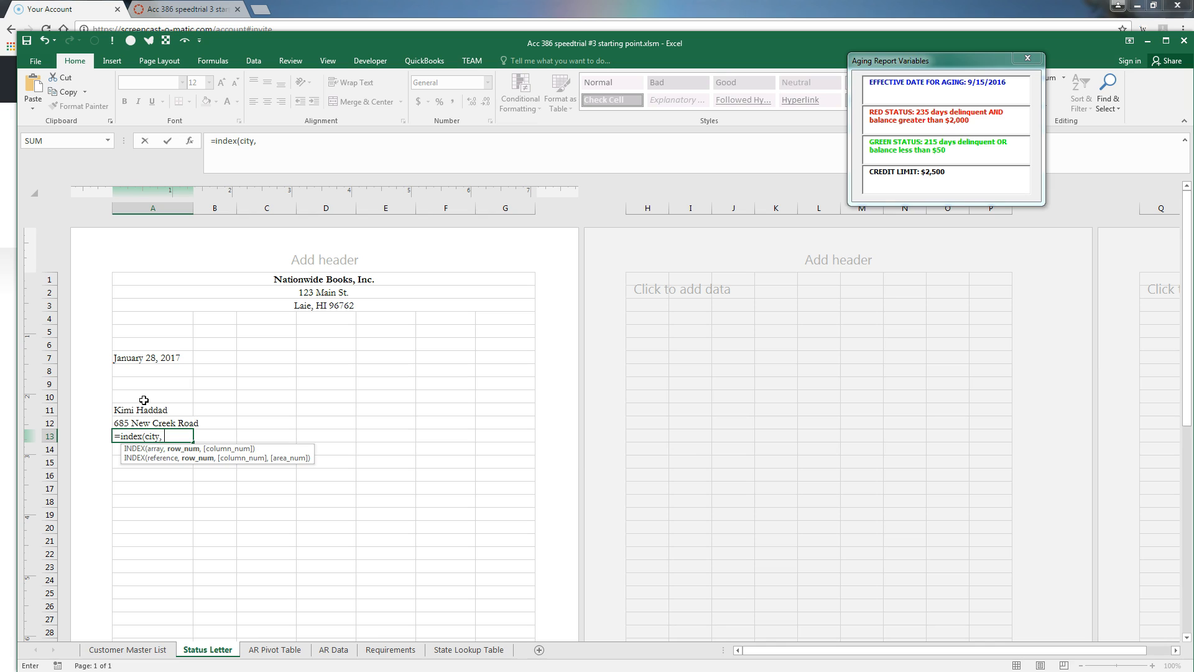
text( spinvalue)
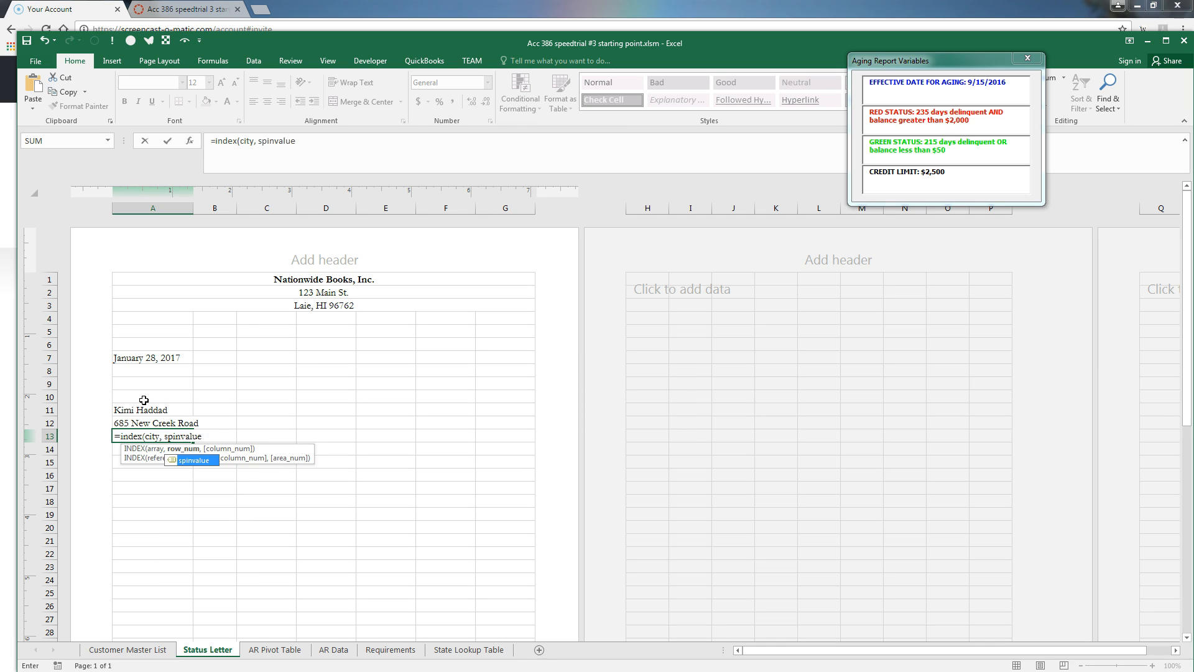
text()()
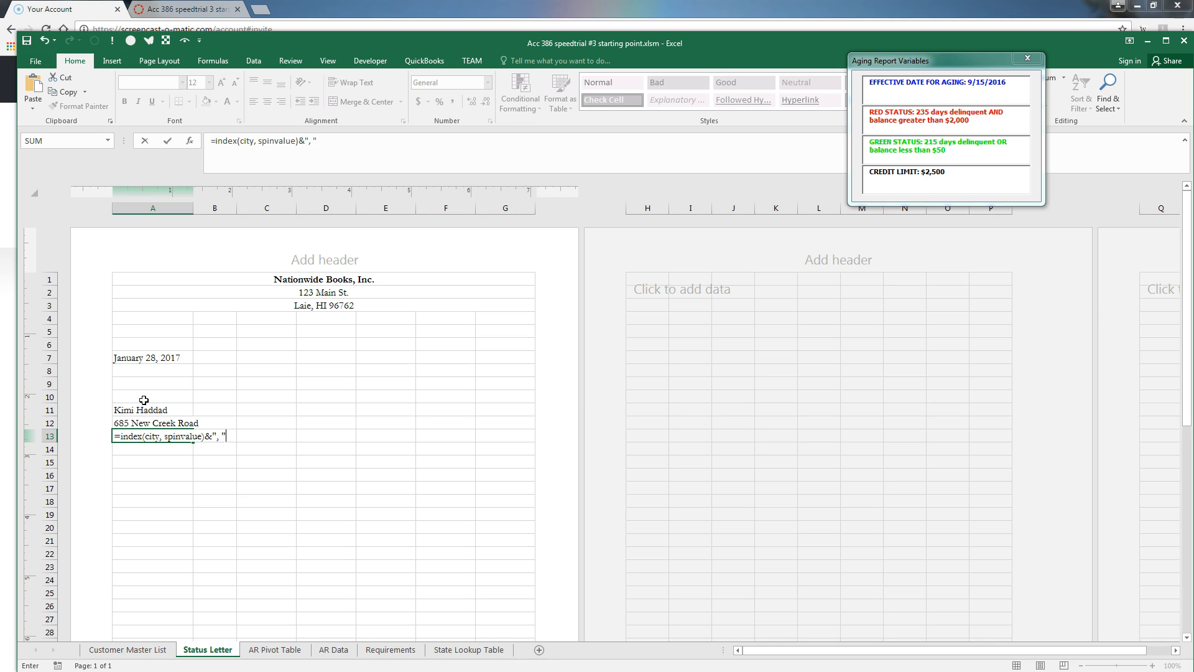
text(", "&index(state,spinvalue)
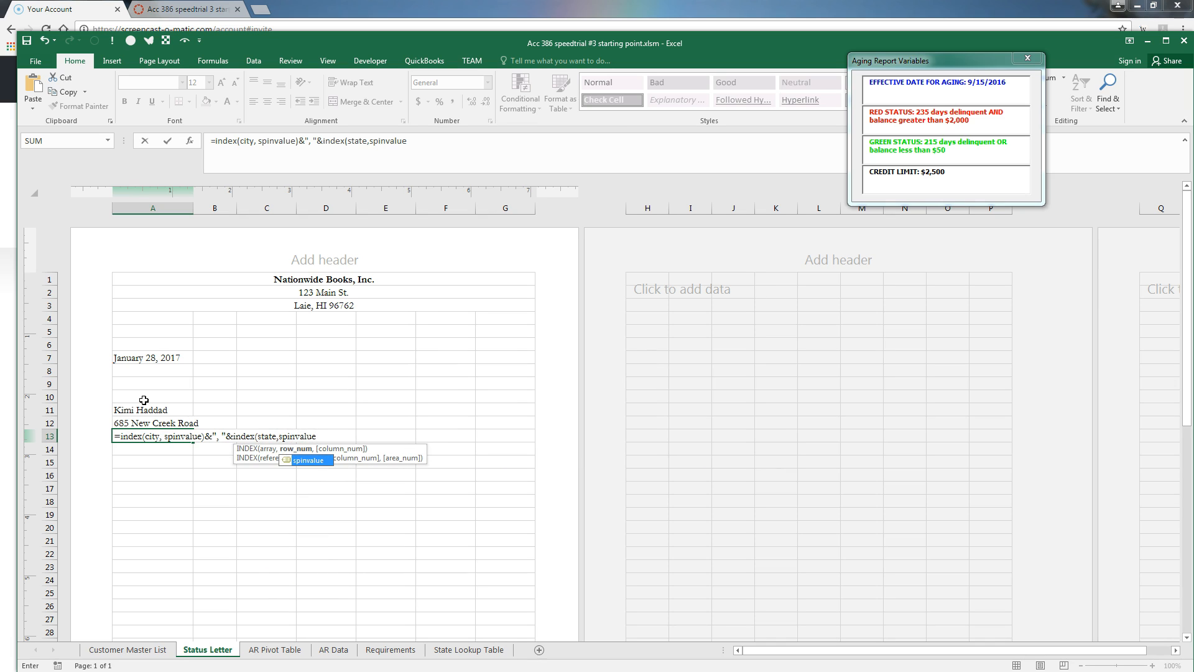
text()&)
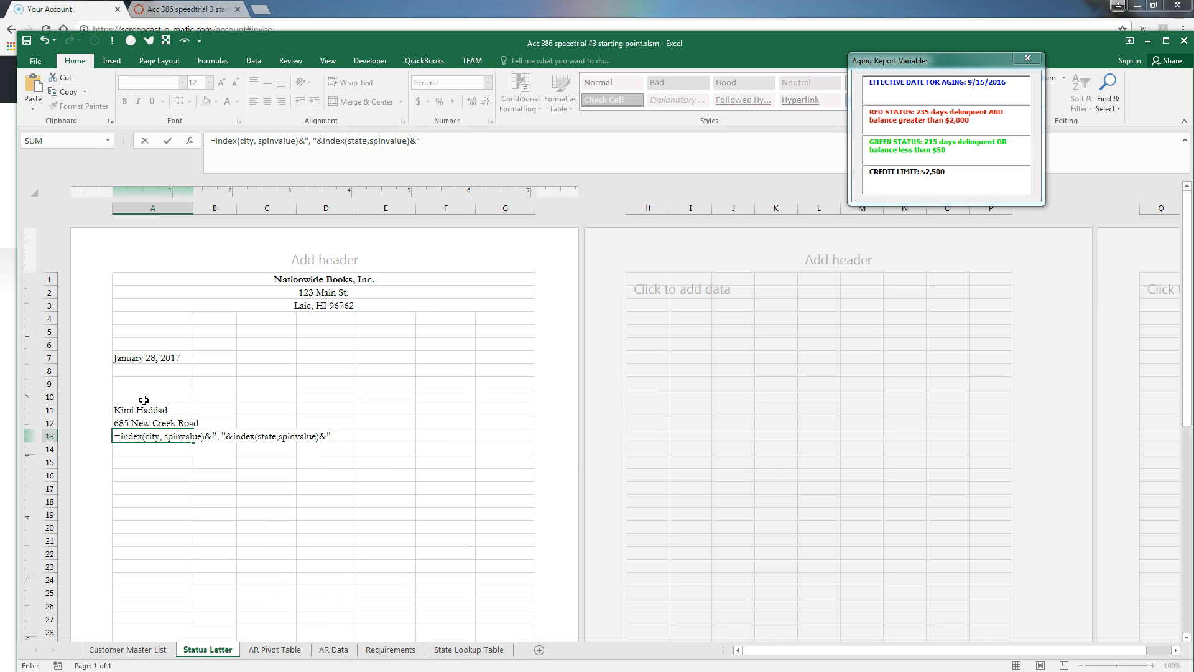
text(" "&index(zip, spinvalue)
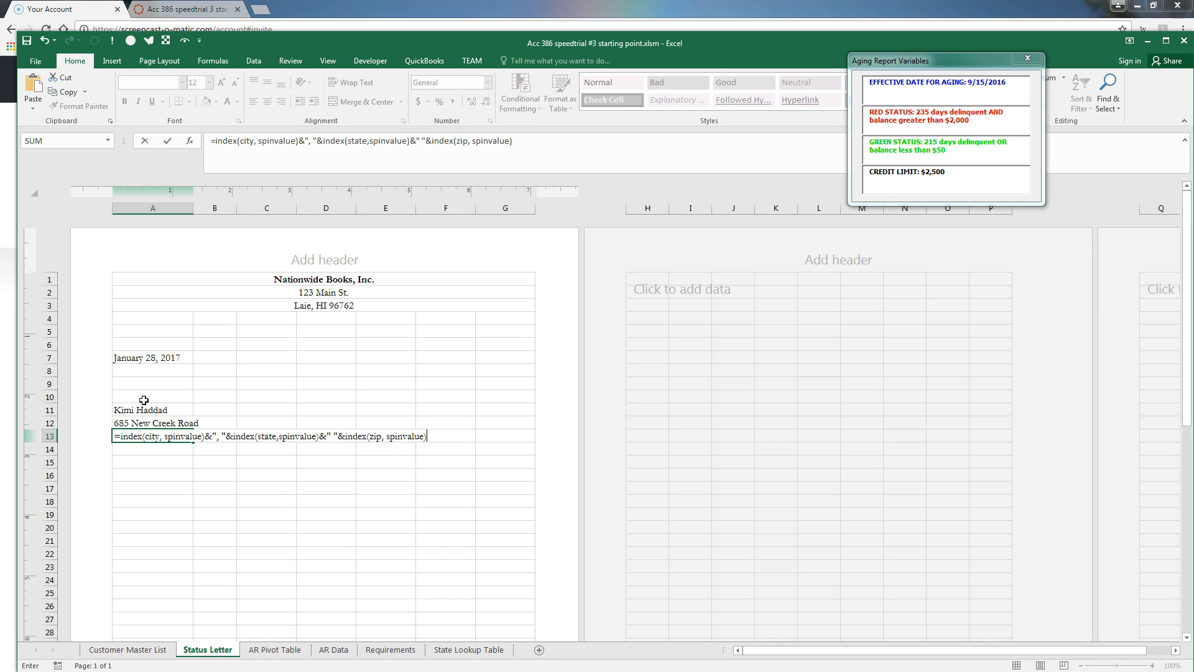
key(Return)
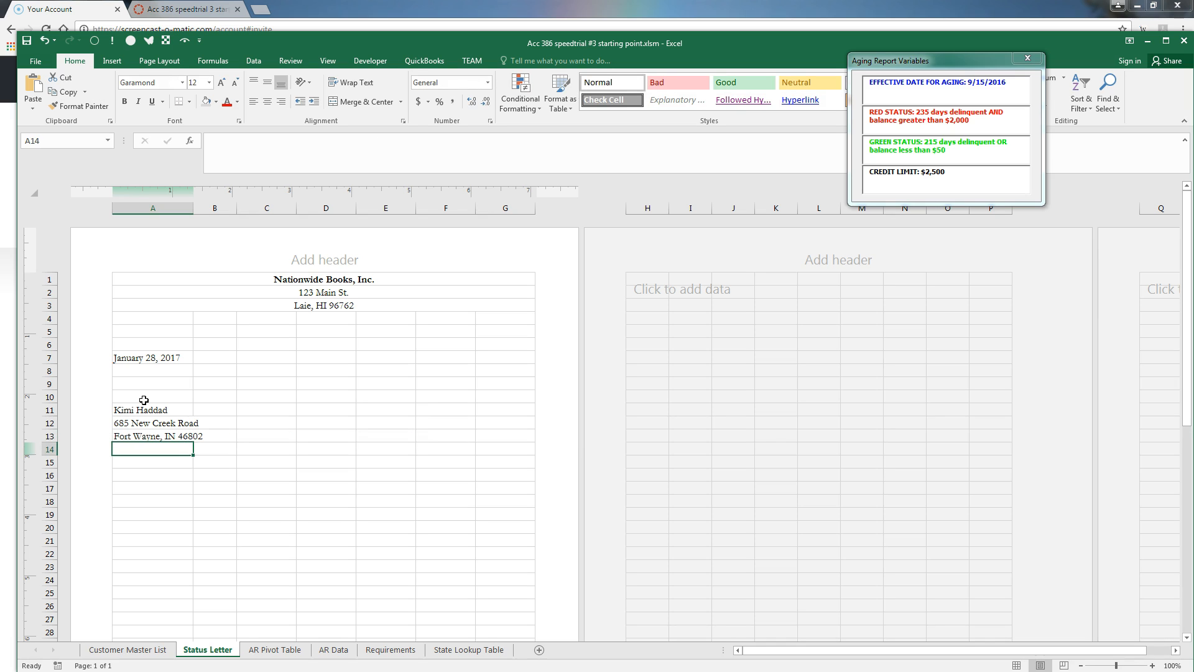
In A15, enter ="Dear "&LEFT(INDEX(Name,spinvalue),FIND(" ",INDEX(Name,spinvalue))-1)&":" for a first-name greeting
key(Return)
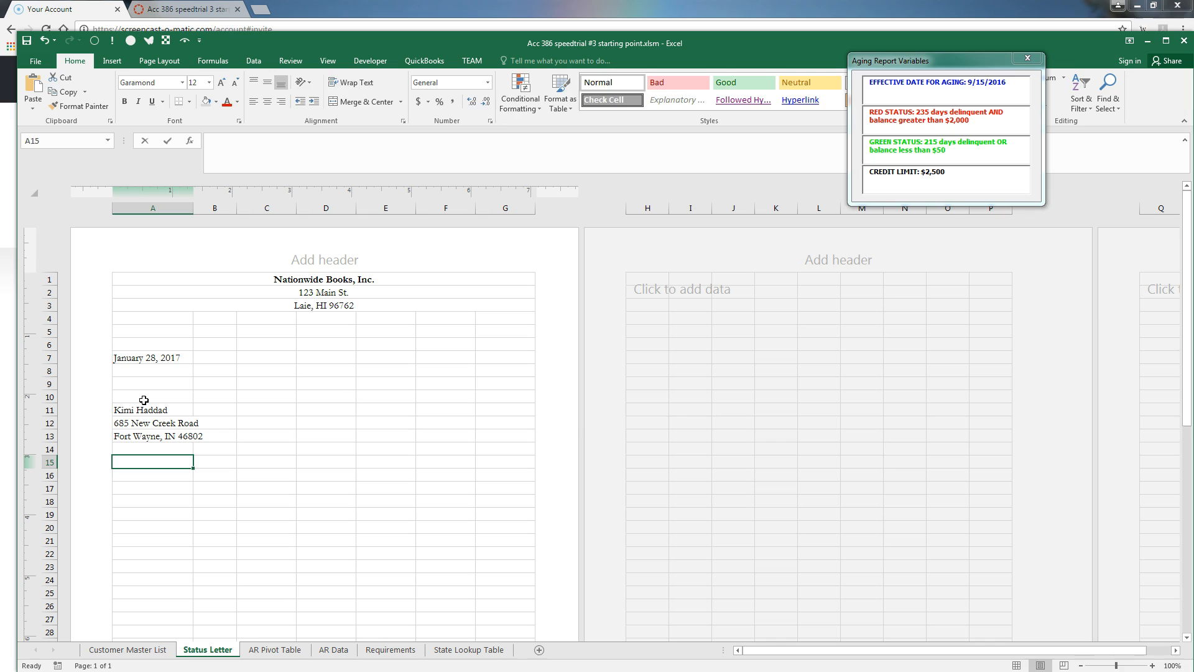
text(=)
text("dear)
key(BackSpace)
key(BackSpace)
key(BackSpace)
key(BackSpace)
text(Dear )
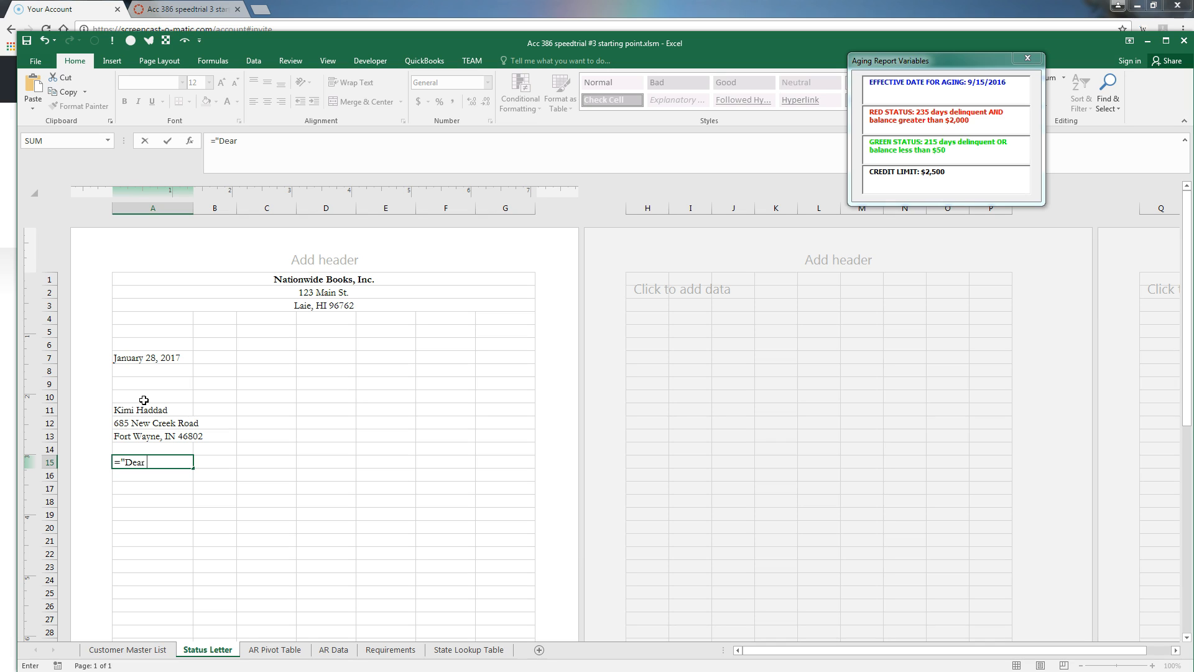
text("&left)
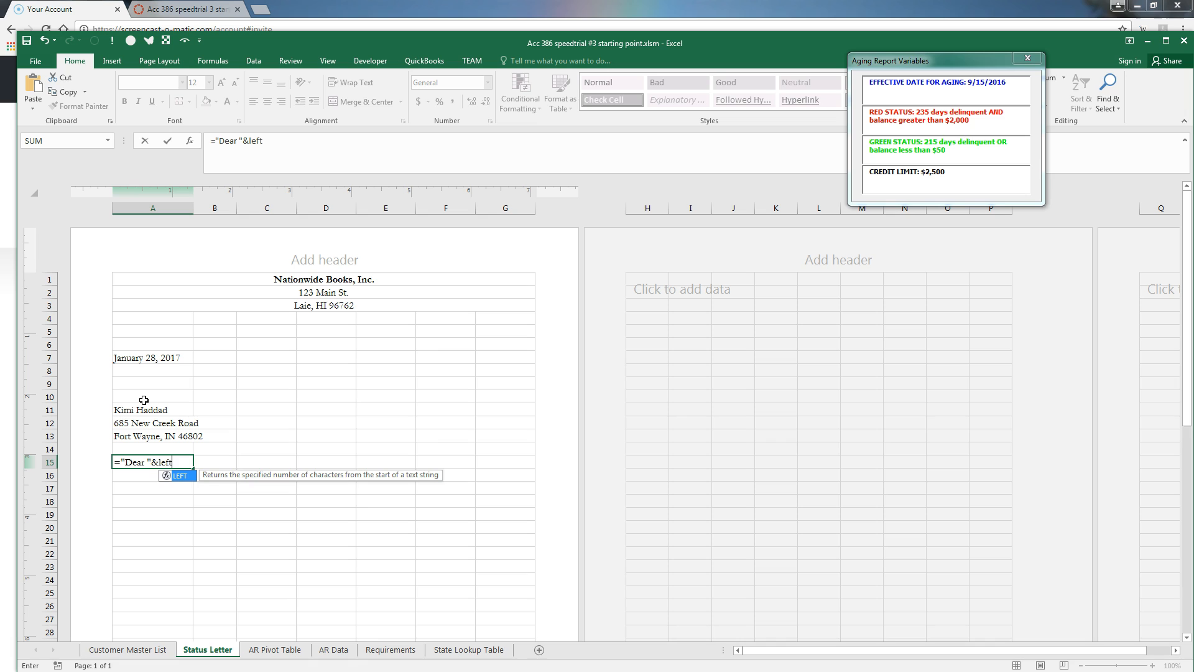
text((index)
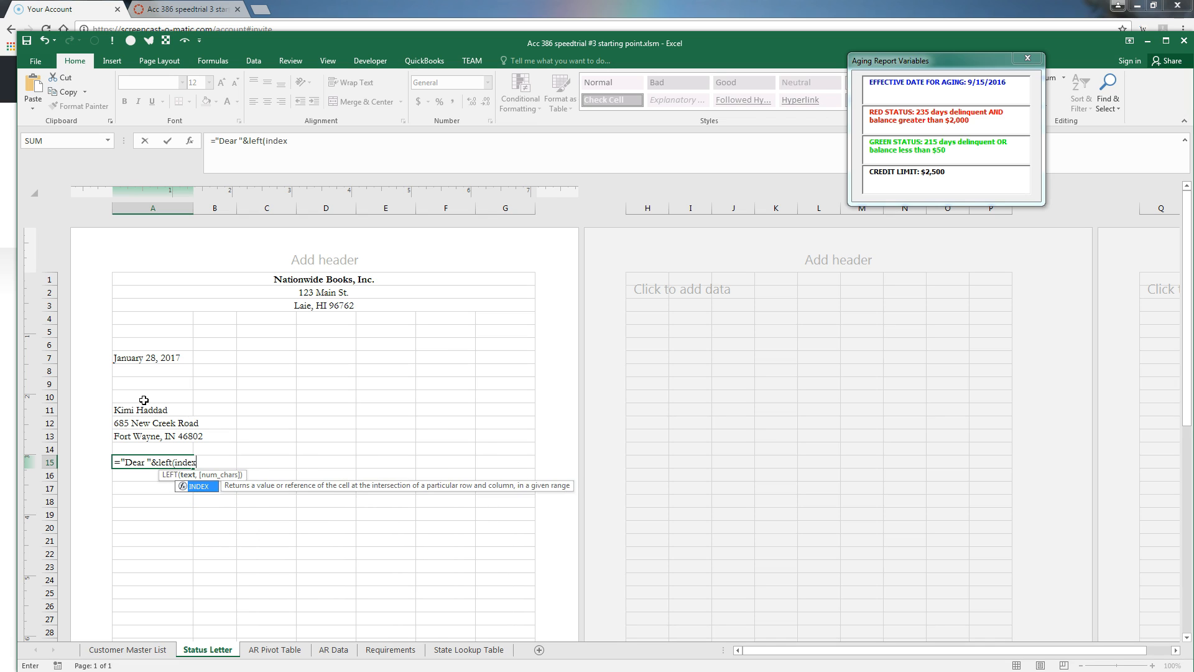
text((name,)
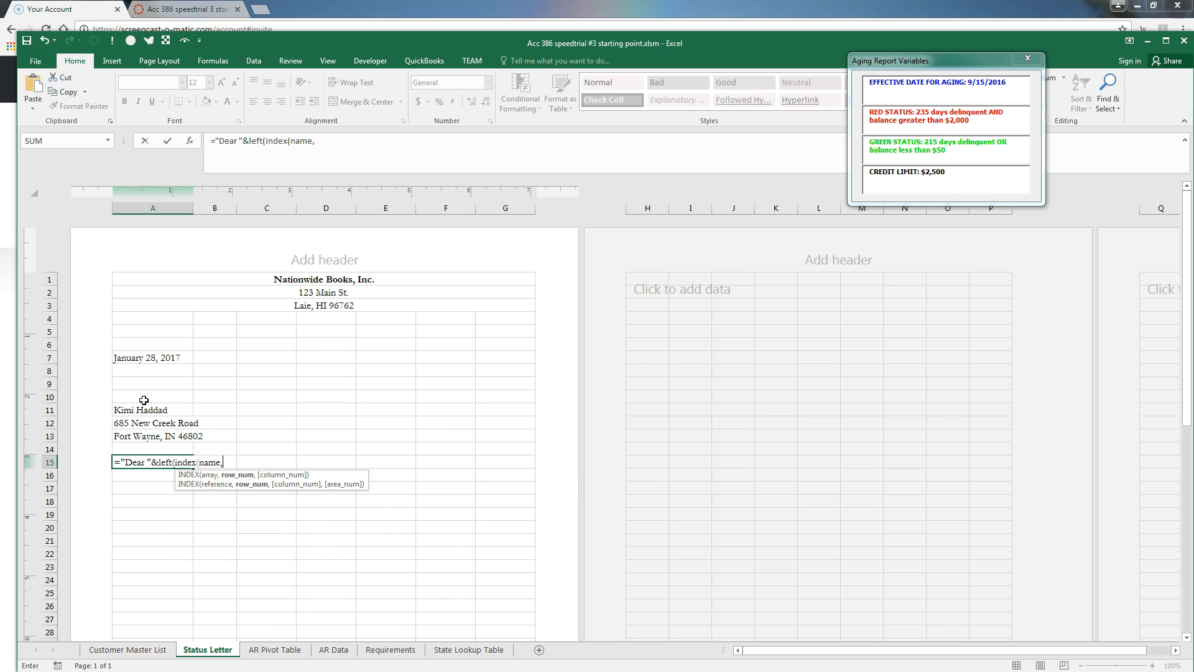
text(spinvalue),find)
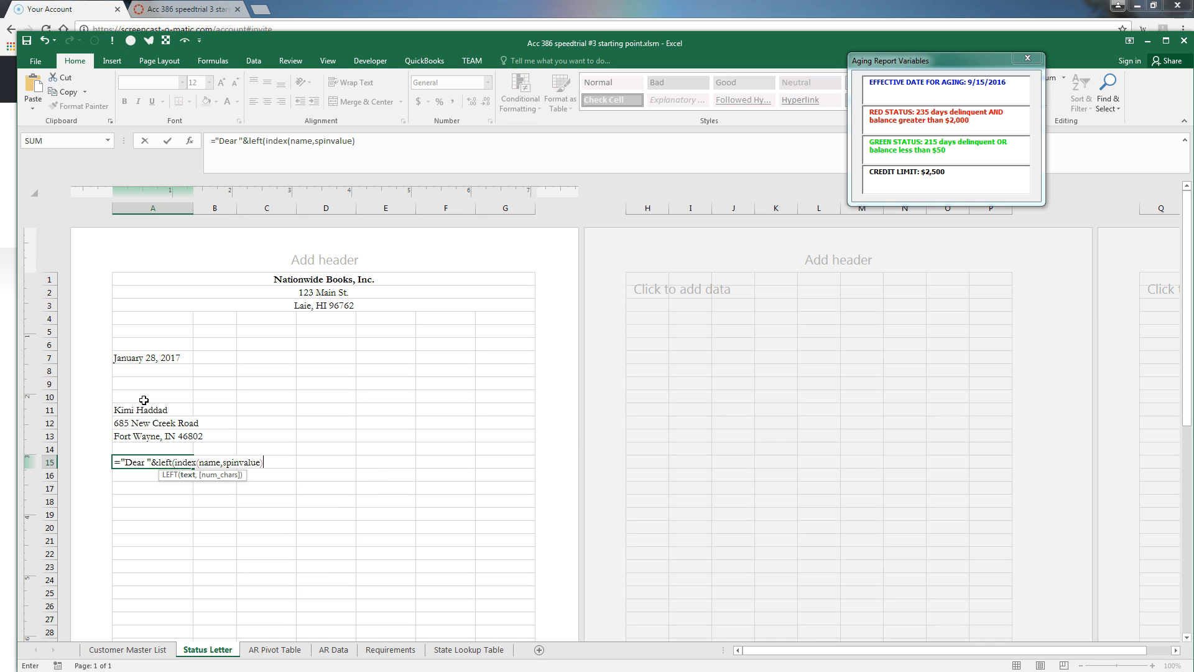
text(()
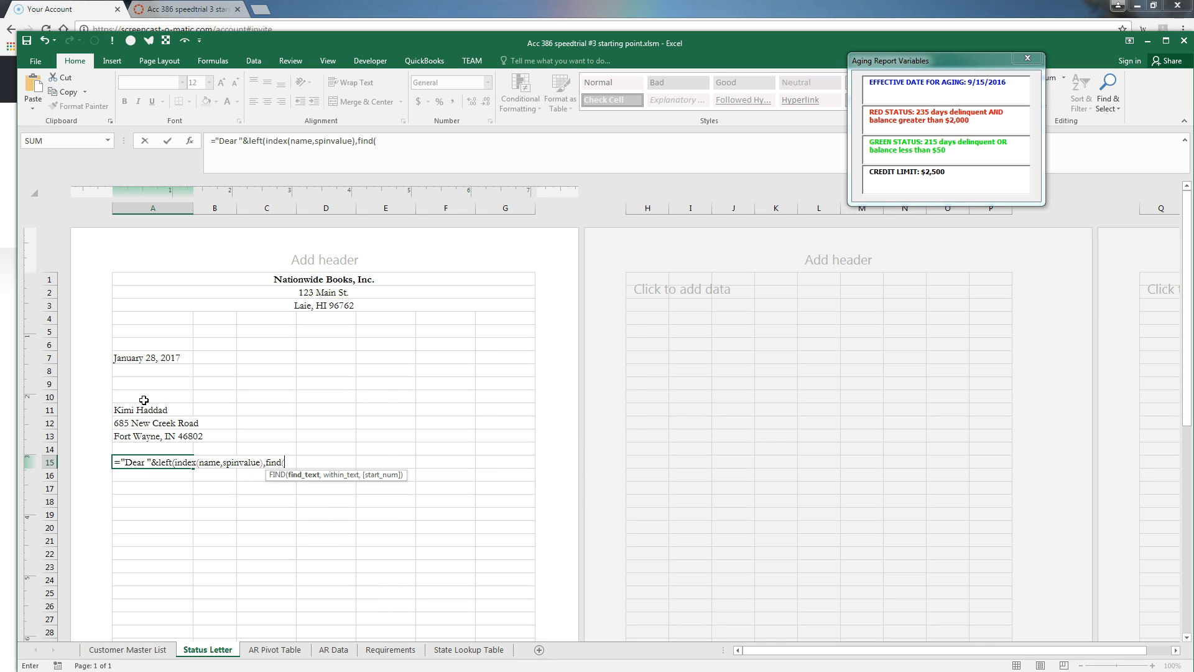
text(" ",index)
text((name,spi)
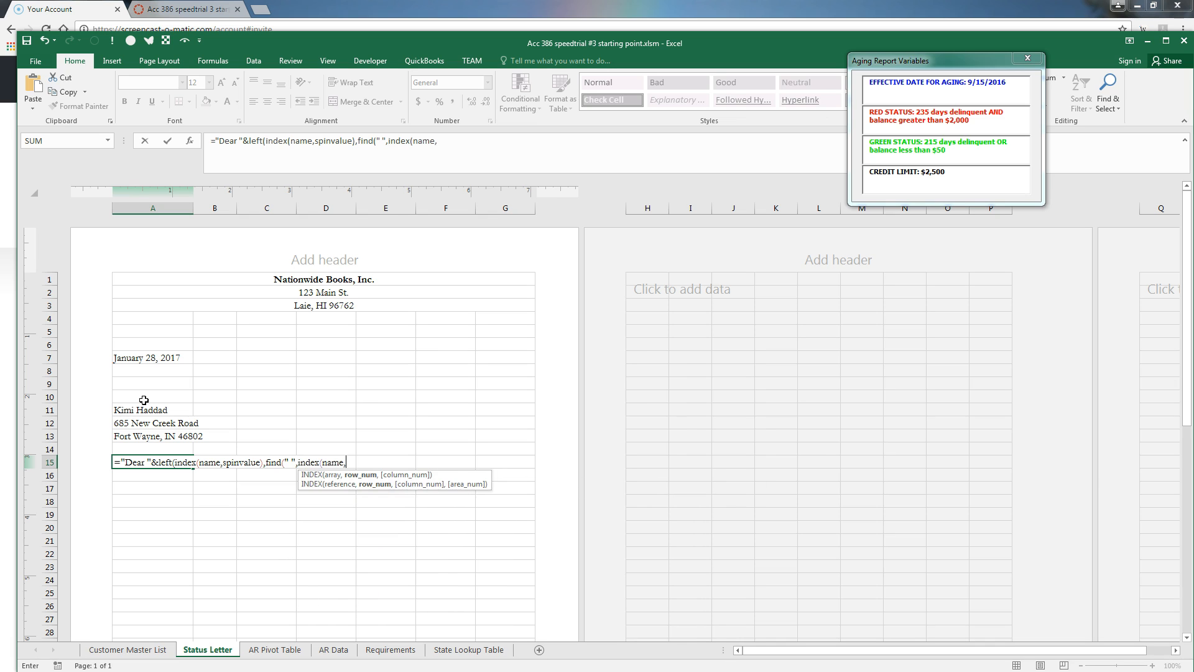
text(nvalue)
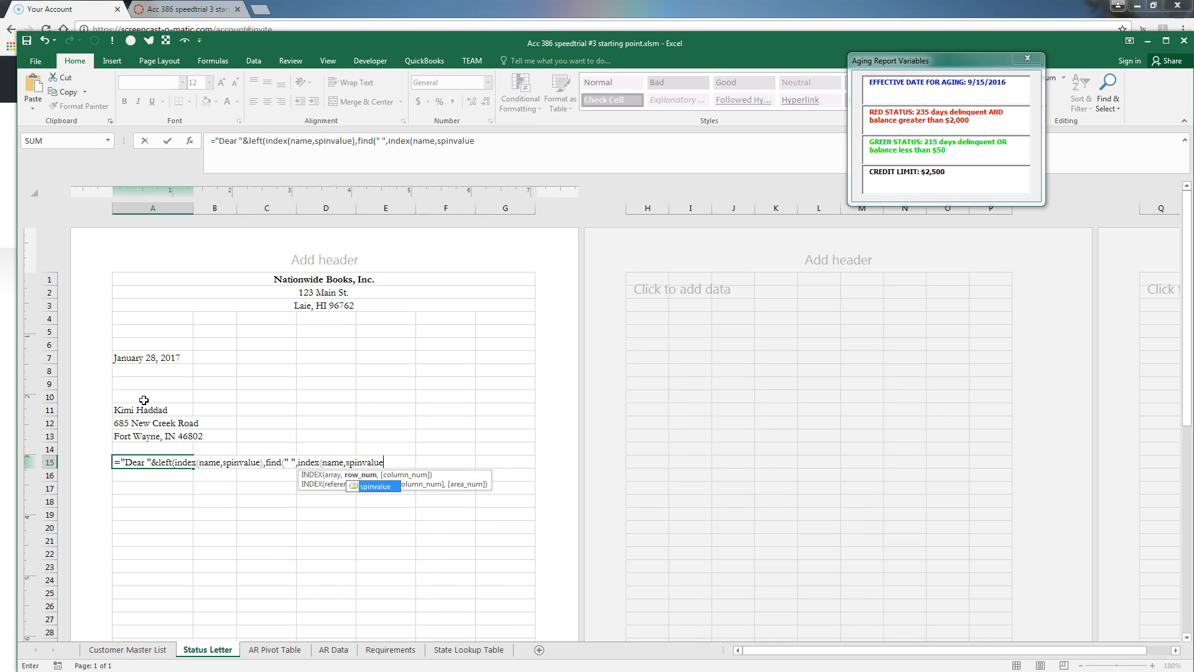
text()))
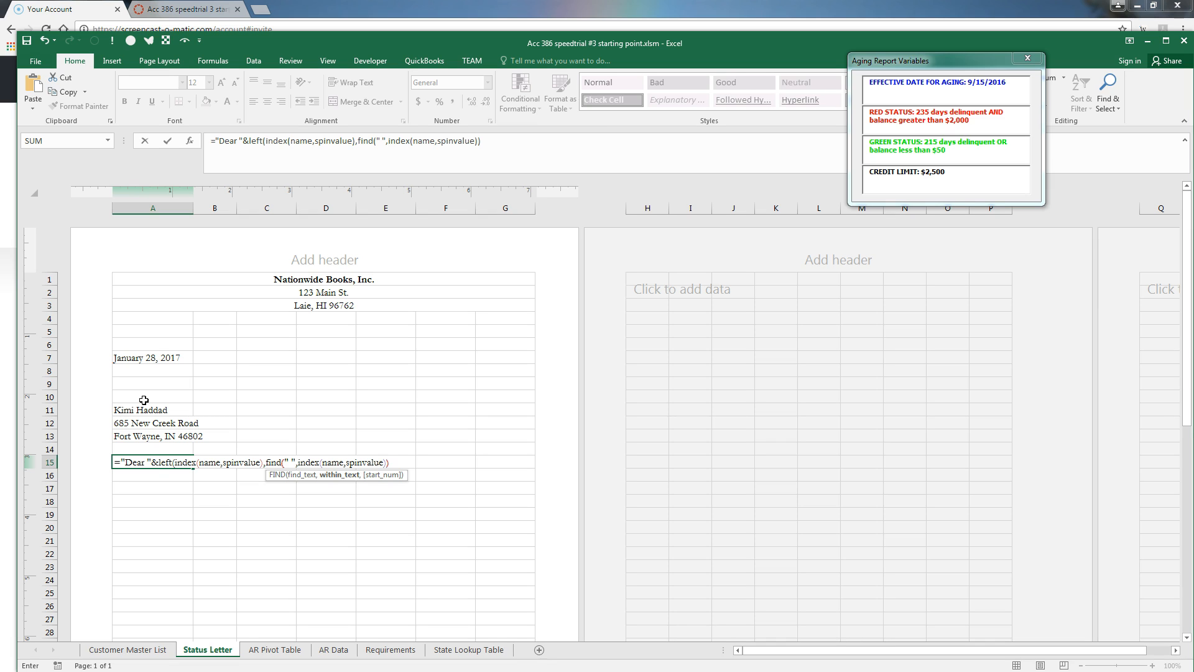
text(-1))
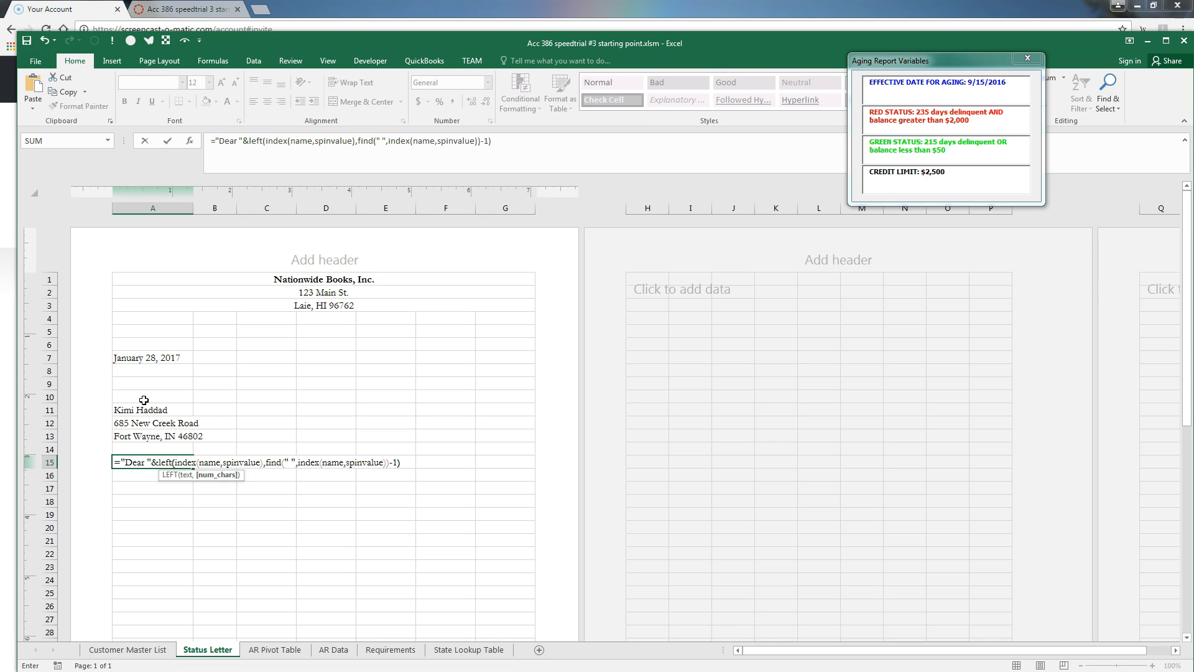
text(&")
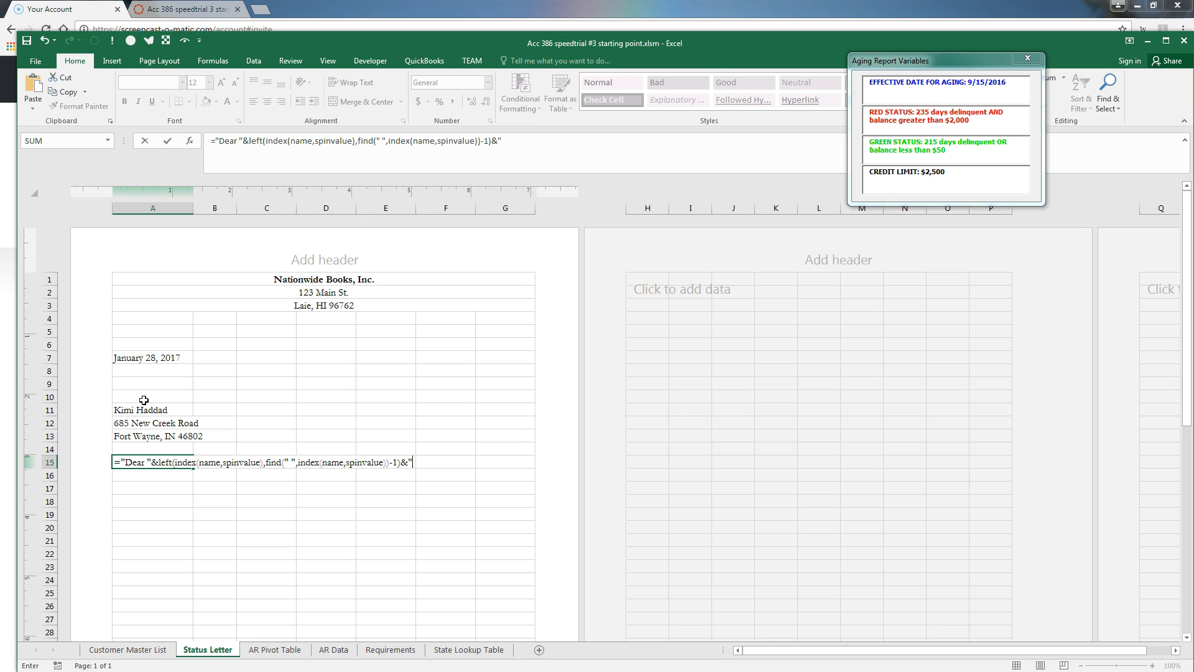
text(:")
key(ctrl+Return)
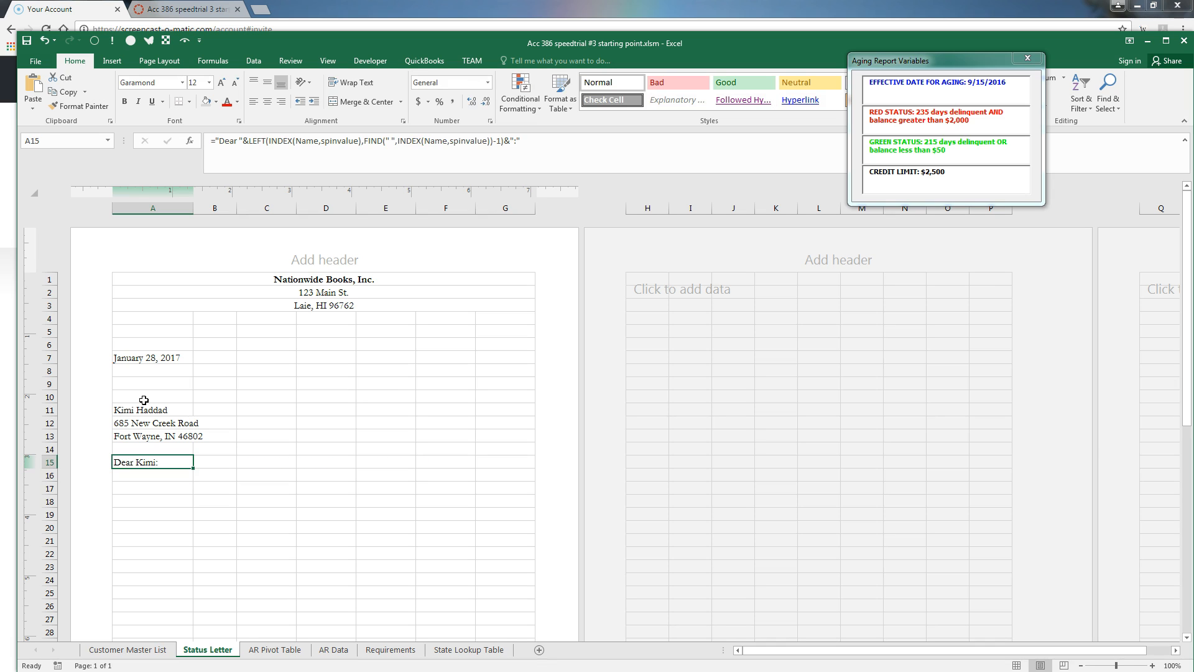
key(F2)
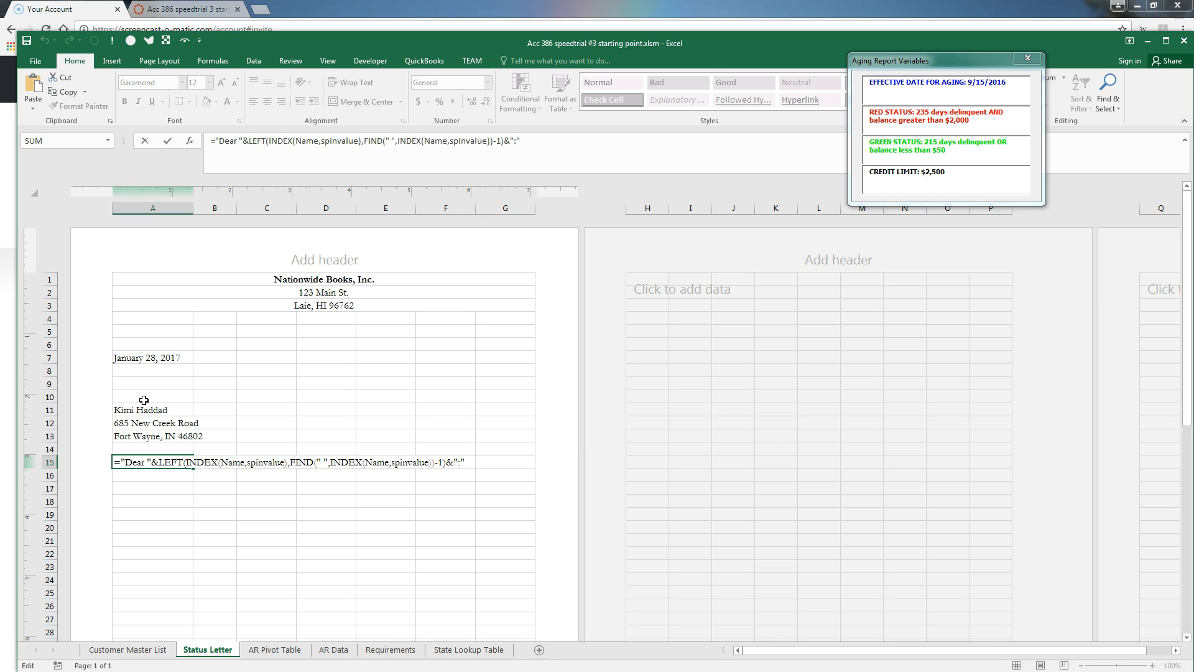
key(Return)
key(Return)
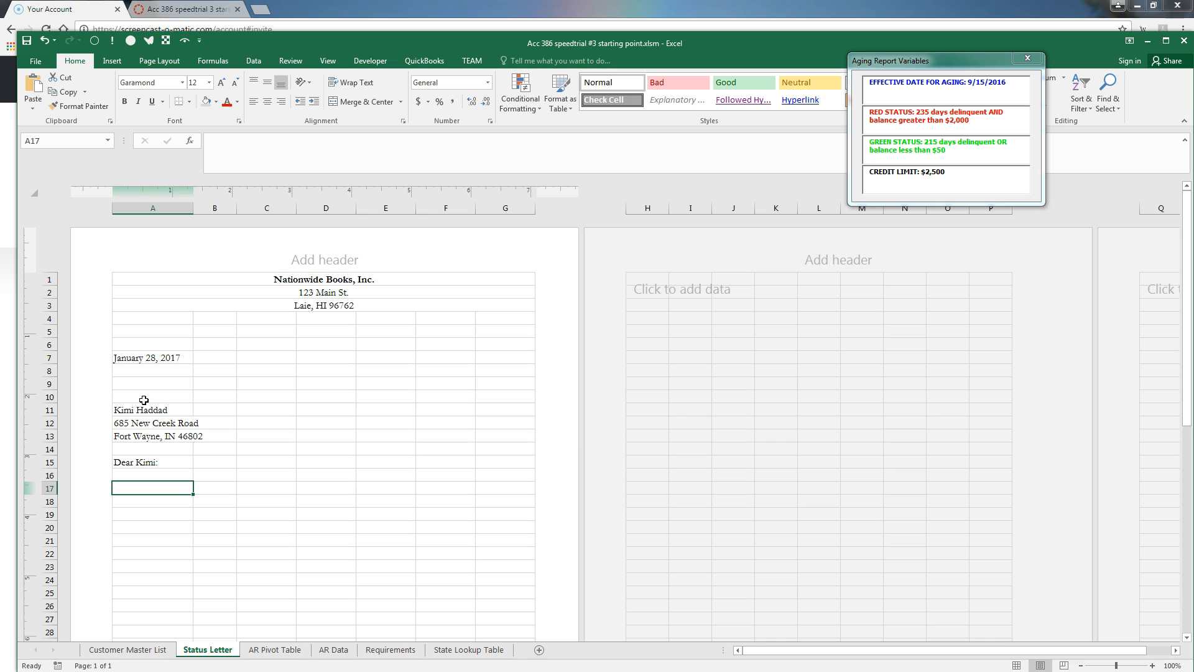
Merge A17:G42 into one body block aligned top and left
key(shift+Right)
key(shift+Right)
key(shift+Right)
key(shift+Right)
key(shift+Right)
key(shift+Right)
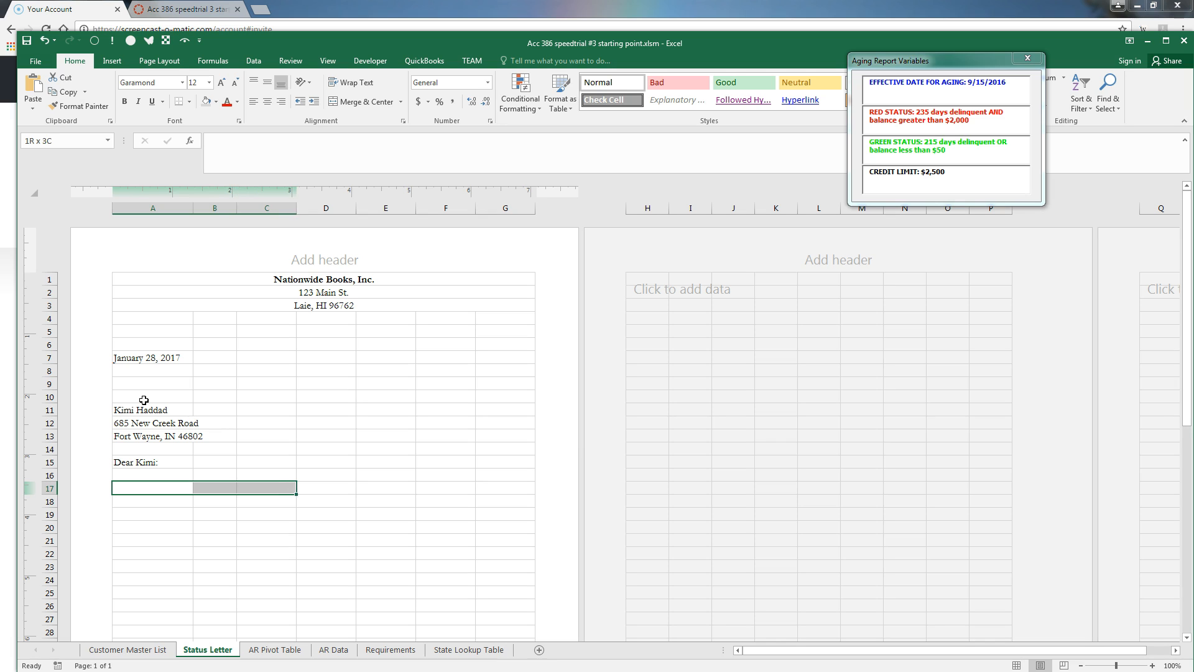
key(shift+Down)
key(shift+Down)
key(shift+Down)
key(shift+Down)
key(shift+Down)
key(shift+Down)
key(shift+Down)
key(shift+Down)
key(shift+Down)
key(shift+Down)
key(shift+Down)
key(shift+Down)
key(shift+Down)
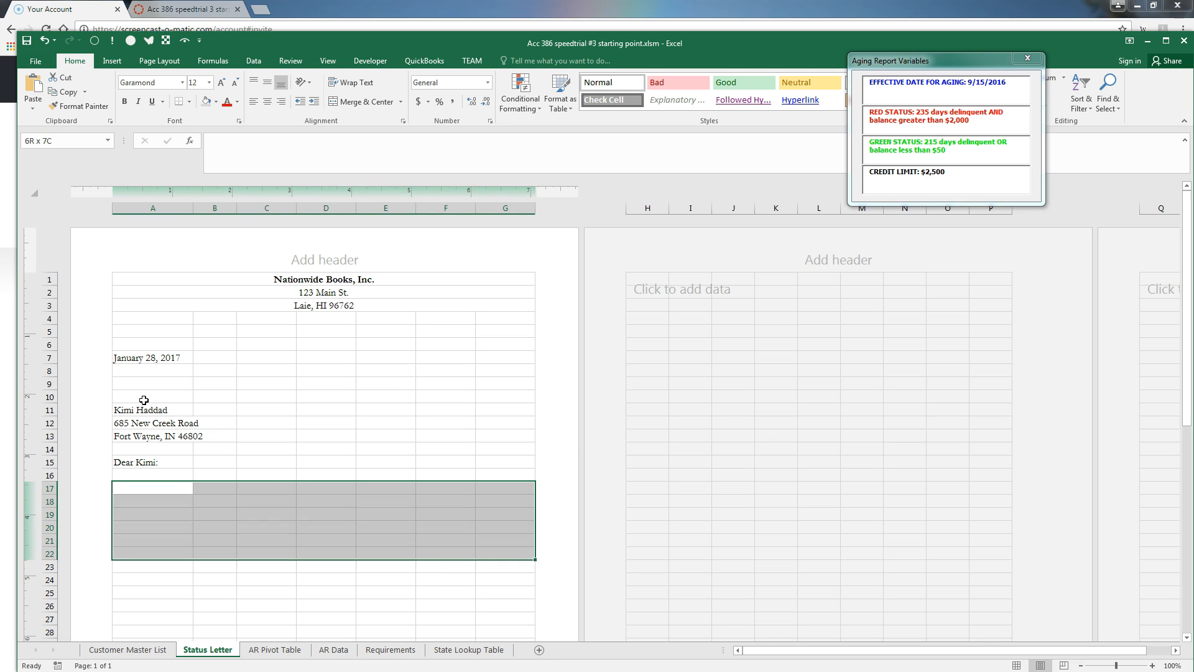
key(shift+Down)
key(shift+Down)
key(shift+Down)
key(shift+Down)
key(shift+Down)
key(shift+Down)
key(shift+Down)
key(shift+Down)
key(shift+Down)
key(shift+Down)
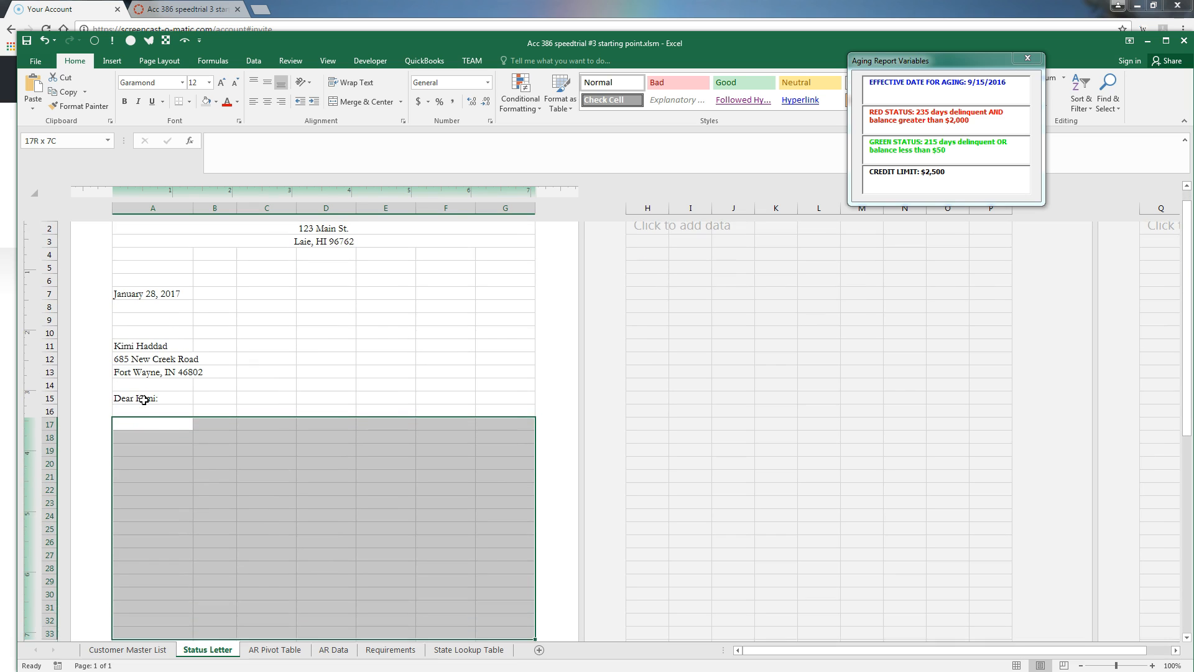
key(shift+Down)
key(shift+Down)
key(shift+Down)
key(shift+Down)
key(shift+Down)
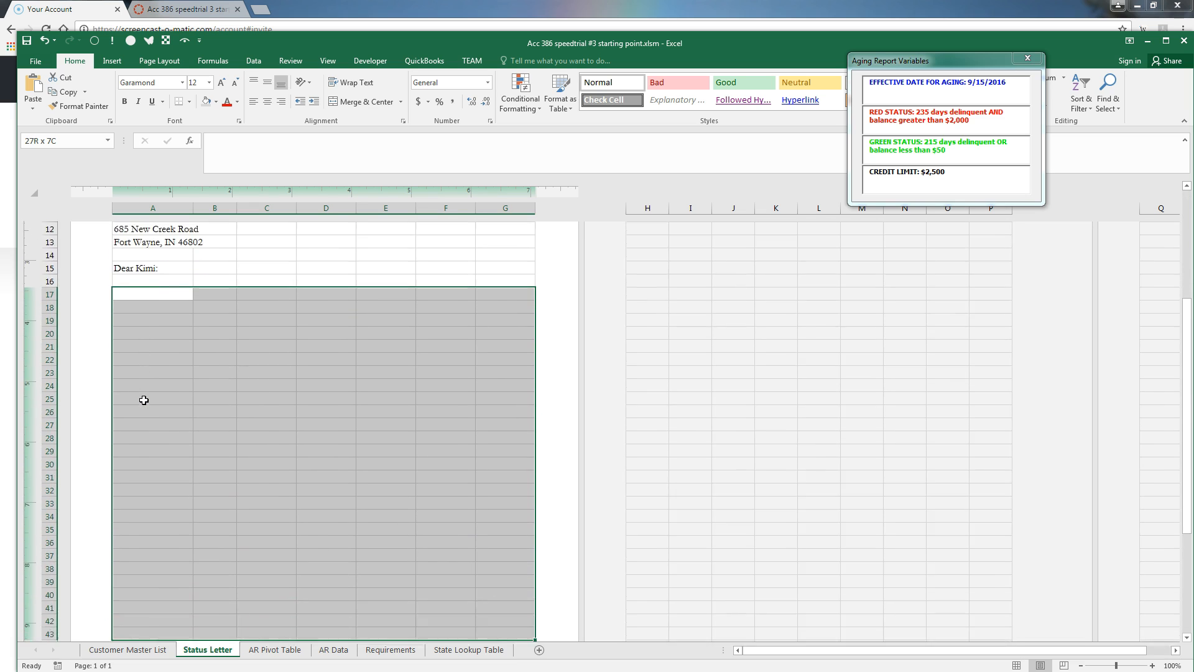
key(shift+Up)
key(shift+Up)
key(shift+Up)
key(shift+Up)
key(shift+Down)
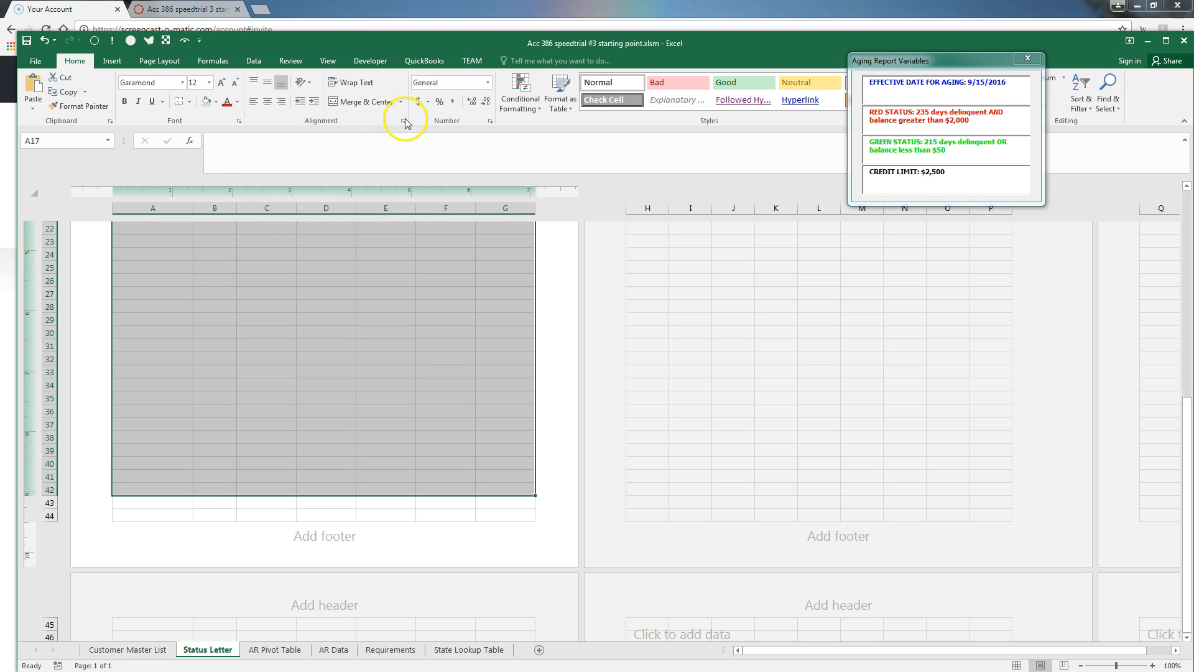
click(362, 101)
click(253, 82)
click(253, 104)
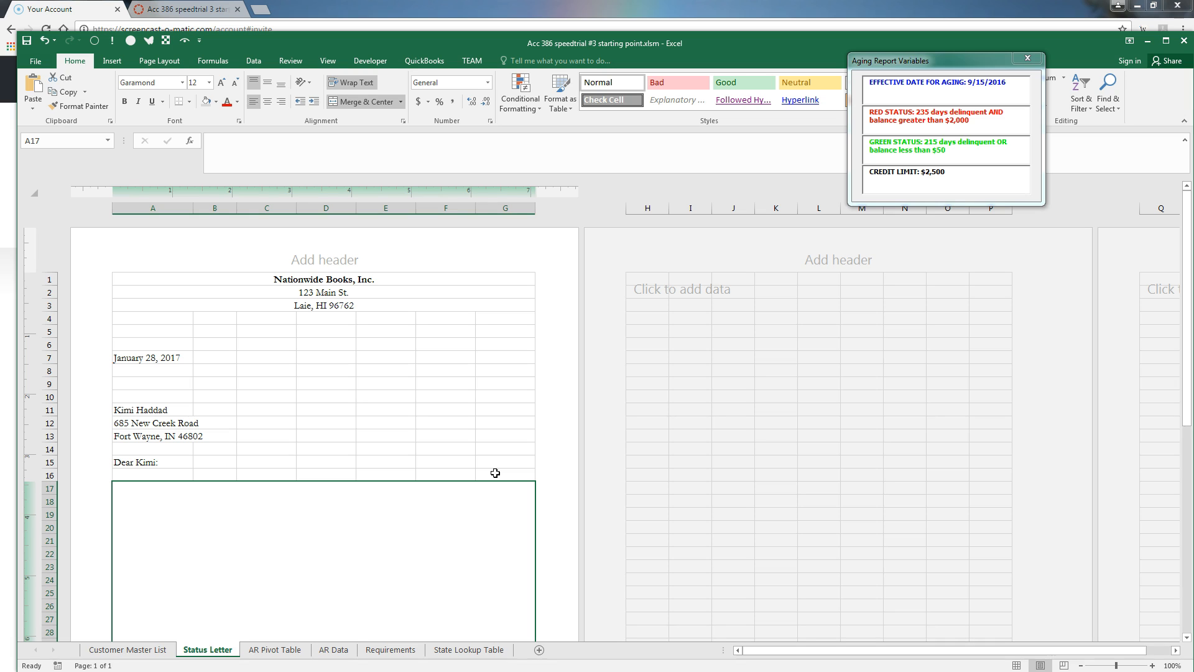
click(657, 306)
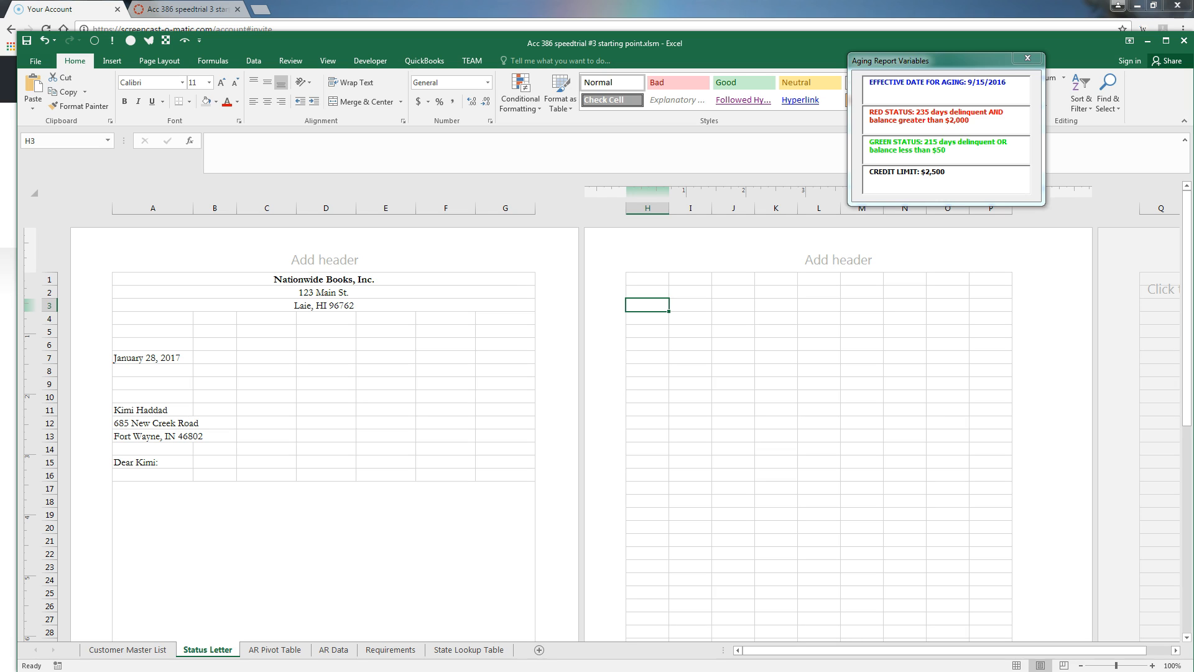
Enter =Effective in H3 and format it as a Long Date
text(=Effective)
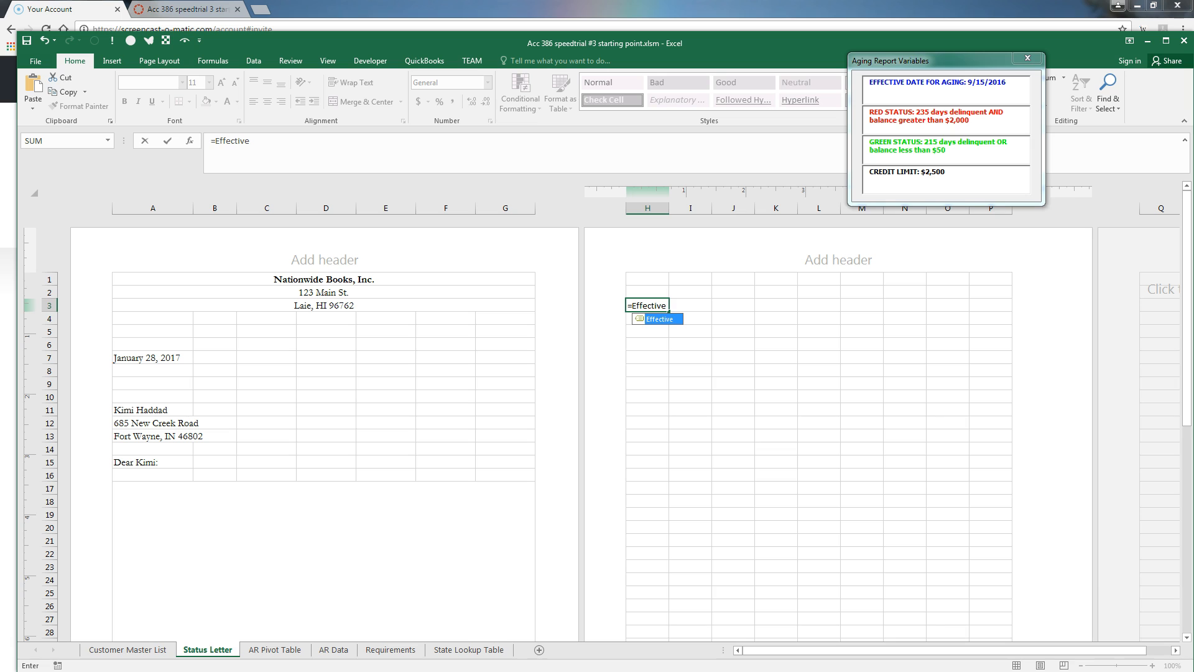
key(Return)
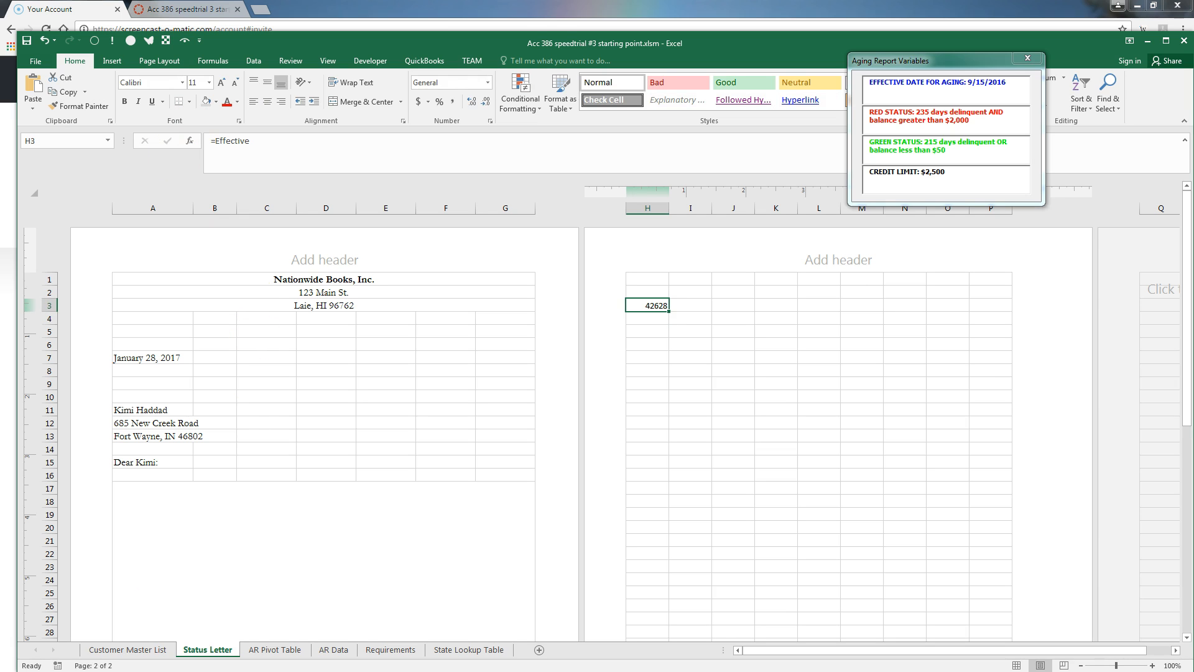
click(487, 82)
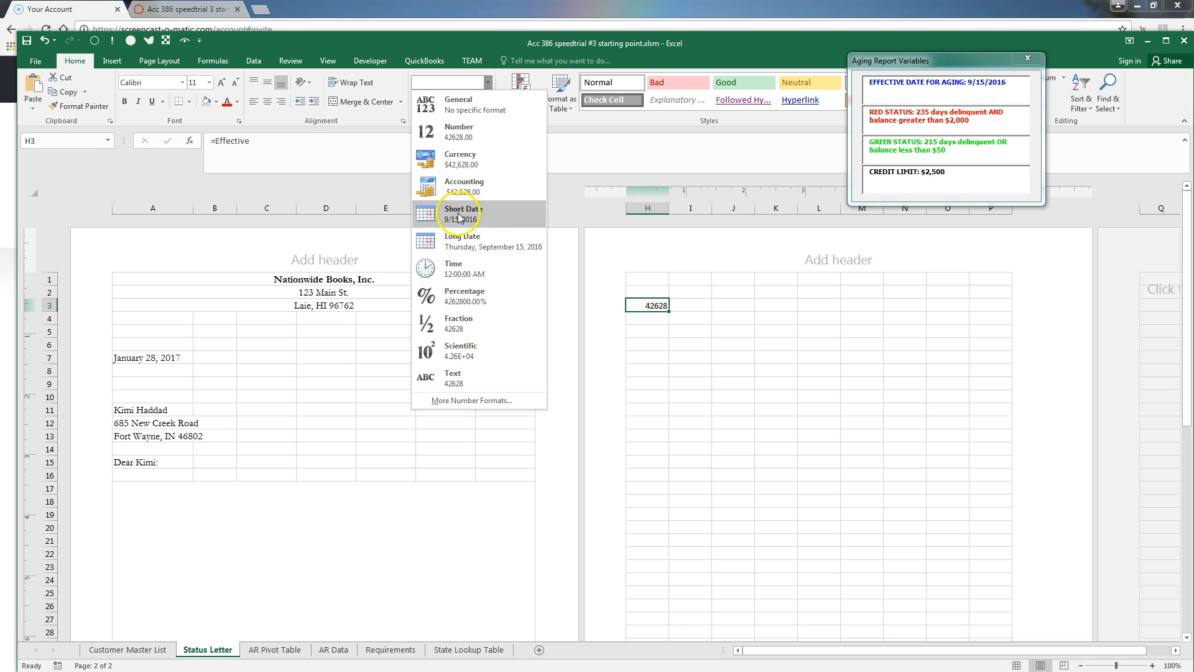
click(469, 241)
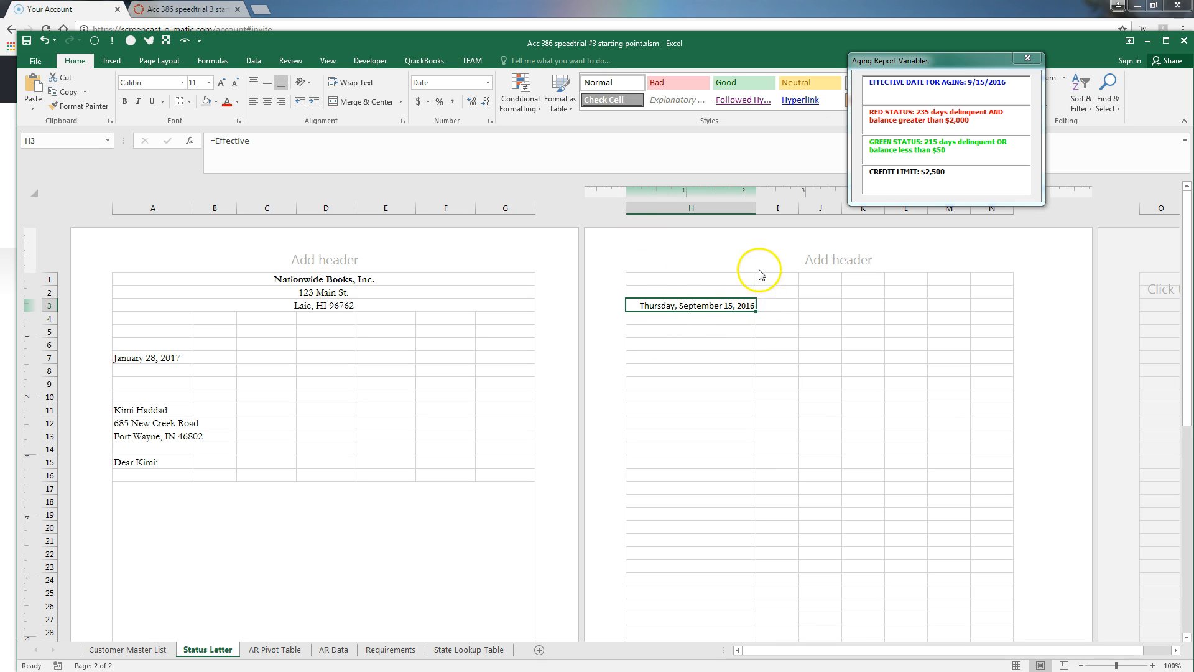
Merge H3:J3 and resize column H so Thursday, September 15, 2016 displays fully
drag(755, 208, 666, 222)
click(646, 322)
drag(647, 305, 740, 306)
click(386, 103)
click(647, 318)
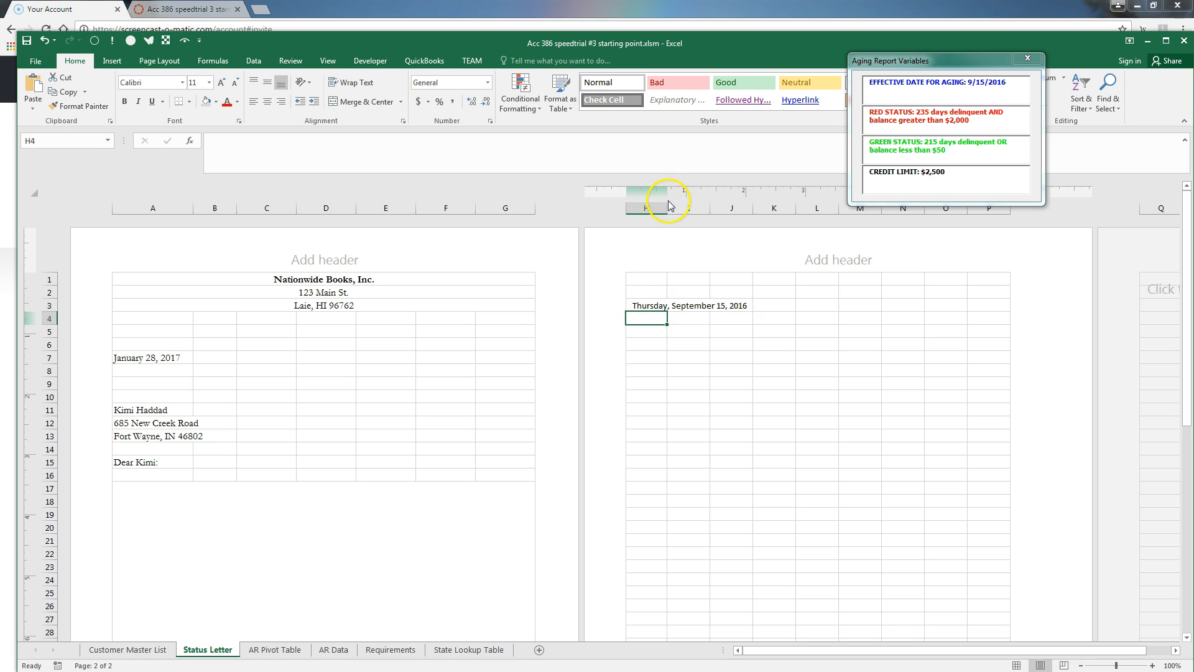
drag(667, 209, 673, 209)
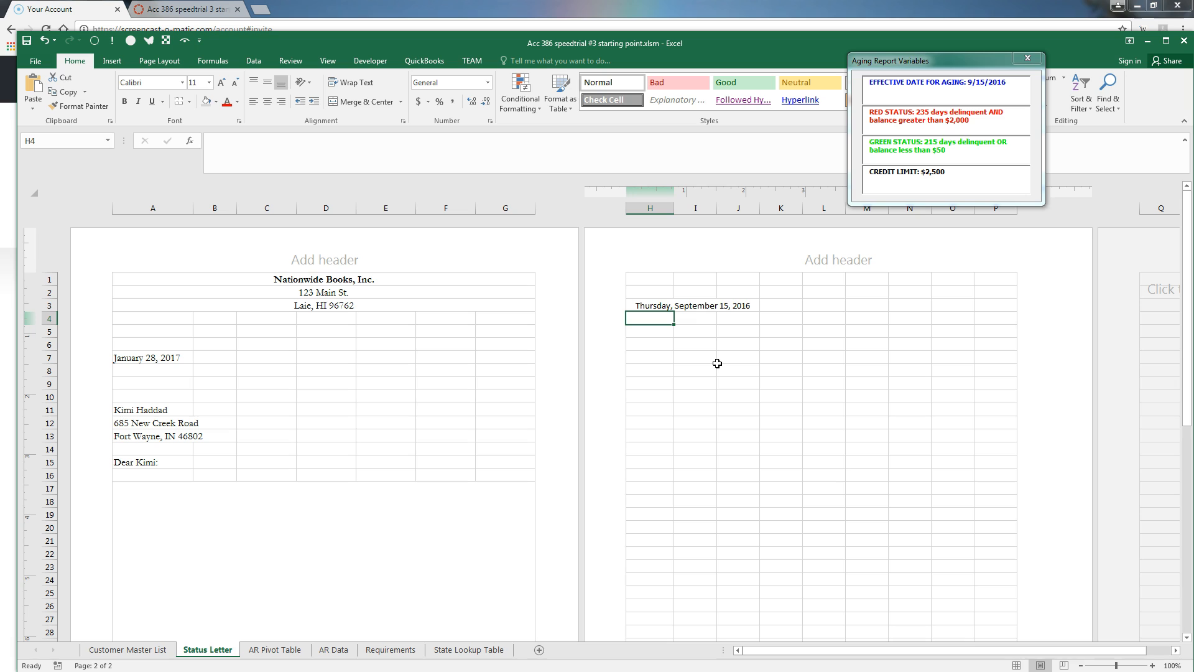
Label cell H4 as STORE
text(STORE)
key(Tab)
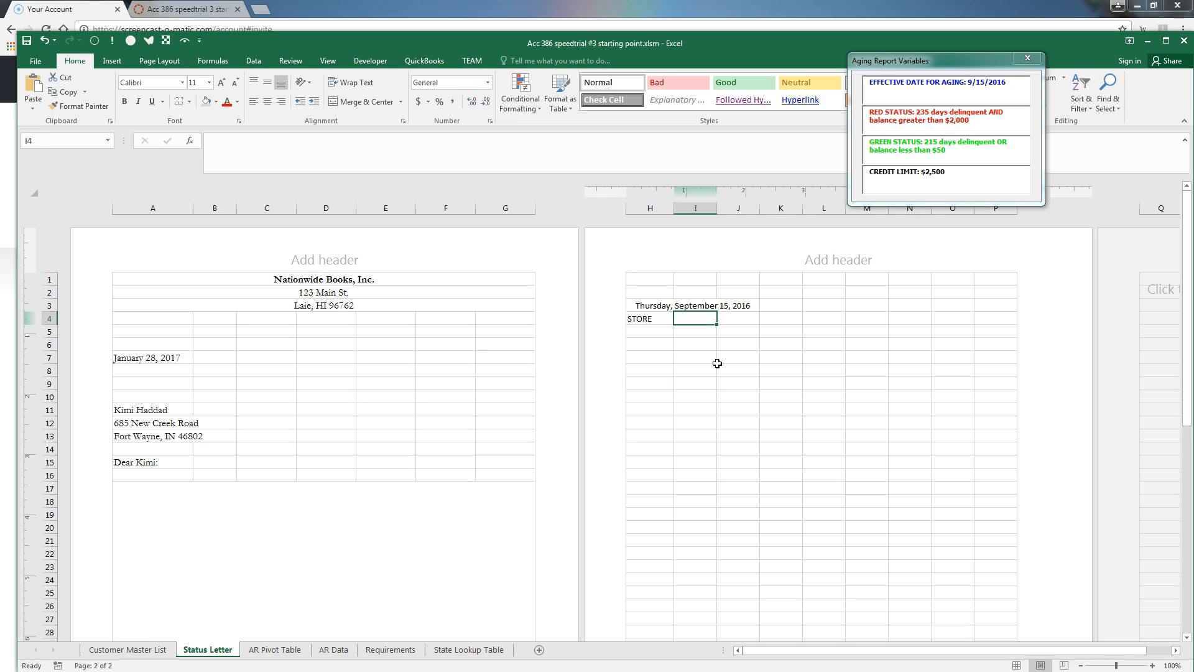
key(Tab)
key(Tab)
key(Tab)
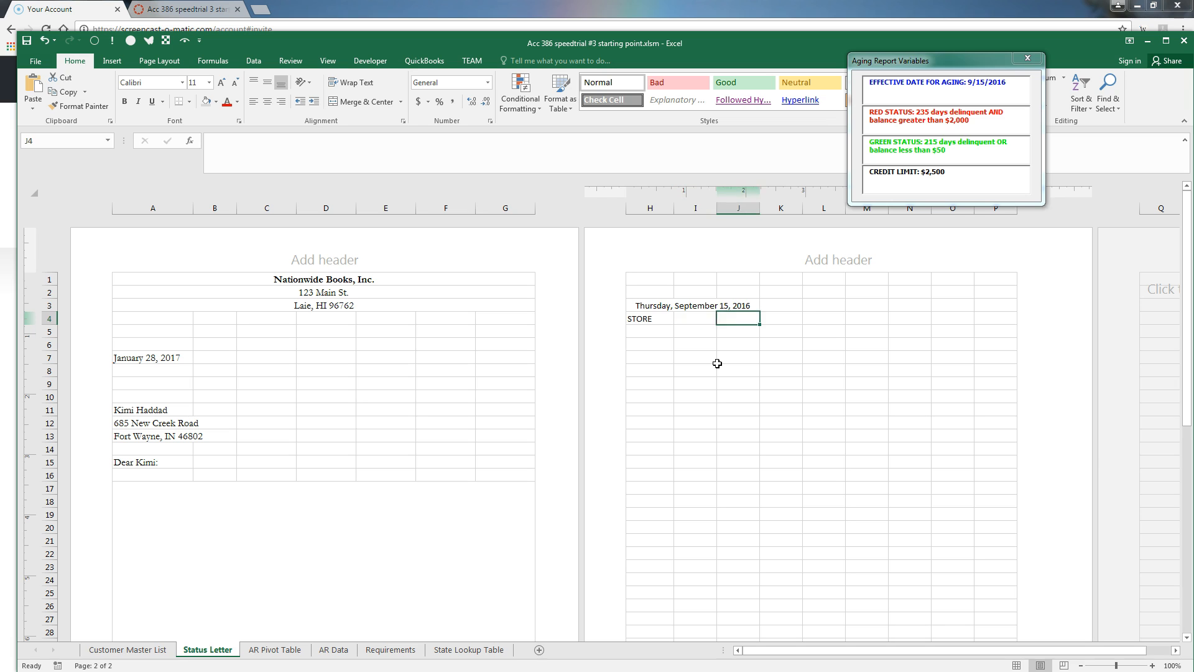
Enter =FORMULATEXT(I4) in L4, then begin an INDEX formula in I4
text(=)
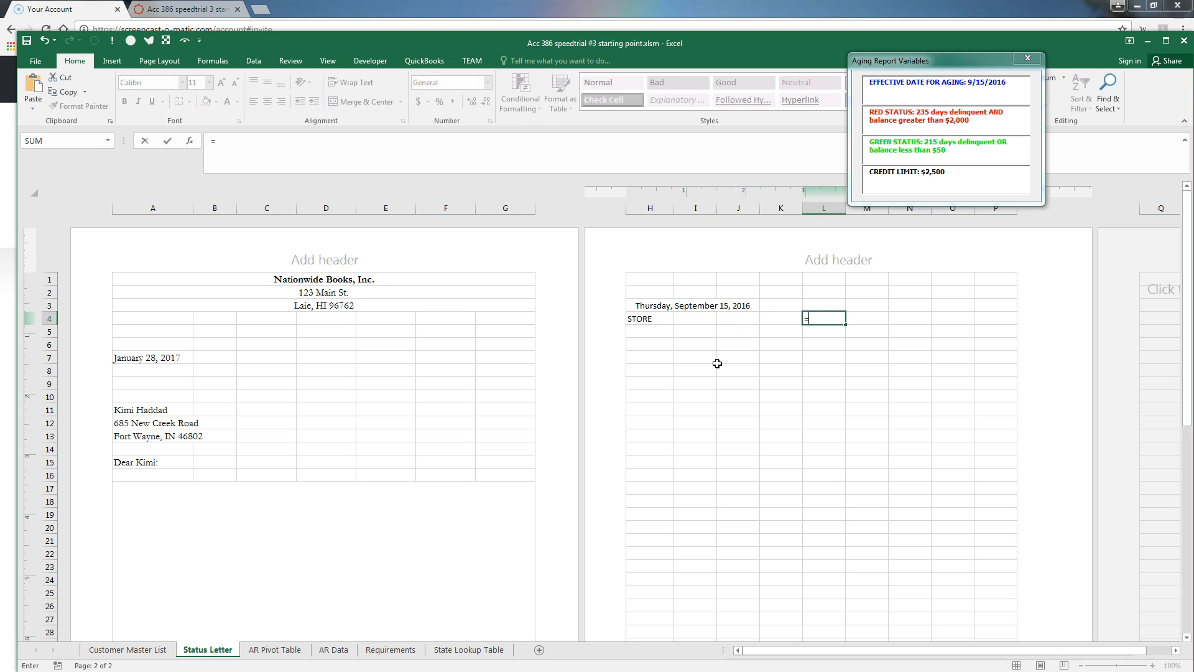
text(FORMULAT)
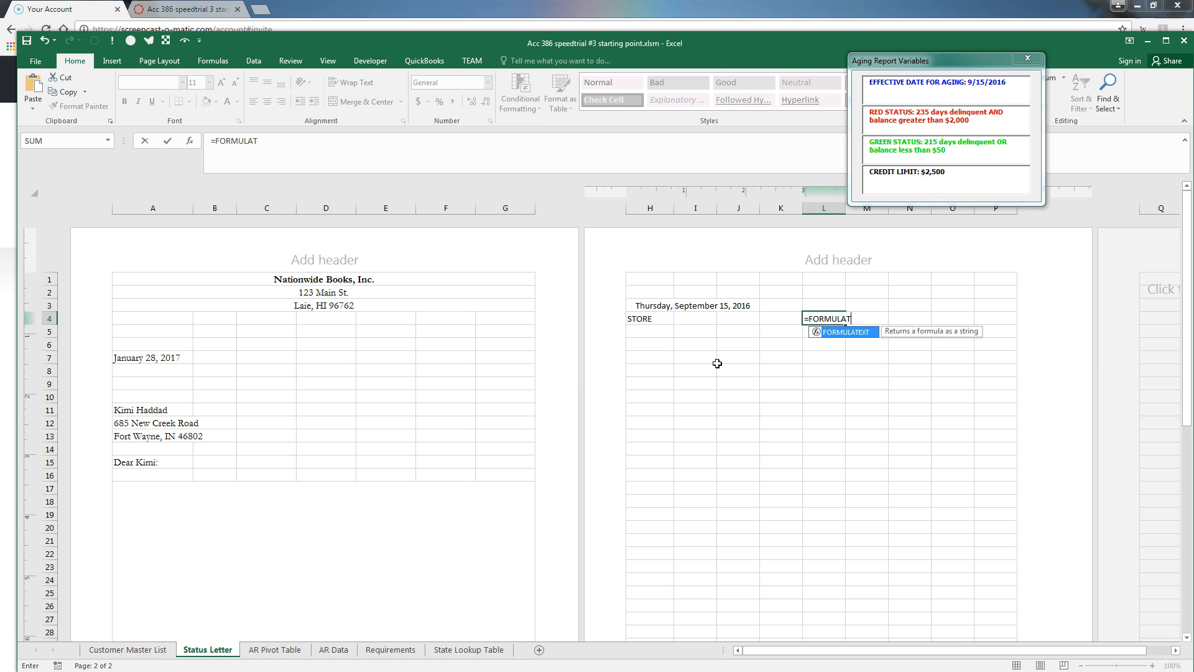
text(EXT()
click(694, 320)
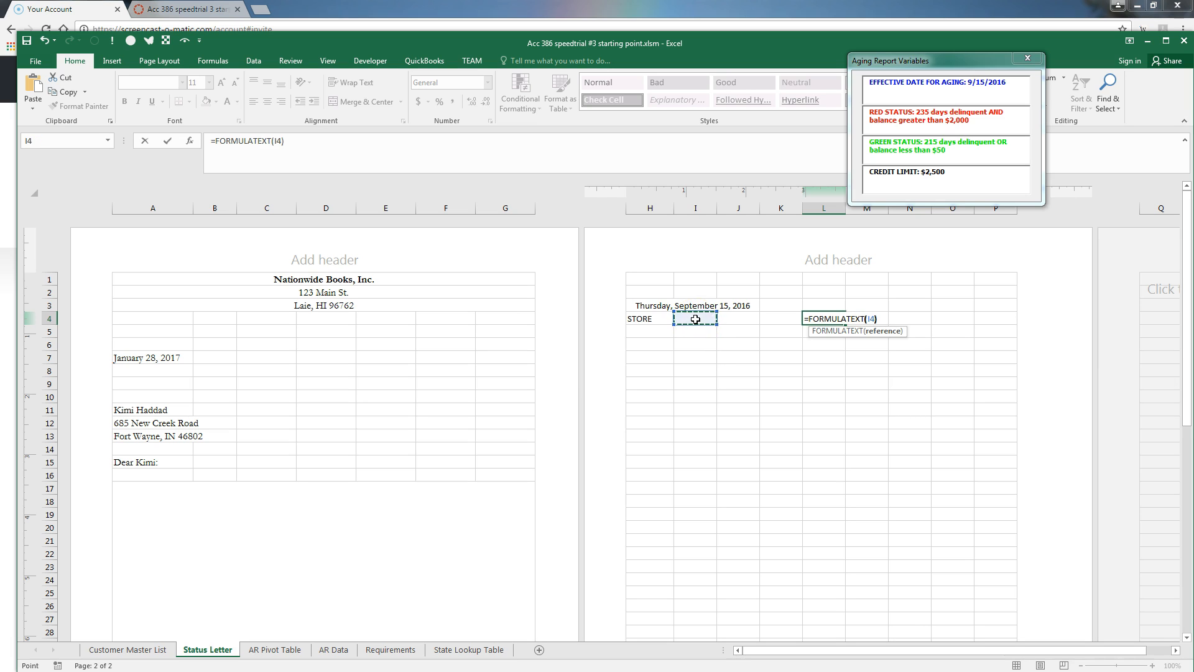
key(ctrl+Return)
key(Left)
key(Left)
key(Left)
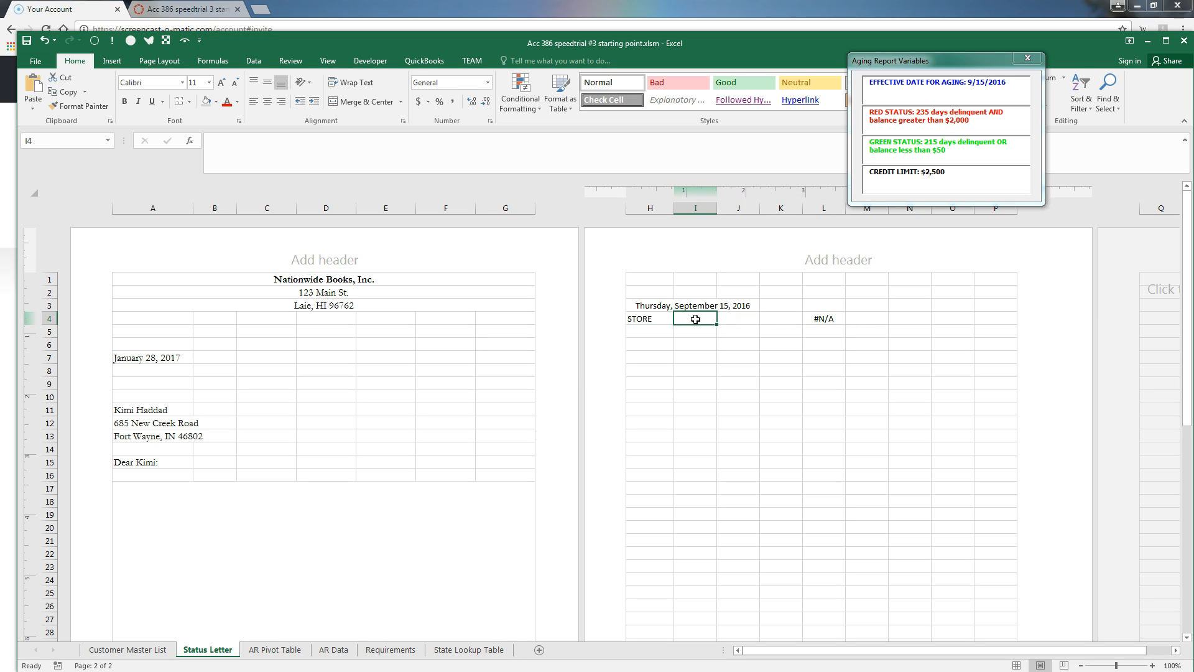
text(=INDEX*)
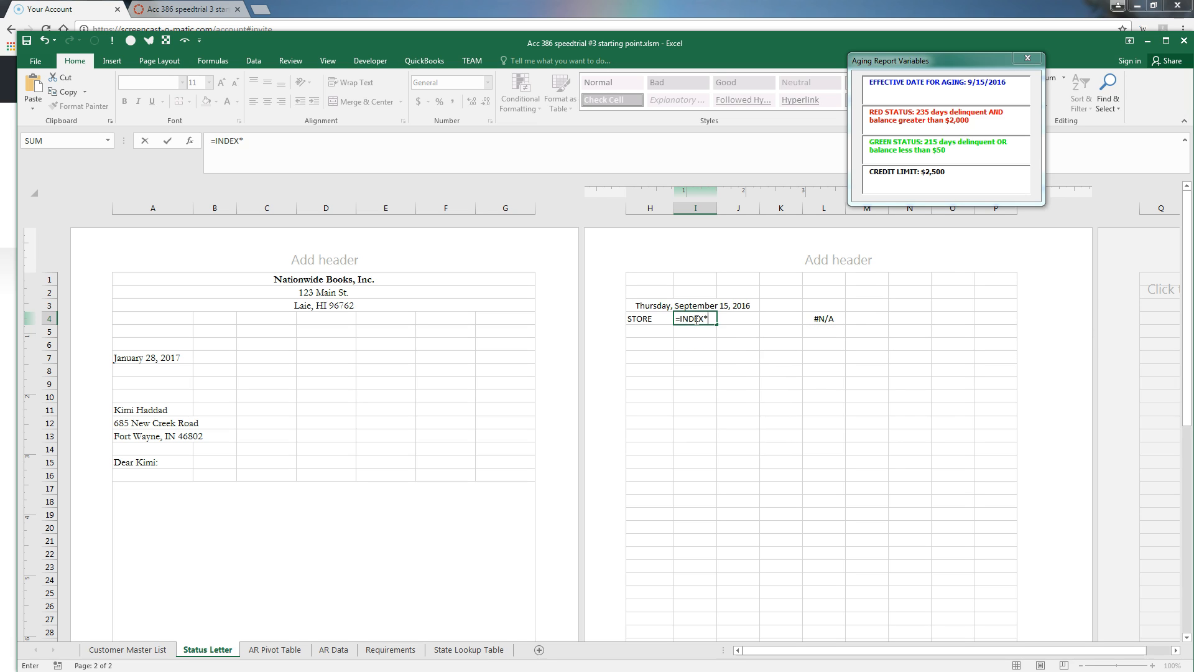
Build I4's formula as =INDEX(CITY,SPINVALUE)&", "&VLOOKUP(INDEX(STATE,SPINVALUE), after rejecting Excel's correction prompt
key(BackSpace)
text((CITY,S)
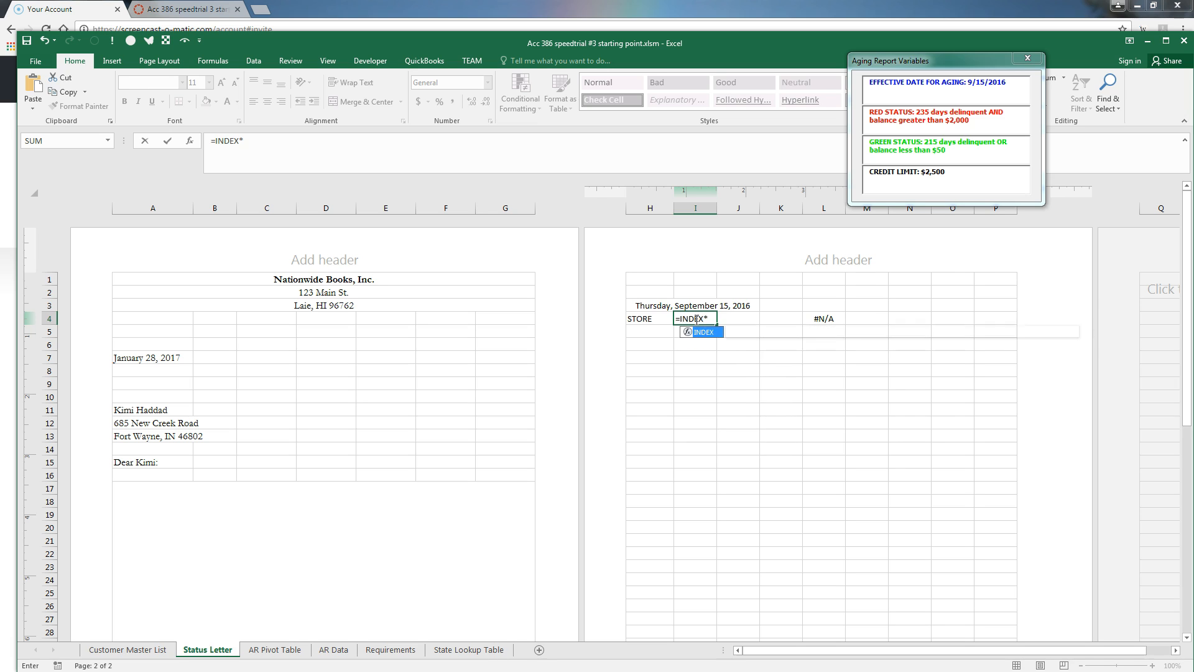
text(PINV)
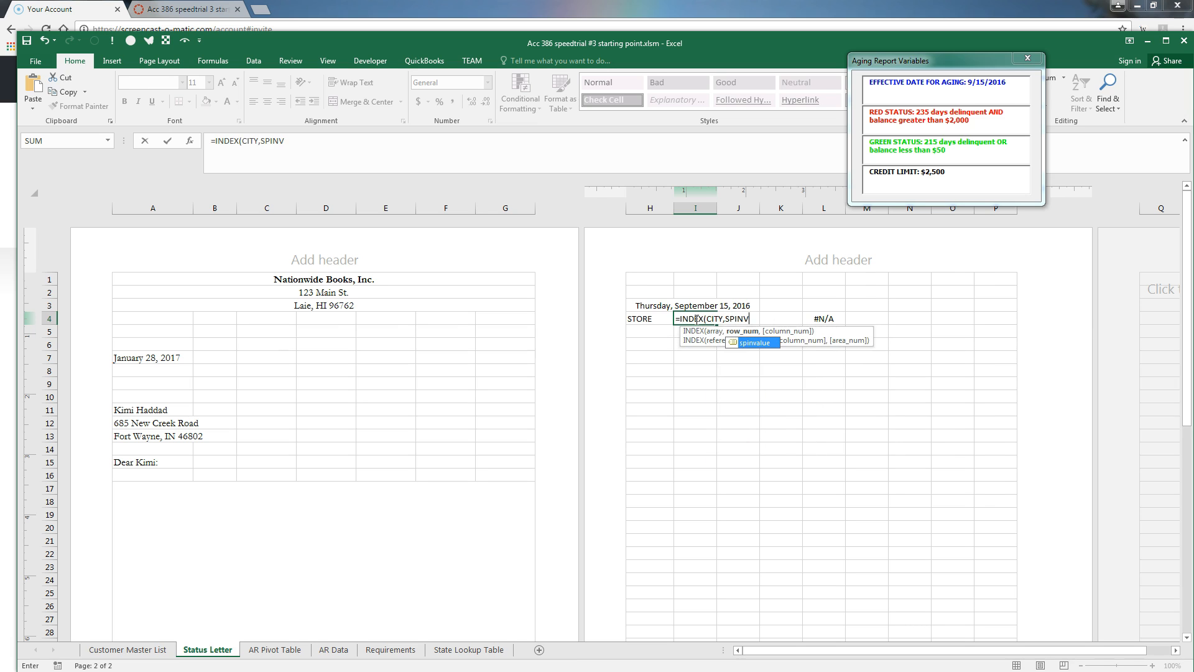
text(ALUE))
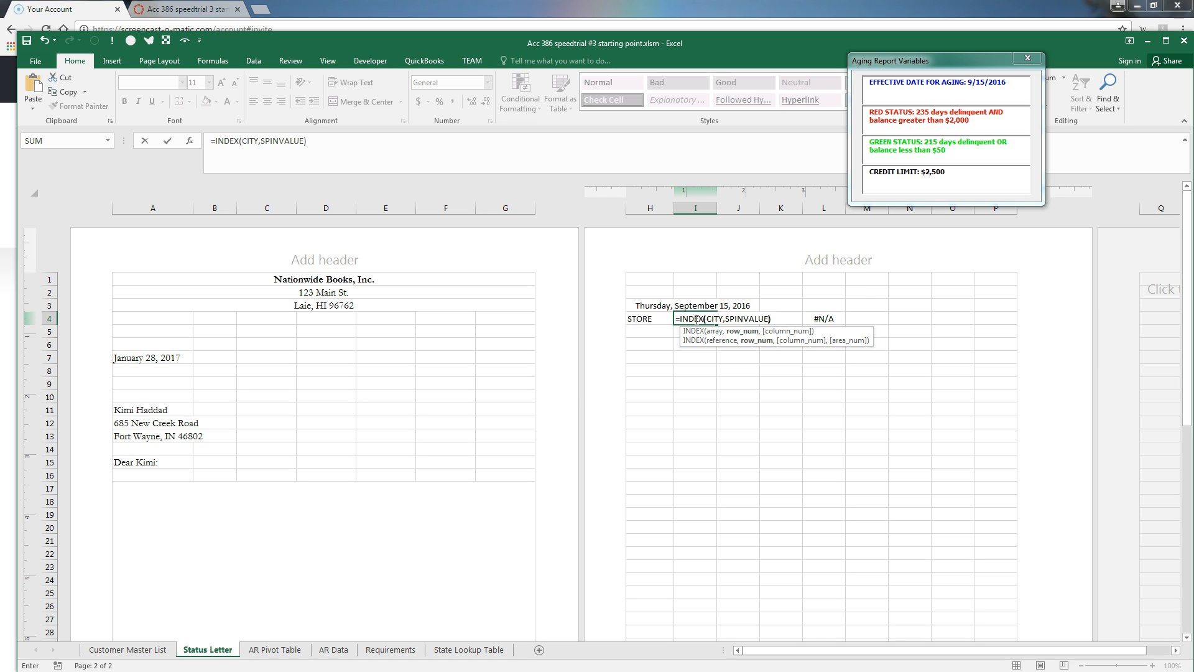
text(&)
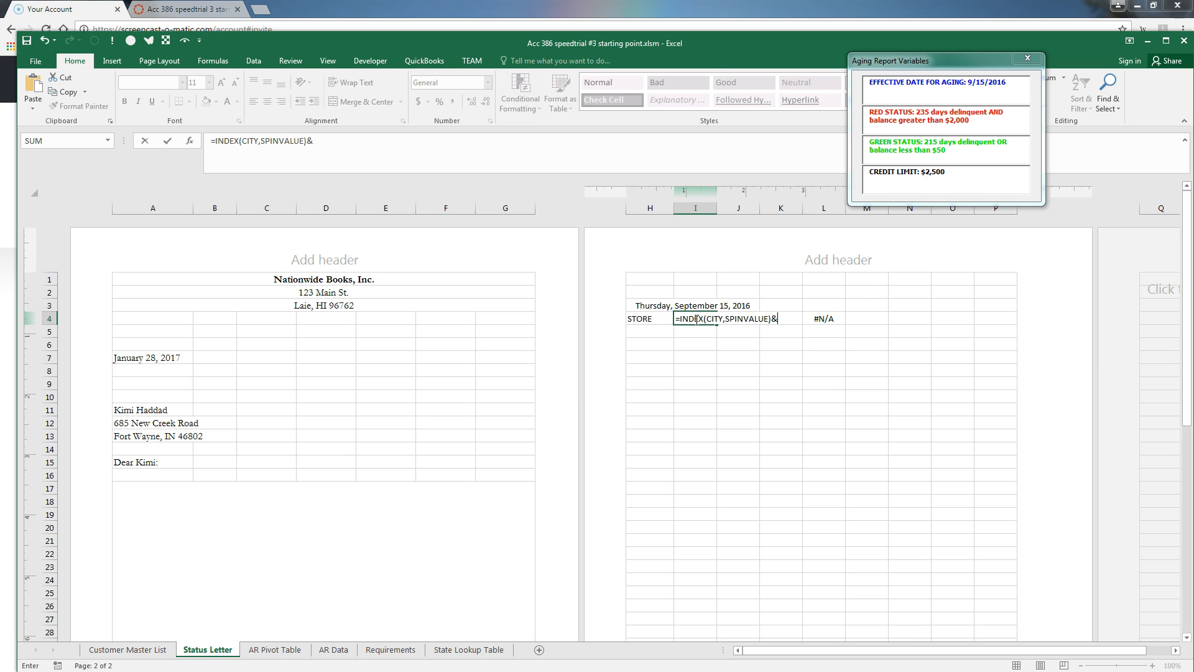
key(Return)
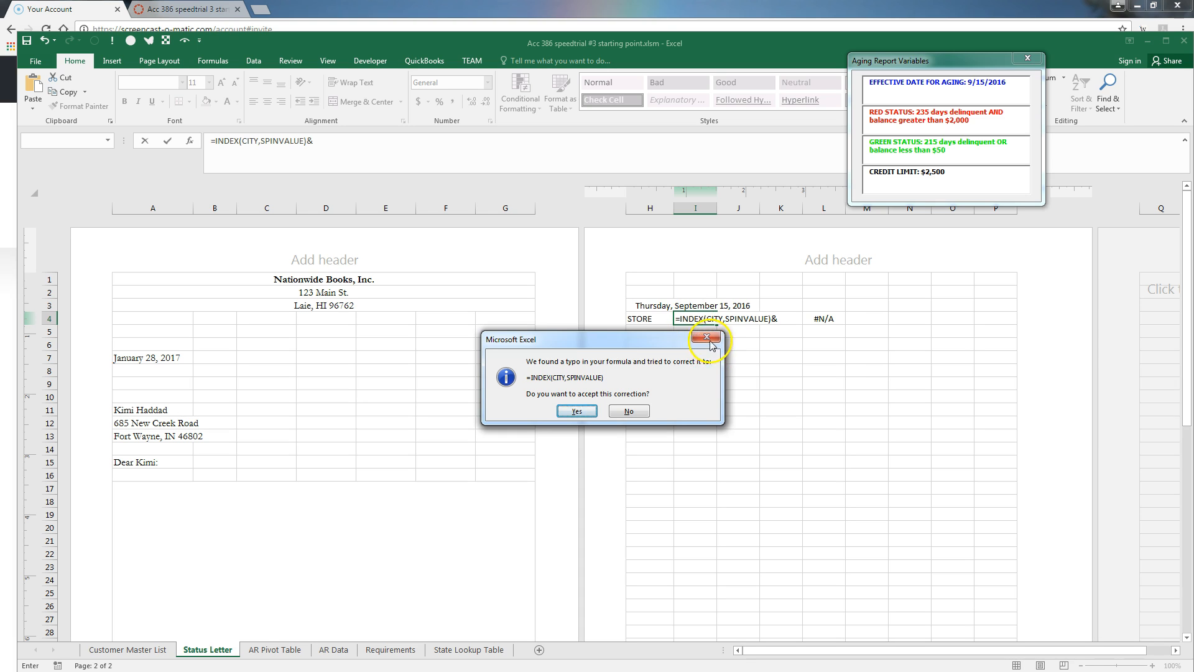
click(706, 336)
click(603, 408)
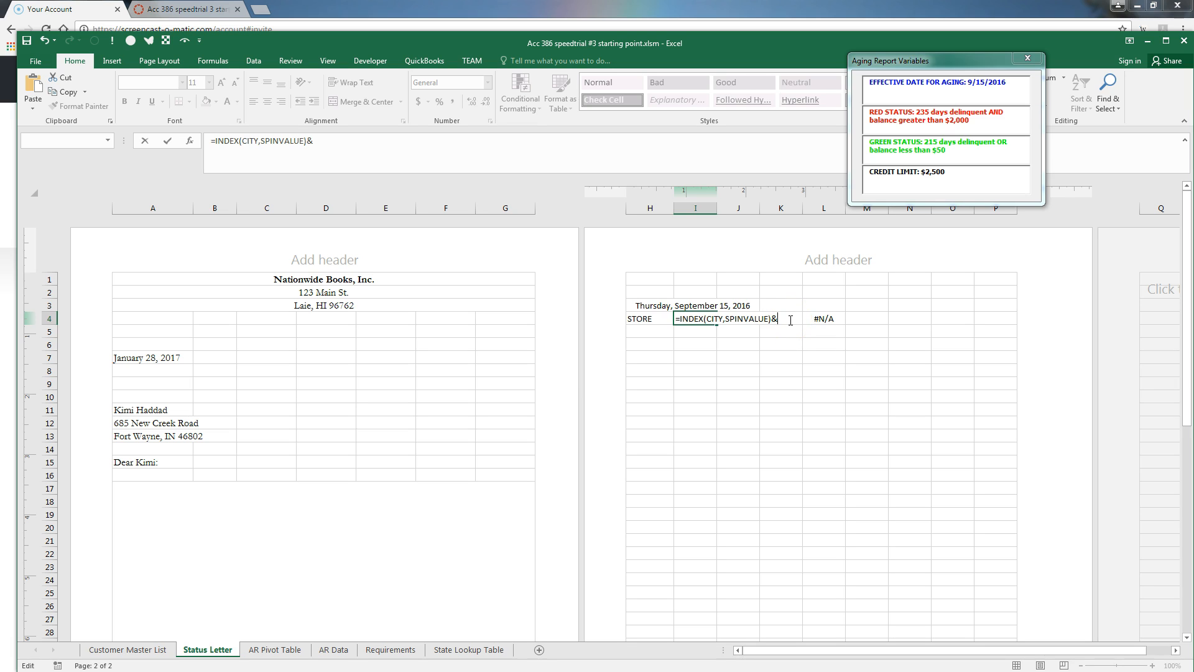
text(")
text(, )
text("&)
text(VL)
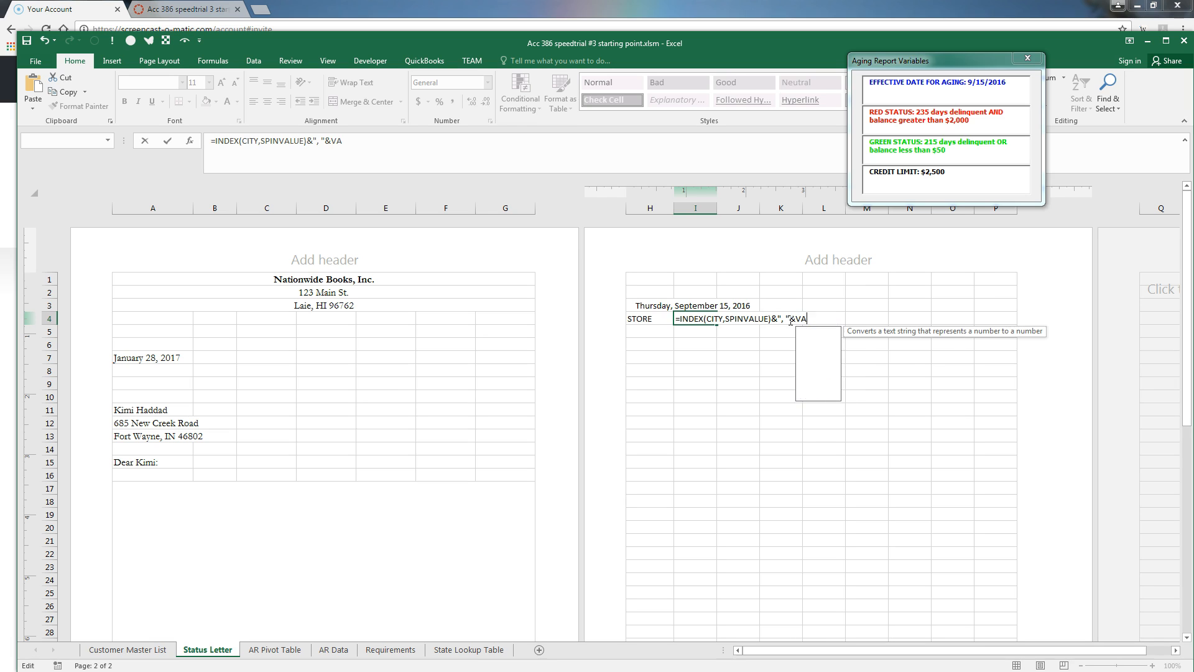
text(OOKUP()
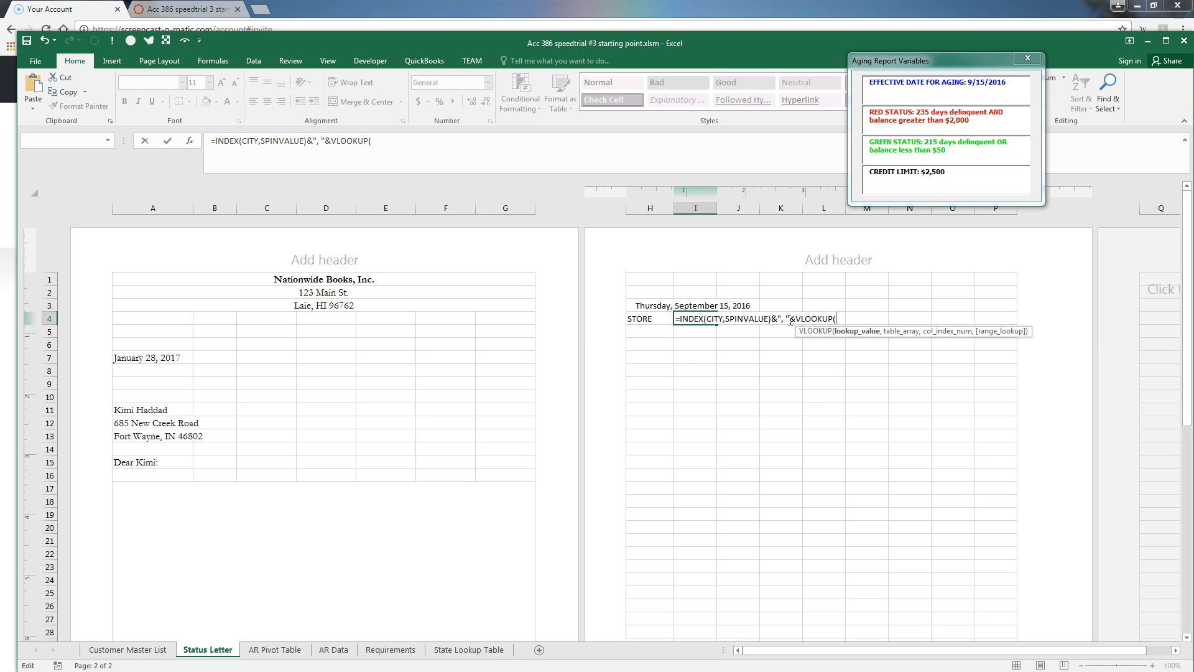
text(INDEX()
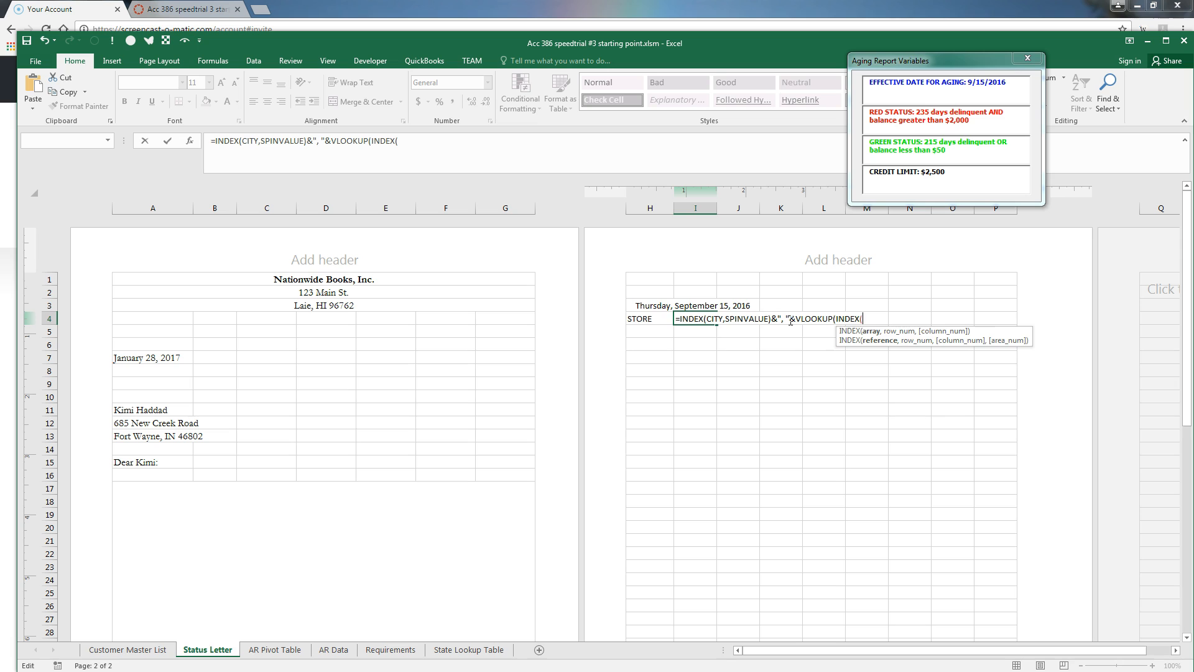
text(STATE,)
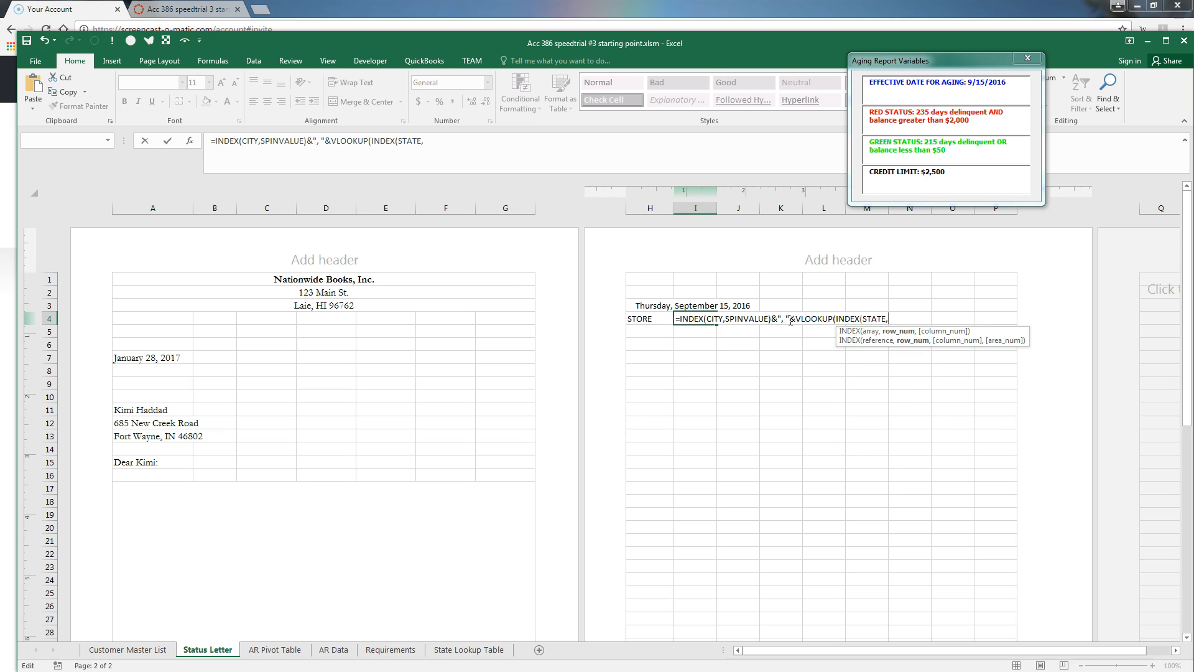
text(SPINVALUE),)
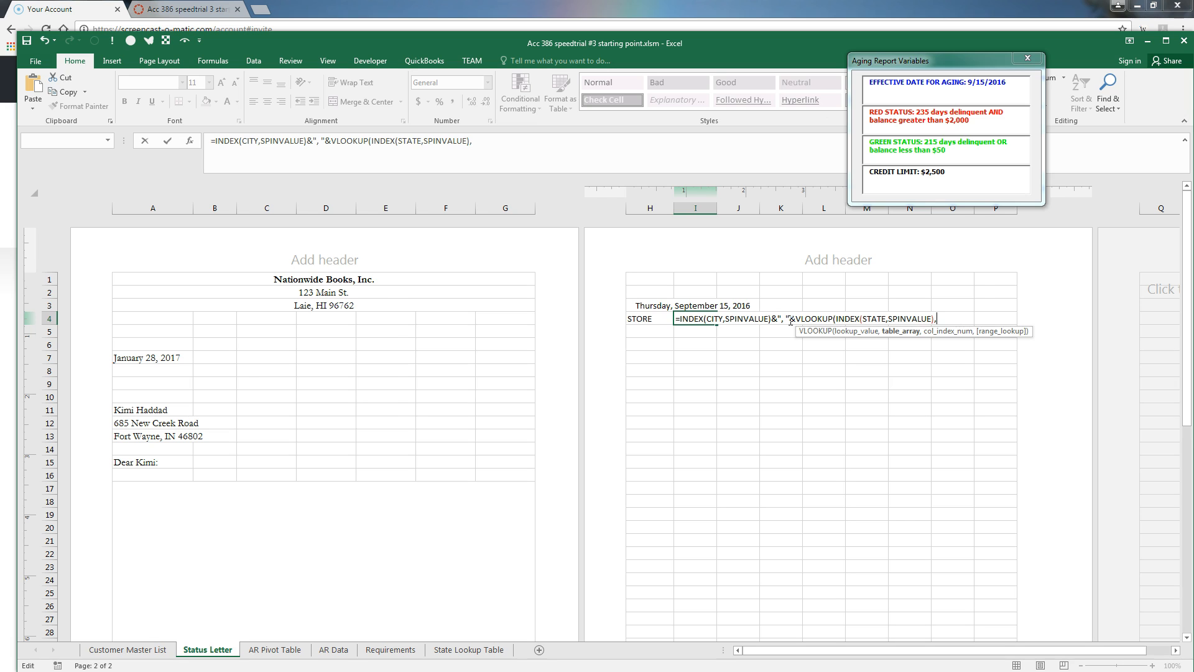
Complete the VLOOKUP with STATENAMES from Paste Name, column 2 and FALSE, and enter it
key(F3)
drag(377, 354, 375, 381)
click(264, 386)
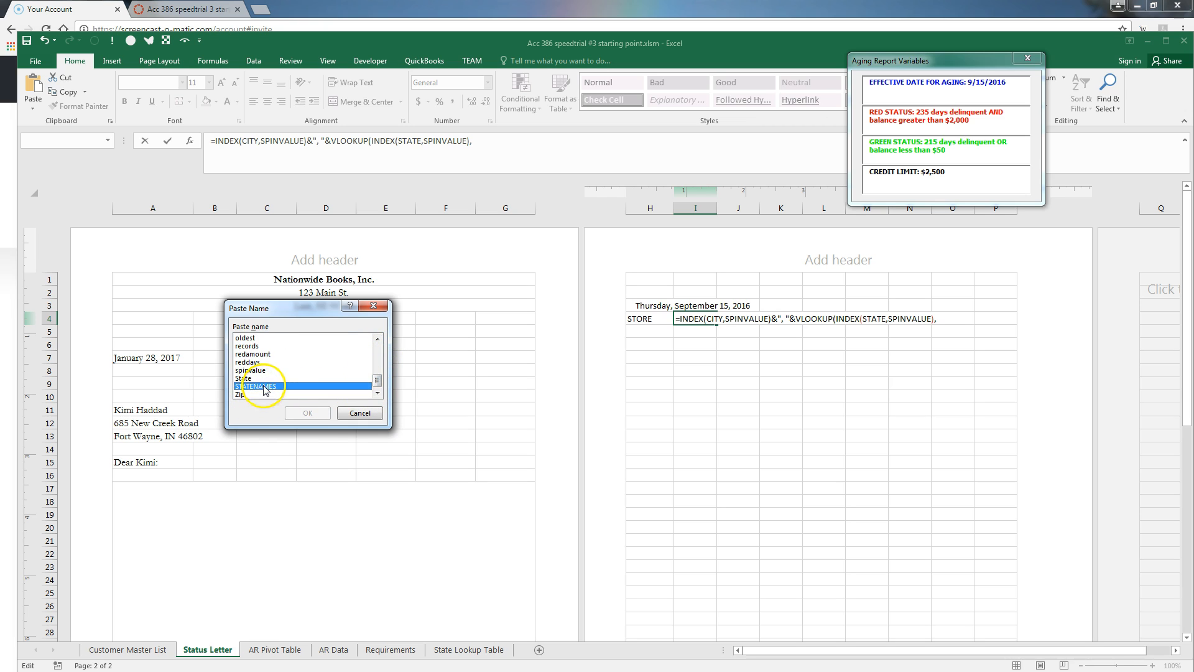
click(307, 413)
text(,2)
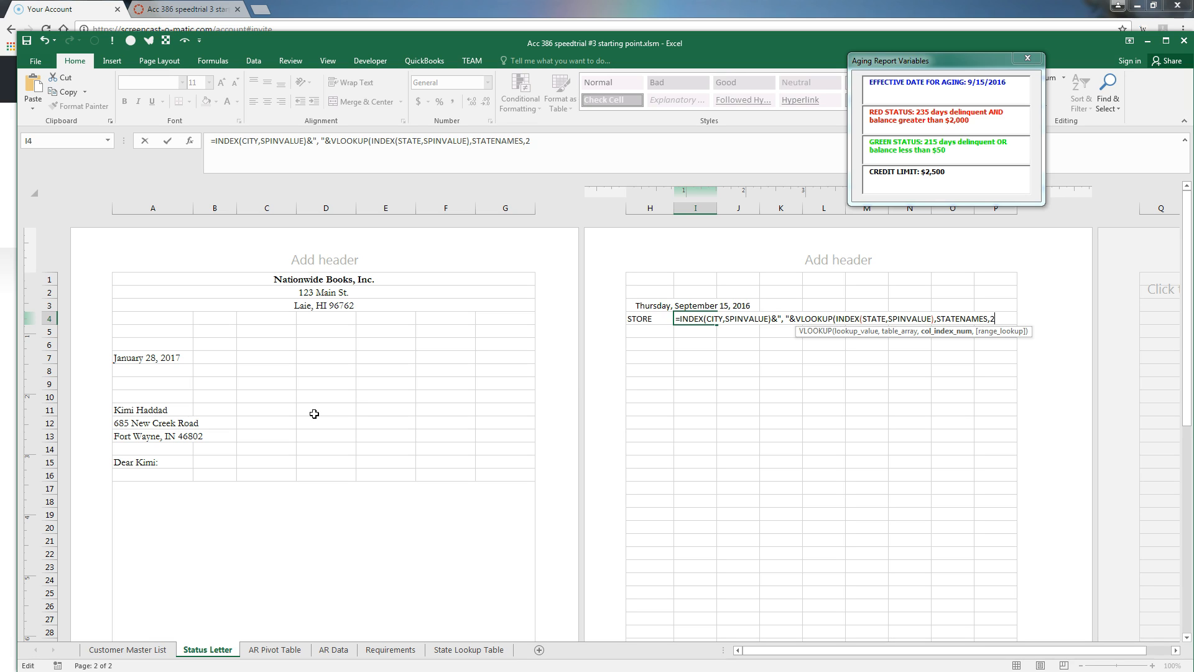
text(,)
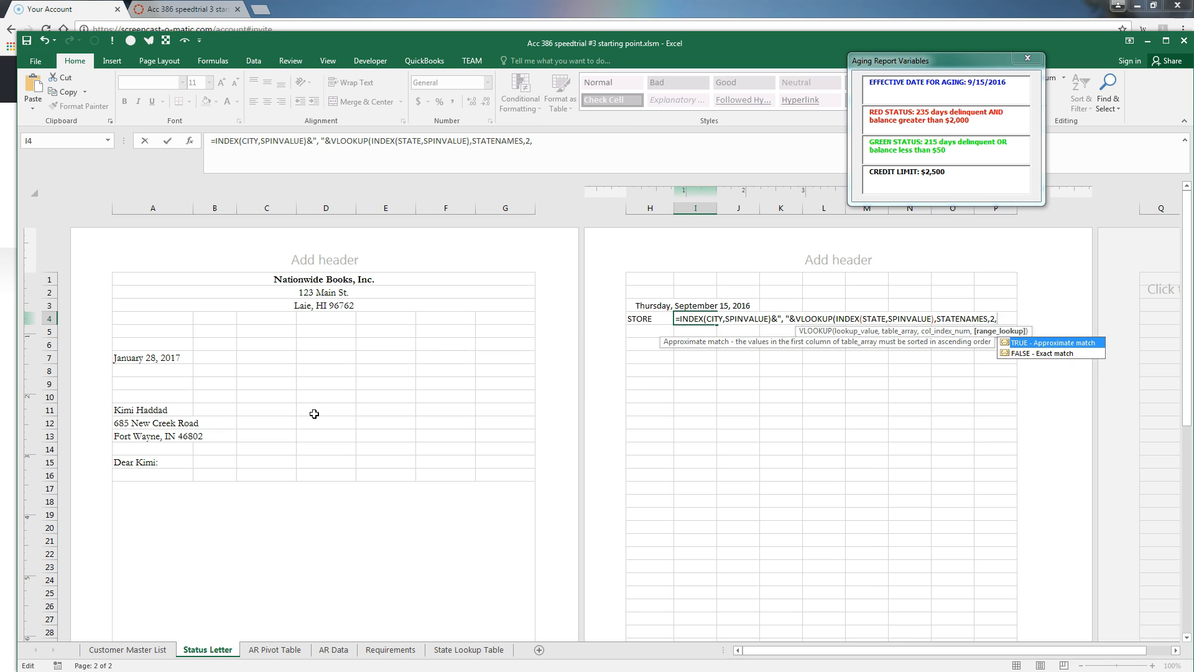
key(Down)
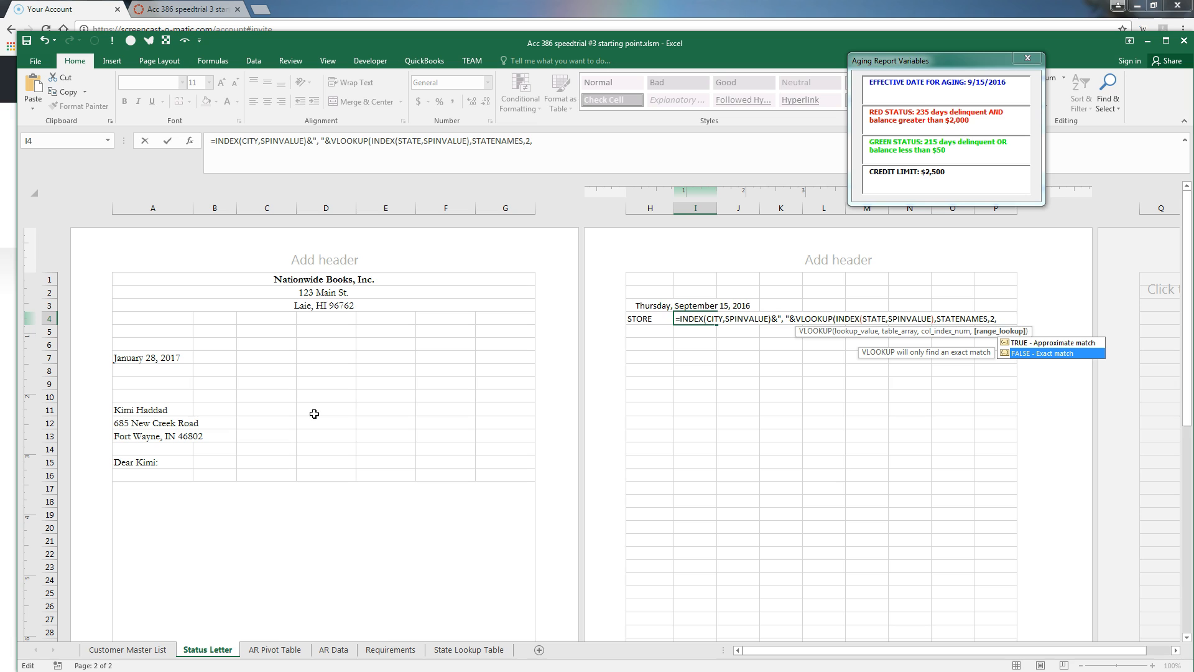
key(Tab)
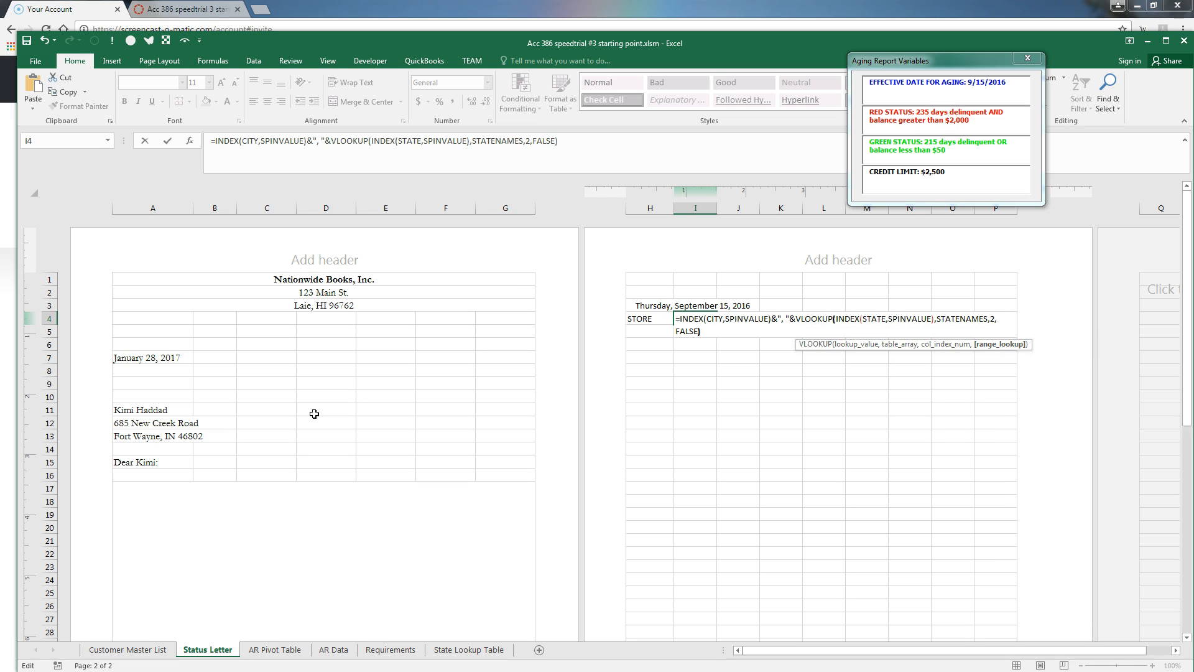
text())
key(Return)
key(Up)
key(Right)
key(Left)
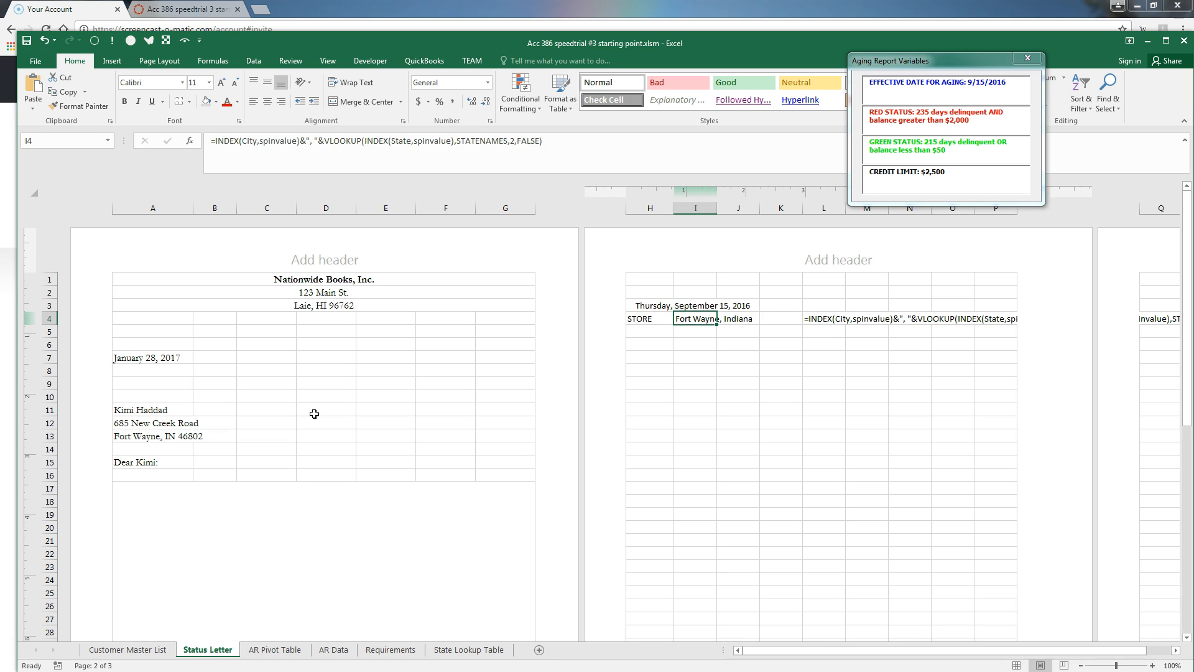
Select H5 and launch the Visual Basic editor from the Developer tab
key(Down)
key(Left)
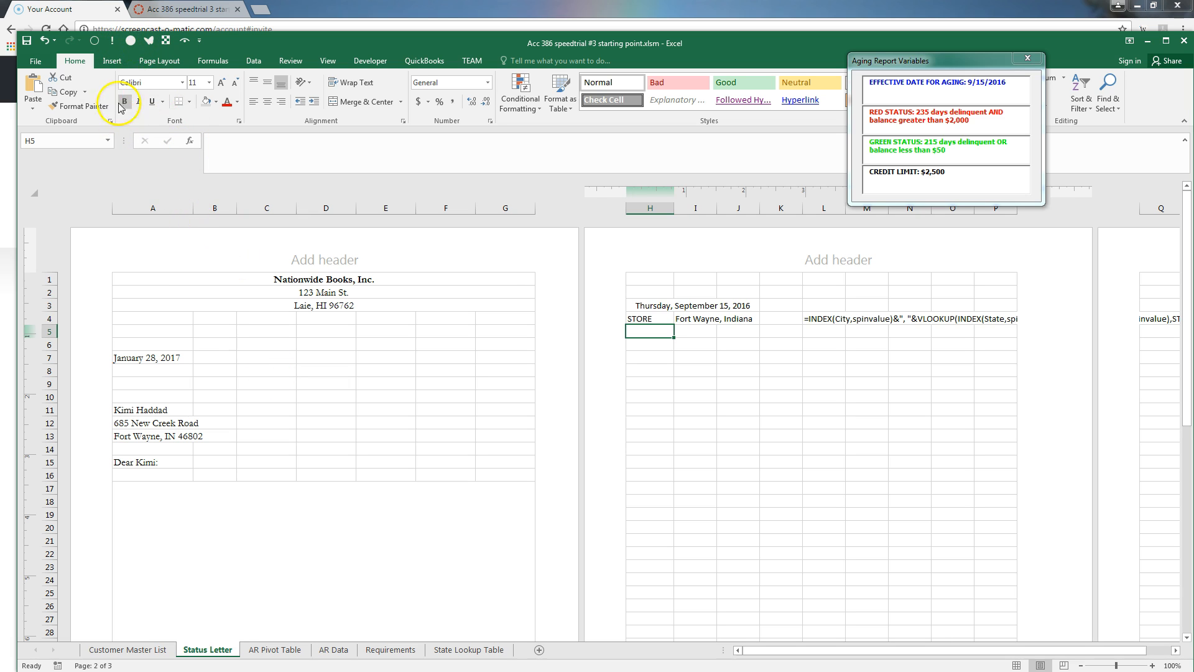
click(370, 62)
click(33, 94)
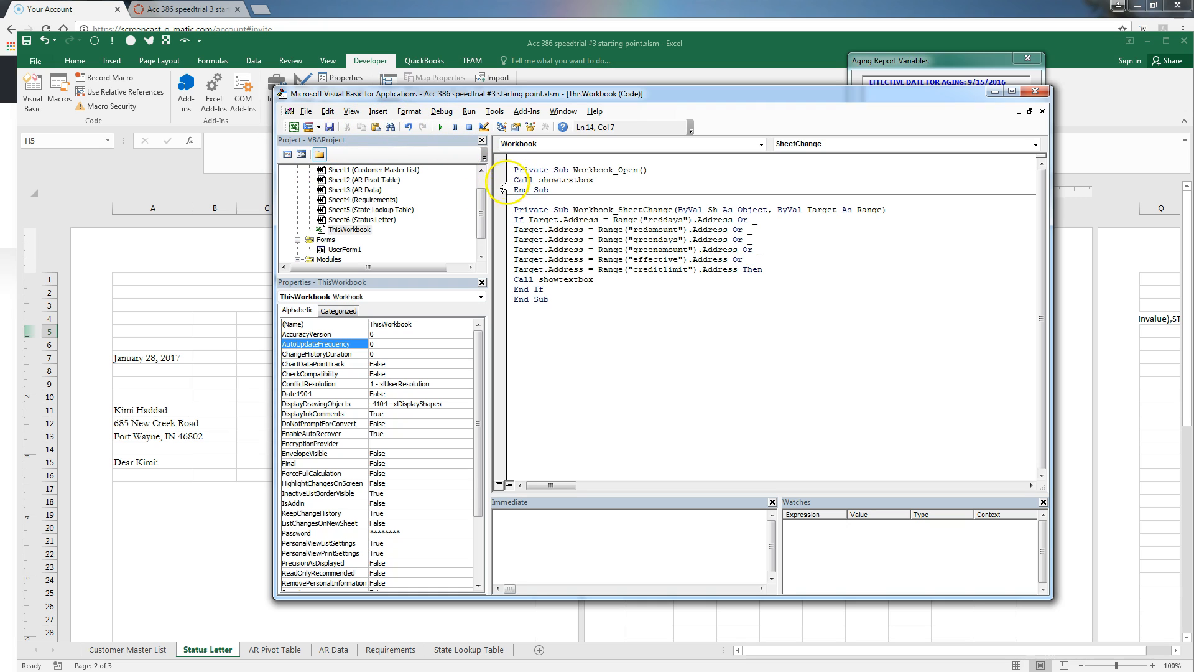
Show Sheet6 (Status Letter)'s code module and move the editor right to reveal the letter
double_click(377, 220)
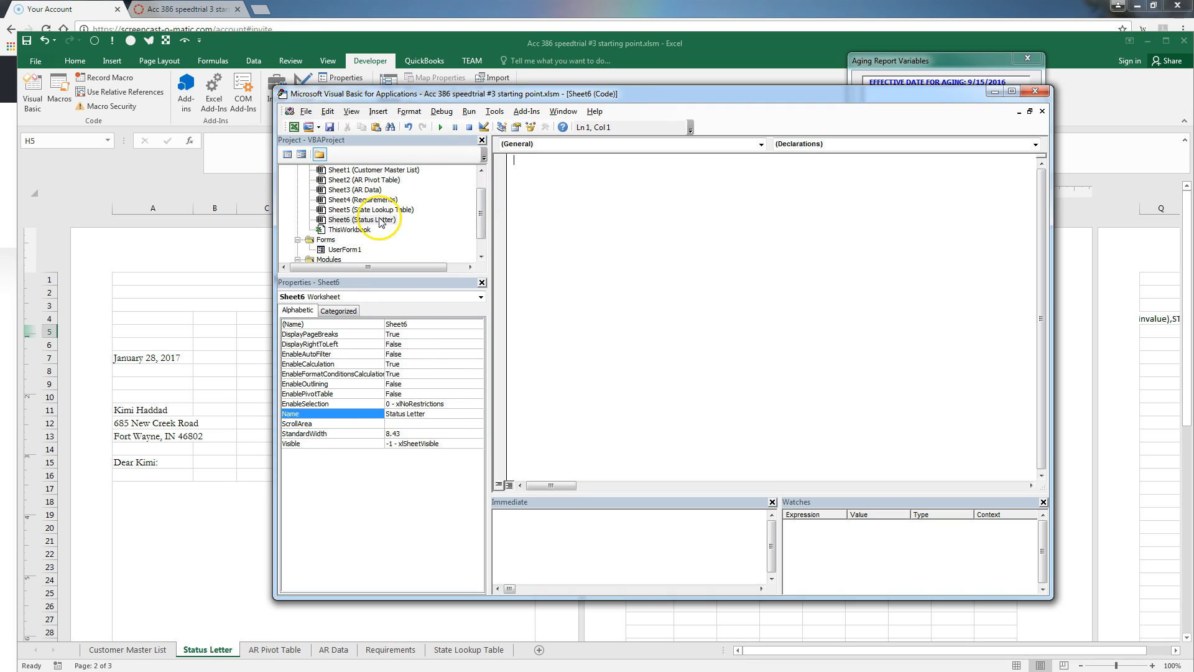
drag(467, 93, 733, 122)
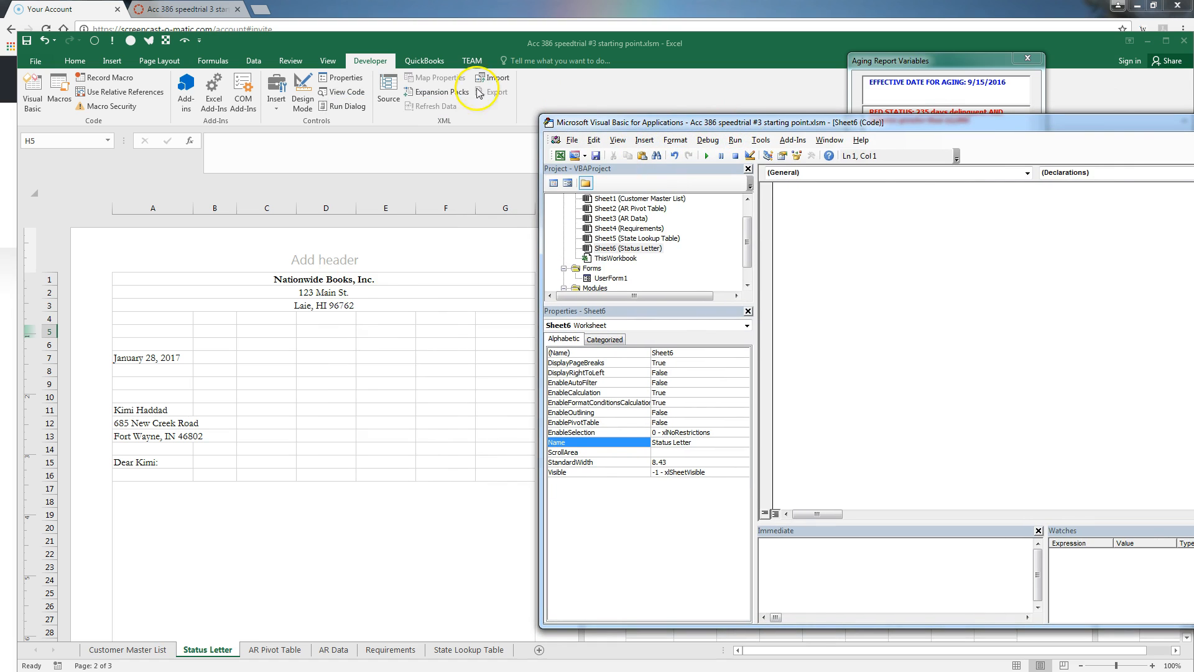
Draw an ActiveX spin button over F11:F13 beside the address lines and nudge it up
click(276, 94)
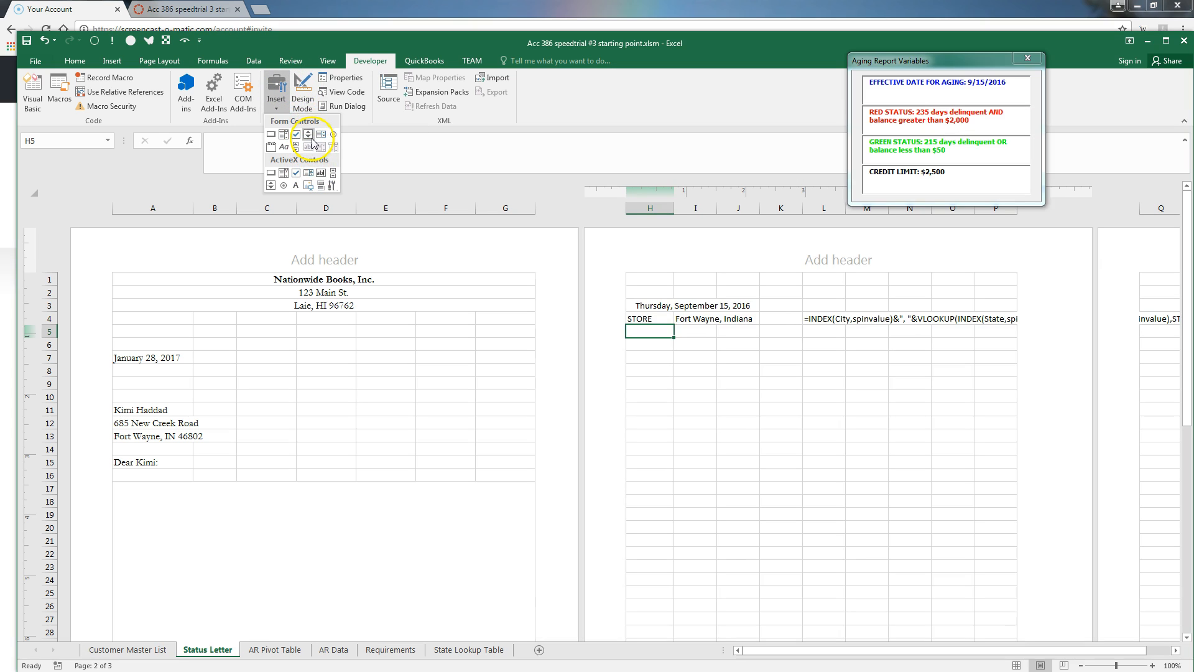
click(307, 135)
click(276, 91)
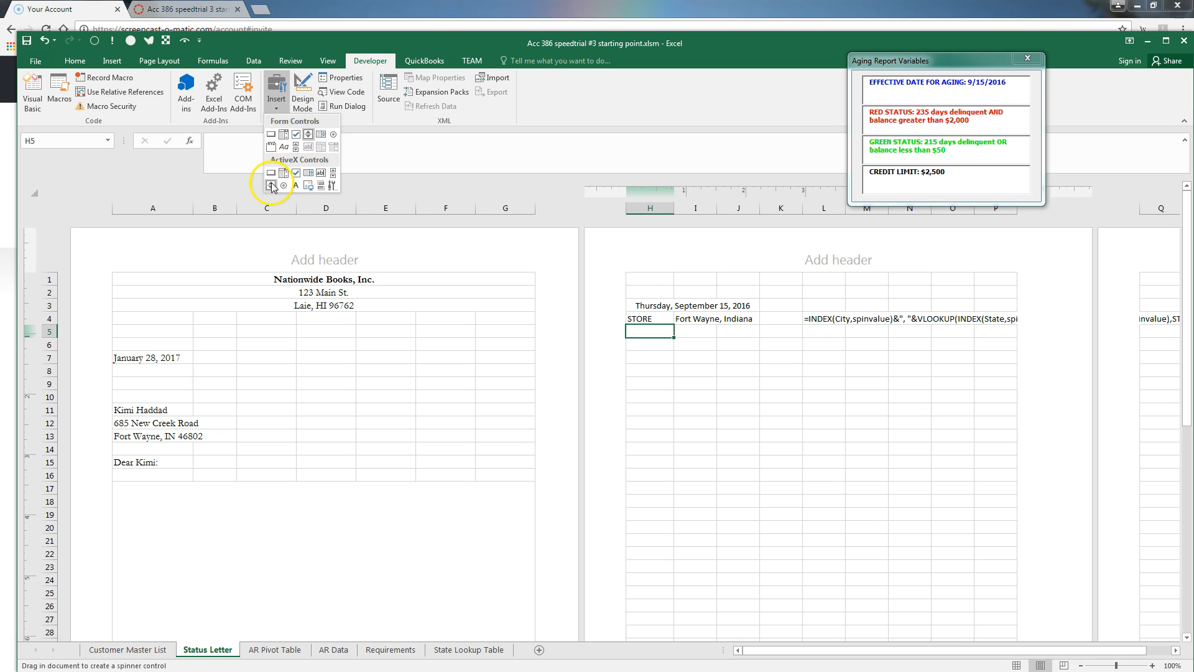
click(271, 186)
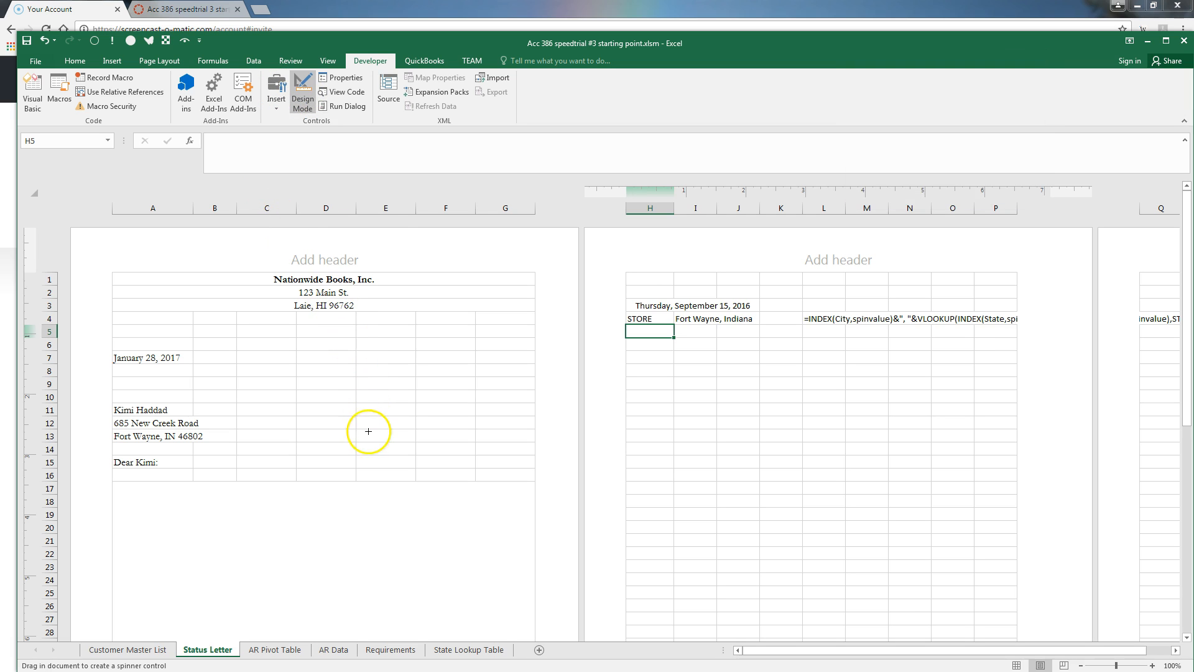
drag(413, 415, 466, 469)
drag(461, 413, 464, 397)
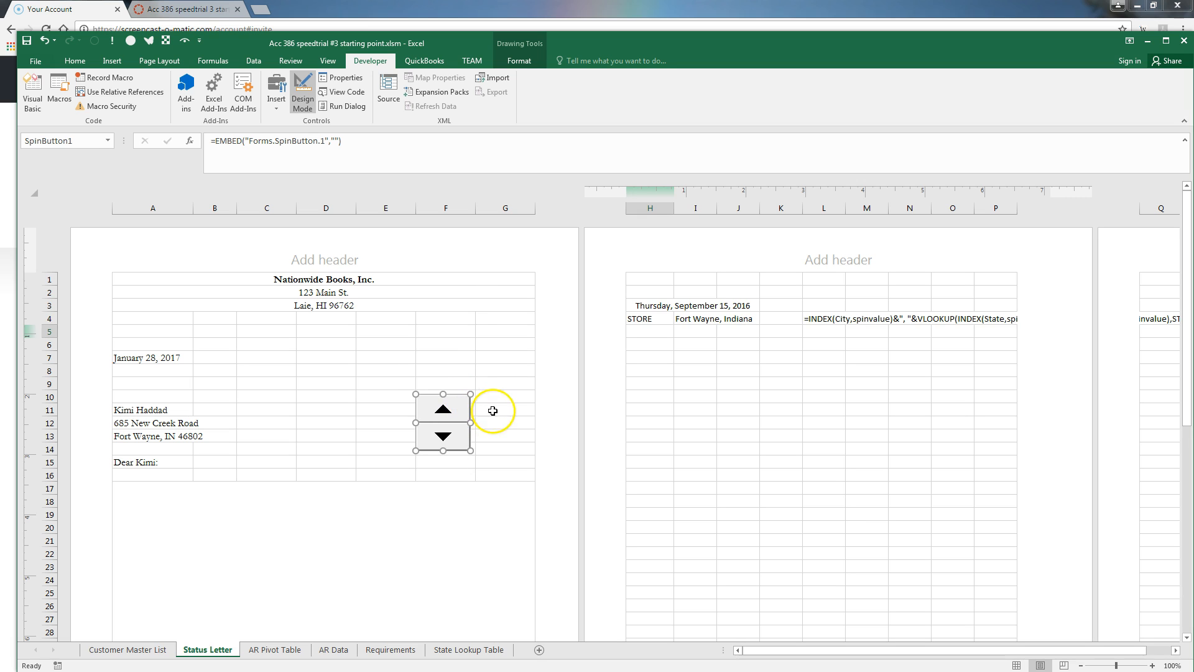
Create a SpinButton1_SpinDown procedure in the Status Letter sheet's code
click(346, 92)
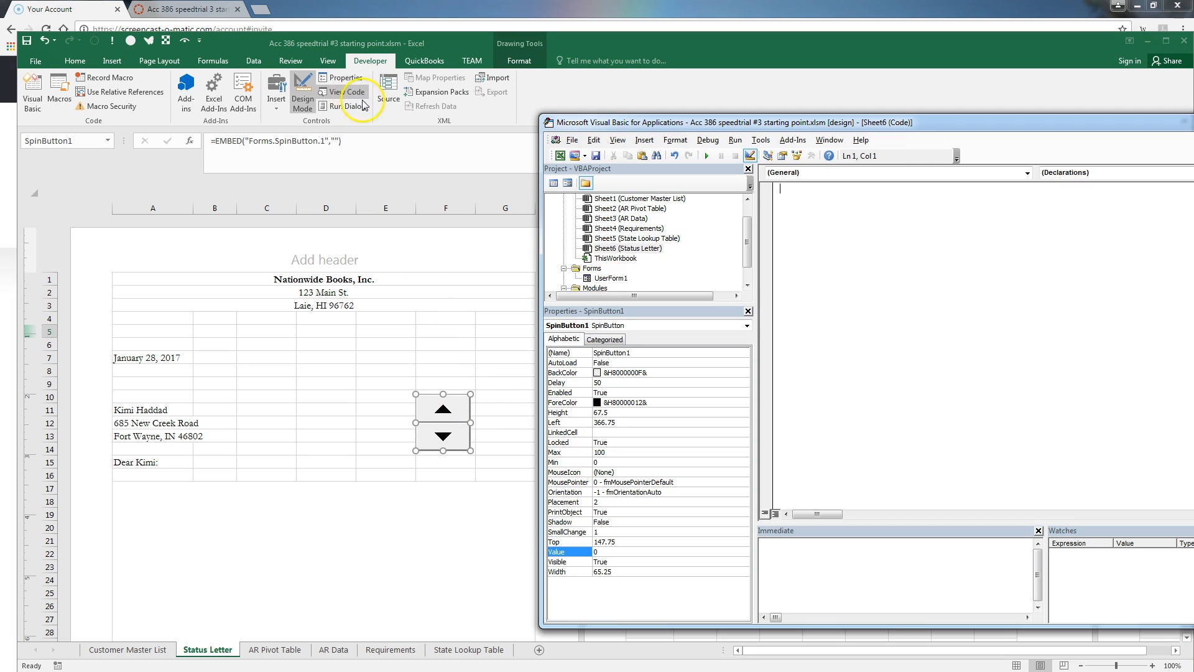
drag(901, 129, 776, 120)
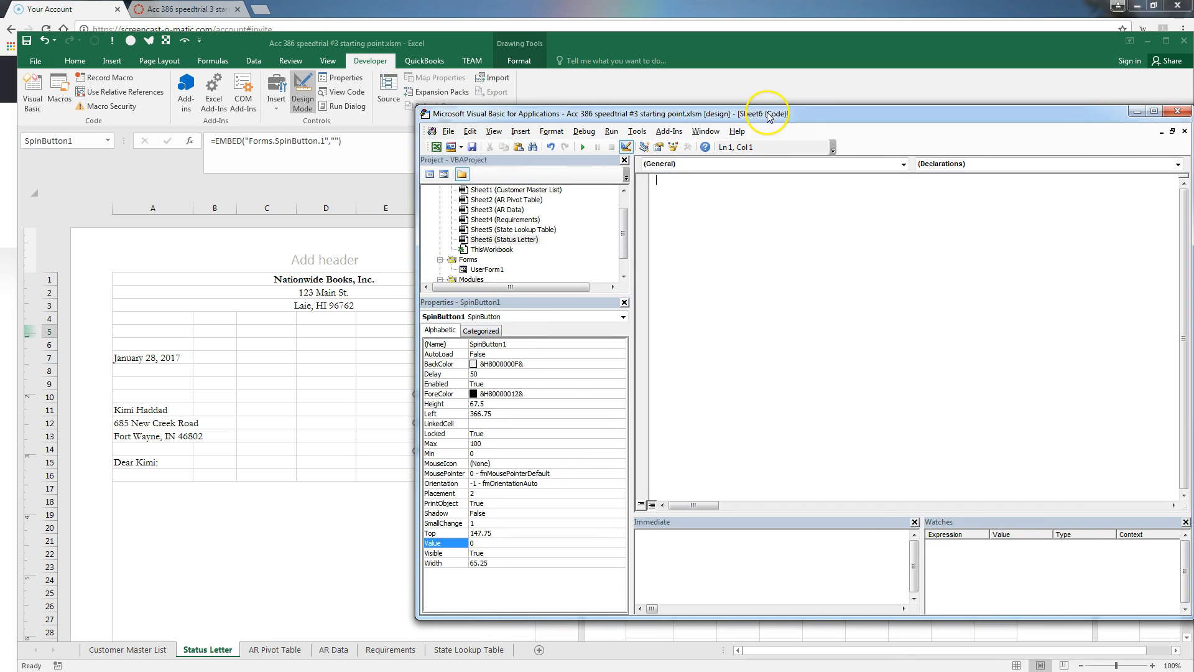
click(904, 164)
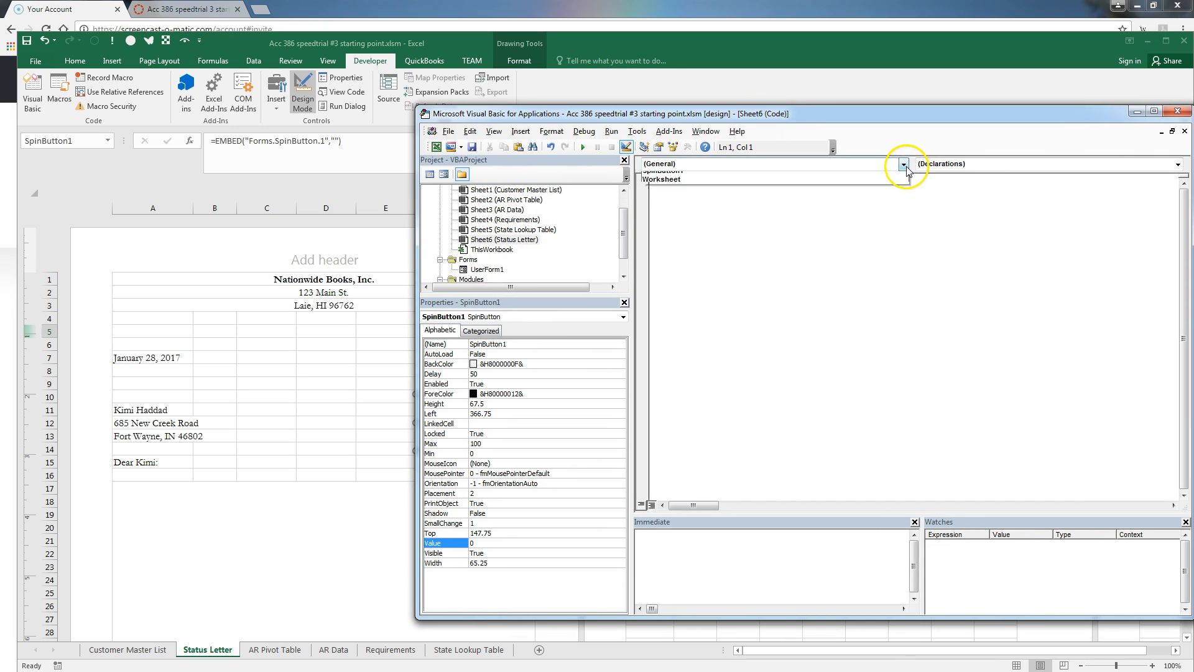
click(889, 185)
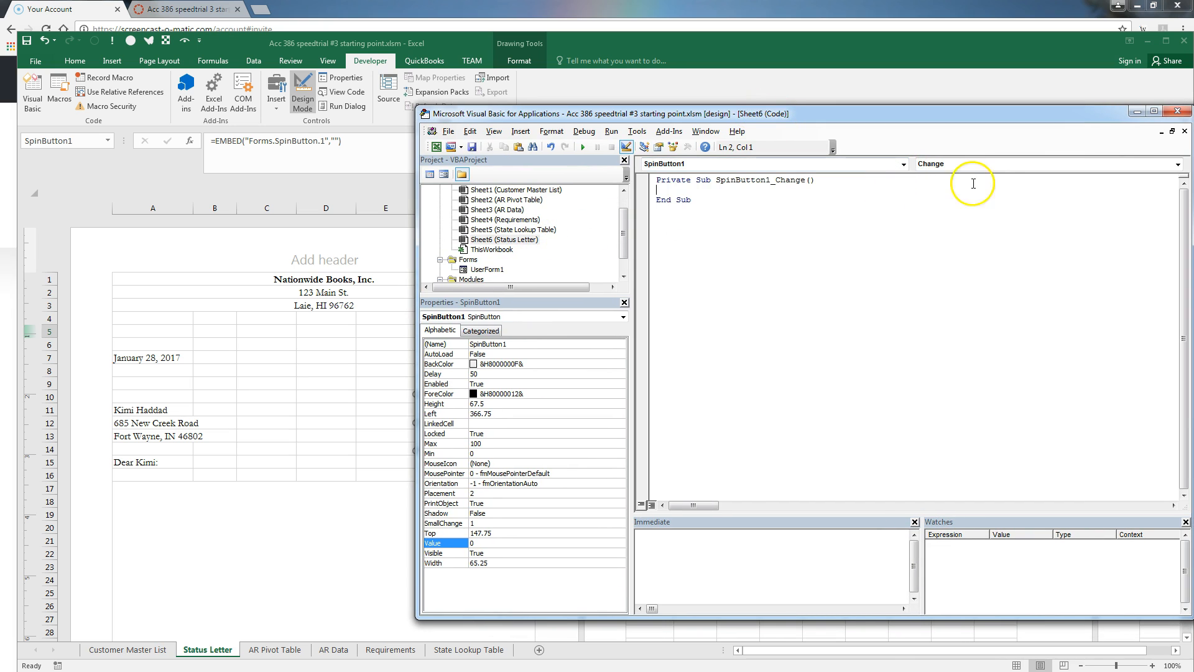
click(1177, 165)
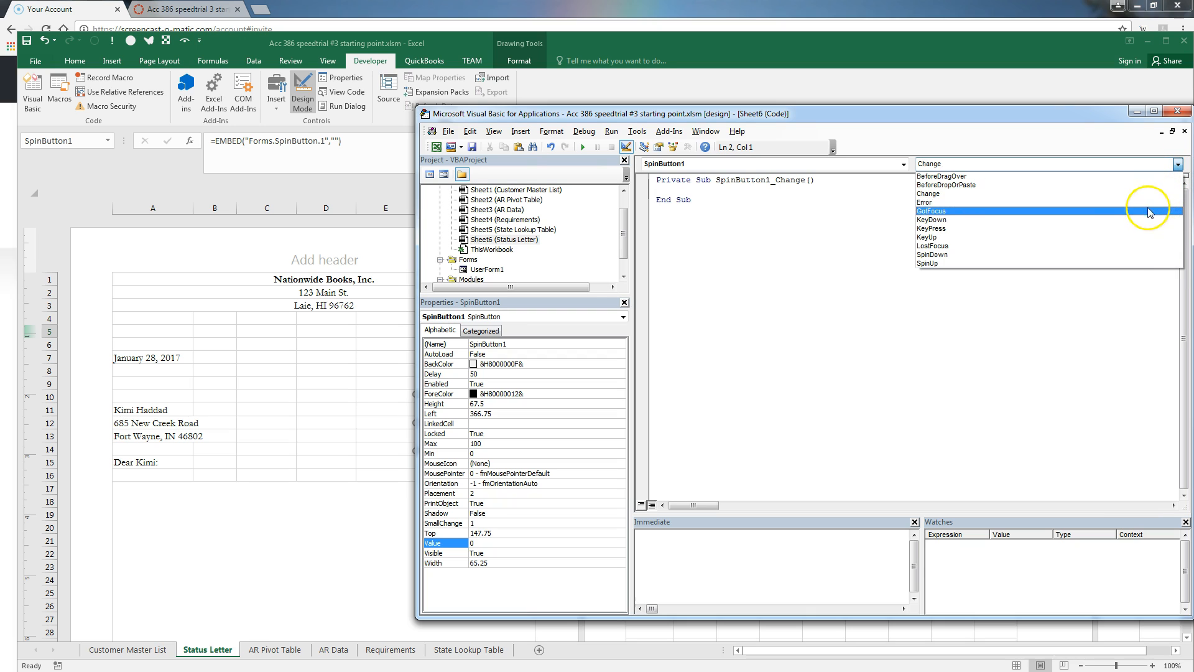
click(1131, 255)
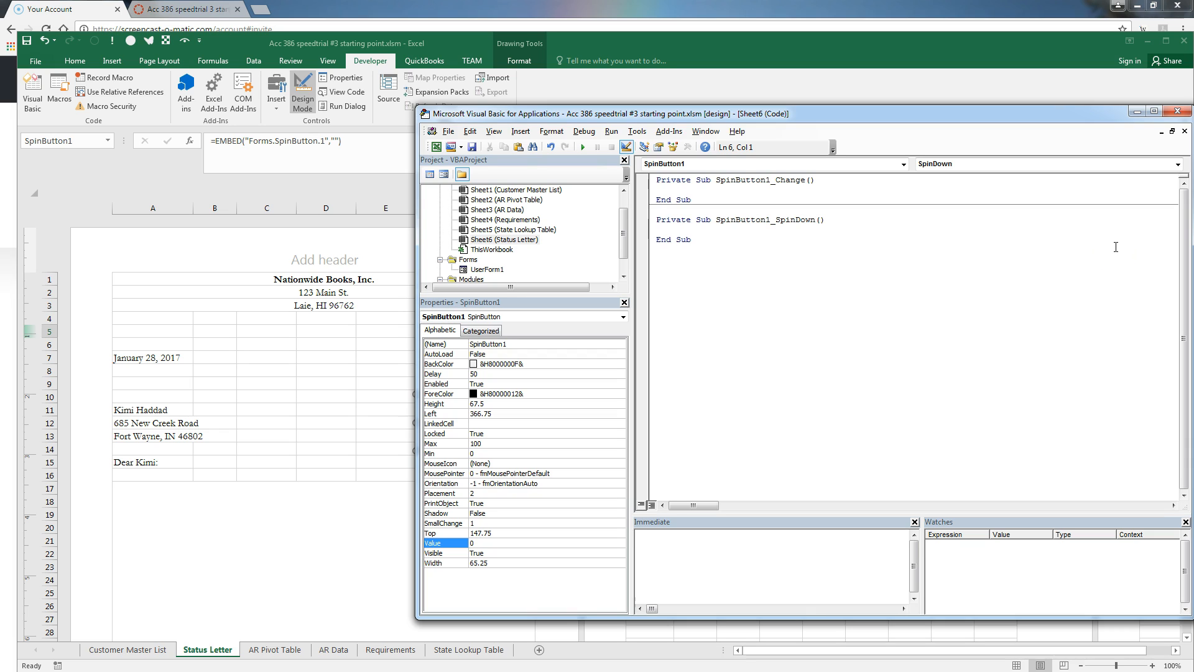
Add the guard If Worksheets("customer master list").Range("spinvalue").Value >= 196 Then Exit Sub
text(iF)
text( work)
text(sheets)
text(()
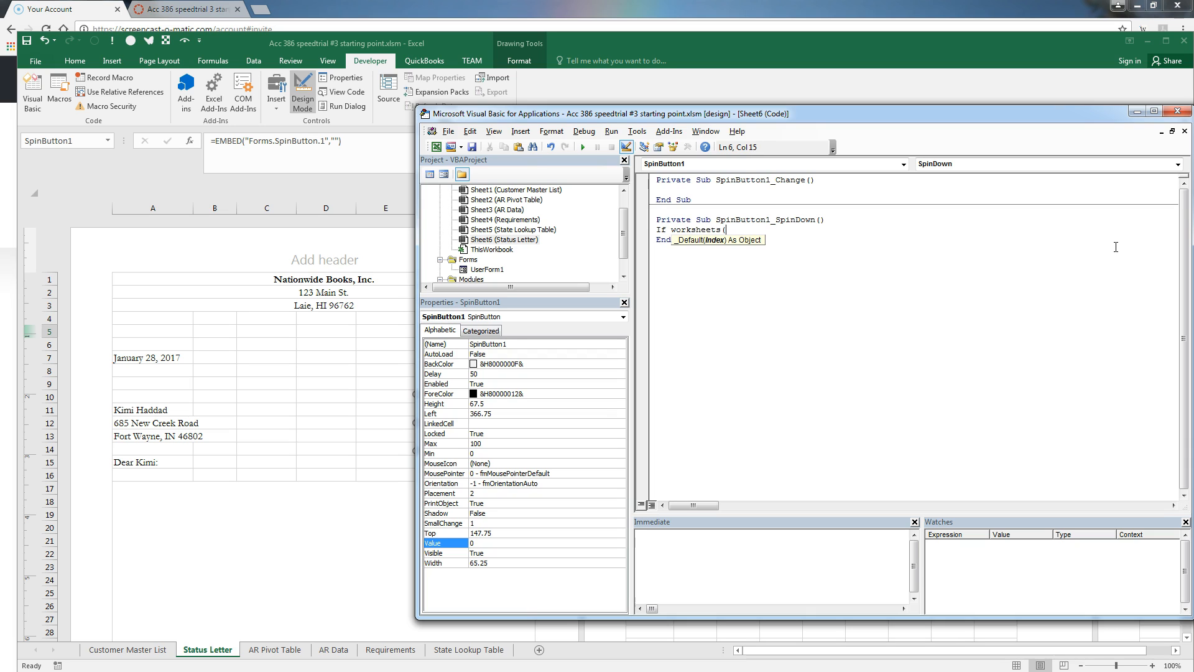
text("customer master list"))
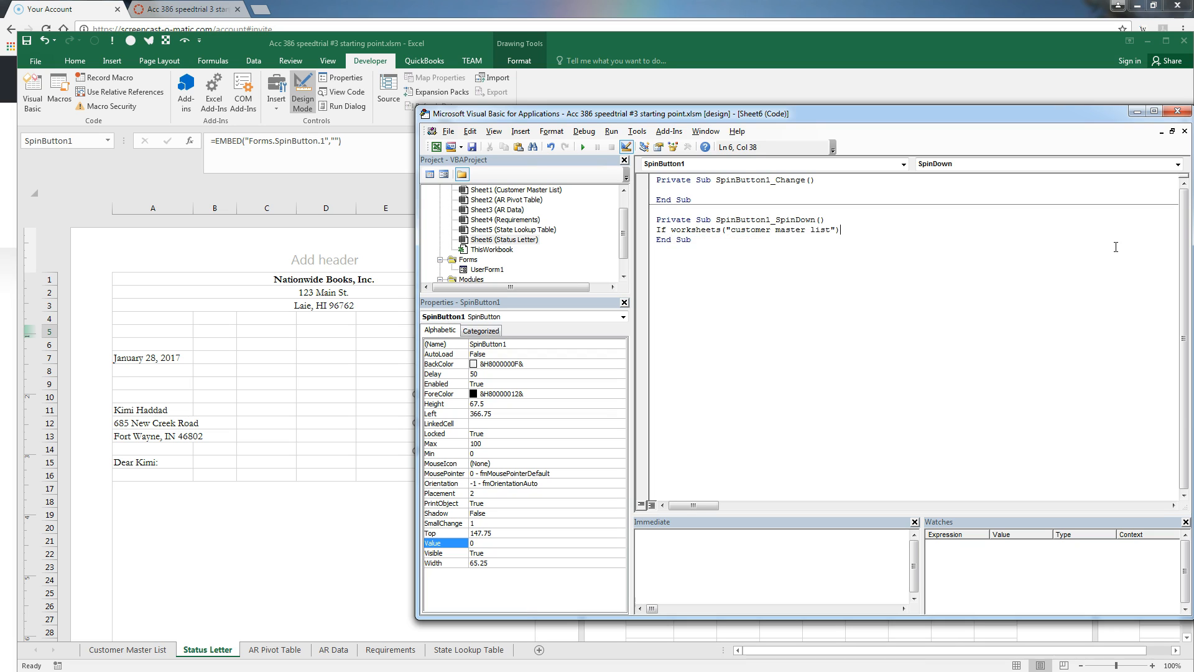
text(.range("si)
key(BackSpace)
text(pinvalue").value)
text(>=196 then exit sub)
key(Return)
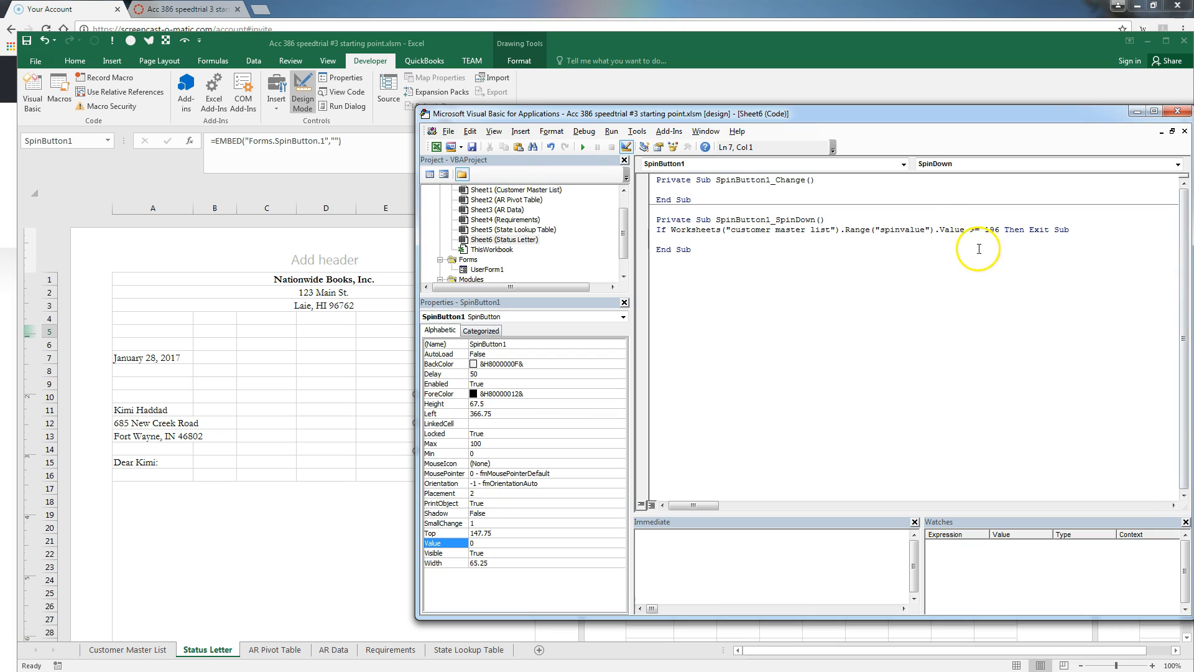
Add the line setting spinvalue equal to spinvalue + 1
drag(965, 229, 672, 229)
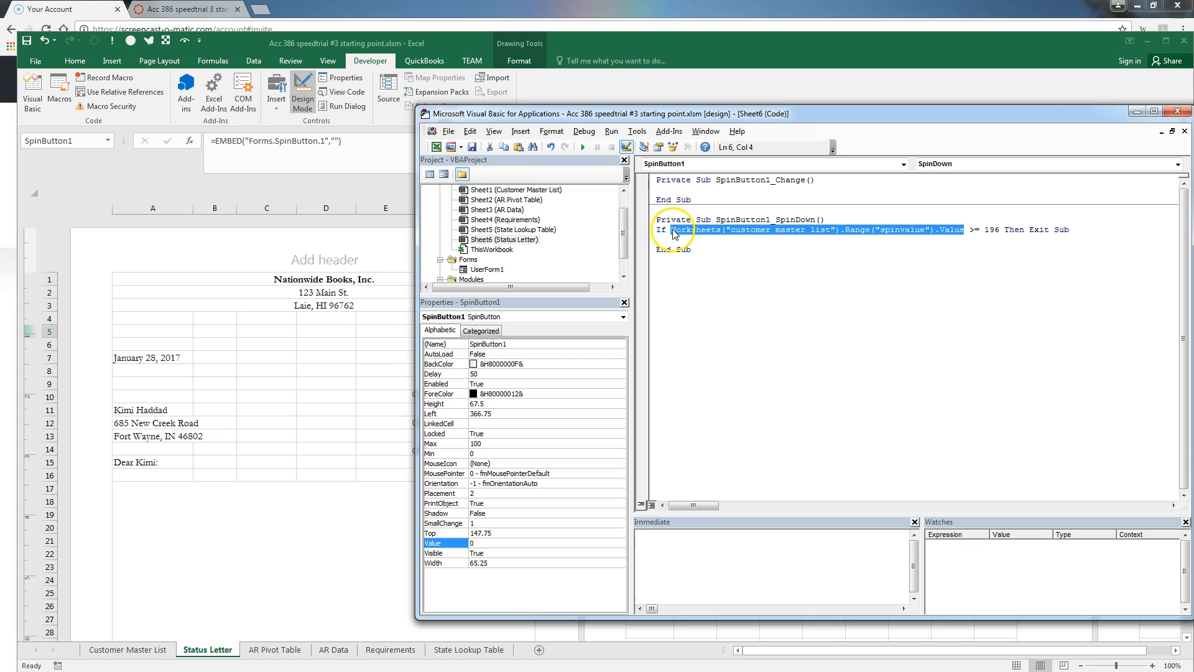
click(678, 240)
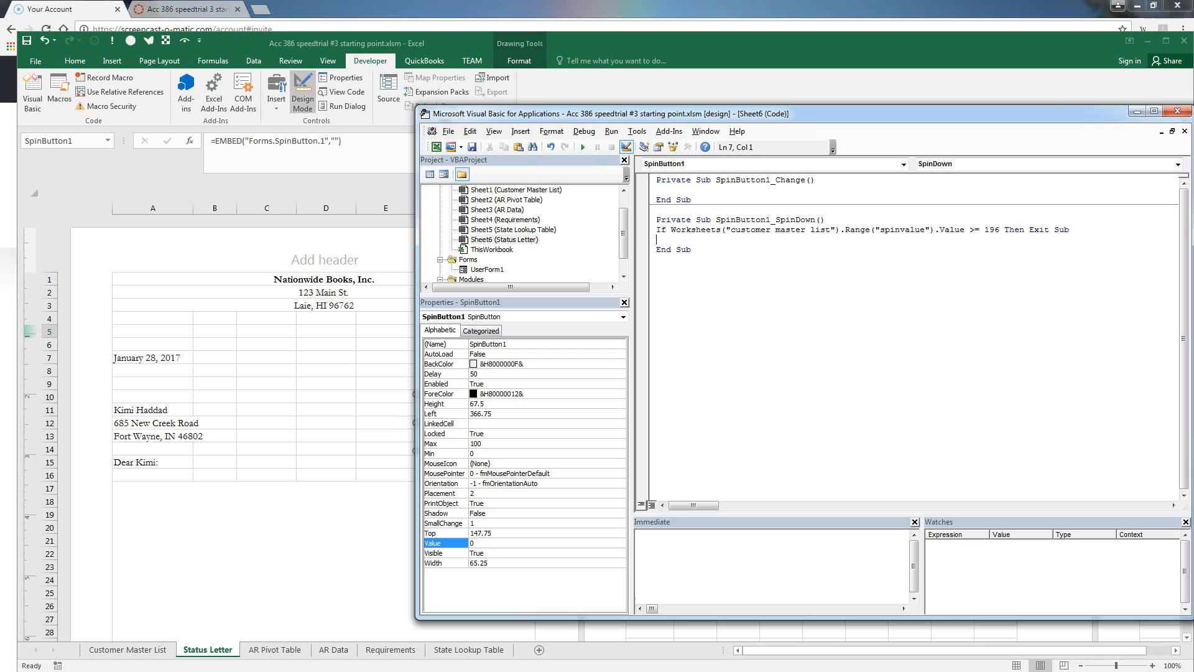
text(Worksheets("customer master list").Range("spinvalue").Value)
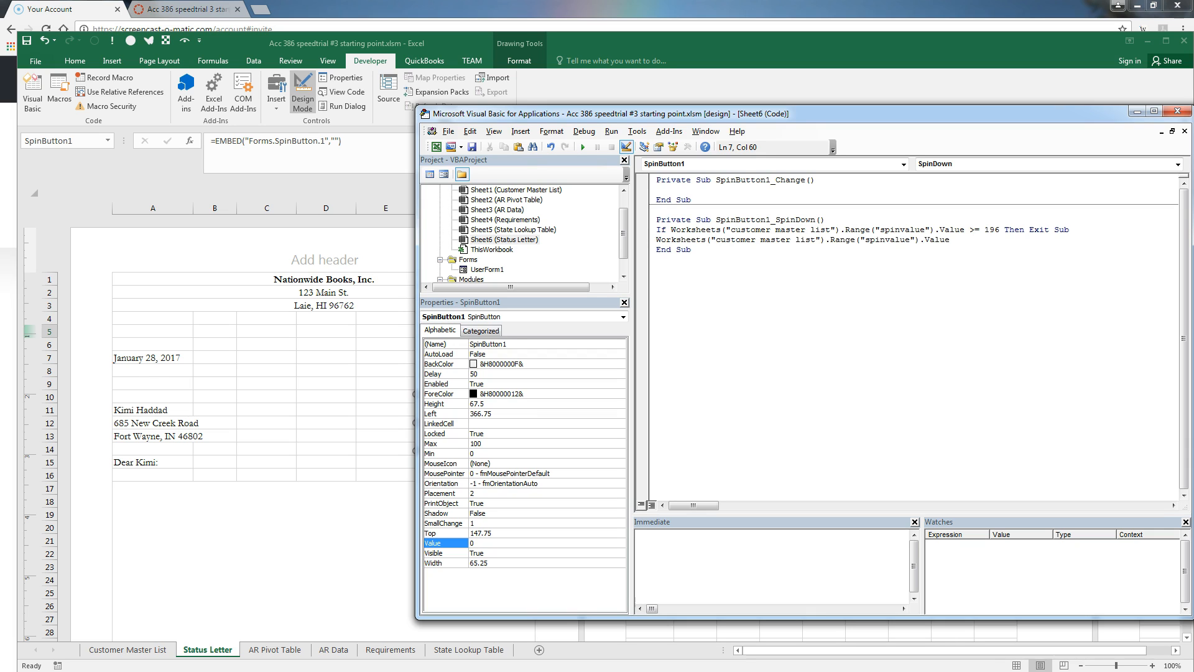
text(=)
text(Worksheets("customer master list").Range("spinvalue").Value)
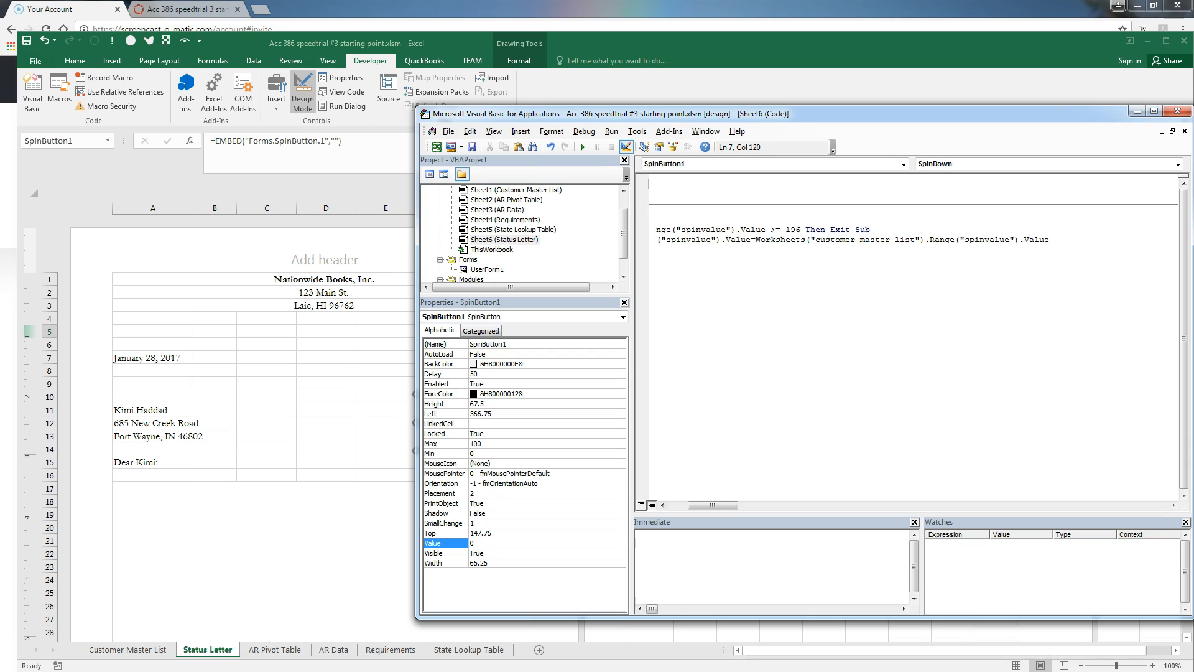
text(+1)
key(Return)
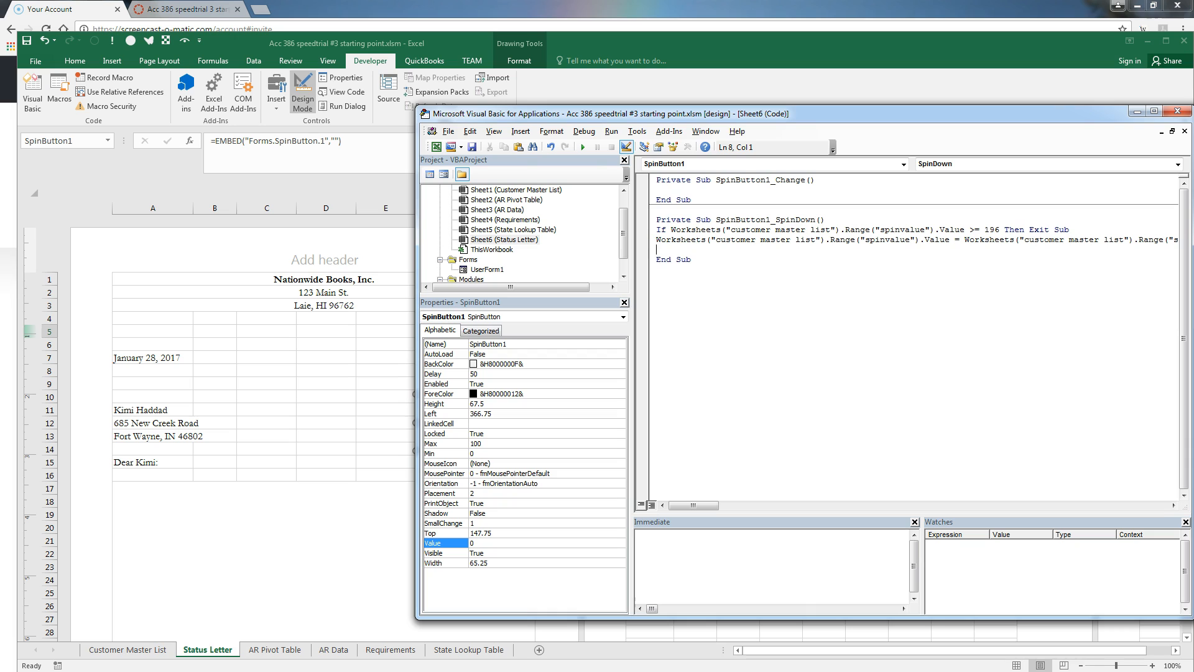
key(Down)
Create SpinButton1_SpinUp starting with If spinvalue <> 1 Then
click(1177, 165)
click(1075, 262)
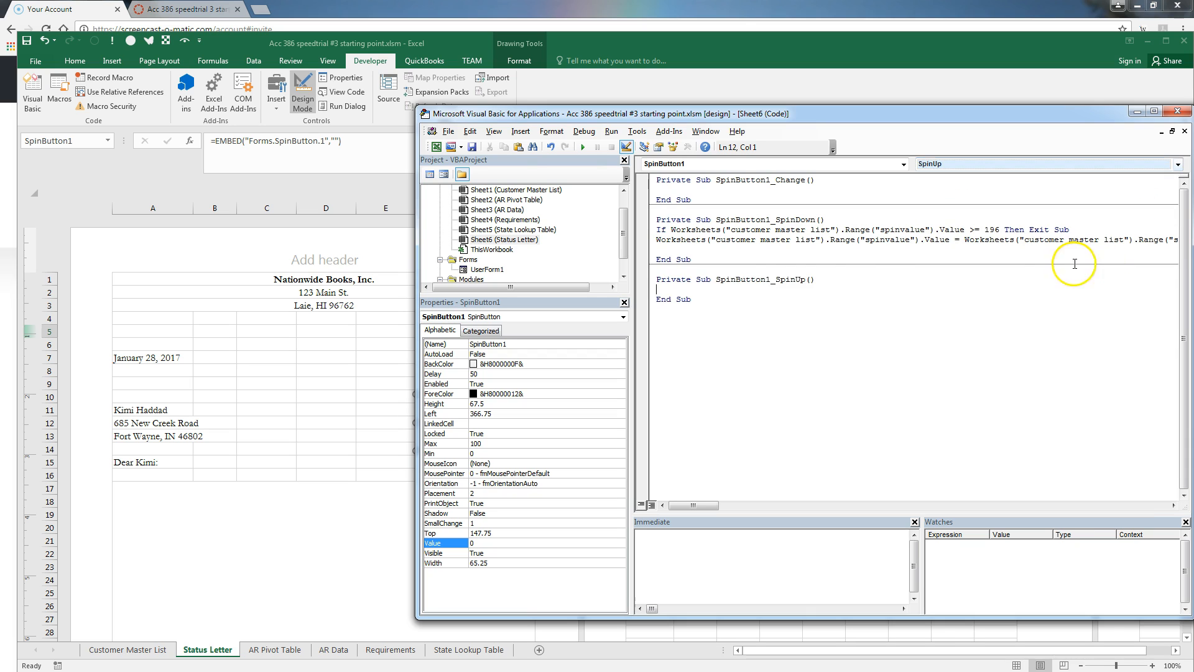
key(Return)
key(Return)
key(Up)
key(Up)
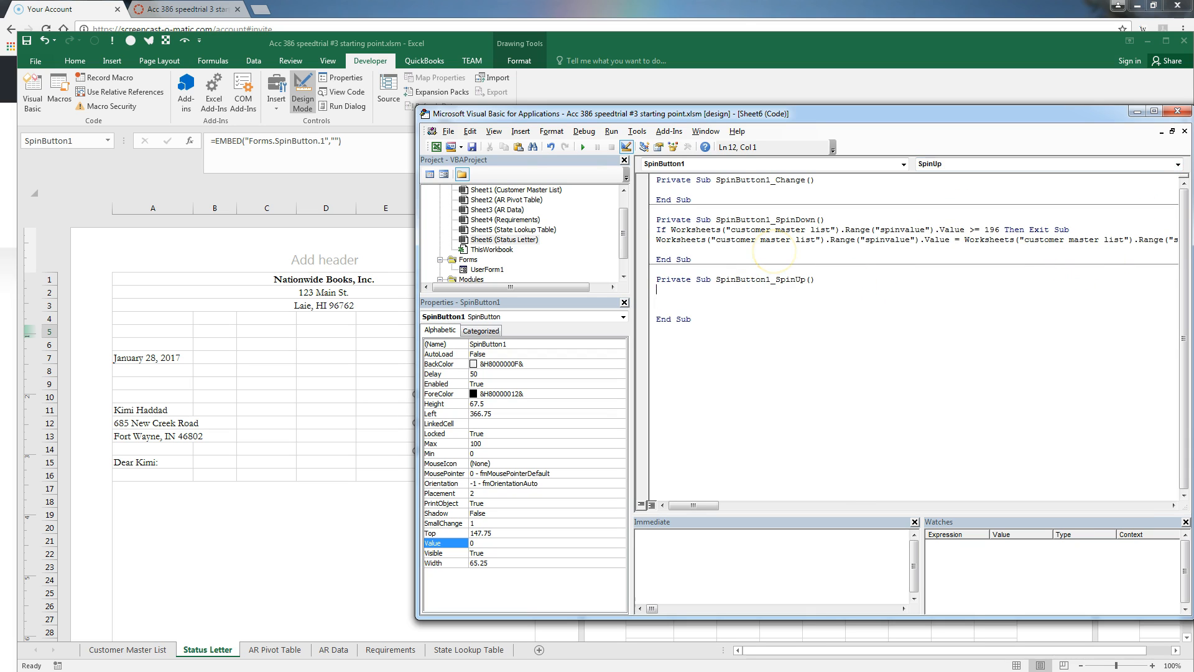
text(If)
text(Worksheets("customer master list").Range("spinvalue").Value)
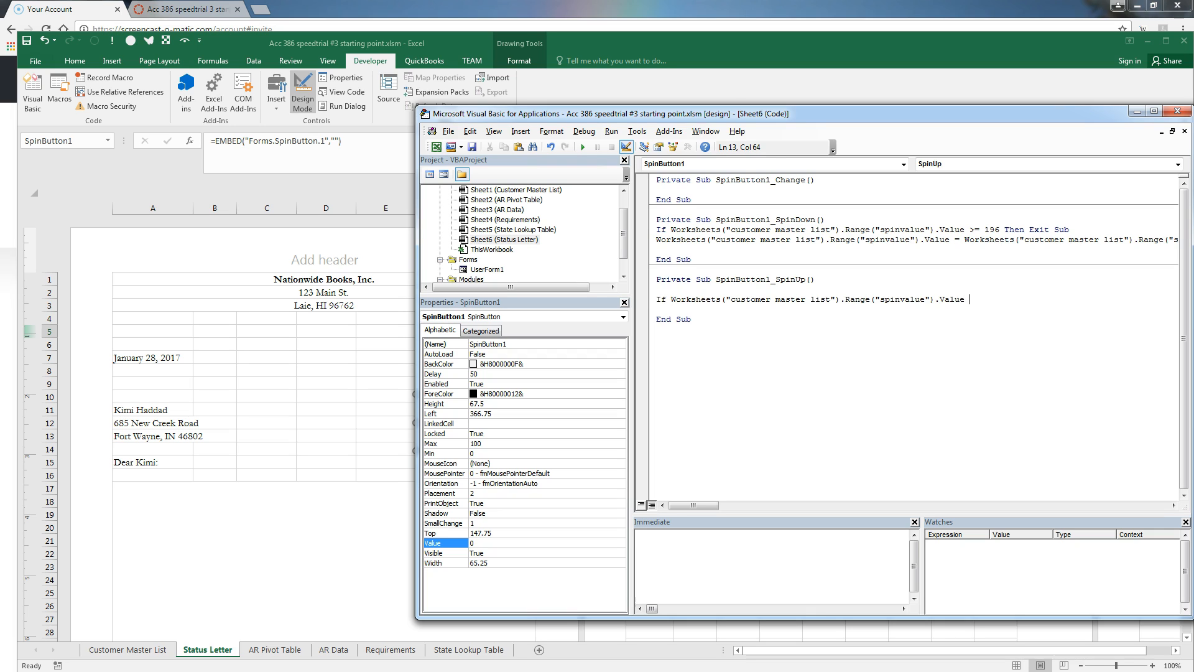
text(<> 1 Then)
key(Return)
Add the indented spinvalue = spinvalue - 1 line and close with End If
text(Worksheets("customer master list").Range("spinvalue").Value)
text(=)
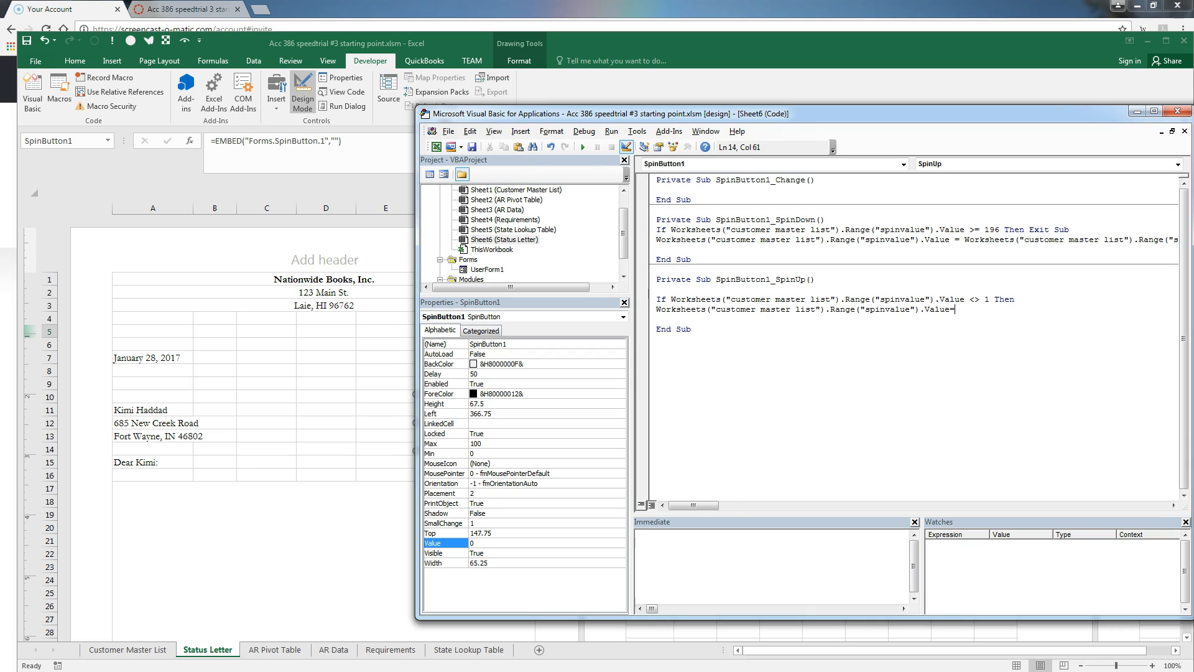
text(Worksheets("customer master list").Range("spinvalue").Value)
text(-1)
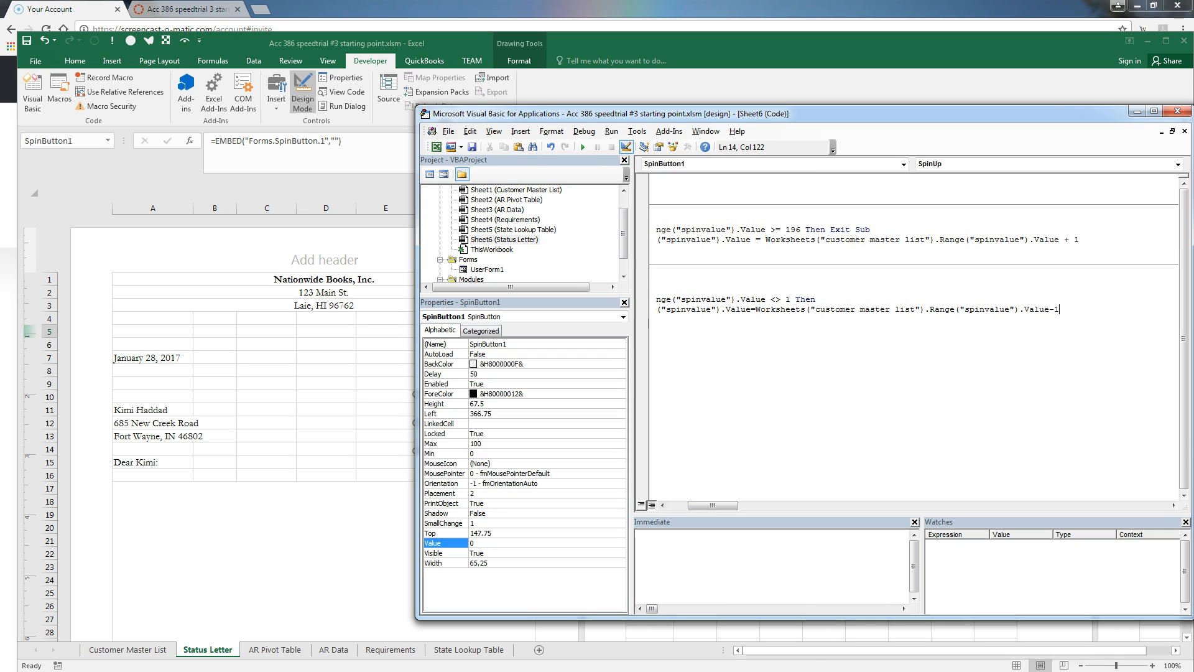
key(Return)
text(End If)
key(Return)
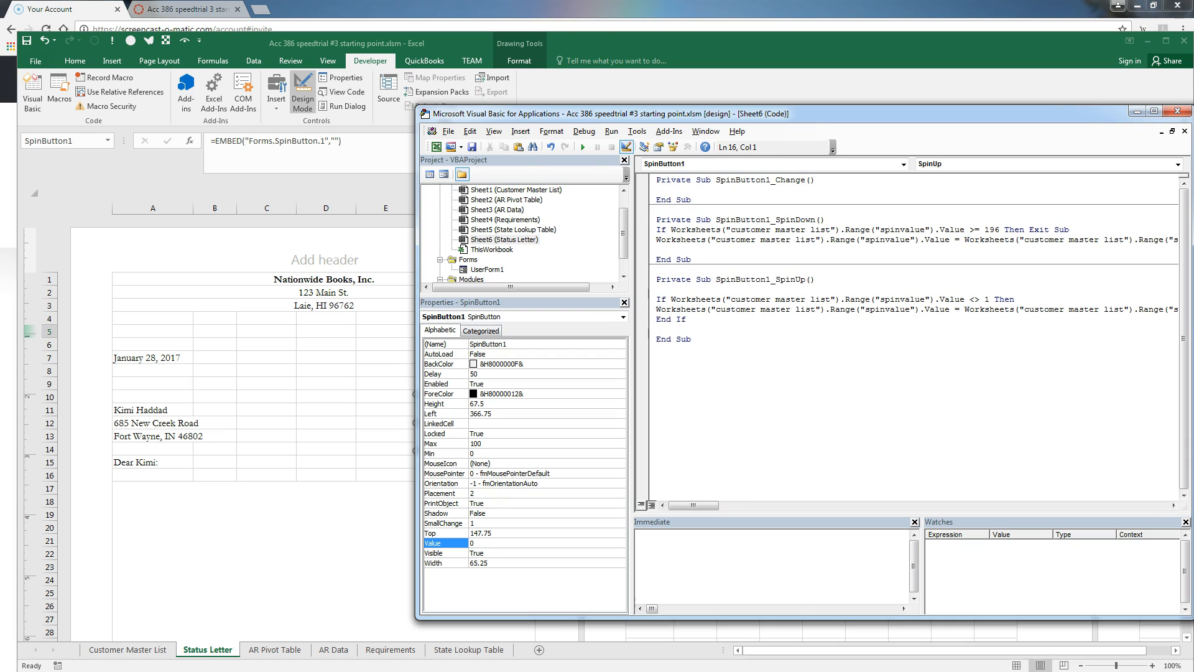
drag(657, 230, 1076, 229)
click(1076, 229)
click(656, 309)
key(Tab)
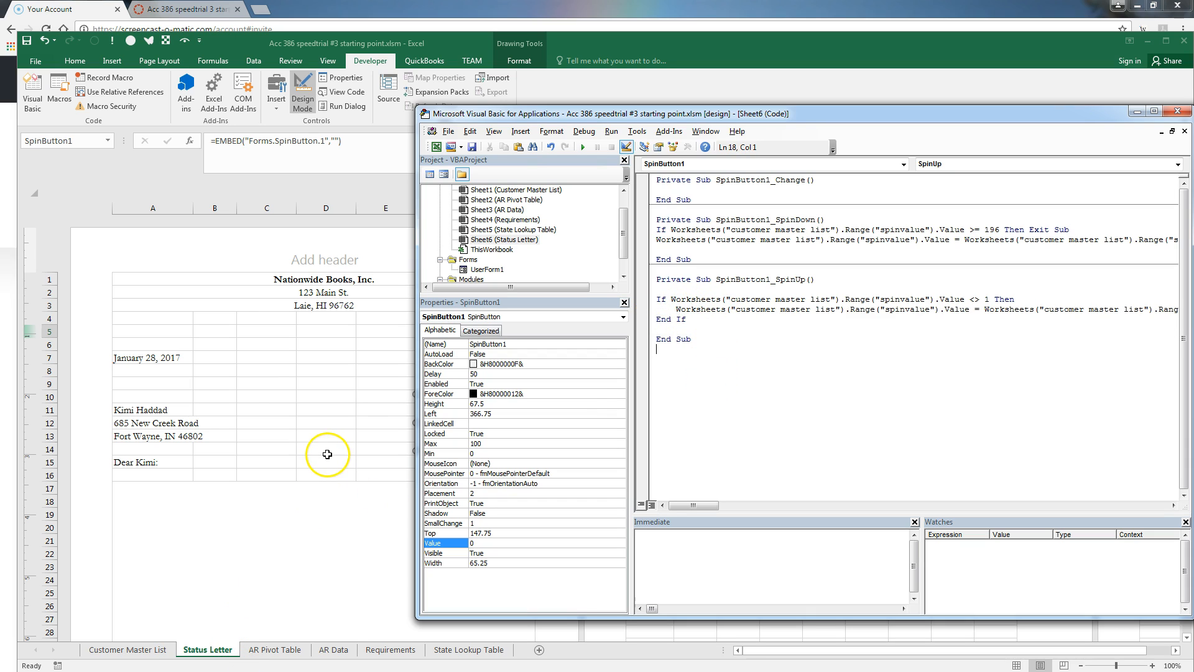
Return to the Status Letter sheet and turn off Design Mode
click(360, 398)
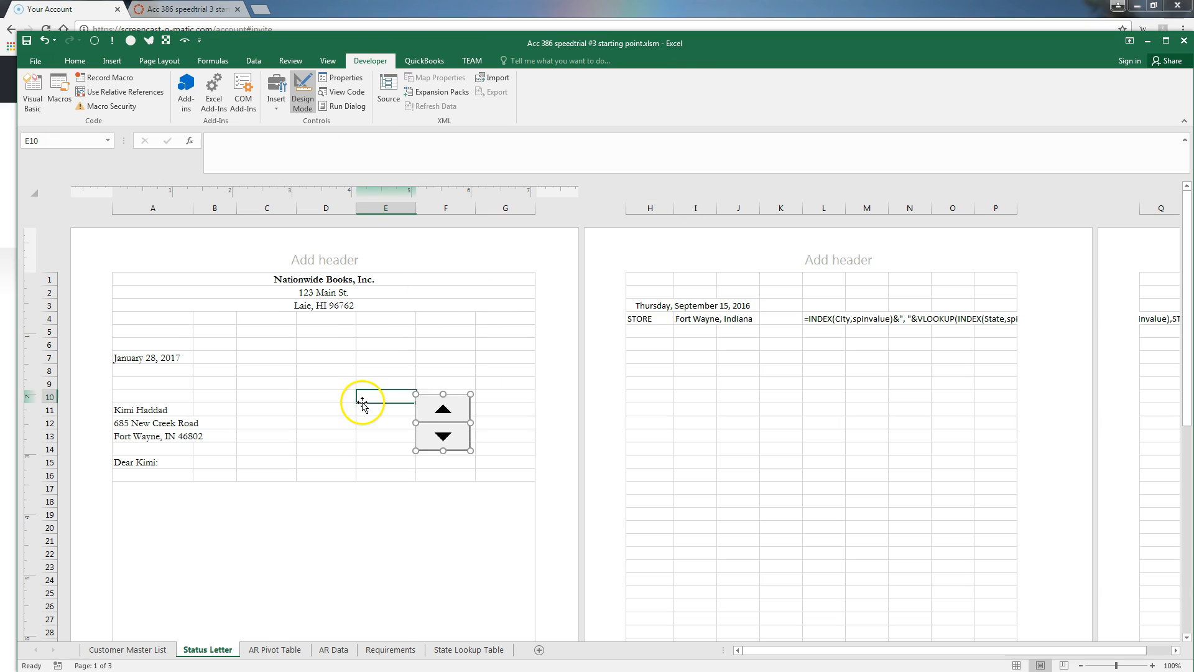
click(439, 435)
click(381, 368)
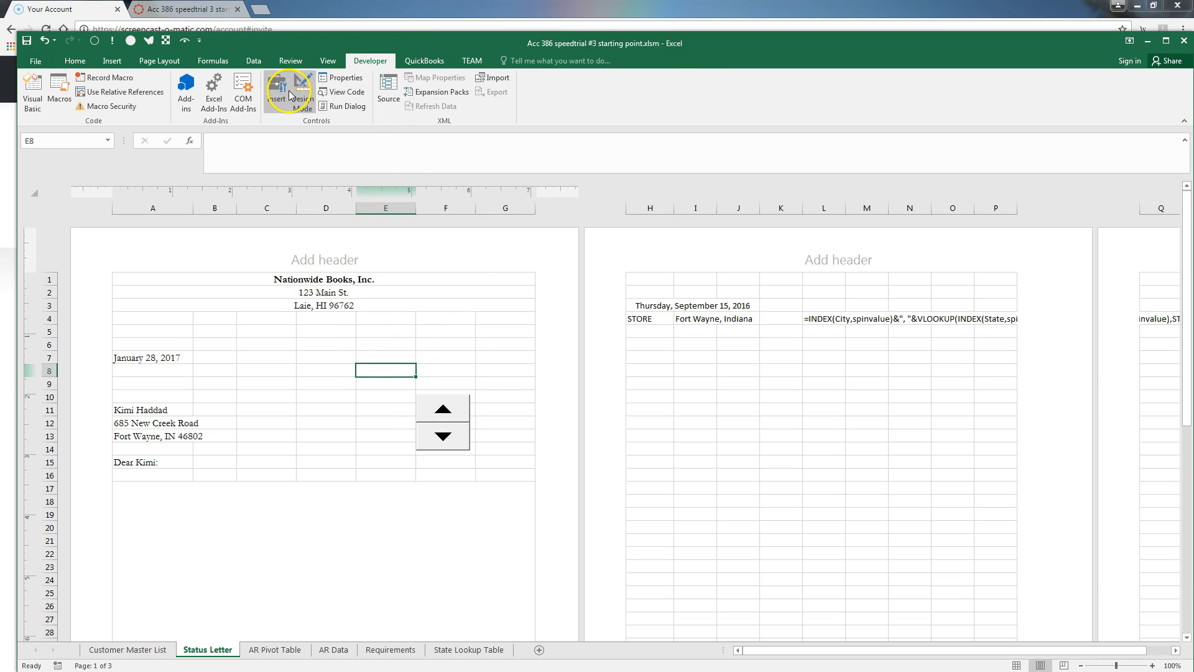
click(311, 93)
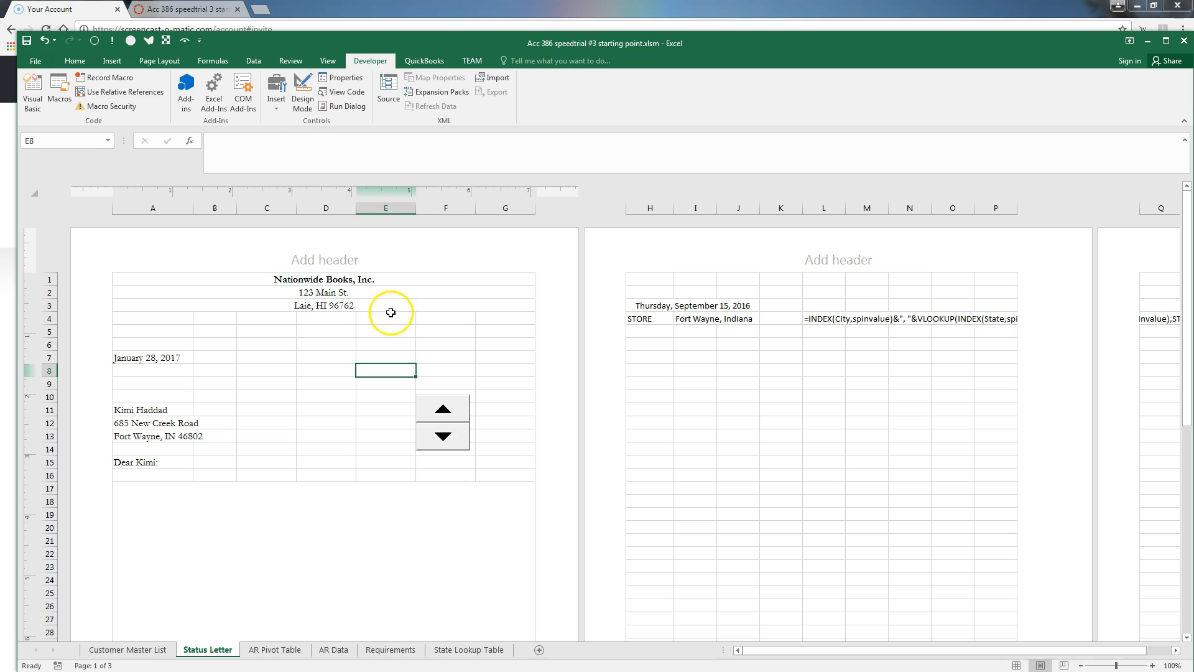
Step the letter through several customers with the spinner, ending on Fort Wayne, then select H5
click(437, 436)
click(438, 435)
click(444, 410)
click(444, 411)
click(444, 411)
click(442, 436)
click(439, 438)
click(439, 438)
click(439, 437)
click(445, 411)
click(445, 411)
click(445, 411)
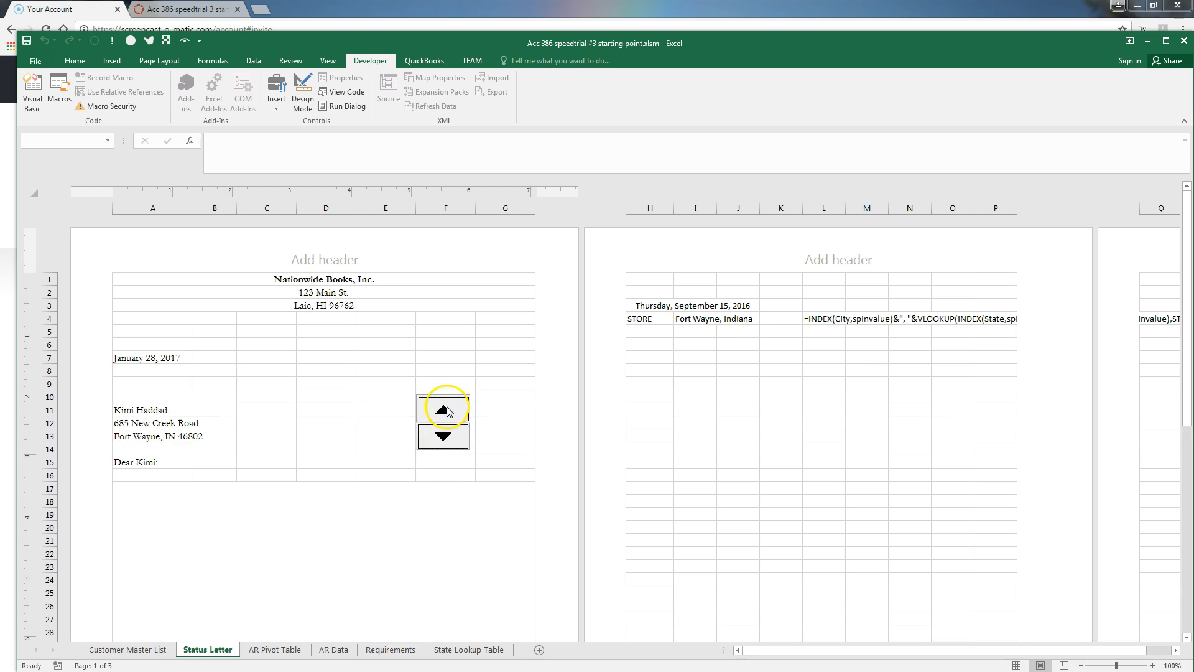
click(657, 335)
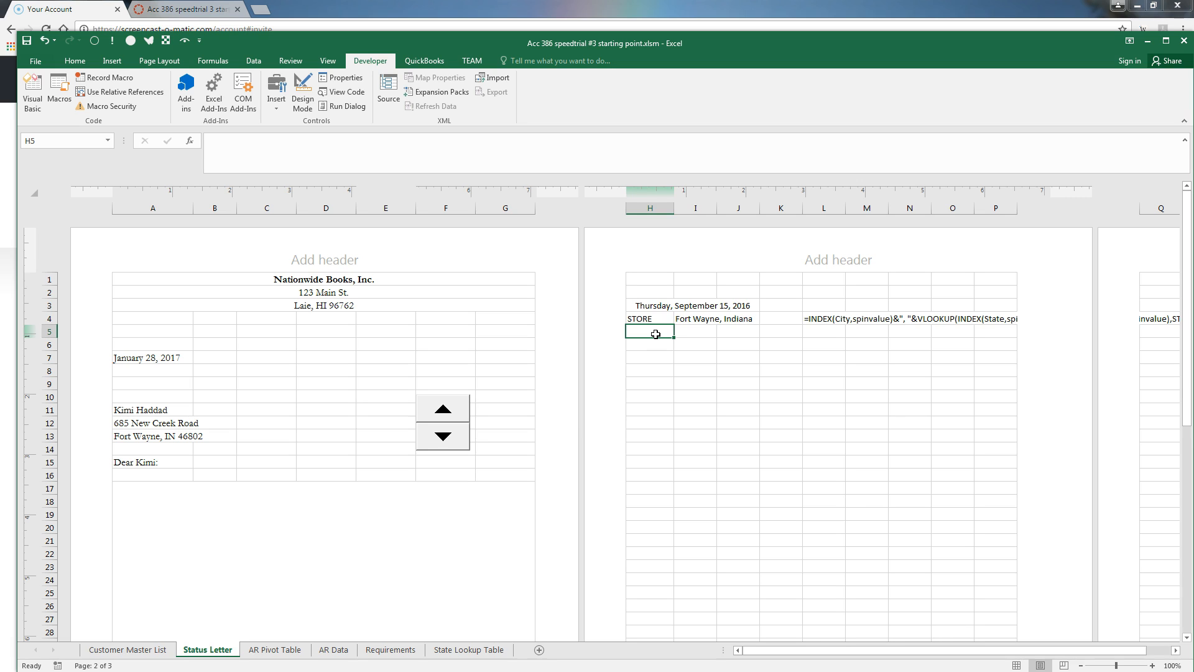
Label H5 OWED and enter =INDEX(A_R_Balance,spinvalue) in I5, giving 715.85
text(O)
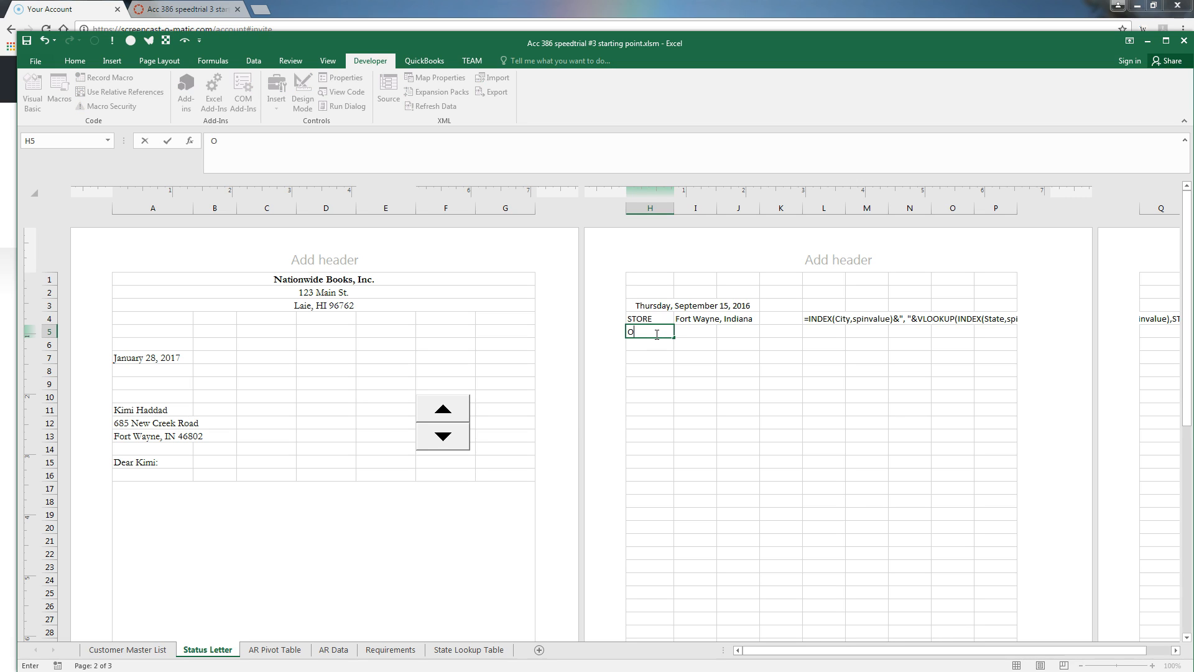
text(WED)
key(ctrl+Return)
key(Tab)
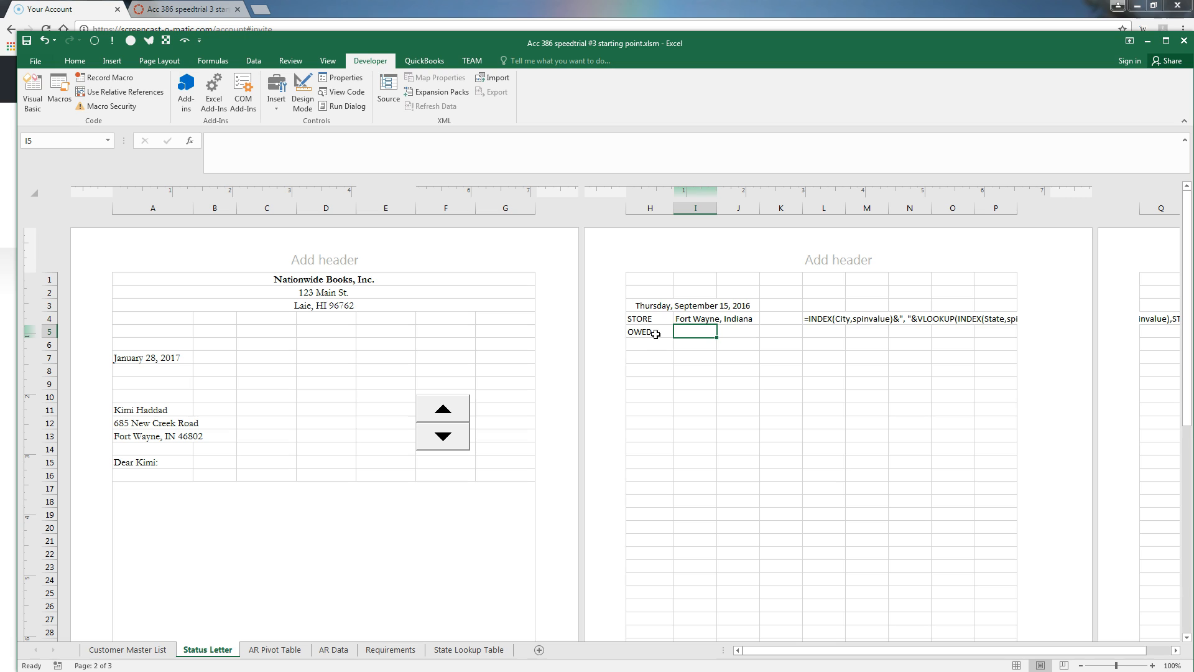
text(=index)
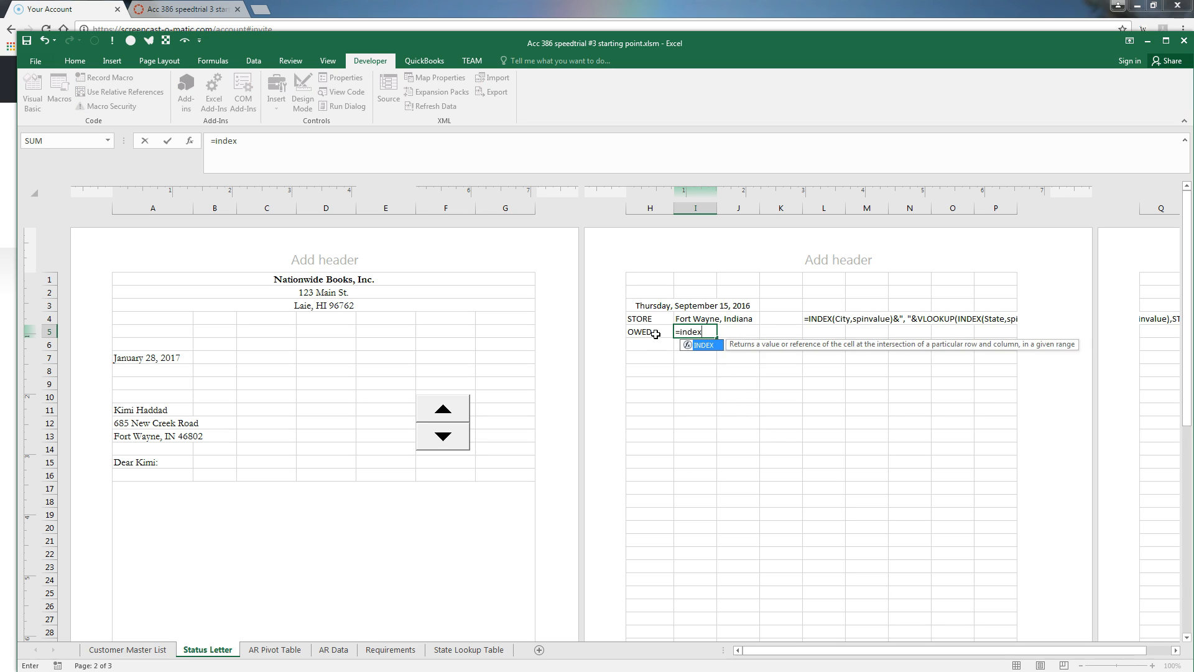
text((a)
key(Tab)
text(,spinvalue))
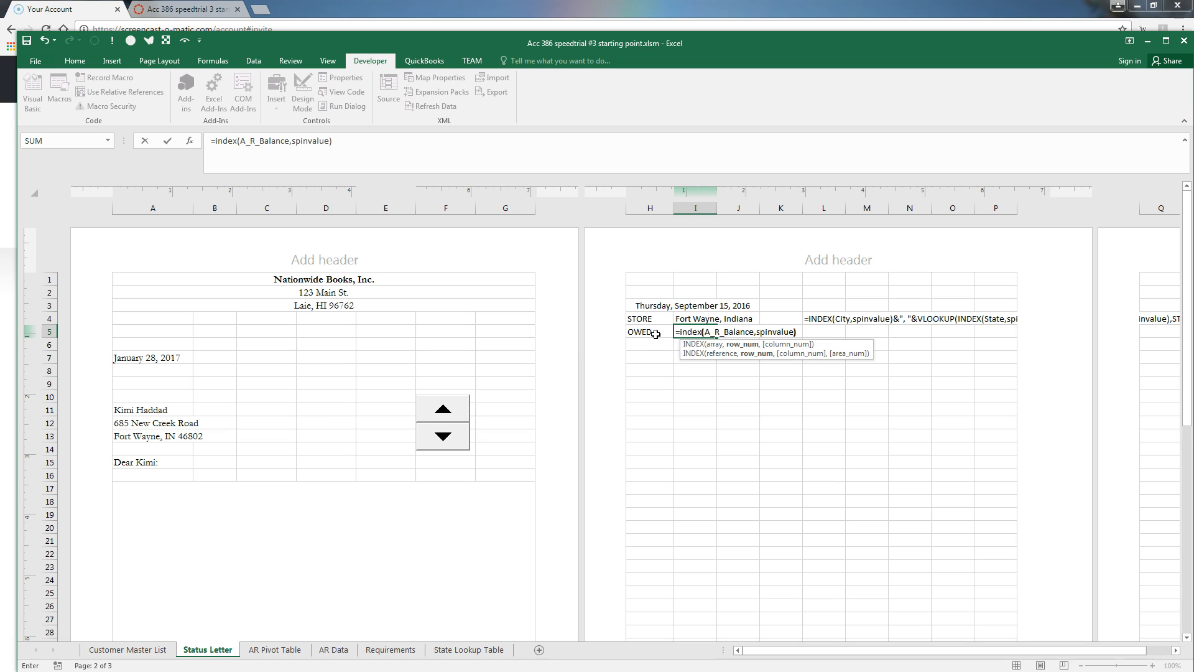
key(Return)
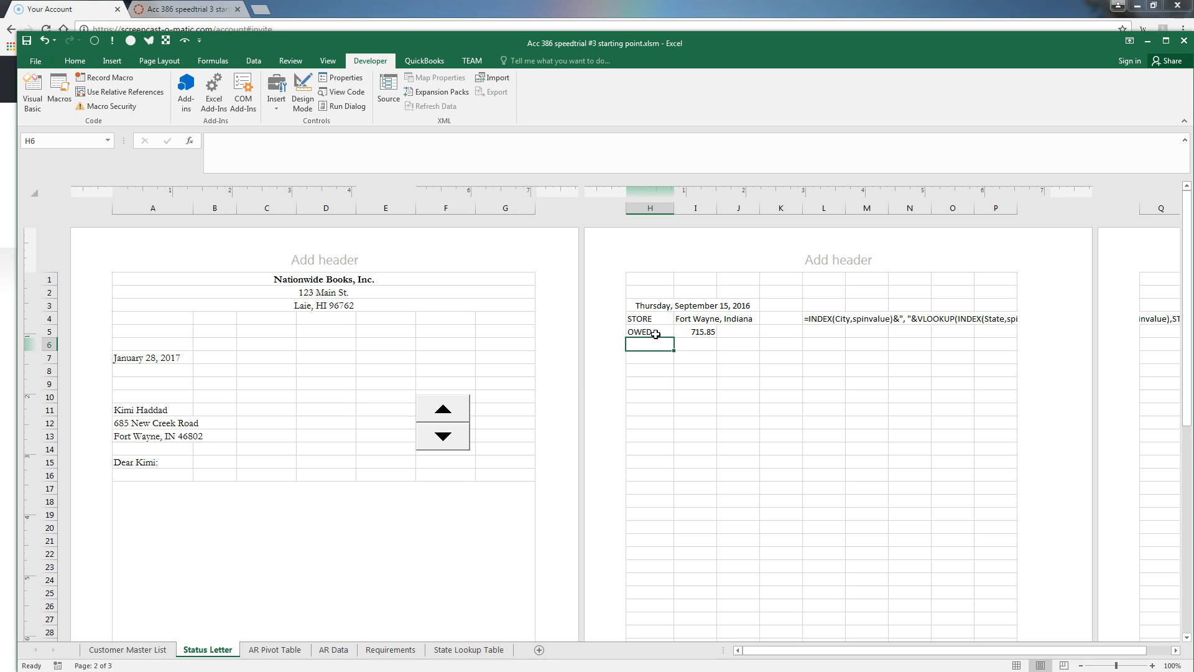
Enter the labels OLDDATE, OLD1, OLD2 and OLD3 in H6:H9
text(OLDDATE)
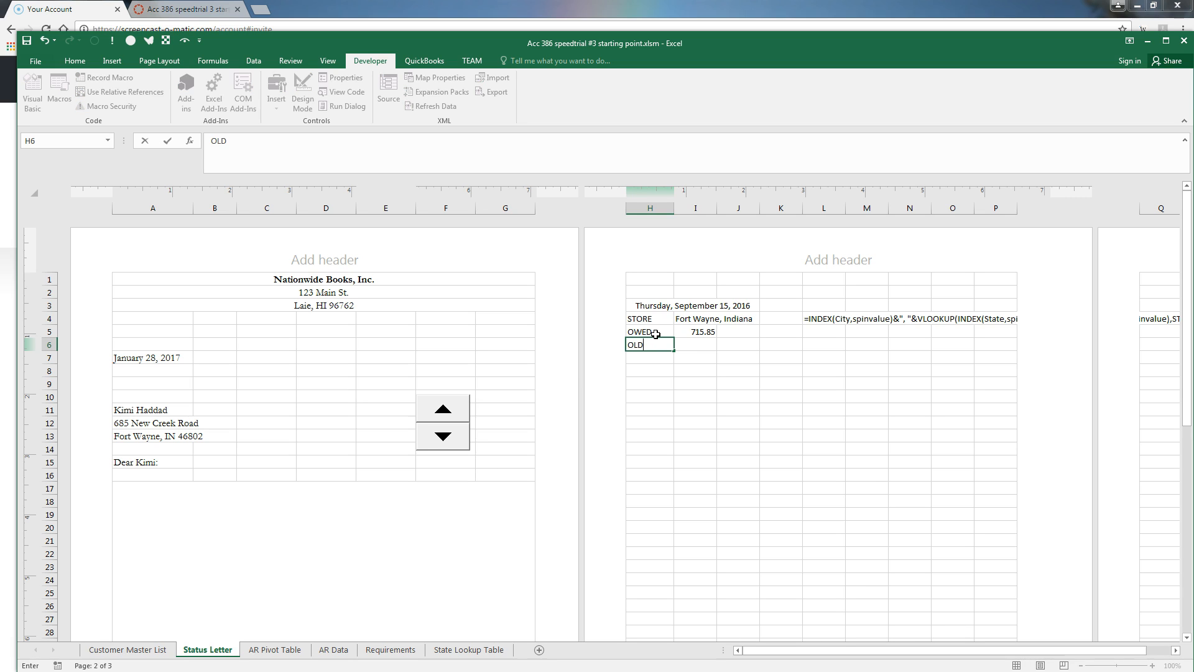
key(Tab)
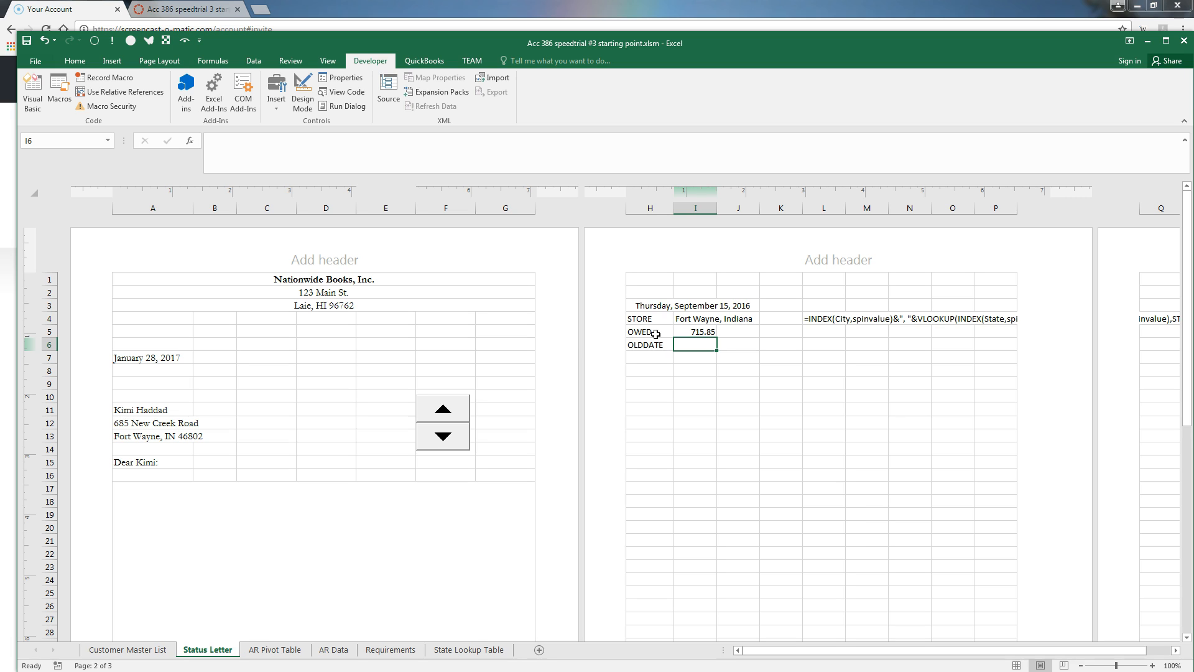
key(Down)
key(Left)
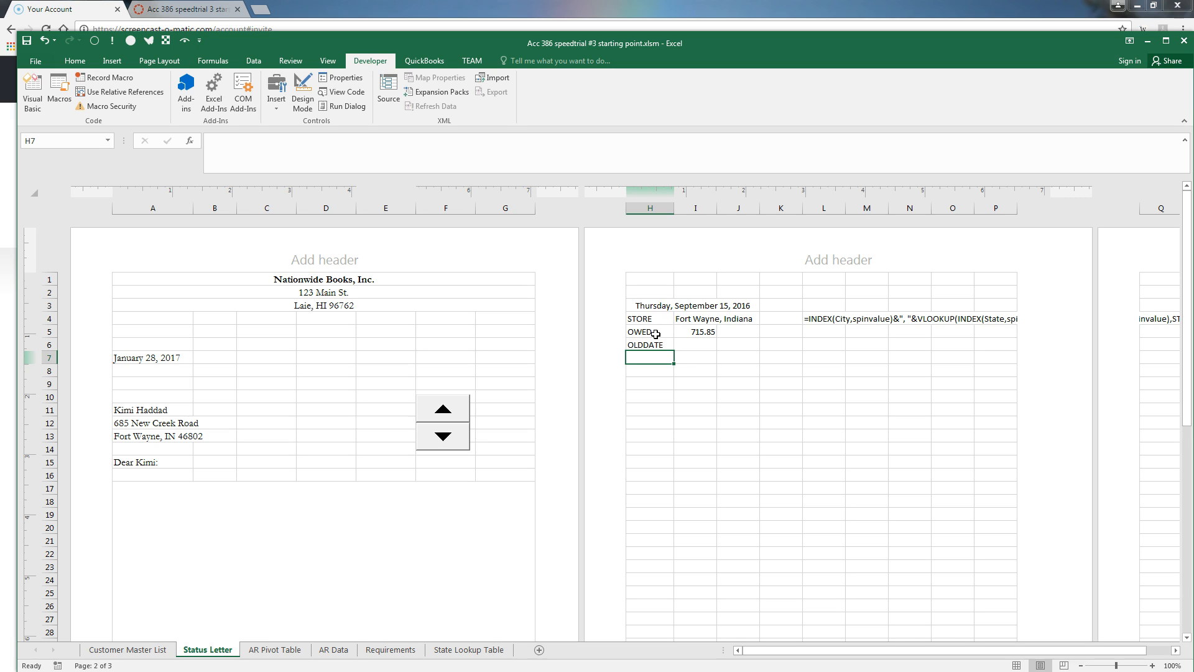
text(o)
key(BackSpace)
text(OLD1)
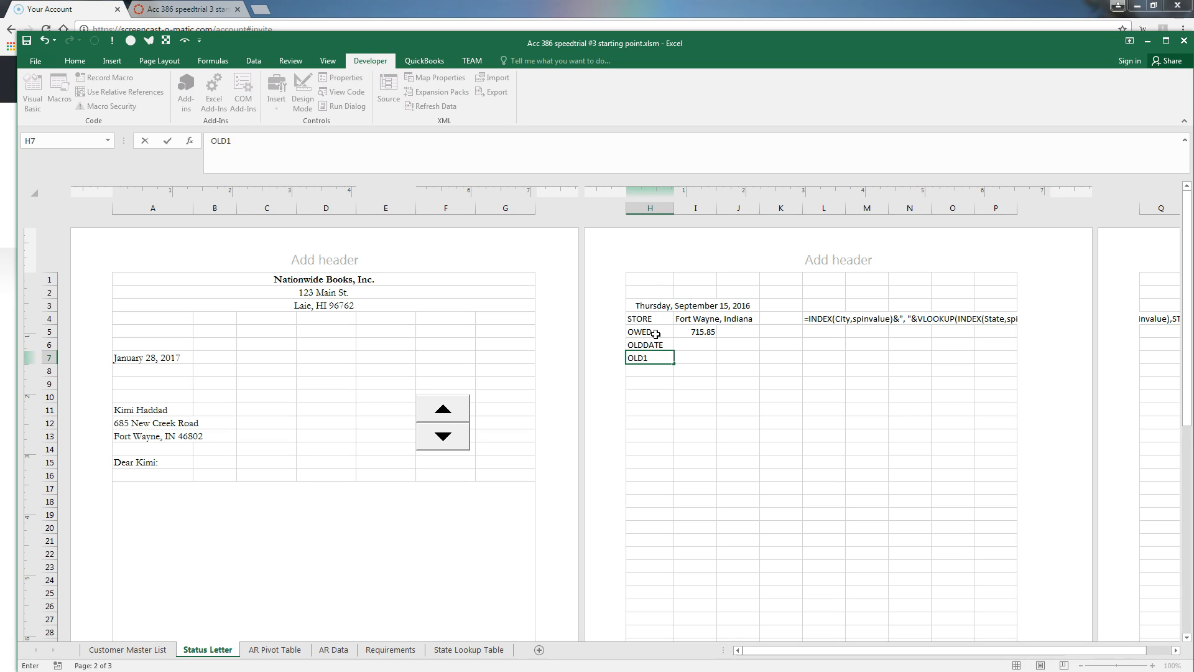
key(Return)
text(OLD2)
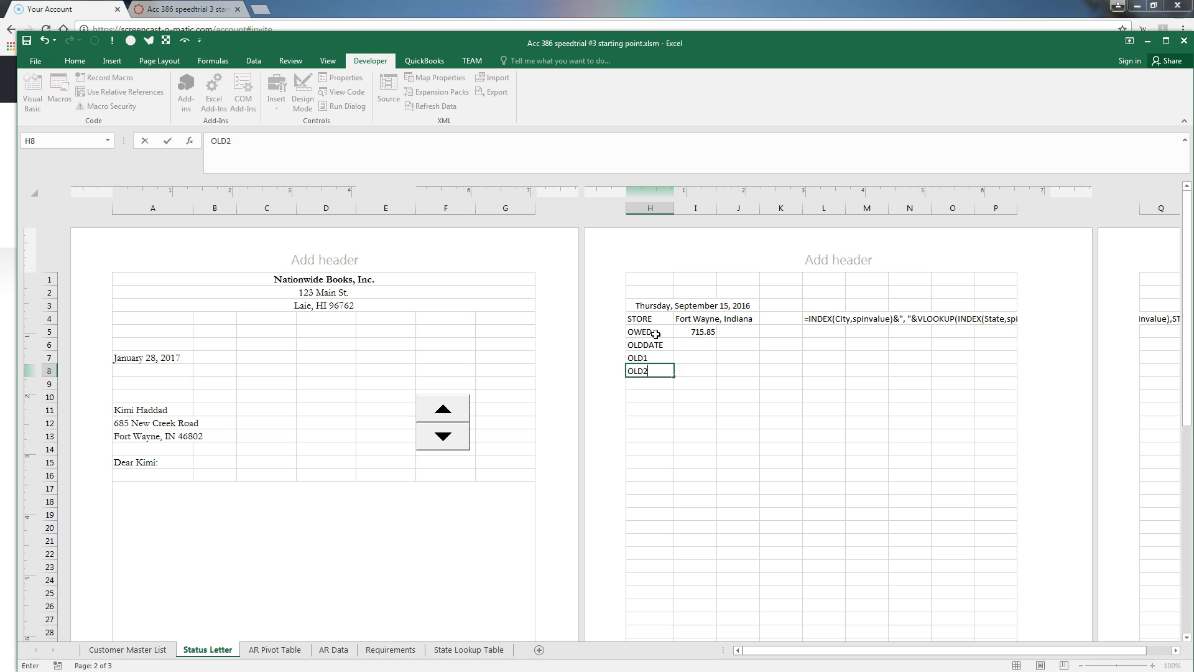
key(Return)
text(O)
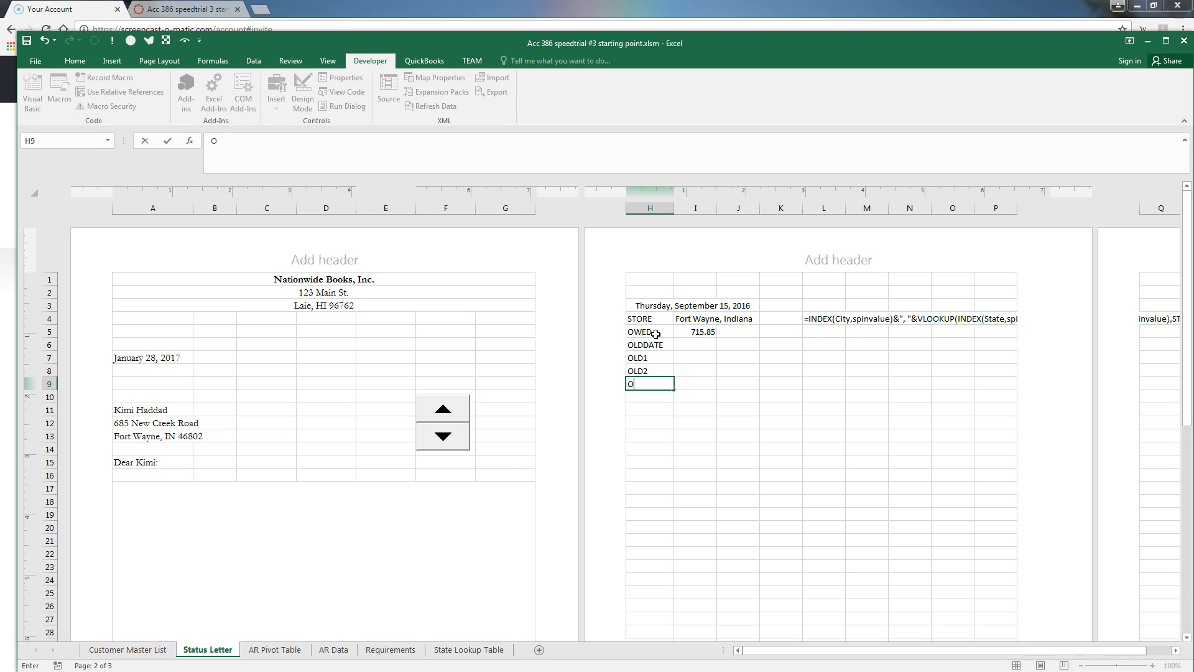
text(LD3)
click(690, 347)
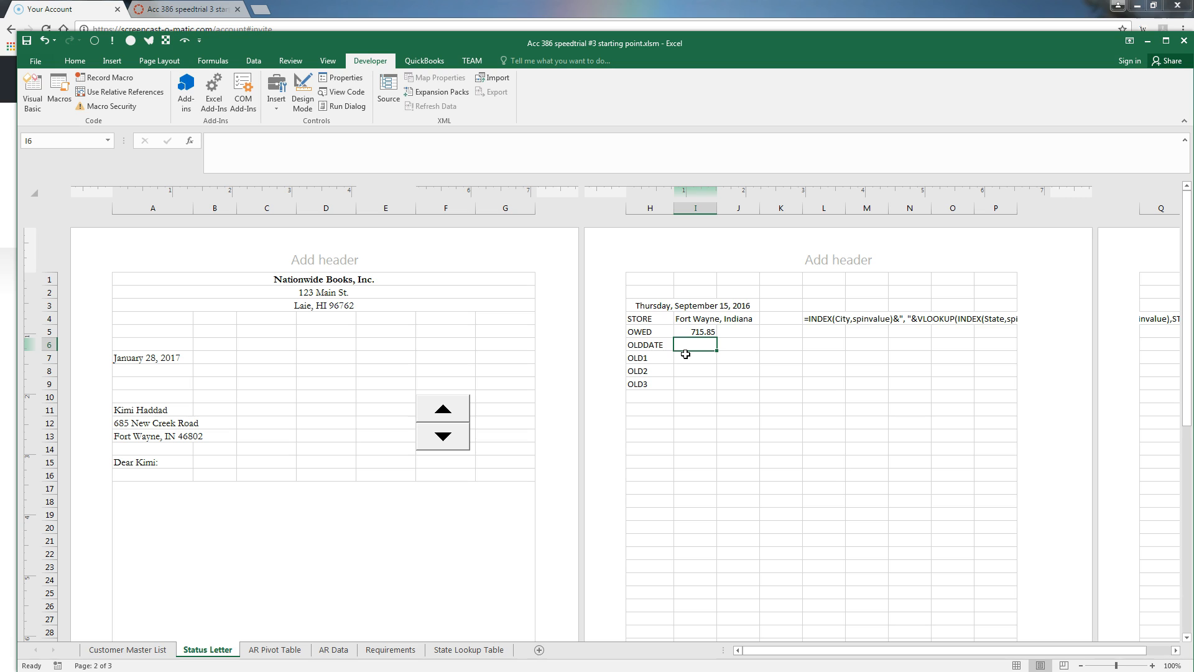
Enter =VLOOKUP(INDEX(Last_Name_First,SPINVALUE),OLDEST,2,FALSE) in I6 and reopen it for editing
text(=VLO)
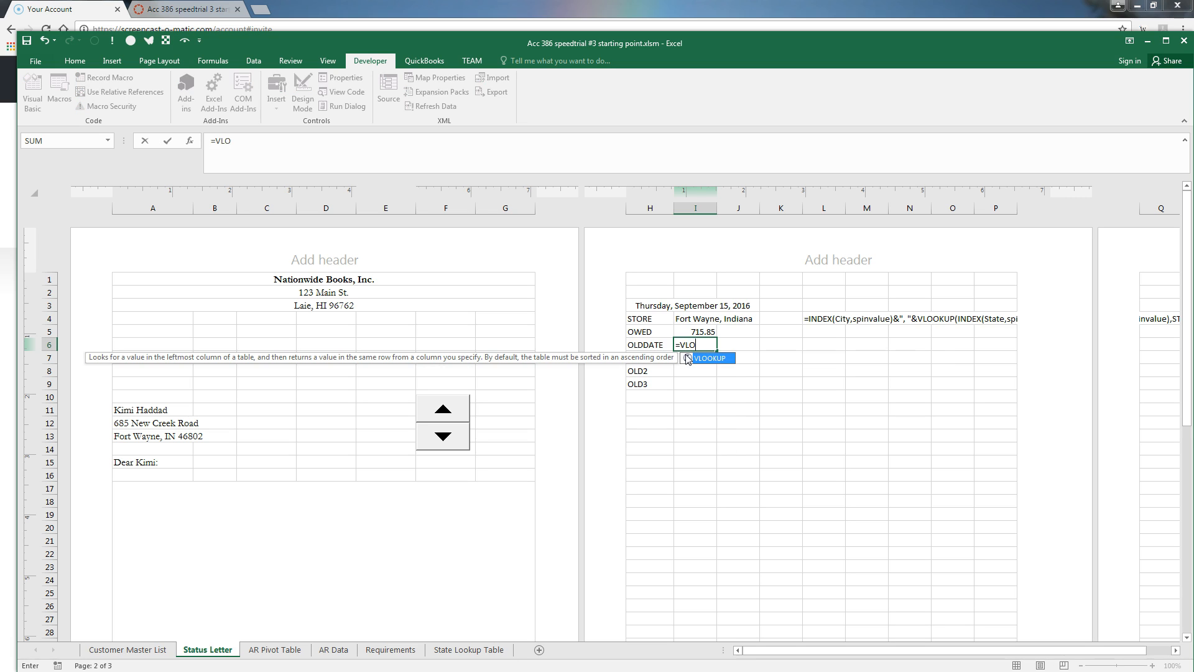
text(OKUP()
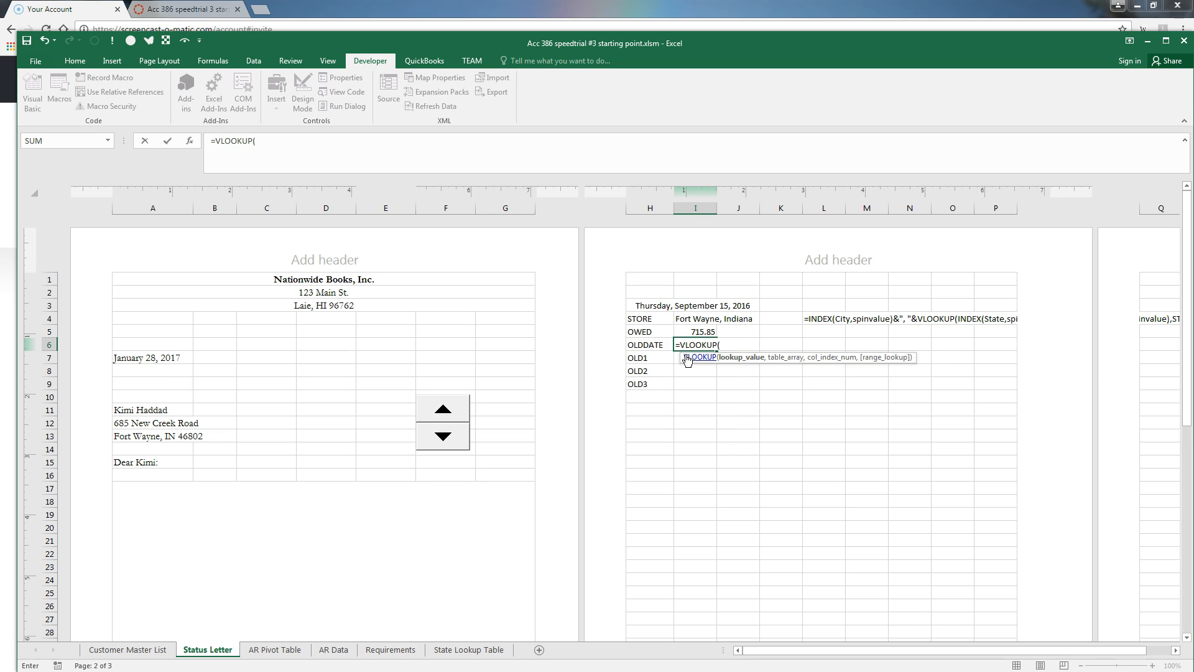
text(INDEX(La)
key(Tab)
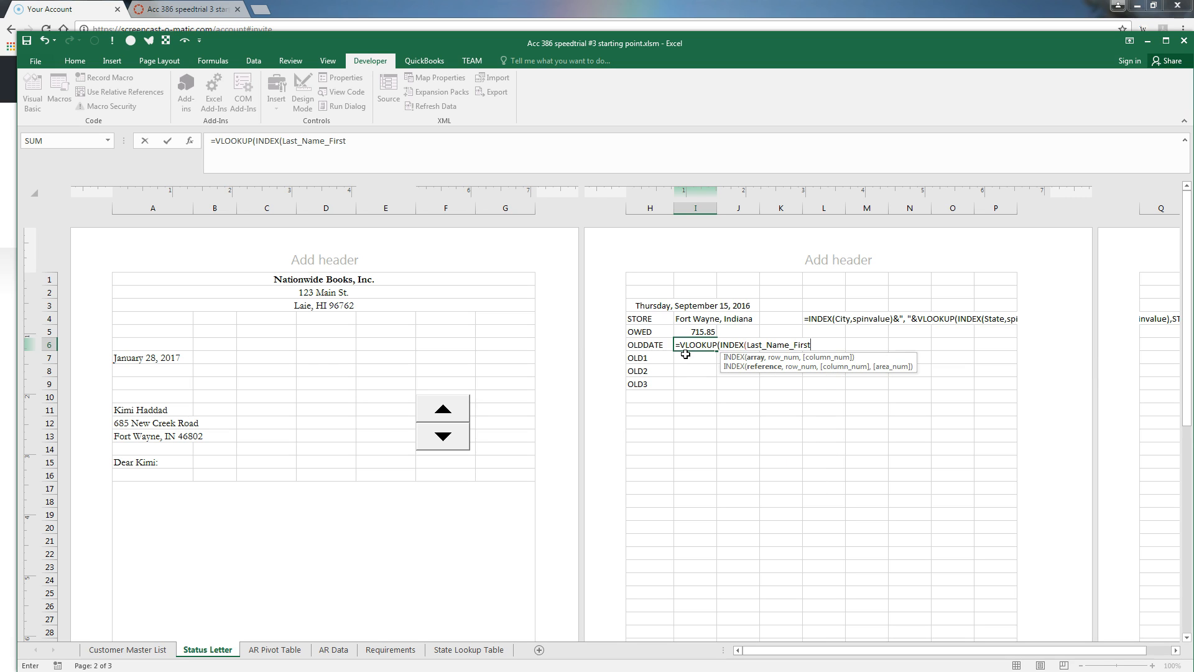
text(,)
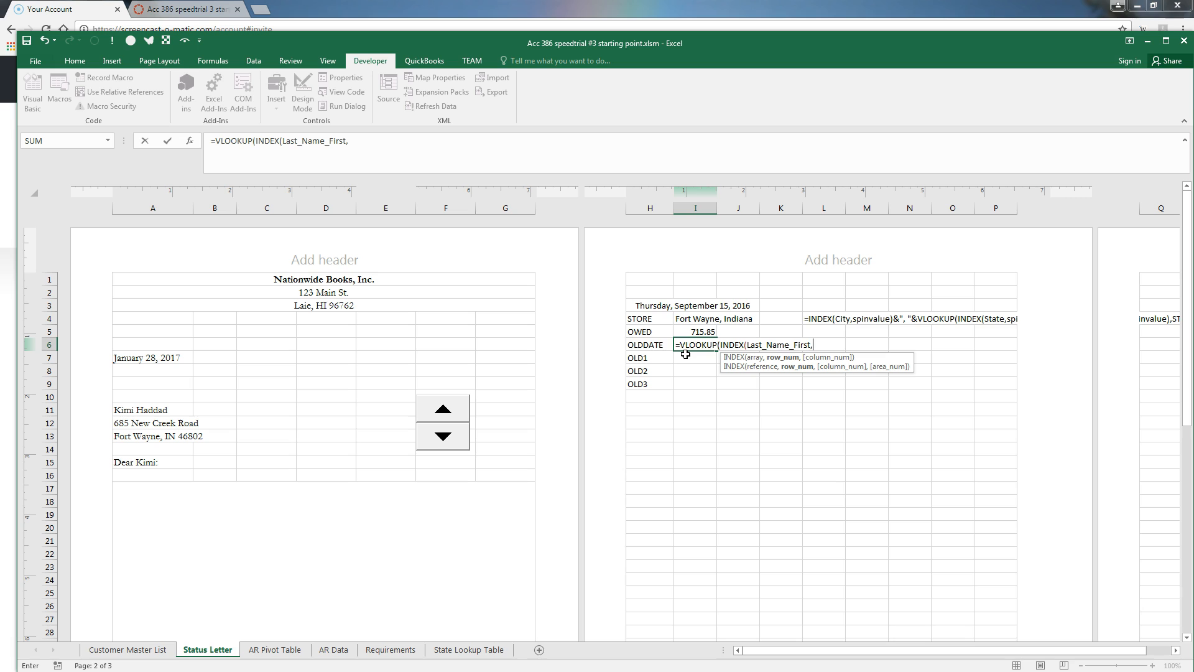
text(SPINVALUE)
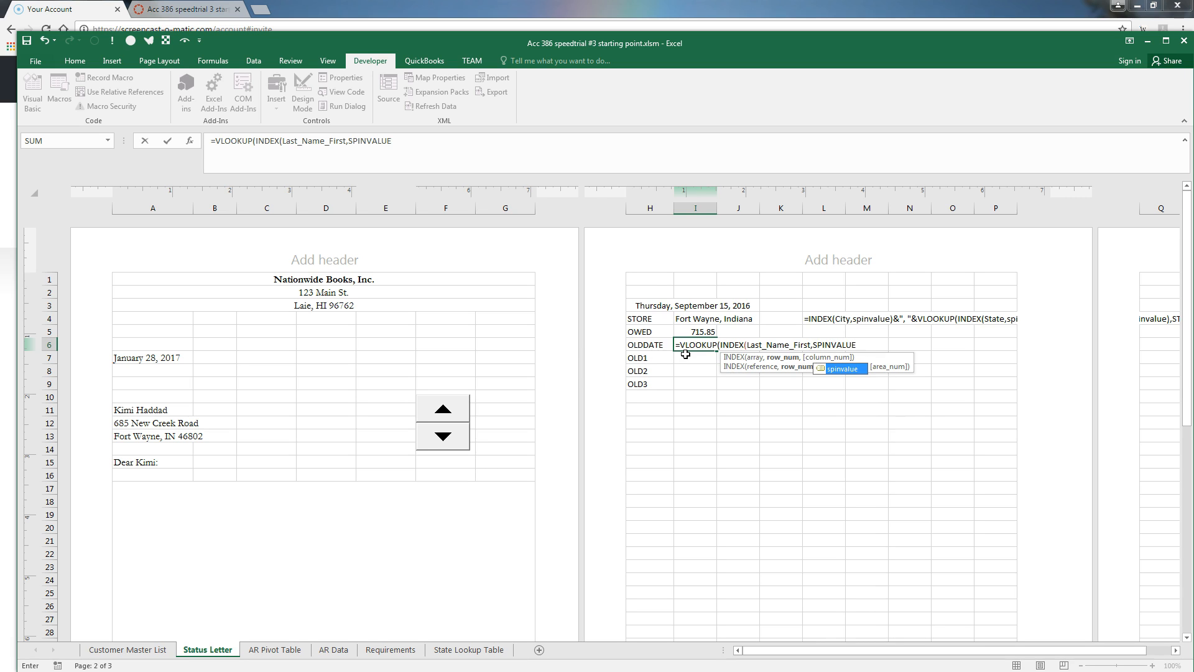
text(),)
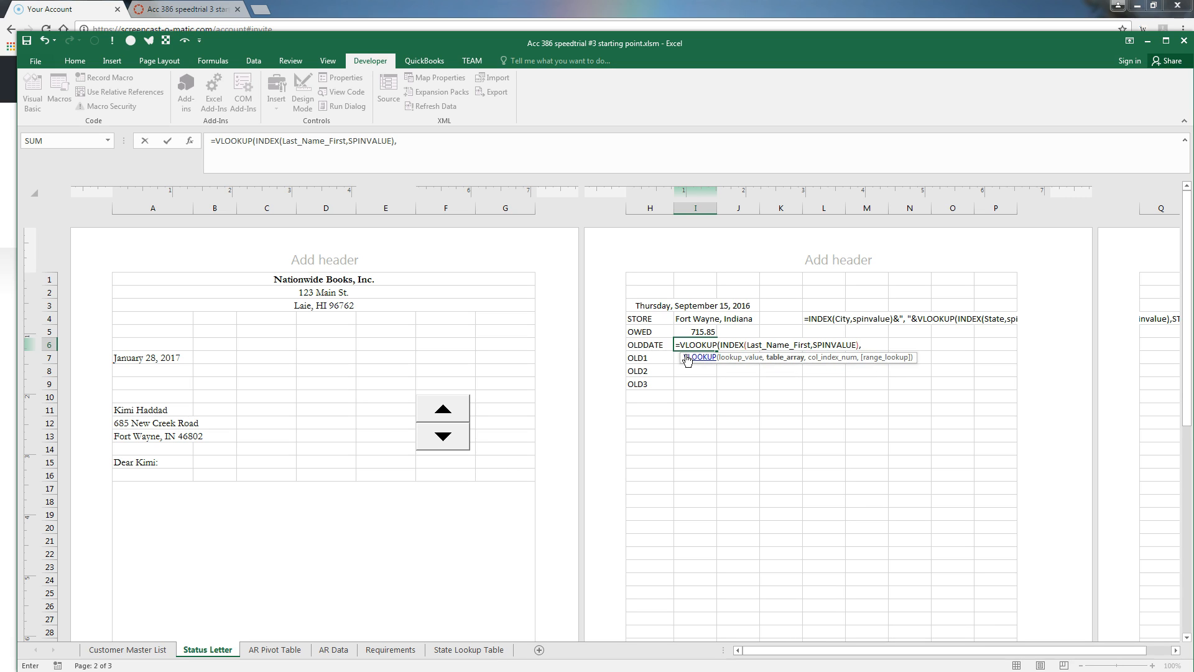
text(OLDEST)
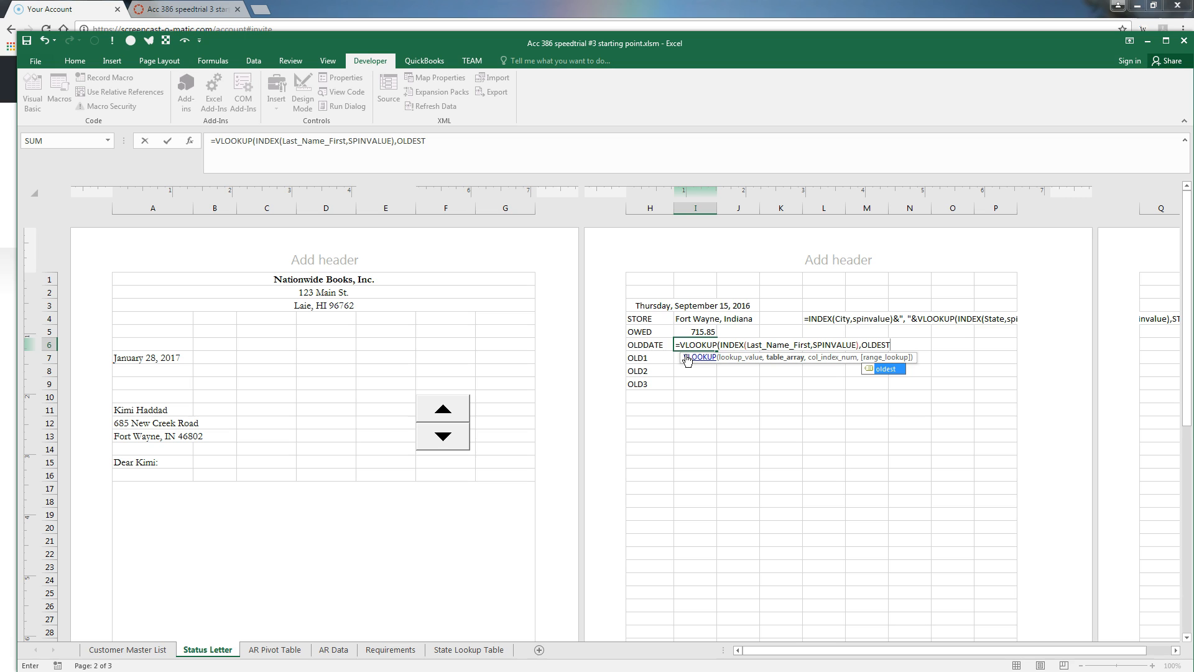
text(,2F)
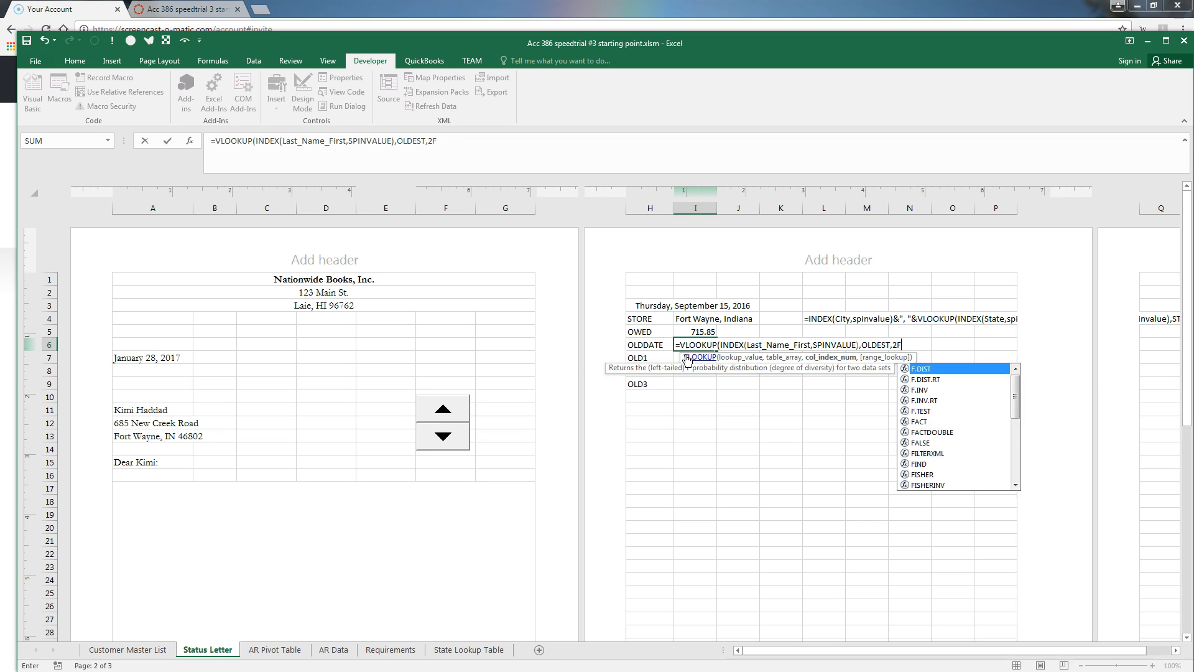
key(BackSpace)
text(,FALSE)
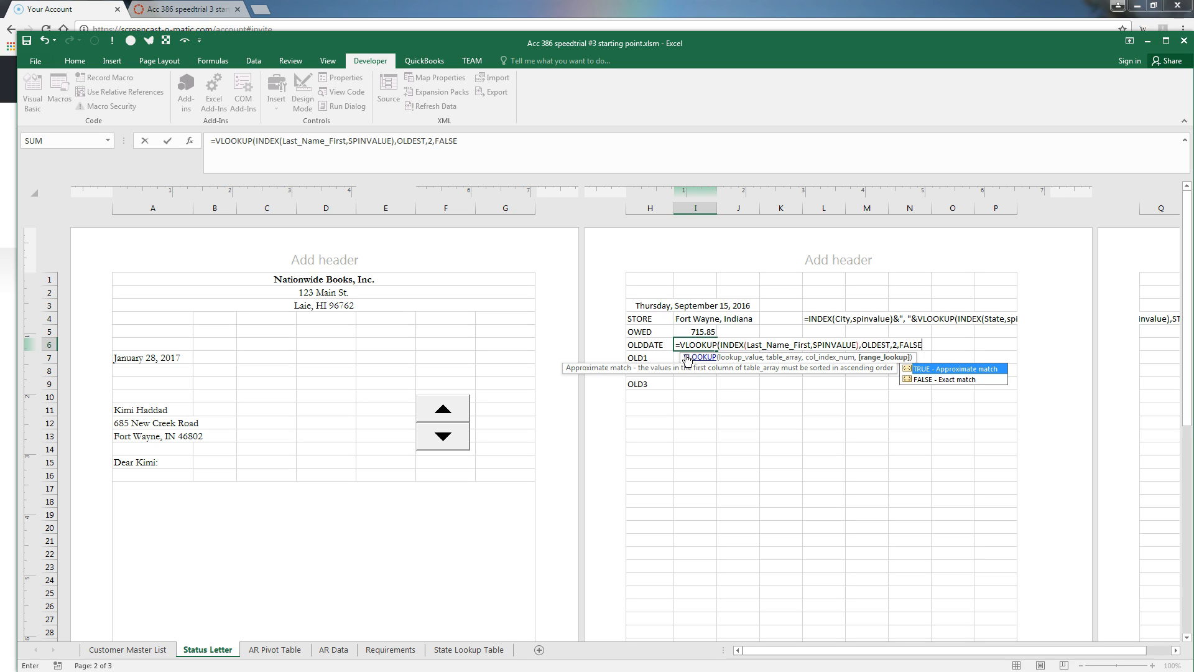
text())
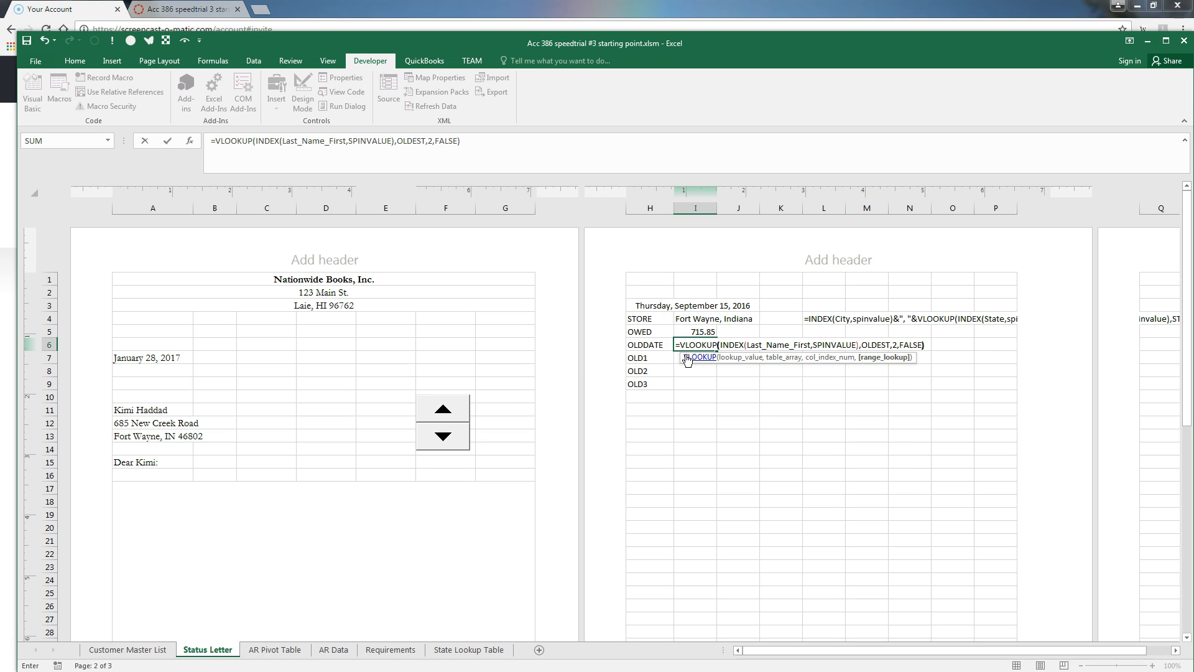
key(Return)
key(Up)
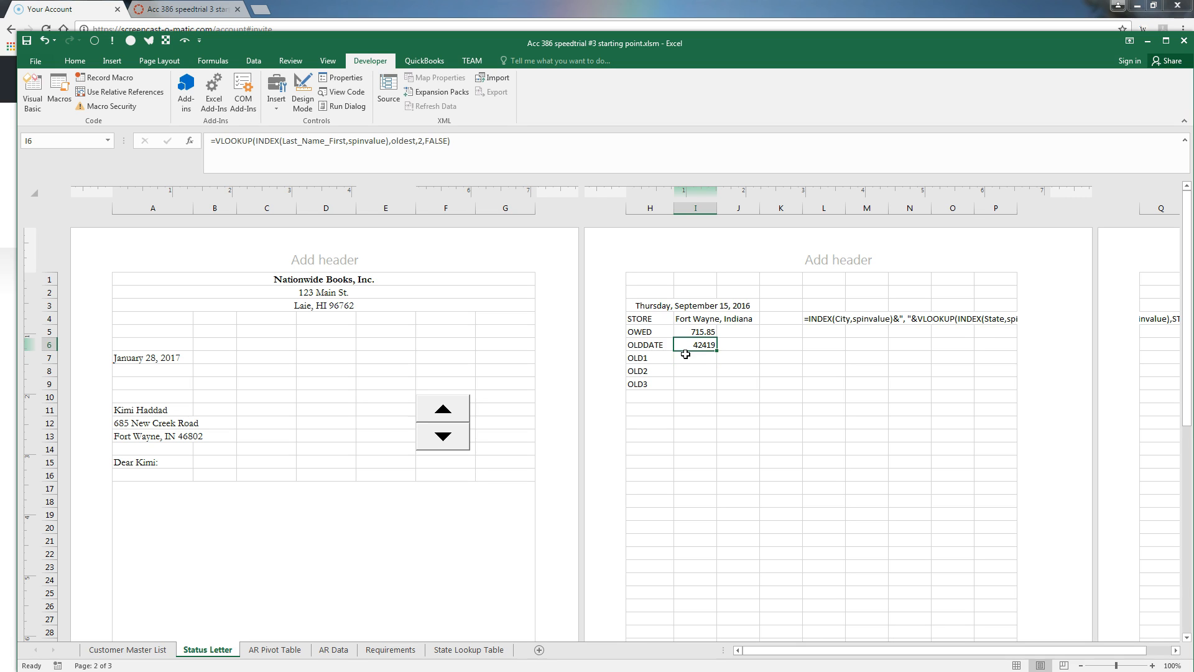
key(F2)
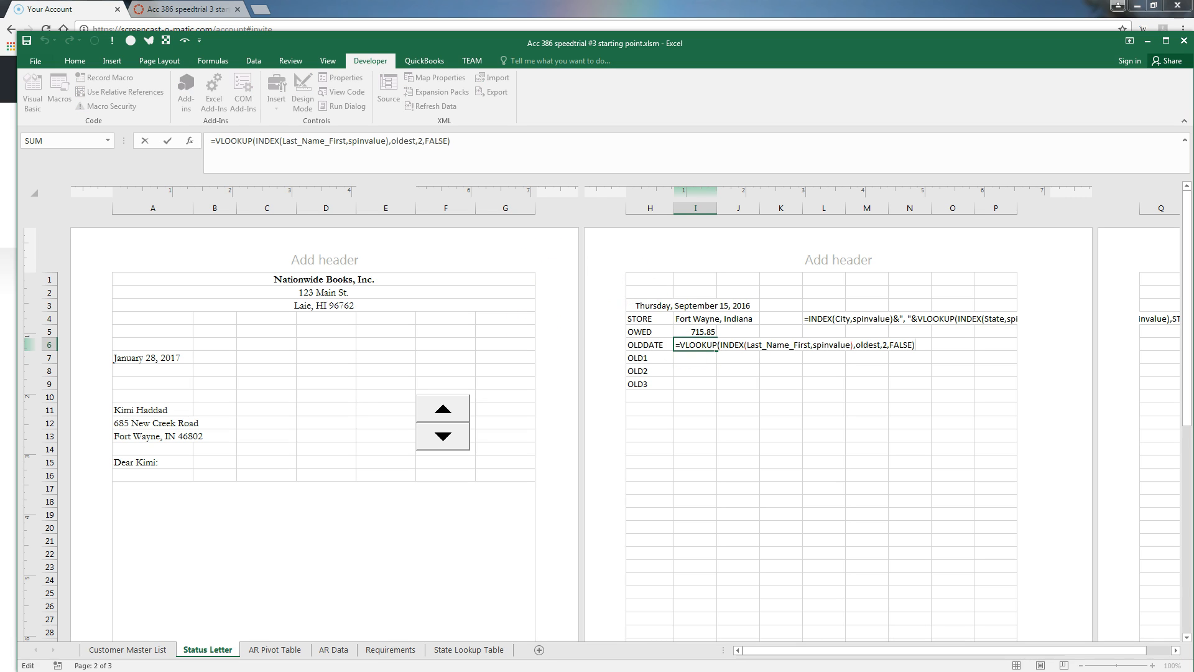
Wrap the I6 lookup in TEXT with "MMMM" format plus an ordinal(DAY(VLOOKUP(...oldest...))) day suffix
click(692, 344)
click(680, 346)
text(TEXT)
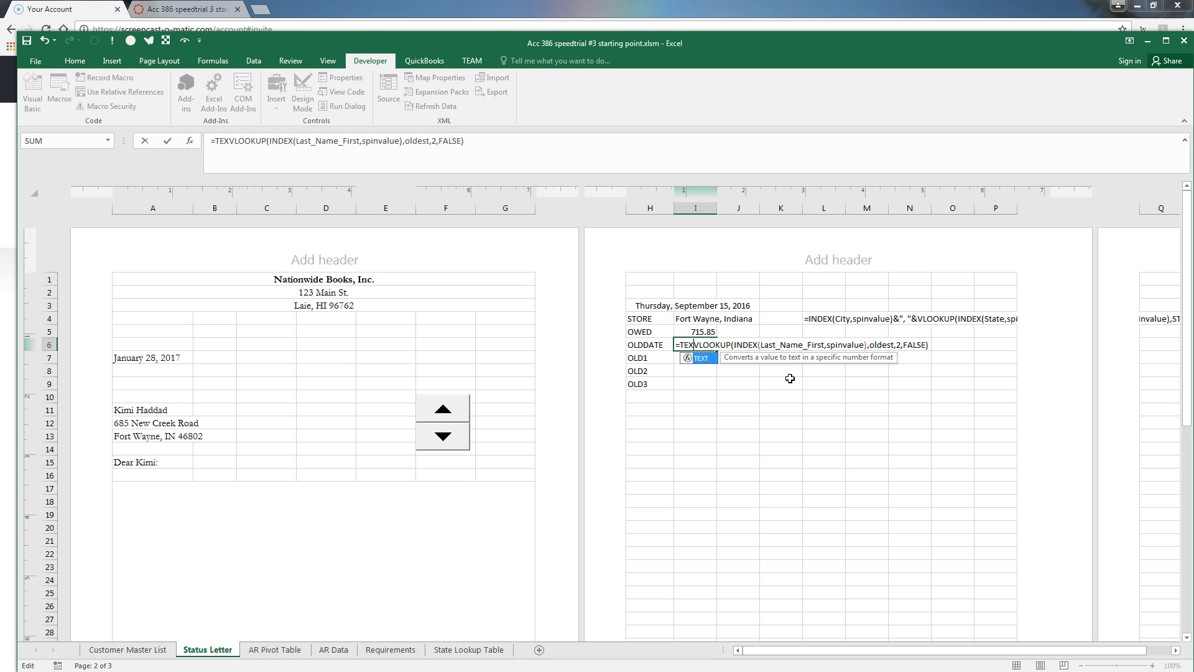
text(()
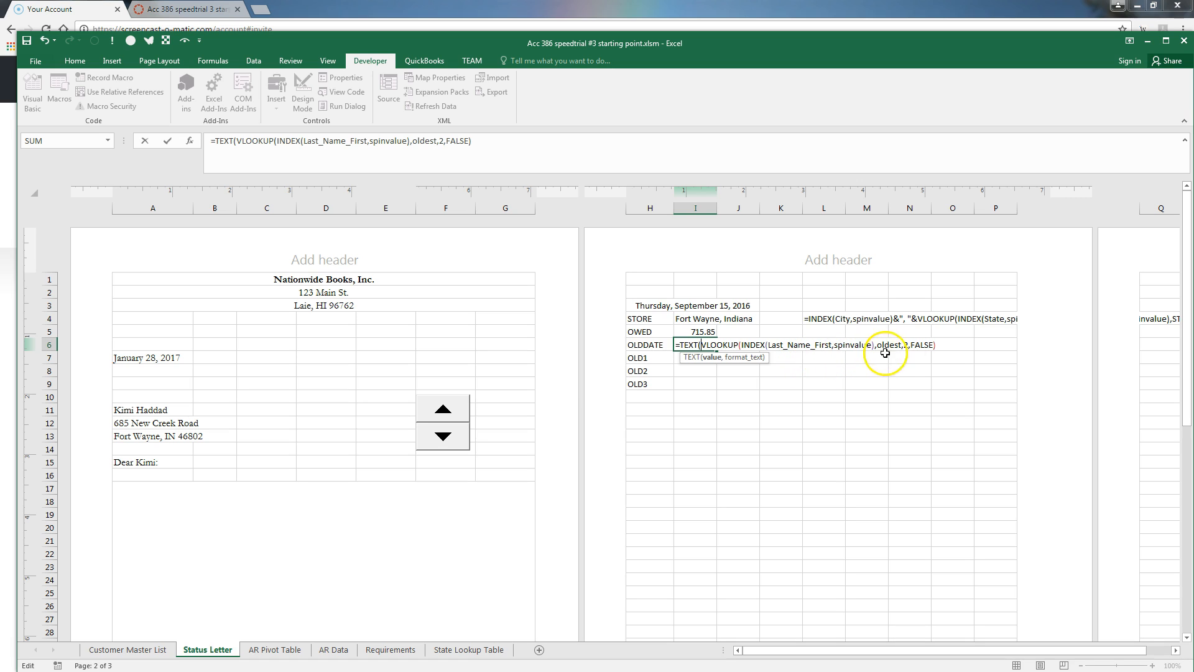
click(938, 346)
text(,")
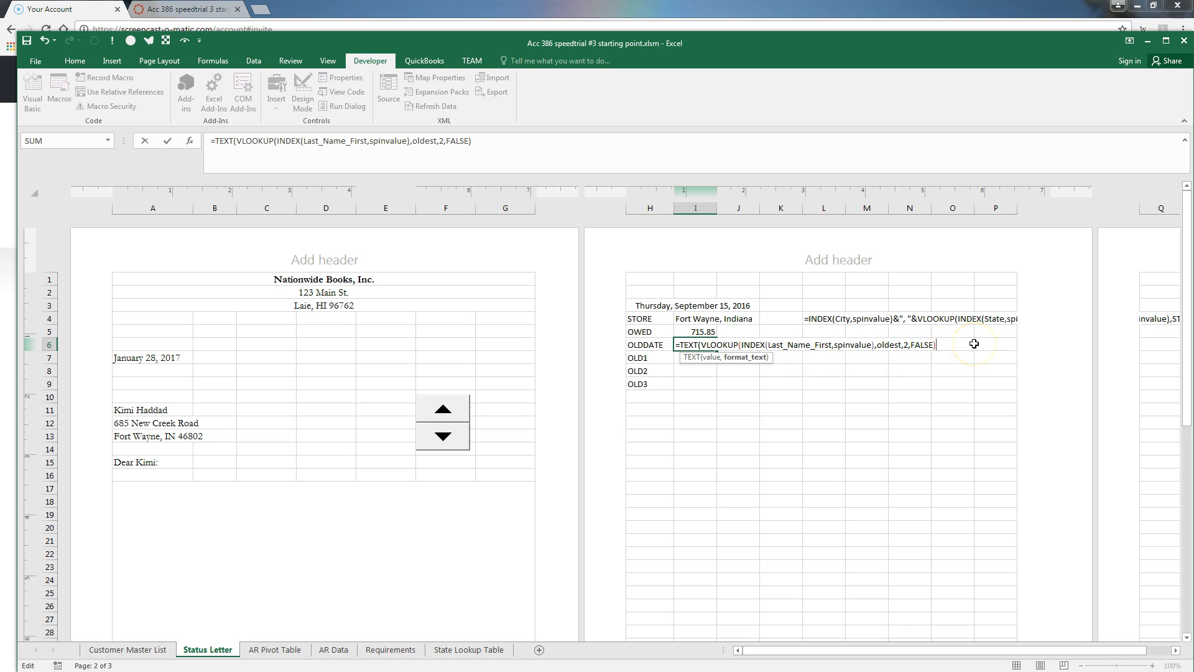
text(mmm)
key(BackSpace)
key(BackSpace)
key(BackSpace)
text(MMMM")&)
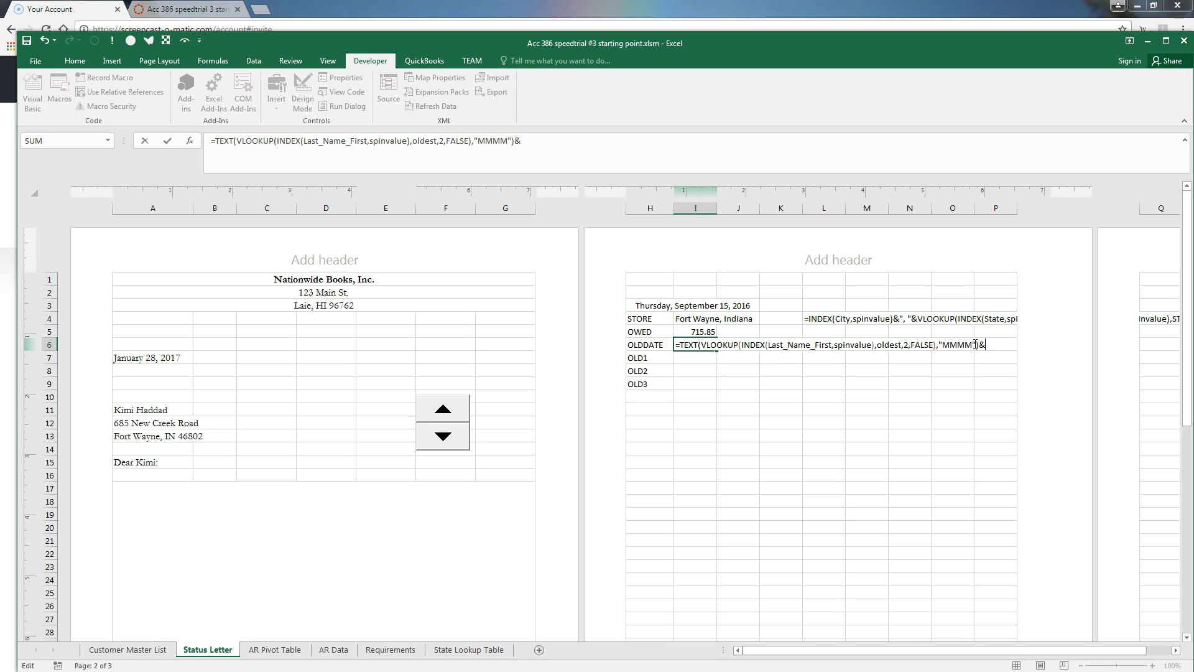
text(o)
key(BackSpace)
text(o)
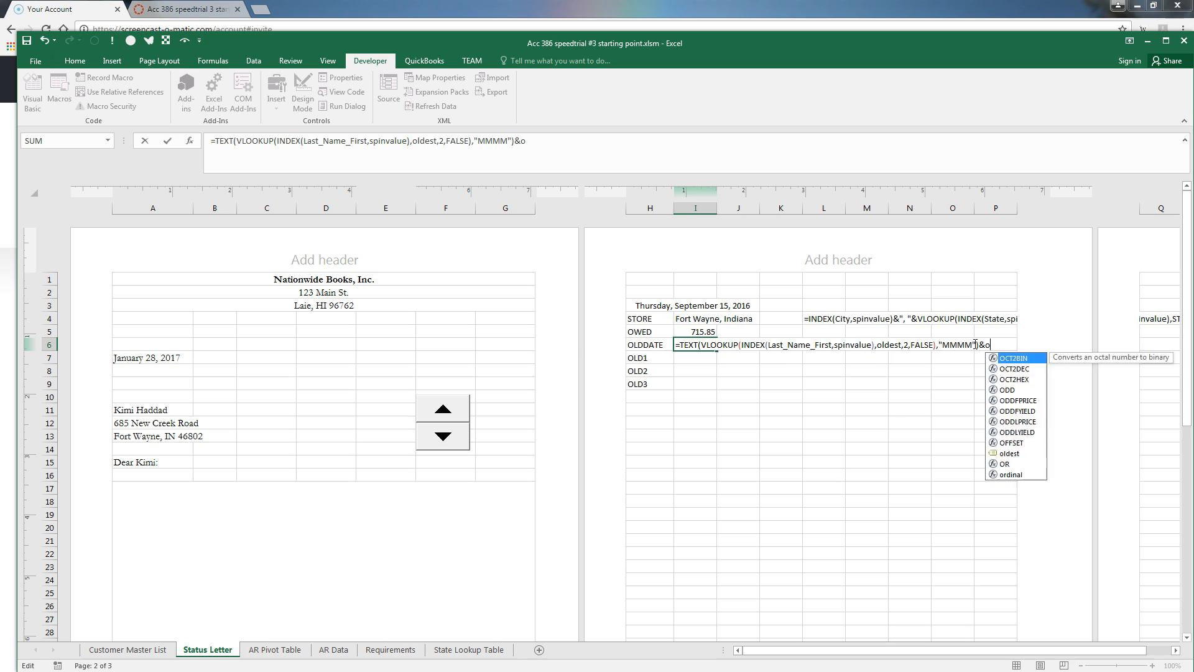
text(rdinal()
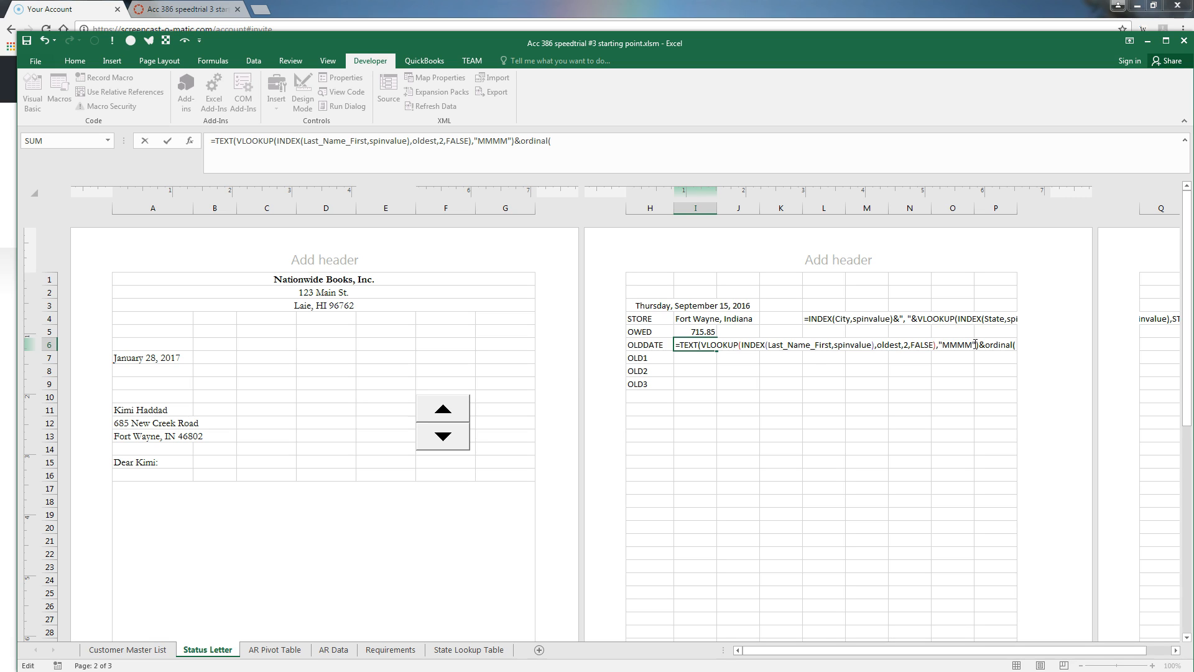
text(day)
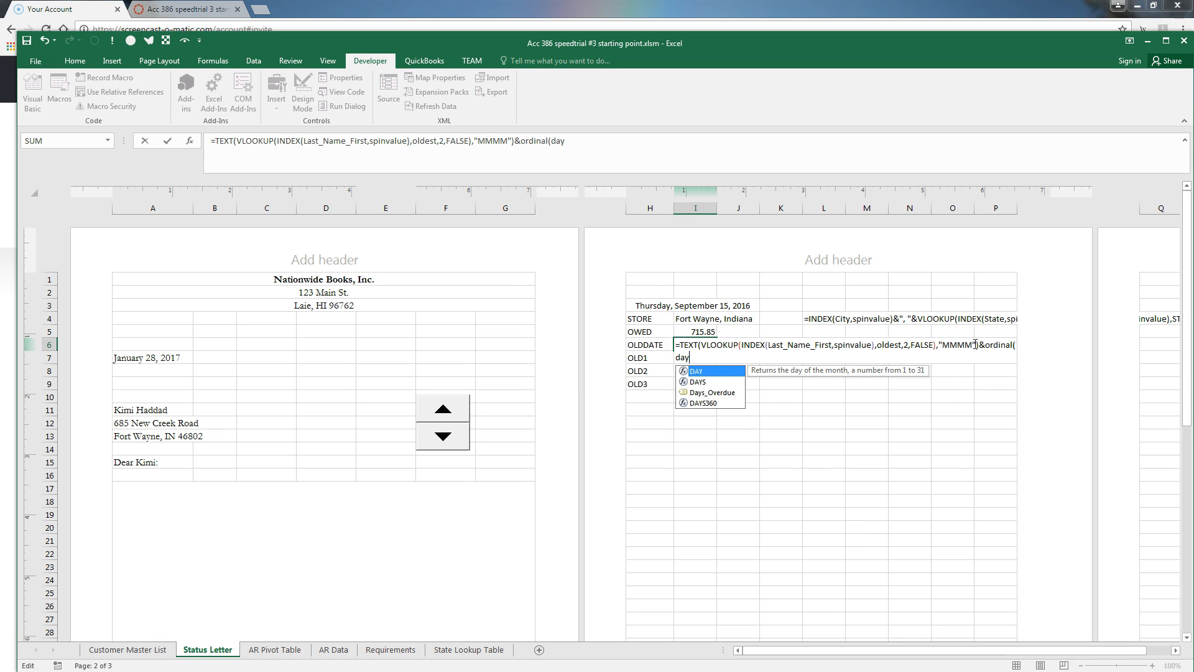
text(()
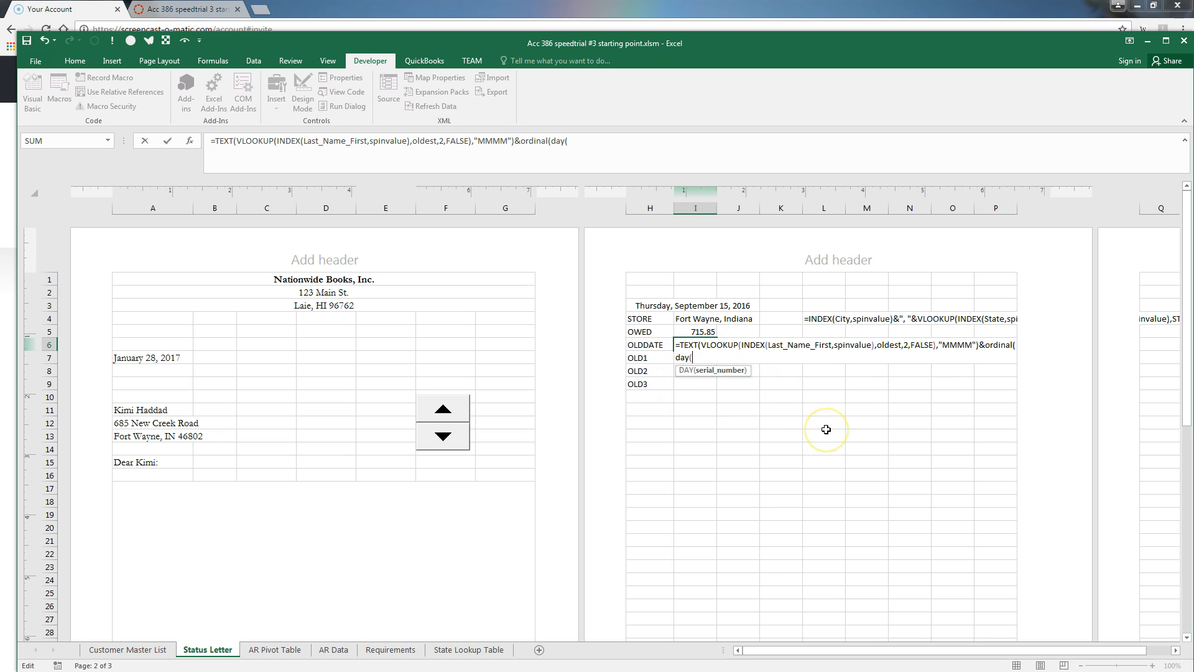
text(vlookup)
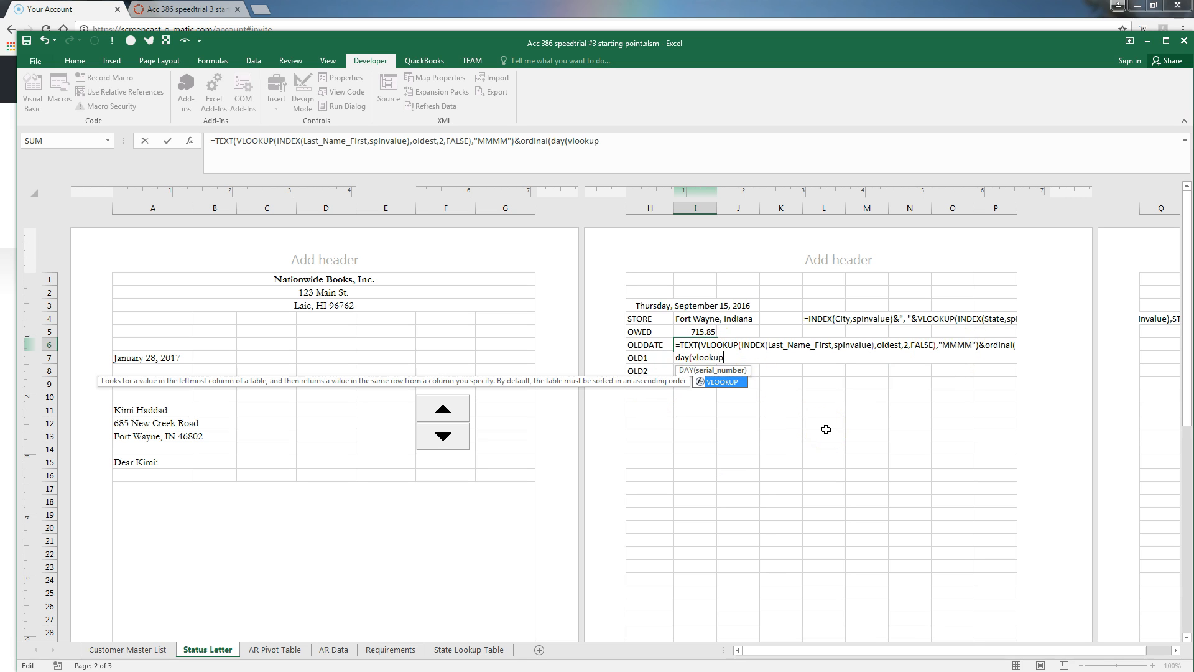
text((index(last)
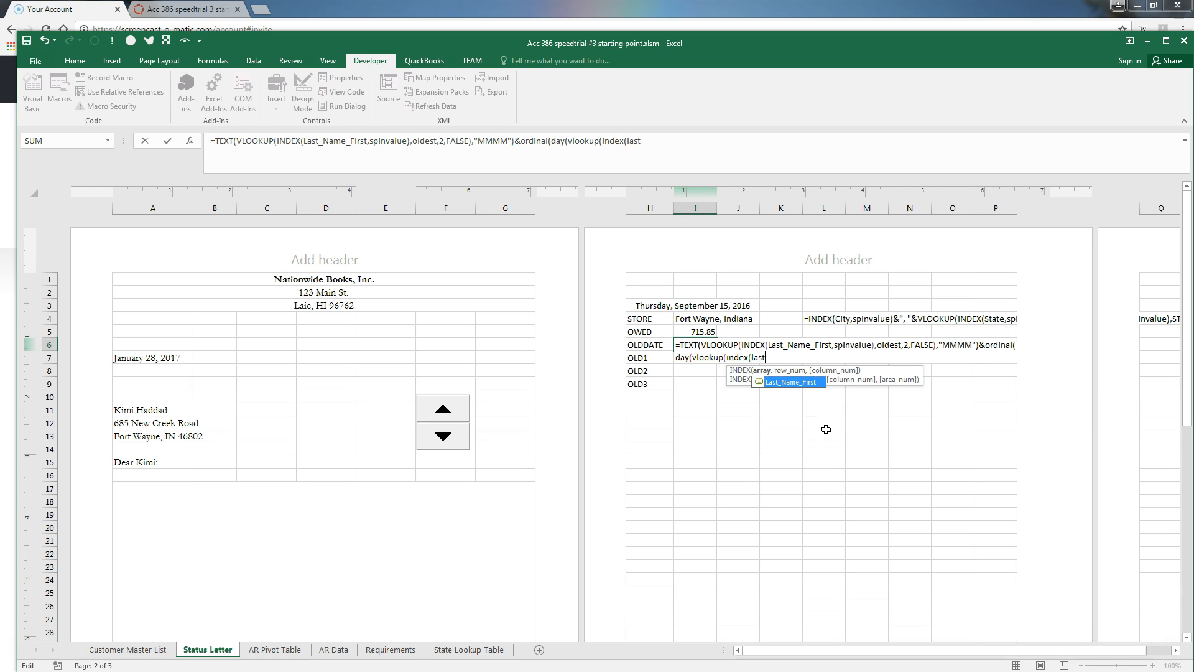
key(Tab)
text(,spinvalue)
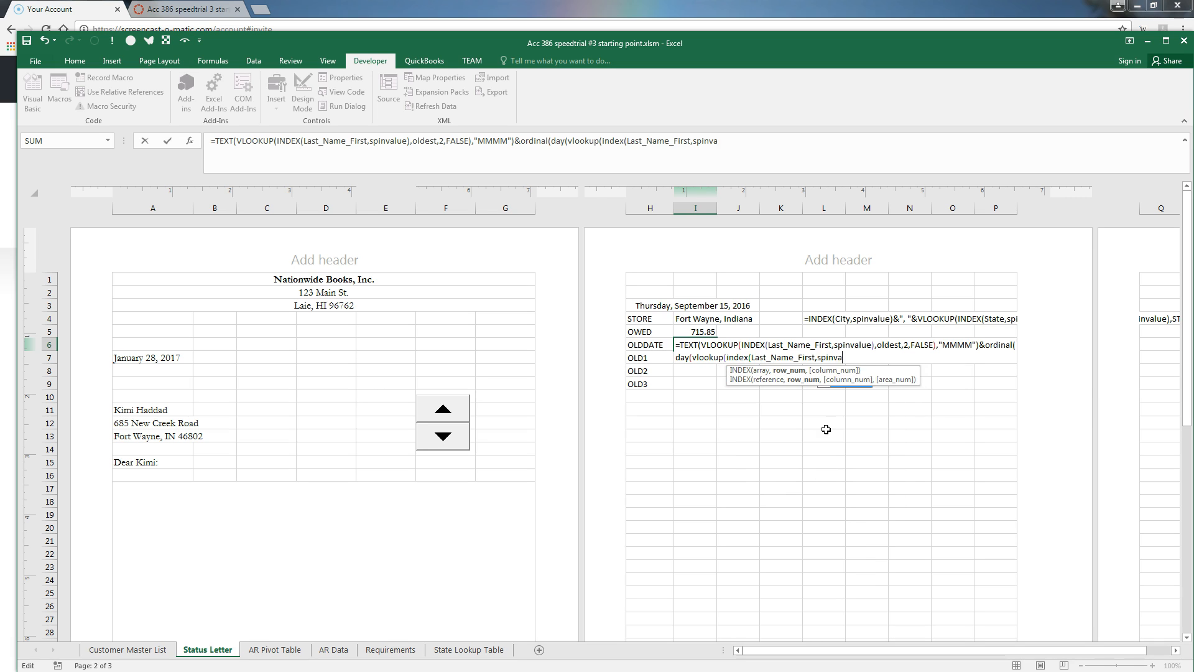
text(),oldest)
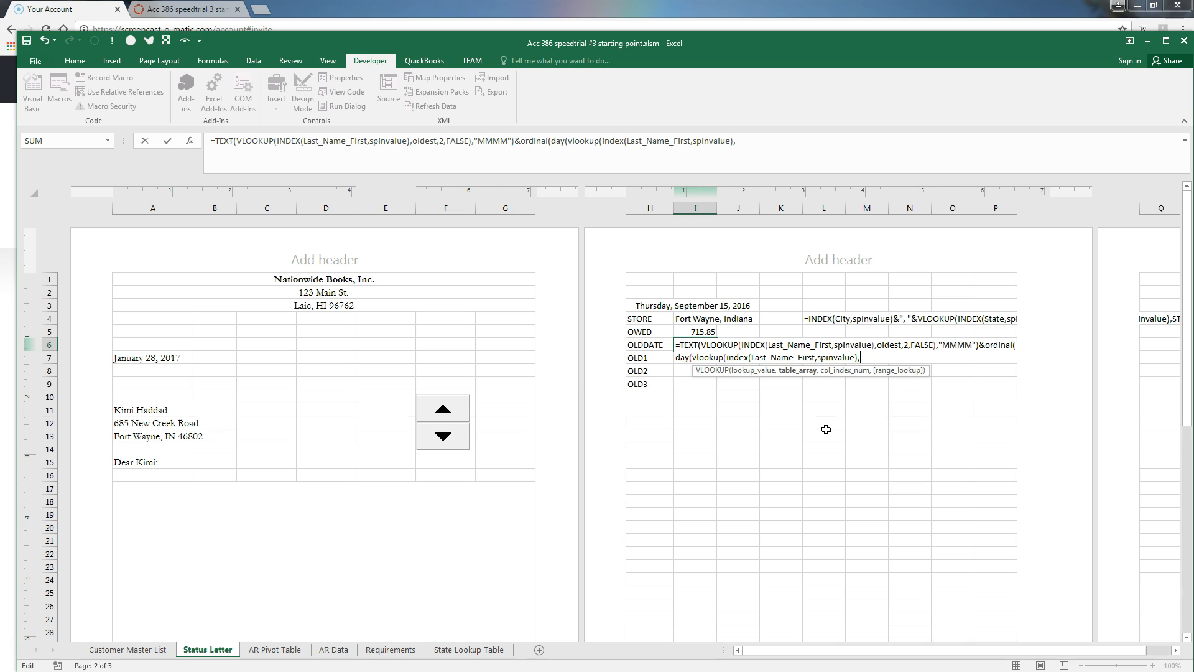
text(alse))
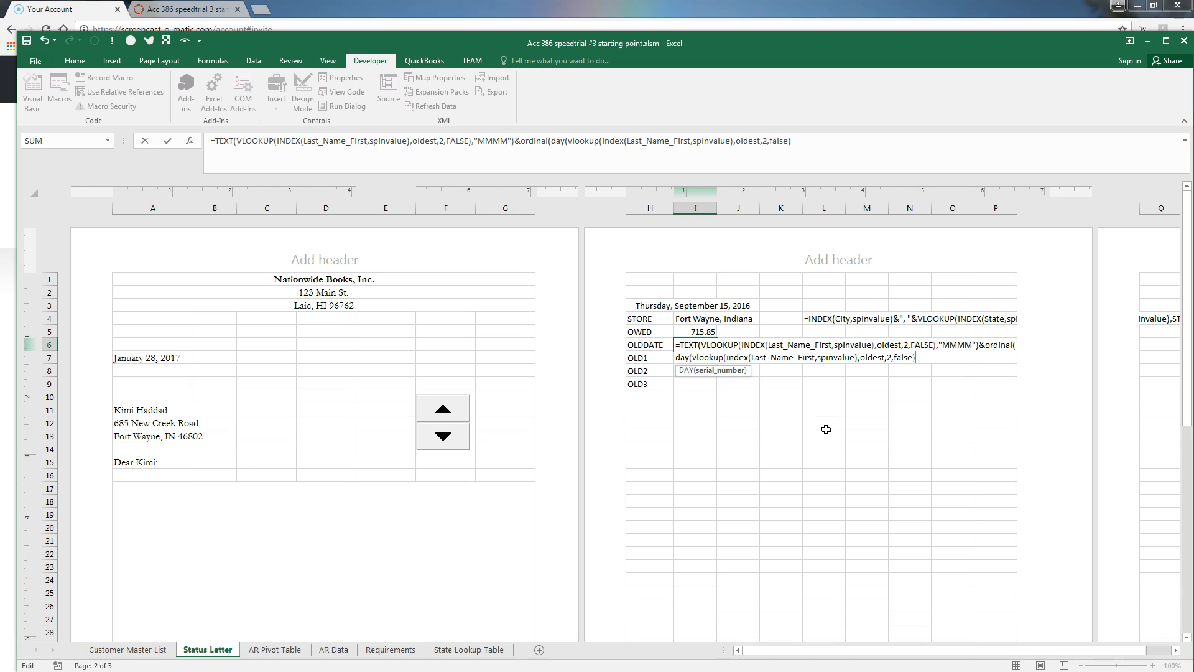
text())
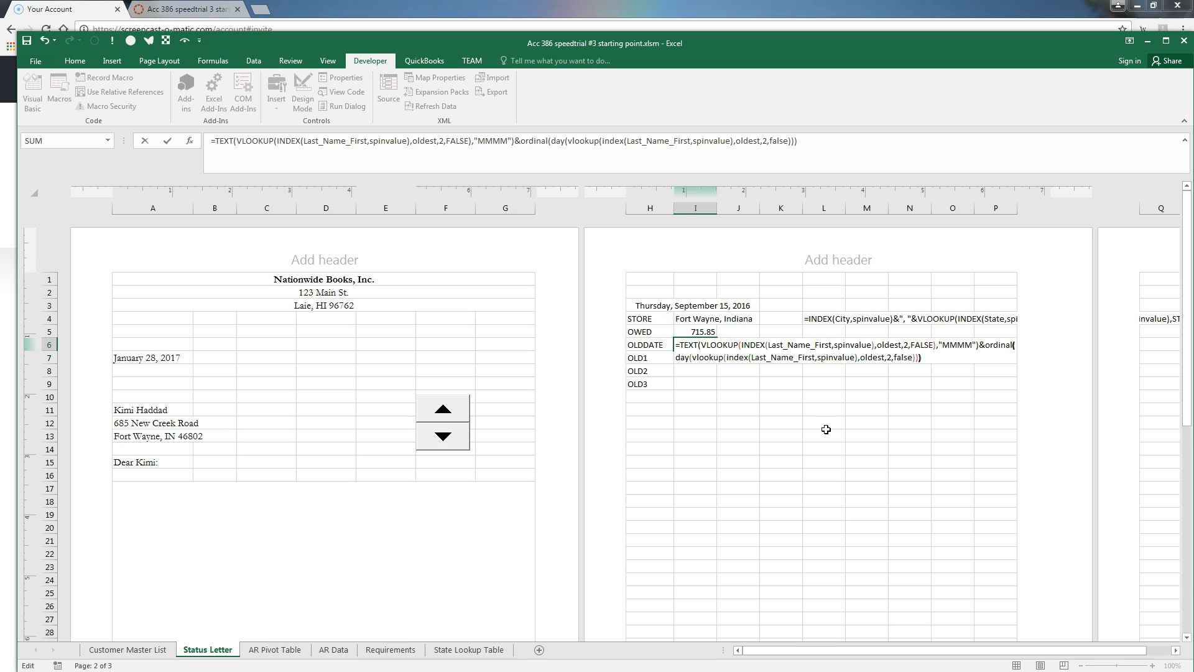
Enter the I6 formula, then re-edit it to fix the function case so it shows February 19th
key(Return)
key(Up)
key(F2)
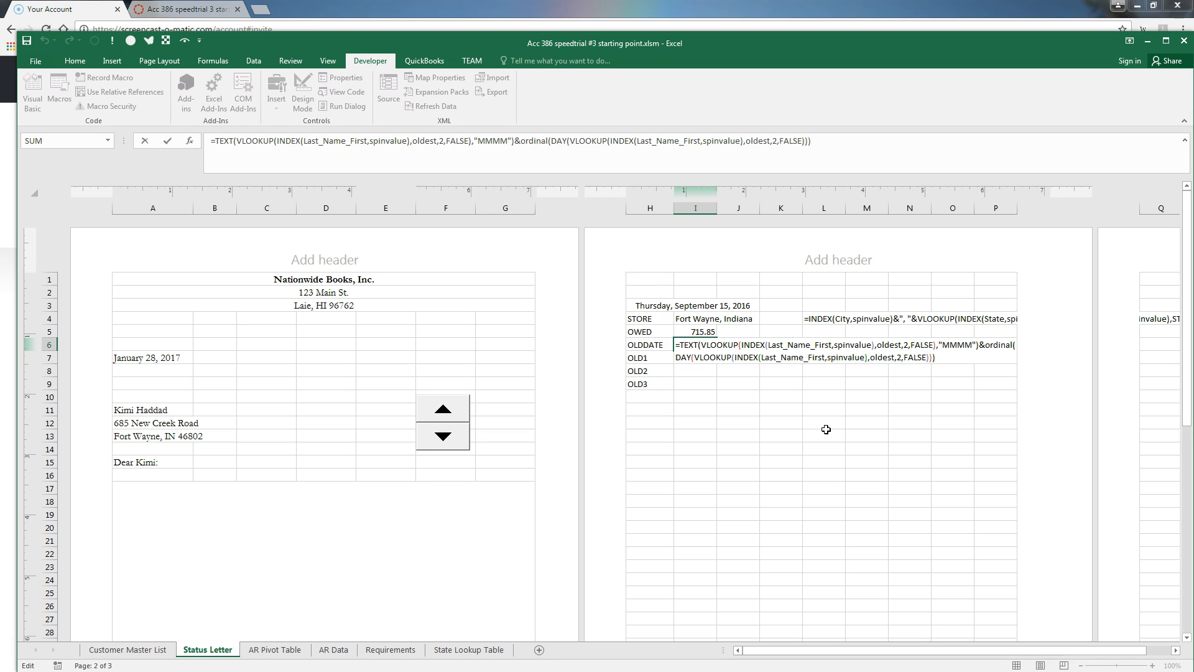
key(Up)
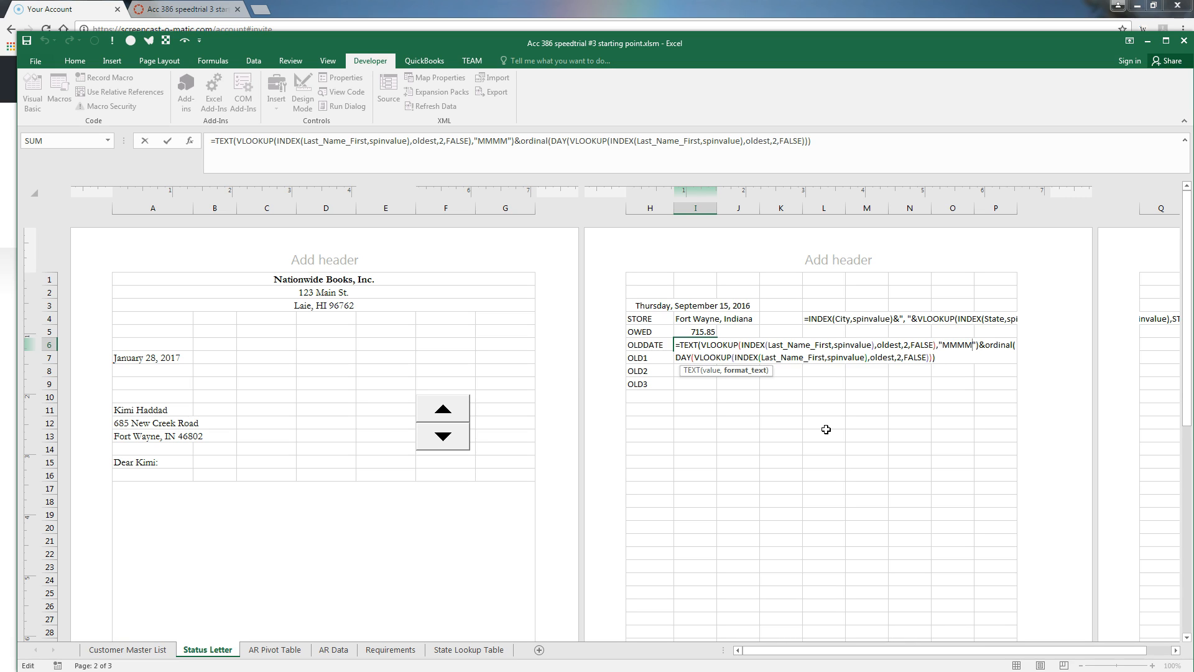
key(Return)
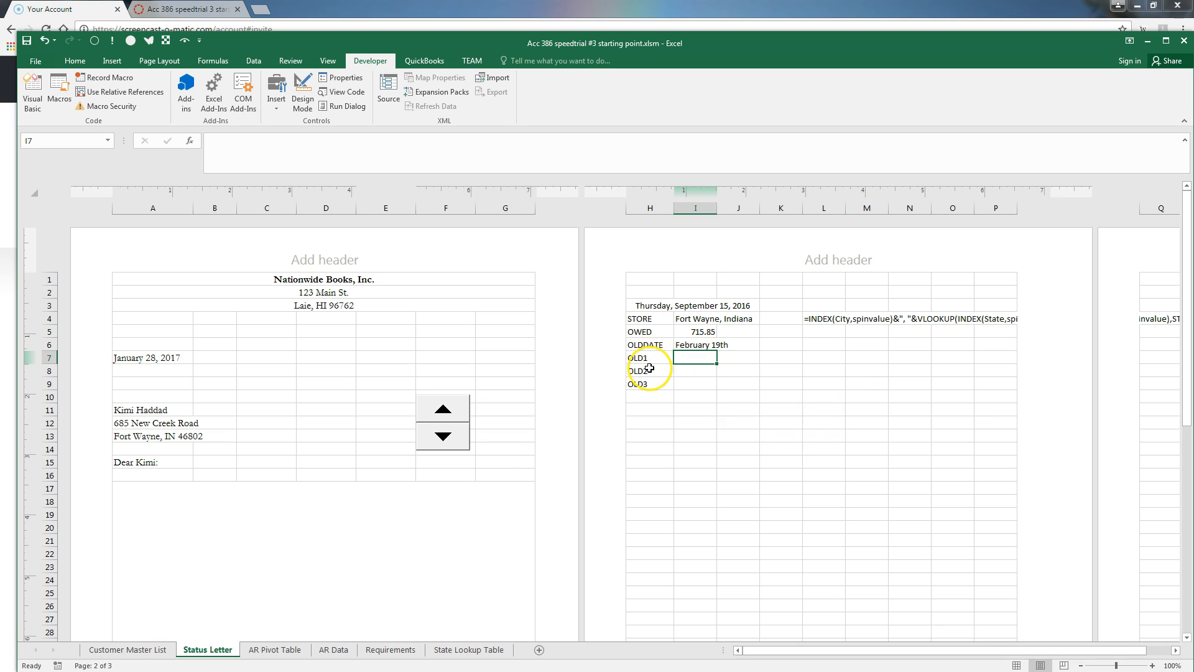
On the AR Pivot Table sheet, enter 1, 2, 3 in F5:F7 beside the pivot
click(268, 653)
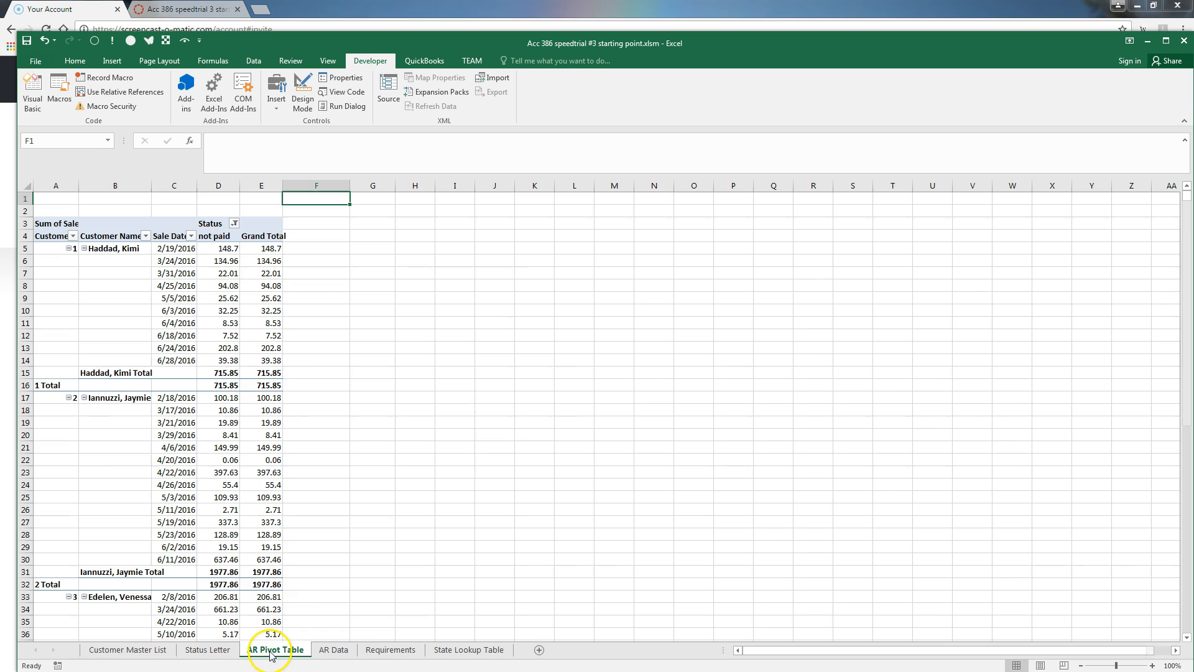
click(118, 251)
click(184, 250)
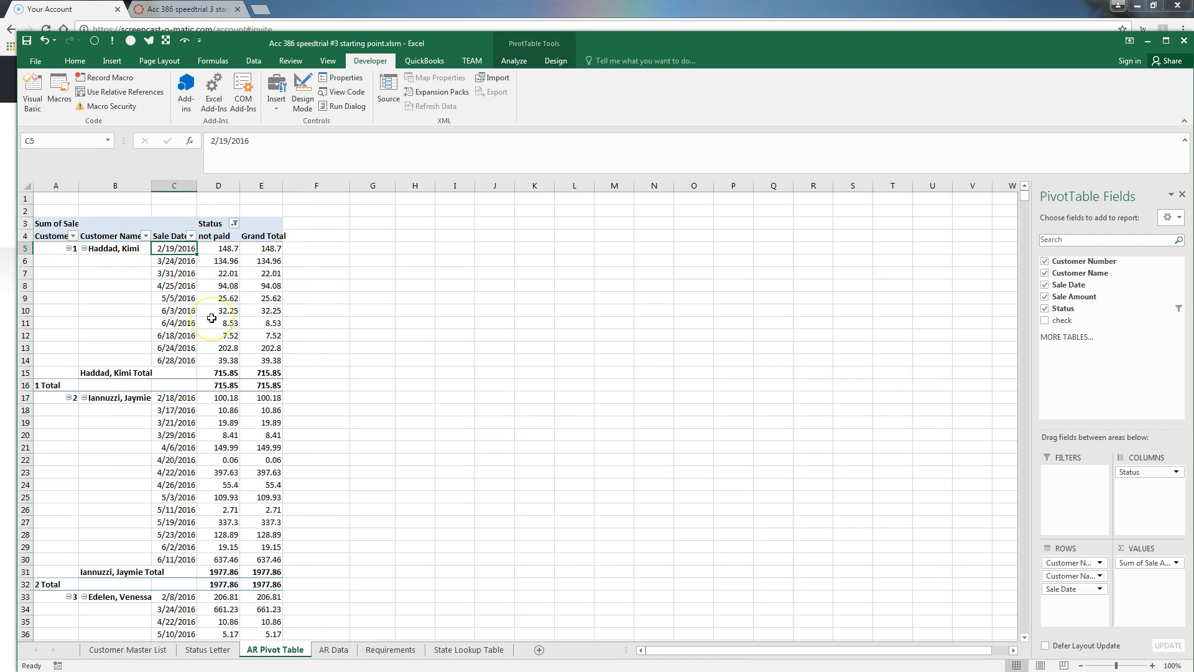
click(317, 248)
text(1)
key(Return)
text(2)
key(Return)
text(3)
Fill the F5:F7 numbering down the whole column and narrow column F
click(328, 244)
key(shift+Down)
key(shift+Down)
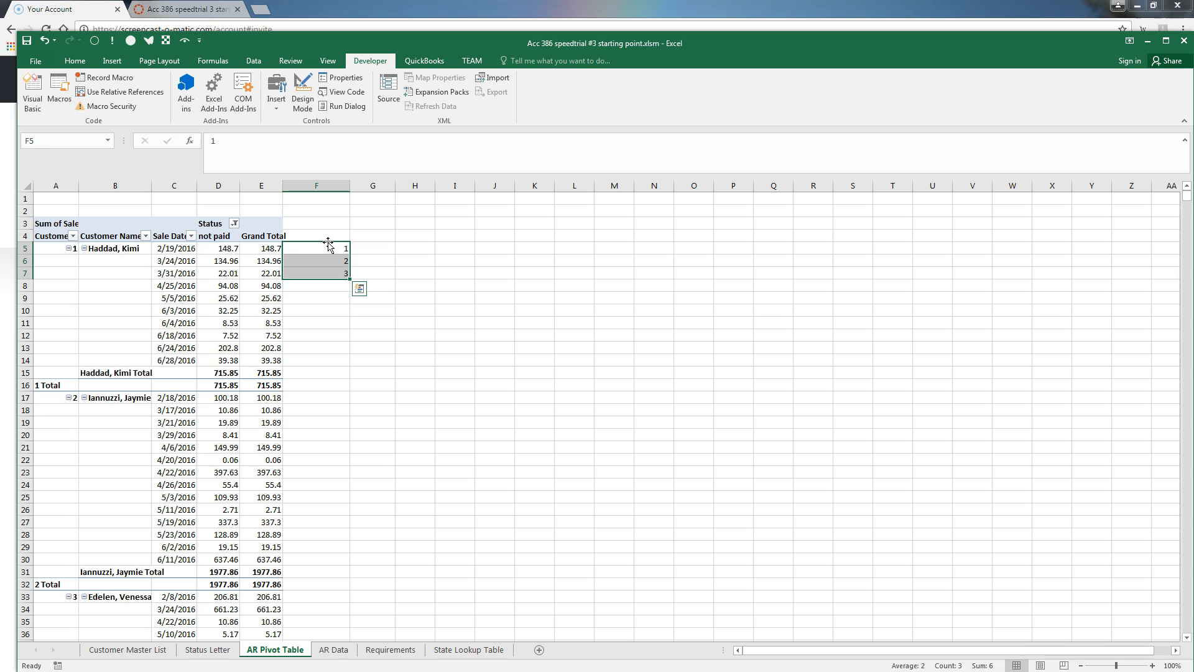
double_click(348, 279)
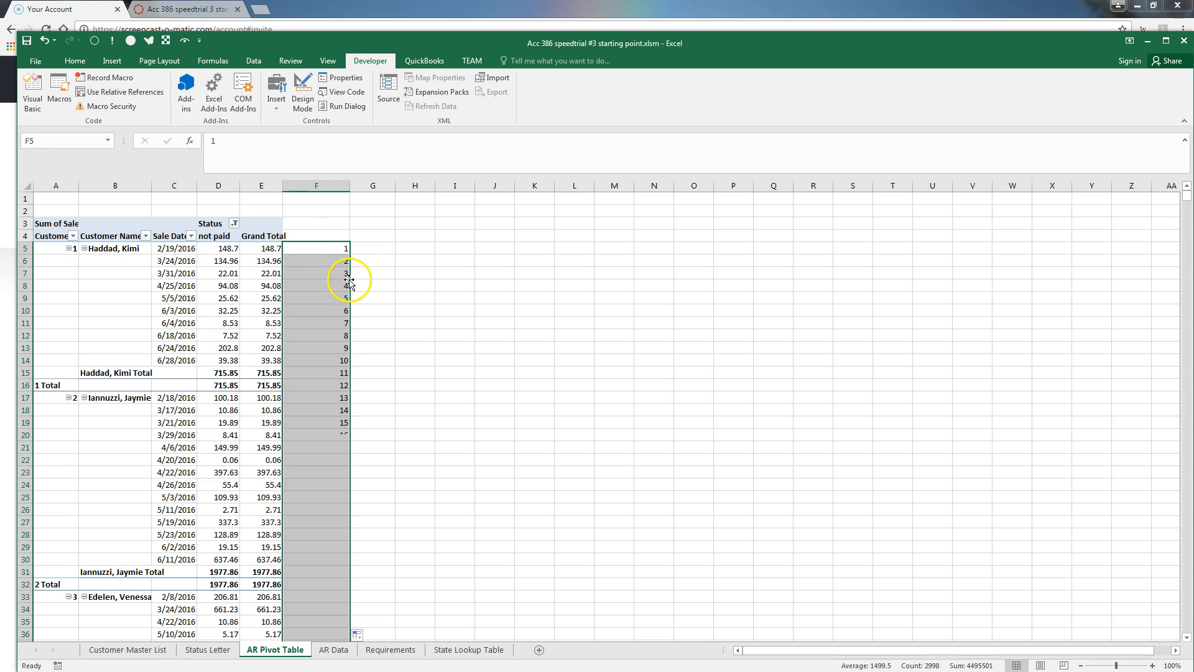
drag(351, 182, 313, 184)
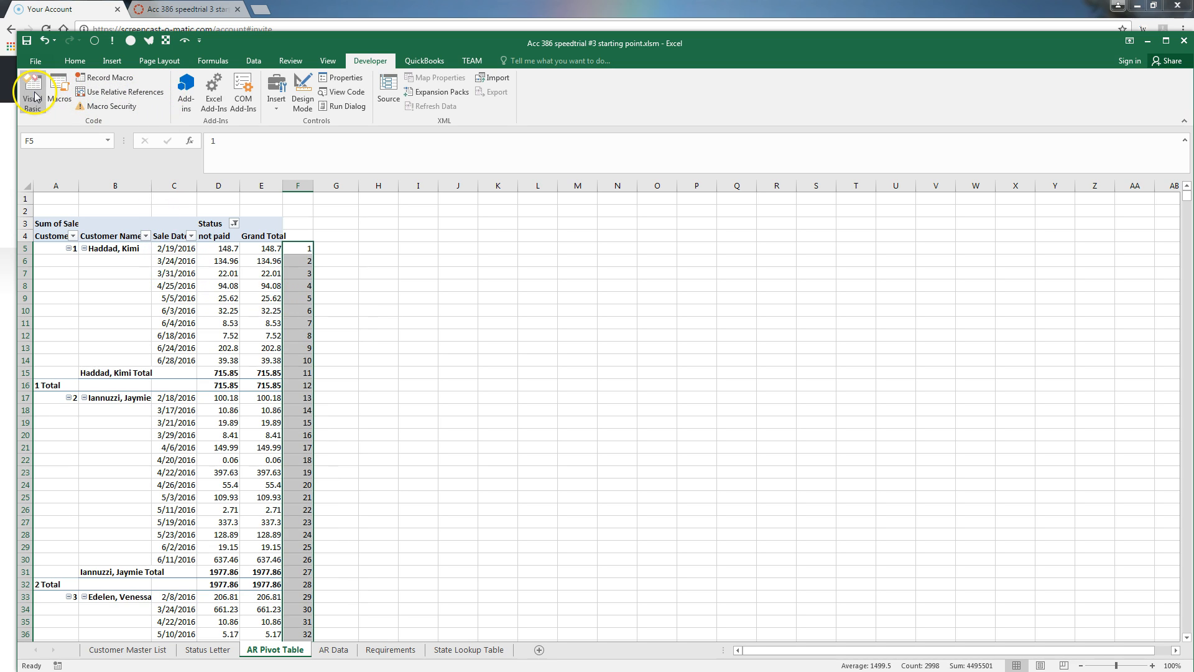
In Name Manager, change the oldest range's end from $E$4290 to $F$4290
click(213, 61)
click(366, 94)
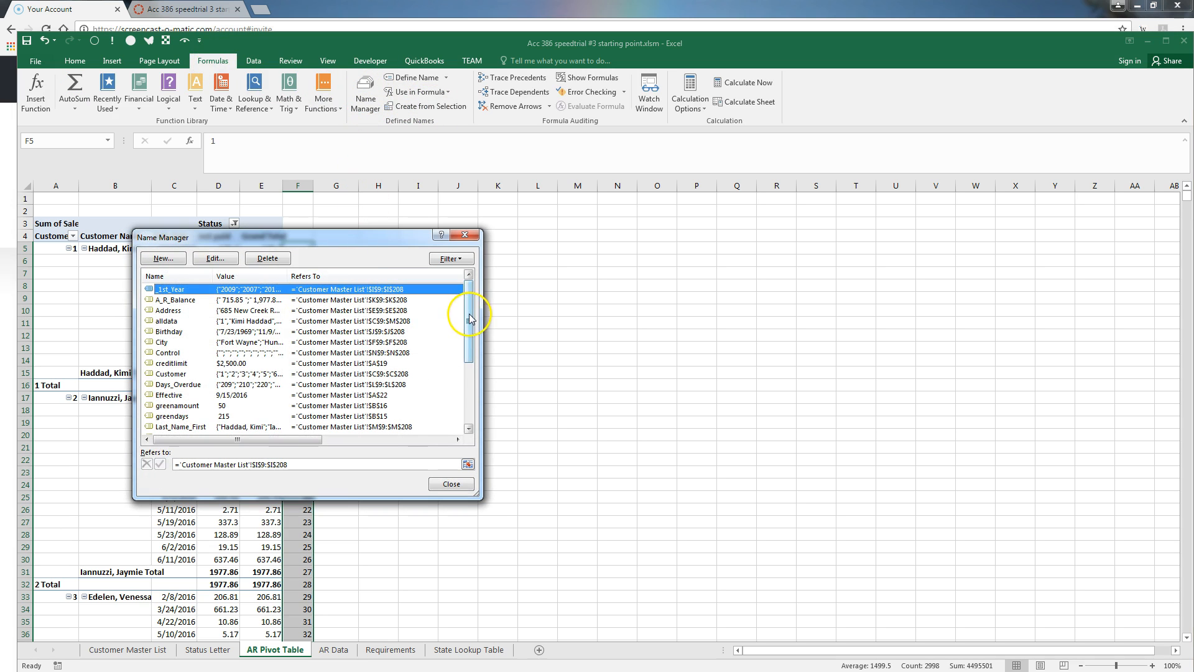
scroll(470, 319, down, 3)
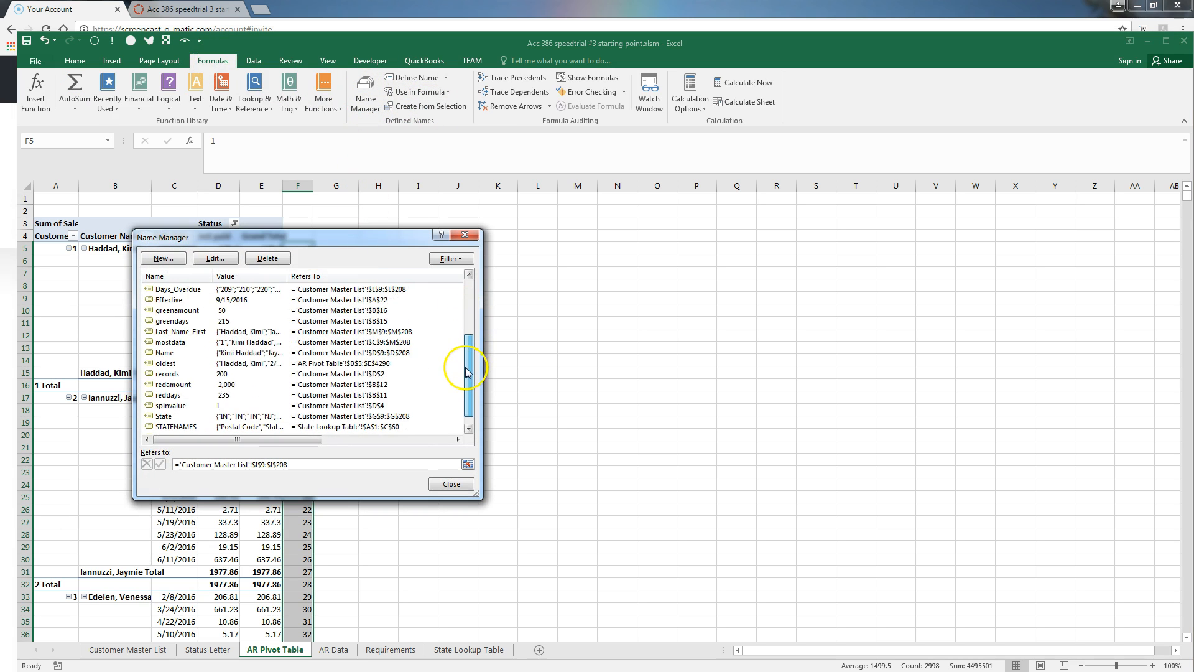
click(307, 364)
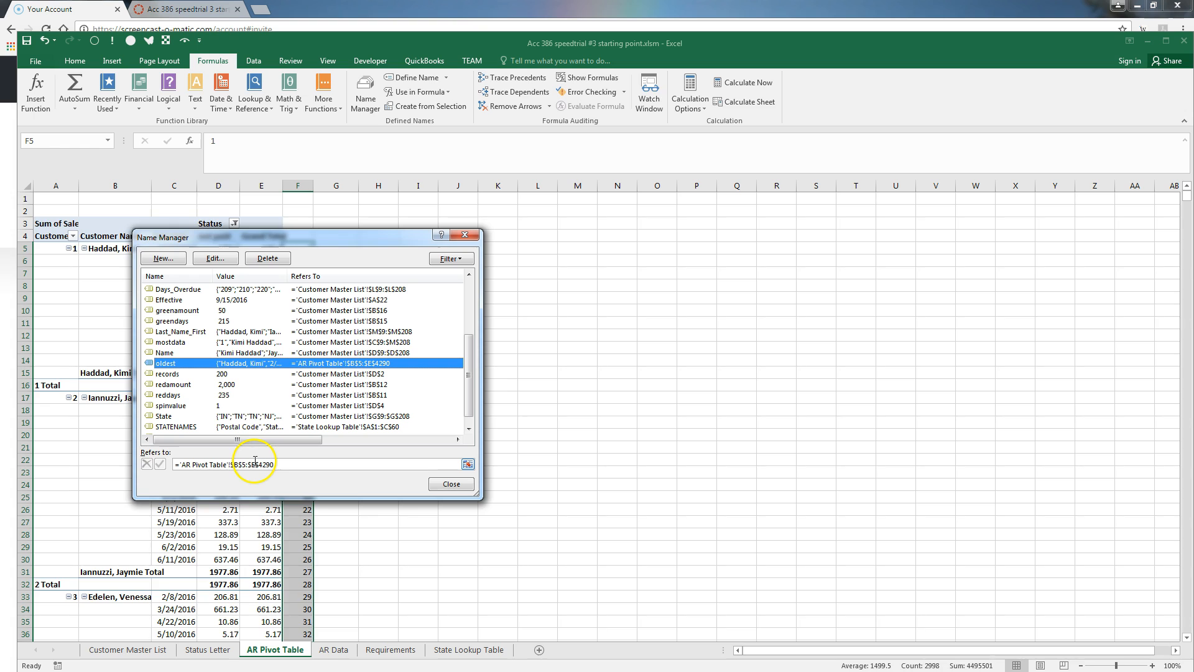
click(277, 465)
key(BackSpace)
text(F)
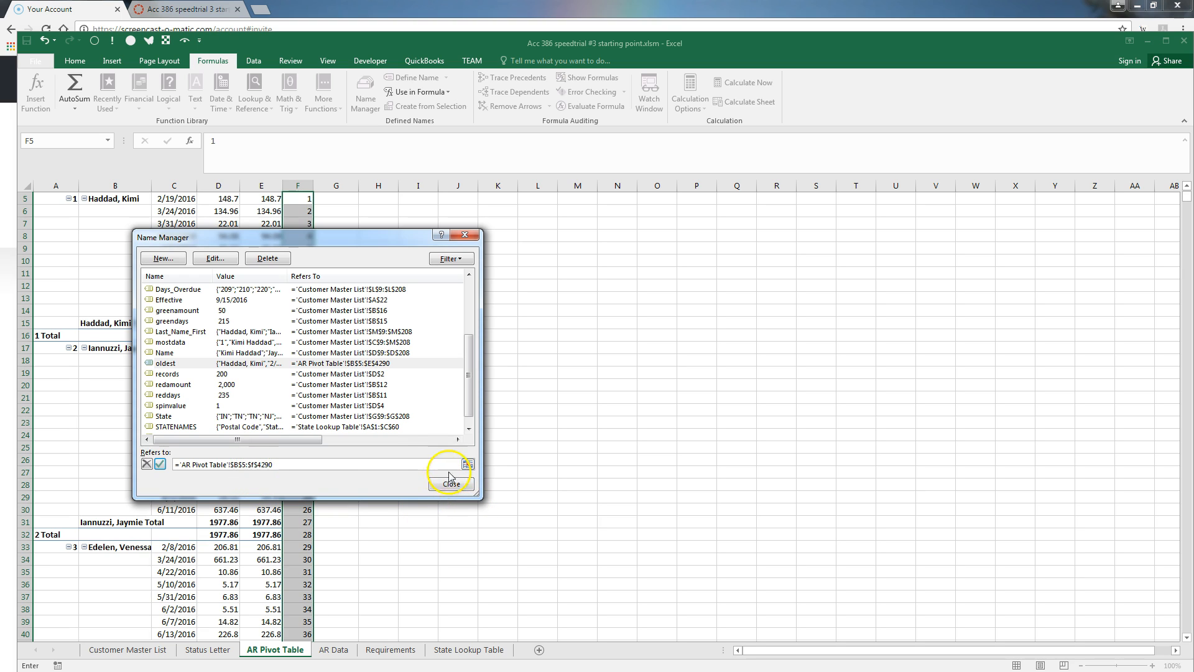
click(160, 464)
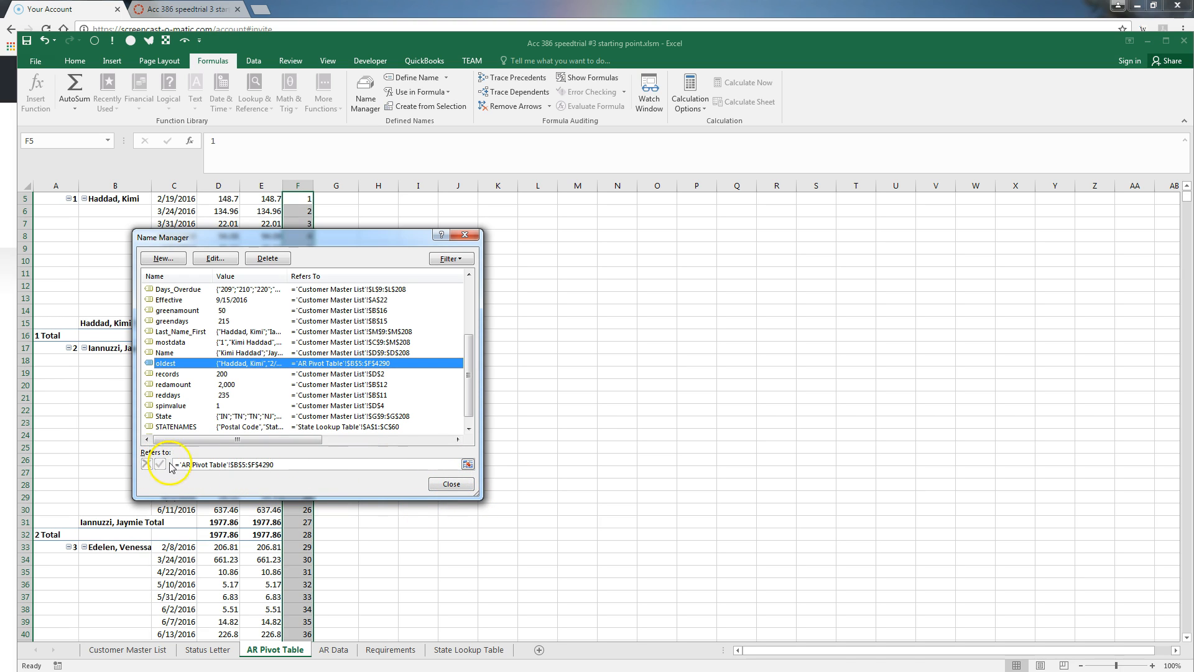
click(464, 486)
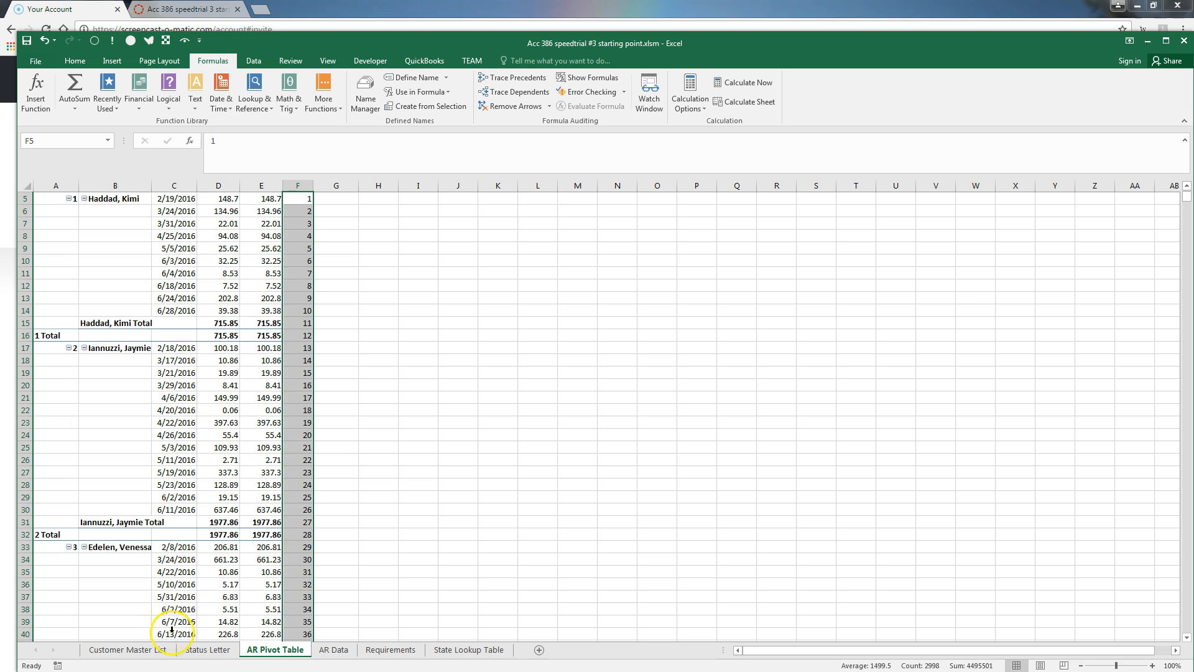
Back on Status Letter, start the I7 formula =VLOOKUP(INDEX(Last_Name_First,spinvalue),oldest,3,FALSE)
click(209, 649)
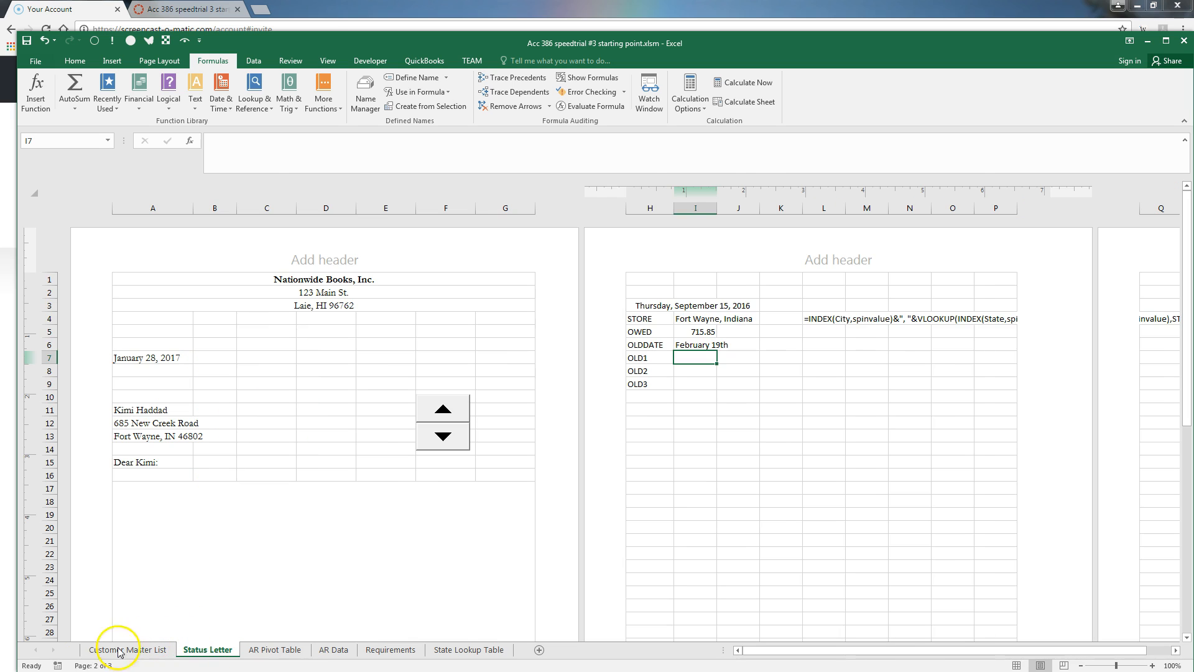
key(ctrl+c)
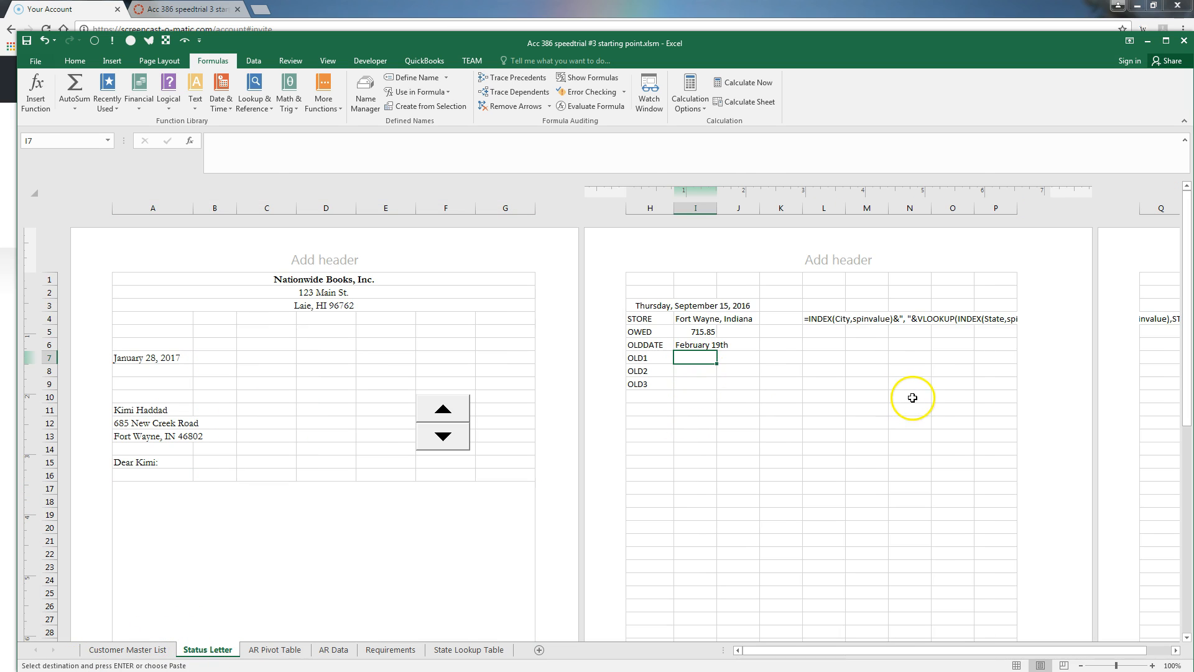
text(=)
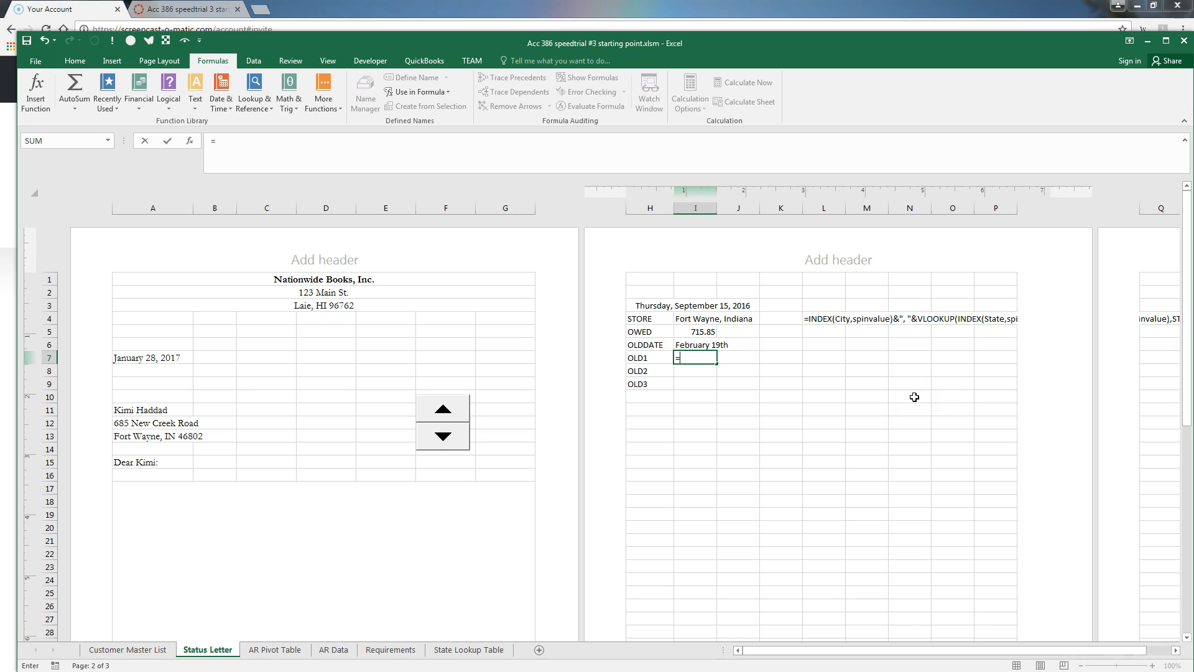
text(vloo)
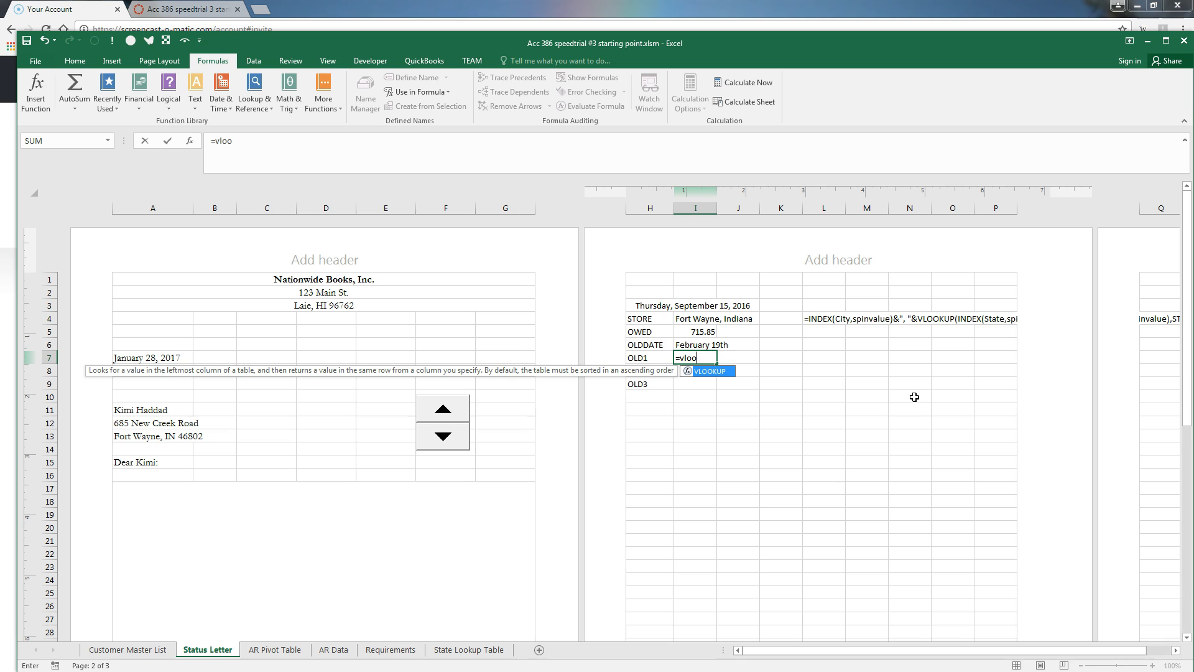
text(kup(ind)
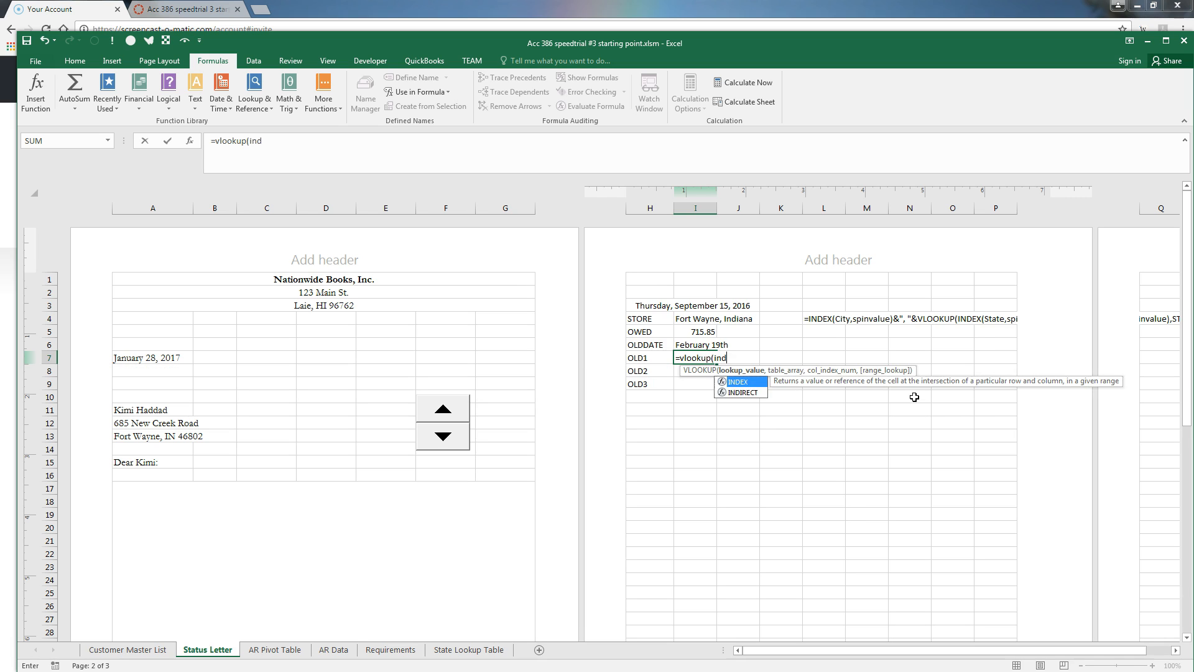
text(ex(Last_Name_First,spi)
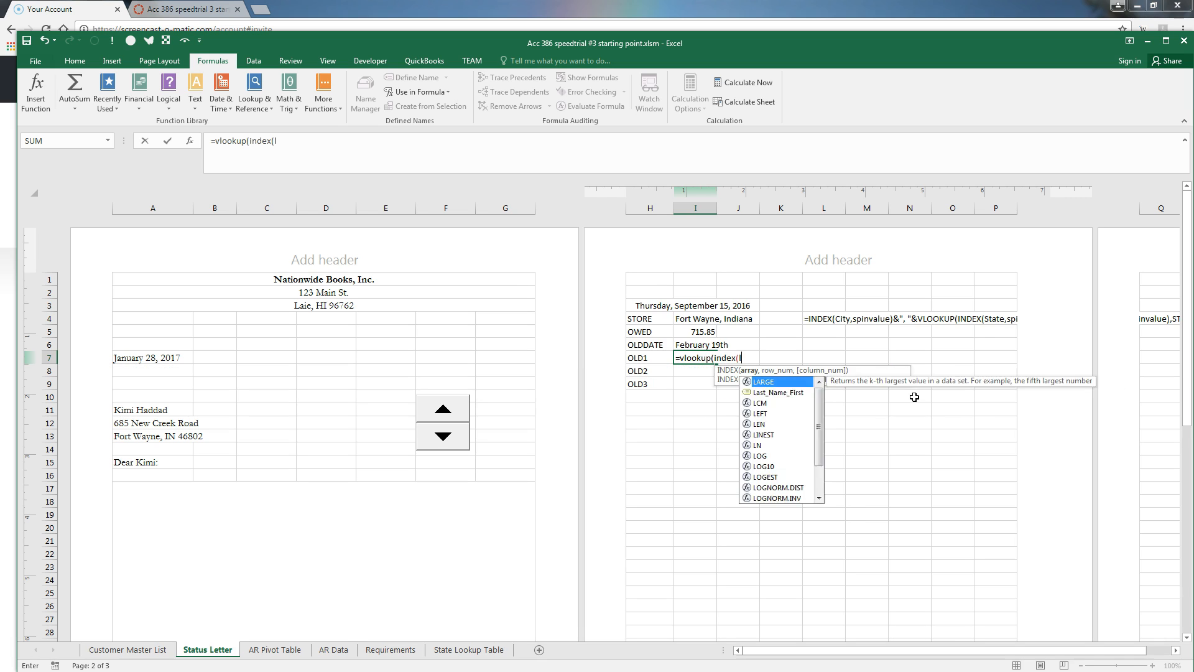
text(nvalue)
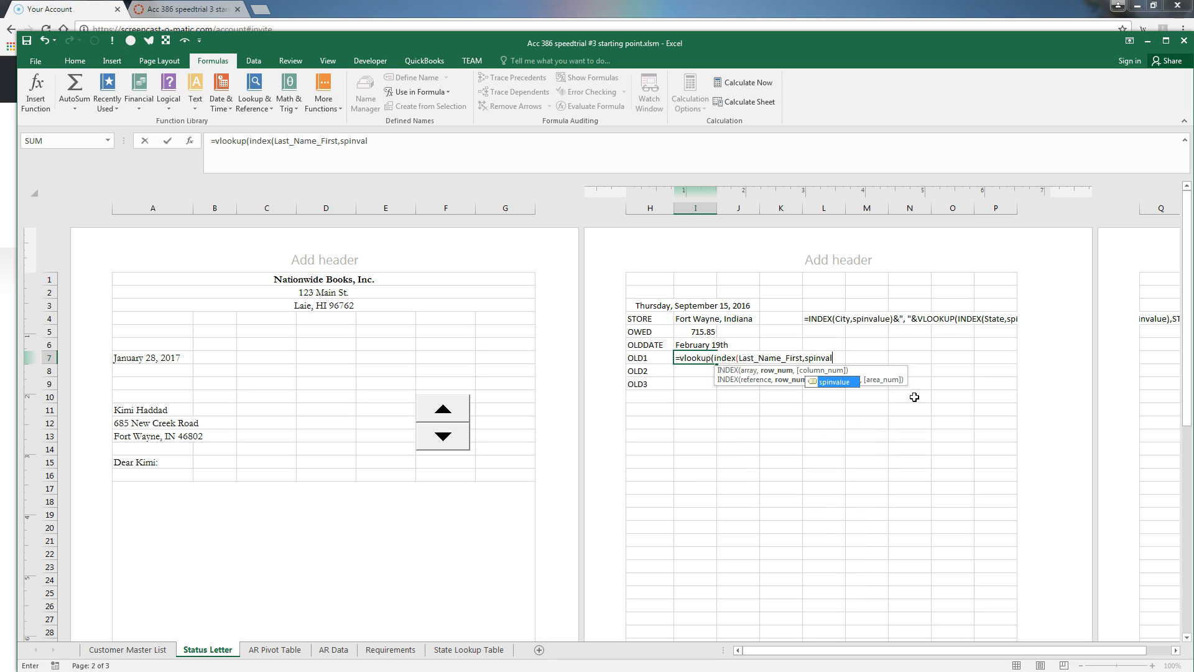
text(),oldest,2)
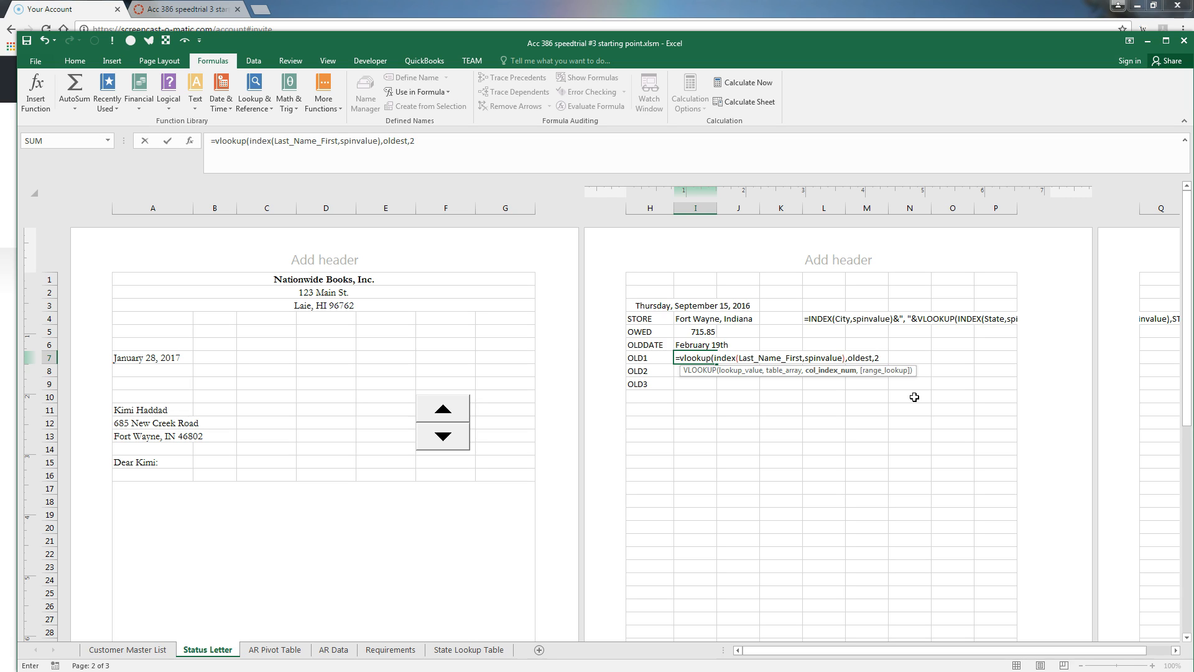
key(BackSpace)
text(3,false))
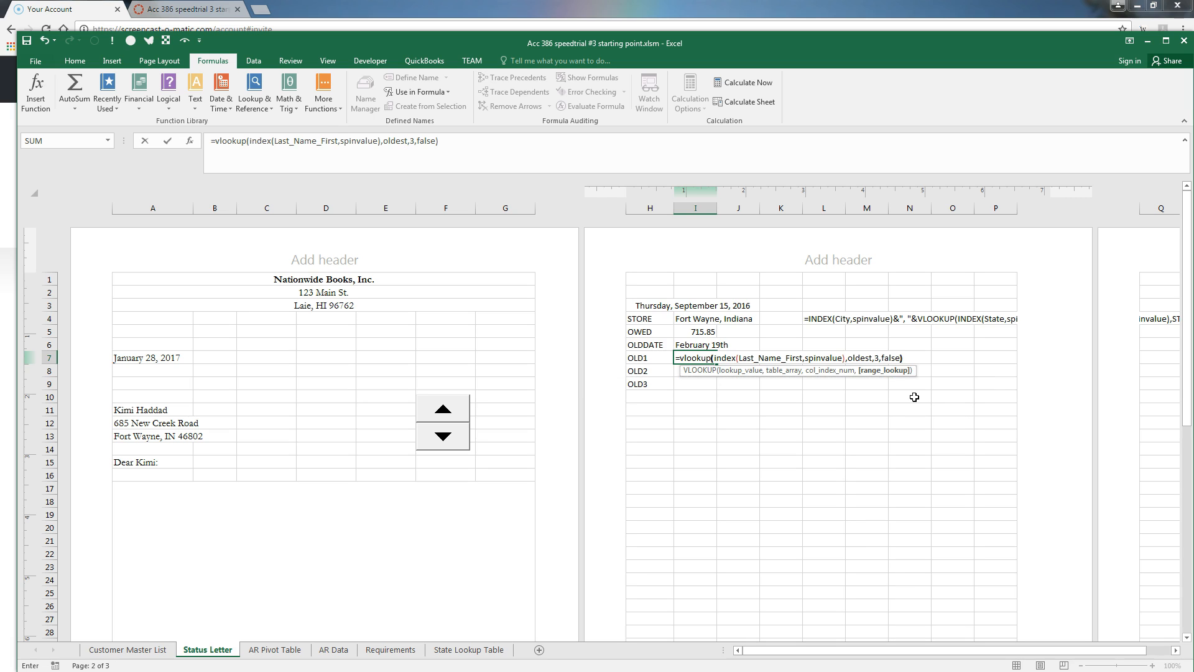
Commit the OLD1 VLOOKUP in I7 so it returns 148.7, then move to J7
key(Return)
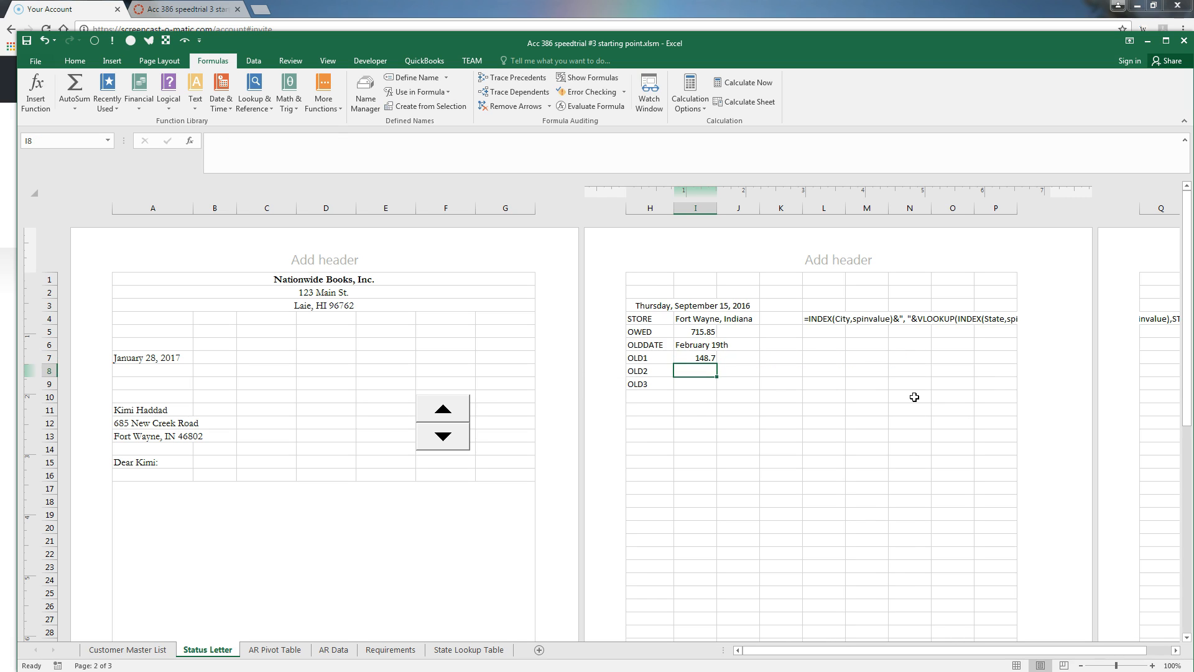
key(Up)
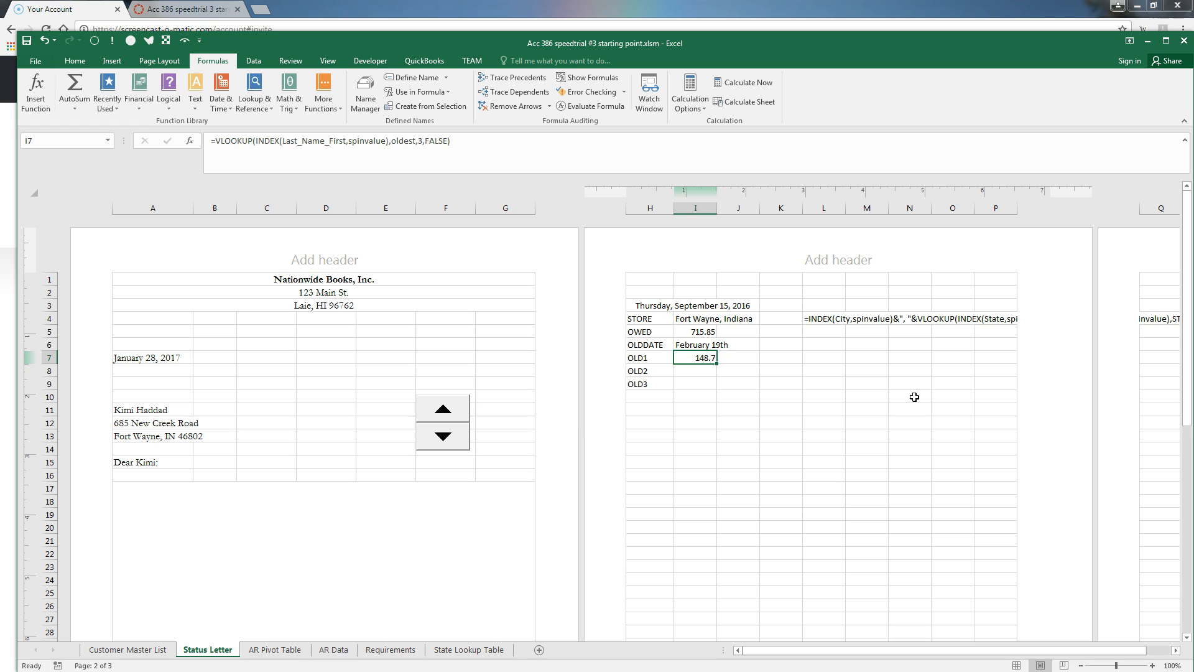
key(Right)
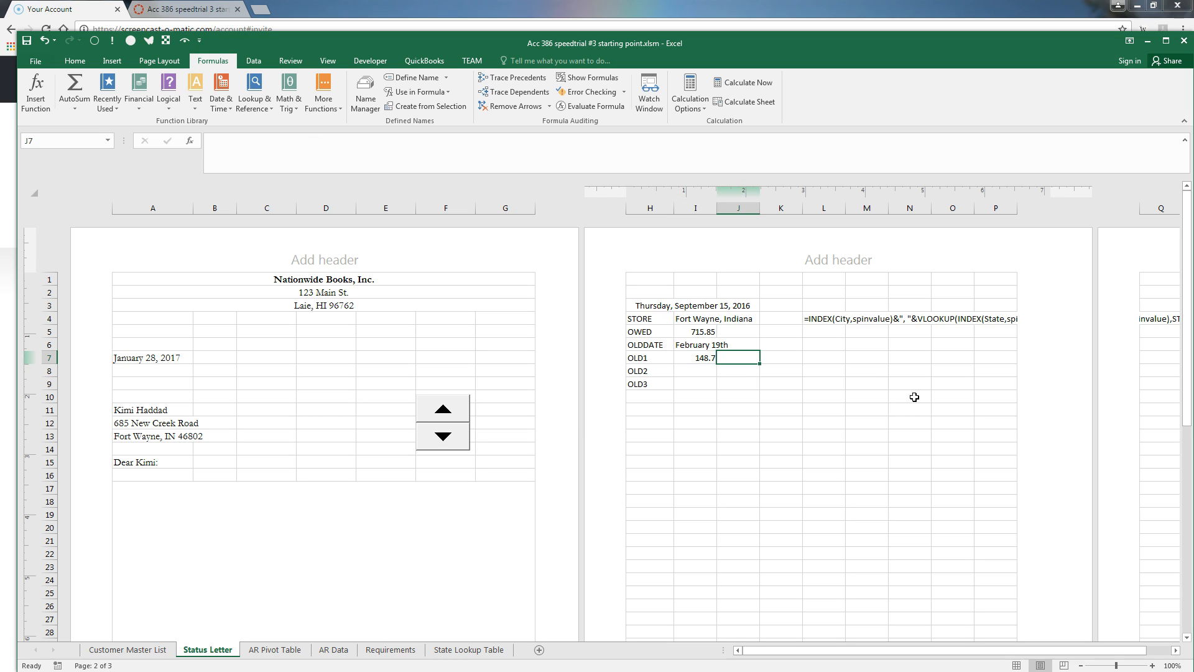
Enter =VLOOKUP(INDEX(Last_Name_First,spinvalue),oldest,5,FALSE) in J7 to return the pivot row number
text(=vlookup()
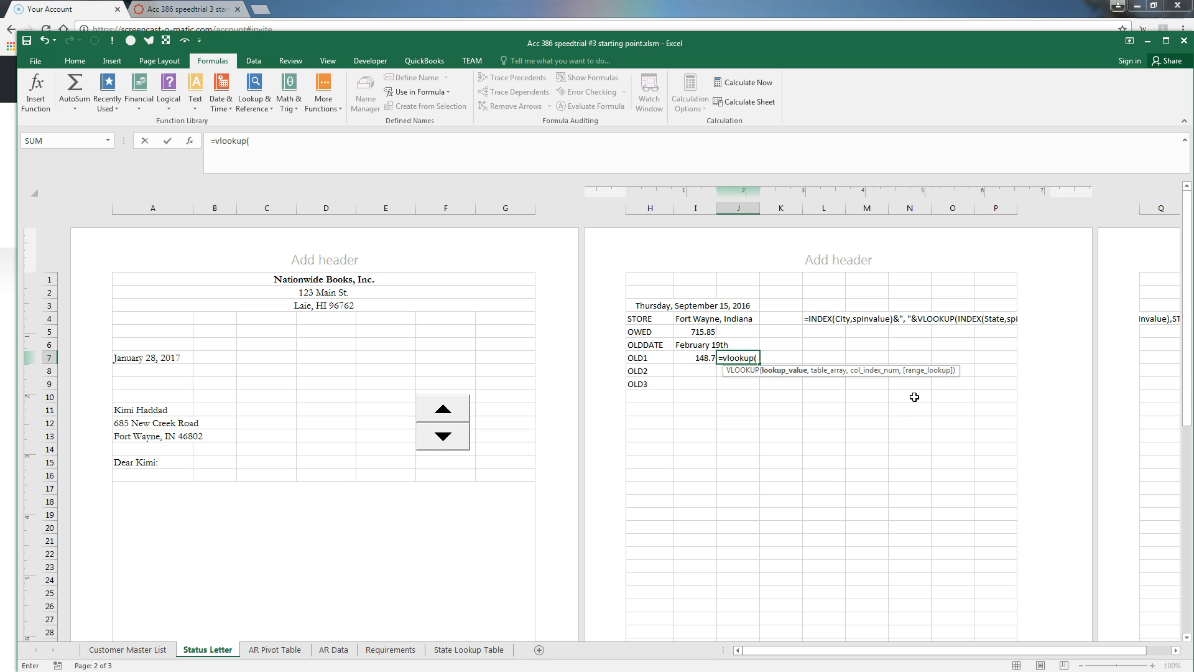
text(index()
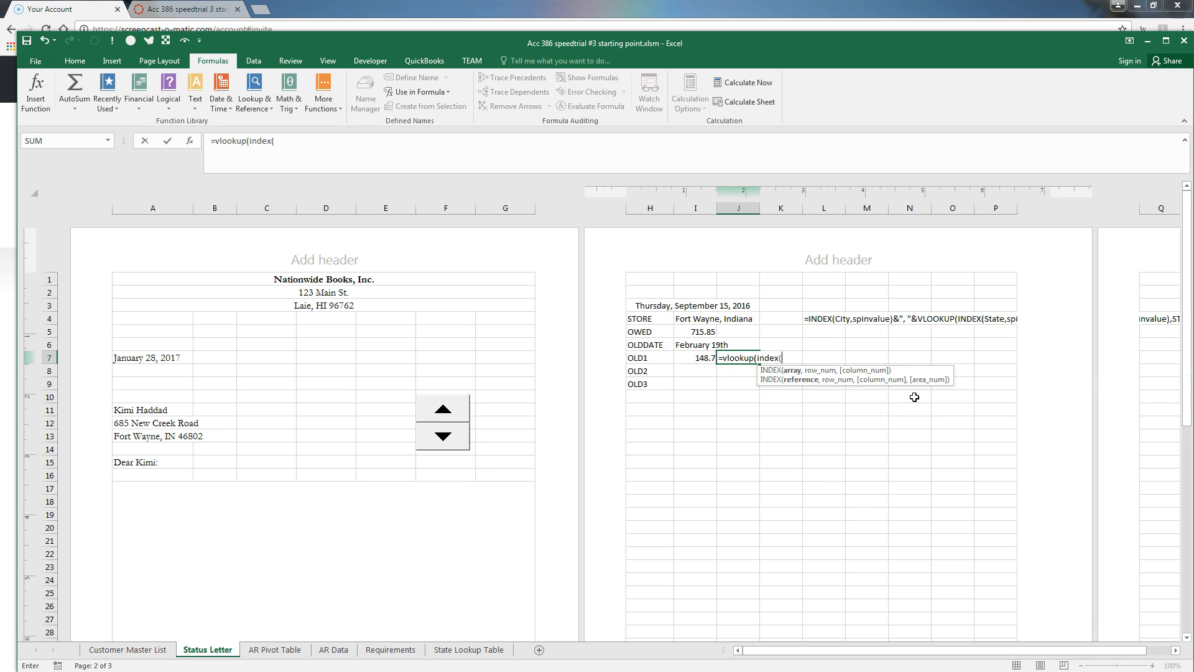
text(last)
key(Tab)
text(,spinv)
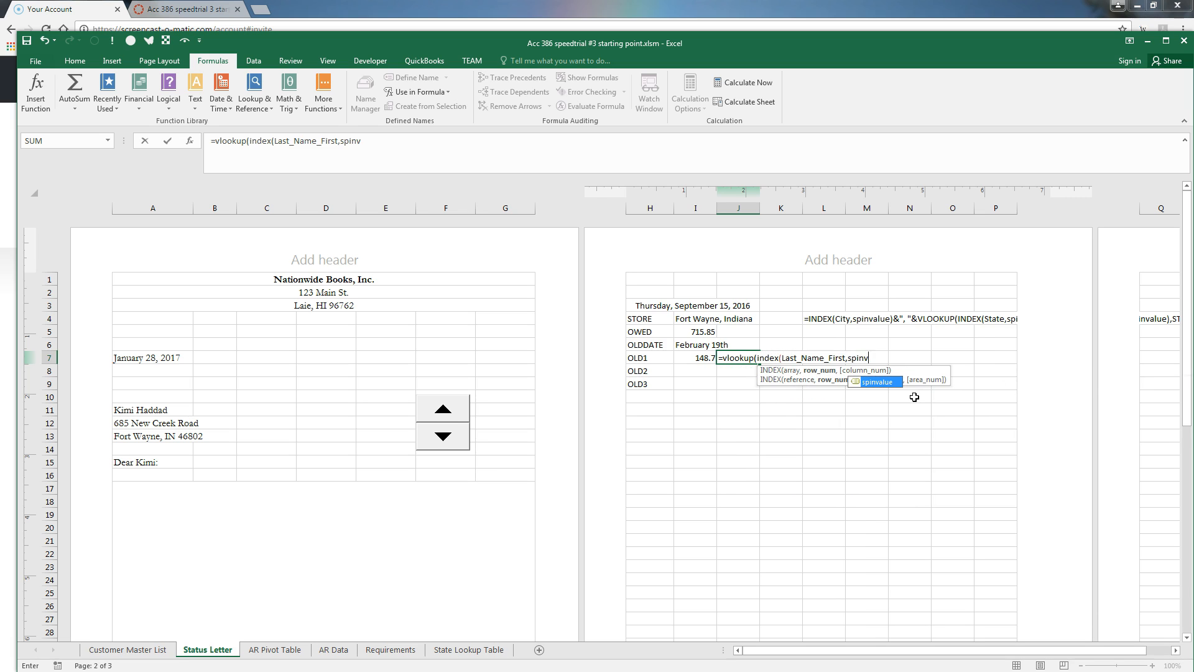
text(alue),oldest)
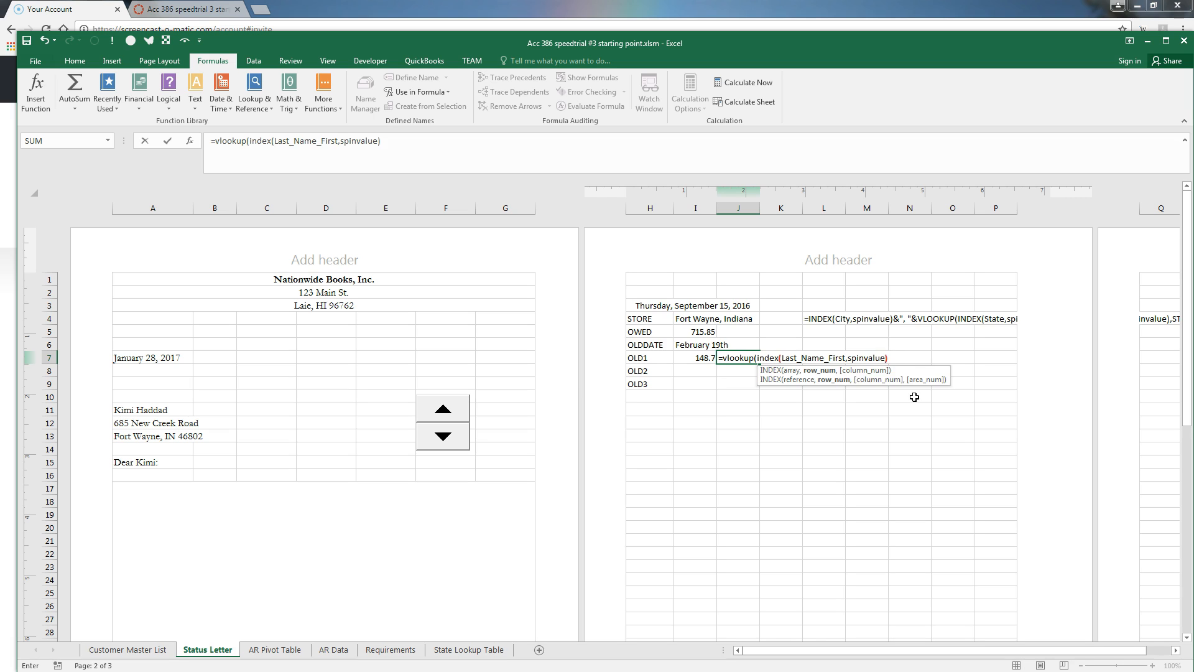
text(,)
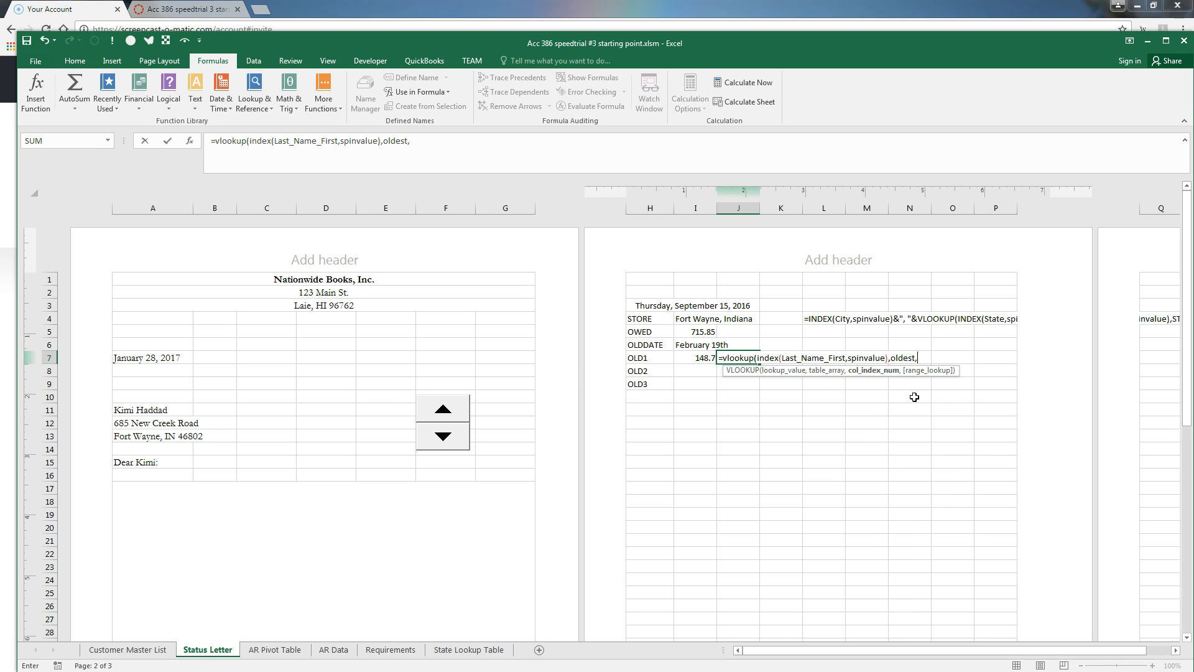
text(4,fal)
key(BackSpace)
key(BackSpace)
key(BackSpace)
key(BackSpace)
key(BackSpace)
text(5,false)
key(Return)
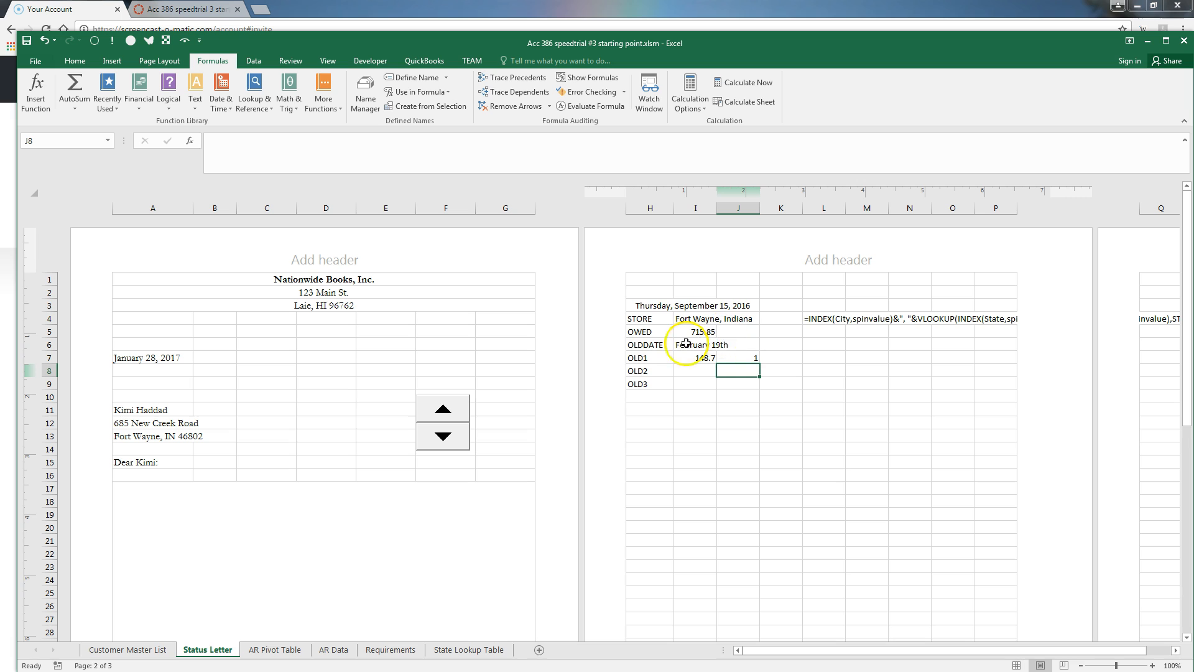
click(726, 361)
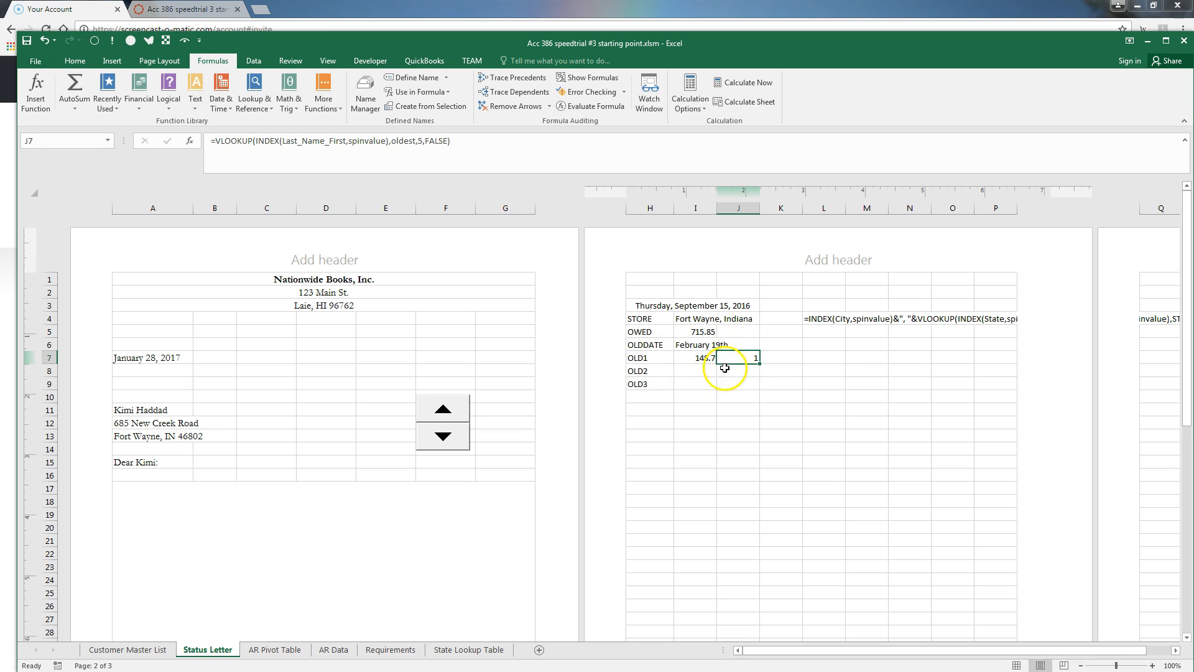
click(693, 361)
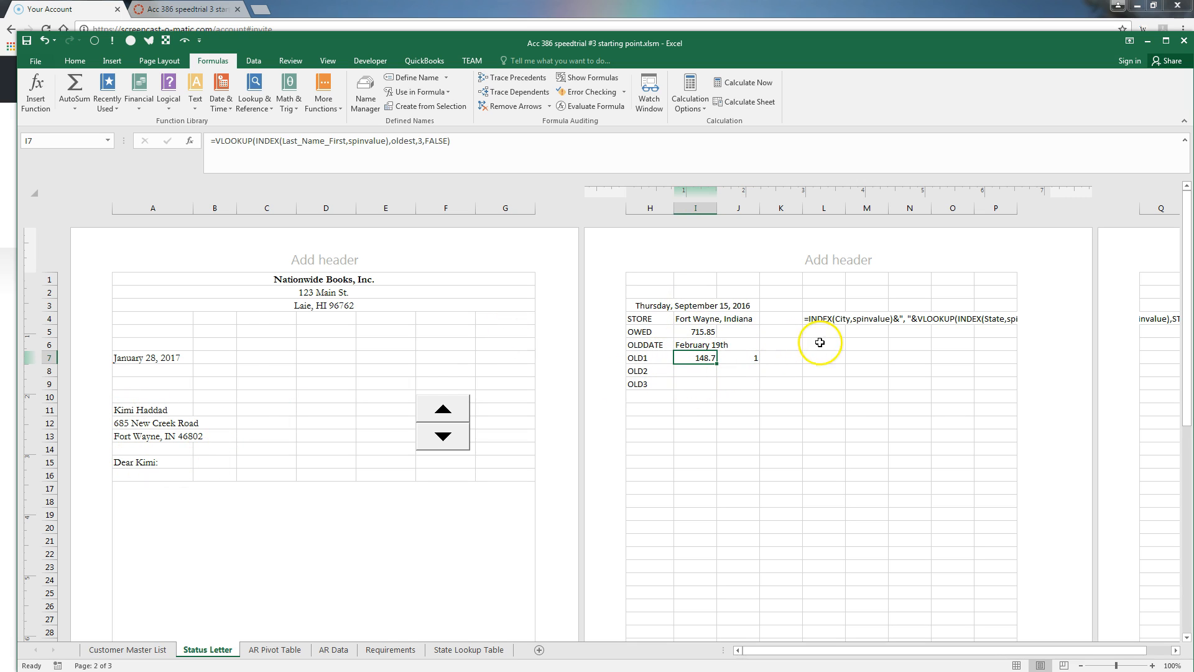
Step the spinner down four times to test the lookups on a later customer
click(457, 439)
click(454, 441)
click(452, 441)
click(453, 441)
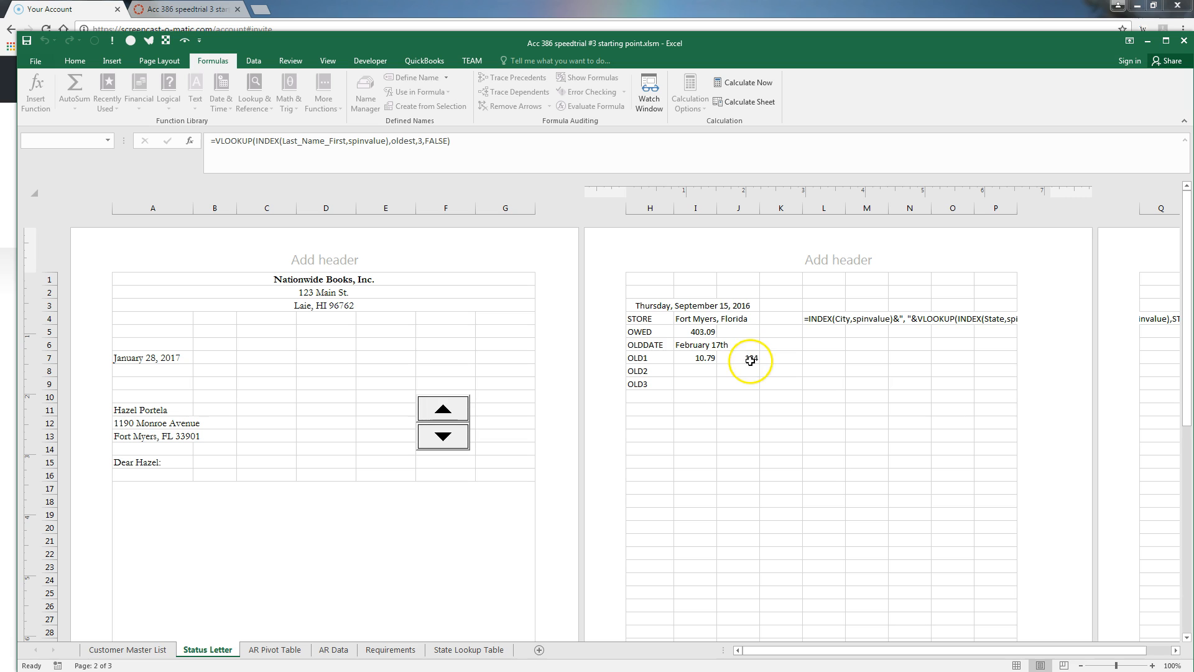
click(697, 371)
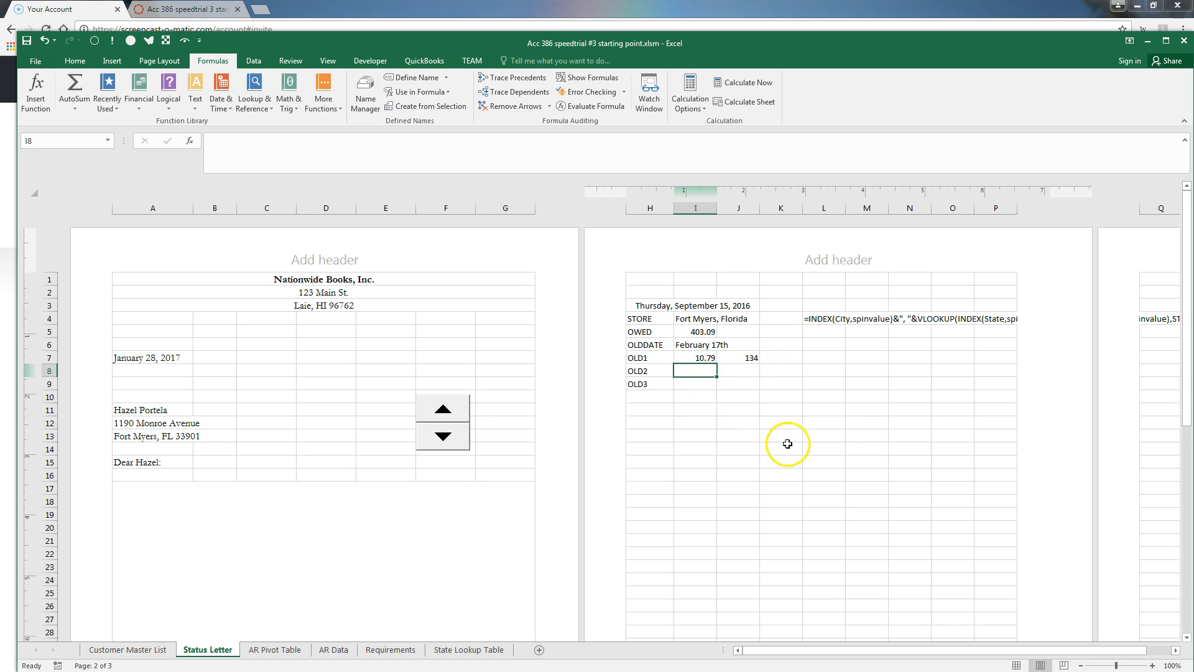
Enter =INDEX(oldest,J7+1,4) in I8, correcting column 5 to 4, so it shows 26.1
text(=)
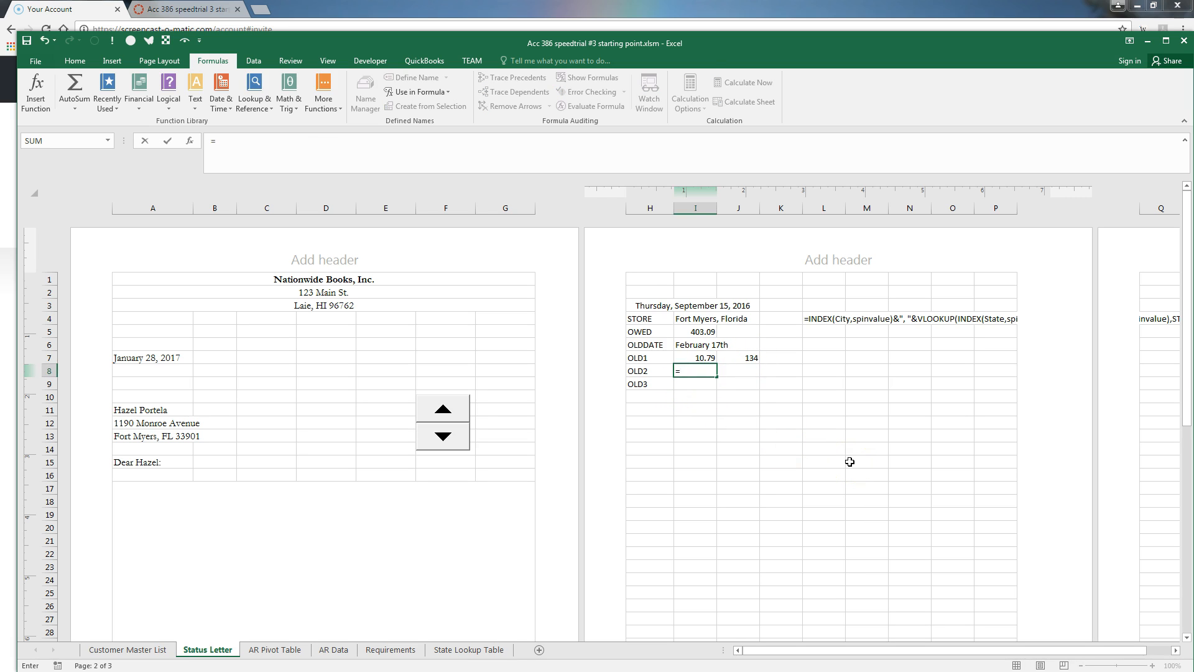
text(index()
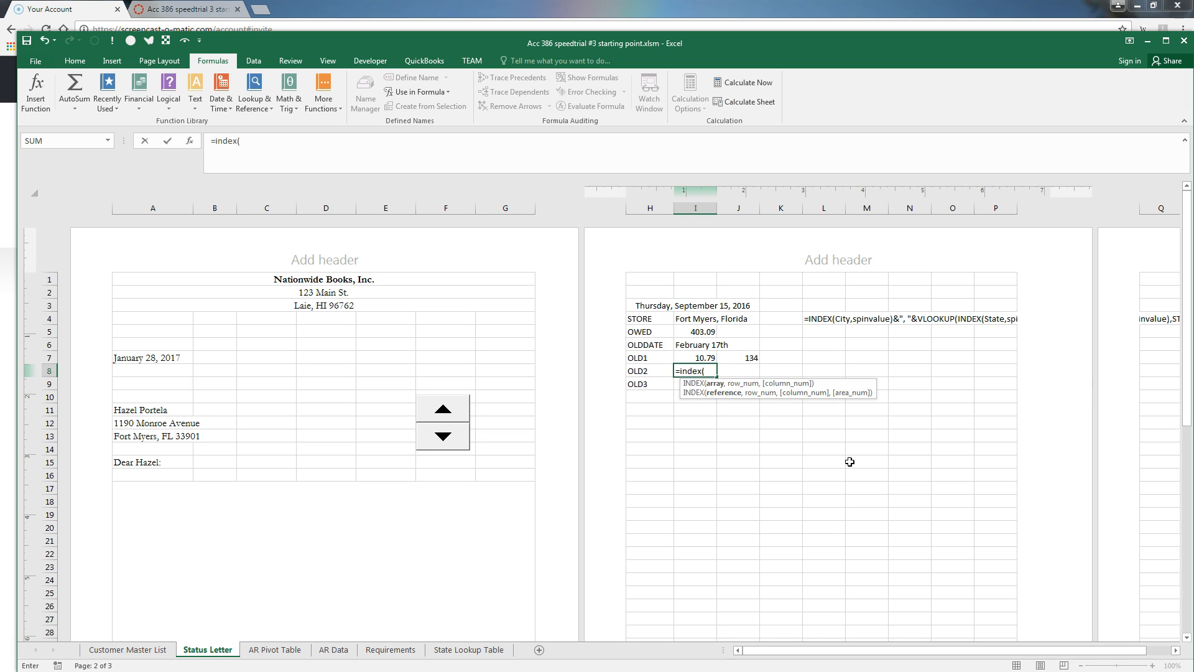
text(oldest,)
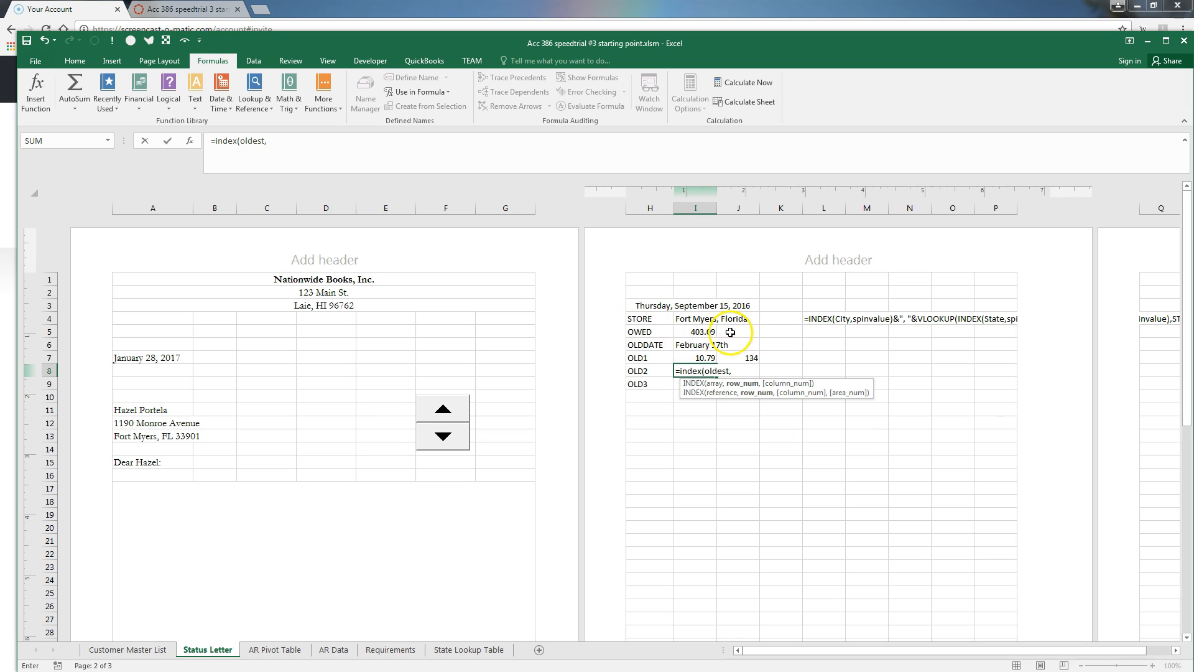
click(751, 358)
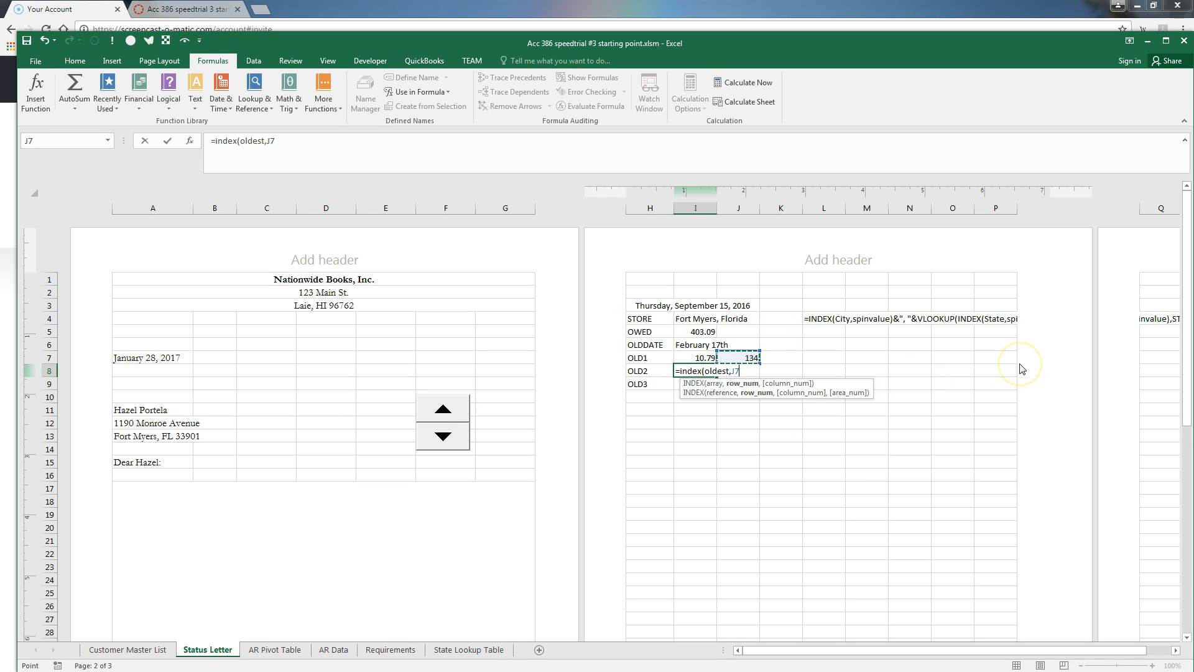
text(+1,5)
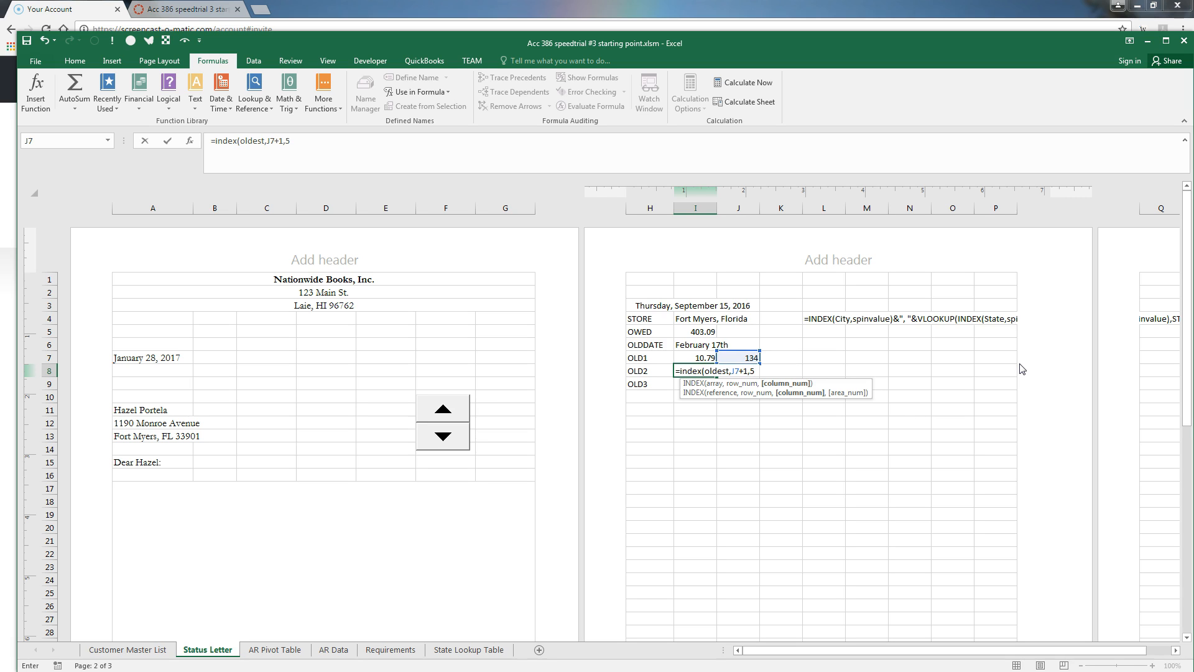
key(Return)
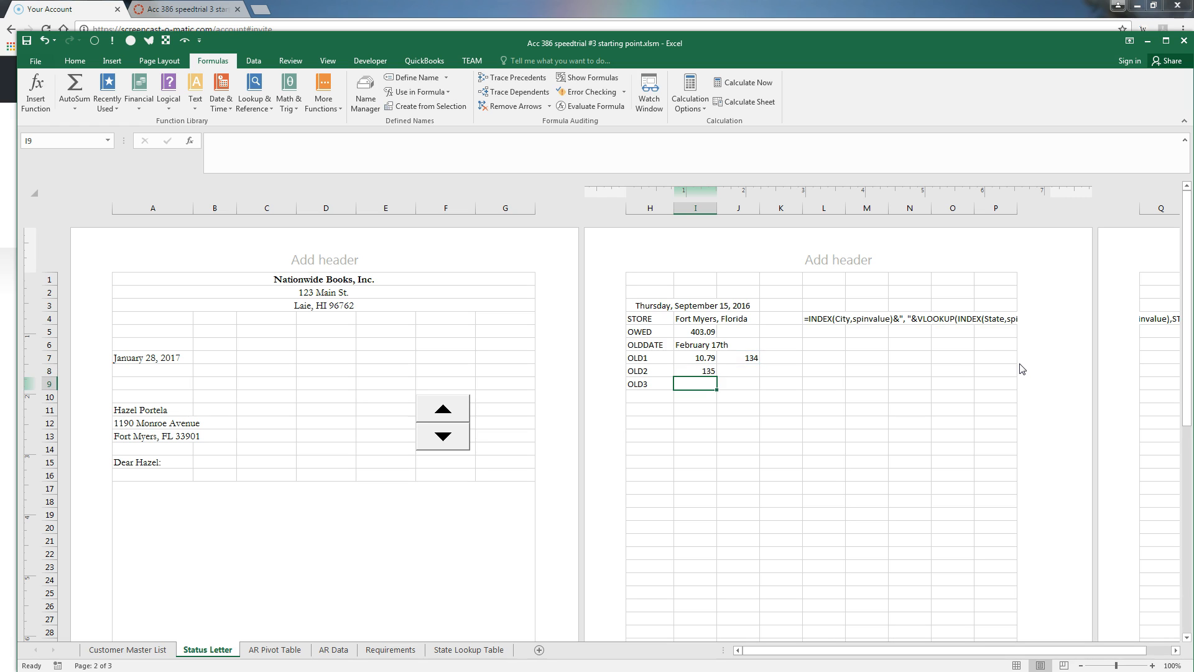
key(Up)
key(F2)
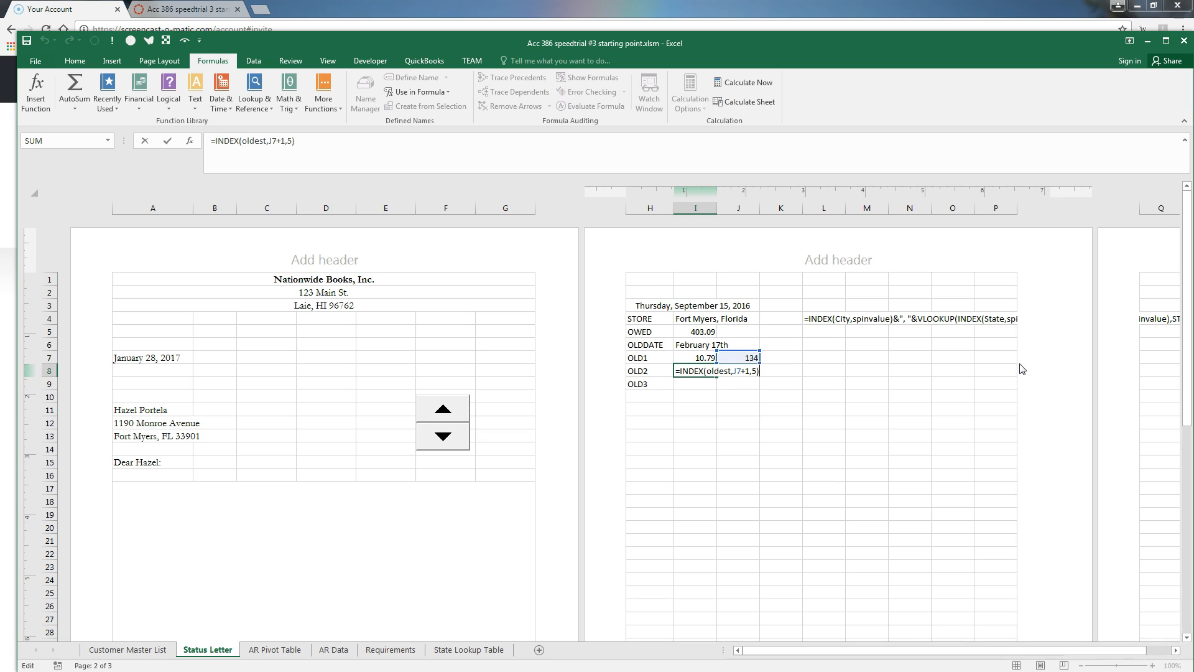
key(Left)
key(BackSpace)
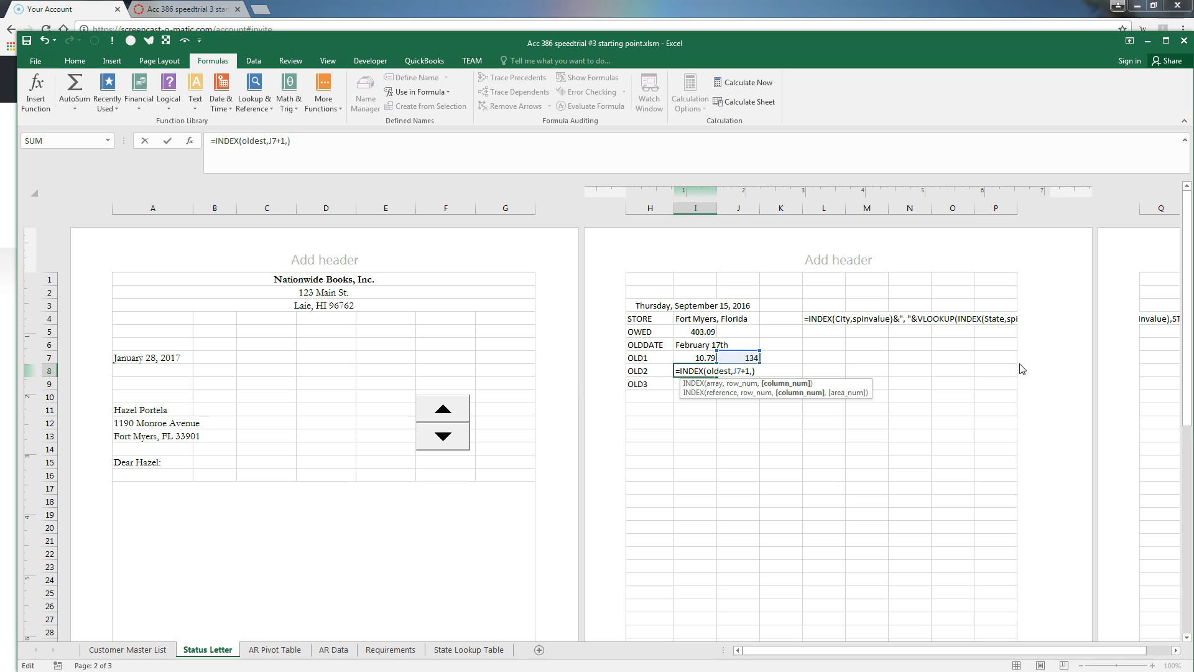
text(4)
key(Return)
key(Up)
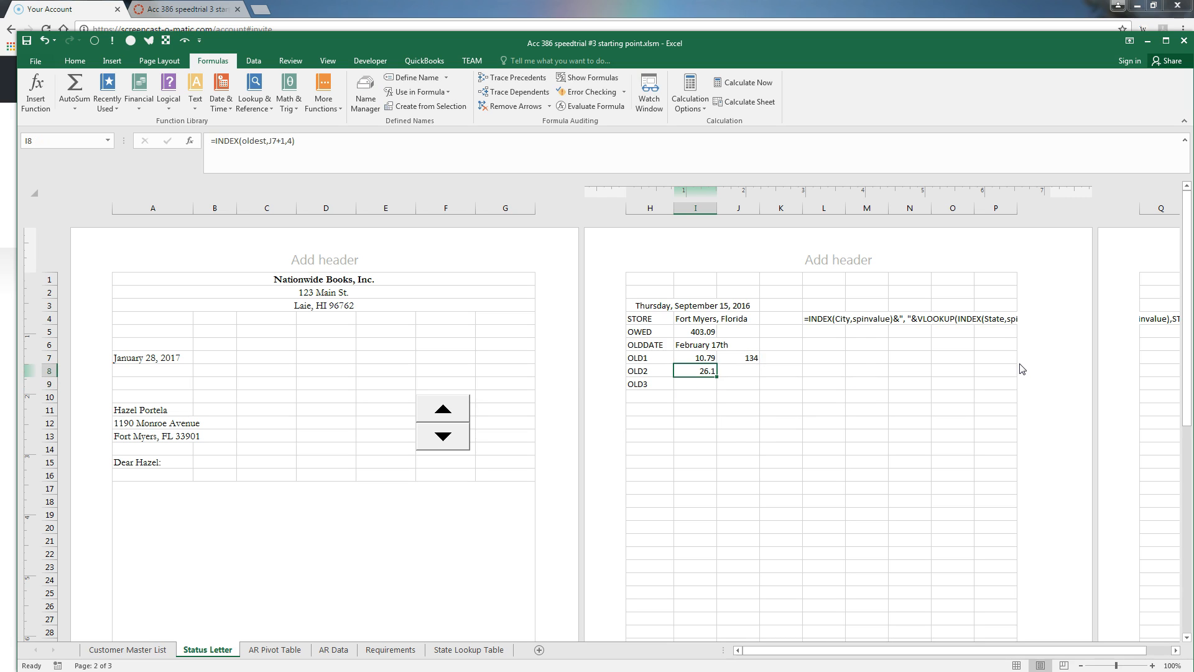
Enter =INDEX(oldest,J7+2,4) in I9 so OLD3 shows 24.65
key(Down)
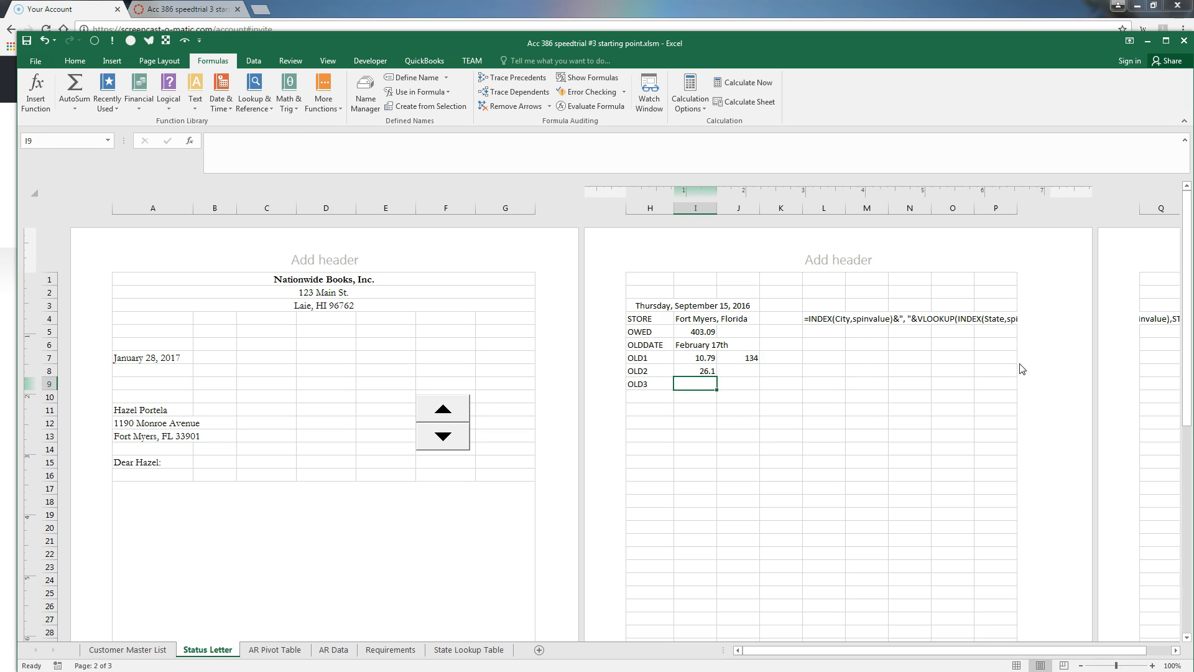
text(=index)
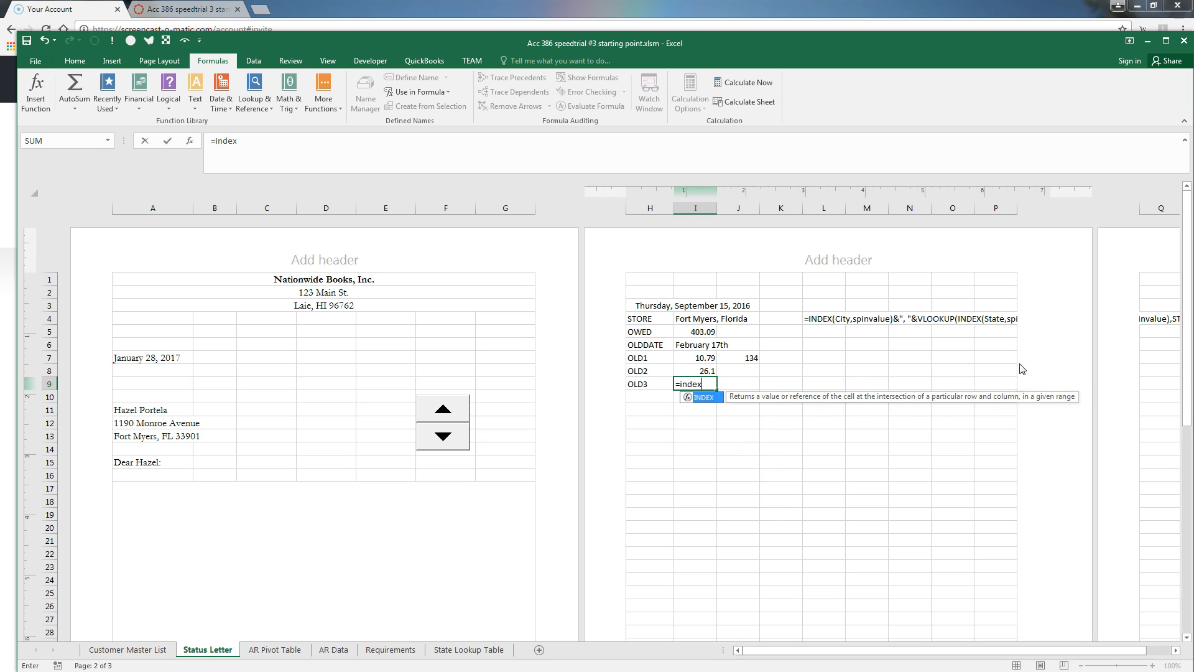
text((oldex)
key(BackSpace)
text(st,)
click(735, 359)
text(+2,4)
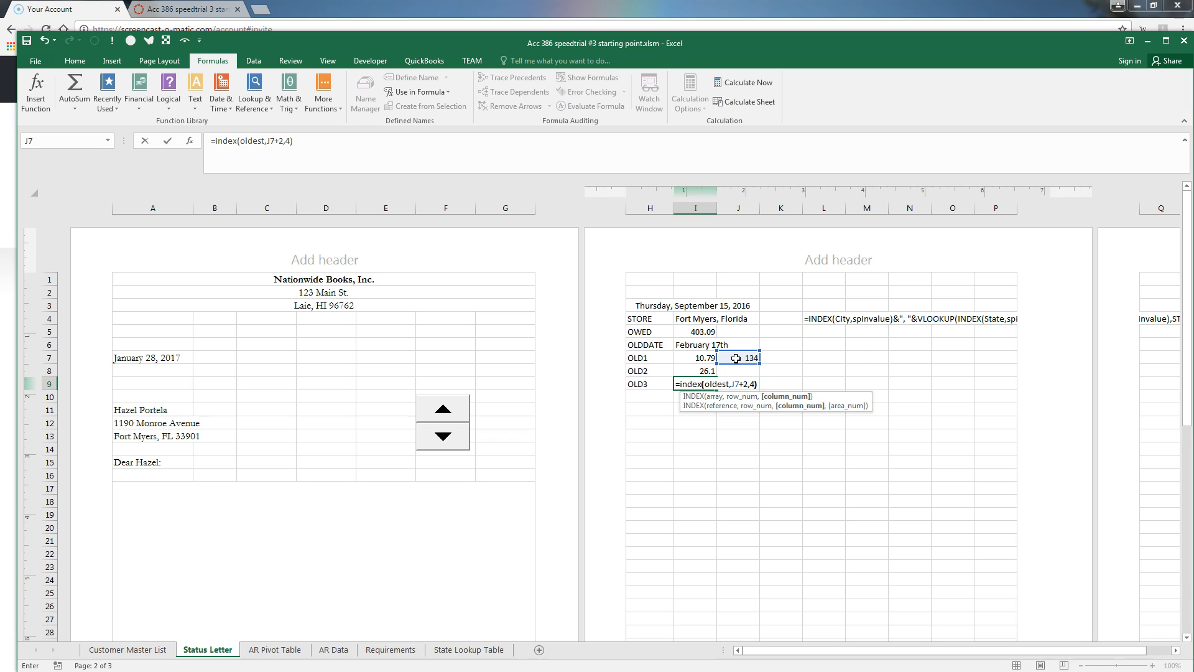
key(Return)
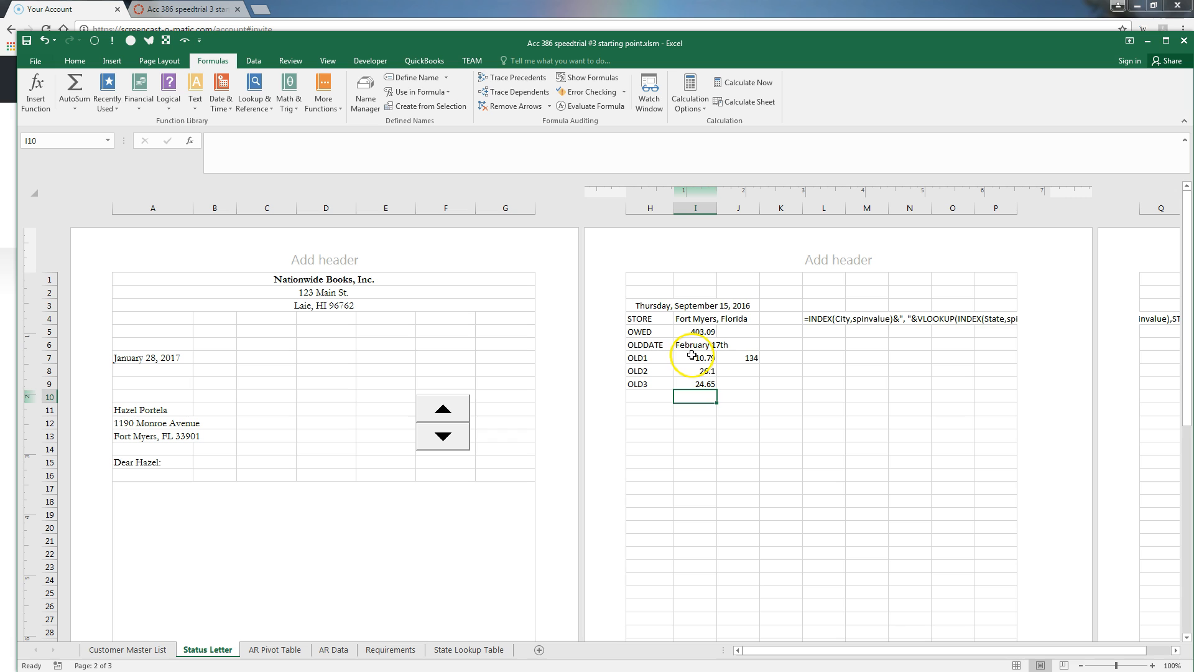
click(268, 649)
scroll(175, 510, down, 4)
scroll(176, 510, down, 13)
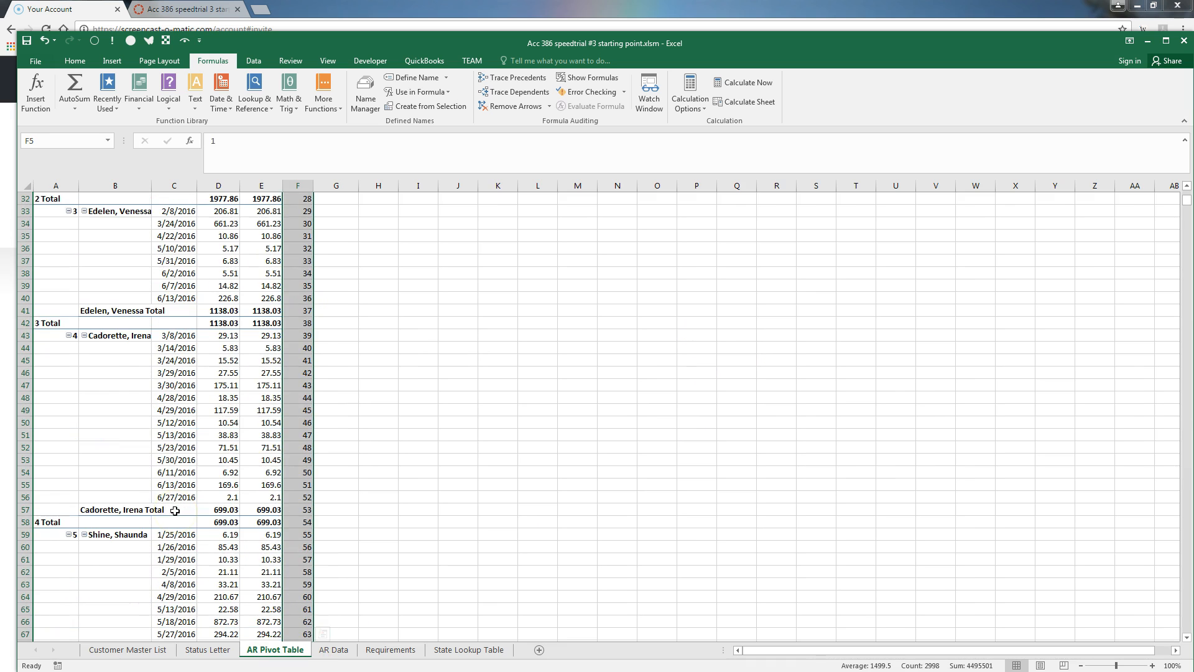
scroll(175, 510, down, 20)
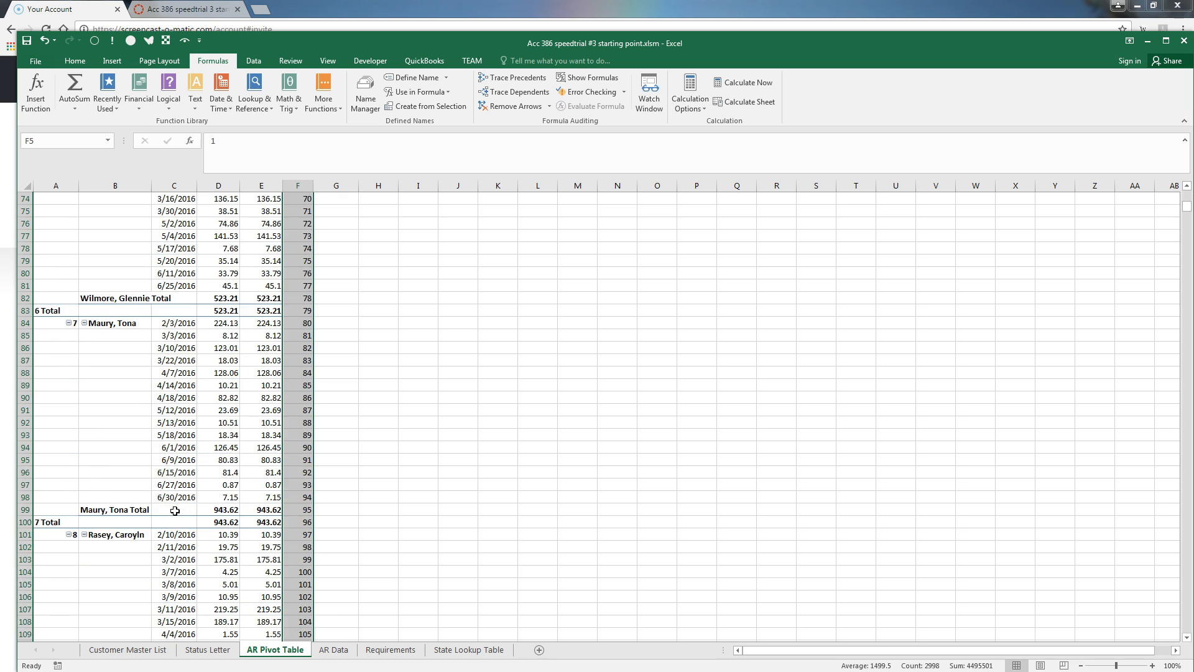
click(217, 410)
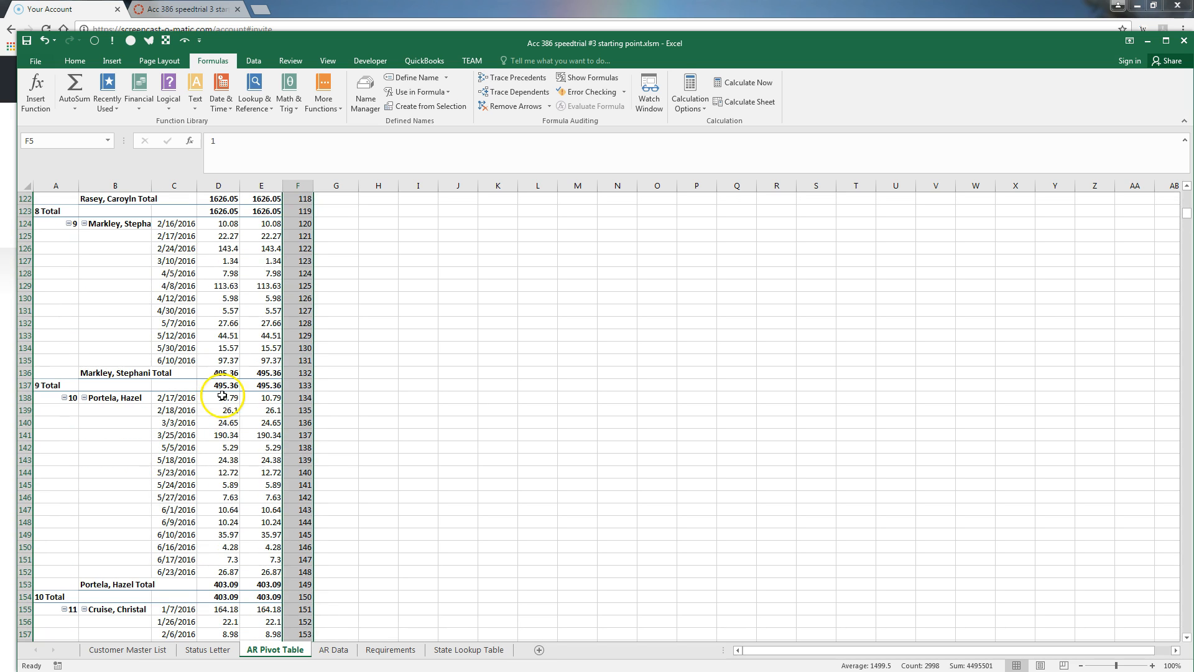
click(214, 424)
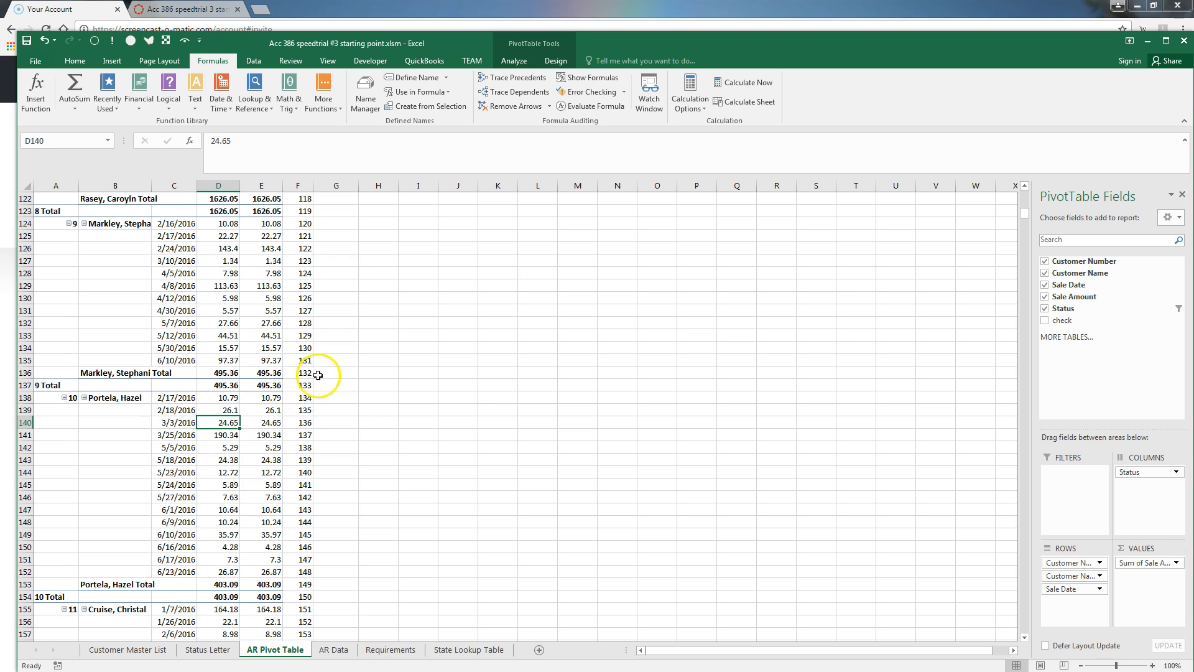
click(210, 649)
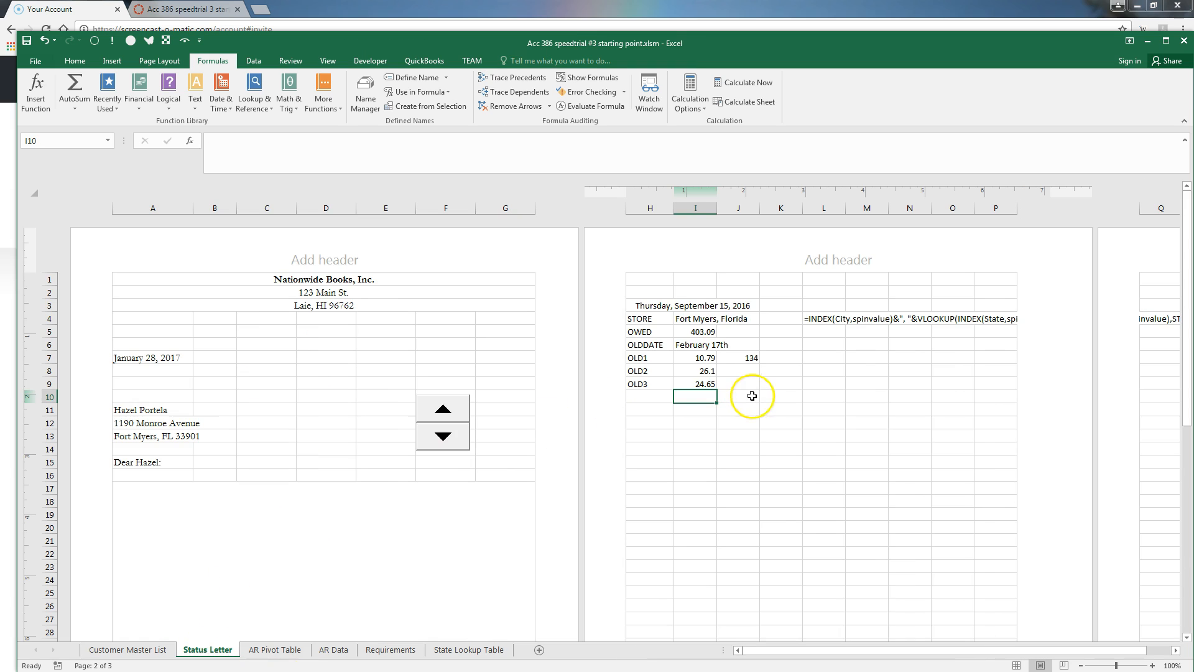
Enter a CUST5 label in cell H10 below the OLD3 row
click(652, 402)
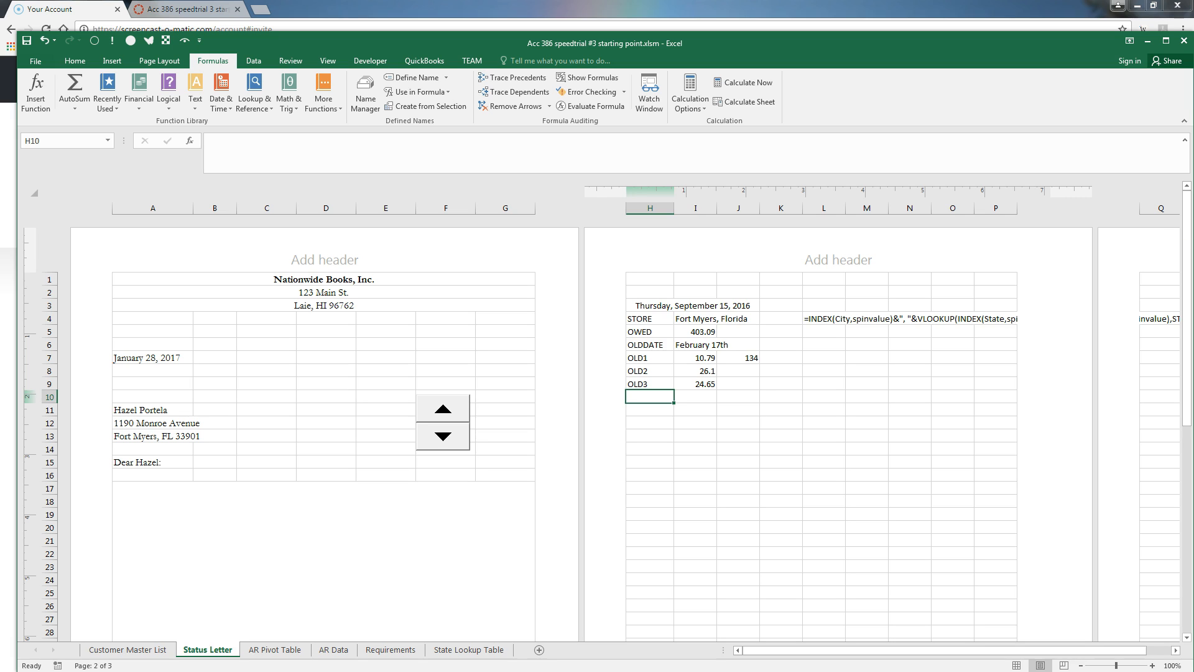
text(CUST5)
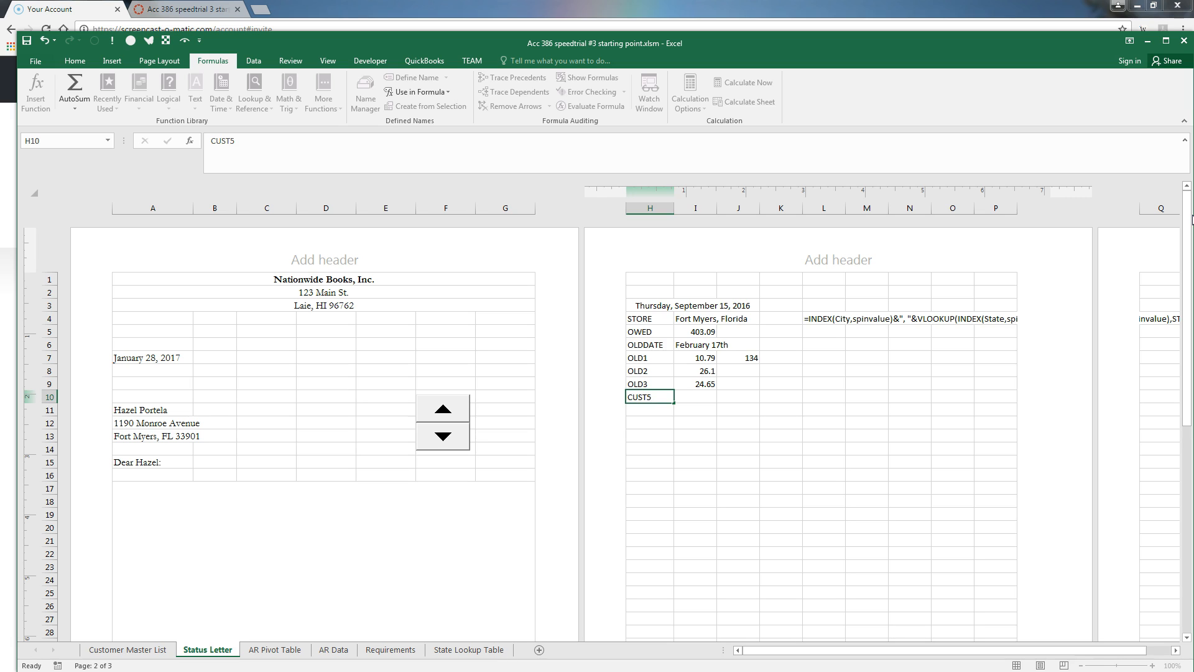
key(Tab)
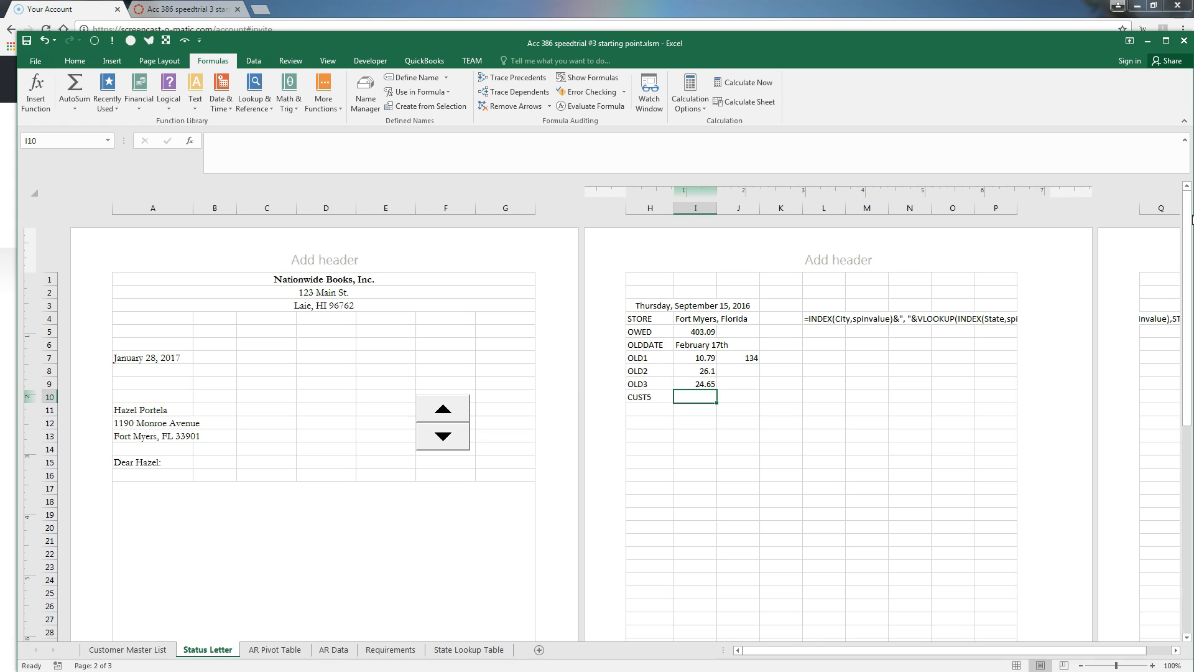
Enter =(YEAR(TODAY())-INDEX(_1st_Year,spinvalue))>5 in I10, pasting the _1st_Year name, so CUST5 shows TRUE
text(=)
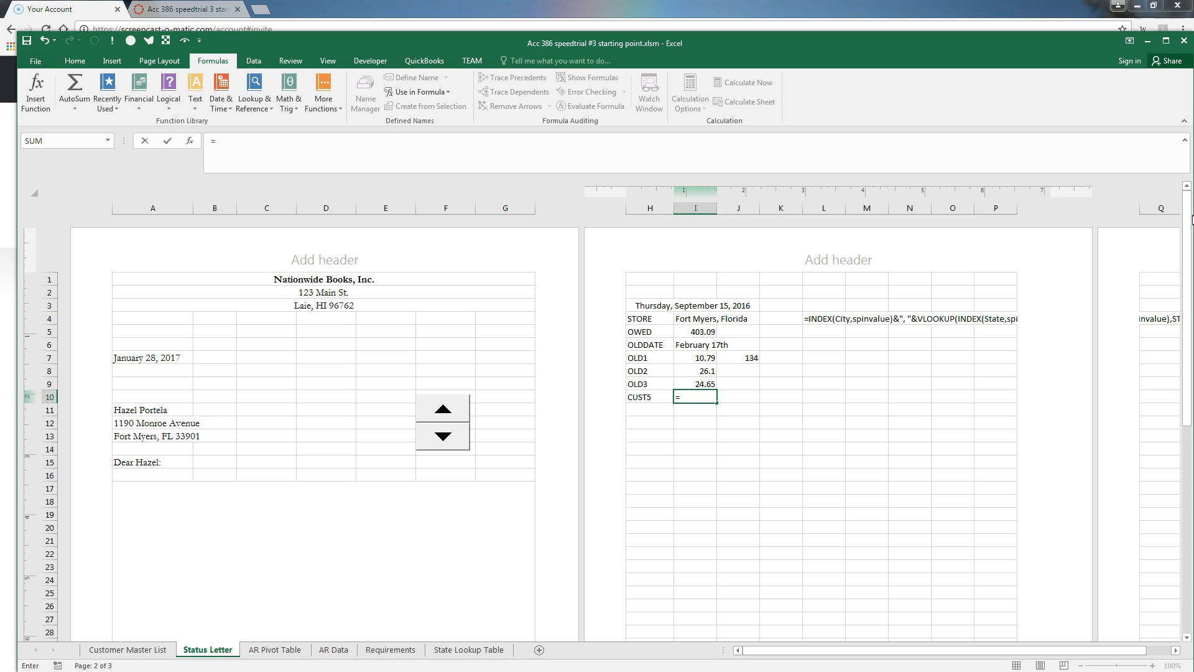
text(year)
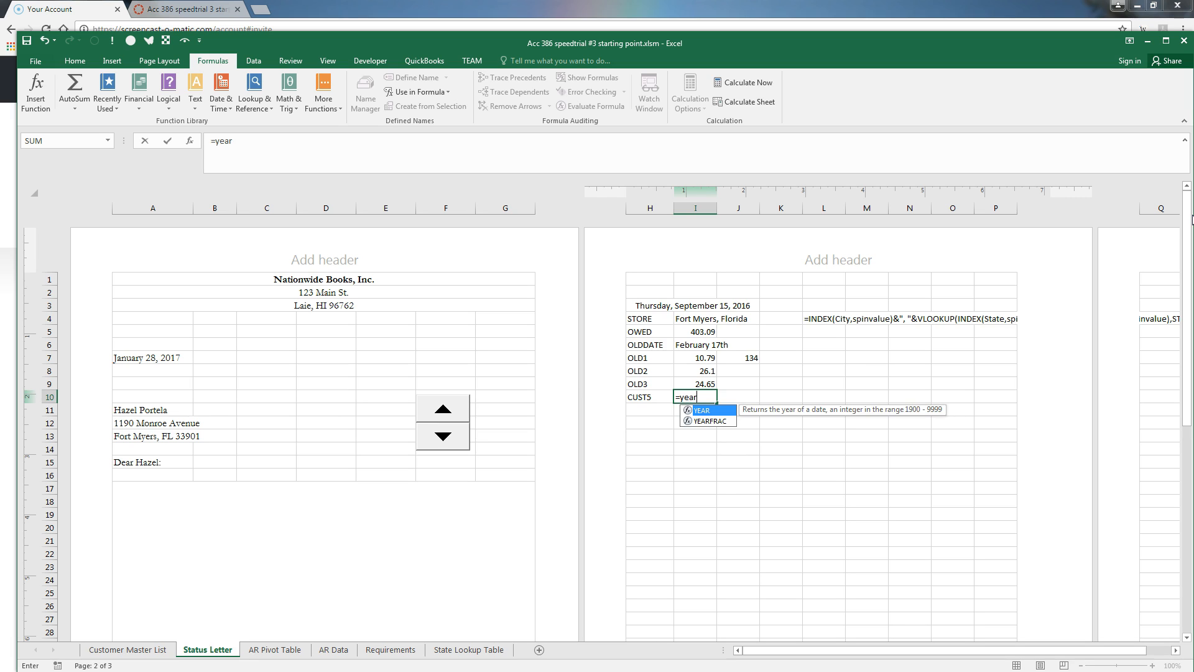
text((today()))
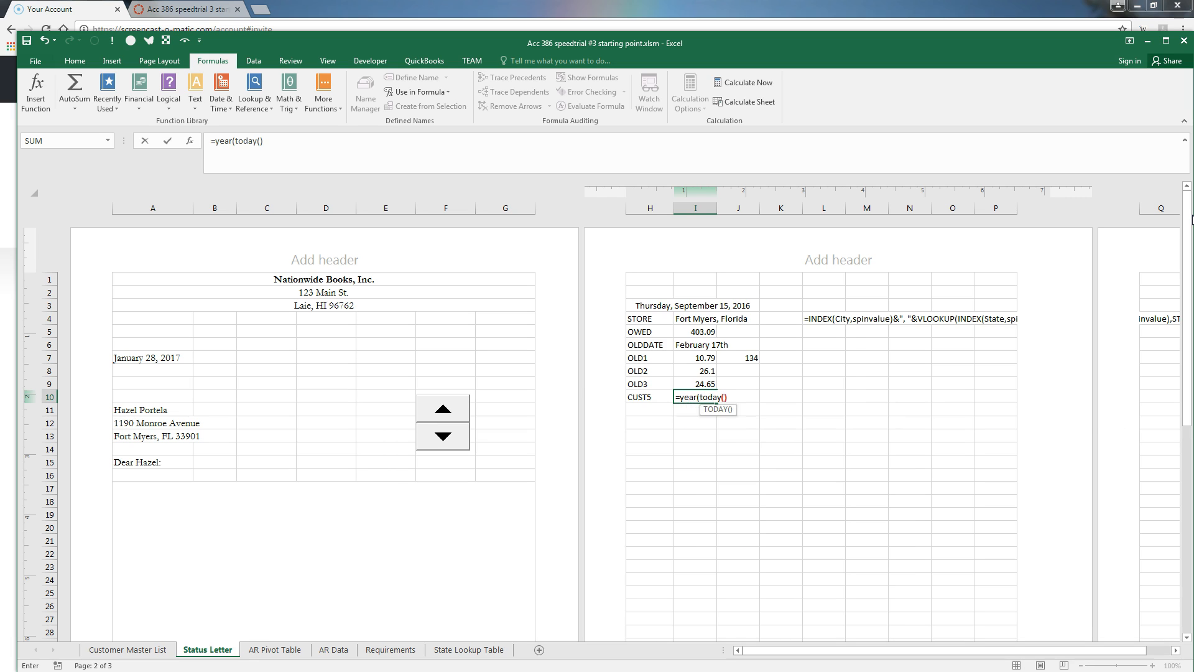
text(-index()
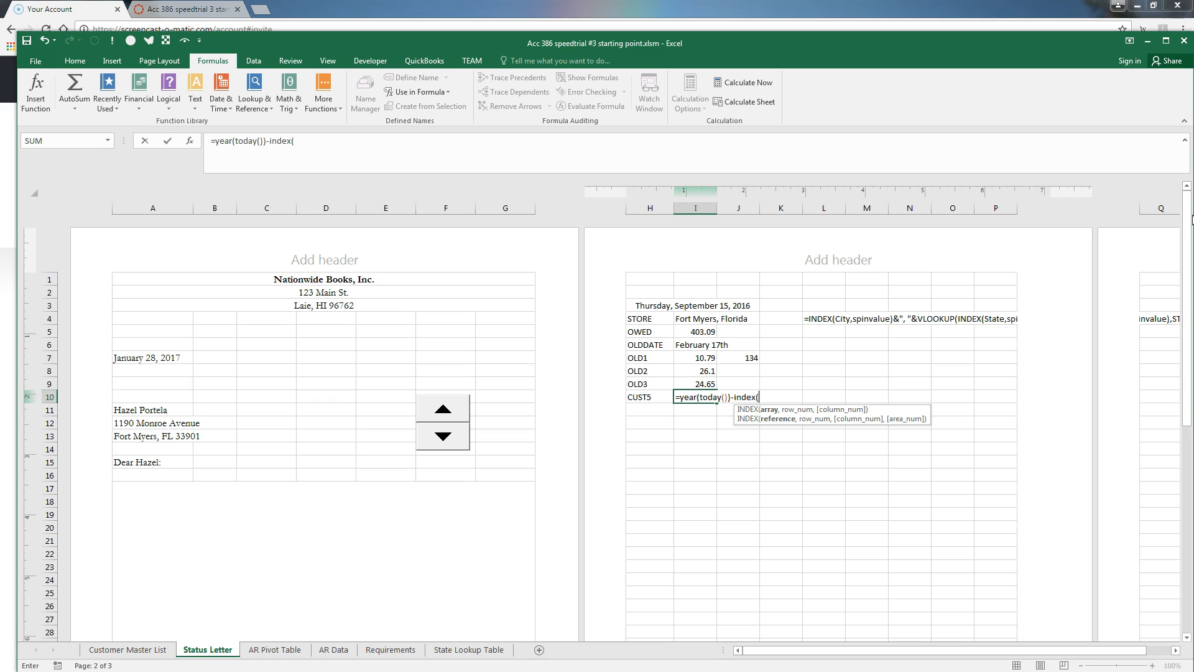
key(F3)
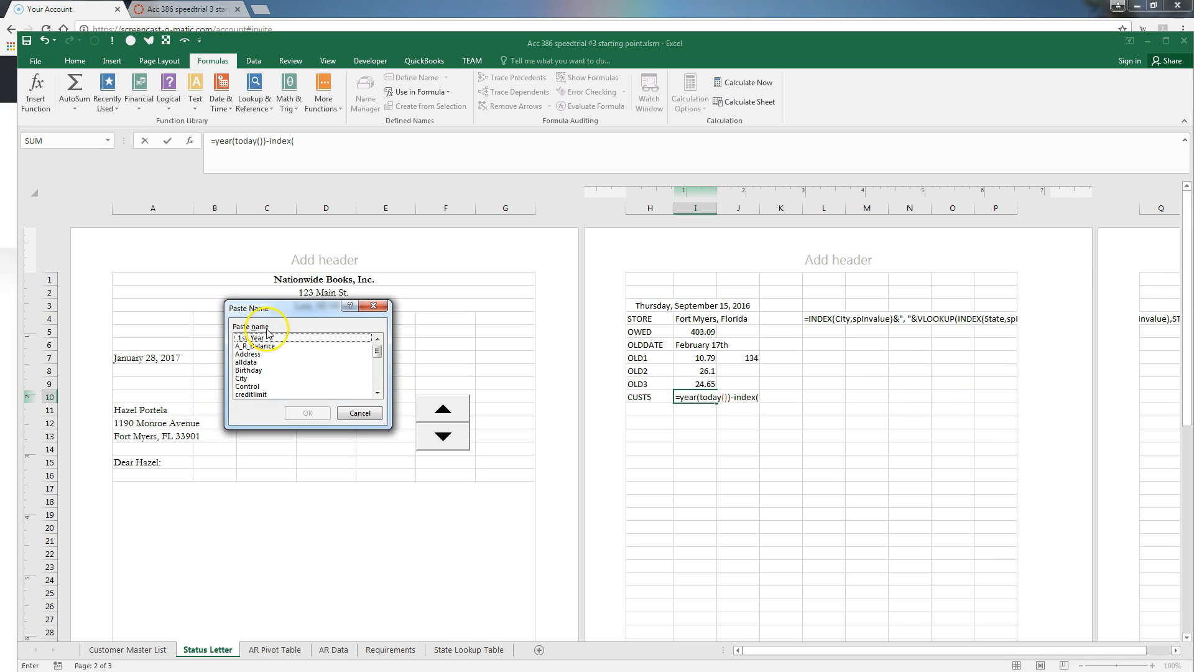
double_click(266, 338)
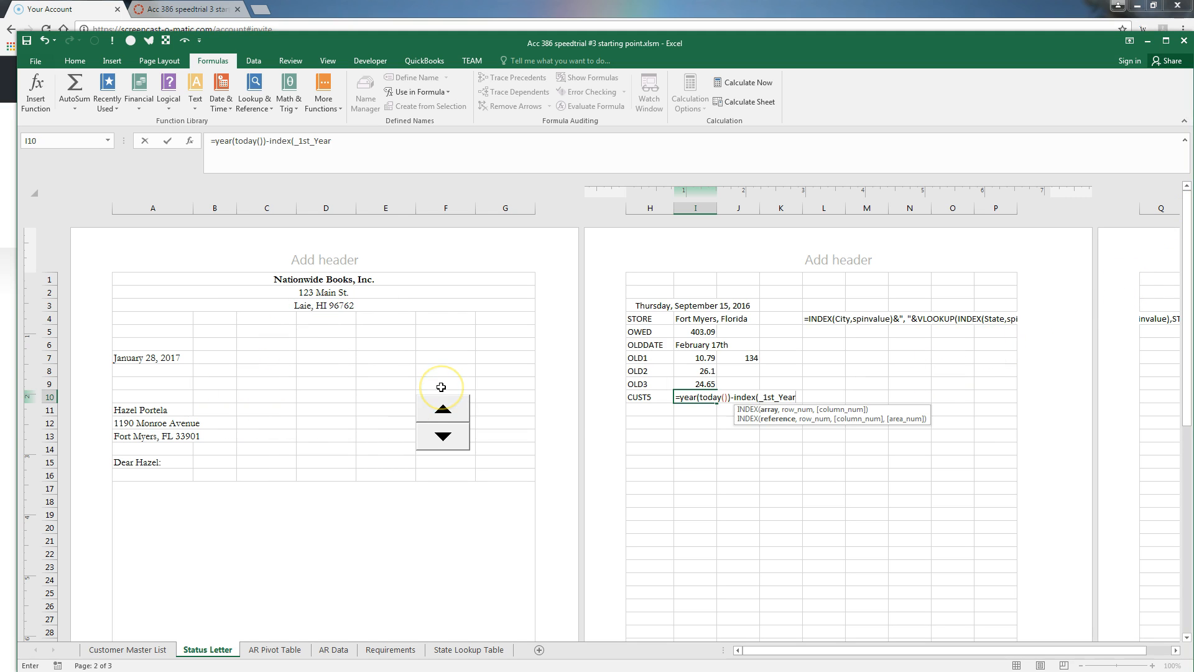
text(,spinvalue)
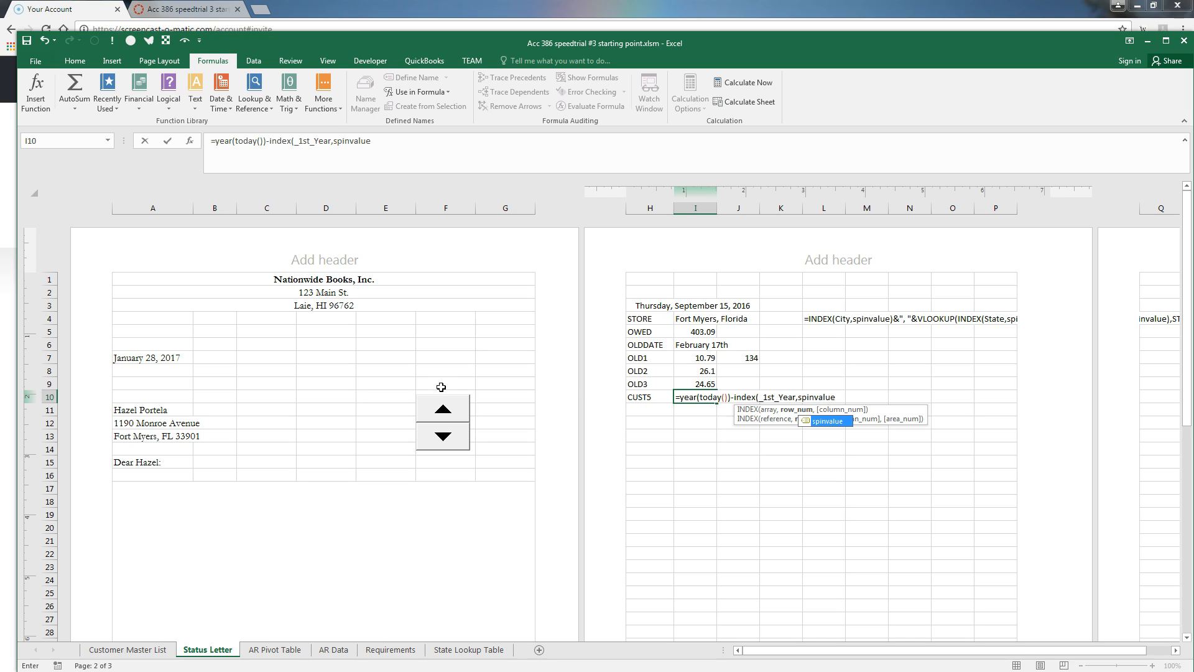
text())
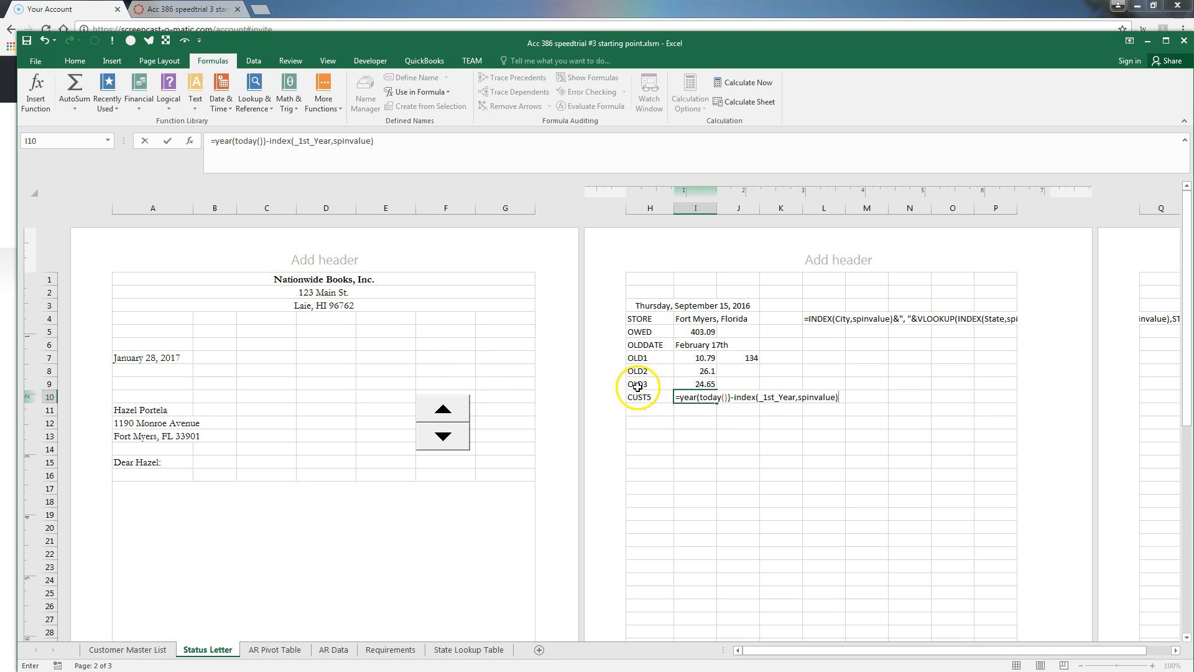
click(679, 396)
text(()
click(840, 397)
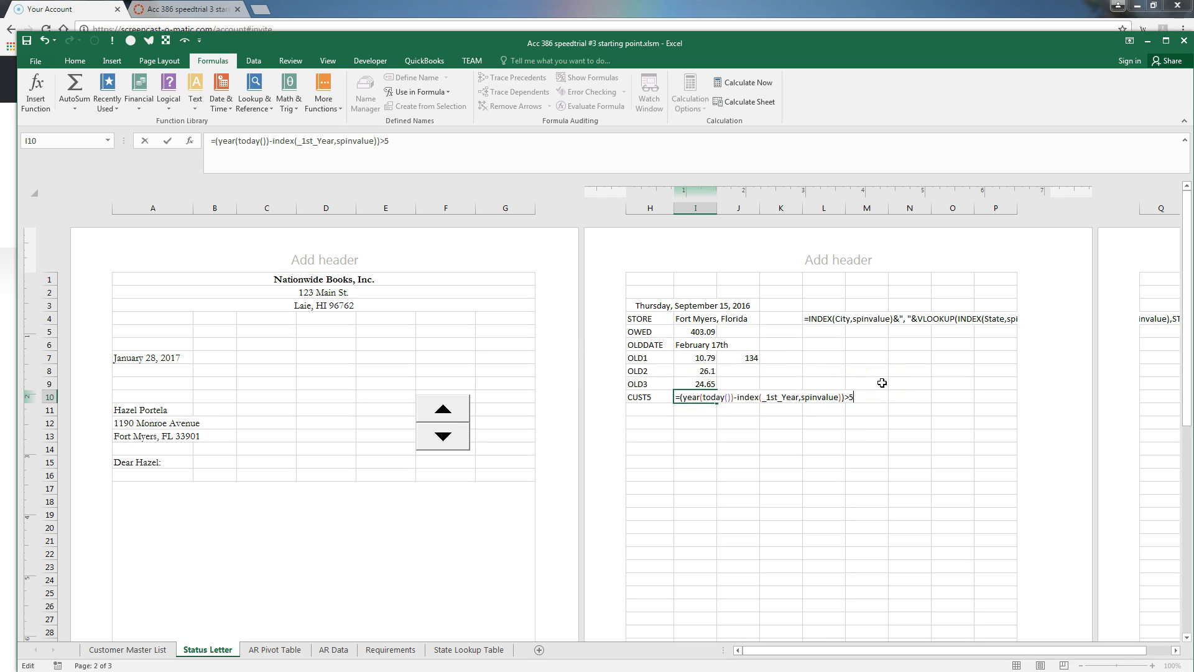
key(Return)
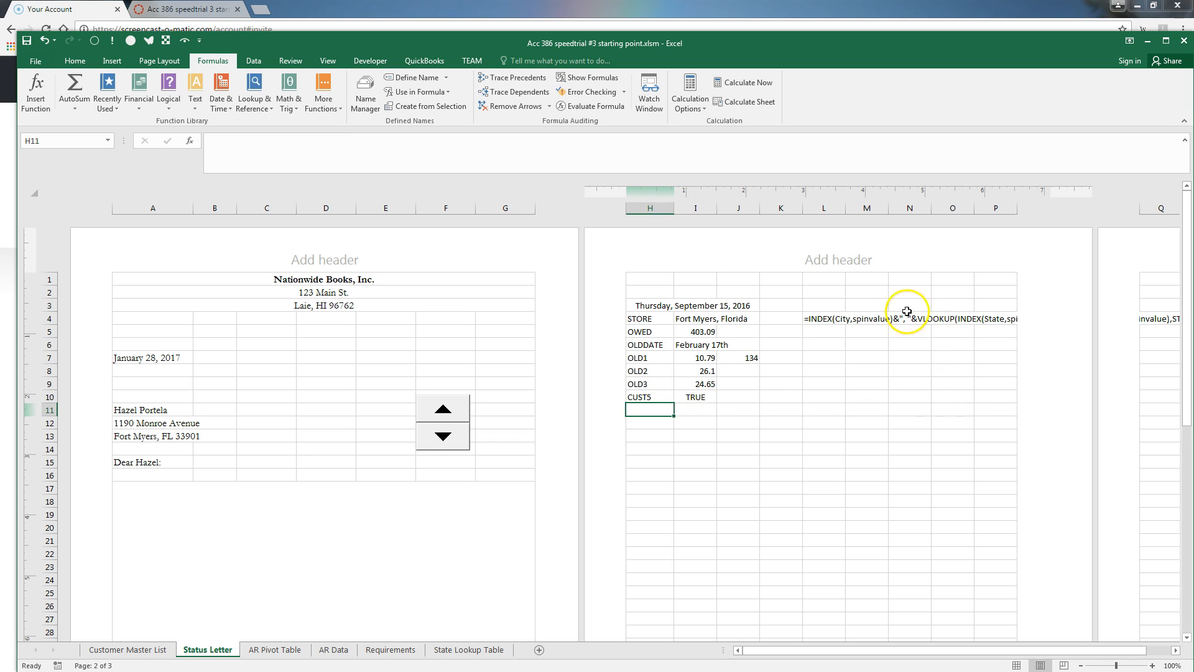
Page through customers with the spin button, ending on record 1 (OWED 715.85, CUST5 TRUE)
click(443, 411)
click(443, 411)
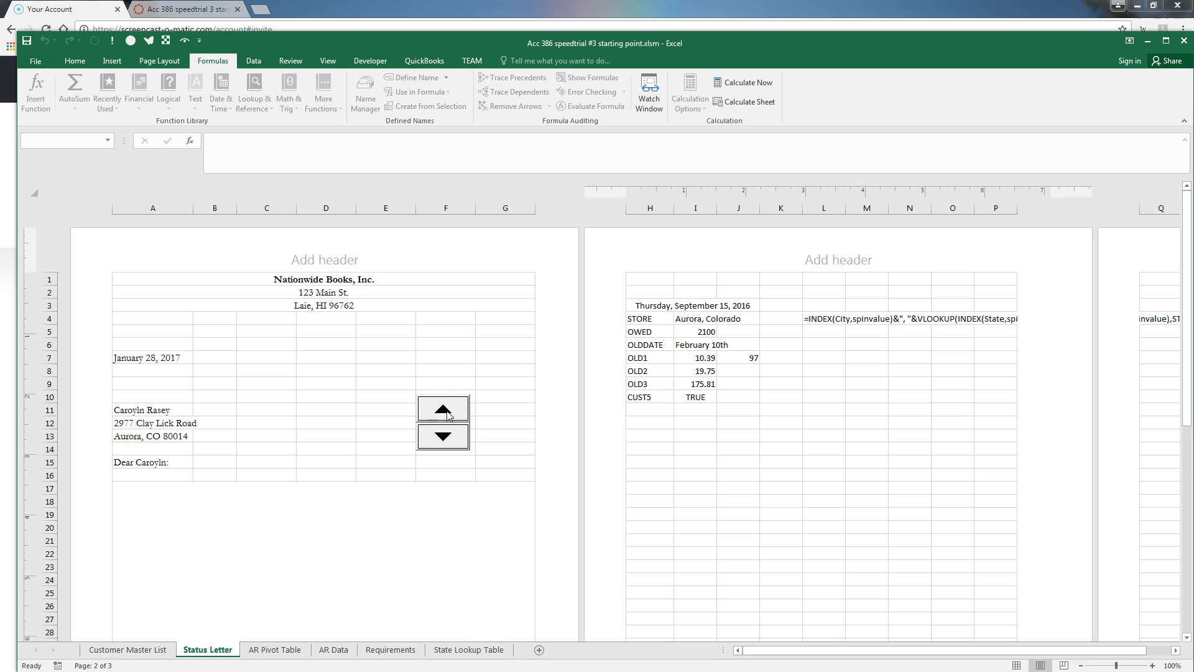
click(444, 410)
click(445, 410)
click(443, 437)
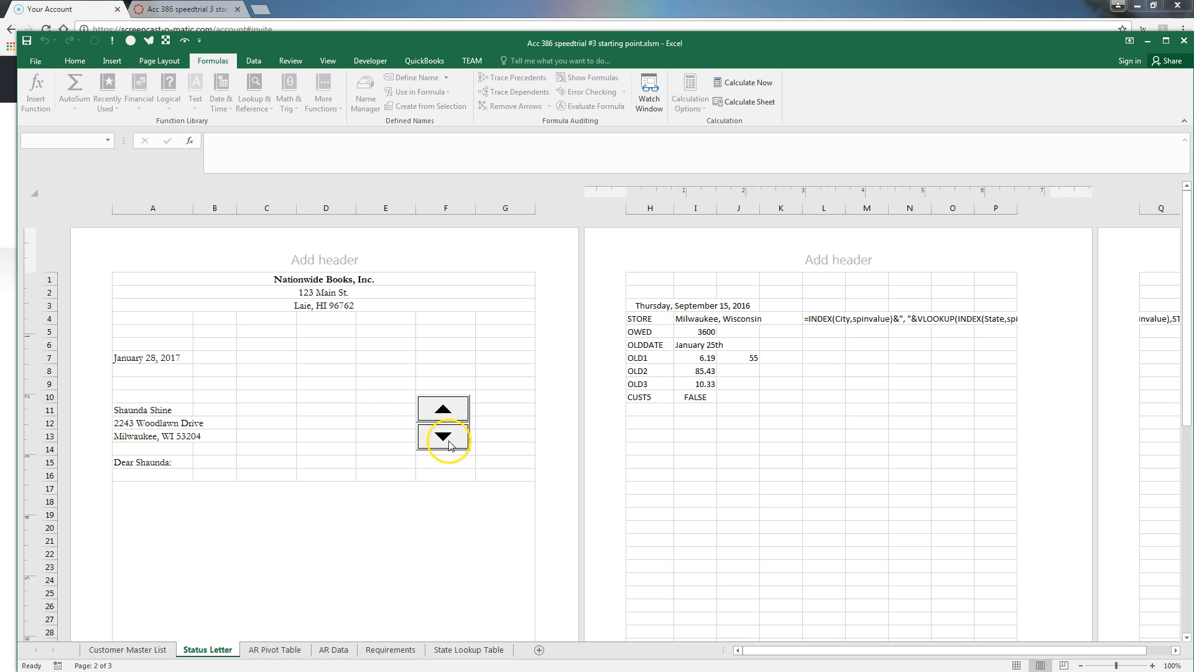
click(459, 413)
click(459, 413)
click(459, 413)
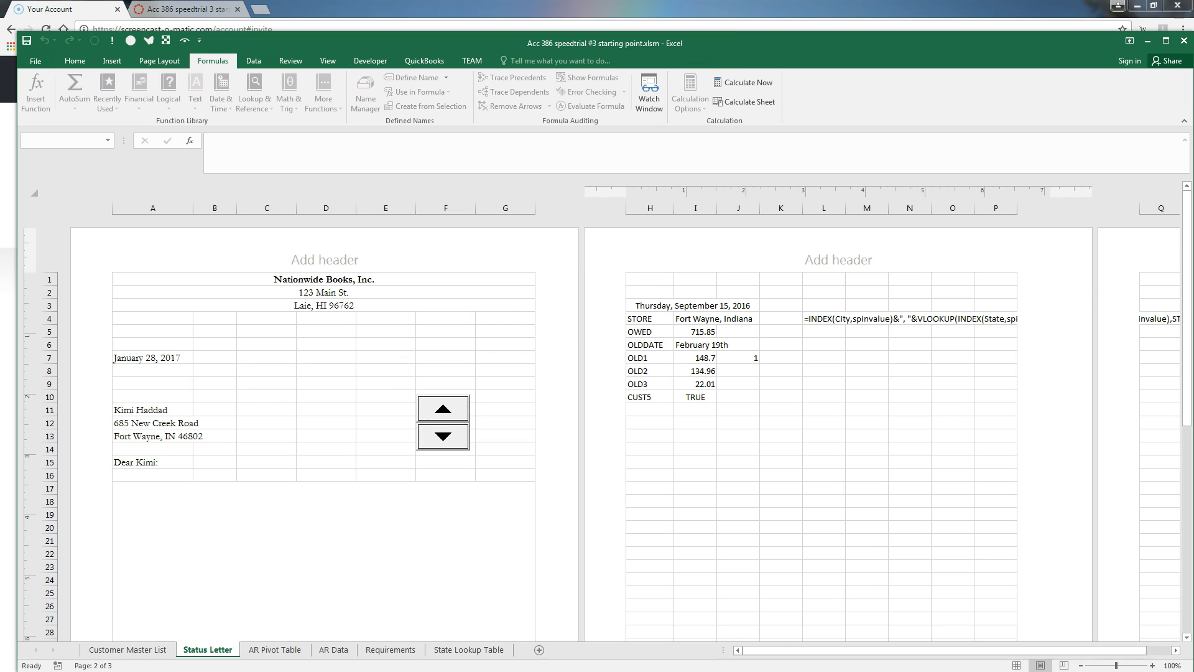
drag(1193, 0, 679, 205)
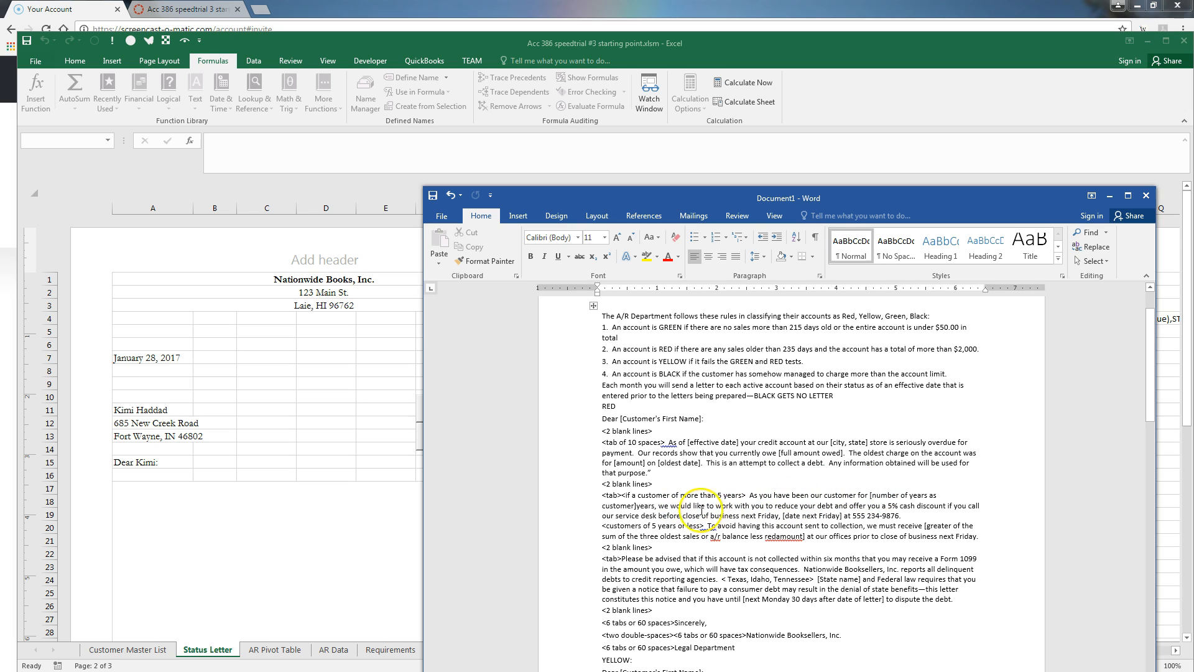
drag(715, 189, 1193, 93)
Label H11 CUSTYRS and enter =YEAR(TODAY())-(INDEX(_1st_Year,SPINVALUE)) in I11, showing 8
click(637, 409)
text(CUST5)
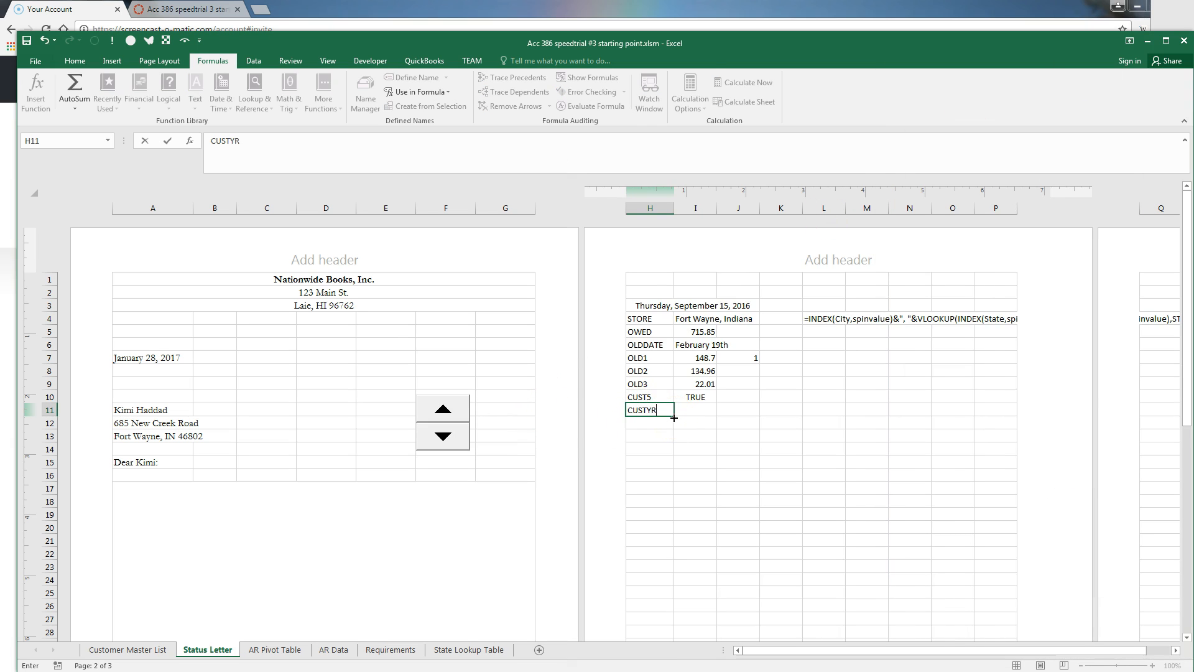
text(RS)
key(Tab)
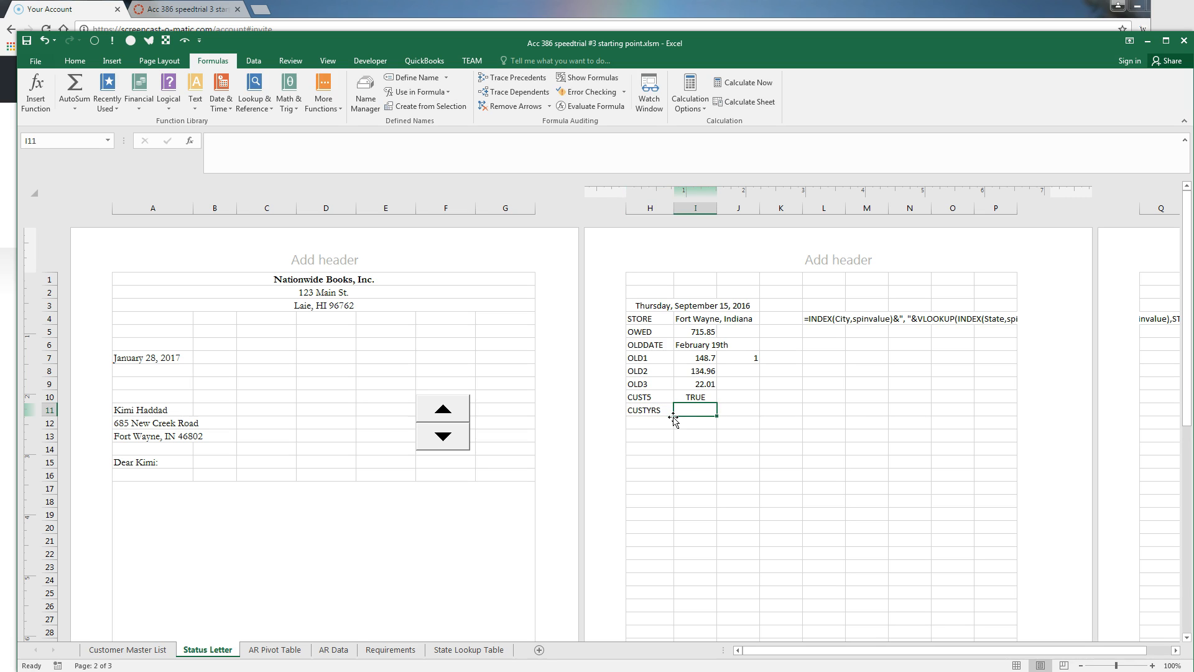
text(=YEAR(TODAY)
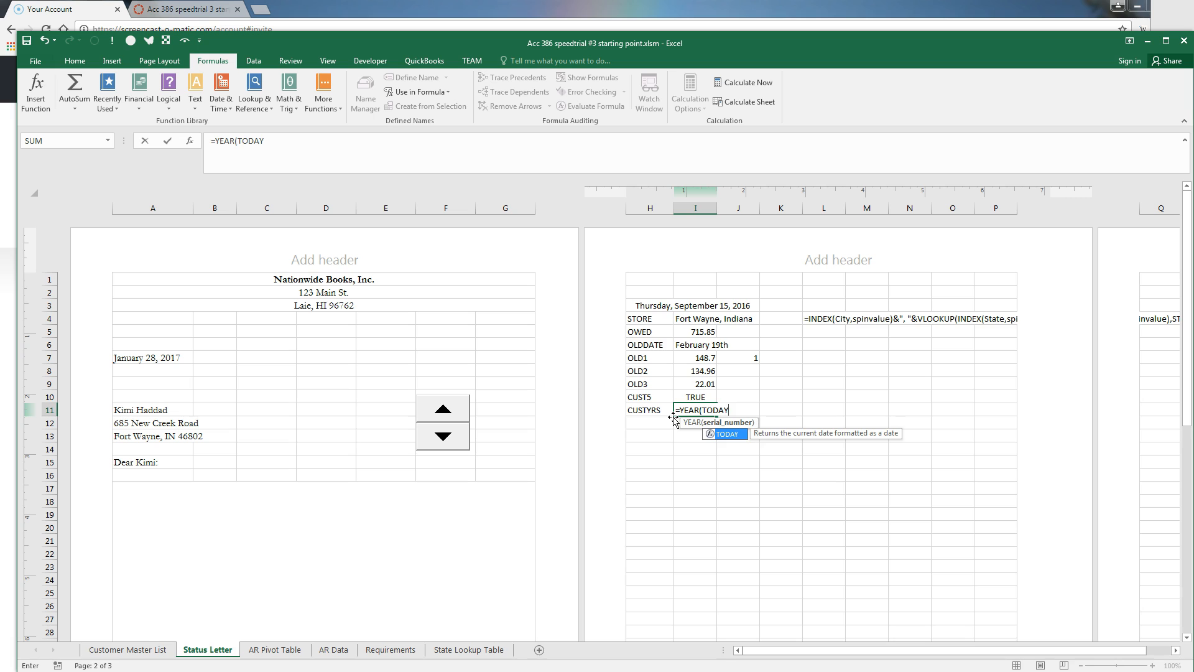
text(())-(INDEX)
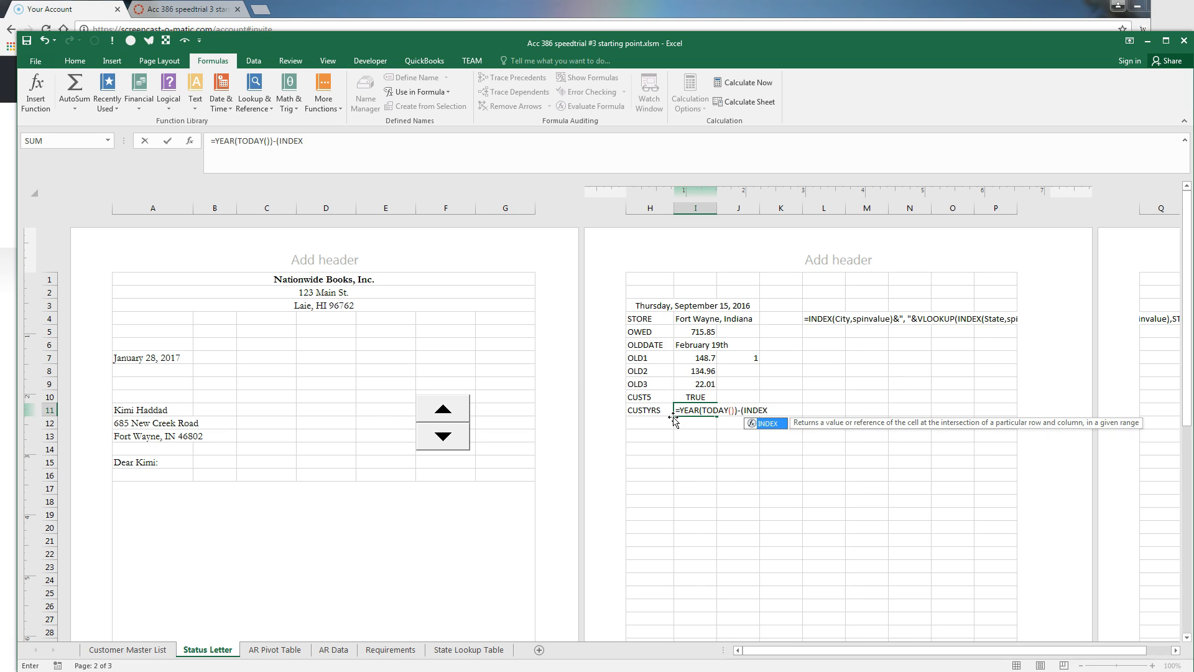
text((_)
key(Tab)
text(,SPINVALUE)
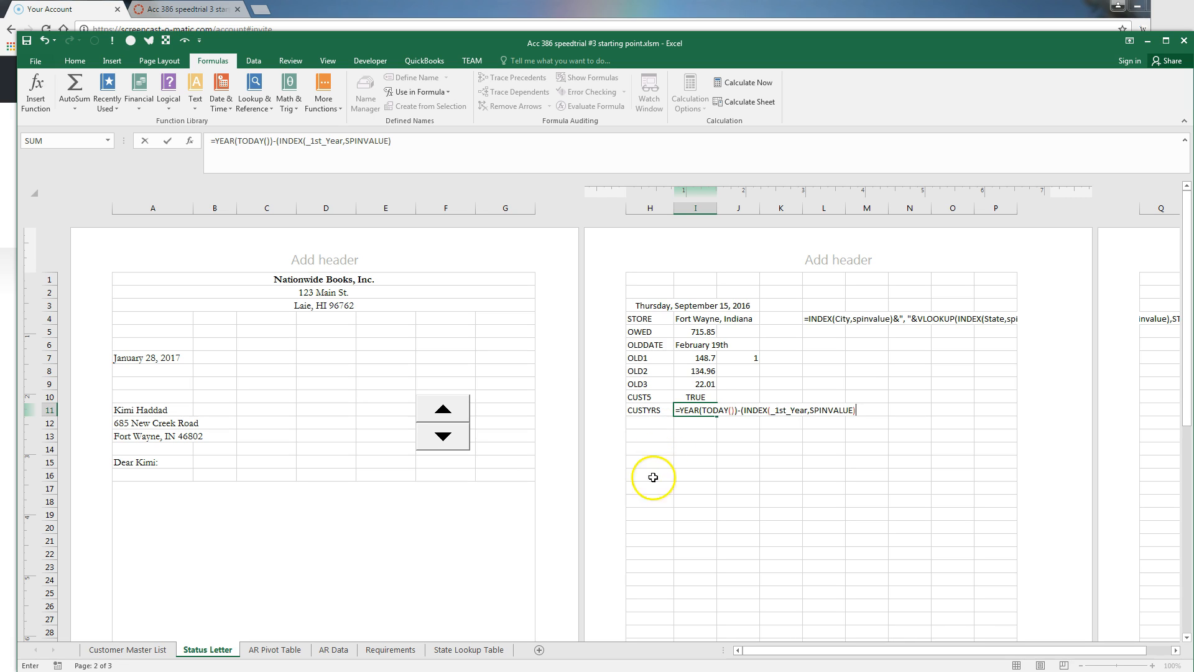
click(742, 410)
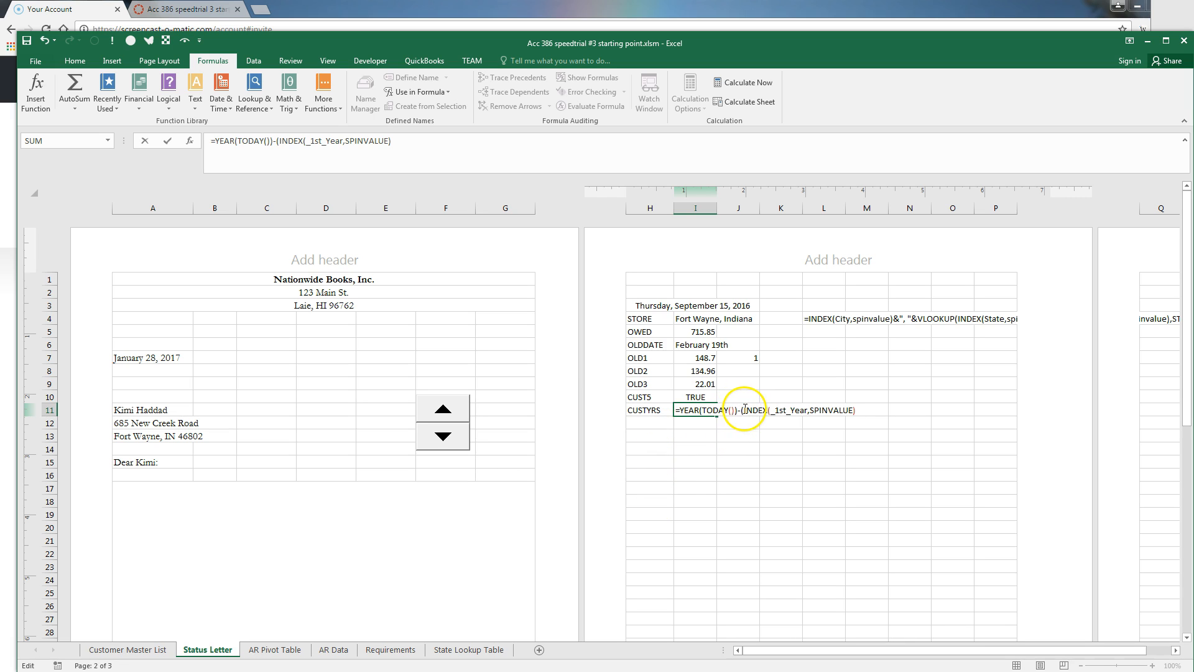
key(Return)
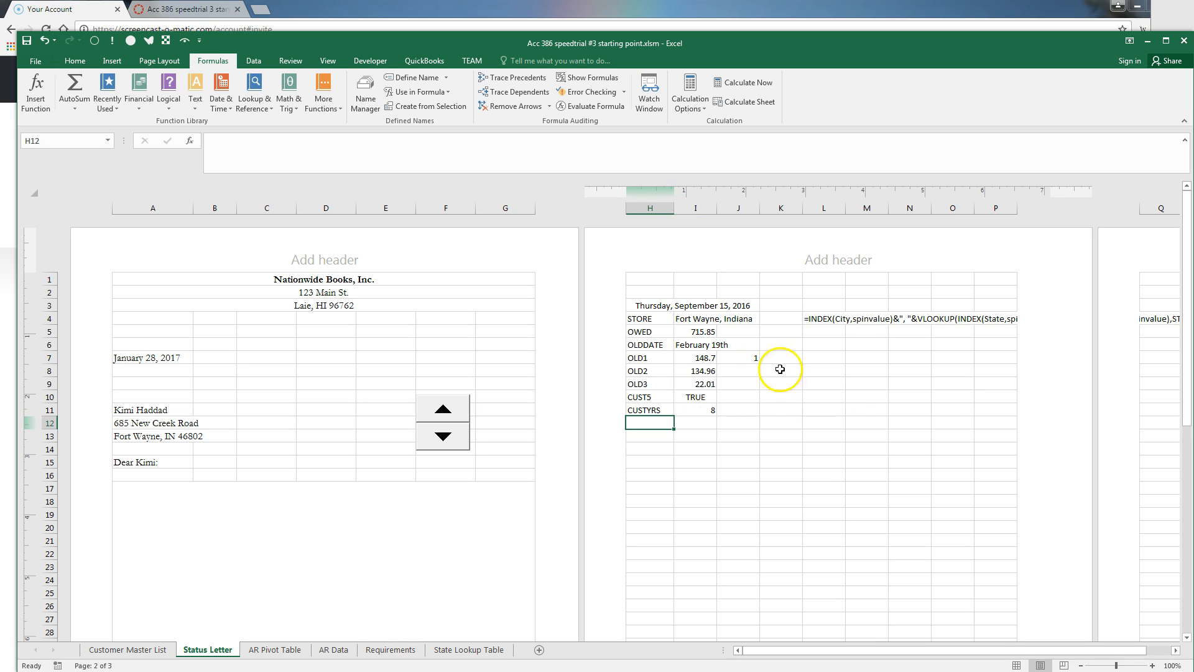
Center the CUSTYRS value in I11
click(698, 408)
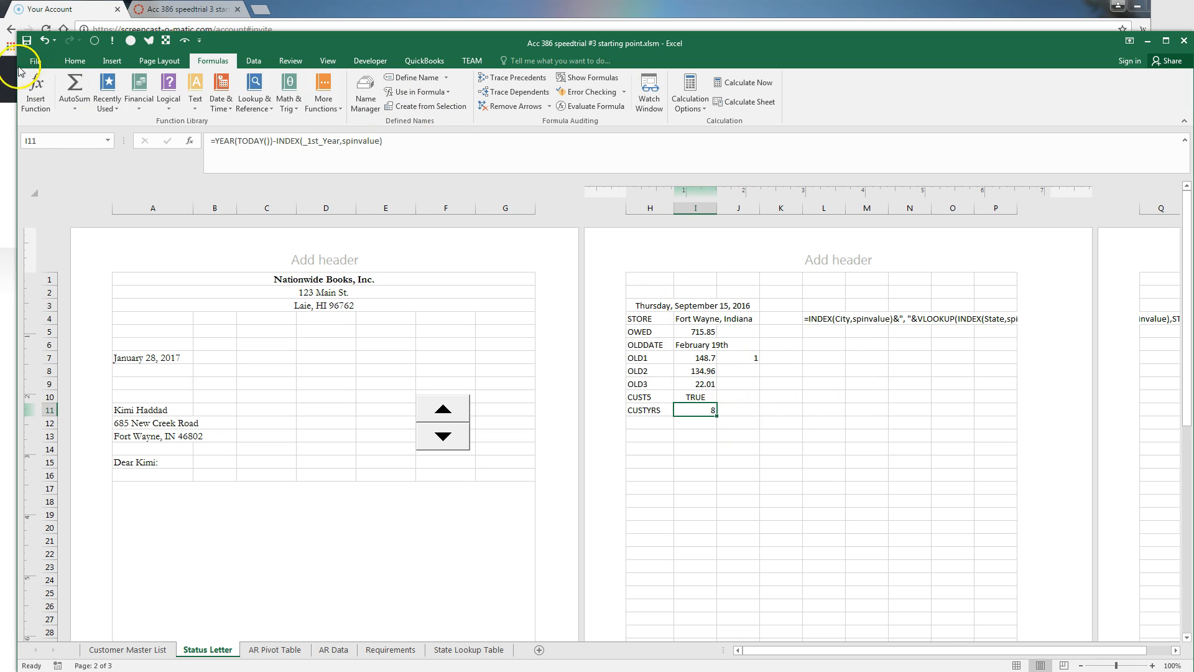
click(75, 61)
click(266, 101)
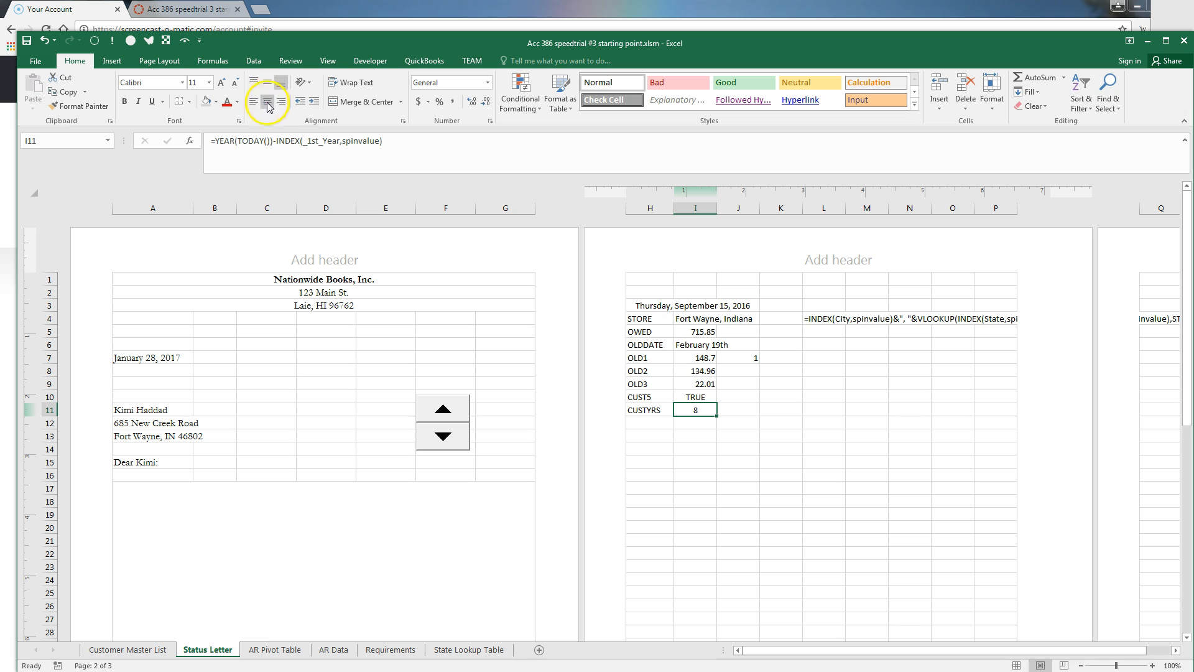
Step through customers to see CUSTYRS change (5, 9, 8), returning to record 1
click(444, 436)
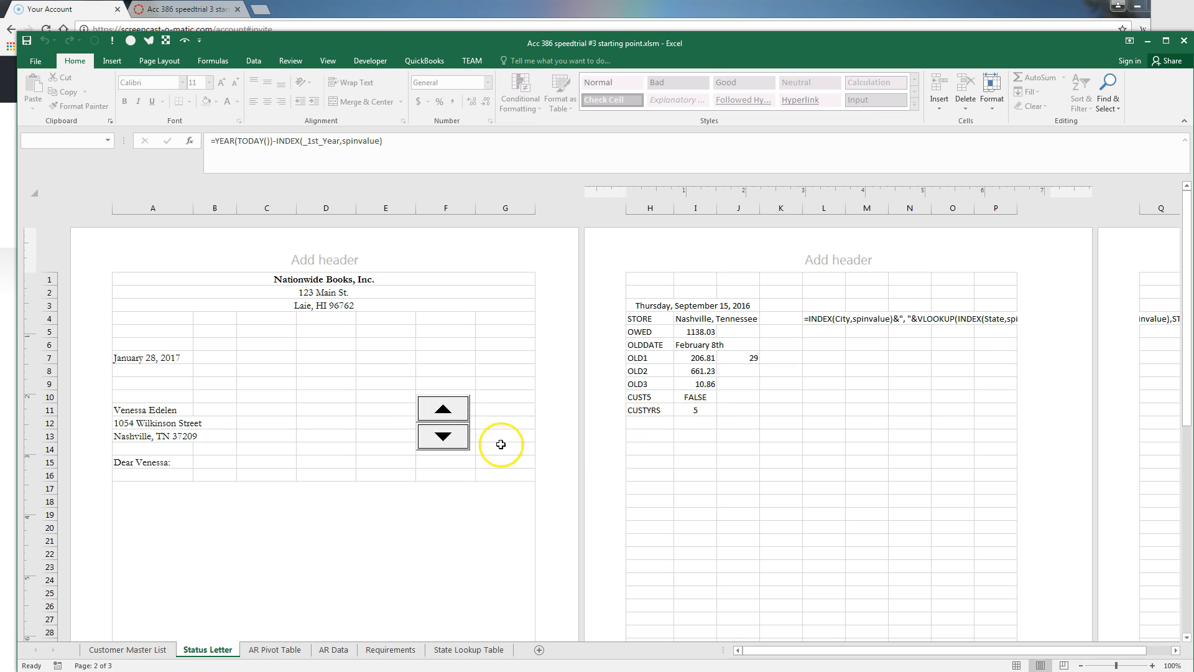
click(443, 436)
click(444, 437)
click(444, 438)
click(443, 409)
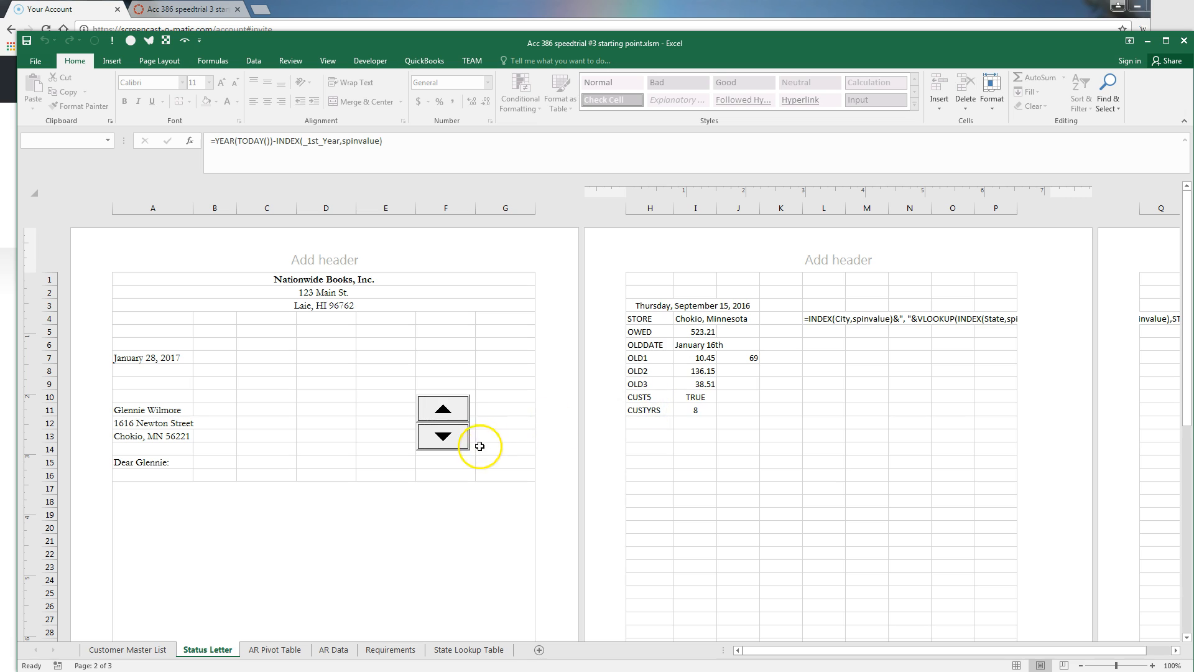
click(451, 416)
click(451, 420)
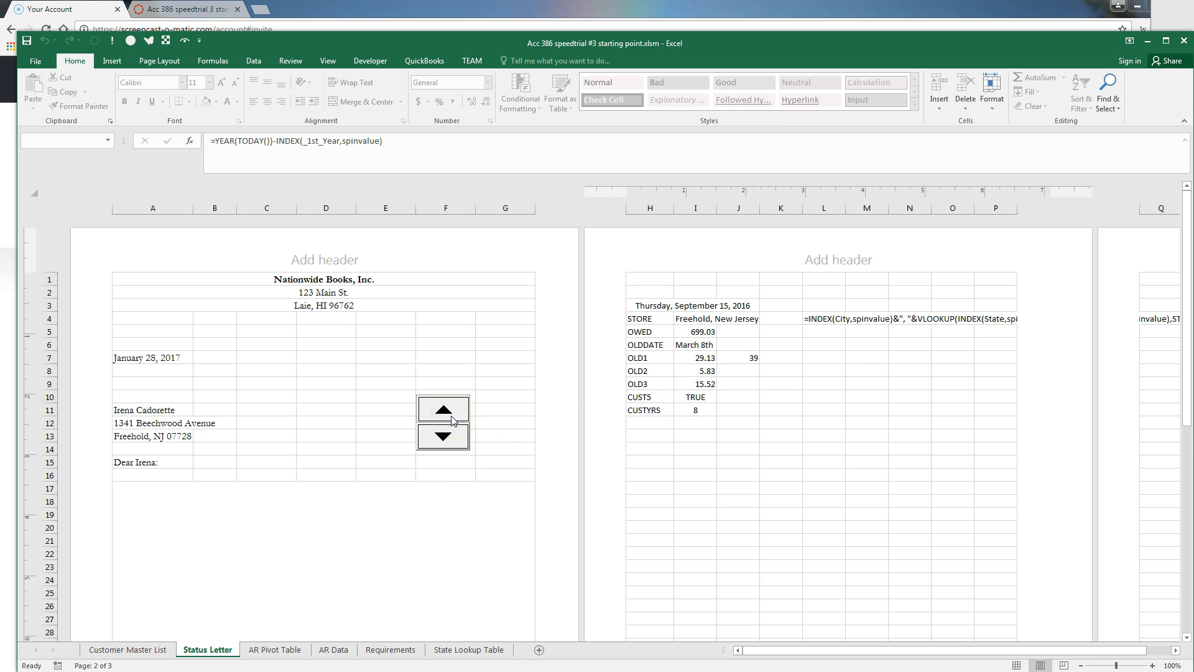
click(452, 421)
click(448, 412)
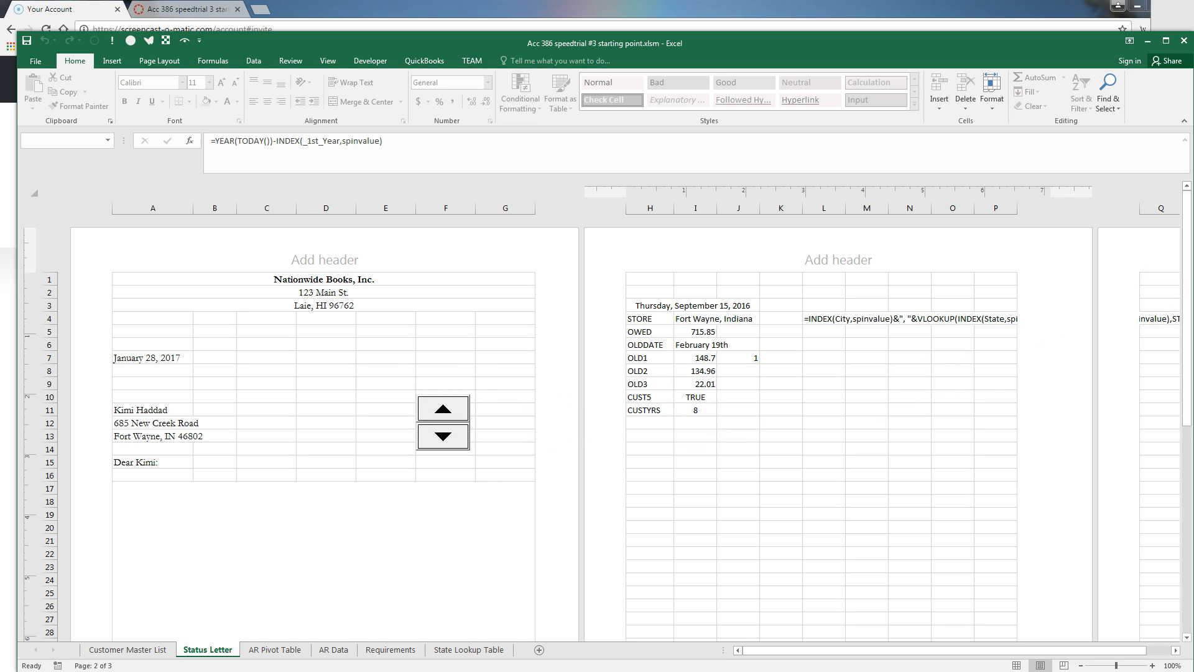
drag(1193, 13, 635, 99)
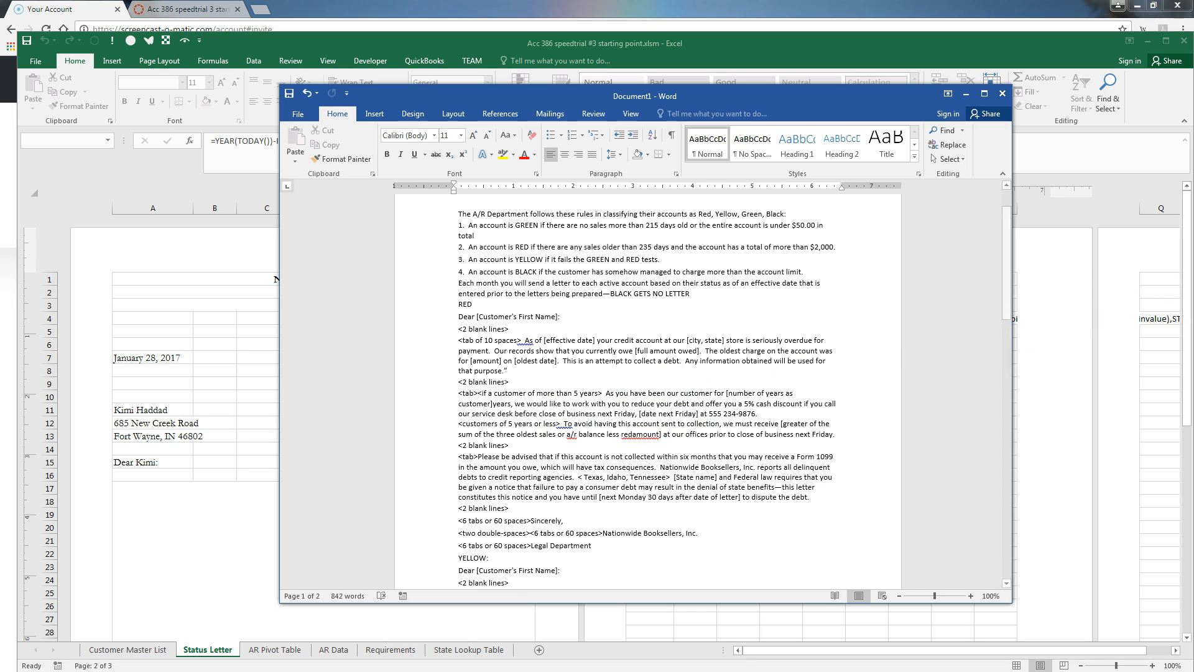
drag(1193, 244, 623, 161)
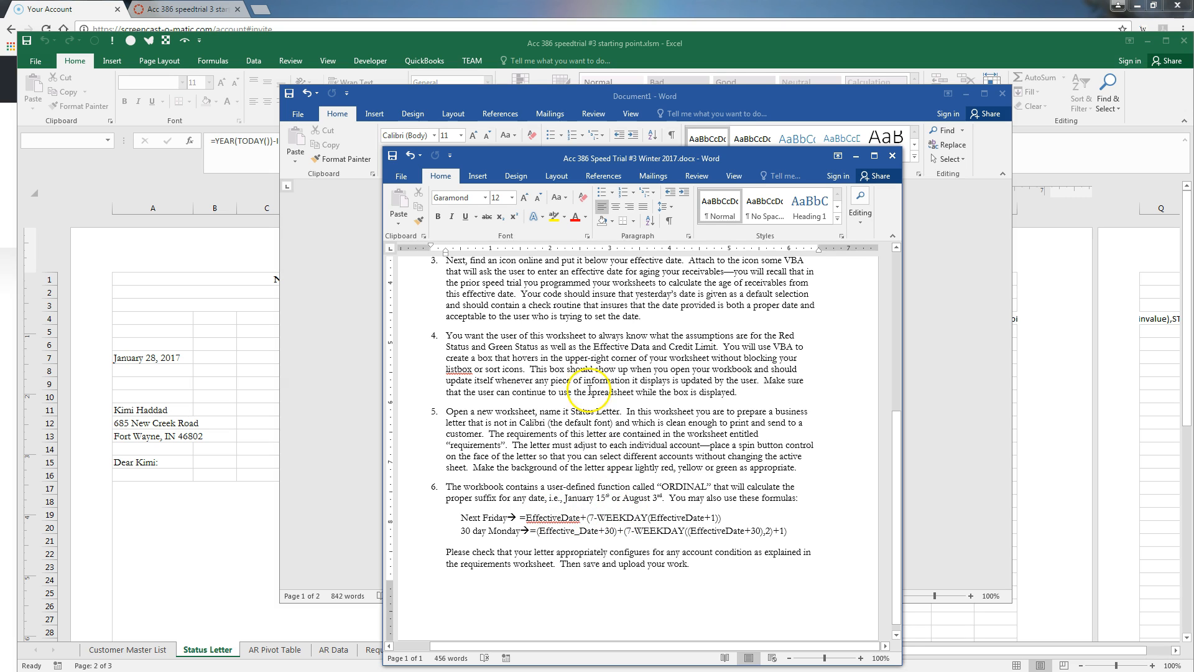
drag(573, 90, 1193, 93)
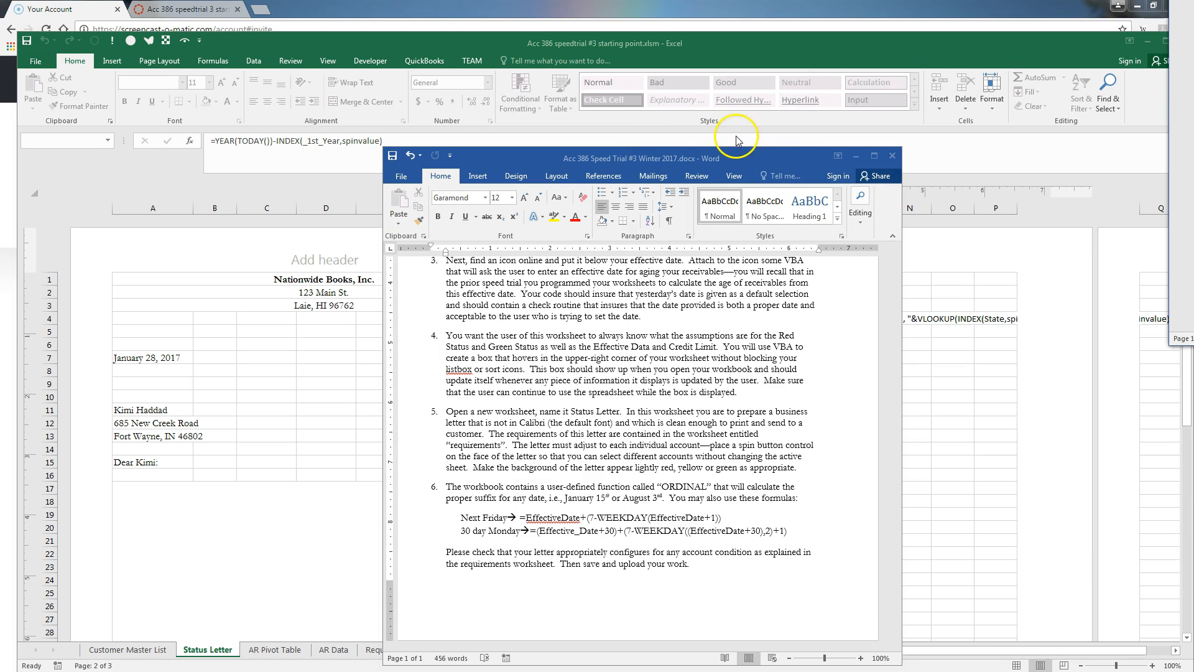
drag(618, 156, 1193, 151)
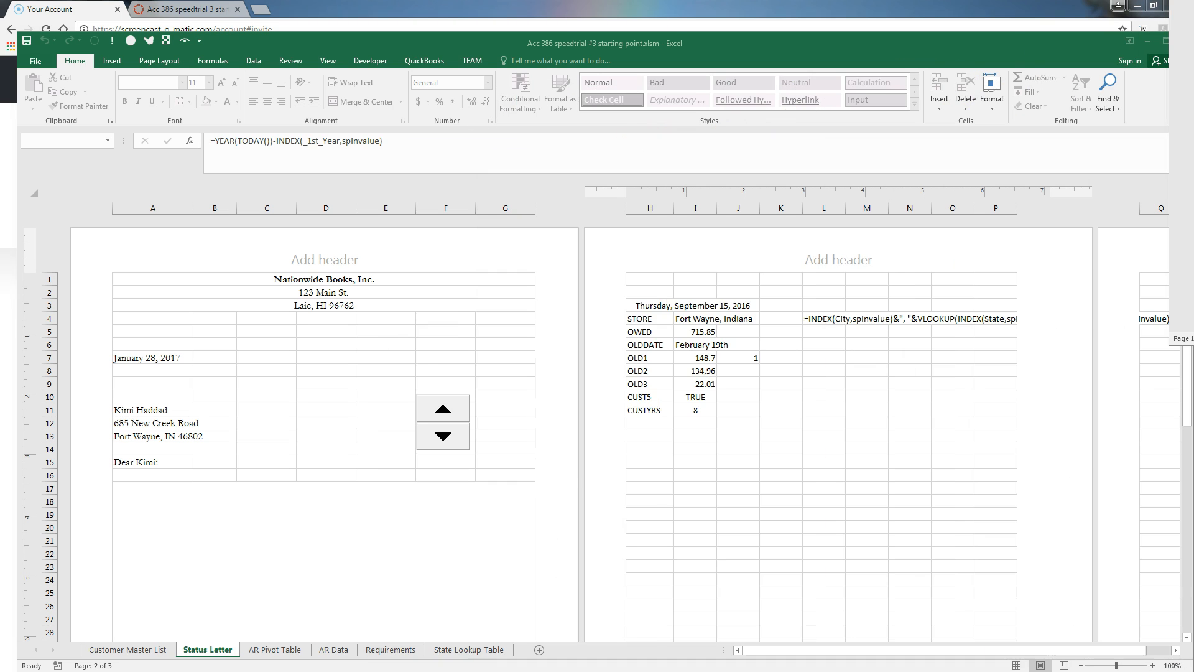
Label cell H12 NEXTFRI
click(641, 424)
click(643, 422)
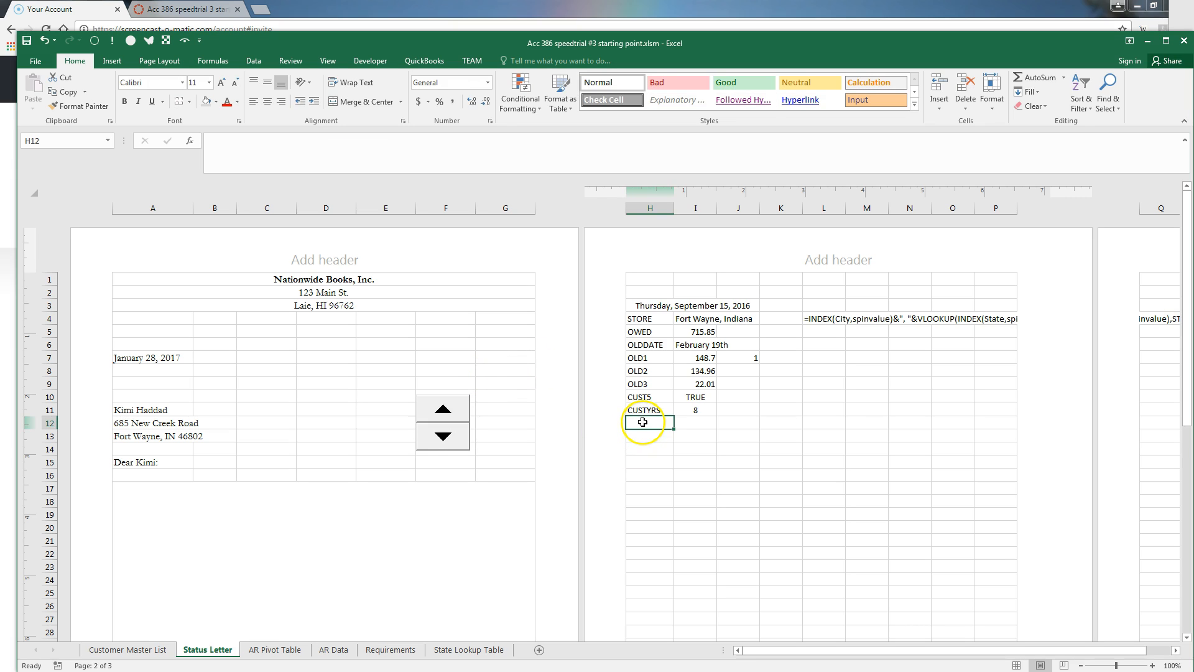
text(nextFRI)
key(Tab)
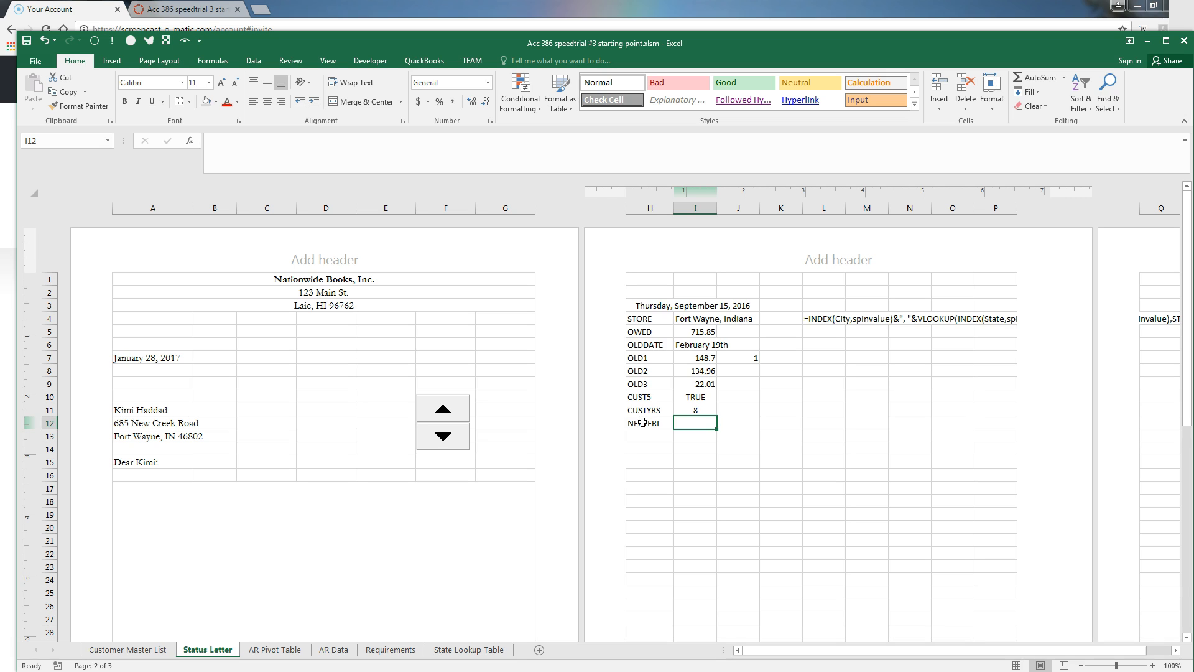
Type a TEXT formula in I12 combining EFFECTIVE, WEEKDAY, the "mmmm" format and ORDINAL(DAY())
text(=TEXT)
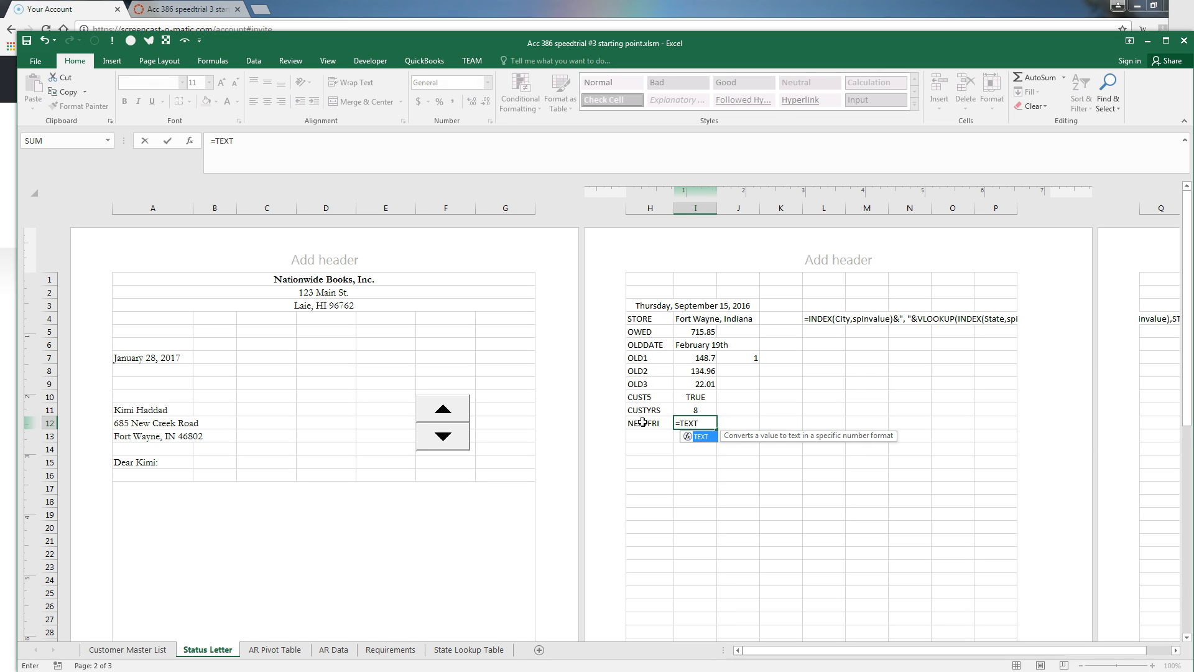
text((EFFECTVE)
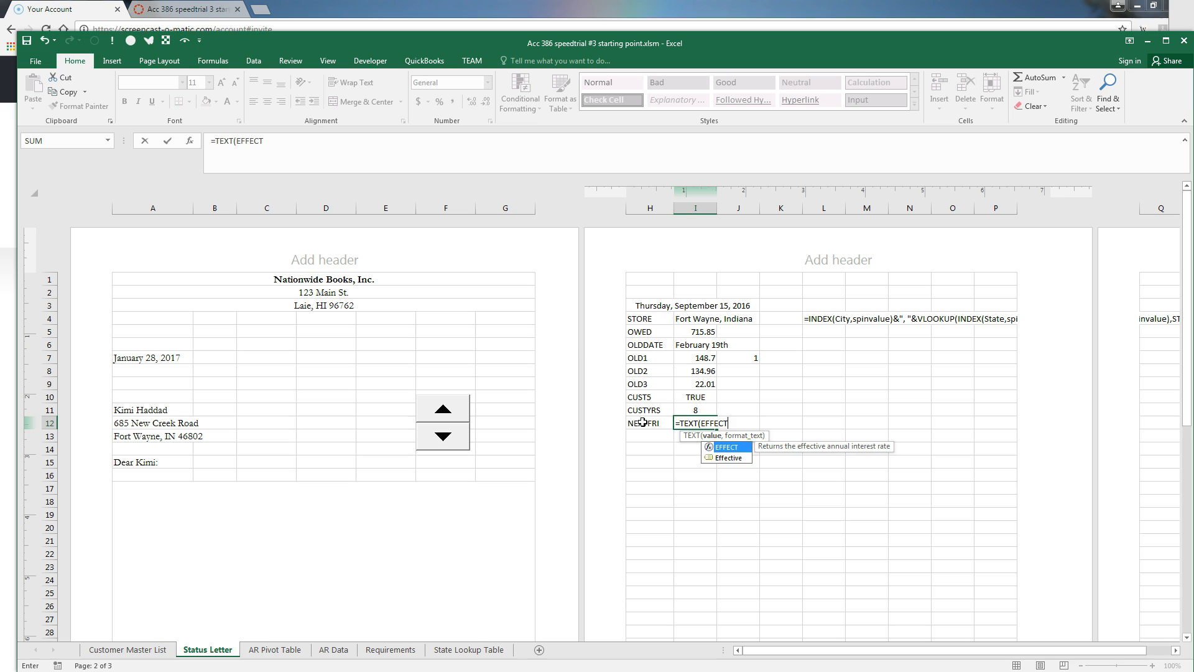
key(BackSpace)
key(BackSpace)
text(IVE)
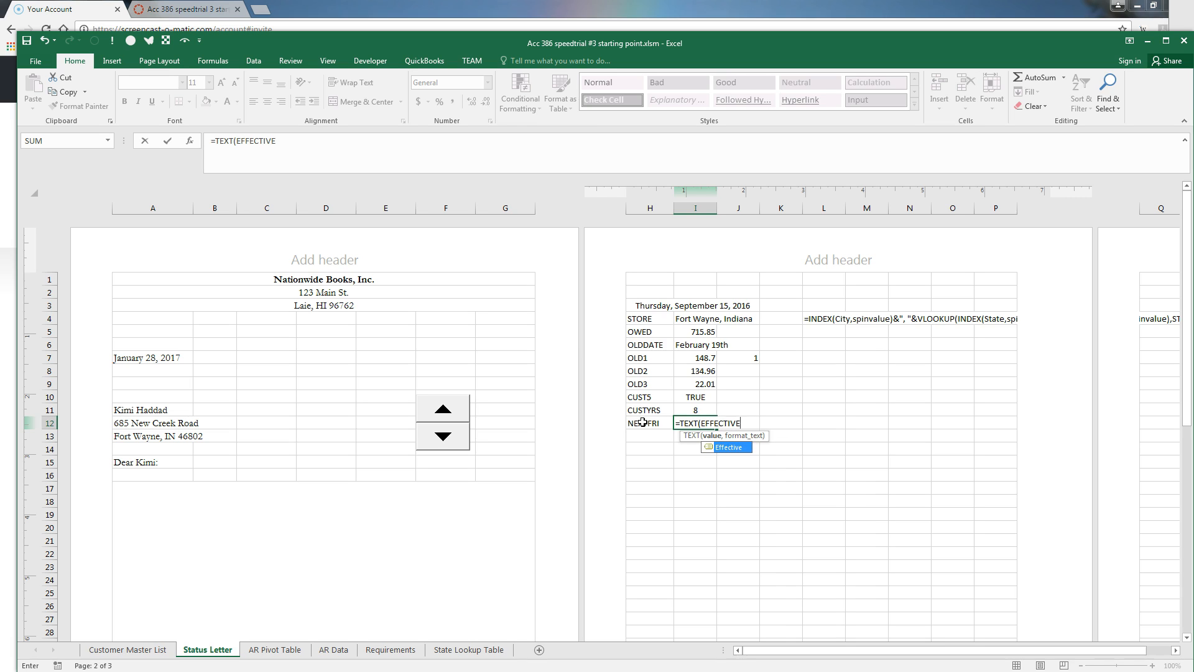
text(+(7-WEEKD)
key(BackSpace)
text(KDAY)
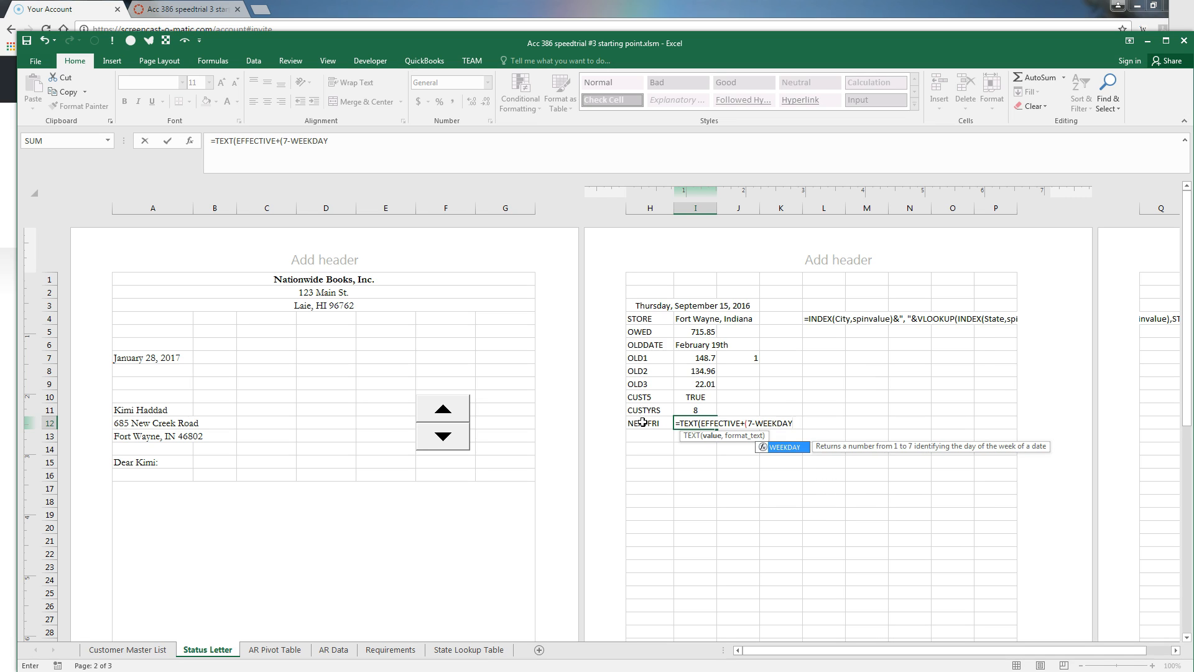
text((EFFECTIVE+1)
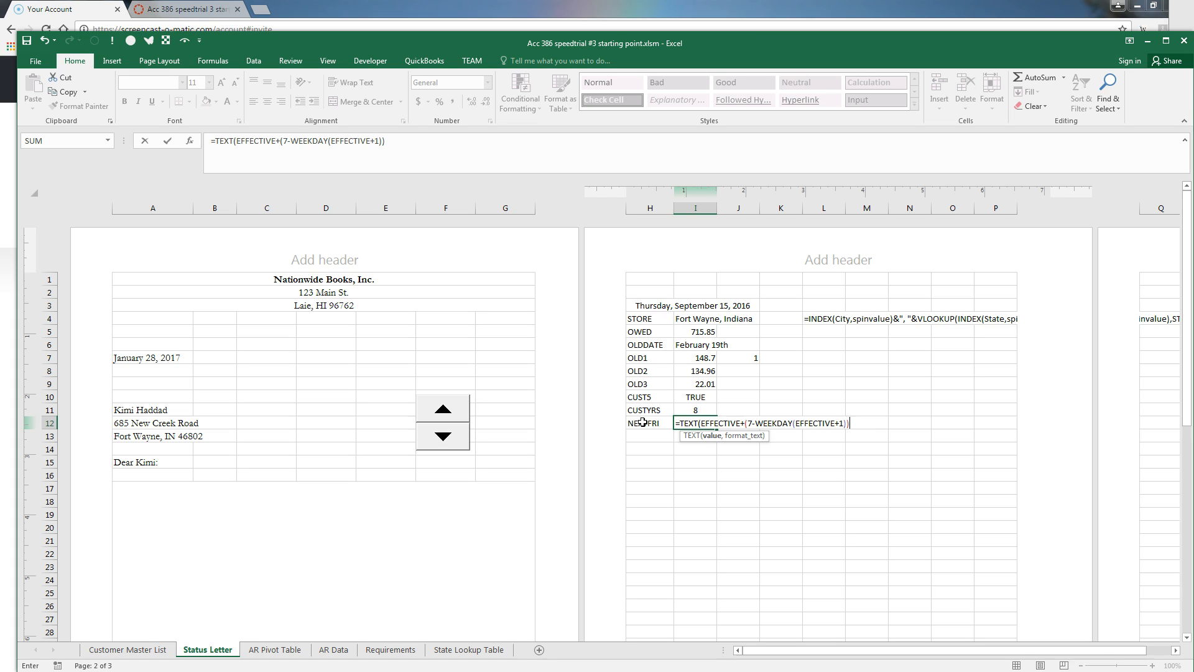
text(,"mm)
text("&O)
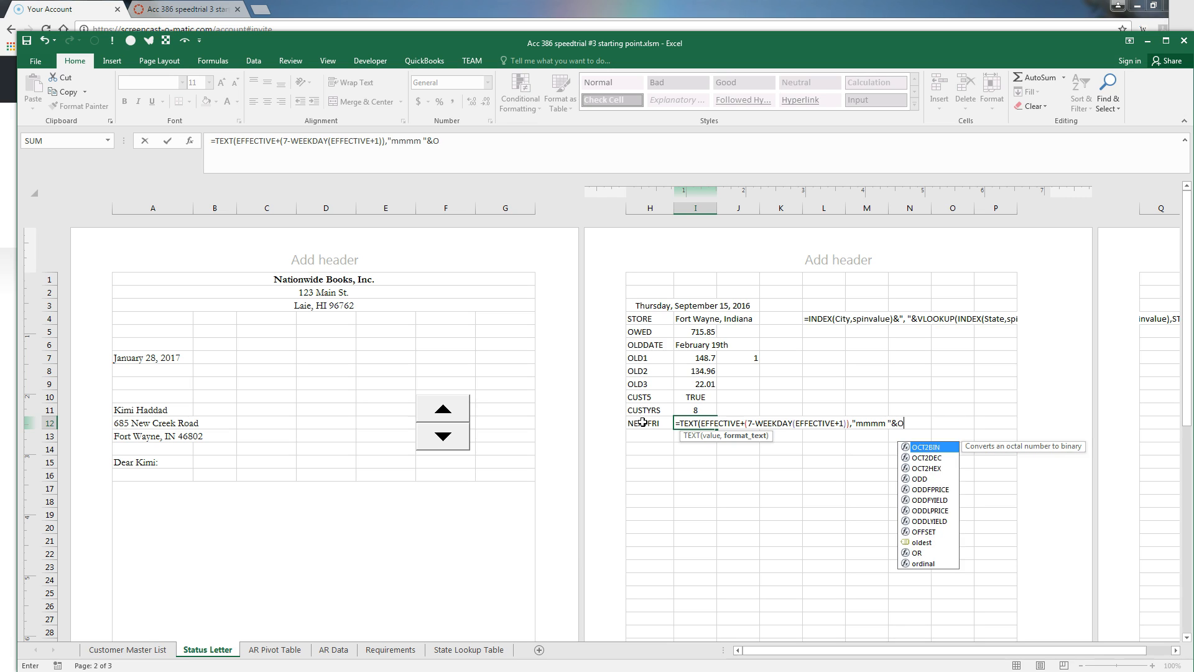
text(RDINA)
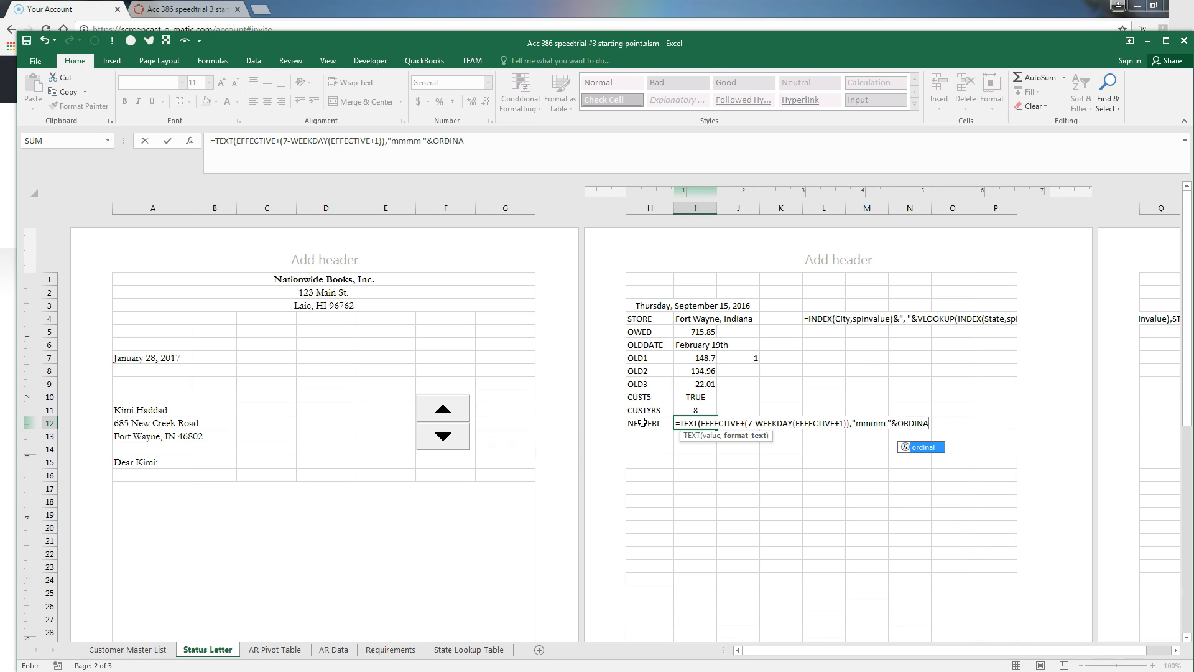
text(L(DAY)
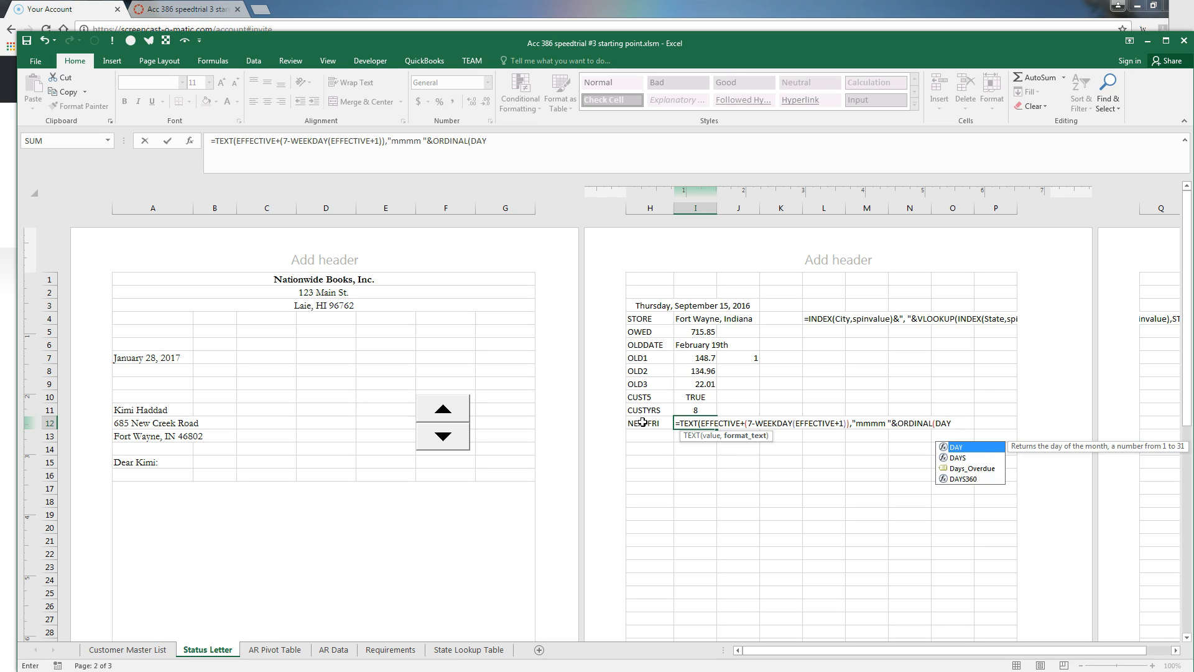
text(()
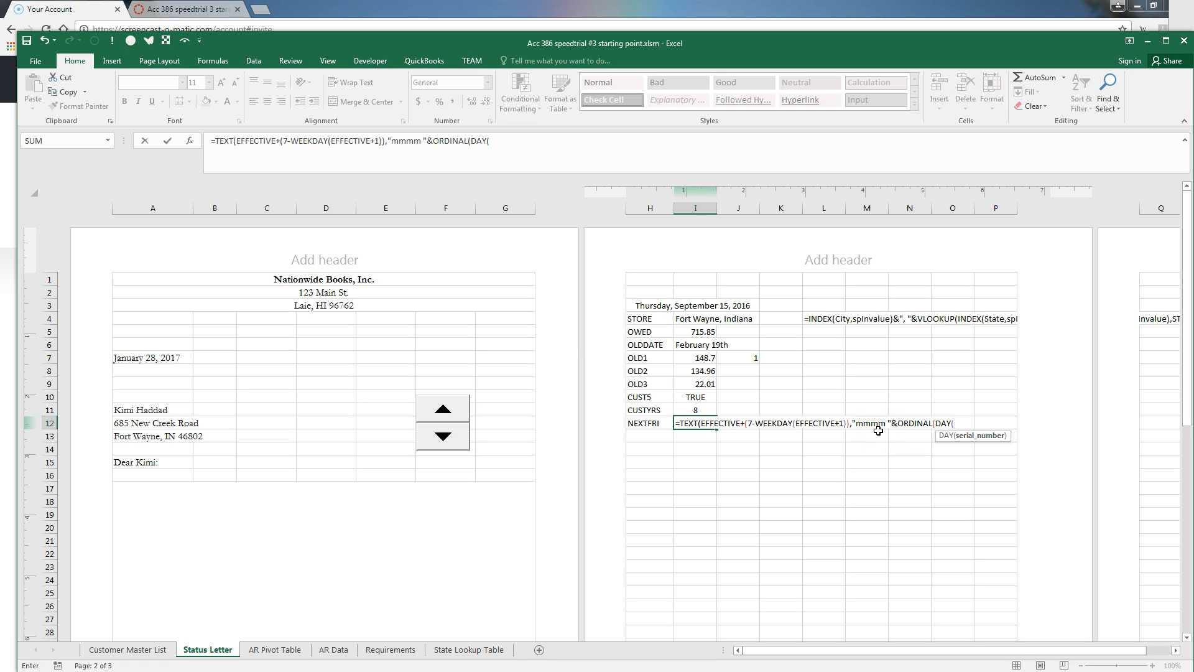
text(EFFECTIVE+(7-WEE)
key(Tab)
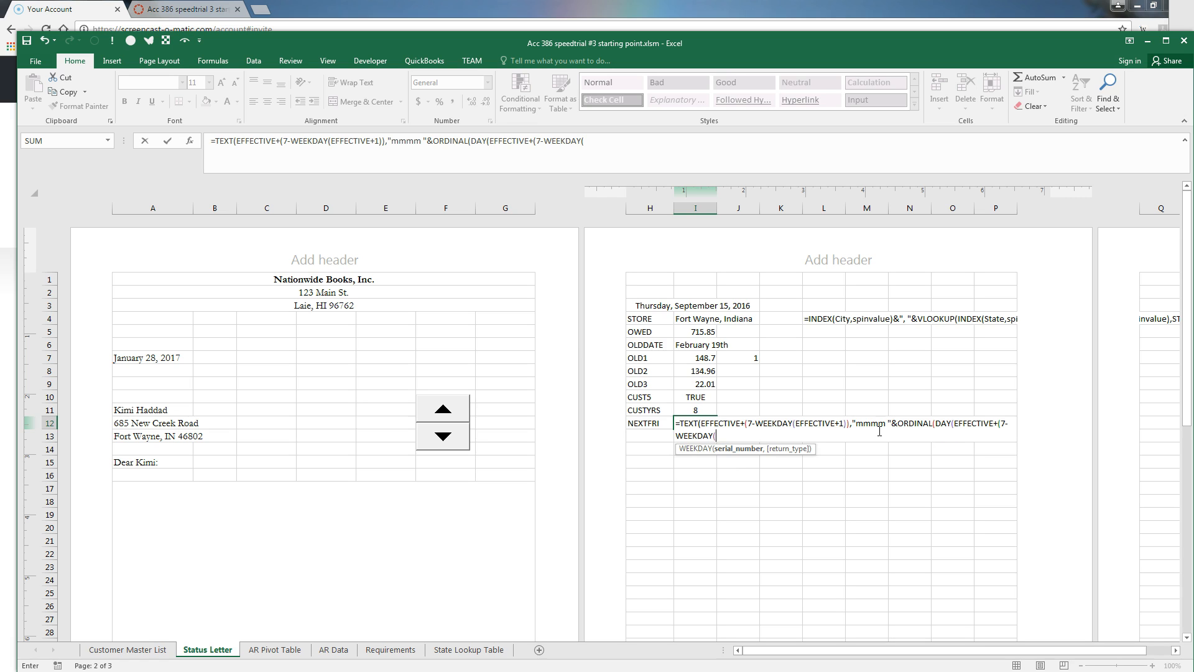
text((EFFECTIVE+)
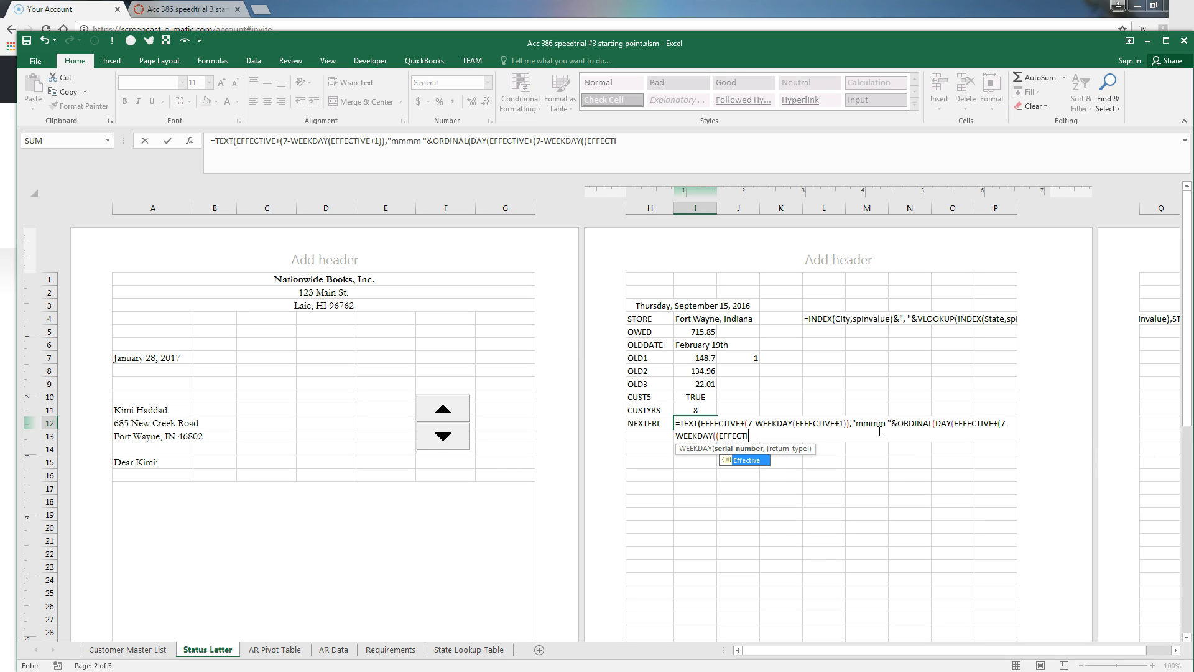
text(1)
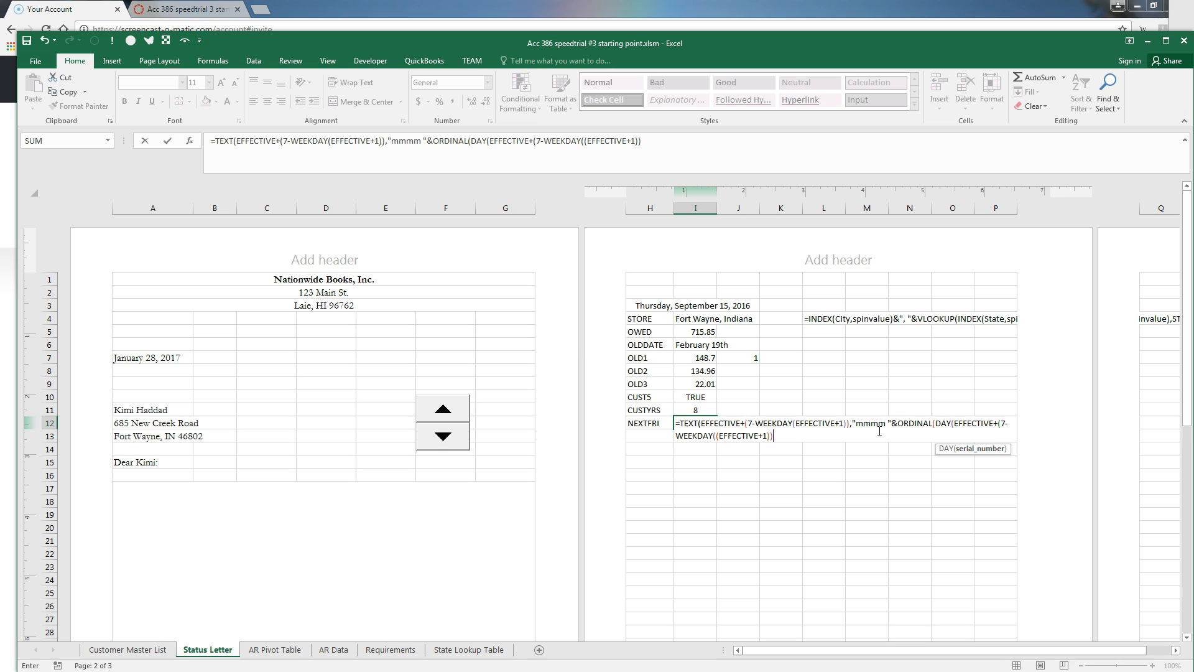
Remove the doubled parentheses in the NEXTFRI formula, enter it and accept Excel's correction
key(BackSpace)
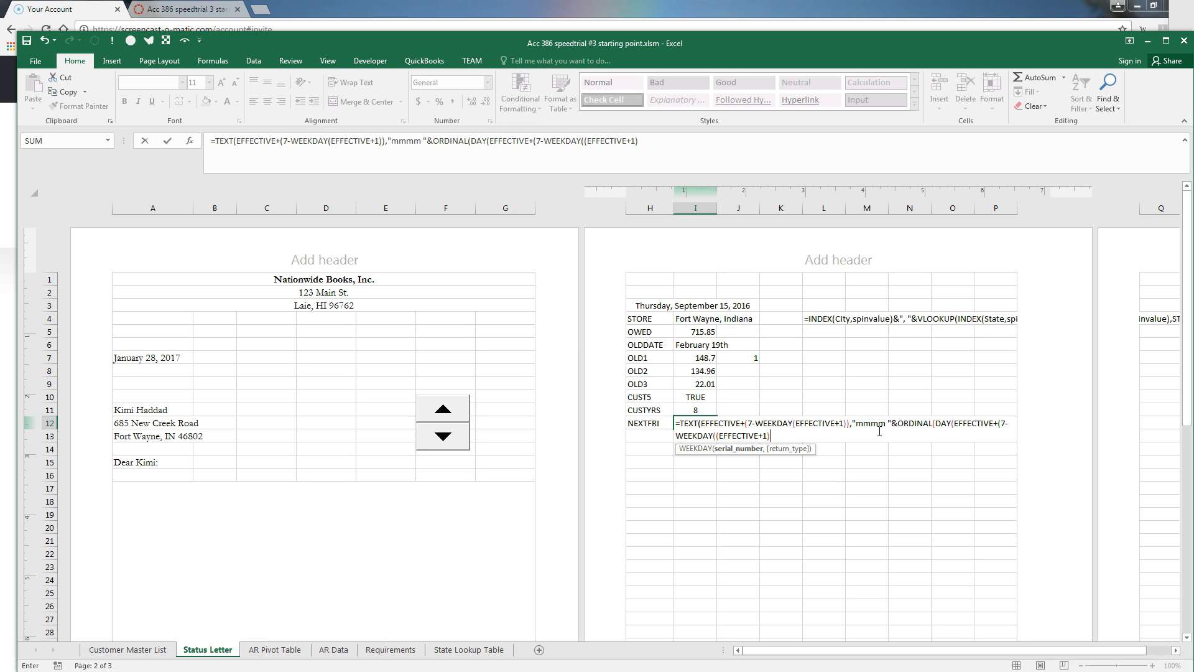
click(718, 436)
key(BackSpace)
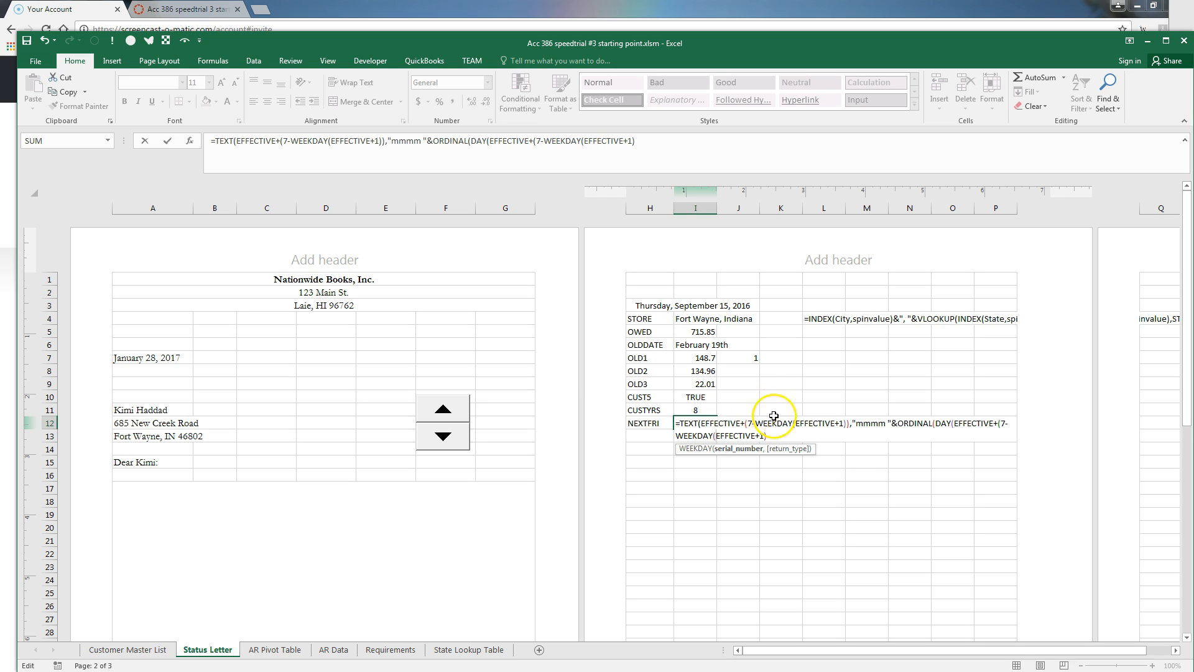
click(776, 434)
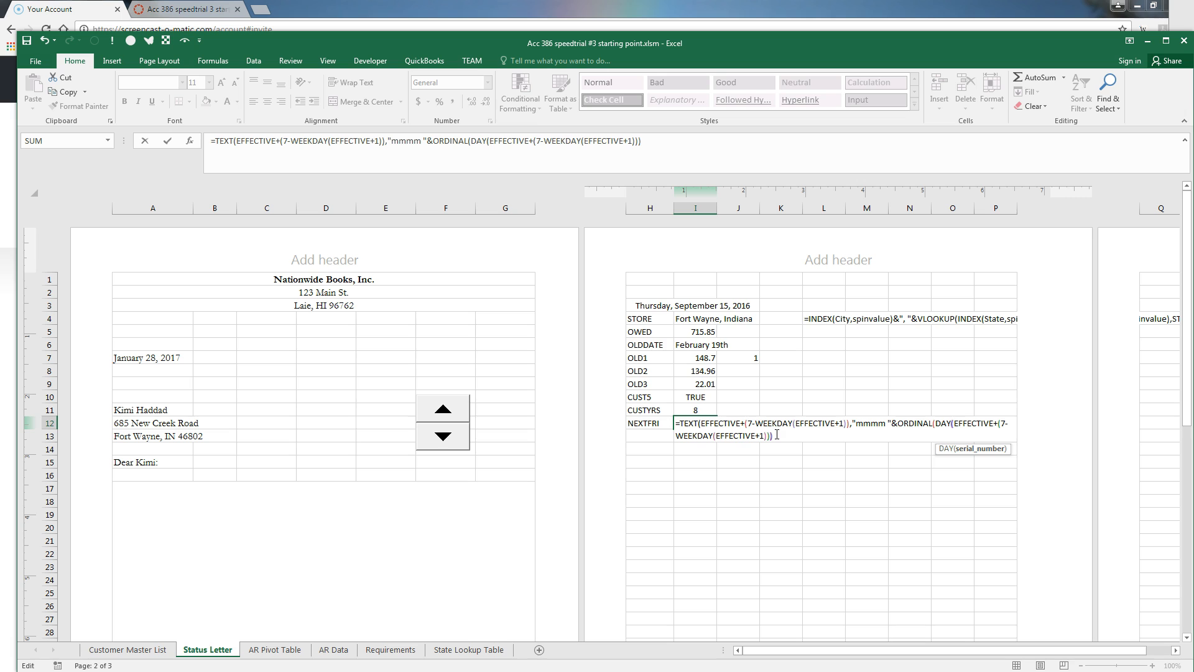
text())
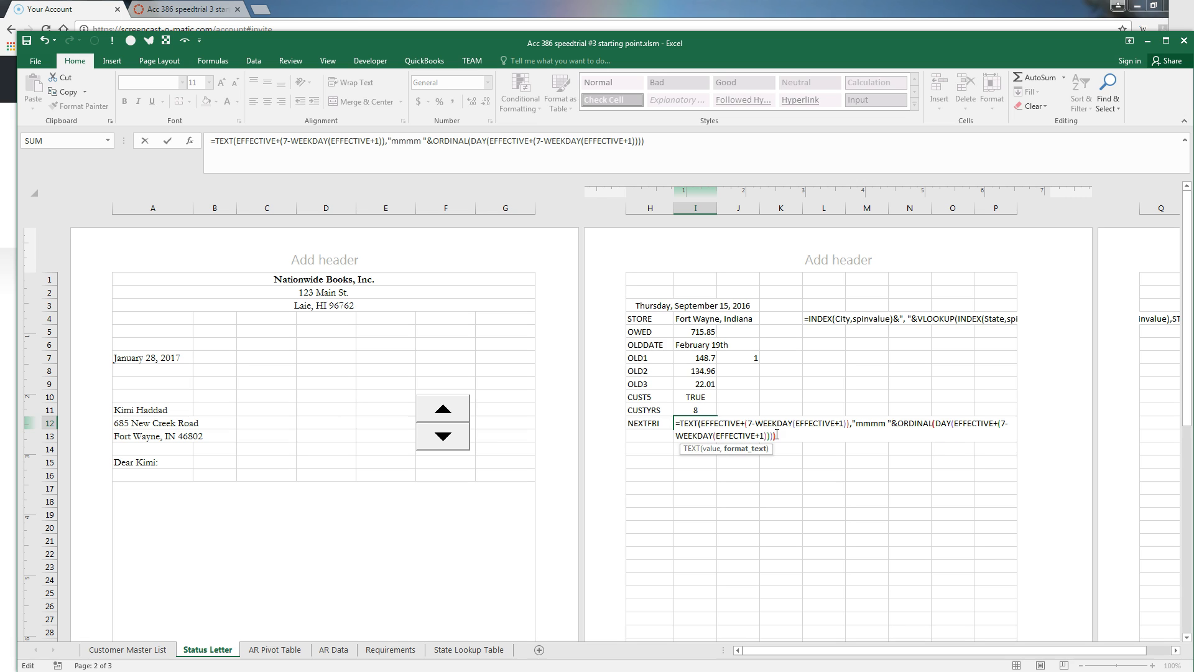
key(Return)
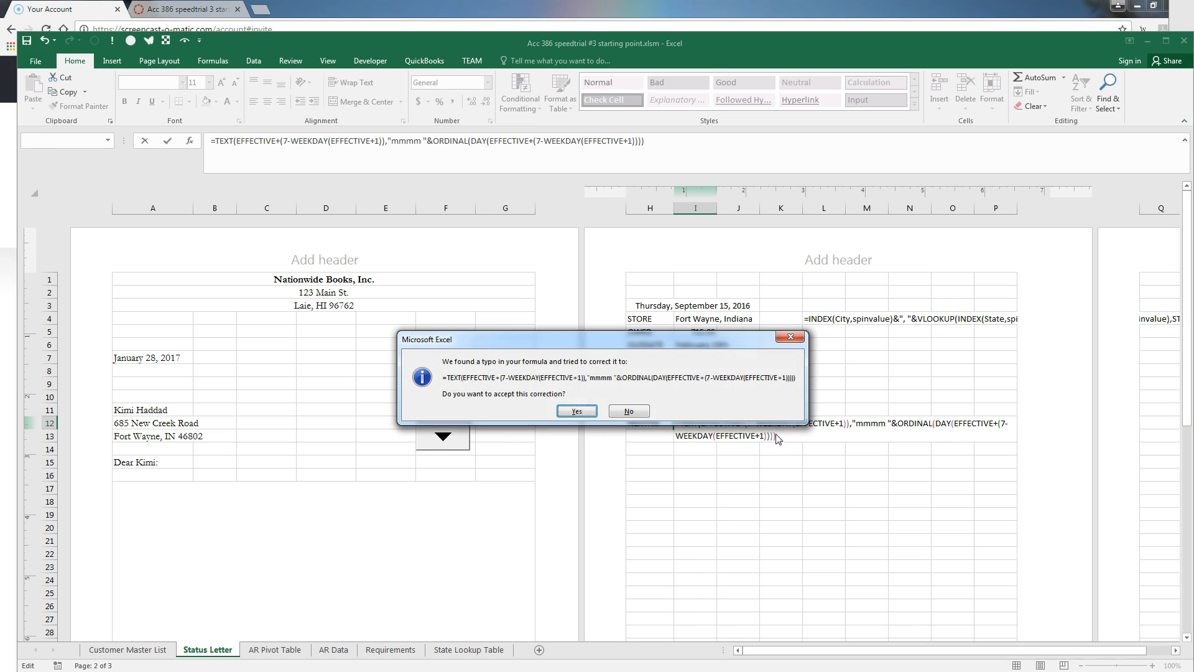
key(Return)
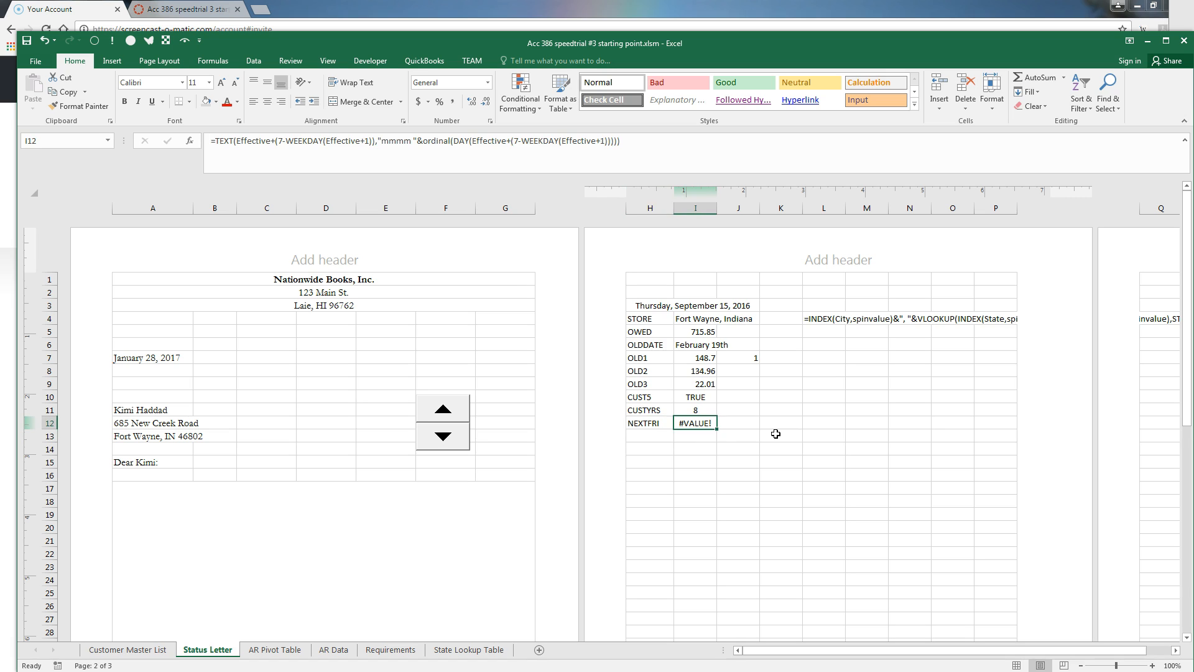
Add the missing parenthesis after the "mmmm" format so I12 shows September 16th
key(F2)
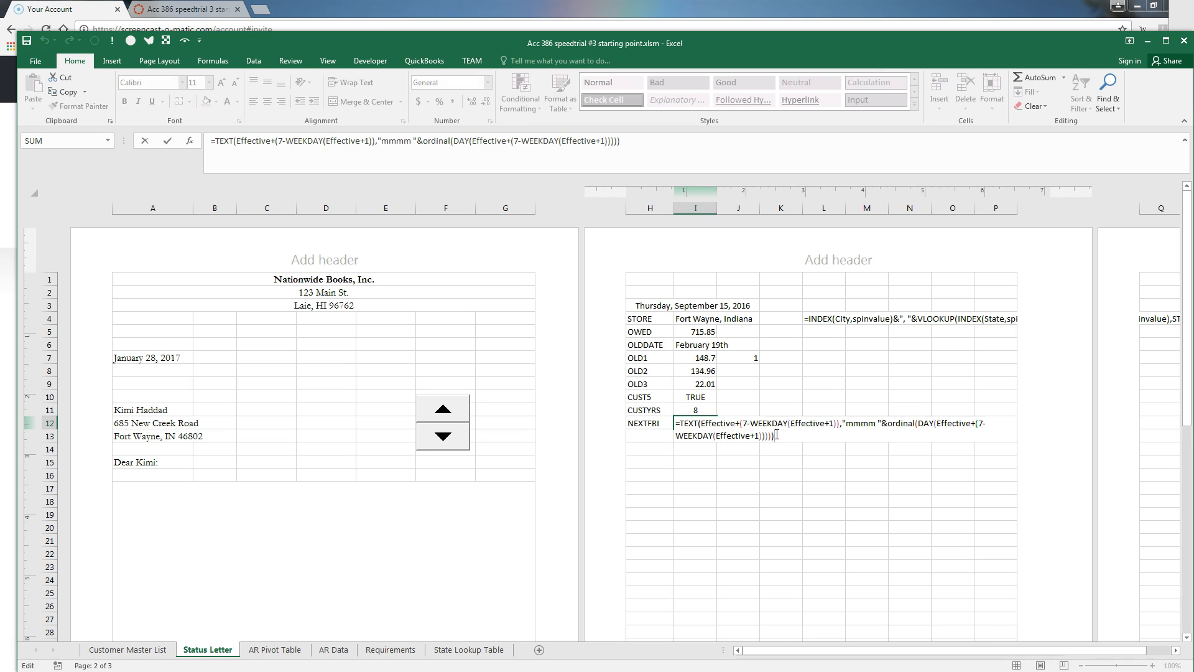
key(Up)
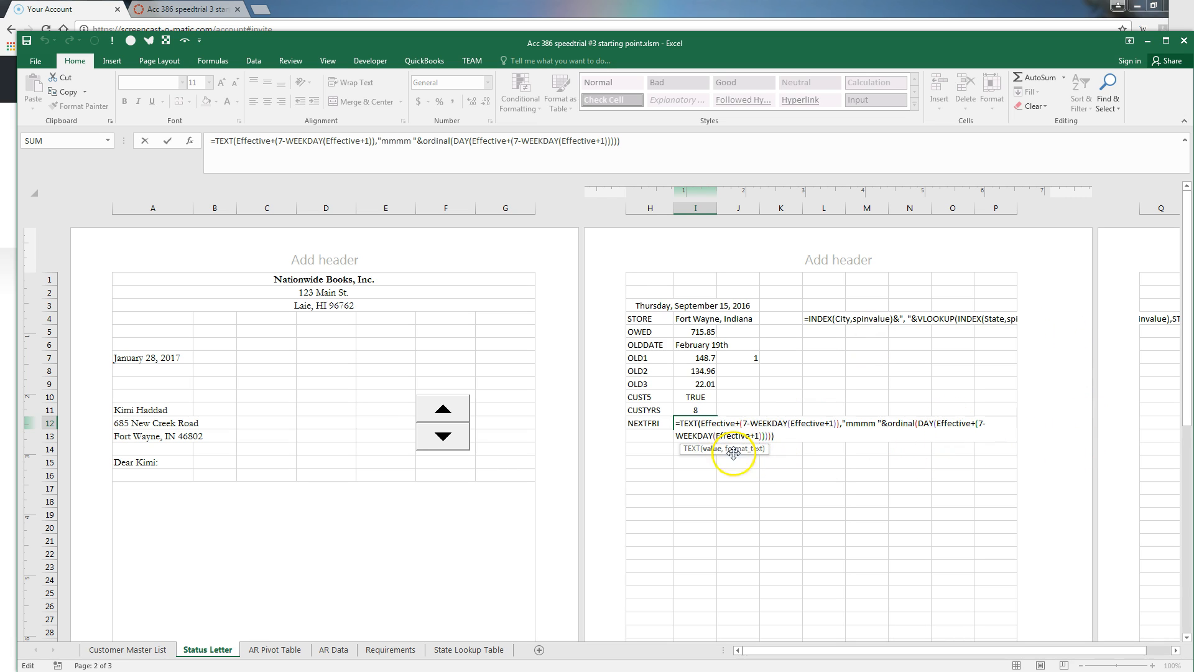
click(742, 428)
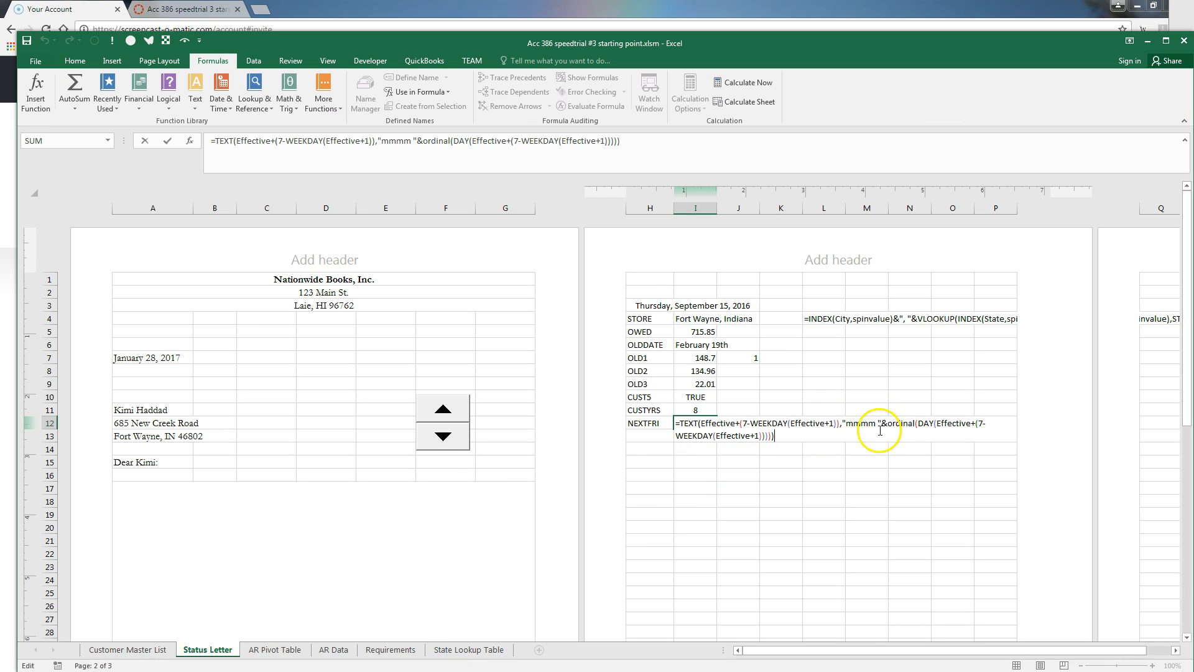
click(882, 423)
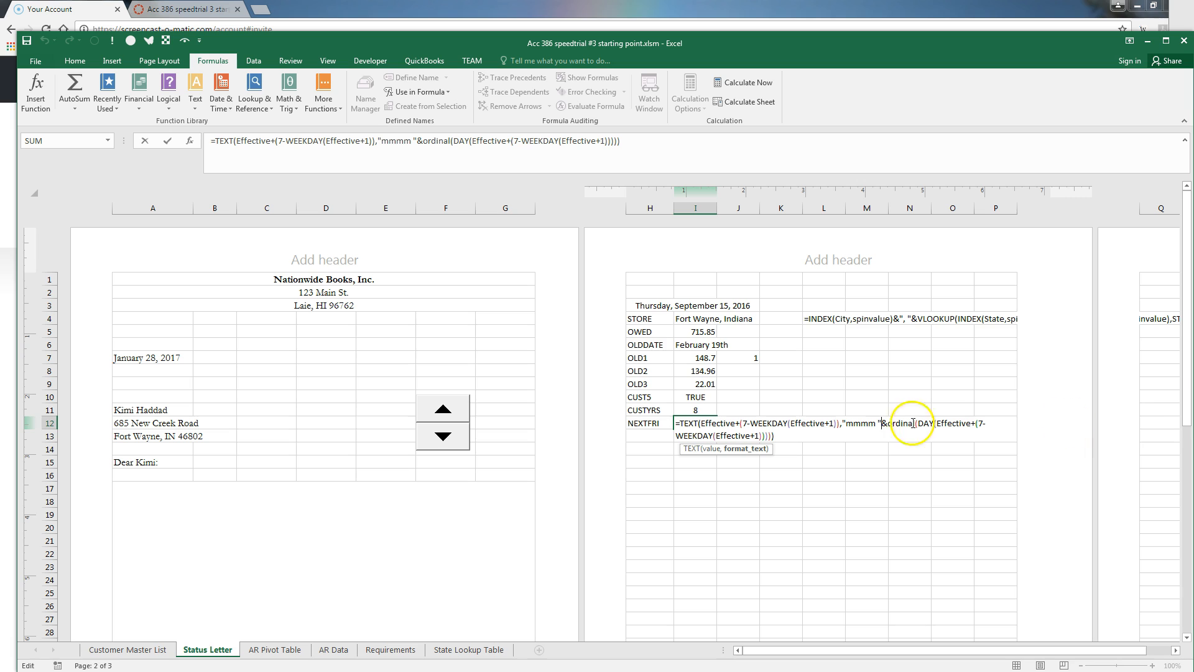
text())
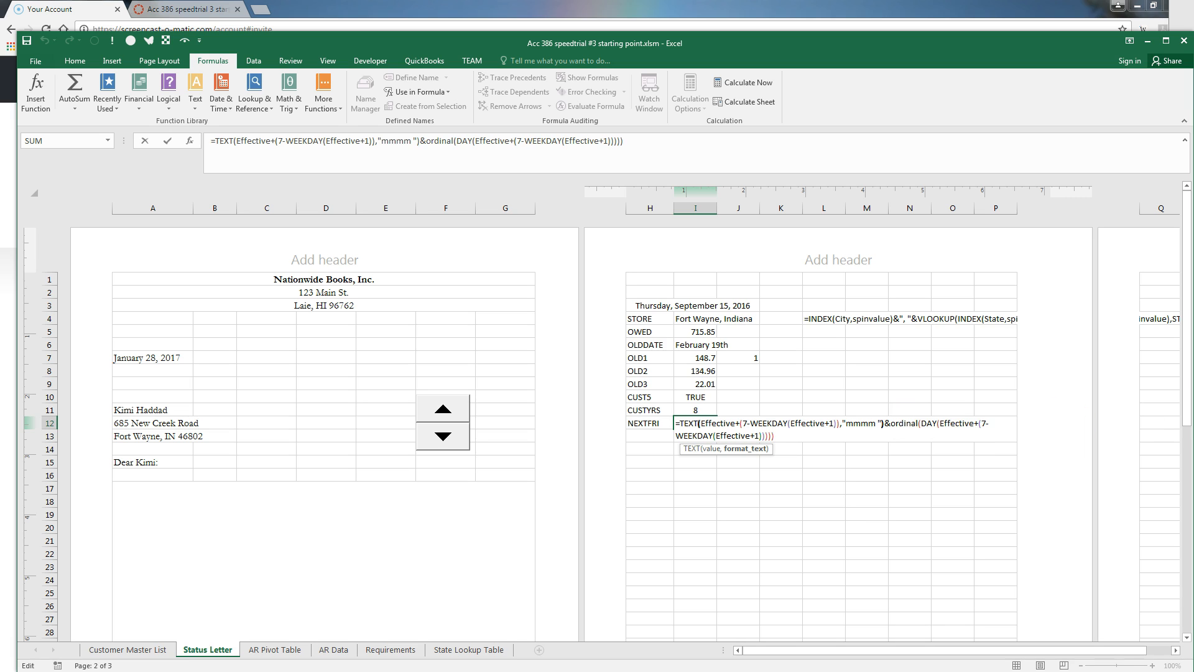
key(Return)
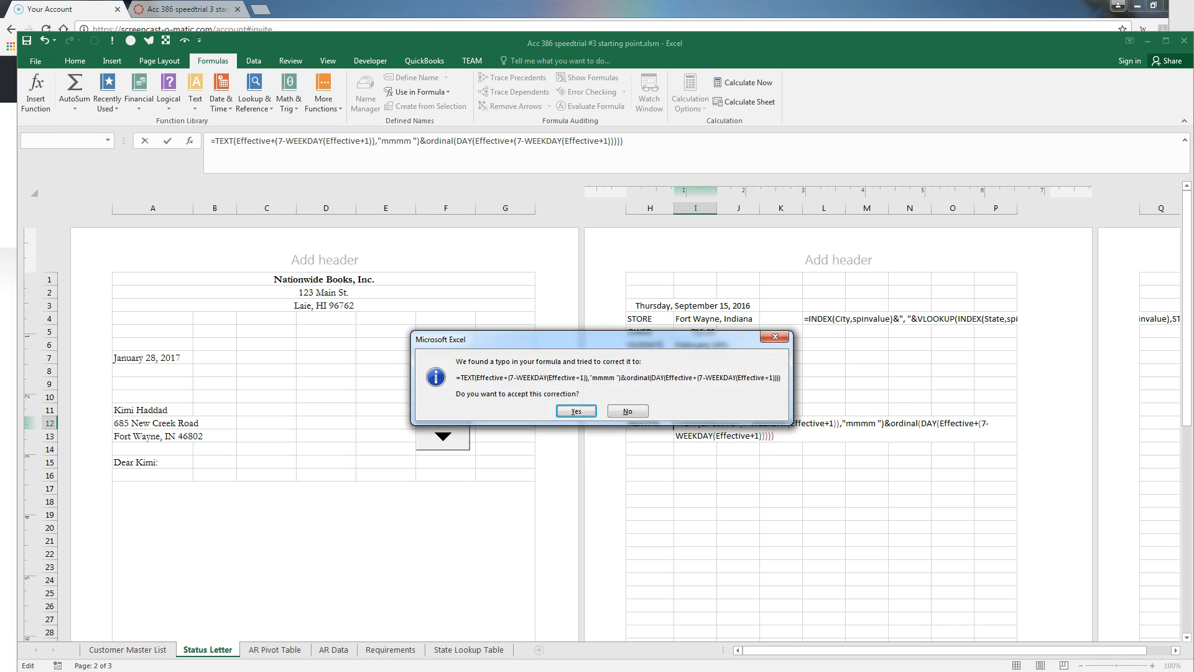
key(Return)
click(695, 423)
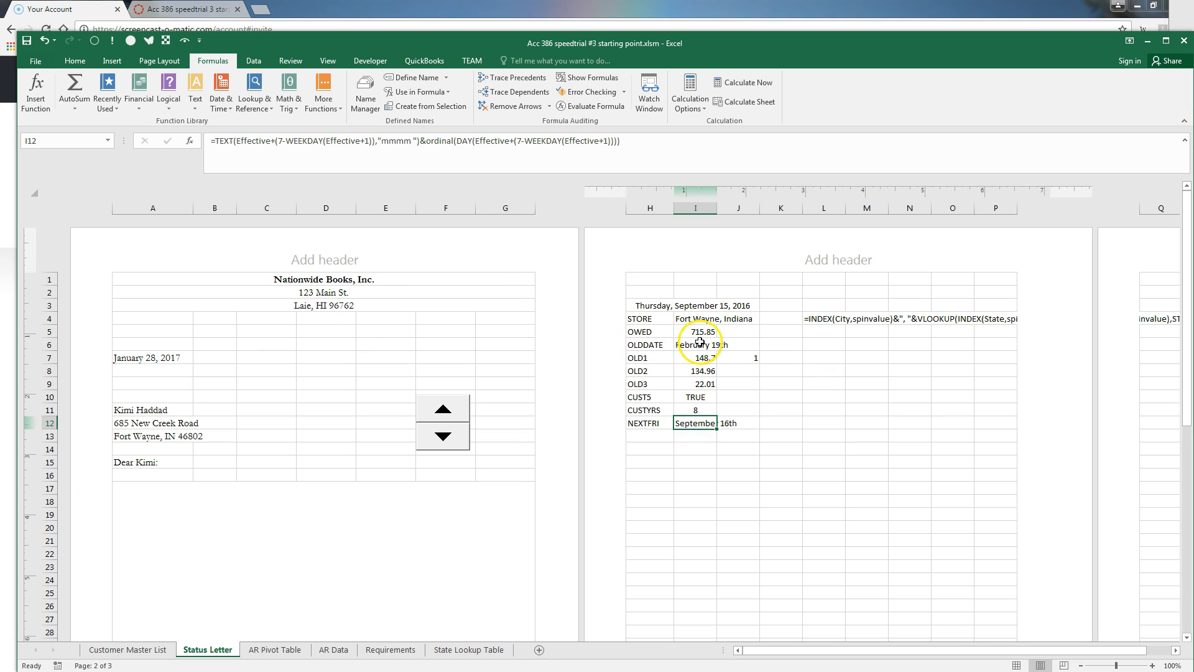
click(650, 425)
click(689, 424)
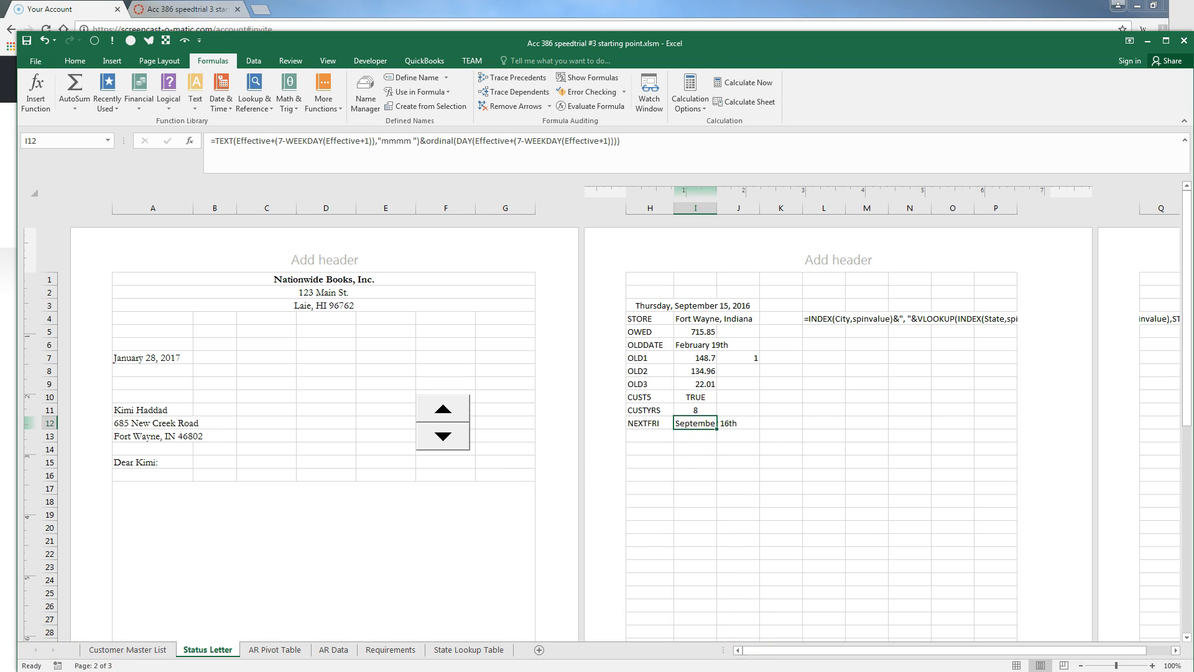
click(125, 650)
click(85, 510)
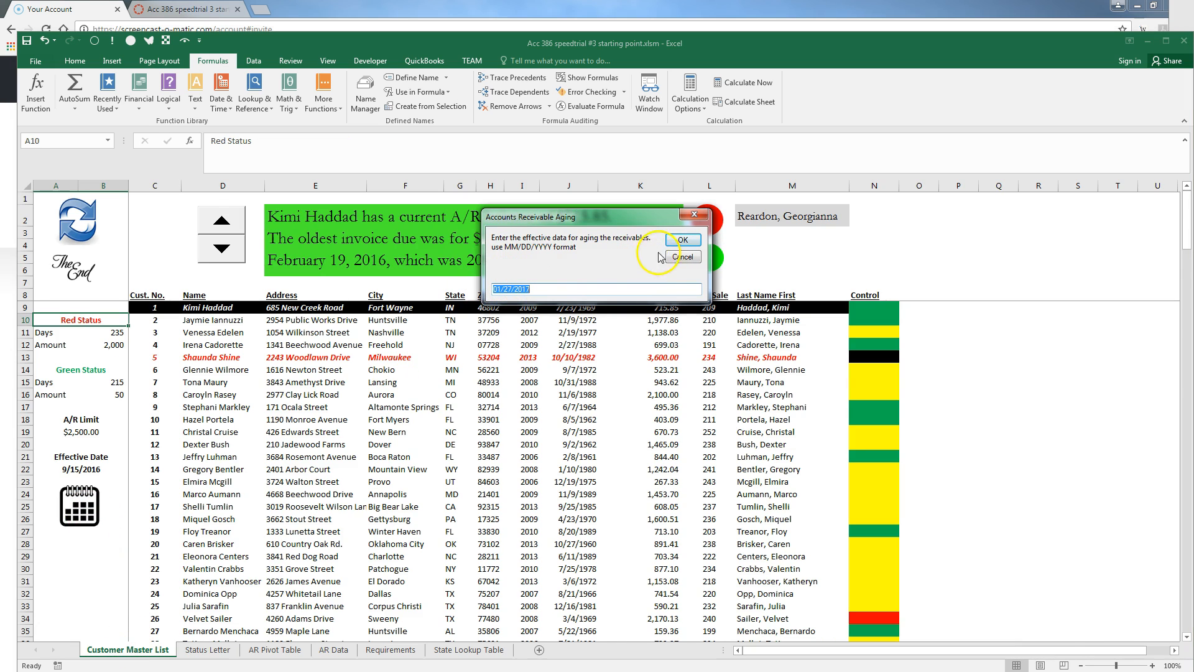
click(538, 290)
drag(537, 291, 419, 245)
text(1/28/2017)
click(680, 240)
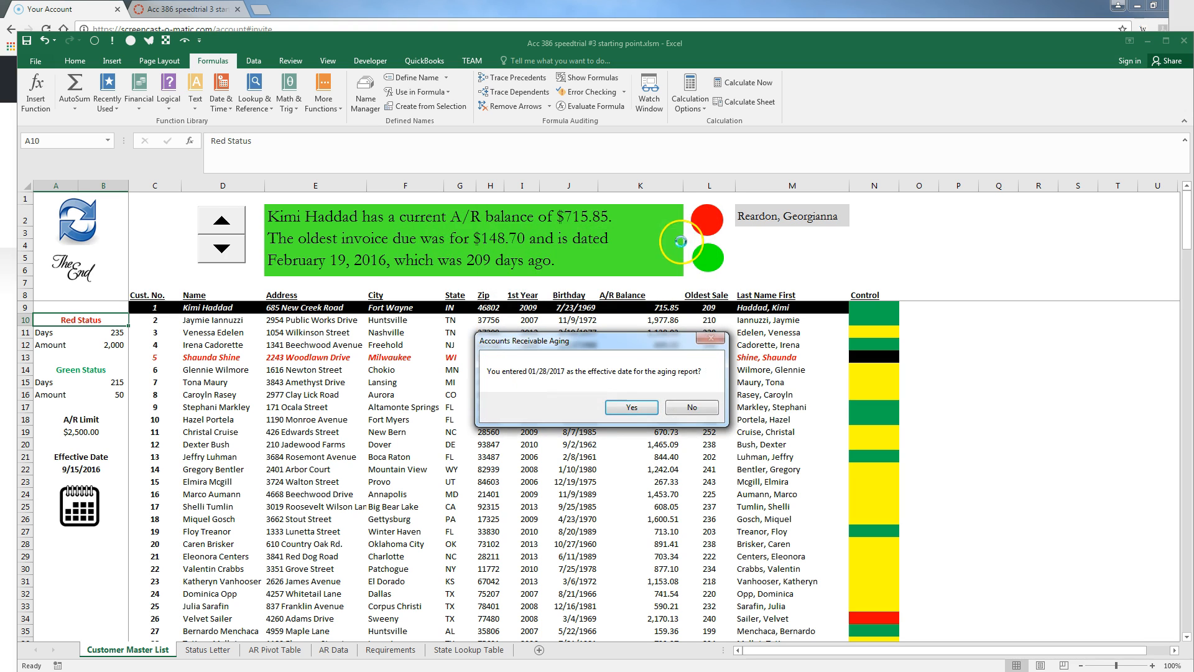
click(641, 414)
click(216, 647)
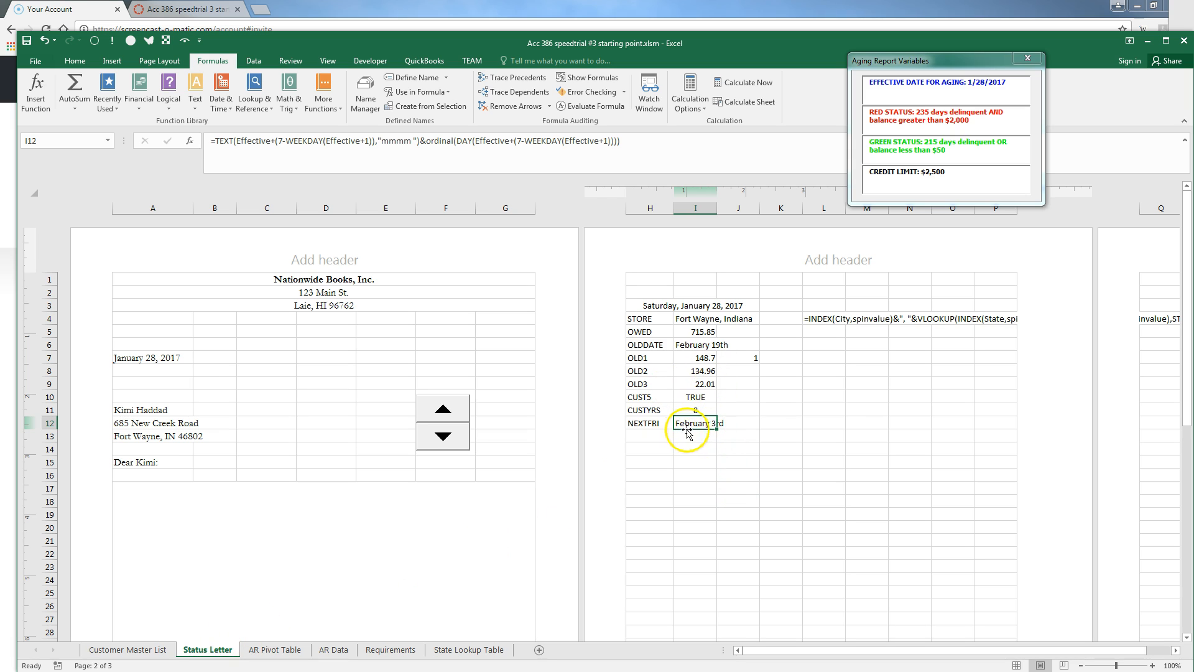
click(1145, 671)
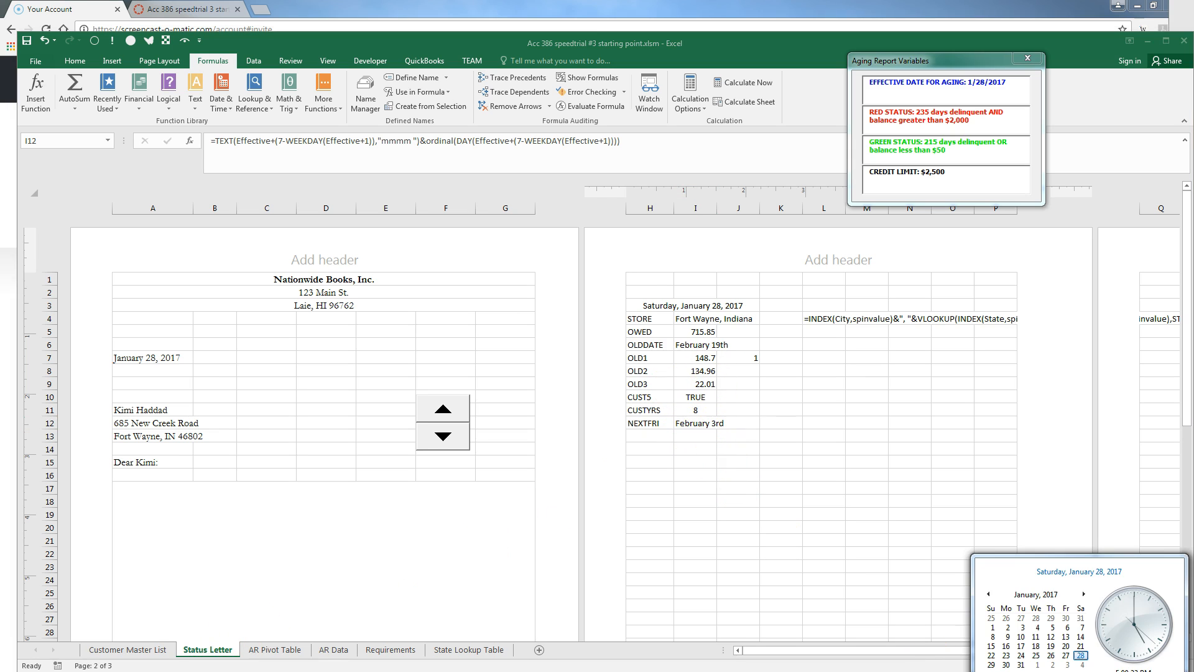
click(1083, 594)
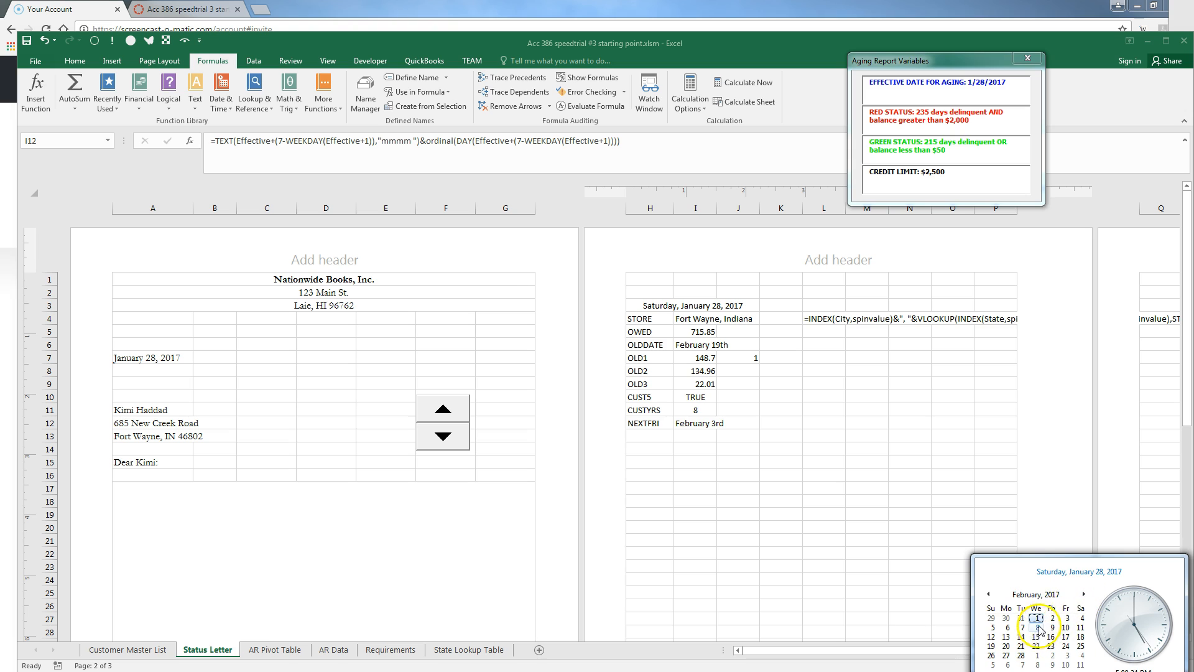
click(988, 594)
click(649, 431)
click(650, 434)
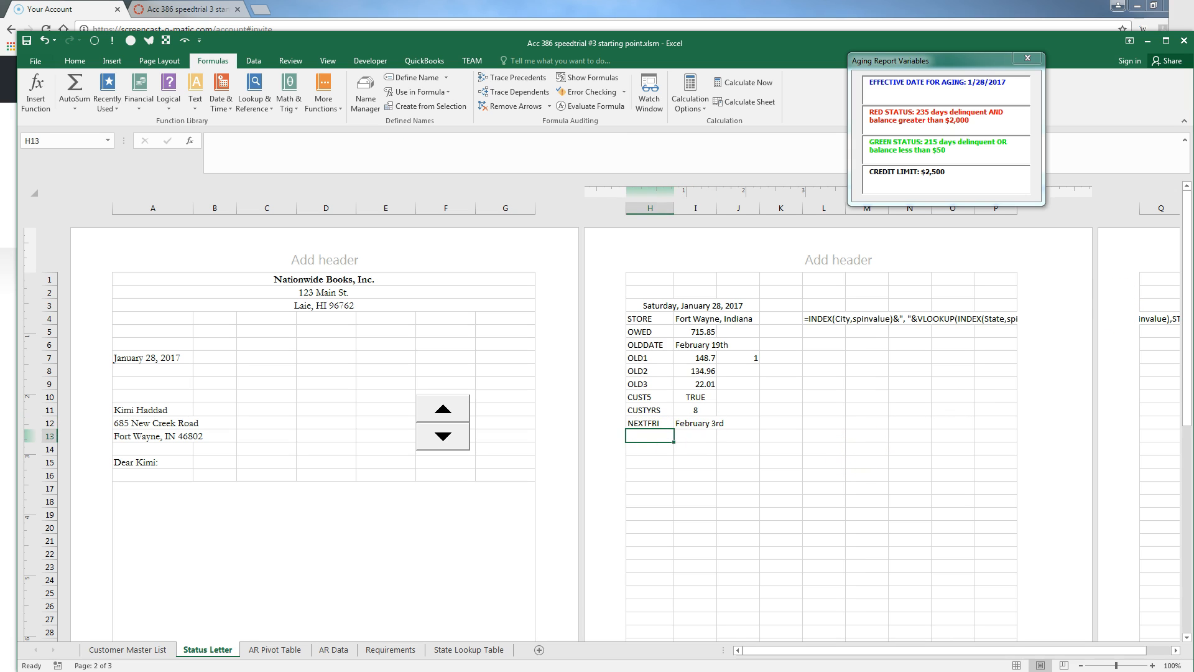
Enlarge the long-time-customer row in the Word requirements notes, then move the document aside
drag(1193, 94, 797, 97)
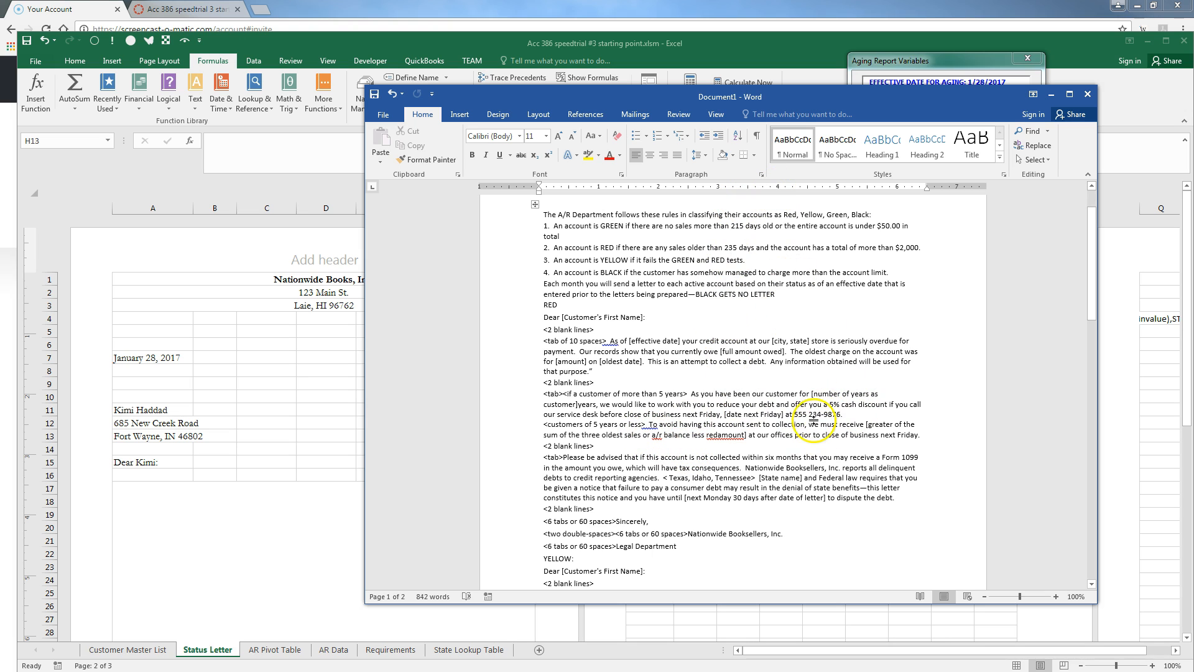
drag(815, 420, 816, 443)
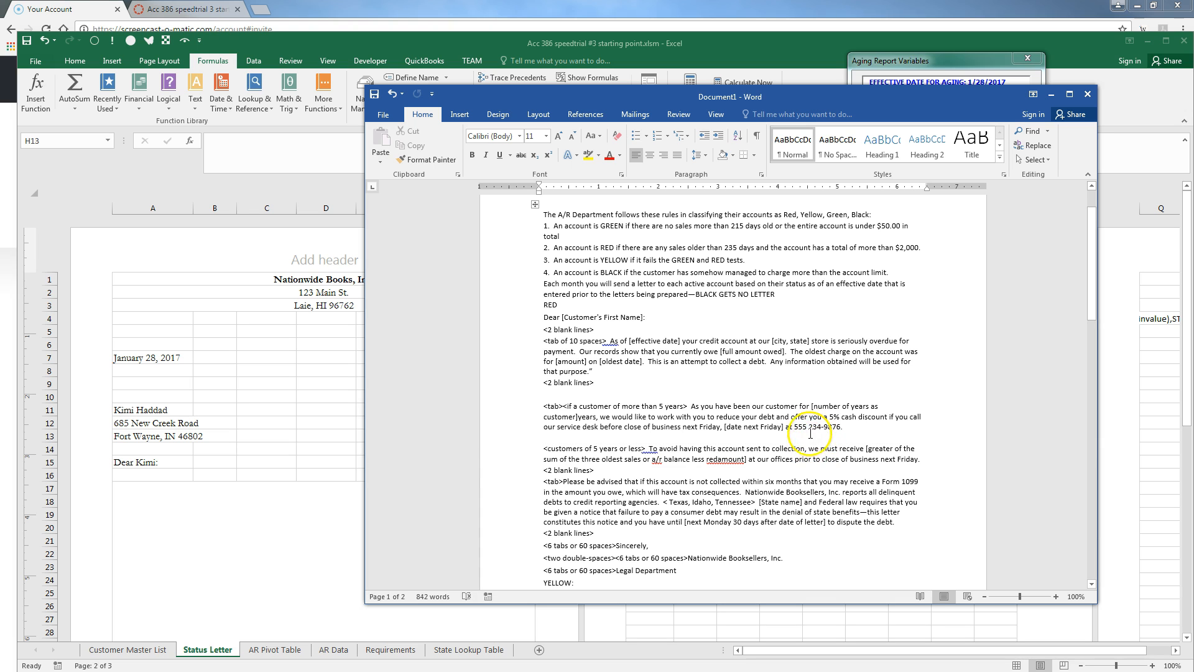
drag(772, 97, 1193, 0)
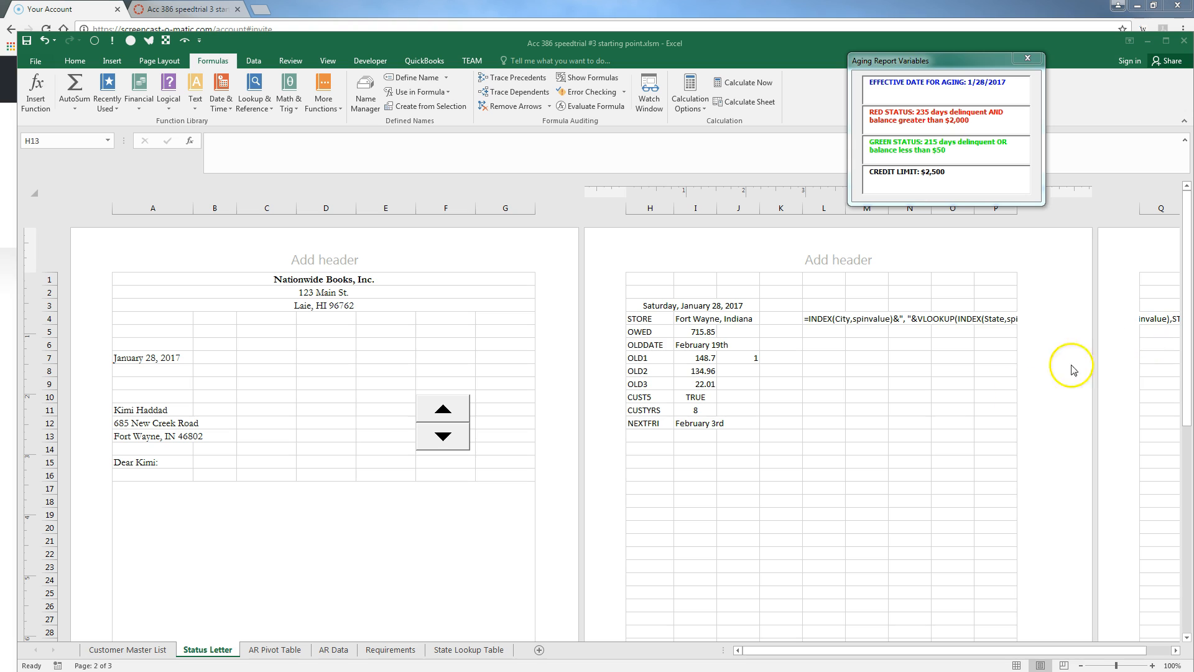
Label cell H13 REDCOLL
click(634, 436)
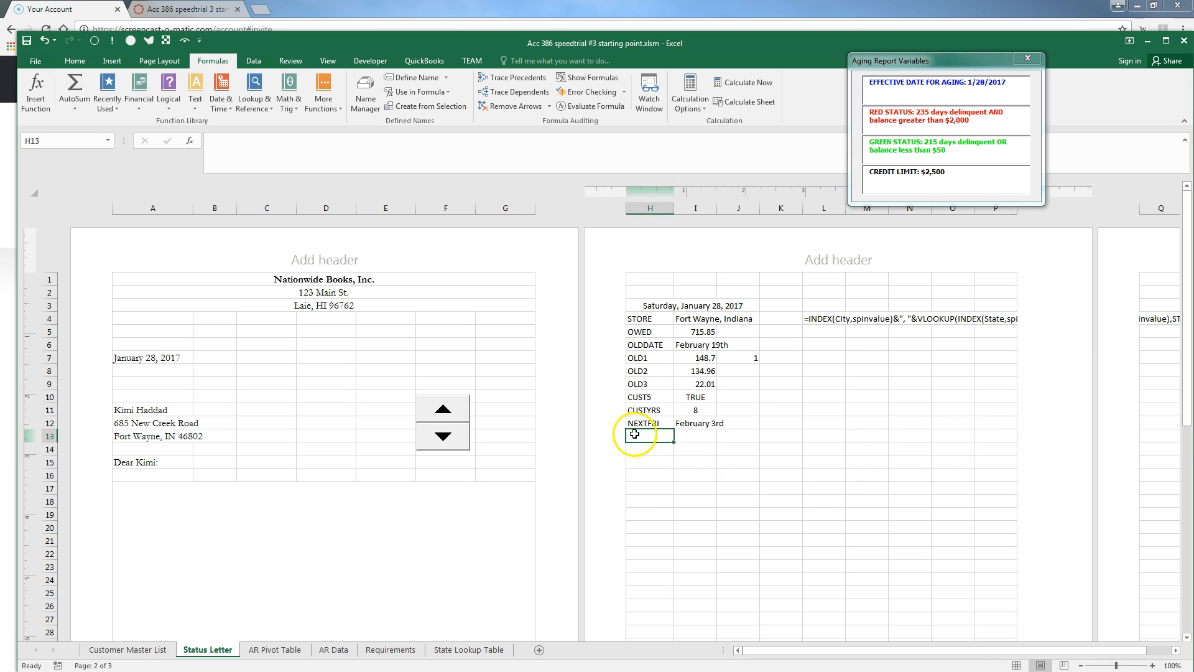
text(REDCO)
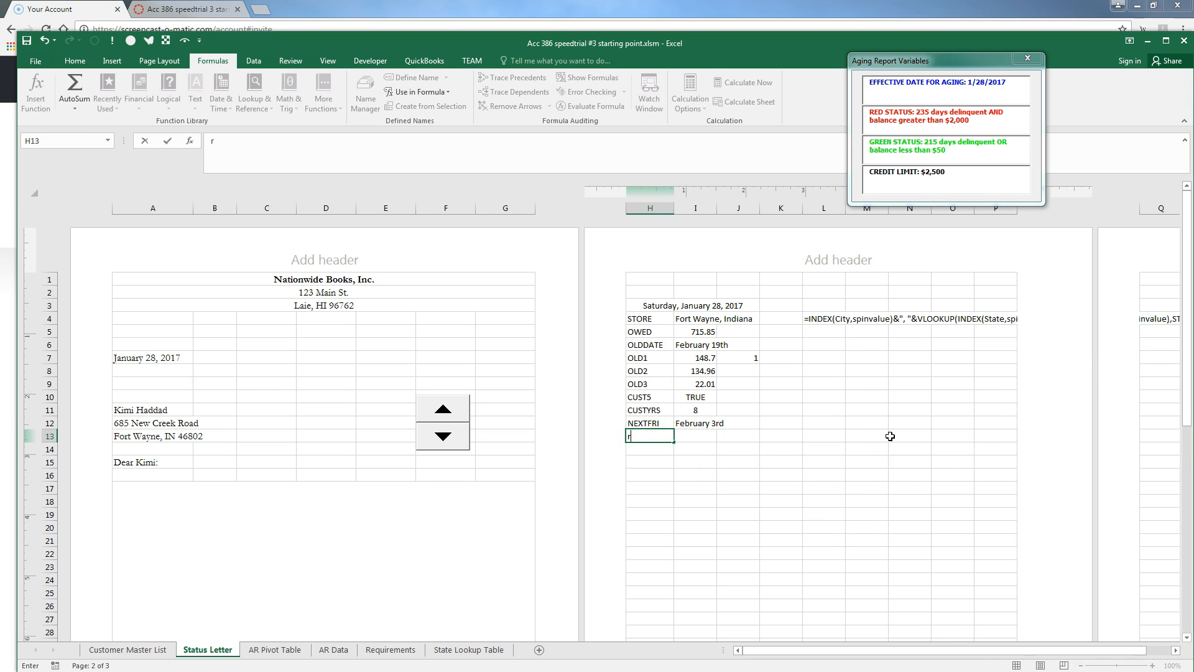
text(LL)
key(Tab)
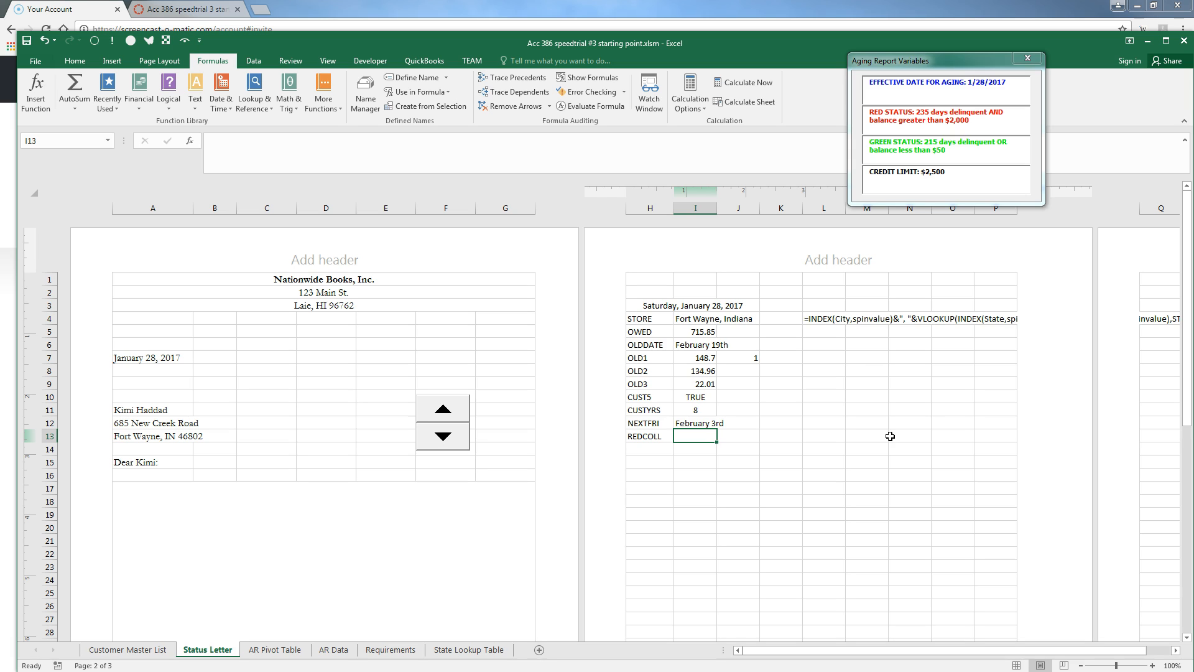
Begin the I13 formula as =IF(SUM(I7:I9) over OLD1 through OLD3
text(=if)
key(BackSpace)
key(BackSpace)
text(if)
key(Tab)
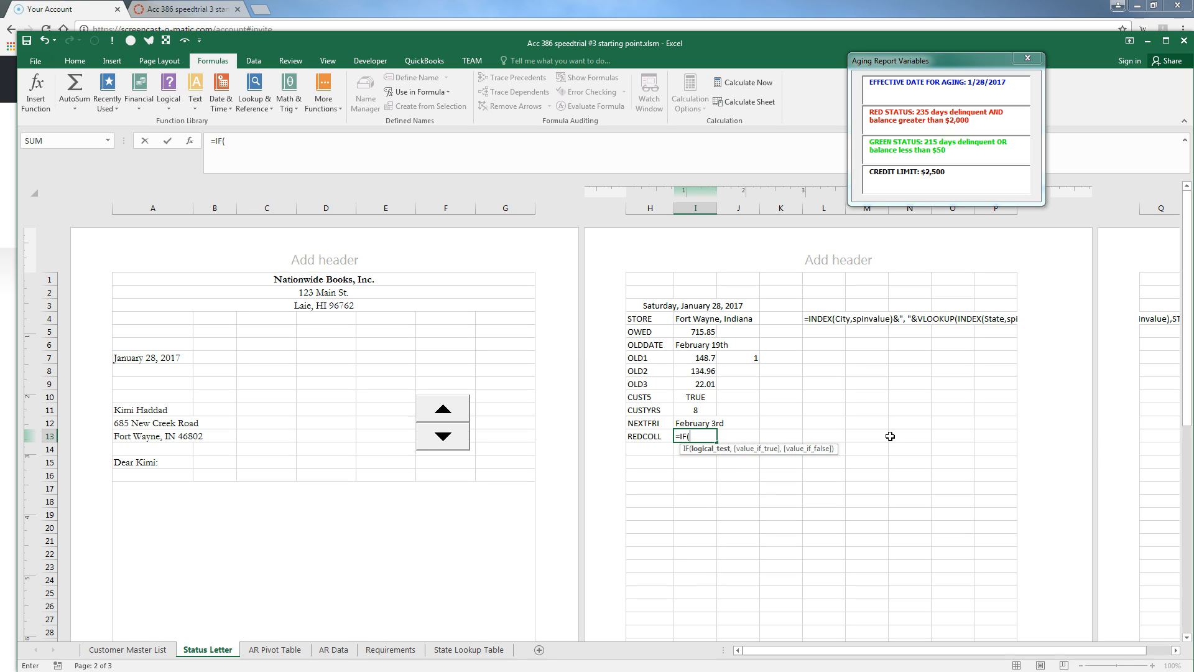
text(s)
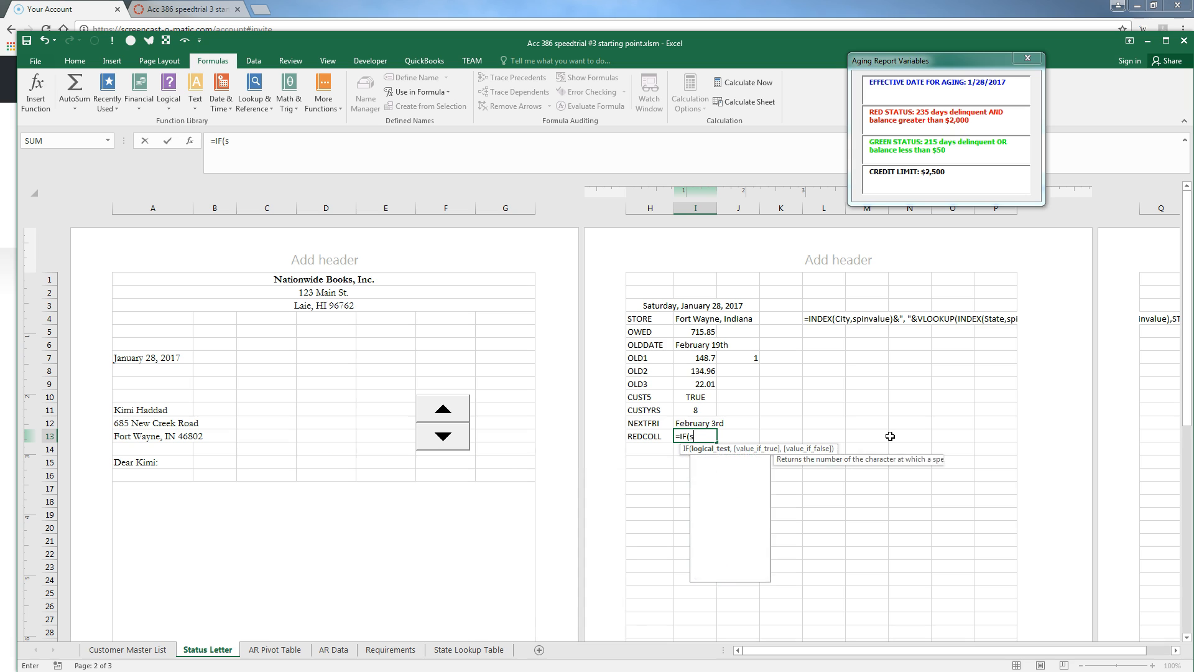
text(um()
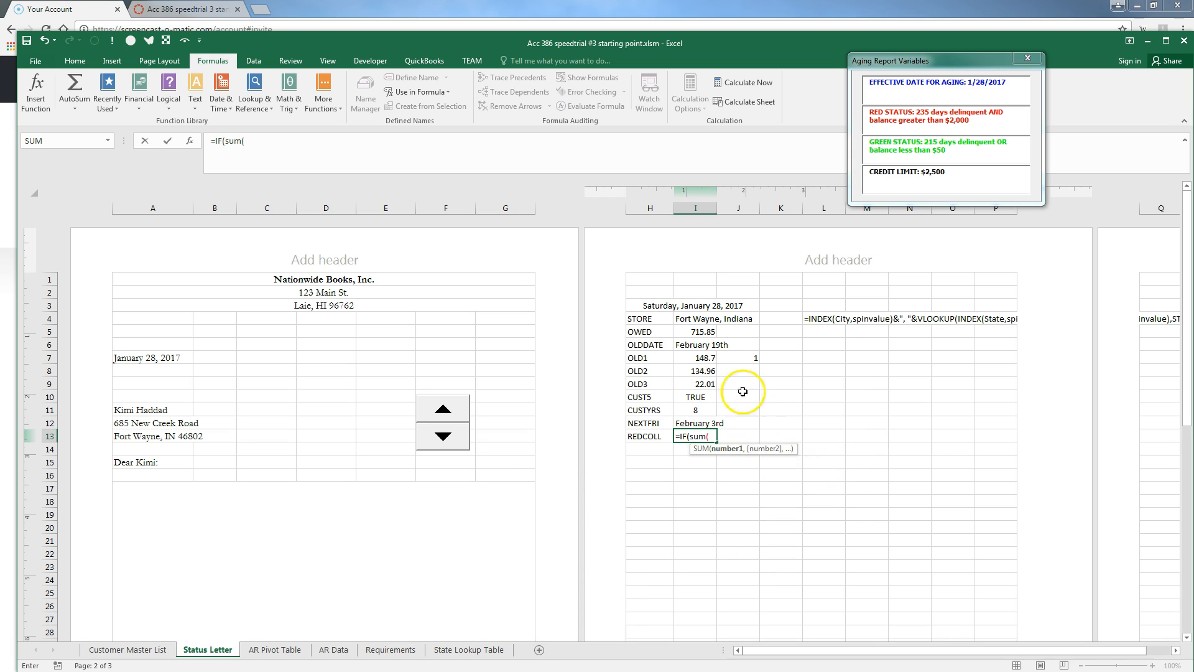
click(700, 364)
drag(700, 364, 699, 391)
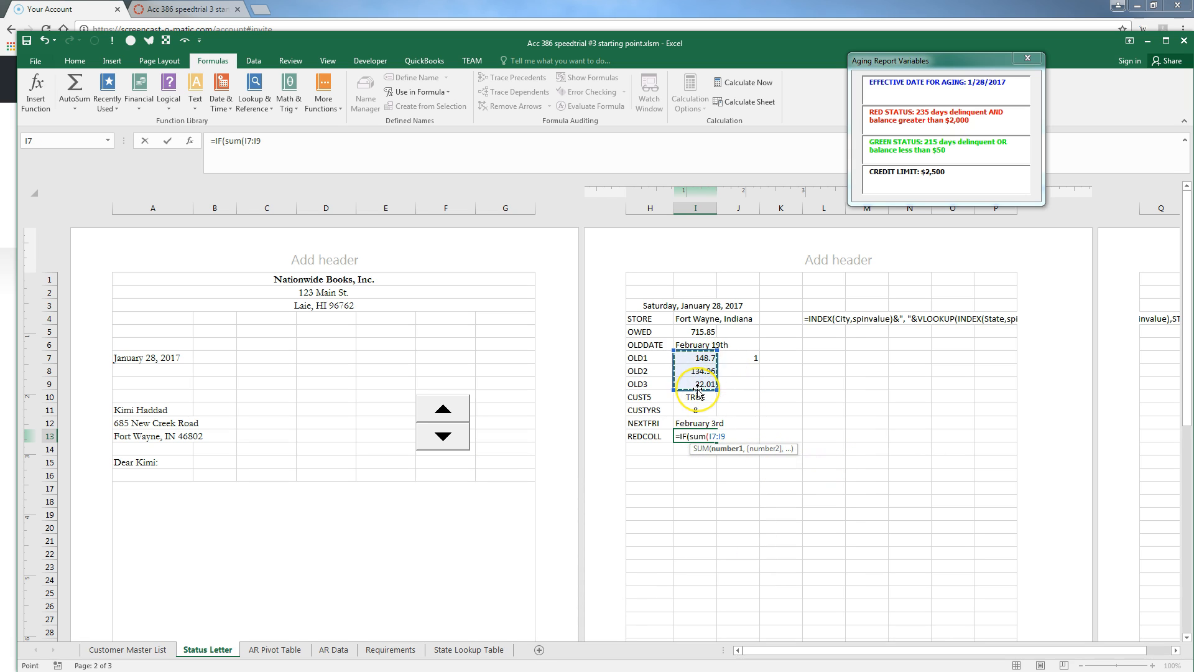
text()>)
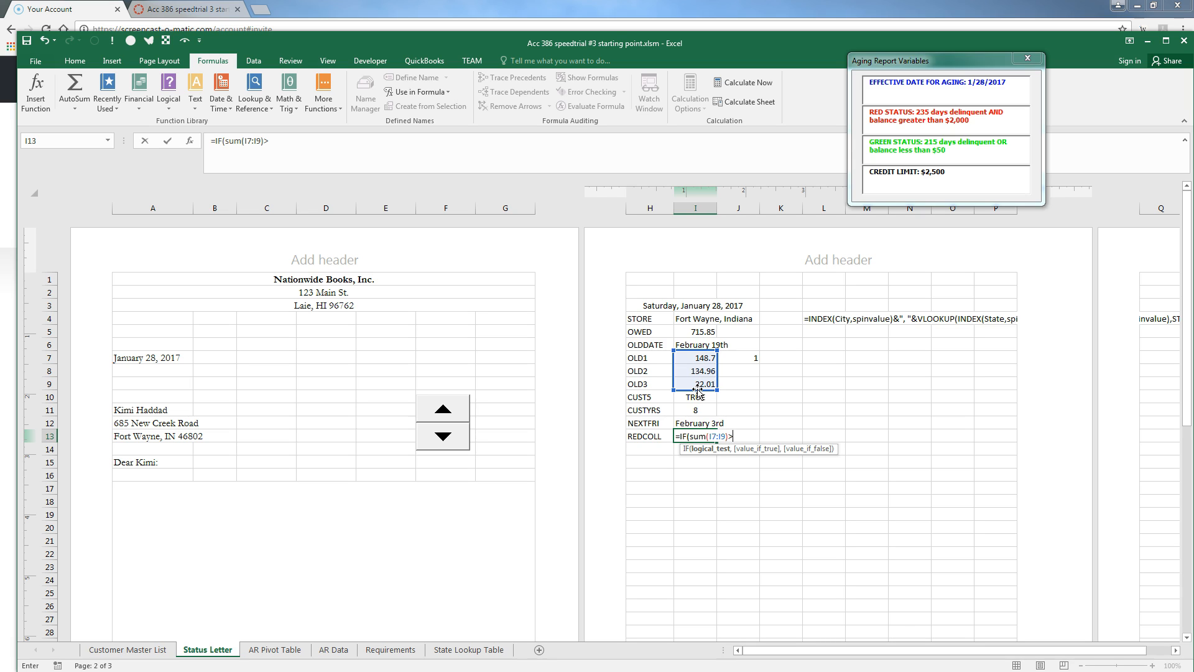
Complete it with >(owed-redamount),SUM(I7:I9),owed-redamount) and enter it, showing #NAME?
text(owed-red)
key(Tab)
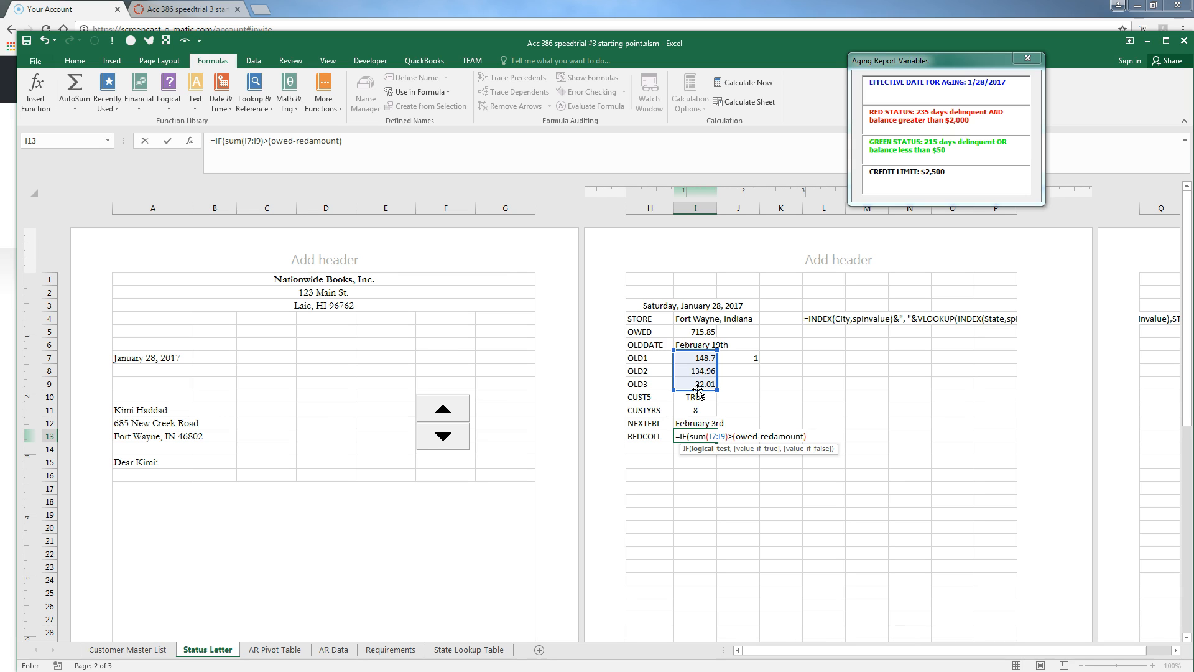
text(,sum)
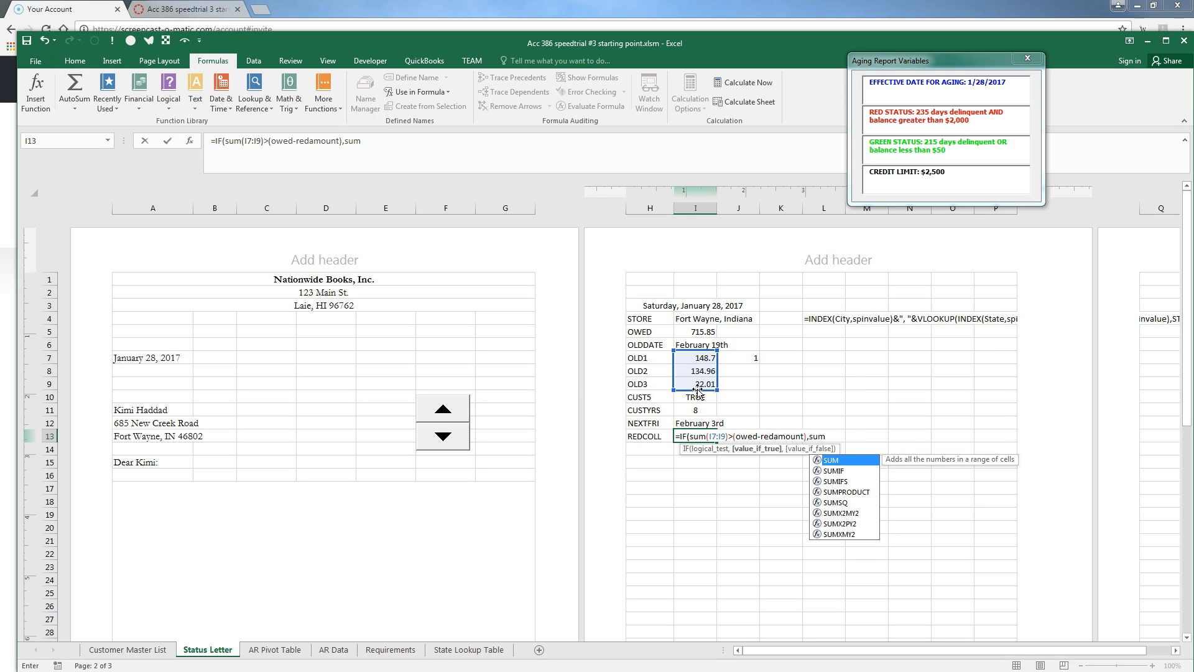
text((i7:)
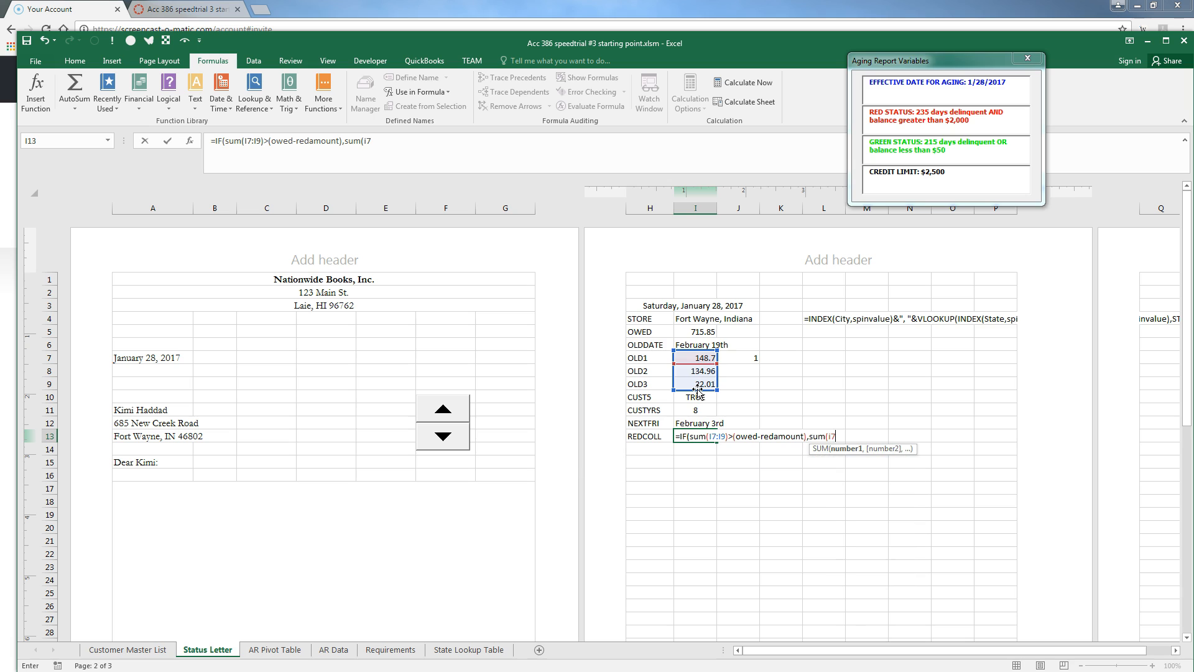
text(i9))
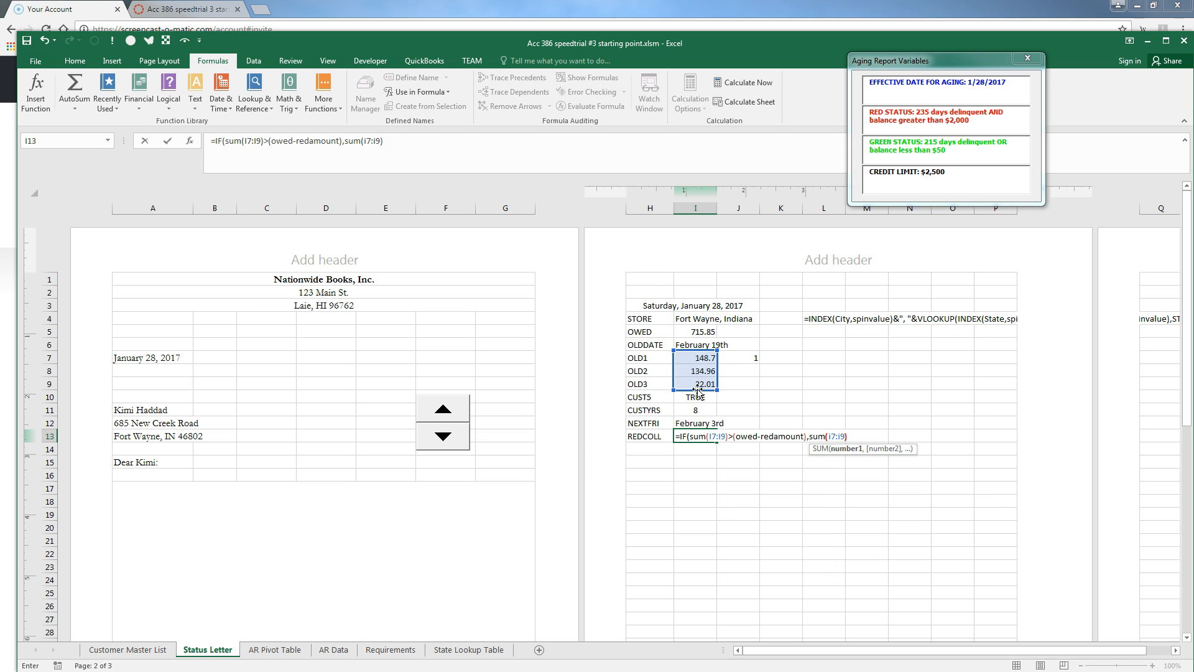
text(,)
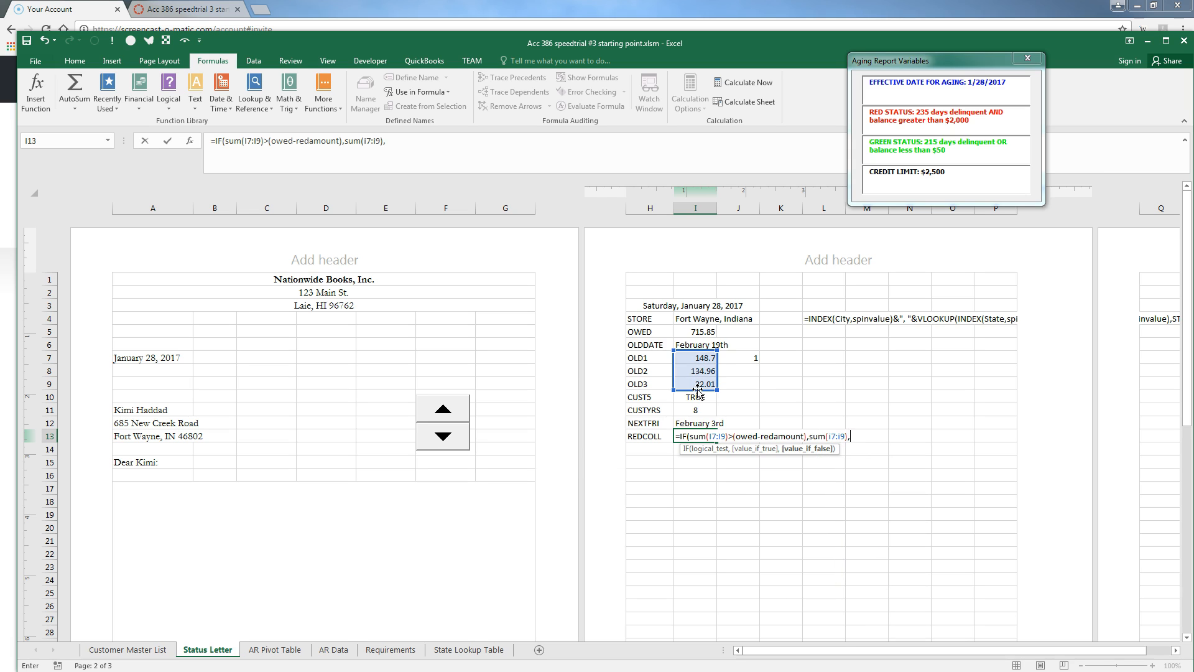
text(owed-redamou)
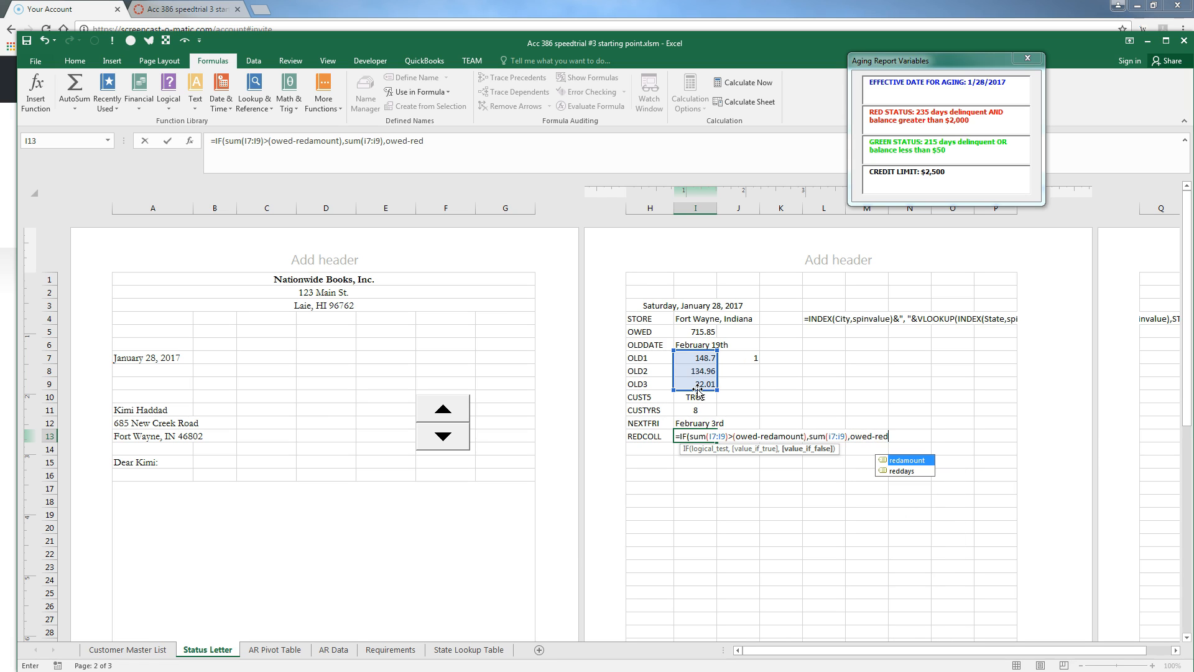
text(nt)
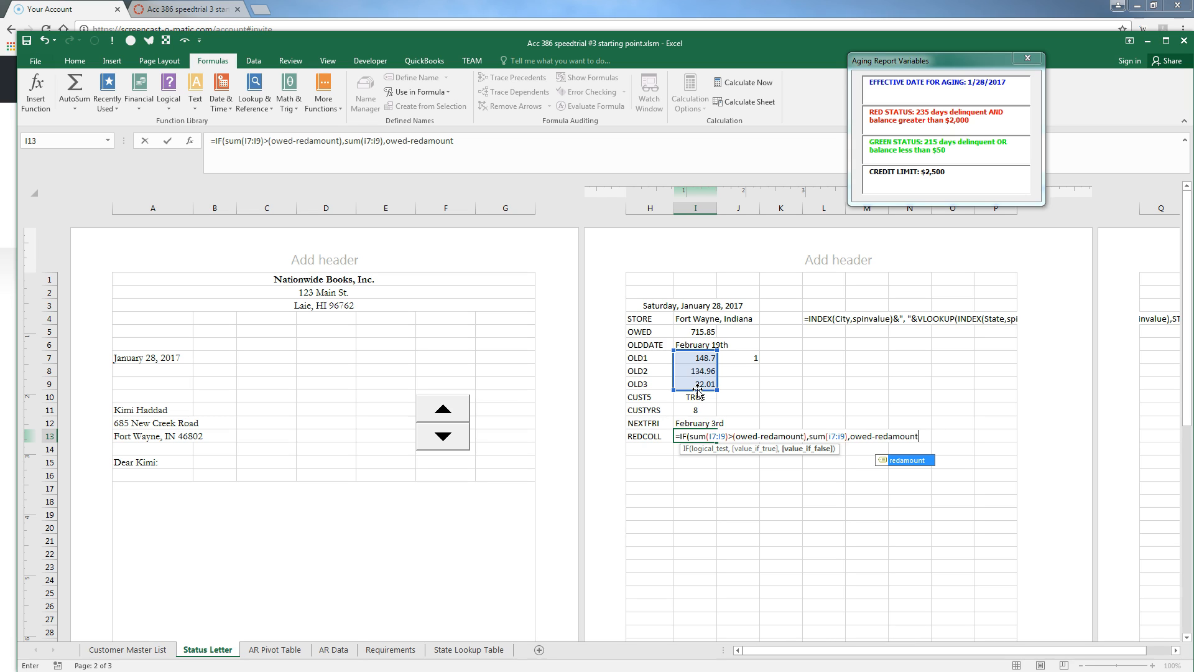
text())
key(Return)
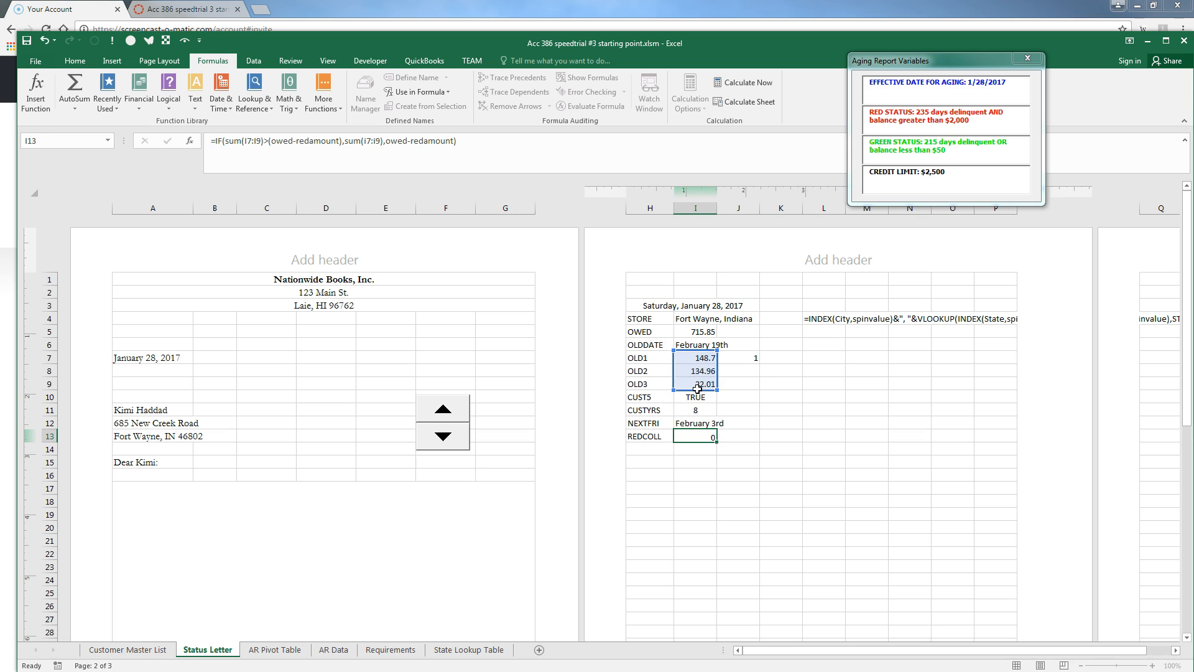
click(688, 450)
double_click(690, 437)
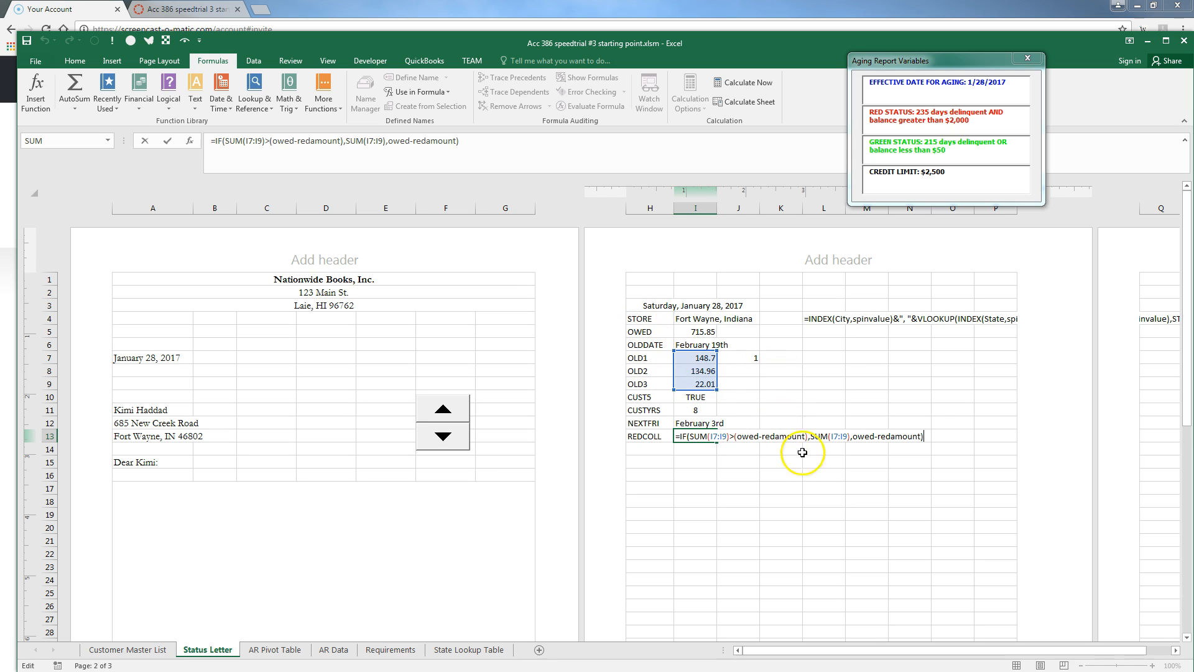
key(Return)
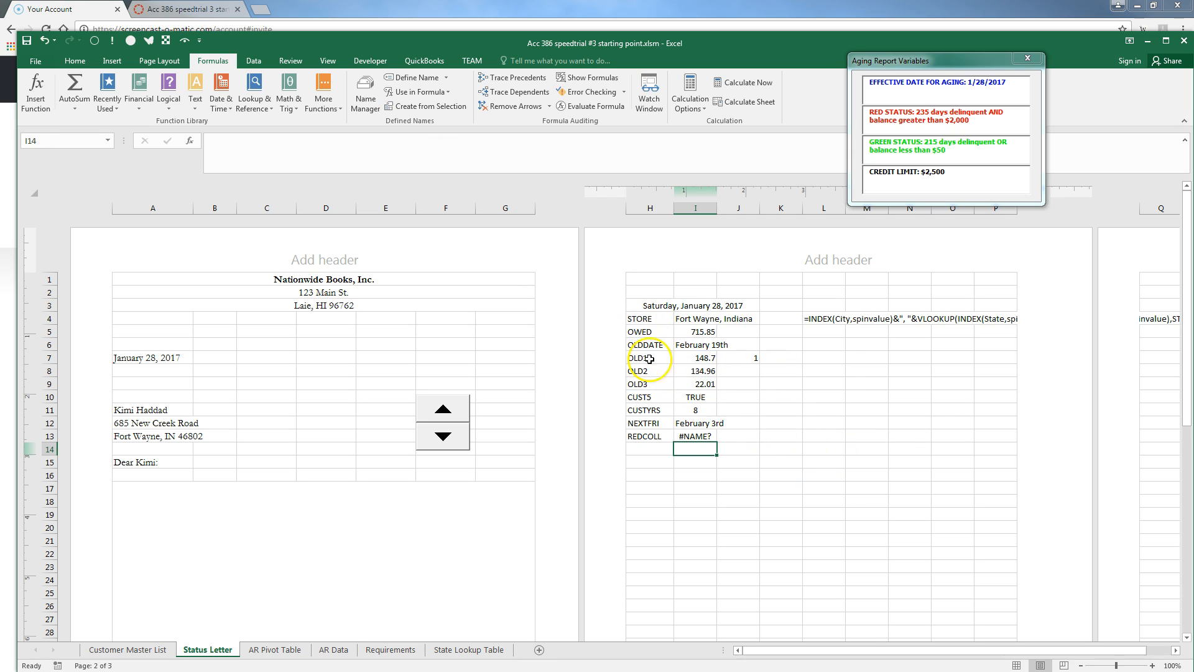
Create names from the left-column labels of H4:I12 so REDCOLL calculates 305.67
drag(643, 320, 689, 424)
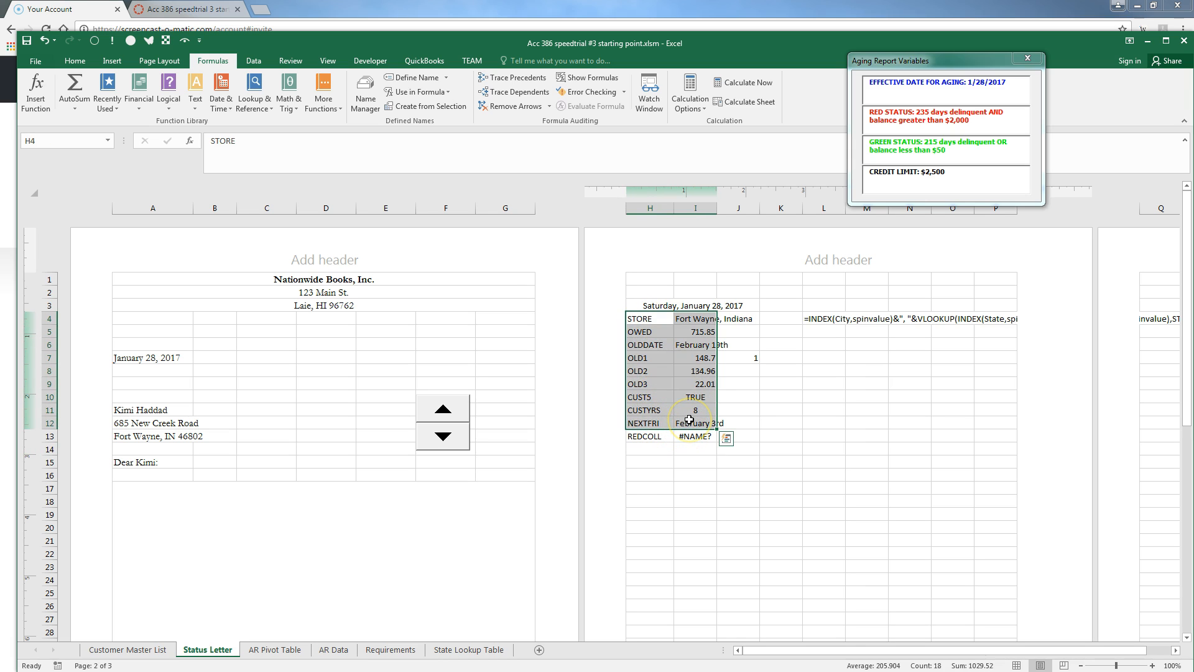
key(ctrl+shift+F3)
click(247, 349)
click(301, 405)
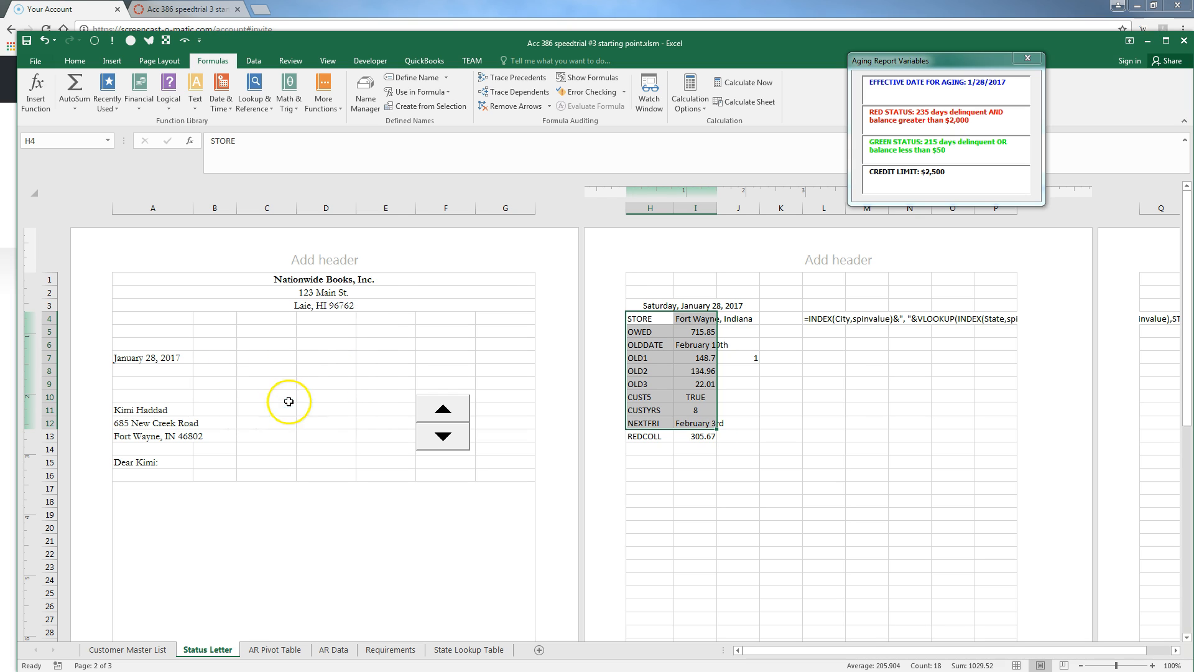
click(700, 438)
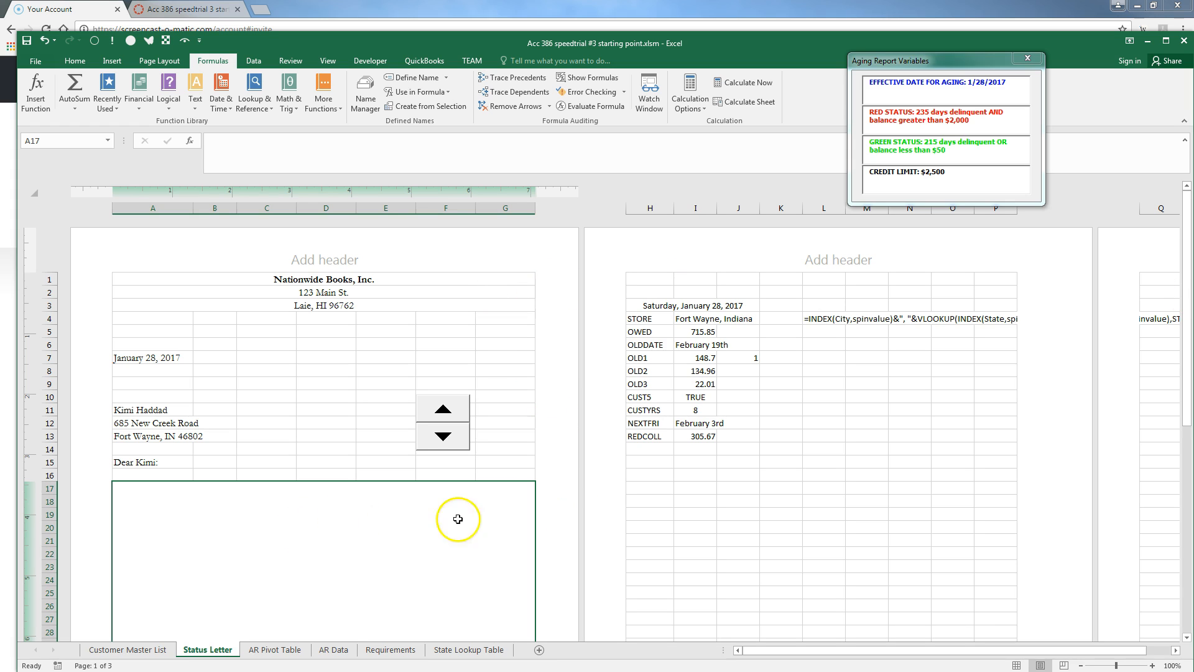
click(634, 450)
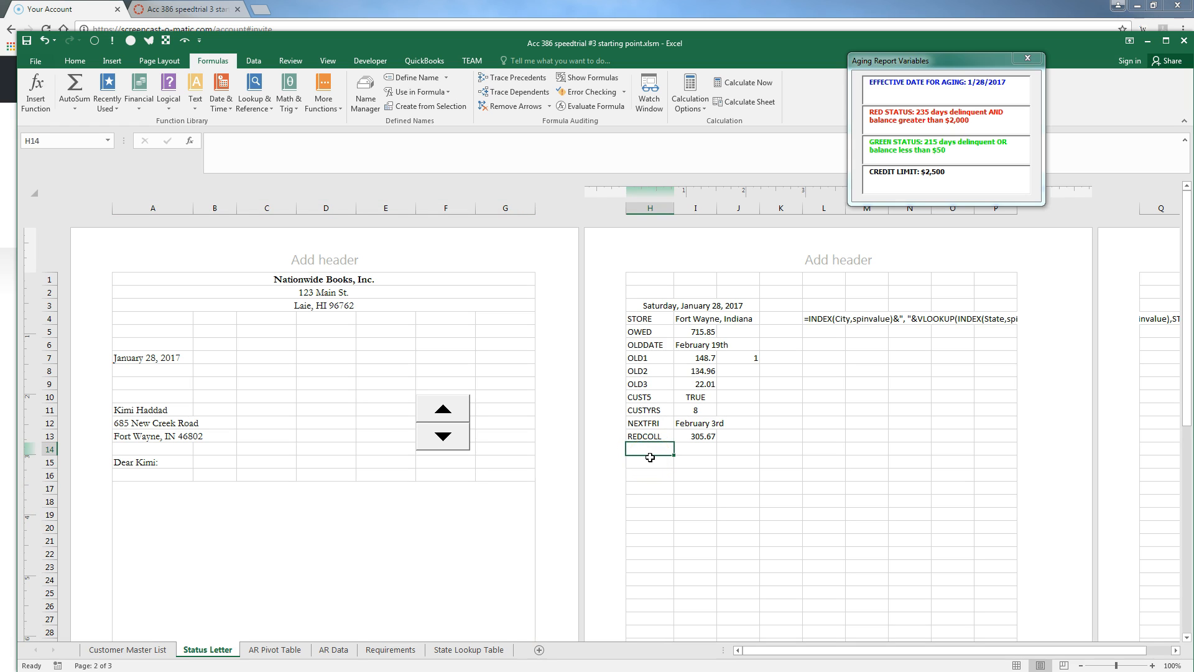
Label H14 BADST and enter an OR formula in I14 testing for TX, ID or TN, showing FALSE
text(BADST)
key(Tab)
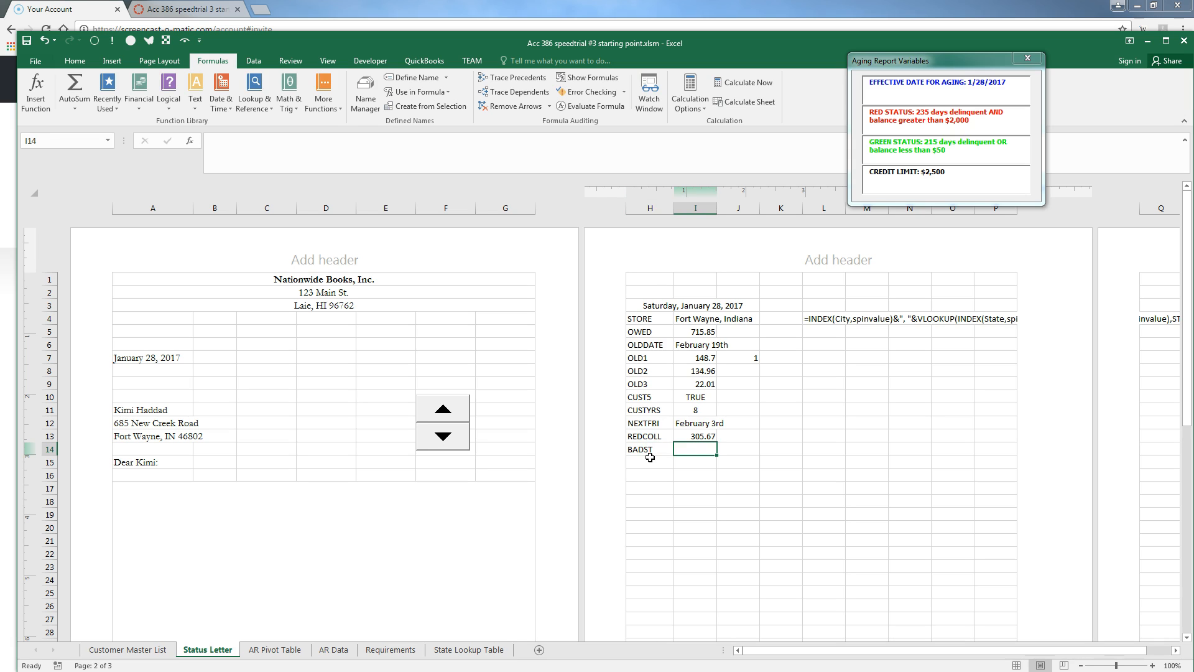
text(=OR()
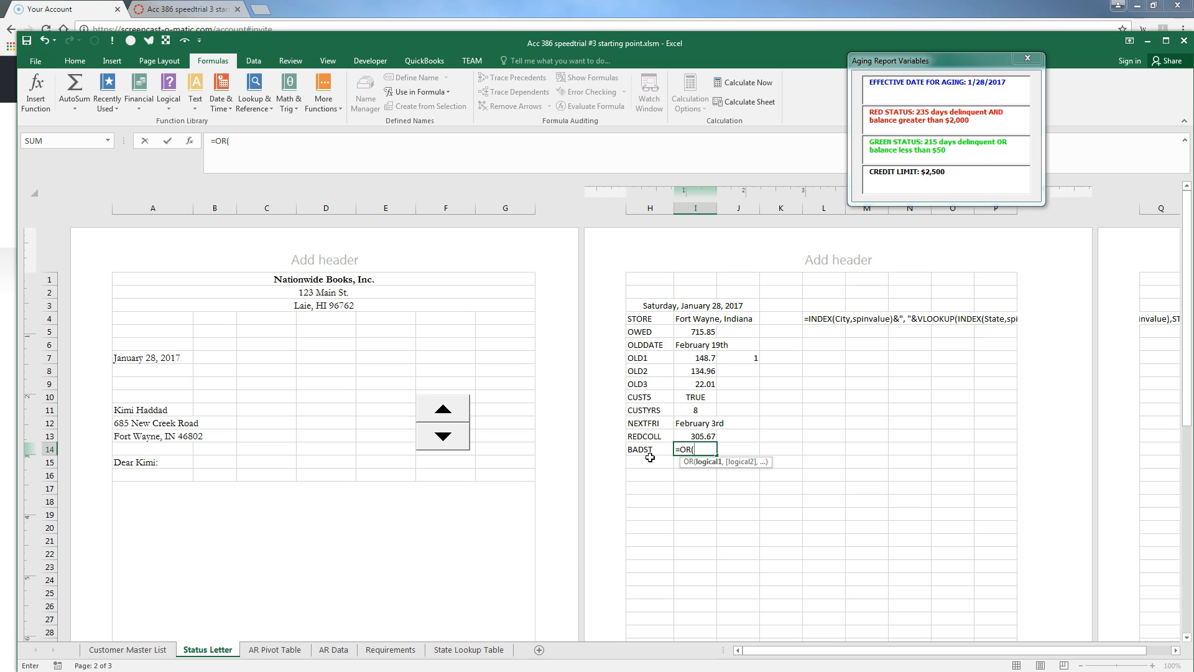
text(INDEX()
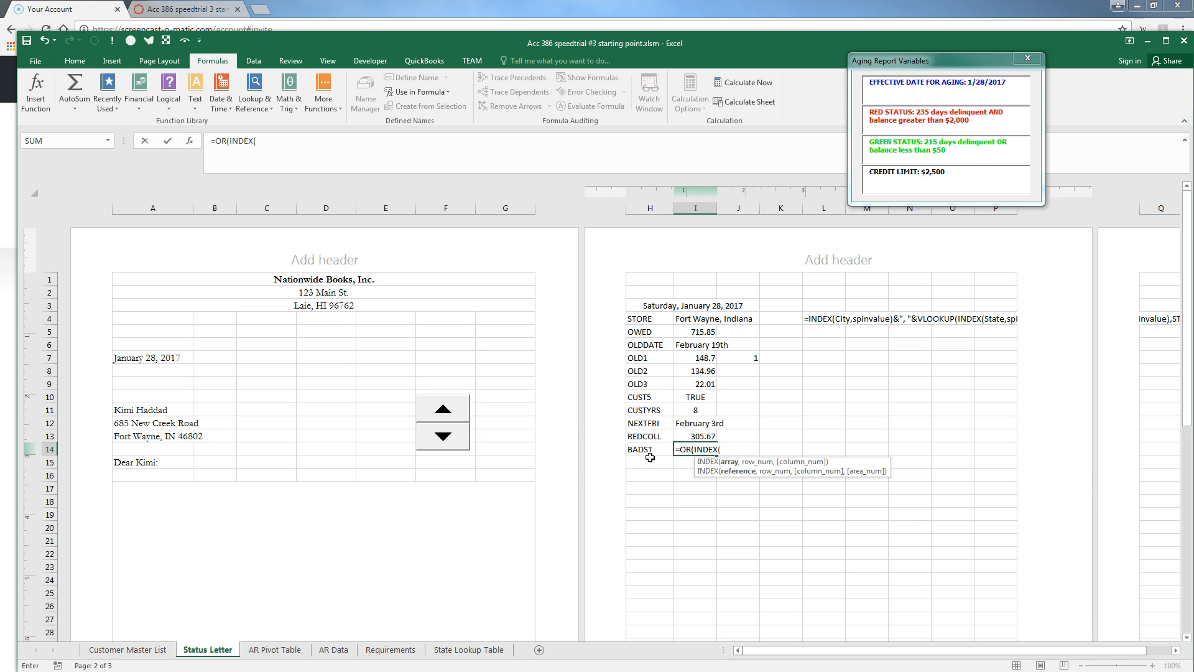
text(STATE,SPINVALUE)="TX)
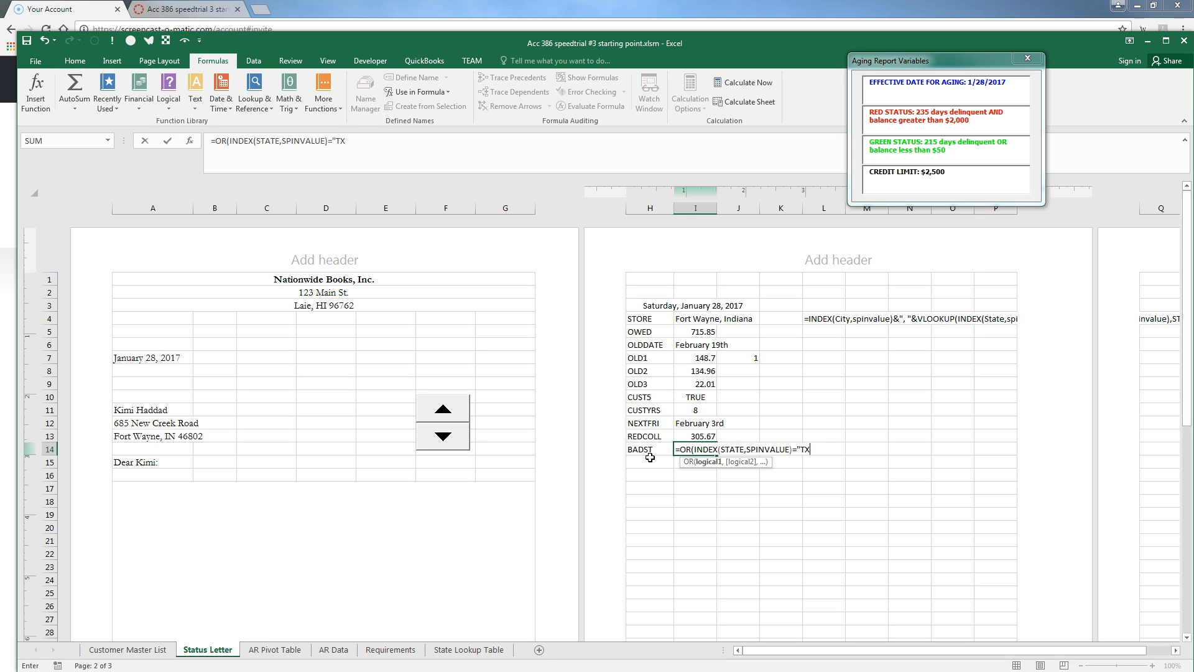
text(",INDE)
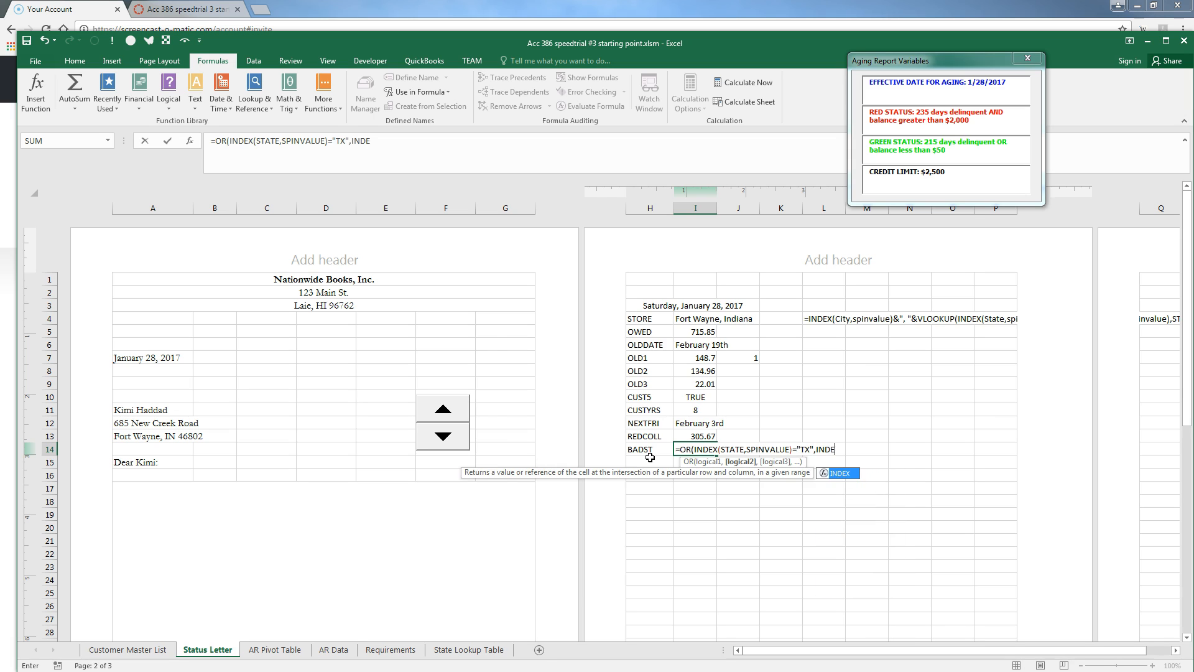
text(X(STATE,SPINVALUE)
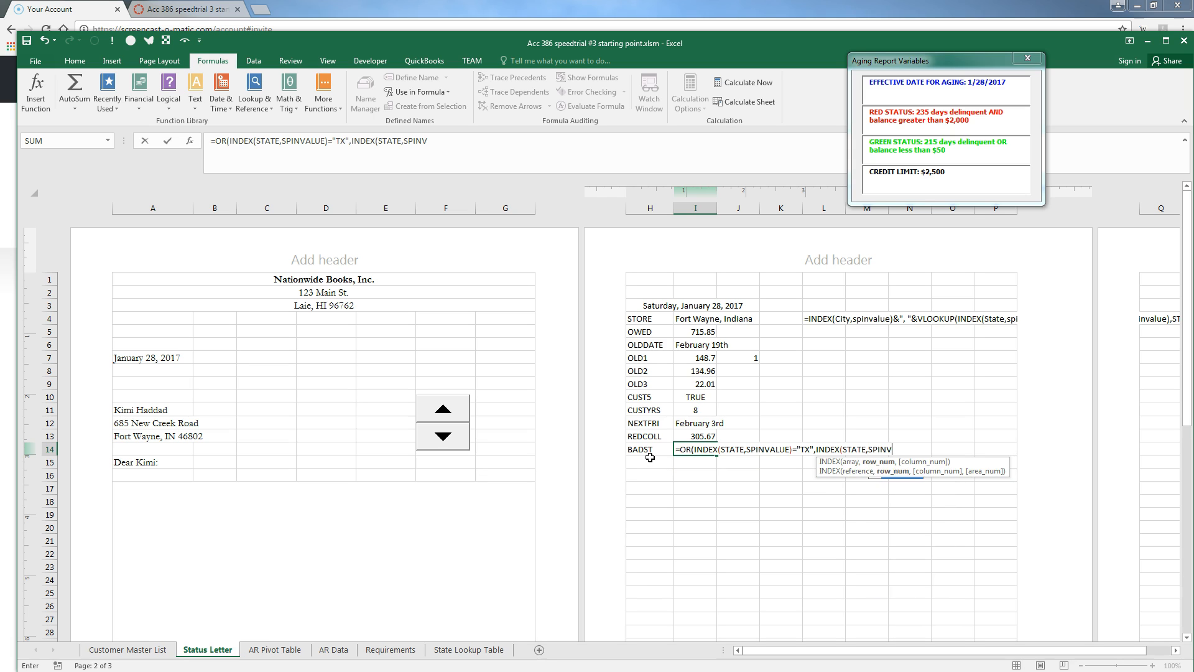
text()=")
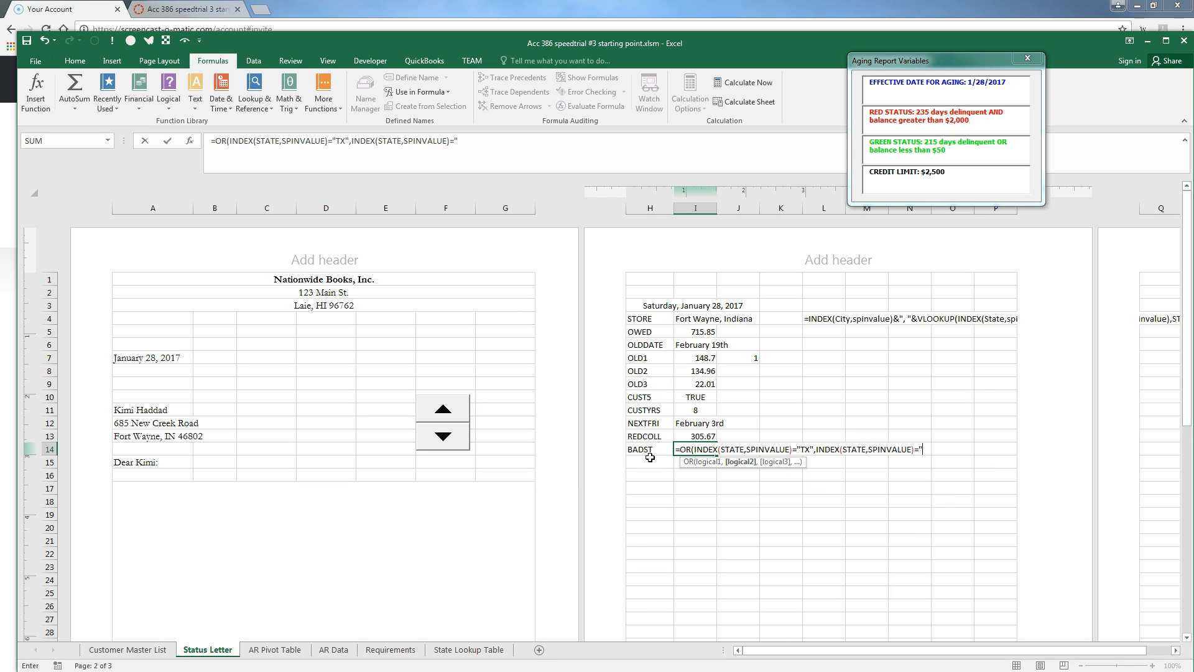
text(ID",INDEX(STATE,SPINVALUE)="T)
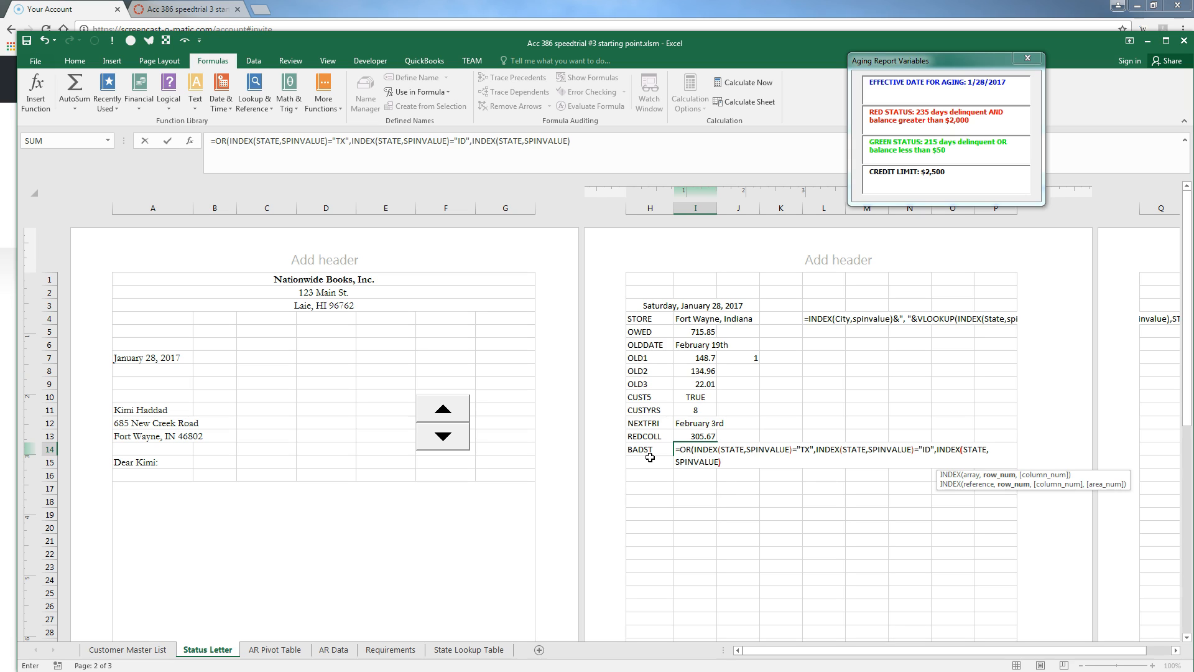
text(N)
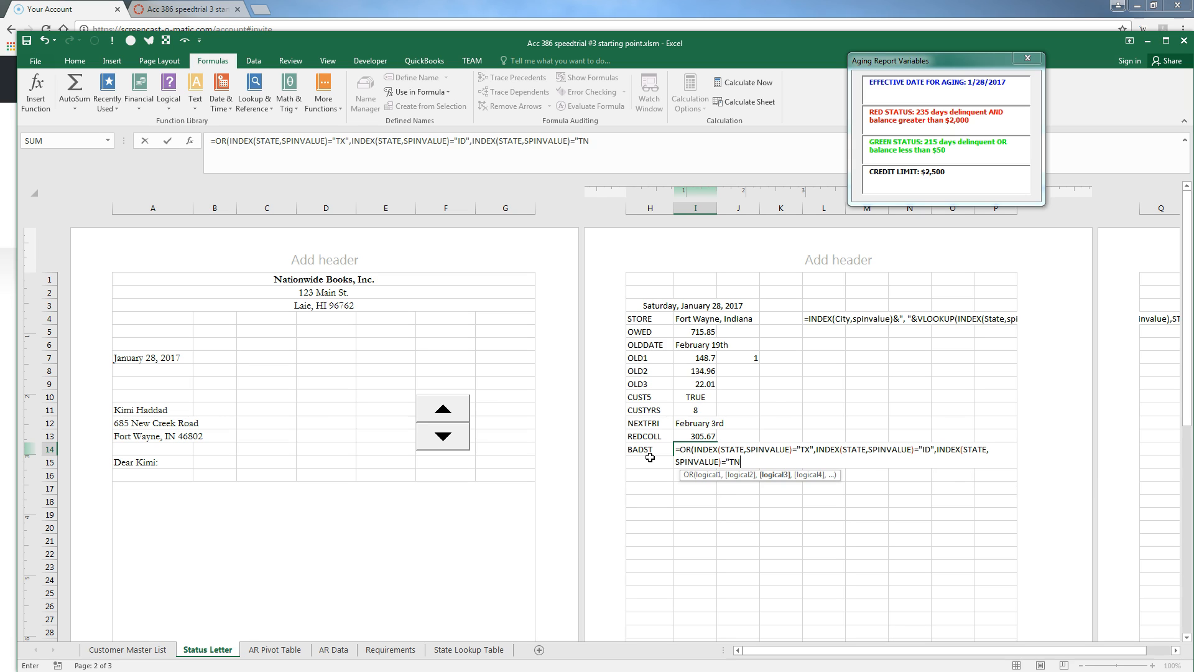
text(")
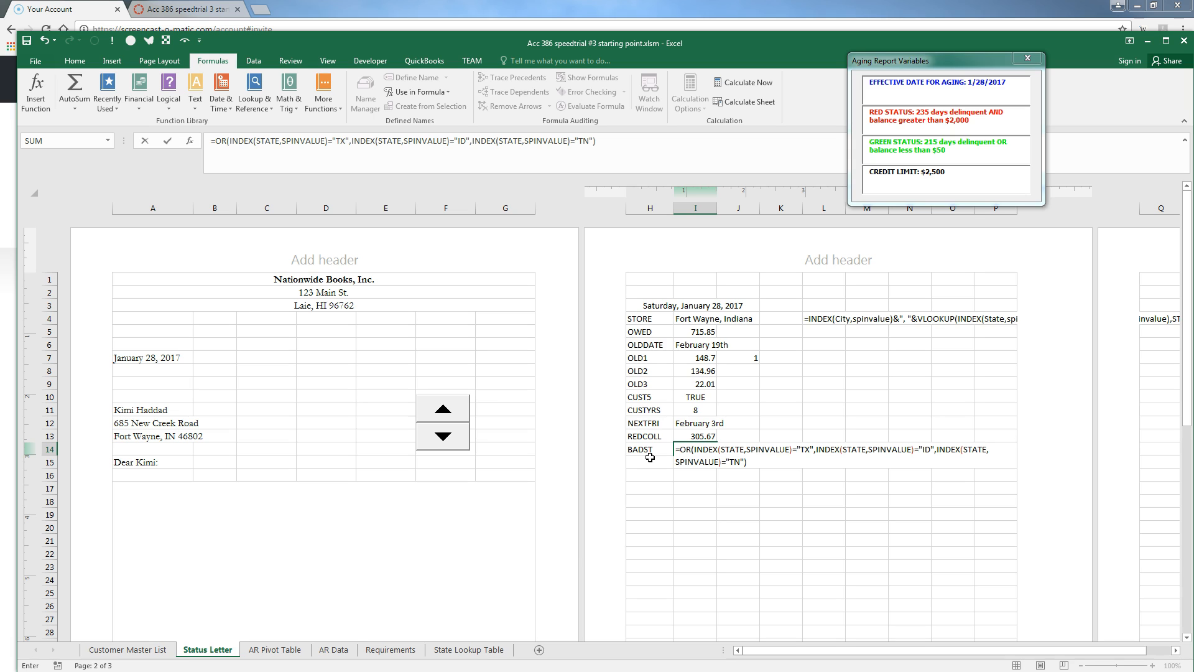
key(Return)
Check BADST is TRUE for the Nashville customer, then return to Fort Wayne showing FALSE
click(650, 461)
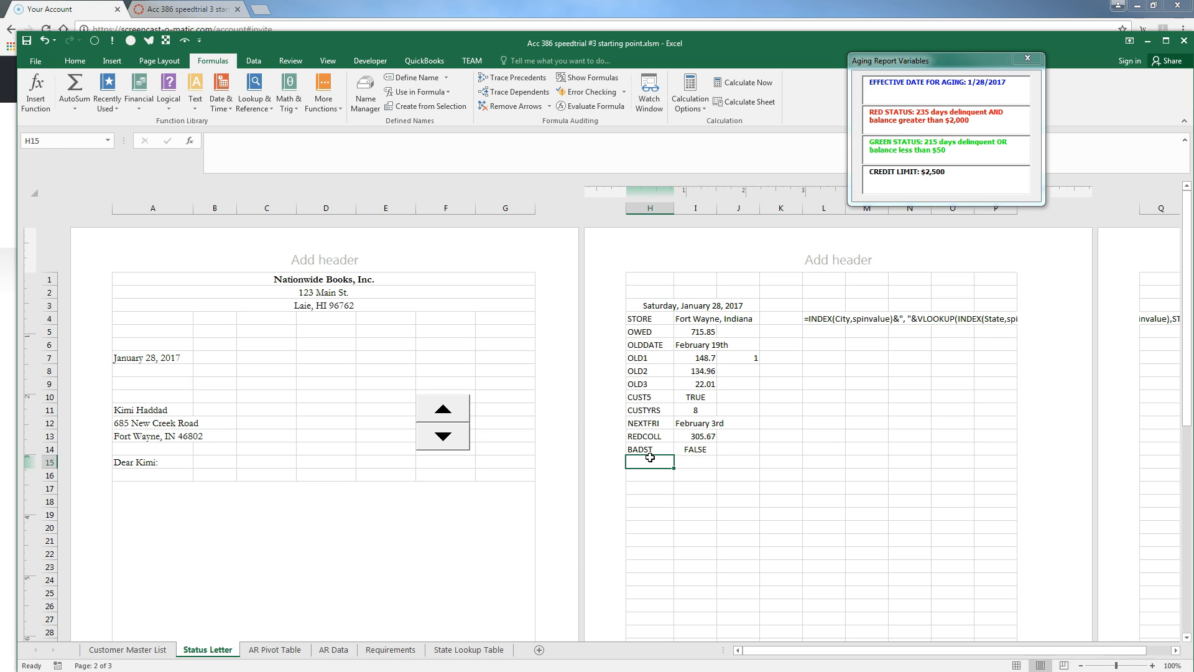
click(428, 438)
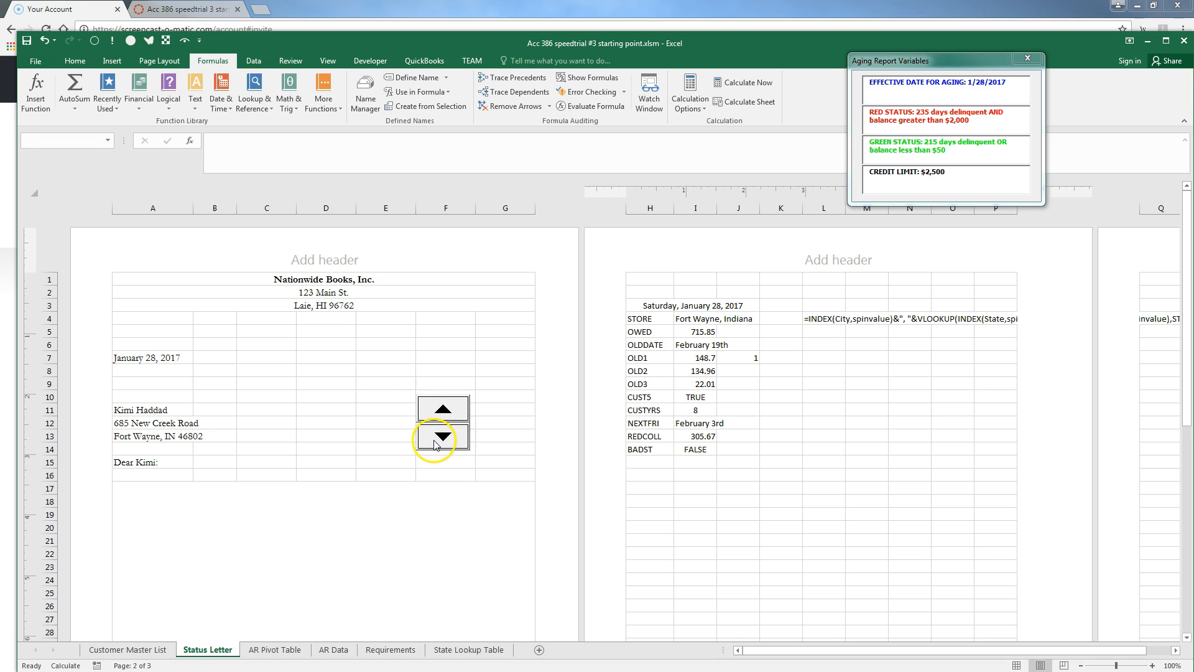
click(444, 412)
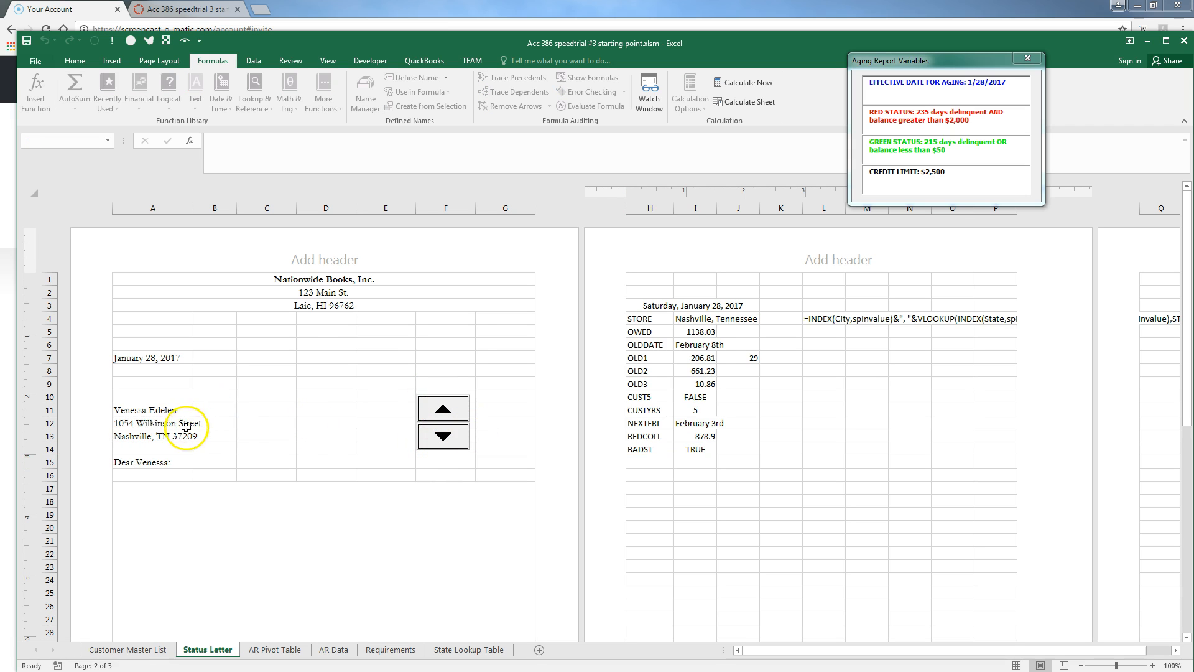
click(444, 410)
click(449, 415)
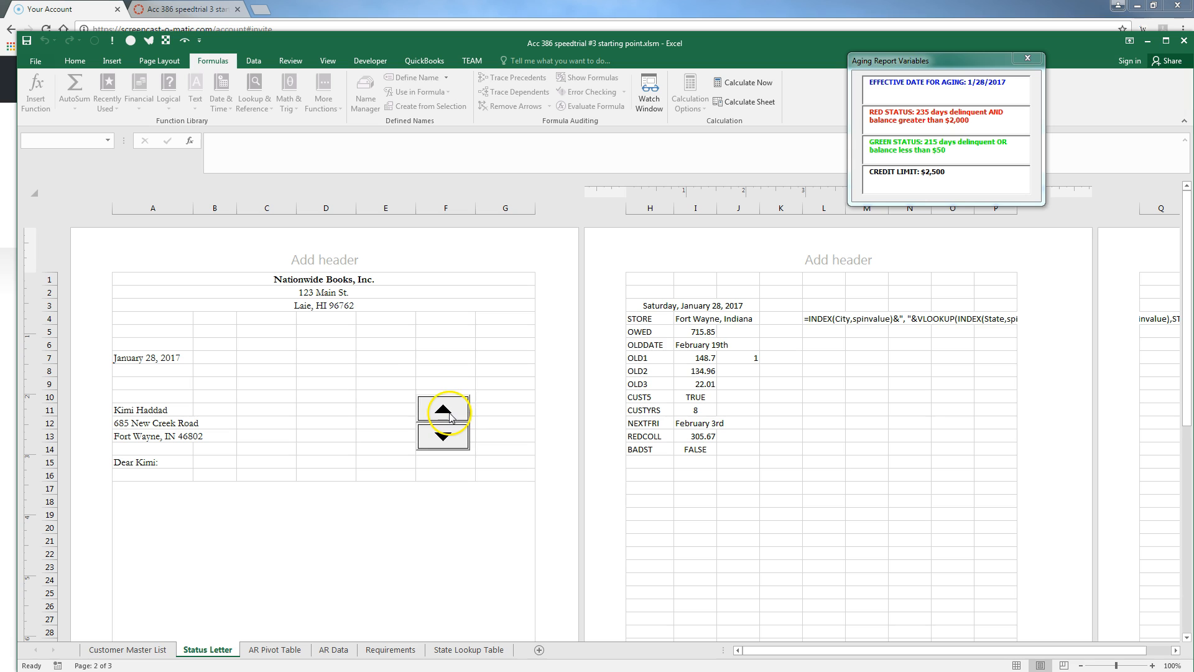
Clear the leftover formula text from L4 and select H15
click(818, 319)
key(BackSpace)
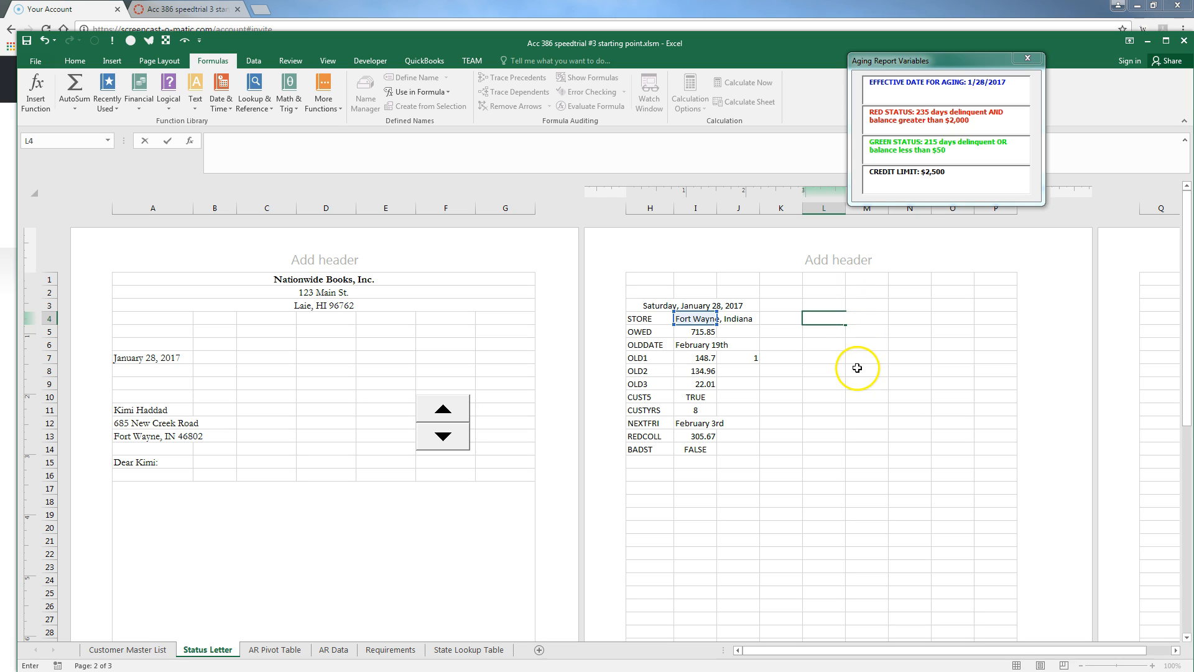
click(656, 464)
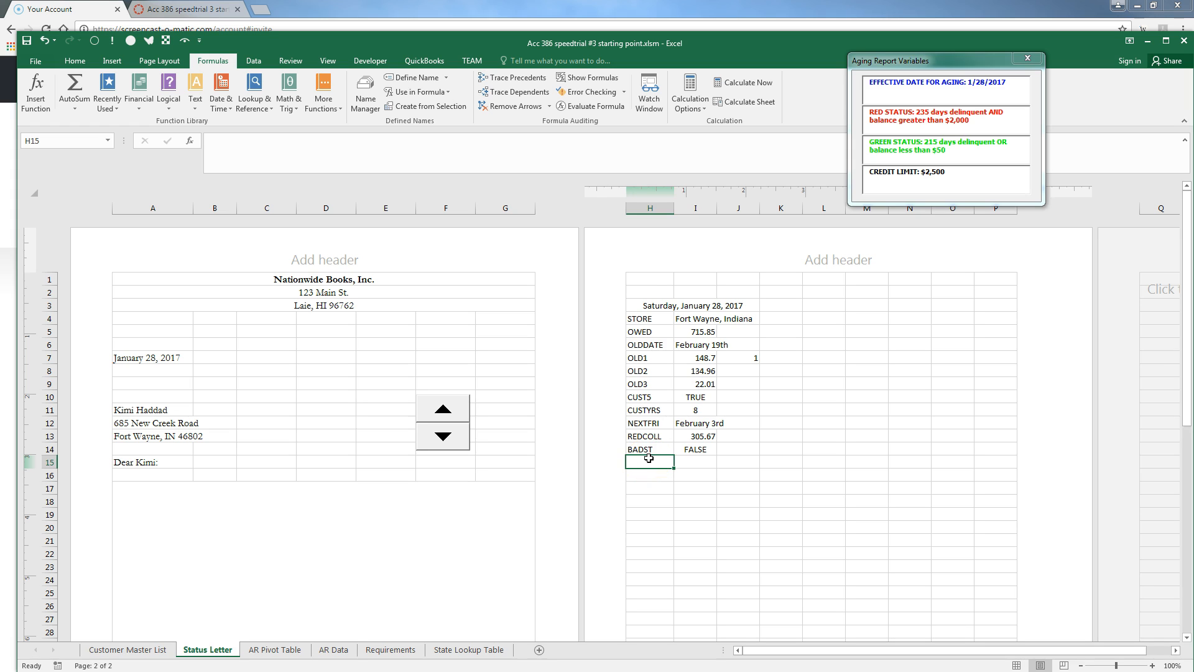
Add a MON30 label in H15 with an I15 formula showing March 6th, the Monday after 30 days
text(MON30)
key(Tab)
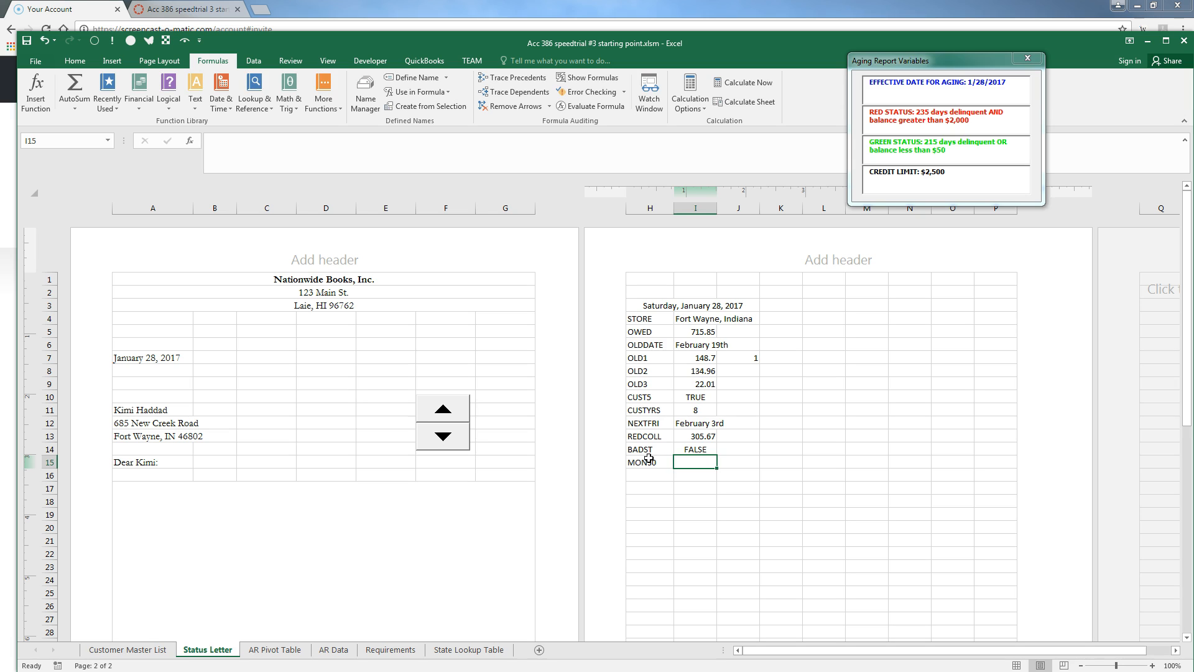
text(=TEXT)
text(((Effective+30)+(7-WEEKDAY((Effective+30),2)+1),"MMMM ")&ordinal(DAY((Effective+30)+(7-WEEKDAY((Effective+30),2)+1))))
click(918, 471)
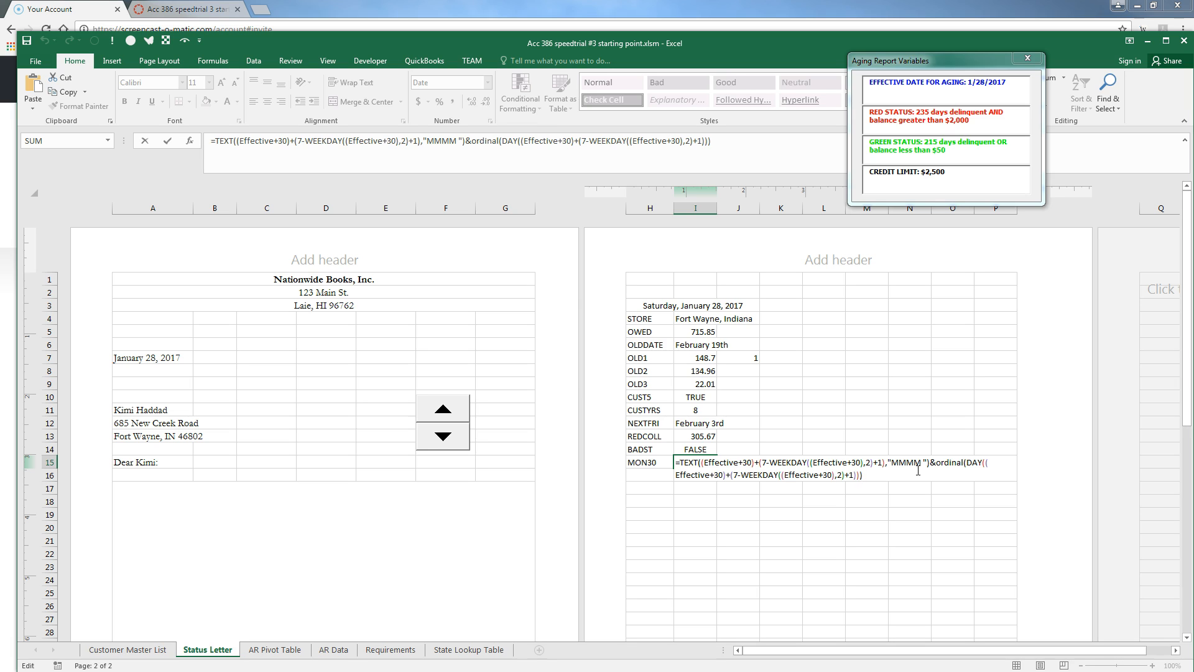
key(Return)
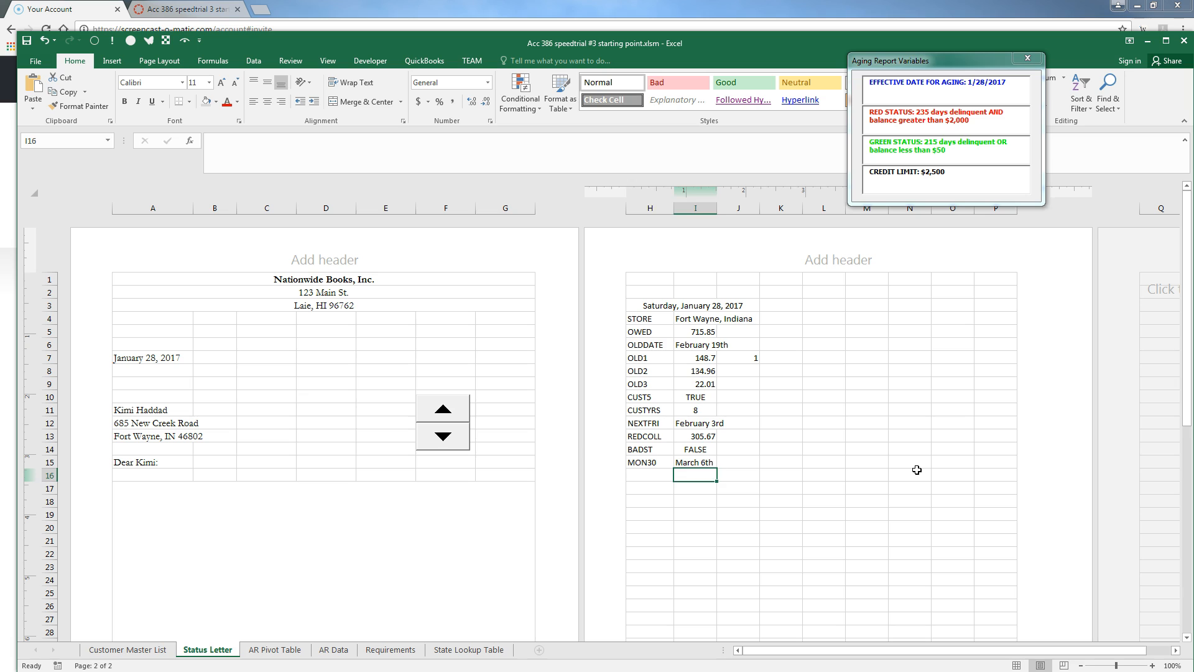
key(Left)
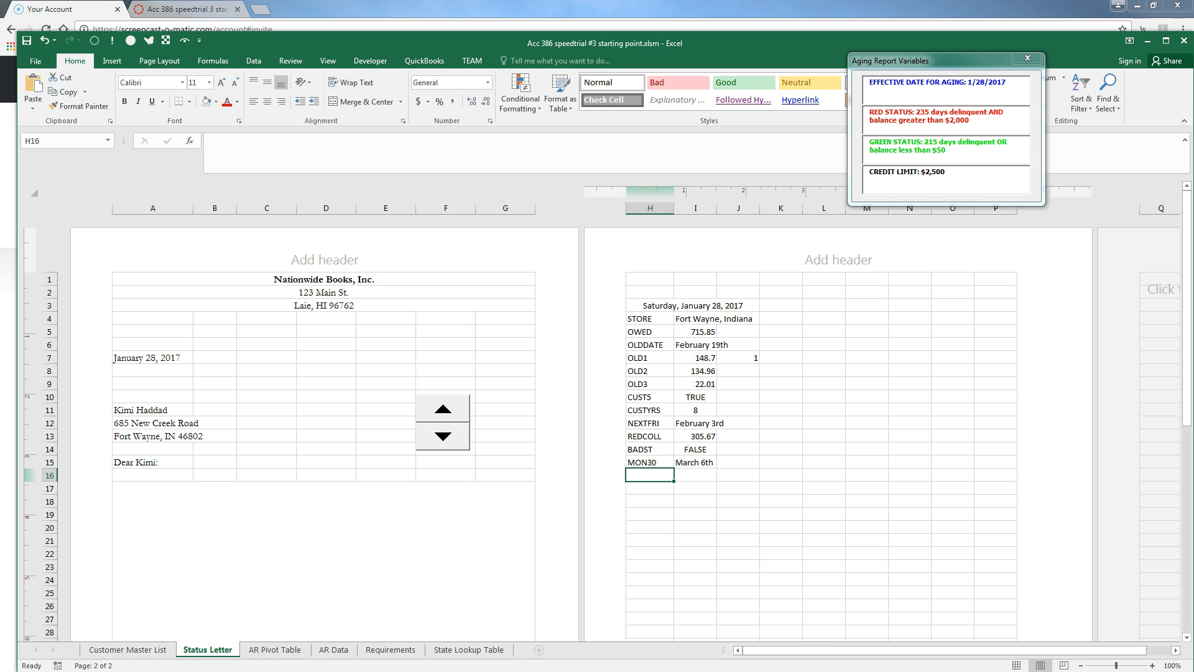
Add DBL (=REPT(CHAR(10),2)) and TAB (=REPT(" ",10)) rows in H16:I17
text(DBL)
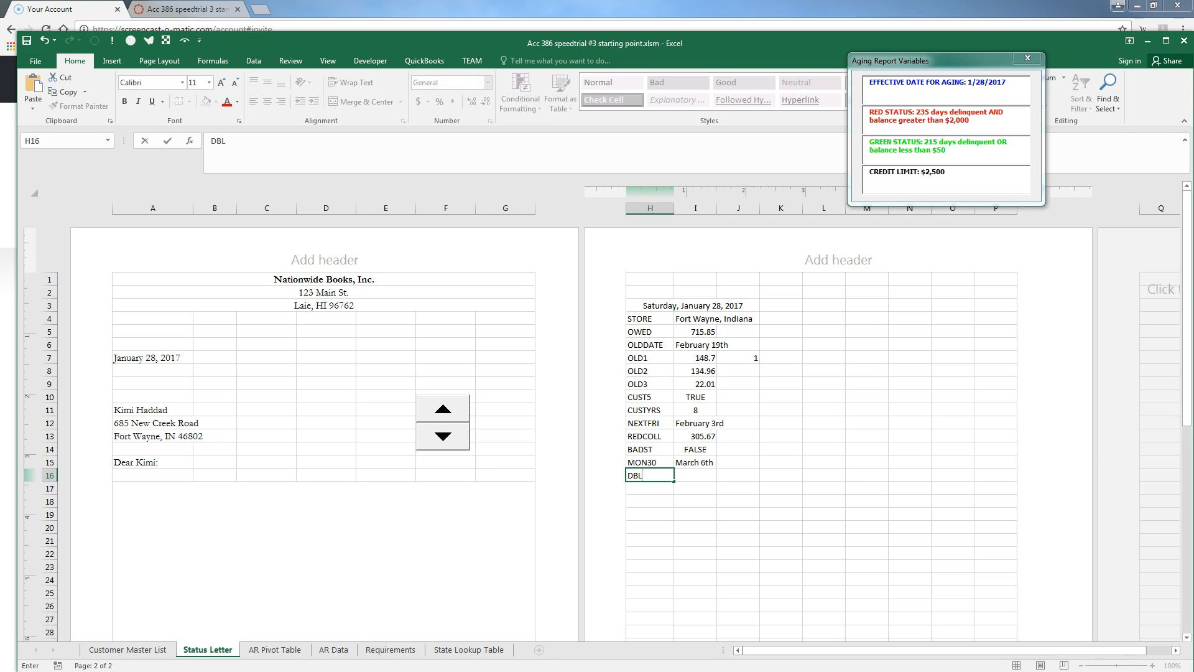
key(Tab)
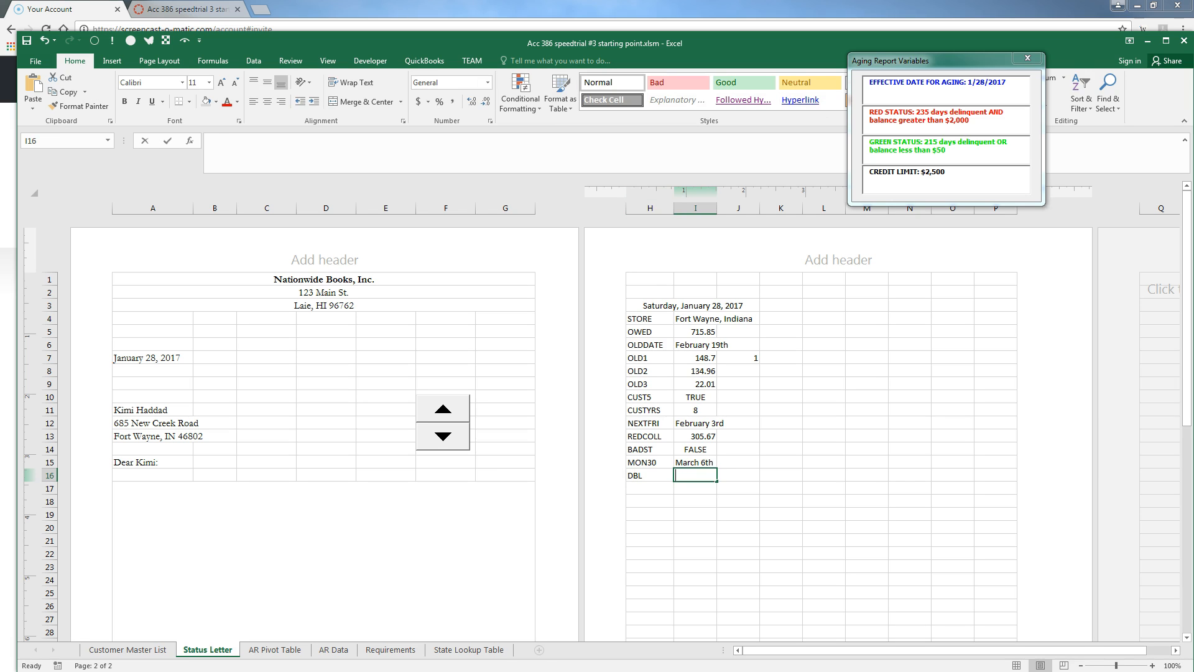
text(=REPT()
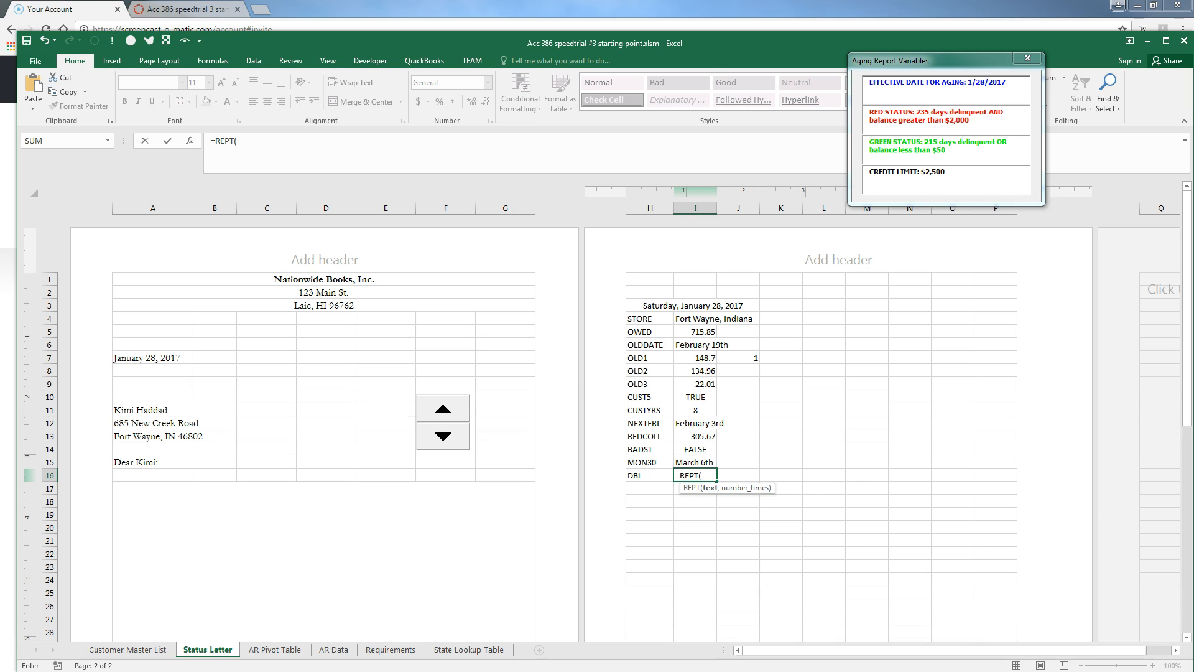
text(CHAR(10),2)
key(Return)
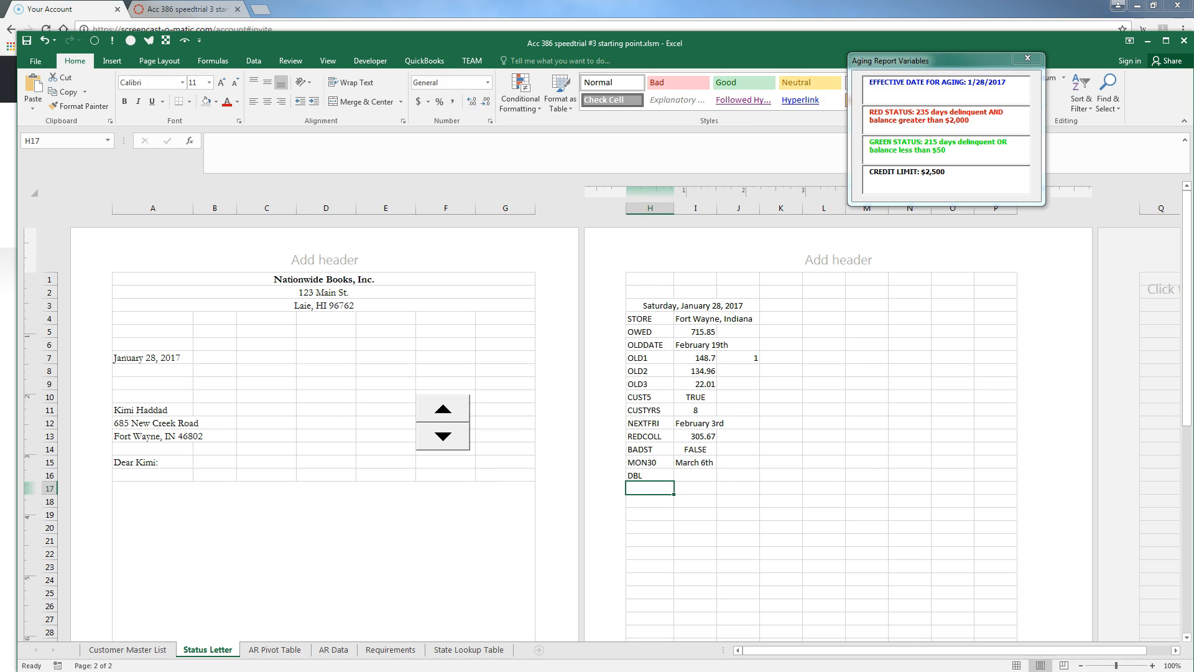
text(TAB)
key(Tab)
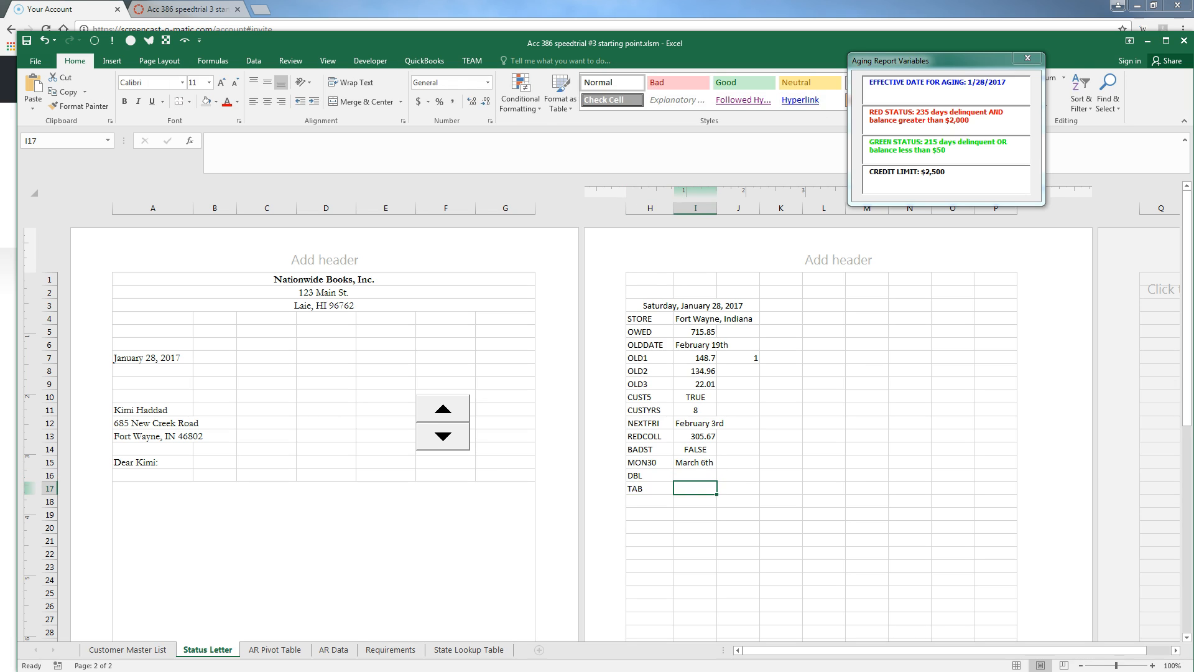
text(=REPT)
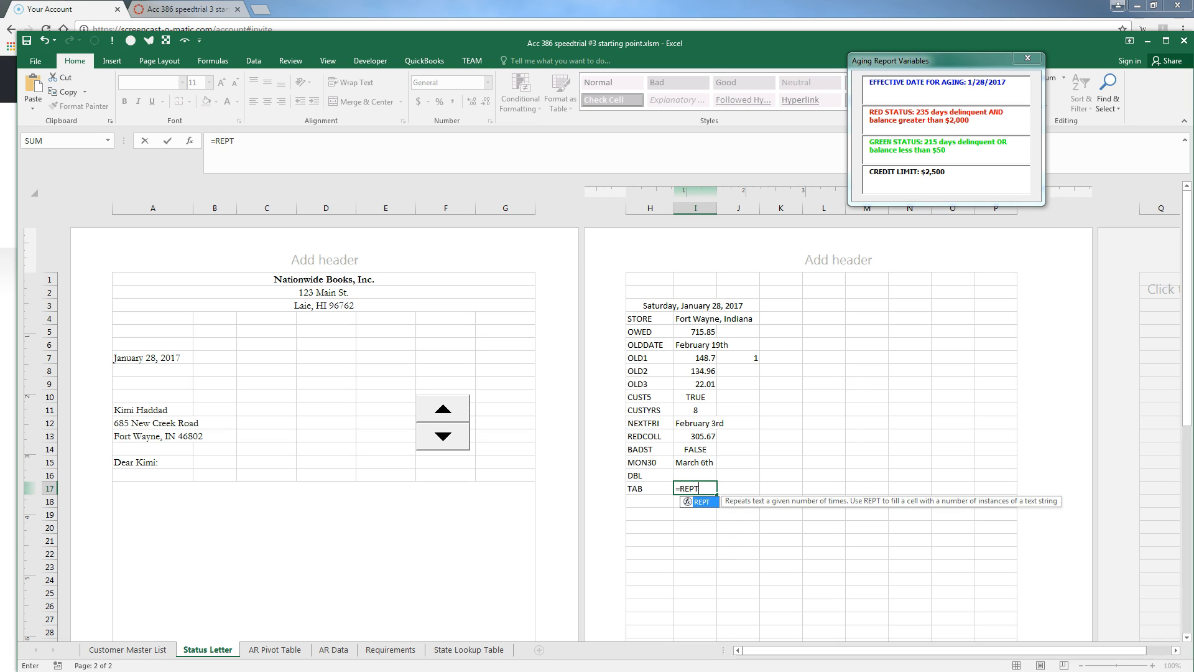
text((" ",10)
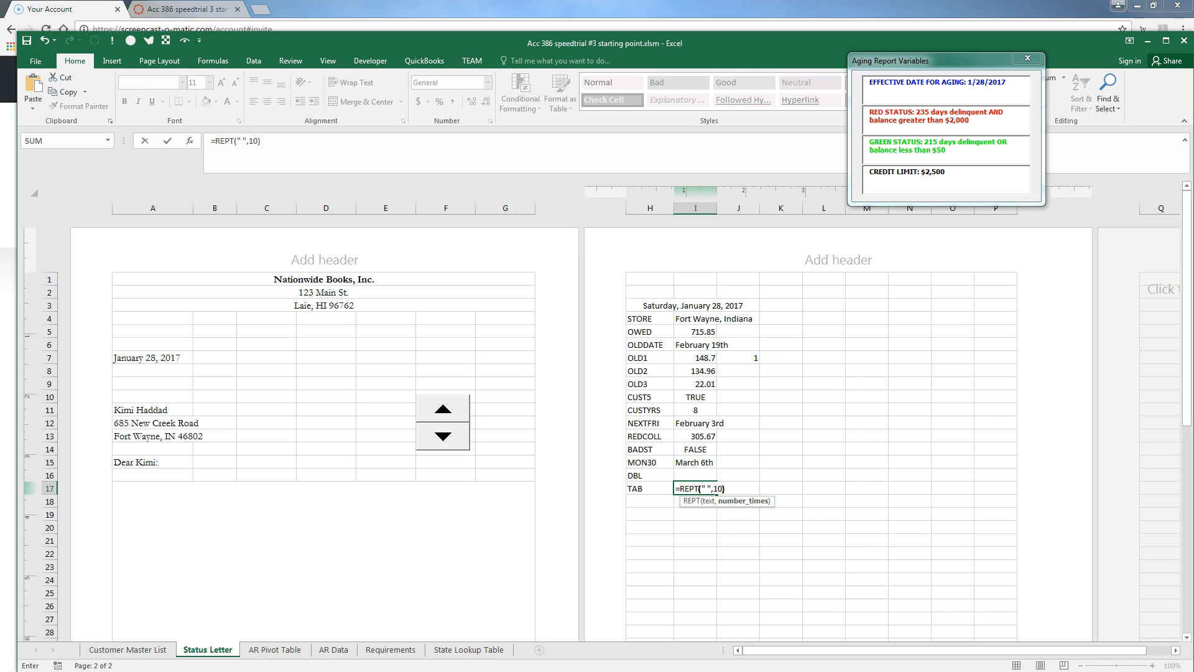
key(Return)
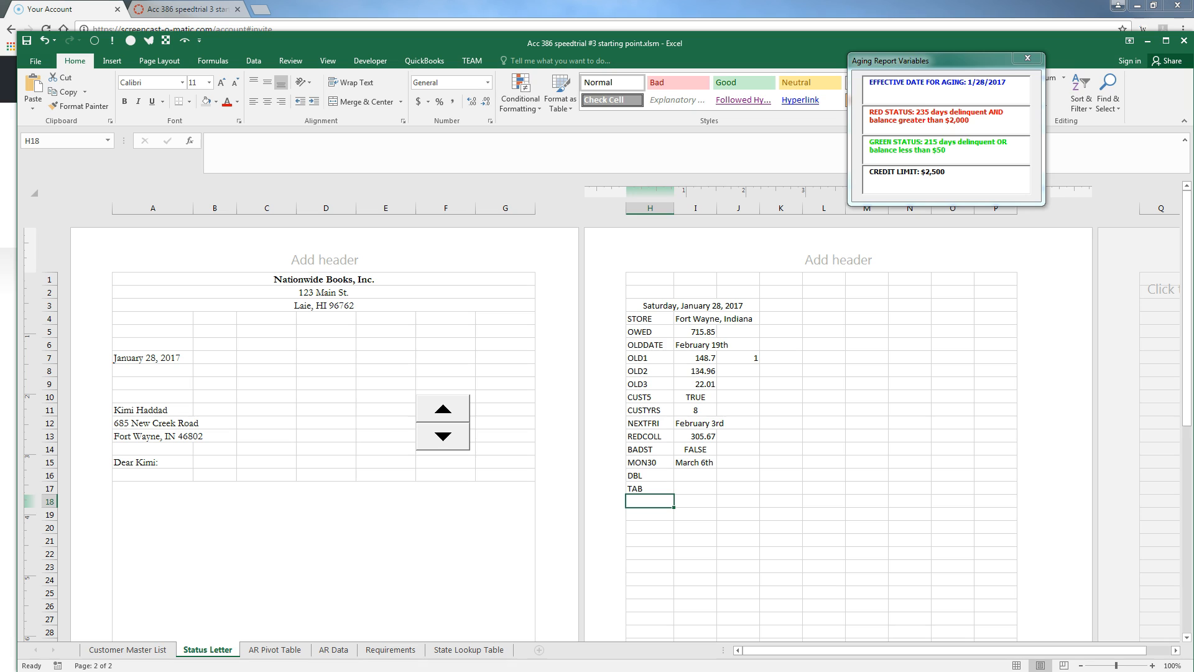
Add a BIGTAB row whose I18 formula is =REPT(TAB,6)
text(BIGTAB)
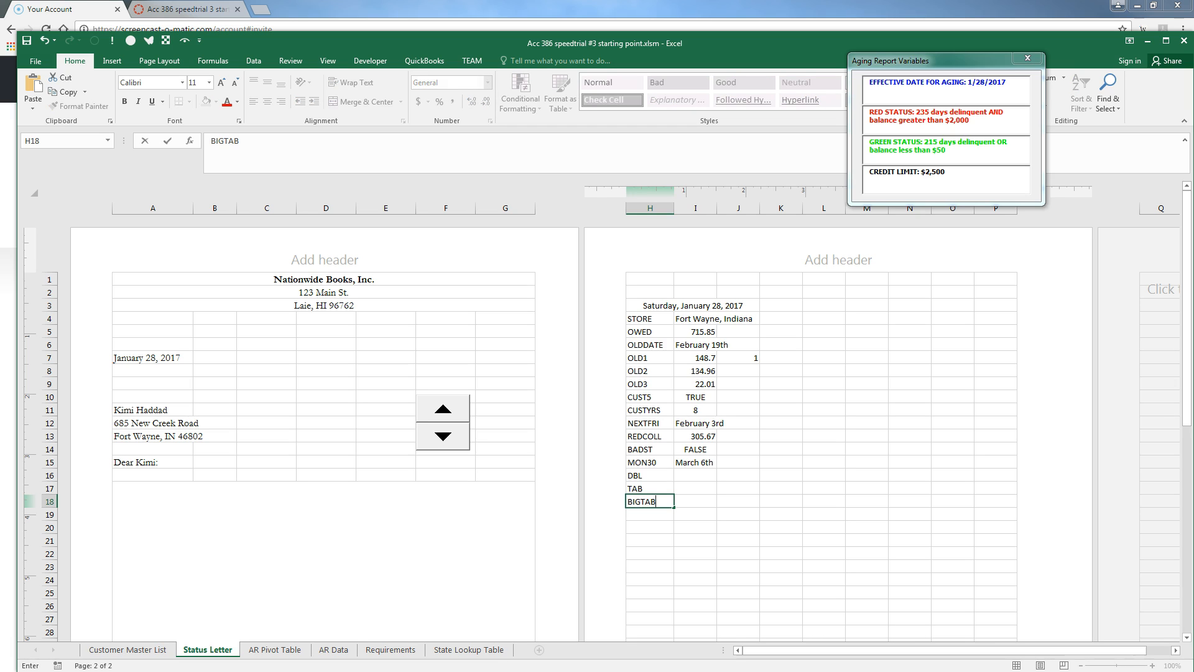
key(Tab)
text(()
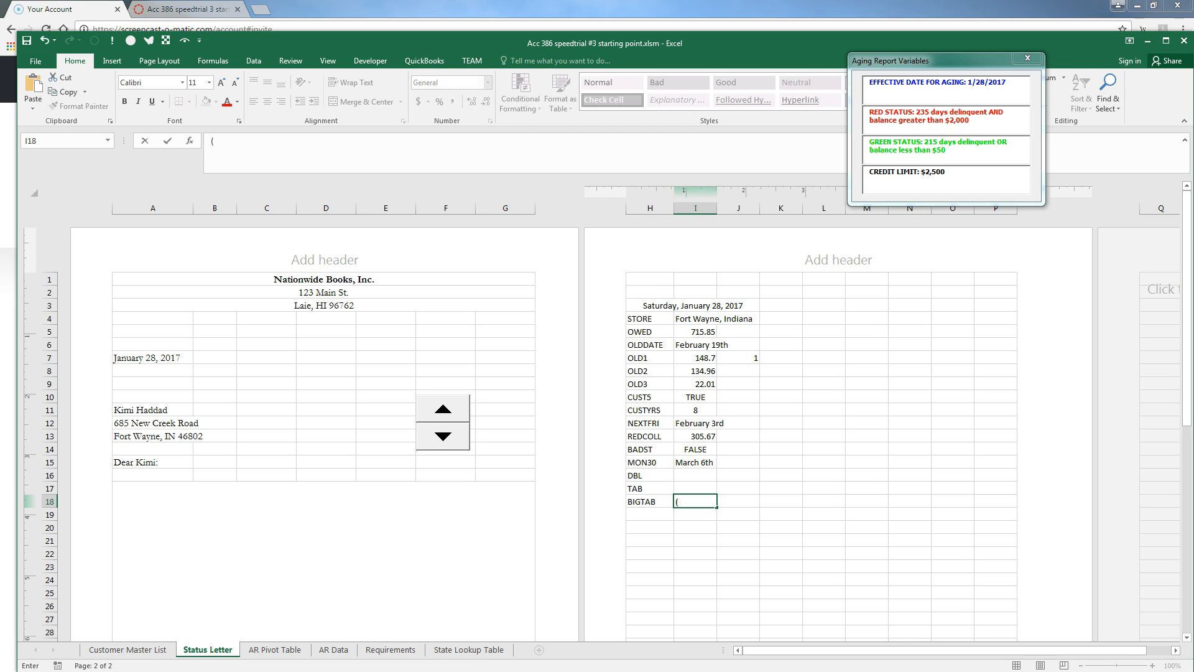
text(REP)
key(BackSpace)
key(BackSpace)
key(BackSpace)
text(=REPT(')
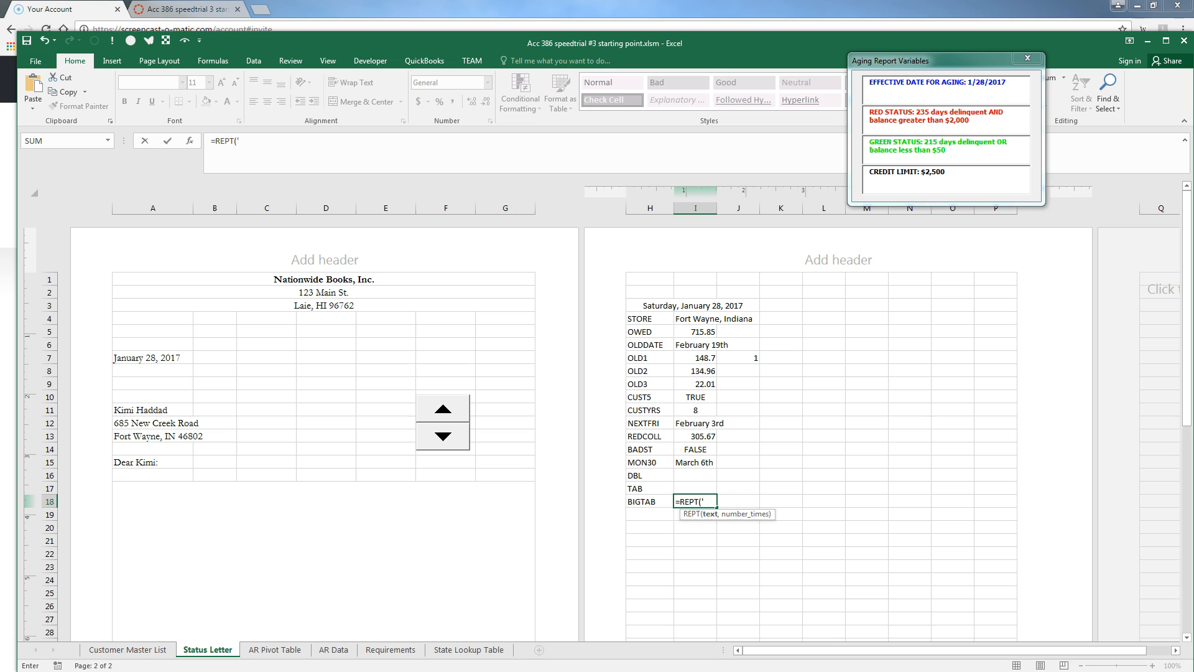
text(TAB)
key(BackSpace)
key(BackSpace)
key(BackSpace)
key(Return)
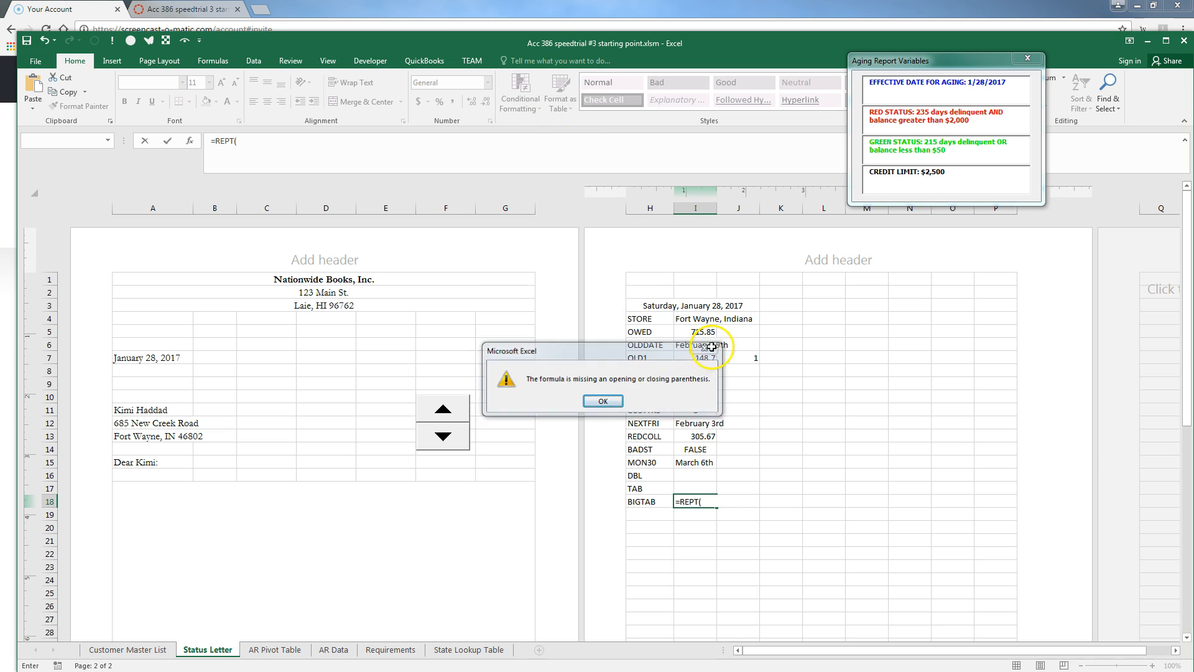
click(705, 347)
text(TAB,6)
key(Return)
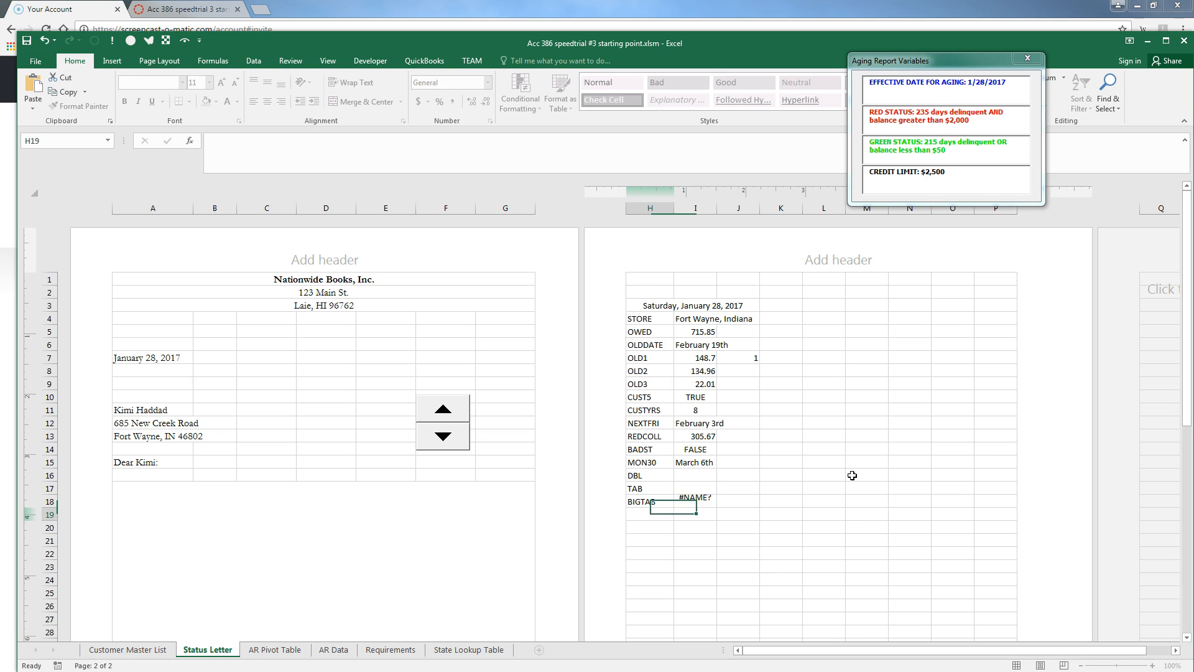
key(Up)
key(Right)
key(F2)
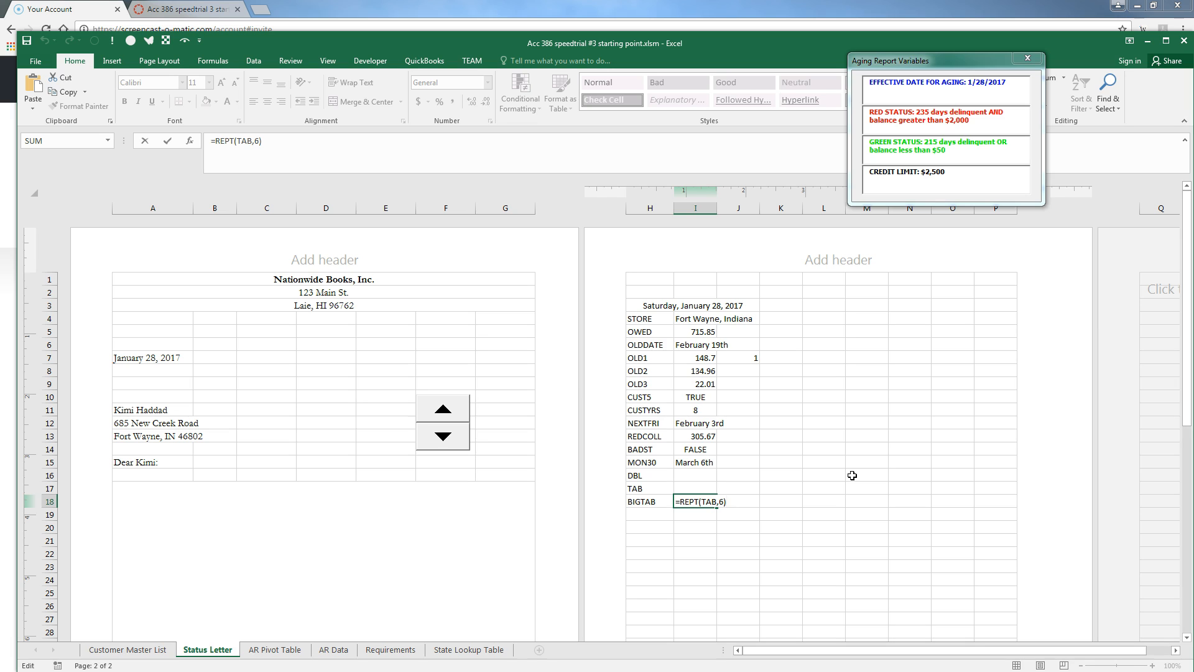
key(Escape)
Create names for the H13:I18 values from their left-column labels
key(Left)
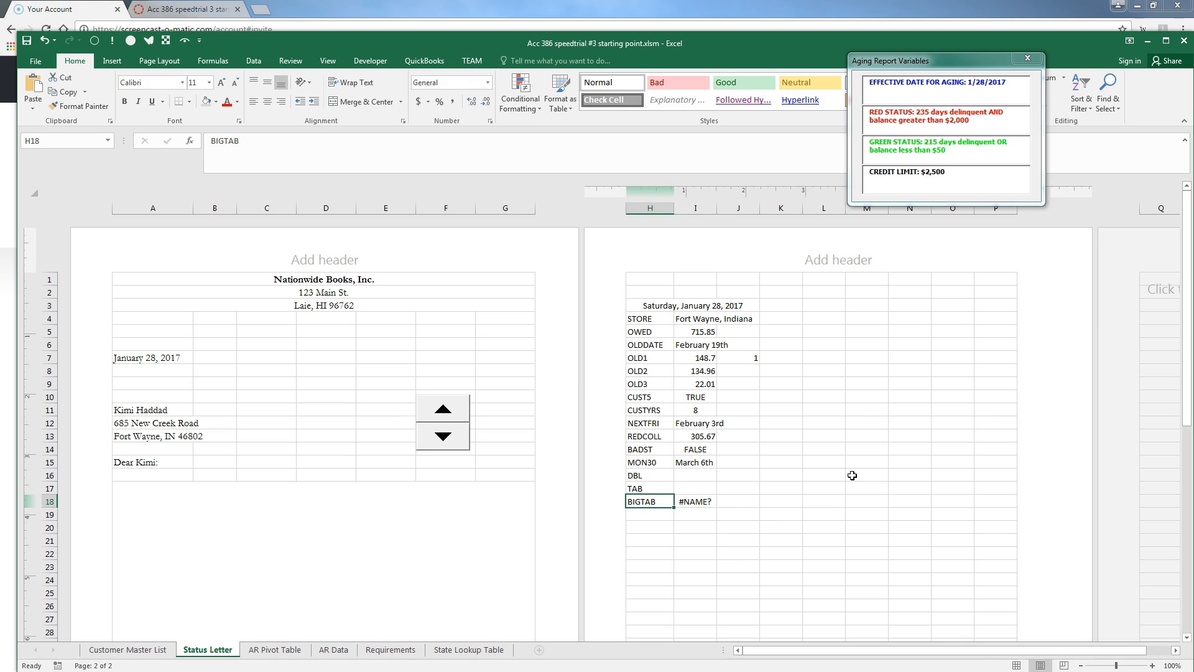
key(shift+Right)
key(shift+Up)
key(shift+Up)
key(shift+Up)
key(shift+Up)
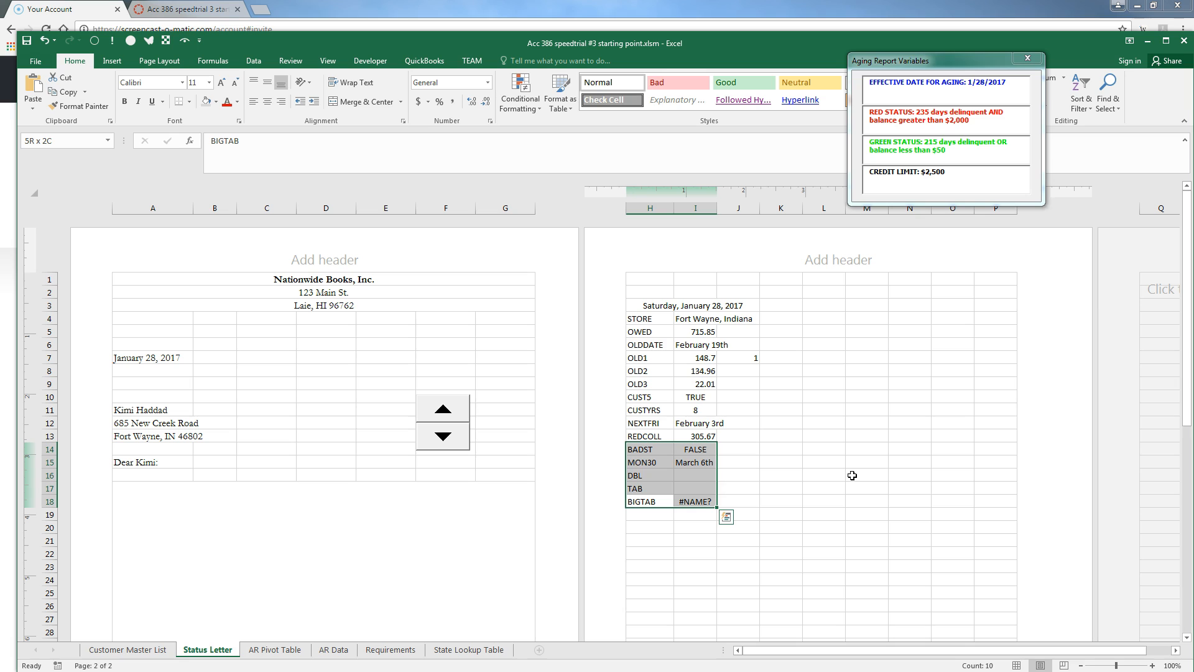
key(shift+Up)
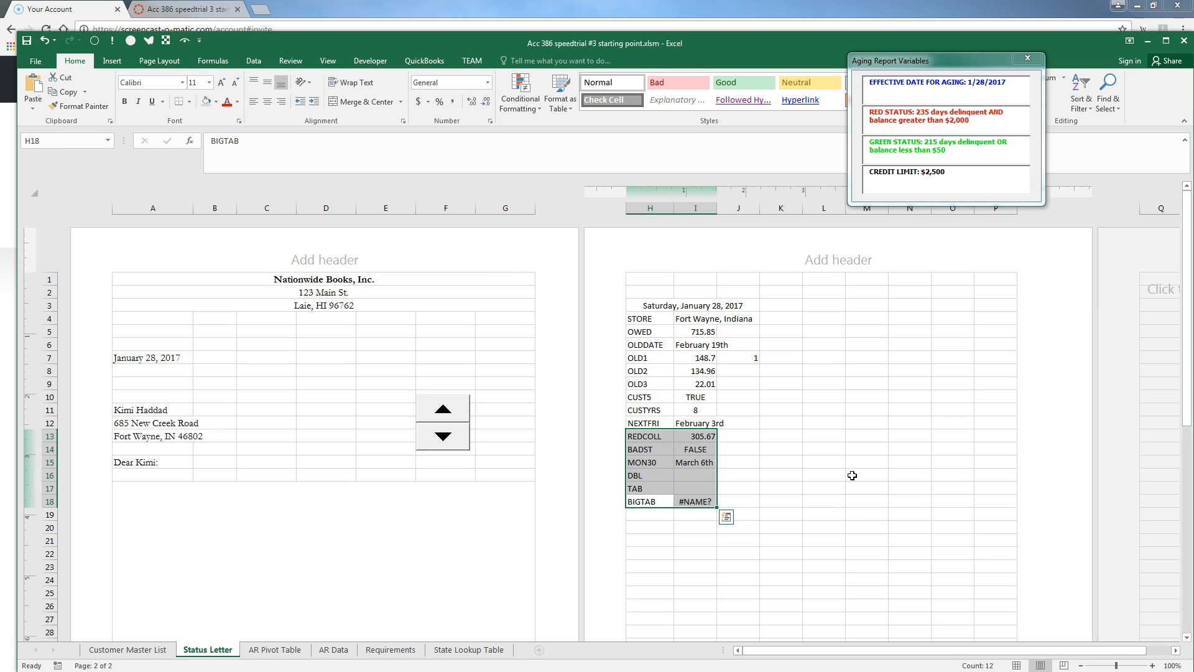
key(ctrl+shift+F3)
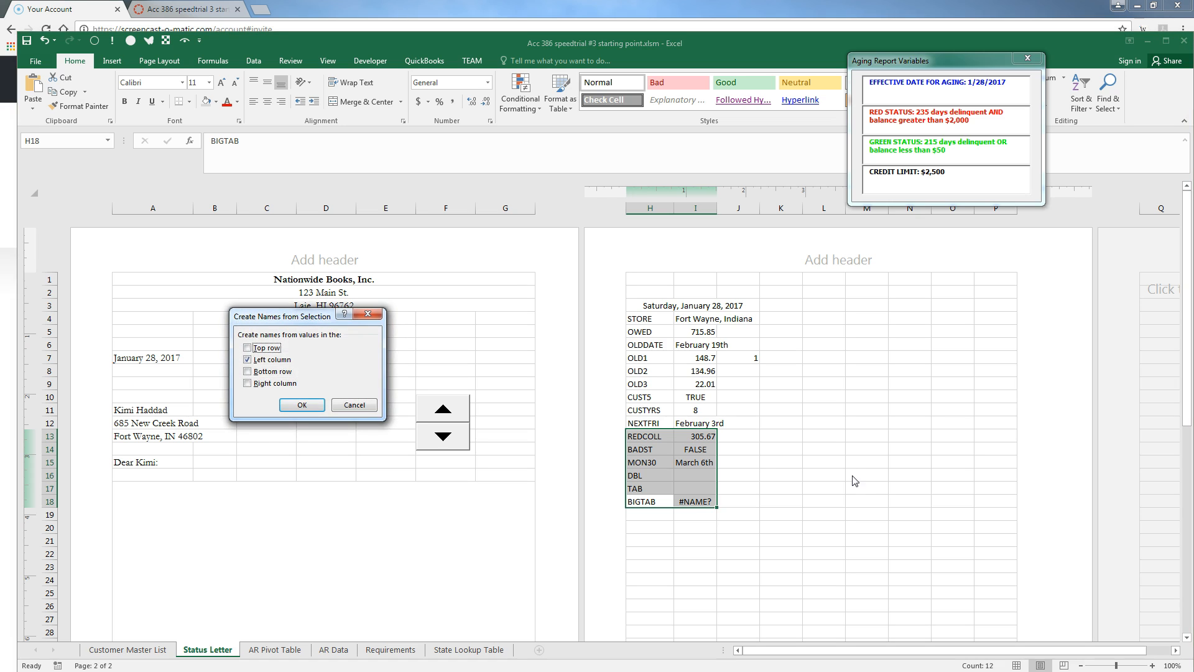
click(303, 405)
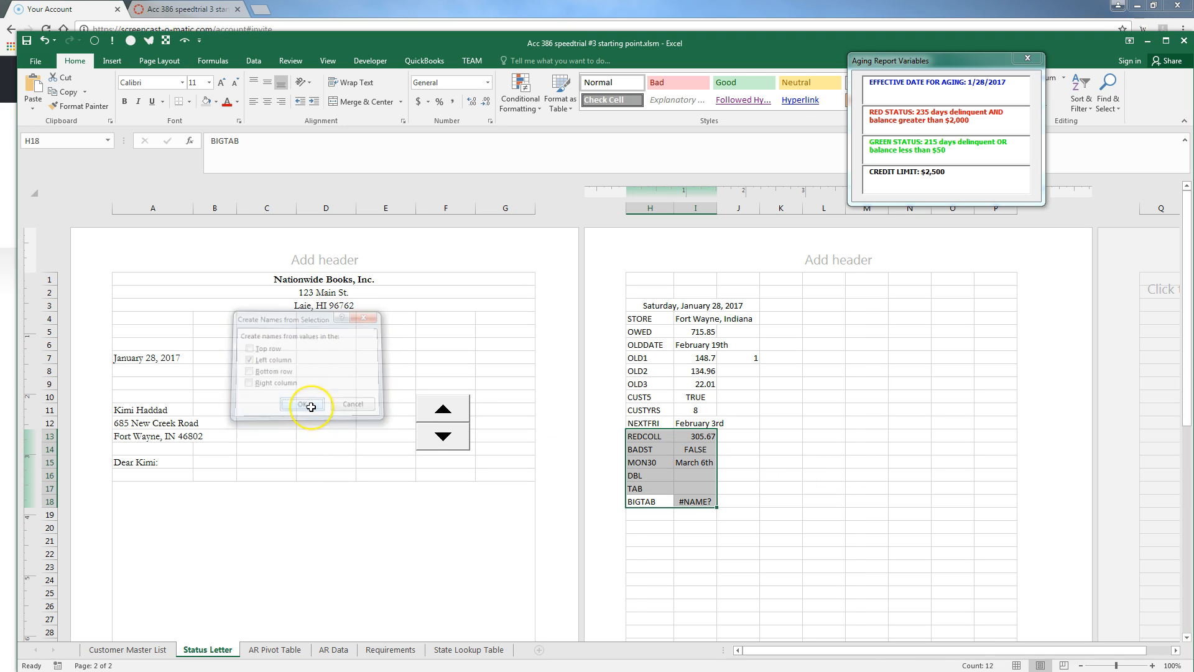
key(Down)
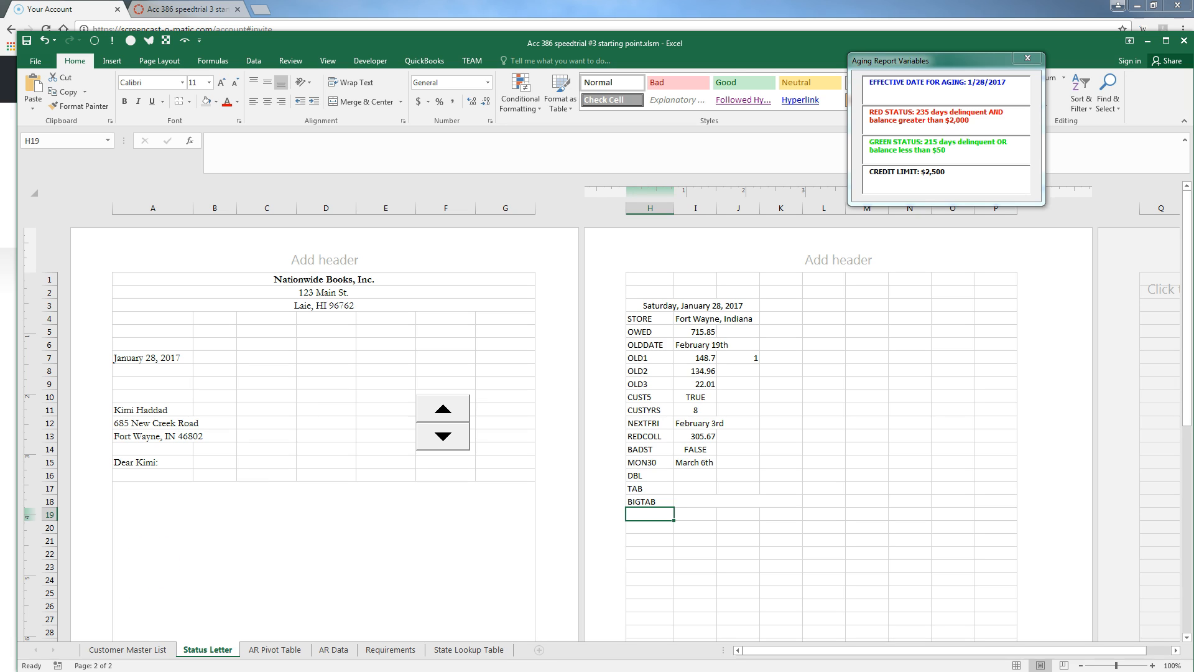
Start the A17 letter formula with TAB, "As of " and the effective date formatted mmmm dd, yyyy
click(354, 520)
scroll(373, 521, down, 4)
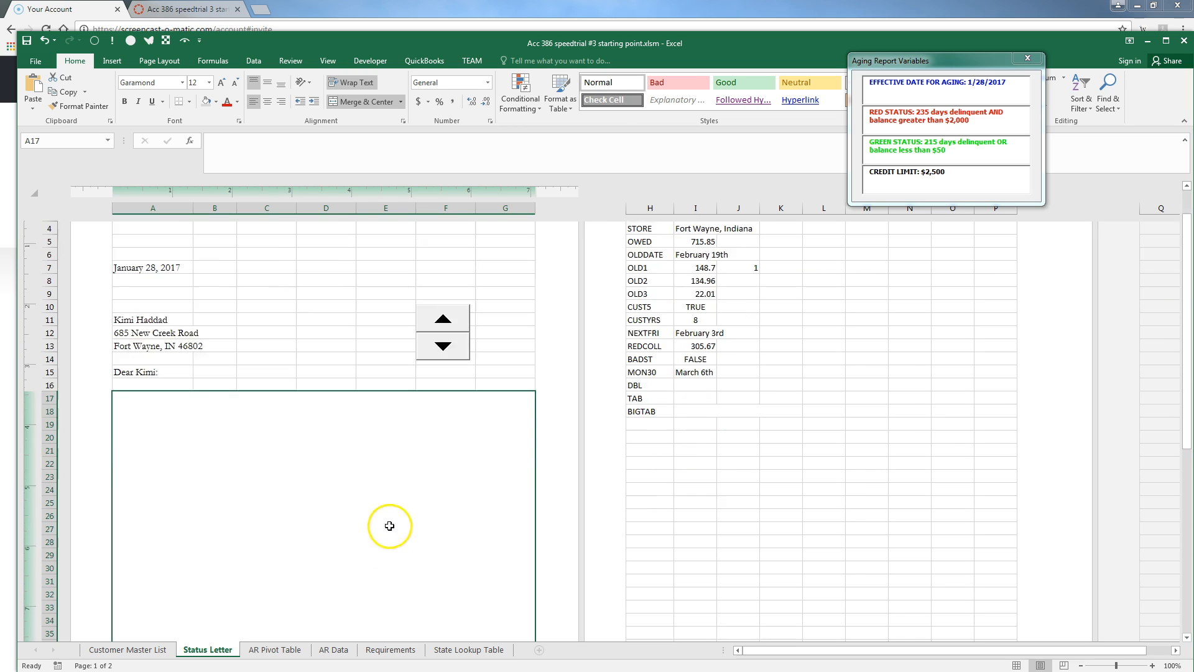
scroll(402, 468, up, 3)
scroll(403, 465, up, 2)
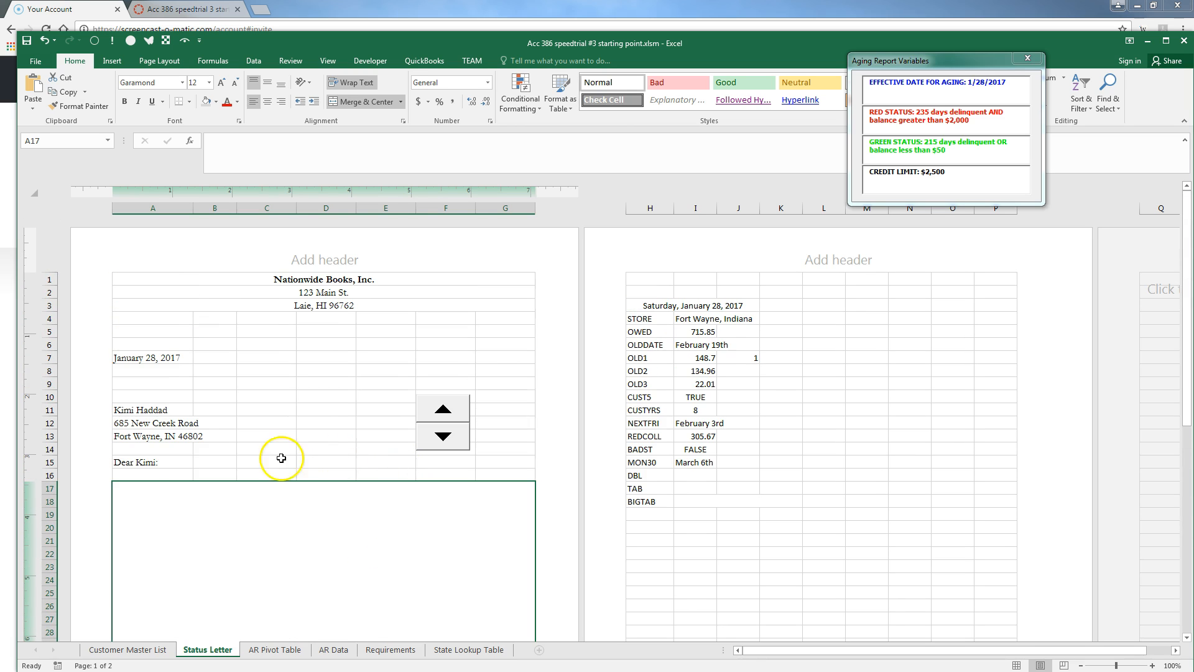
text(=)
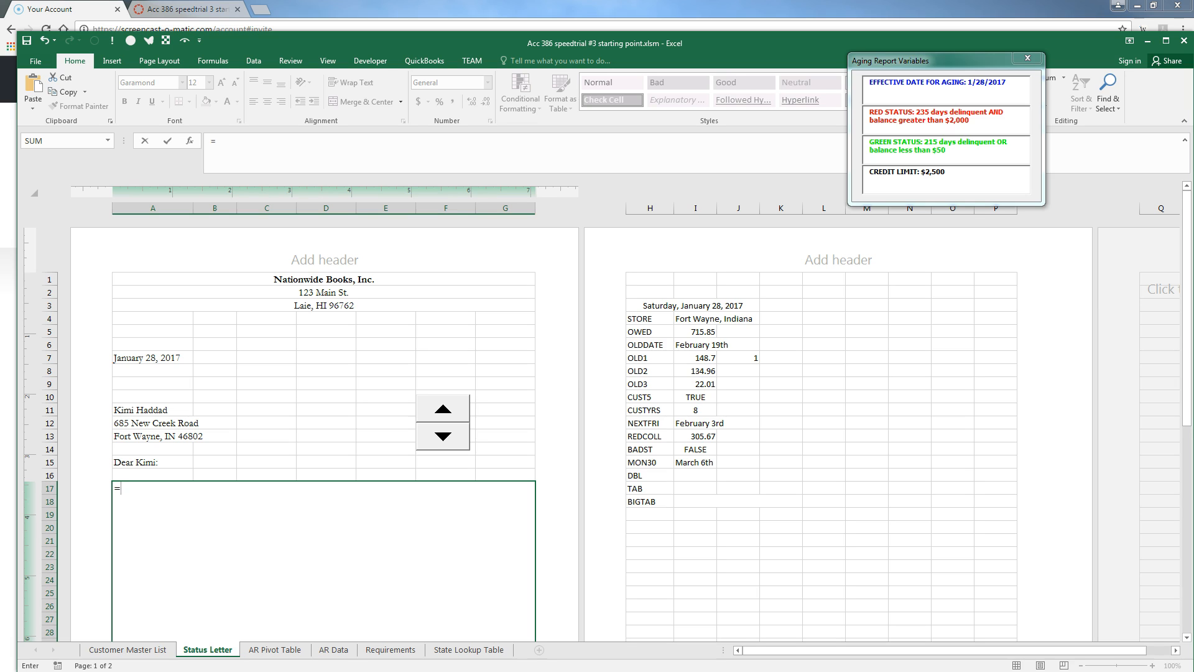
text(")
key(BackSpace)
text(TAB&"As )
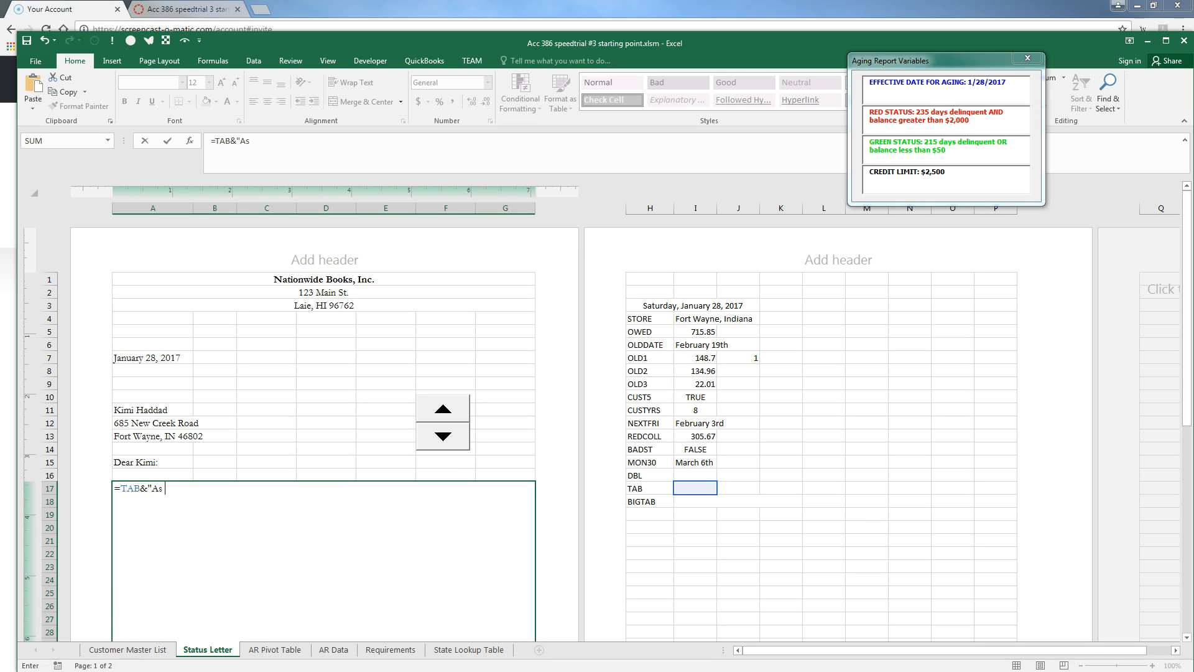
text(of "&effe)
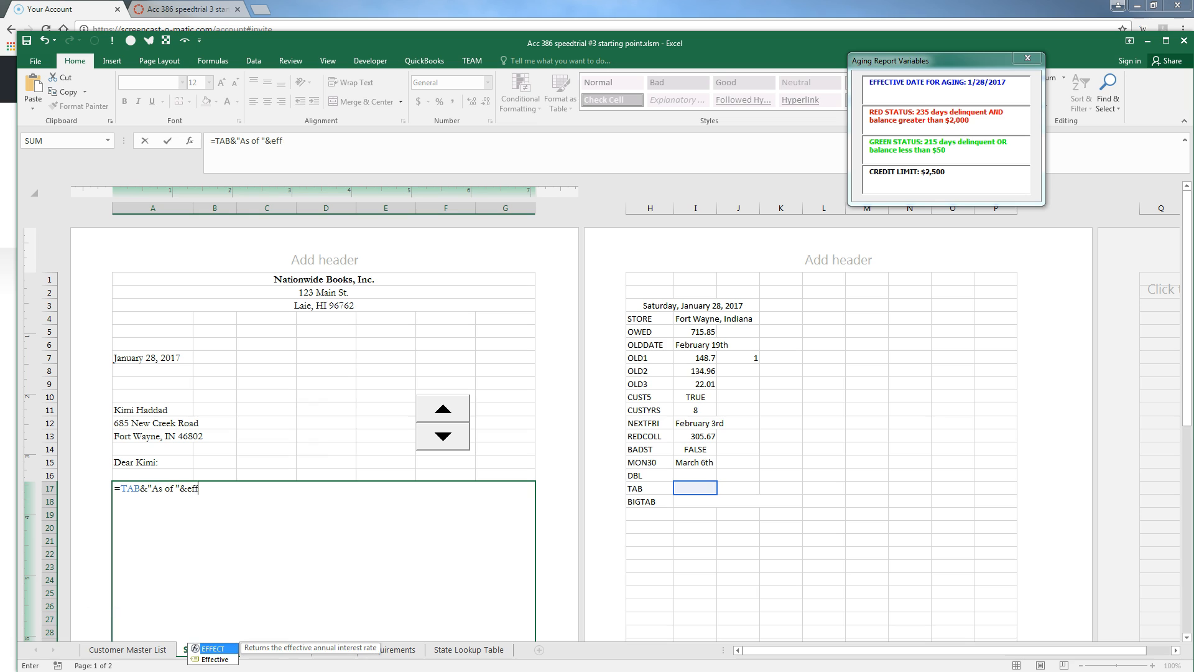
key(BackSpace)
key(BackSpace)
key(BackSpace)
key(BackSpace)
text(text)
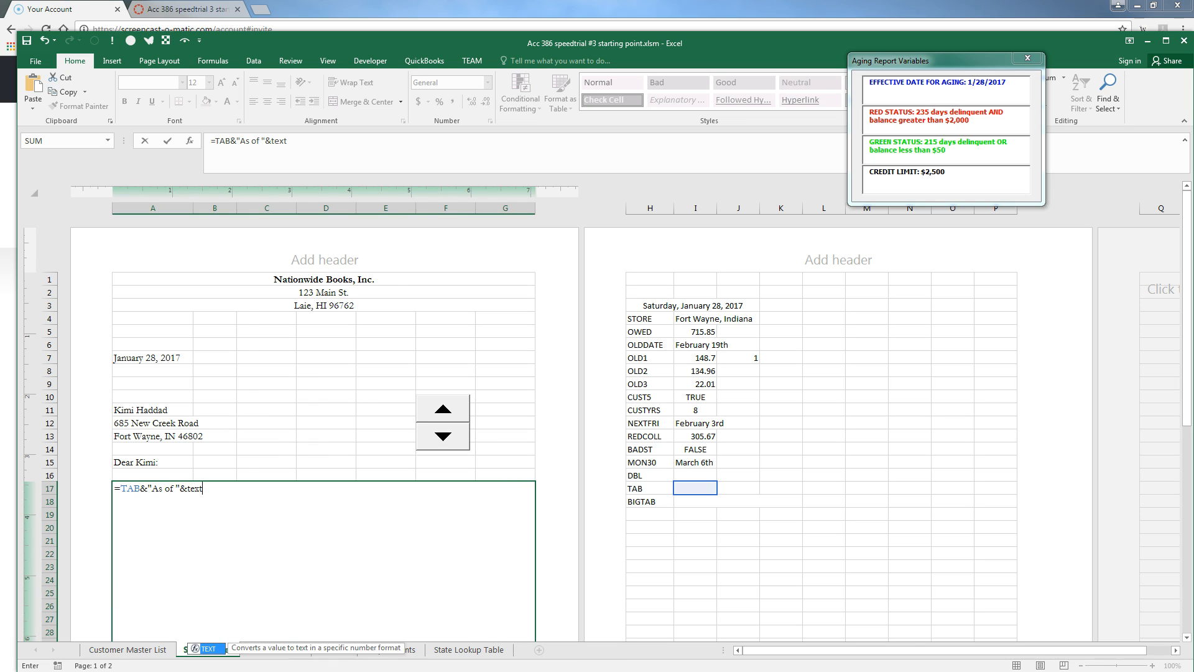
text((effective)
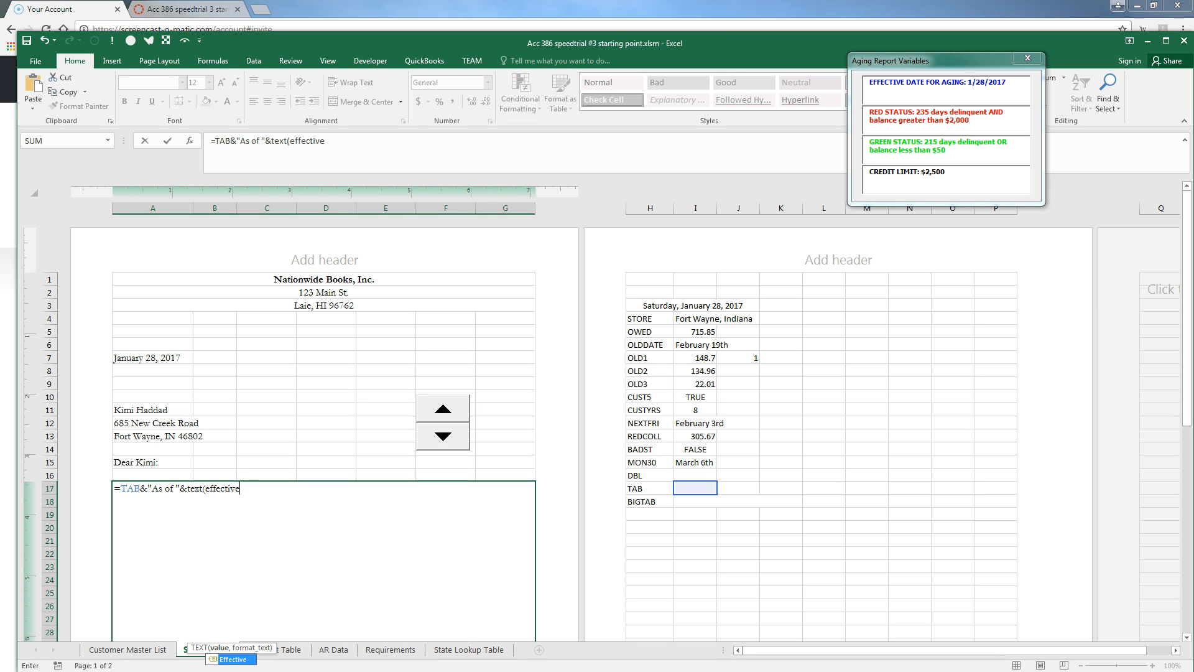
text())
key(BackSpace)
text(,")
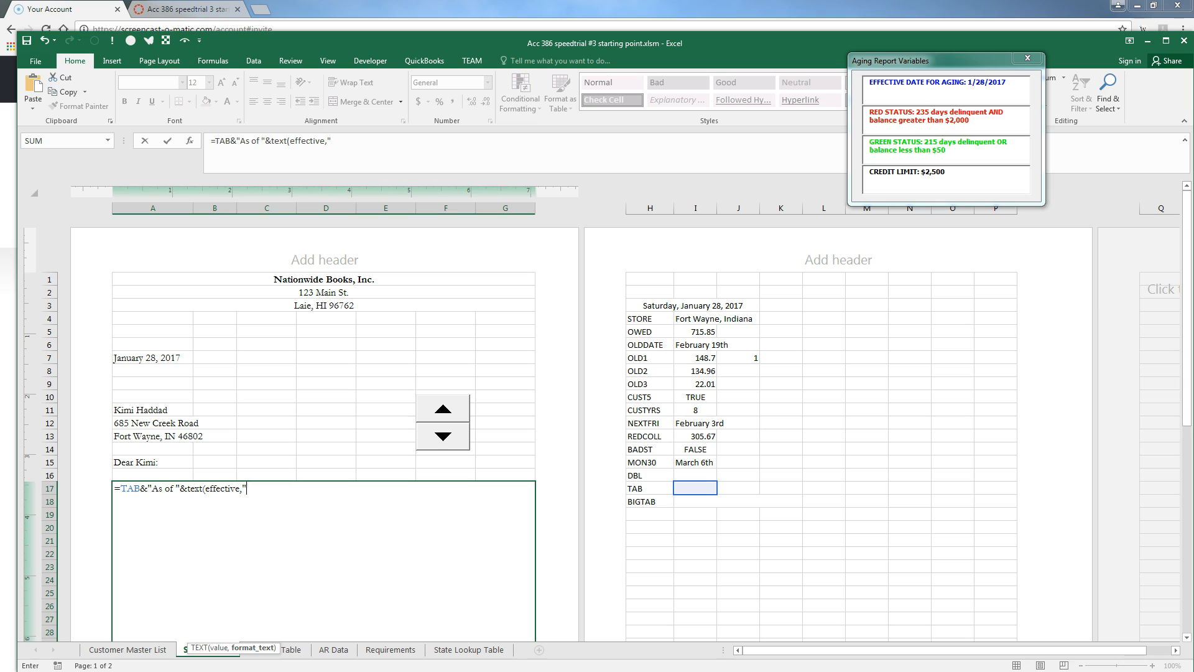
text(mmmm dd, yyyy"))
key(Return)
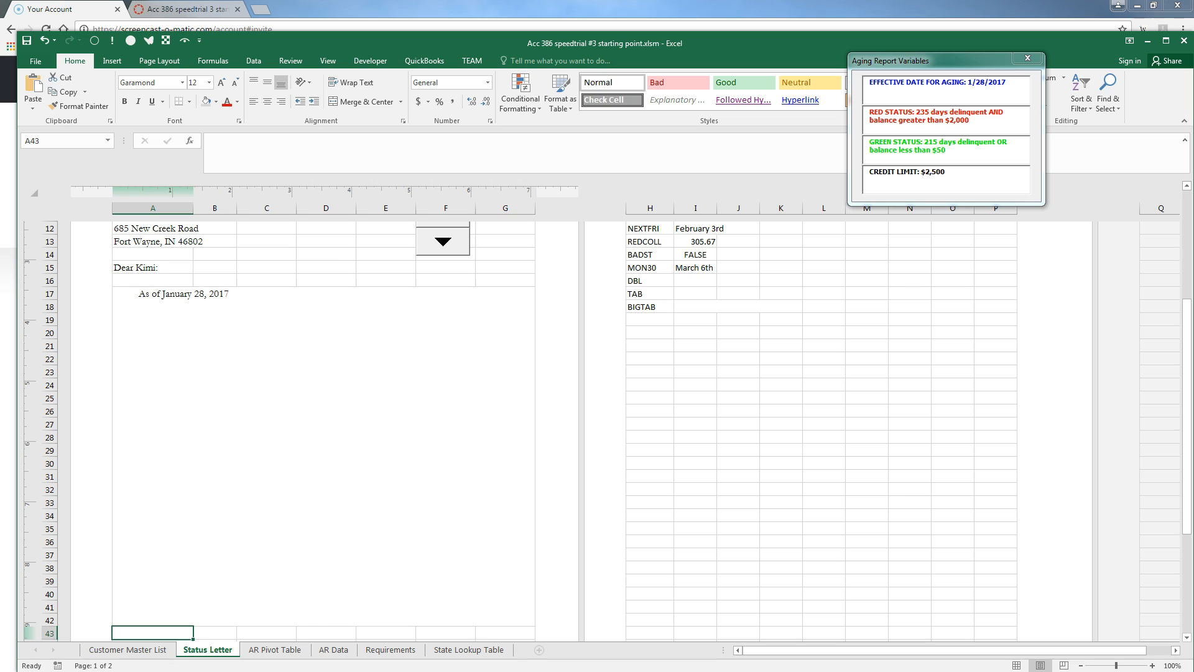
Extend the formula with the store's overdue-account sentence ending in DOLLAR(OWED), $715.85
click(323, 456)
key(F2)
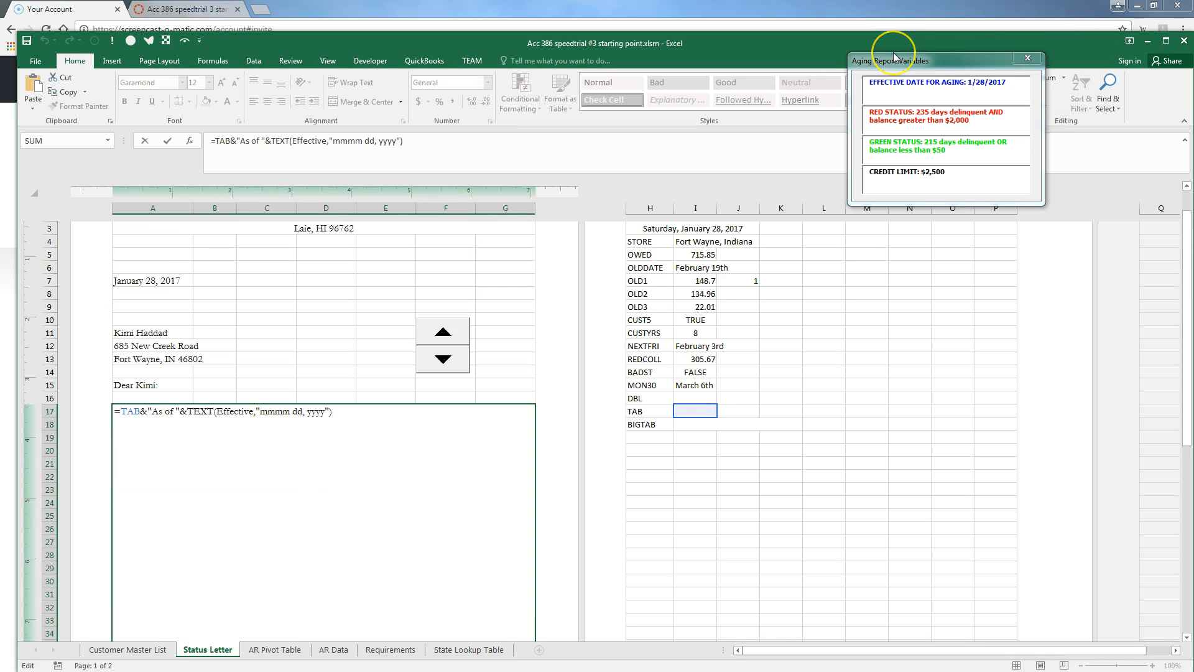
text(&" y)
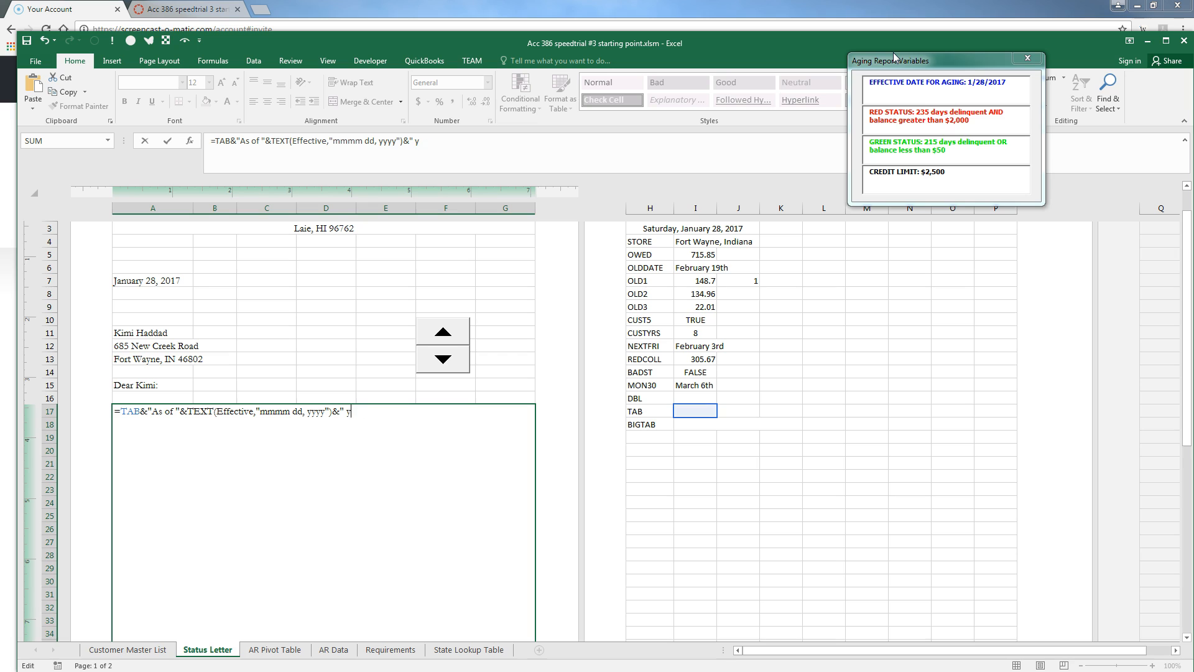
text(our credit account at our )
text("&)
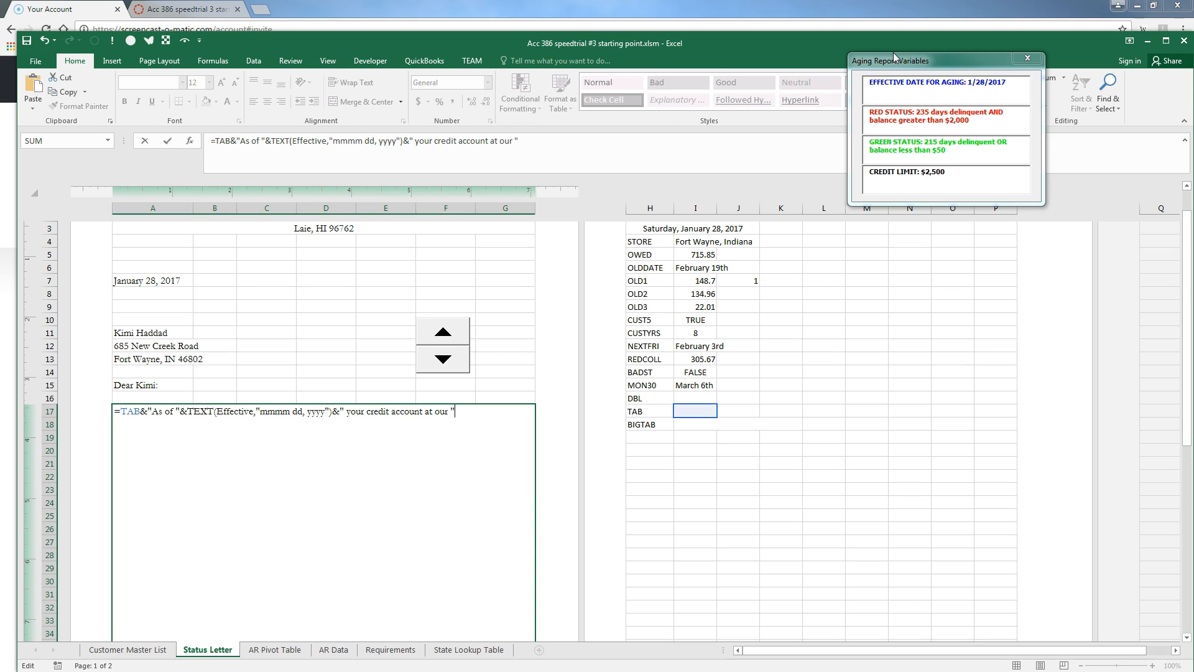
text(store)
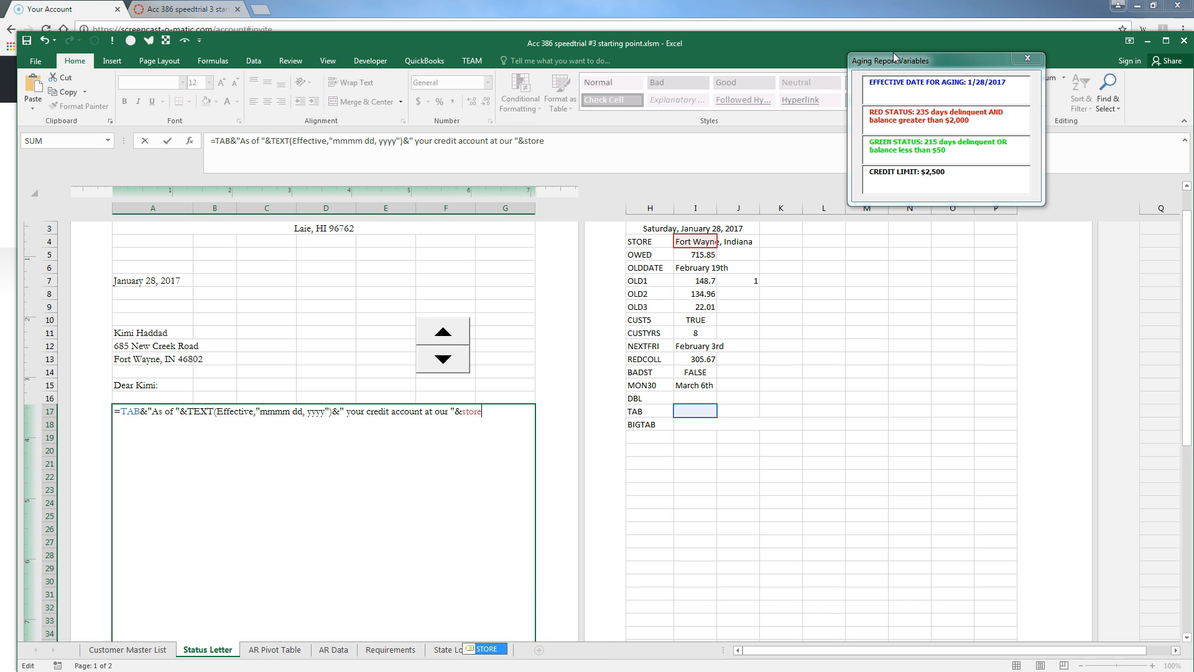
text(&)
text(" )
text(is ser)
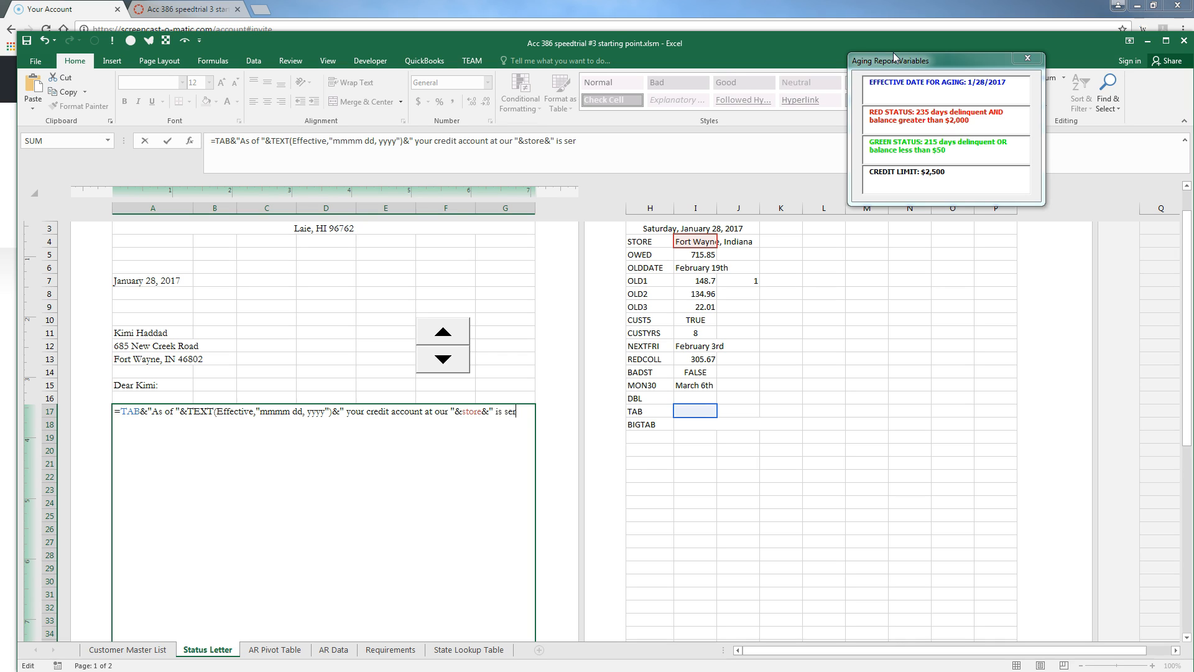
text(iously overdue for)
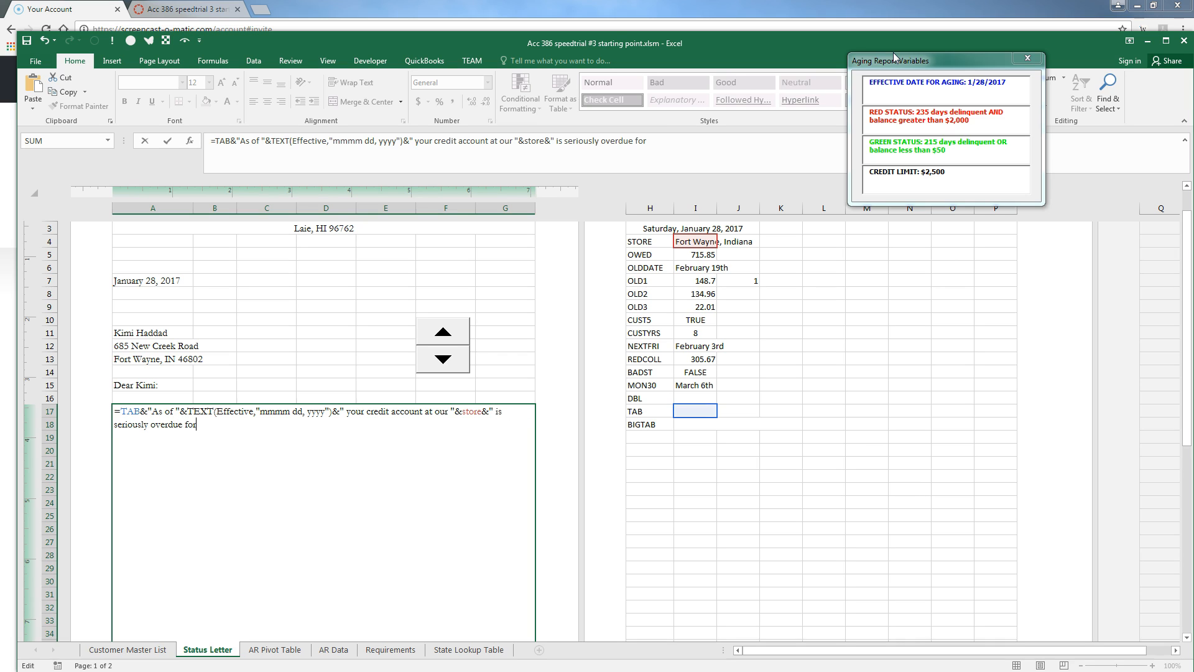
text( payment.  Our records show that you)
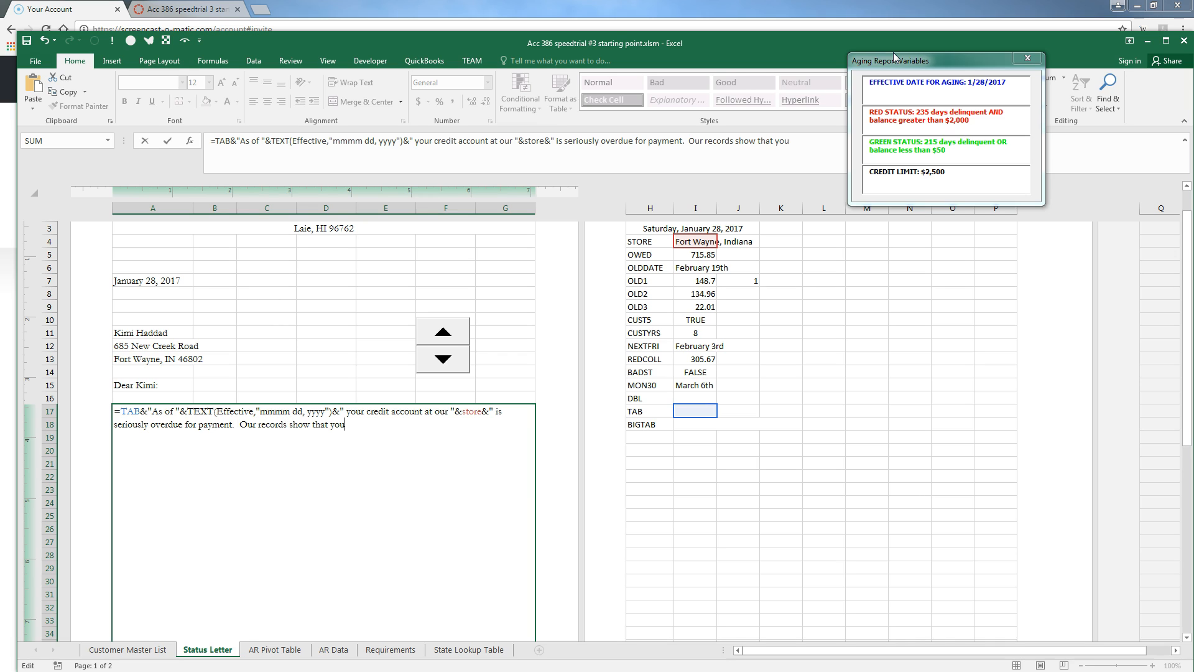
text( currently owe "&dollar)
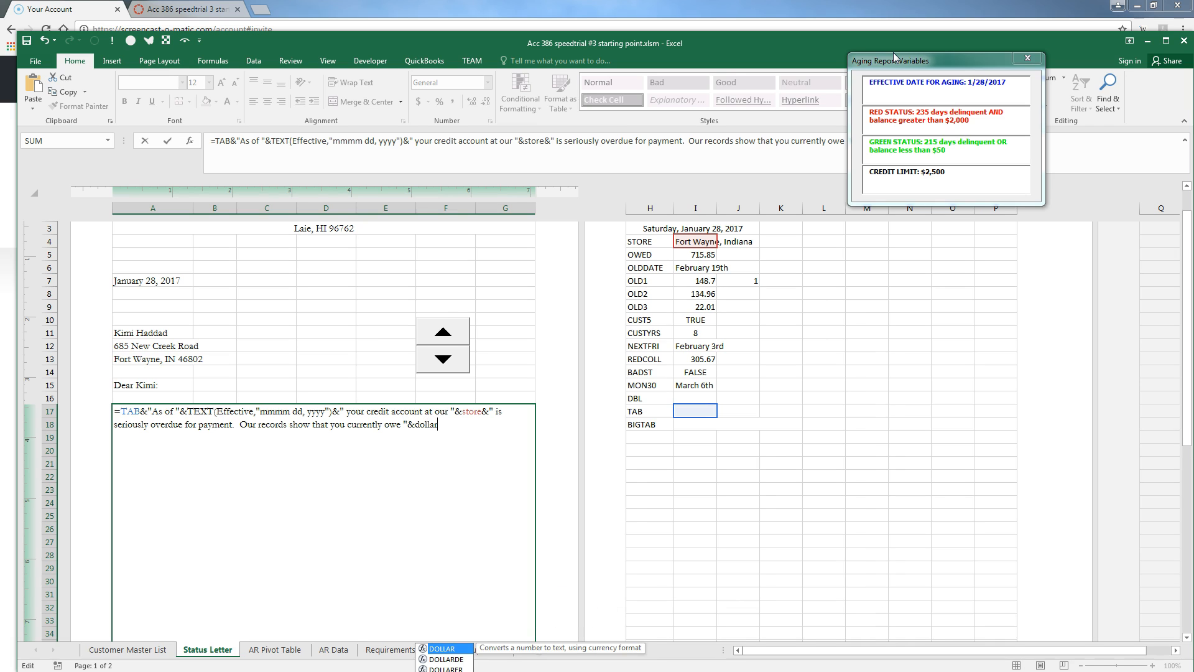
text(()
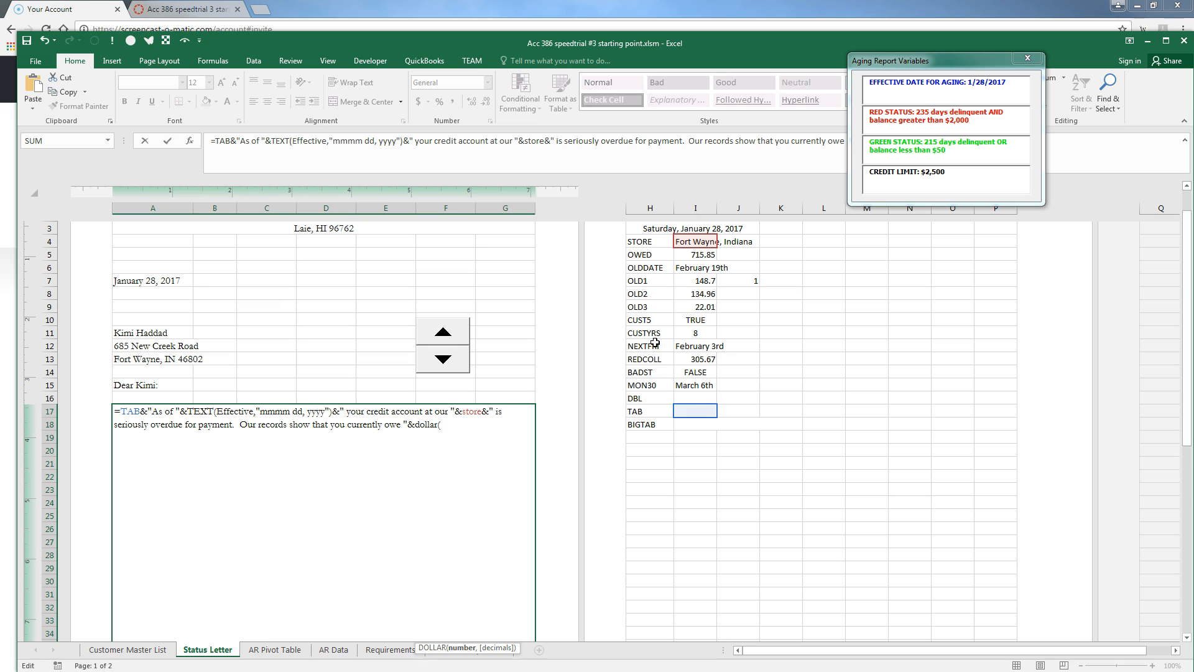
click(687, 255)
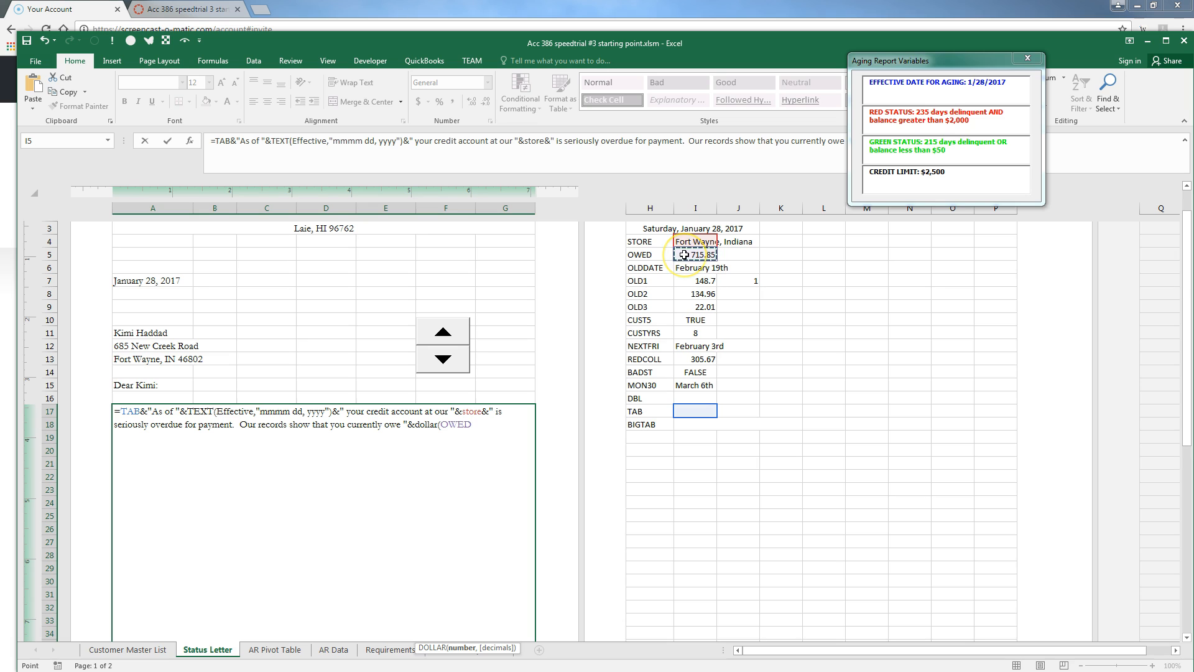
text())
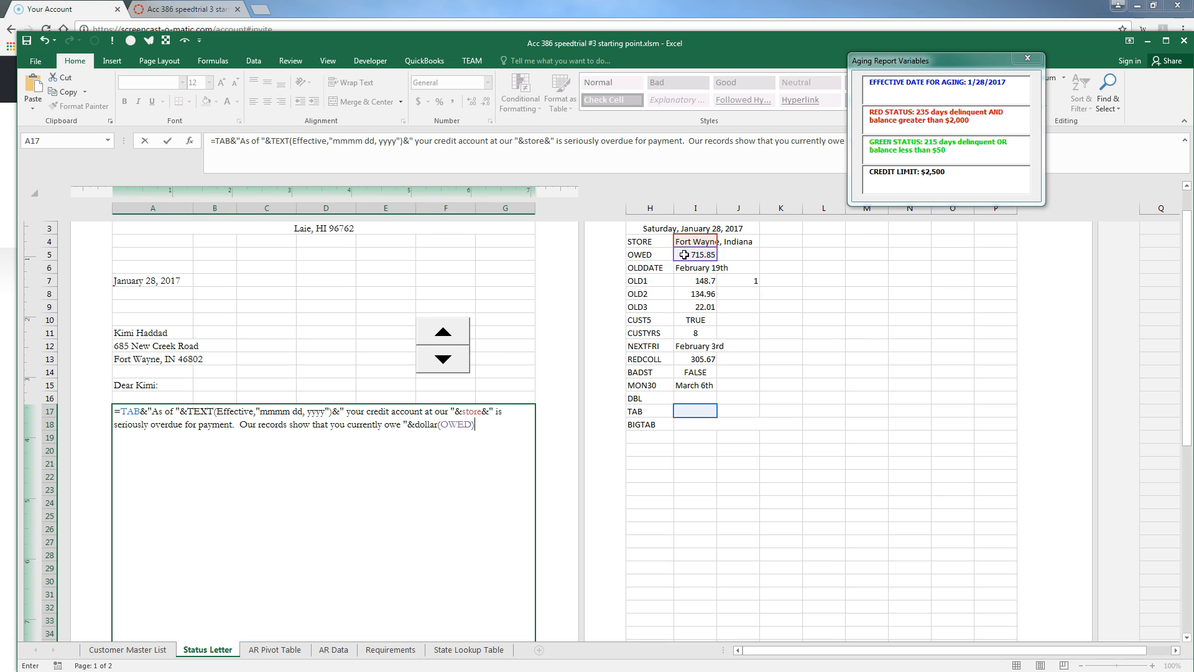
key(Return)
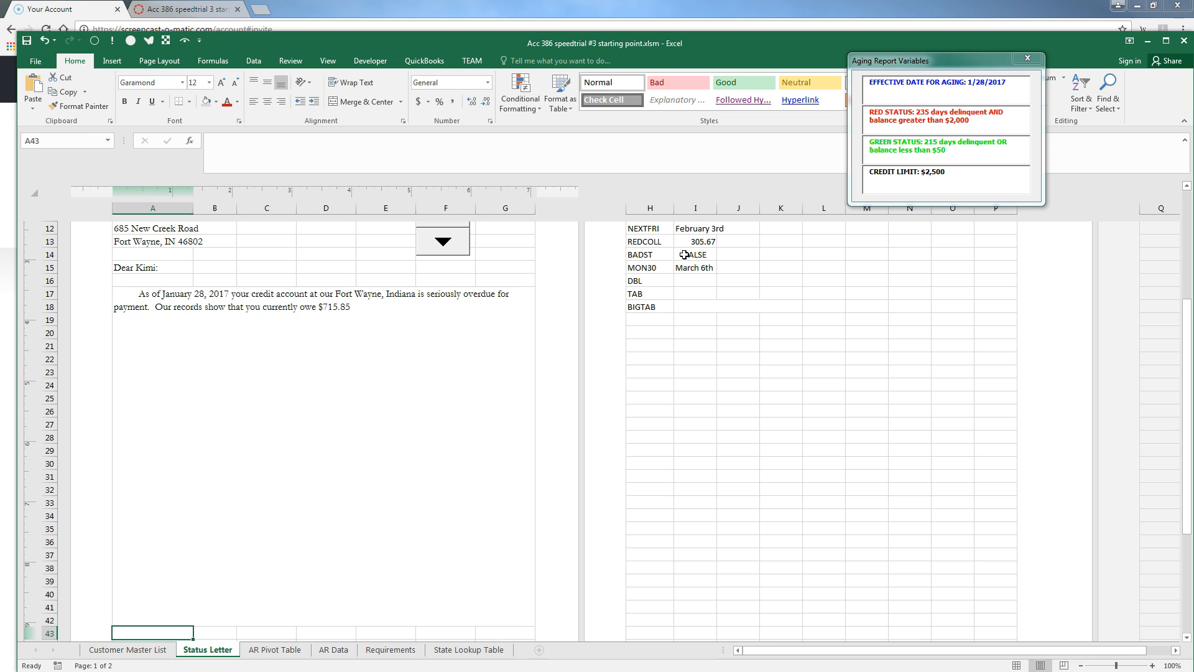
Append the oldest charge, DOLLAR(OLD1_) on OLDDATE, and the debt-collection notice sentence to the A17 formula
click(122, 327)
double_click(334, 353)
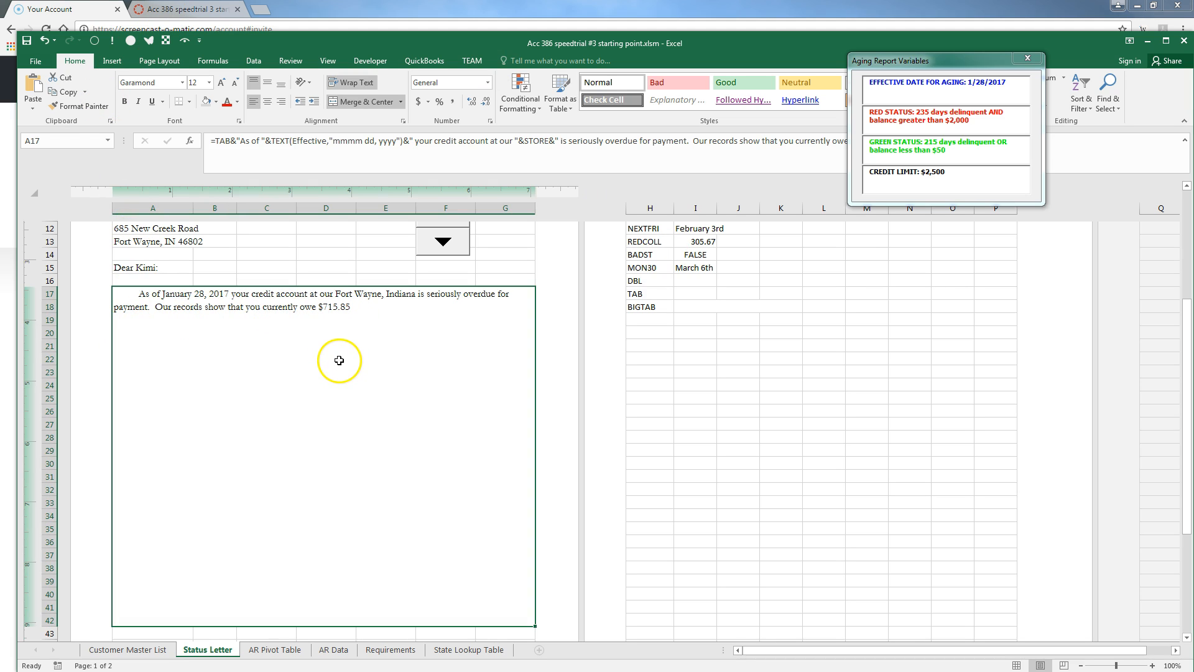
click(496, 307)
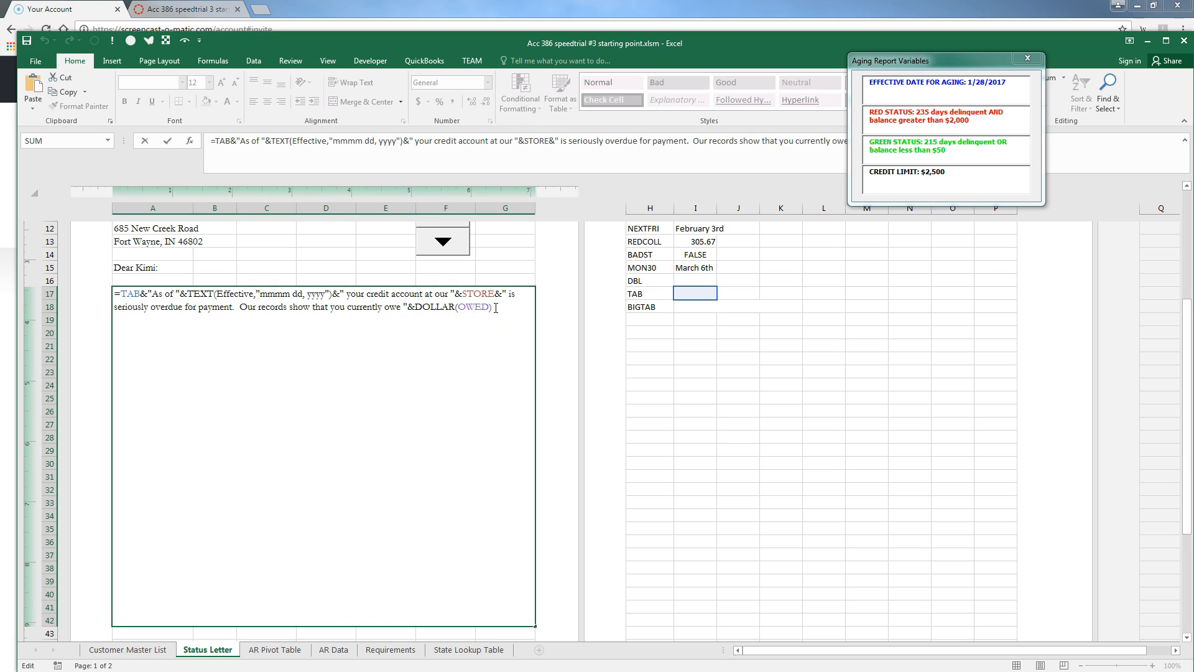
text(&".  The oldest charge on the account was for )
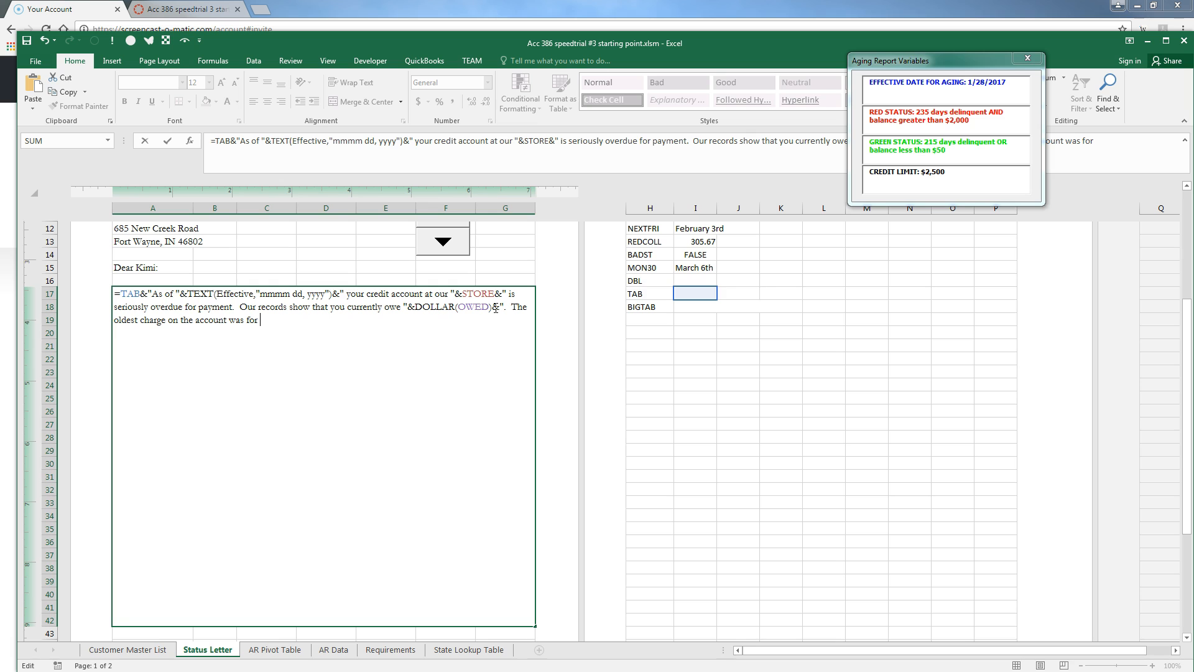
text("&dollar()
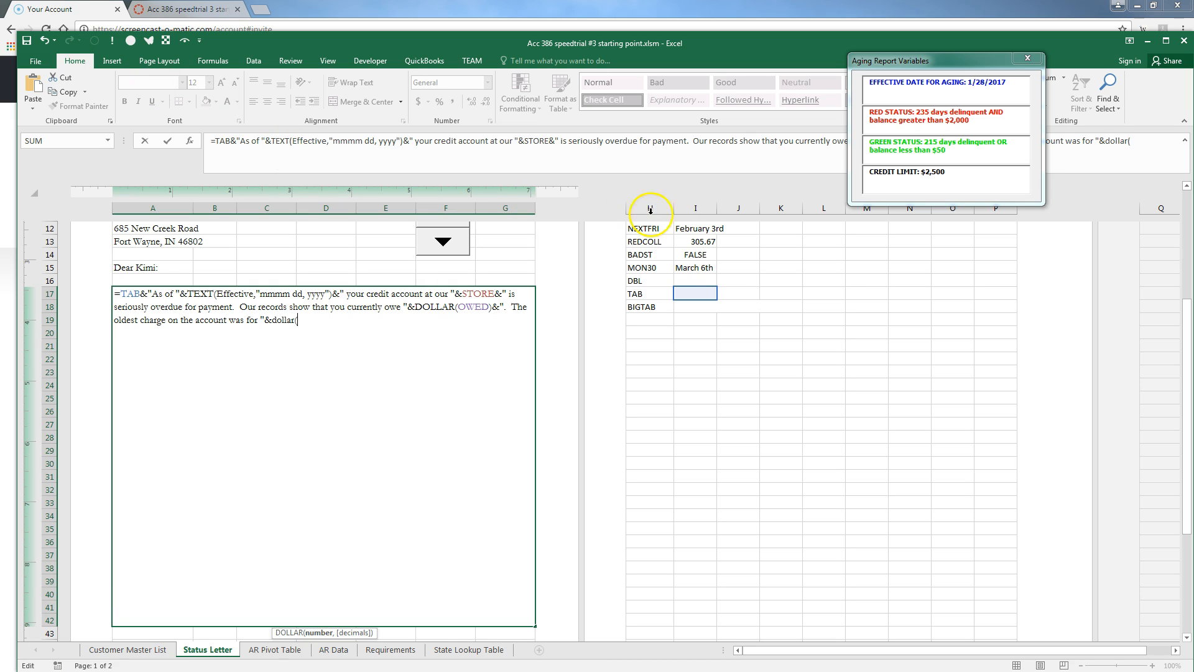
scroll(673, 261, up, 5)
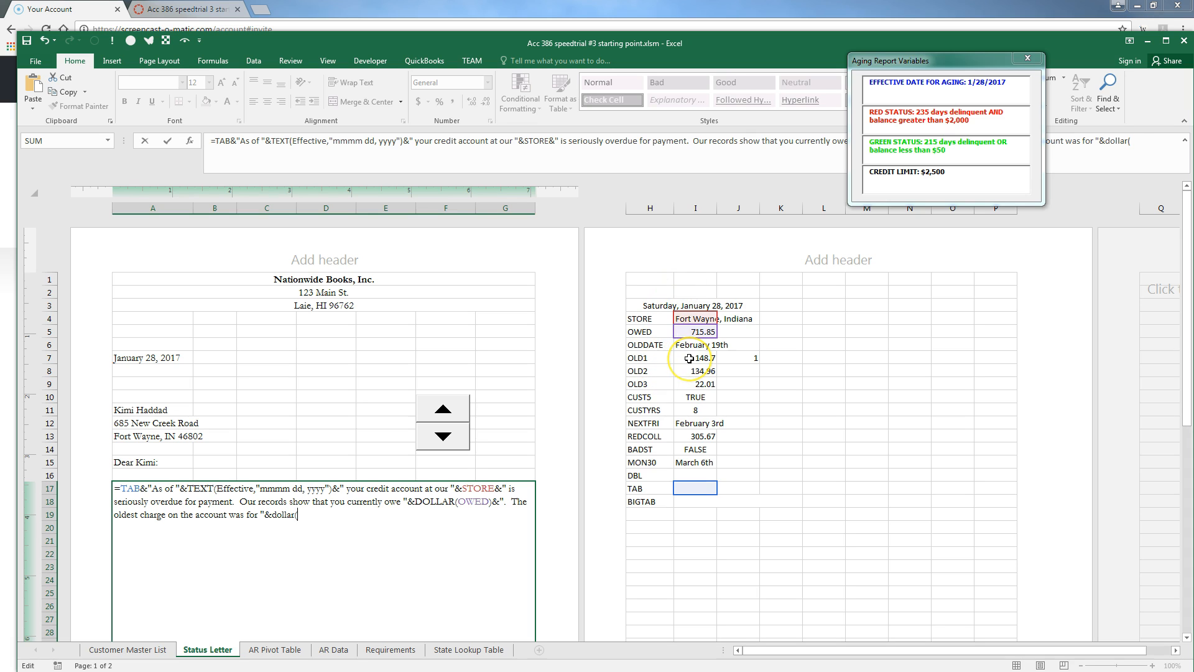
click(690, 359)
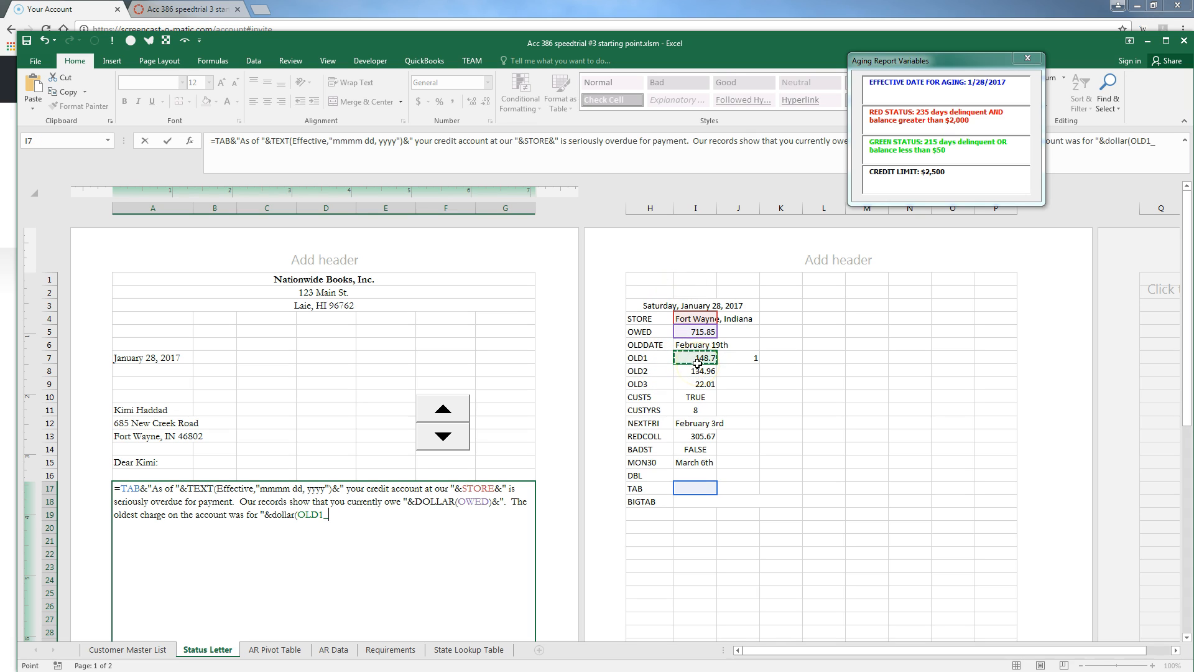
text()&" on "&text()
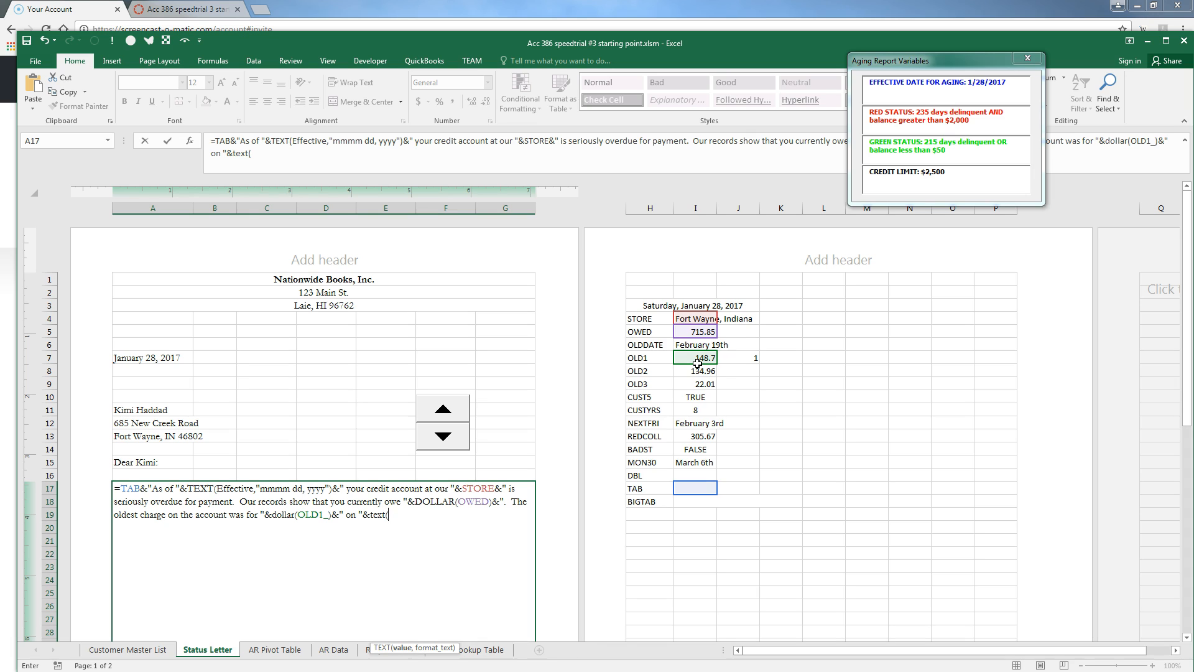
key(BackSpace)
key(BackSpace)
key(BackSpace)
key(BackSpace)
key(BackSpace)
text(olddate)
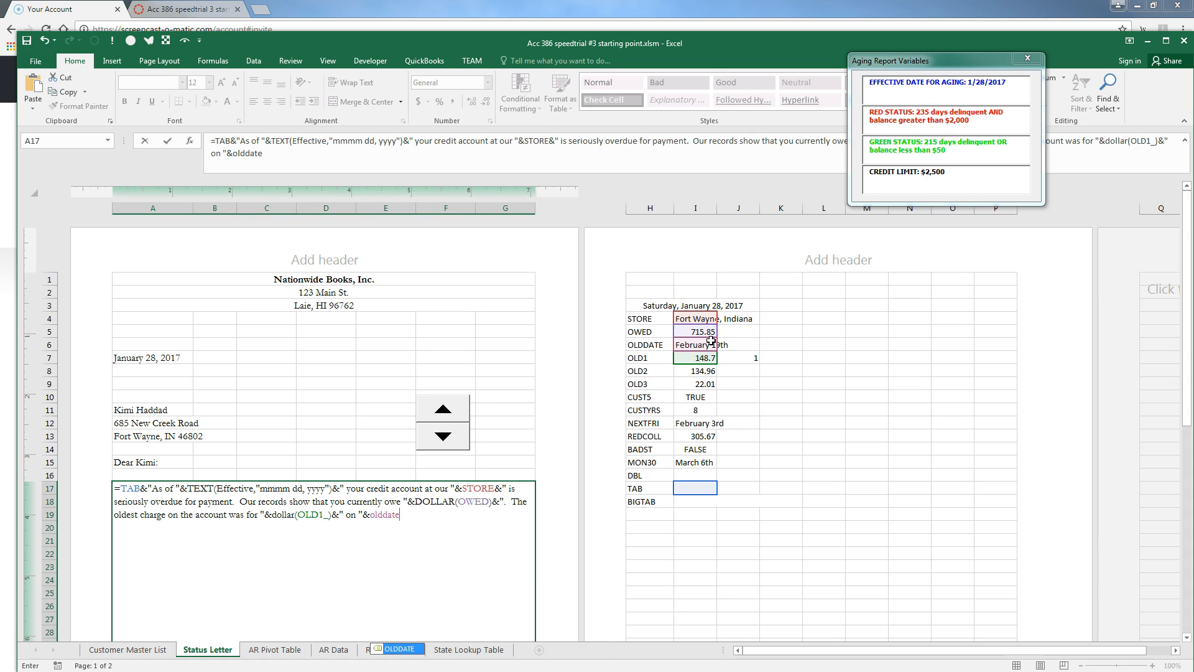
text(&".  This is an attempt to collect a debt.  Any in)
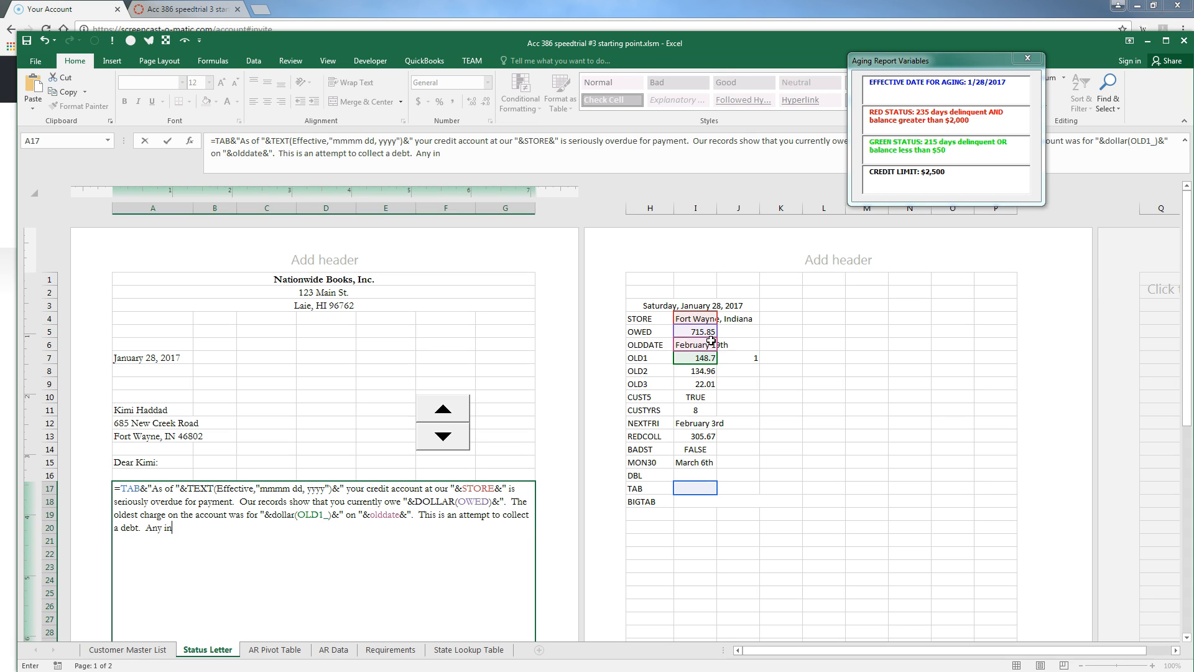
text(formation obtained will be used for that purpose.")
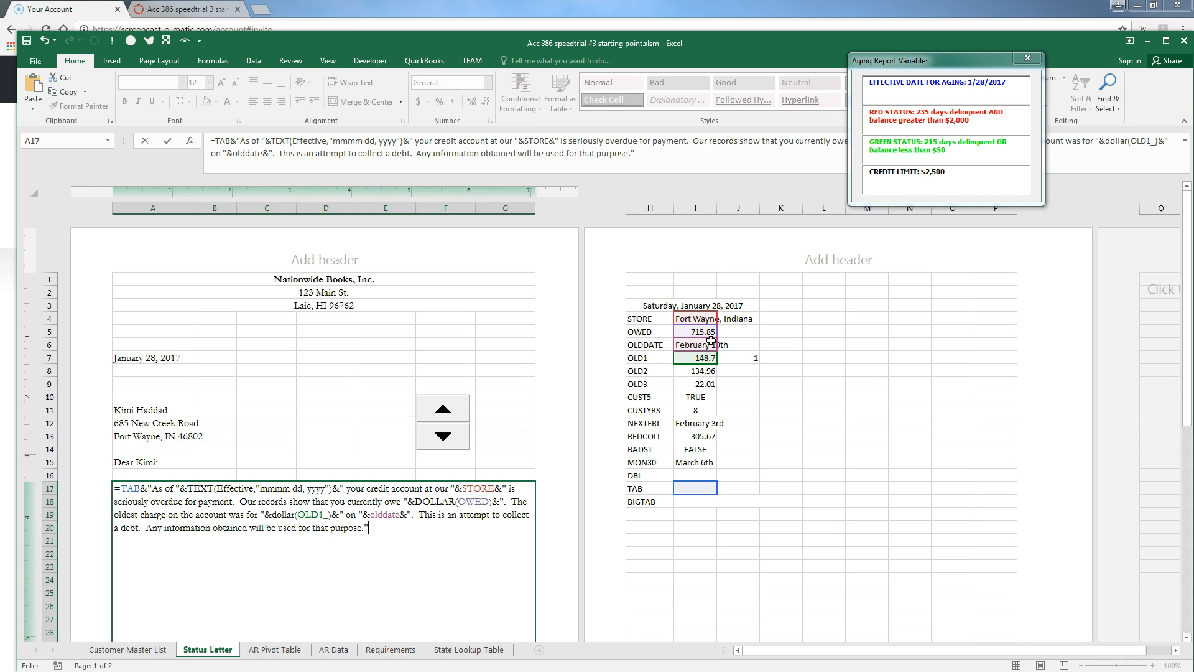
key(Return)
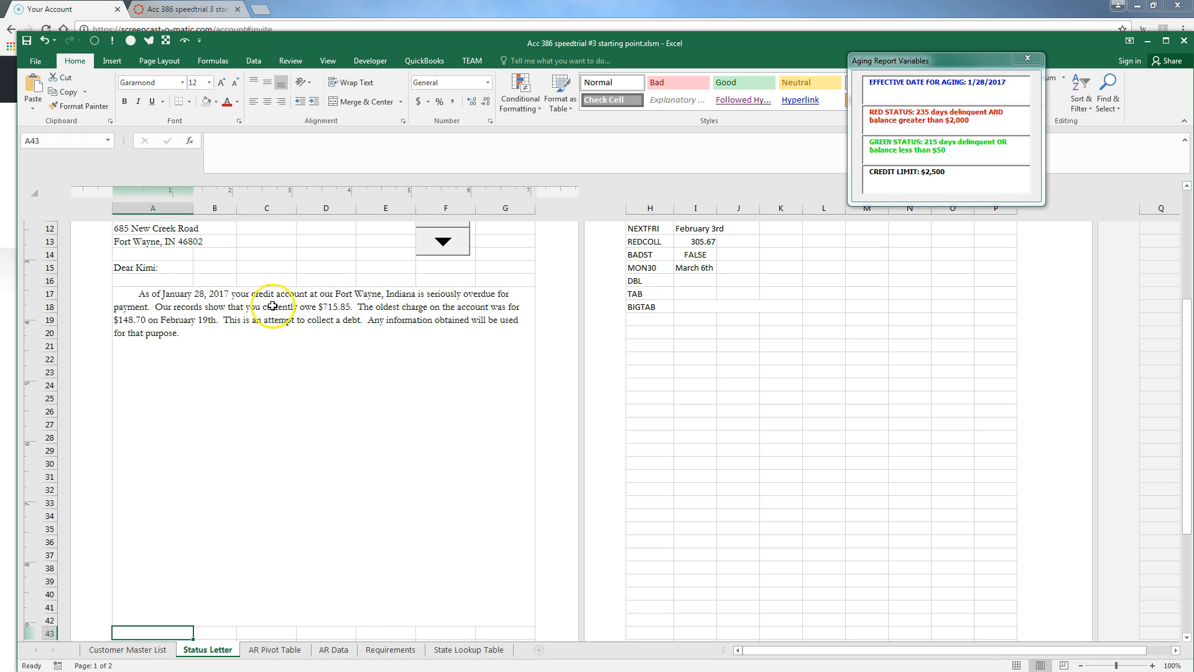
Insert a comma after the TEXT date part in the A17 formula and review the result
click(214, 305)
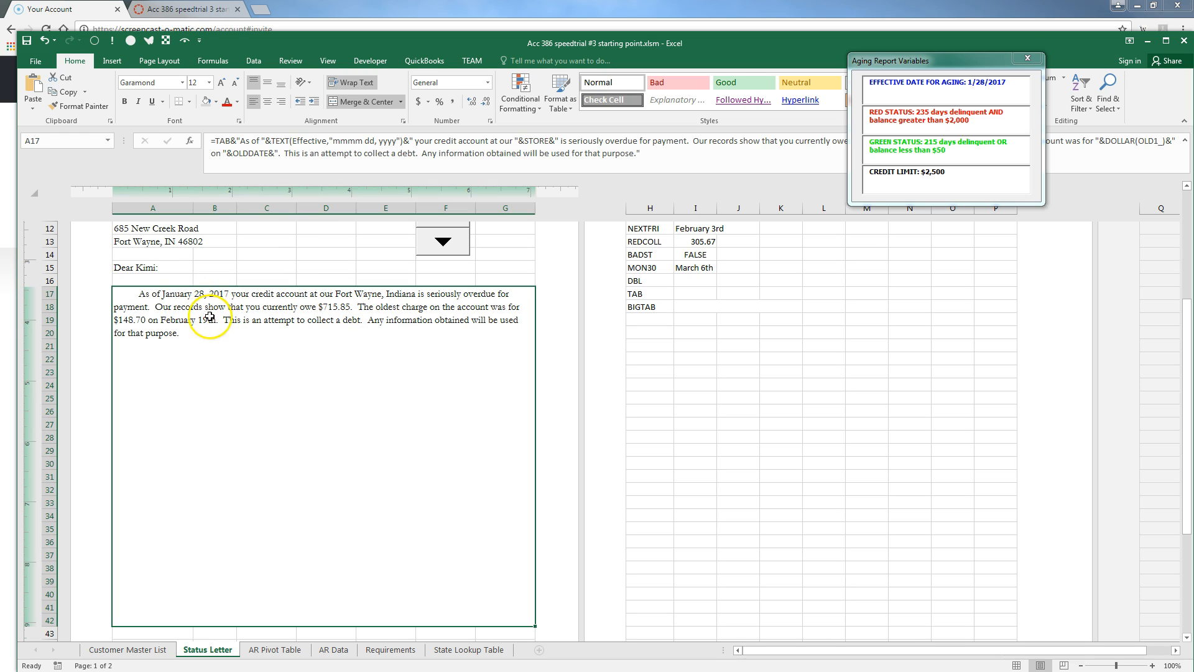
double_click(210, 316)
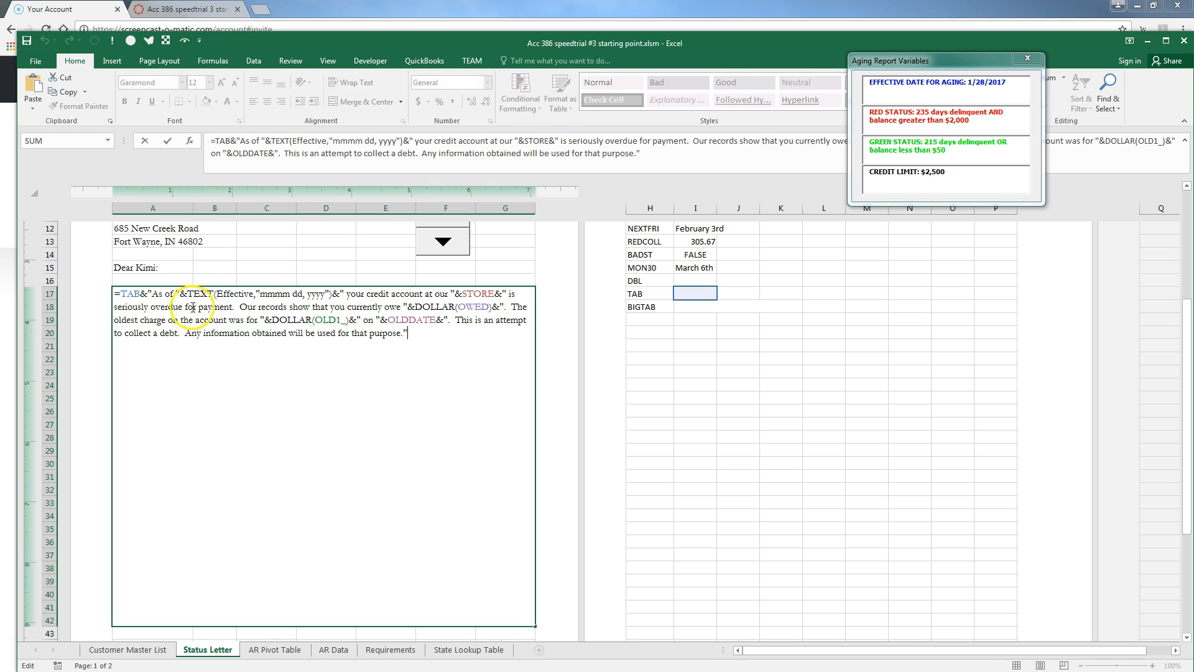
click(346, 294)
text(,)
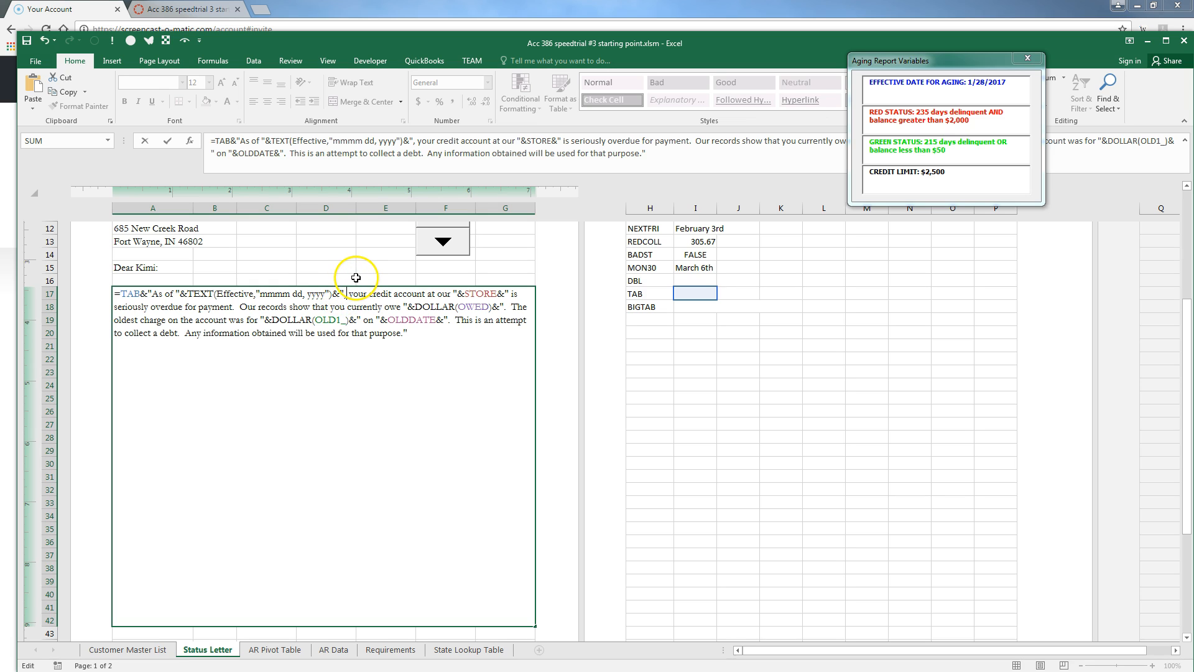
key(Return)
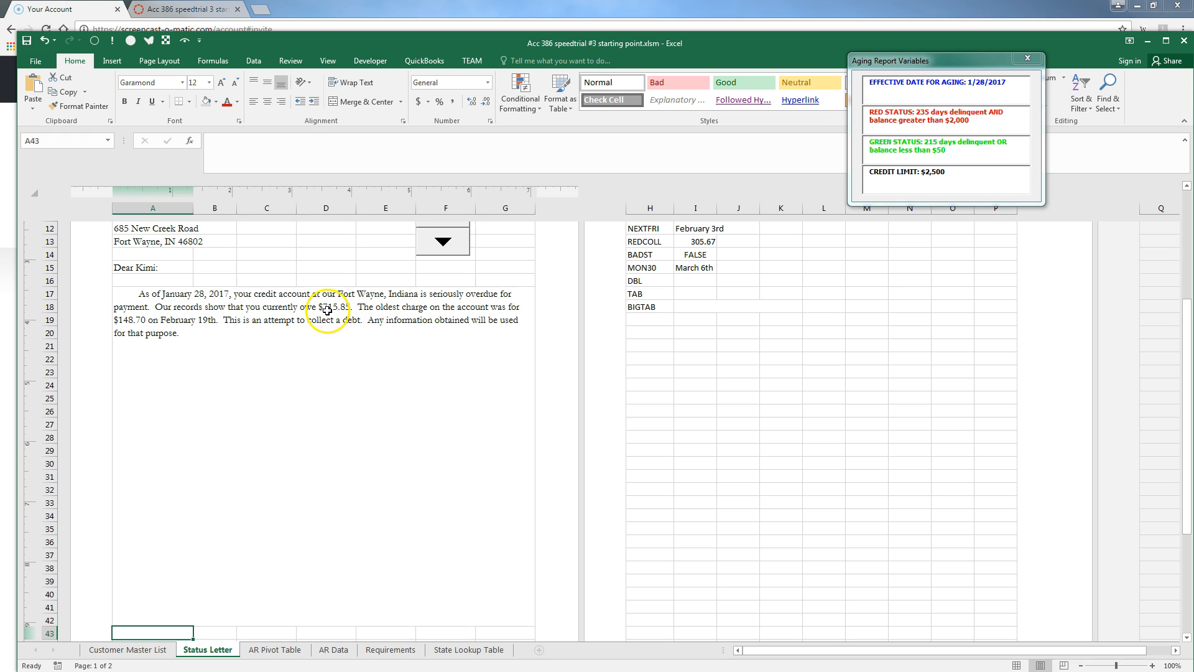
click(405, 300)
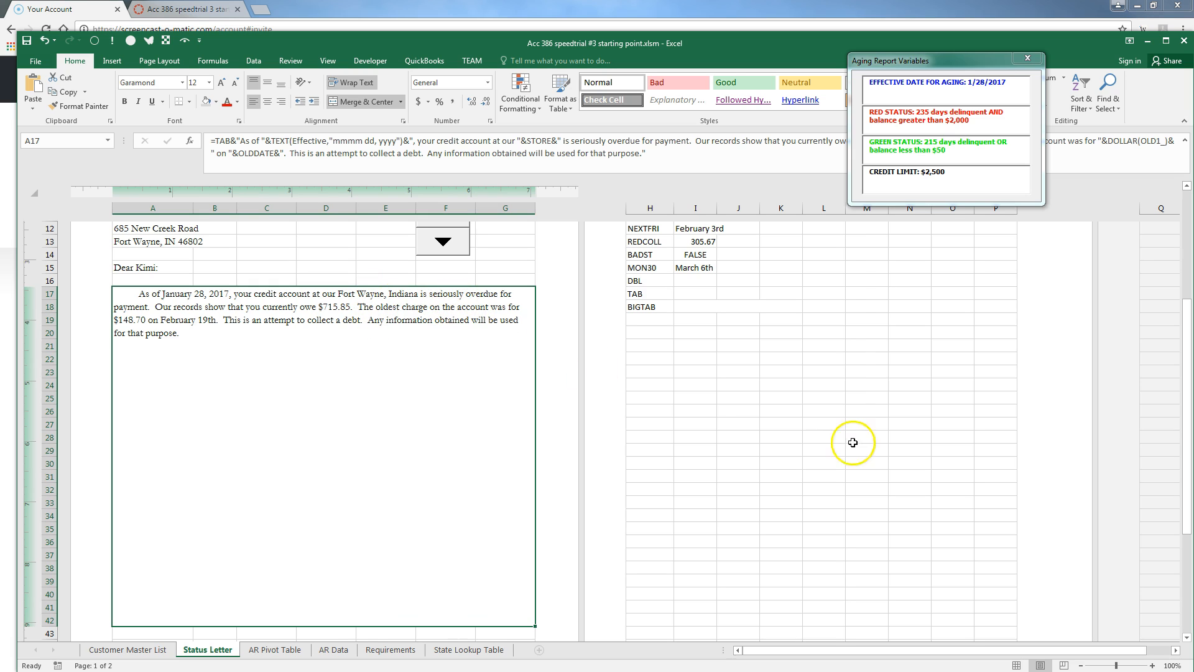
scroll(717, 389, up, 2)
scroll(701, 317, up, 2)
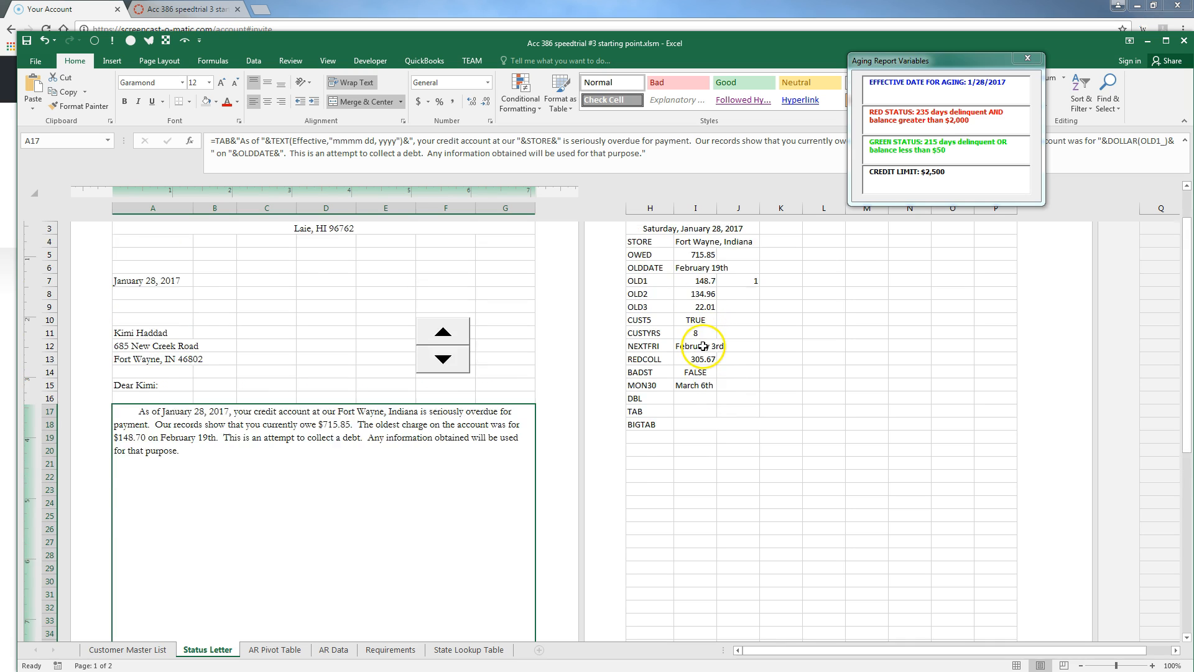
Append &" store" to the STORE formula in I4 so it reads 'Fort Wayne, Indiana store'
click(701, 317)
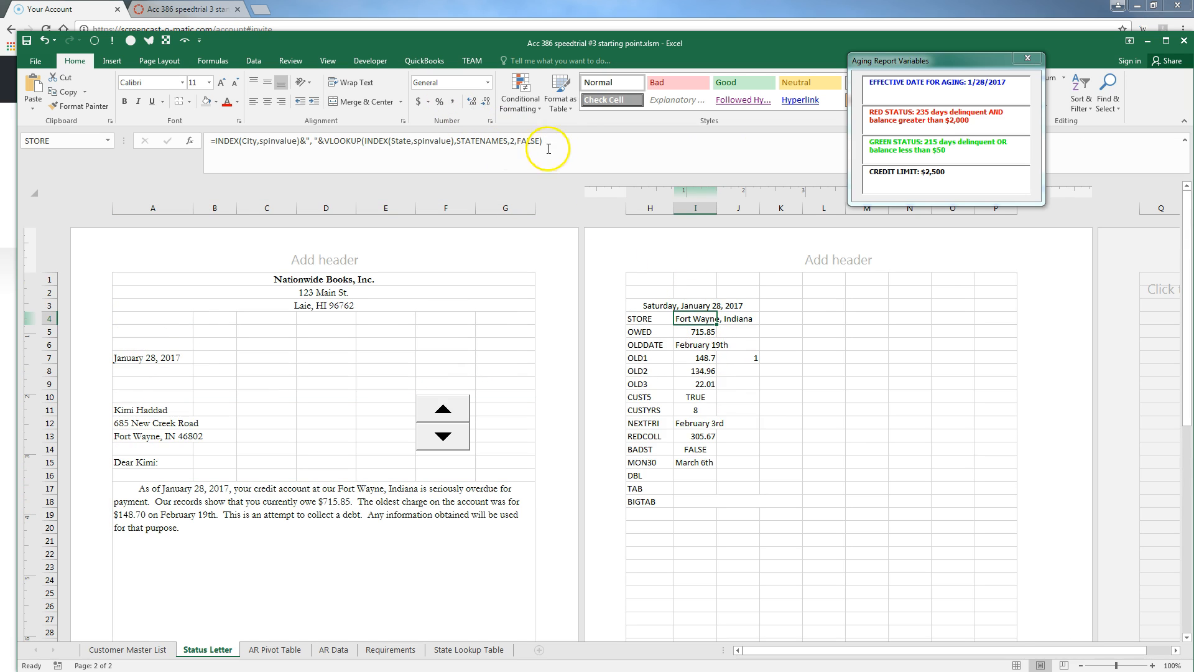
click(675, 142)
text(&)
text(" store")
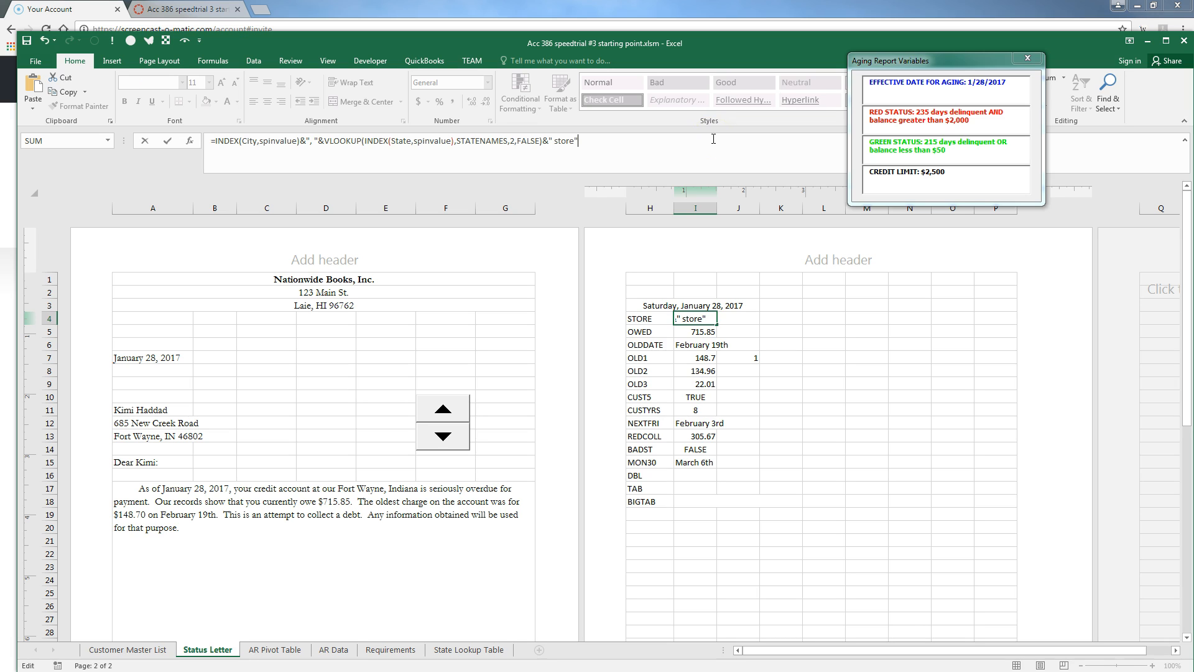
key(Return)
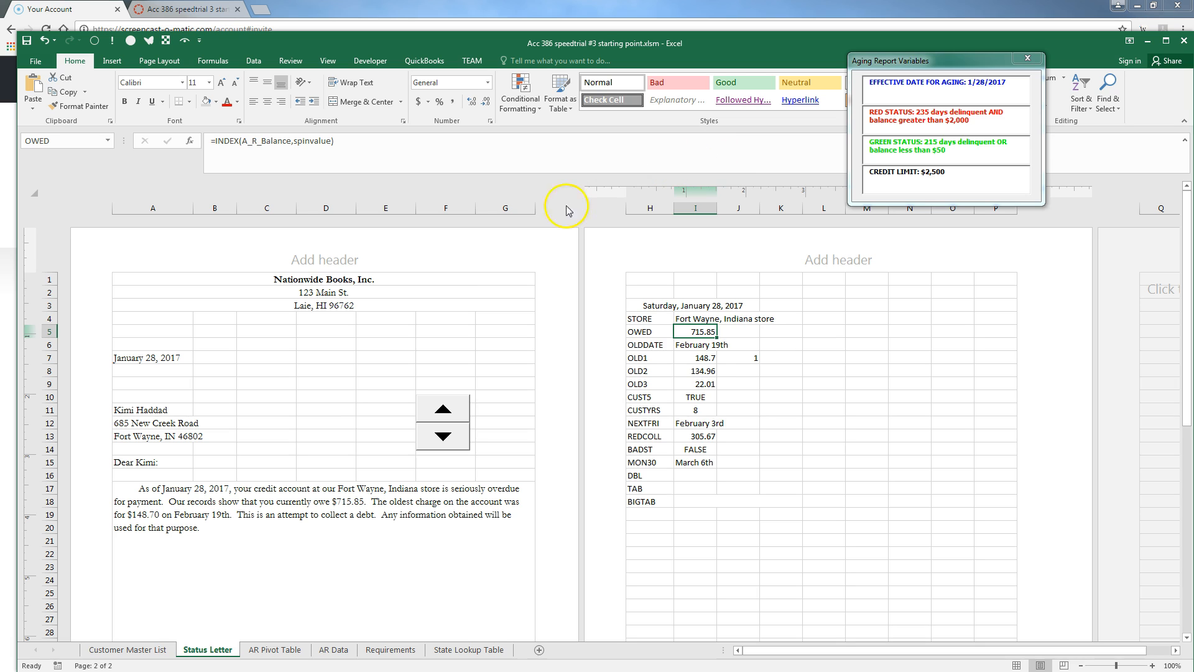
Check the OWED cell's formula, then reopen the A17 letter formula for editing
scroll(490, 509, down, 3)
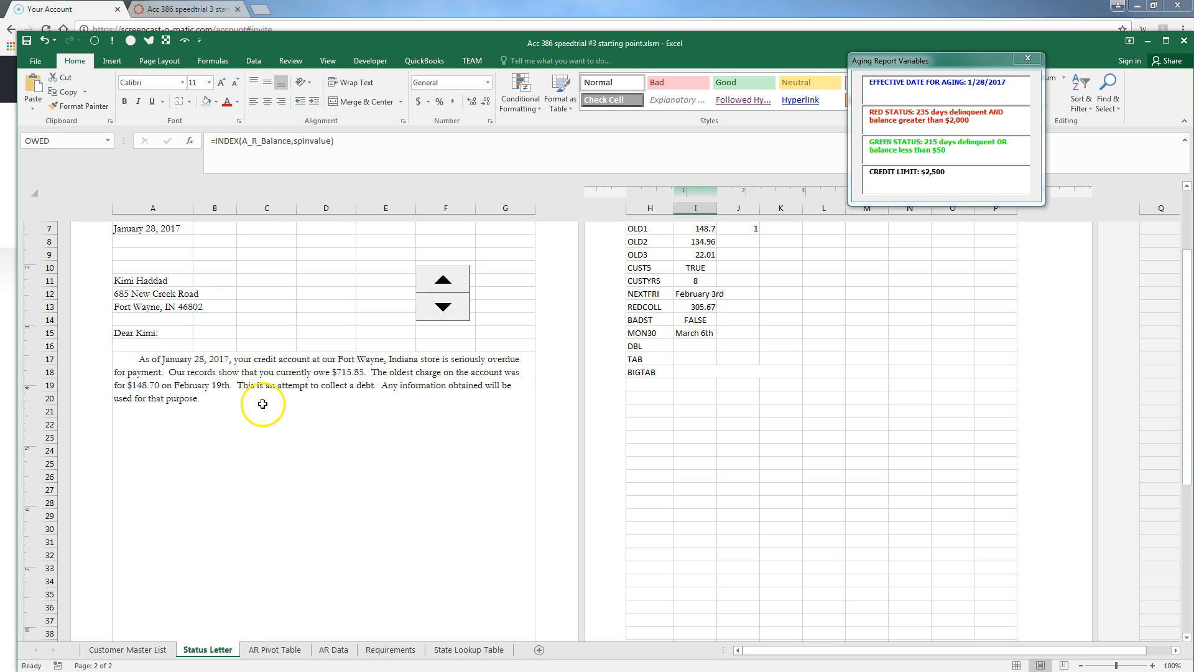
key(F2)
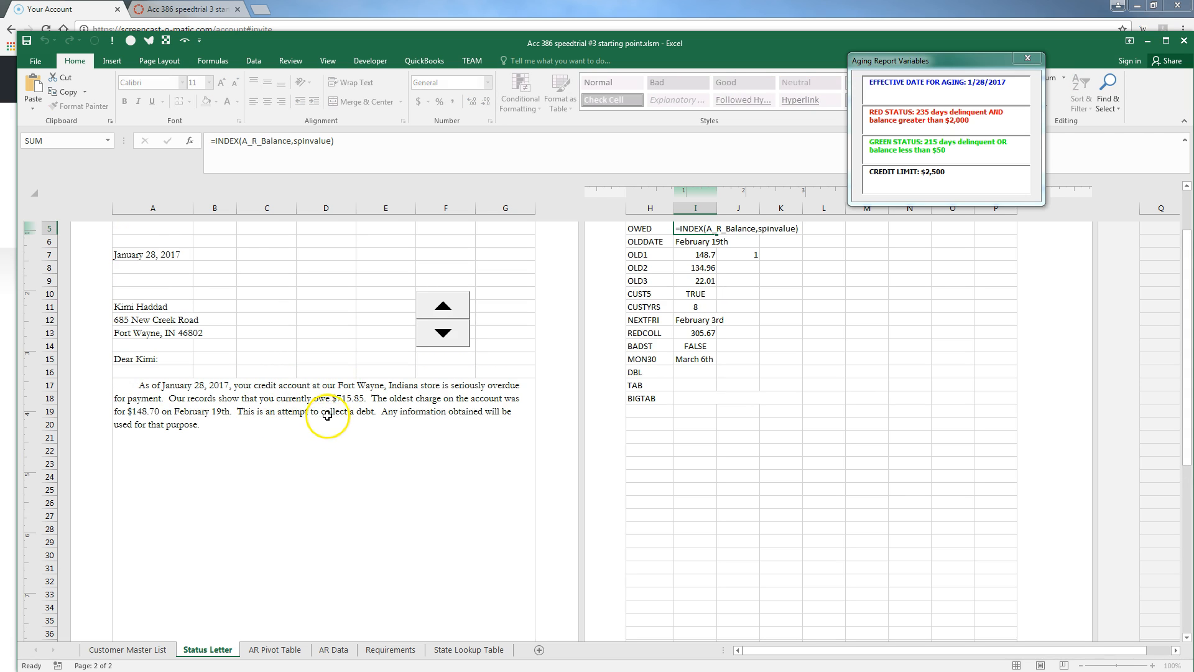
key(Escape)
click(315, 438)
key(F2)
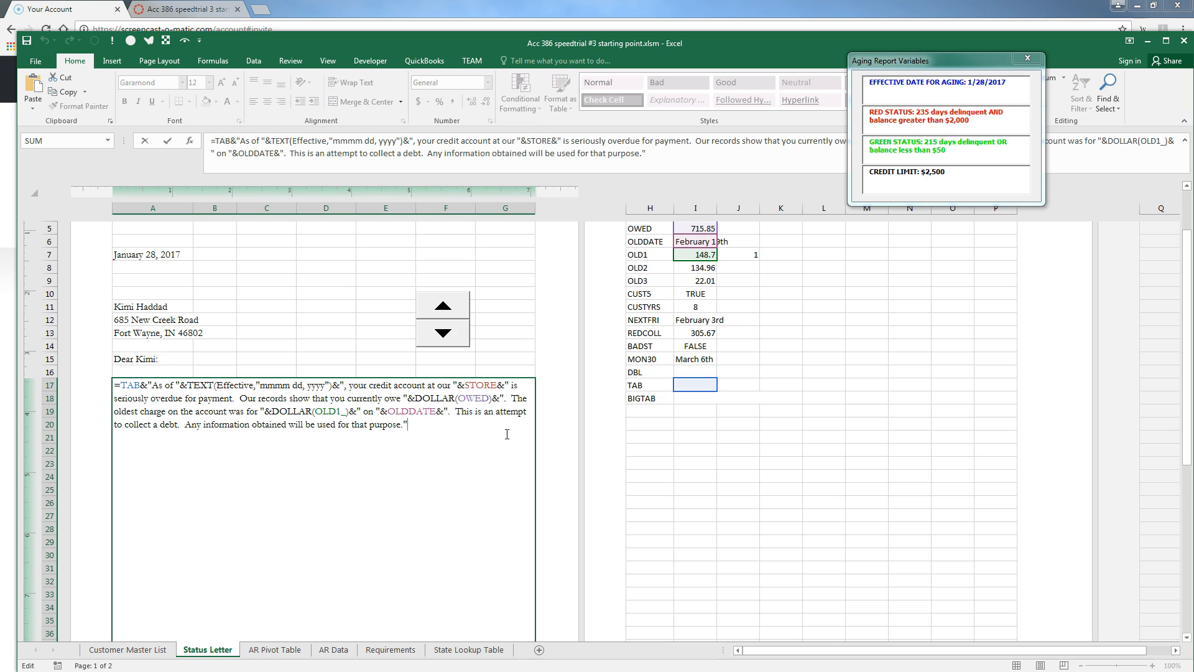
Append a CUST5-conditional paragraph offering a 5% cash discount for calling the service desk by NEXTFRI
text(&dbl)
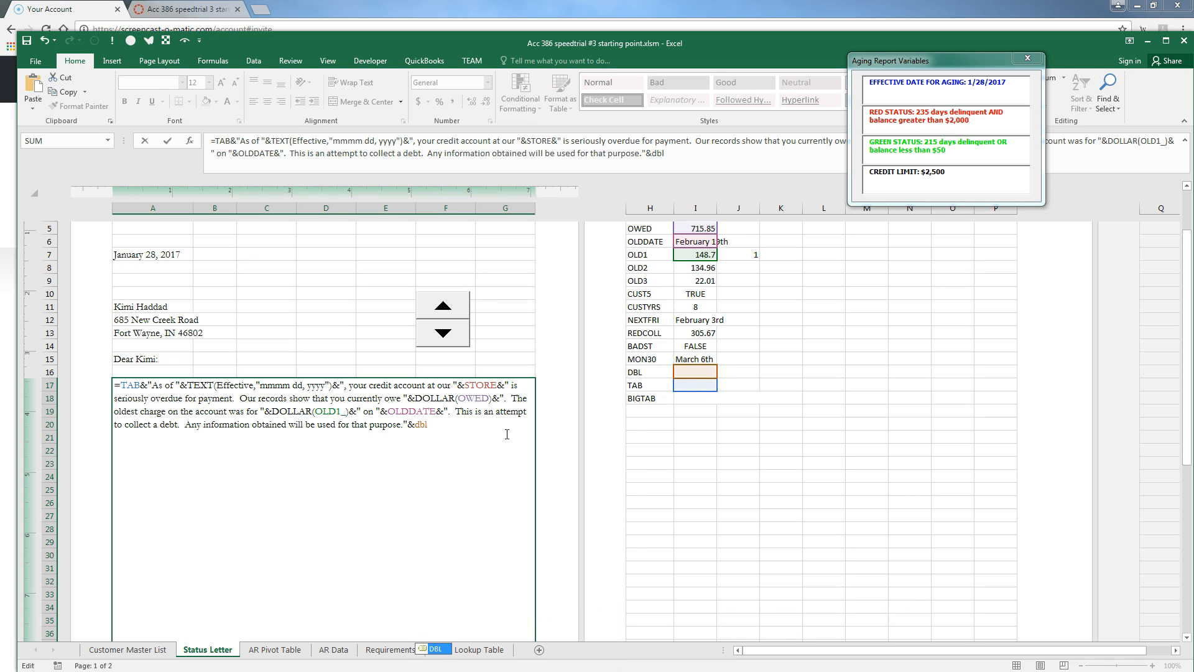
text(&tab&)
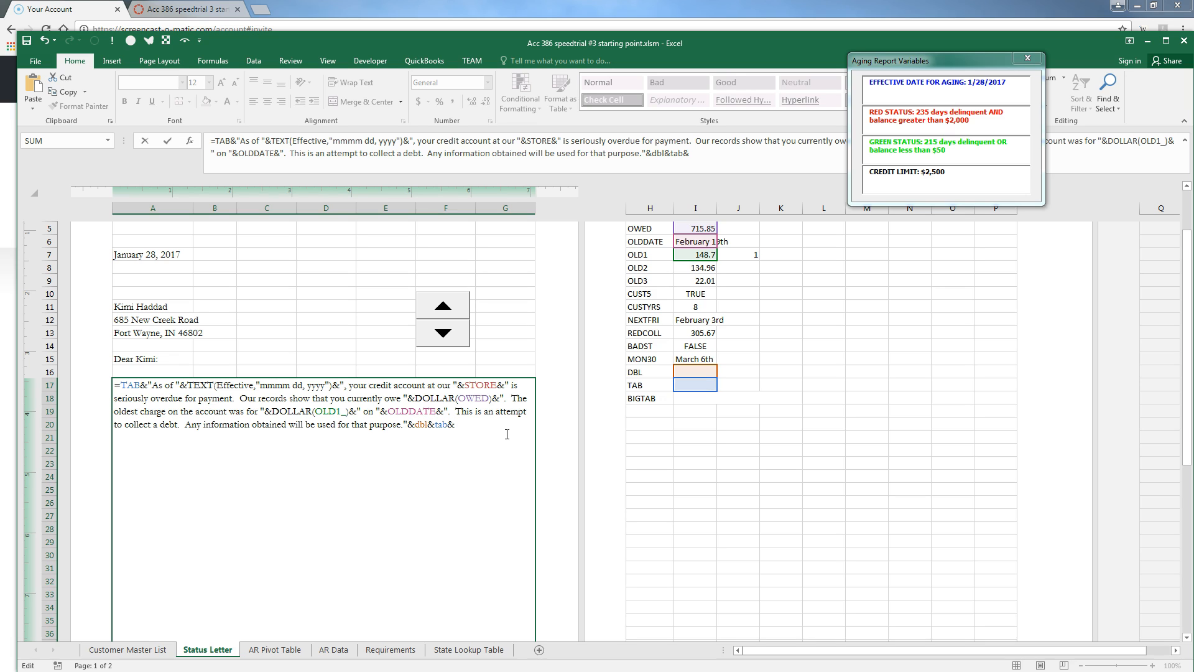
text(IF)
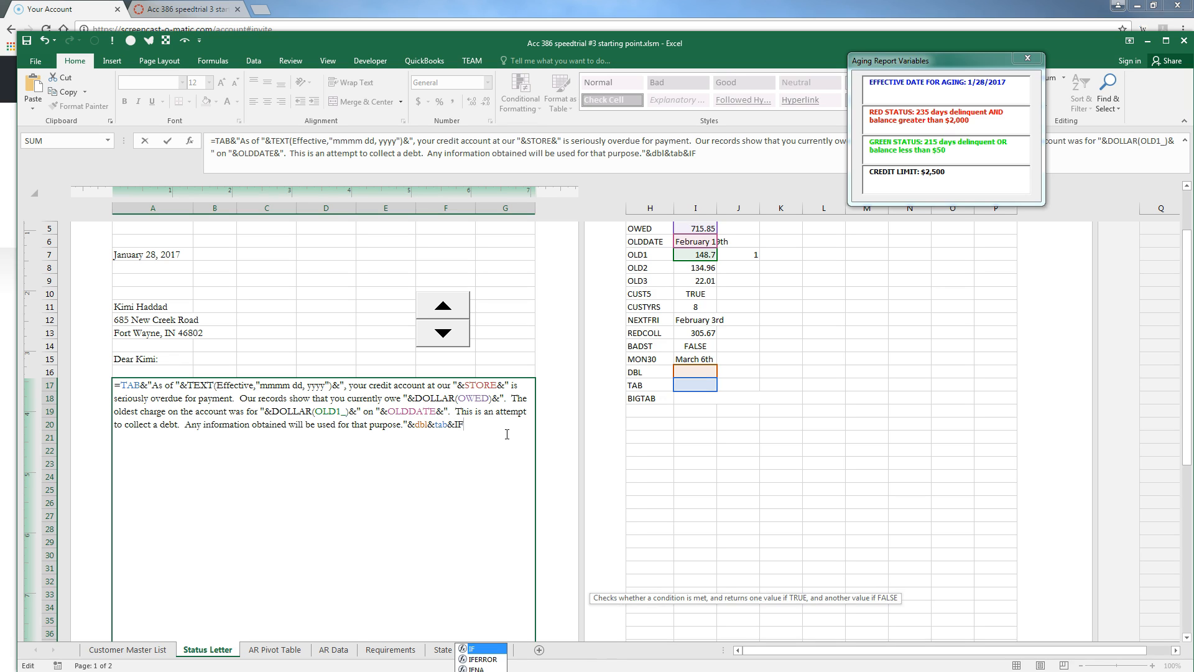
text((cust5)
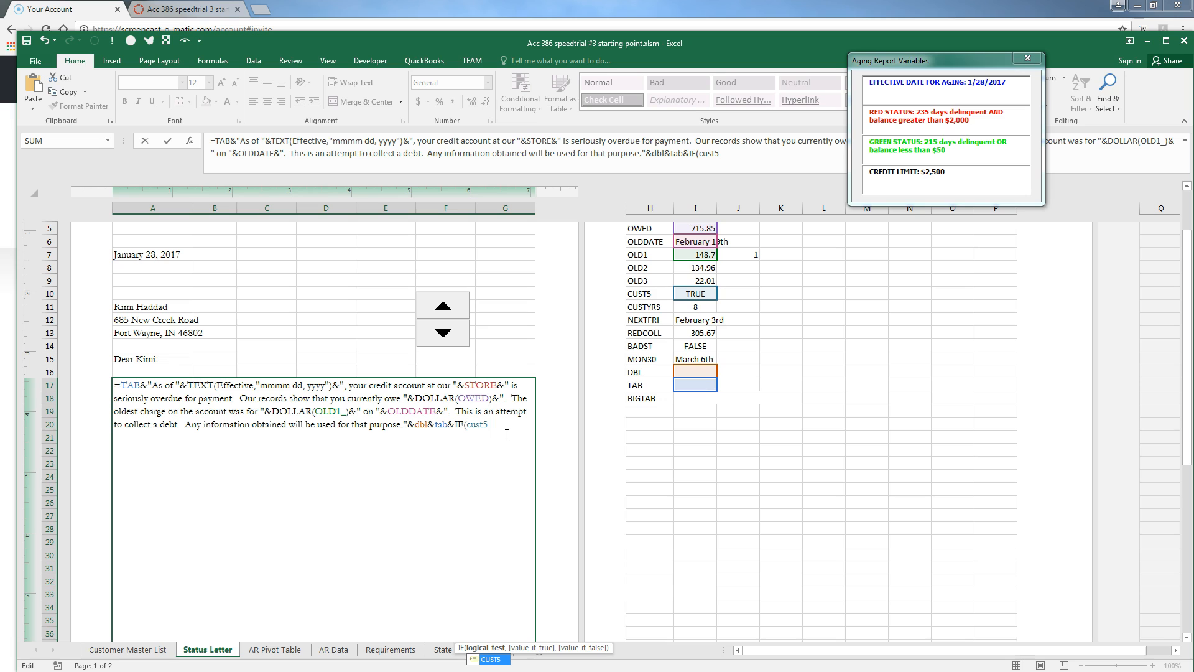
text(,")
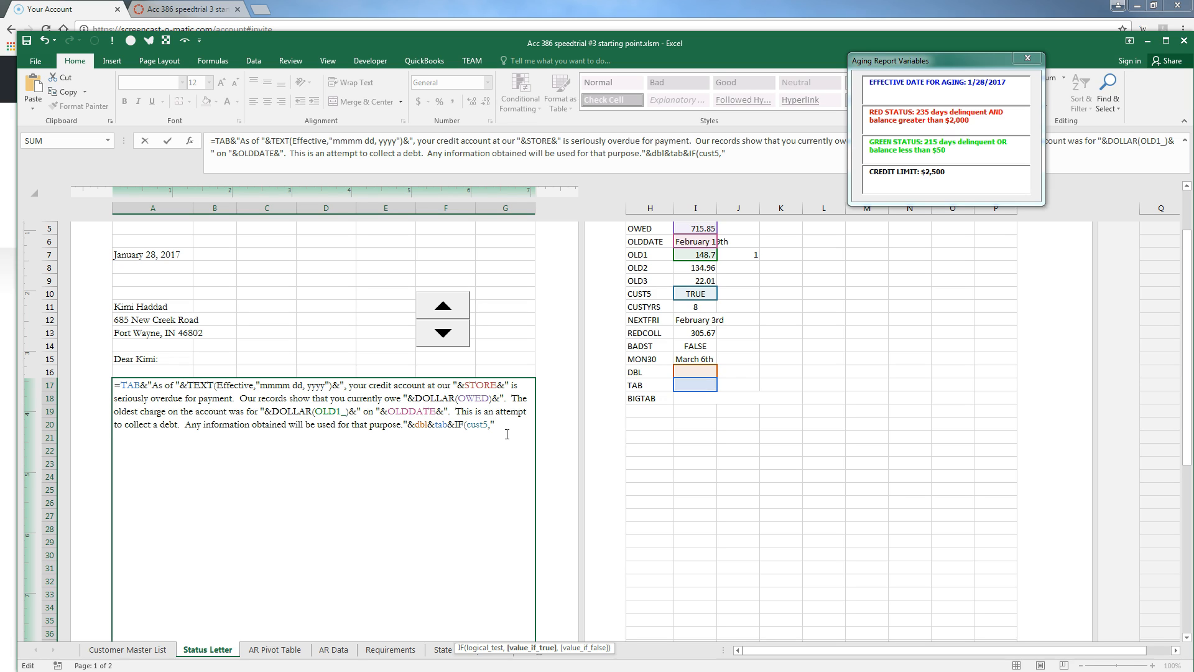
text(As you have been our customer fo)
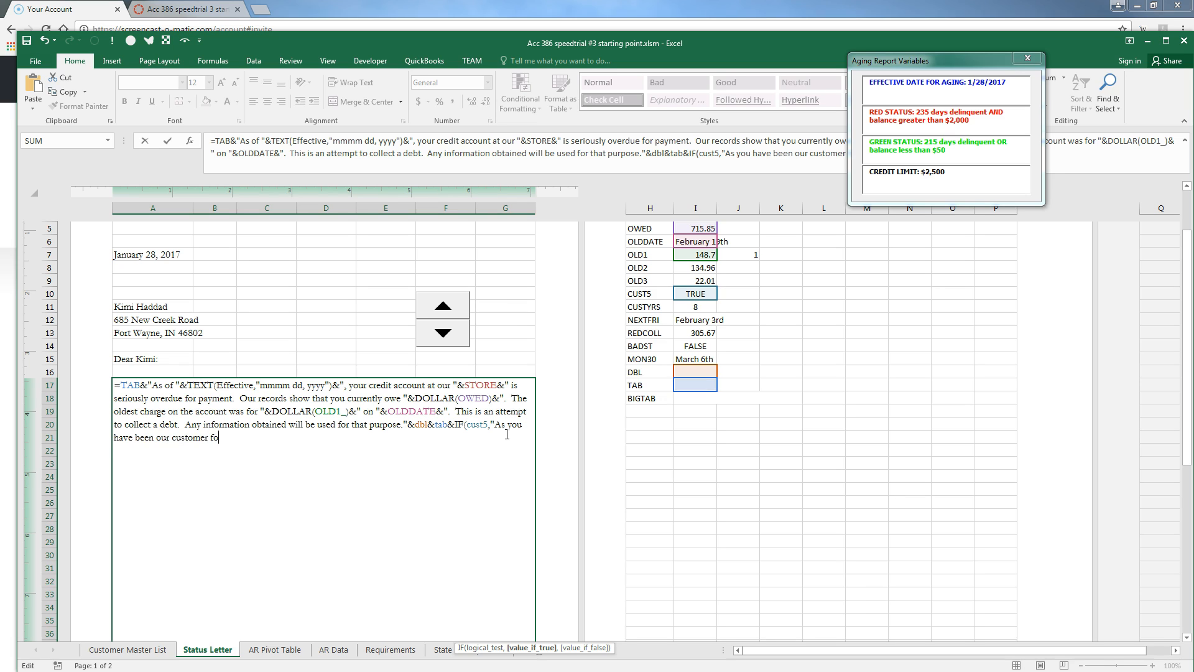
text(r "&custyrs&)
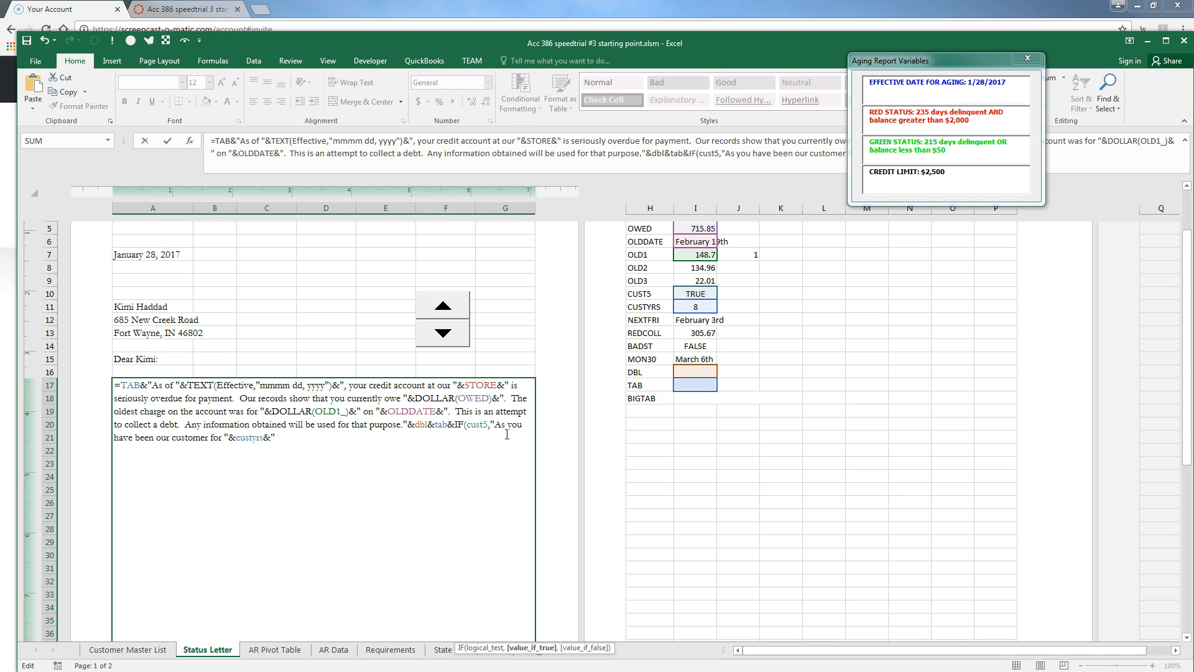
text(" year,, we wiould like to work with you )
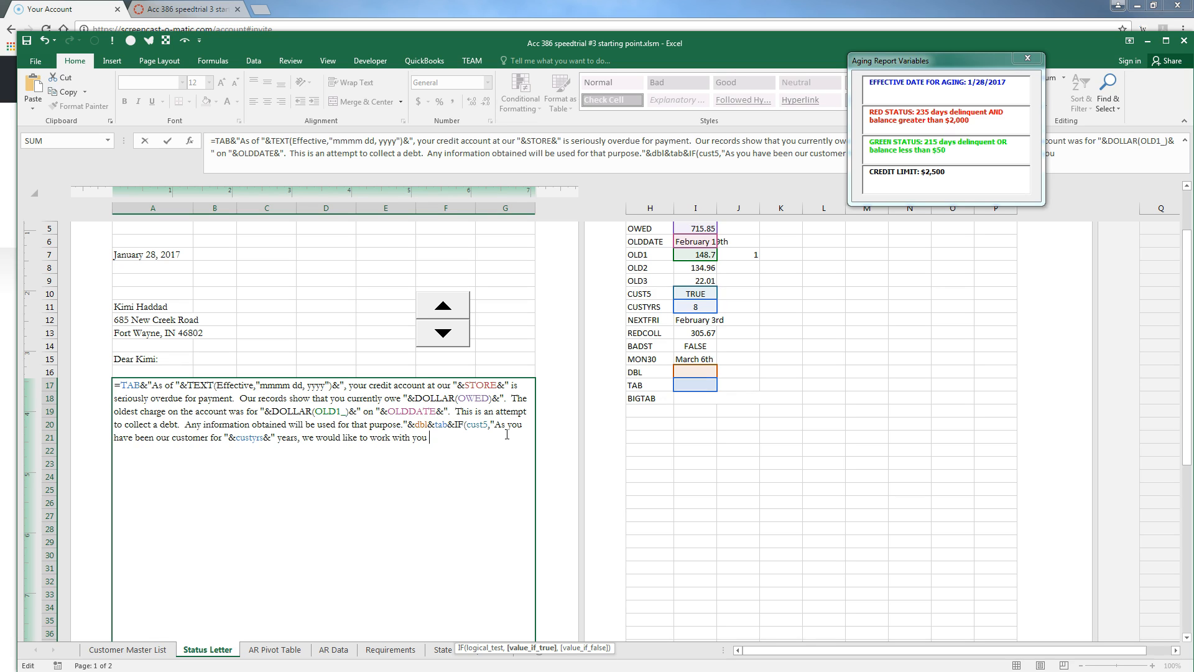
text(to reduce your debt and offer you a 5% cash cis)
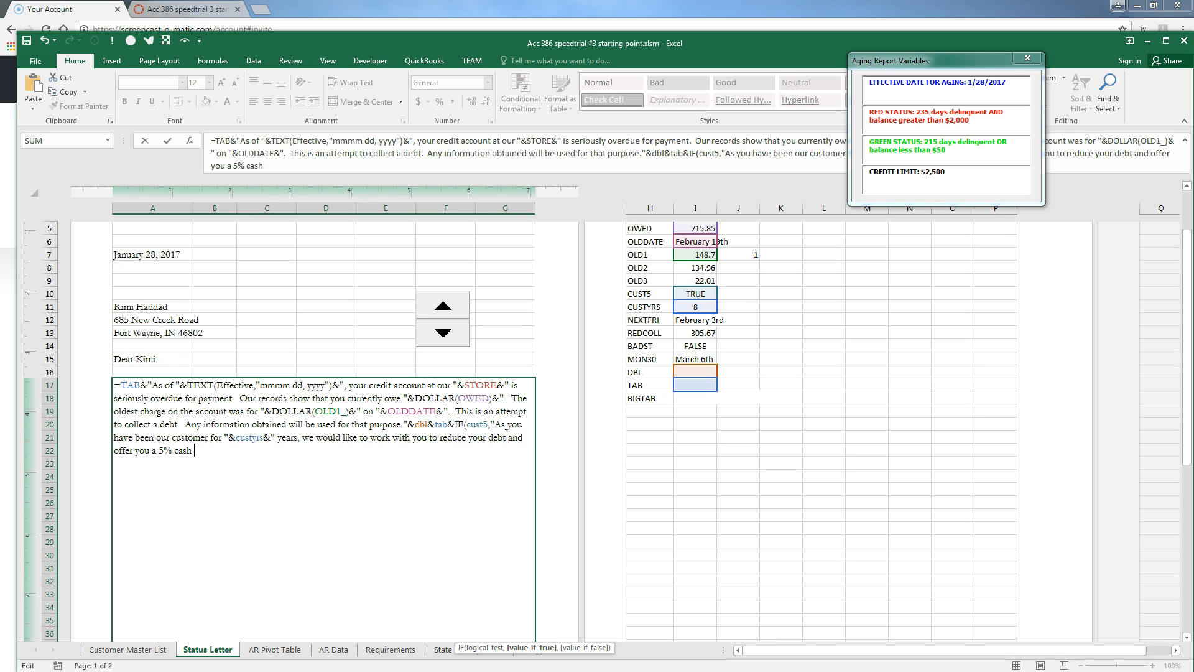
key(BackSpace)
key(BackSpace)
key(BackSpace)
text(discount if you call)
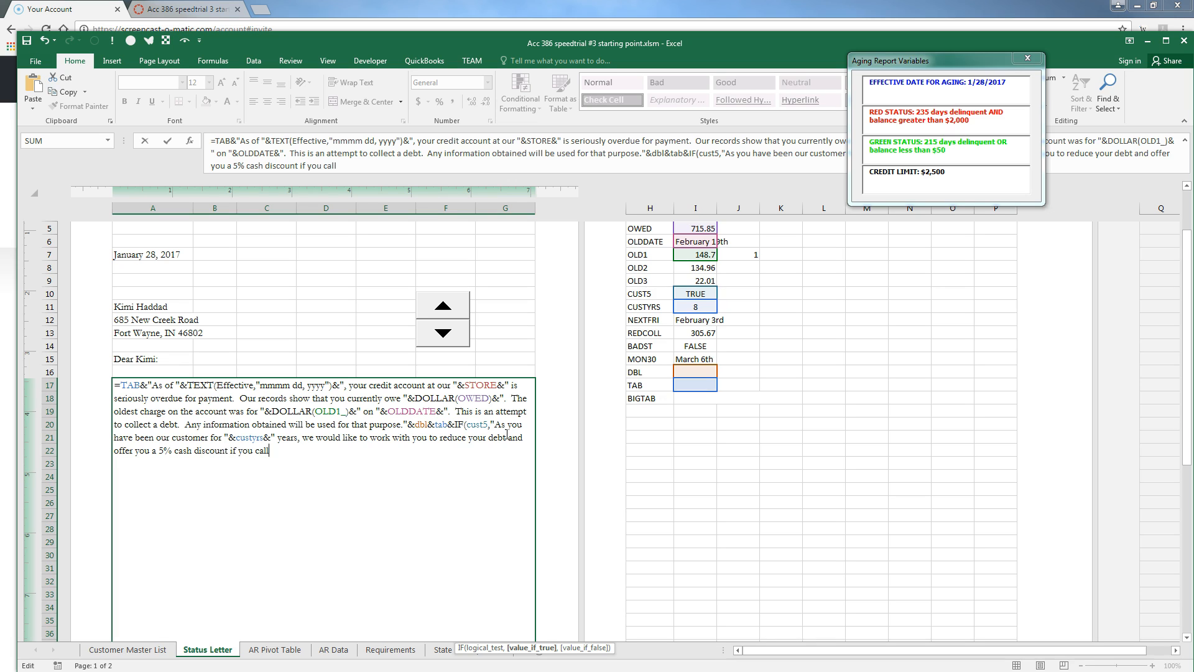
text( our service desk before close of bu)
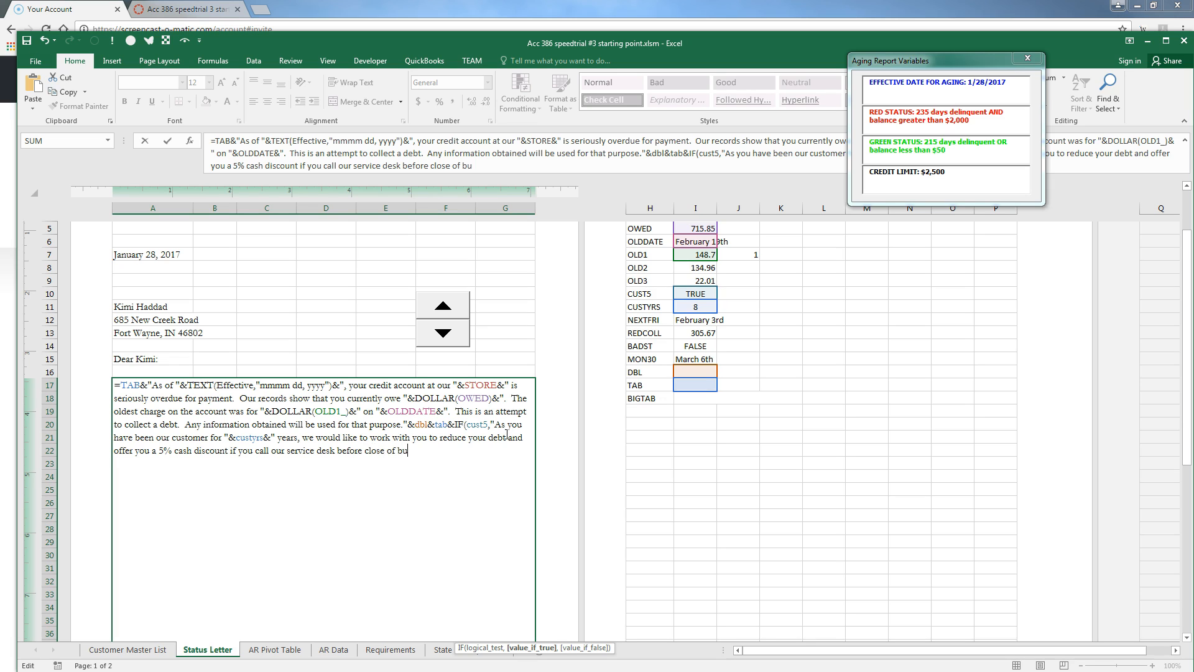
text(siness next Friday)
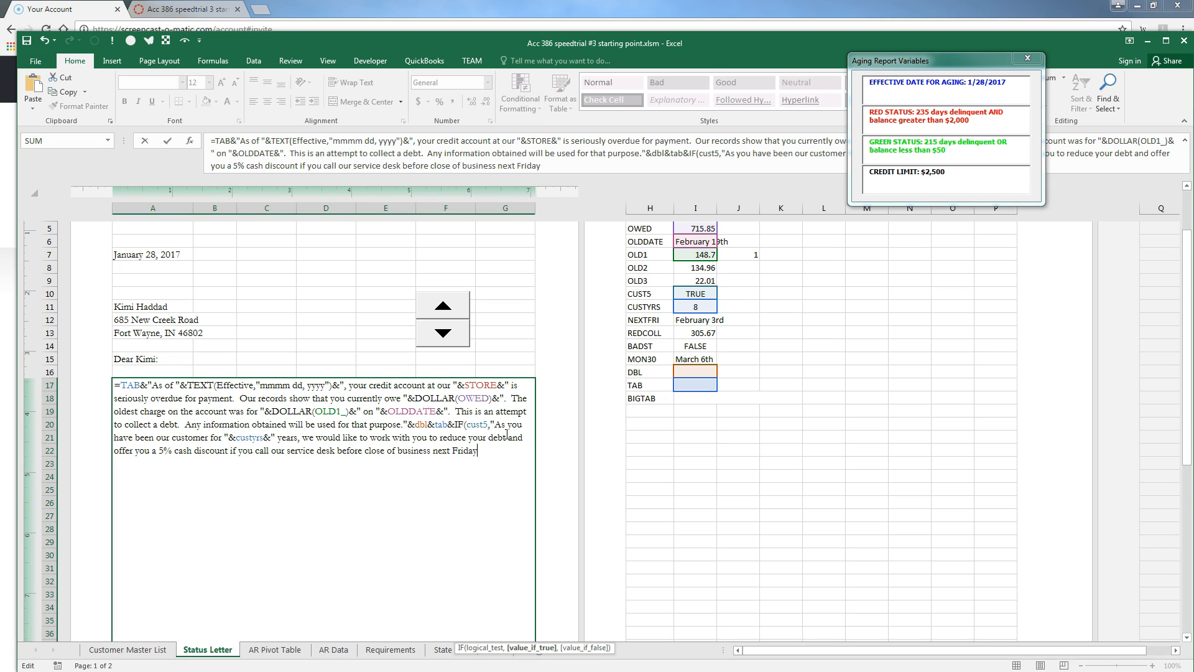
text(, "&nextfr)
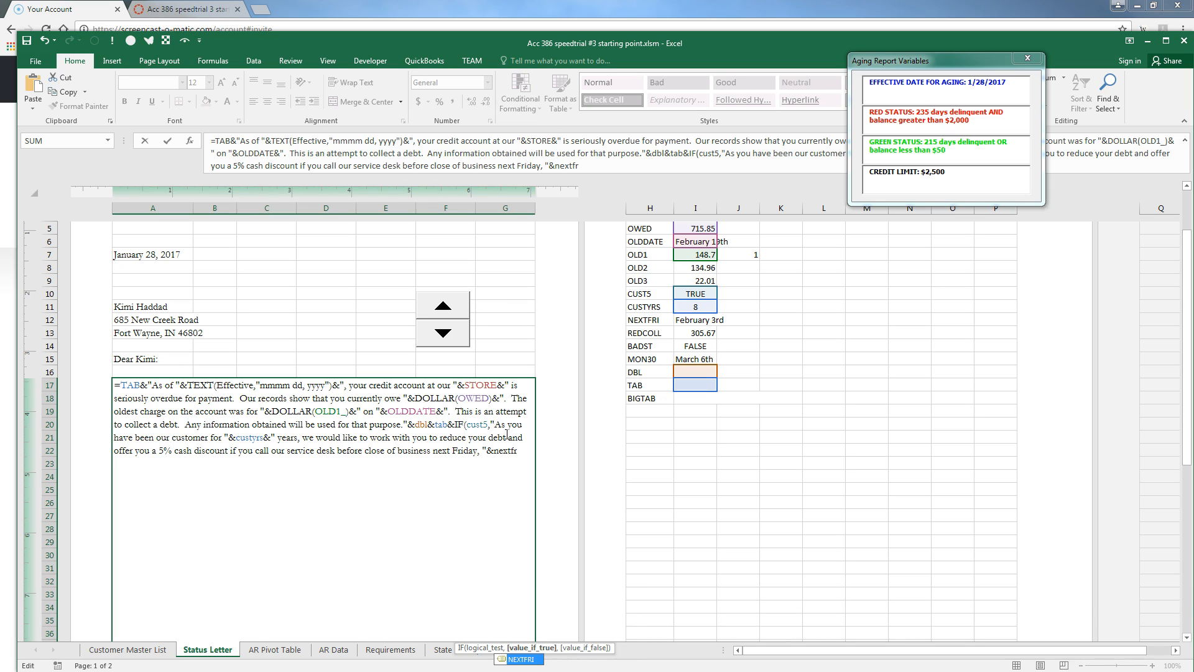
text(i&")
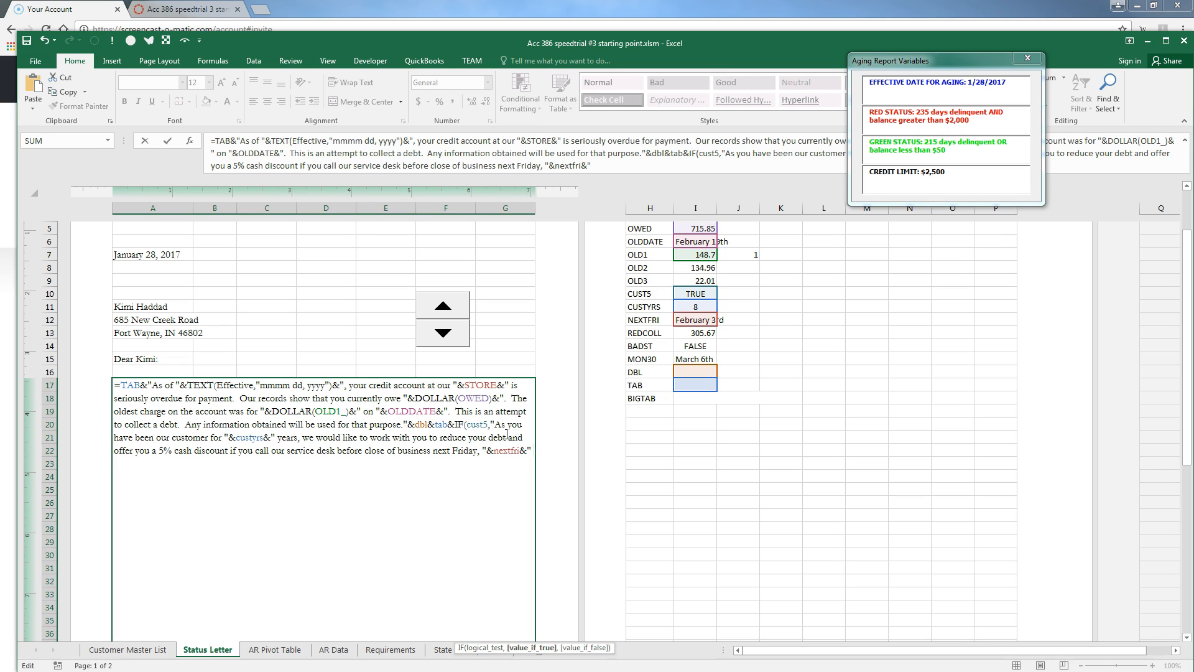
text(at 555 234-6789.",)
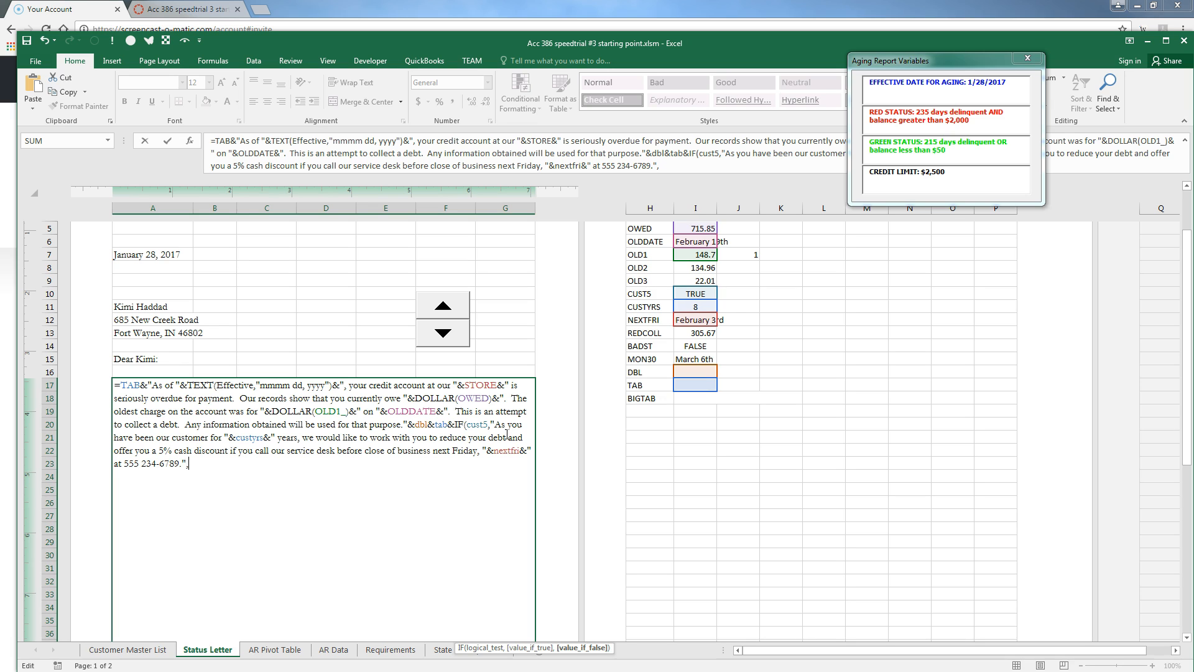
text("")
key(Return)
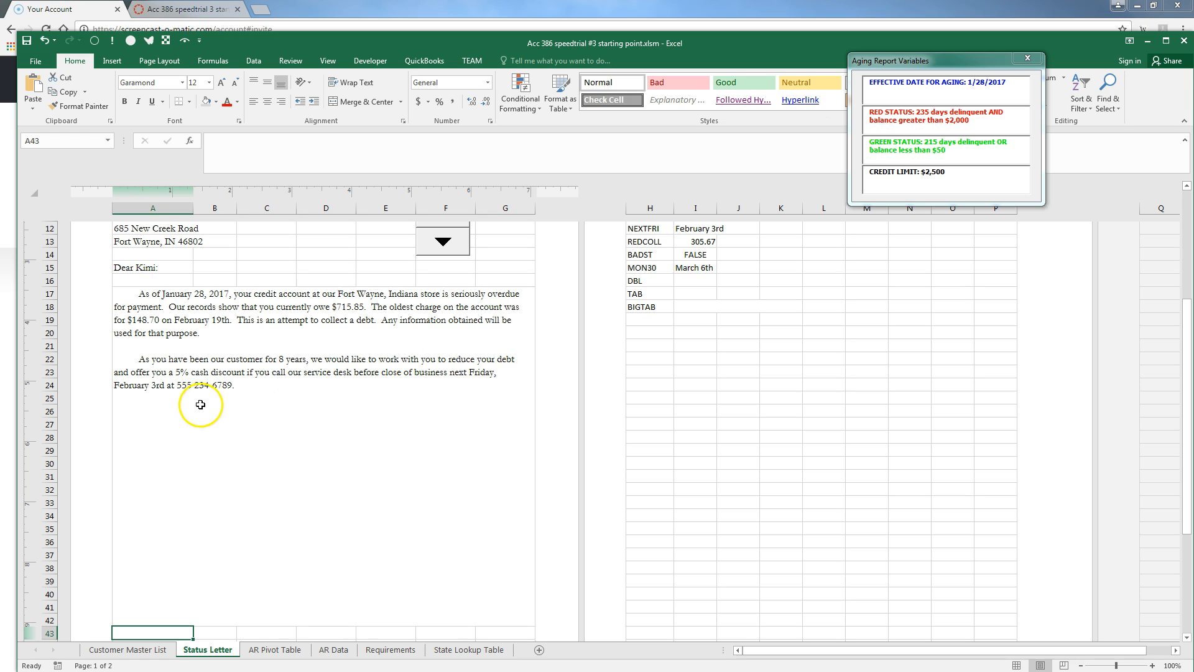
Add a false branch demanding DOLLAR(REDCOLL) at the office before close of business next Friday
double_click(275, 378)
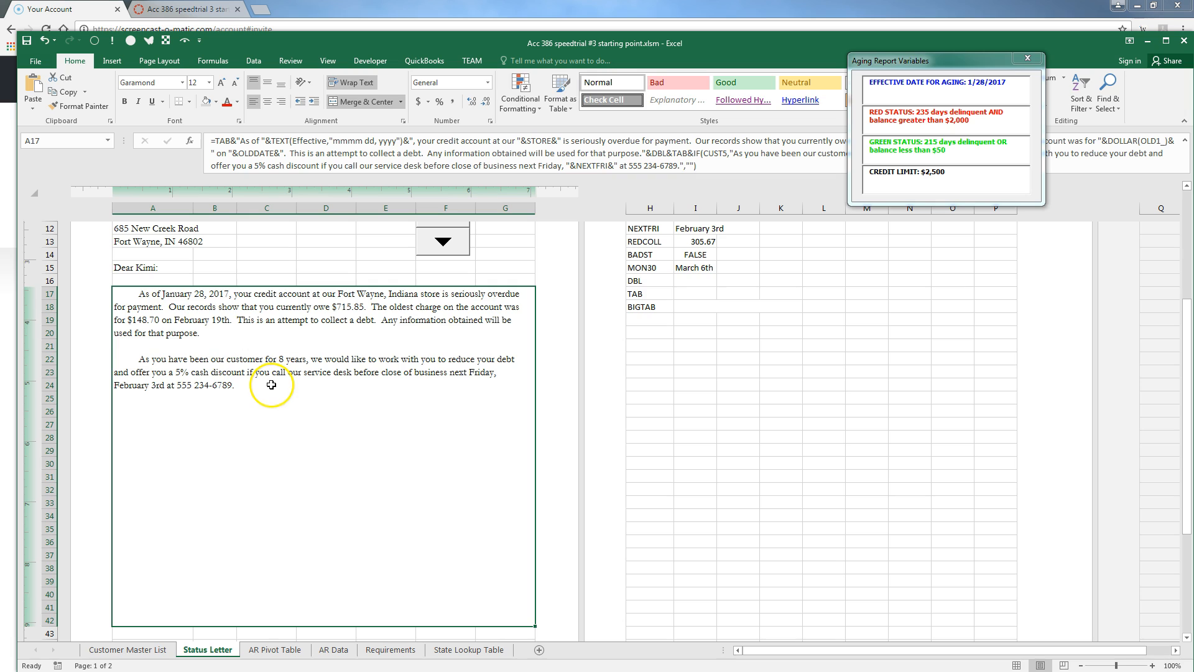
key(BackSpace)
key(BackSpace)
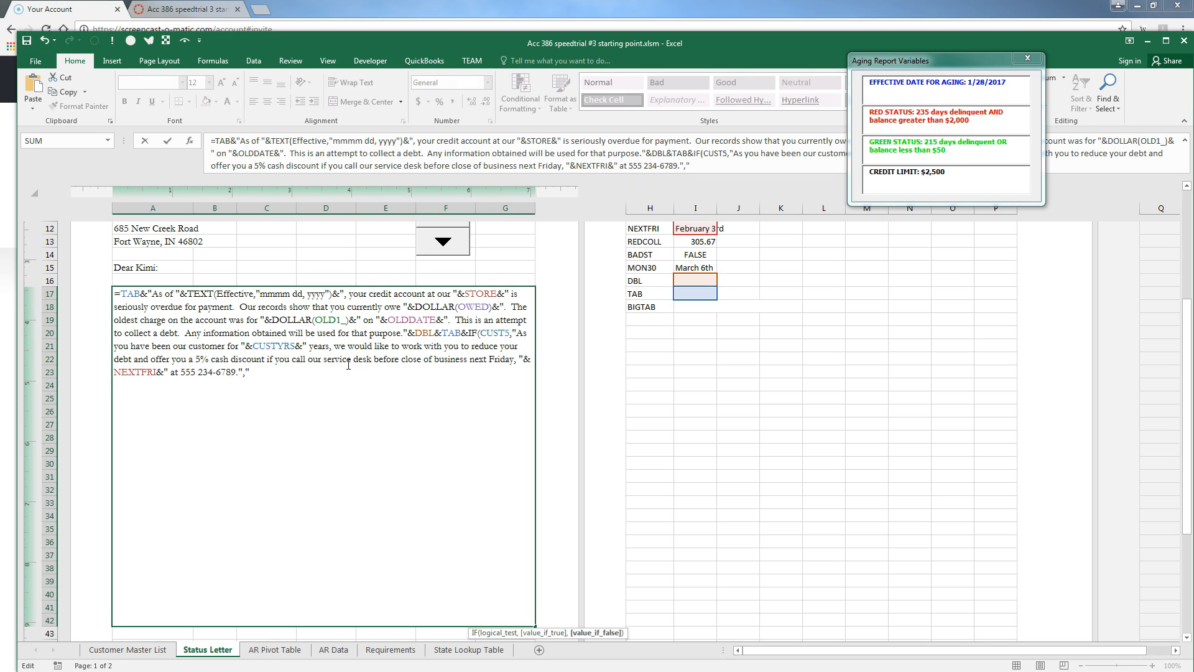
text(To avoid having this account )
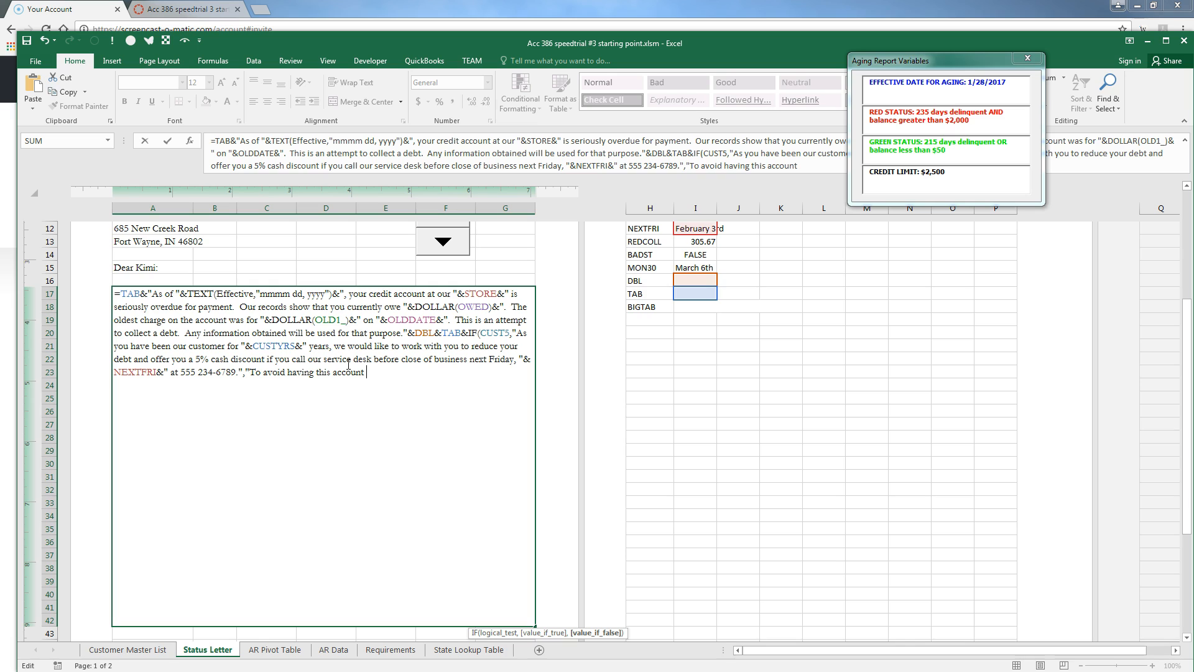
text(sent to collection)
key(BackSpace)
text(, we must )
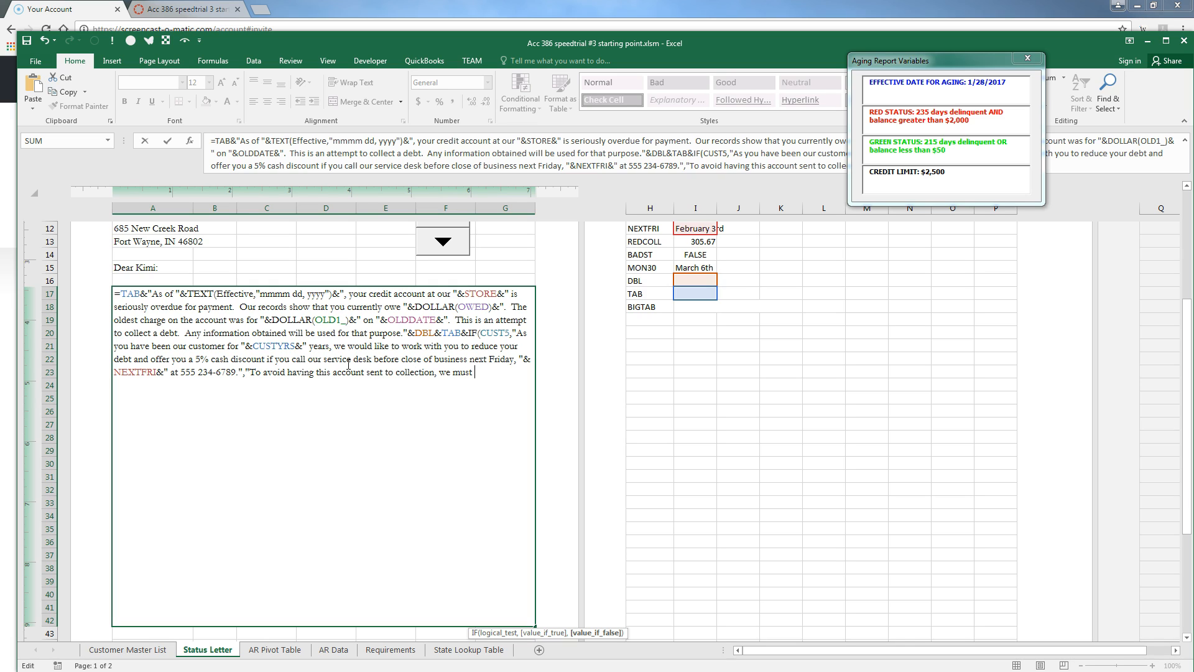
text(receive "&redcoll)
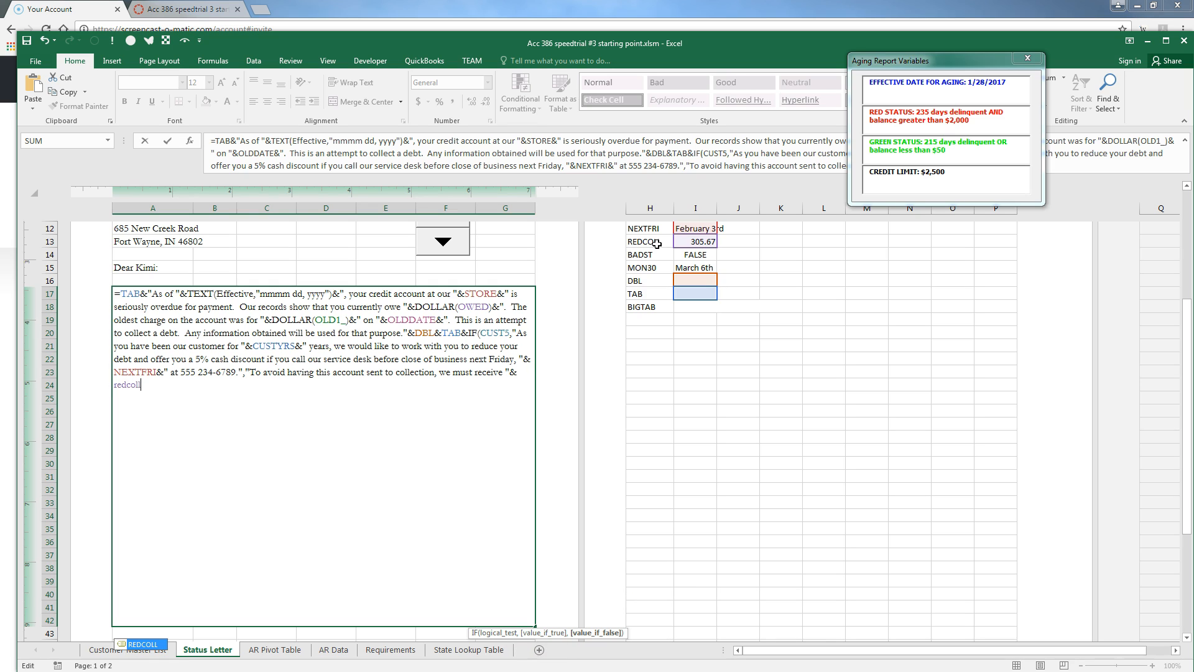
key(BackSpace)
key(BackSpace)
key(BackSpace)
key(BackSpace)
key(BackSpace)
key(BackSpace)
key(BackSpace)
text(dol)
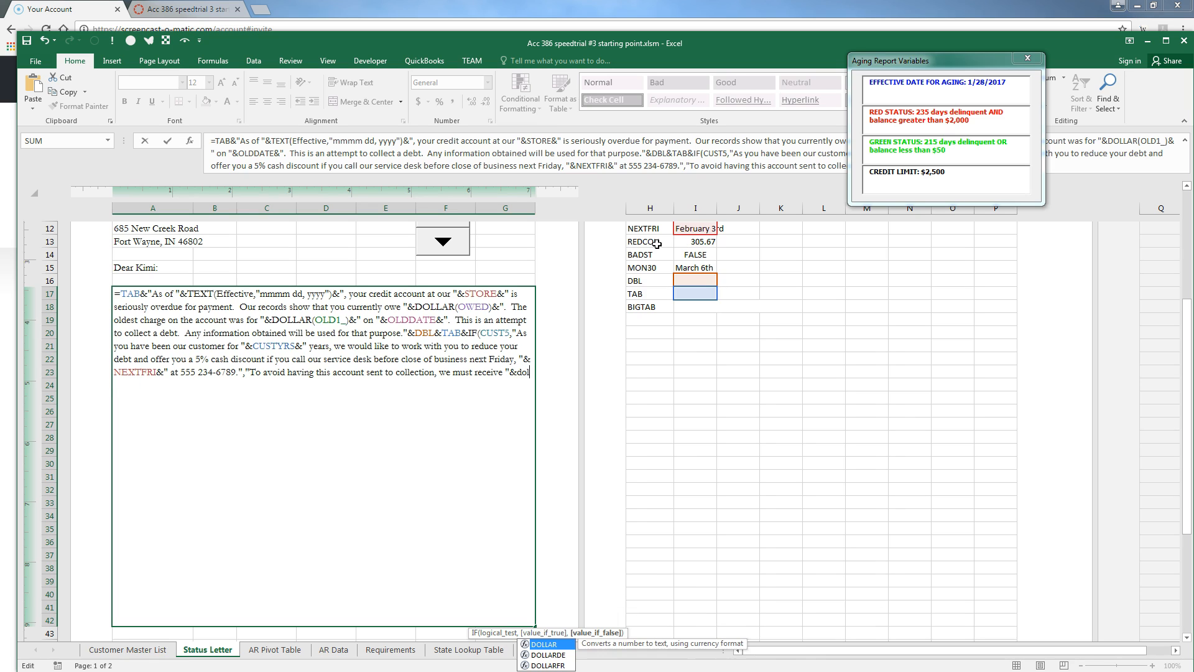
text(lar(redco)
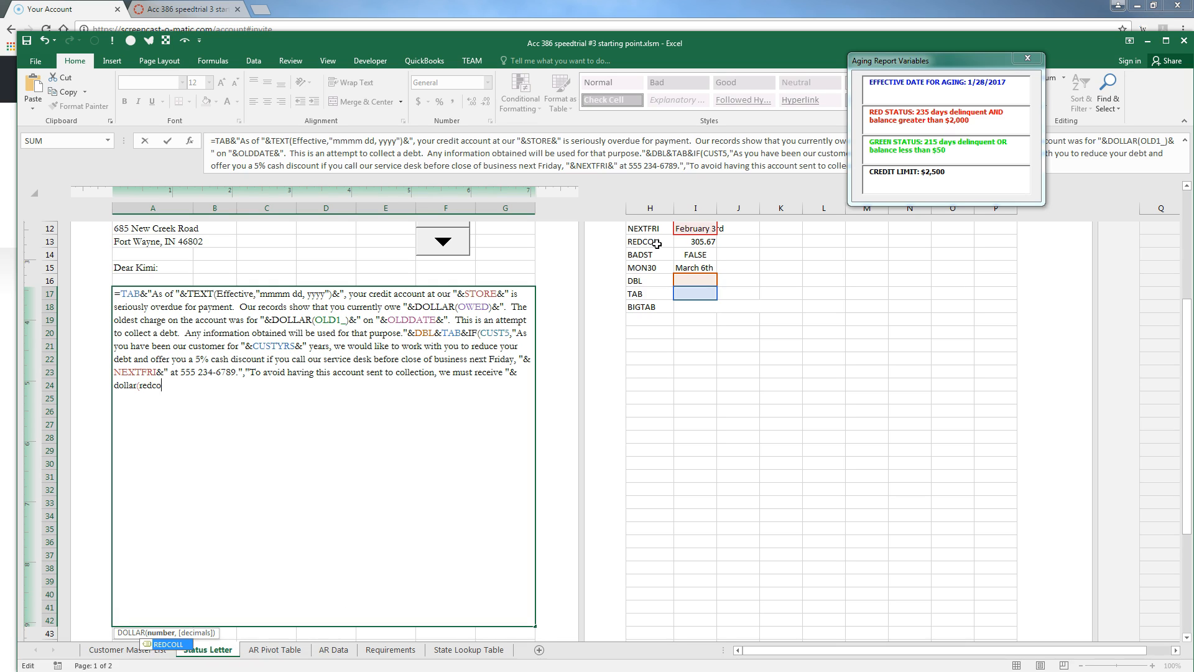
text(ll))
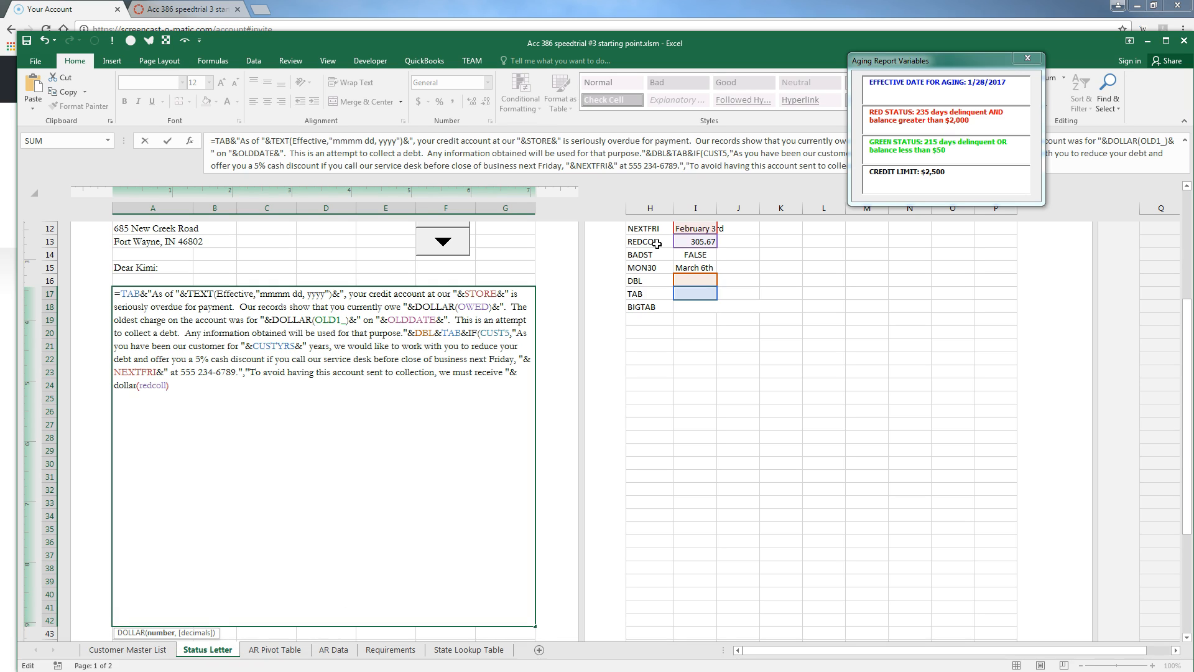
text(&")
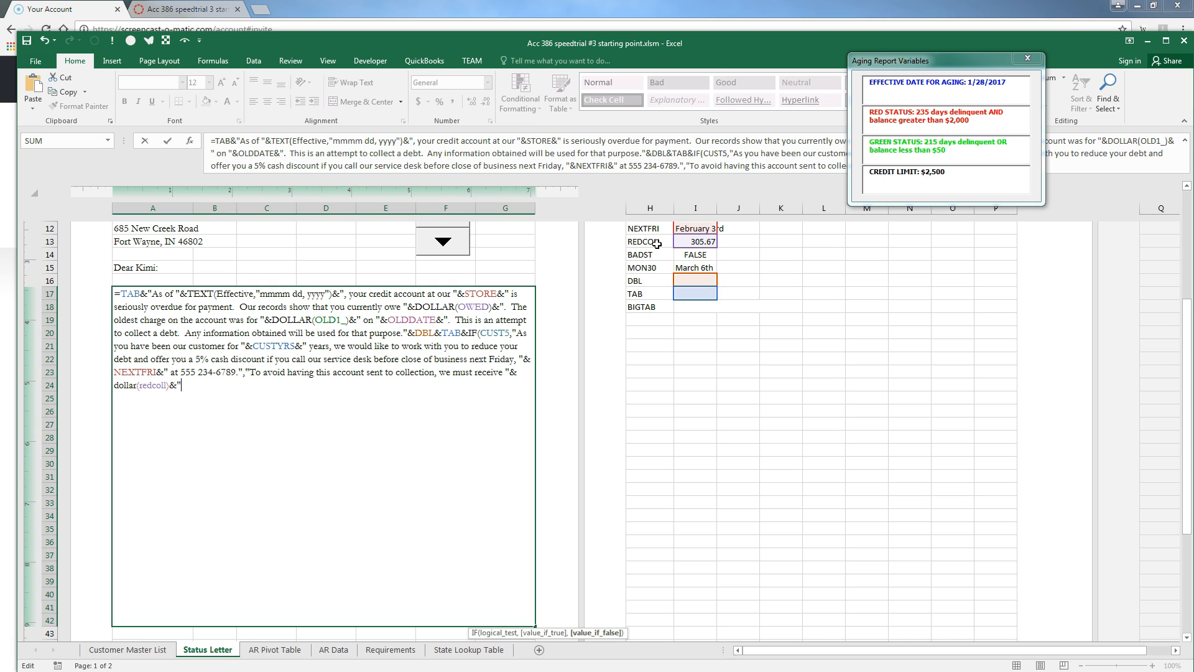
text(at our office prior to close of business next Friday.")
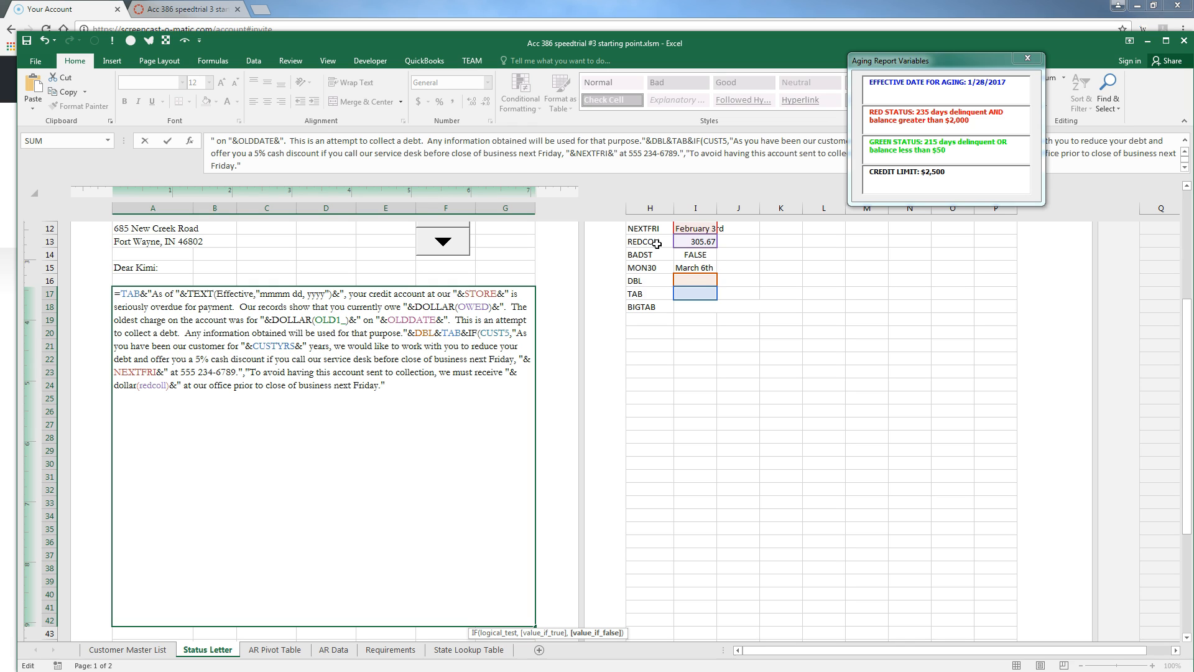
text())
key(Return)
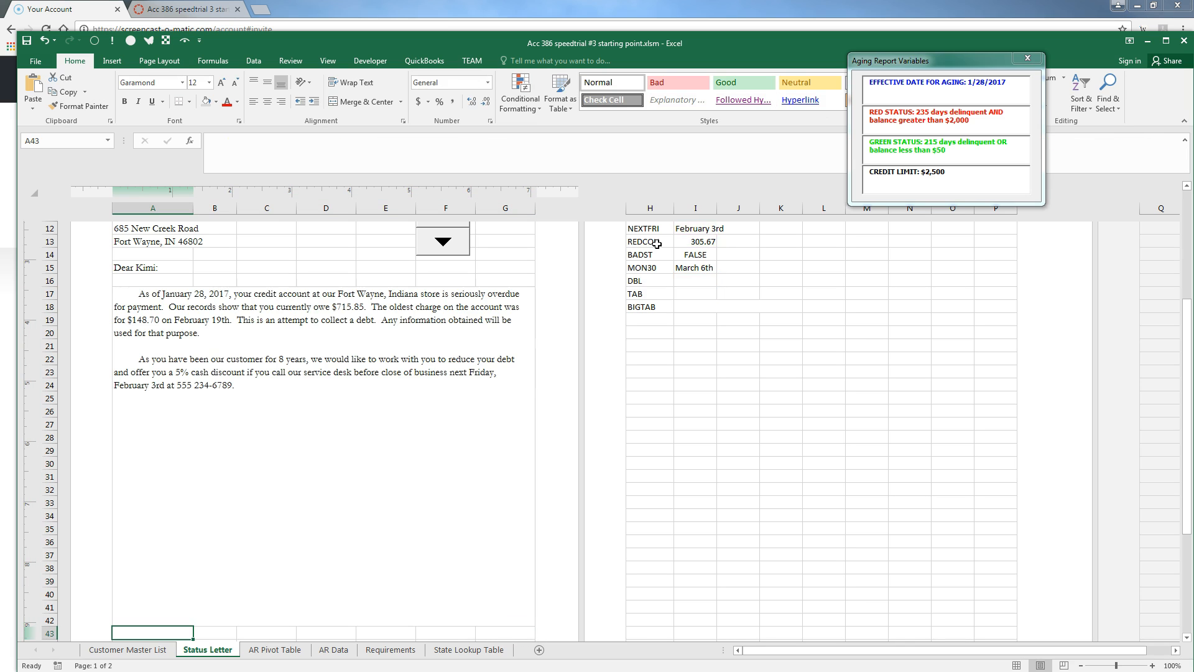
scroll(596, 298, up, 1)
scroll(596, 299, up, 1)
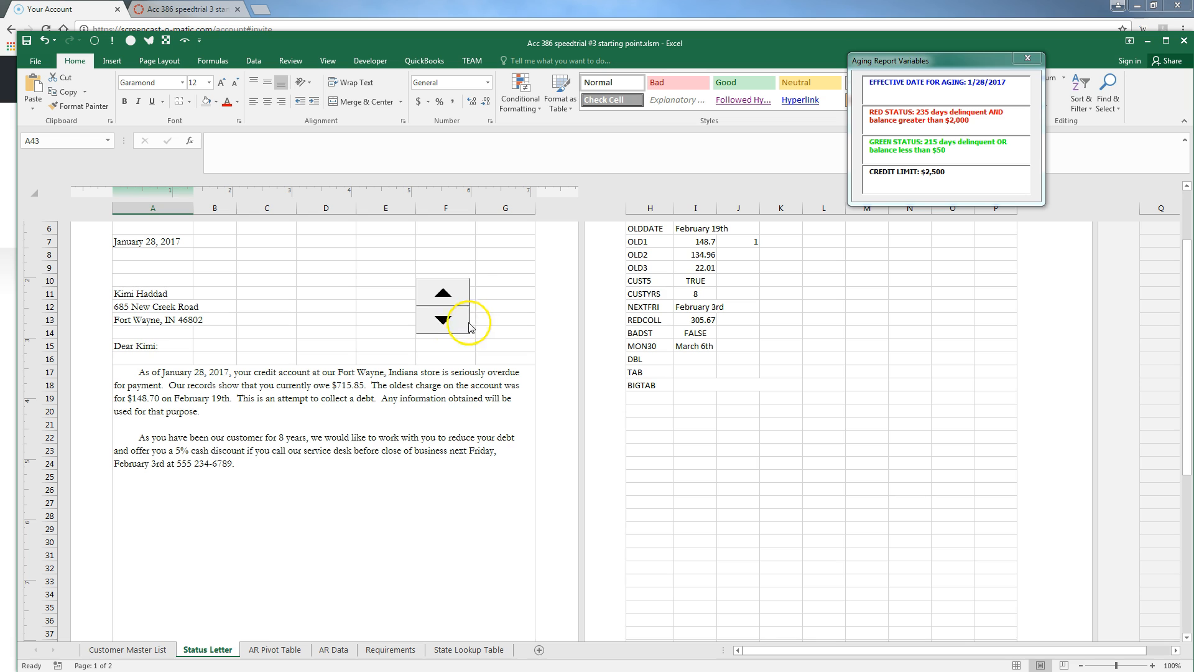
click(444, 321)
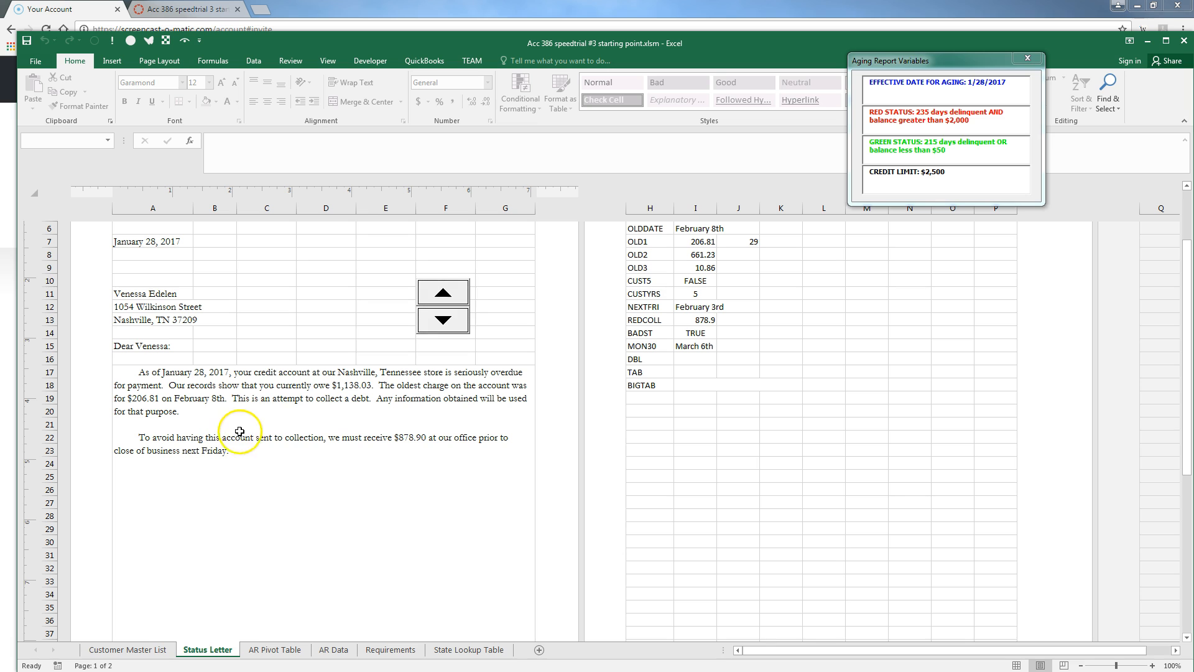
click(443, 294)
click(443, 295)
click(255, 471)
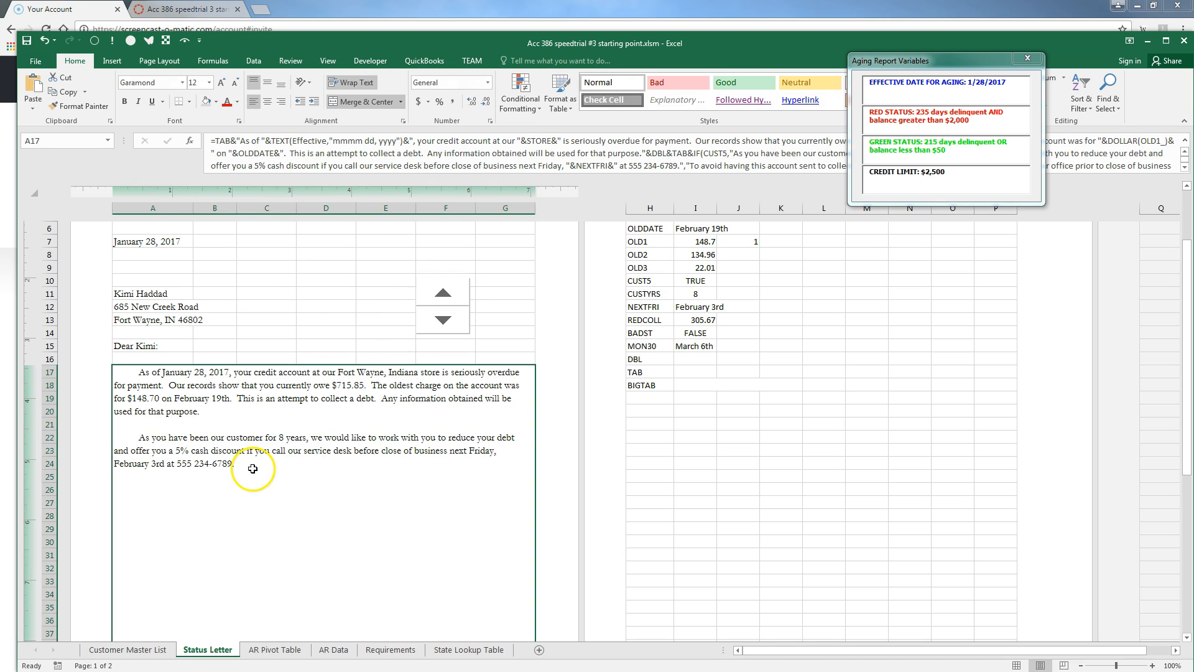
double_click(256, 471)
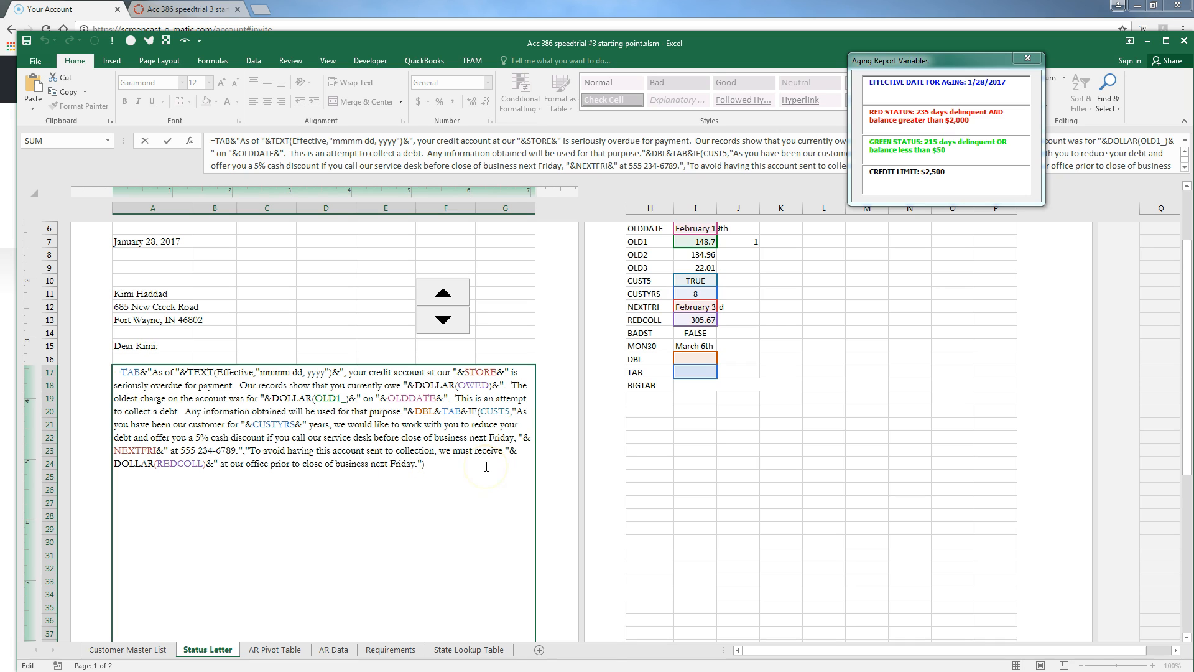
text(&dbl&tab&)
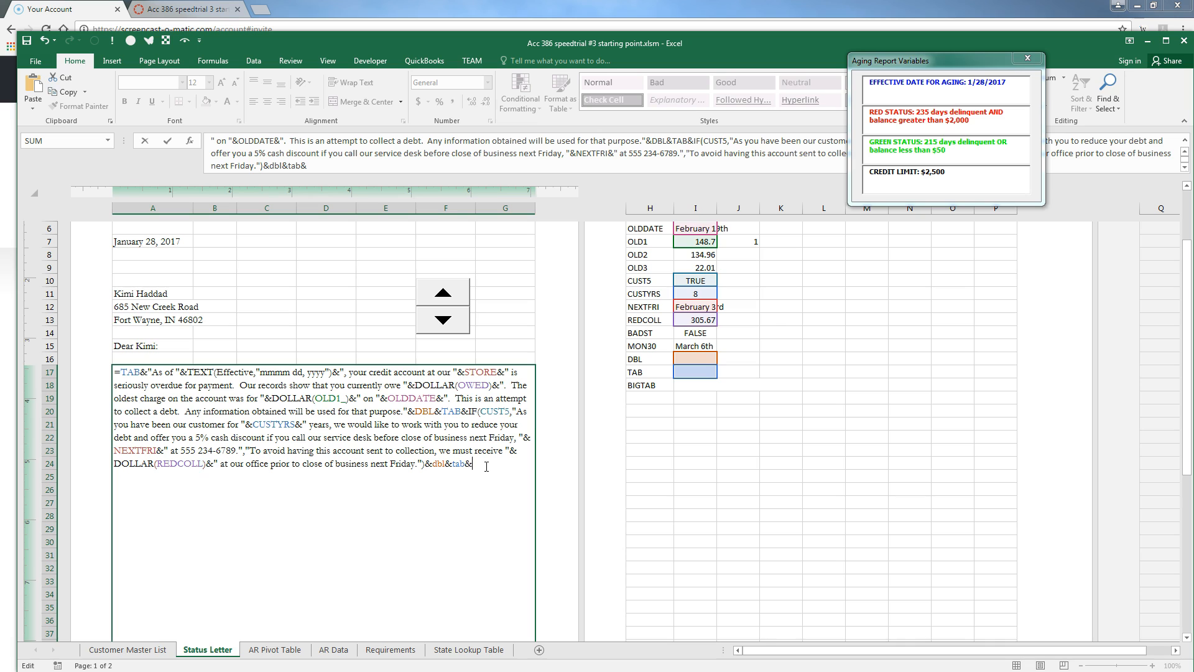
text("Please be advised that if this accou)
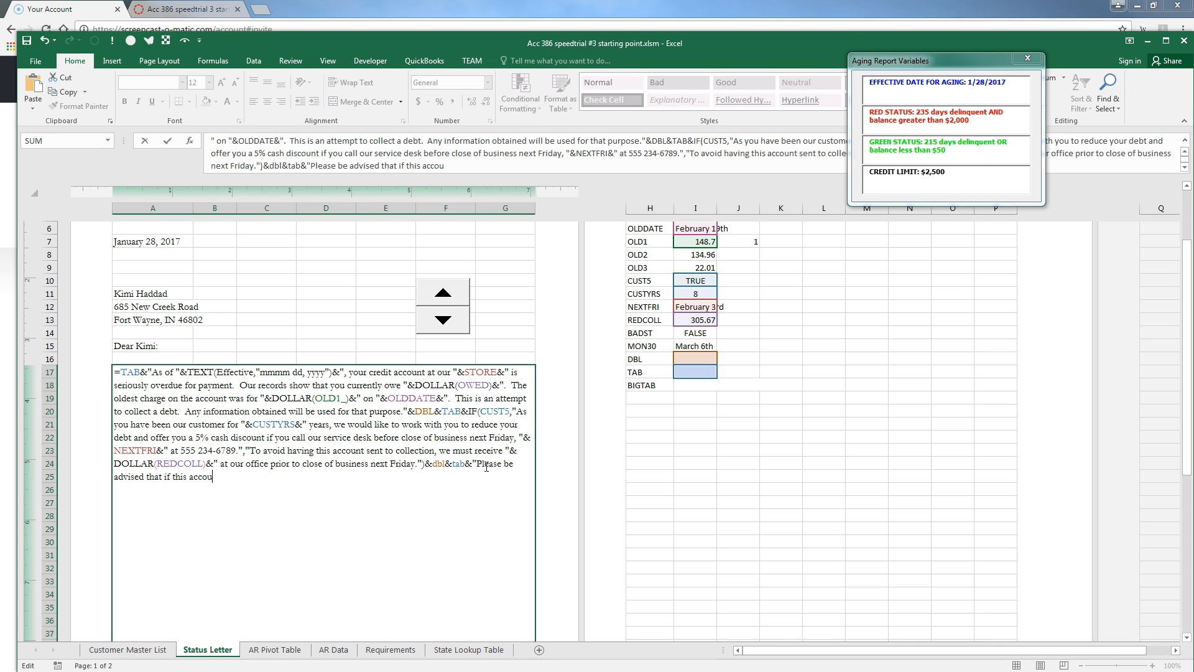
text(nt is not collected within six months)
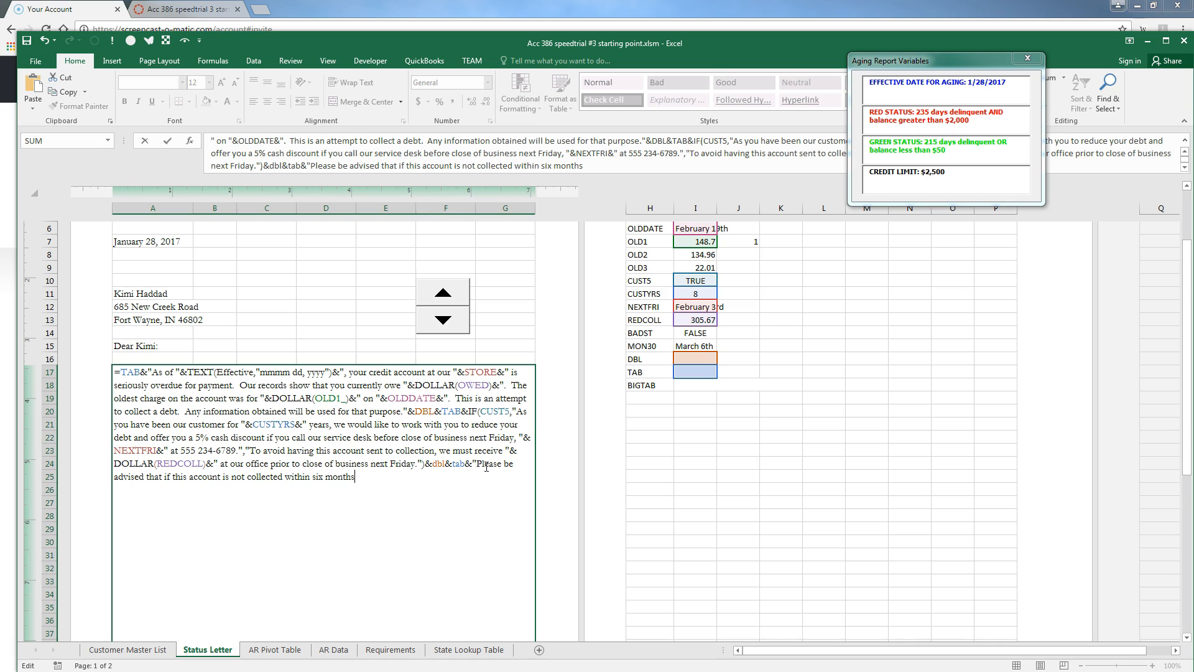
text( that you may receive a Form 1099)
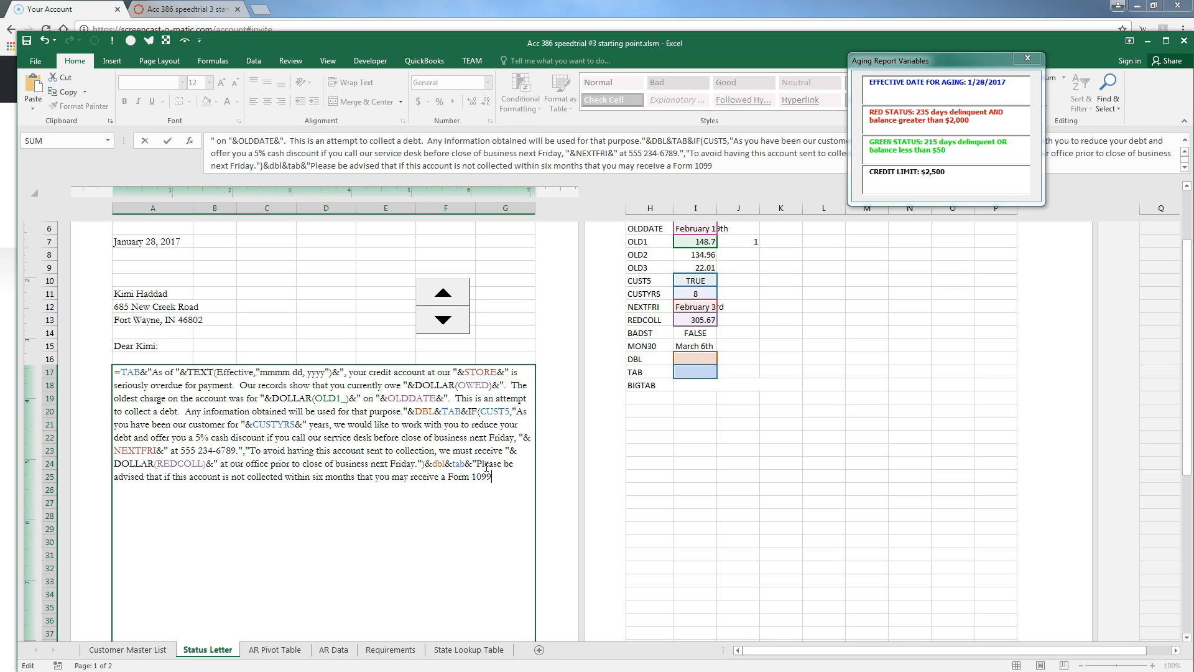
text( in the amount you owe, which will ha)
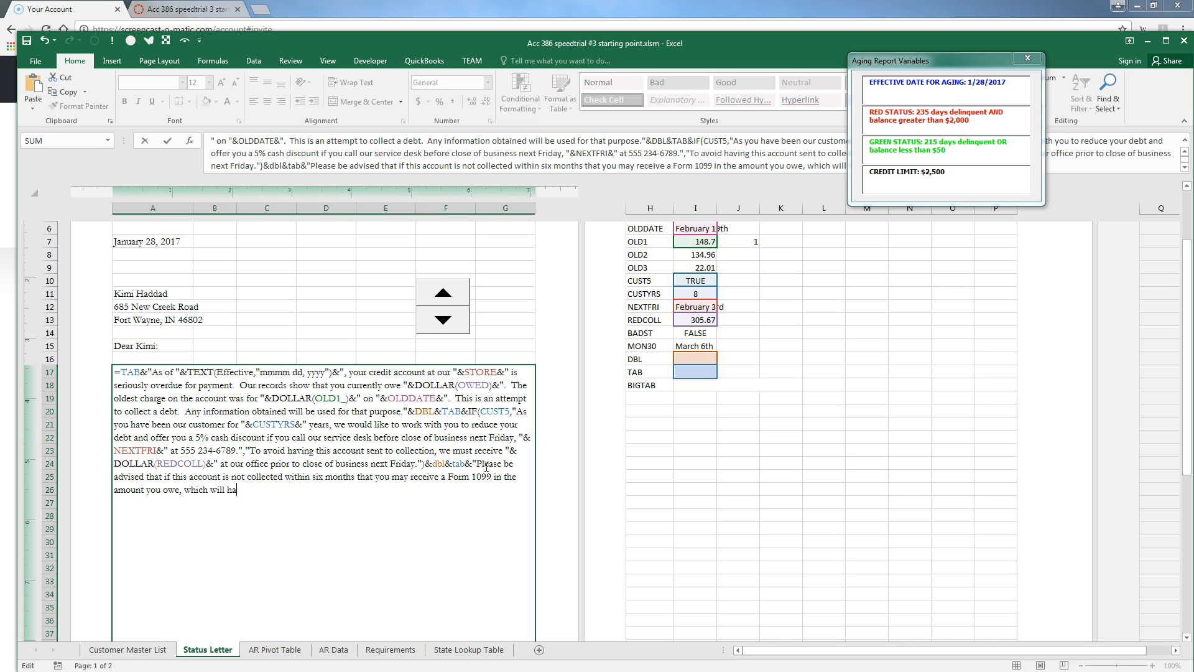
text(ve tax consequence.)
text(  Nationwide Booksellers, Inc. reportl)
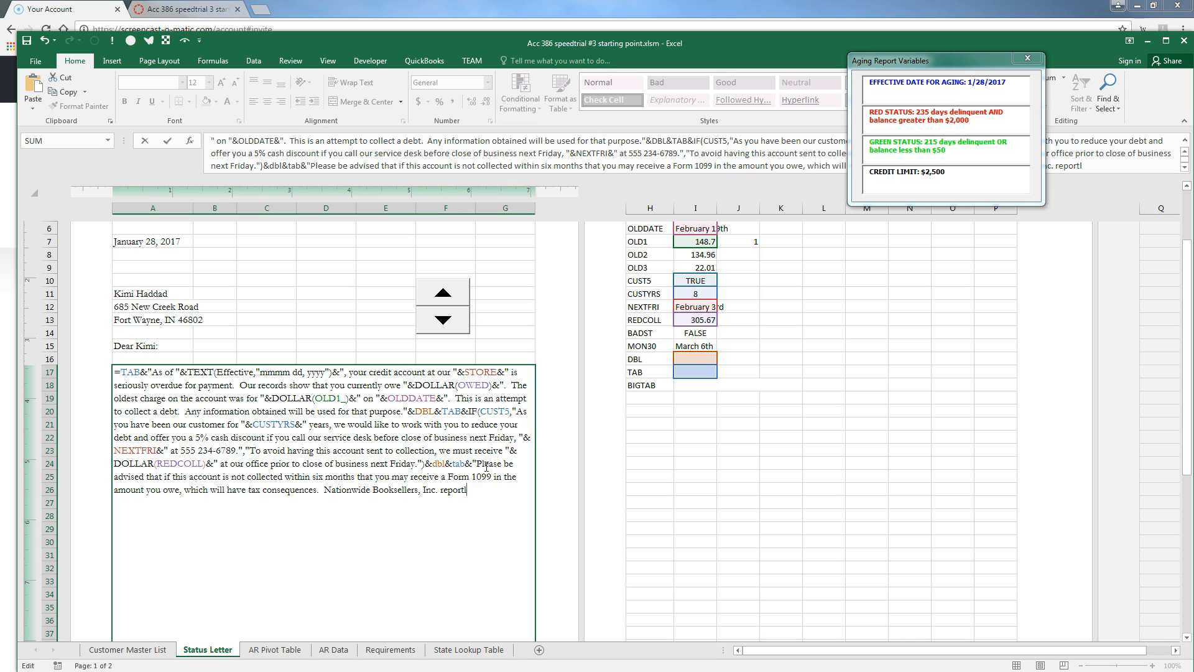
text( all delinquent debts to credi)
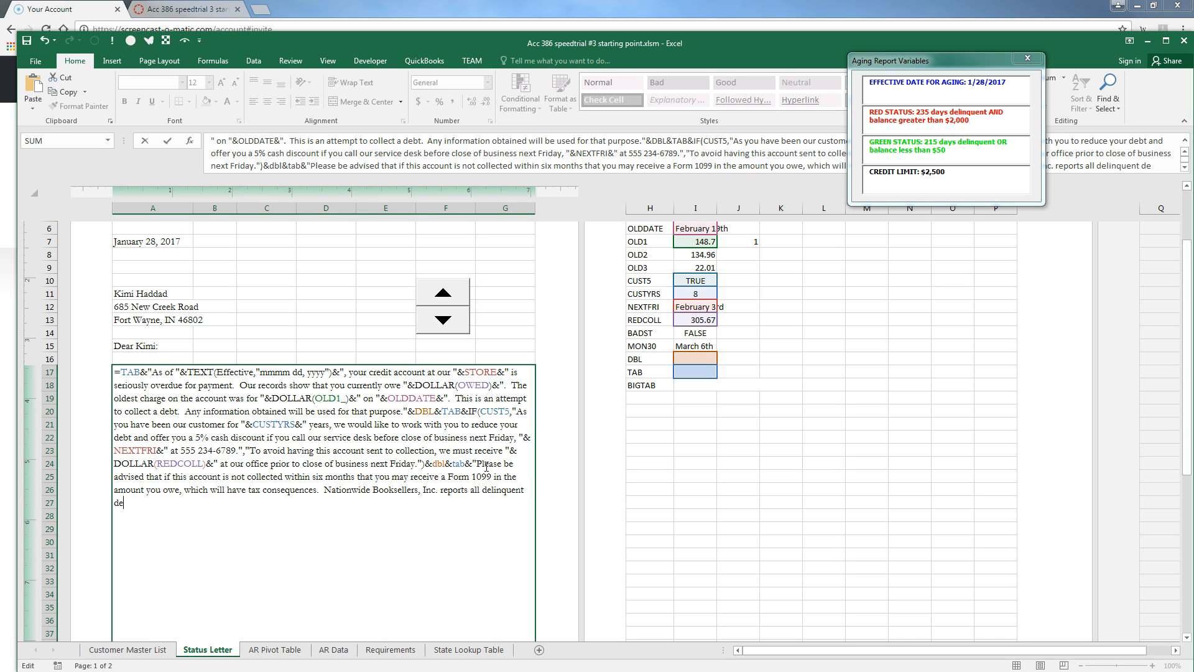
text(t re)
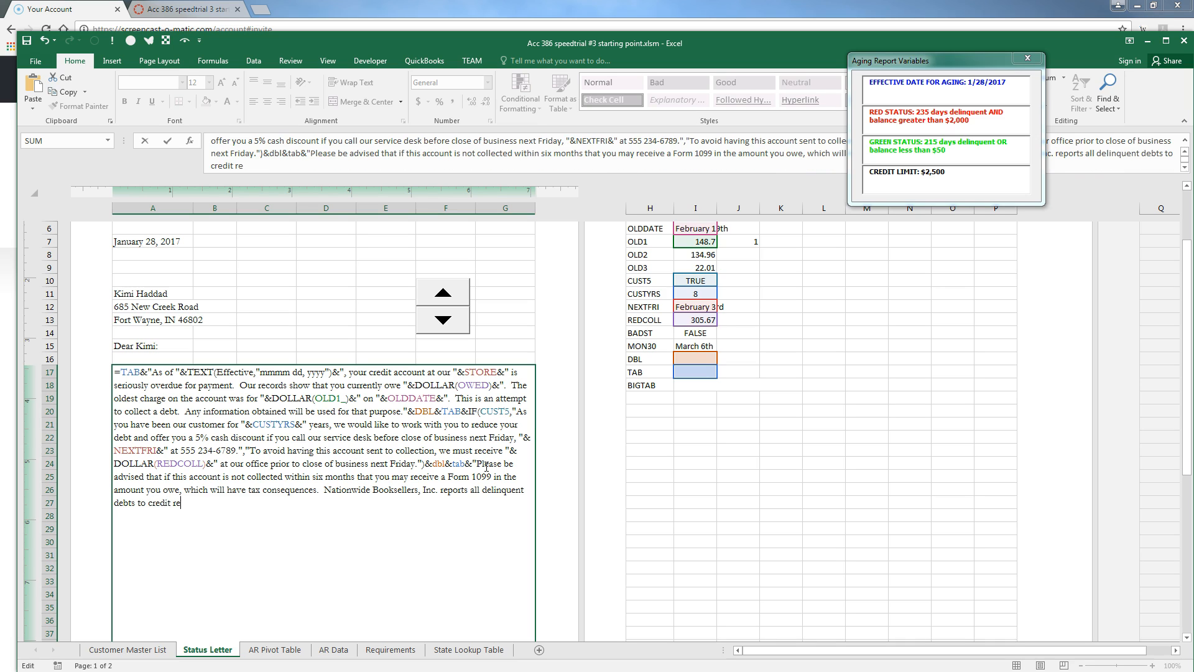
text(porting agencies.)
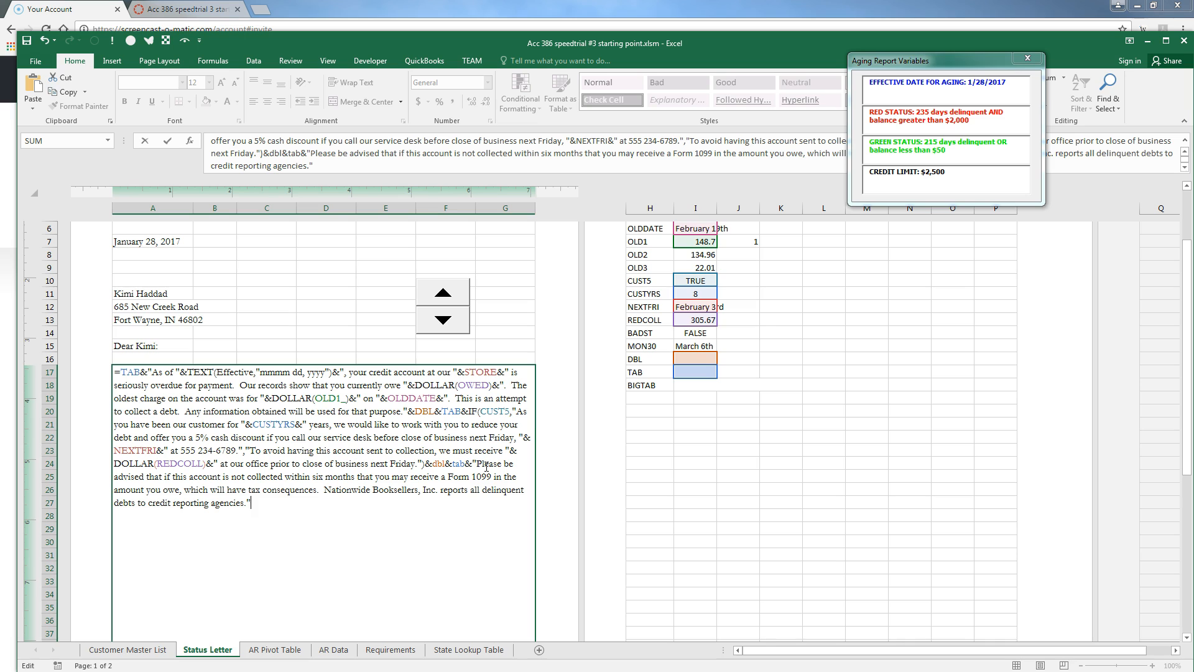
text("&IF()
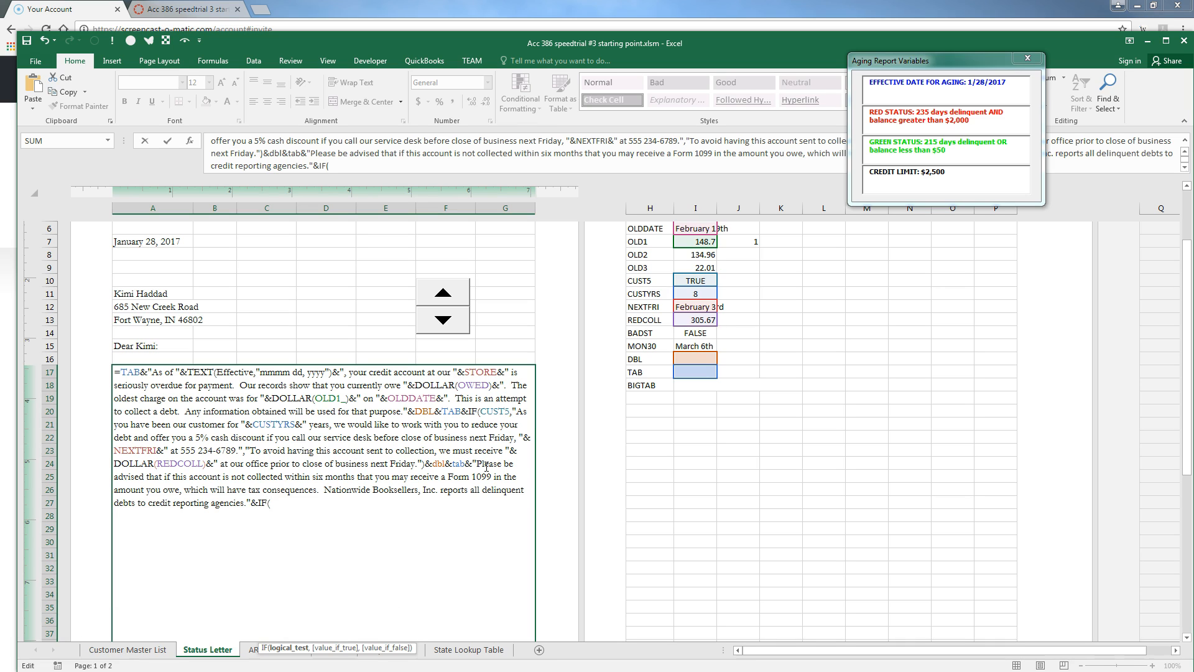
click(635, 334)
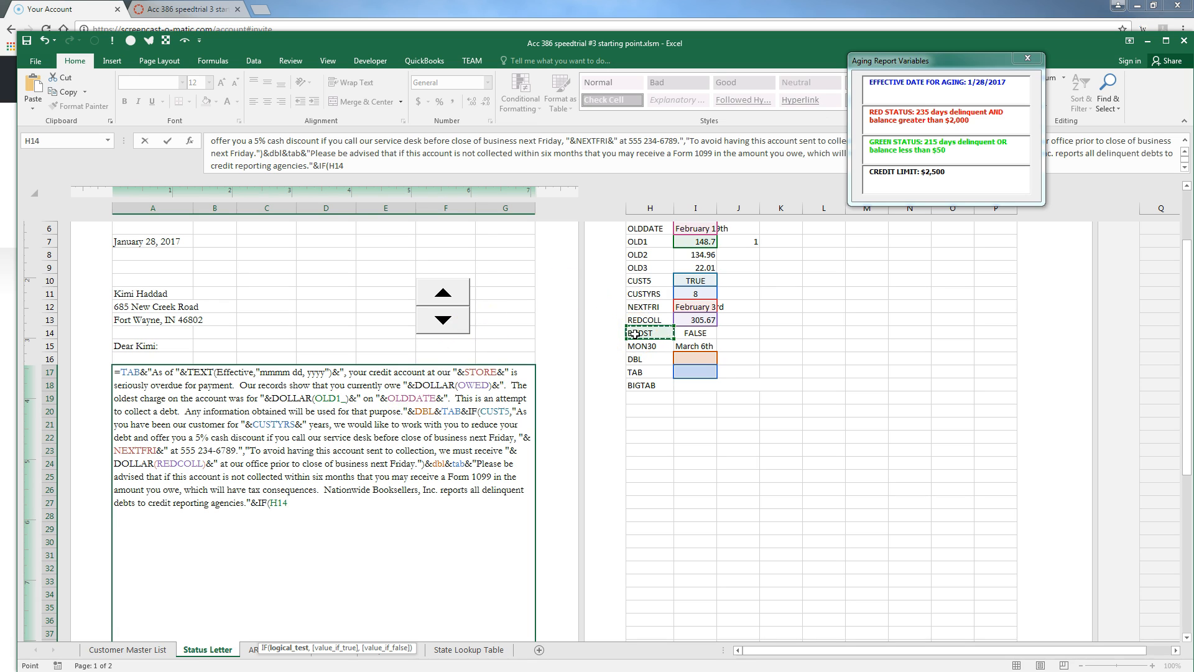
key(Escape)
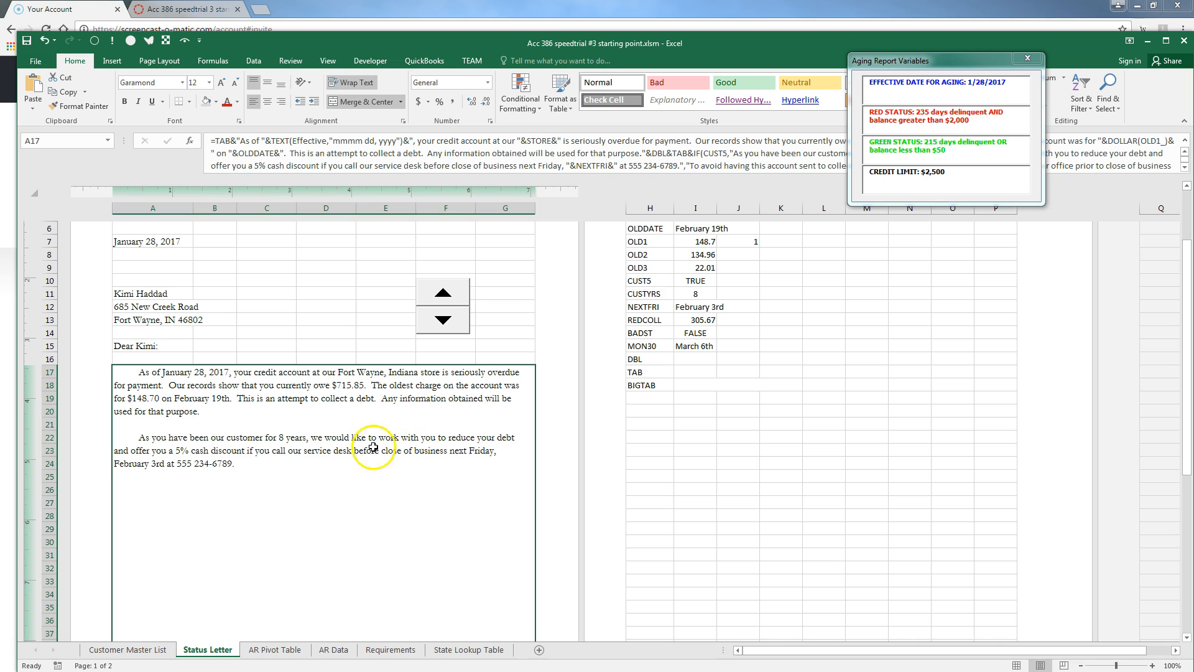
Add the missing & joins to the letter formula, accept Excel's correction, and view Requirements
double_click(309, 486)
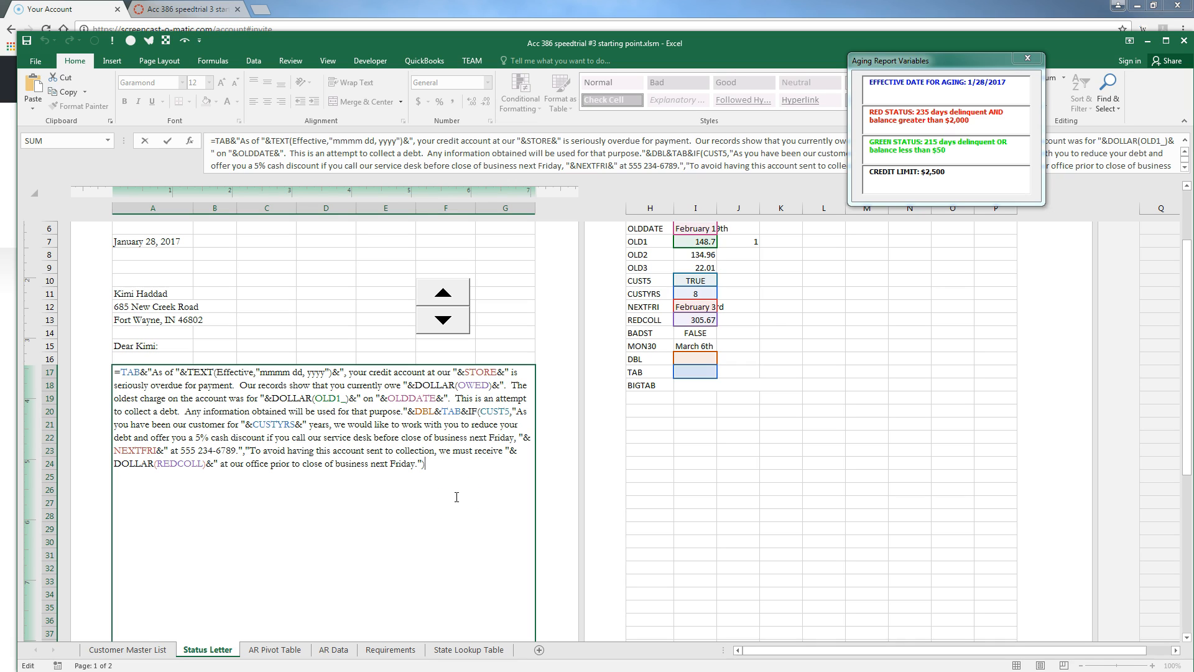
text(&)
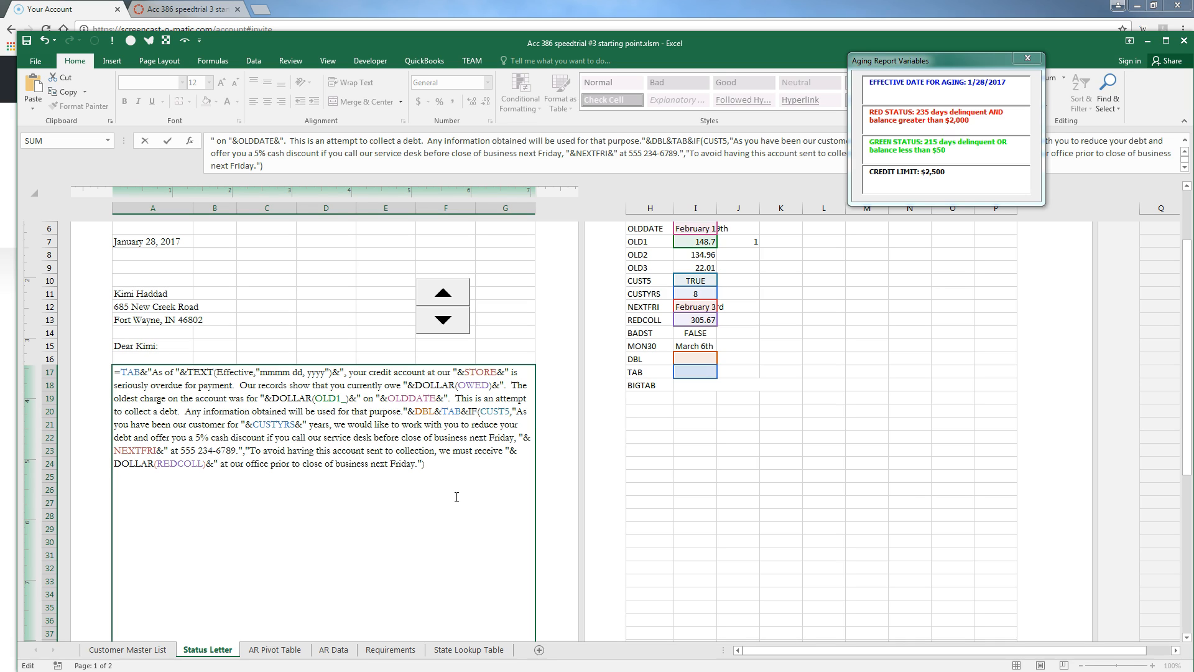
text(&)
click(381, 649)
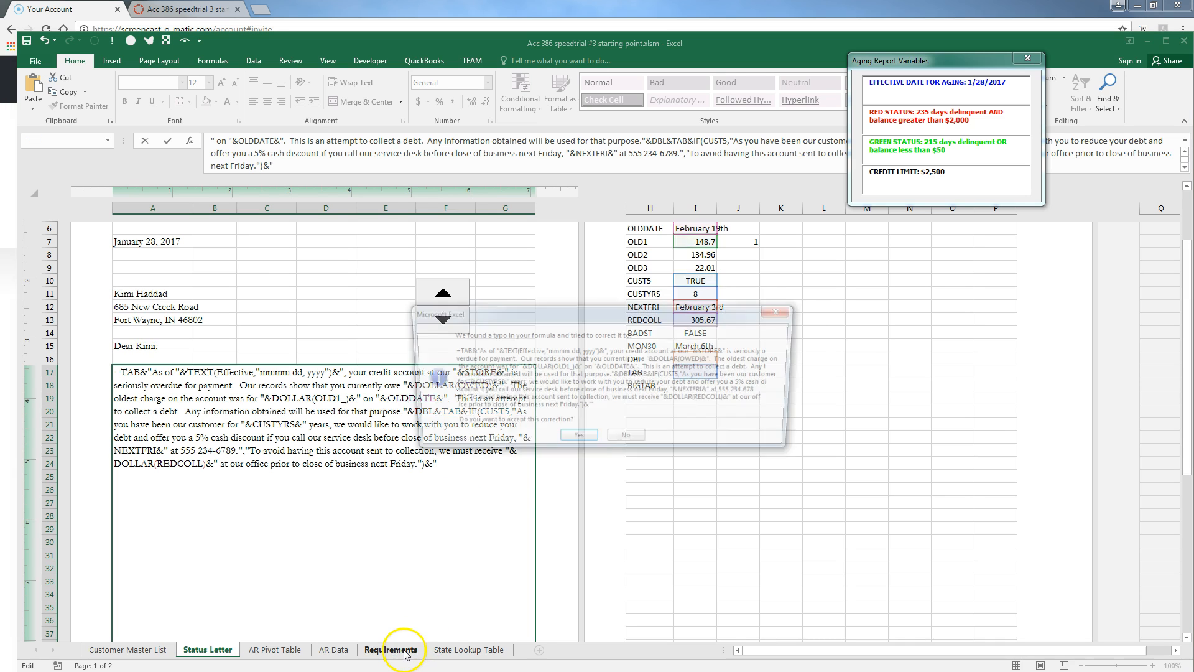
click(575, 439)
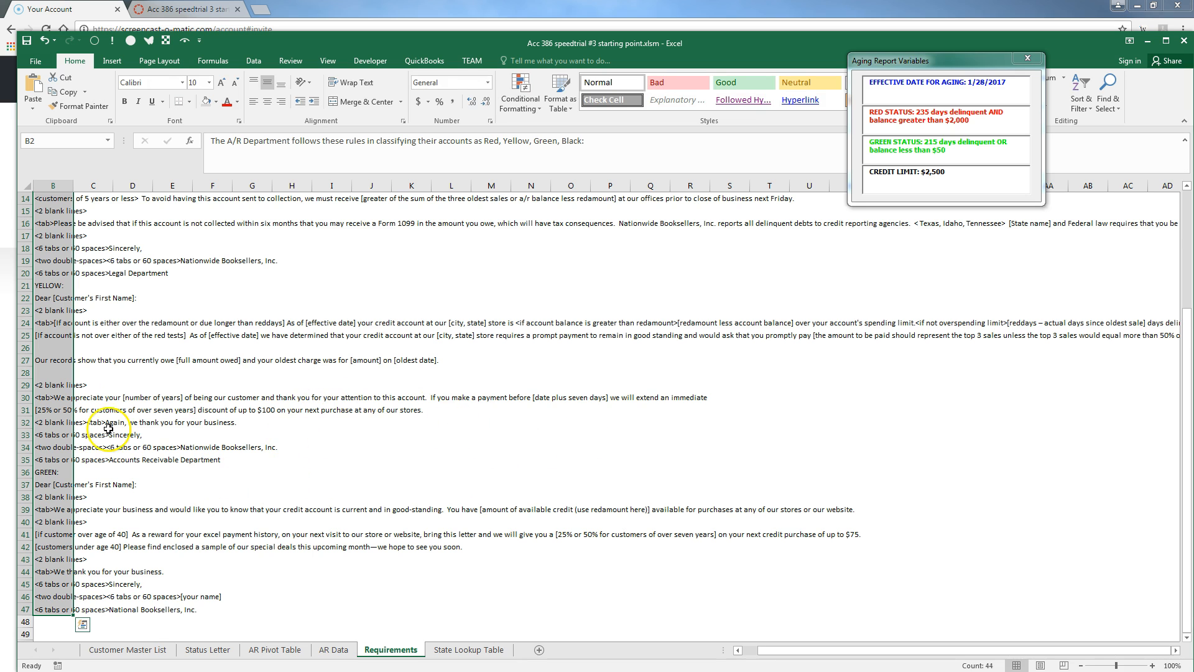
Copy the Form 1099 warning paragraph from Requirements row 16 and return to Status Letter
scroll(299, 325, up, 4)
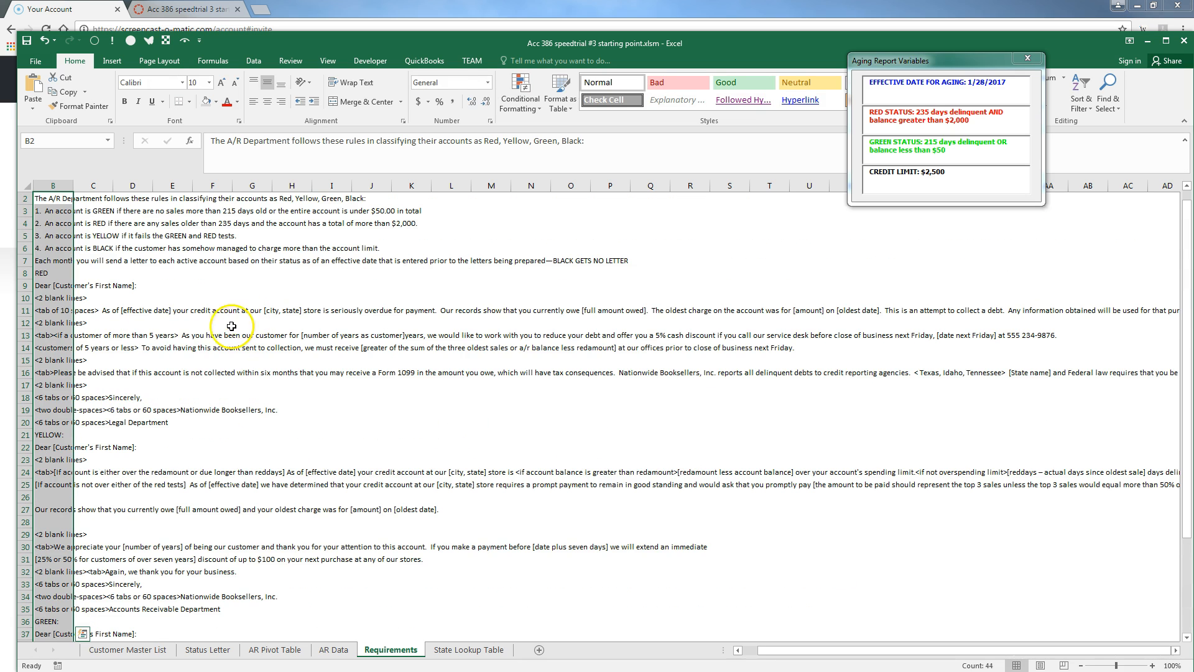
click(210, 385)
click(64, 372)
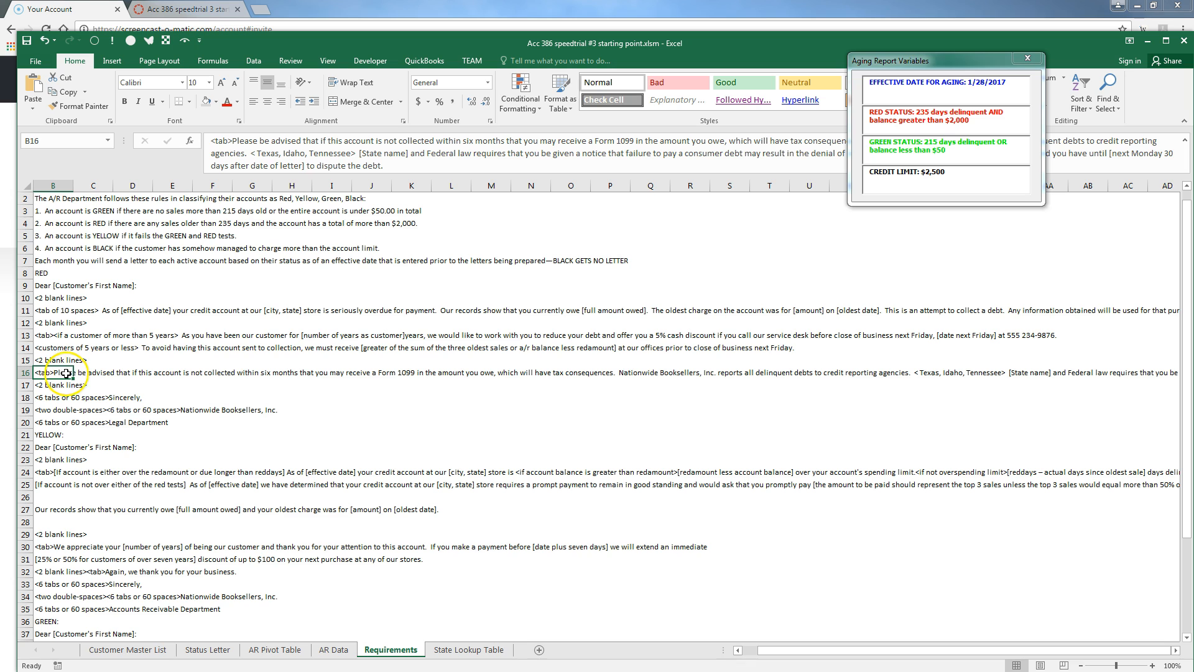
drag(405, 165, 156, 125)
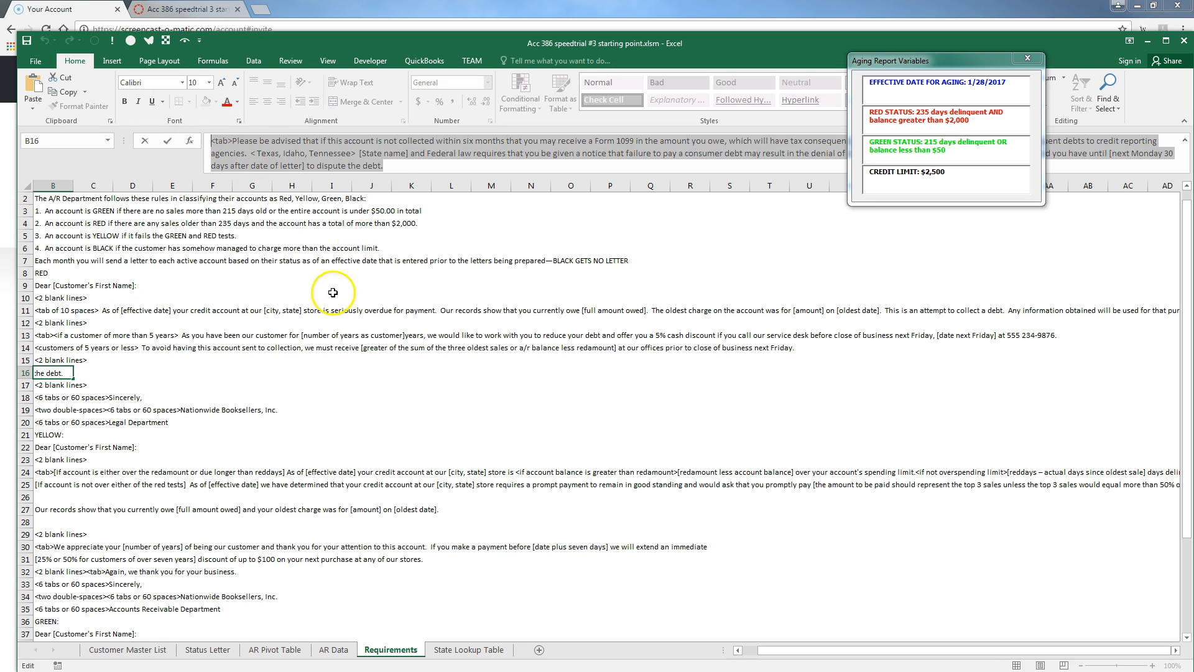
key(Escape)
key(alt+Tab)
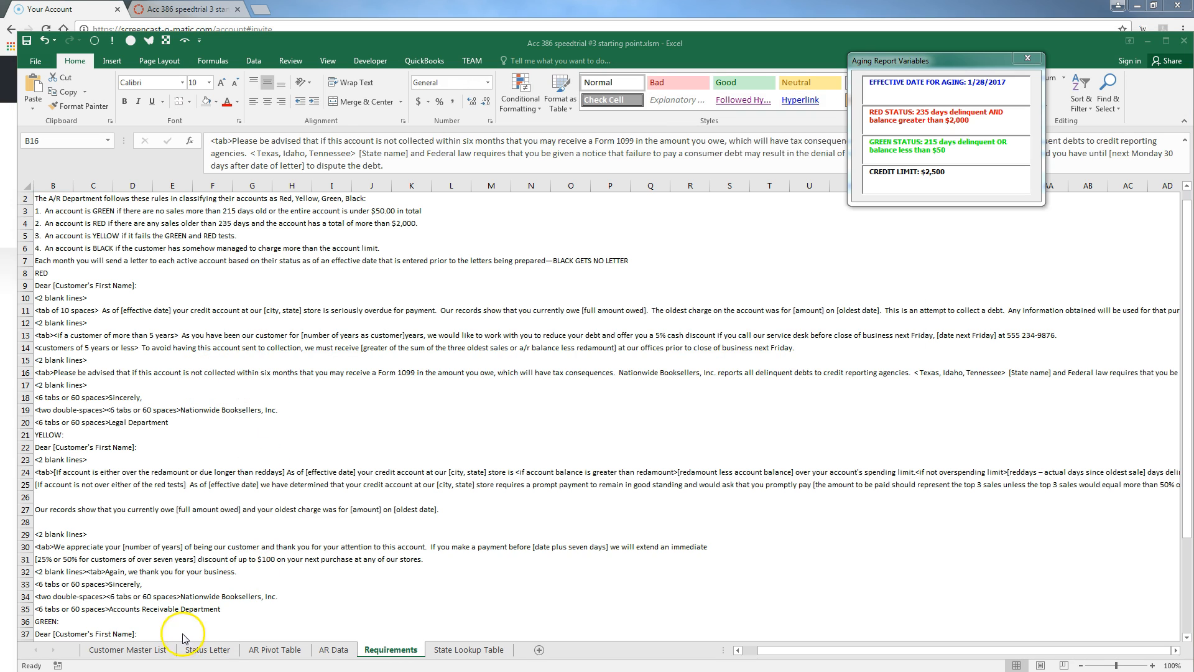
click(207, 653)
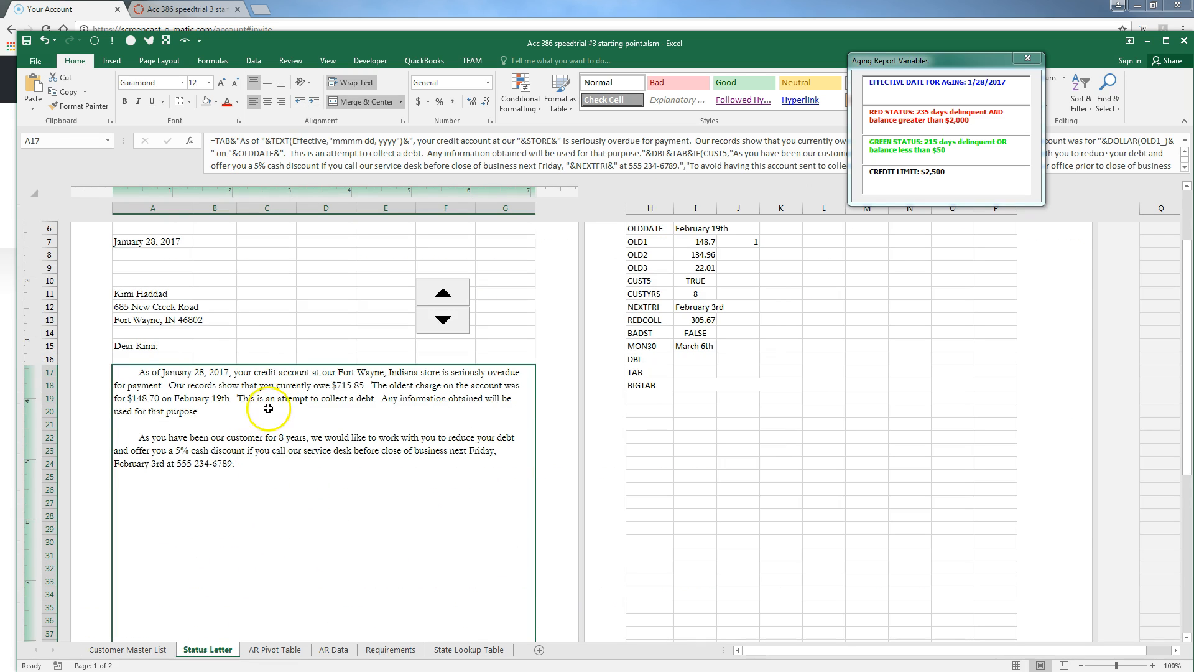
Paste the Form 1099 warning paragraph onto the end of the A17 letter formula
key(F2)
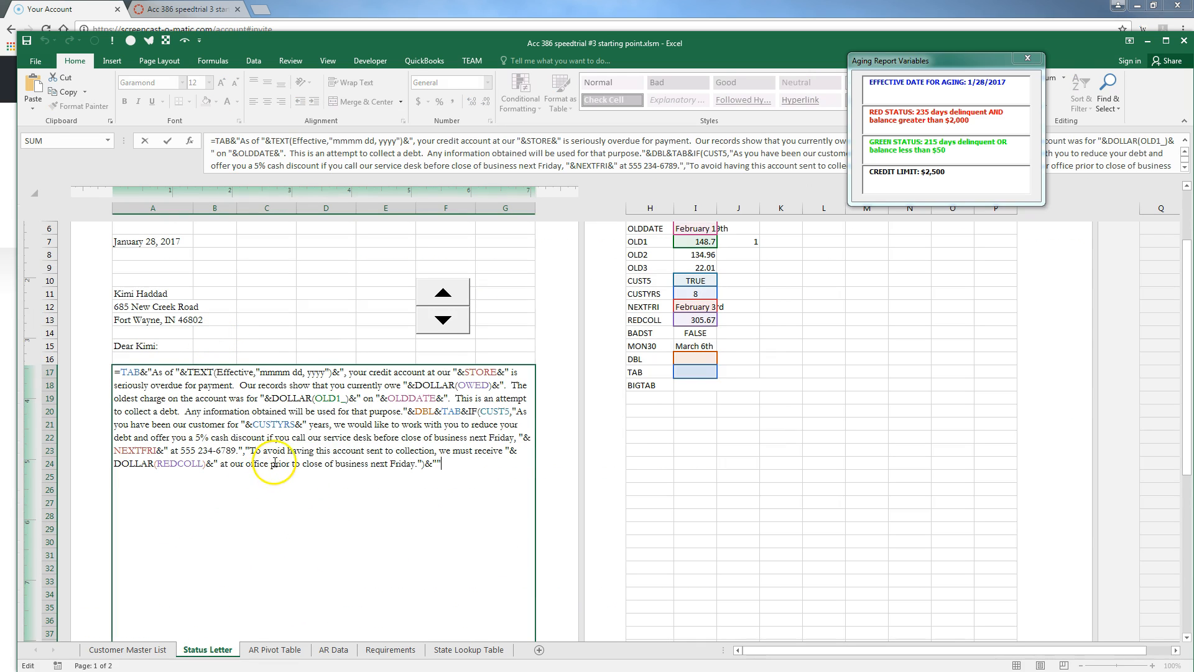
key(BackSpace)
key(BackSpace)
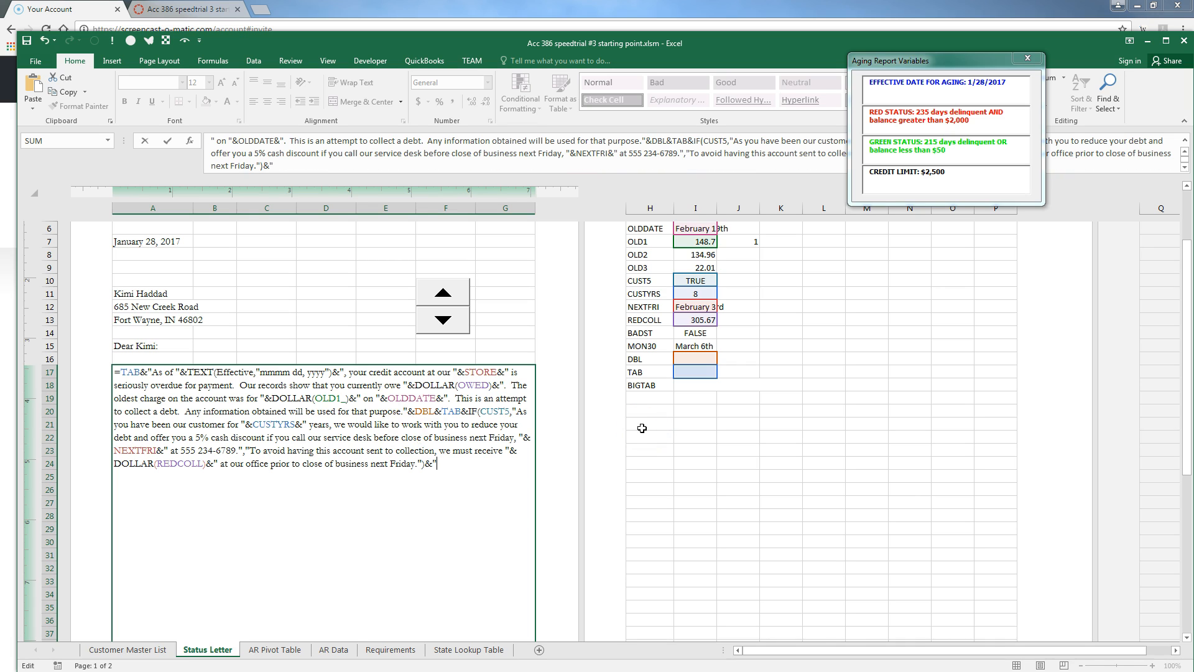
key(ctrl+v)
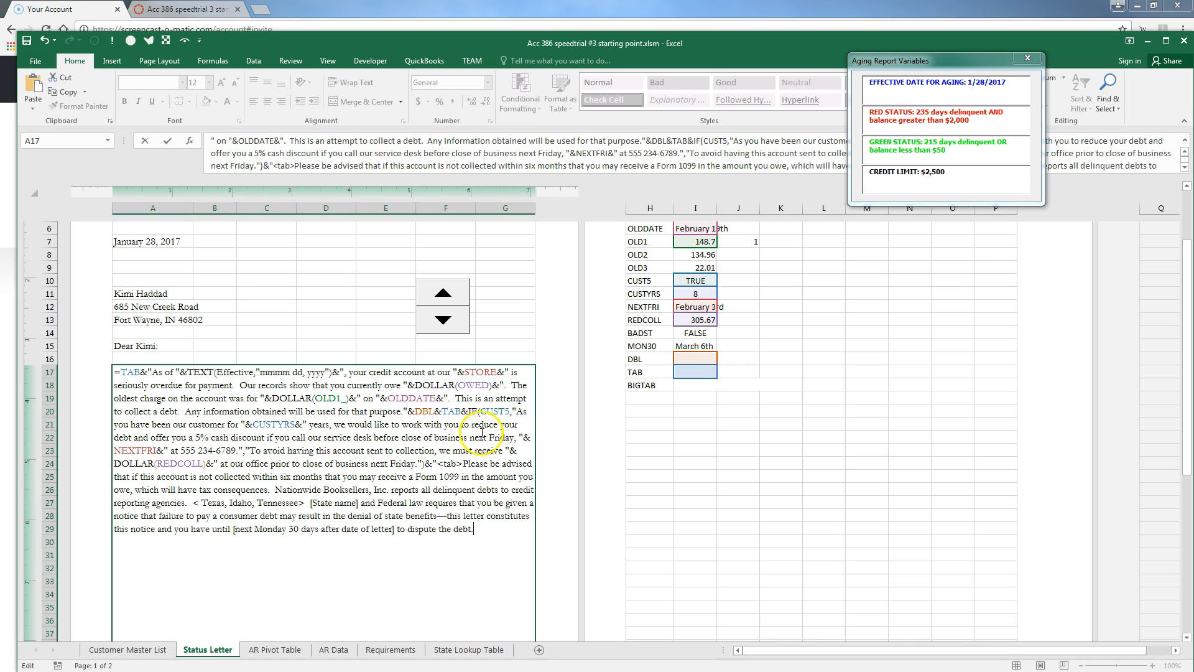
click(487, 411)
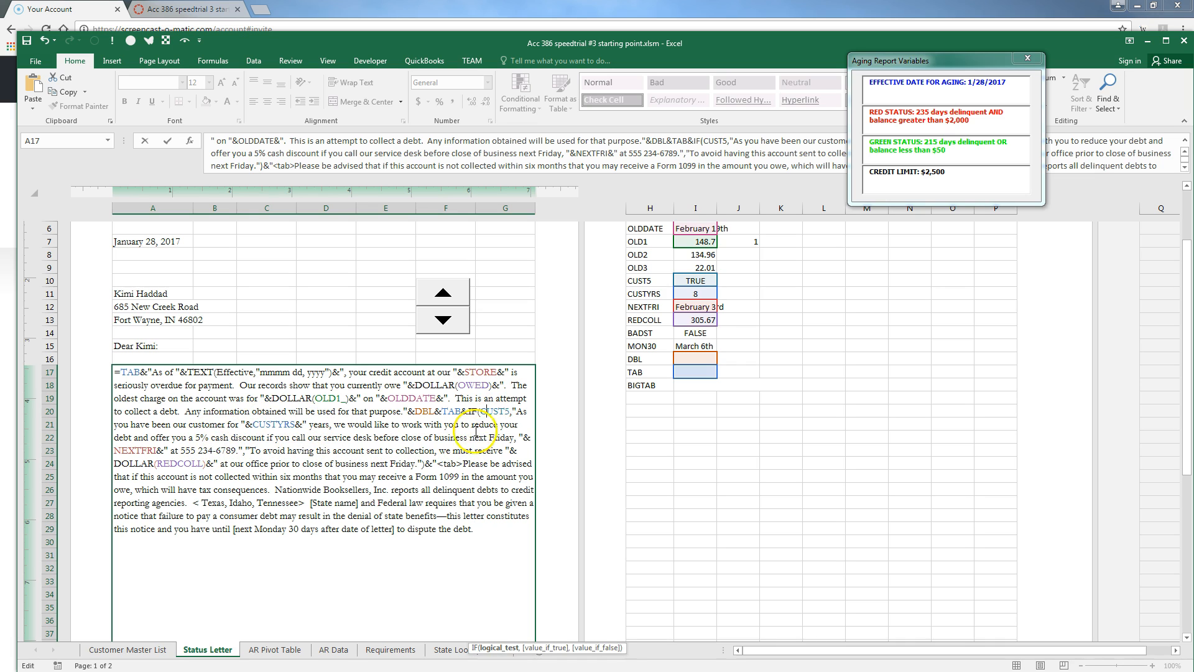
click(494, 648)
click(541, 648)
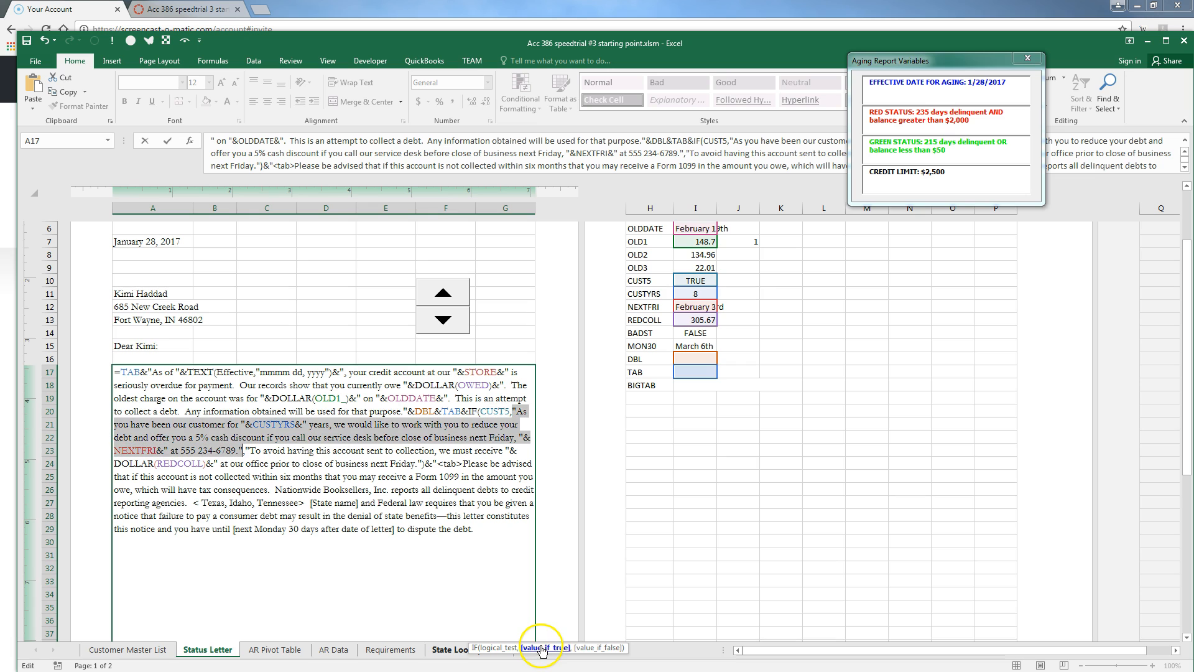
click(607, 647)
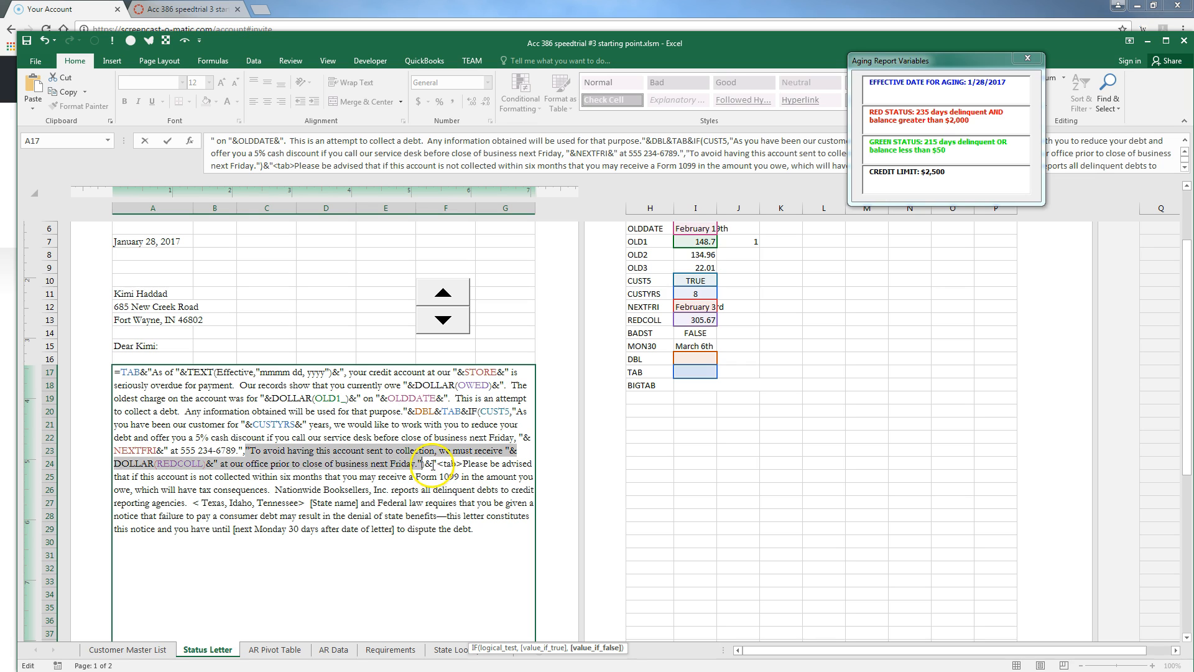
Precede the paragraph with dbl&tab, drop the <tab> marker, and begin an IF on BADST
click(433, 463)
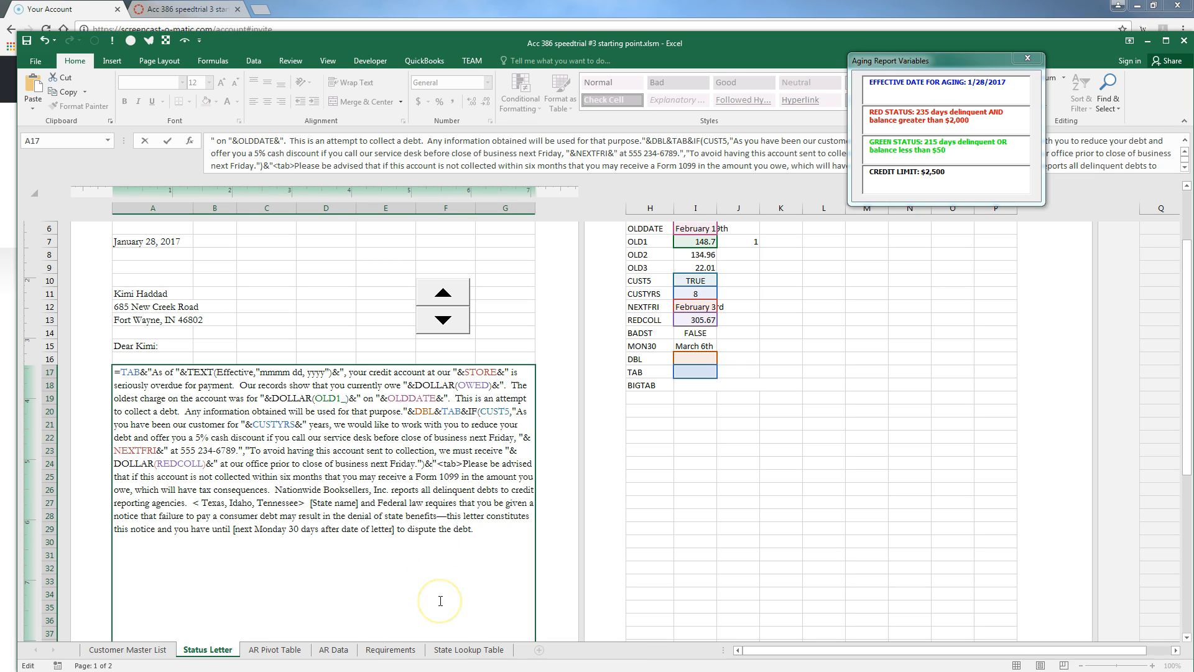
text(dbl&t)
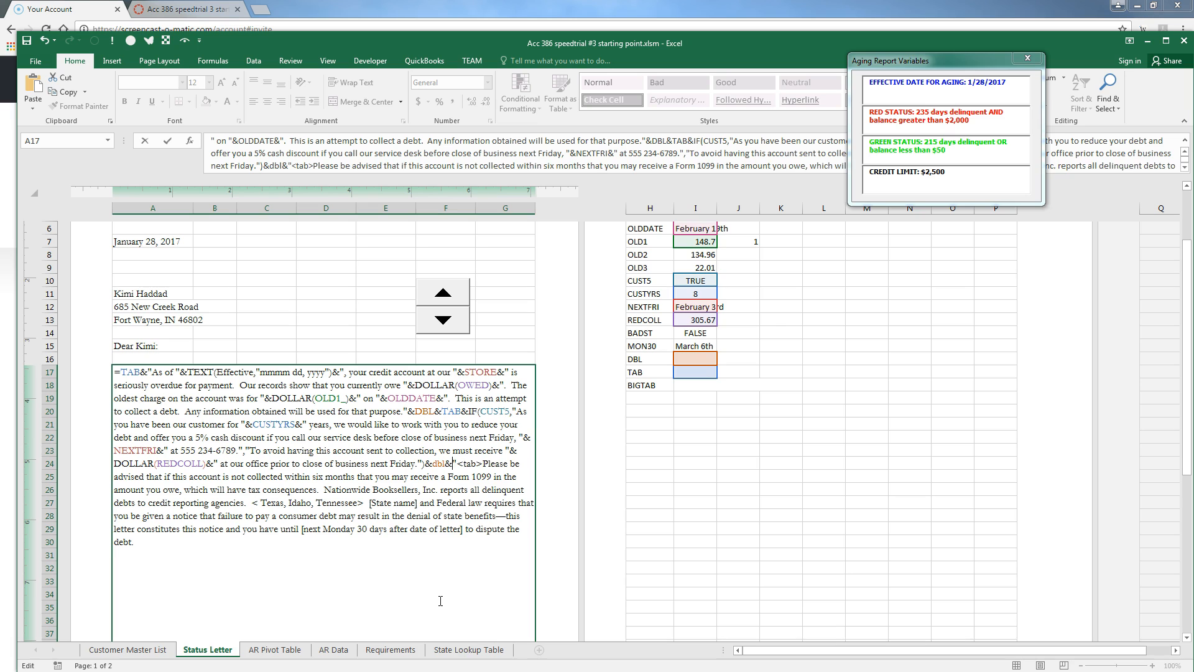
text(ab)
key(Right)
key(Delete)
key(Delete)
key(Delete)
key(Delete)
key(Delete)
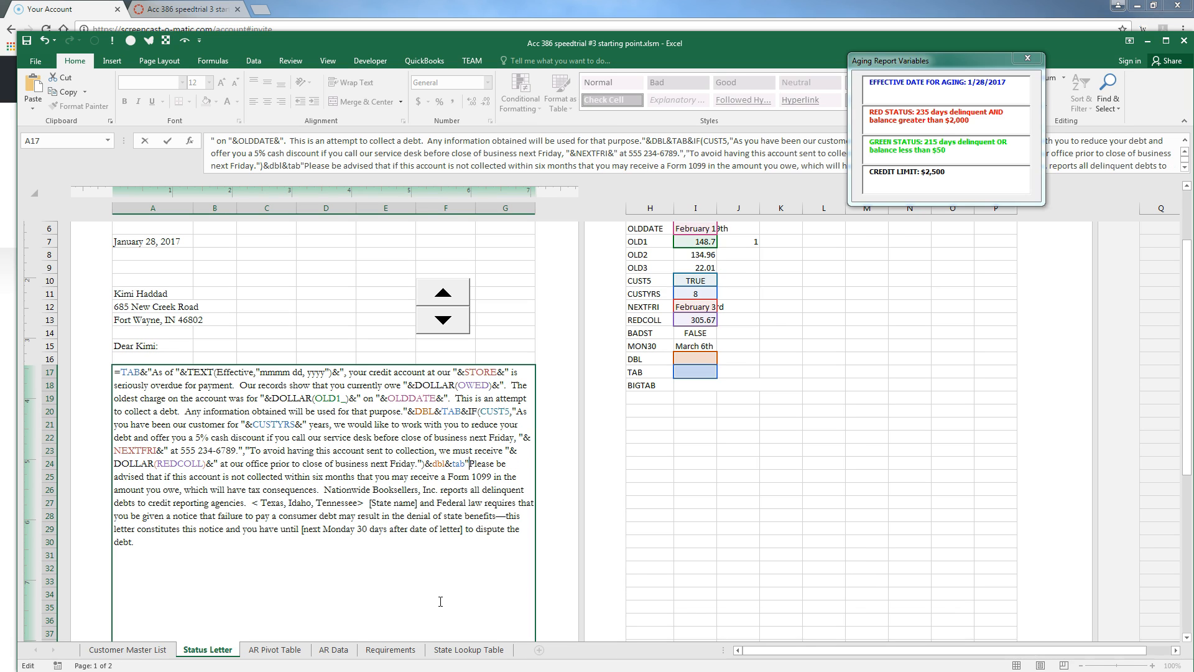
key(Down)
key(Down)
key(Down)
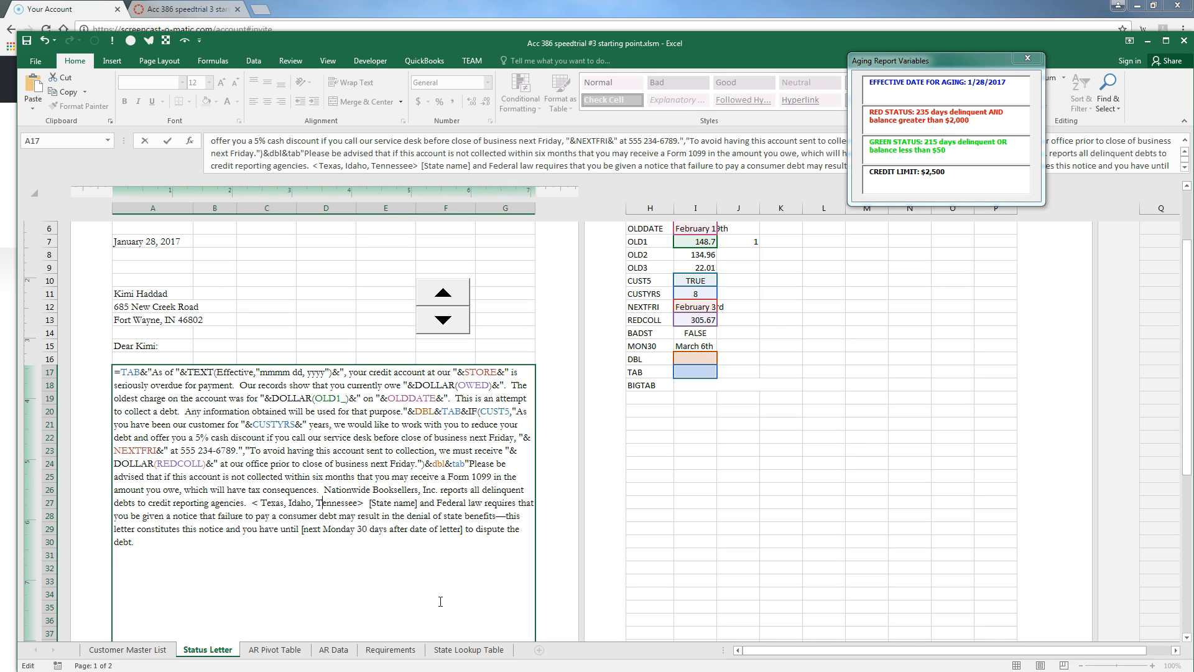
text(")
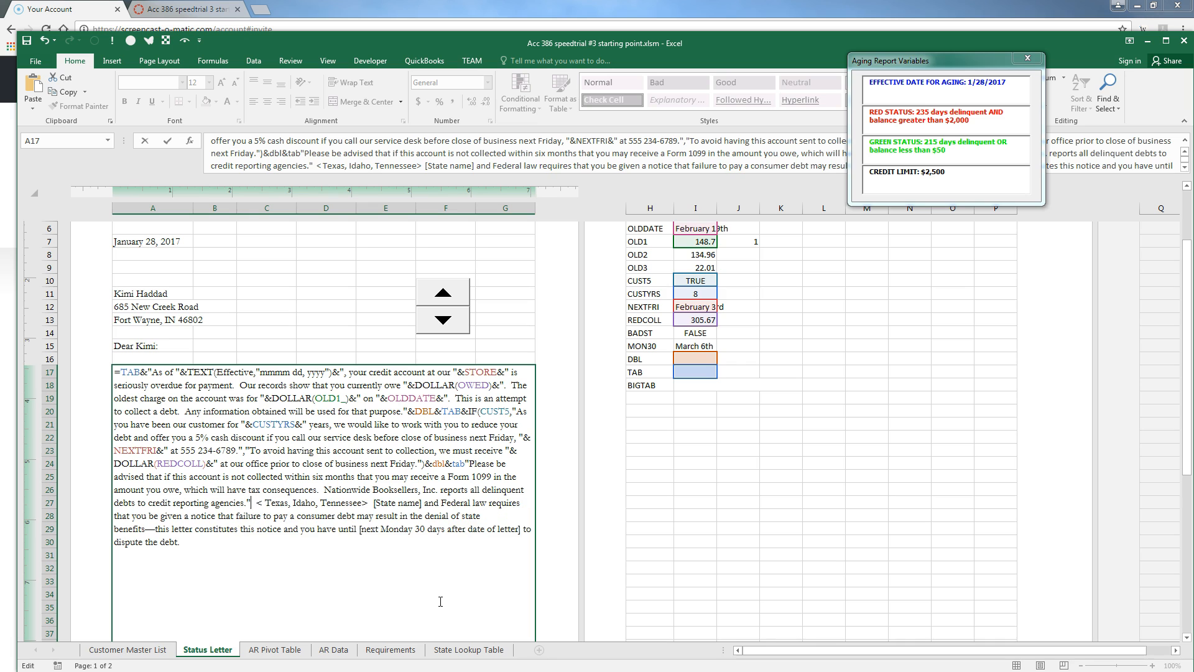
text(&IF)
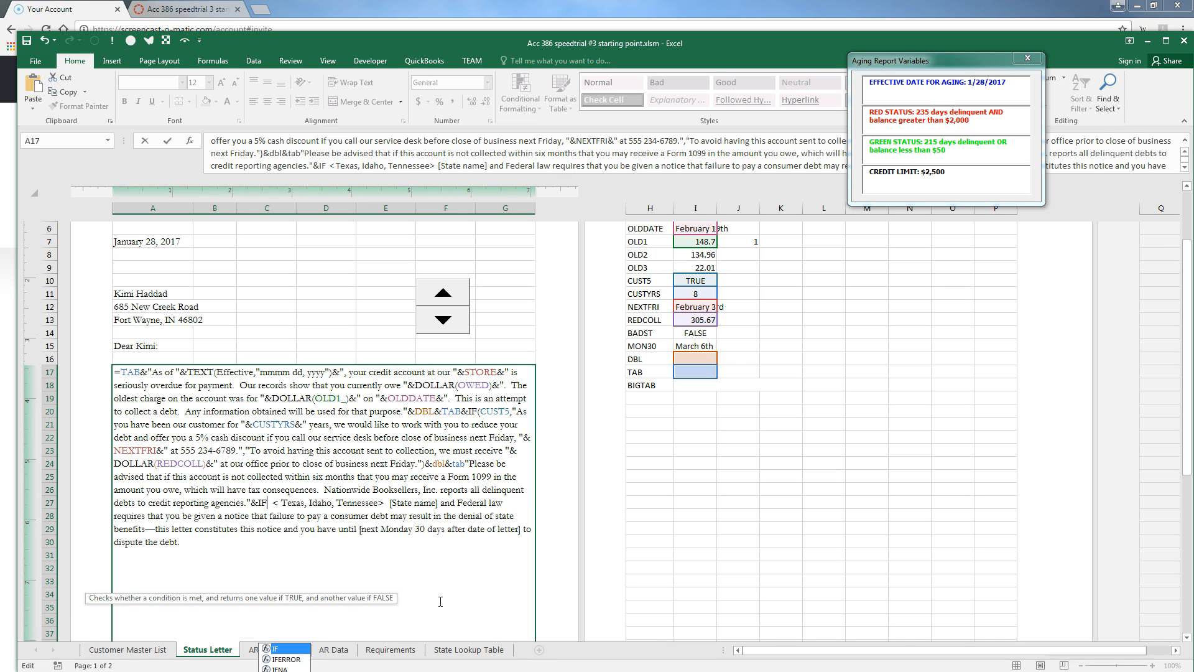
text((bd)
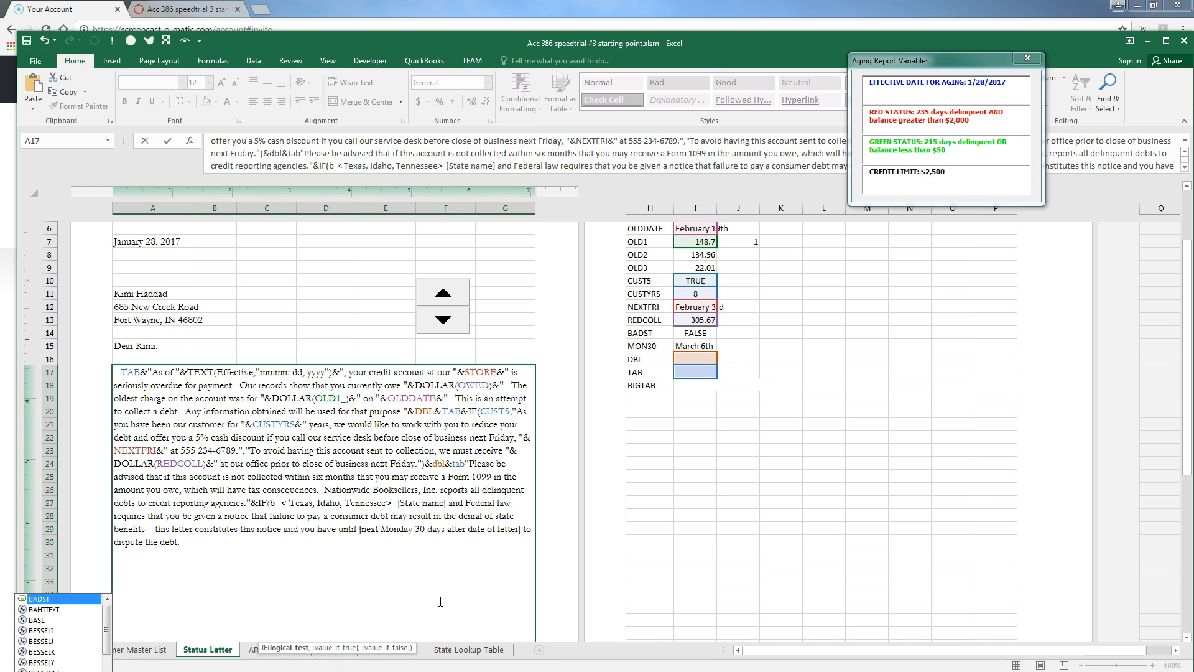
Insert a VLOOKUP of the customer's state name from STATENAMES in place of the [State name] placeholder
key(BackSpace)
text(adst,)
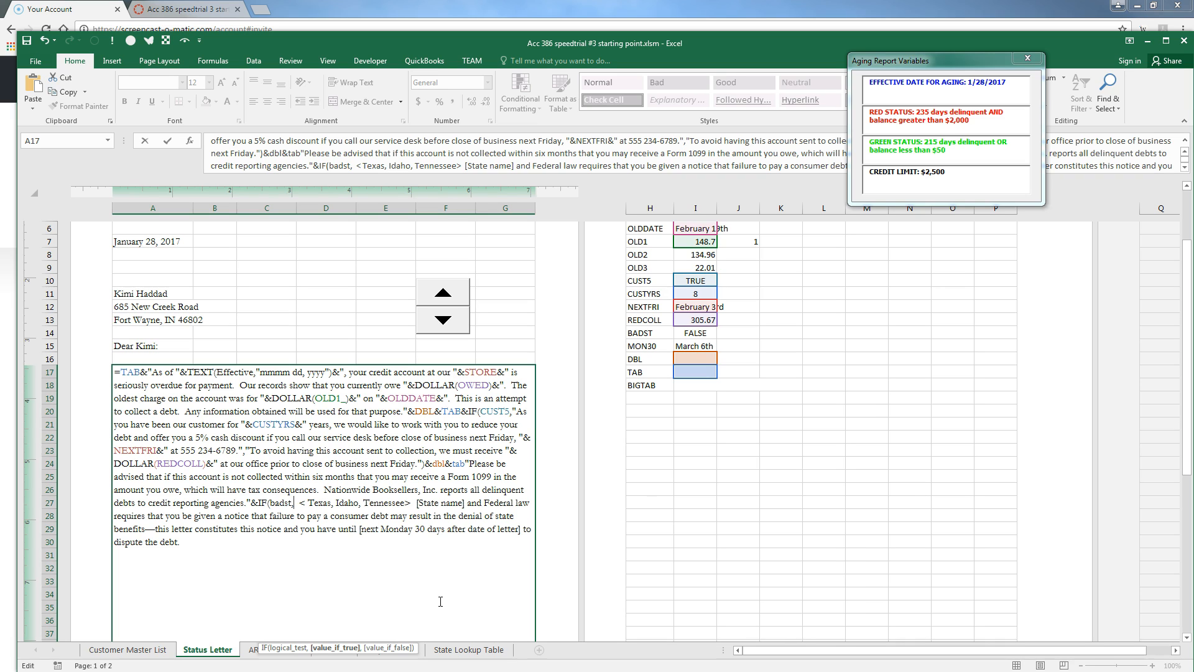
text(vlookup()
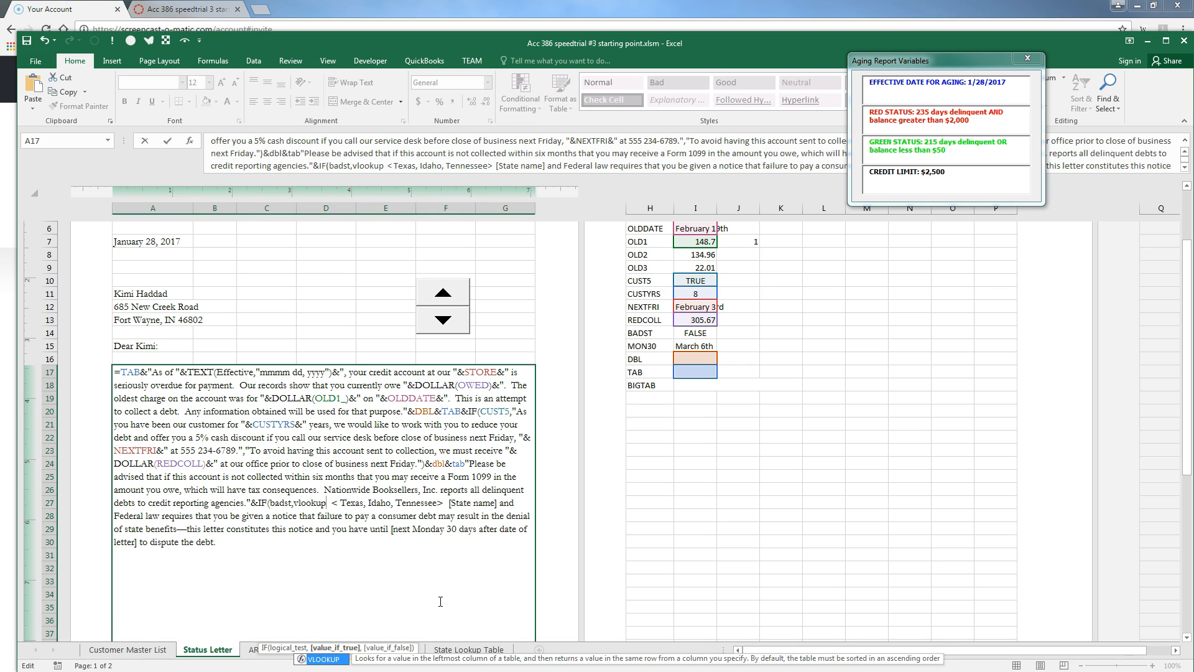
text(index(state,spinvalue)
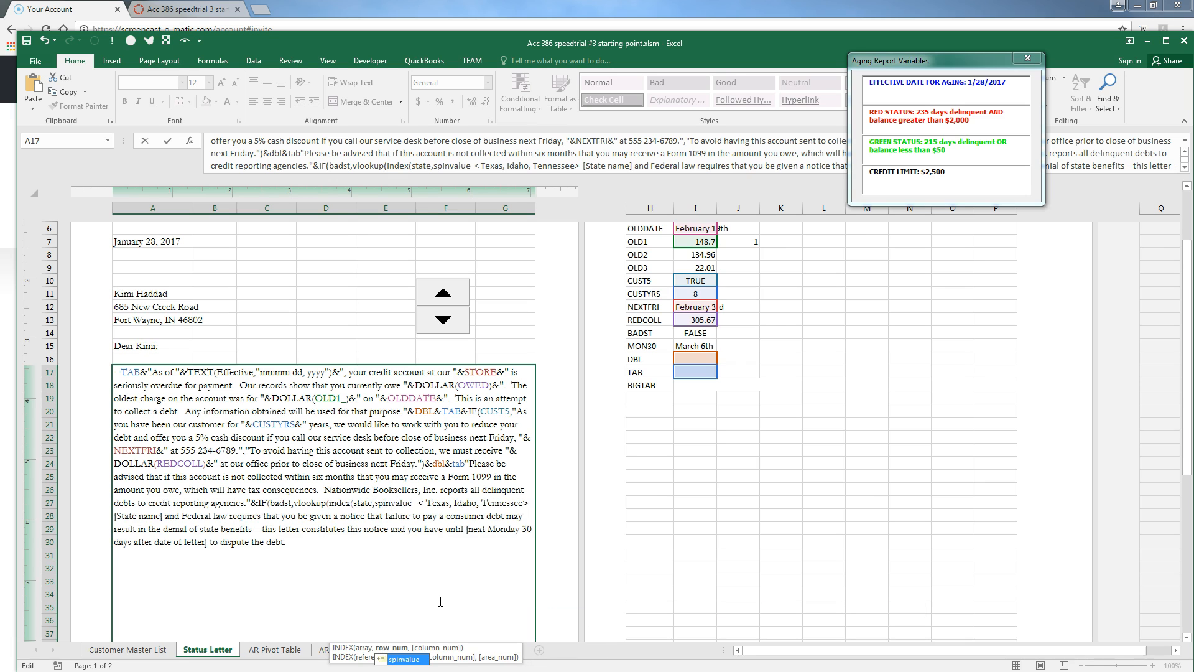
text())
text(,)
text(statenames)
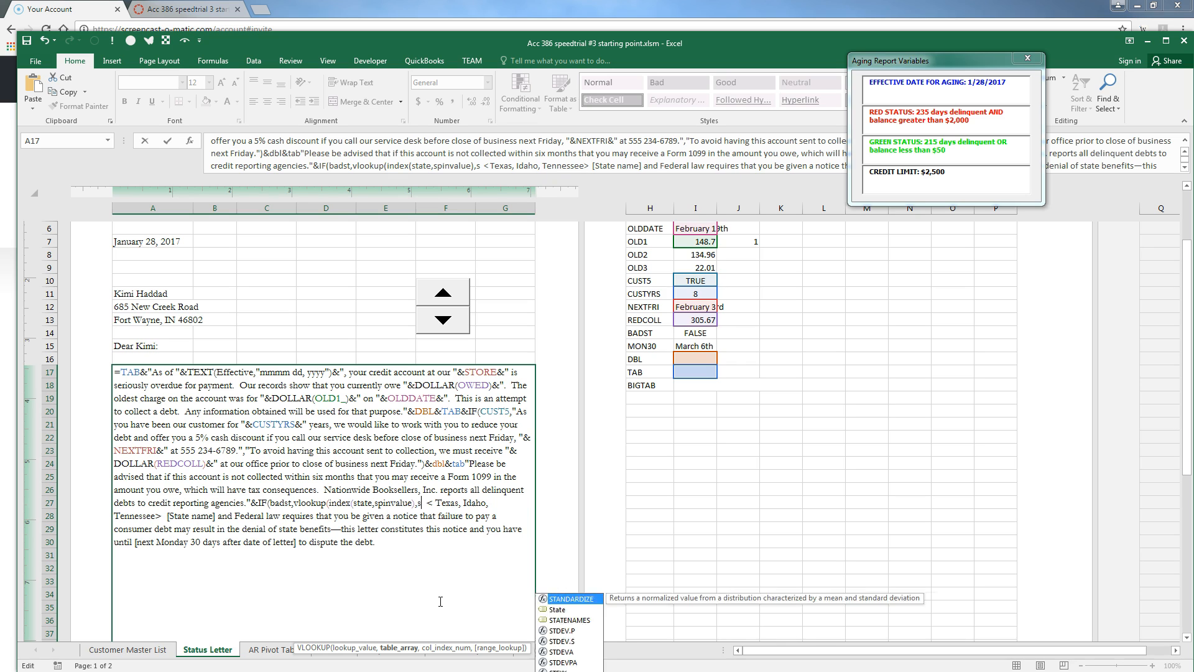
text(,2,)
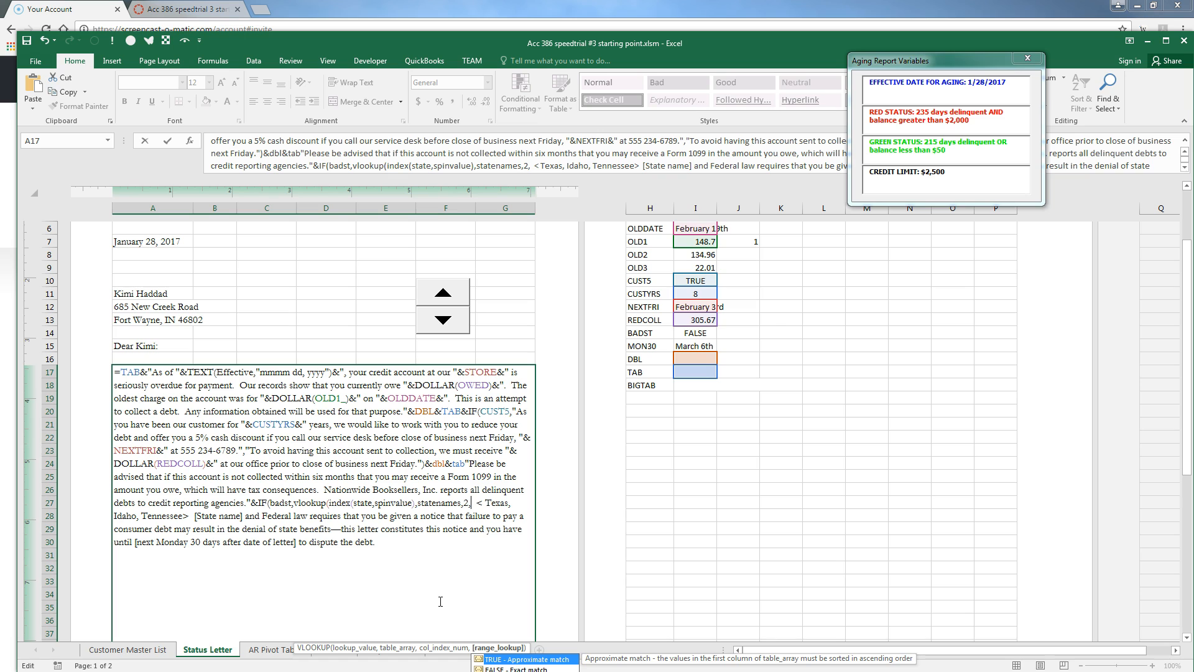
text(FALSE)
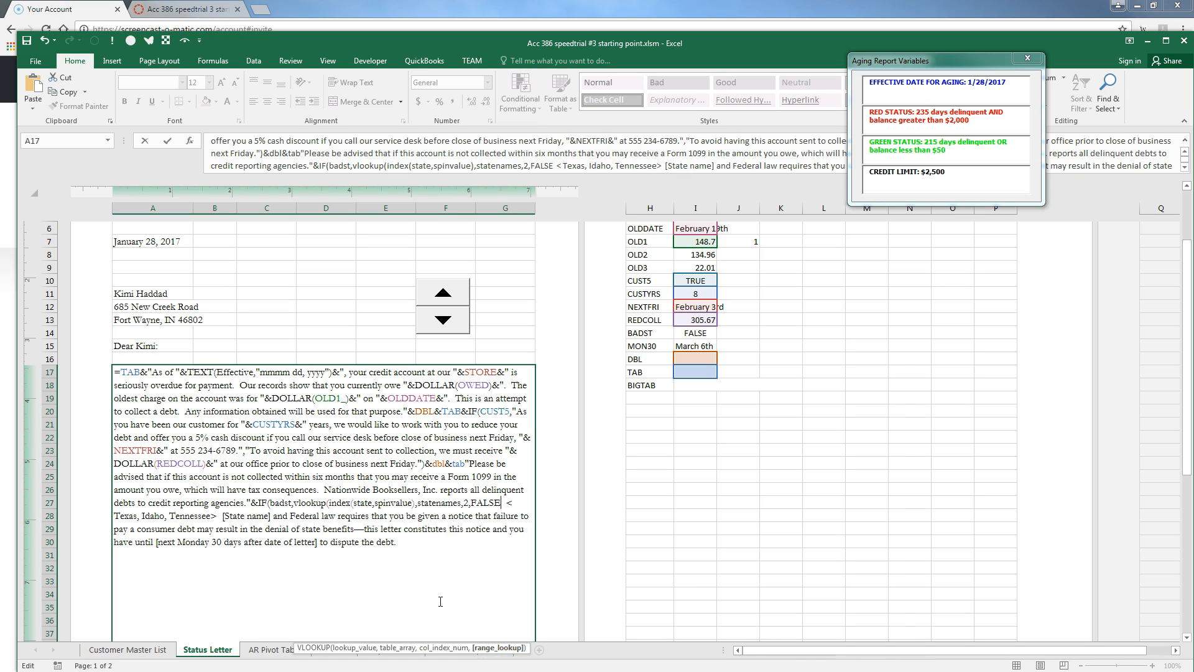
text()&")
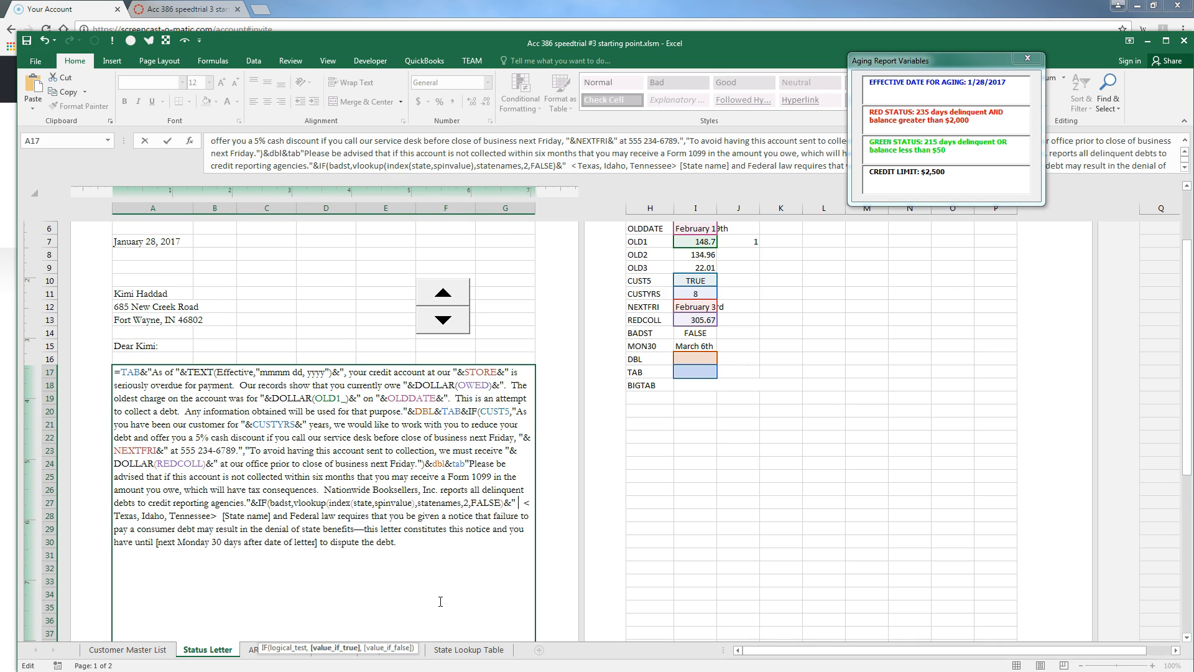
text( state)
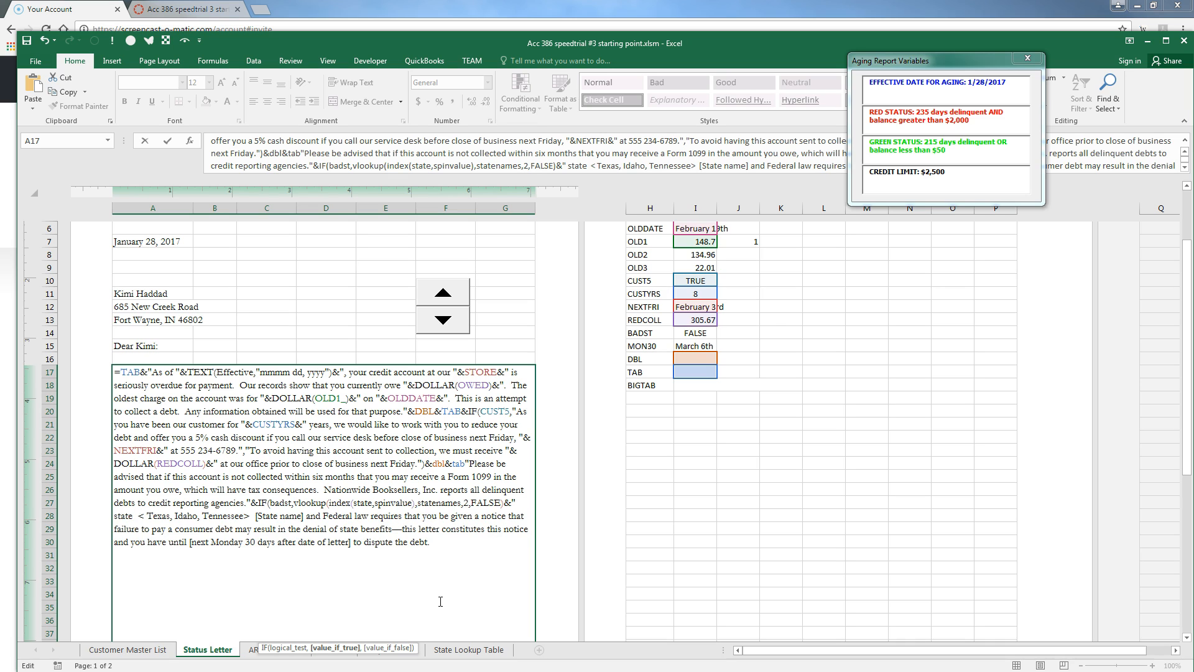
key(Delete)
key(Delete)
key(Delete)
key(Delete)
key(Delete)
key(Delete)
key(Delete)
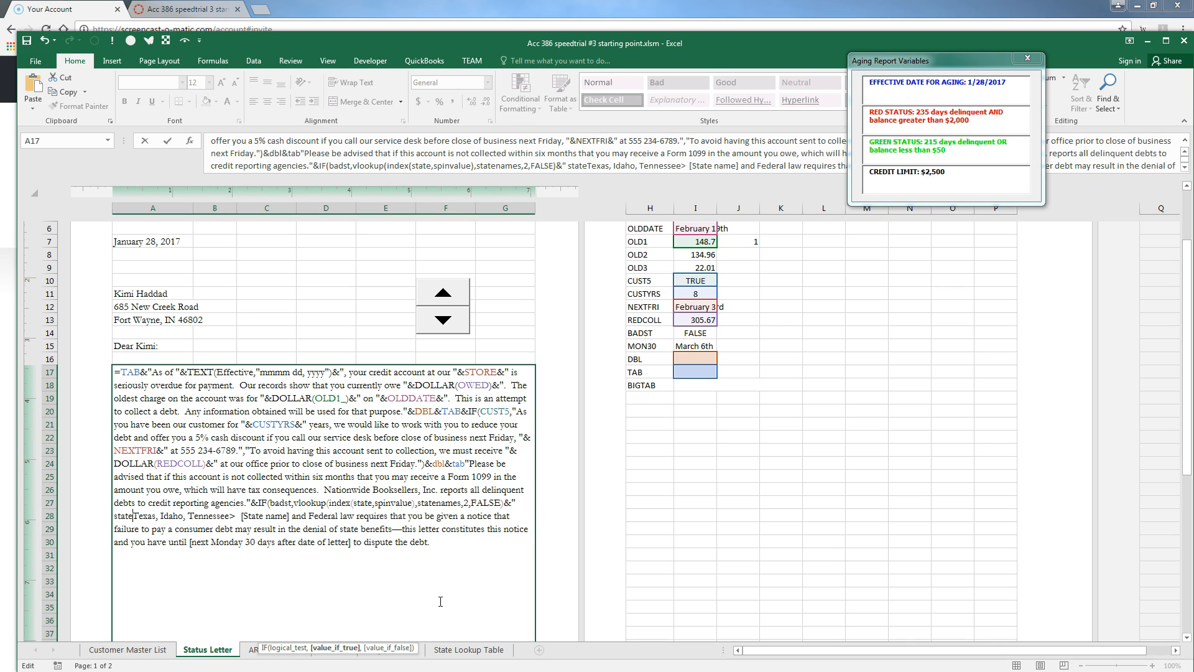
key(Delete)
key(Delete)
key(Delete)
key(Delete)
key(Delete)
key(Delete)
key(Delete)
key(Delete)
key(Delete)
key(Delete)
key(Delete)
key(Delete)
key(Delete)
key(Delete)
key(Delete)
key(Delete)
key(Delete)
key(Delete)
key(Delete)
key(Delete)
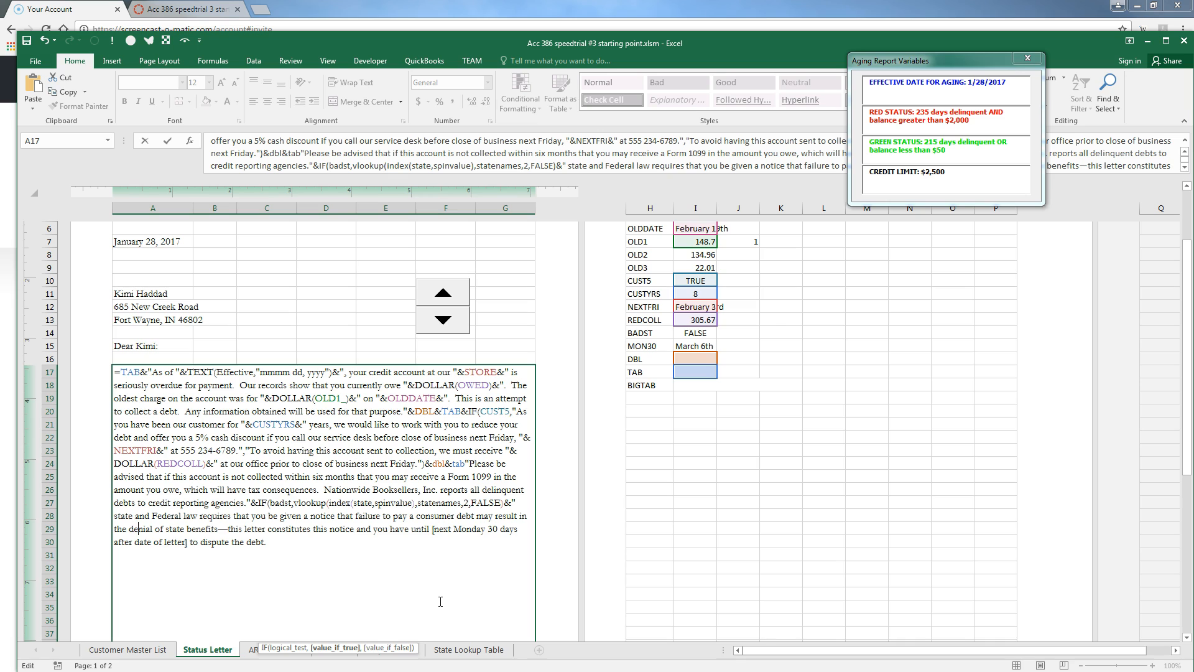
Insert "&mon30&" and delete the bracketed next-Monday placeholder
key(Right)
key(Right)
key(Right)
key(Right)
key(Right)
key(Right)
key(Right)
key(Right)
key(Right)
key(Right)
key(Right)
key(Right)
key(Right)
key(Right)
key(Right)
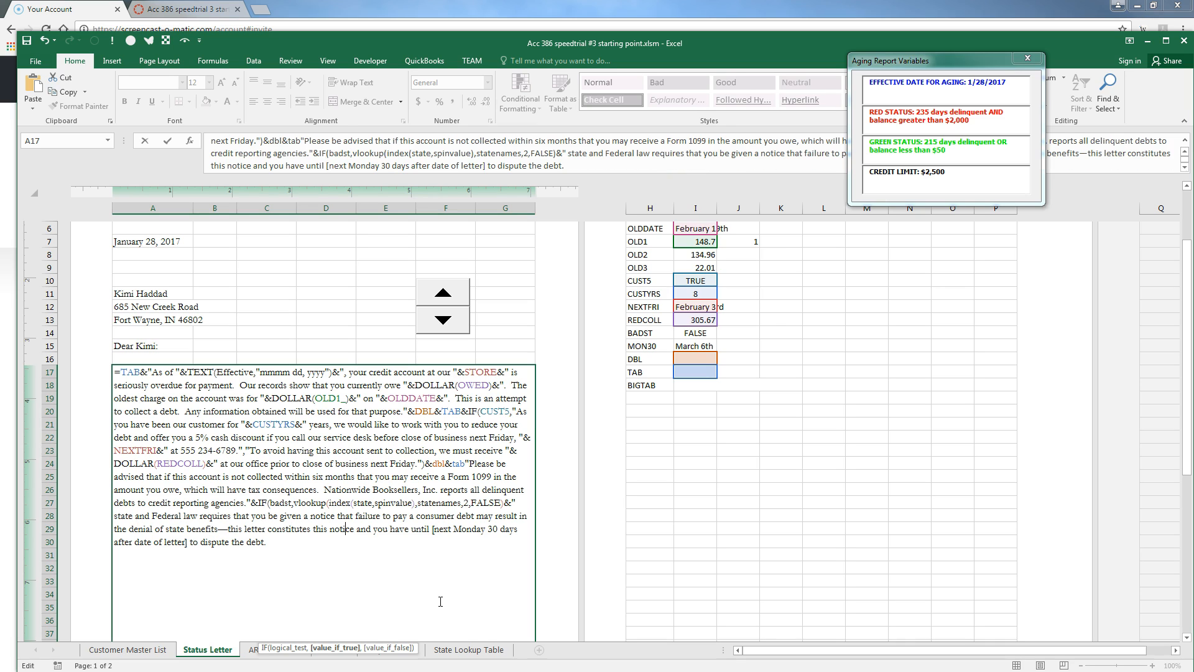
text("&)
text(nex)
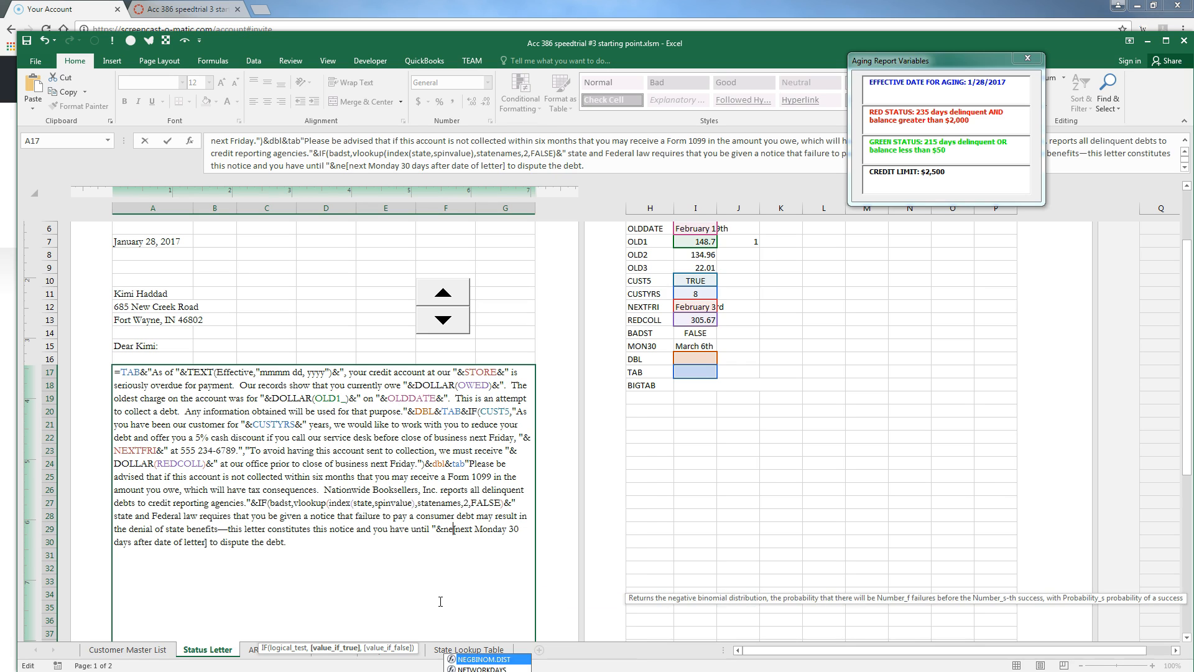
key(BackSpace)
key(BackSpace)
key(BackSpace)
text(mon2)
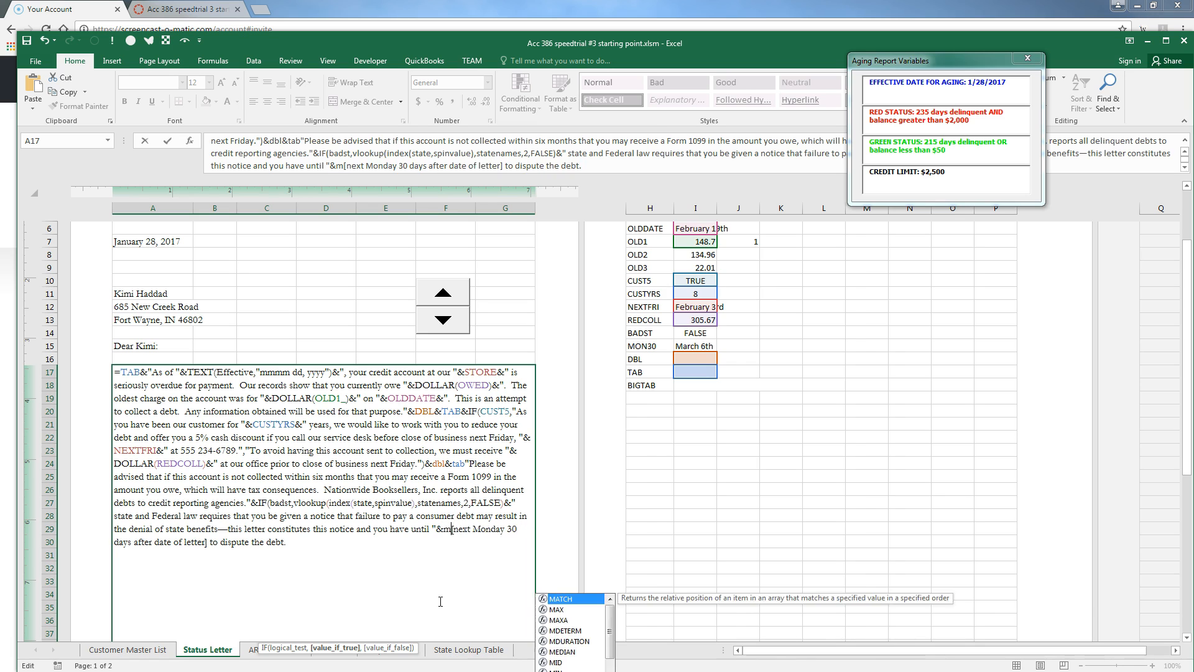
key(BackSpace)
text(30)
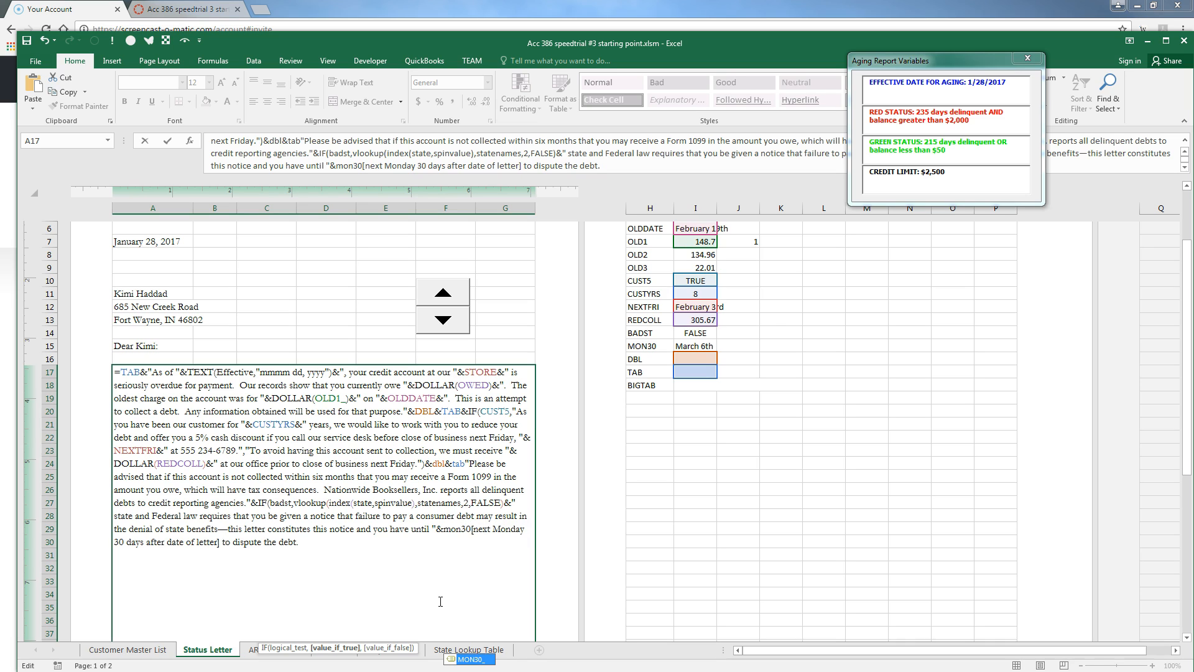
text(&")
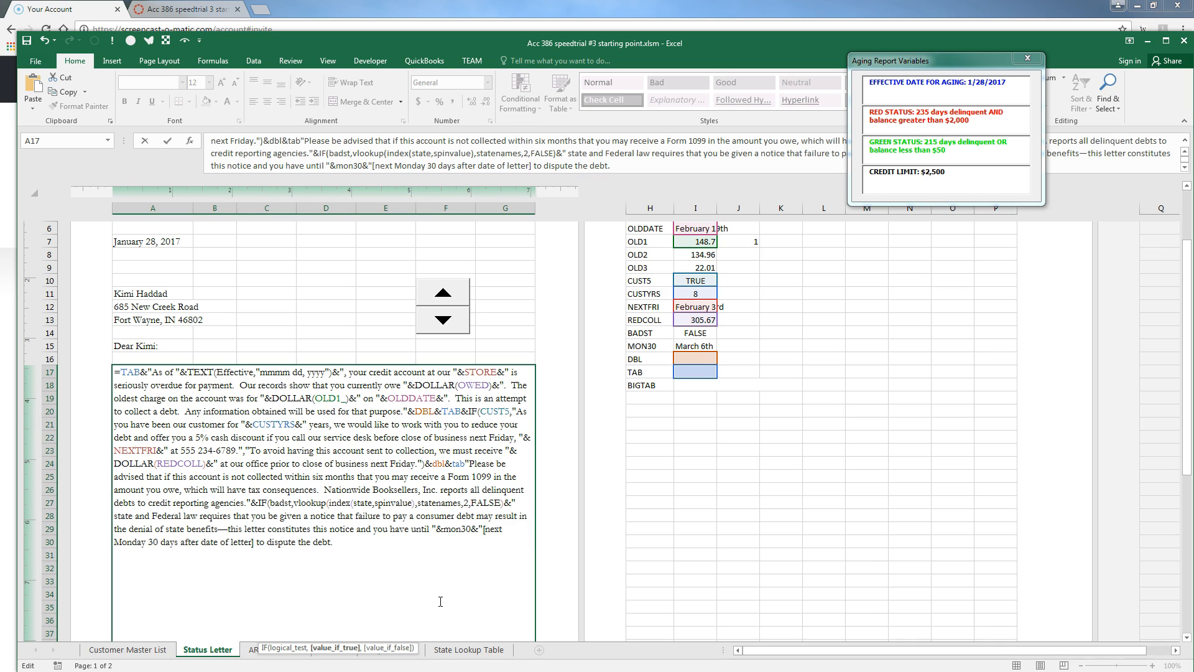
key(Delete)
key(Delete)
key(Delete)
key(Delete)
key(Delete)
key(Delete)
key(Delete)
key(Delete)
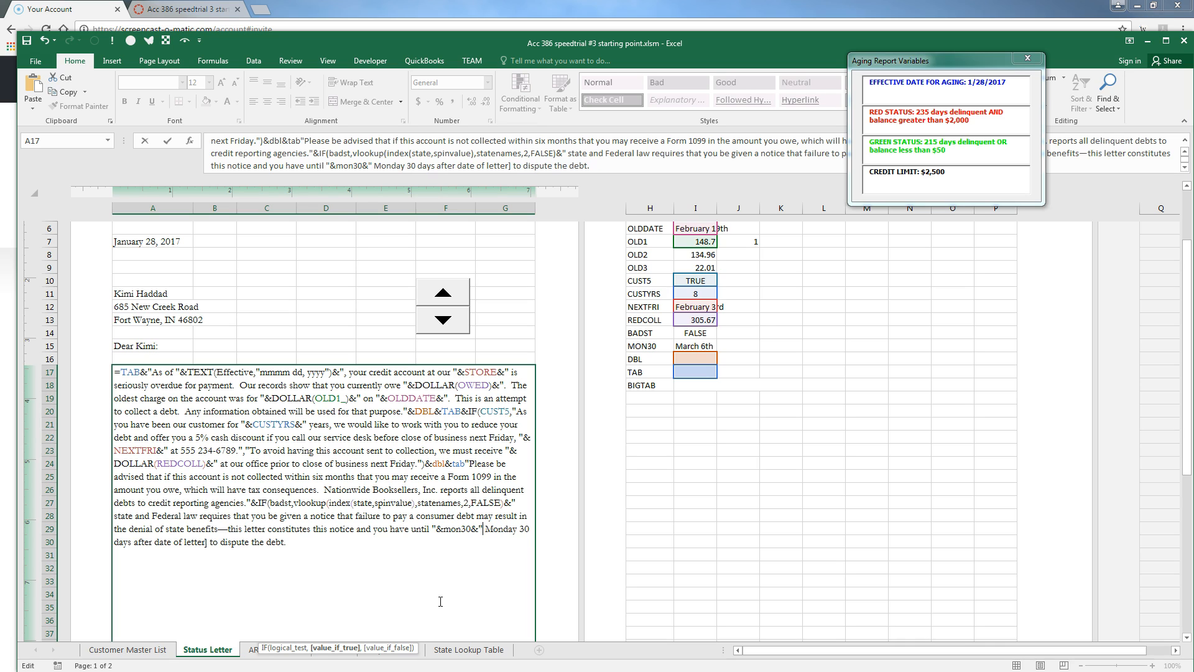
key(Delete)
key(Delete)
key(Delete)
key(Delete)
key(Delete)
key(Delete)
key(Delete)
key(Delete)
key(Delete)
key(Delete)
key(Delete)
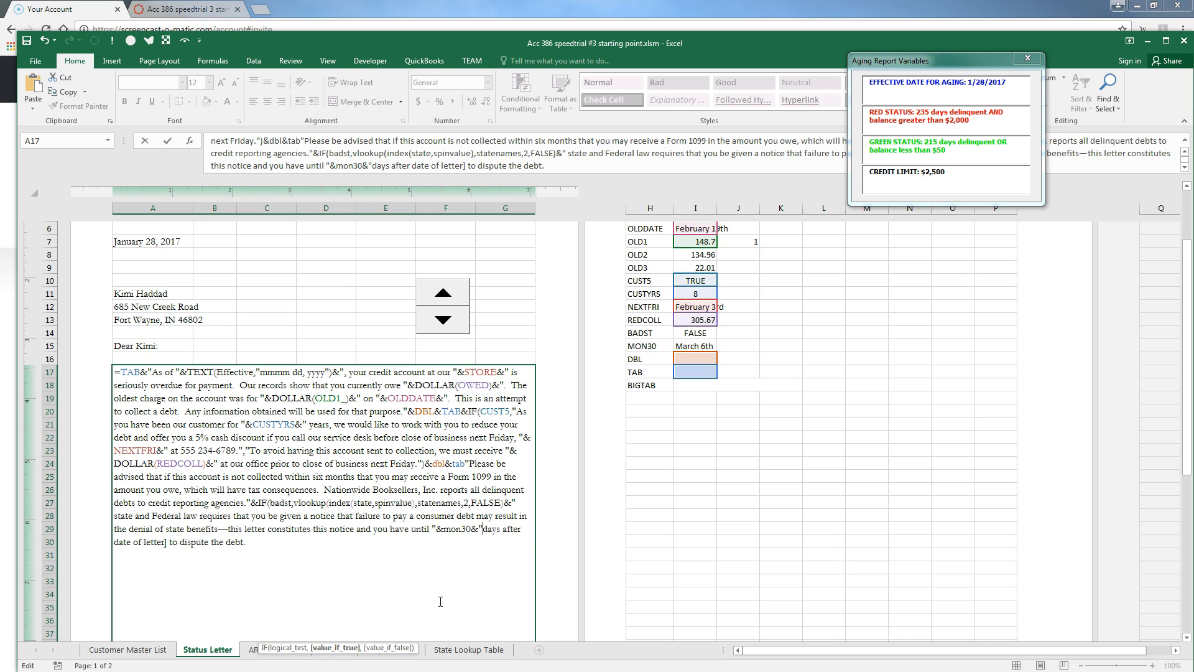
key(Delete)
key(Delete)
key(Delete)
key(Delete)
key(Delete)
key(Delete)
key(Delete)
key(Delete)
key(Delete)
key(Delete)
key(Delete)
key(Delete)
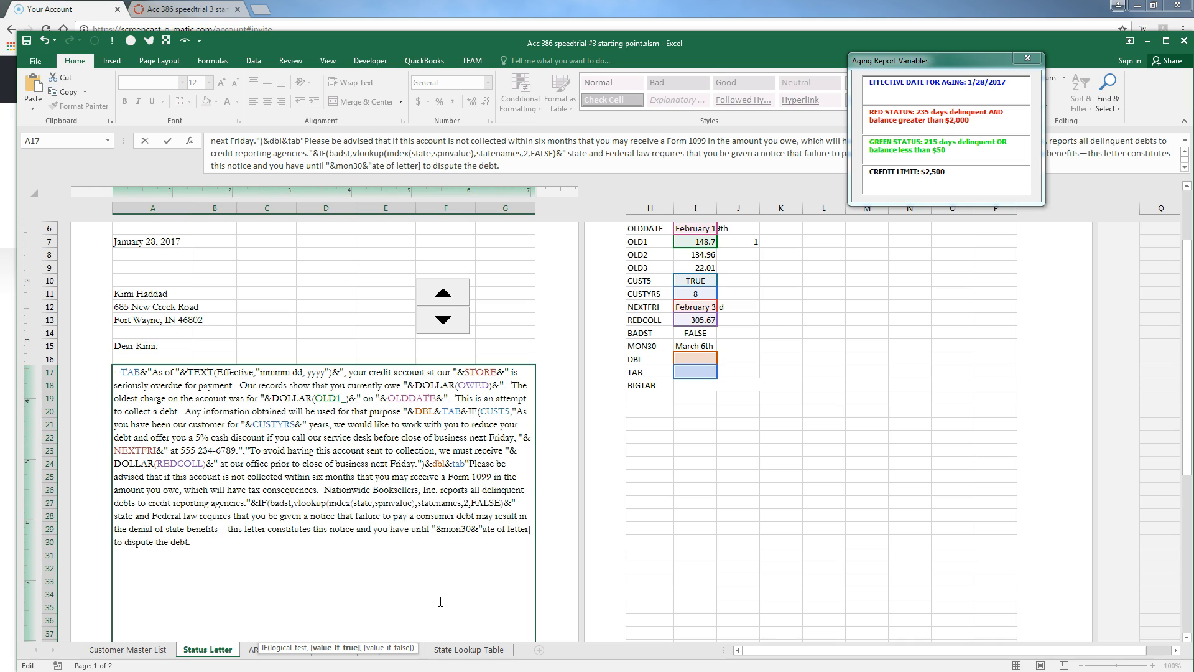
key(Delete)
key(Delete)
key(Delete)
key(Delete)
key(Delete)
key(Delete)
key(Delete)
key(Delete)
key(Delete)
key(Delete)
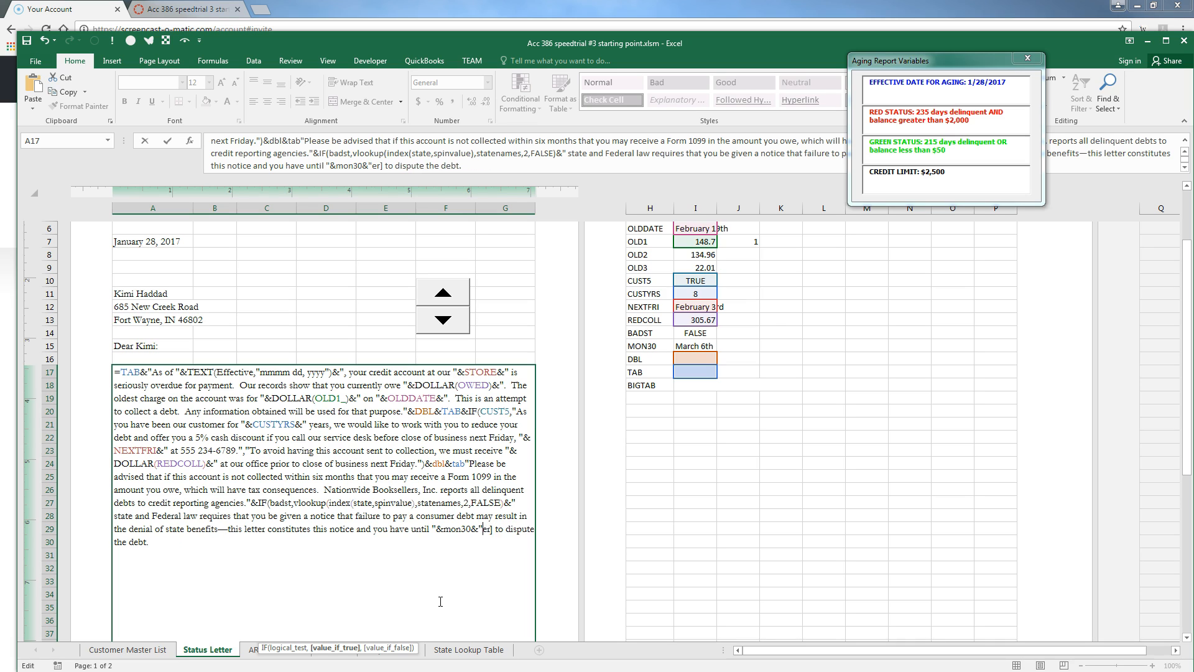
key(Delete)
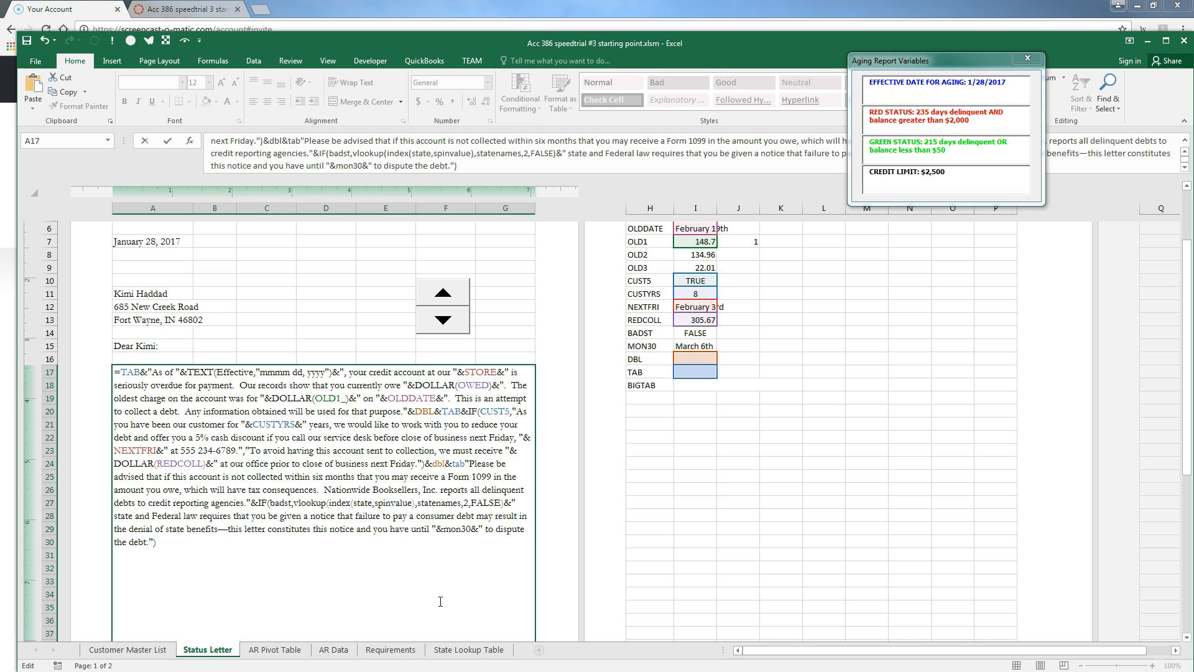
Insert the missing & between tab and the 'Please be advised' text and commit the formula
key(Return)
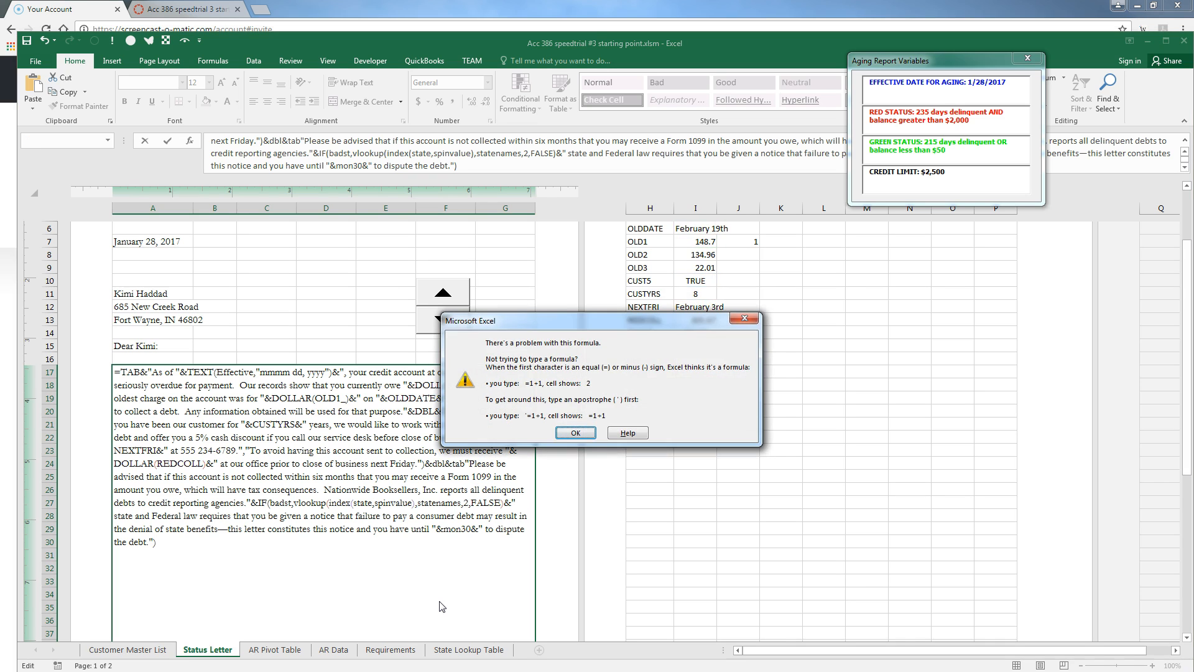
key(Return)
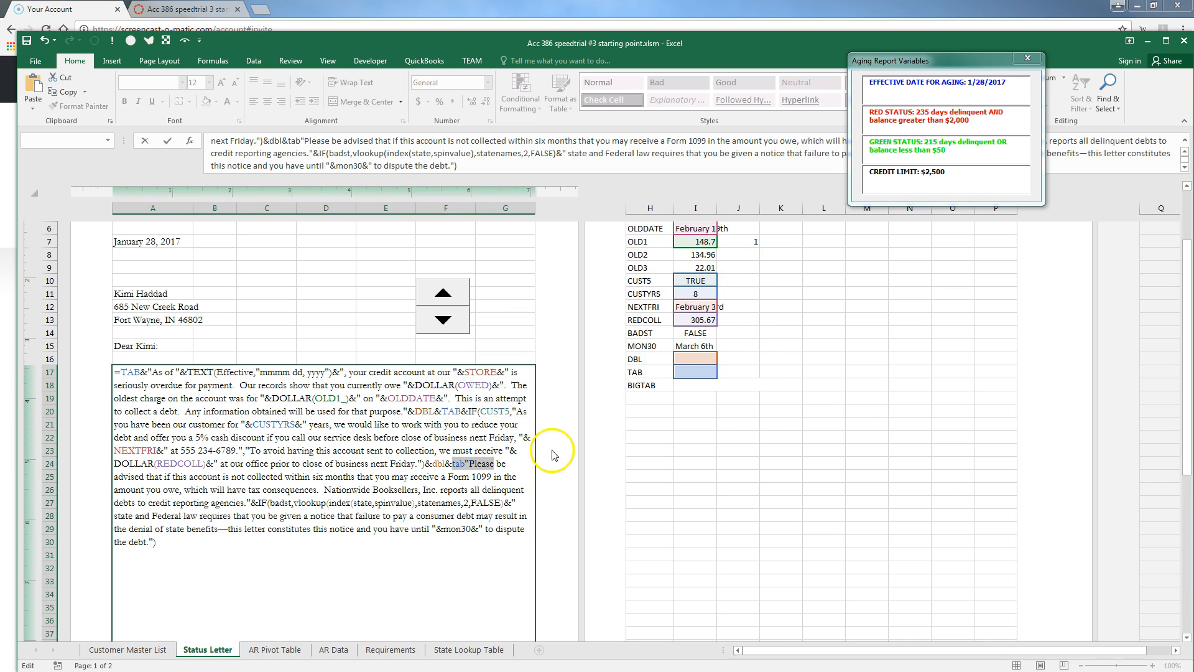
click(466, 464)
text(&)
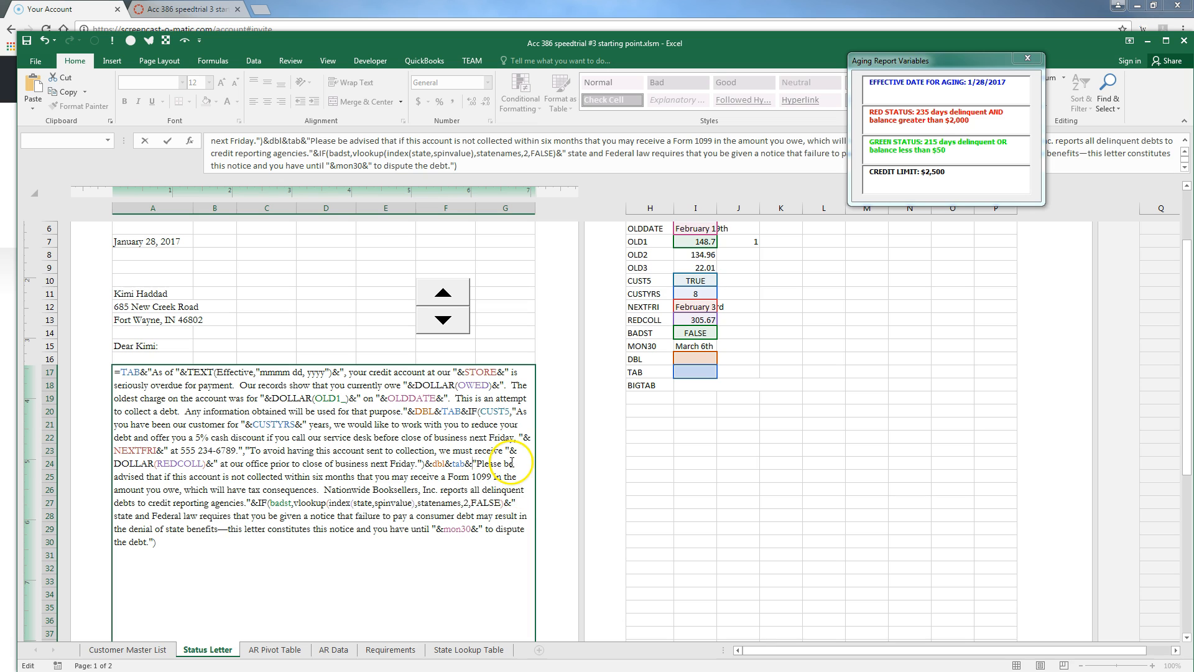
key(Return)
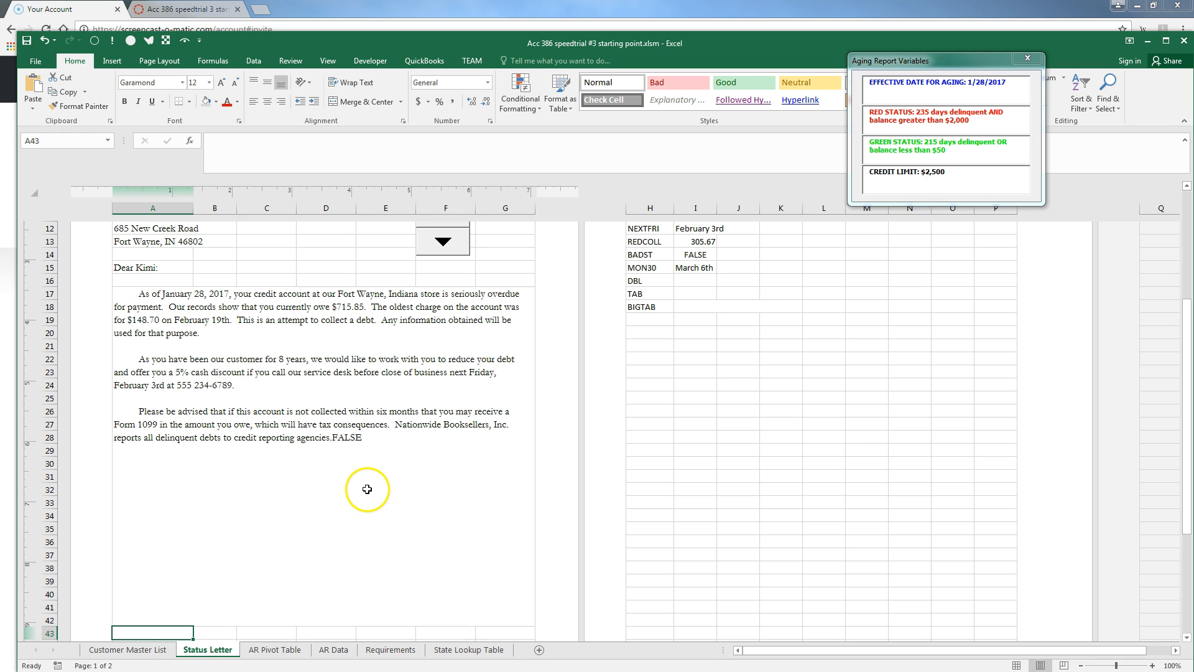
Switch to the next customer and close the BADST IF with an empty false result
click(444, 244)
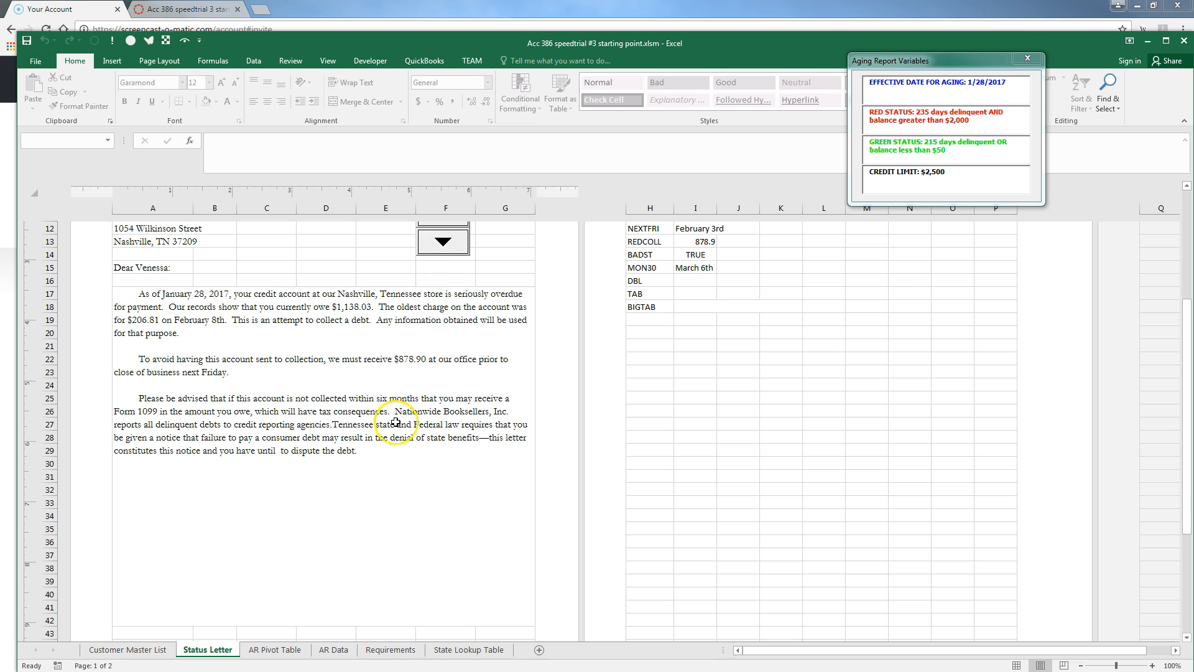
scroll(458, 283, up, 2)
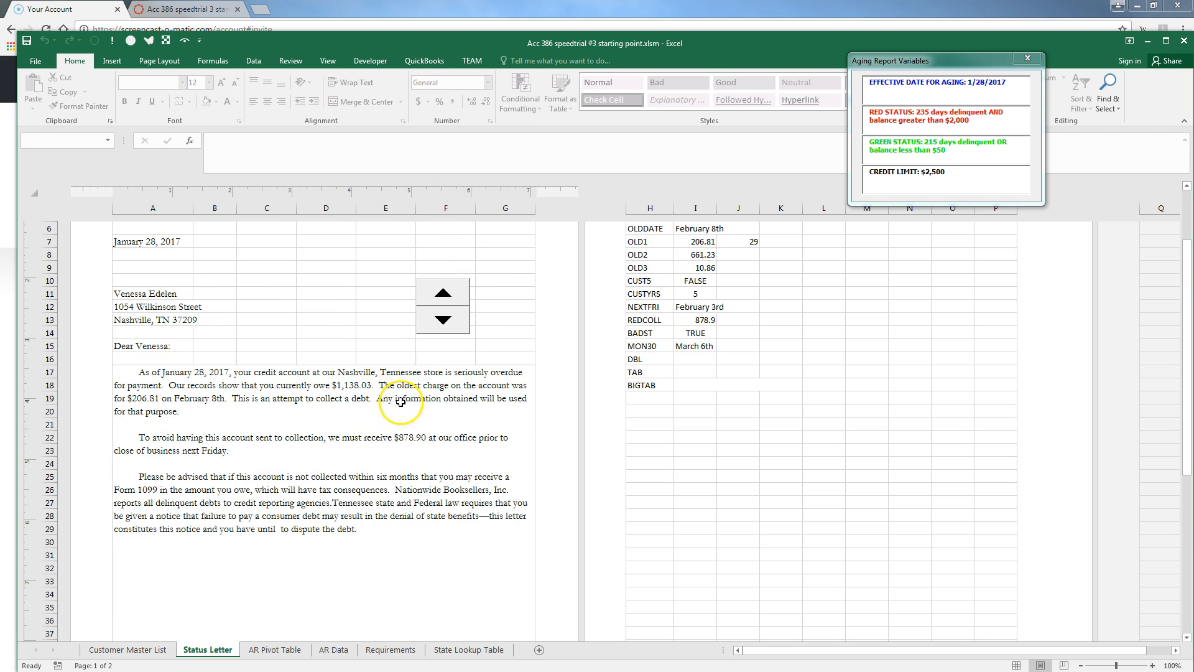
click(326, 533)
key(F2)
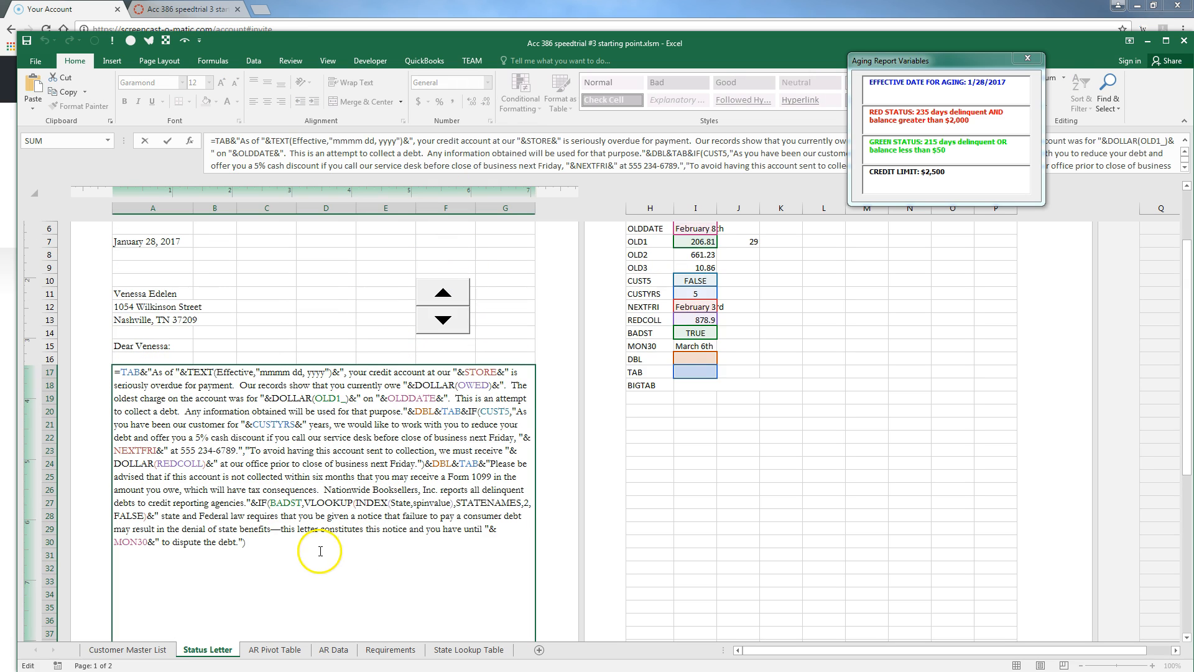
text(,""))
key(Return)
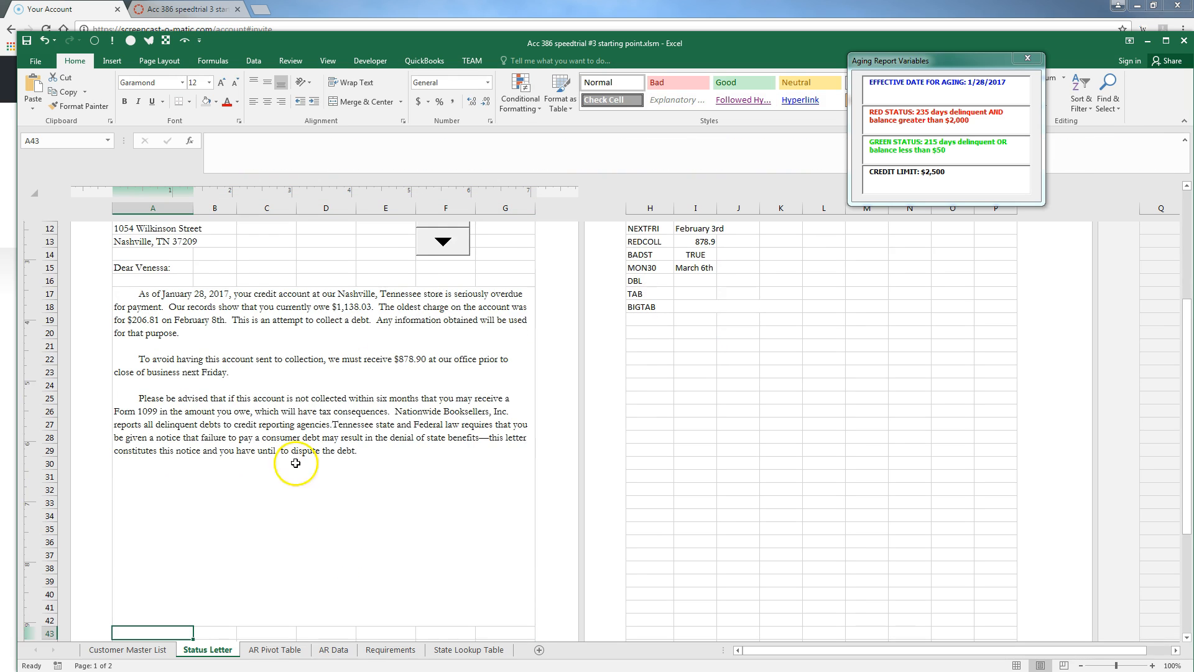
Join a double space (" "&) right after BADST in the A17 formula
scroll(436, 397, up, 3)
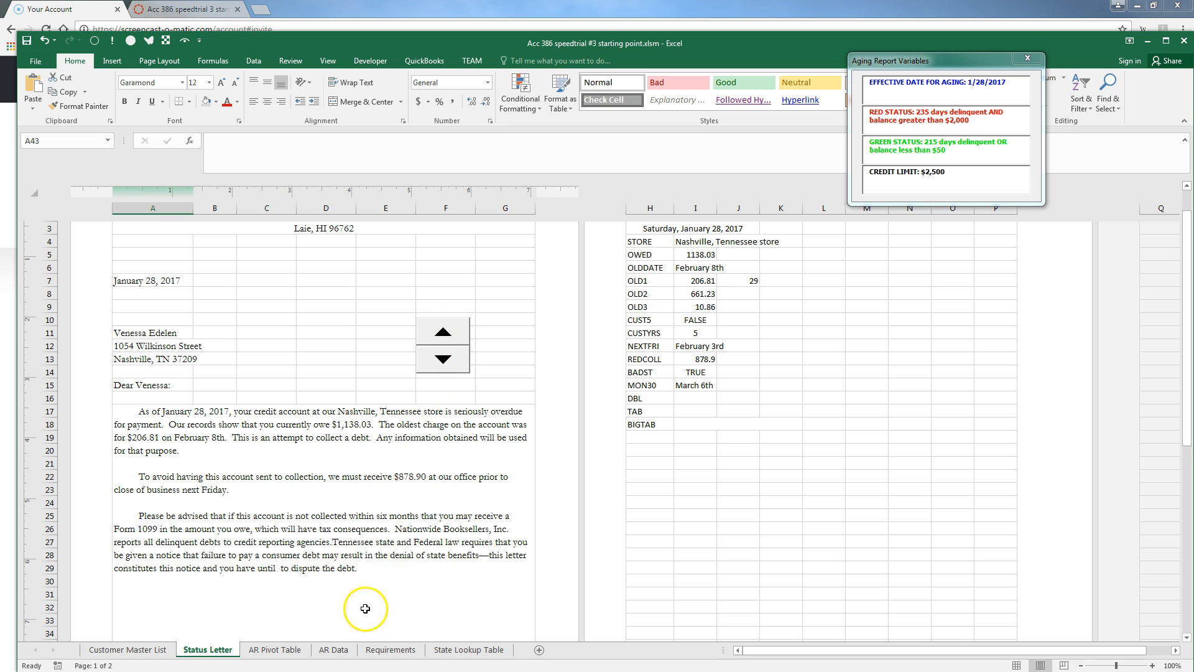
click(372, 571)
double_click(386, 554)
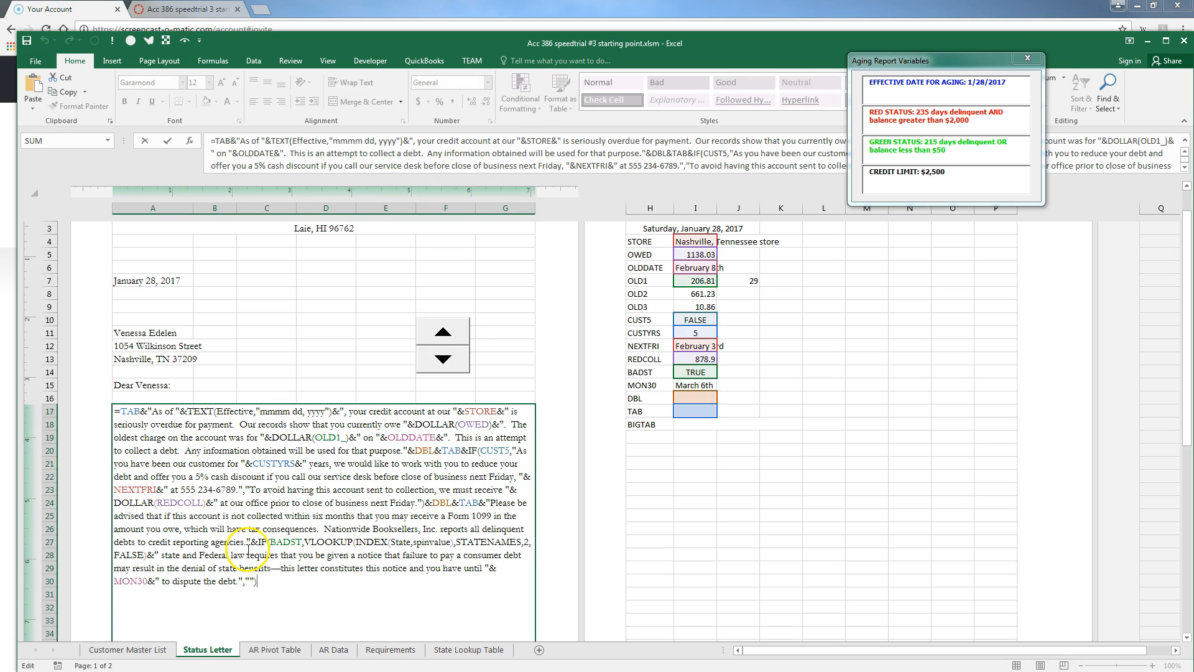
click(305, 541)
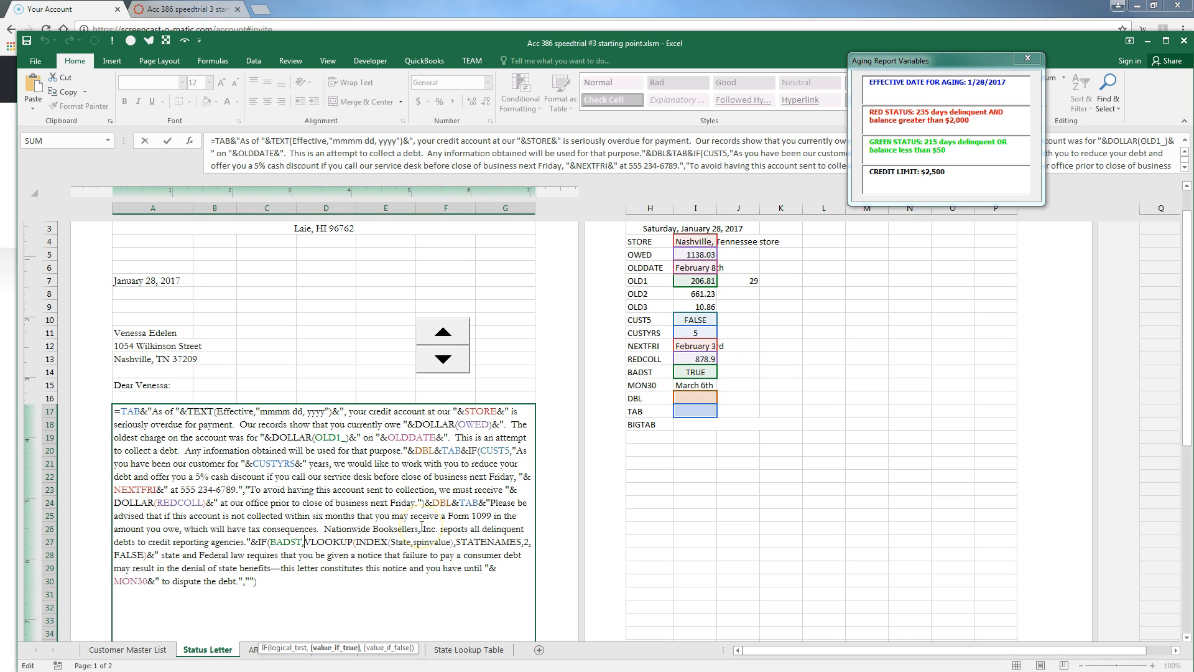
text("  "&)
key(Return)
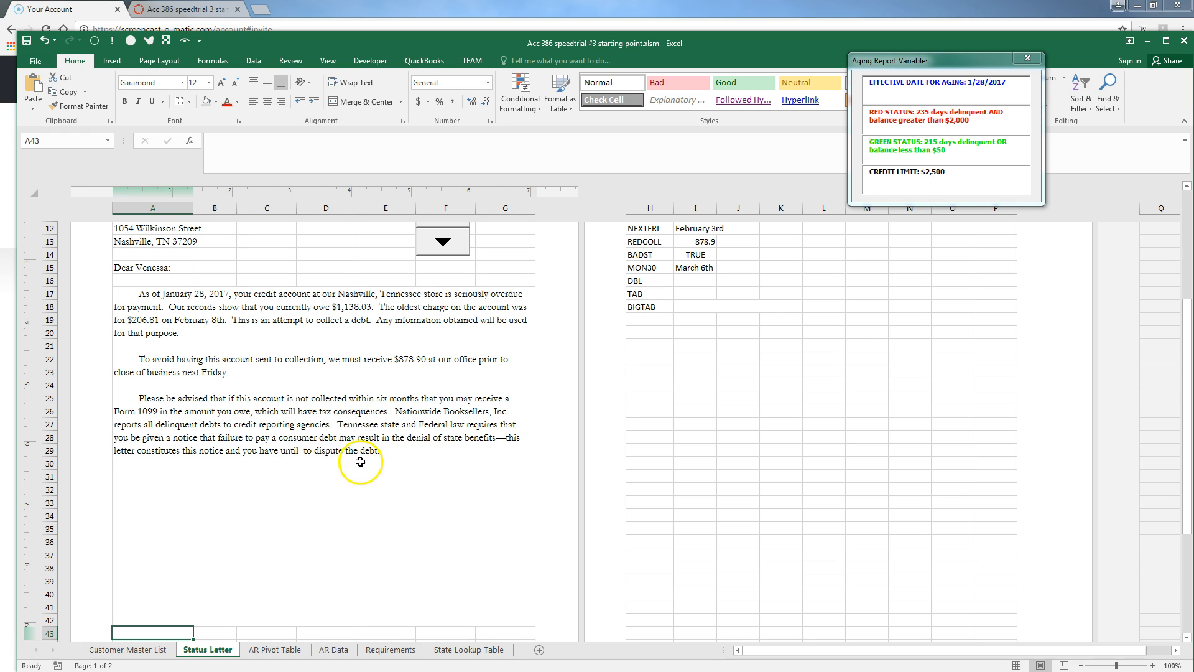
Remove the extra space after 'until' in the letter formula
click(313, 450)
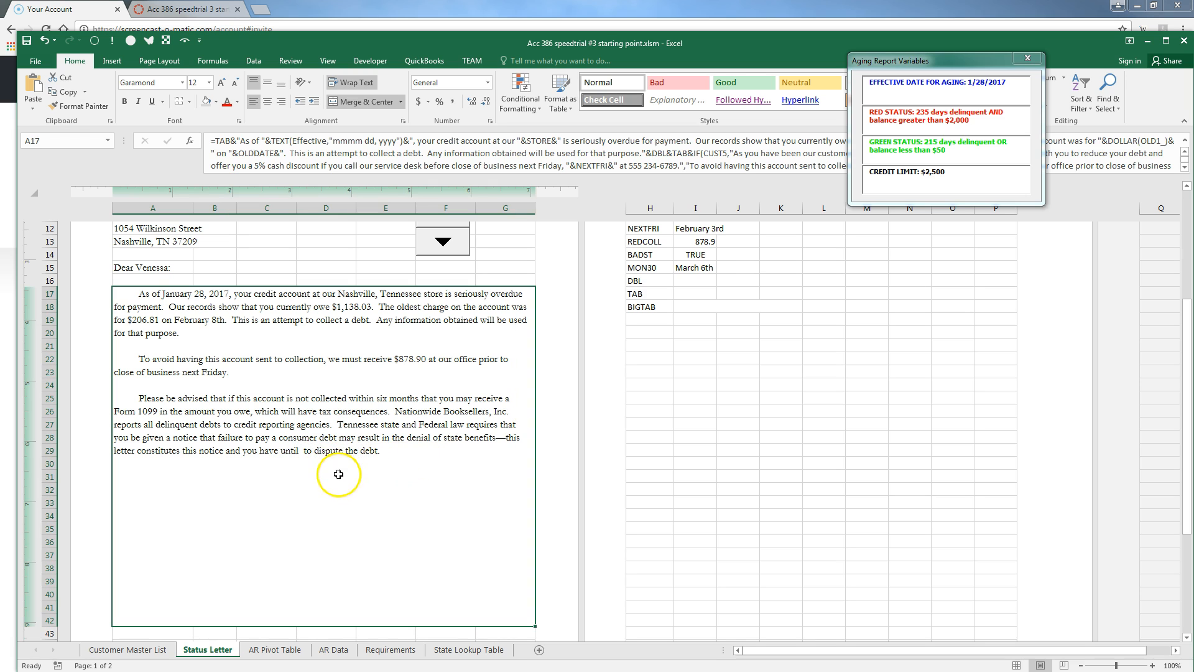
double_click(367, 498)
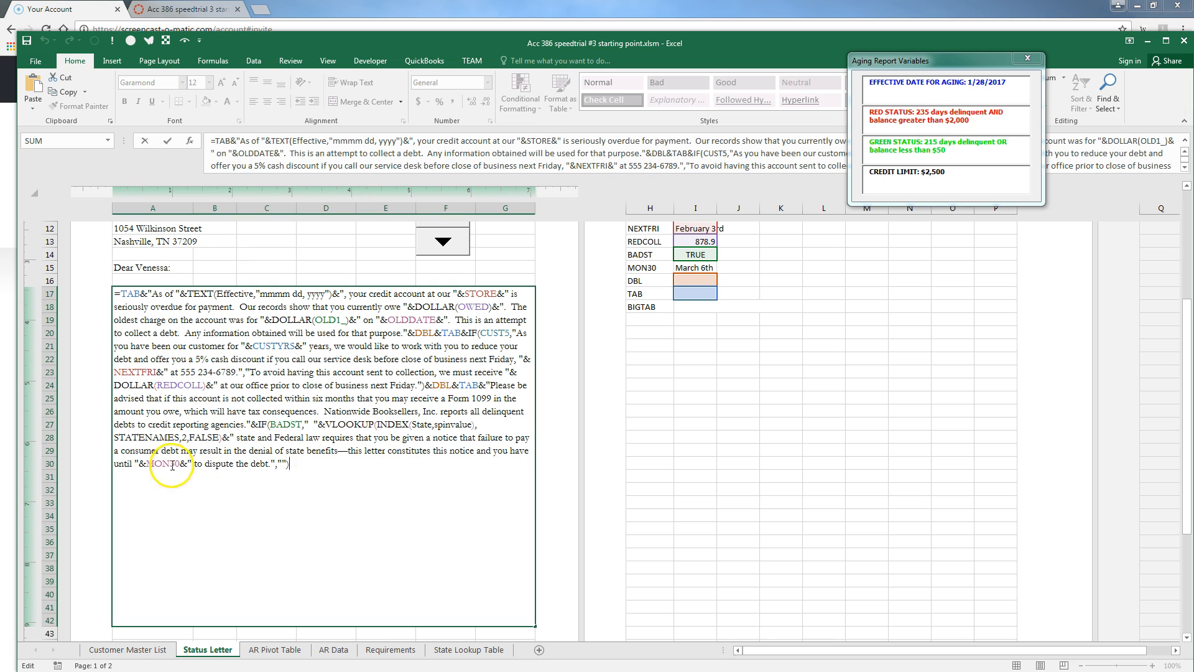
click(126, 463)
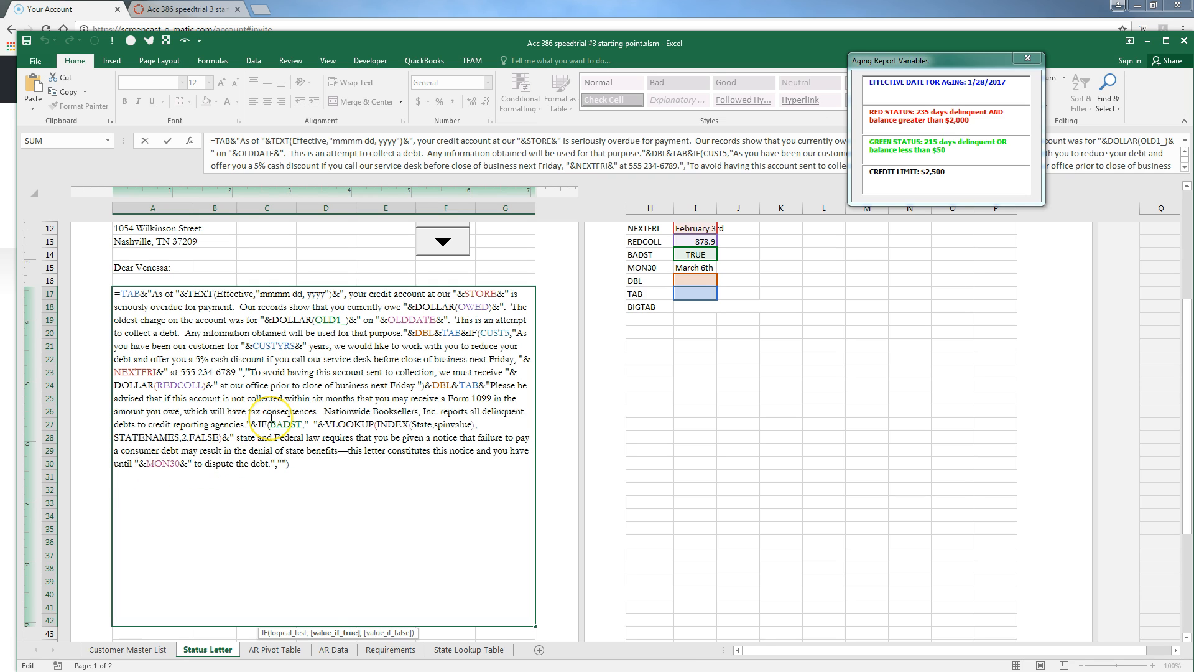
key(BackSpace)
key(Return)
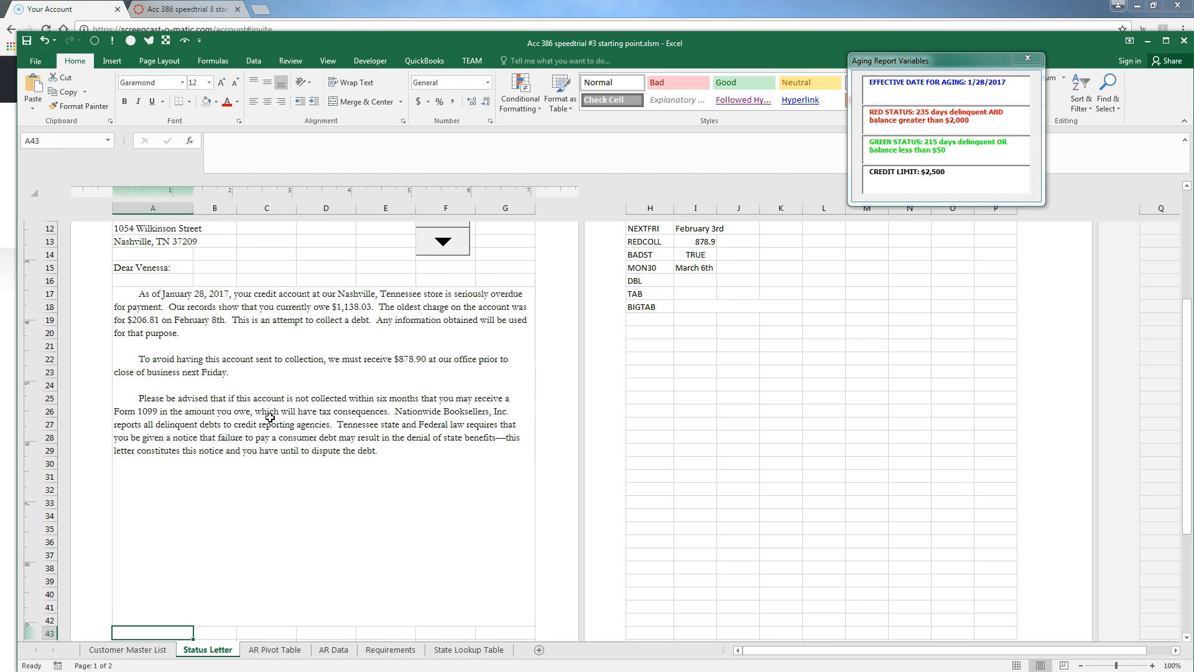
Try wrapping MON30 in TEXT, then remove the TEXT function so MON30 stands alone
click(306, 452)
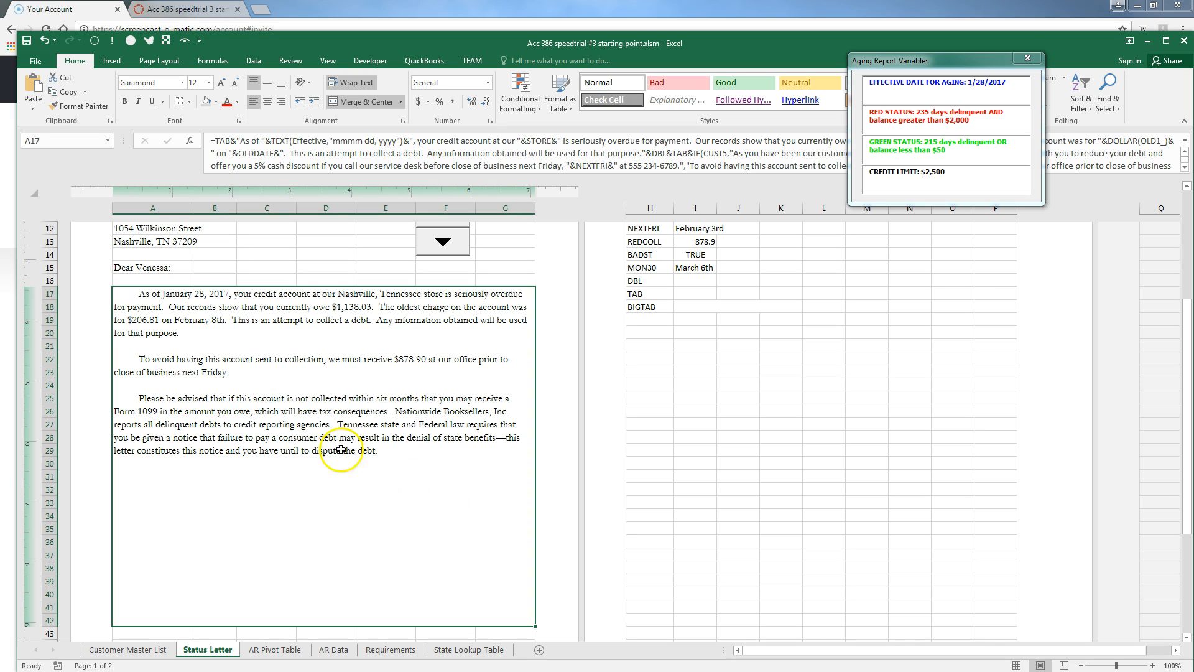
double_click(453, 468)
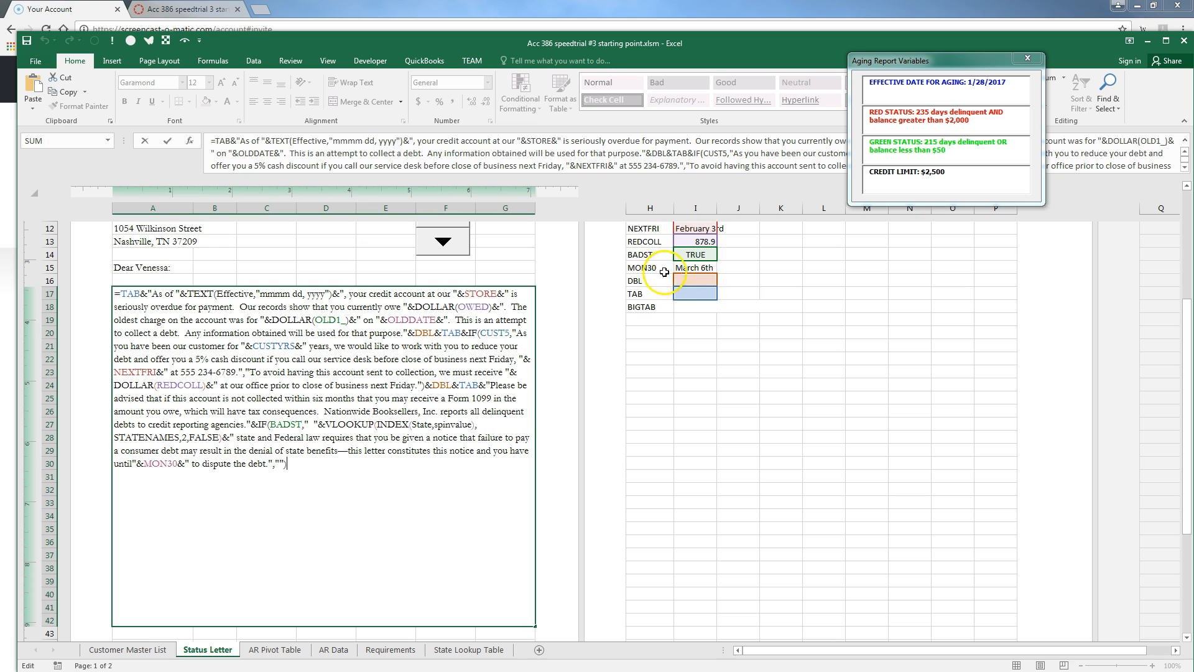
click(138, 466)
text(text)
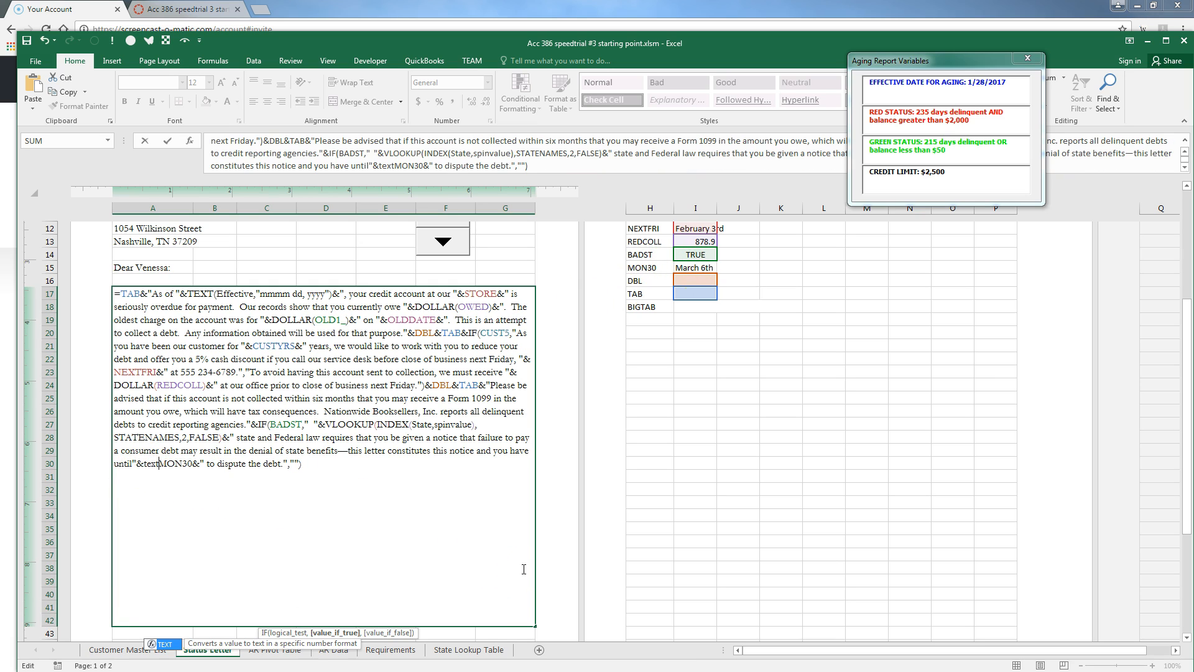
text((MON30)
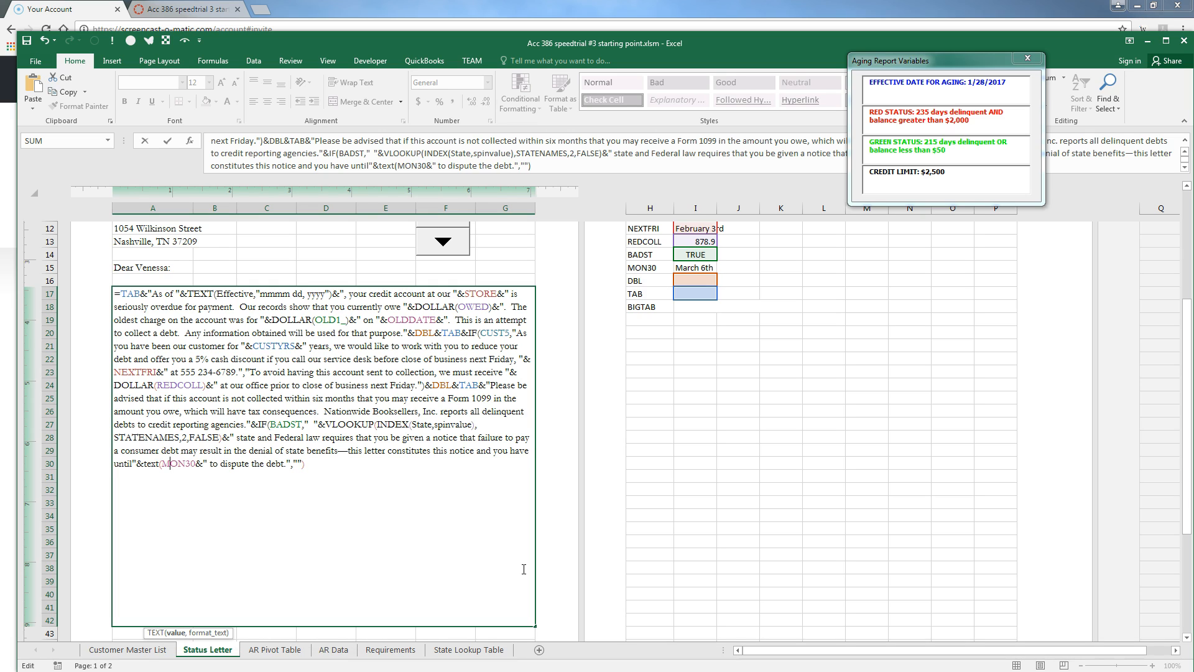
text(,)
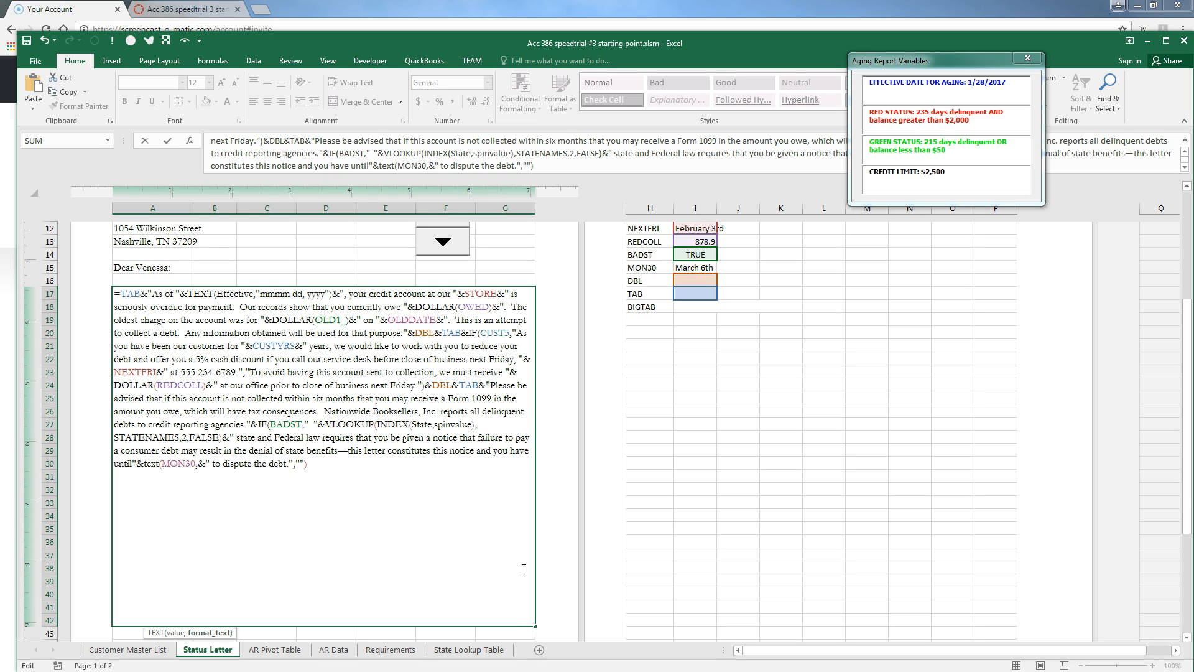
key(BackSpace)
key(Left)
key(Left)
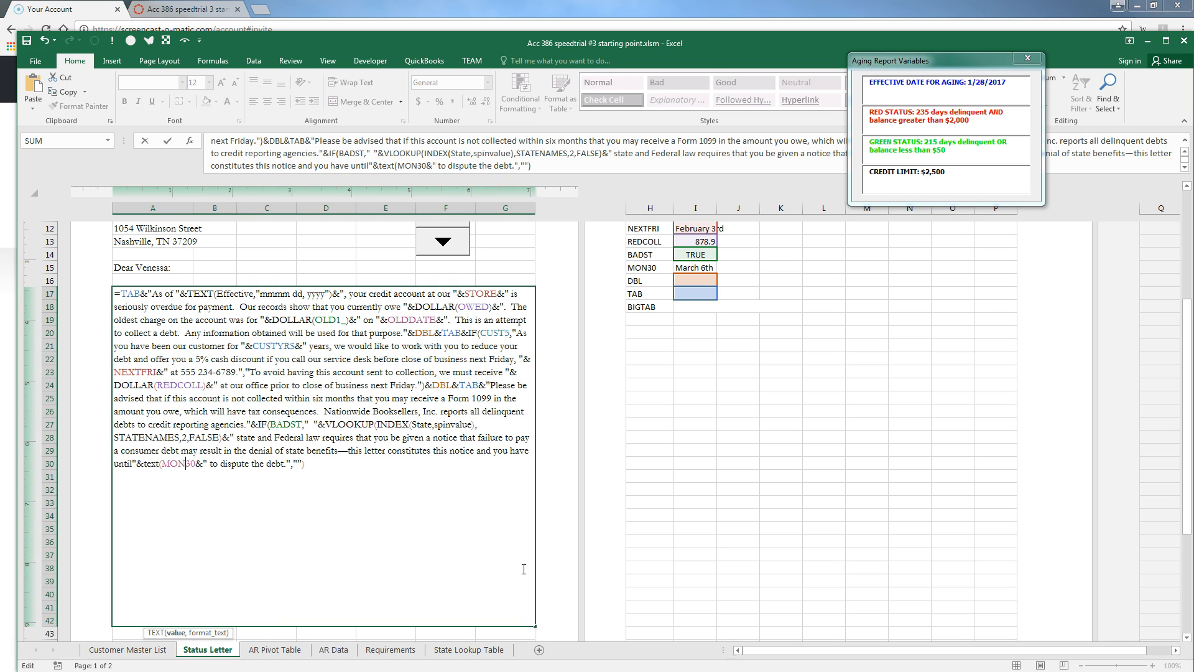
key(Left)
key(BackSpace)
key(BackSpace)
key(BackSpace)
key(Delete)
key(Delete)
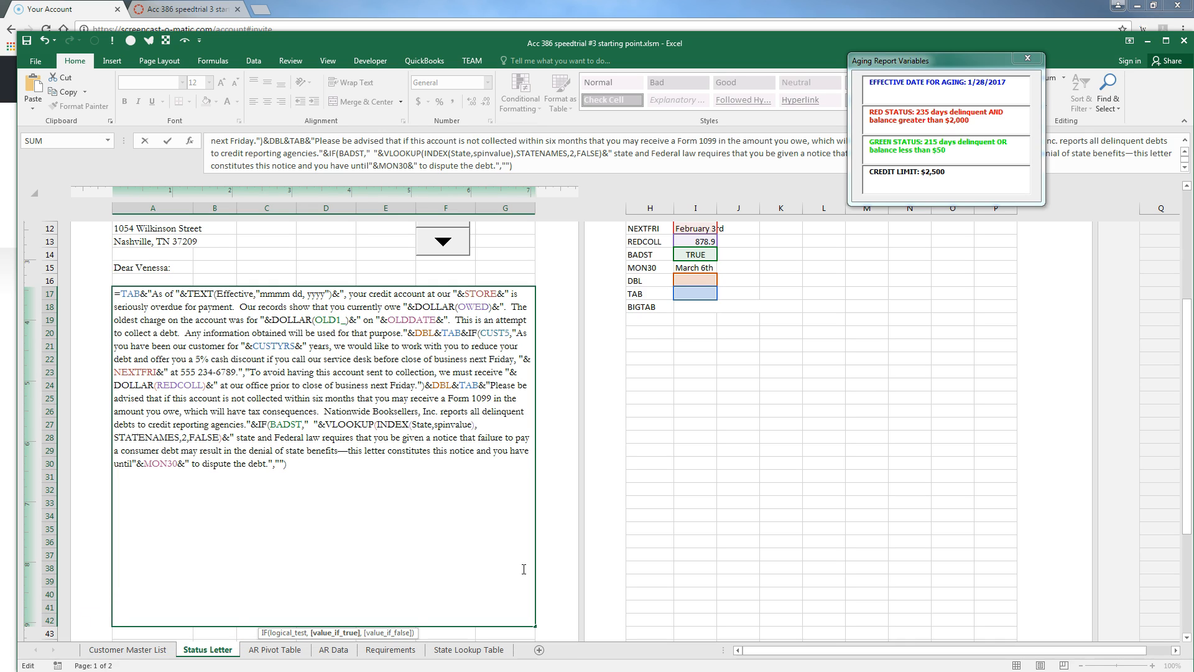
key(Return)
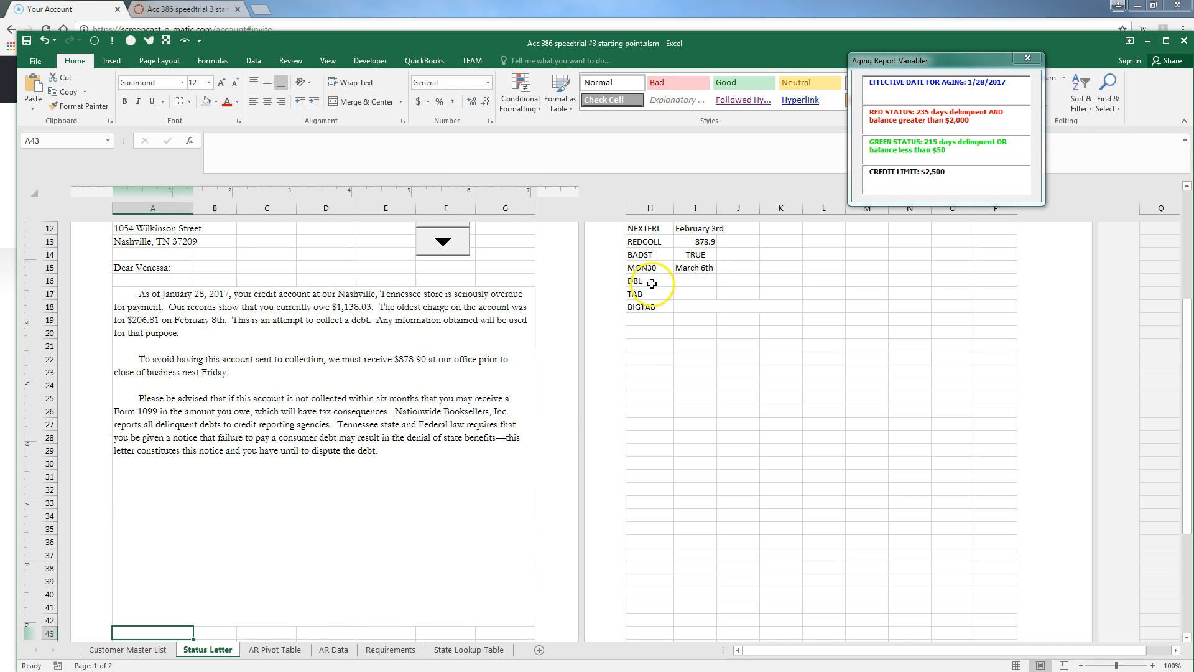
Check I15's name and change the letter's MON30 reference to MON30_
click(692, 269)
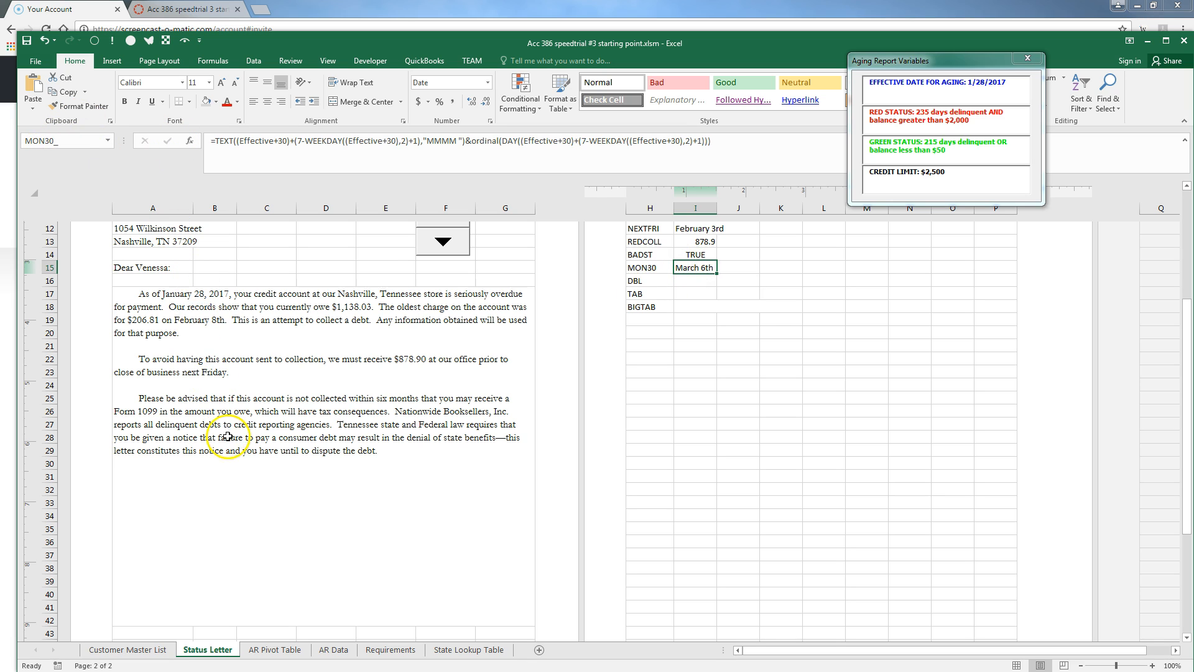
click(242, 464)
double_click(244, 465)
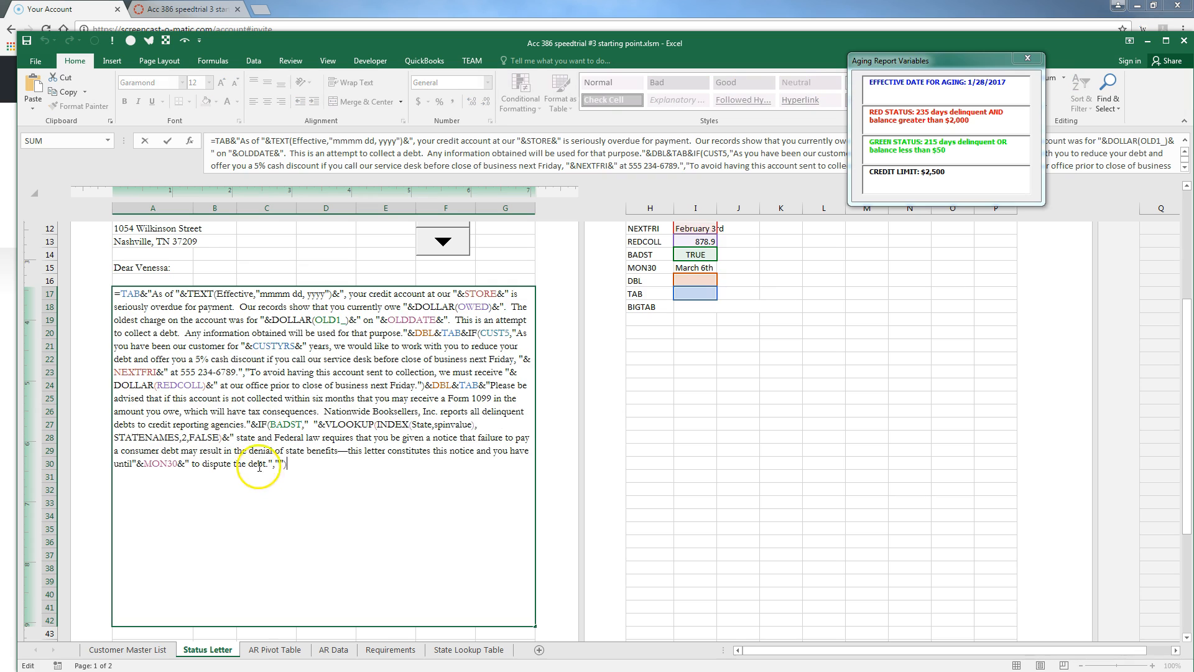
click(357, 467)
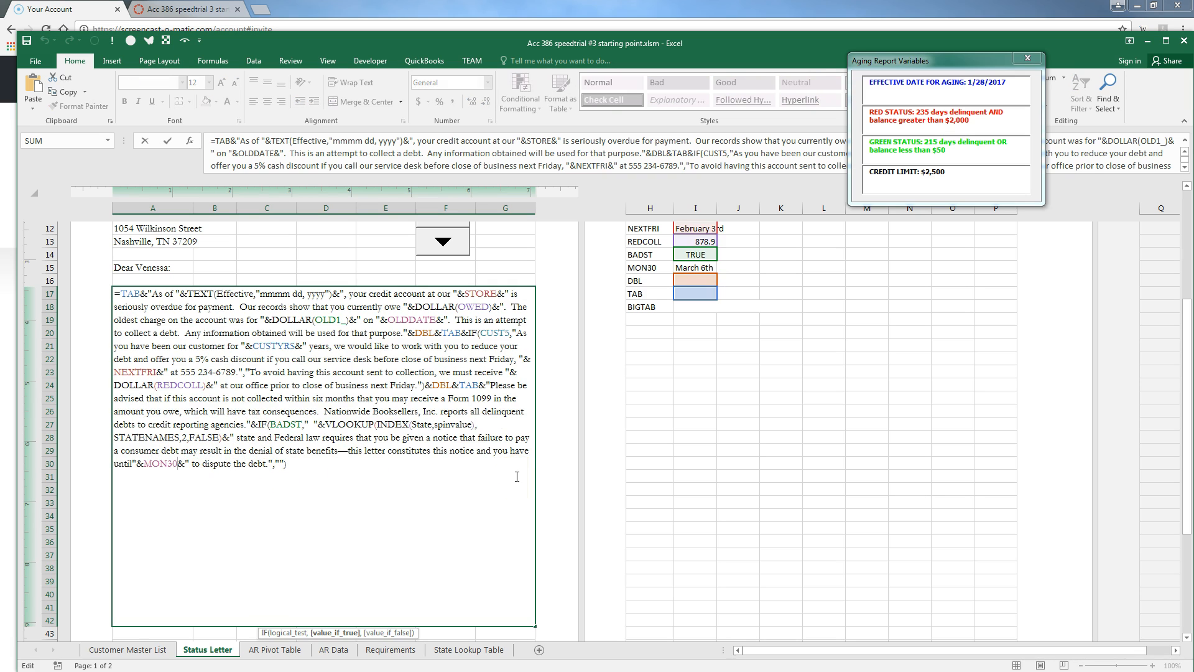
text(_)
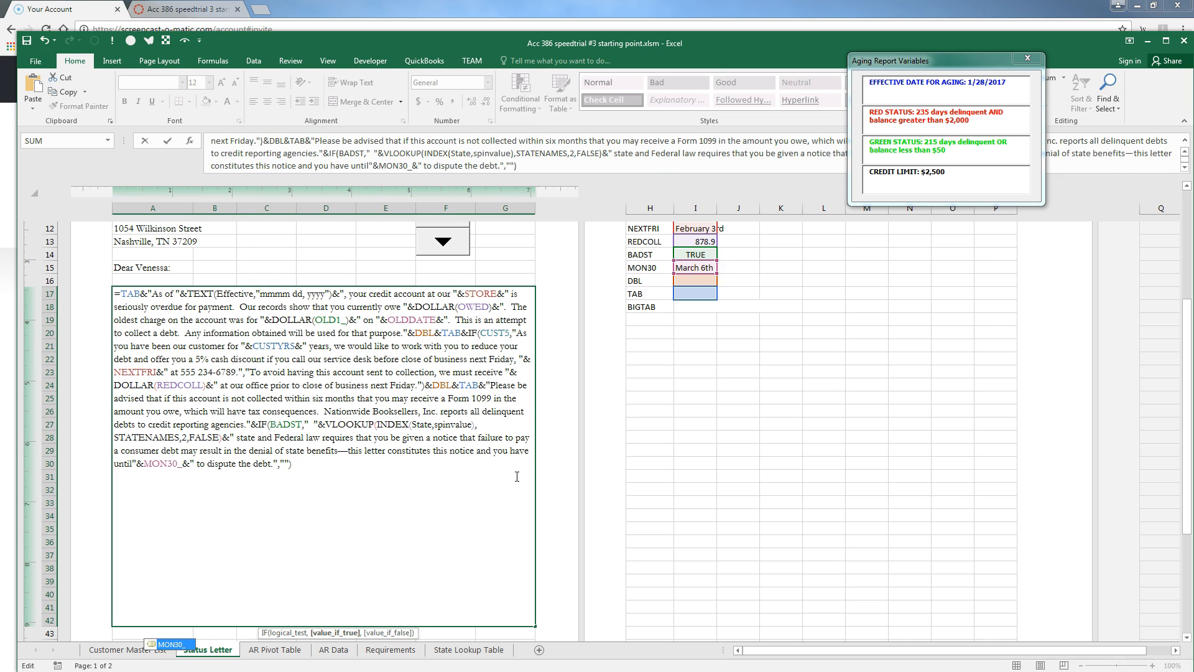
key(Return)
Restore the space after 'until' before the date in the letter formula
click(328, 459)
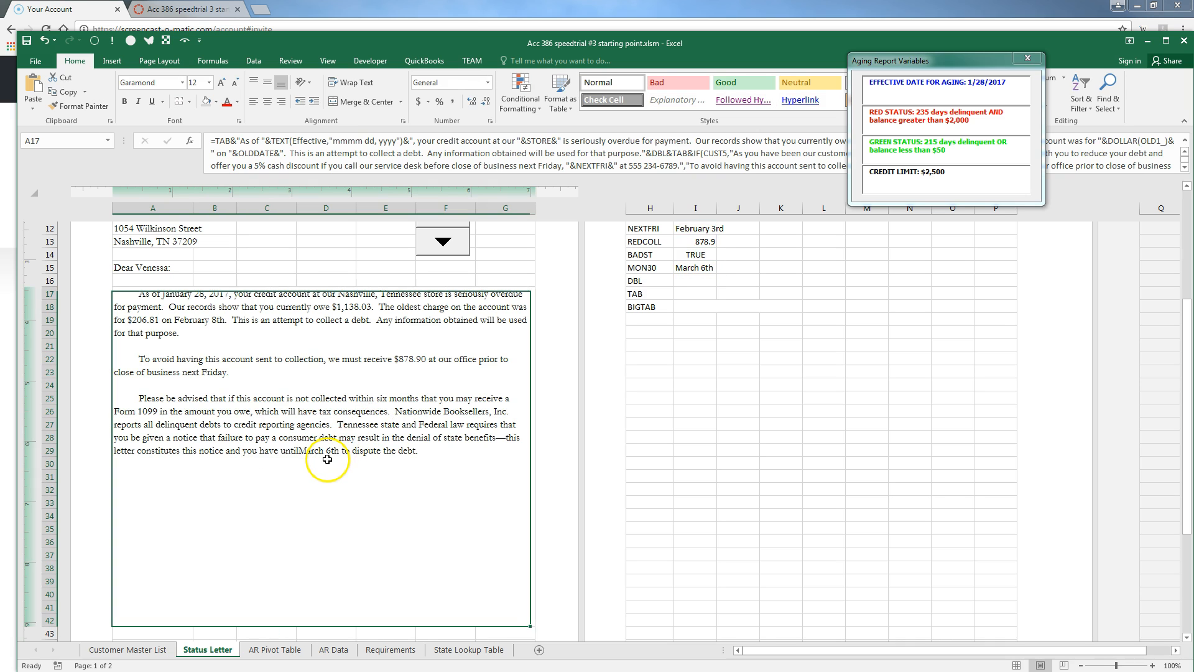
key(F1)
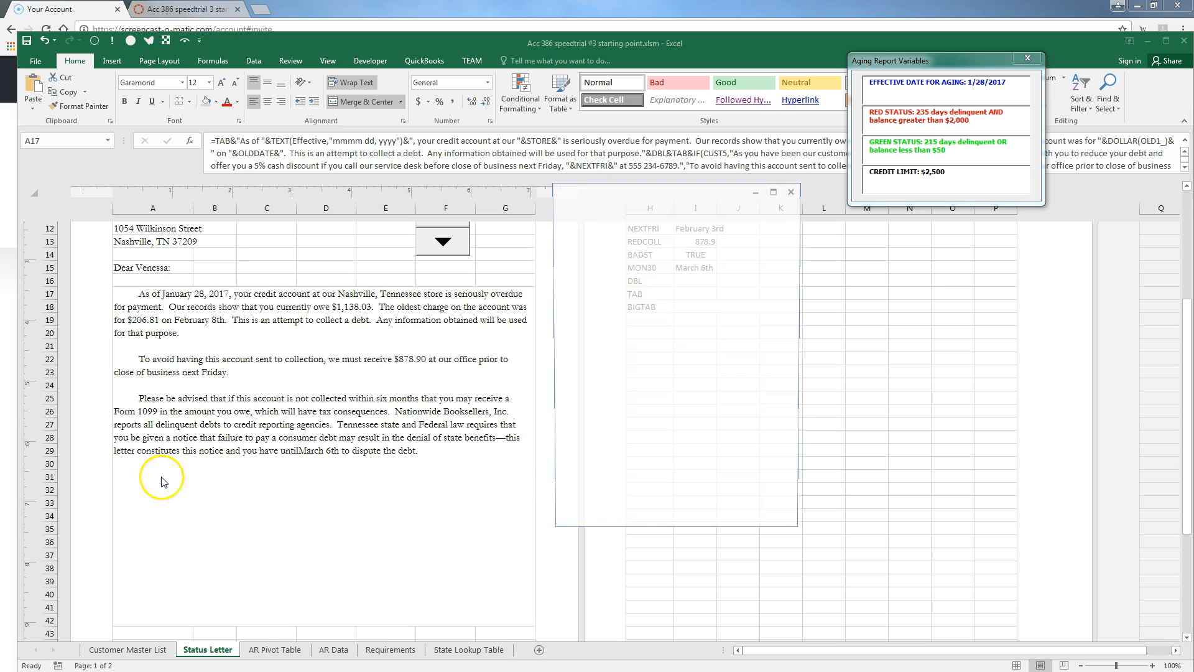
click(795, 189)
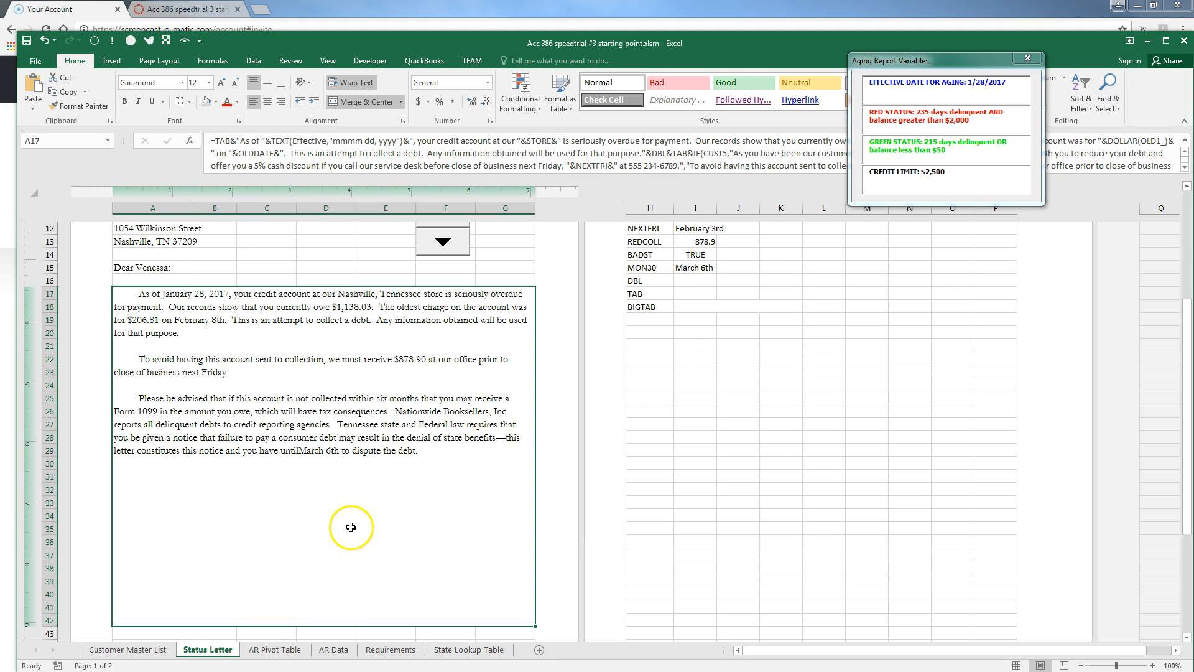
key(F2)
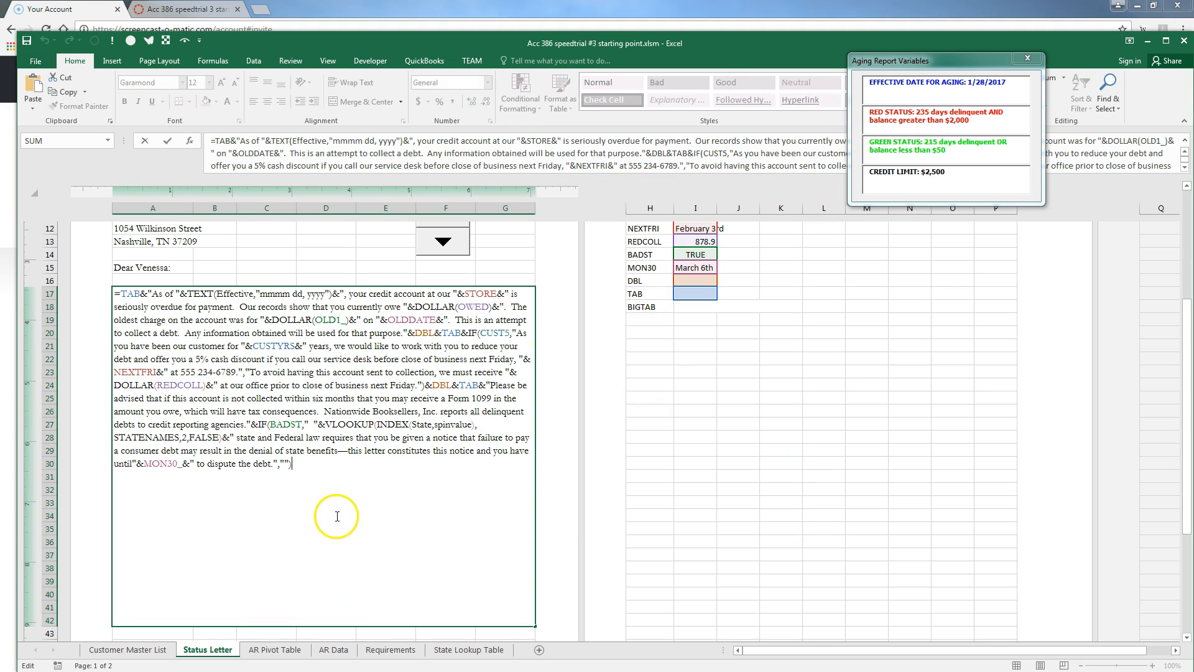
click(135, 463)
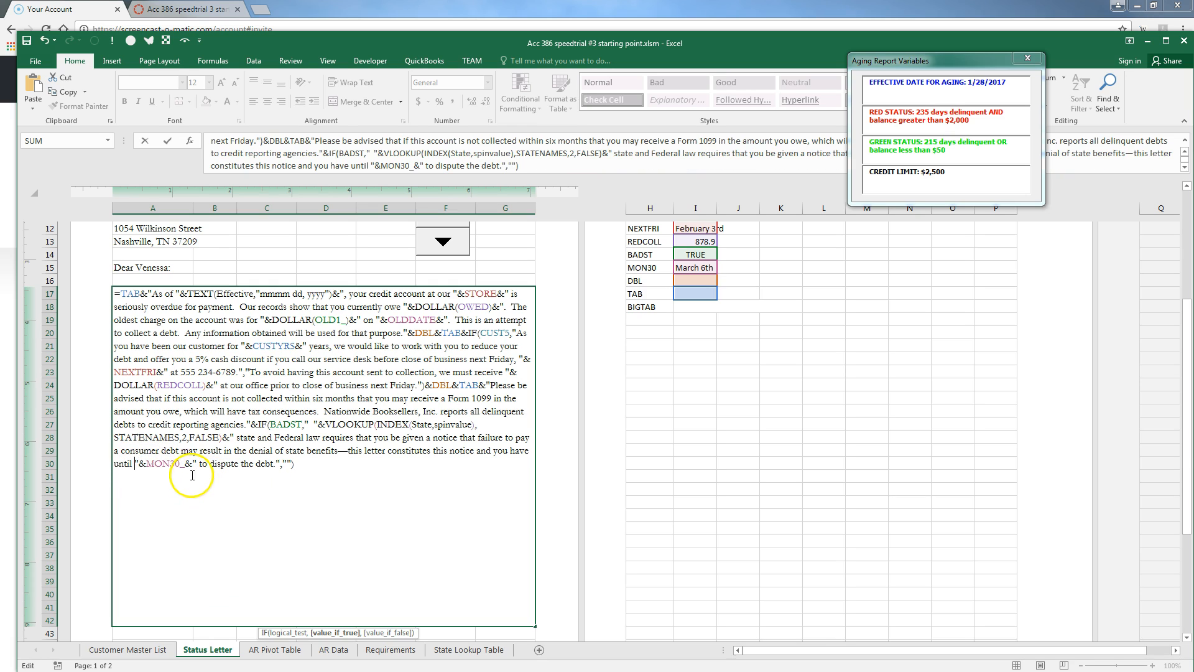
key(Return)
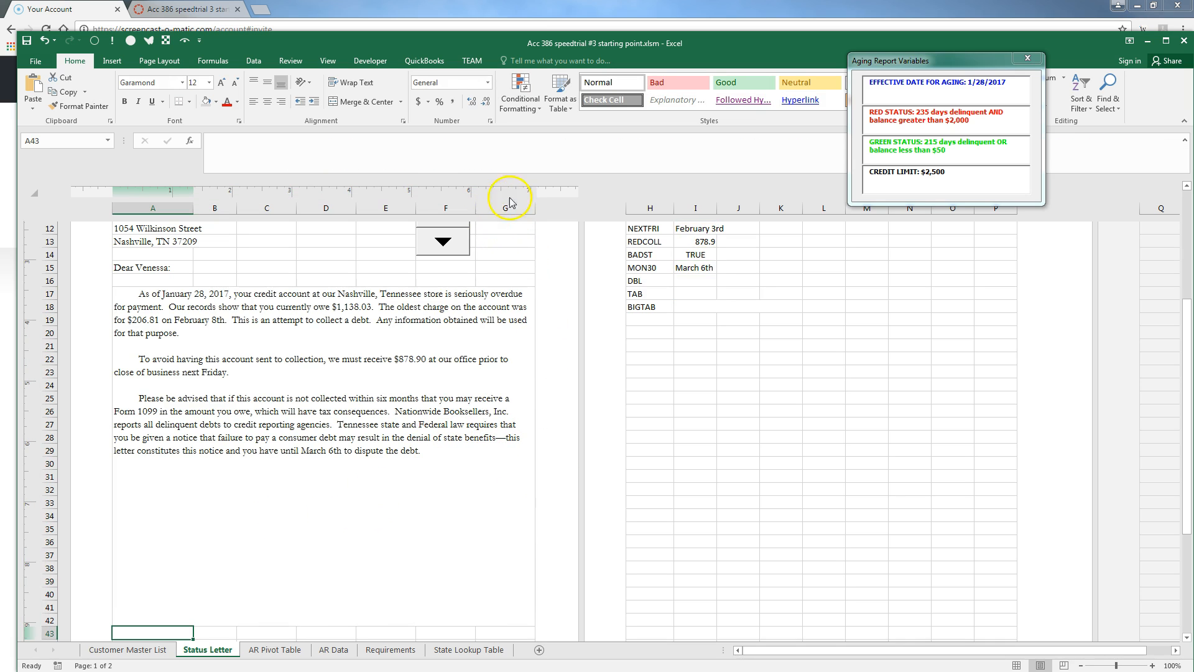
Append 'Sincerely yours,', 'Nationwide Booksellers, Inc.' and 'Legal Department' using DBL, BIGTAB and CHAR(10)
click(251, 374)
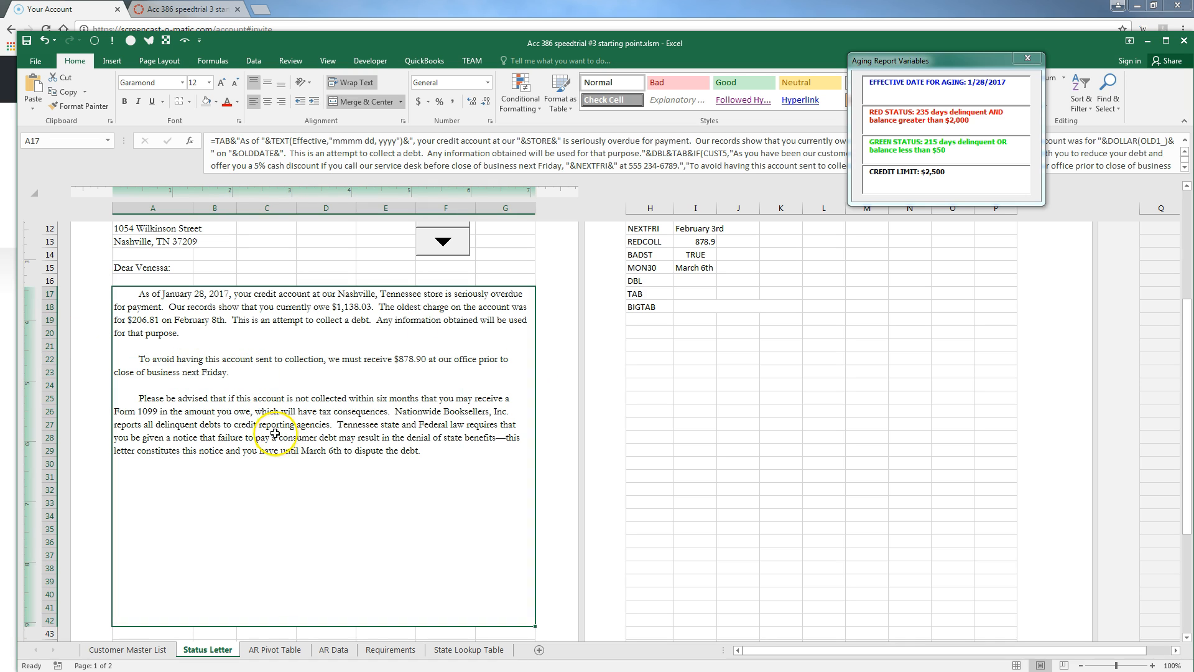
double_click(274, 458)
text(&d)
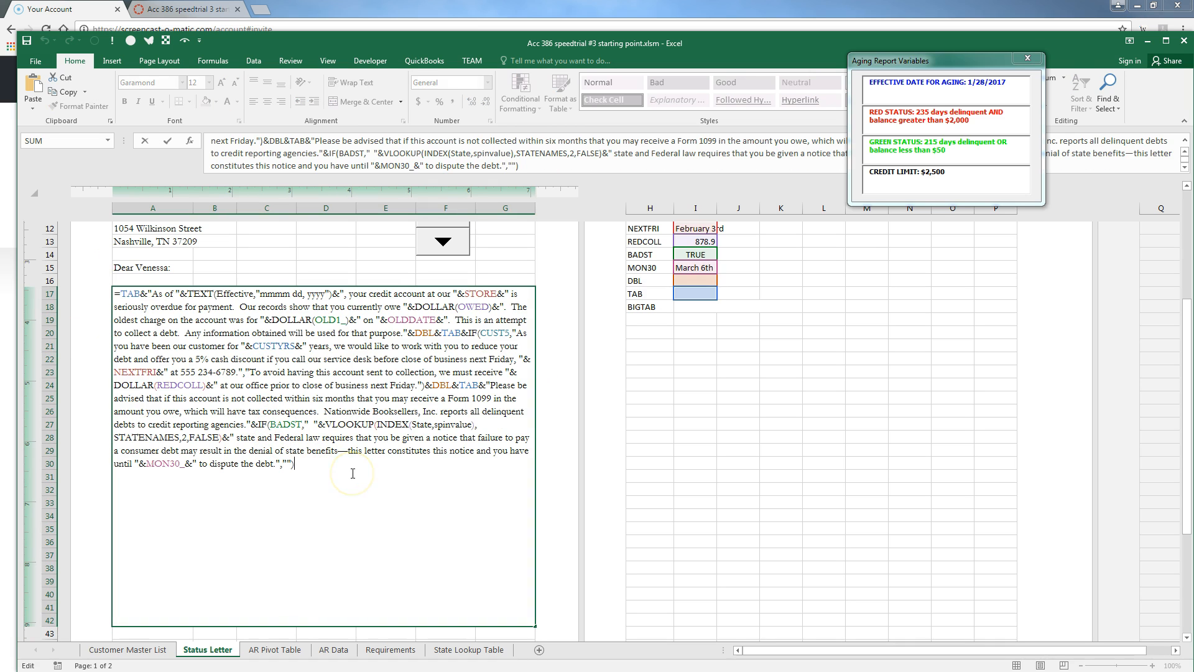
text(bl)
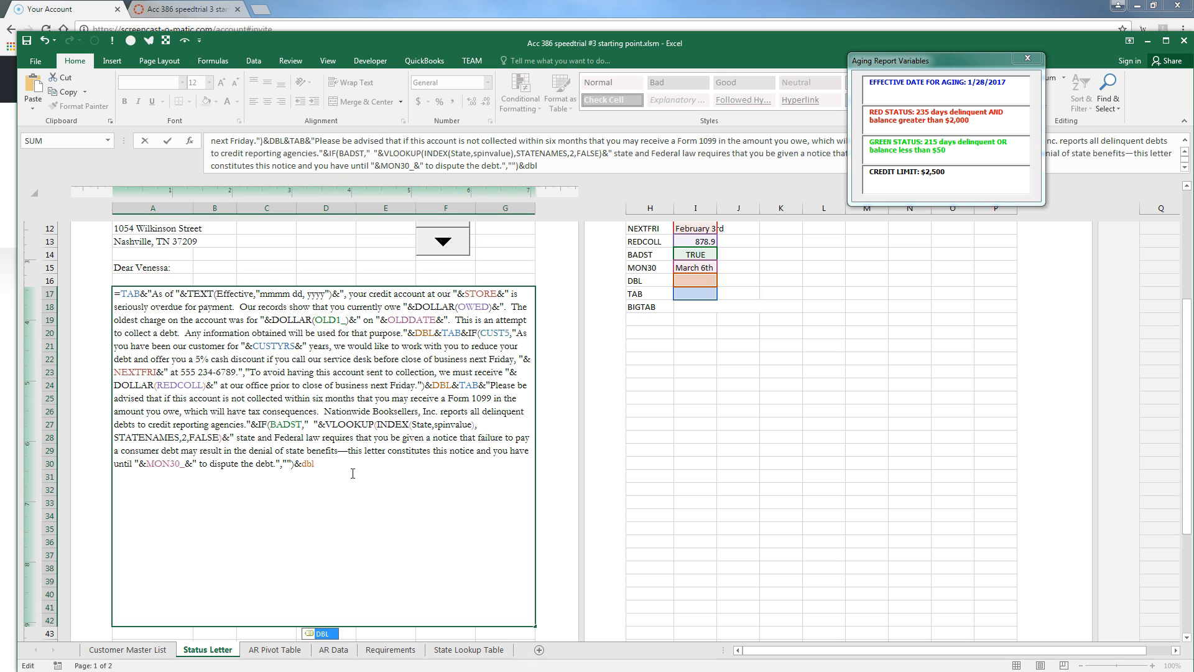
text(&bigtab&"Sincerely yours,)
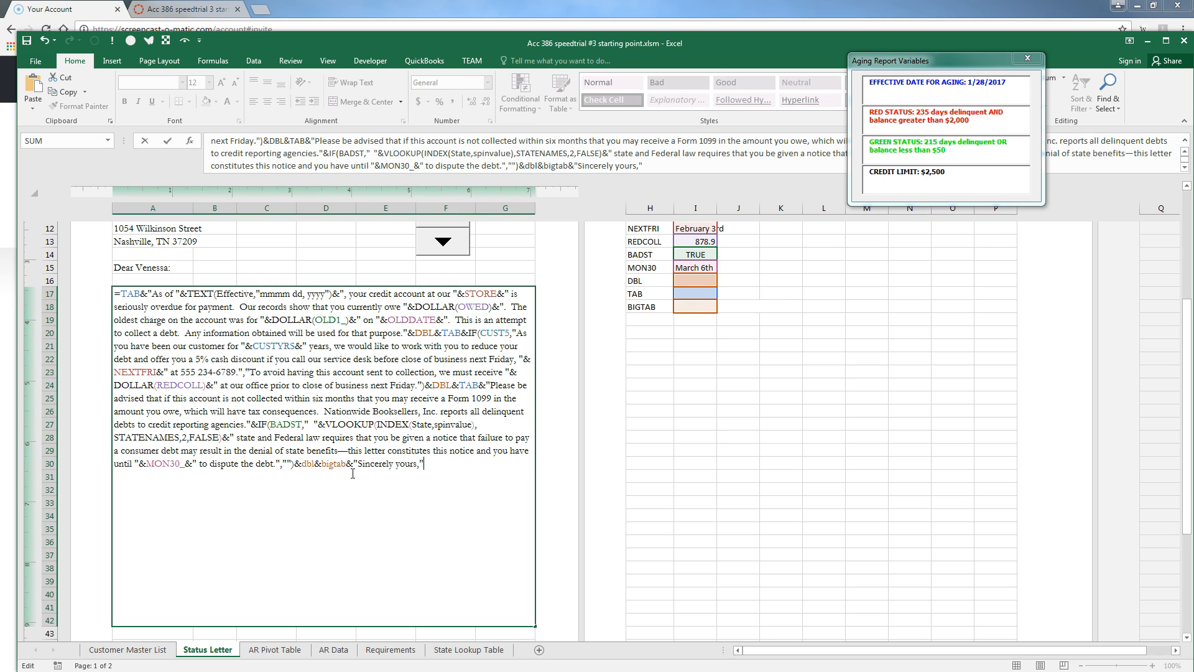
text(dbl&dblt)
key(BackSpace)
text(&bigtab&)
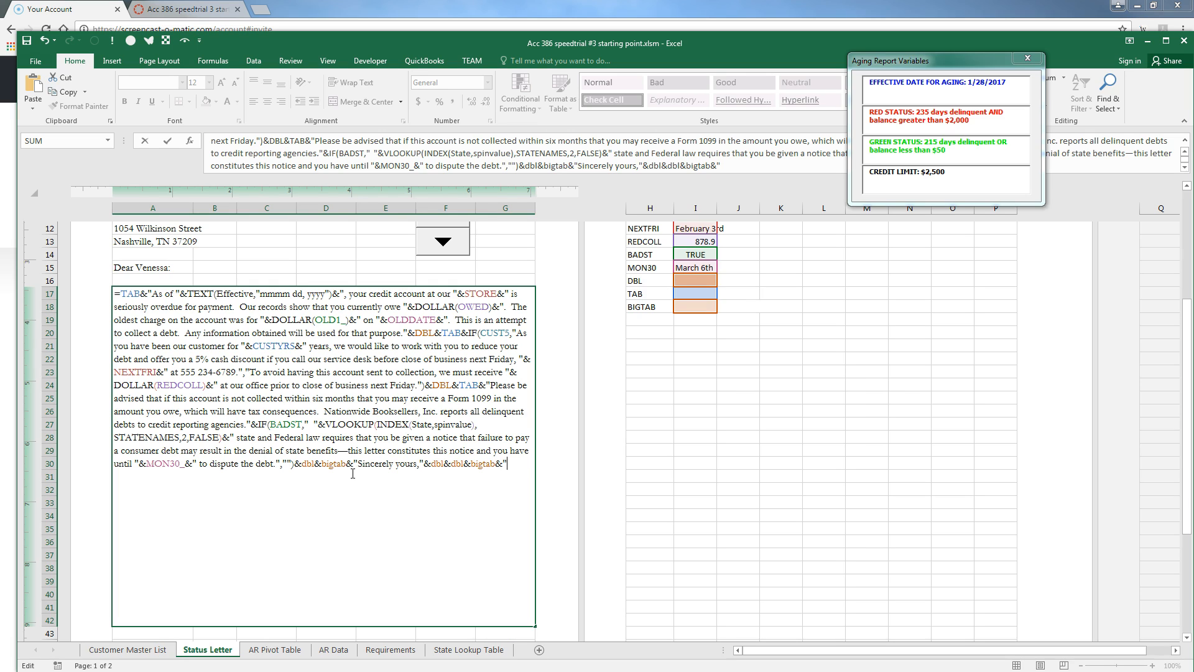
text("Nationalw)
key(BackSpace)
key(BackSpace)
text(wide Booksellers, In)
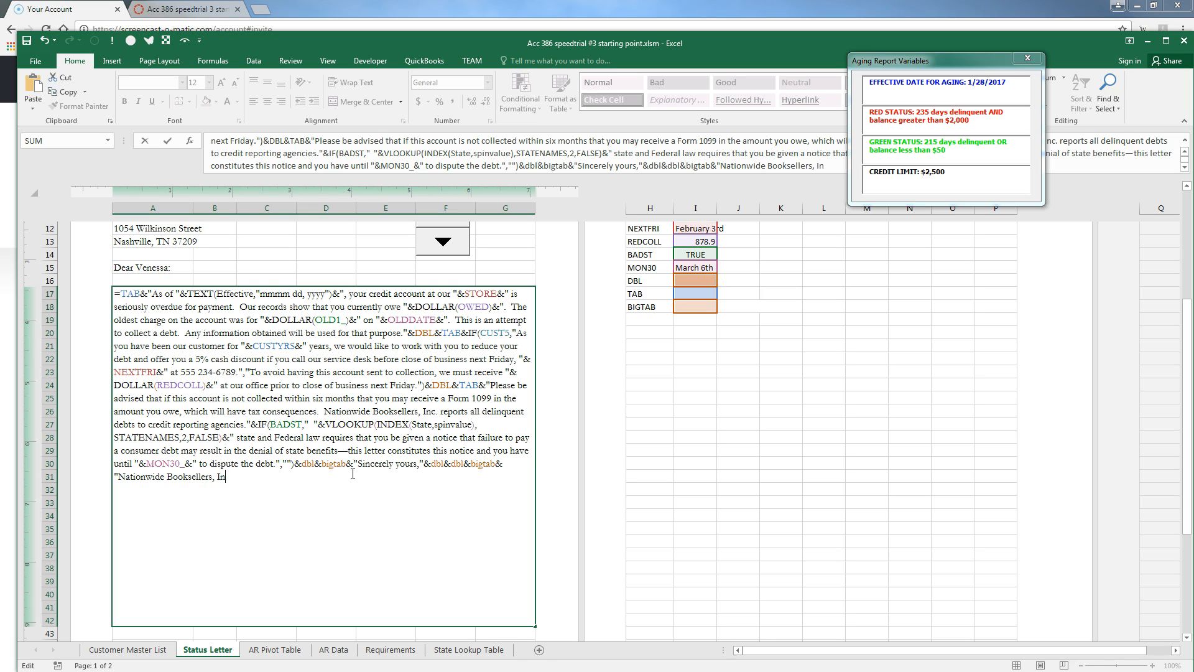
text(c."&char(10)&)
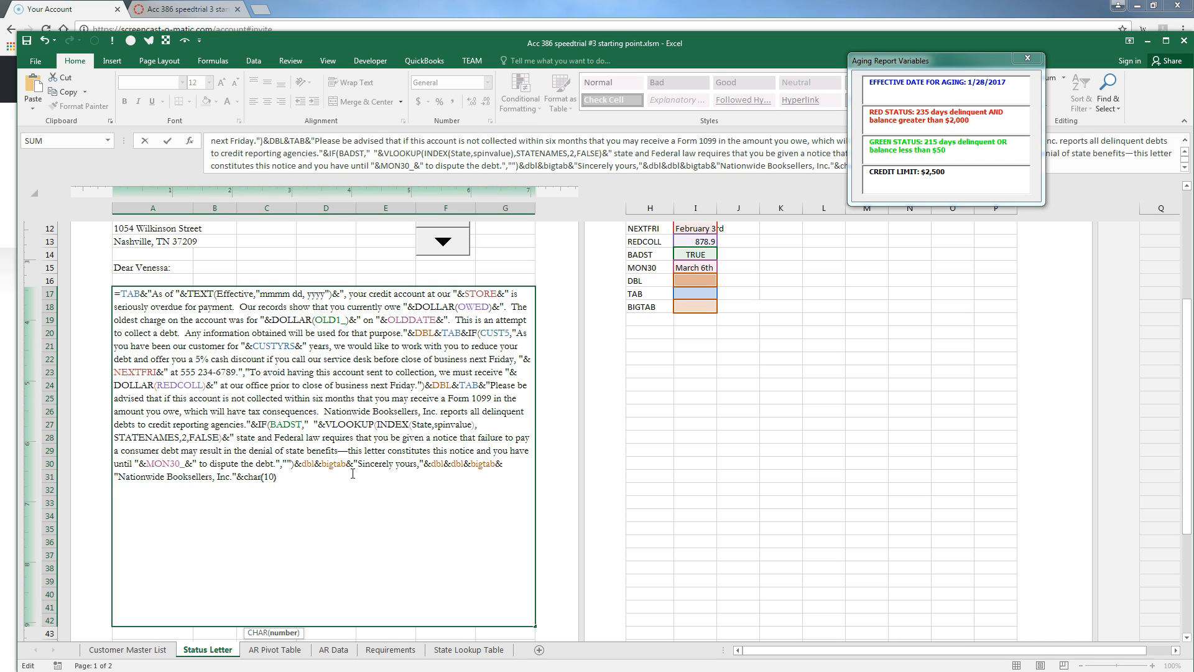
text(big)
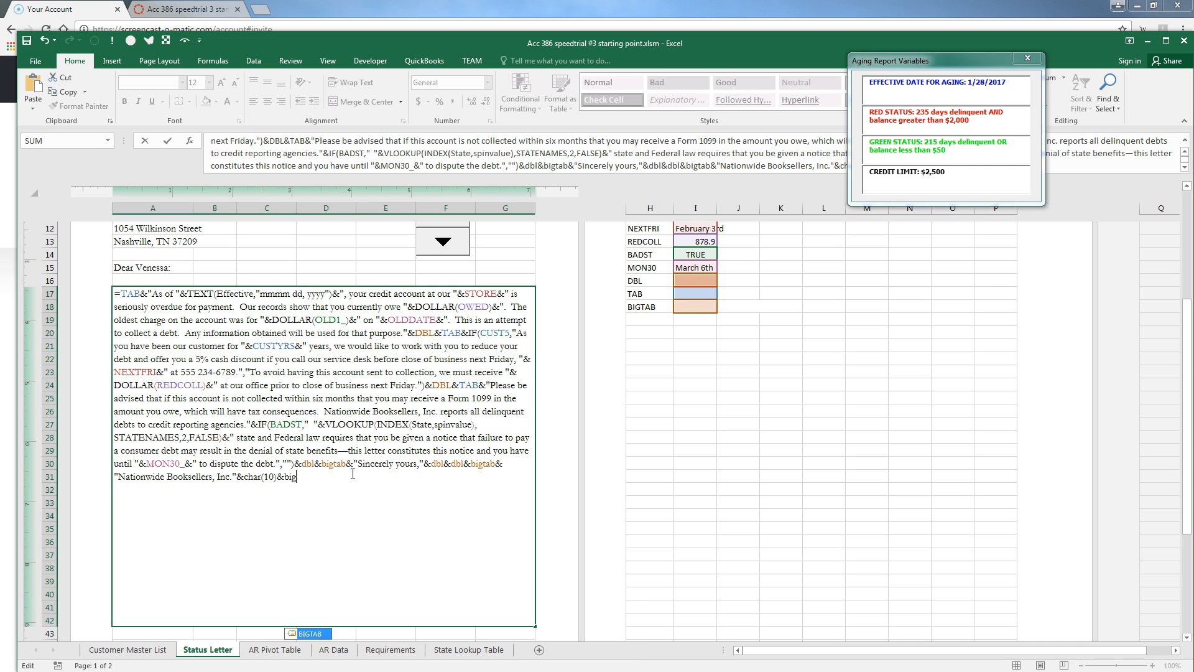
text(tab&")
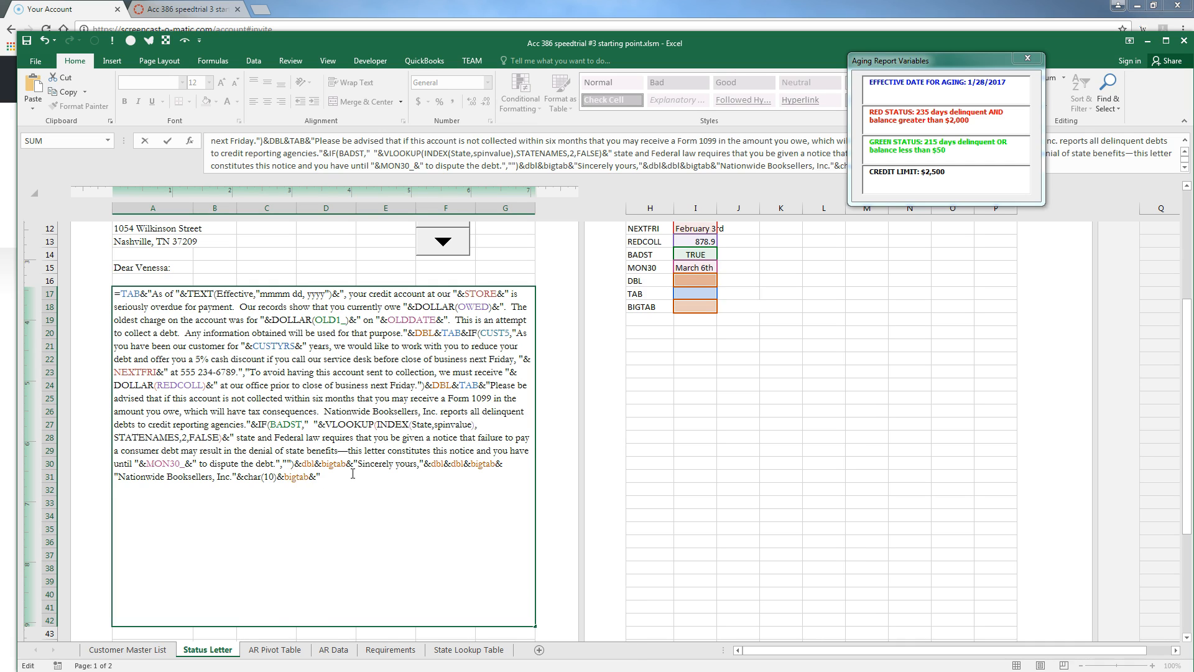
text(Legal Department")
key(Return)
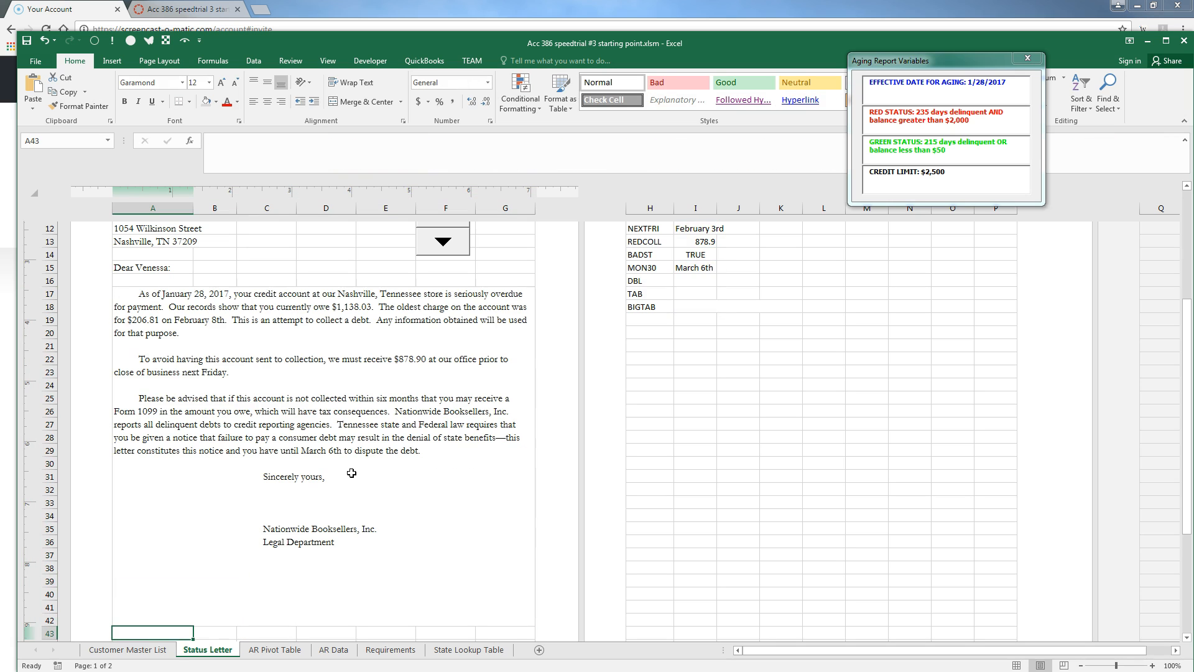
Enter the label 'RED' in cell H32
scroll(351, 474, down, 1)
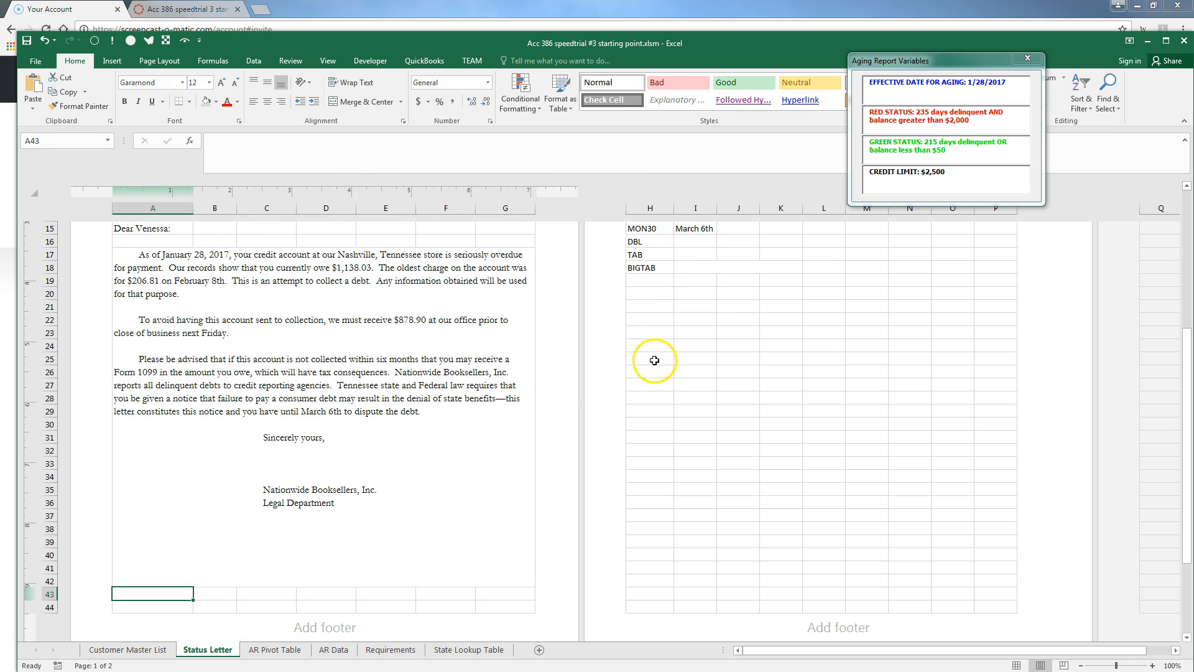
scroll(655, 360, up, 1)
click(650, 490)
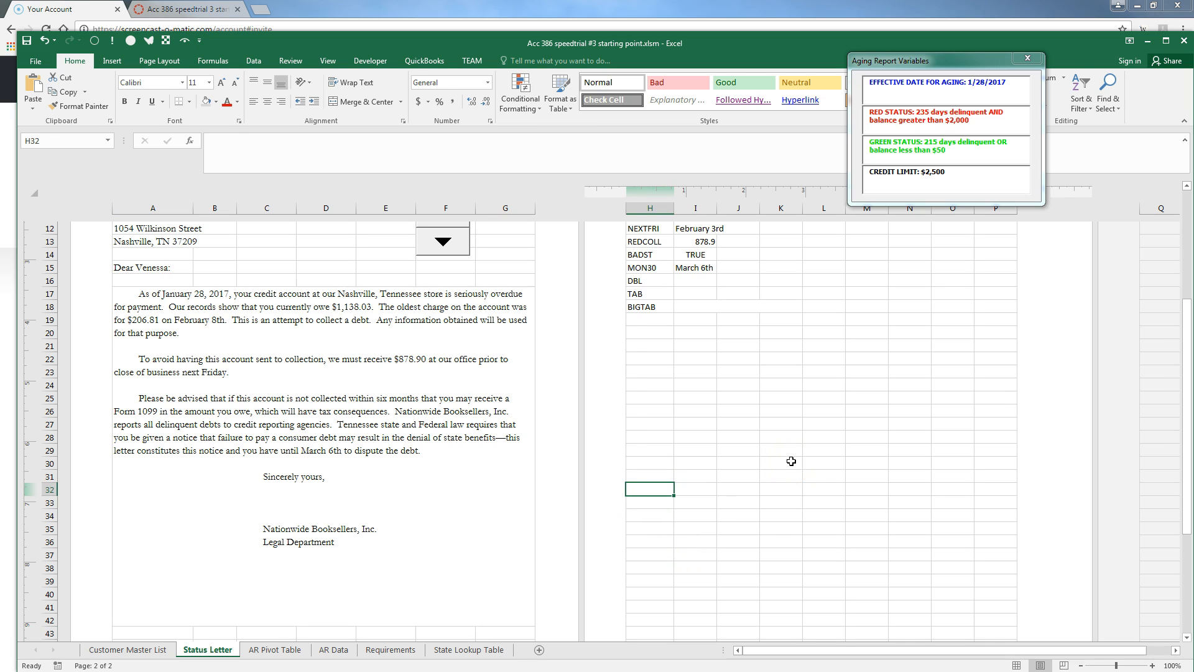
text(RED)
key(Delete)
key(Tab)
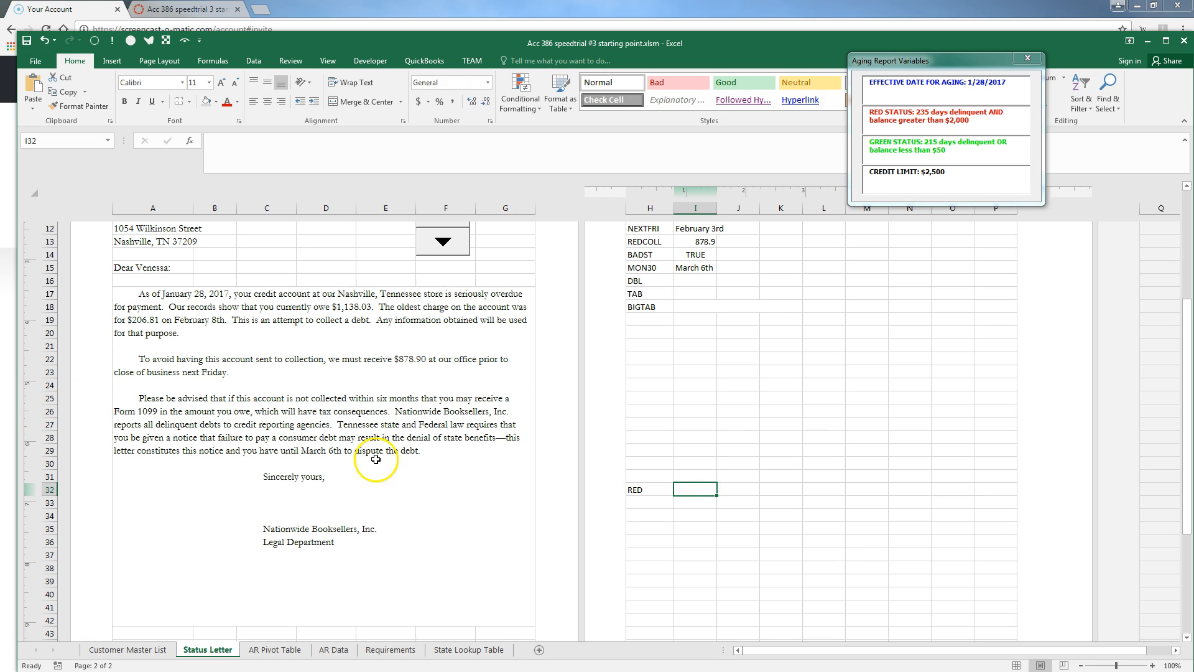
Try pasting the letter text into I32, then remove the plain-text paste
click(356, 476)
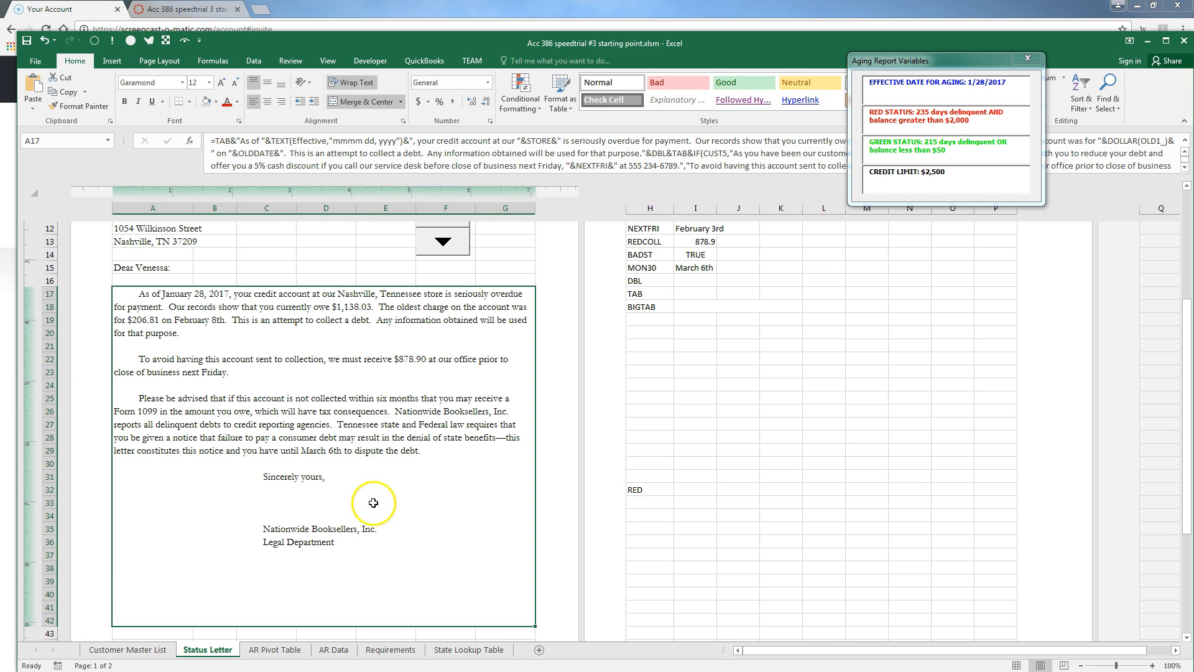
double_click(390, 525)
drag(488, 476, 667, 525)
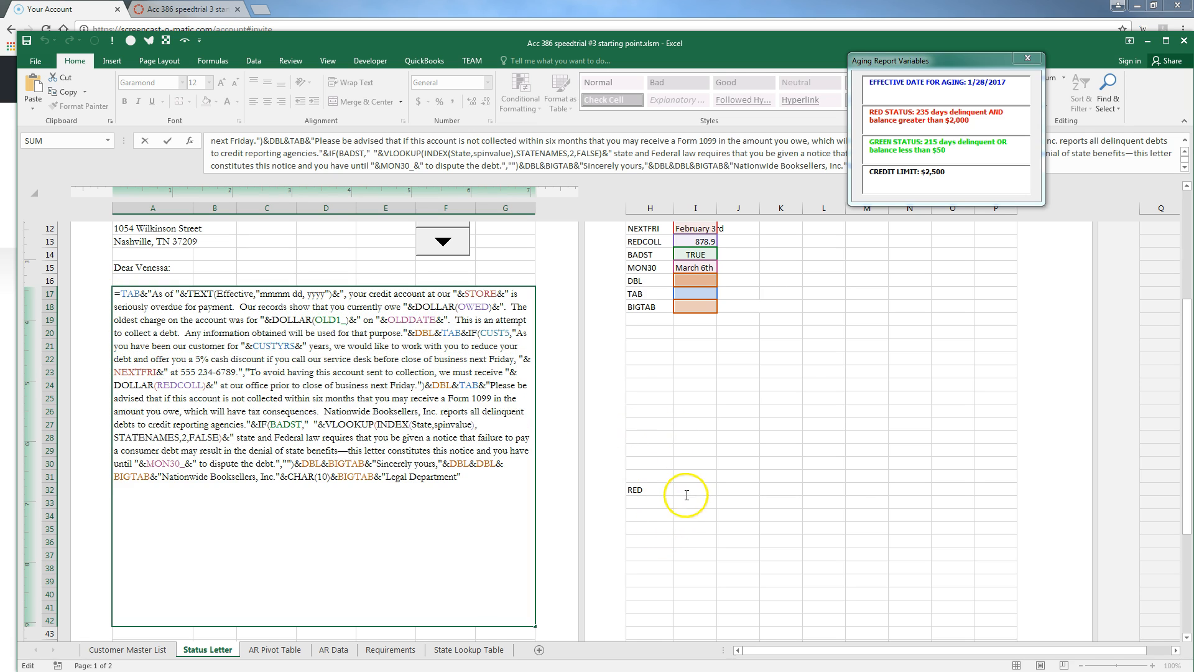
key(Escape)
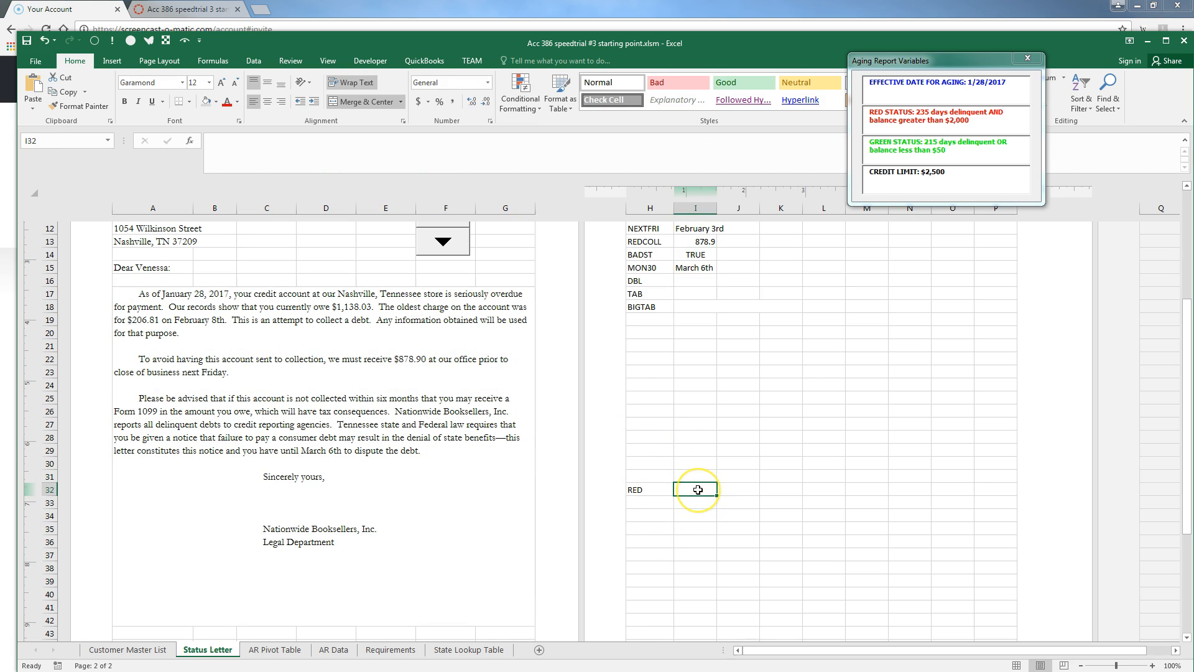
mouse_move(699, 488)
mouse_down()
mouse_move(682, 525)
mouse_move(693, 479)
mouse_move(677, 461)
mouse_move(672, 483)
mouse_move(697, 488)
mouse_up()
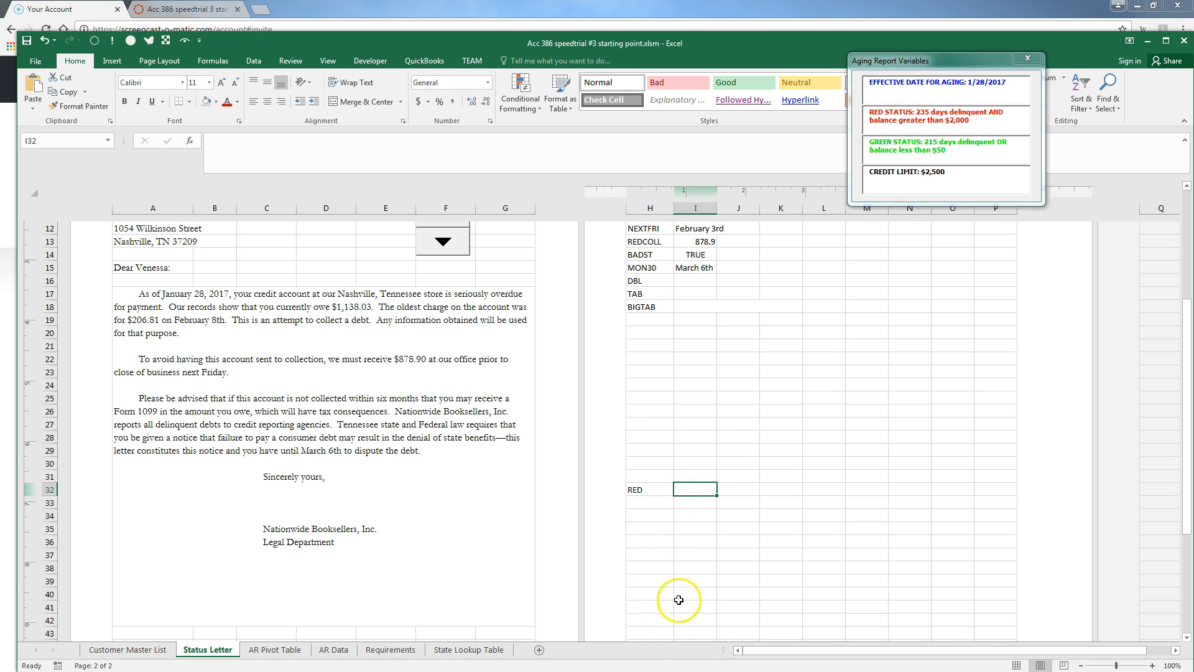
key(ctrl+v)
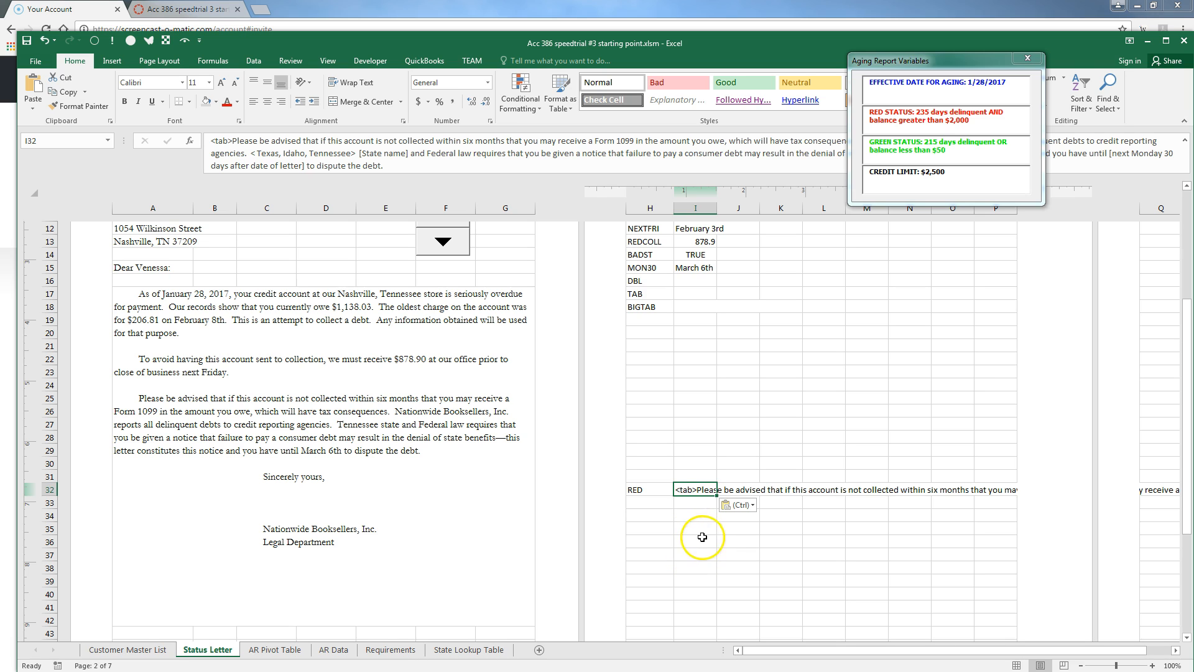
key(BackSpace)
Cut the entire letter formula out of A17 and paste it into I32
click(354, 542)
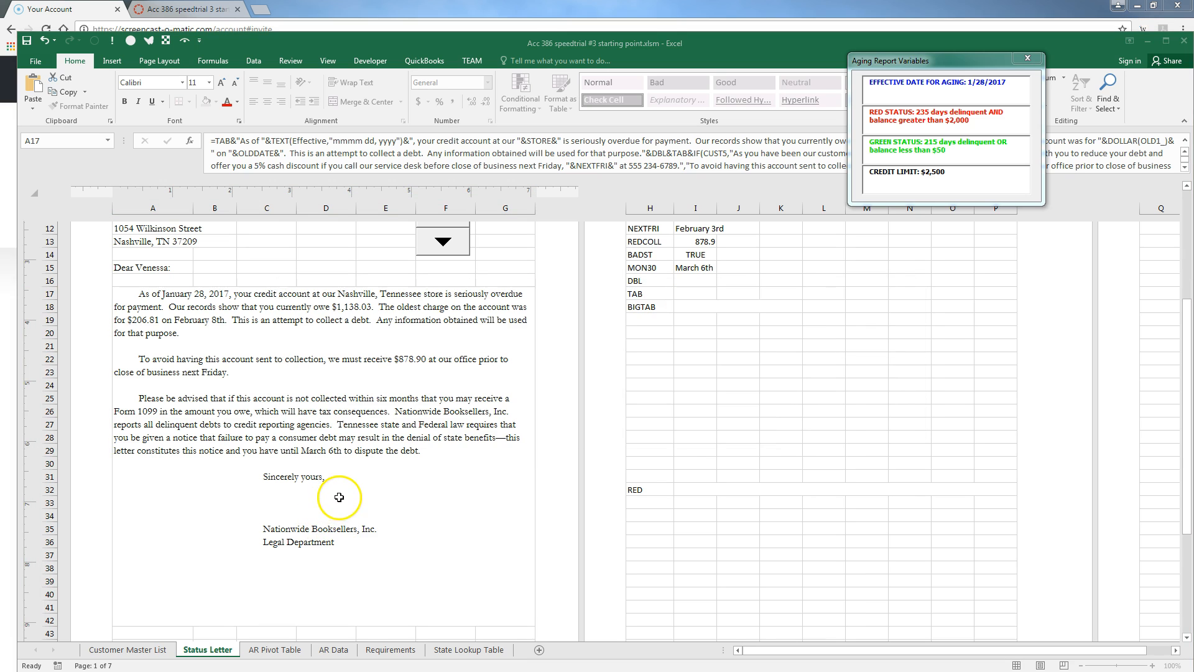
double_click(305, 456)
drag(485, 479, 5, 289)
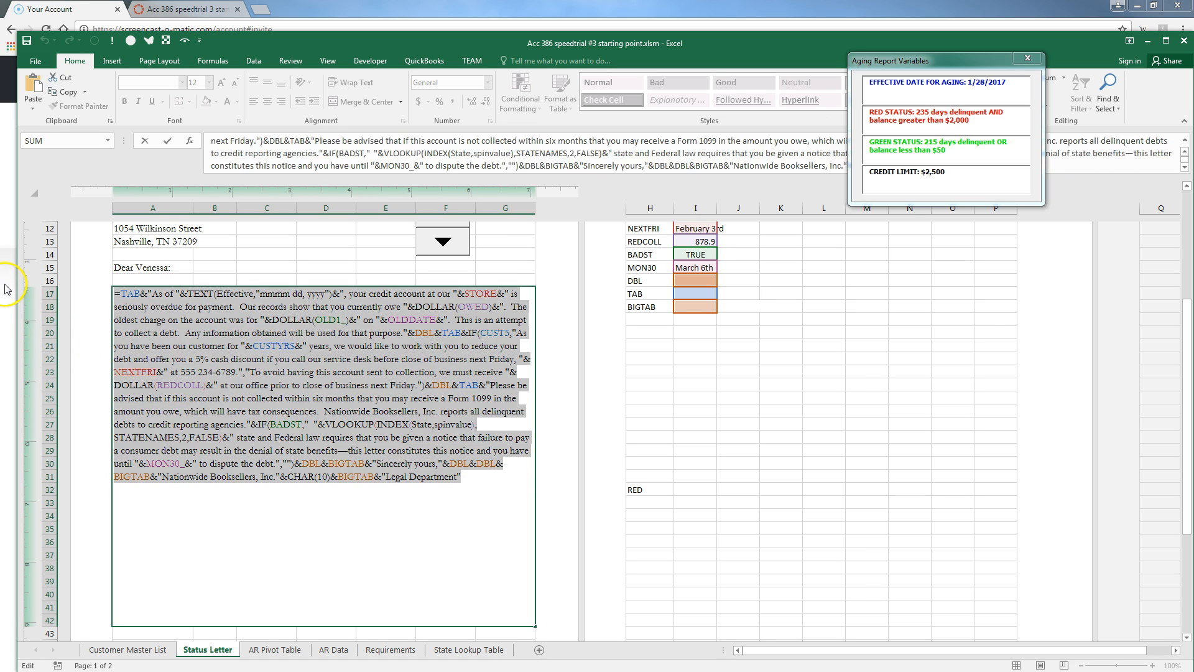
key(BackSpace)
click(704, 488)
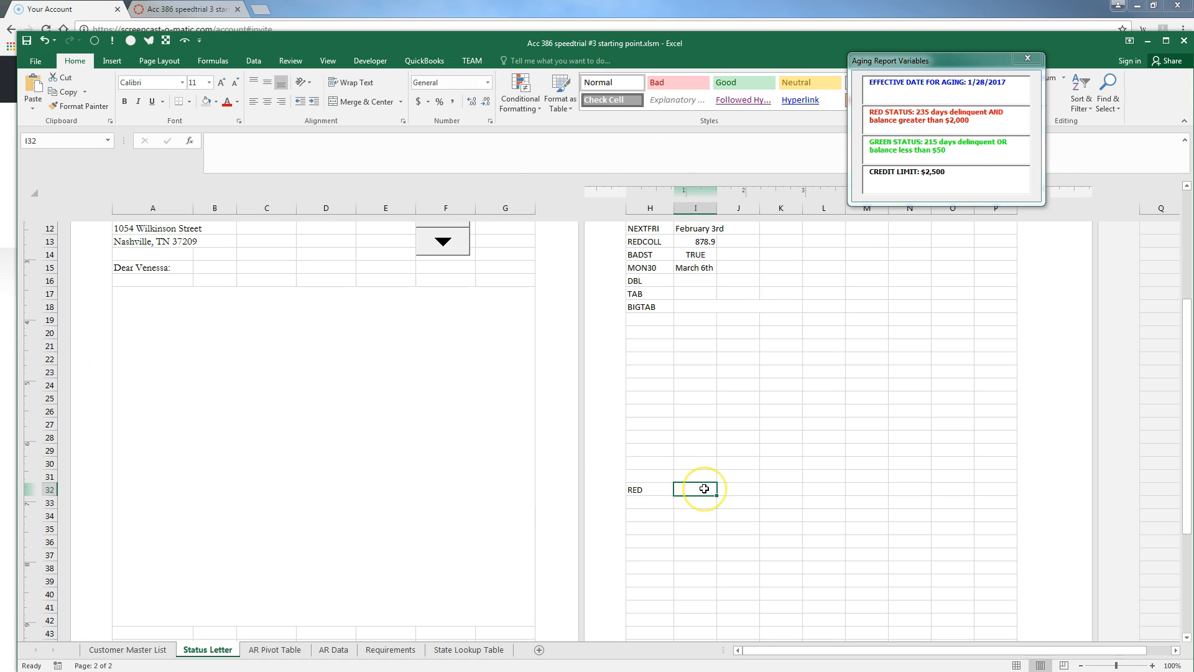
key(ctrl+v)
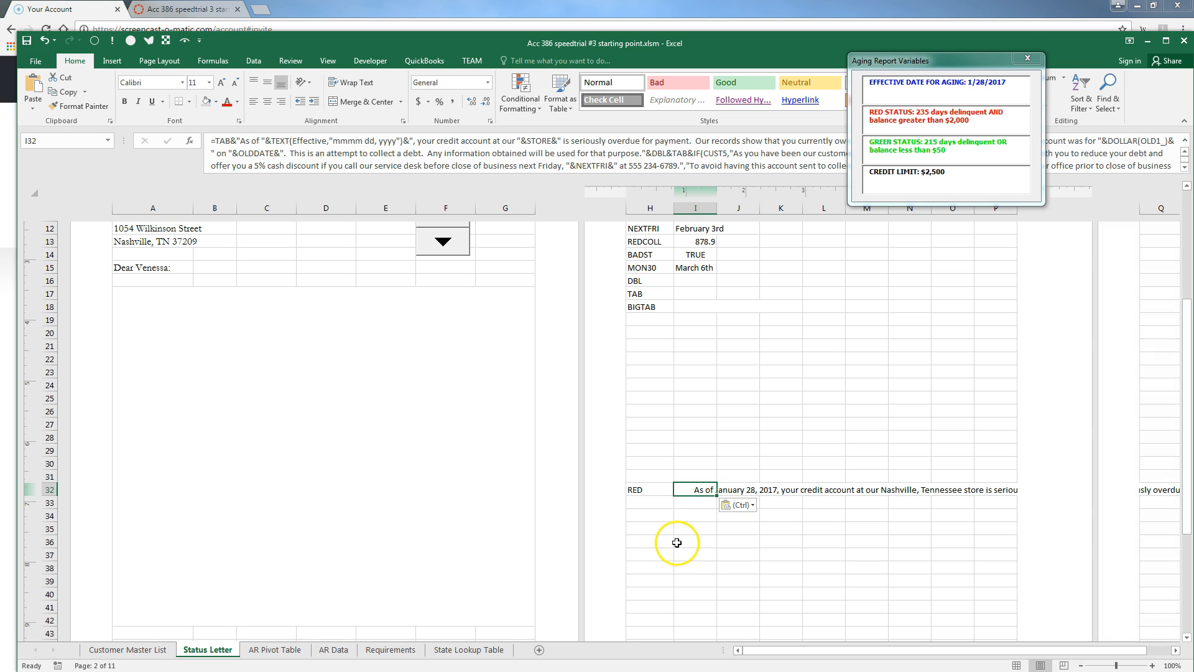
click(211, 390)
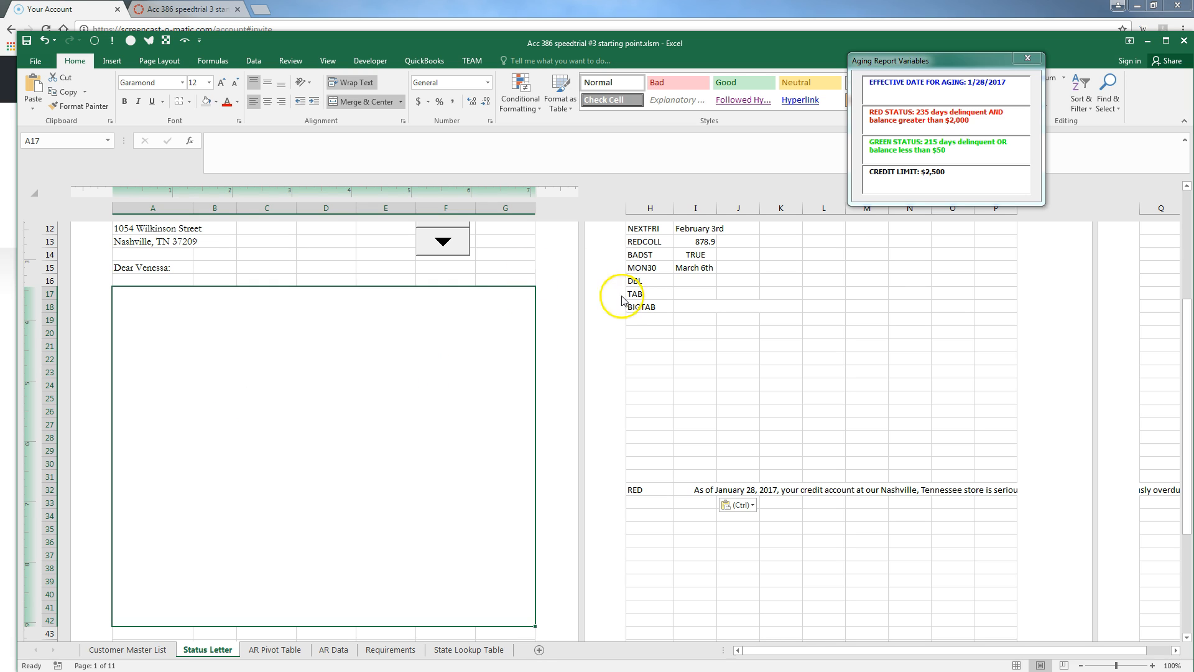
click(647, 321)
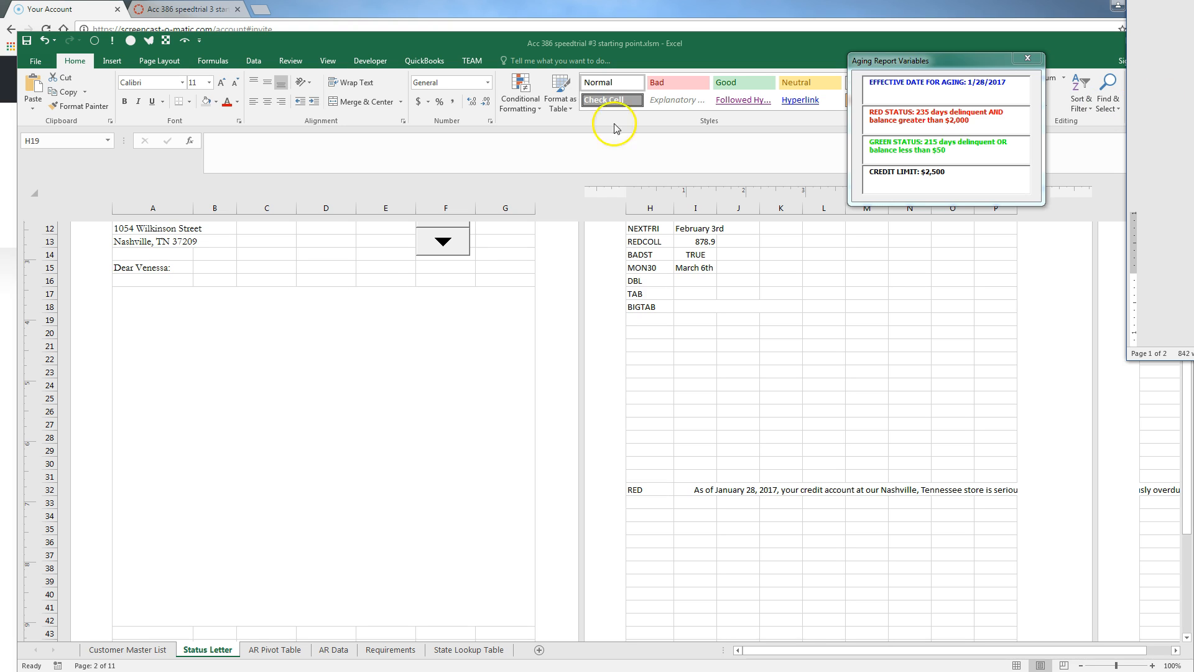
click(641, 320)
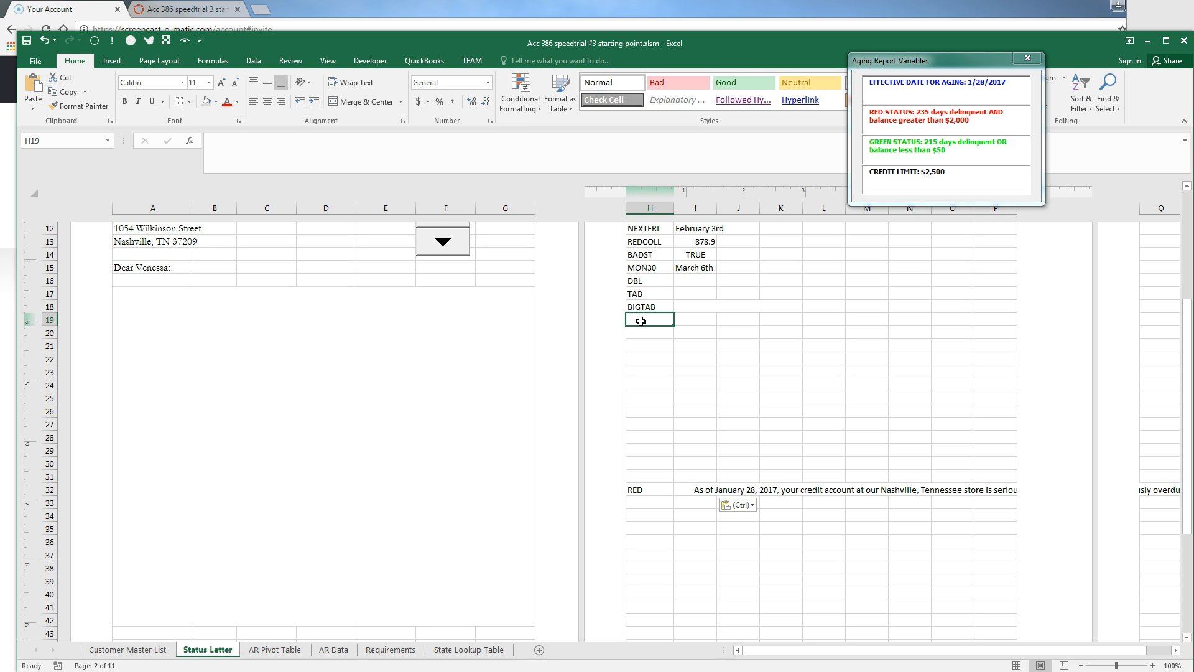
text(RED)
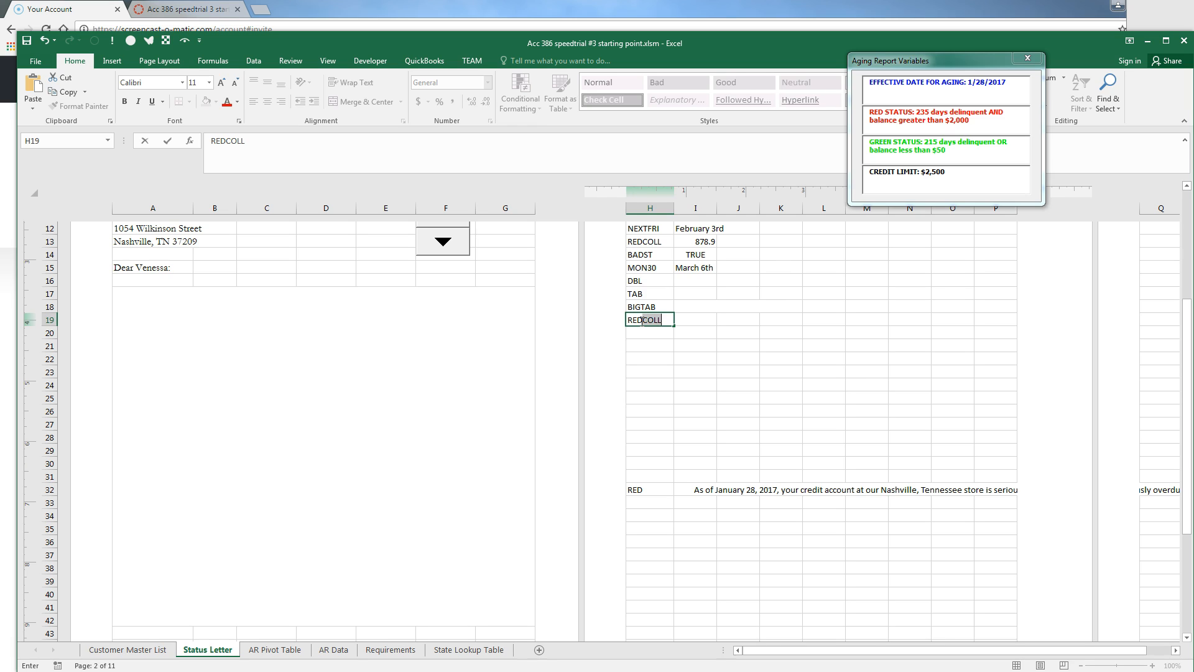
text(TEST)
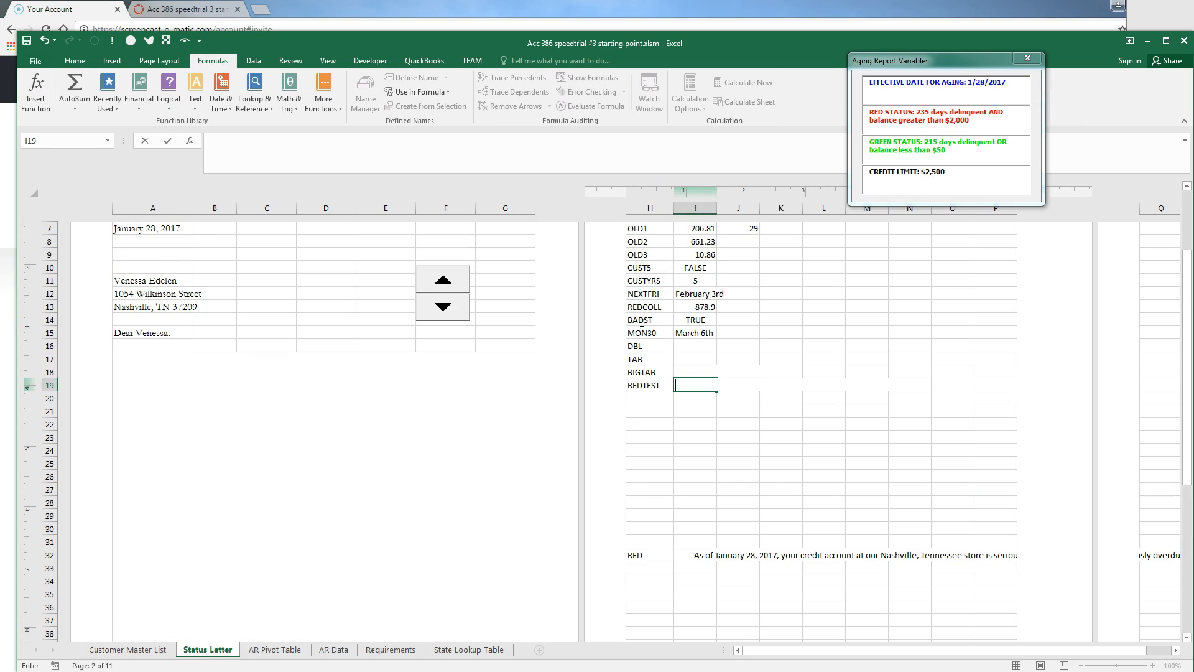
Enter =OR(OWED>redamount,INDEX(Days_Overdue,spinvalue)>reddays) for REDTEST in I19, returning TRUE
text(=OR()
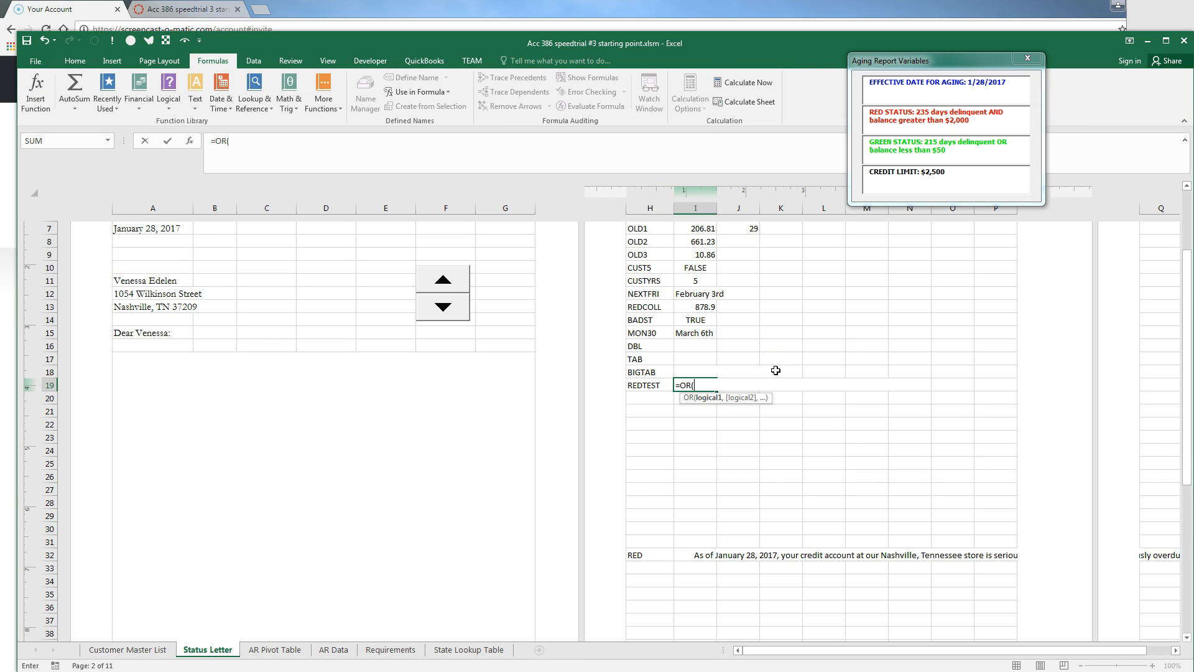
scroll(827, 221, up, 1)
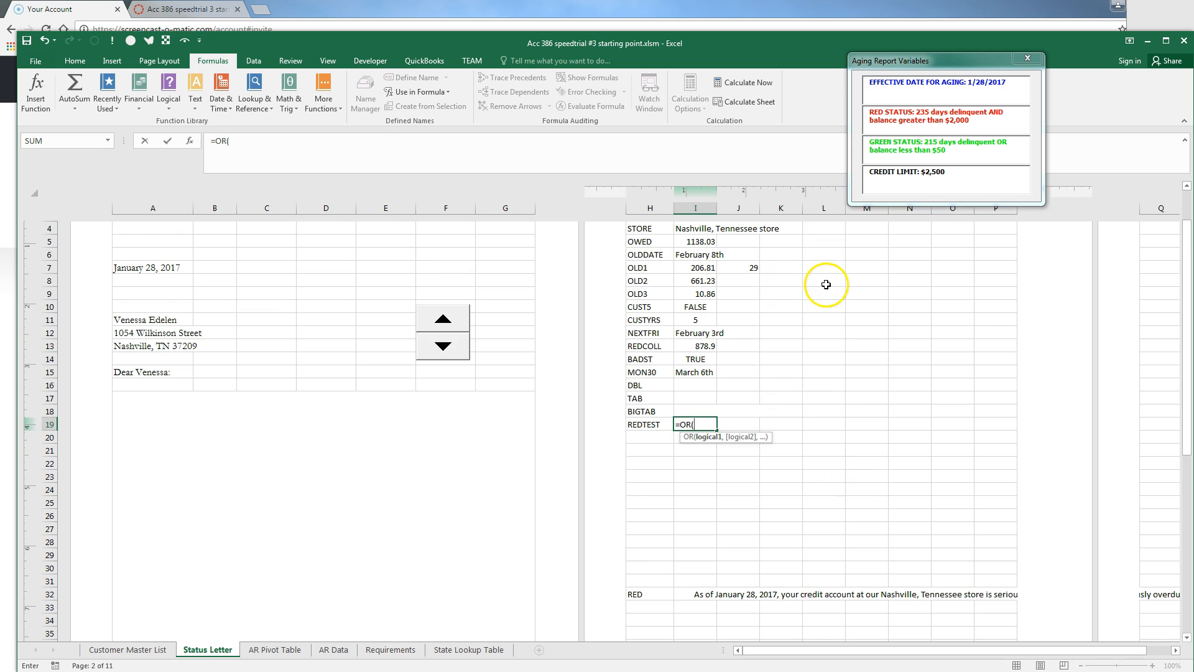
scroll(827, 283, down, 1)
text(owed)
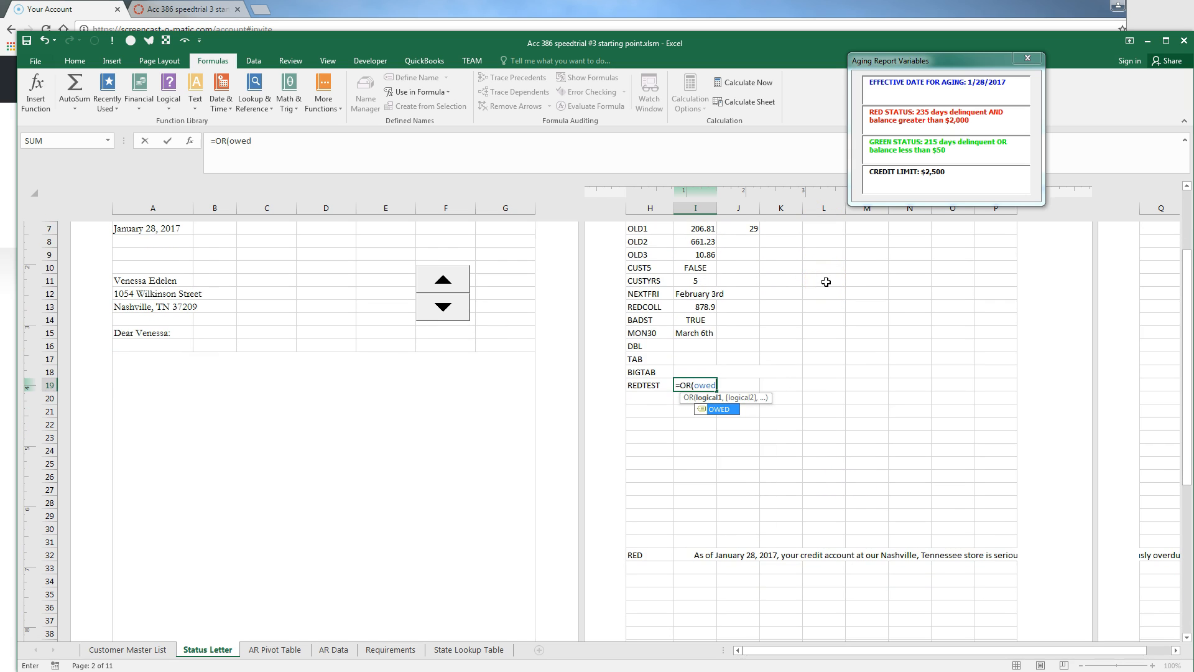
text(>reda)
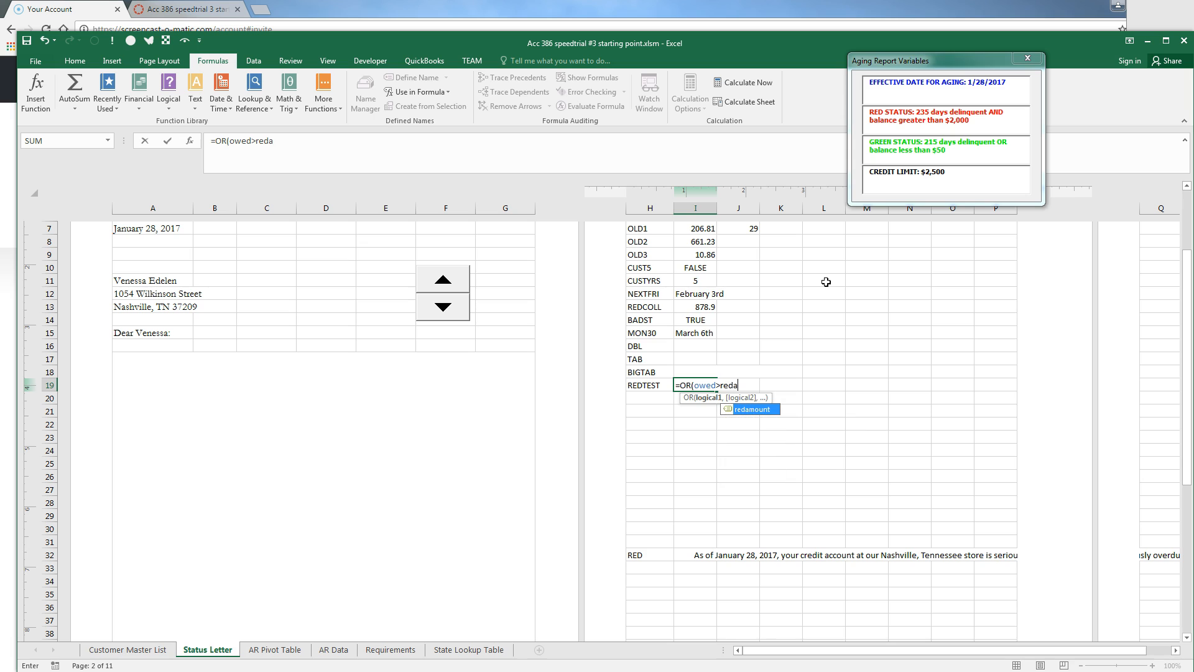
text(mount,)
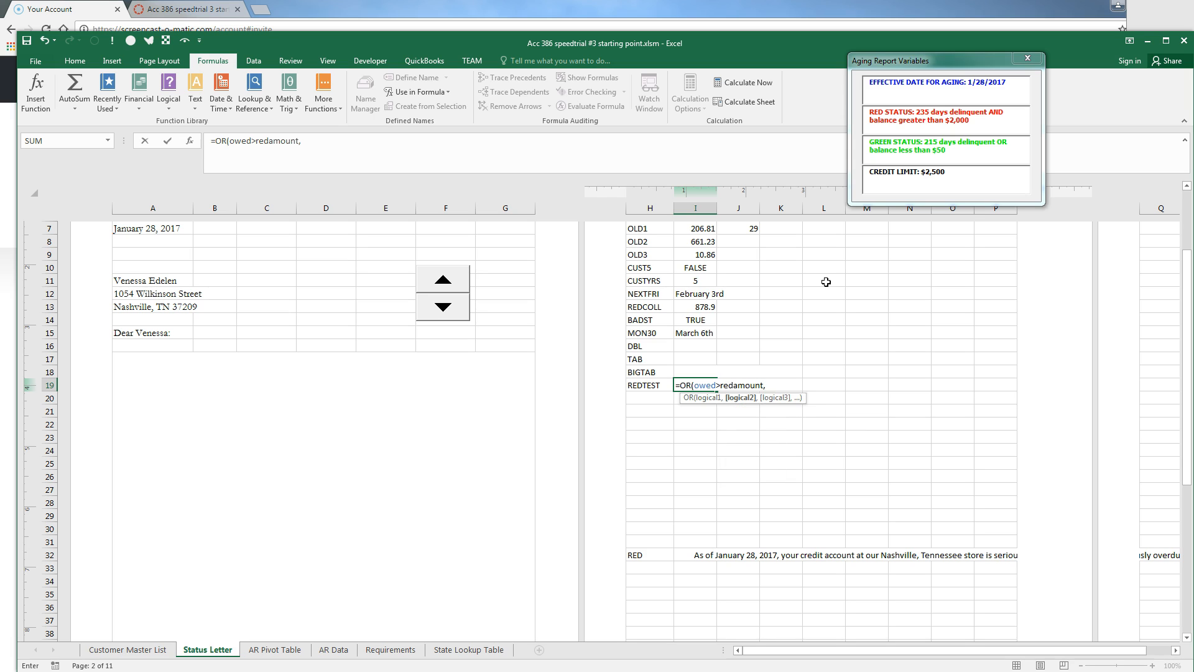
text(index(days)
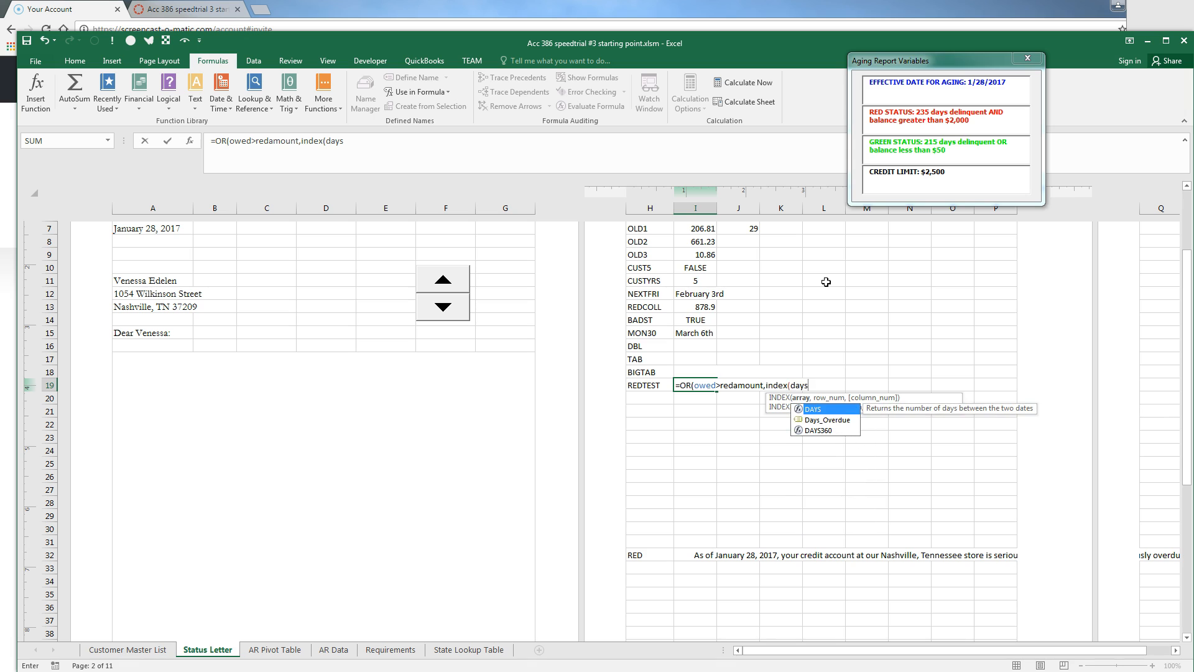
key(Down)
key(Tab)
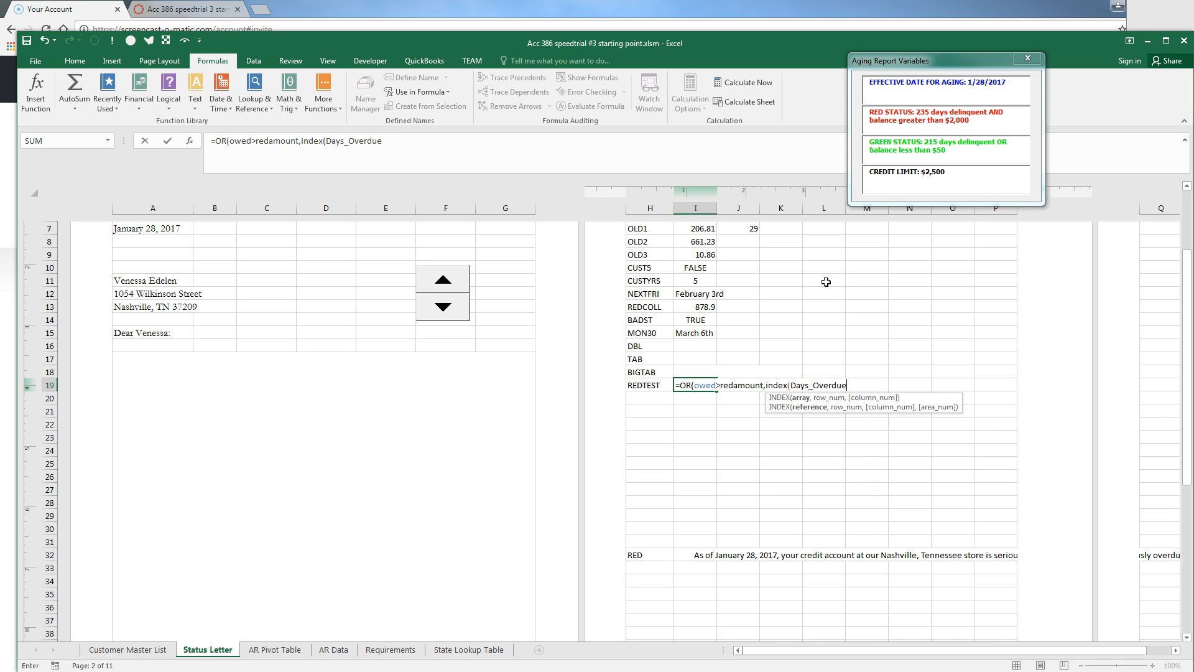
text(,spinvalue)
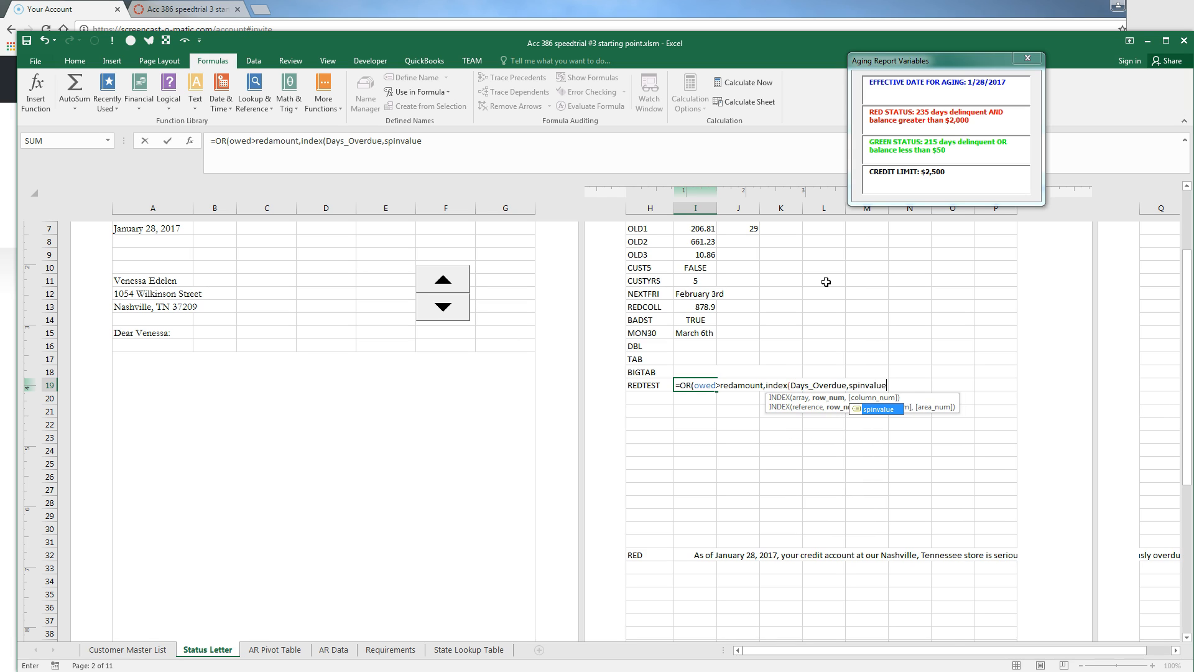
text()>reddays)
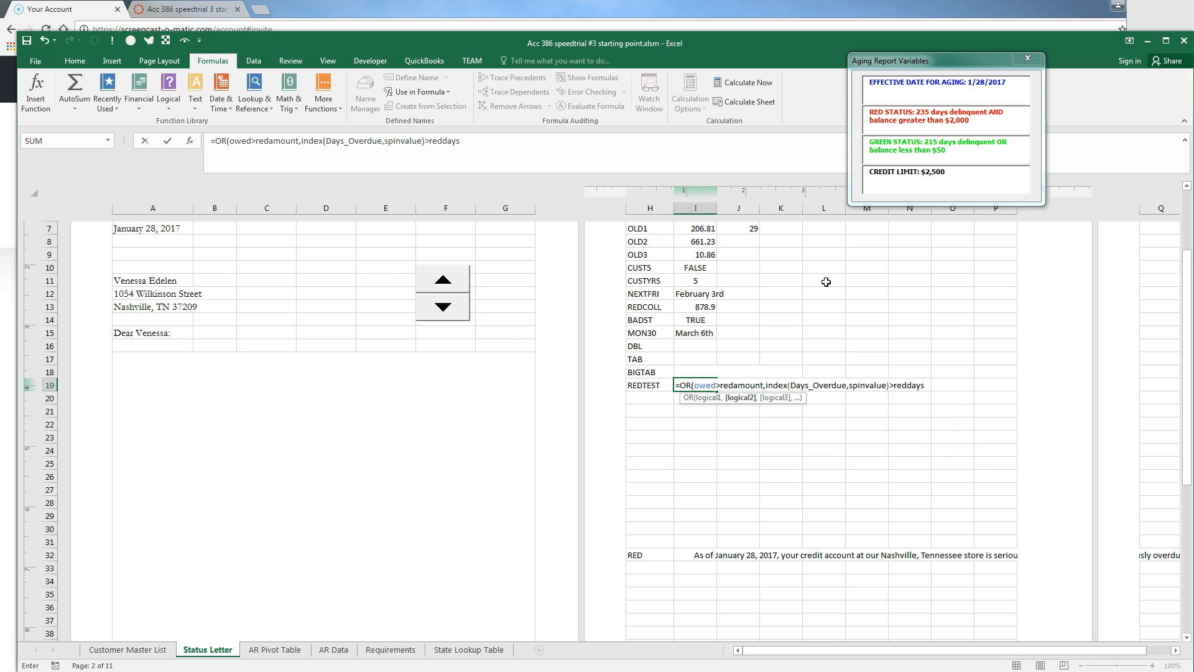
key(Return)
key(Up)
key(Down)
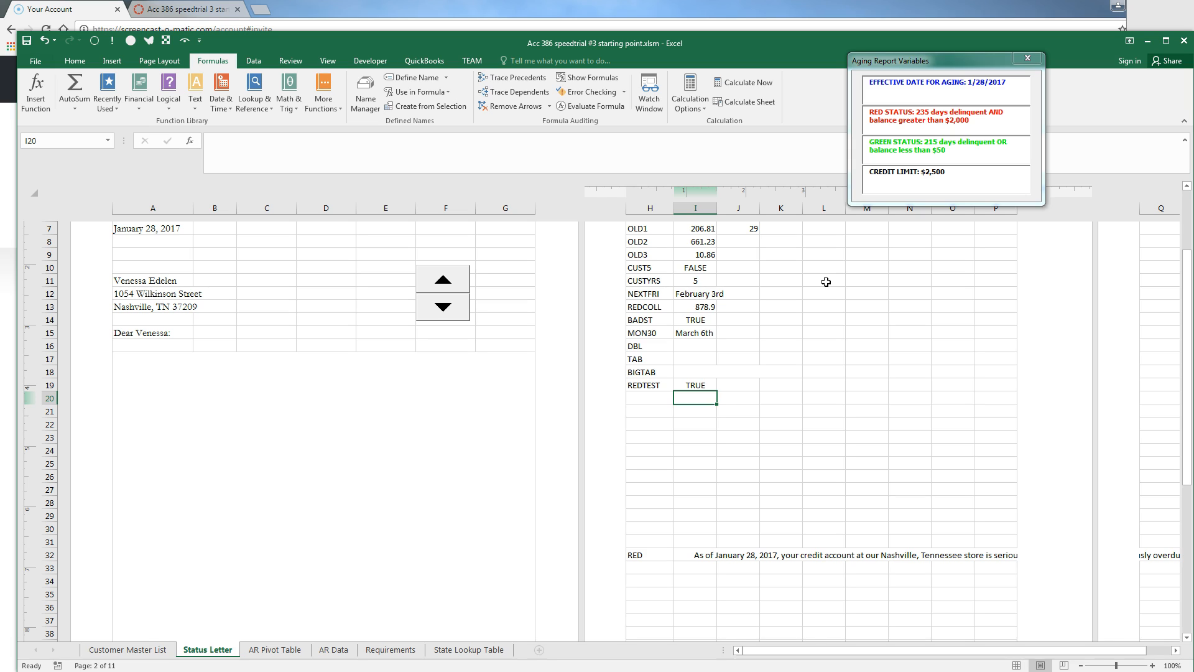
key(Left)
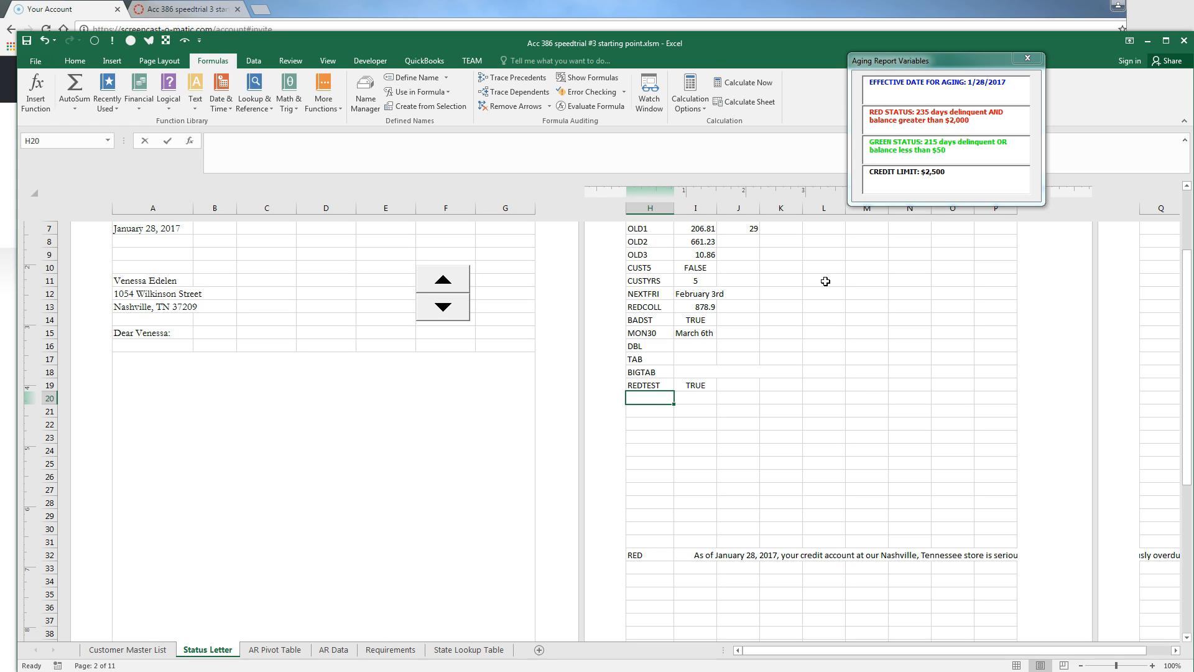
Label H20 HALFAMT and enter =OWED/2 beside it, giving 569.015
text(ha)
key(BackSpace)
key(BackSpace)
key(Escape)
text(HALFAMT)
key(Tab)
text(=)
scroll(826, 281, up, 4)
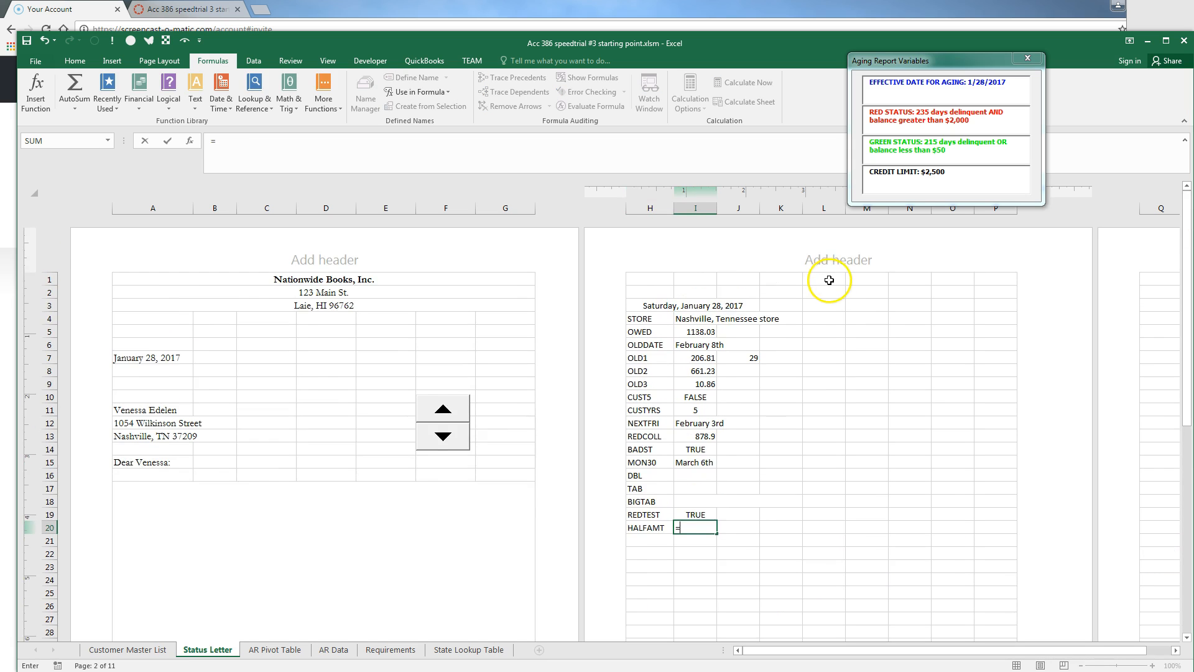
scroll(829, 285, down, 4)
text(OWED/2)
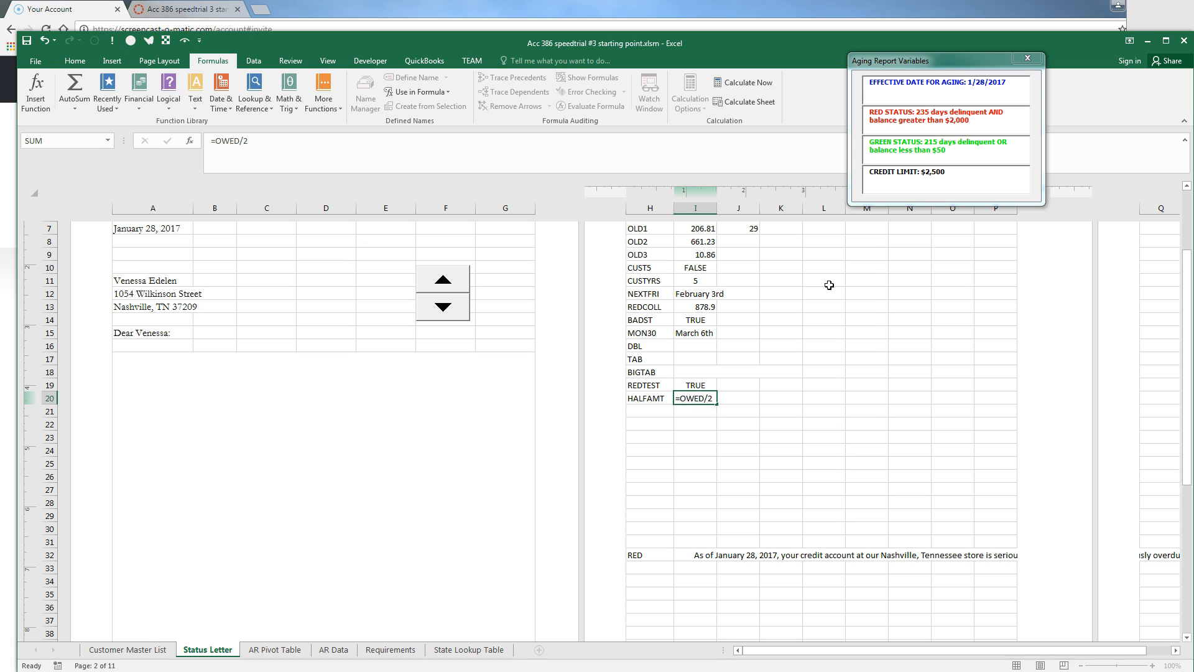
key(Return)
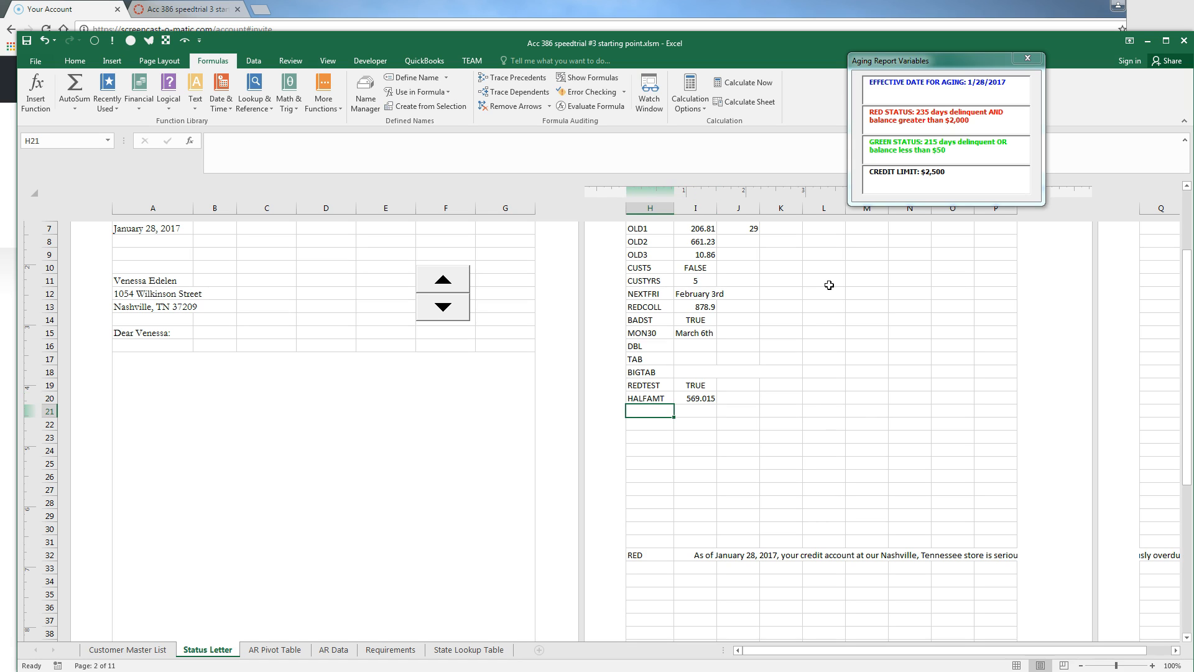
Add a TOP3 row with =SUM(I7:I9), totalling 878.9
text(TOP3)
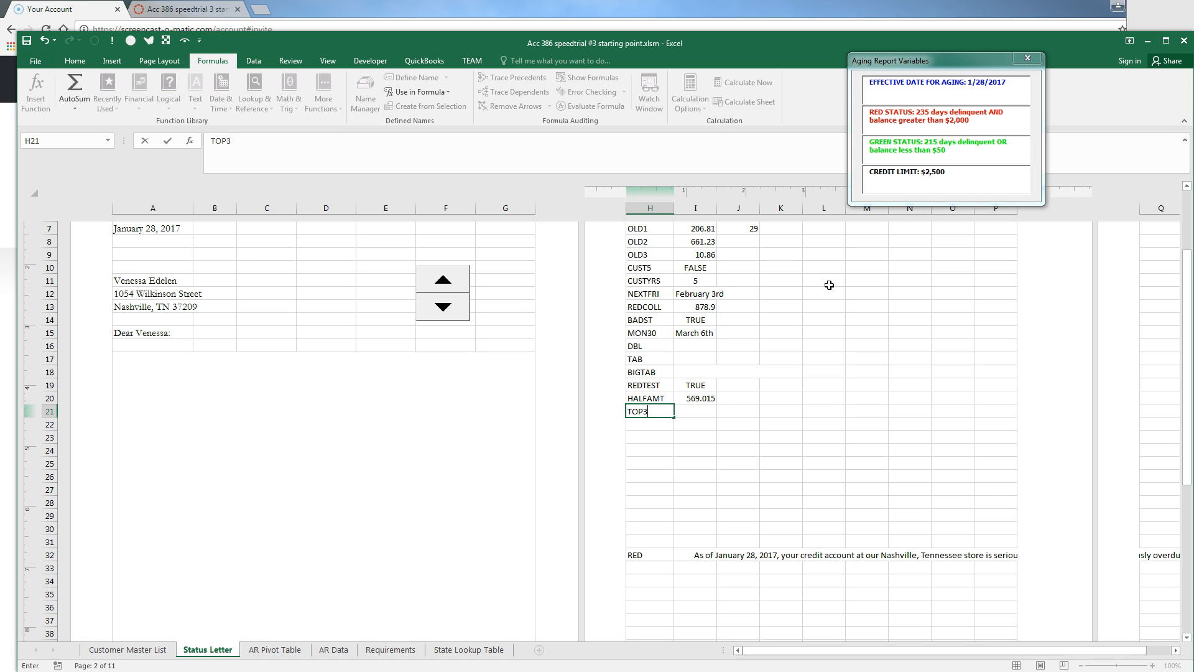
key(Tab)
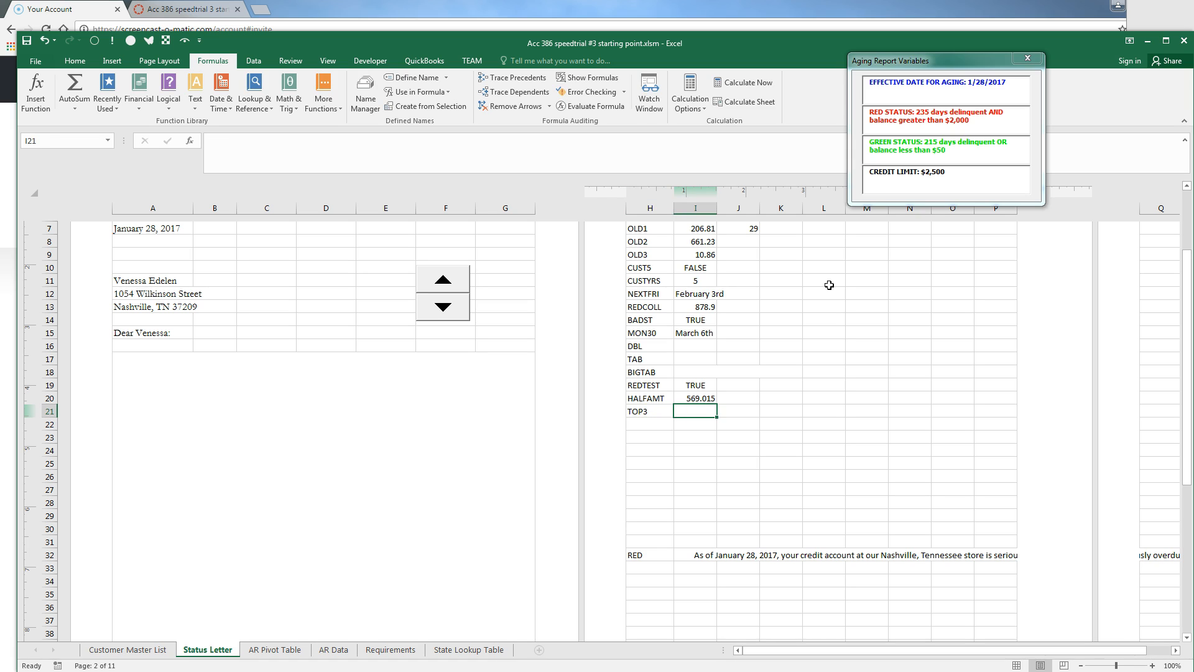
text(=)
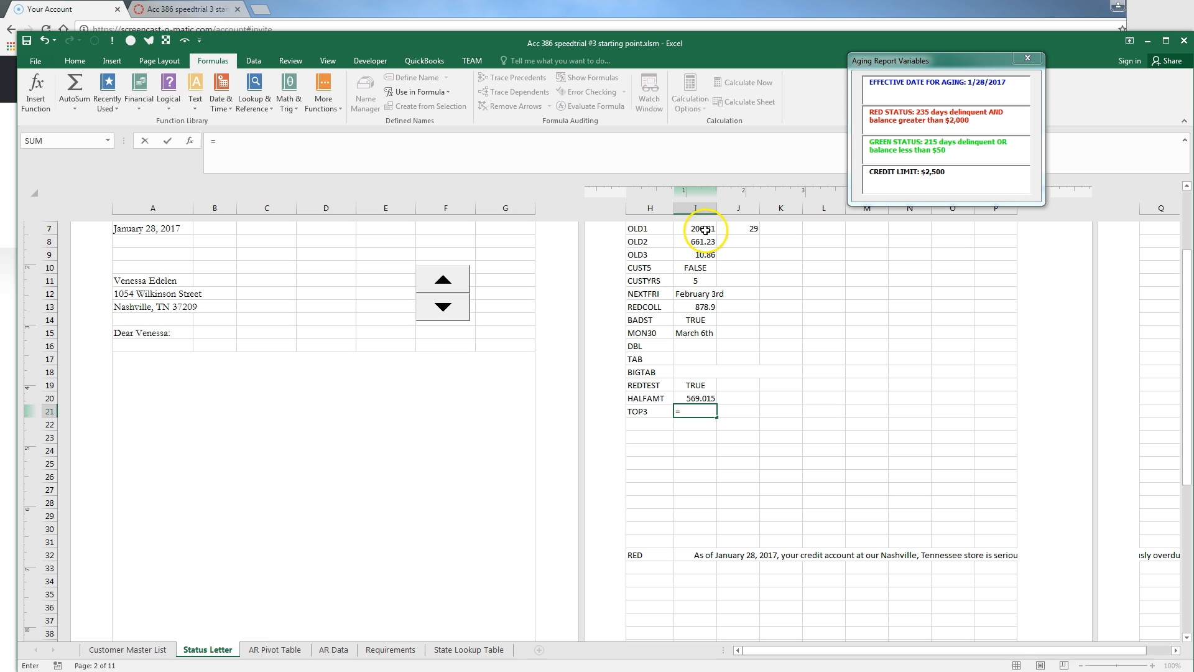
drag(701, 229, 699, 247)
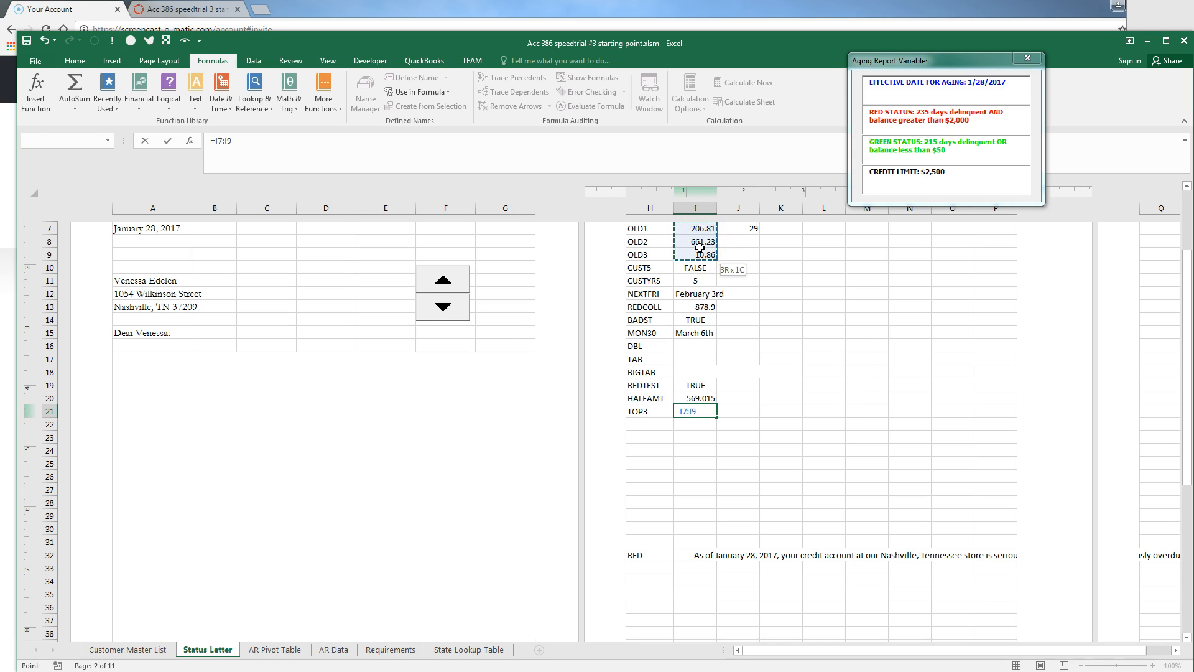
key(BackSpace)
key(BackSpace)
key(BackSpace)
key(BackSpace)
key(BackSpace)
key(BackSpace)
text(=sum)
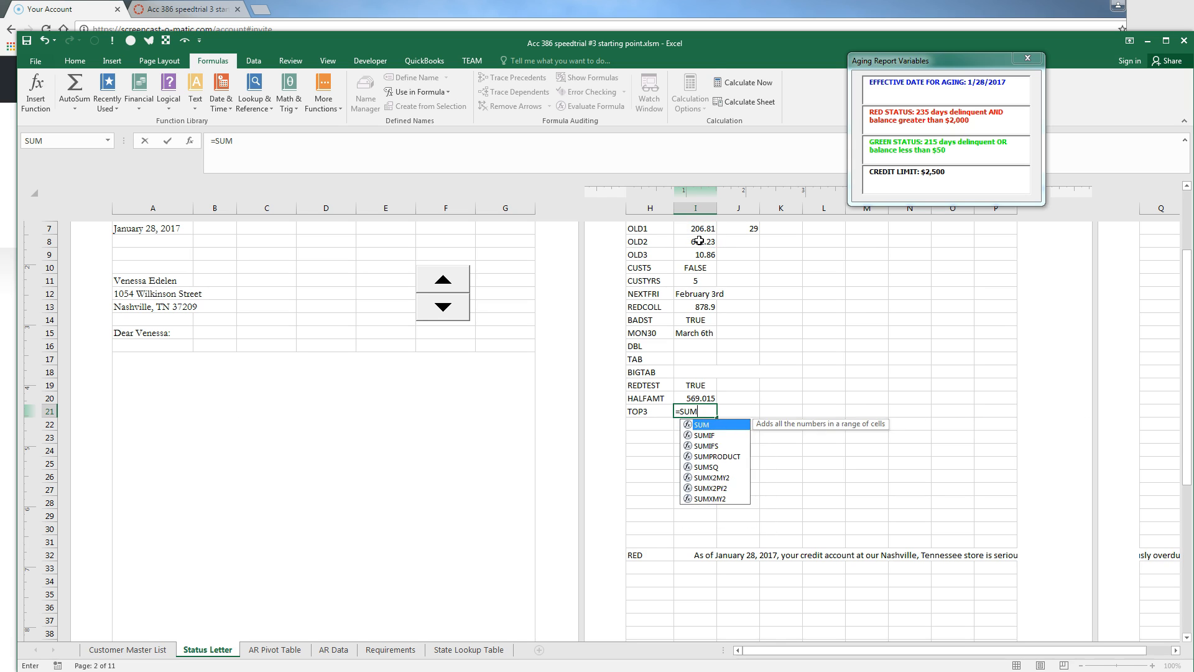
key(Tab)
drag(695, 228, 698, 252)
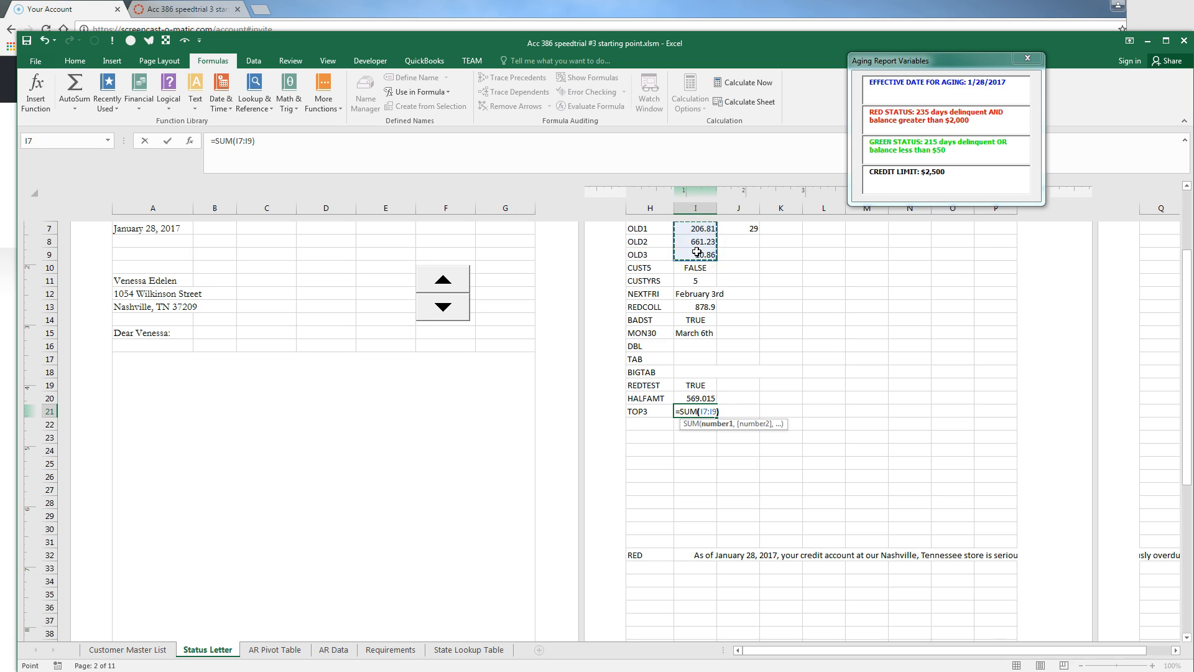
key(Return)
Add a TOP2 row in H22 summing OLD1 and OLD2 (I7:I8) to 868.04
text(TOP2)
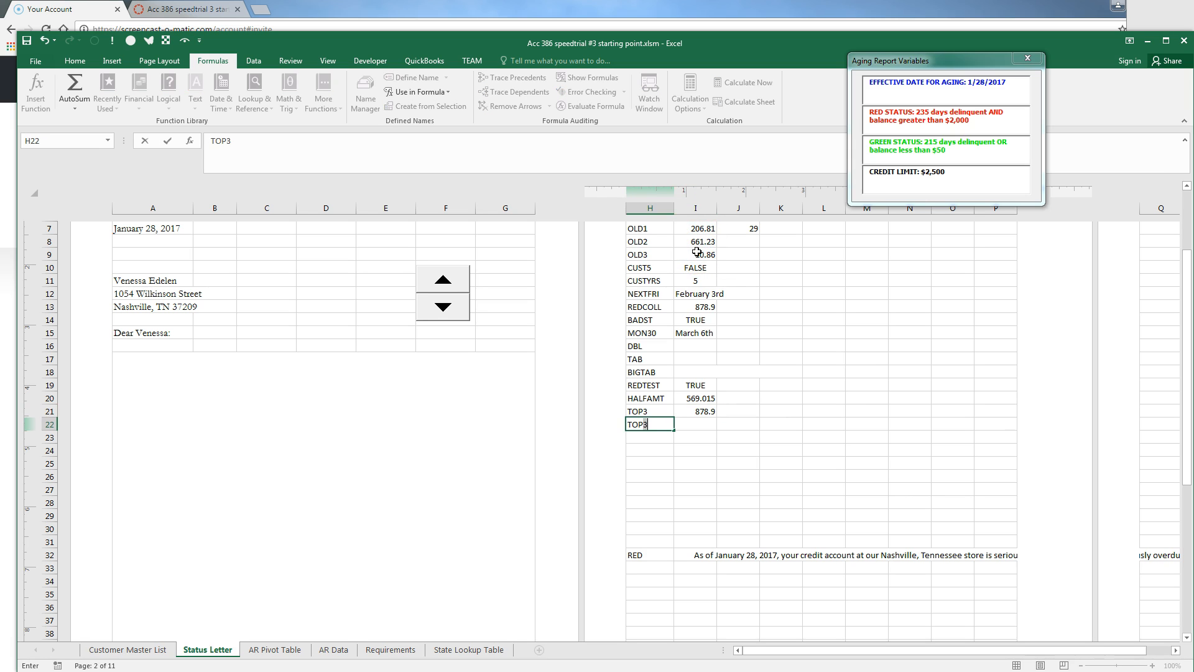
key(Tab)
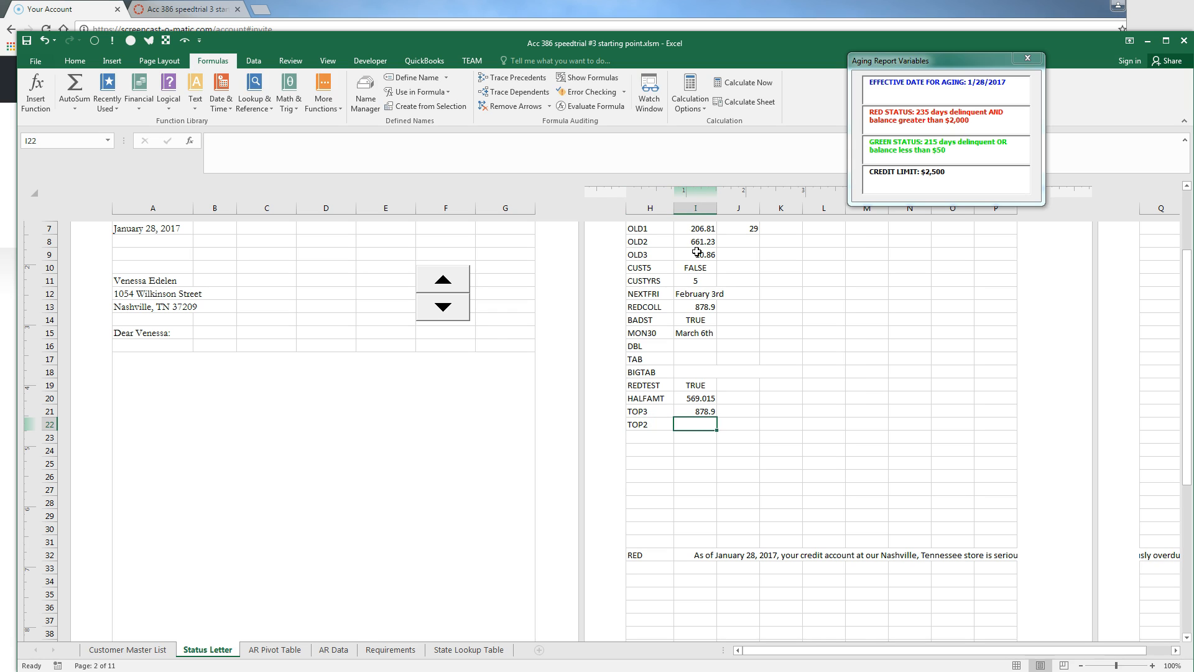
text(=SUM()
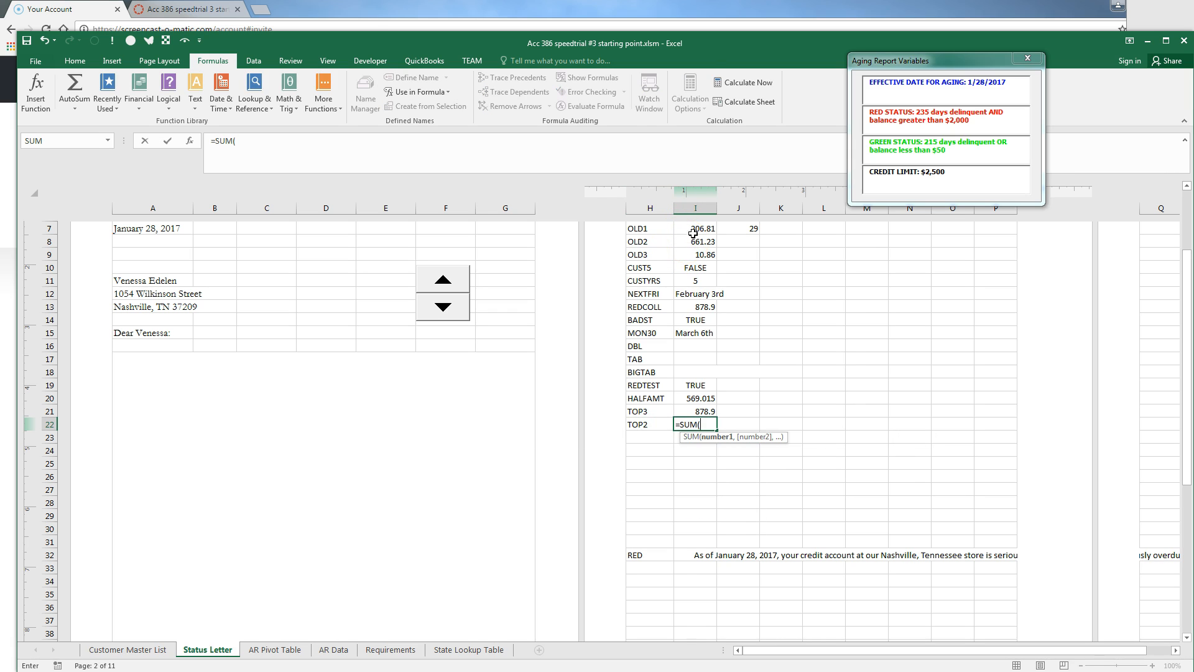
drag(695, 235, 693, 242)
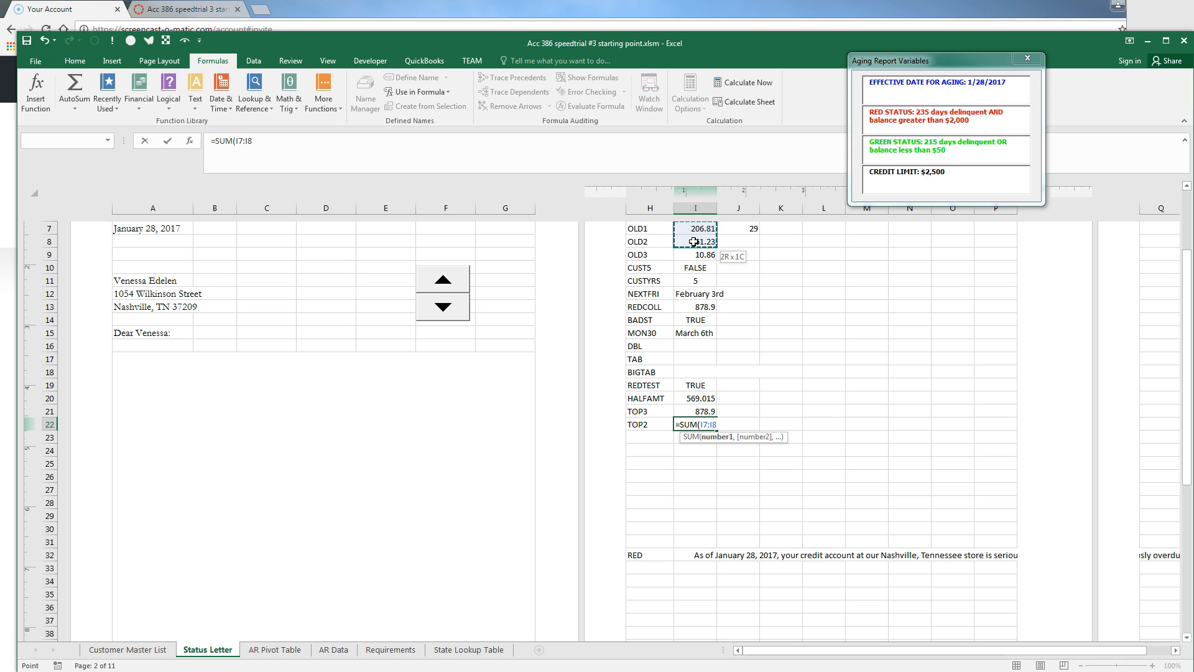
mouse_move(694, 241)
mouse_down()
mouse_move(613, 342)
mouse_move(795, 268)
mouse_move(694, 241)
mouse_up()
key(Return)
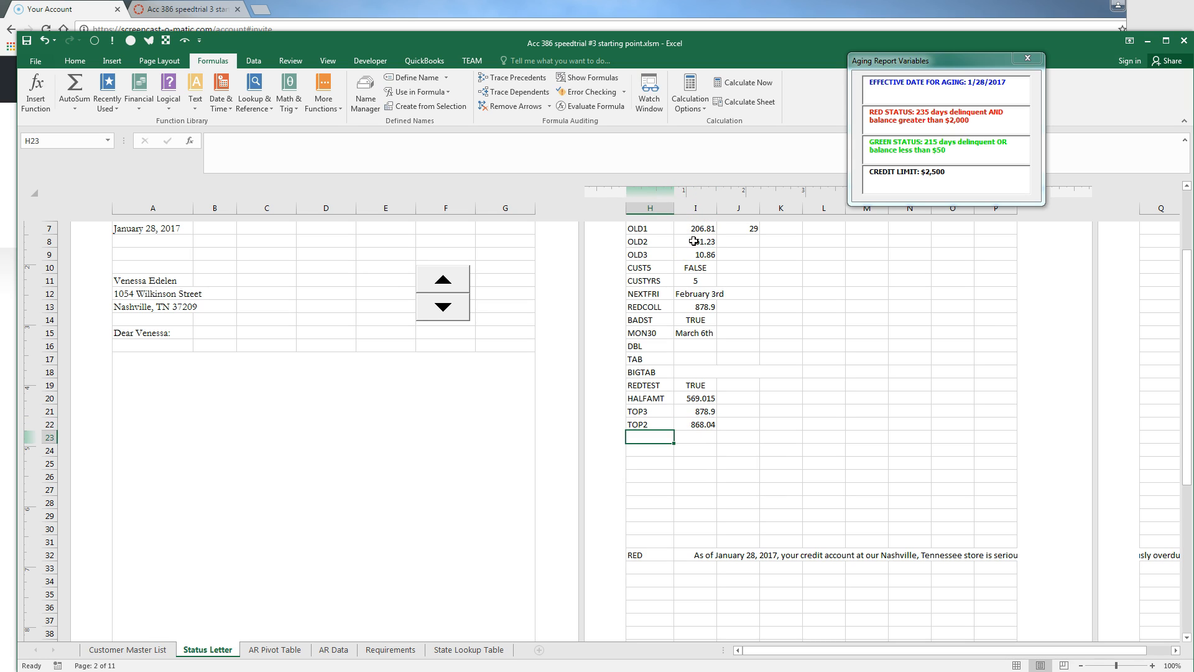
Label H23 YELLCOLL and start an IF formula in I23
text(YELL)
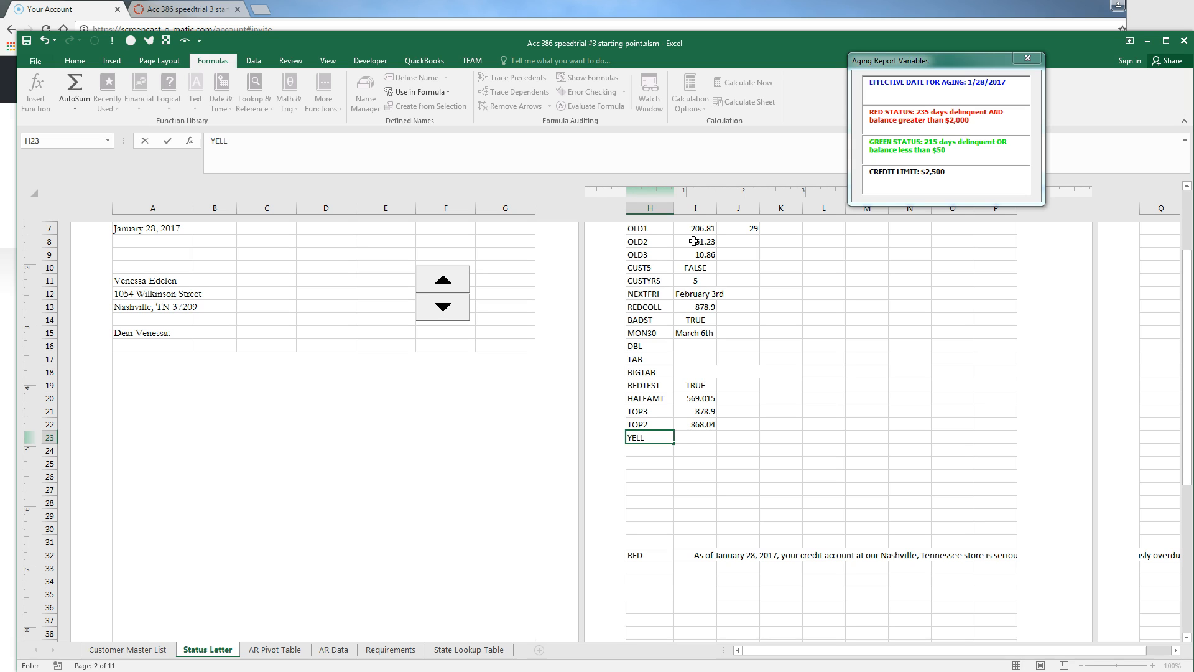
text(COLL)
key(Tab)
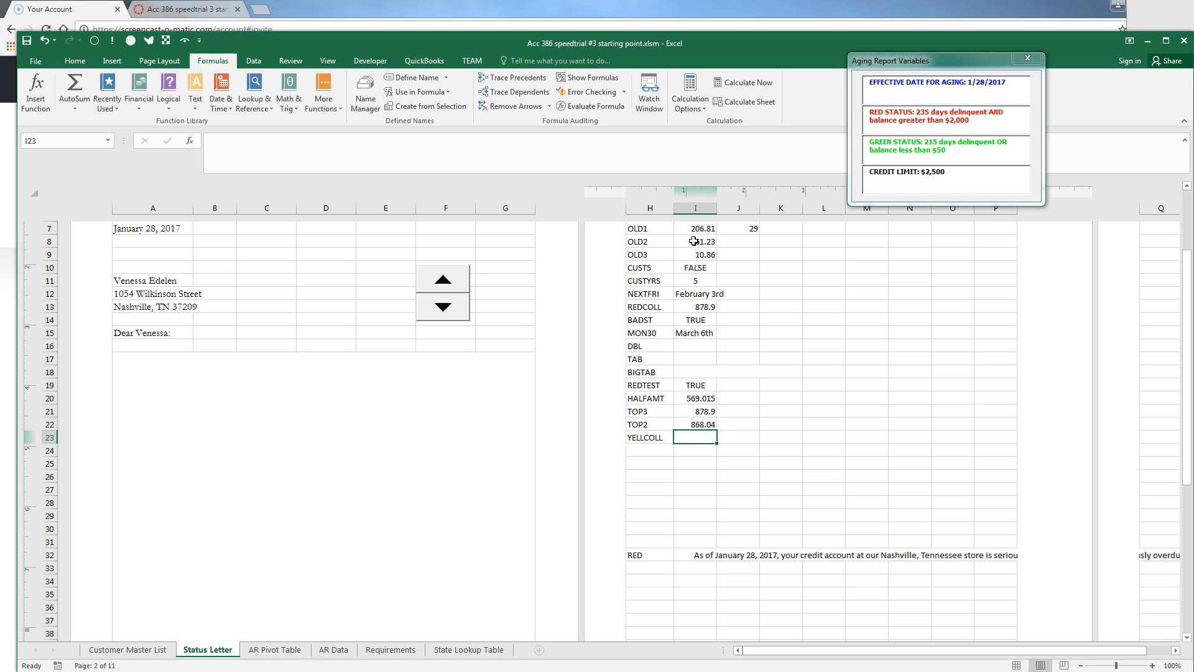
text(=if)
key(BackSpace)
key(BackSpace)
text(if)
key(Tab)
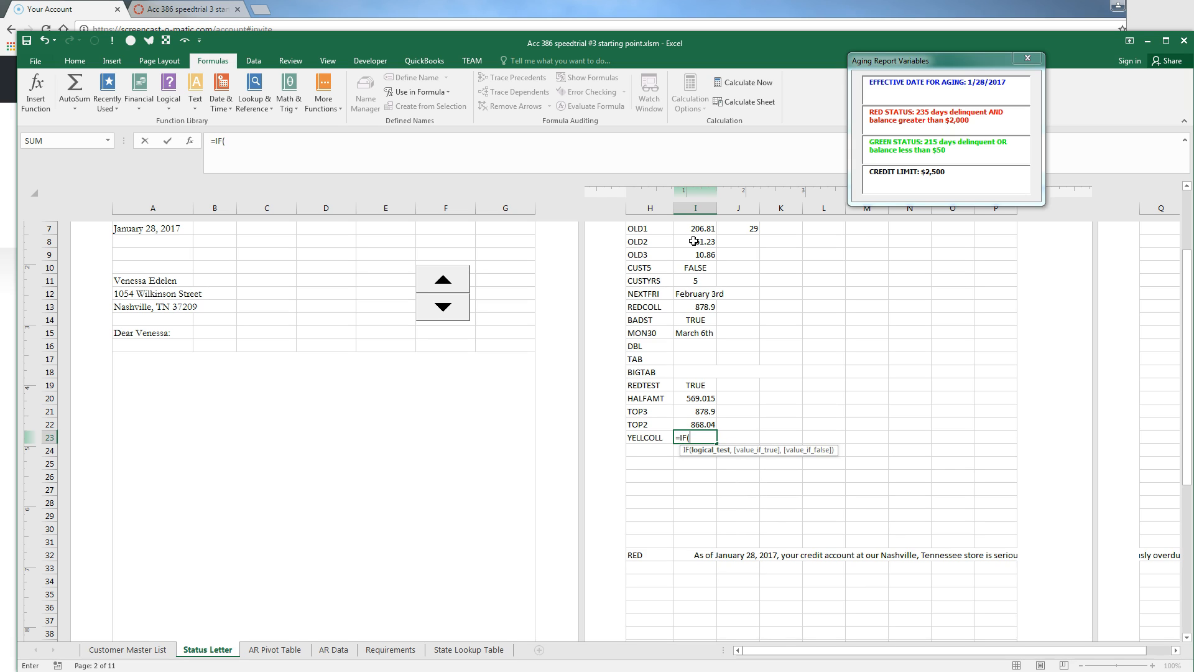
Complete =IF(TOP3_<HALFAMT,TOP3_,IF(TOP2_<HALFAMT,TOP2_,OLD1_)), which currently shows #NAME?
text(TOP3_)
text(<HA)
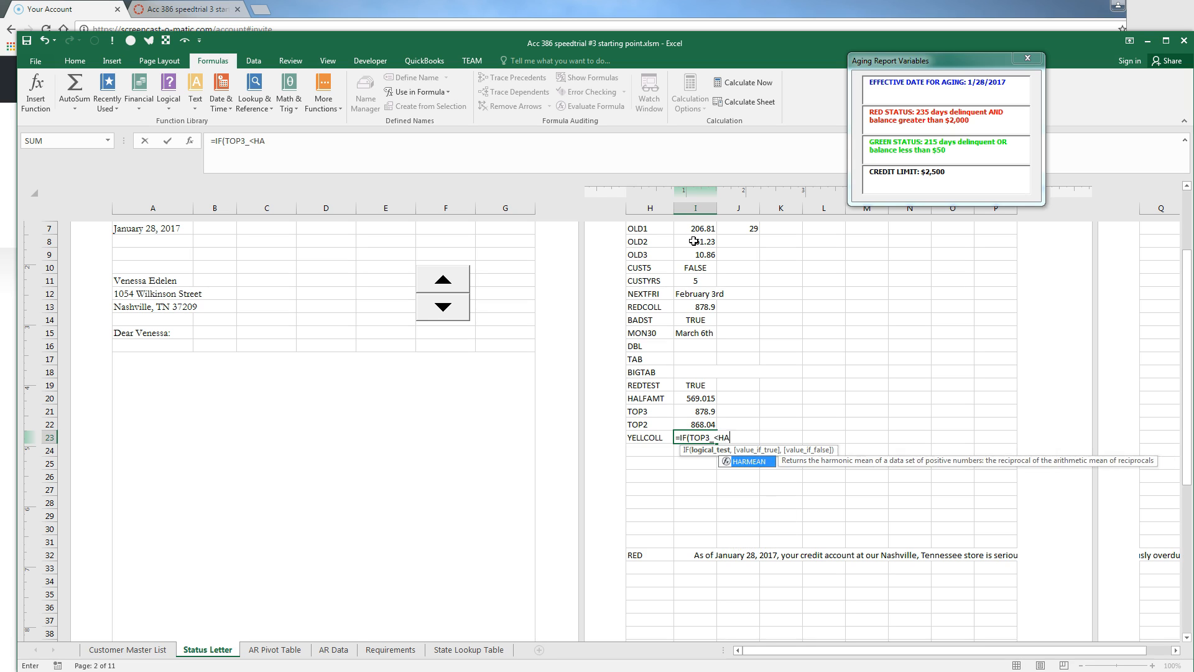
text(LFAMT)
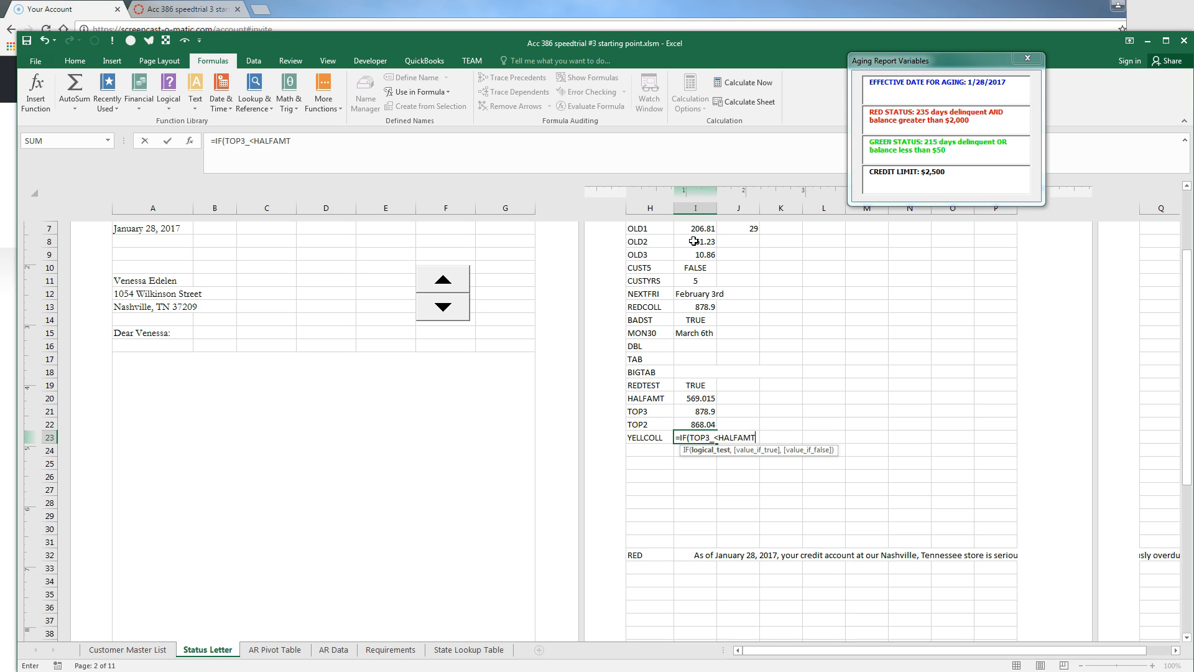
key(BackSpace)
key(BackSpace)
key(BackSpace)
key(BackSpace)
key(BackSpace)
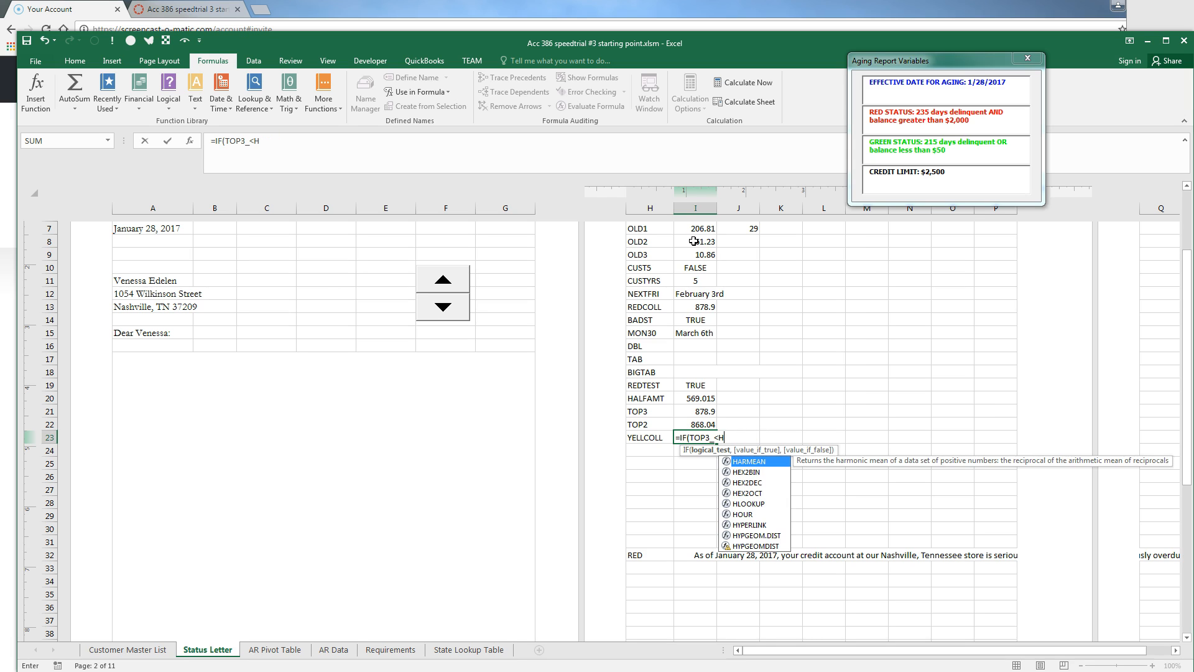
text(ALFAMT,)
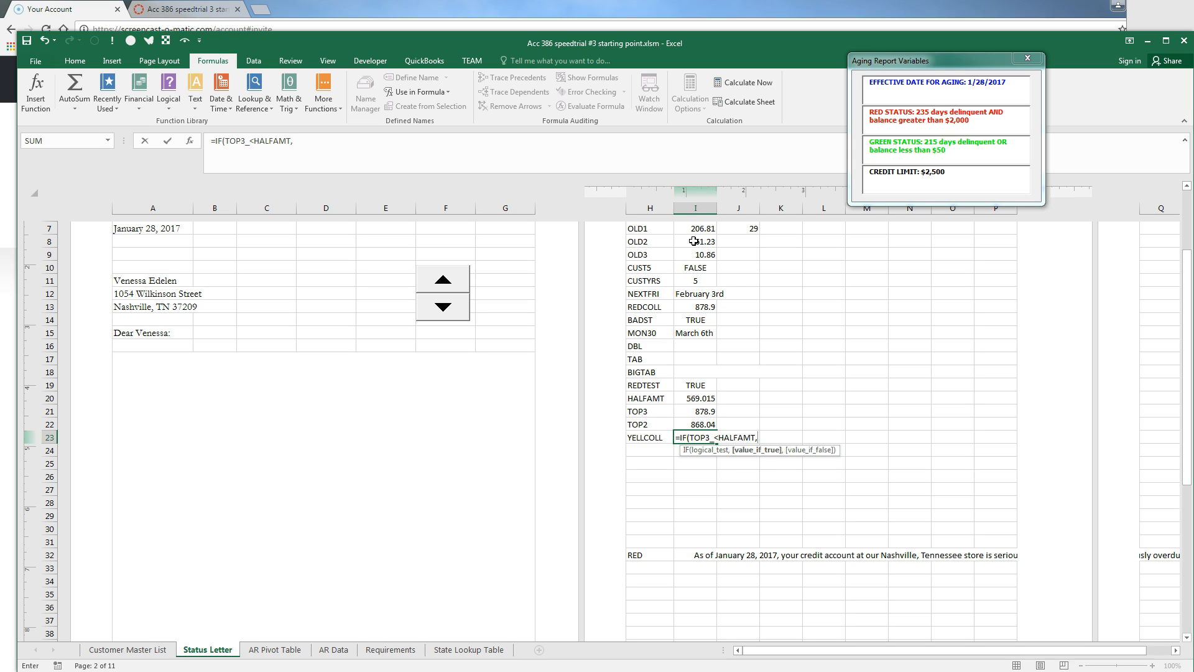
text(TOP3_,)
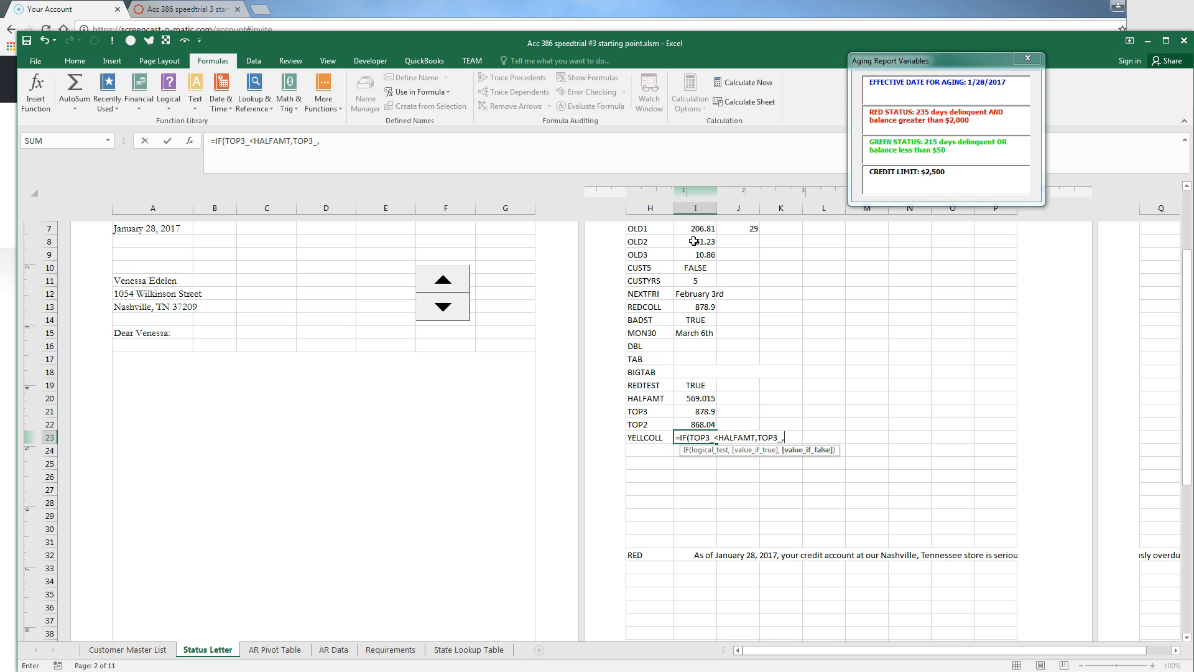
text(if(TOP2)
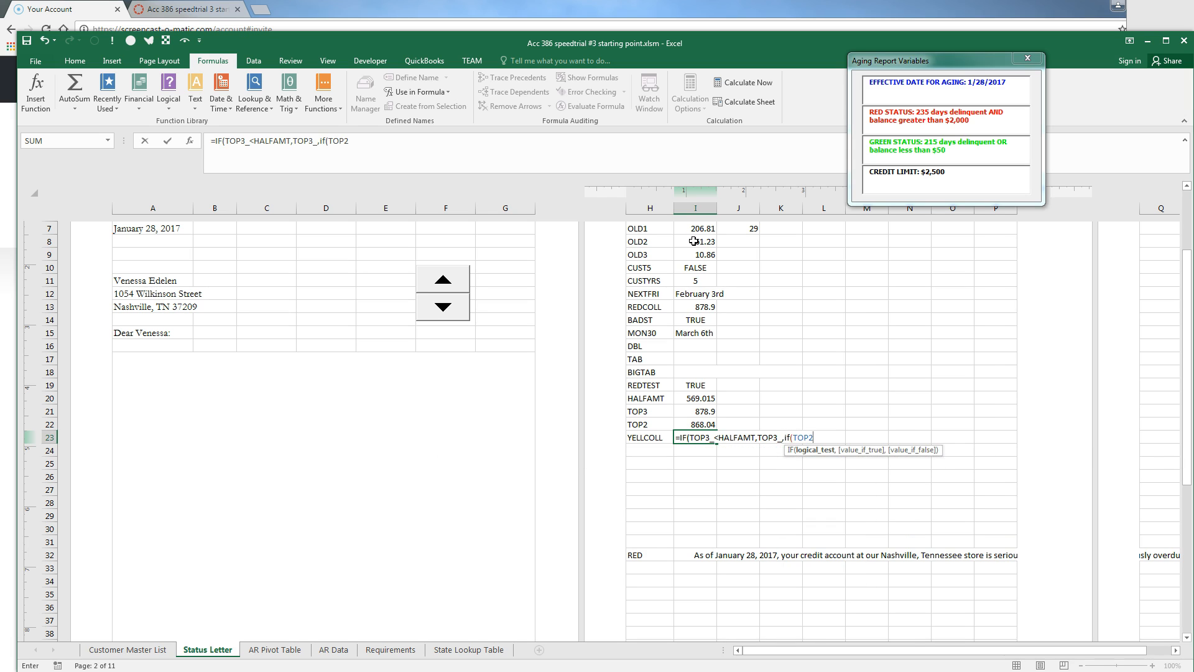
text(_<HALFW)
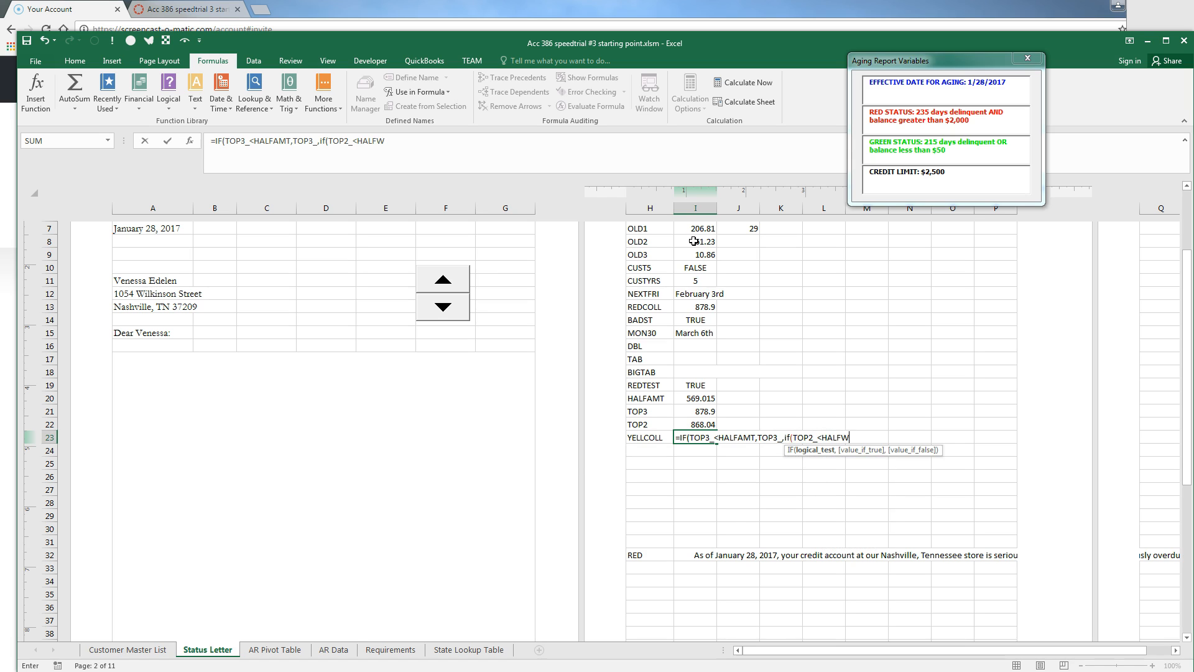
key(BackSpace)
text(AMT,)
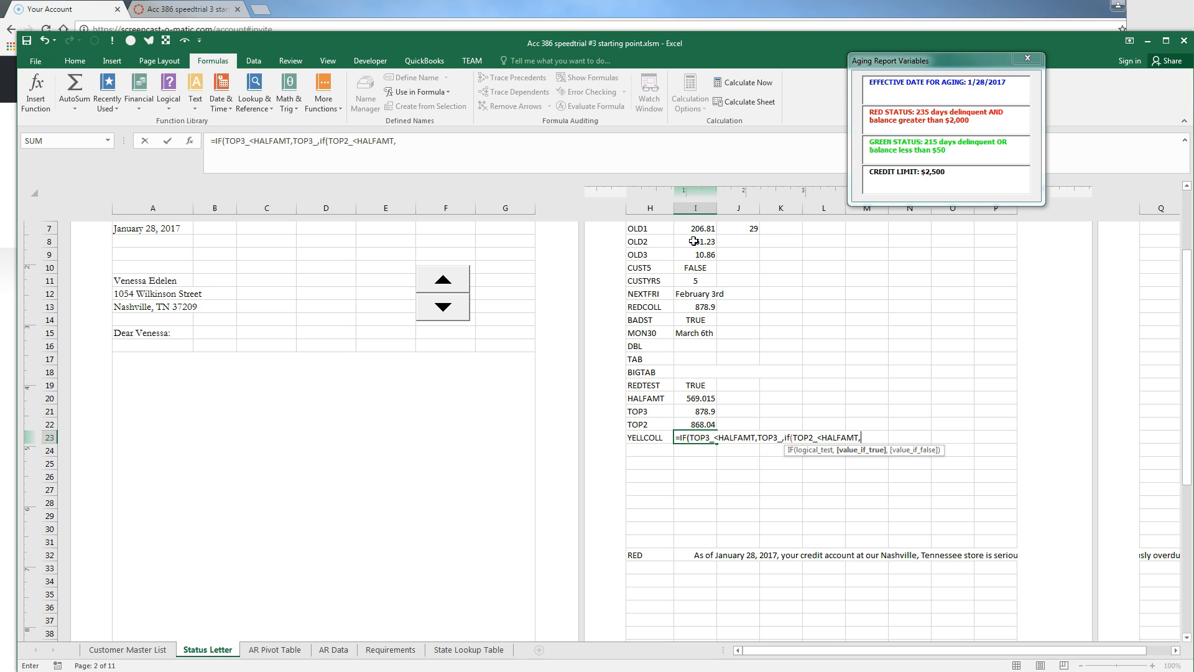
text(TOP2_,OLD)
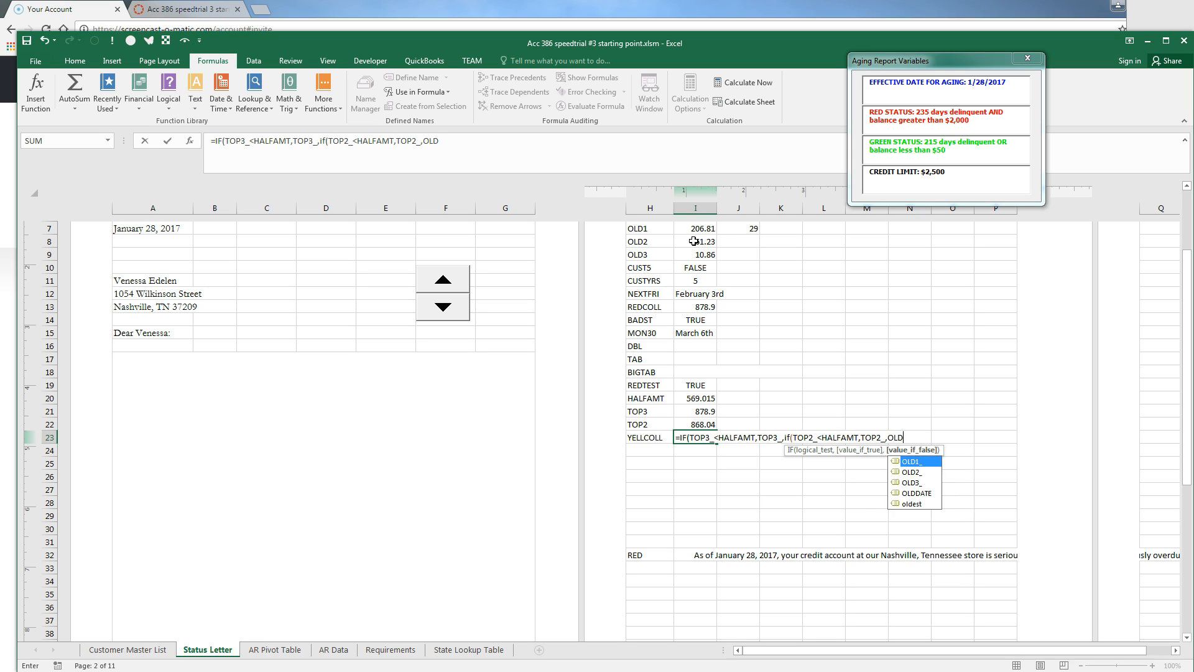
key(Tab)
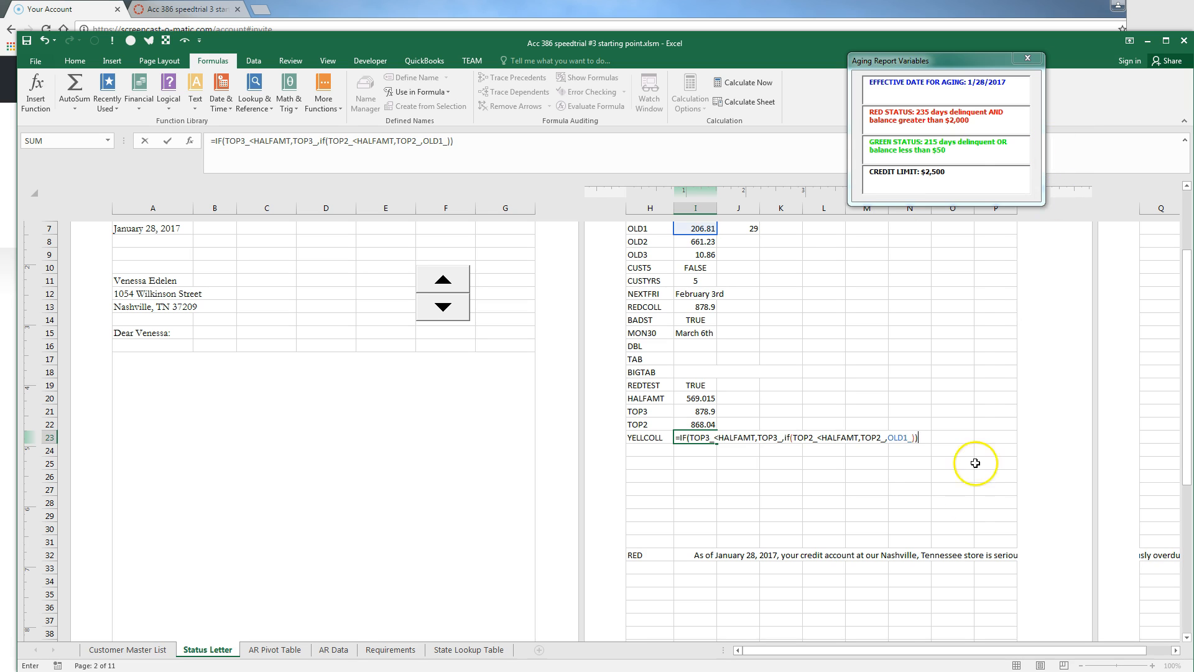
click(871, 489)
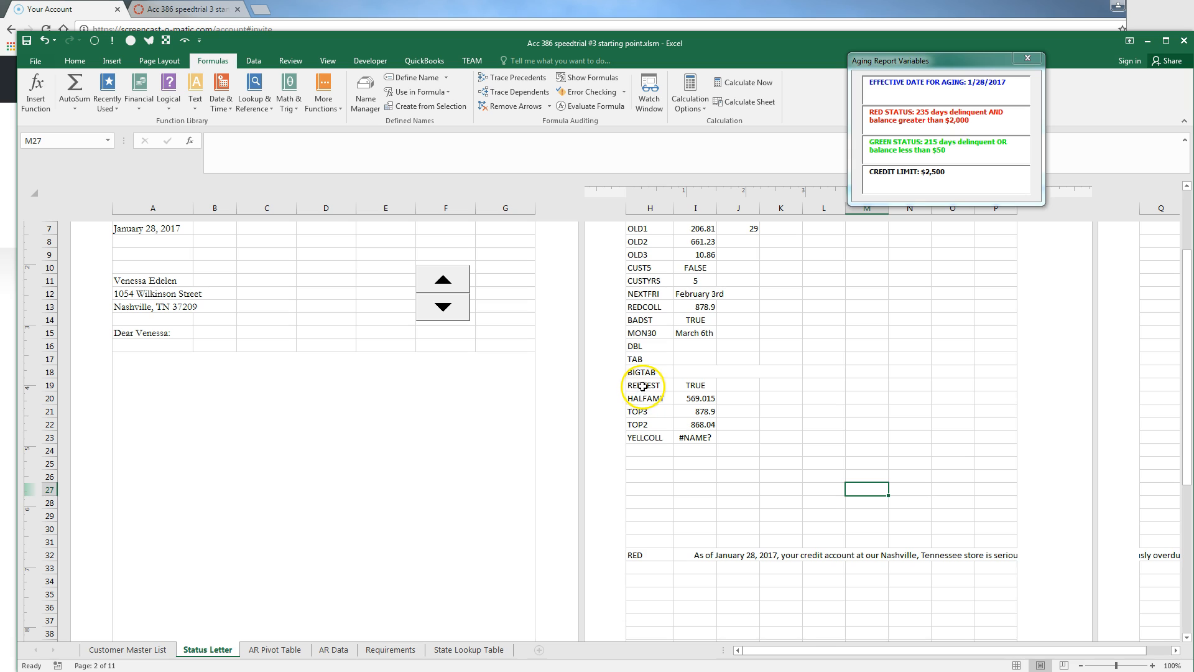
Create names from the left-column labels of H19:I23, so YELLCOLL shows 206.81
drag(642, 389, 695, 440)
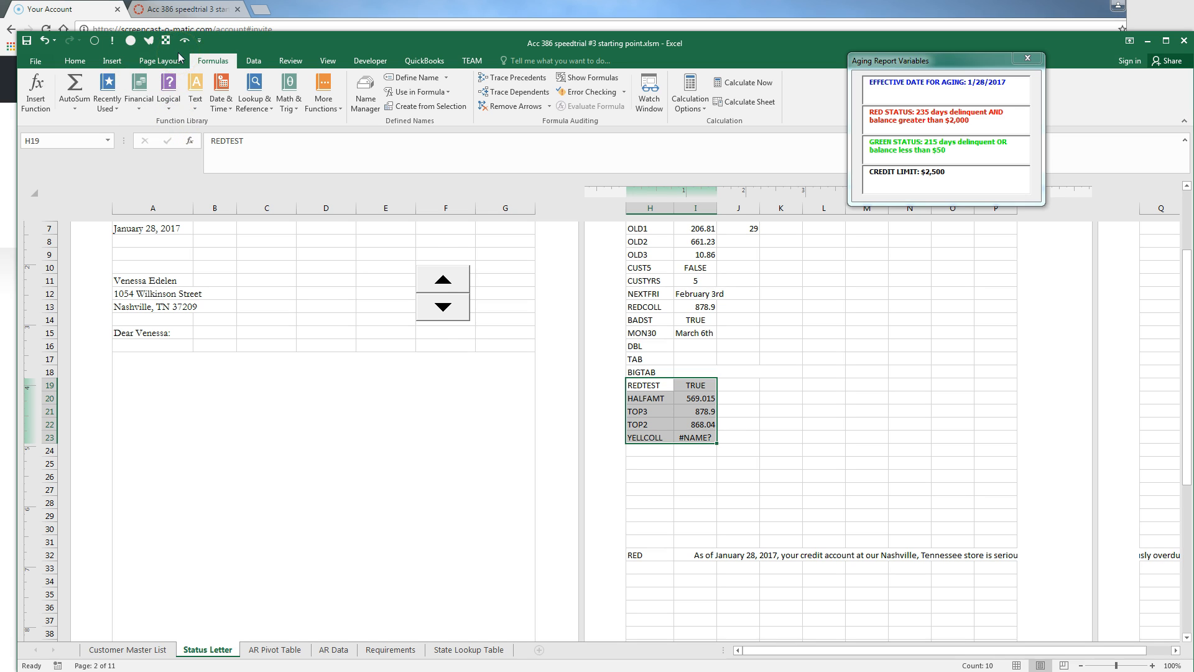
key(shift+F3)
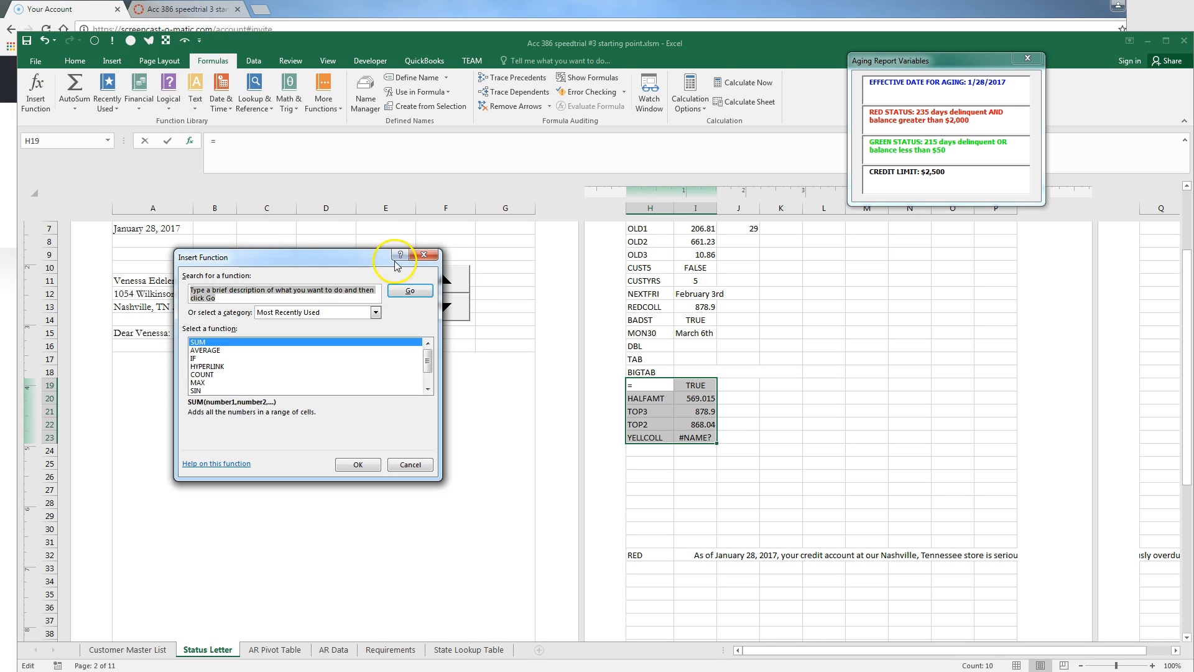
click(424, 255)
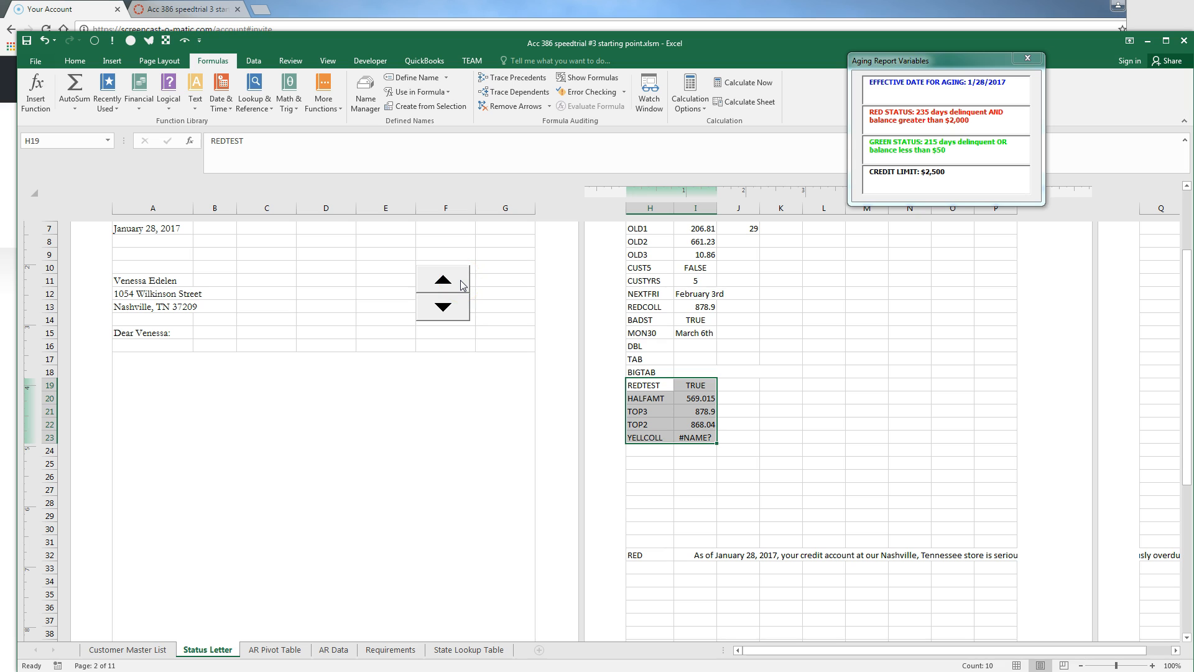
key(ctrl+shift+F3)
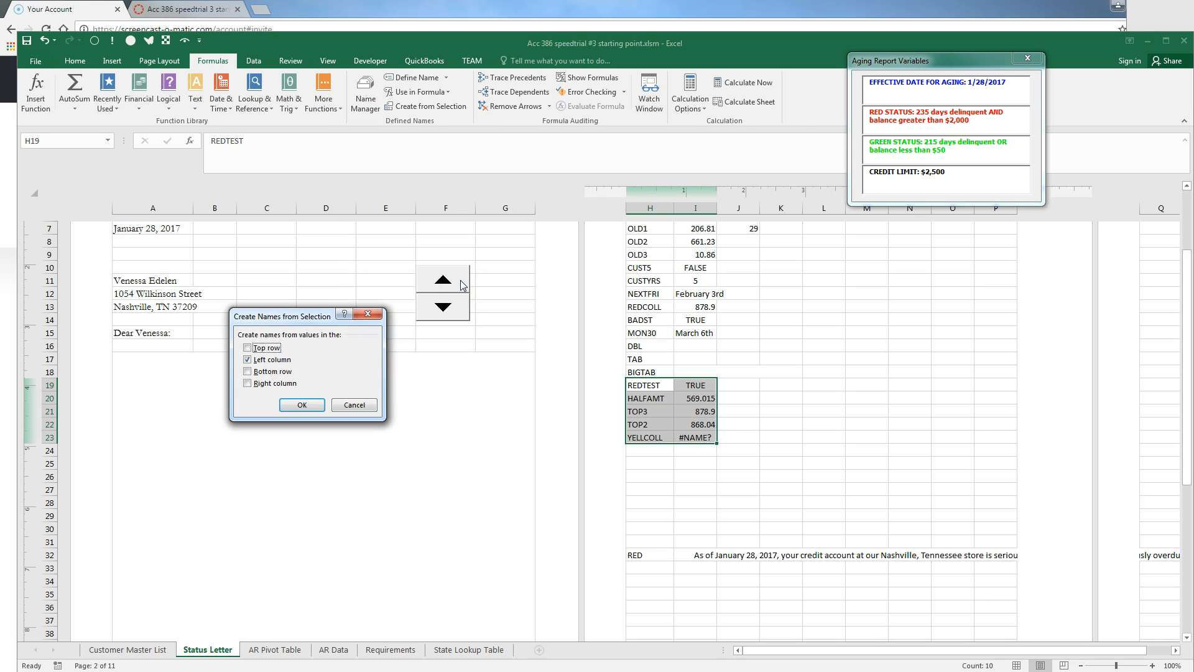
click(307, 405)
click(671, 462)
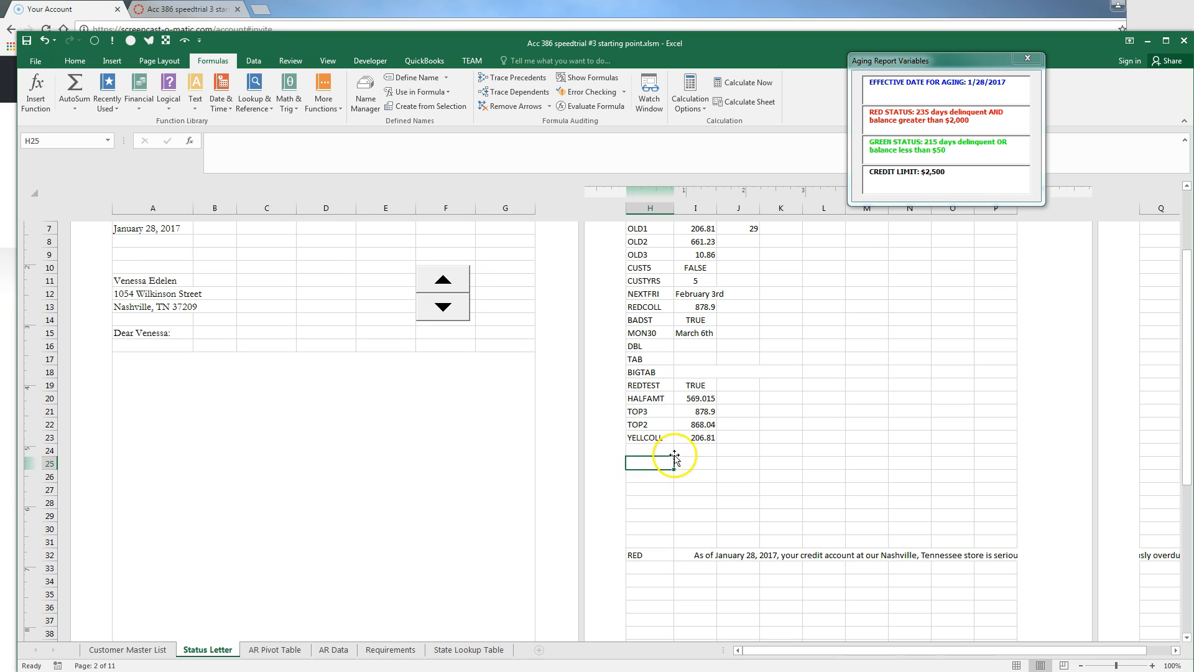
click(687, 438)
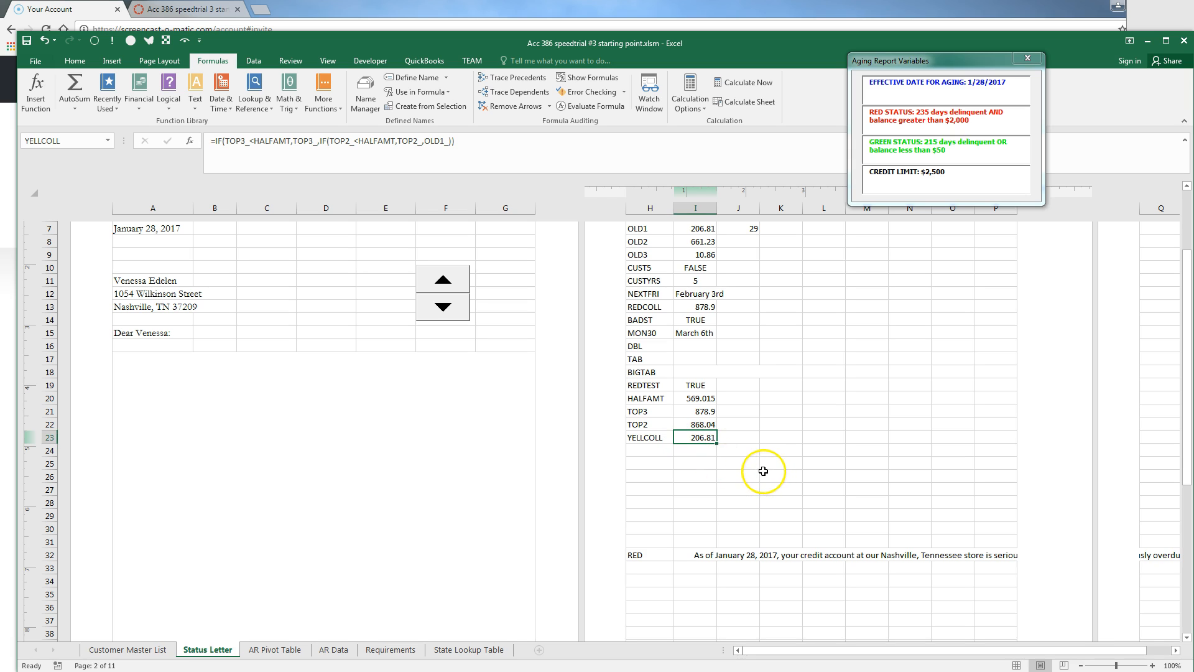
Review the YELLCOLL formula references in I23 and recommit it
scroll(790, 342, up, 1)
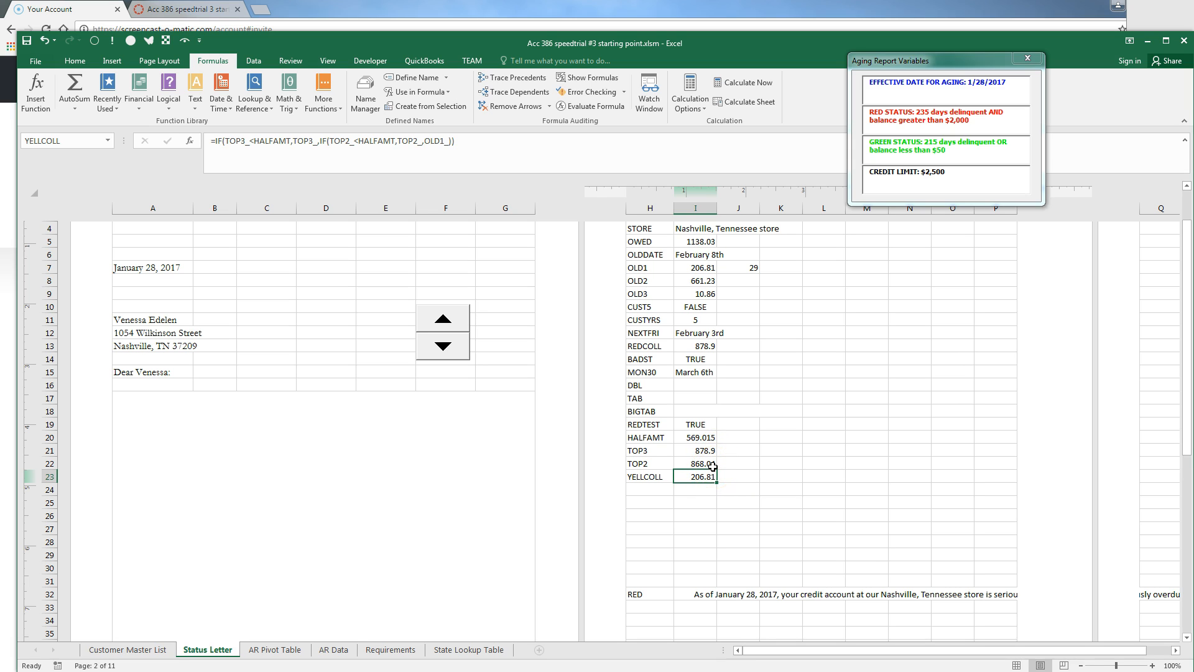
click(696, 477)
click(646, 491)
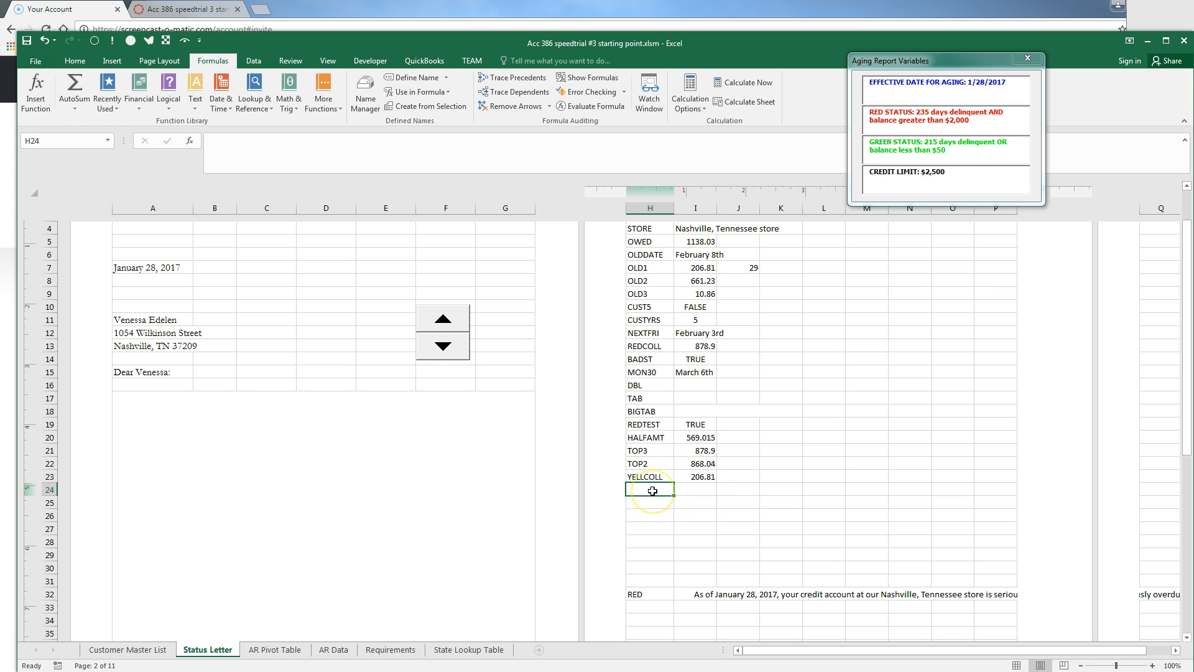
key(Up)
key(Right)
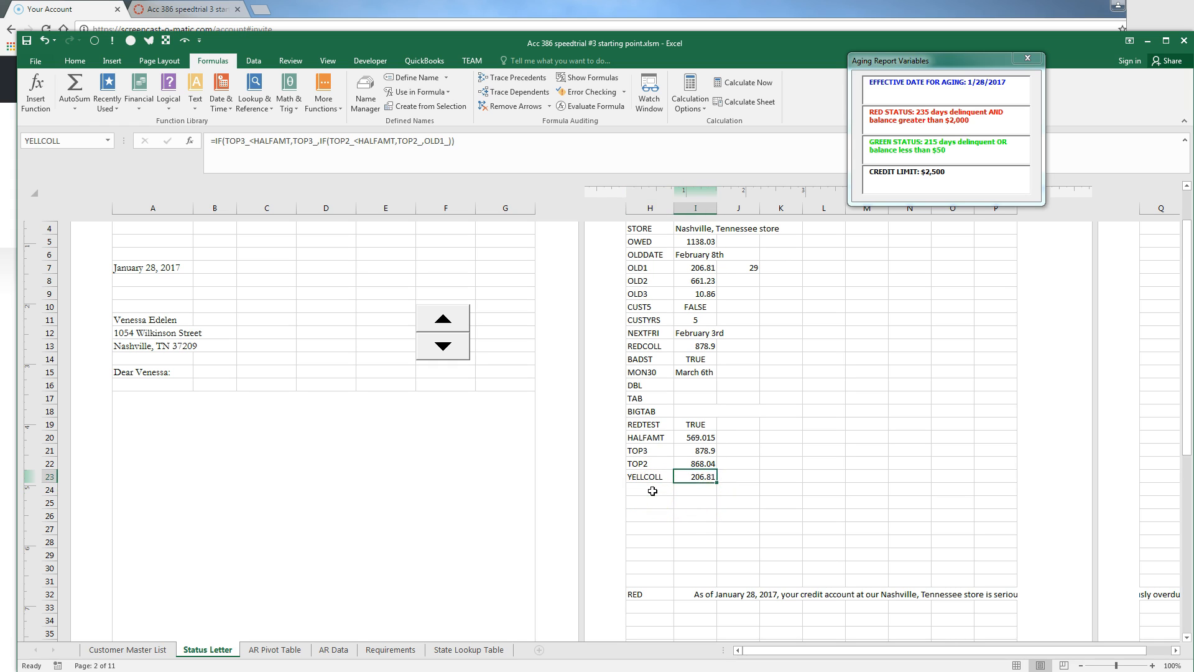
key(F2)
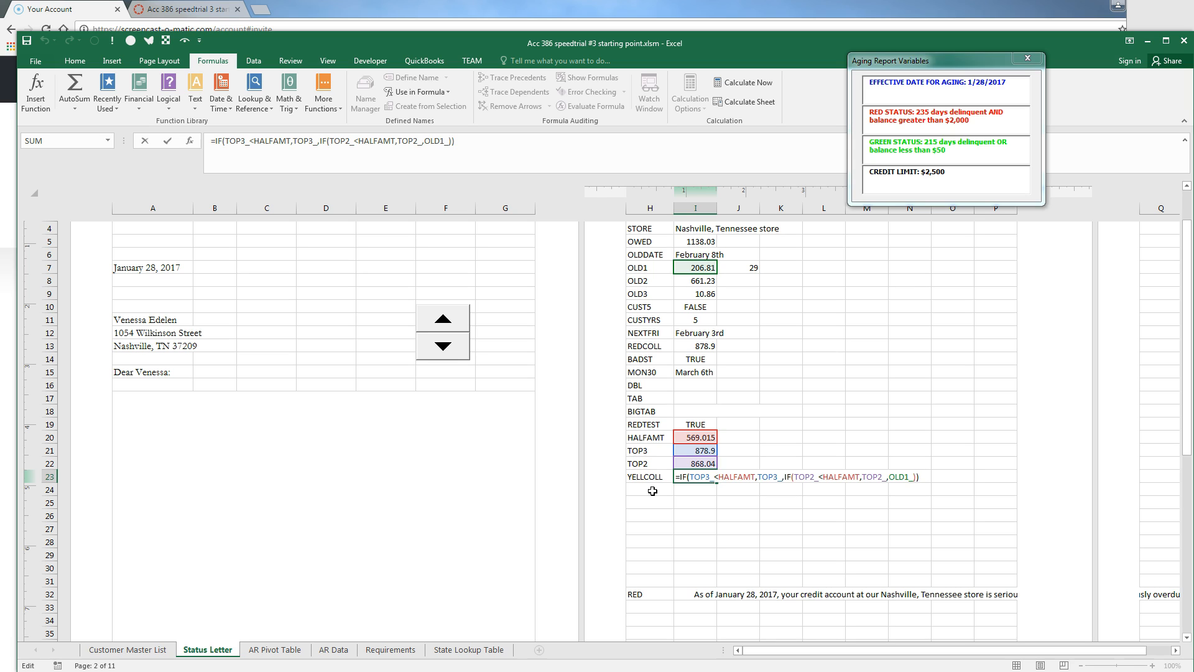
key(Return)
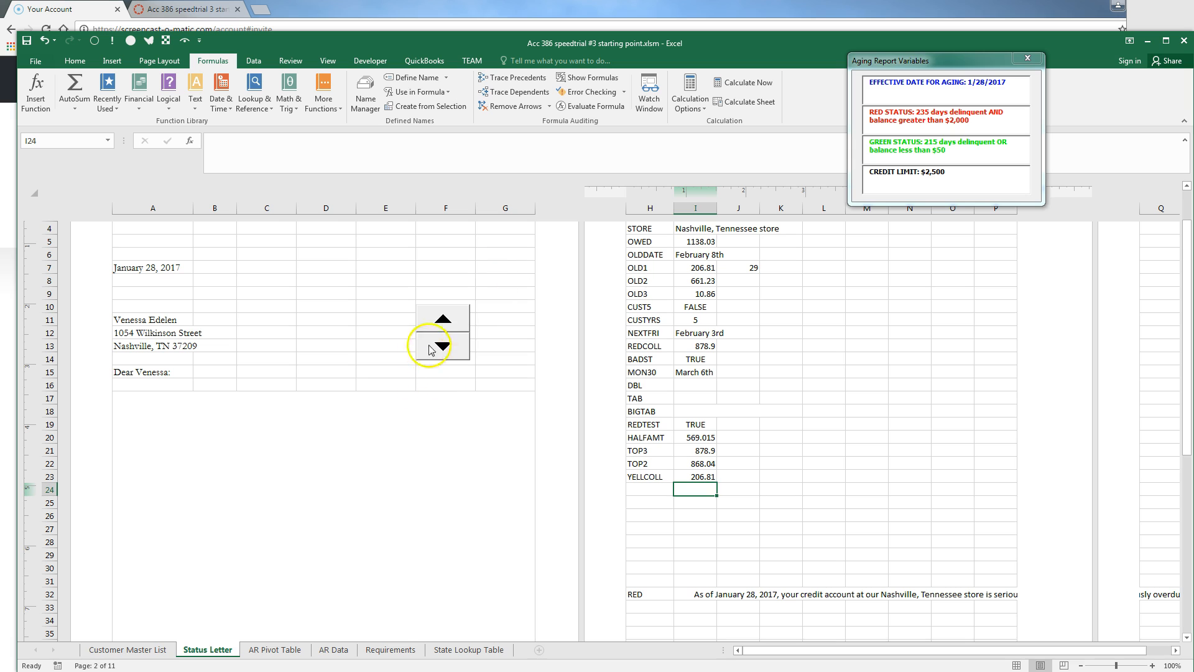
Step the spinner to the next customer and back, checking that YELLCOLL recalculates
click(451, 321)
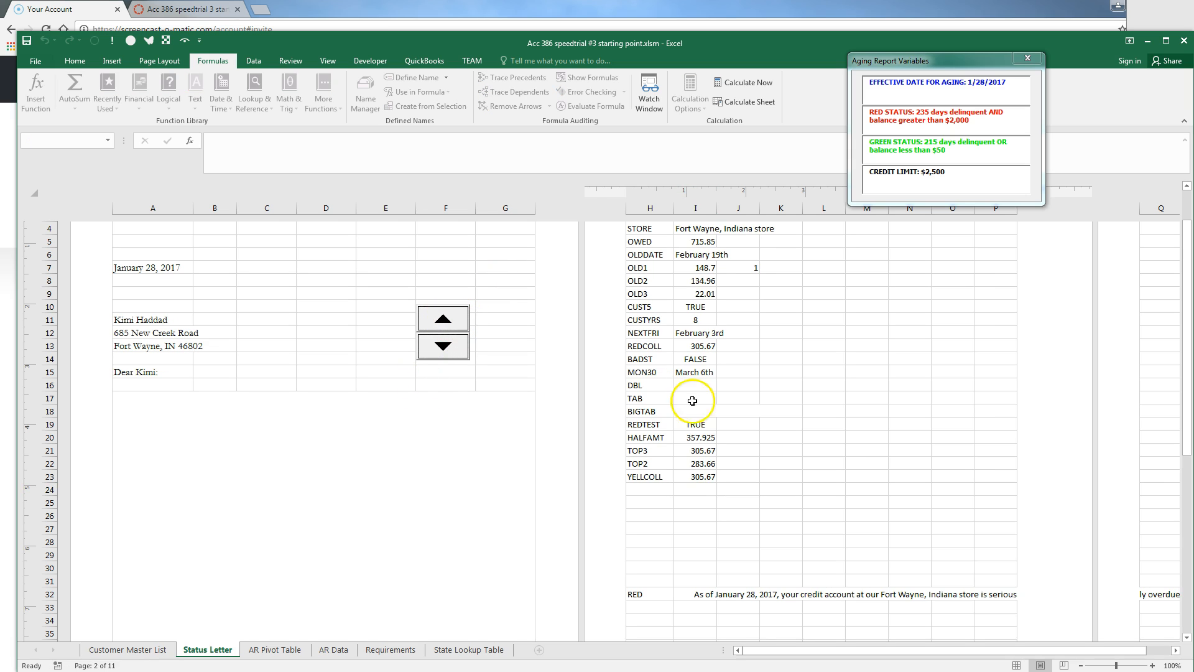
click(694, 476)
key(F2)
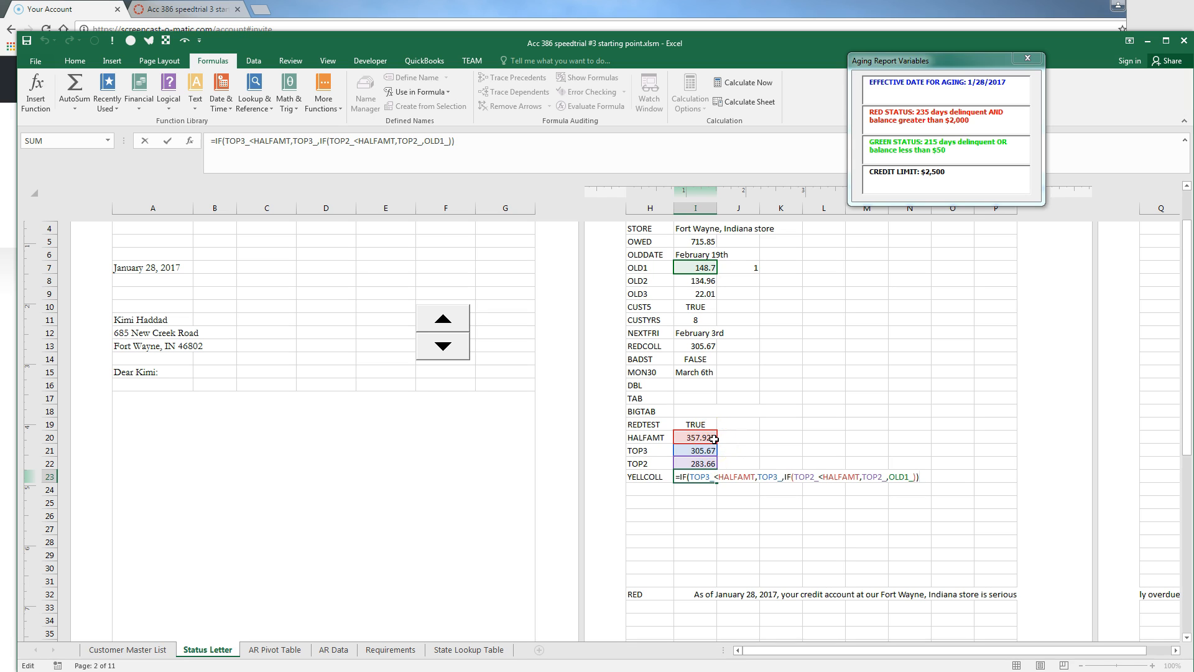
key(Escape)
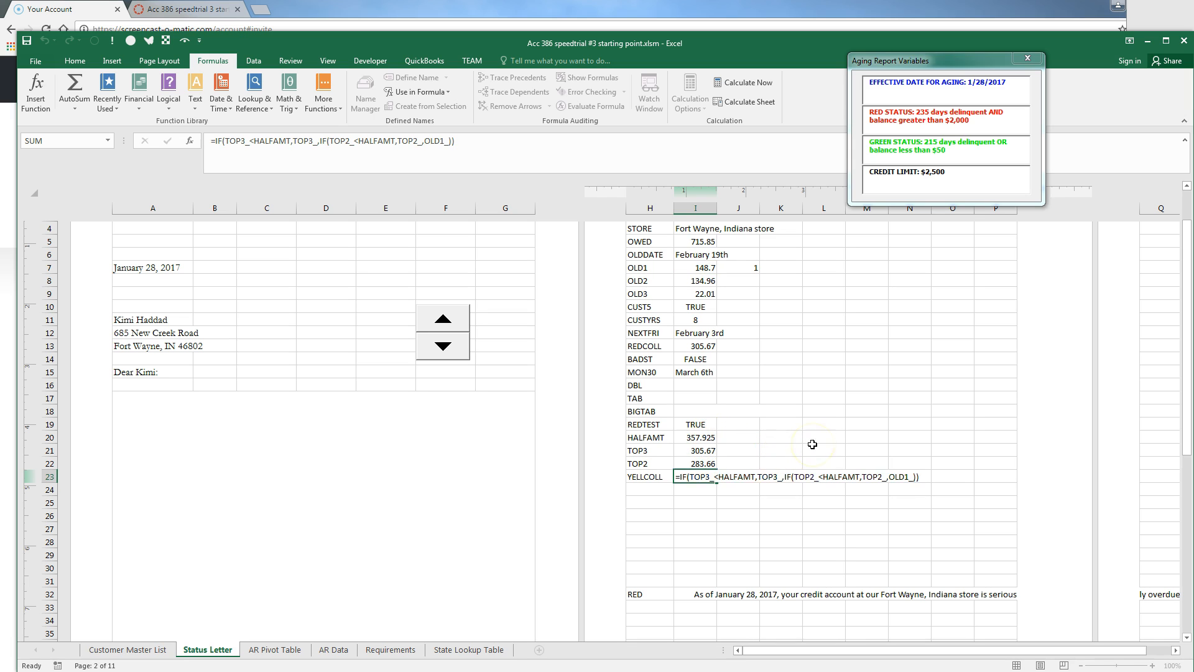
key(Return)
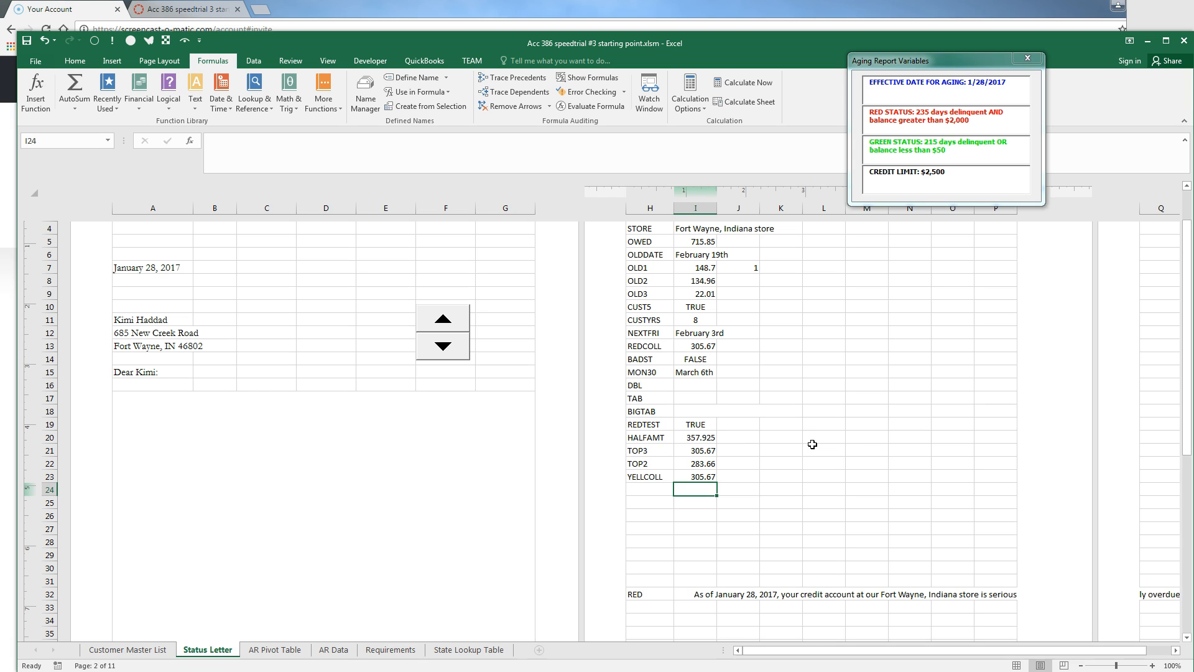
click(456, 353)
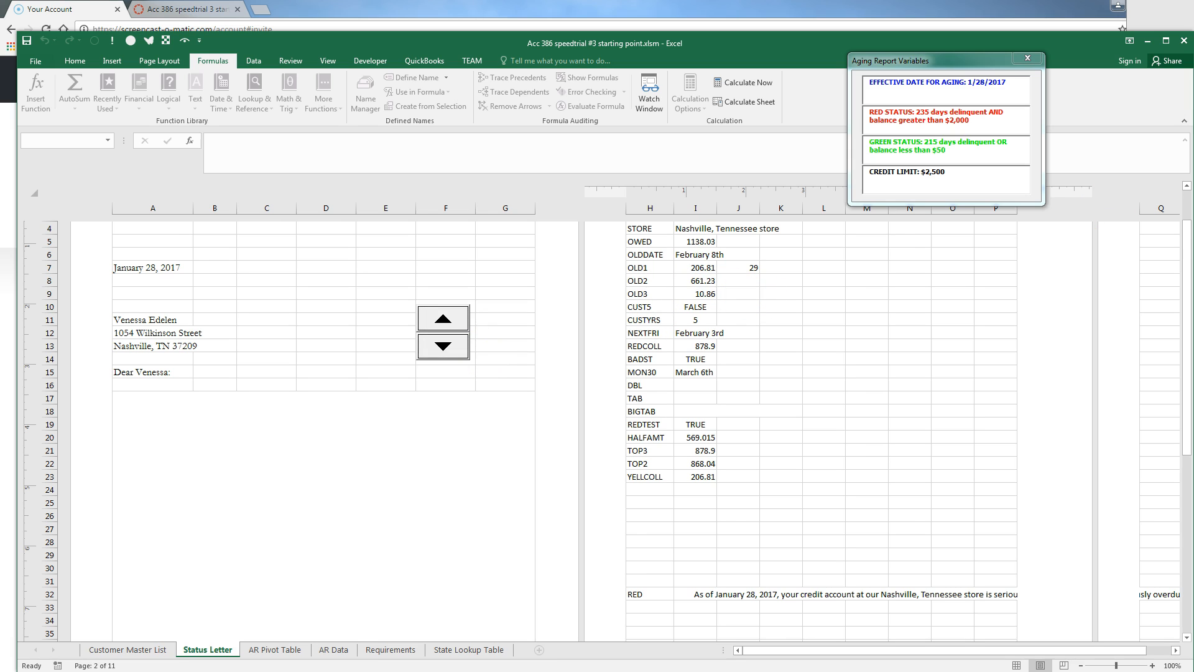
scroll(323, 429, down, 1)
scroll(1162, 205, down, 1)
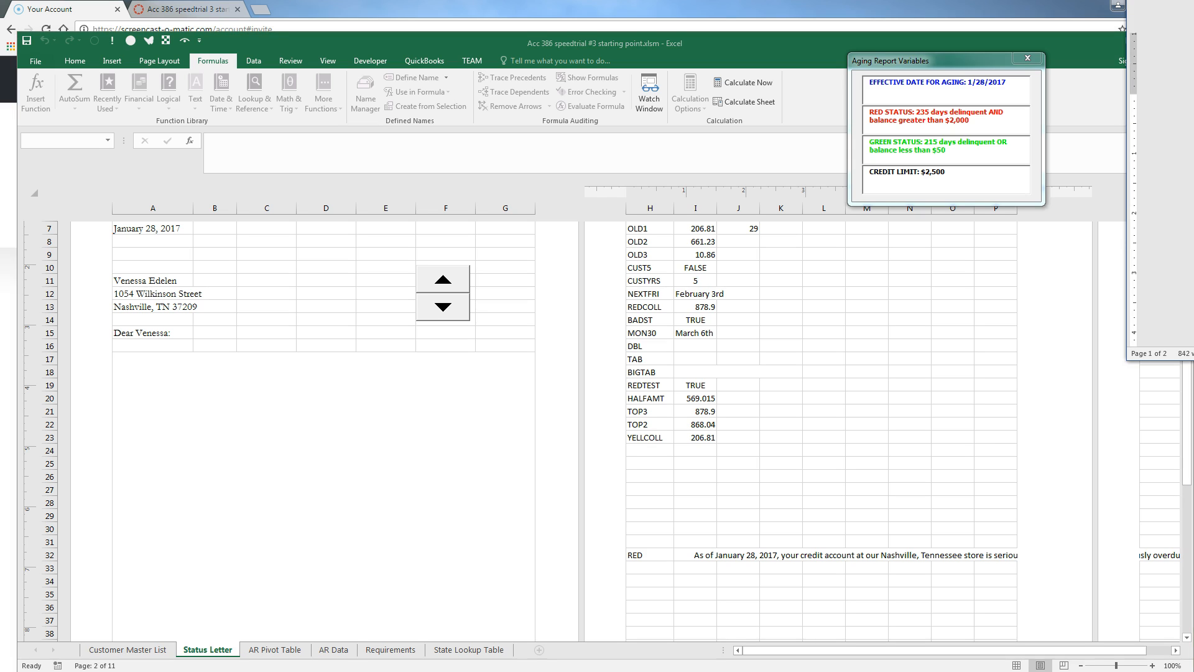
scroll(1162, 205, down, 1)
scroll(1162, 206, down, 1)
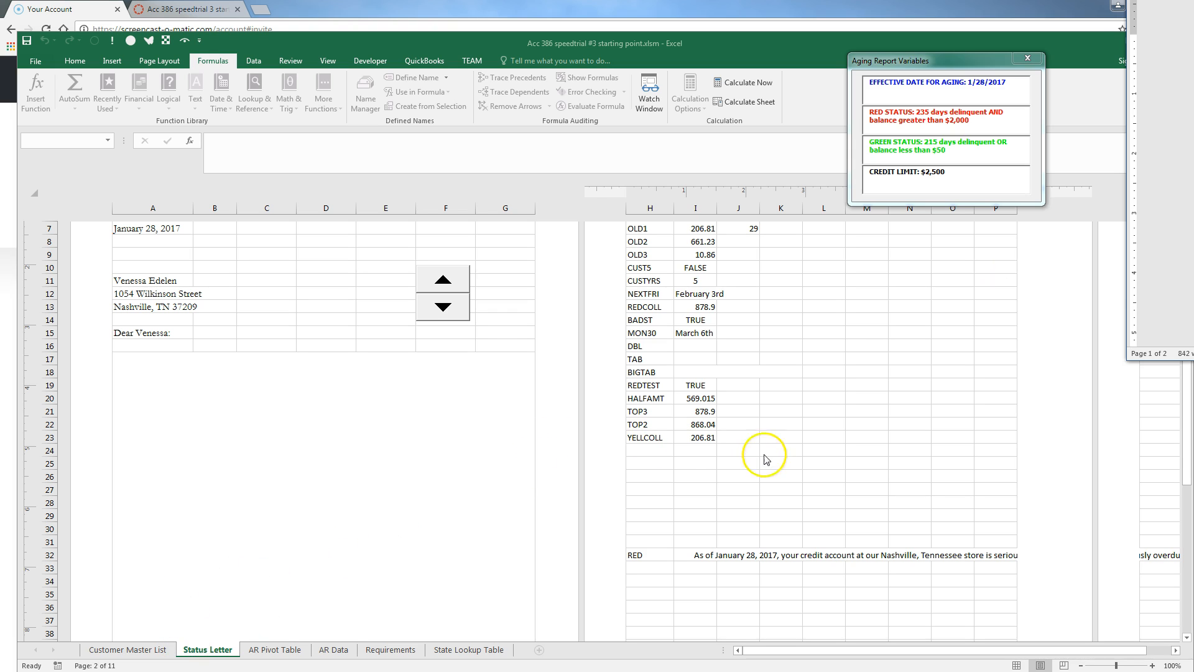
Label H24 CUST7 and paste the CUST5 years-as-customer formula from I10 into I24
click(651, 448)
text(CUST7)
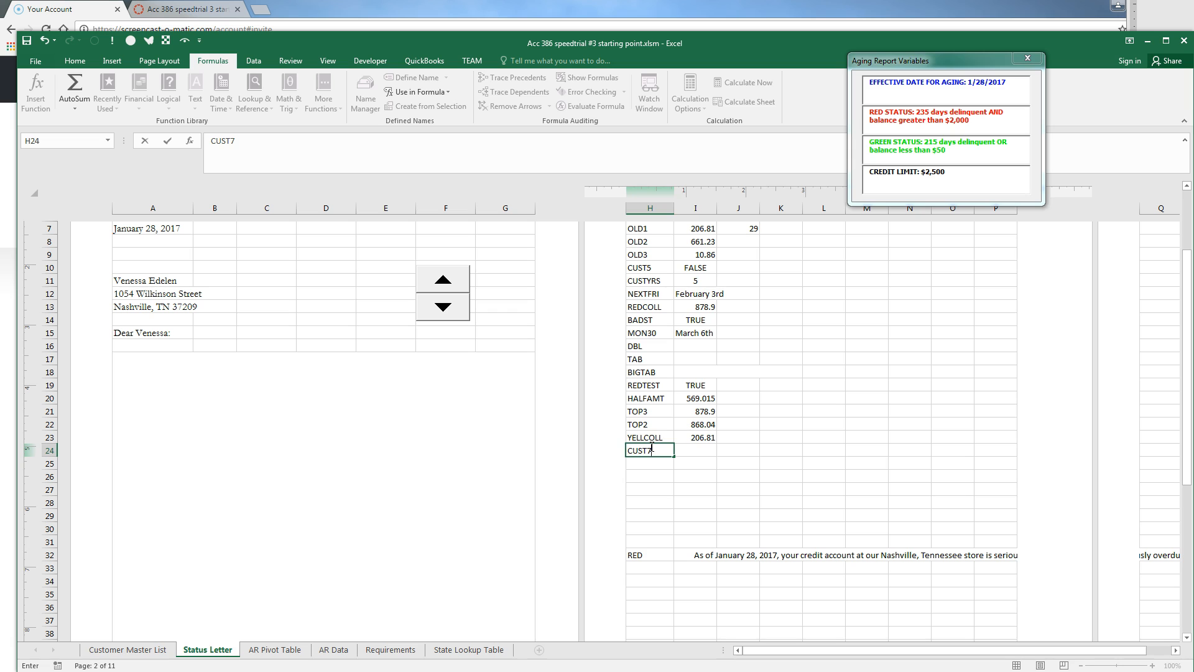
key(Tab)
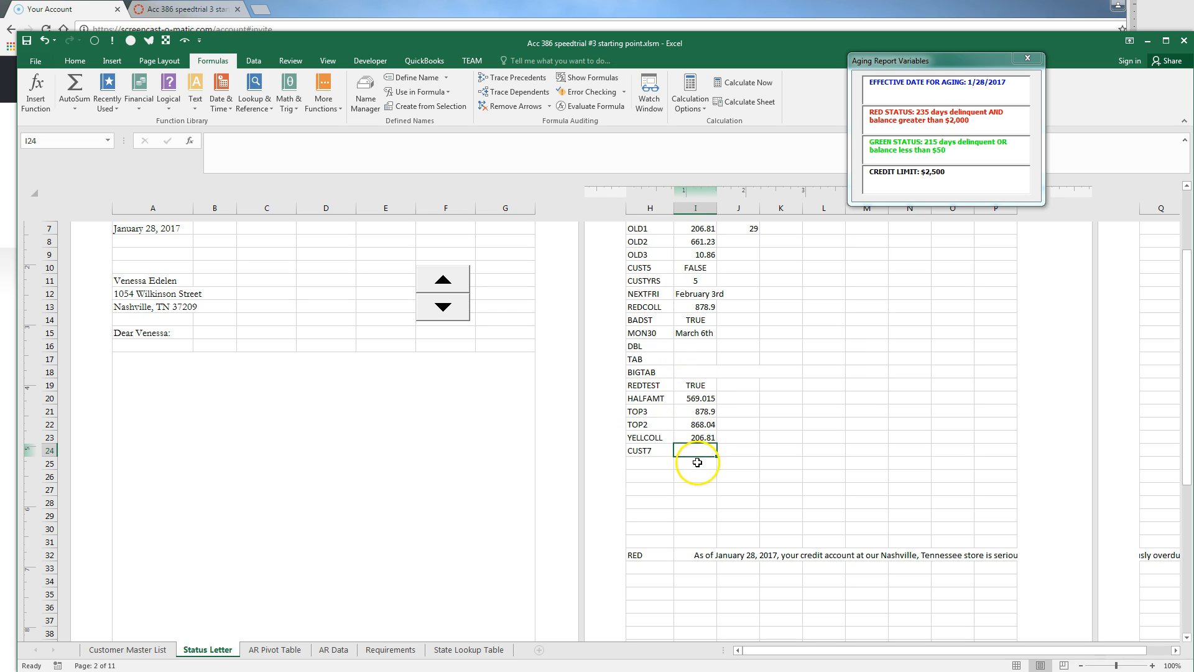
click(695, 268)
drag(399, 141, 187, 140)
key(ctrl+c)
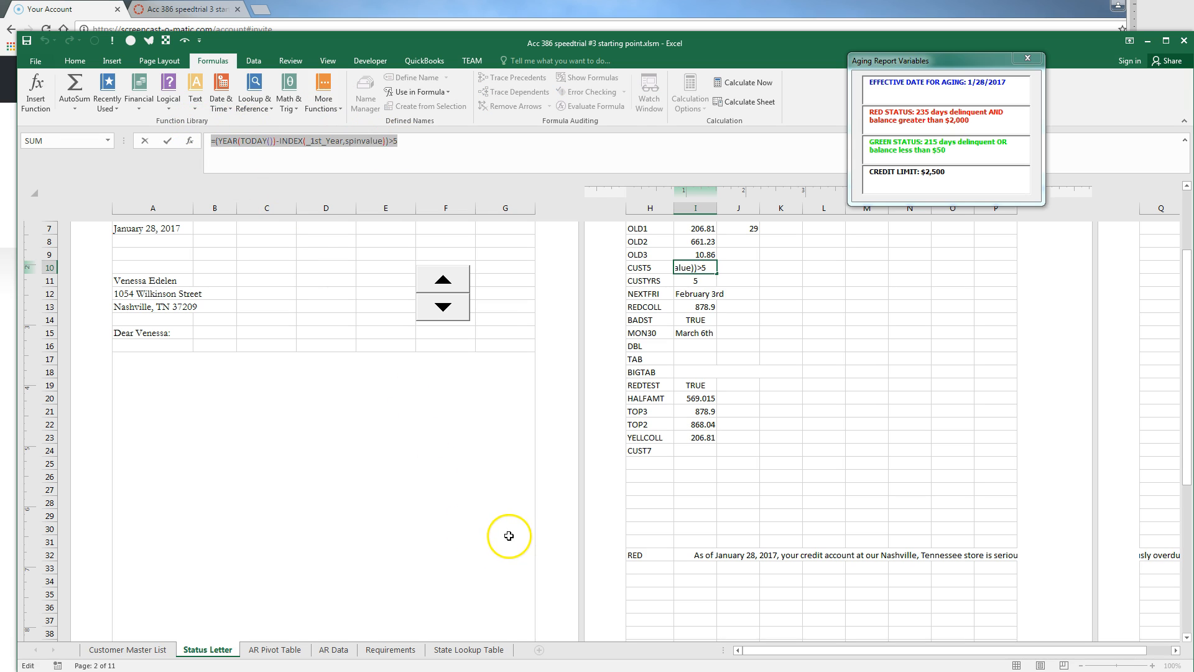
key(Escape)
click(686, 453)
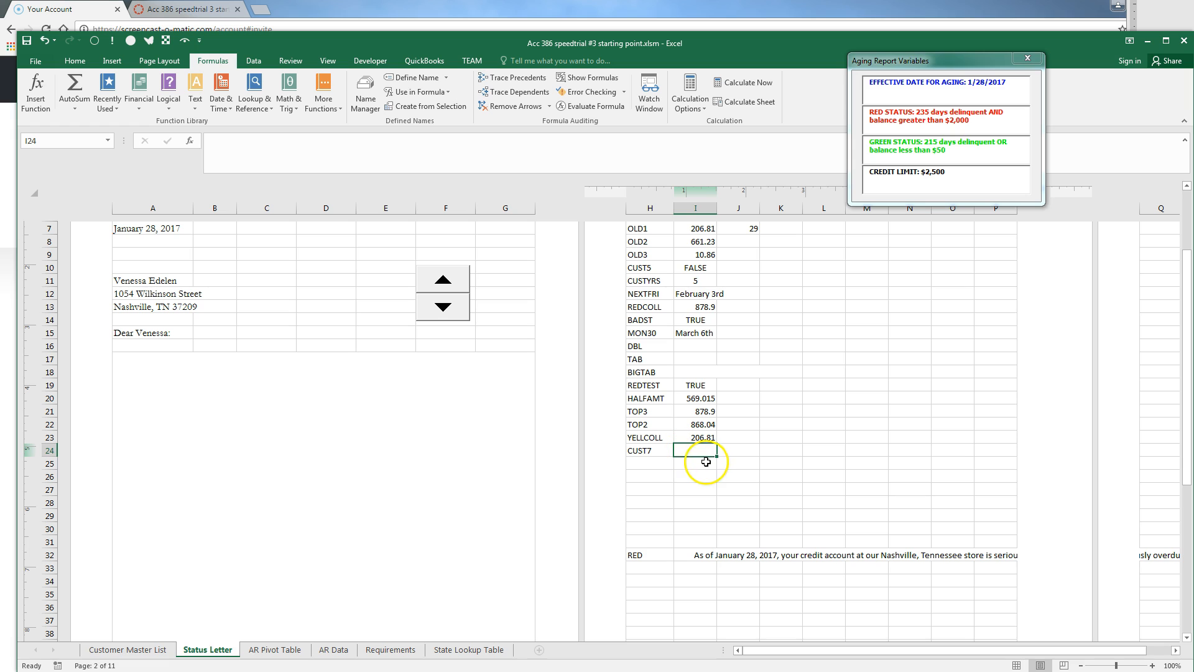
key(ctrl+v)
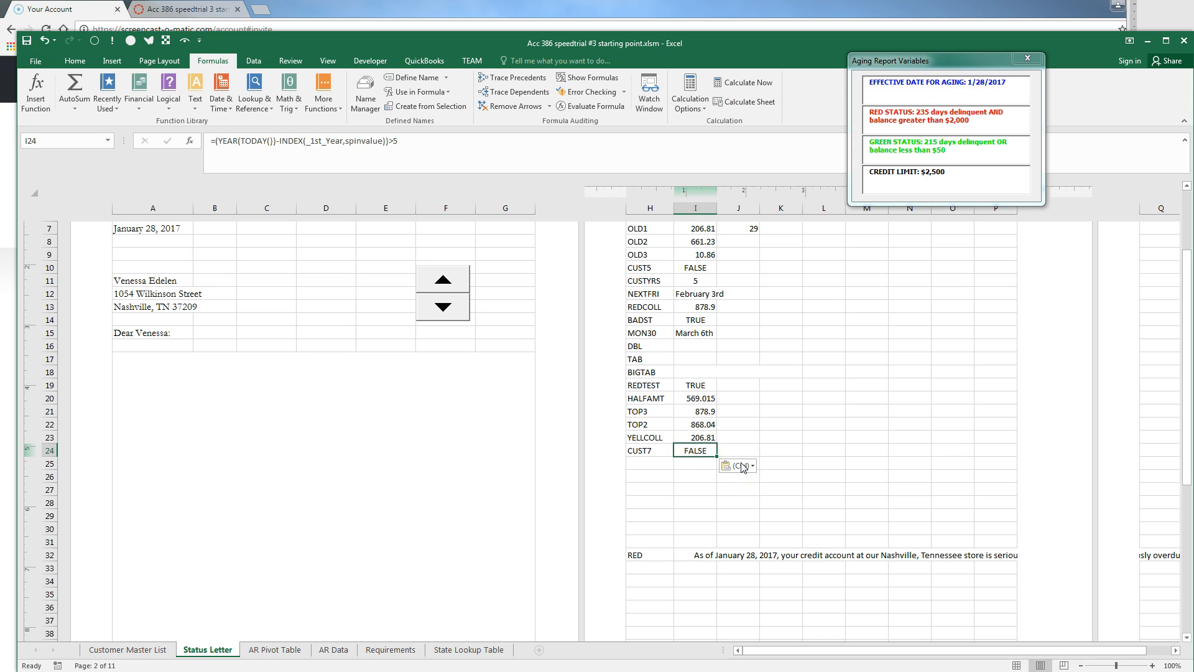
key(Return)
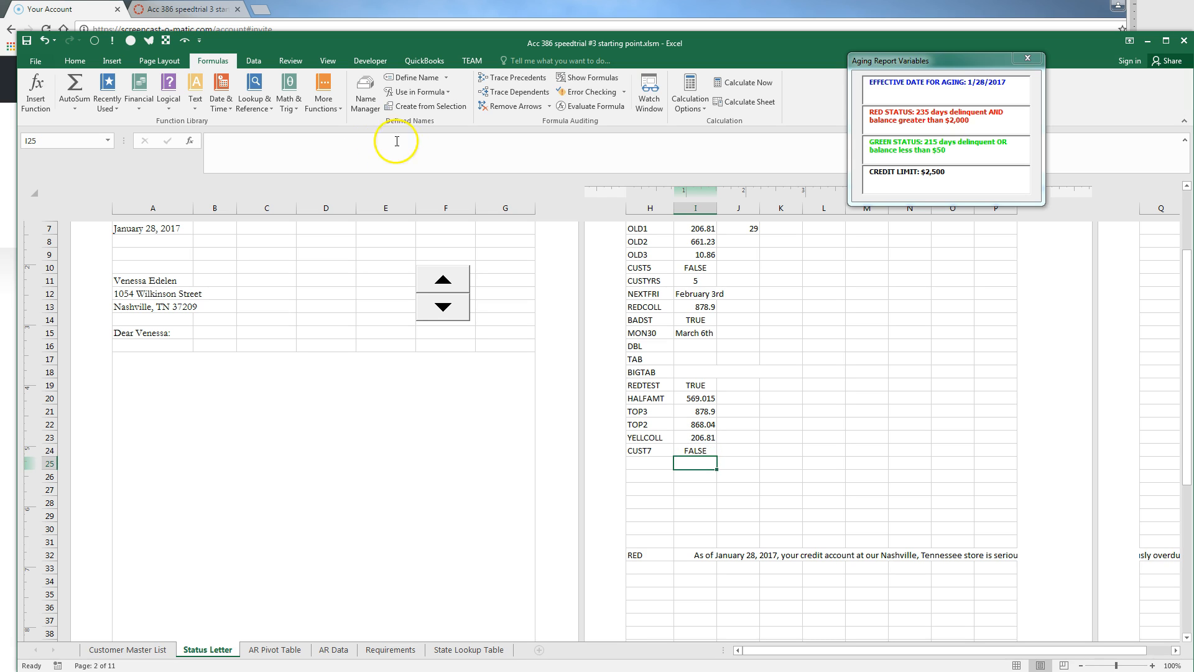
Create the CUST7 name from the H24:I24 left-column label
click(671, 453)
drag(672, 454, 693, 451)
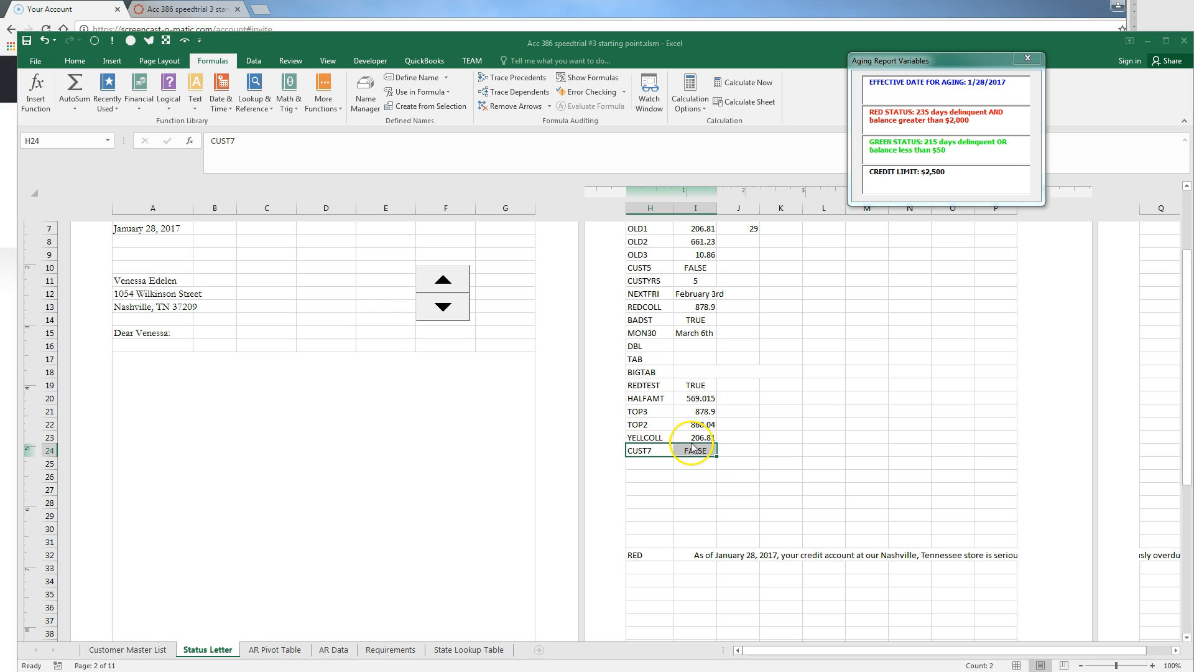
key(ctrl+shift+F3)
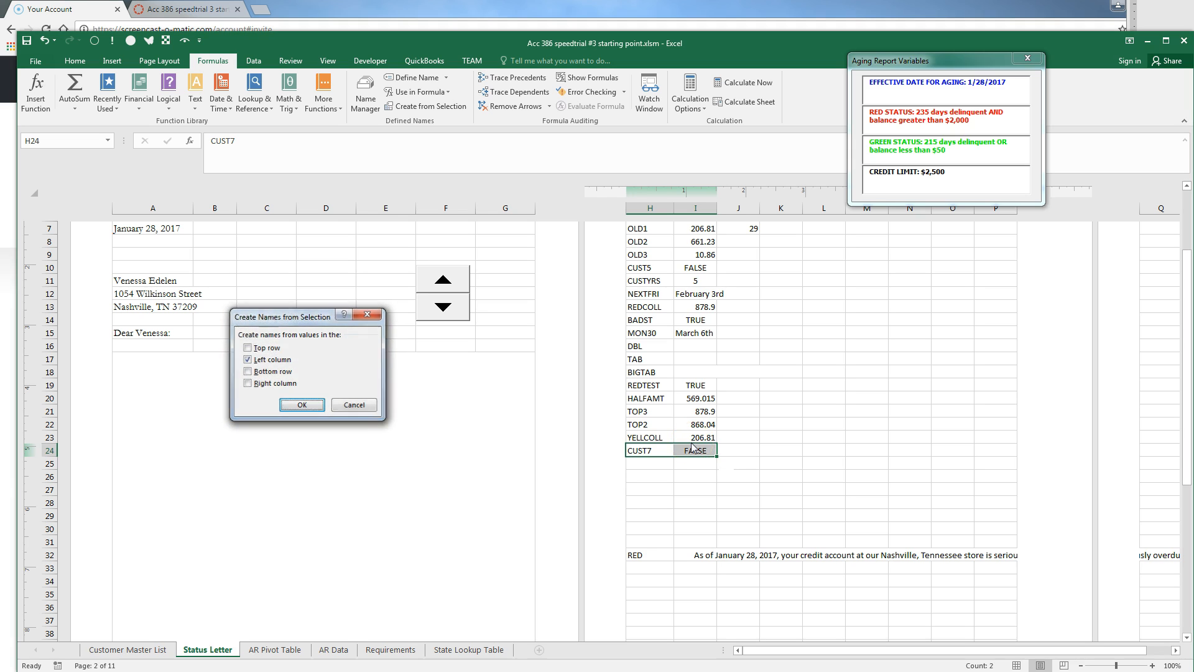
key(Return)
click(664, 465)
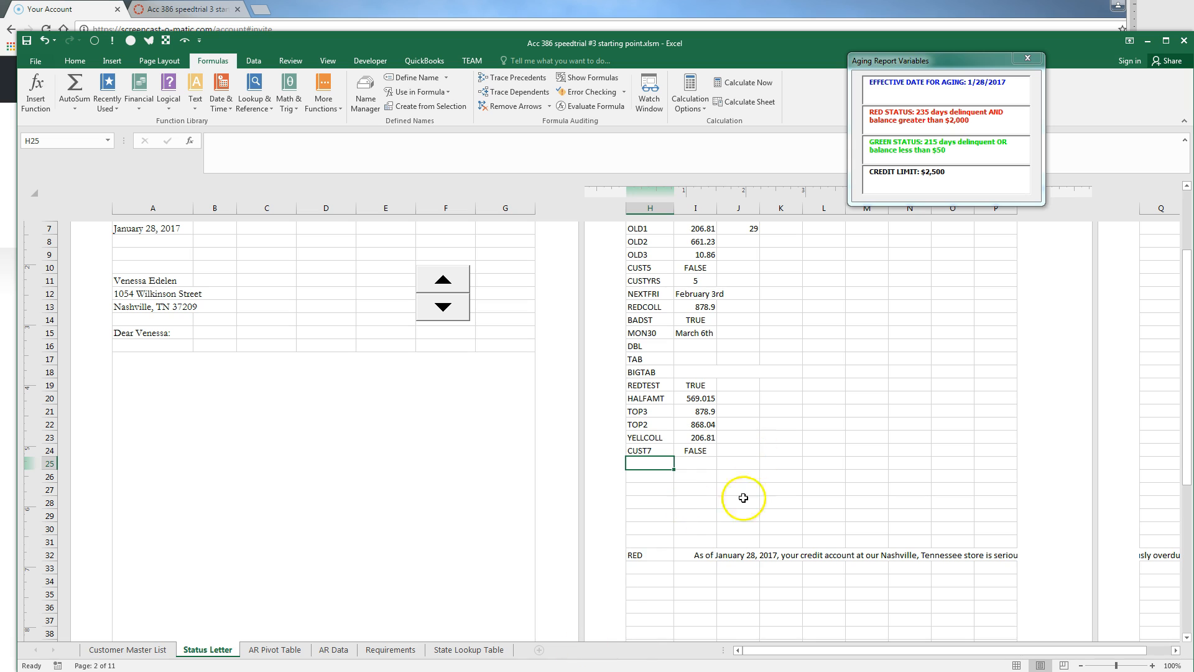
Label H25 TODAY7, enter =TEXT(TODAY()+7,"MMMM ")&ordinal(TODAY()+7), then reopen it after #NUM!
text(TODAY7)
click(684, 461)
text(=)
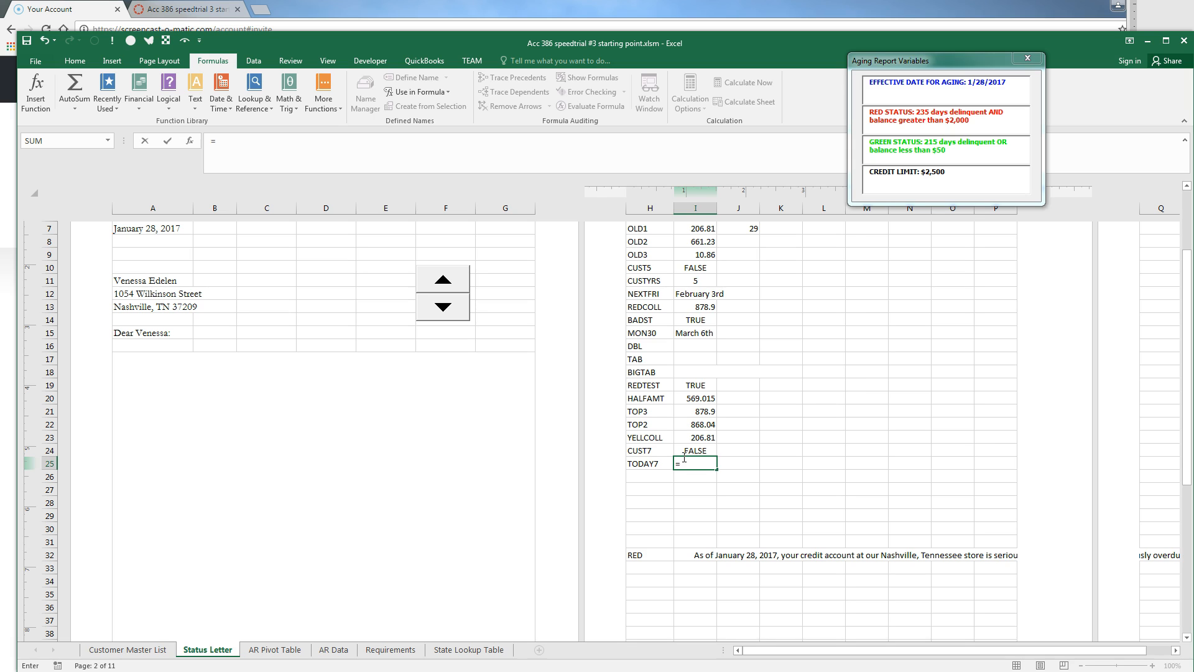
text(TEXT()
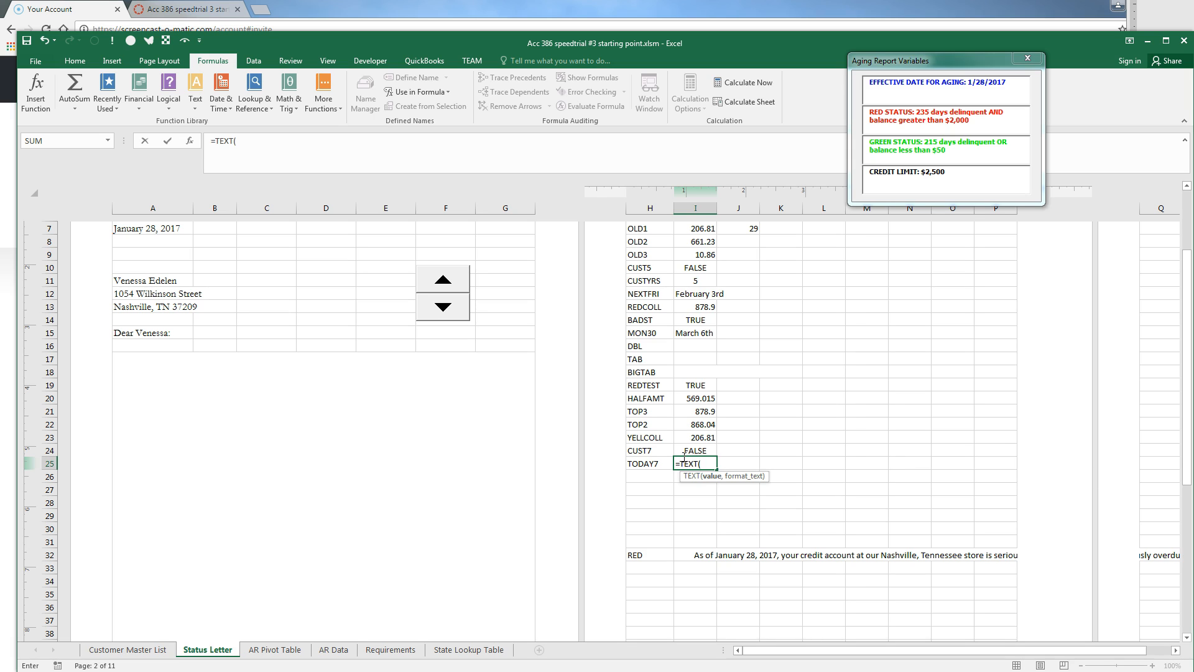
text(T)
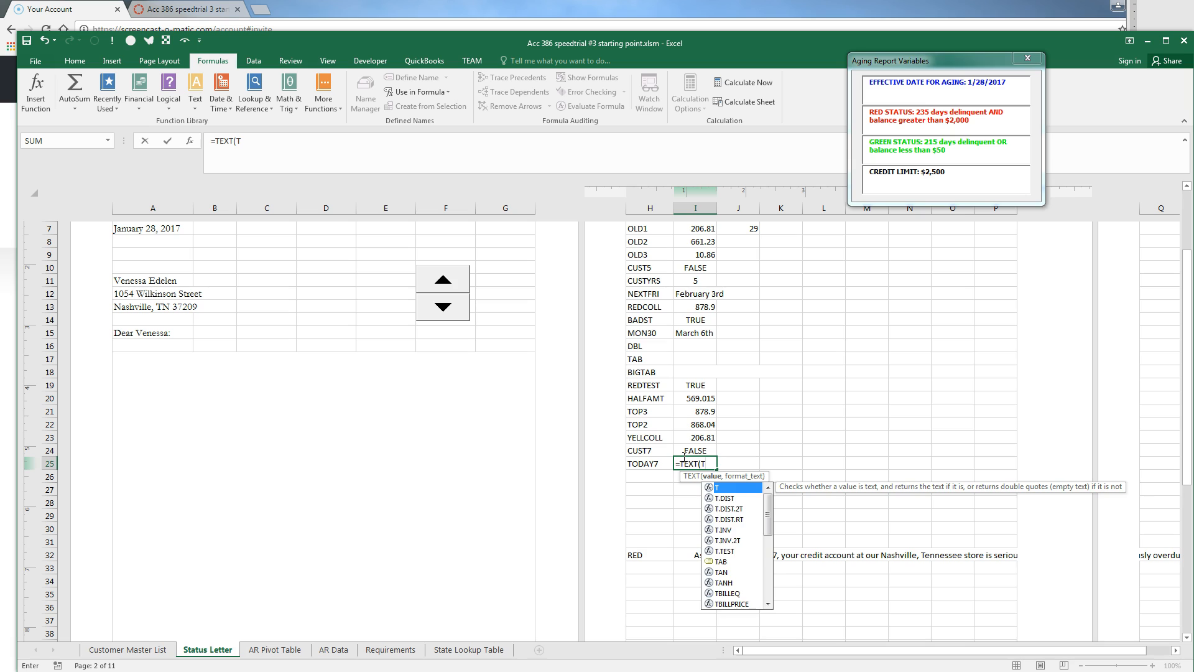
text(ODAY())
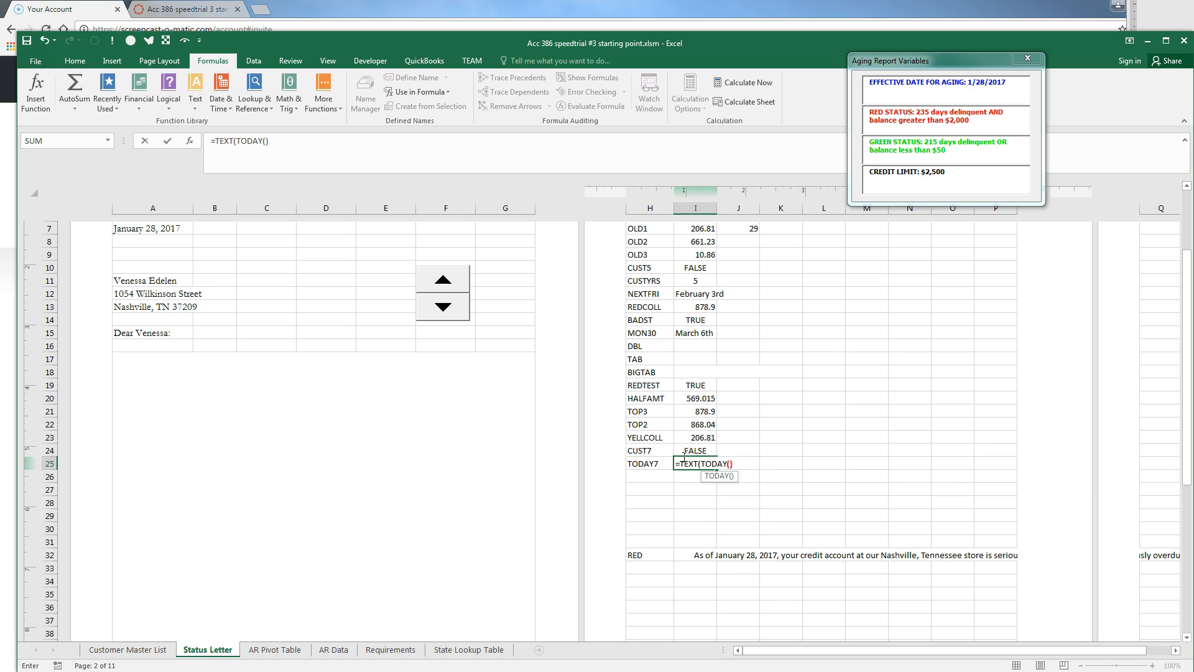
text(+)
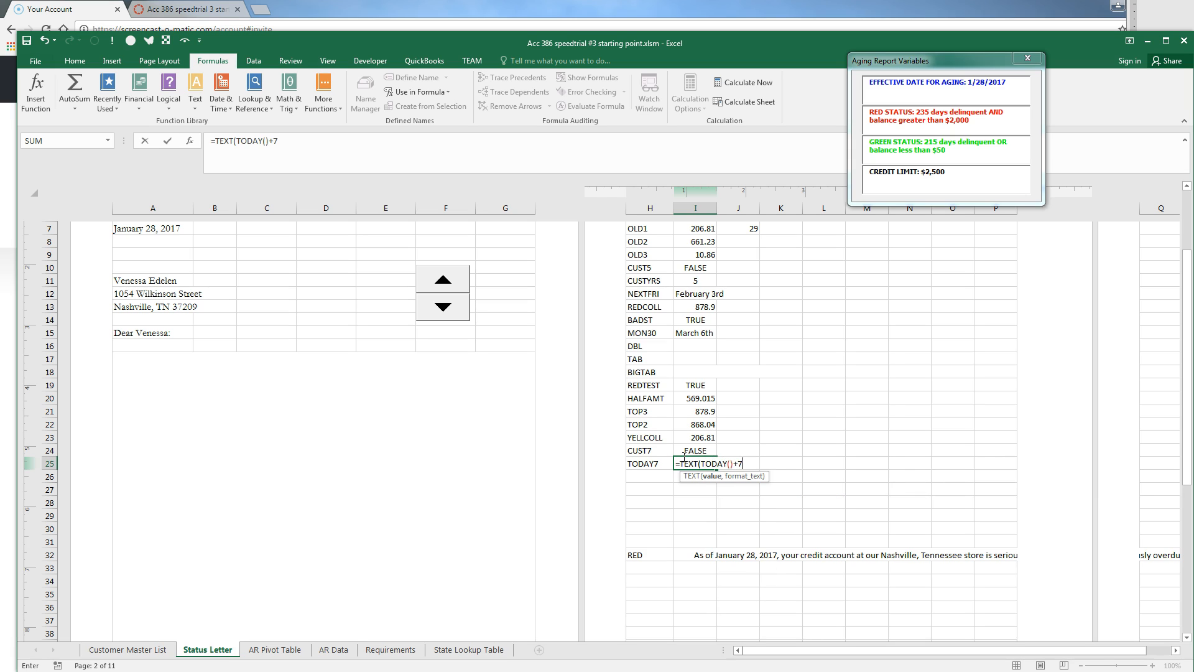
text(7,"MMMM ")&ORD)
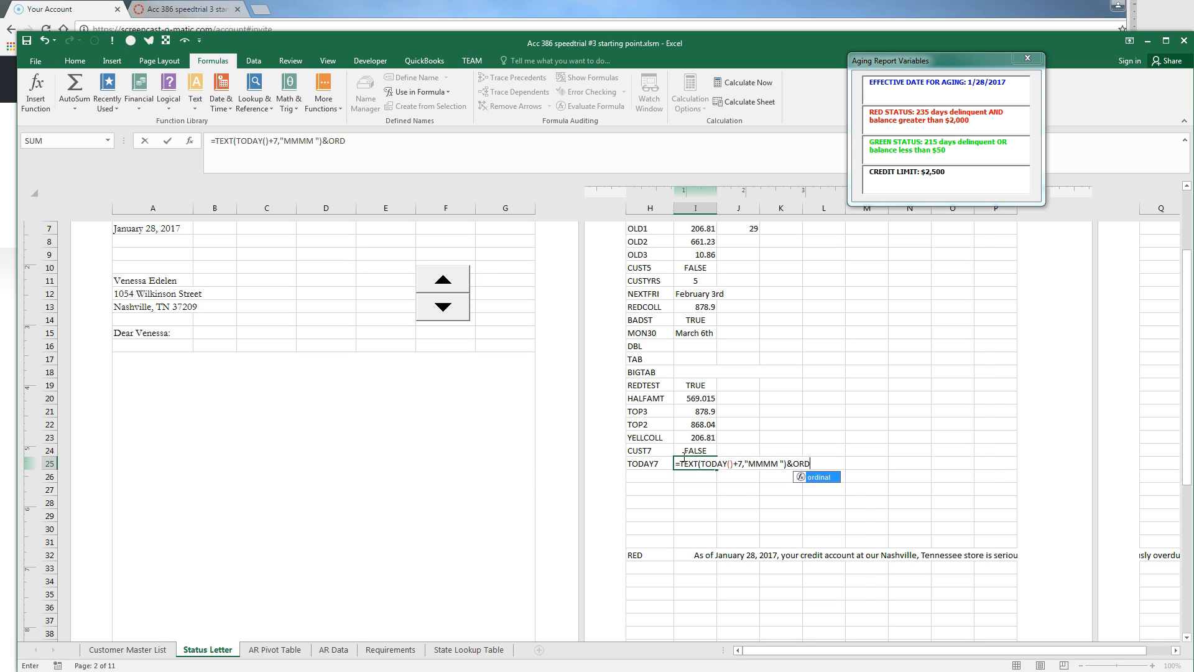
text(AINAL()
text(TODAY())
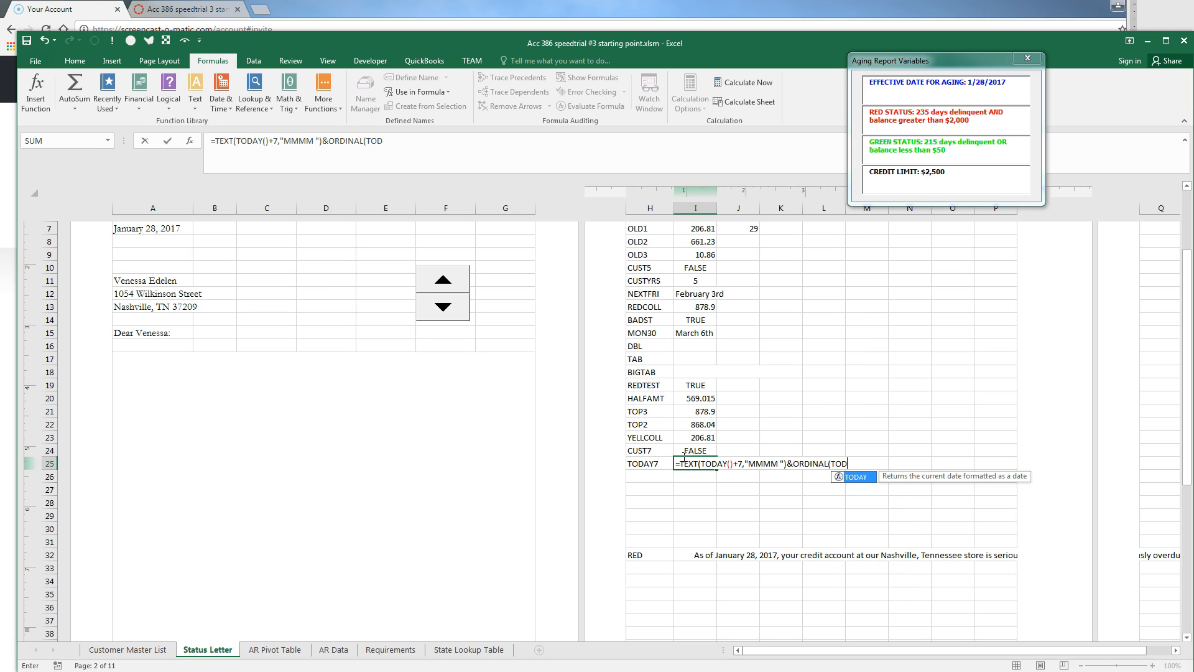
text(+7)
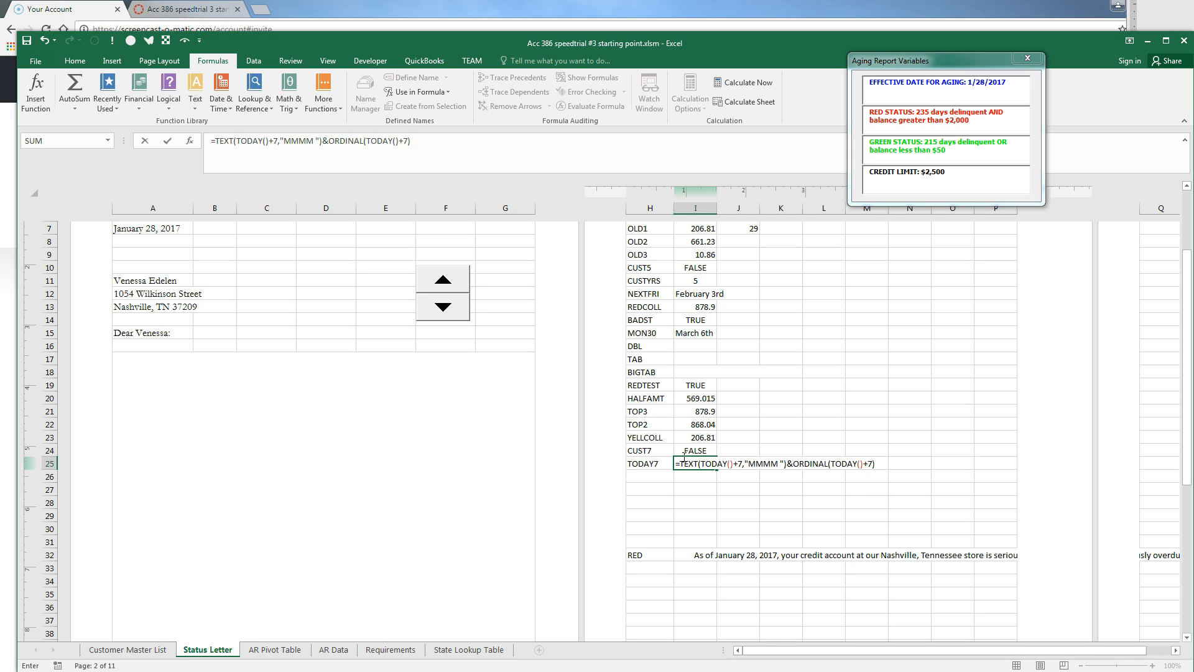
key(Return)
key(Up)
key(Right)
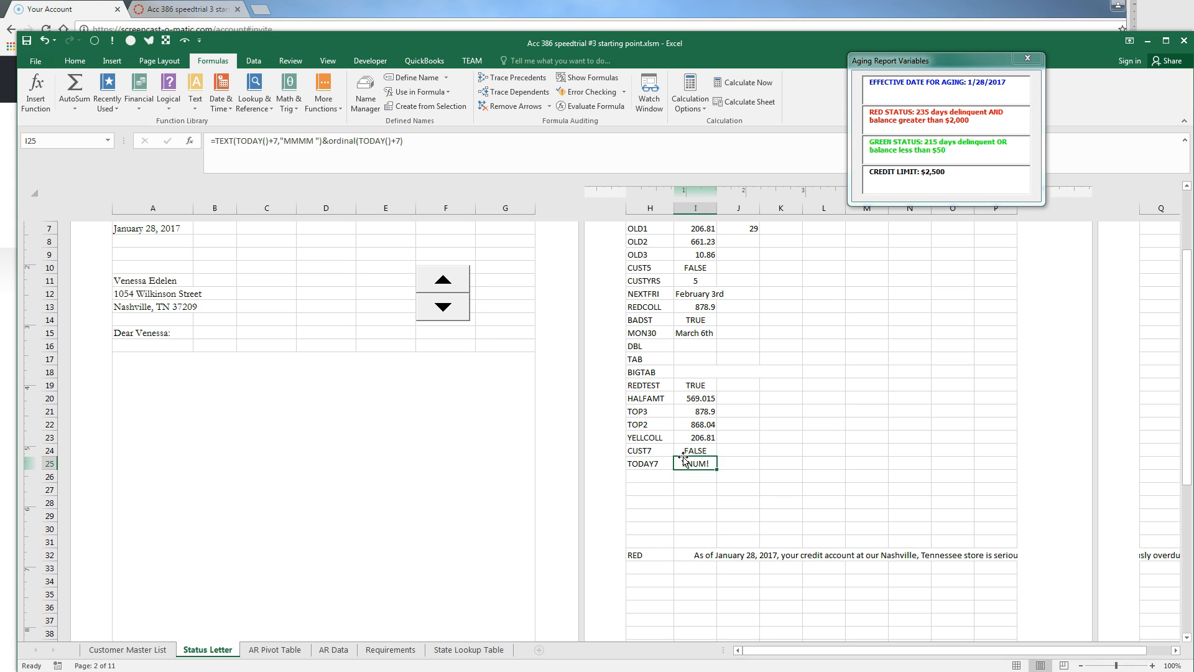
key(F2)
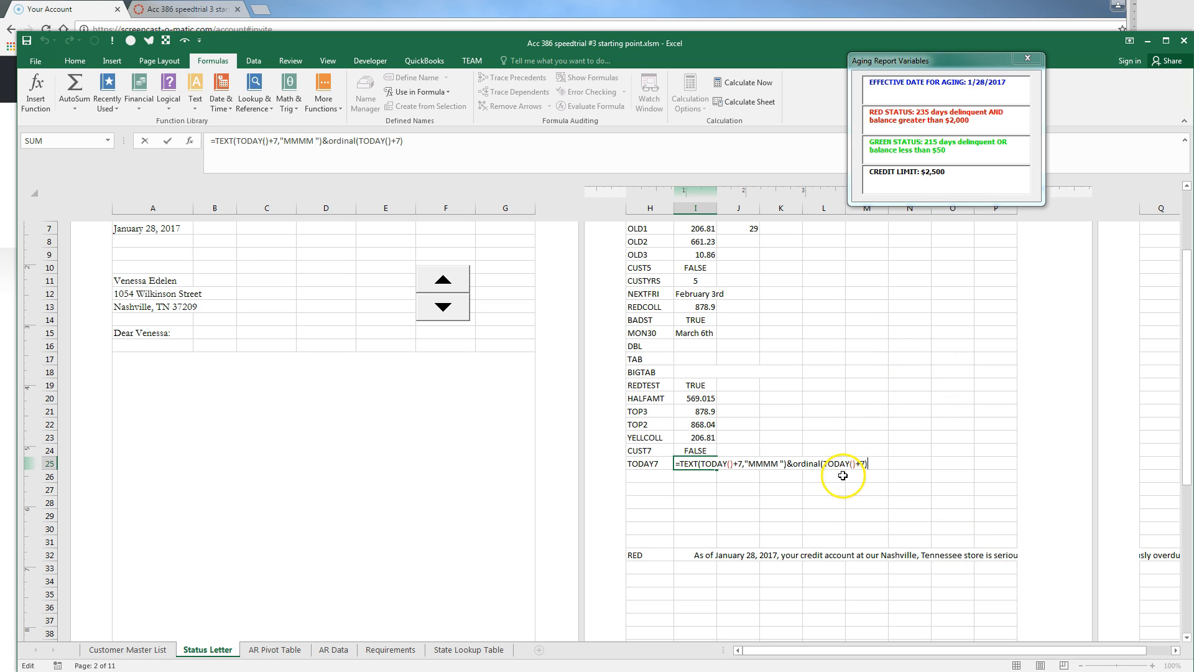
Wrap the second TODAY()+7 in DAY( so I25's TODAY7 formula reads February 4th
click(824, 464)
text(DAY()
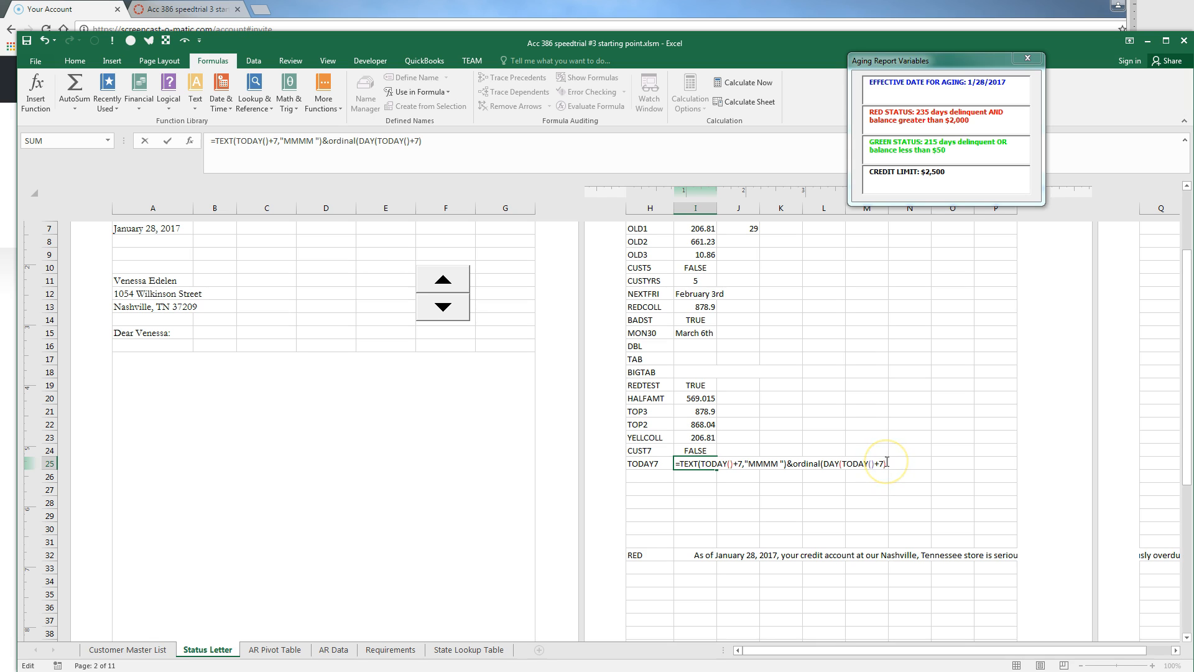
key(Return)
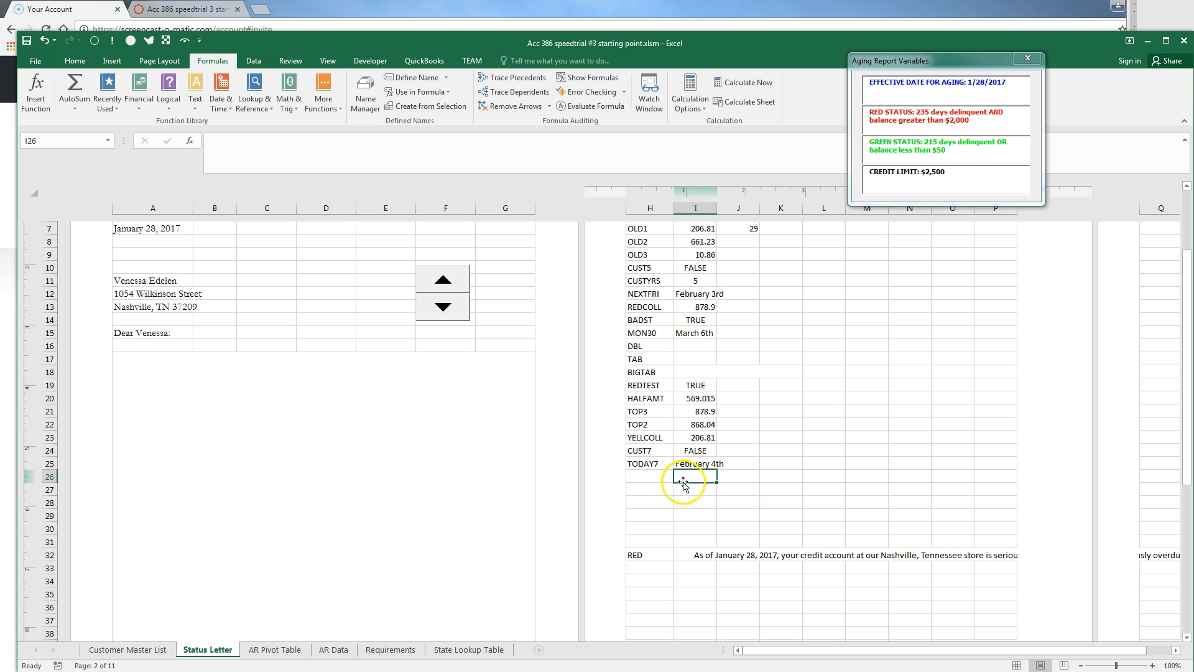
Check today's date on the taskbar calendar, select H26, and bring the Word reference forward
click(1157, 671)
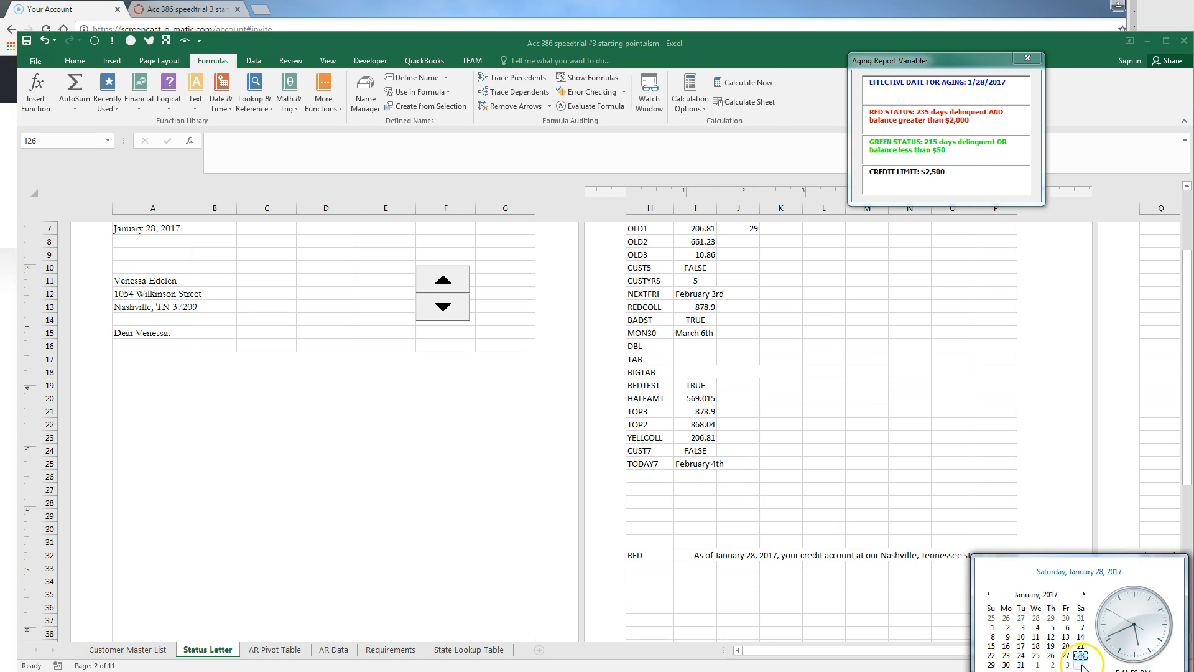
click(1030, 526)
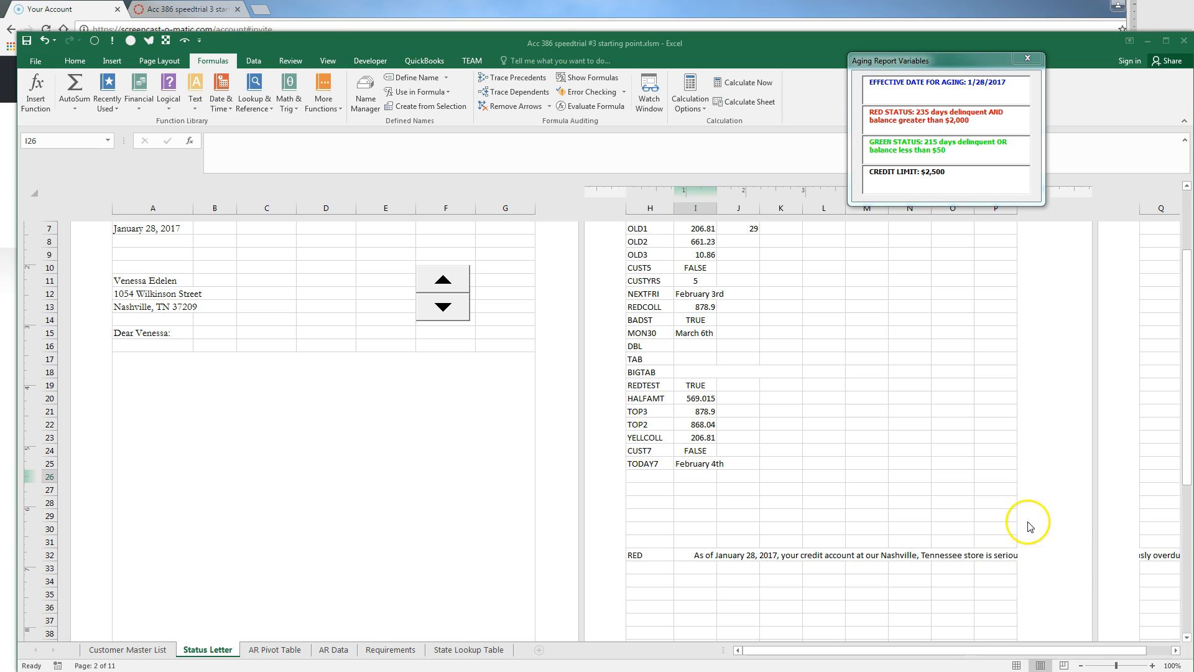
click(648, 476)
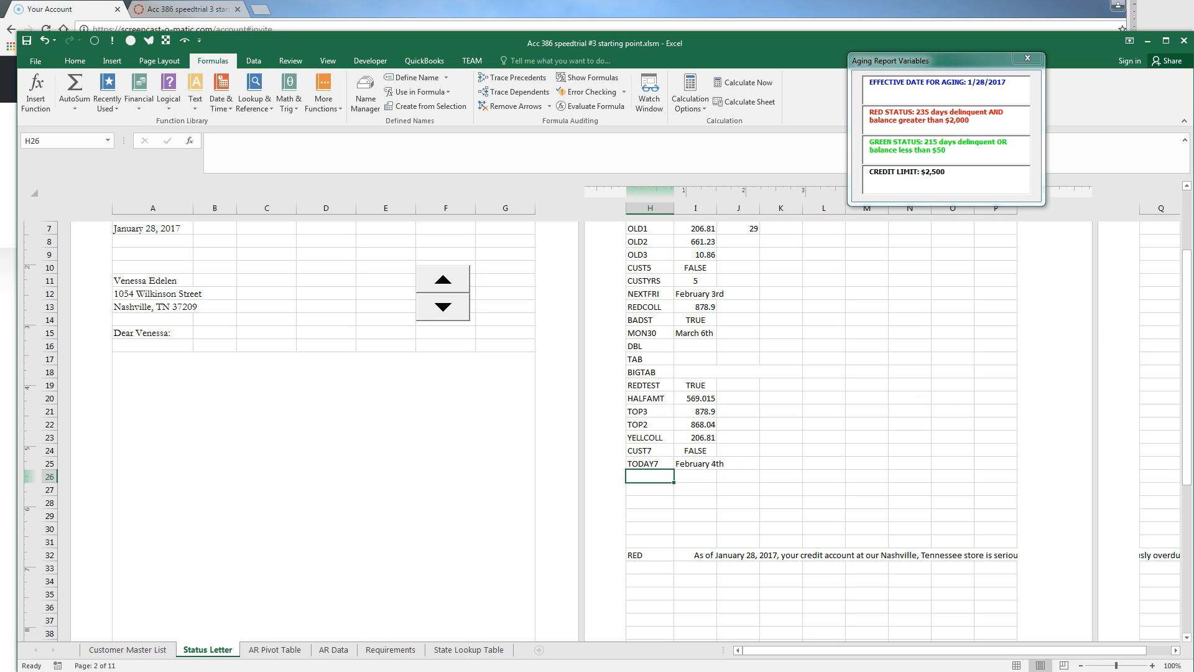
click(1193, 249)
scroll(1163, 180, up, 7)
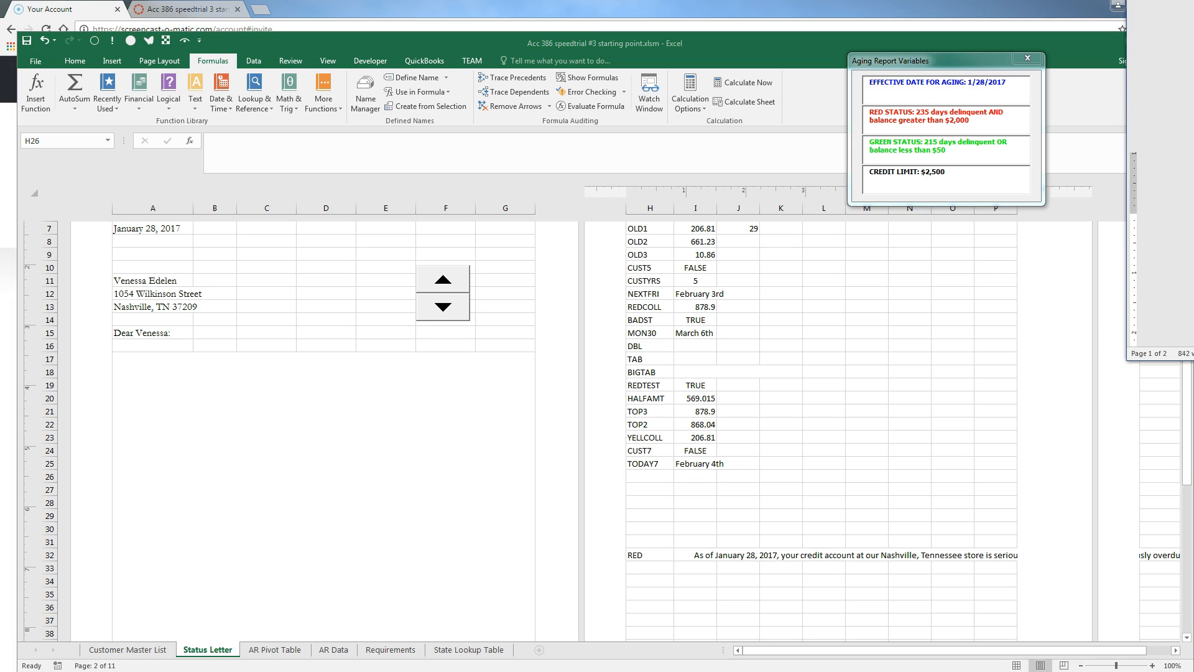
In A17, start =tab&IF(redtest,"As of "&TEXT(effective,"mmmm dd, yyyy")&", your credit account at our "&store&" is "&IF(
double_click(171, 413)
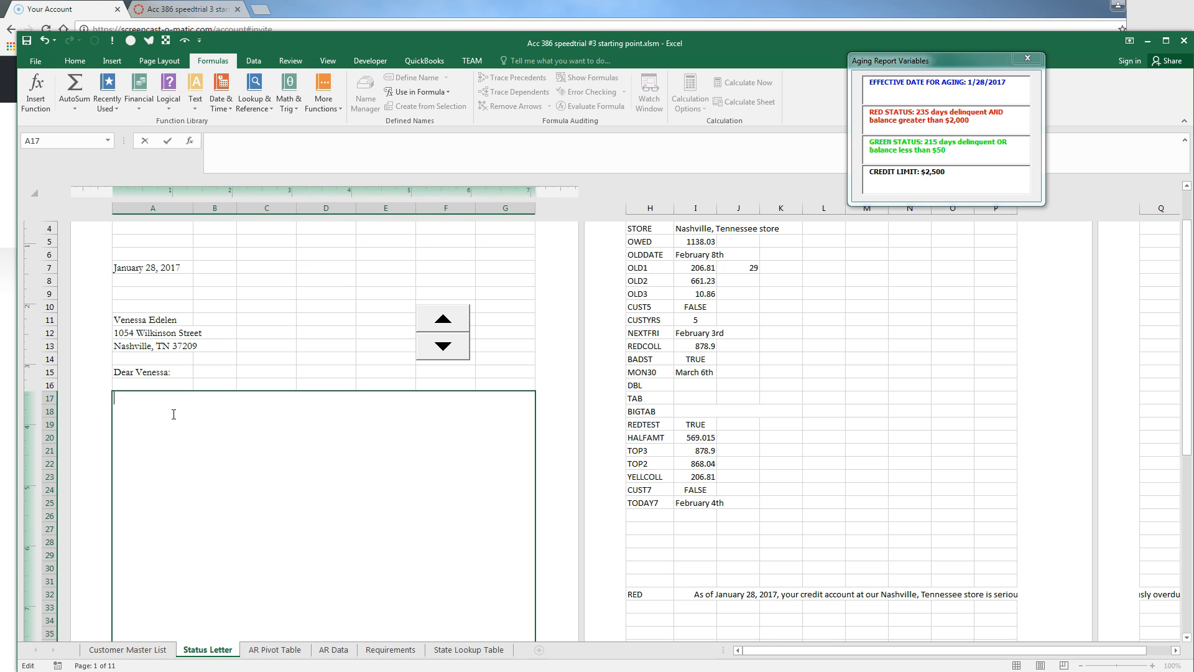
text(=tab&)
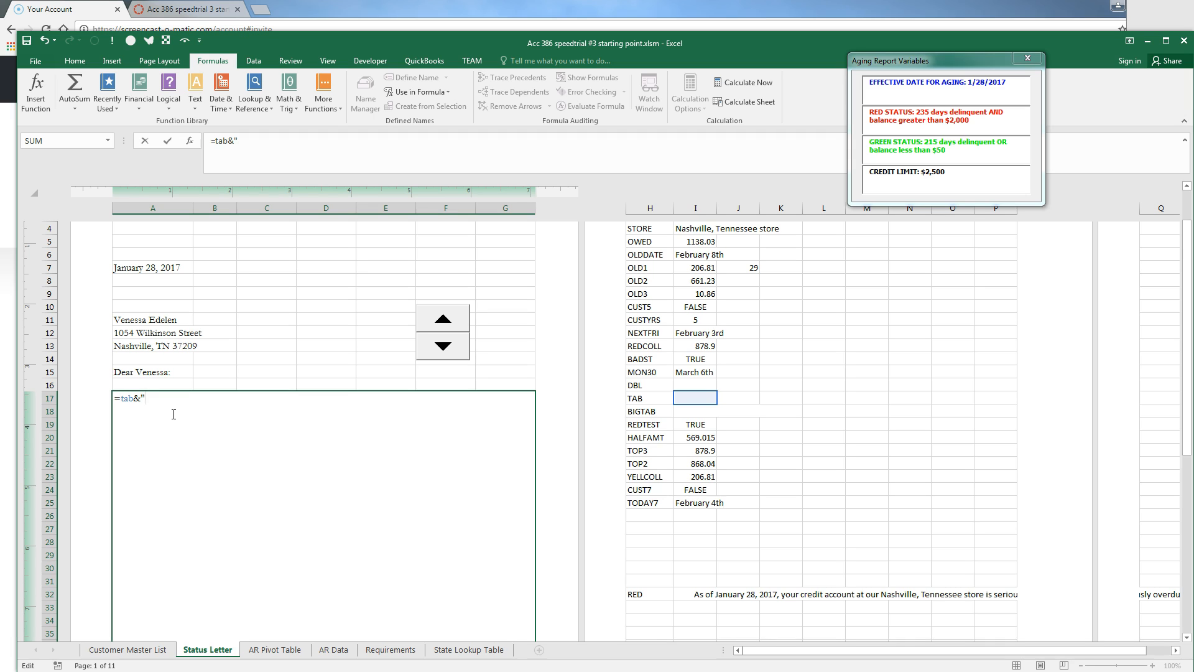
text(if()
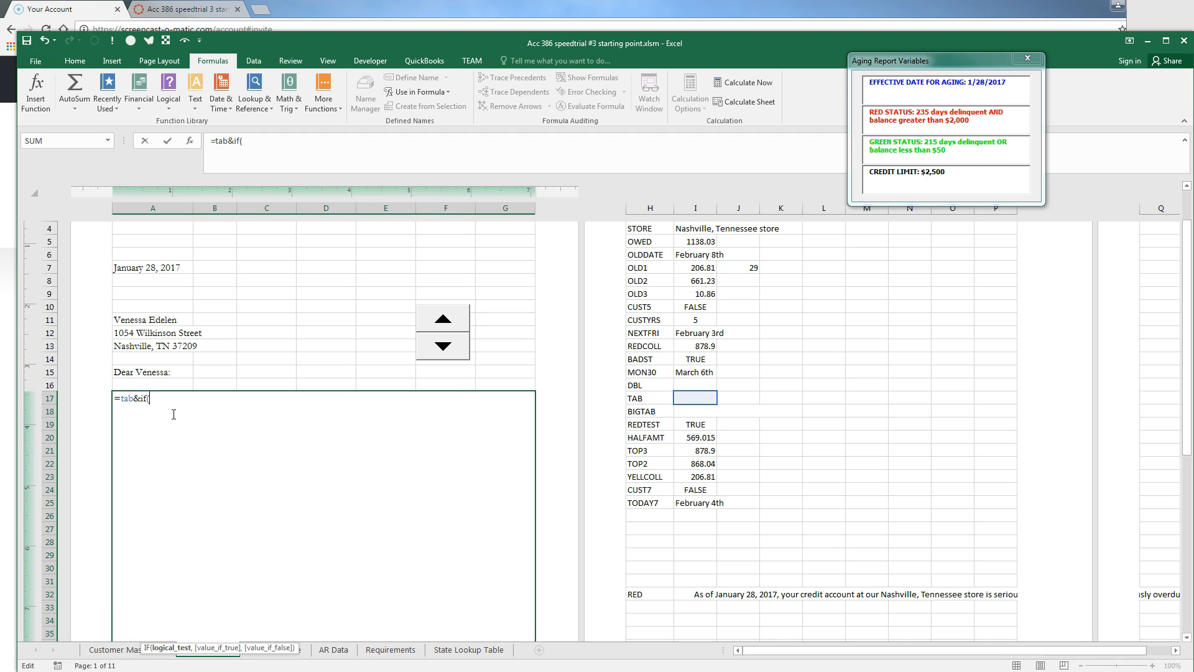
text(redtest,"As of)
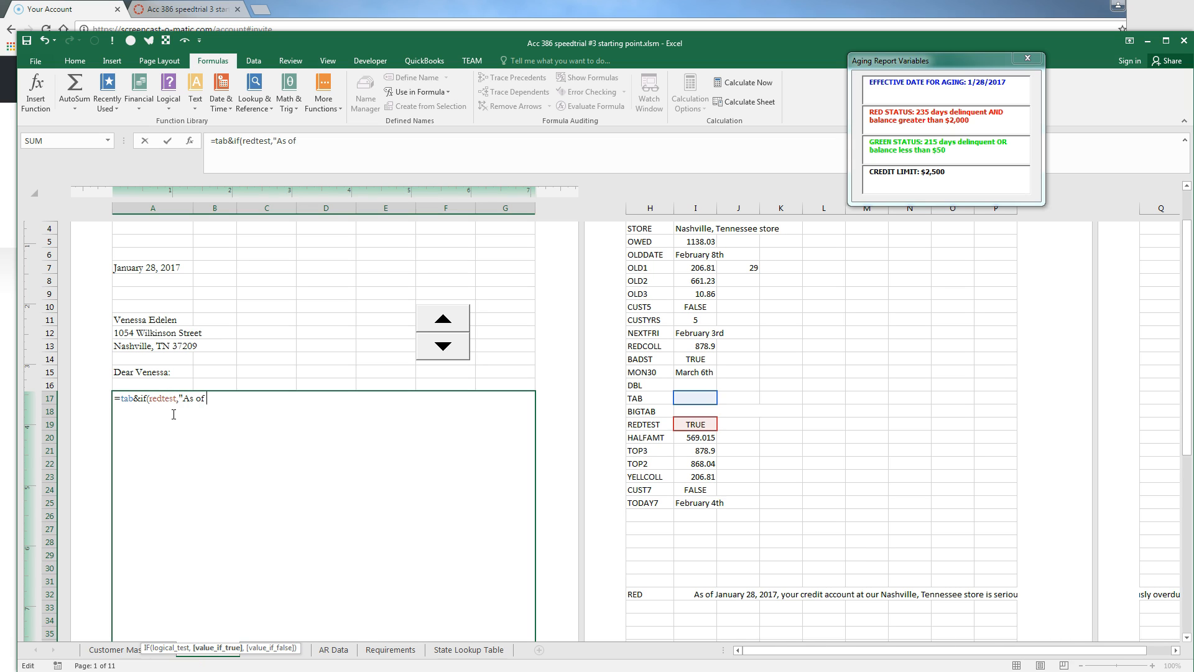
text( &)
key(BackSpace)
text("&text()
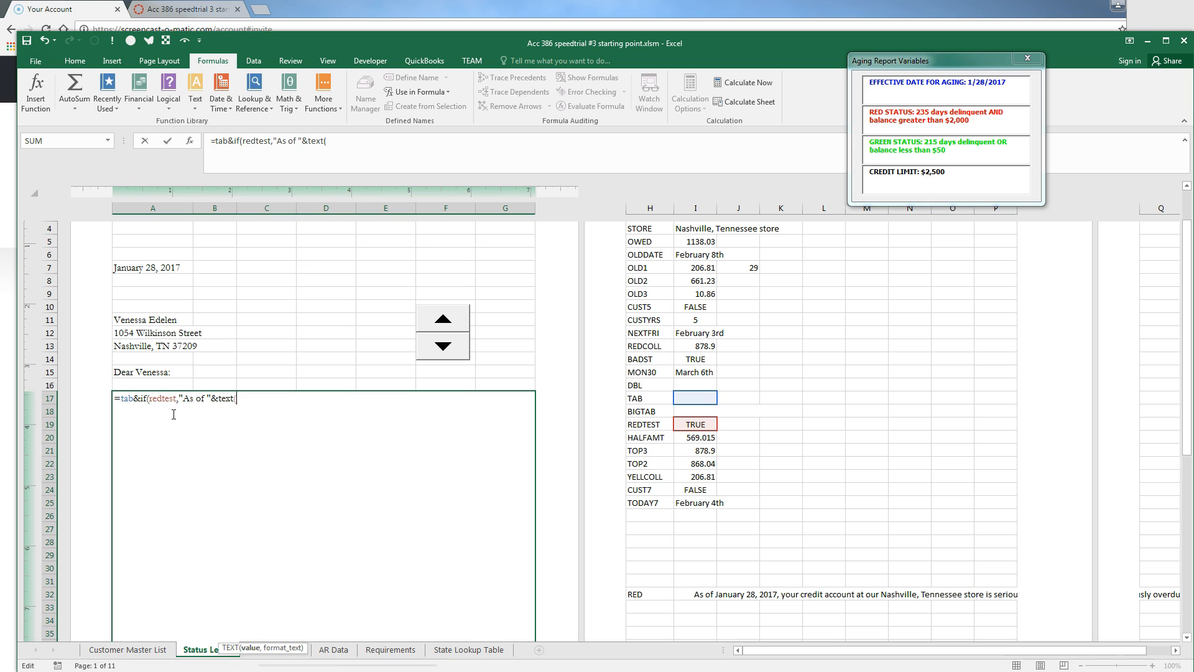
text(effective)
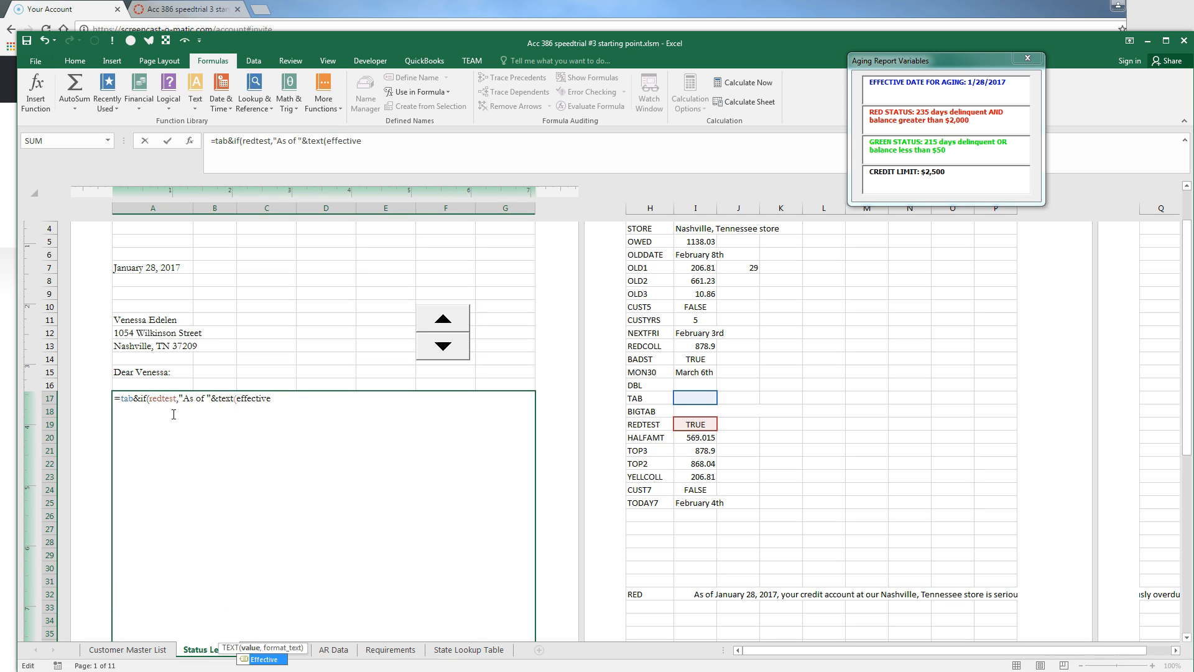
text(,"mmmm dd, yyyy)
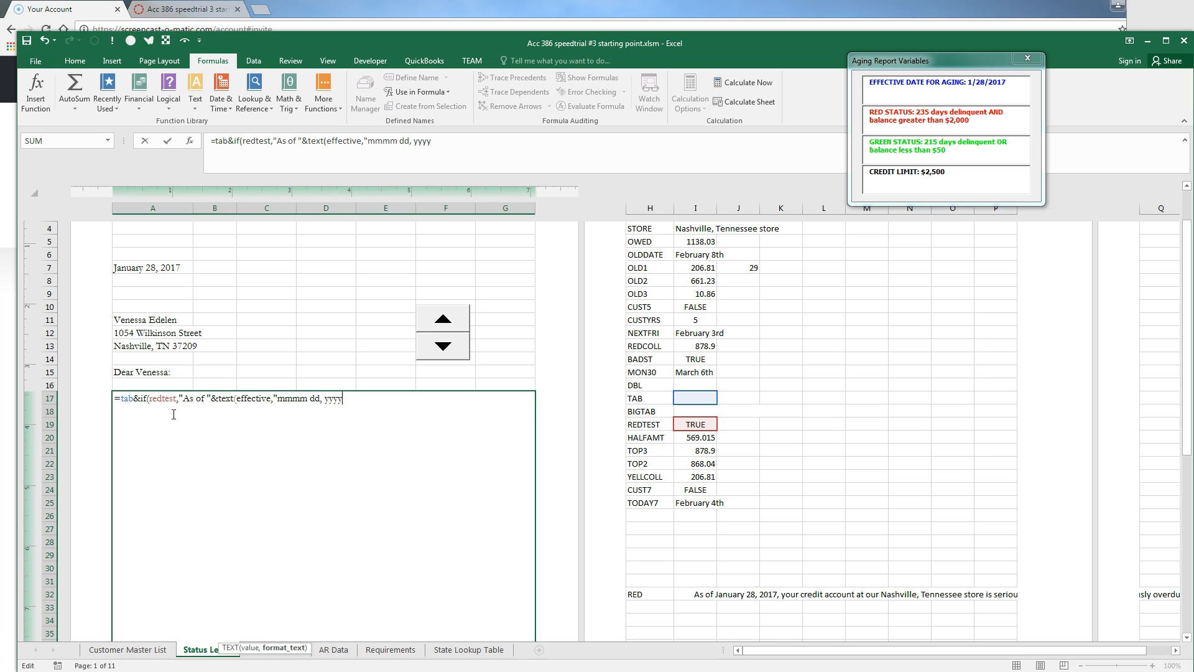
text(")&")
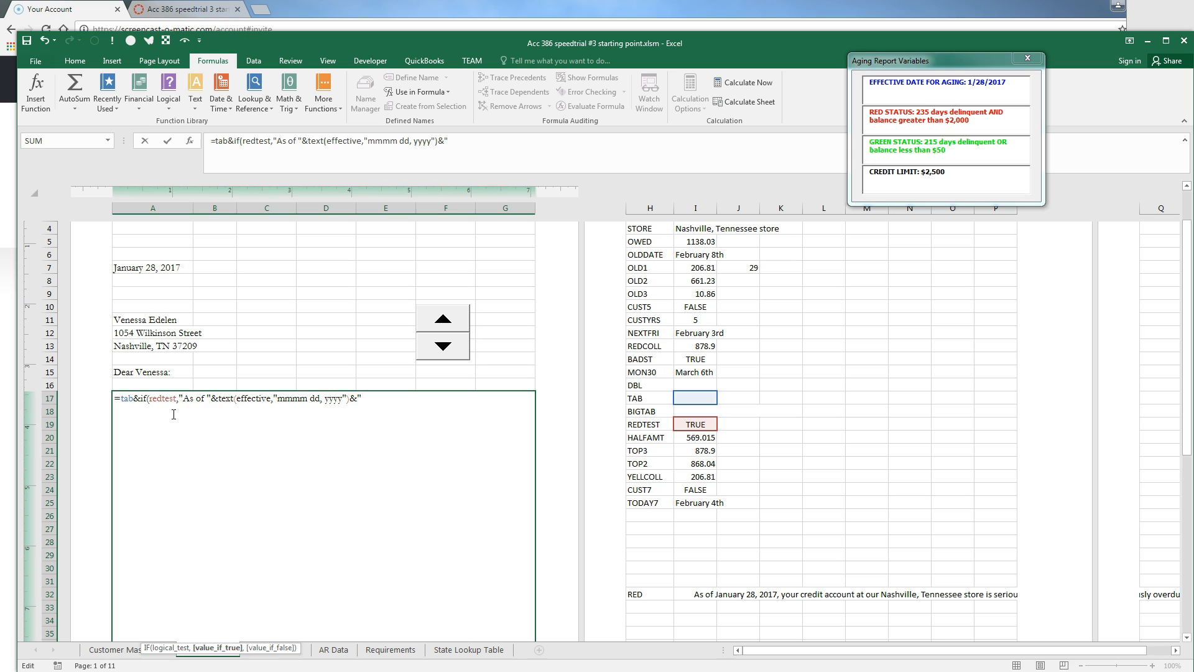
text(, your credit ac)
text(count at our)
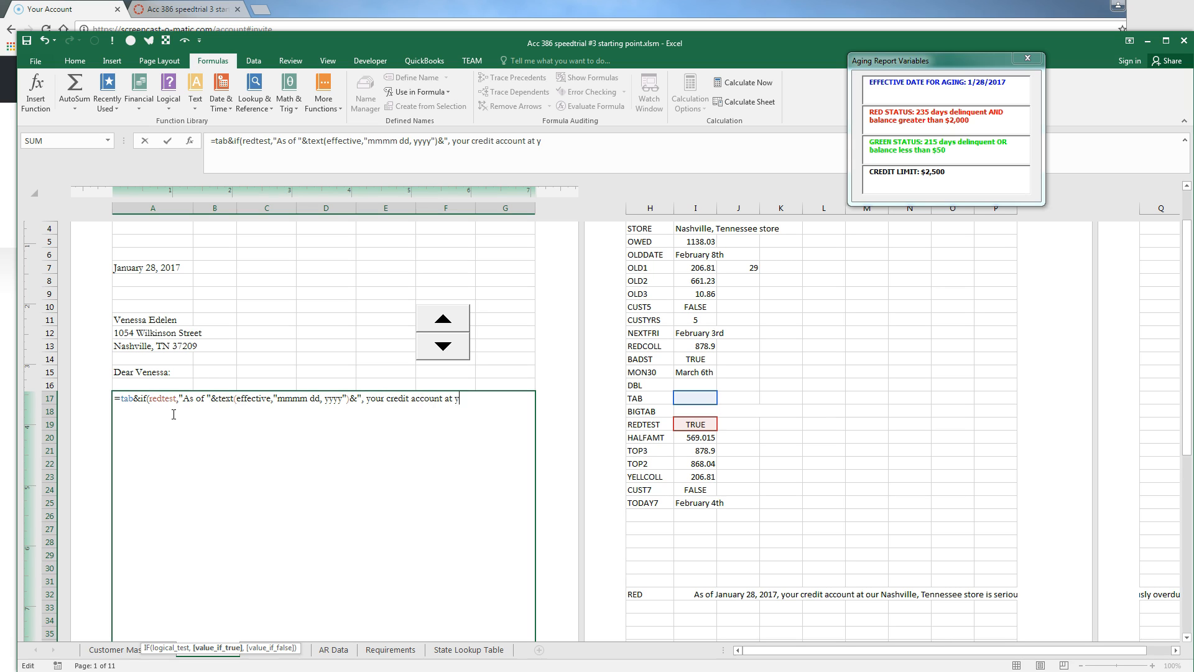
text( "&store&)
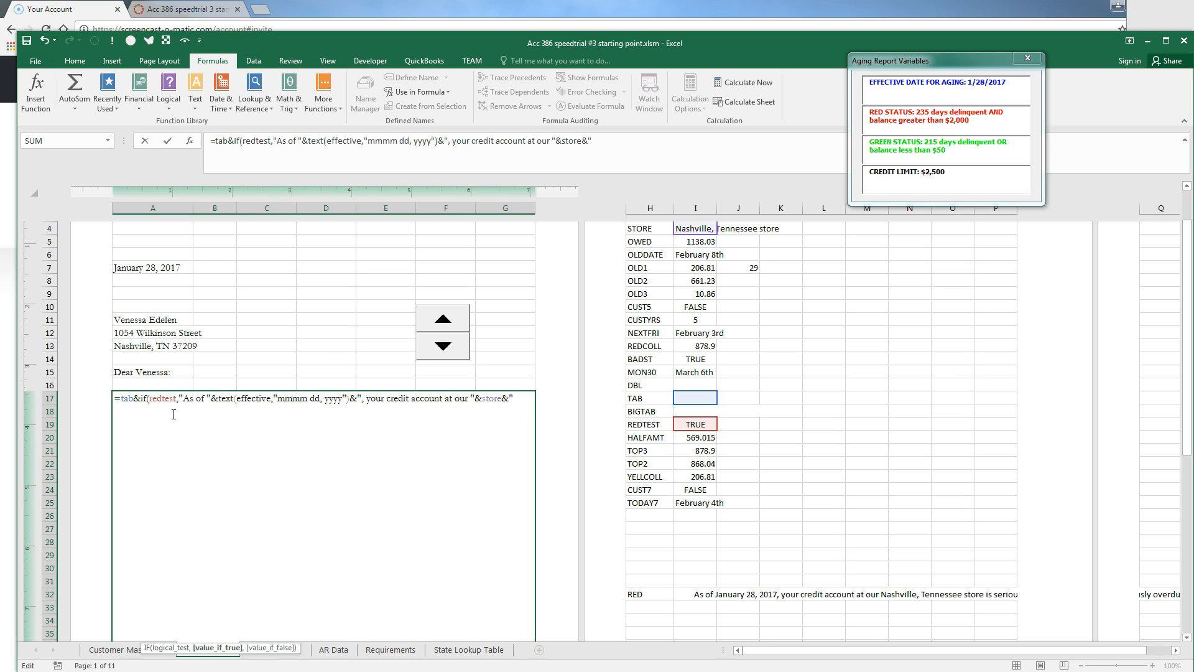
text(" is "&IF()
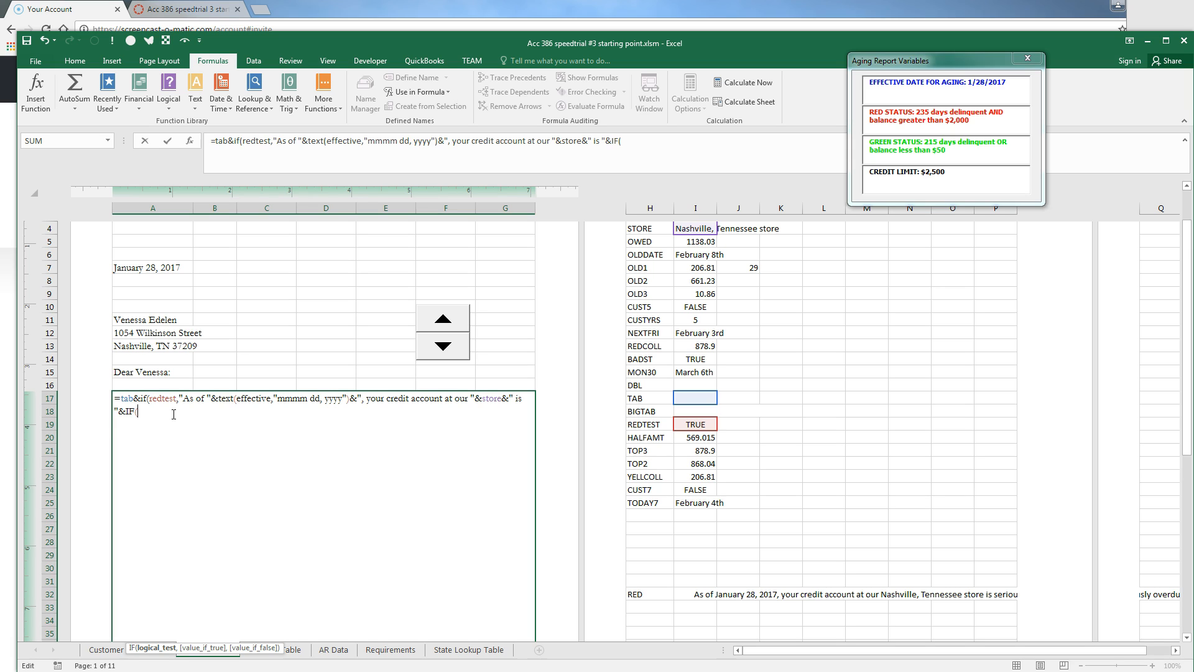
Add DOLLAR(owed-redamount) over the spending limit, else INDEX(Days_Overdue,spinvalue)-reddays days delinquent
text(owed)
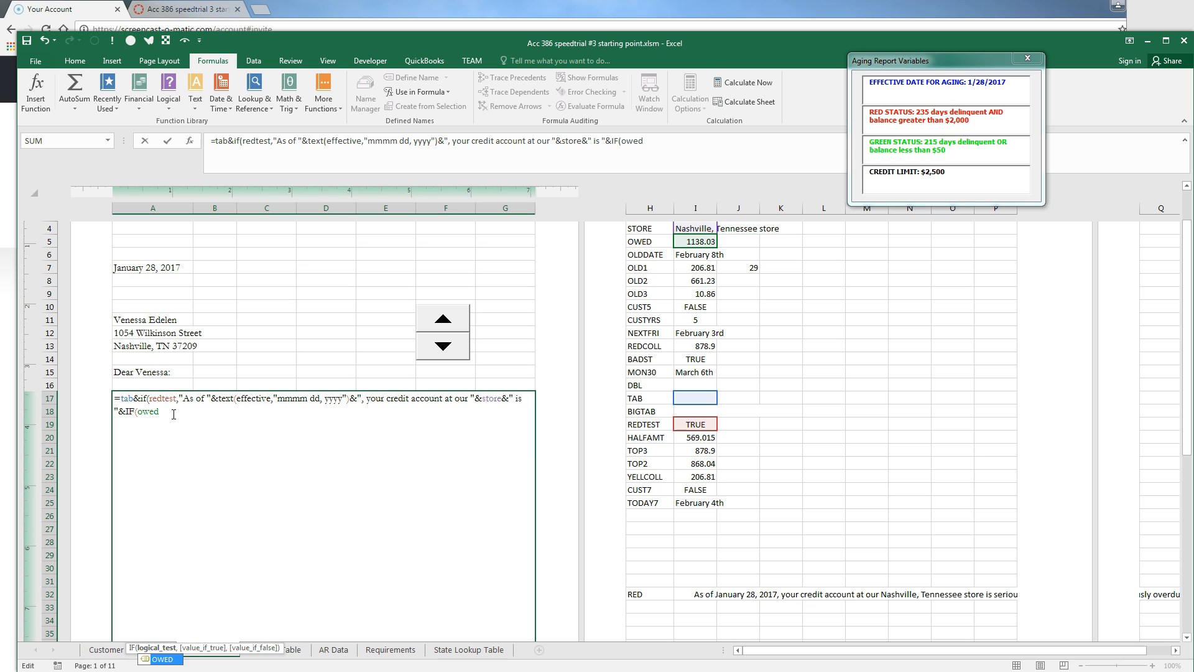
text(>redamount)
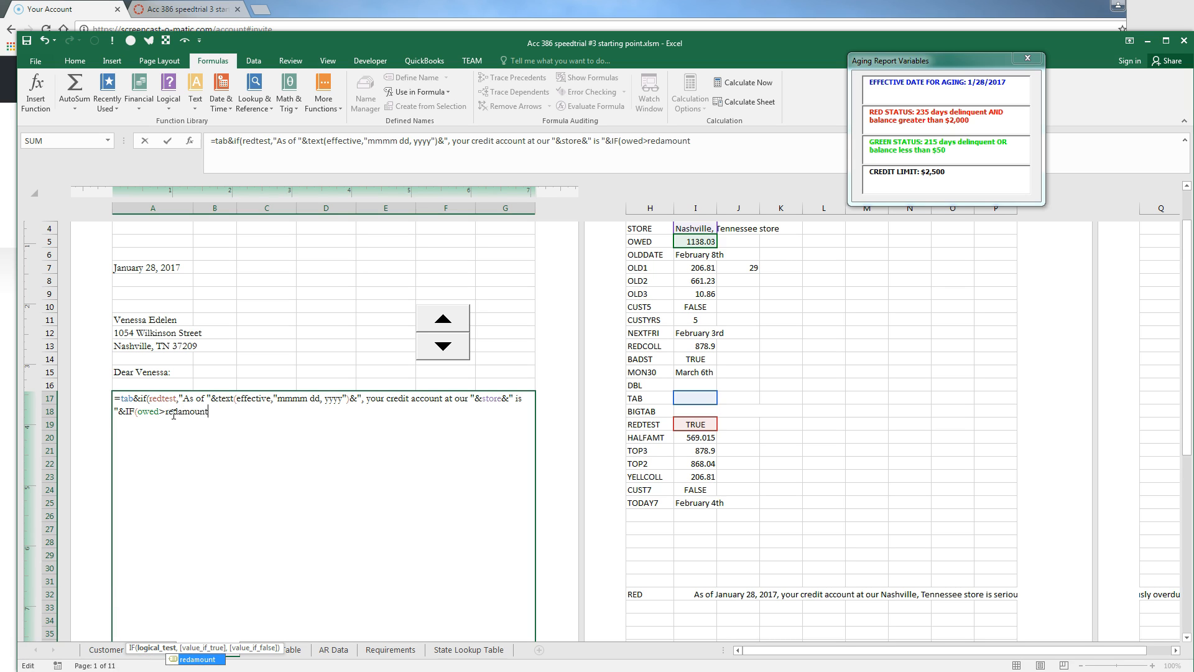
text(,dollar()
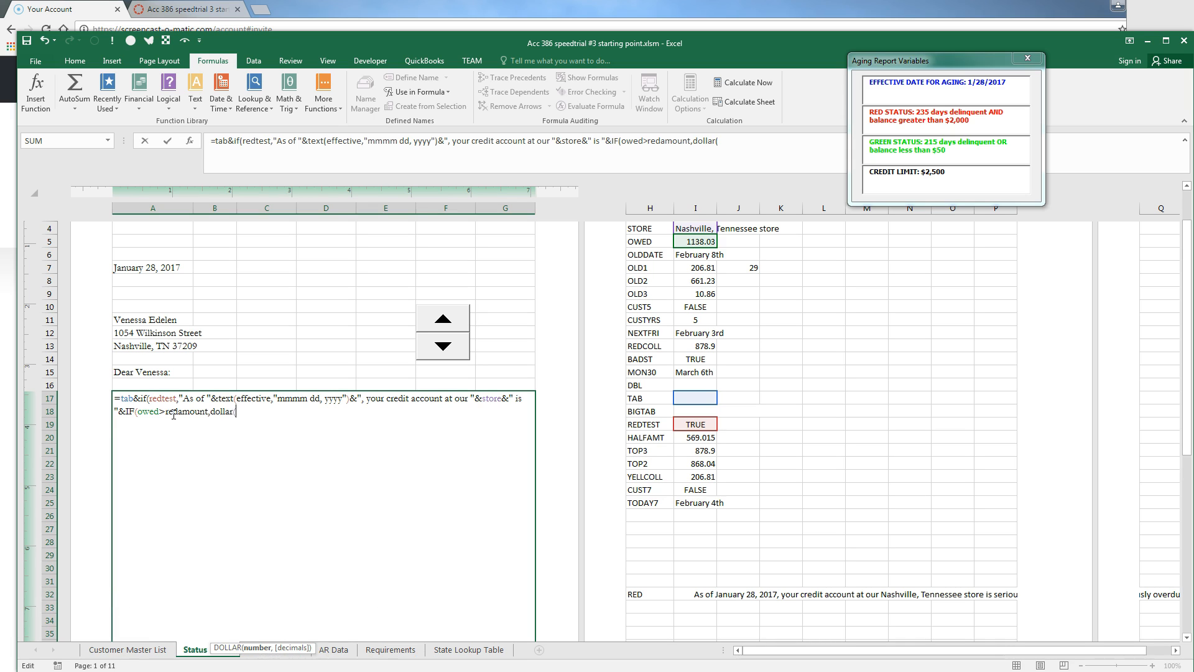
text(owed)
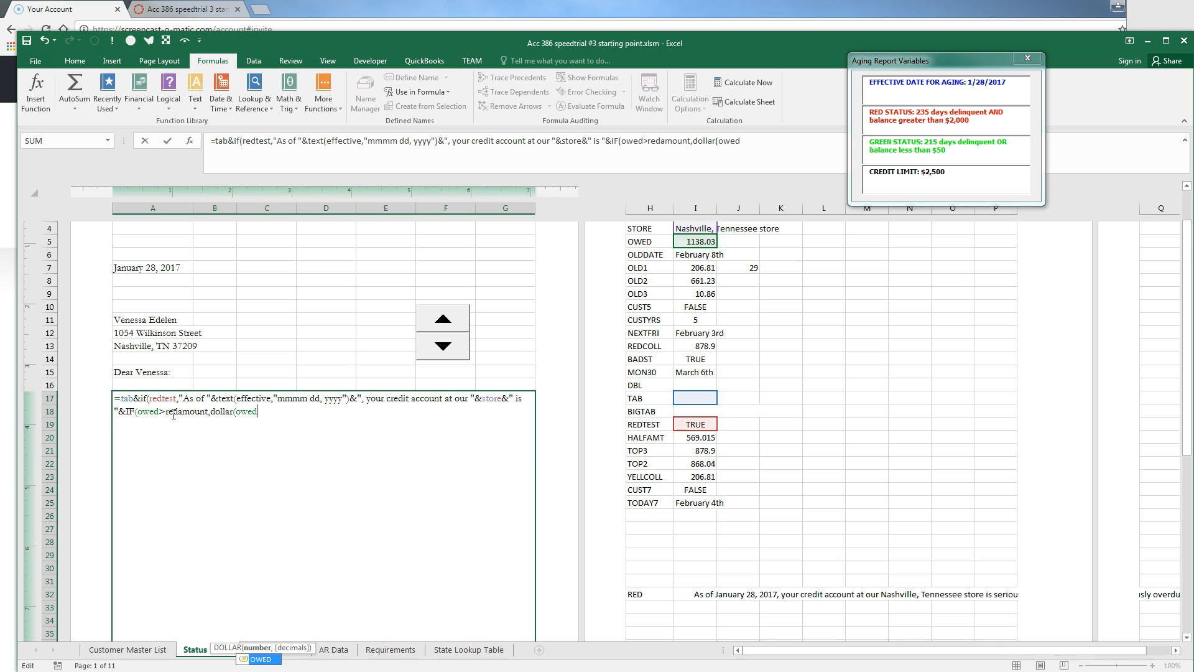
text(-redamount)
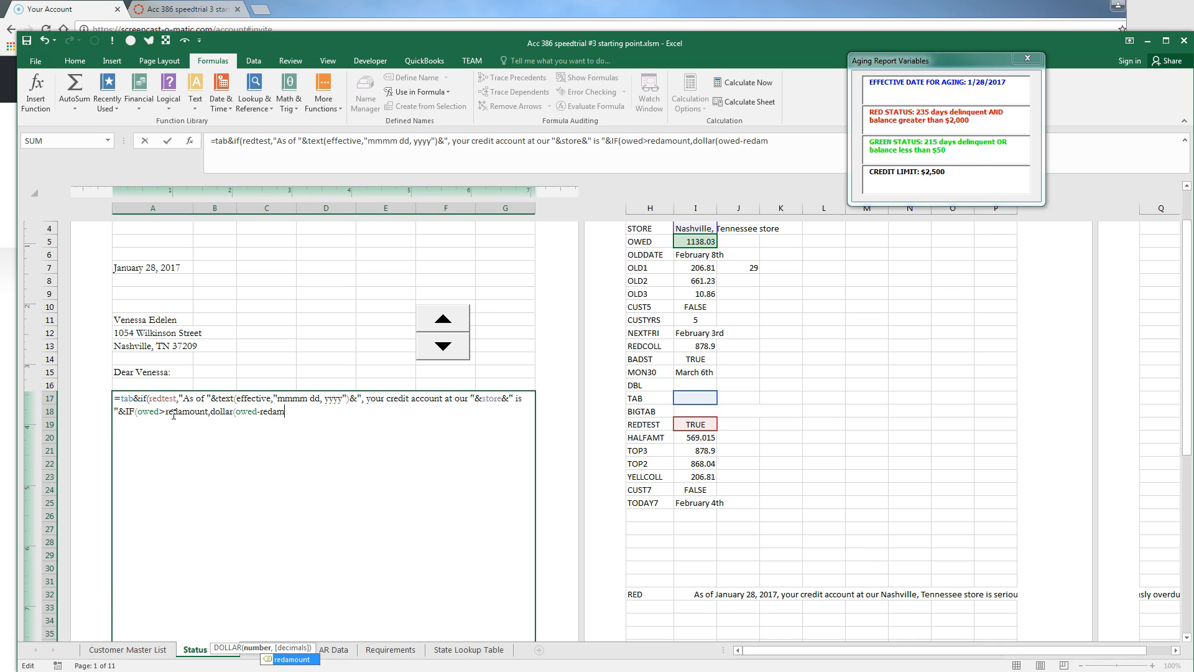
text())
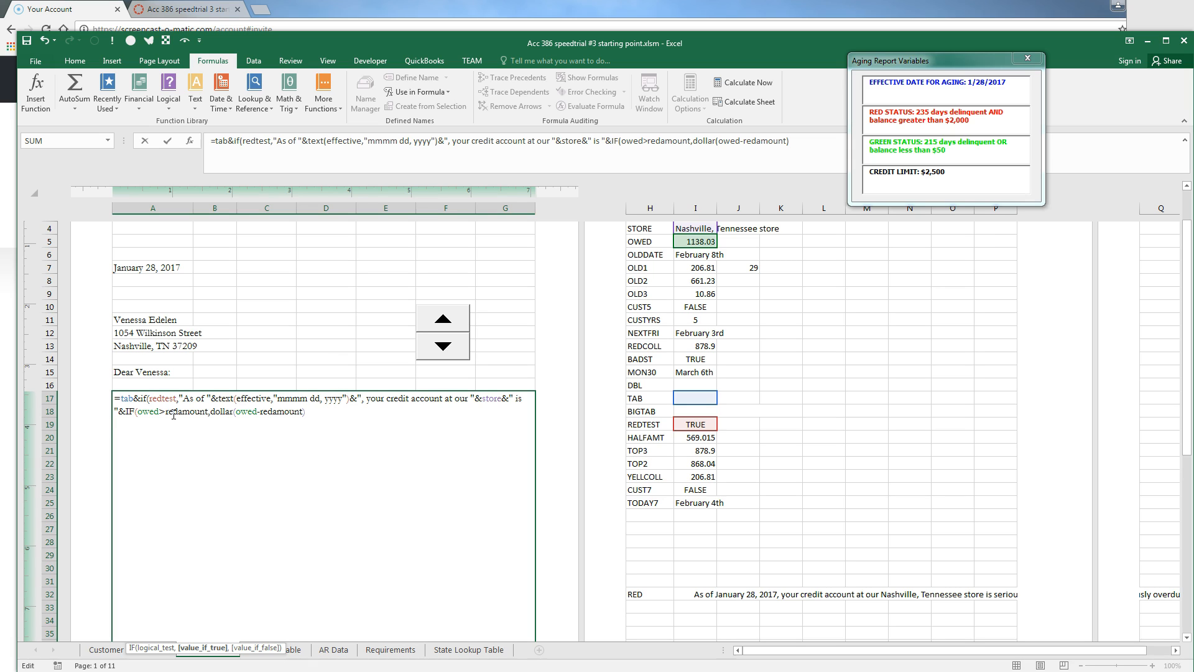
text(&" over your account's spending)
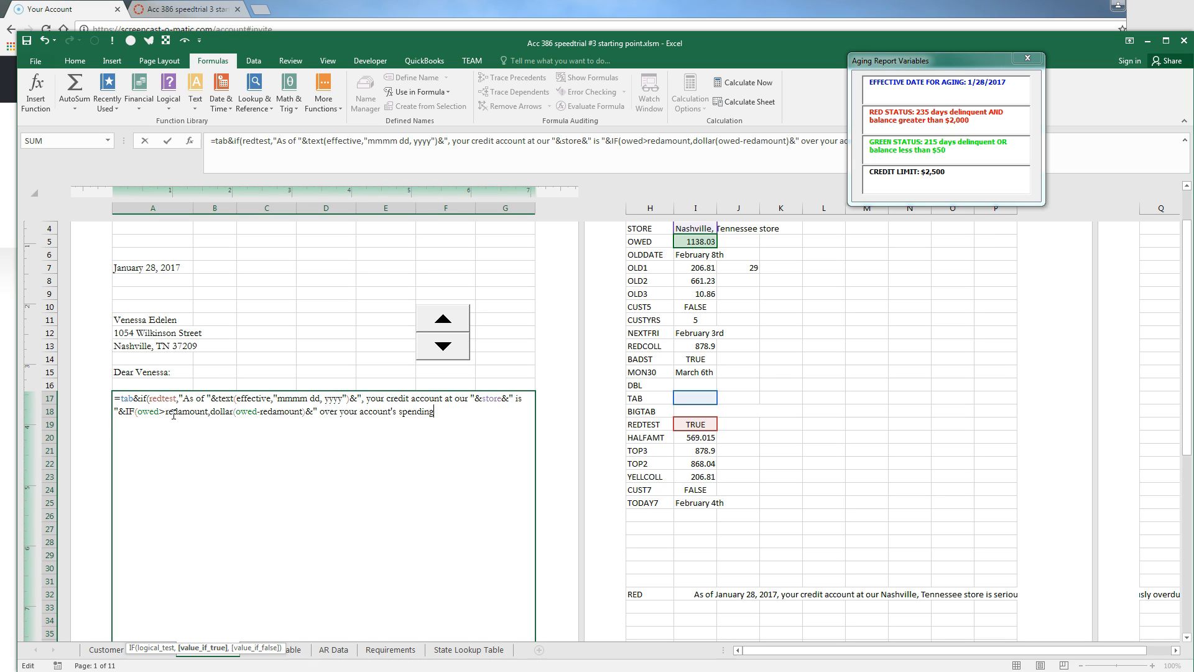
text( limit.",)
text(index(days)
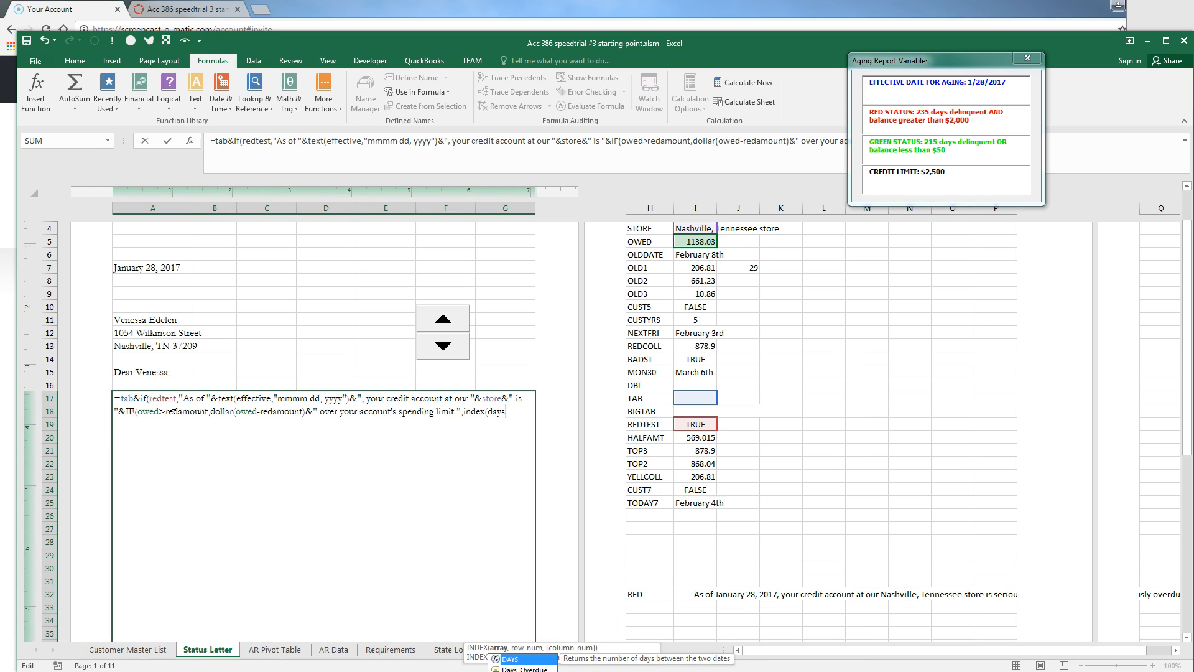
key(Down)
key(Tab)
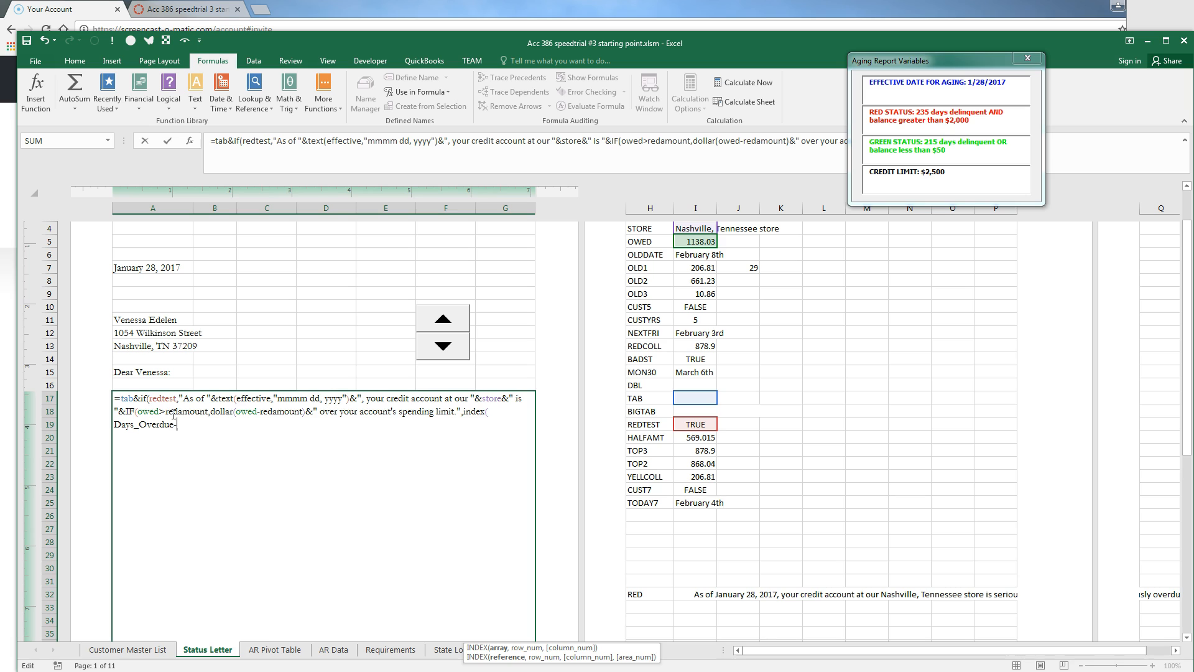
text(-s)
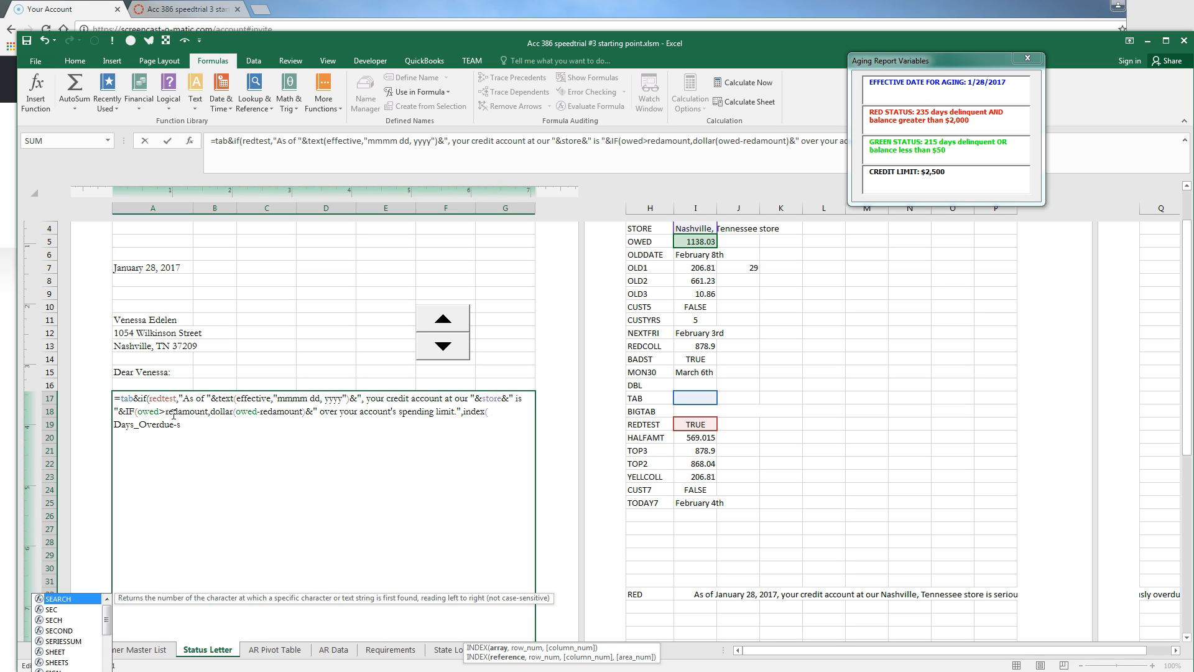
key(BackSpace)
key(BackSpace)
text(,spinvalue))
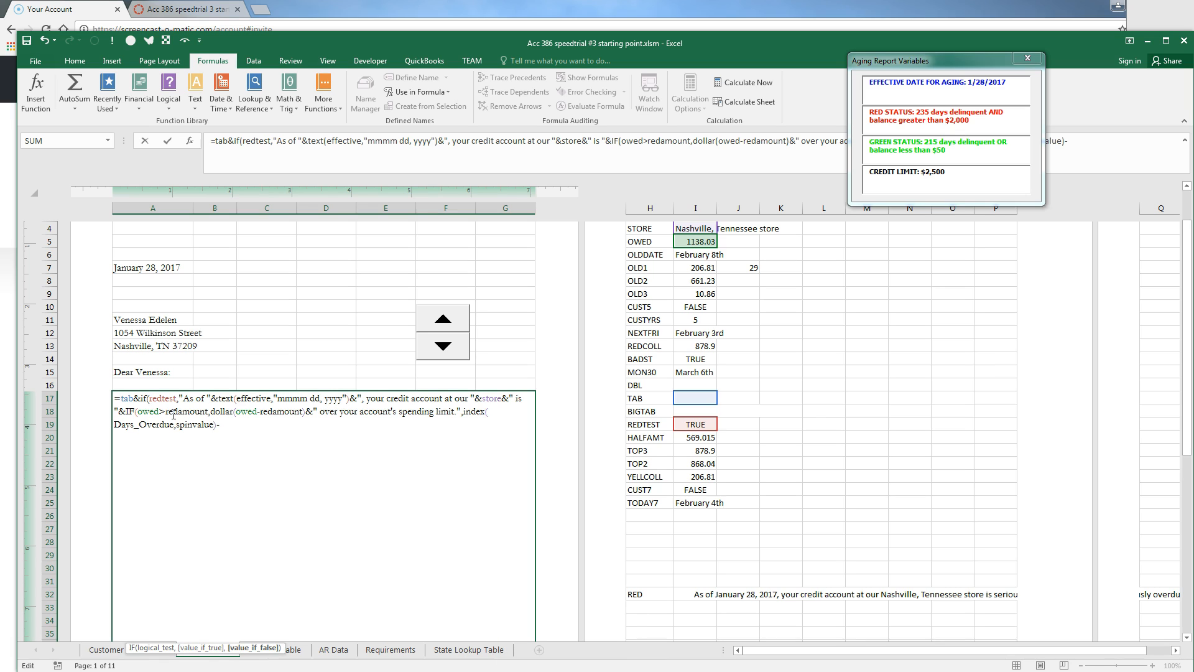
text(-redday)
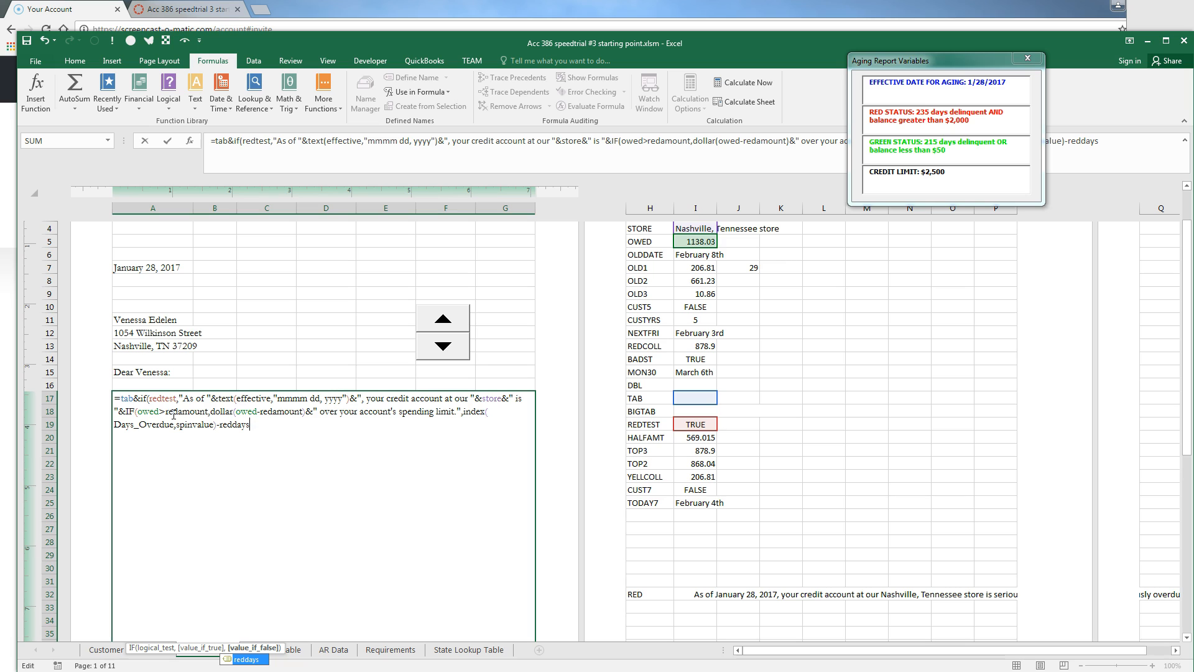
text(s&")
text(days delin)
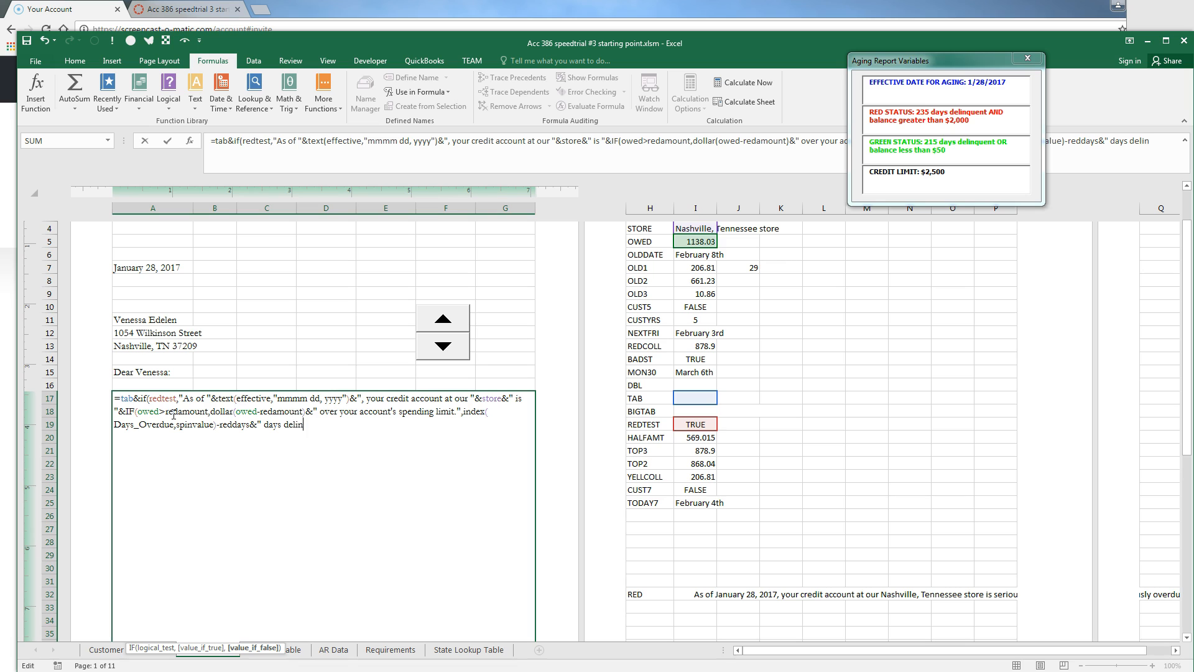
text(quent.")
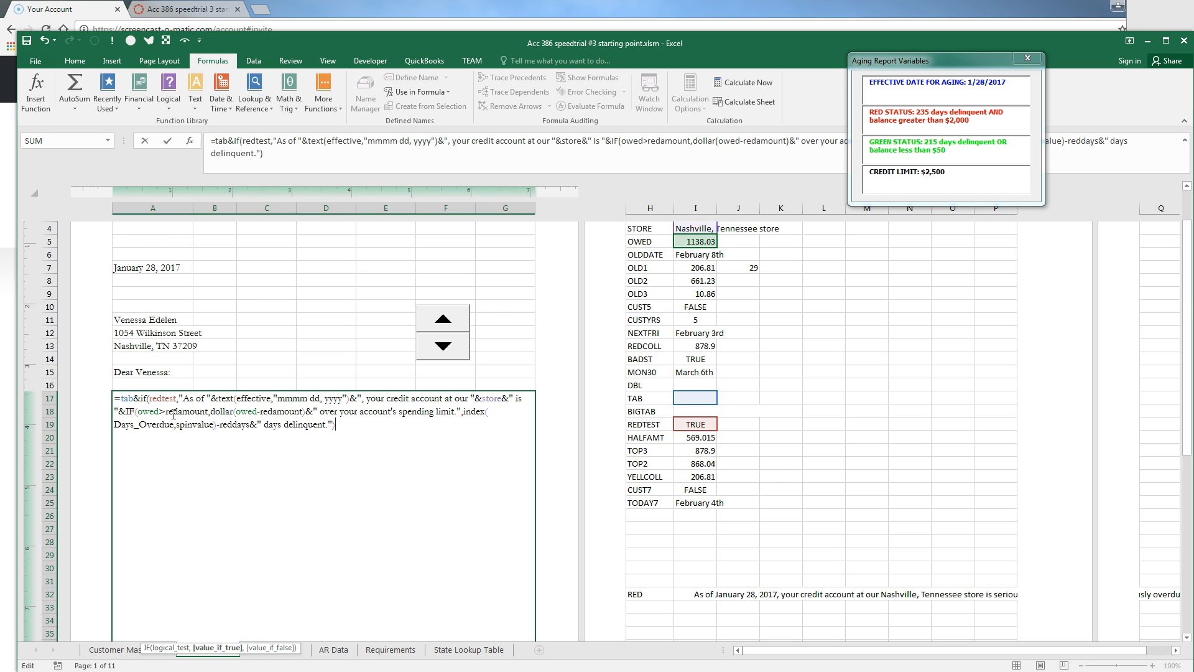
key(Return)
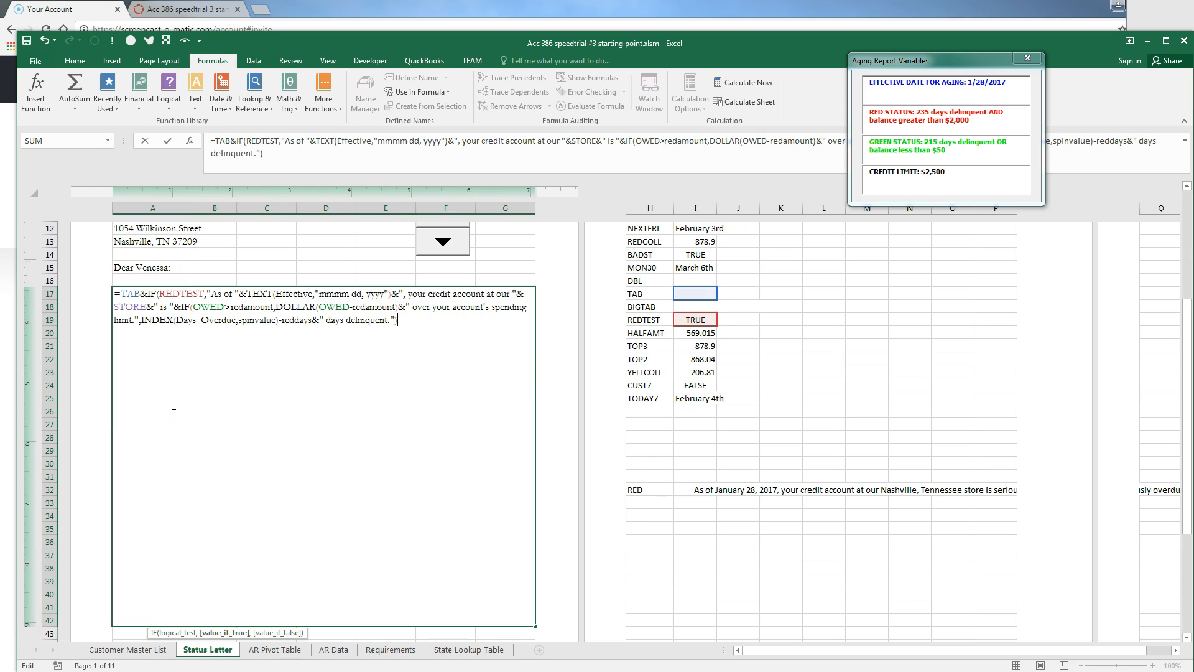
Add the non-red branch: as of the effective date, request prompt payment of DOLLAR(YELLCOLL), and enter the formula
text(,)
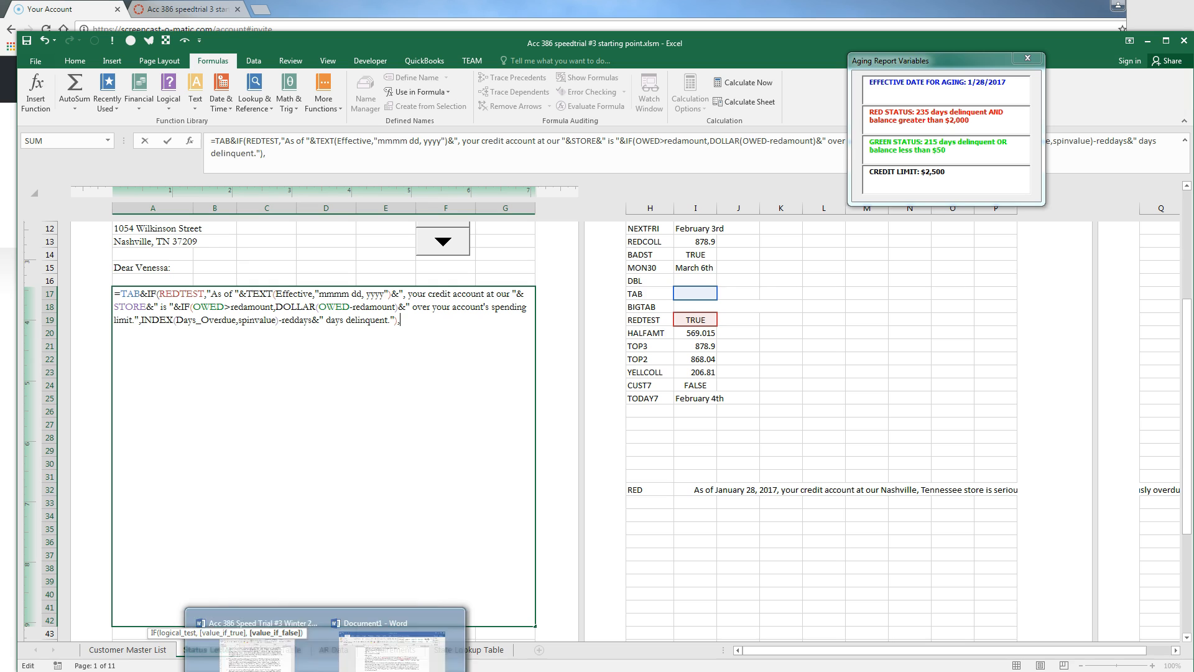
drag(149, 632, 190, 260)
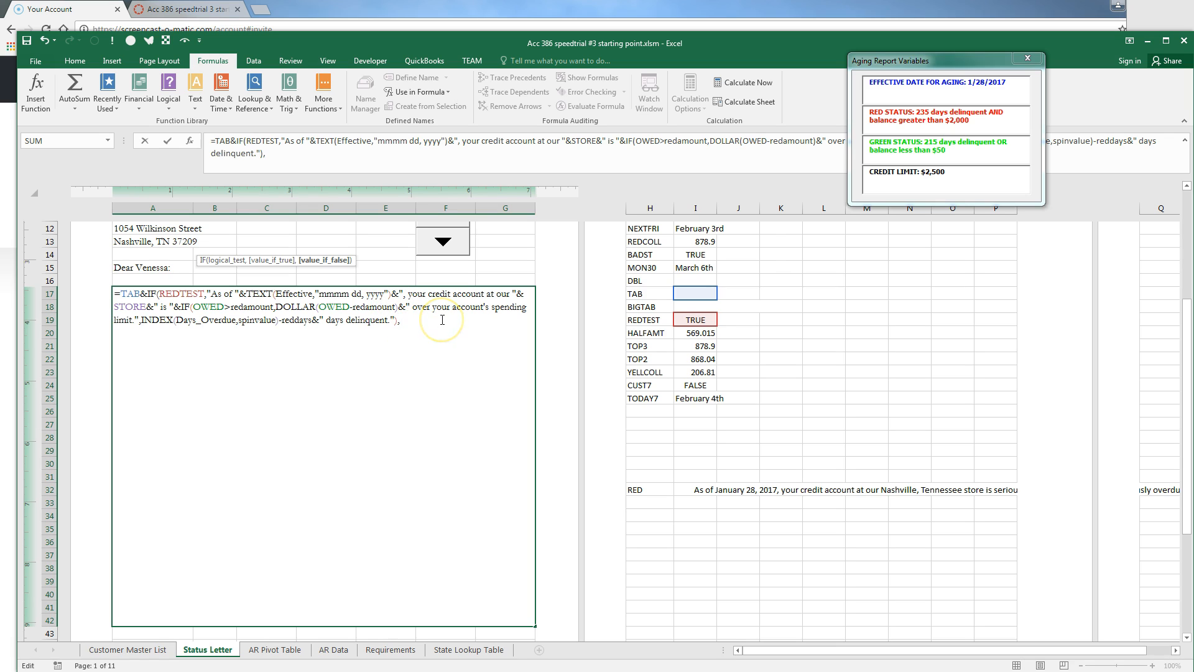
text(As of &)
key(BackSpace)
text("&text(effective,)
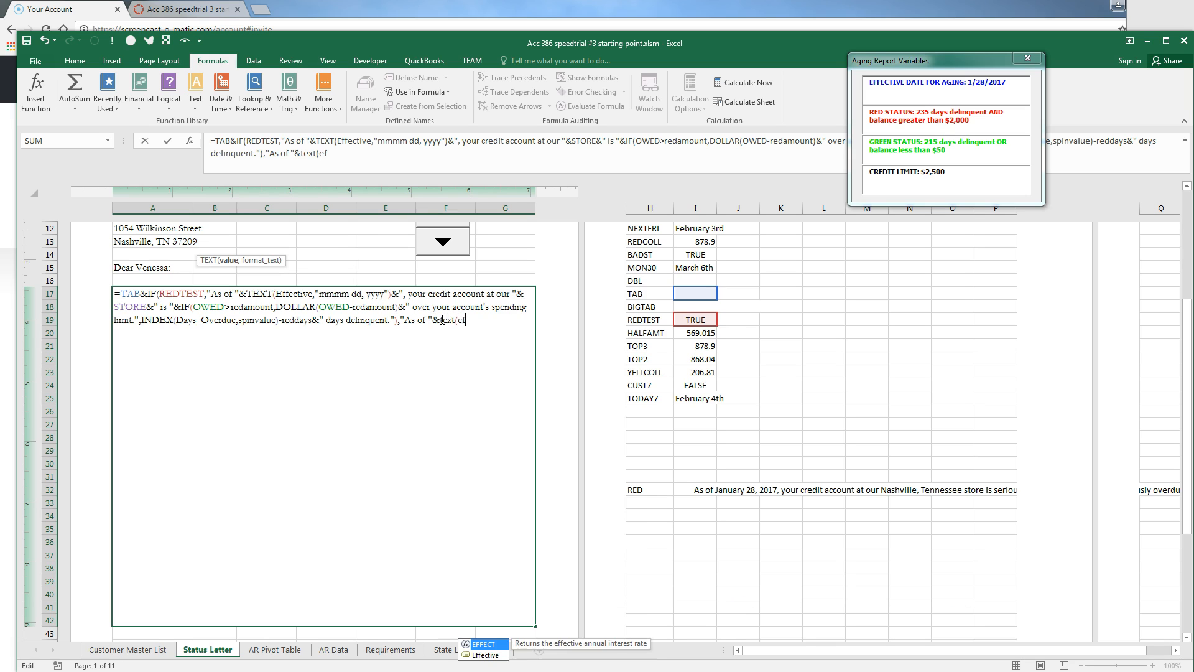
text("mmmm dd, yyyy)
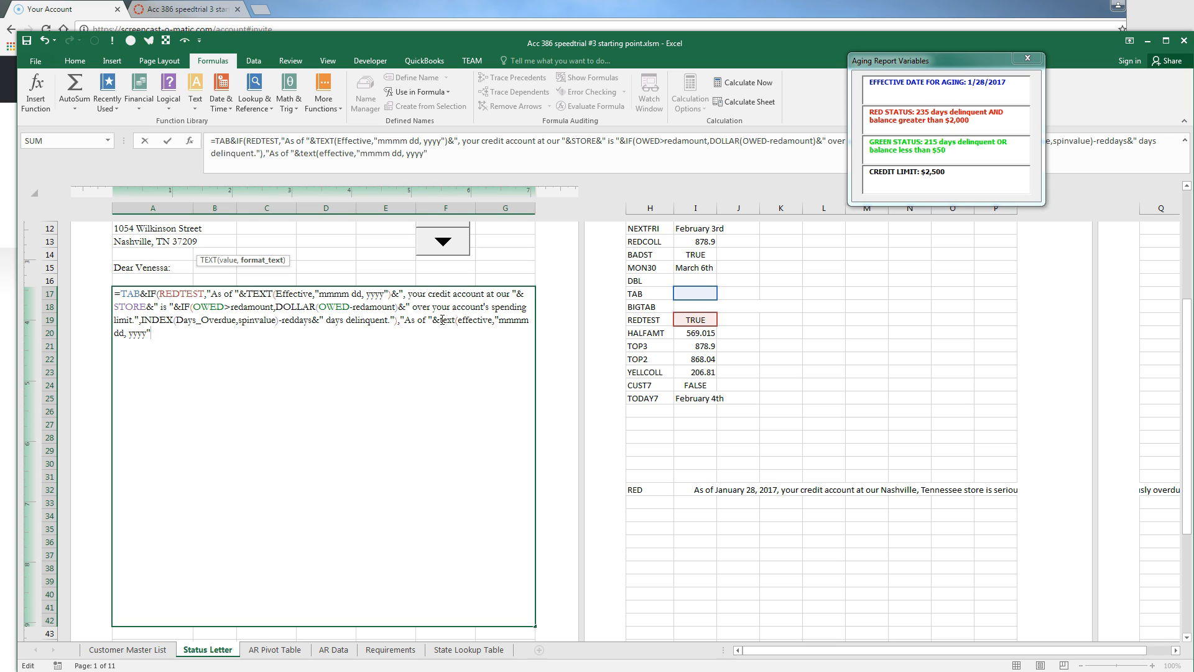
text(")&)
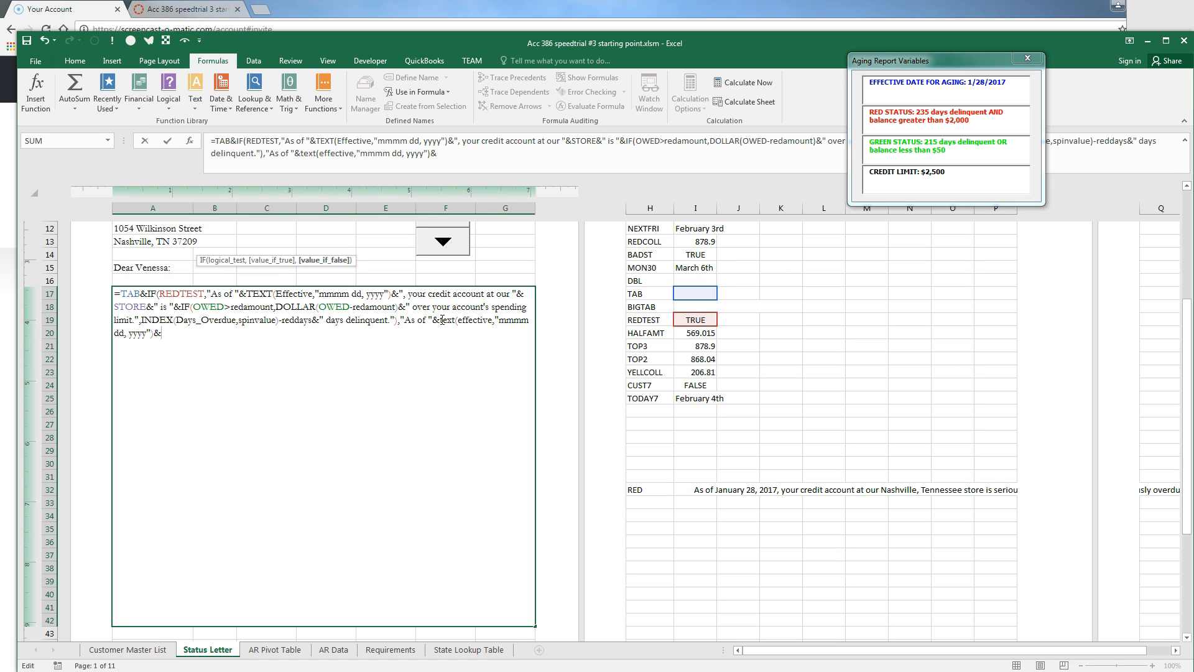
text(", we have determined that you)
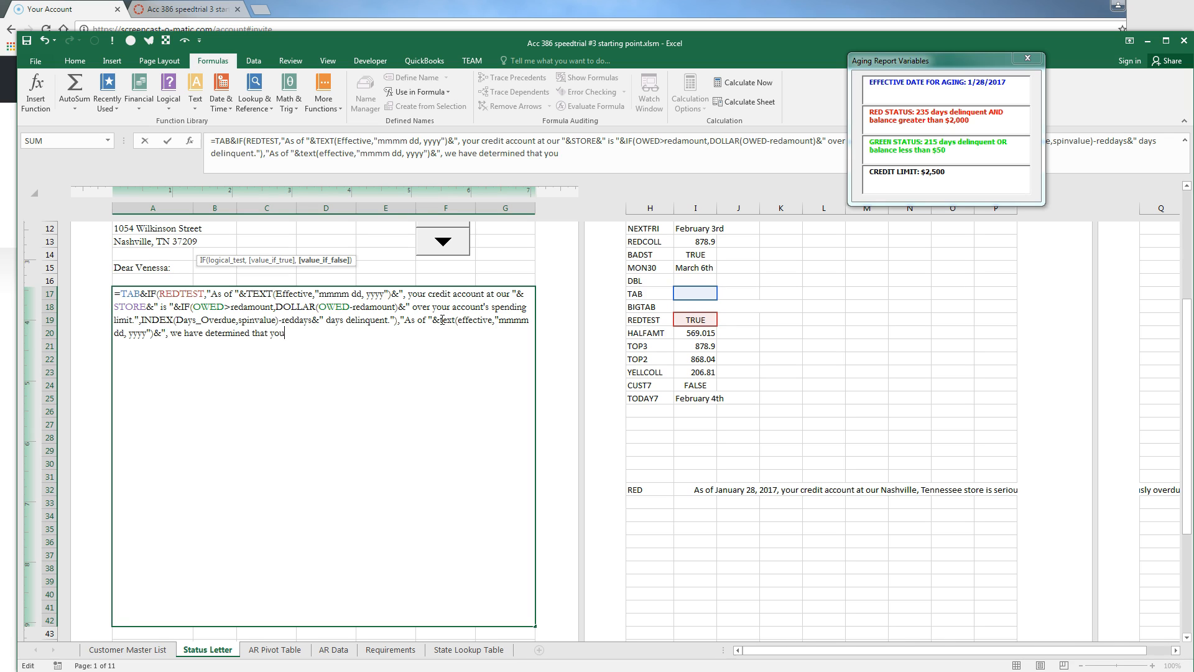
text(r credit account at our "&store&)
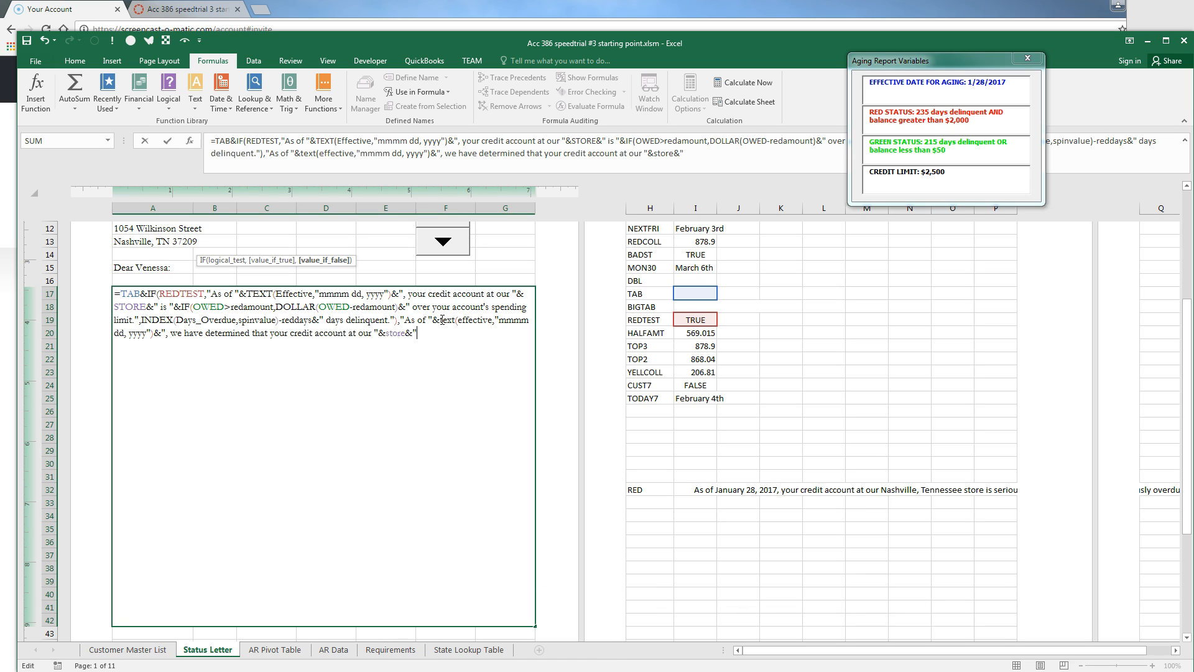
text(" requires a prompt pay)
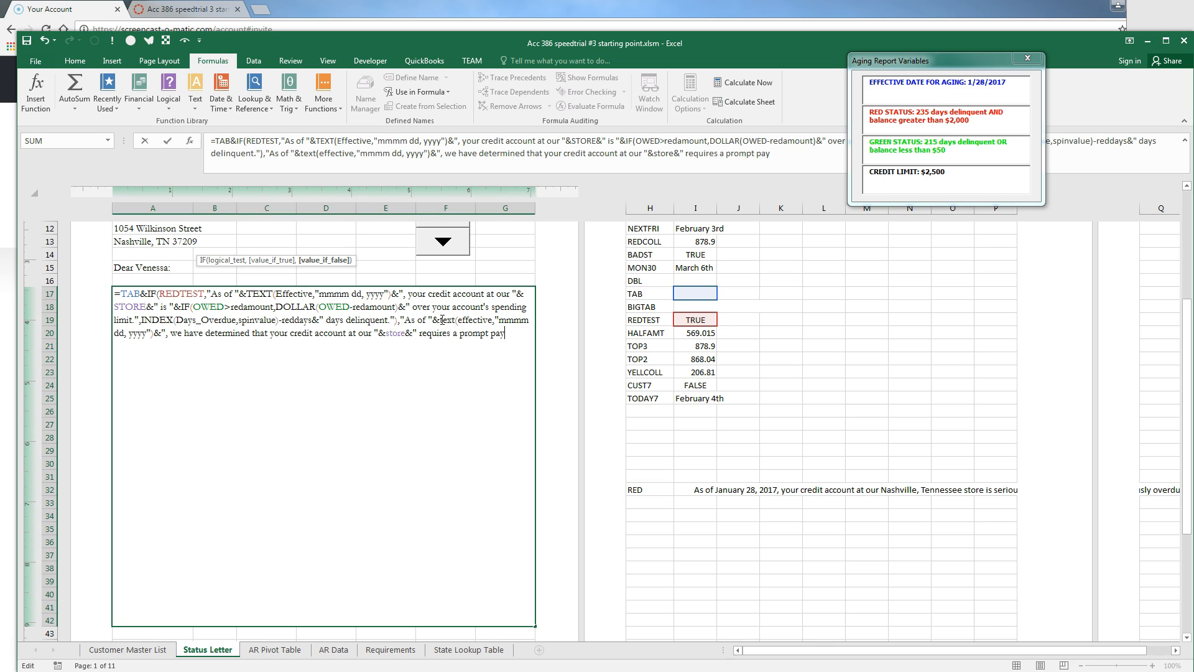
text(ment to remain in go)
text(od sta)
text(nding and would a)
text(sk that you promptly)
text( pay)
text( "&dollar)
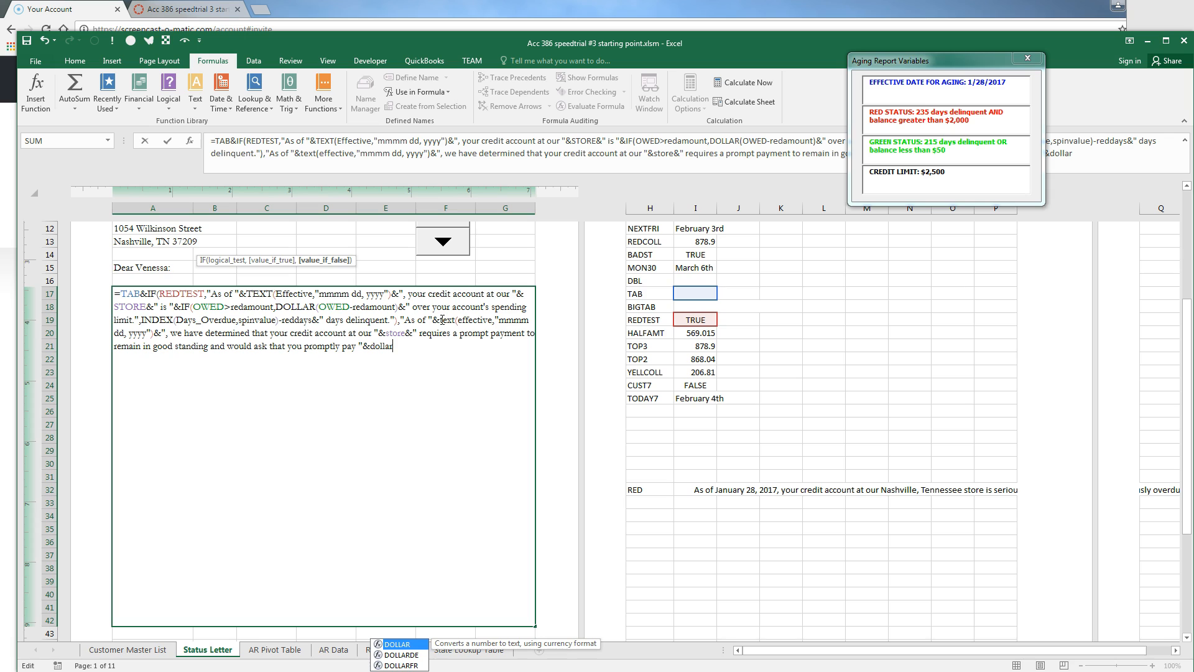
text(()
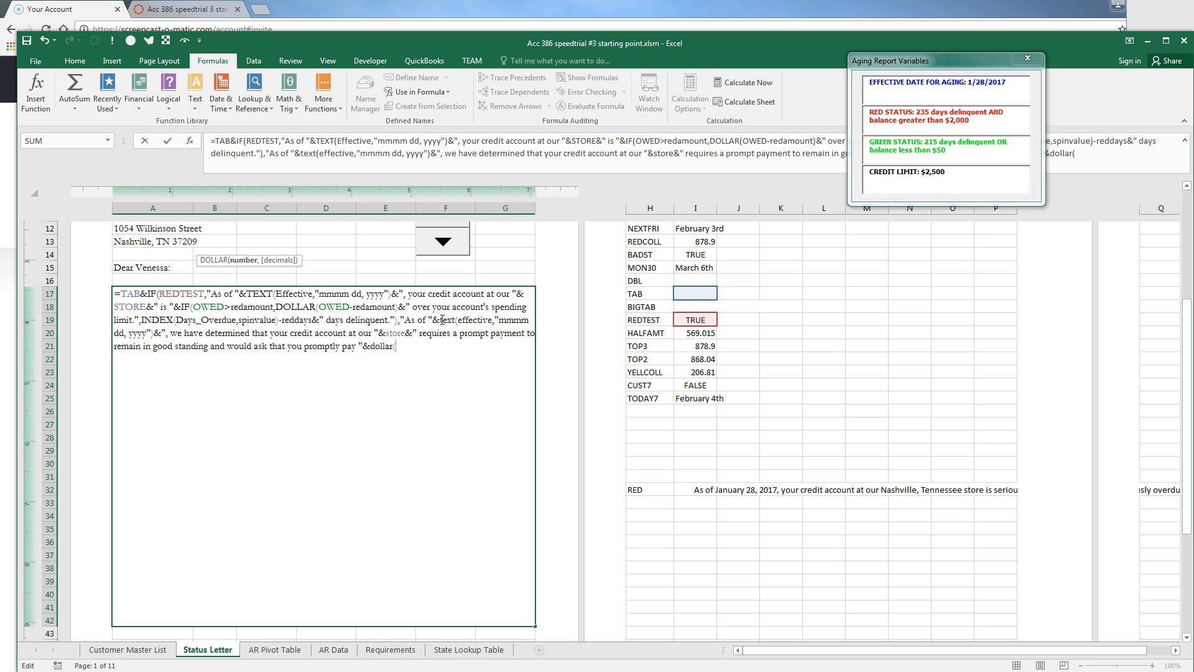
text(yello)
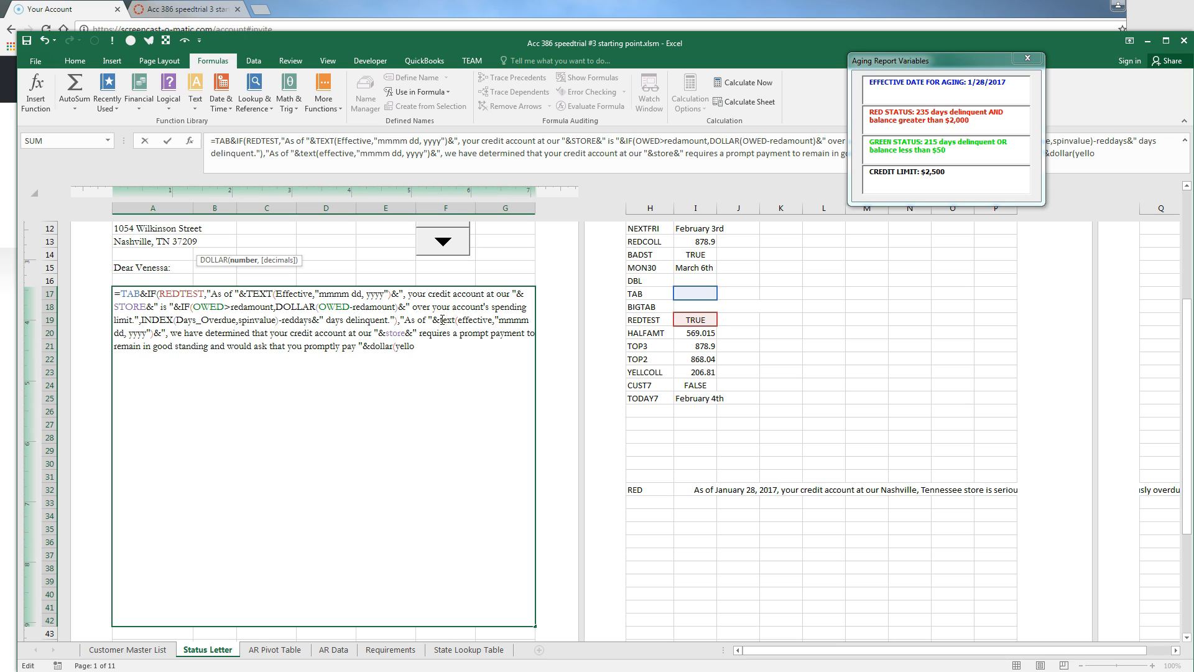
key(BackSpace)
text(coll))
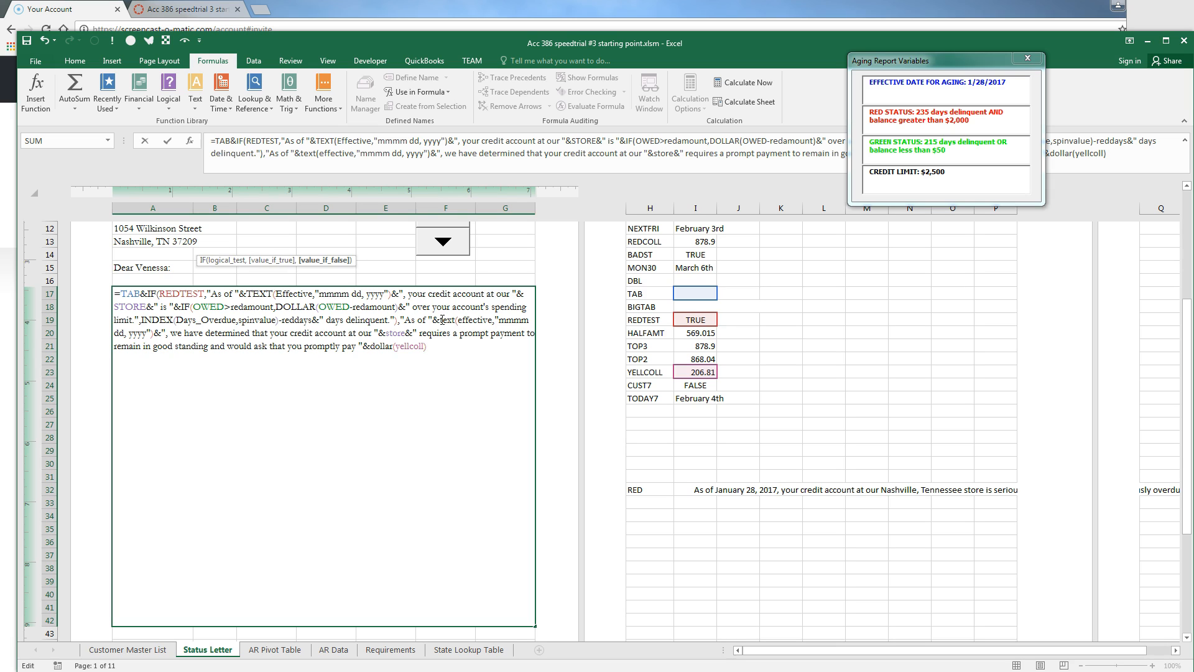
text(&"."))
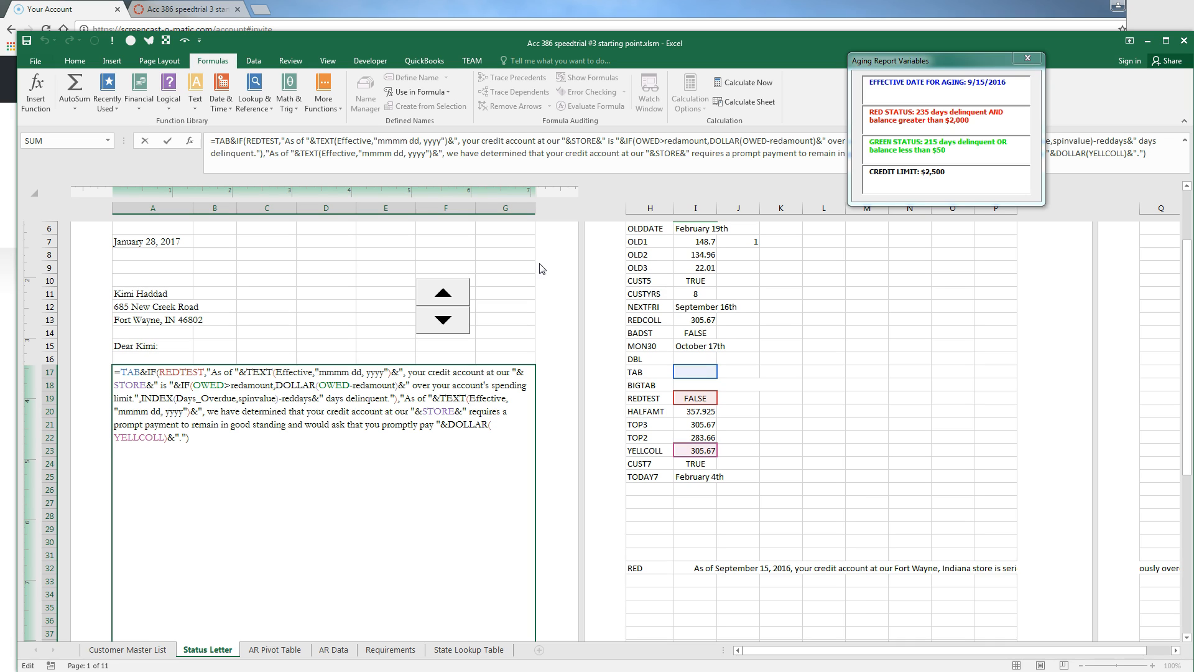
key(Return)
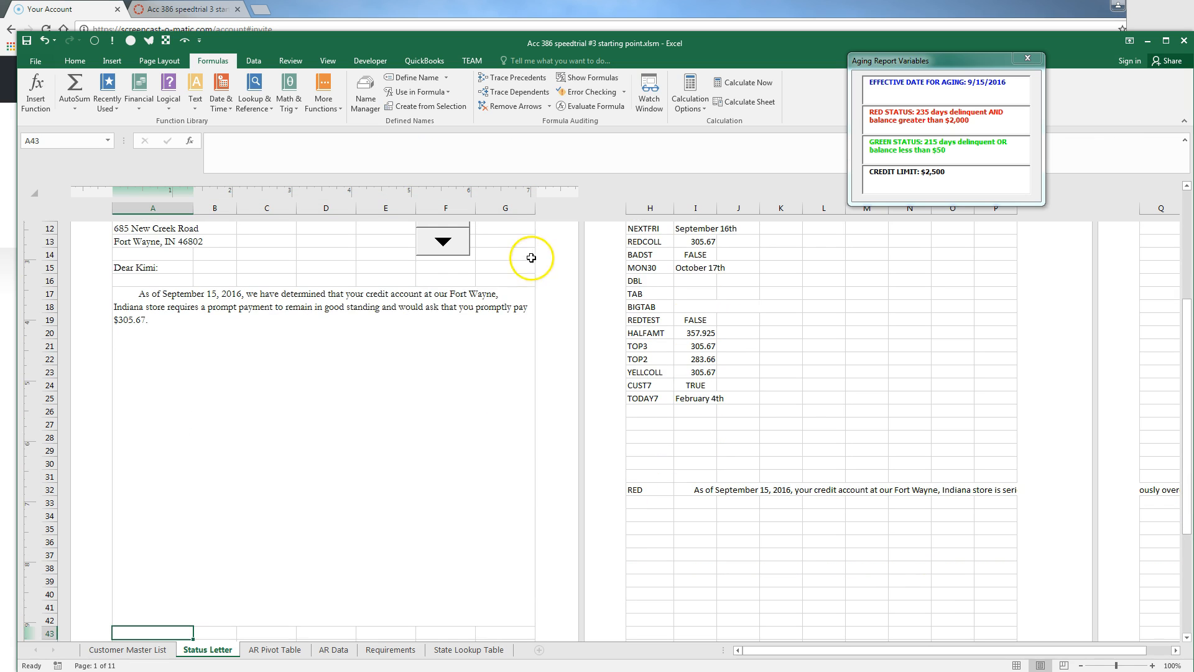
On Customer Master List, overwrite customer 8's K16 A/R balance with a 2,001 test value, then return
scroll(453, 367, up, 2)
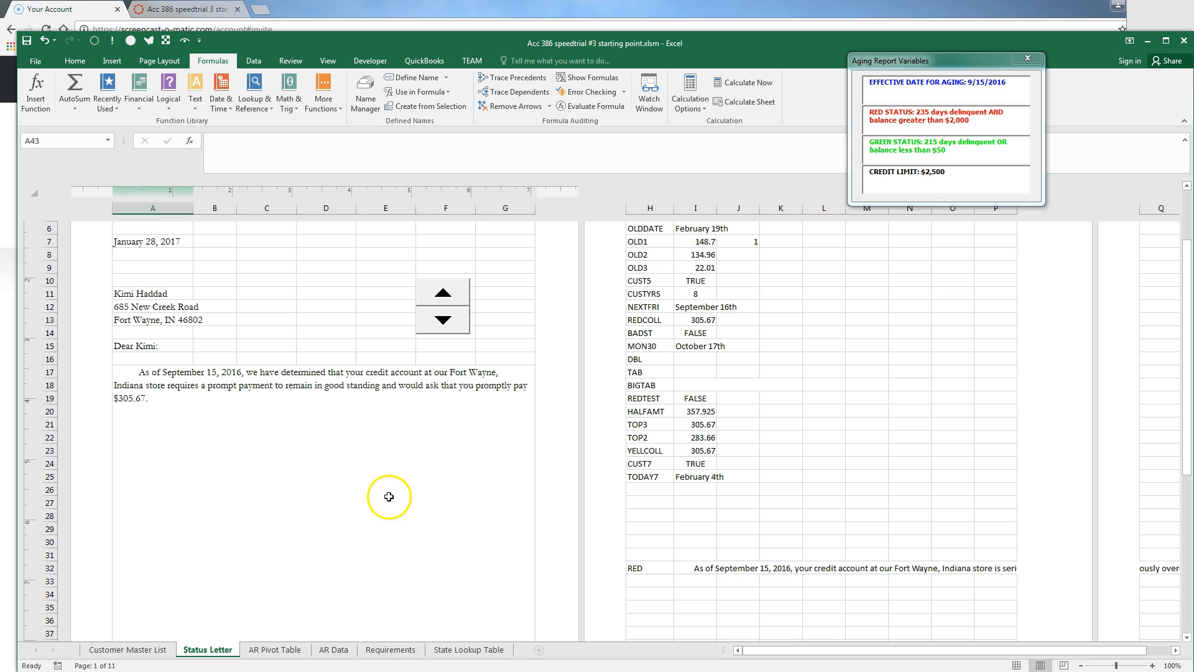
click(149, 650)
click(622, 419)
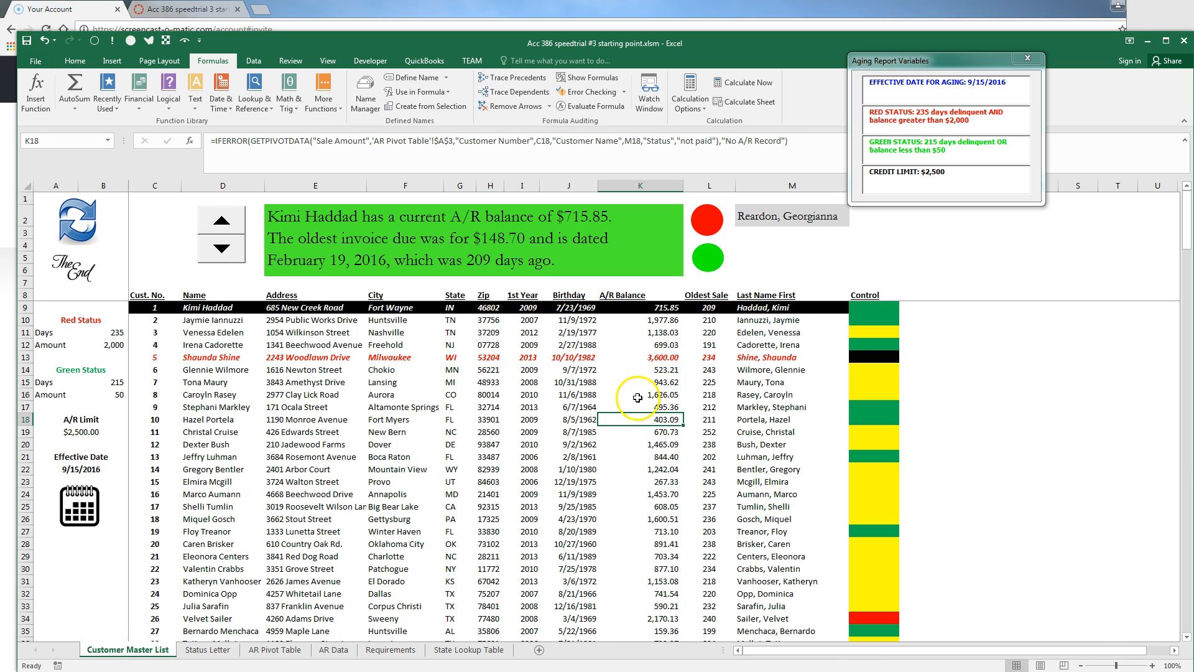
click(657, 394)
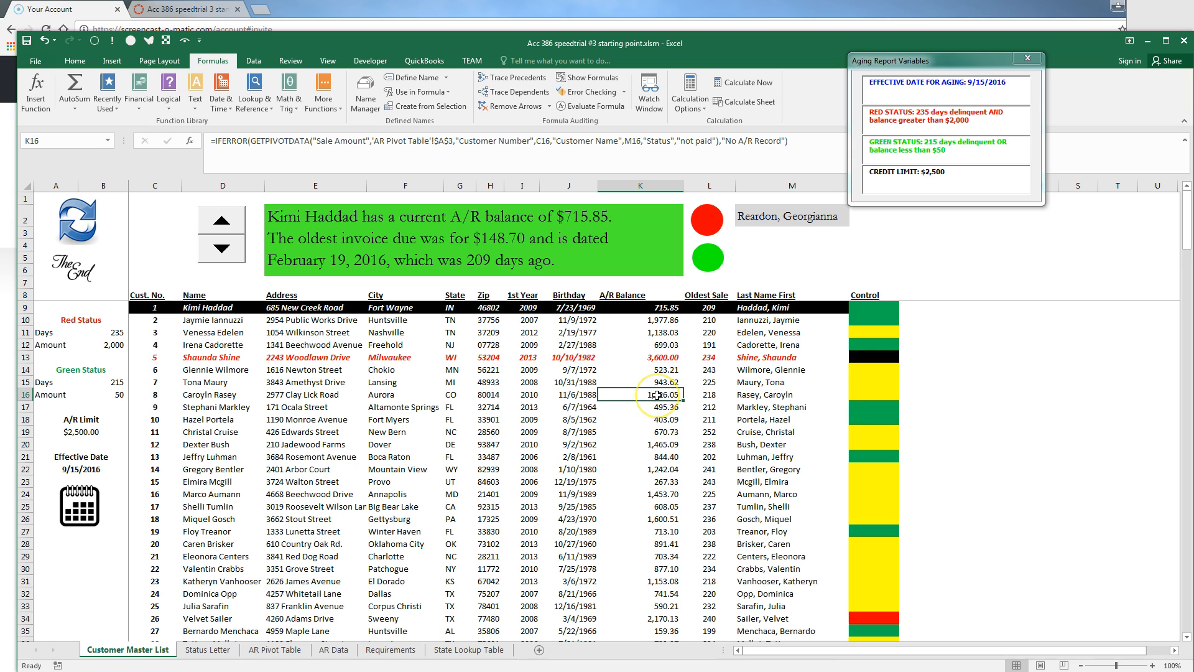
text(2000)
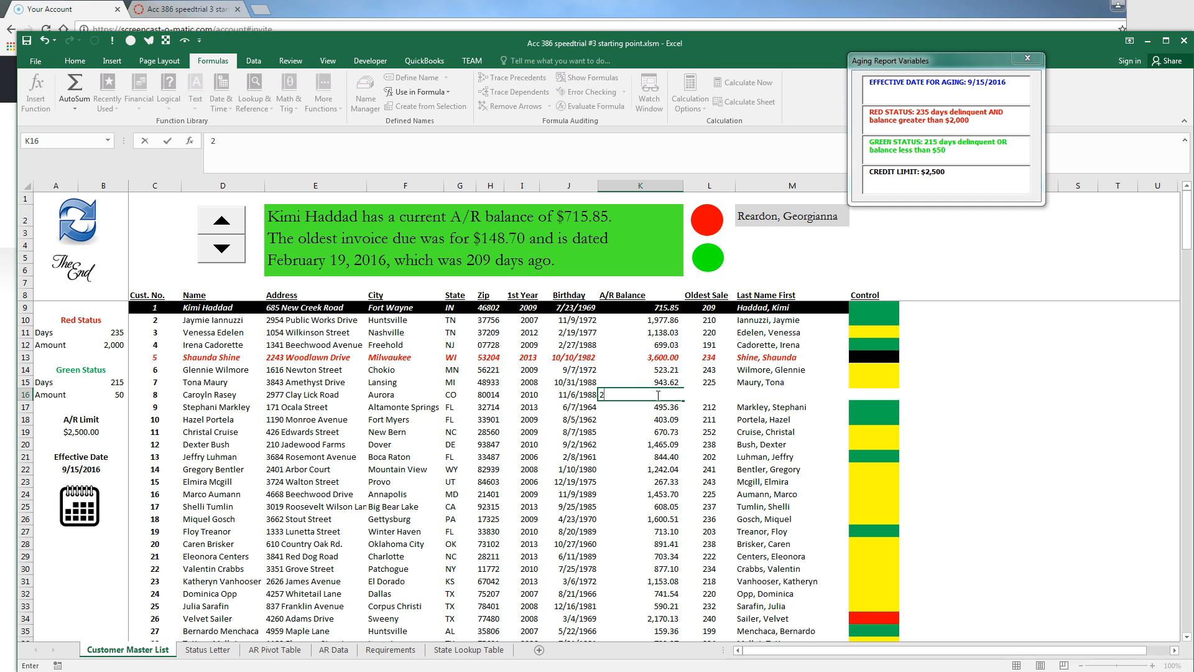
key(Return)
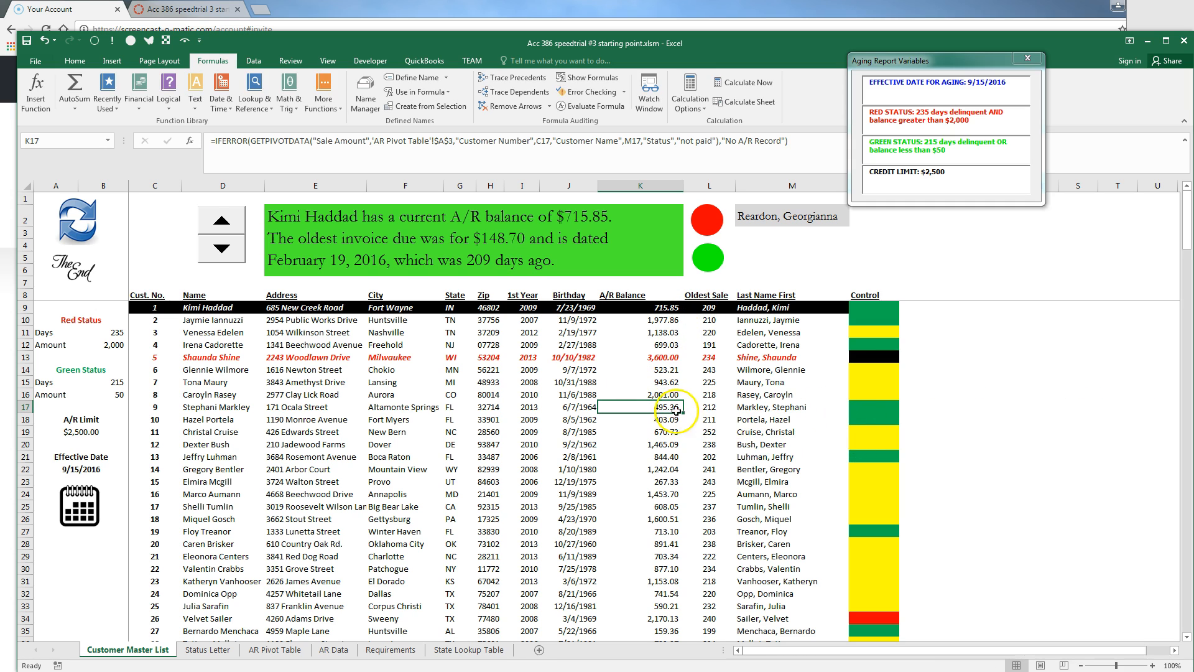
click(207, 650)
Cycle the spin button through several customers' letters, including the red over-limit one
click(462, 332)
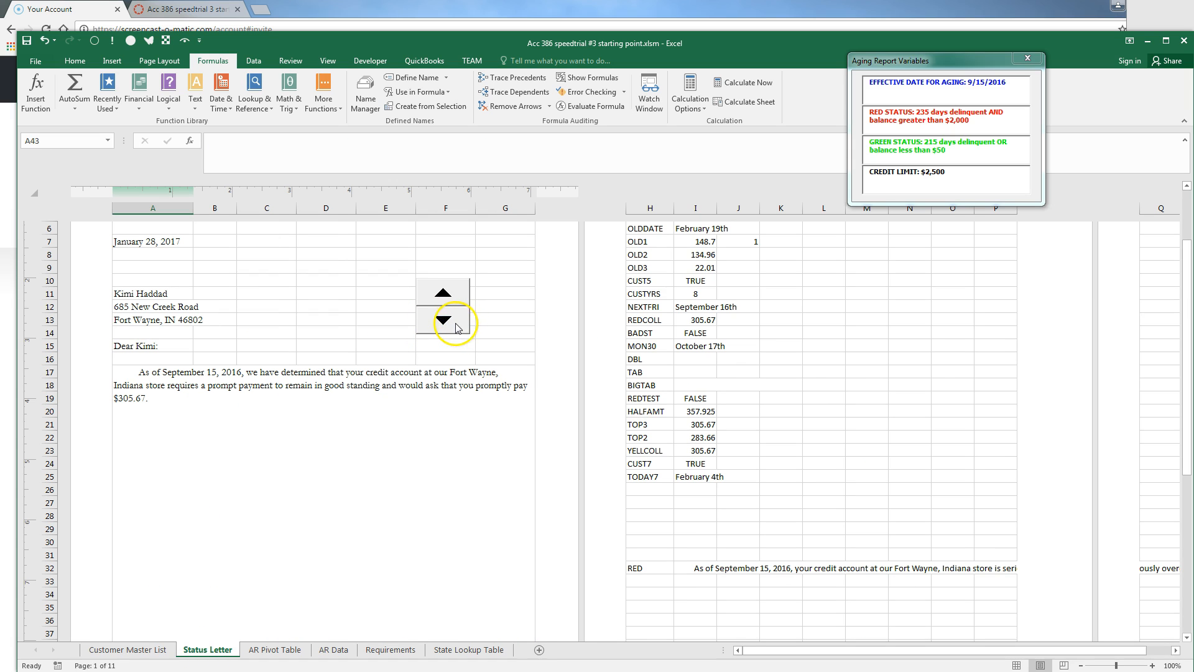
click(451, 324)
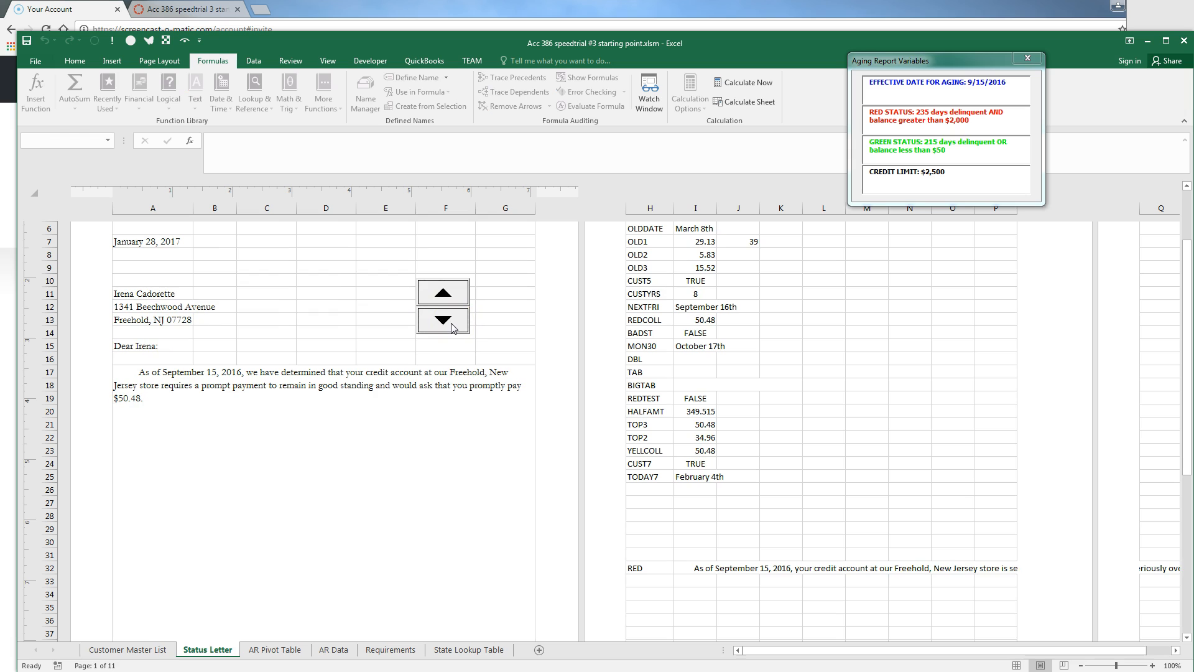
click(448, 324)
click(447, 325)
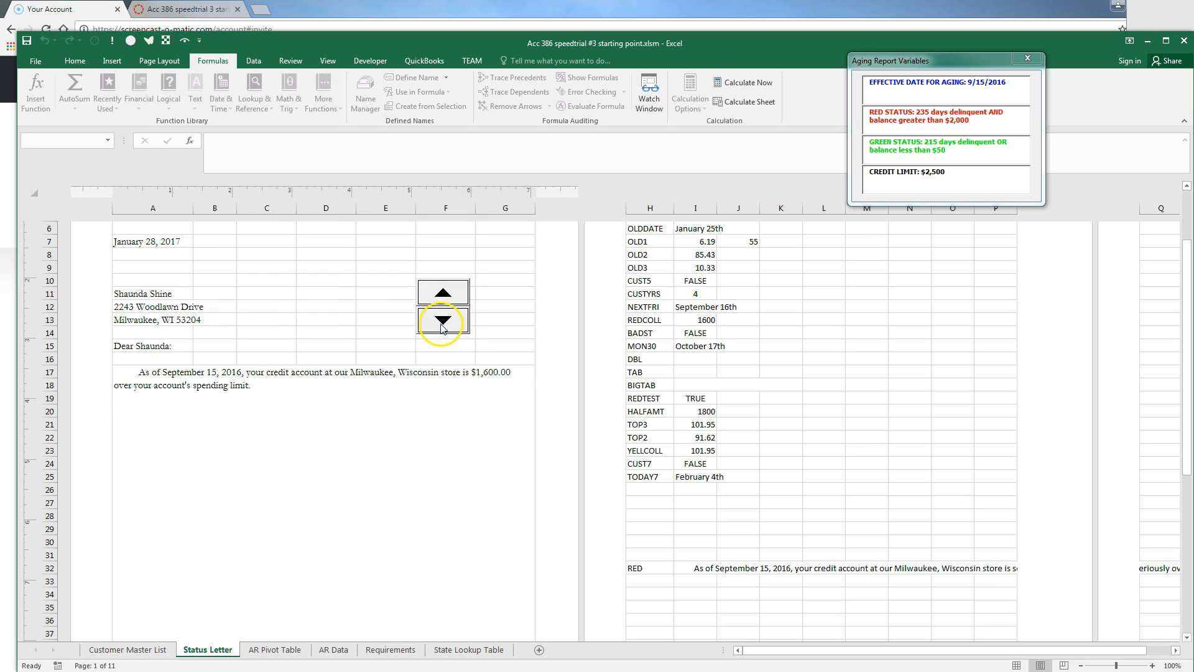
click(445, 325)
click(443, 325)
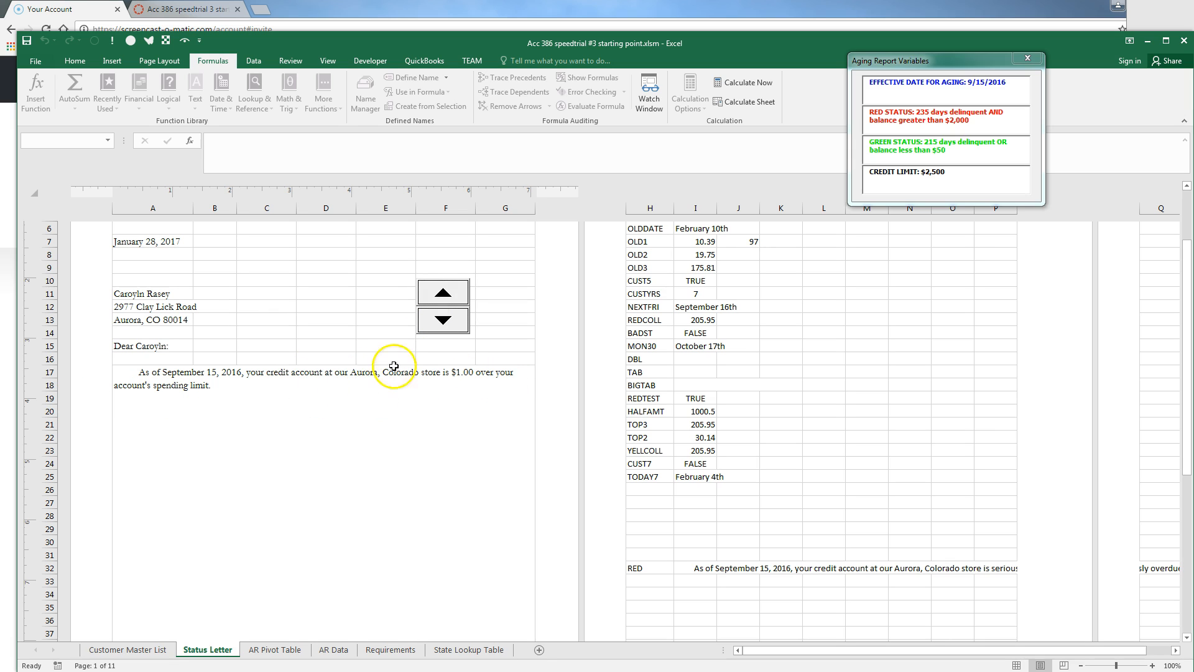
click(443, 292)
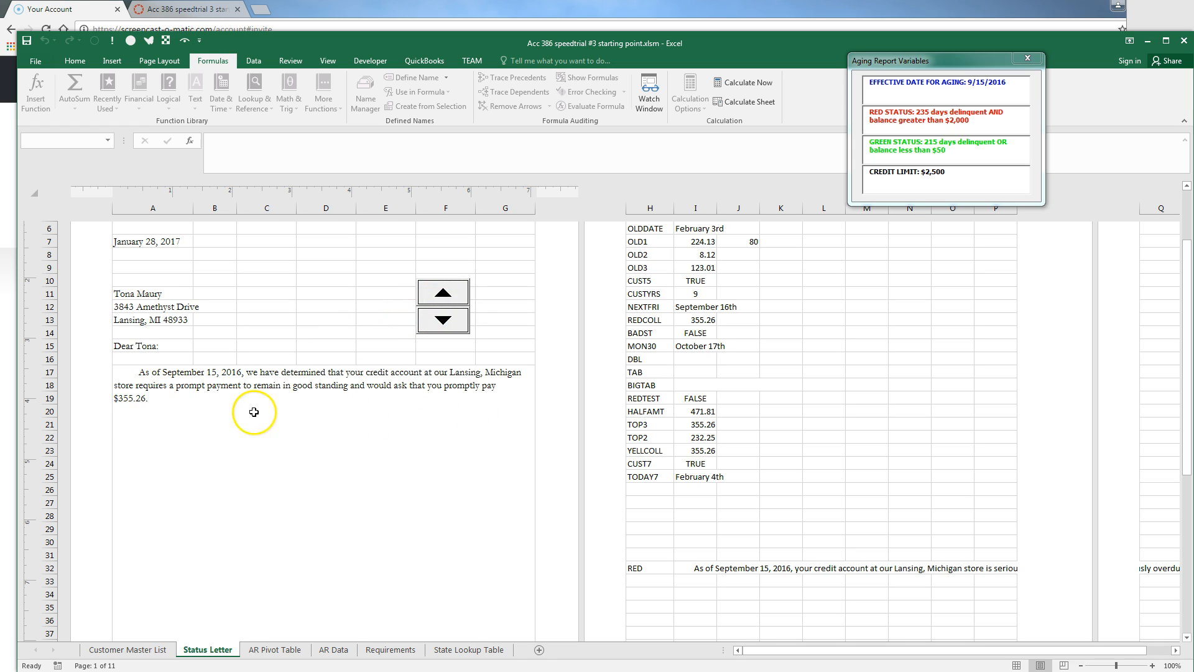
click(115, 650)
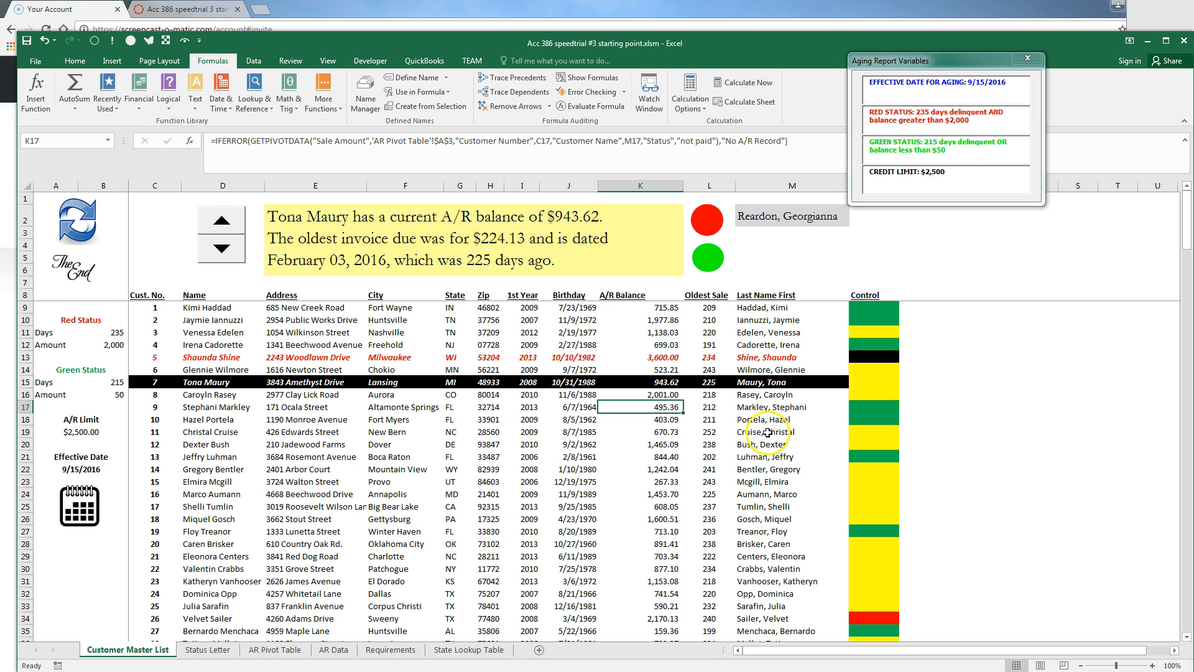
Test customer 8 with a 1,999 balance in K16 and 236 days in L16, and view the letter
key(alt+Tab)
key(alt+Tab)
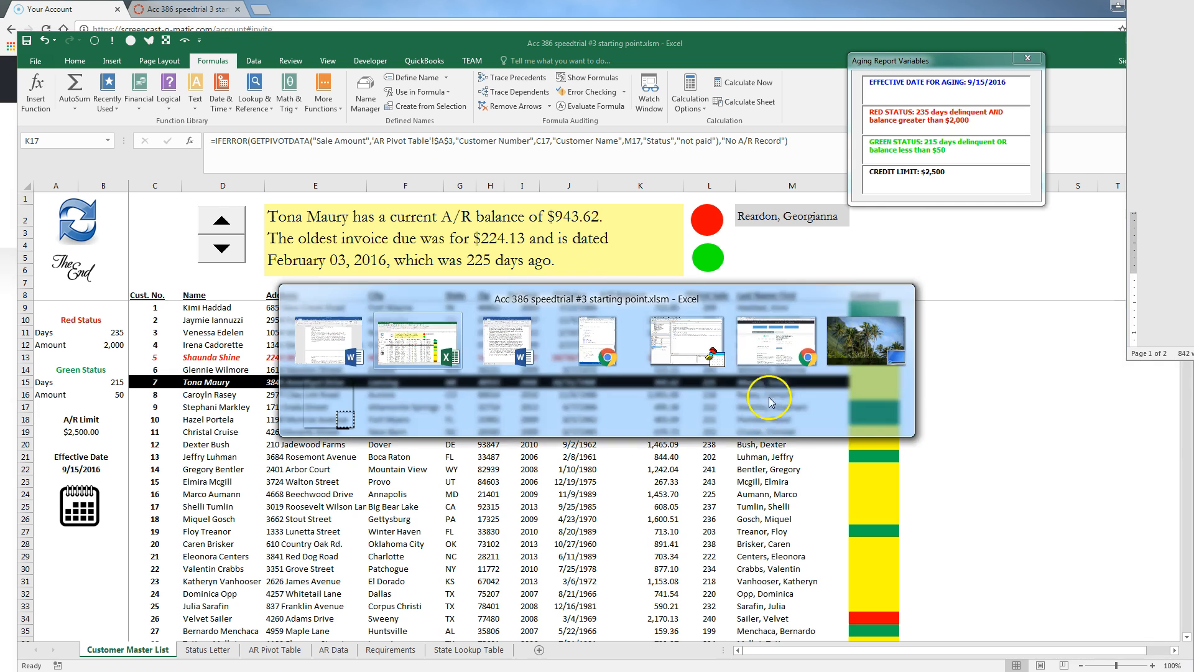
click(200, 649)
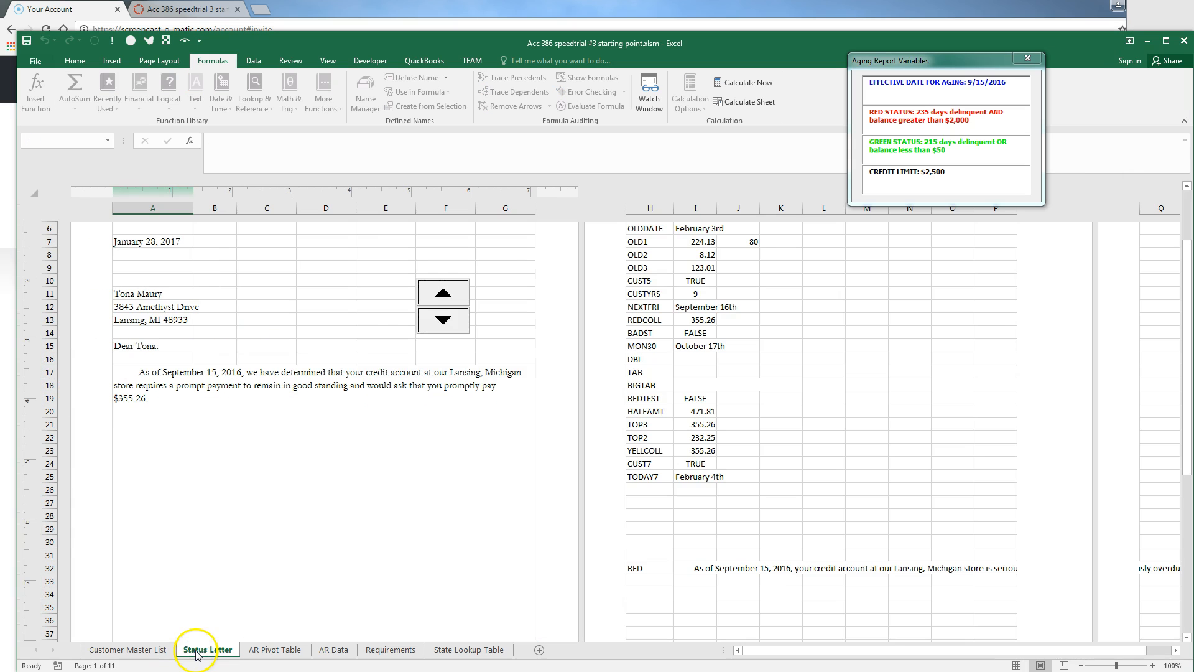
click(444, 320)
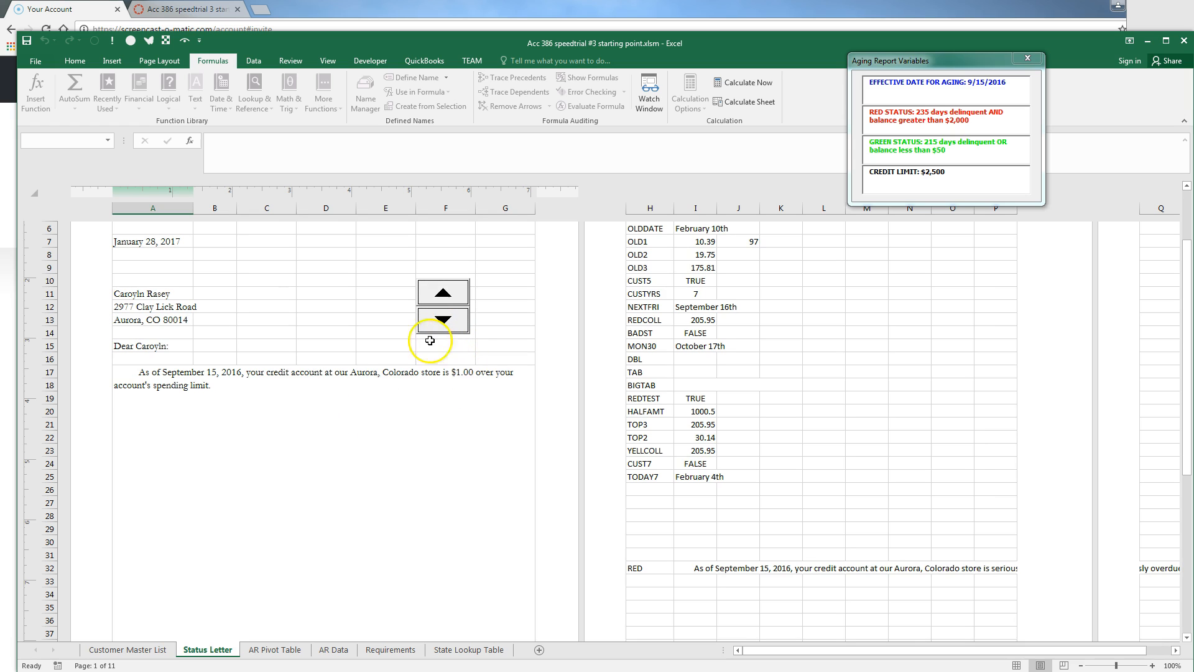
click(134, 650)
click(647, 395)
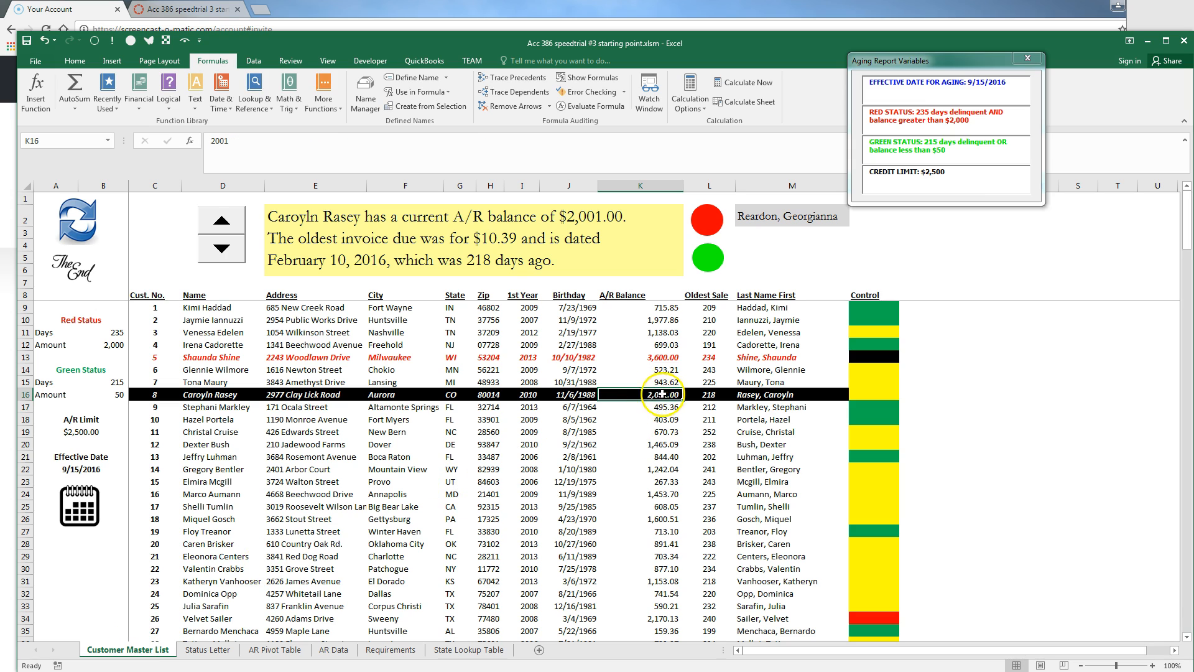
text(199)
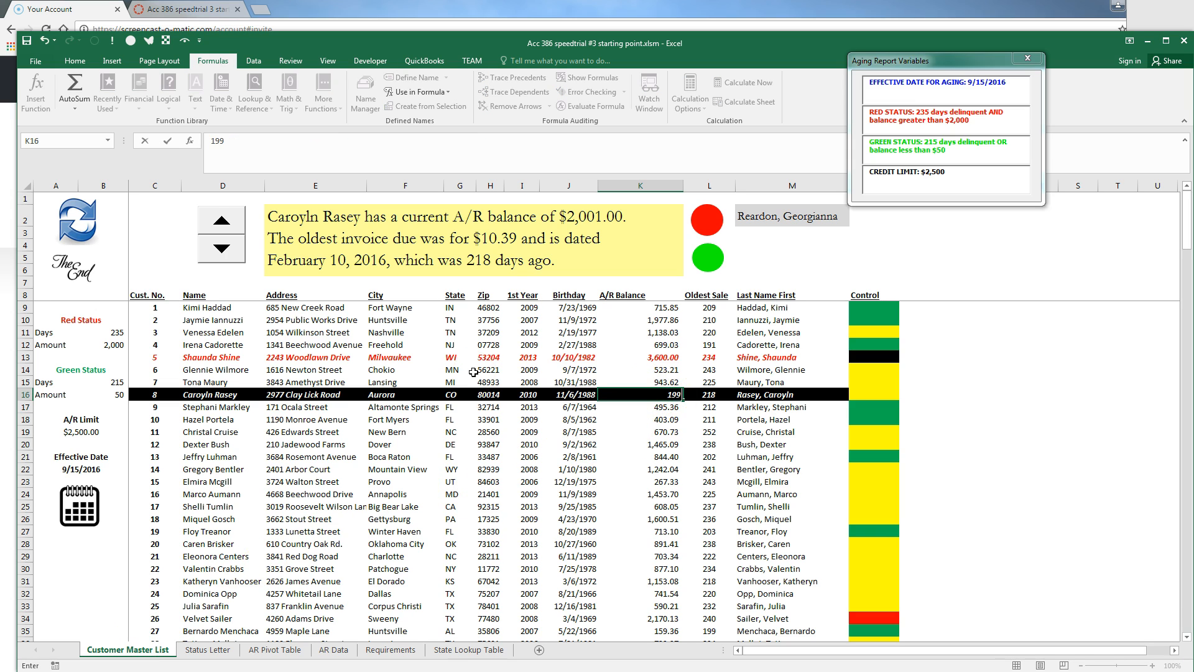
text(9)
click(709, 395)
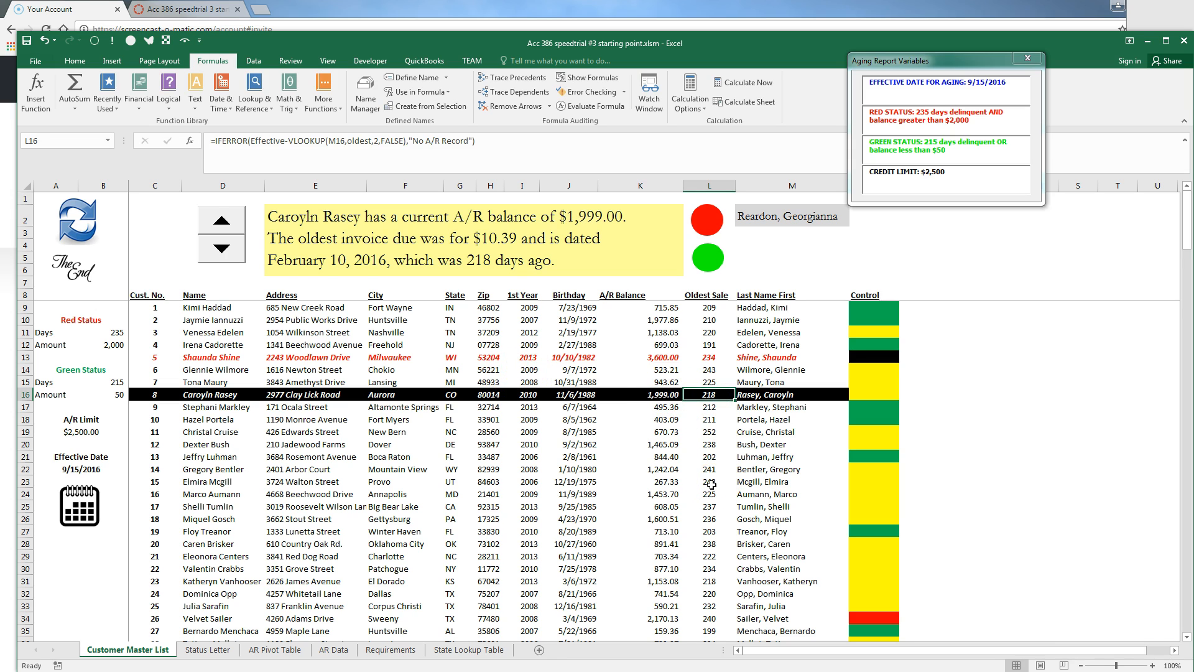
text(236)
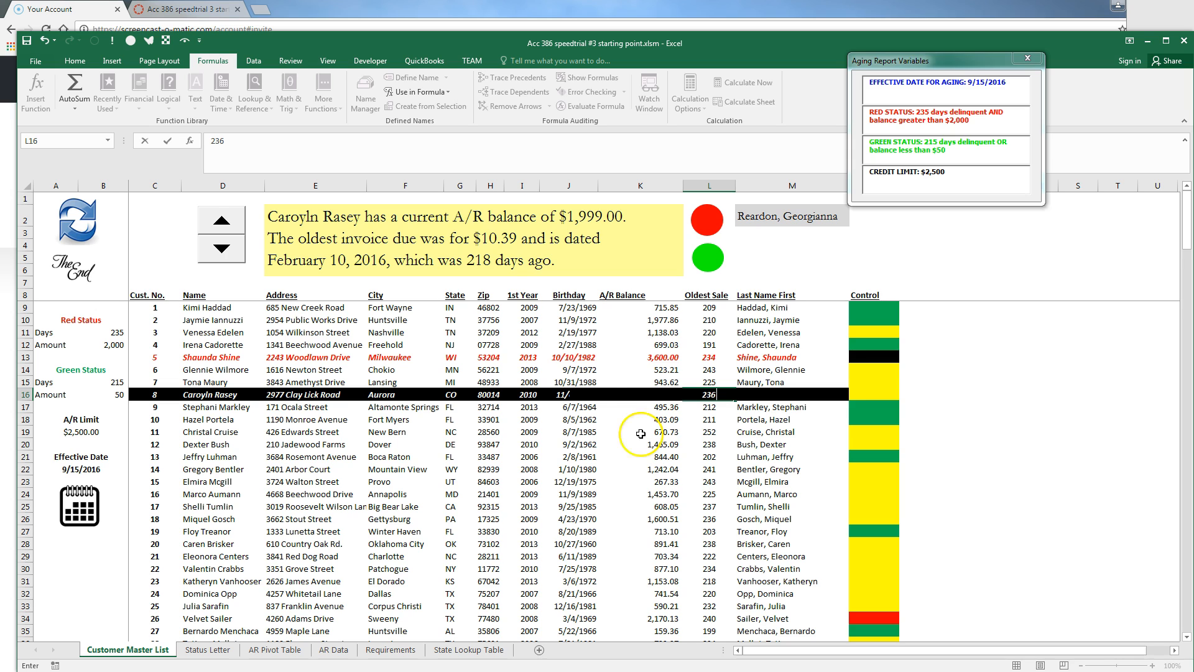
key(Return)
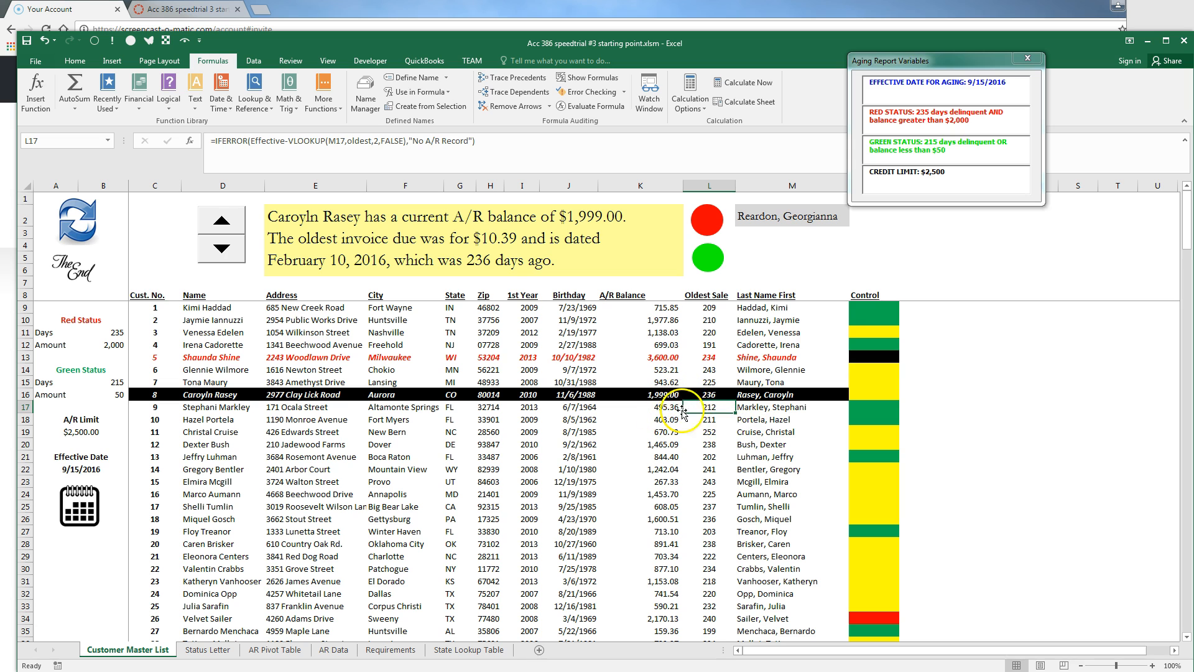
click(208, 649)
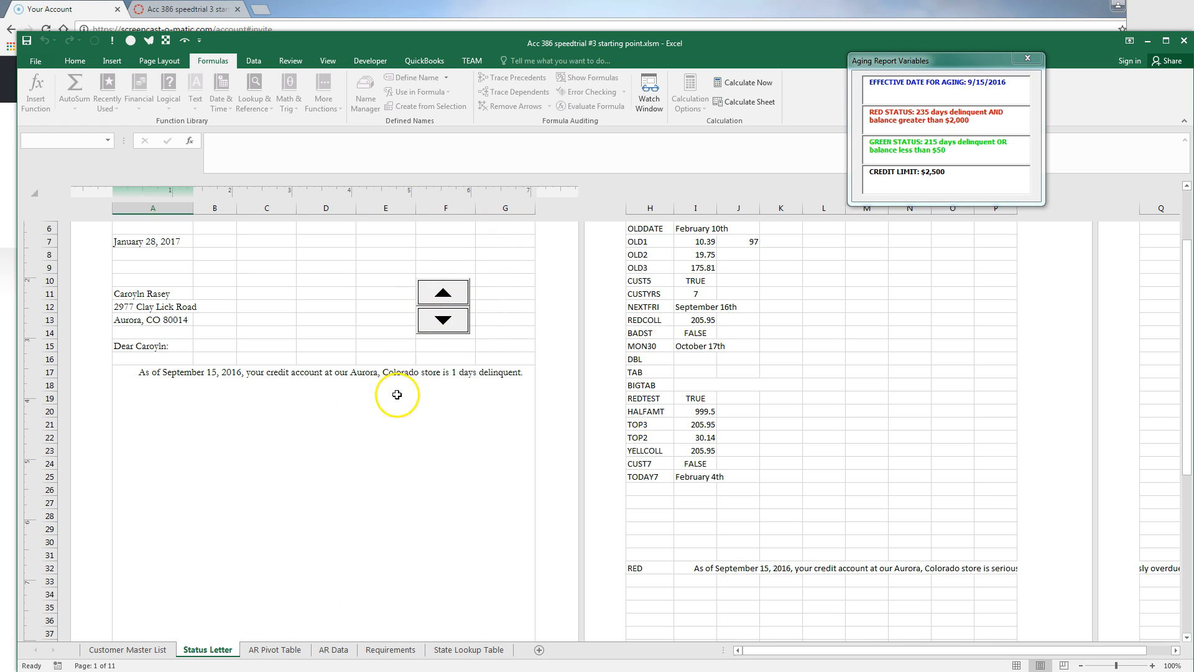
Restore row 16 by filling L17 and K17 up, giving 1,626.05 and 218 days
click(140, 651)
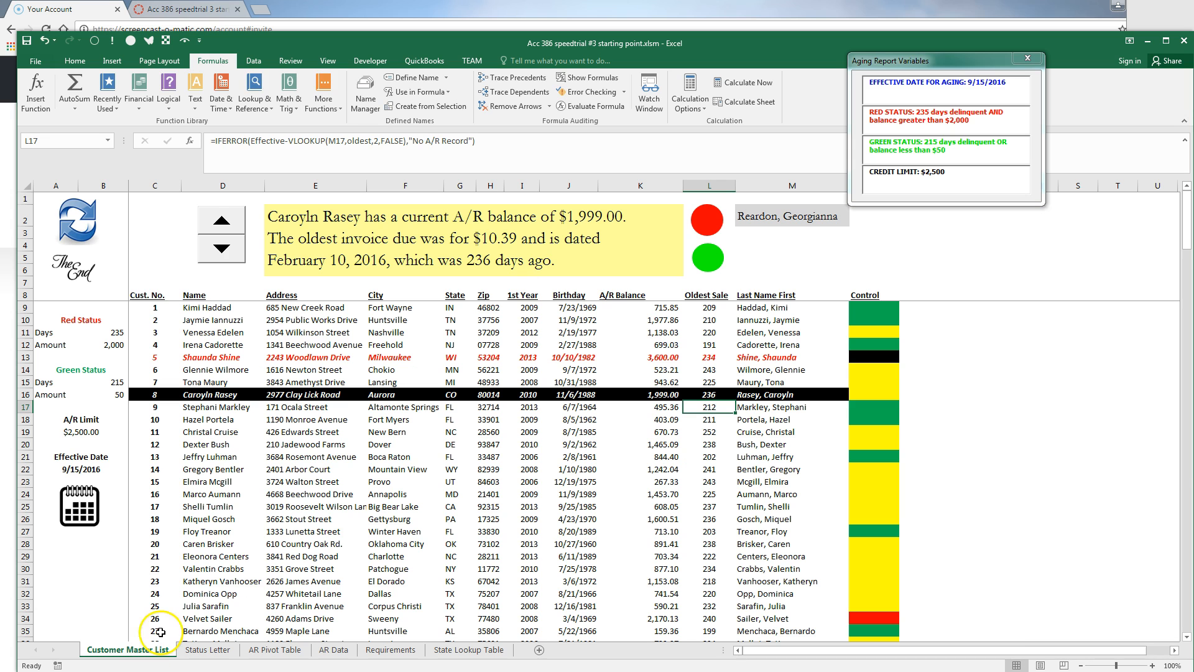
drag(734, 412, 732, 394)
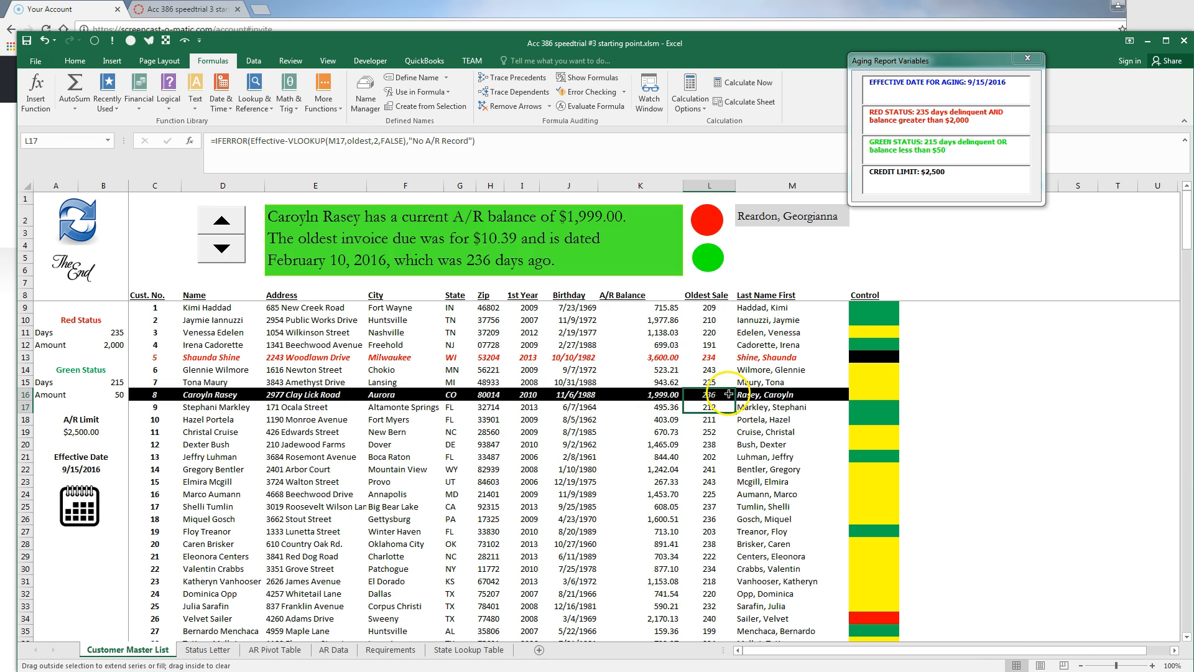
click(681, 409)
drag(683, 411, 685, 395)
Open A17's letter formula for editing with the Word reference text scrolled alongside
mouse_move(243, 669)
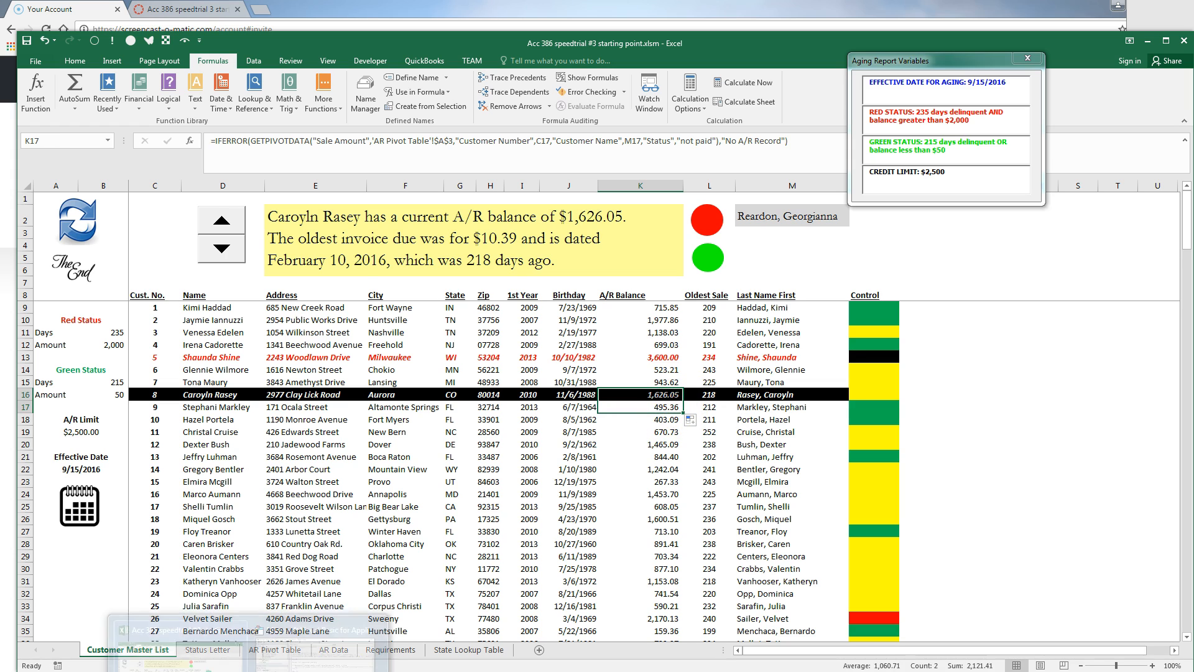
click(58, 592)
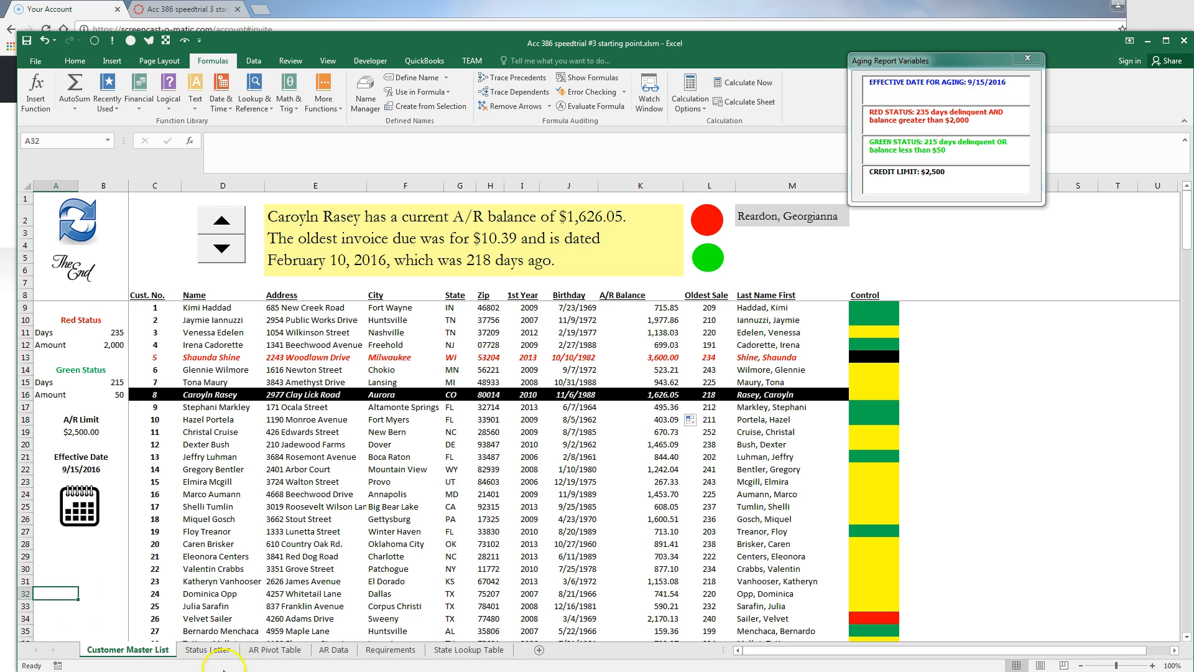
click(215, 657)
click(305, 515)
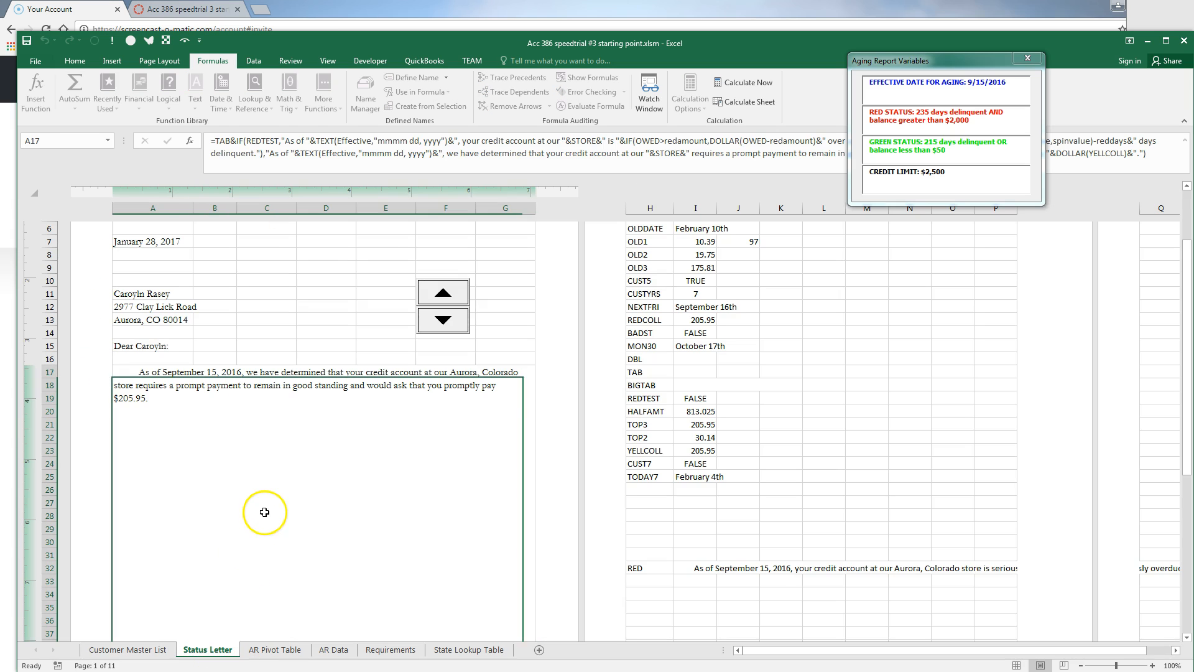
double_click(289, 487)
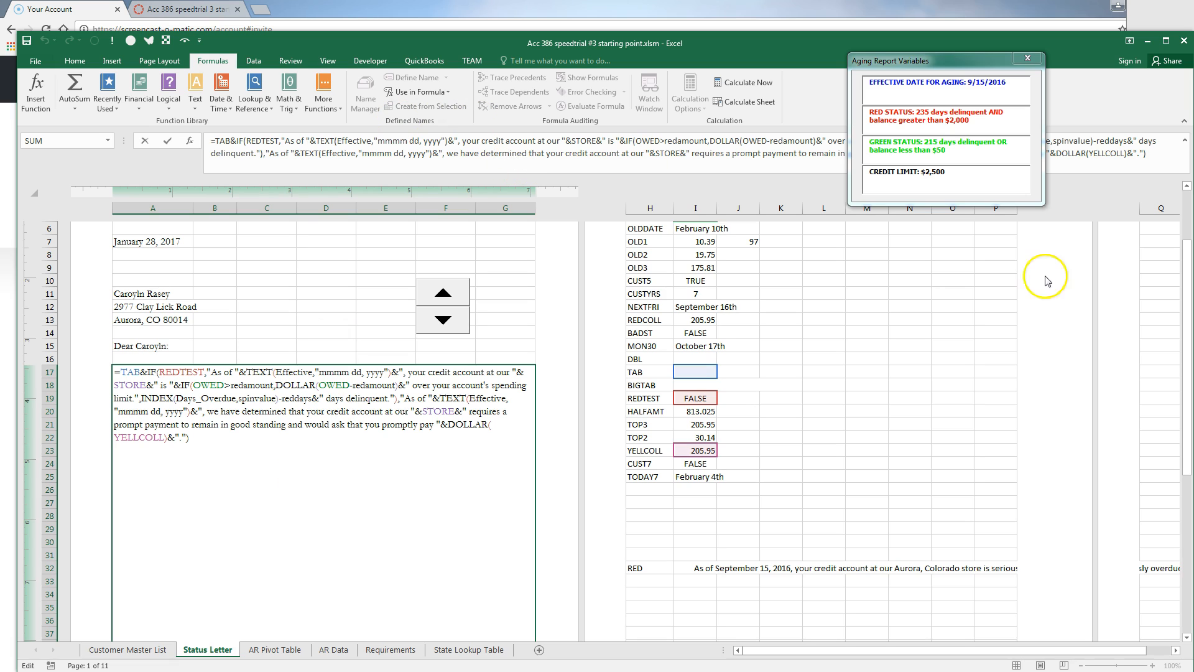
click(1193, 292)
scroll(1163, 248, down, 2)
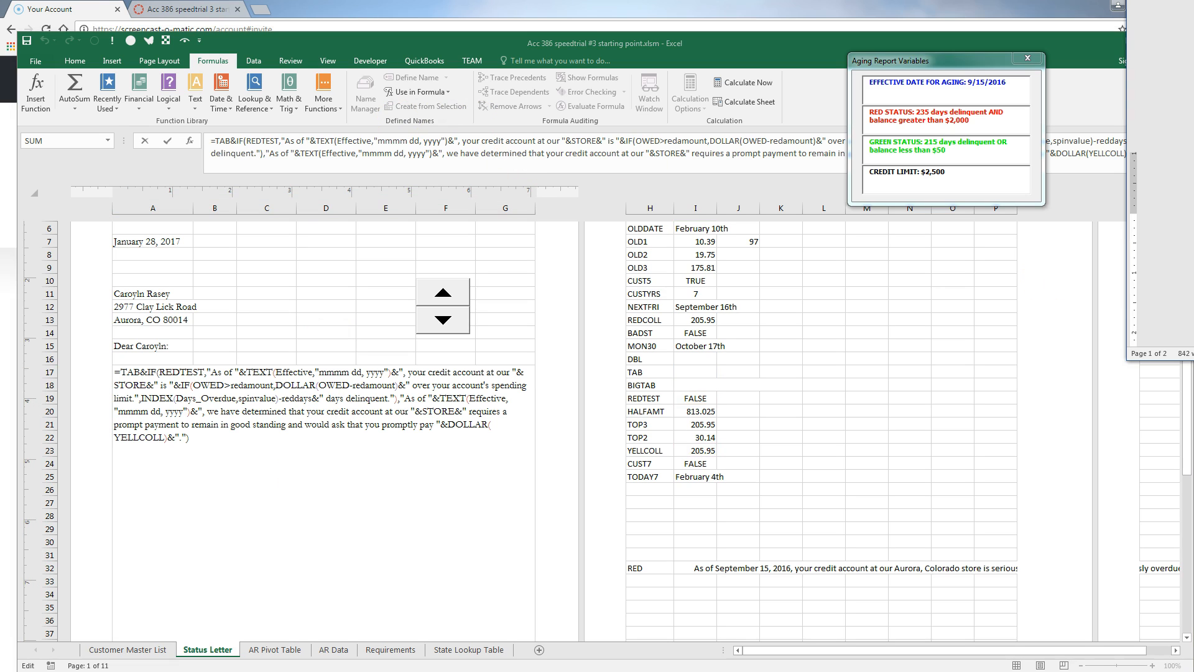
scroll(1163, 249, down, 3)
scroll(1163, 249, down, 1)
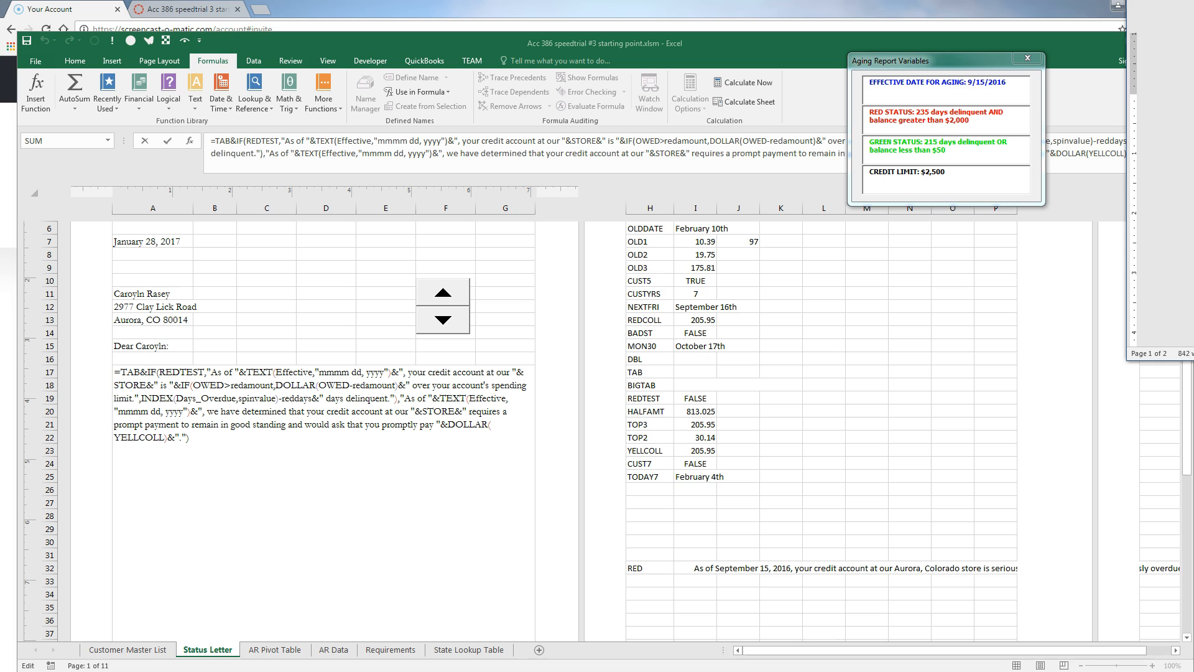
scroll(1163, 248, down, 3)
click(273, 551)
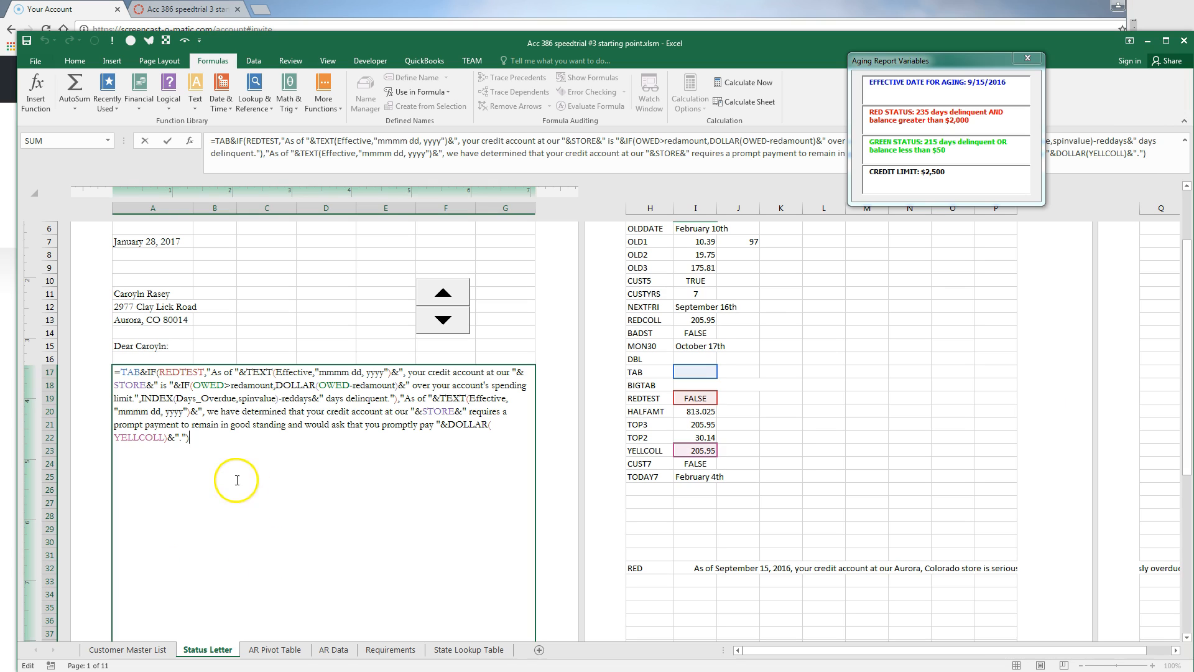
Append a paragraph: 'Our records show that you currently owe' DOLLAR(owed), oldest charge DOLLAR(old1_) on olddate
text(&d)
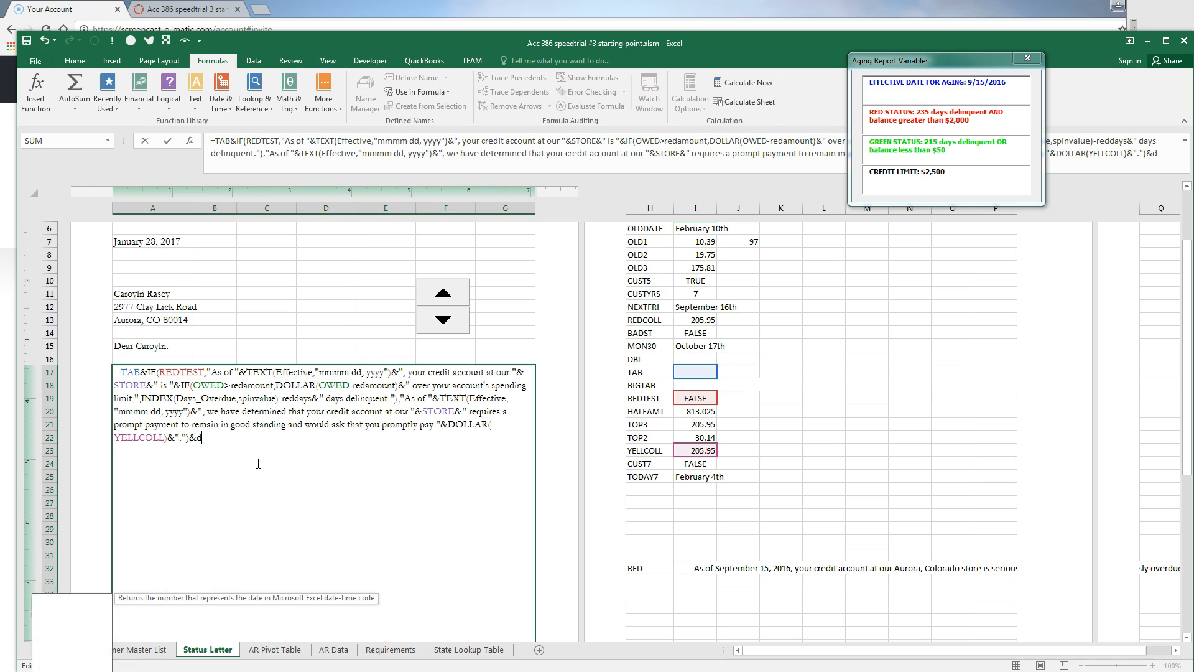
text(bl&tab)
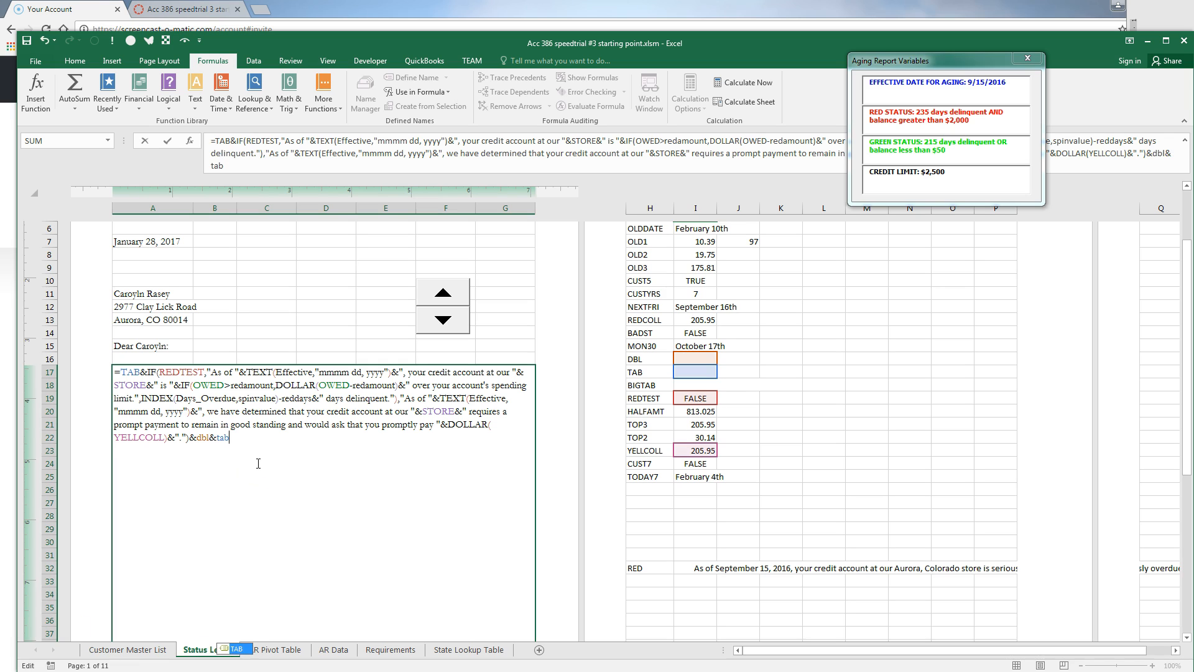
text(&")
text(Our records )
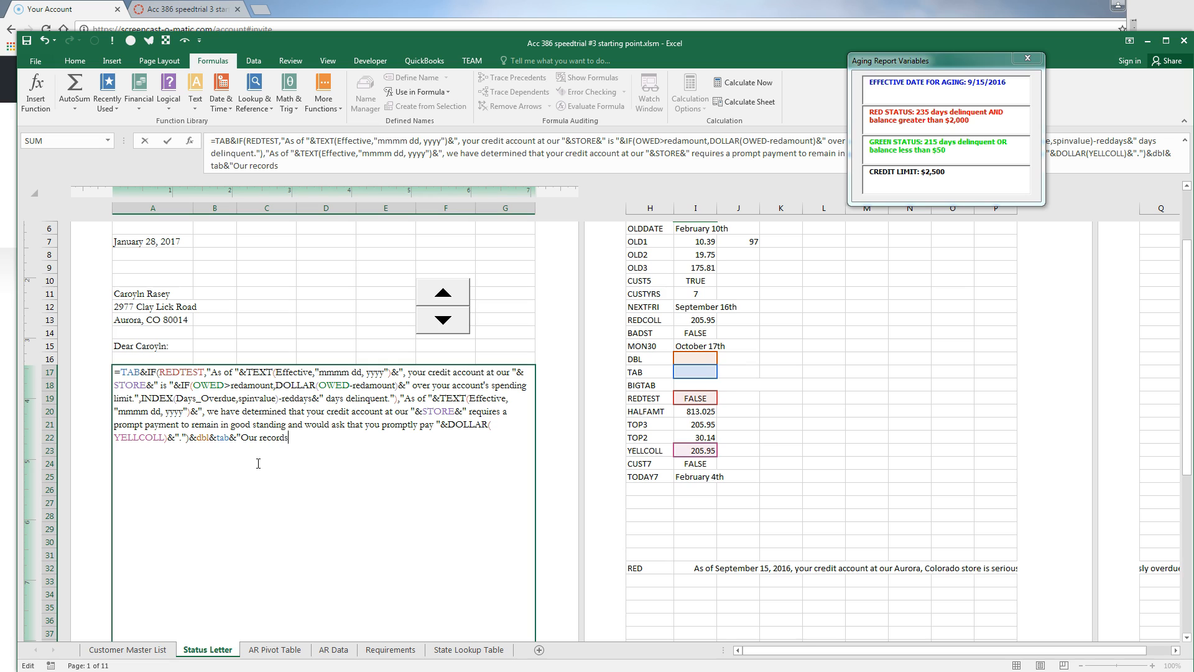
text(show that you currently owe)
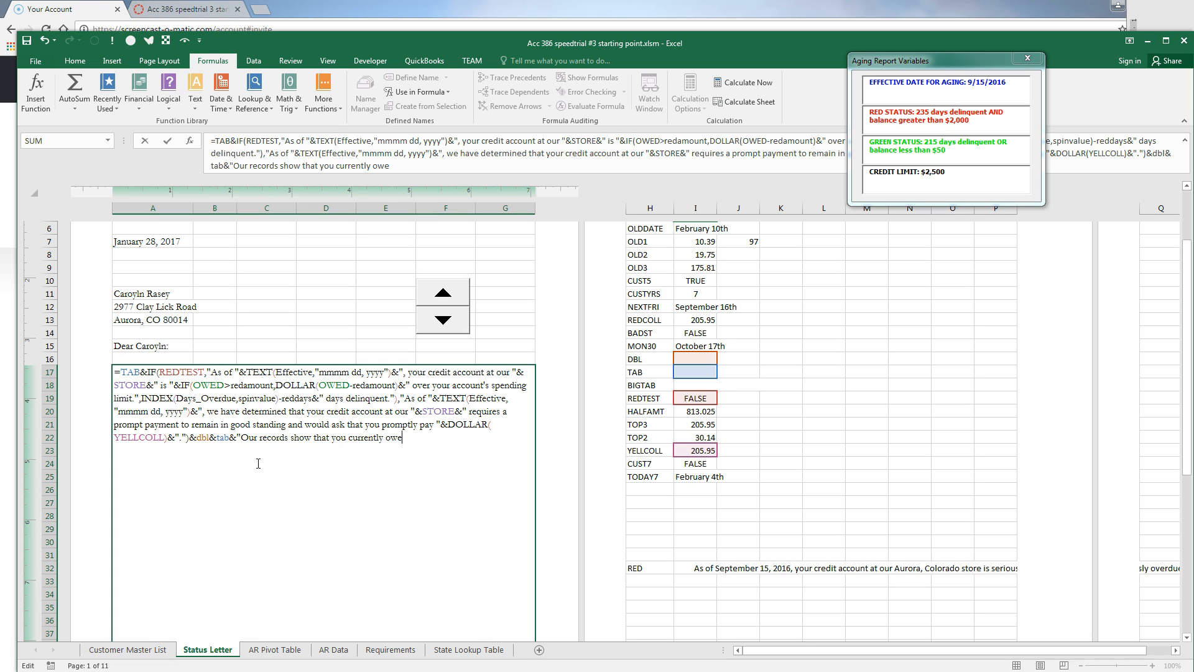
text( "&dollar)
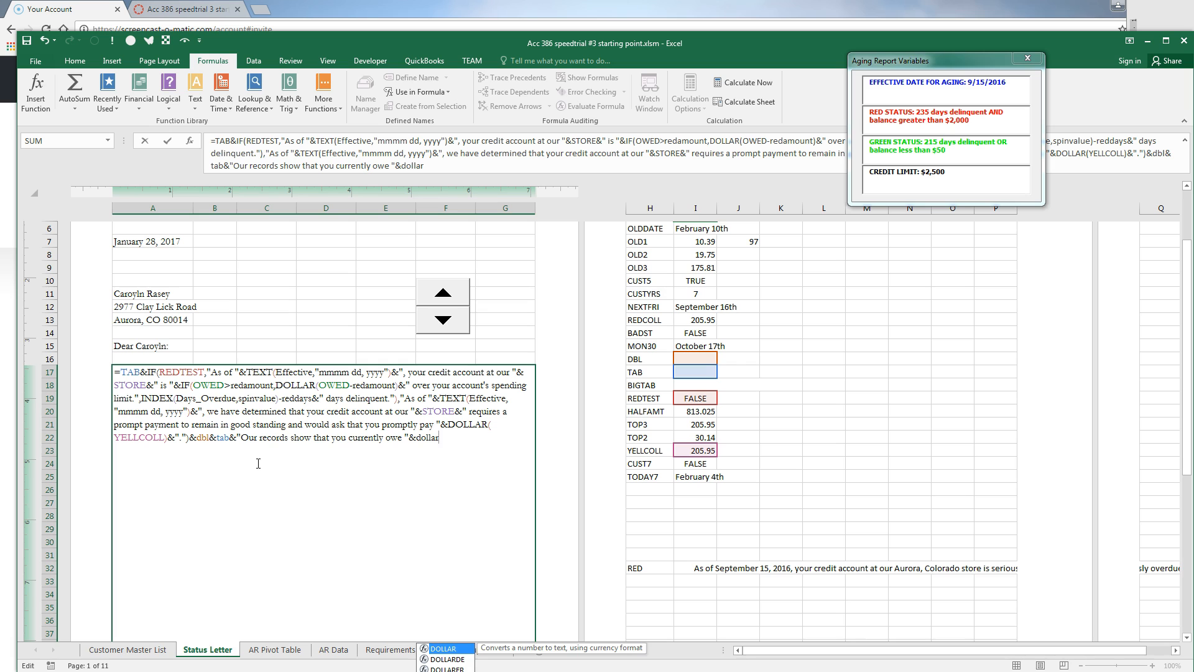
text(()
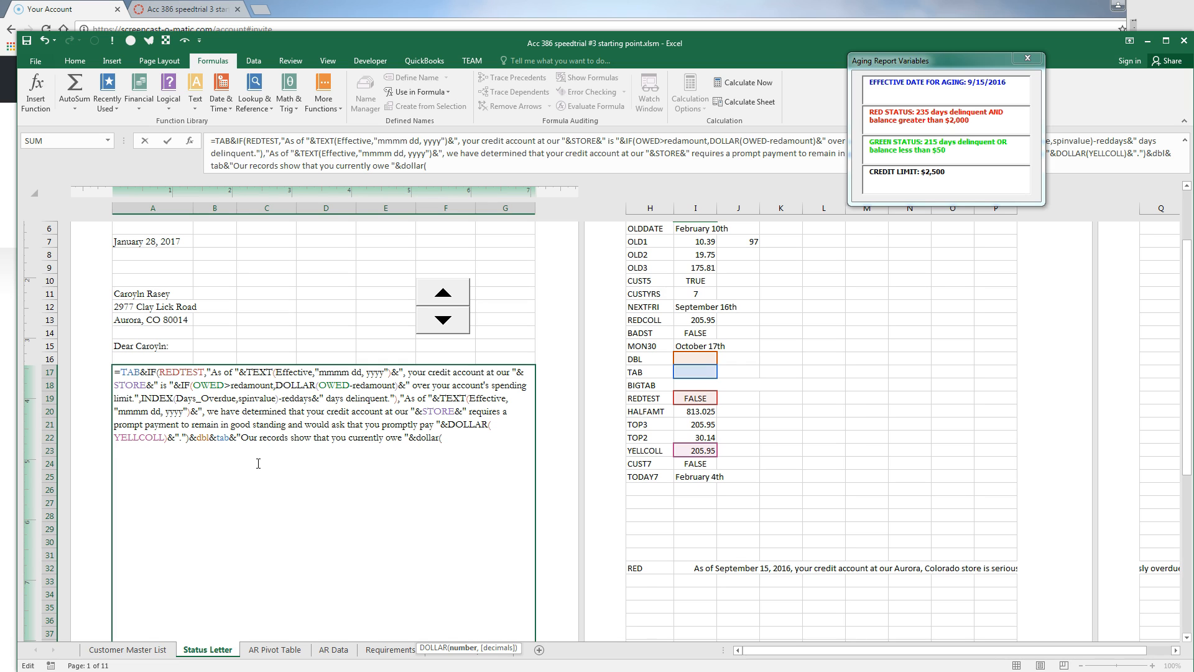
scroll(842, 325, up, 1)
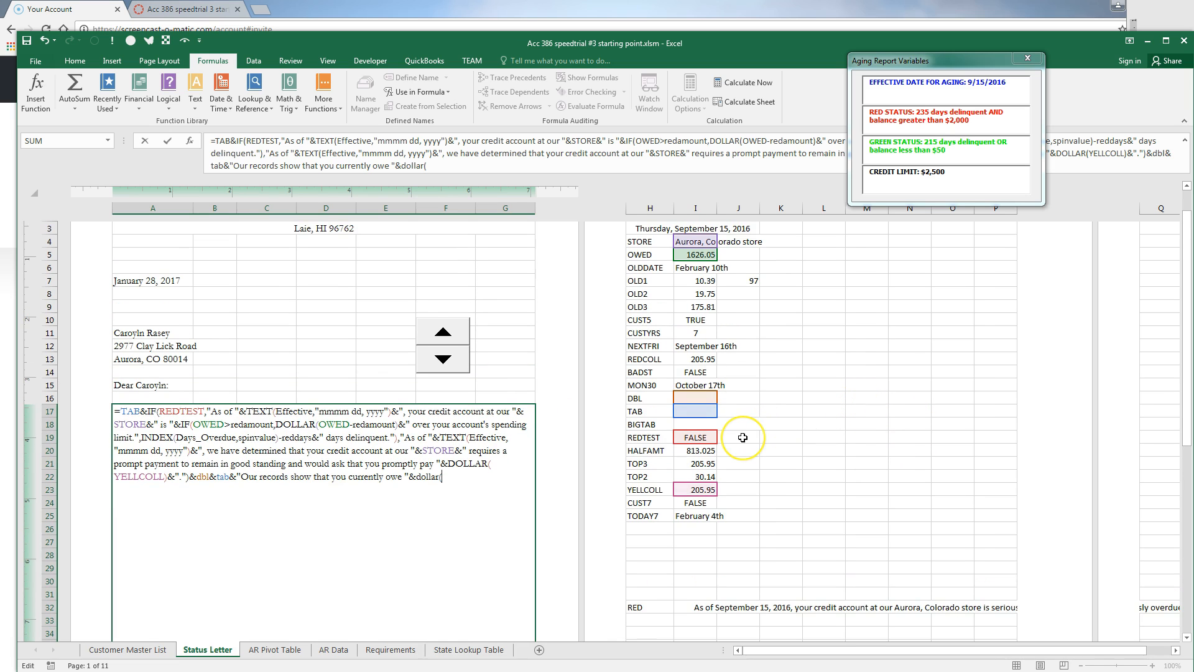
text(owed))
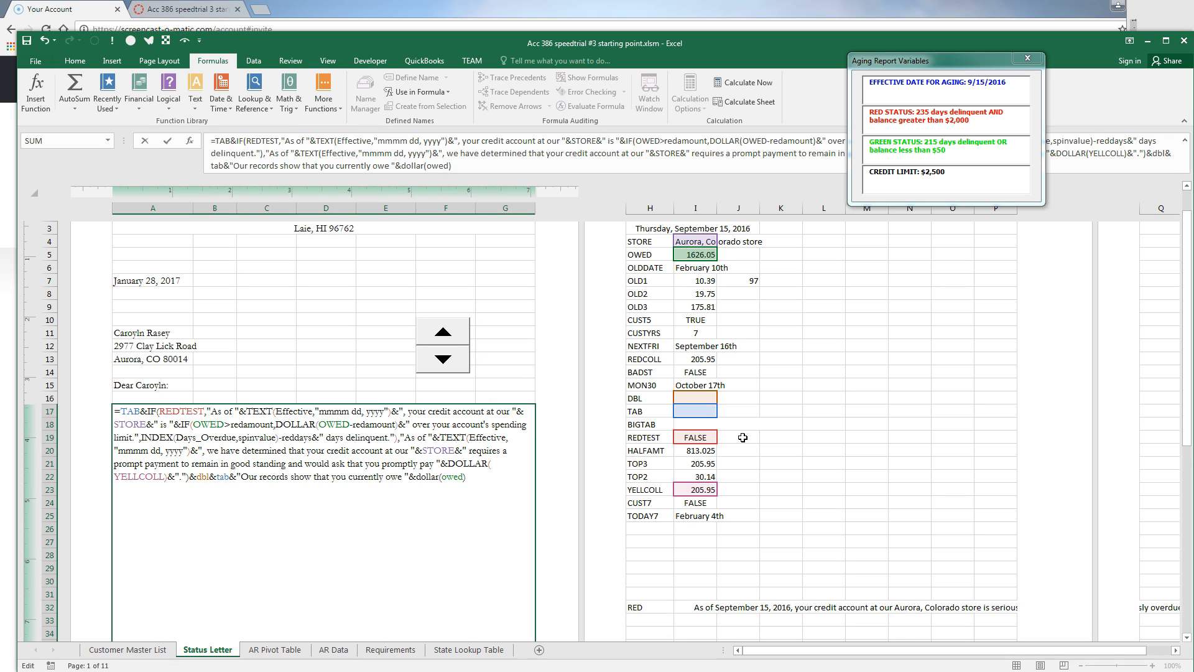
text(&" and that your old)
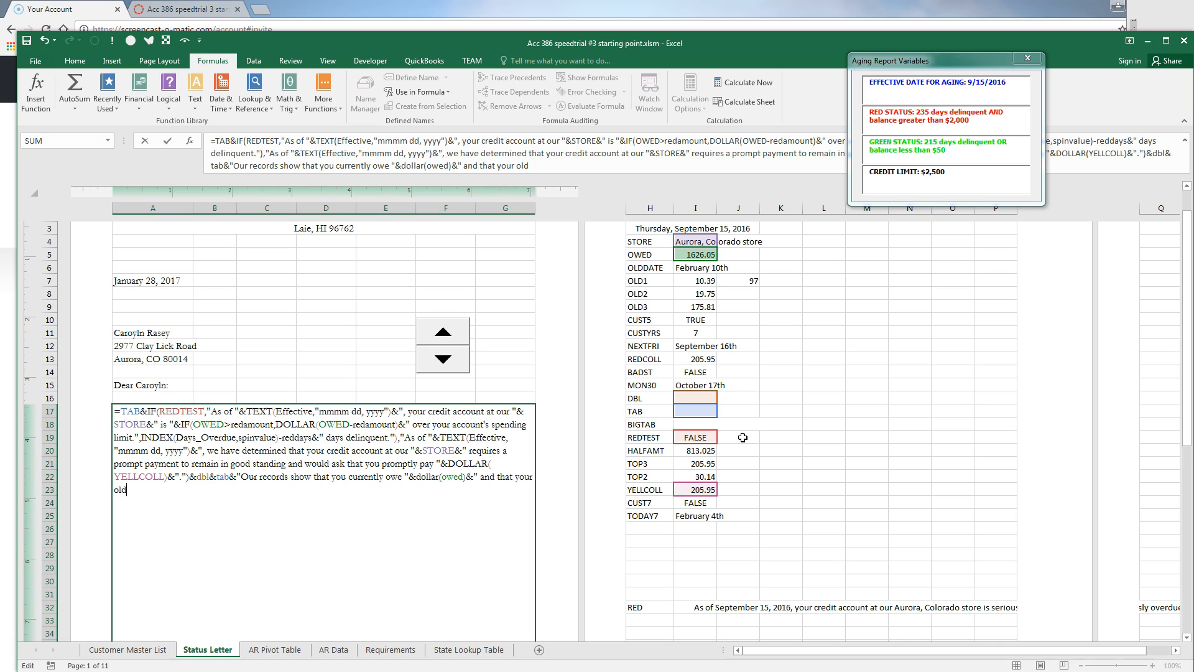
text(est charge was for ")
text(&dollar)
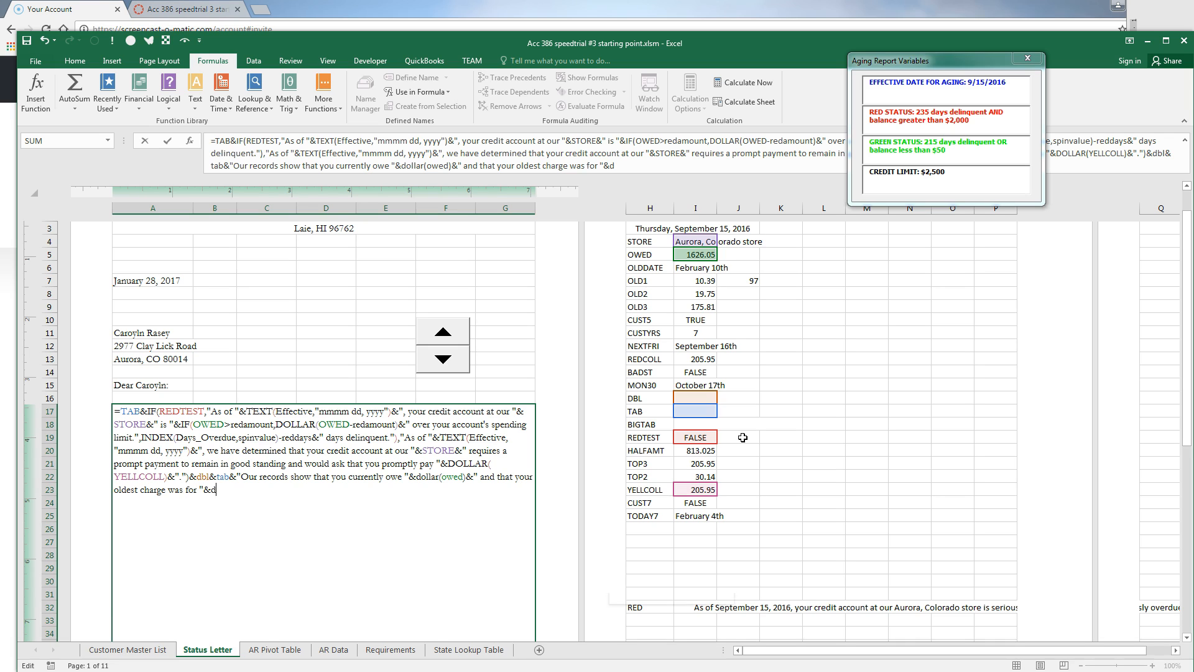
text((old)
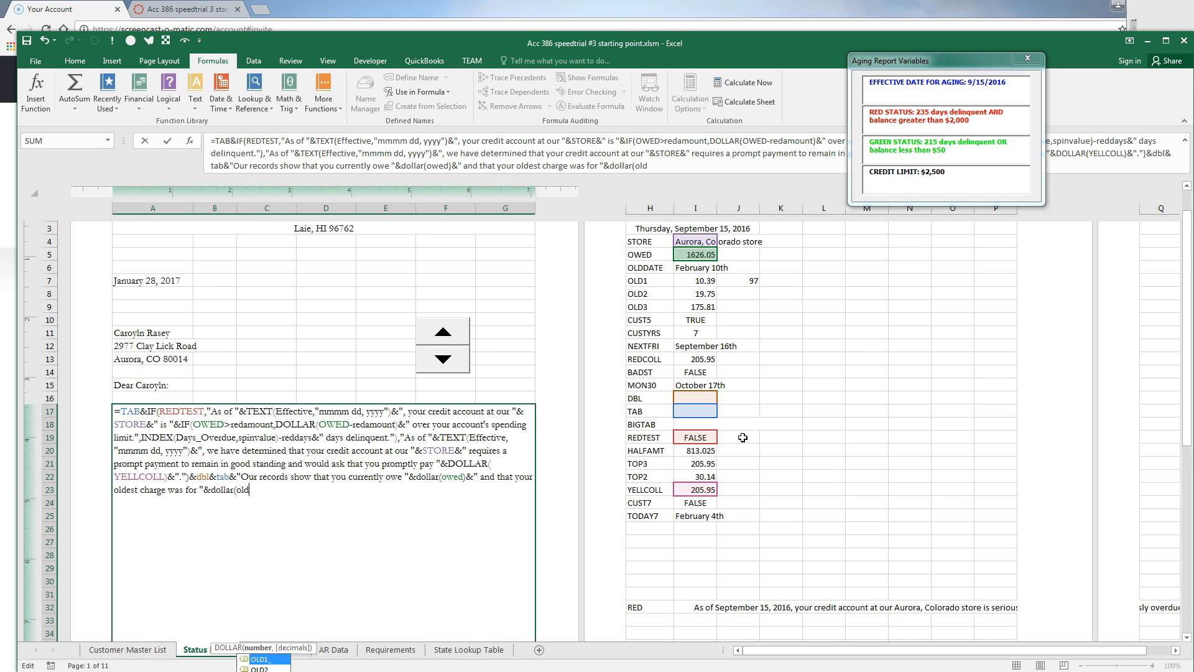
text(1_)
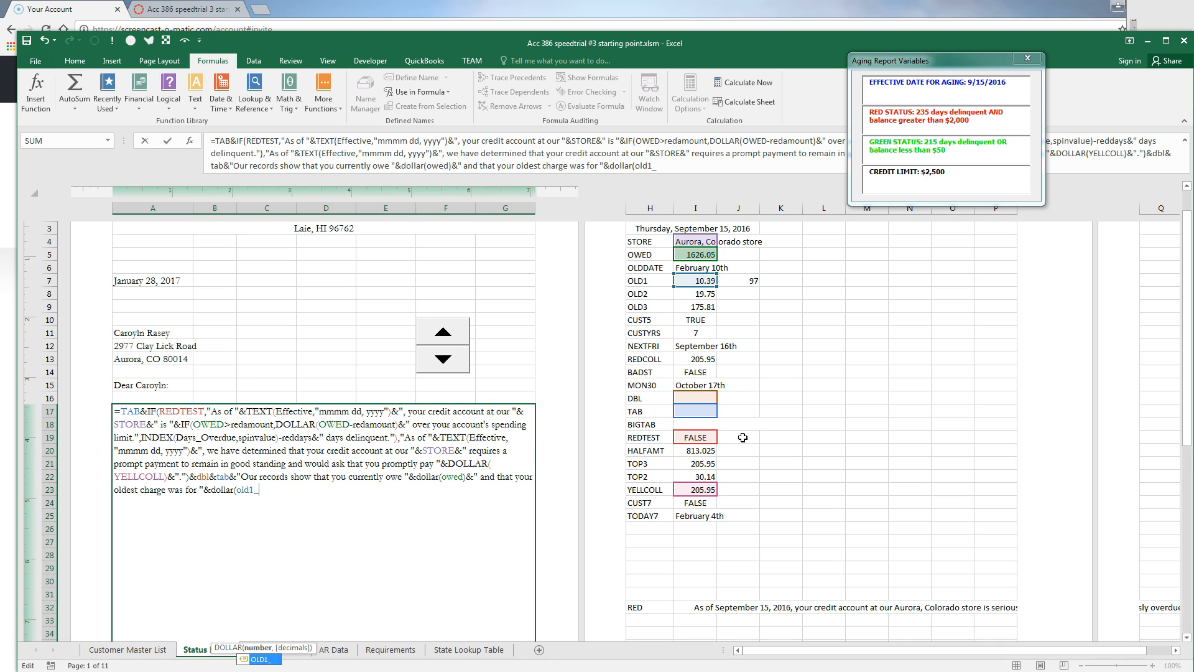
text()&)
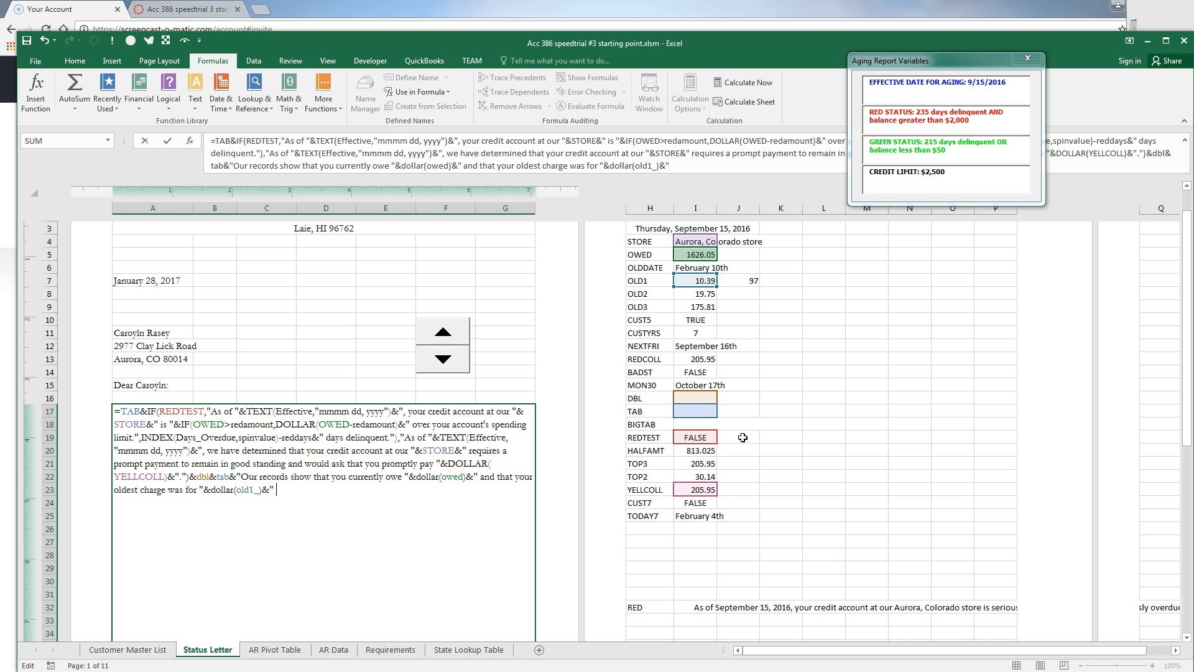
text(" on "&o)
key(BackSpace)
text(t)
key(BackSpace)
text(old)
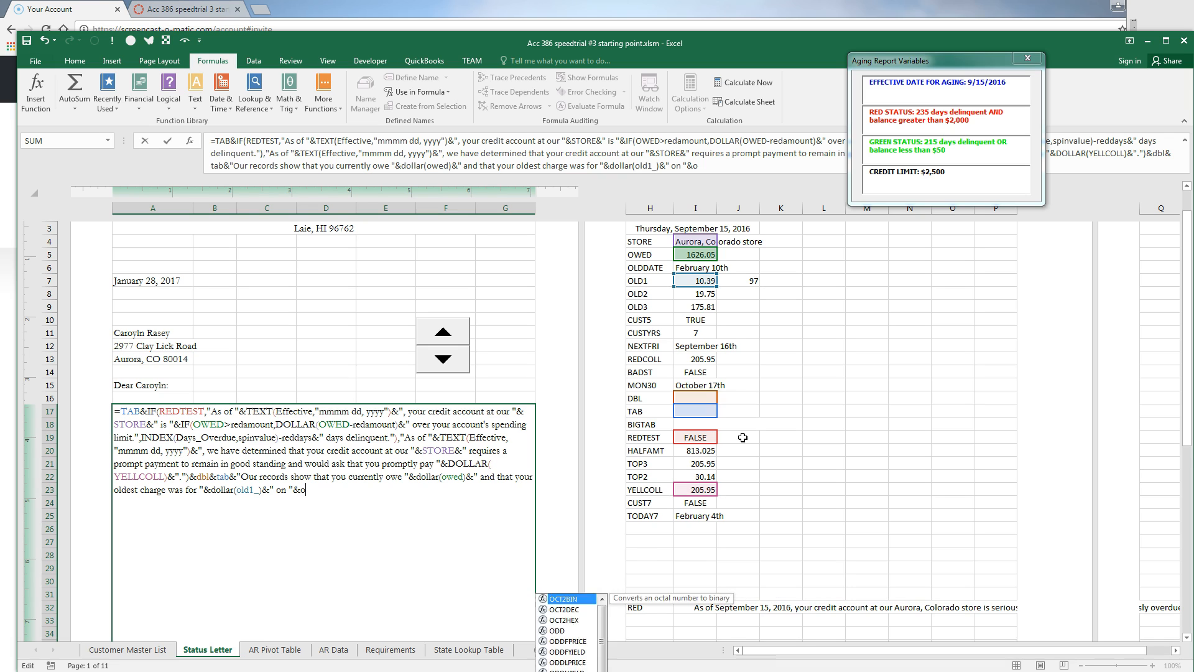
text(date)
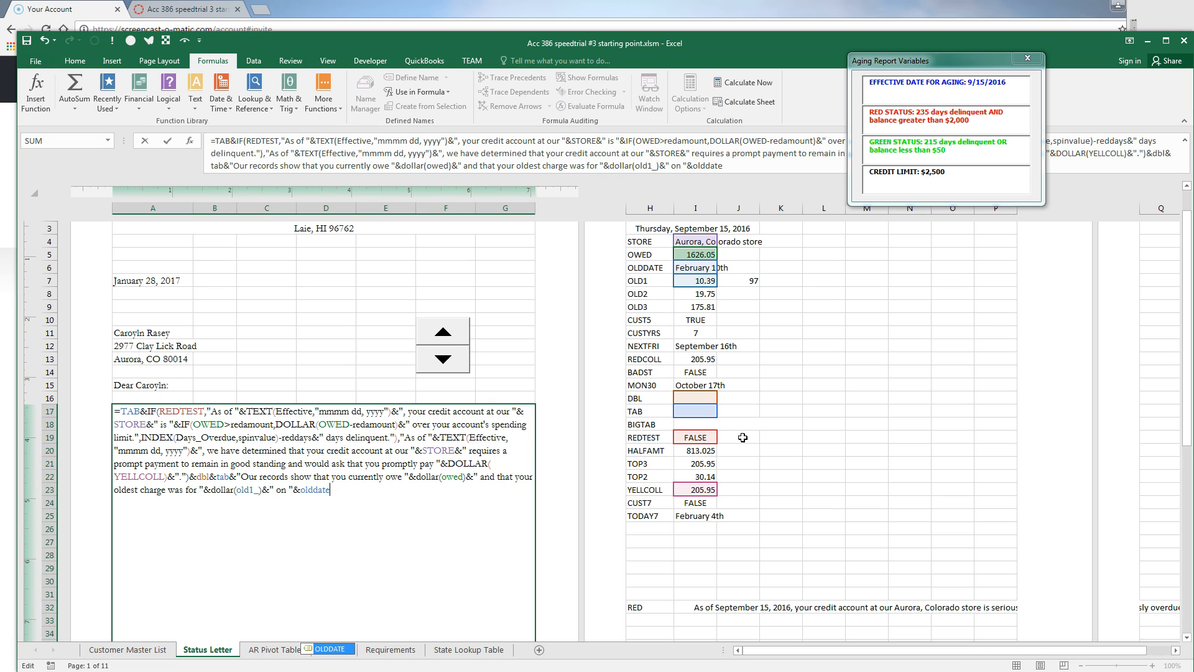
text(.)
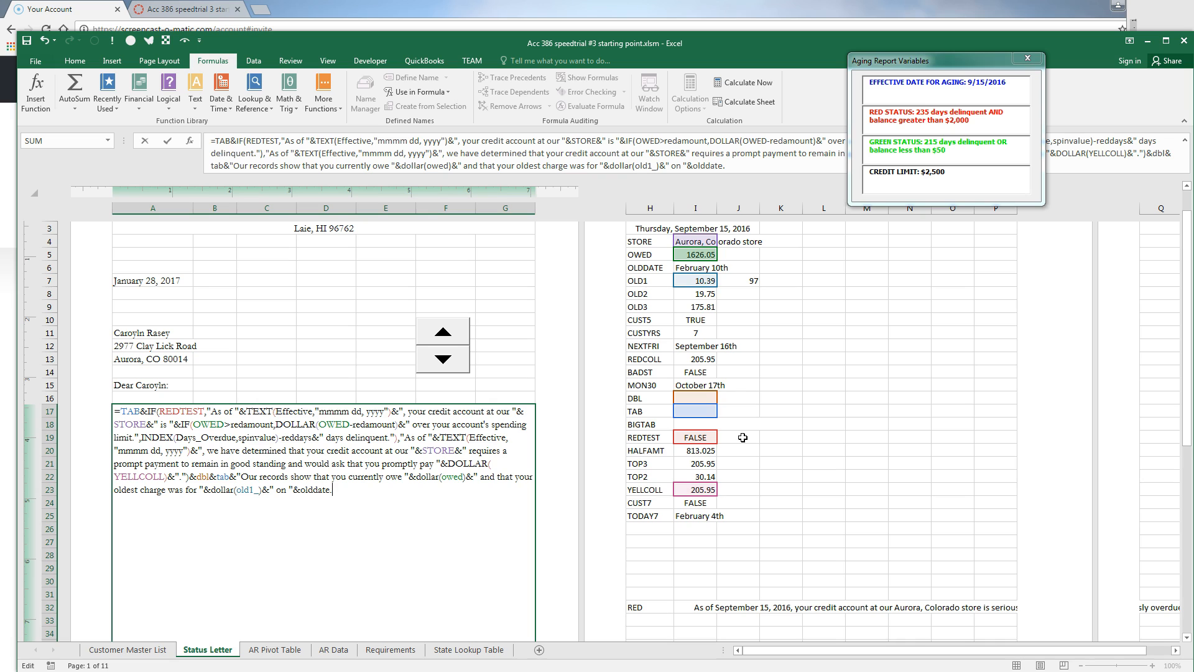
End the sentence with a period, blank line and tab, then begin 'We appreciate your' CUSTYRS
text(&)
key(BackSpace)
key(BackSpace)
key(BackSpace)
text(&"."&)
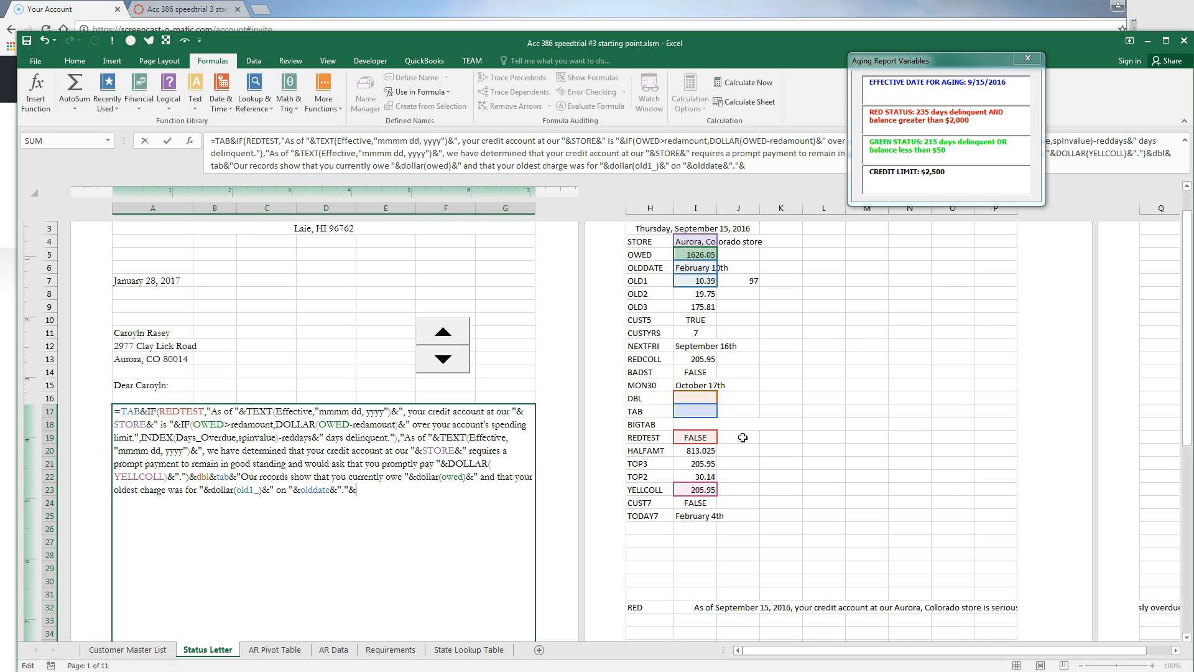
text(dbl&tab&)
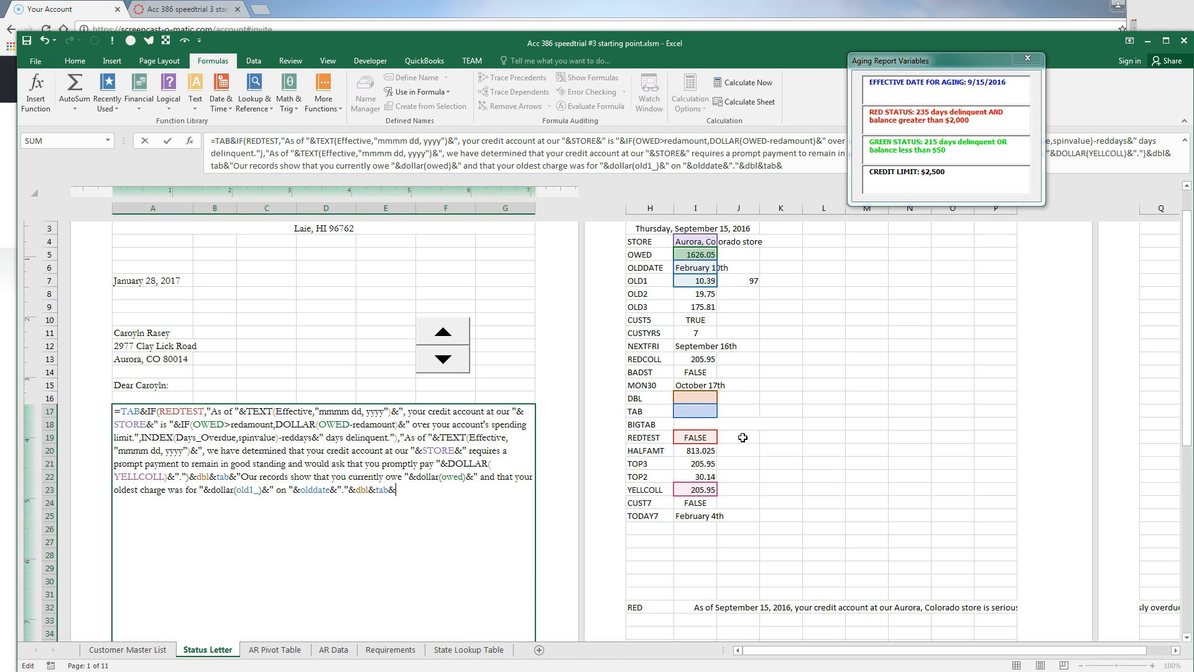
text("We appreciate your "&)
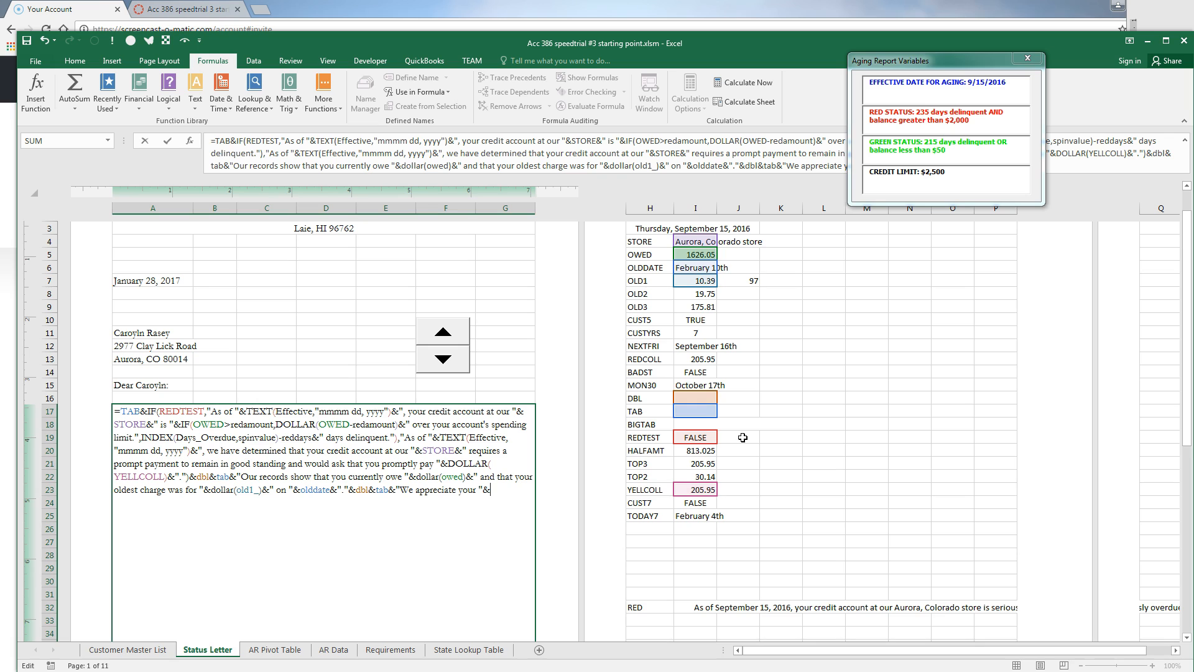
text(custyrs&")
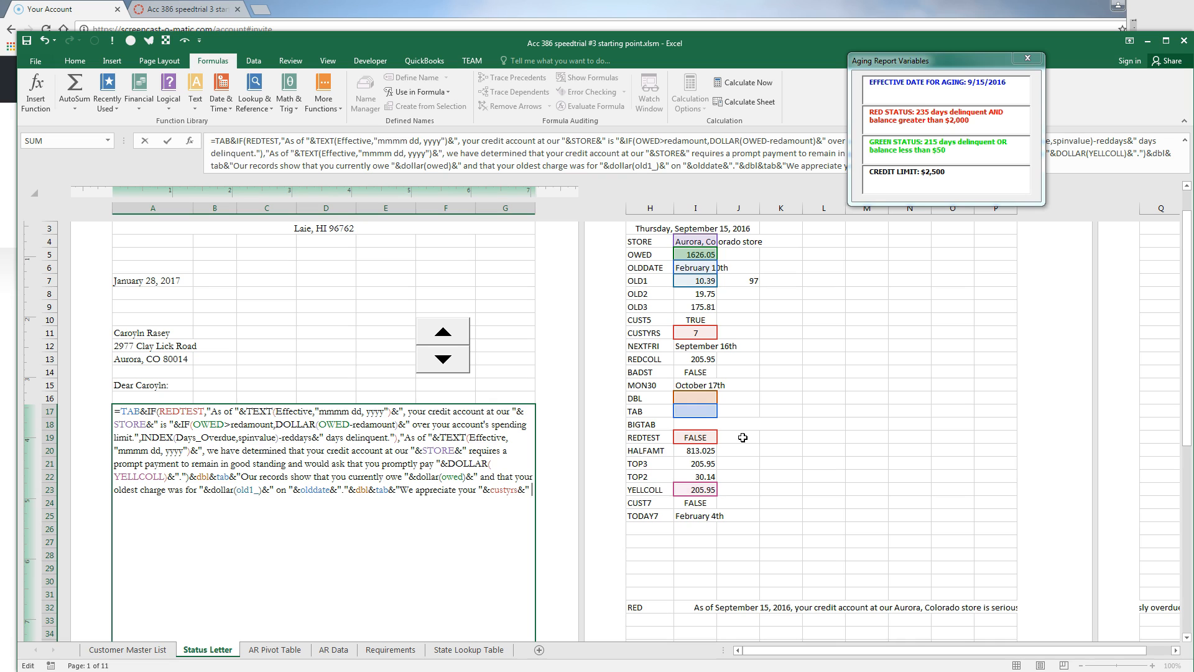
Fix CUSTYRS and add 'years of being our customer and thank you for your attention to this account. If you'
text(years of being our customer and thank)
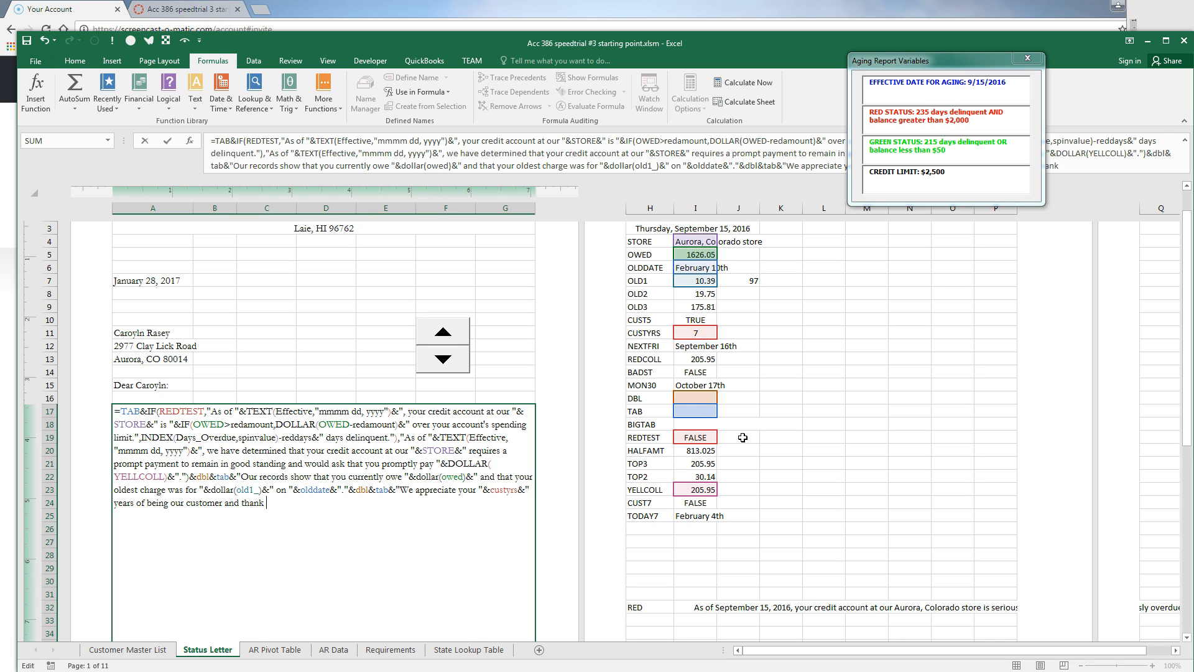
text( you for your attentio)
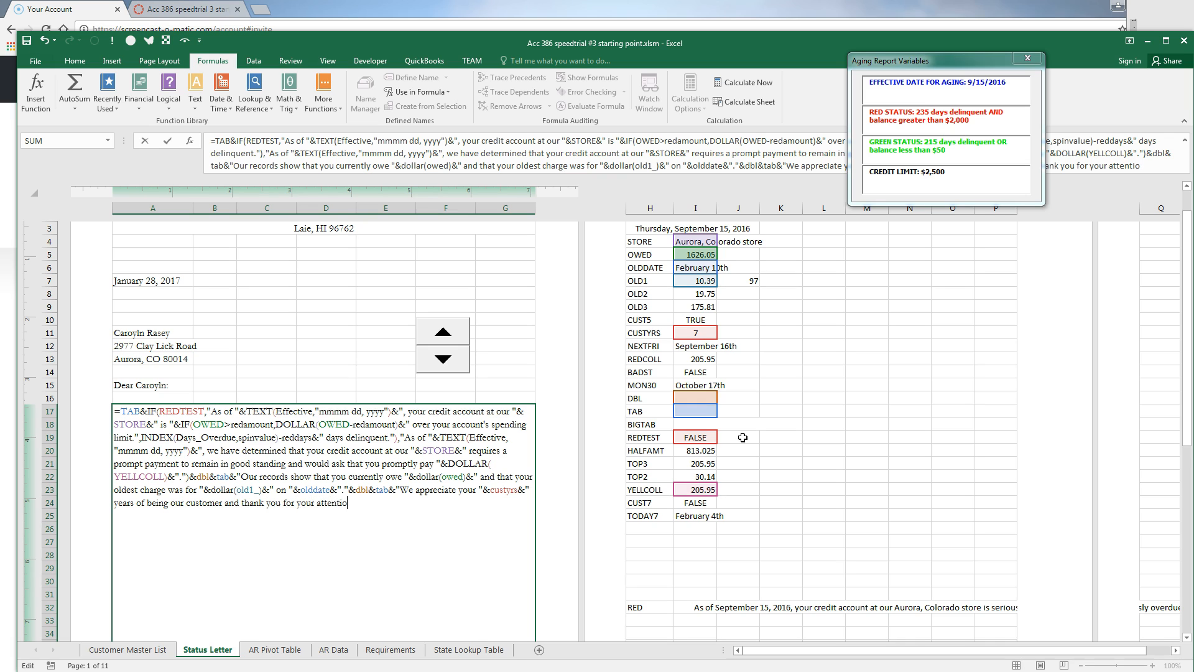
text(n to this account)
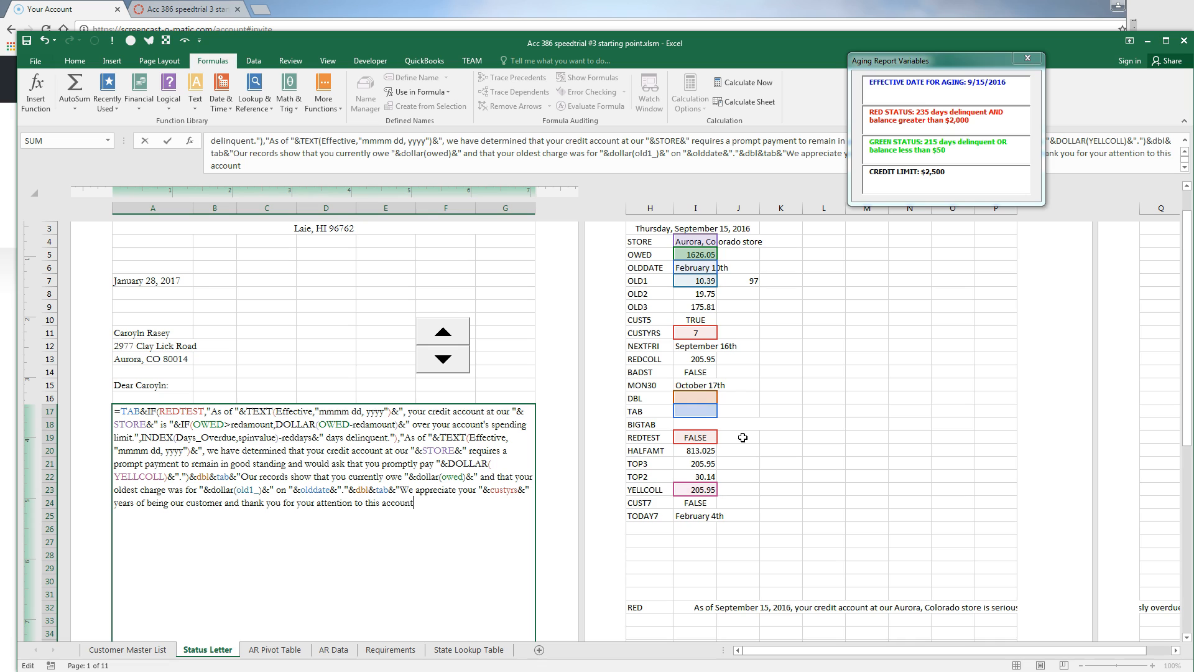
text(.  If you make a payment befor)
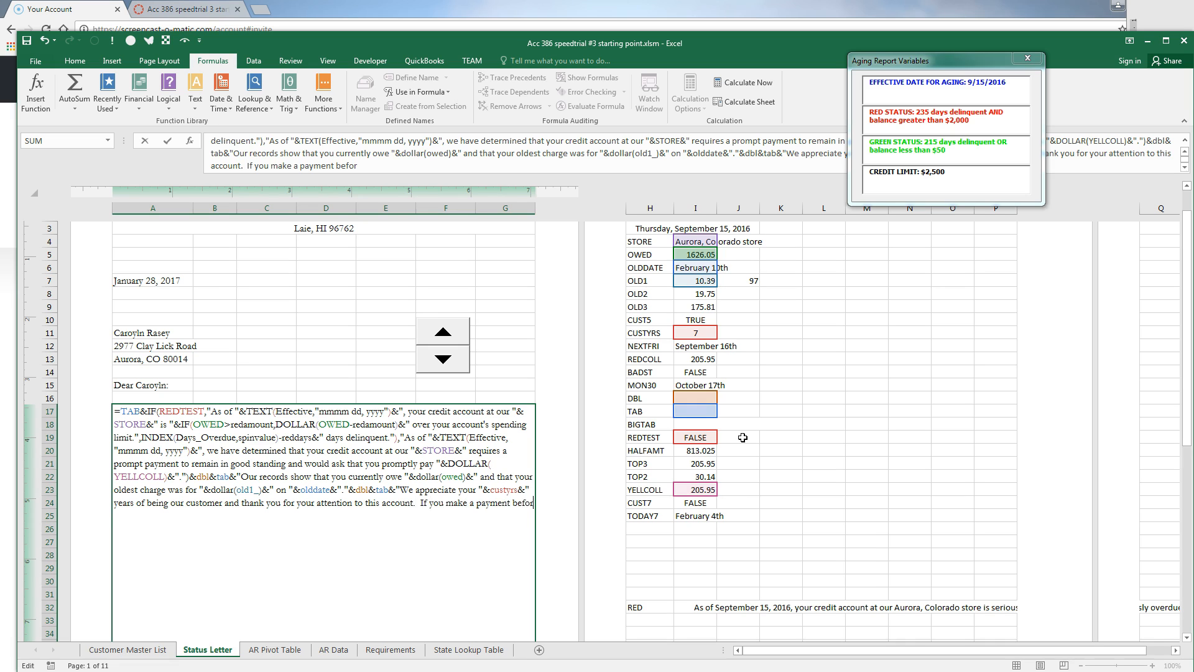
text(e "&today7&", we will e)
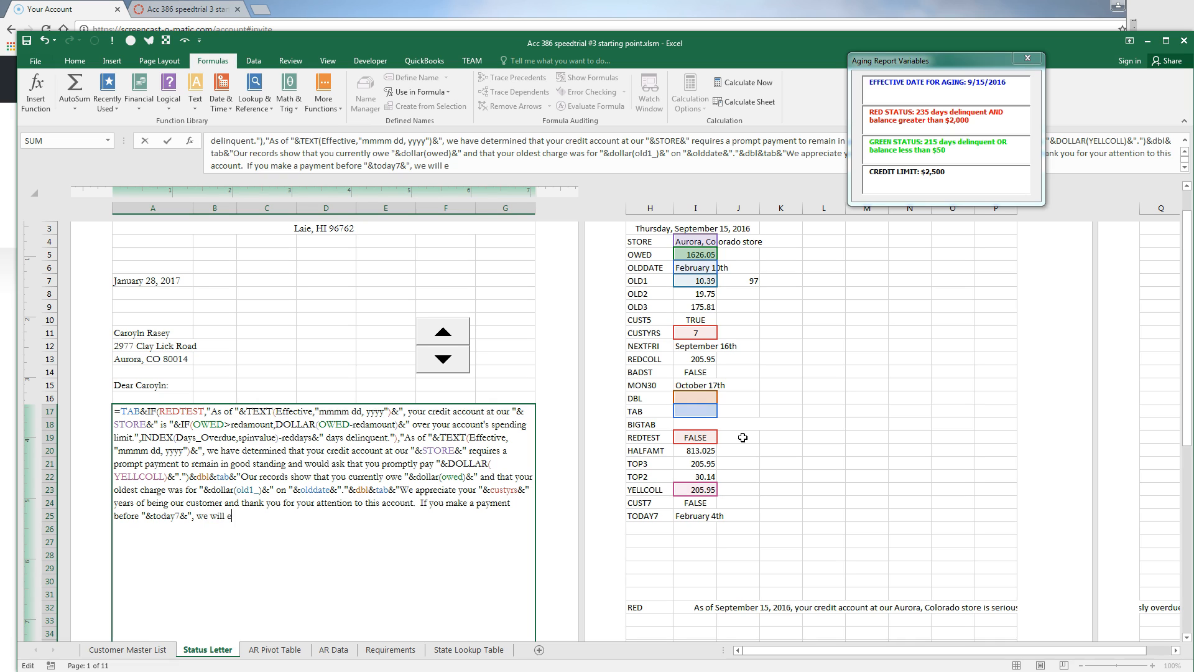
Append ', we will extend an immediate' IF(cust7,"50% ","25% ") followed by 'discount'
text(xtend an immediate )
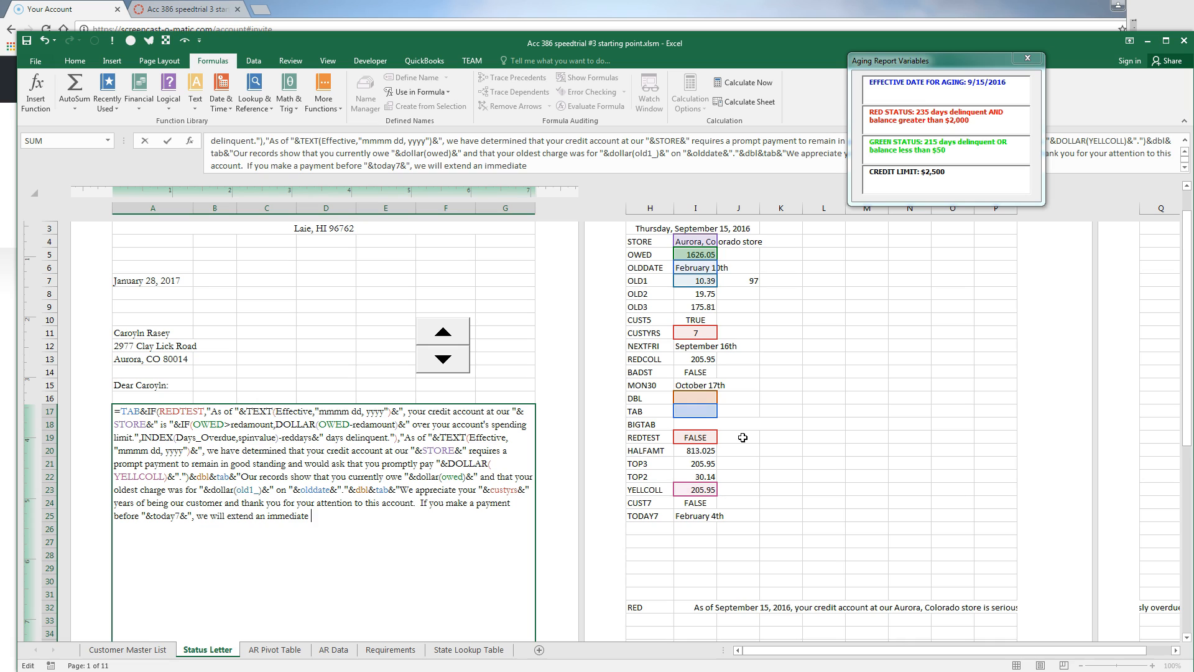
text("&if()
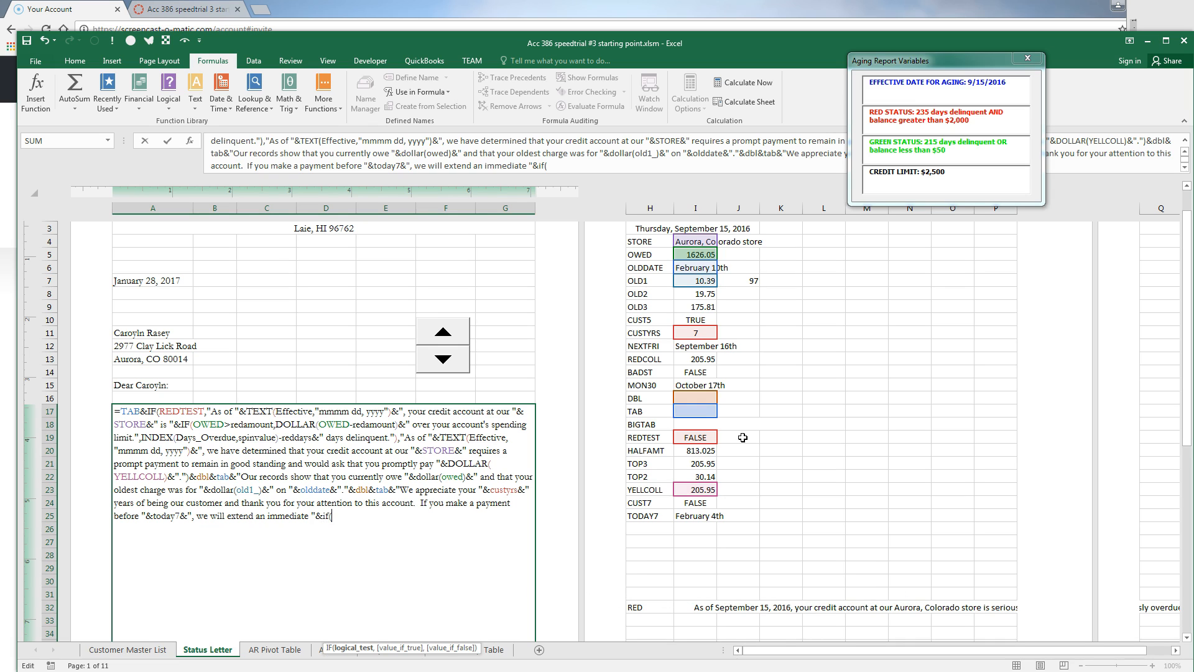
text(cust7)
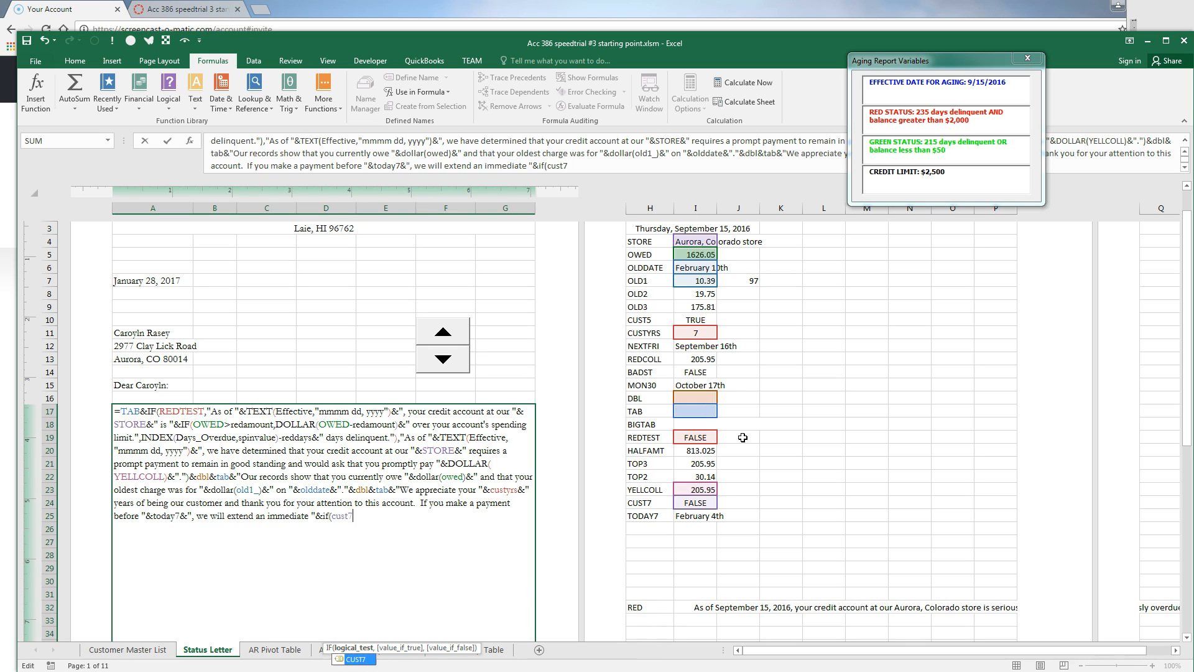
text(,"50%)
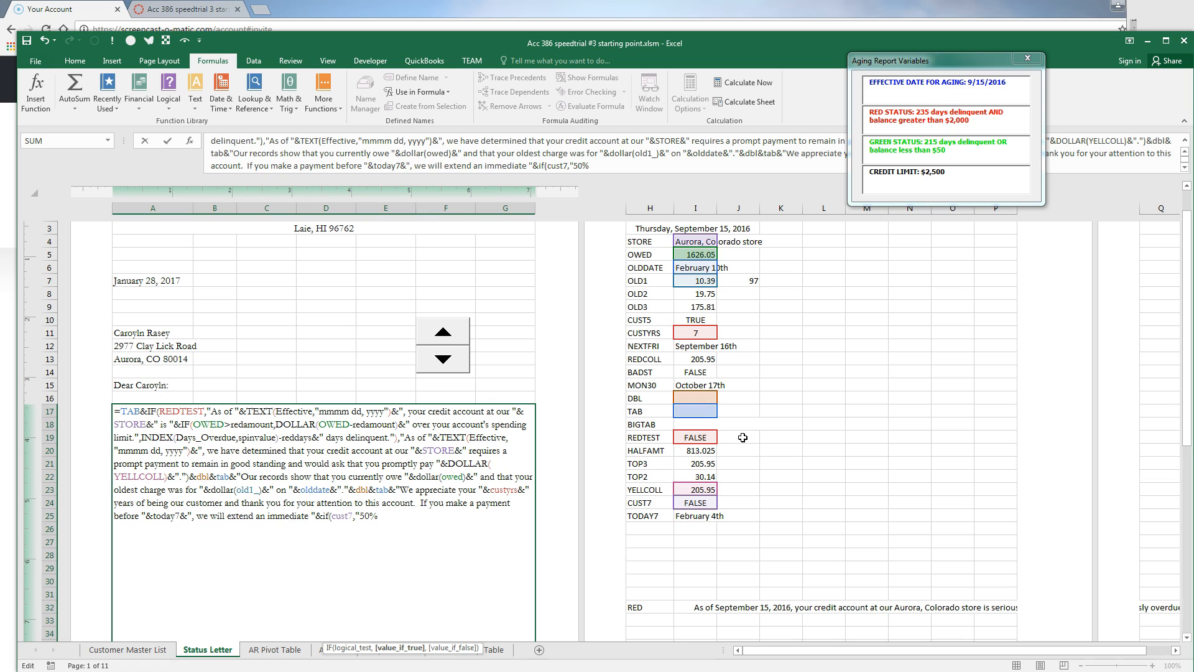
text(","25%")
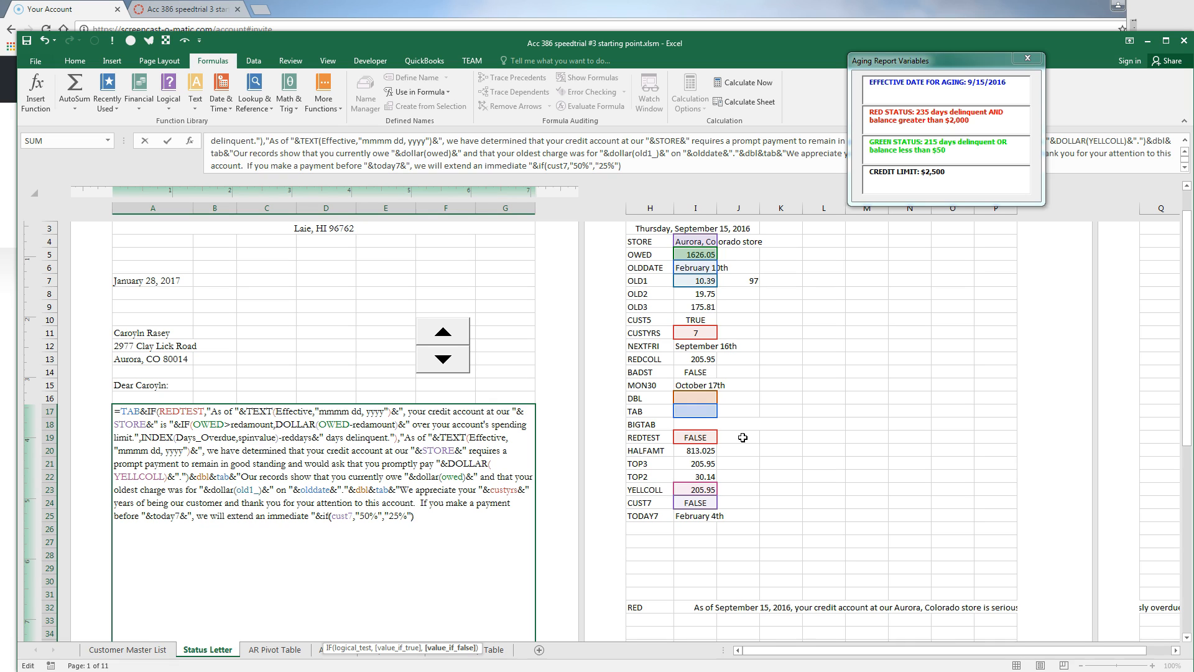
key(Left)
key(Left)
key(Left)
key(Left)
key(Left)
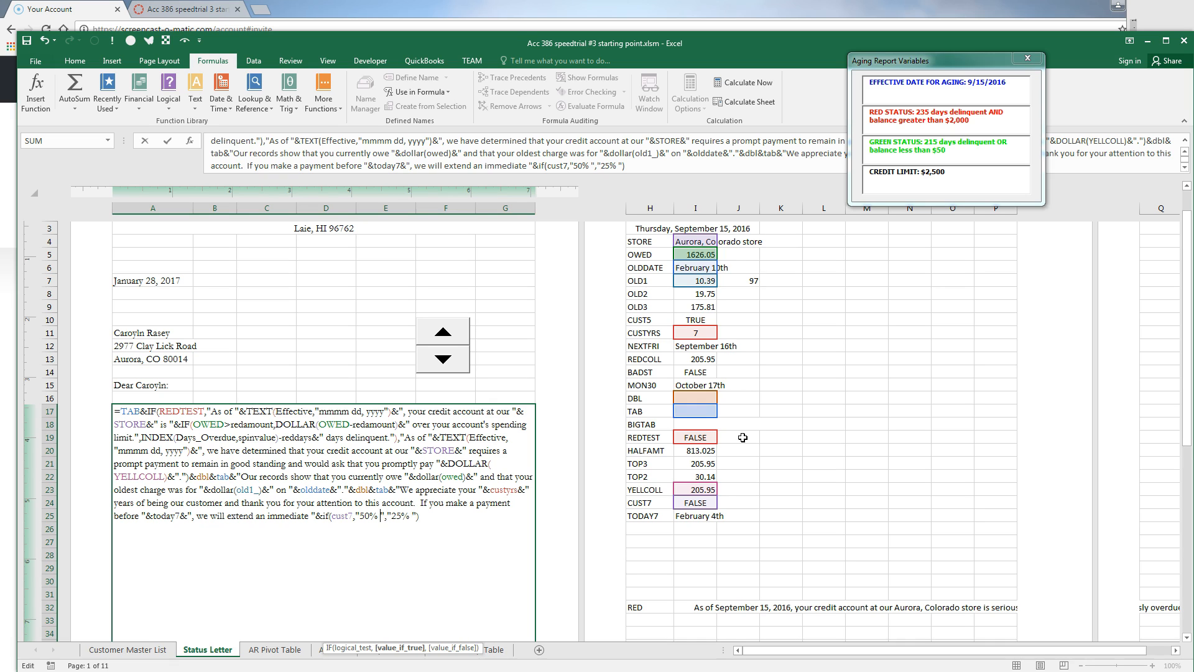
key(End)
text(&)
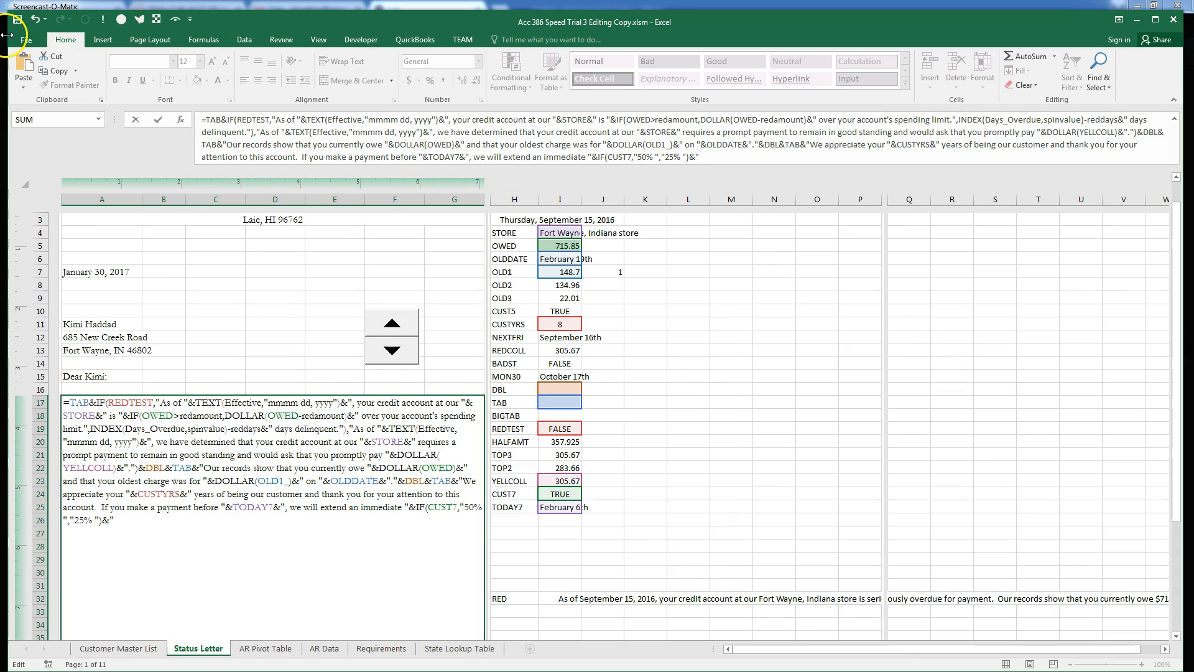
text(discount a)
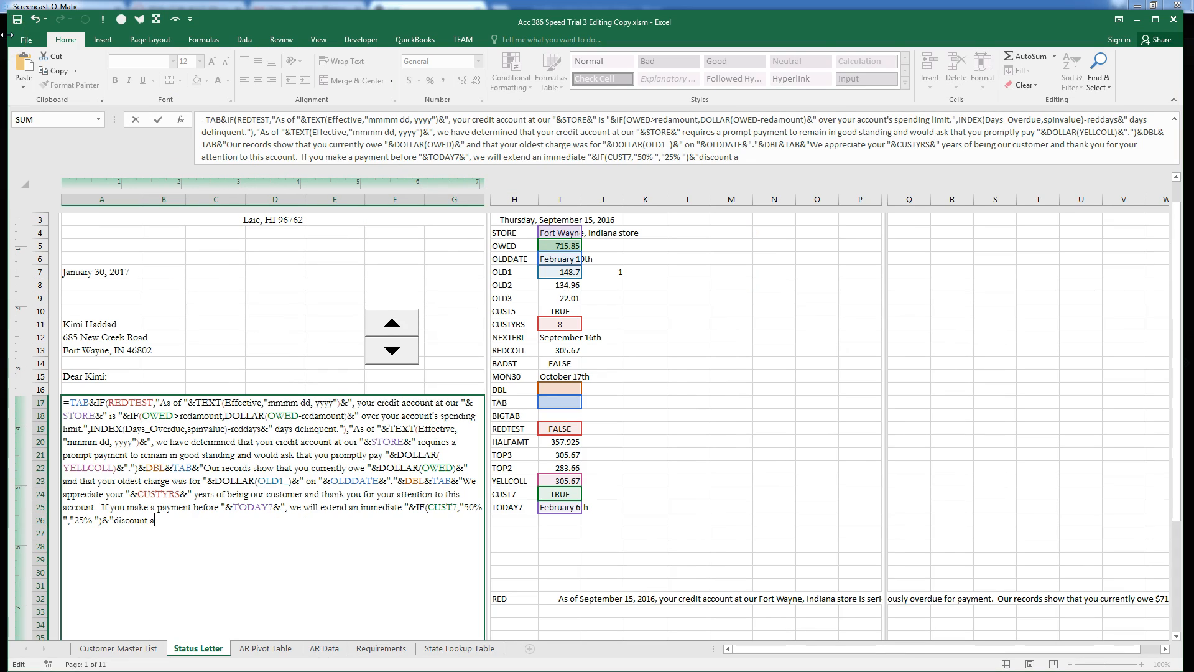
Finish the sentence with 'of up to $100 on your next purchase at any of our stores' and begin the thank-you paragraph
key(BackSpace)
text(of up to $100 on your next purchase at any of our stores.")
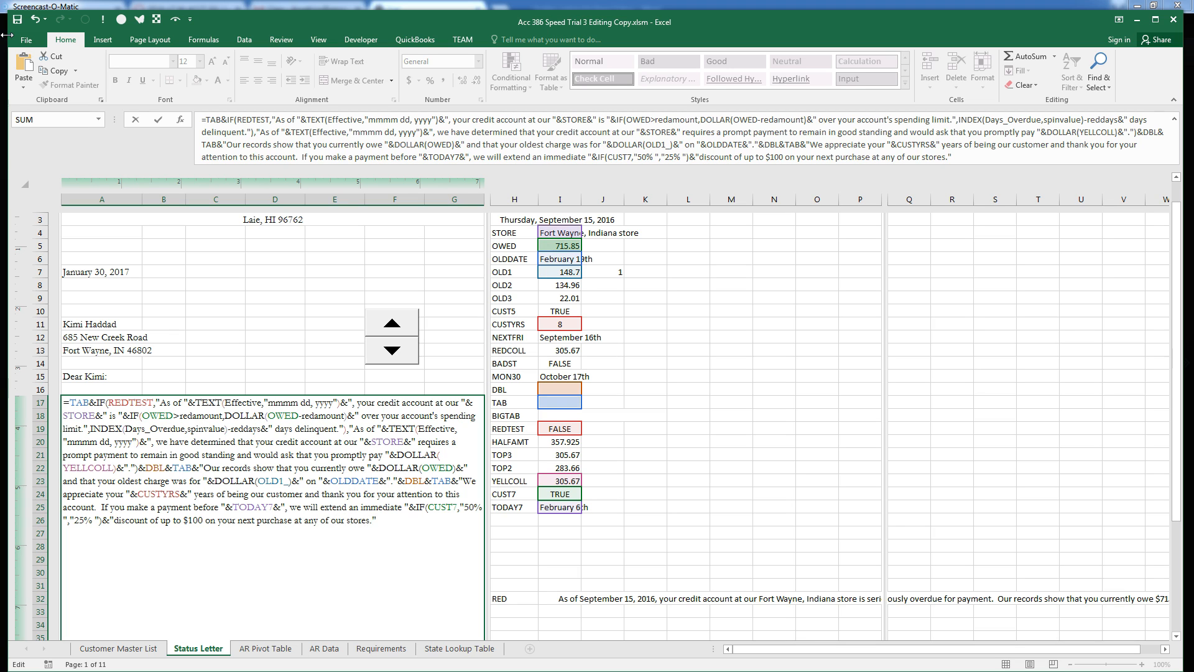
text(&)
text(dbl)
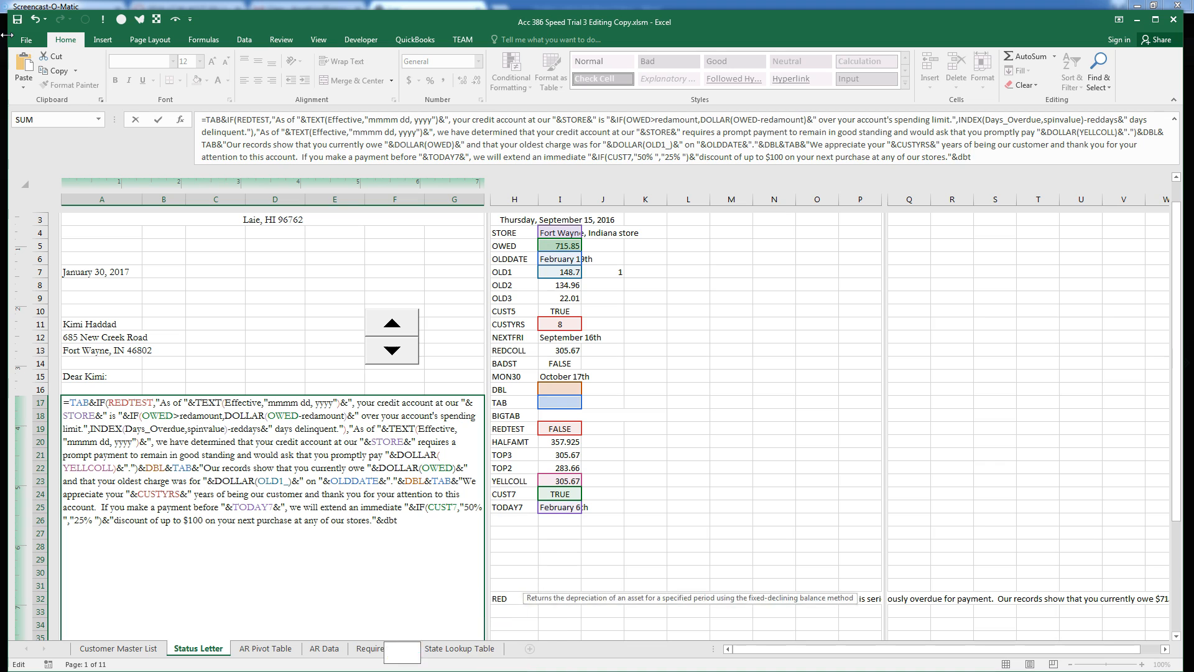
text(&)
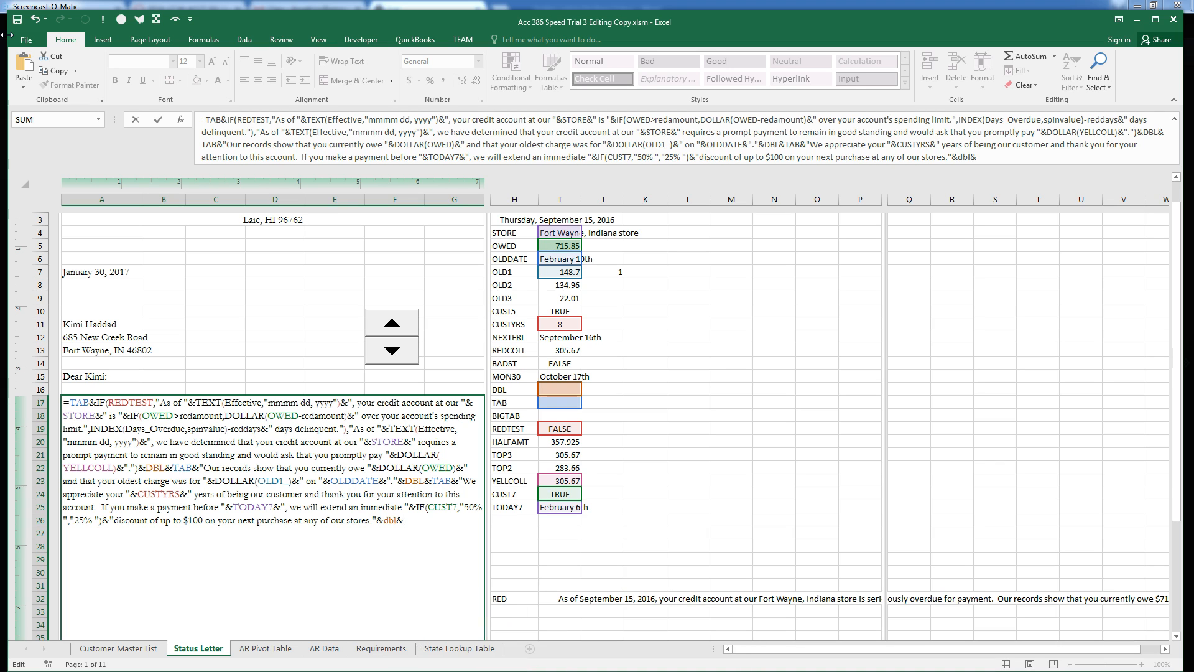
text(tab&")
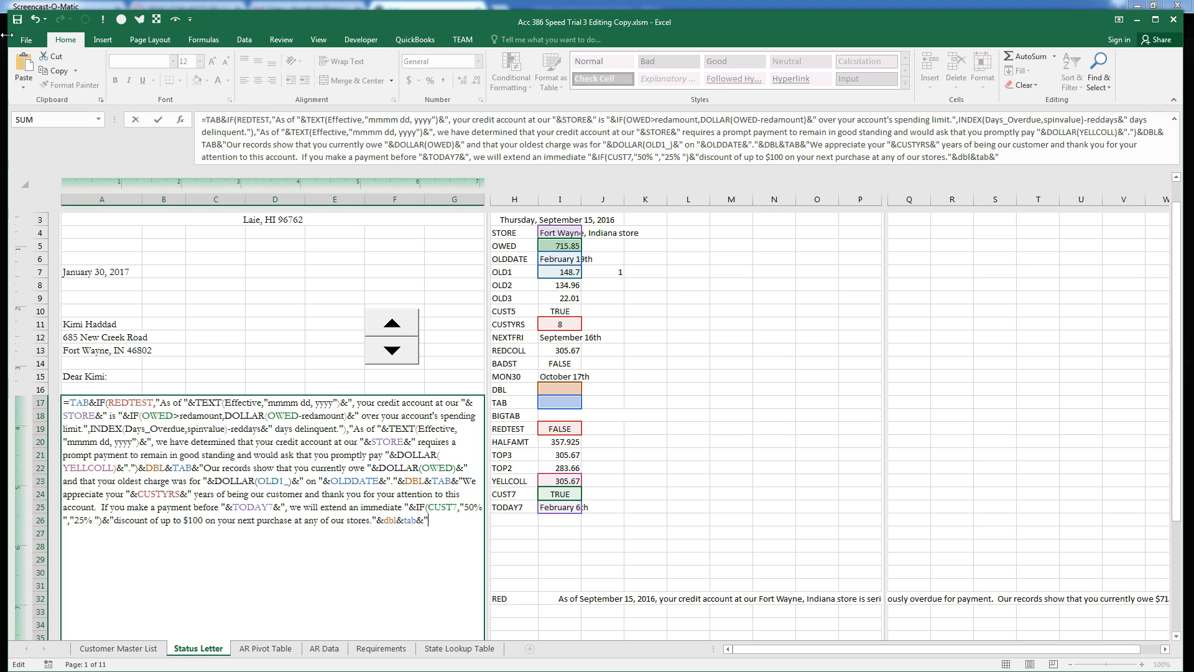
text(Again, we thank you for)
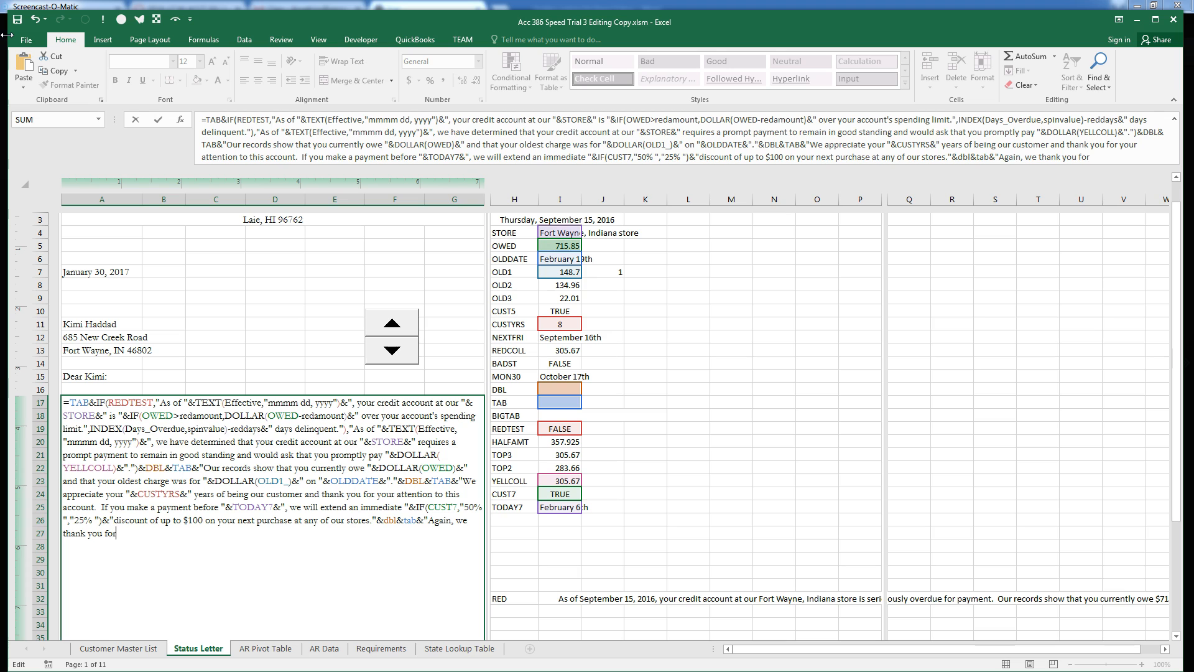
text( your business."&dbt)
Correct the &dbt typo, add the 'Sincerely,' closing signed Nationwide Booksellers, Inc., Accounts Receivable Department, and enter it
key(BackSpace)
text(l)
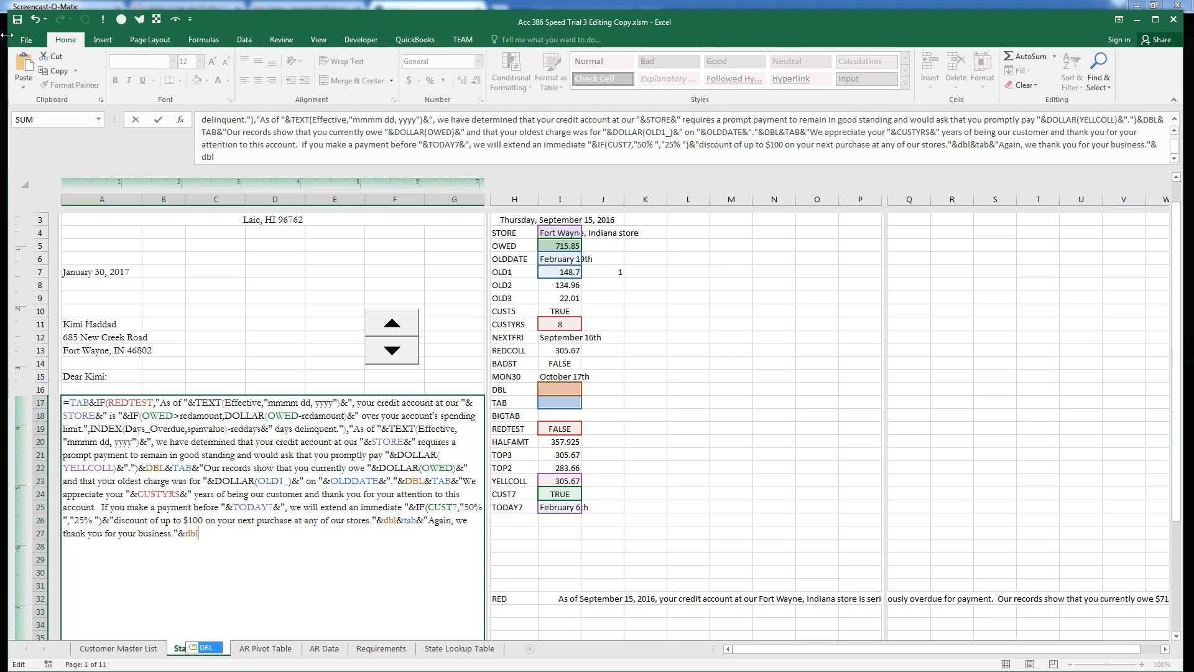
text(&)
text(big)
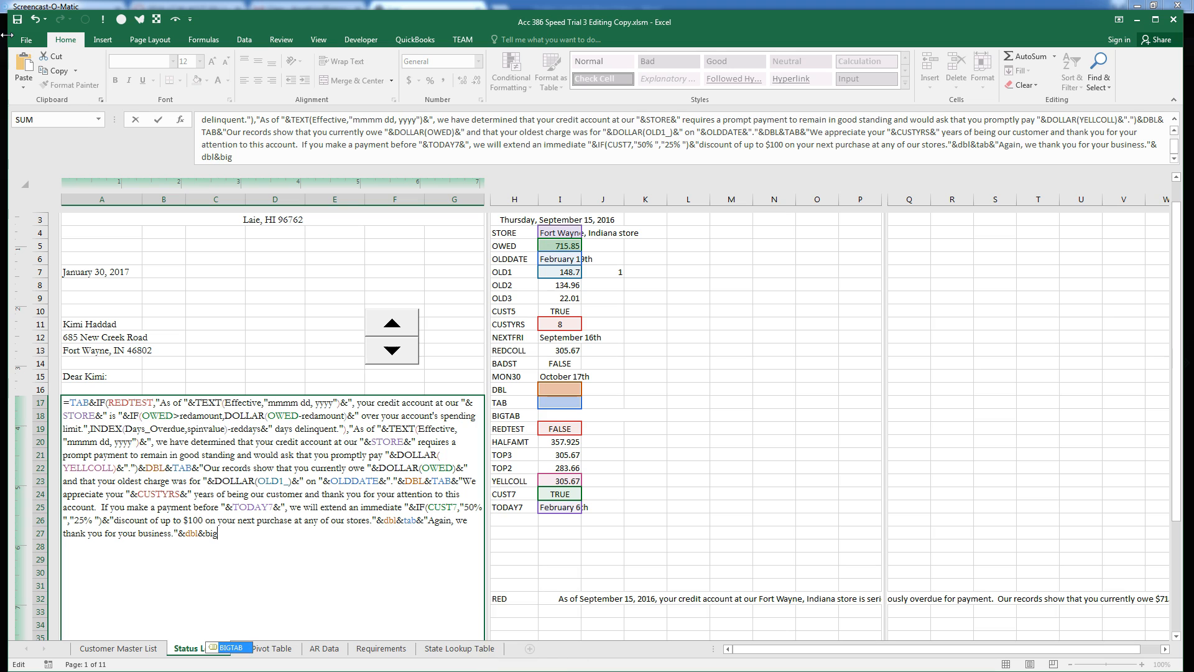
text(tab&)
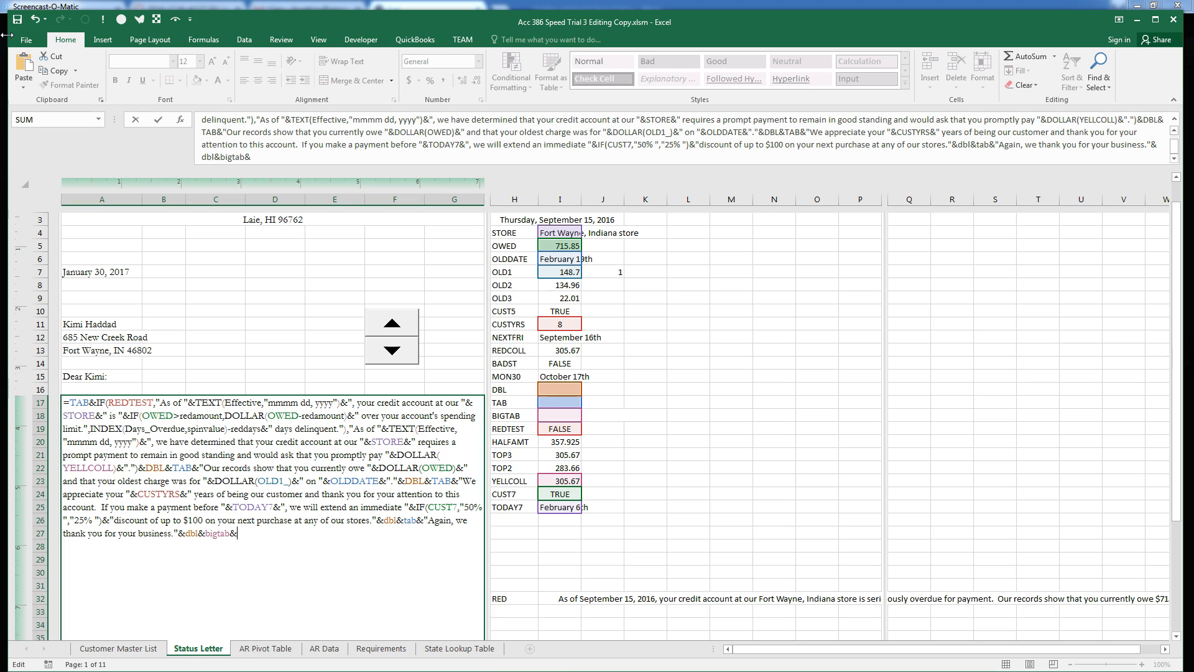
text("Sincerely,"&dbl&dbl&)
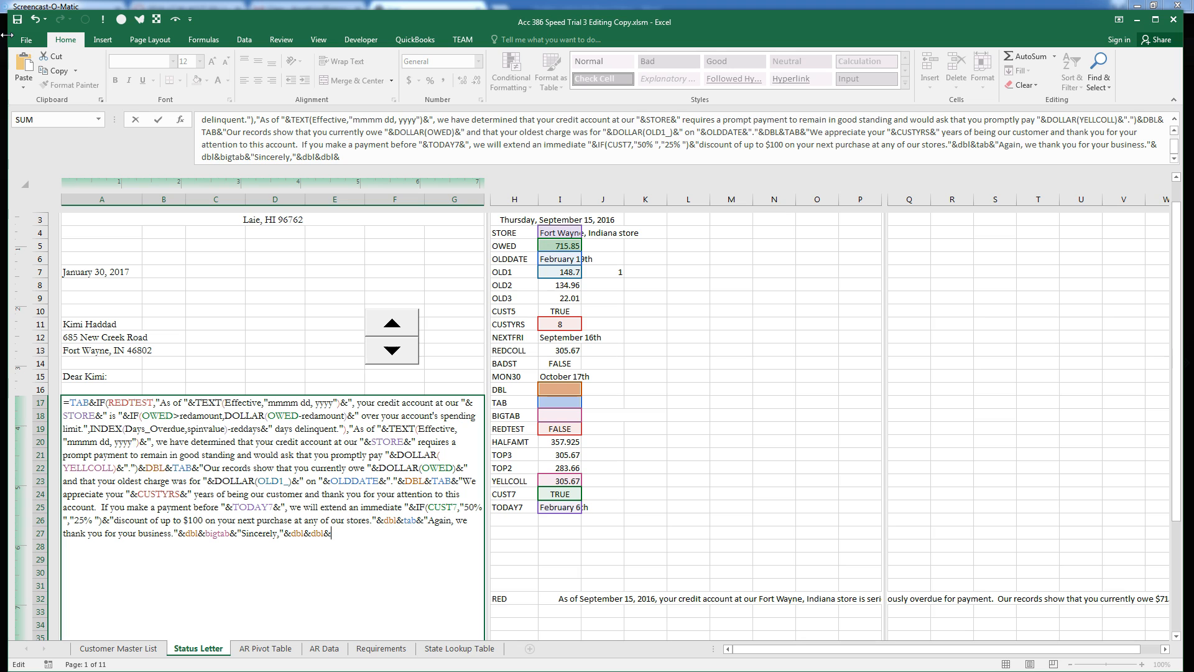
text(bigtab&)
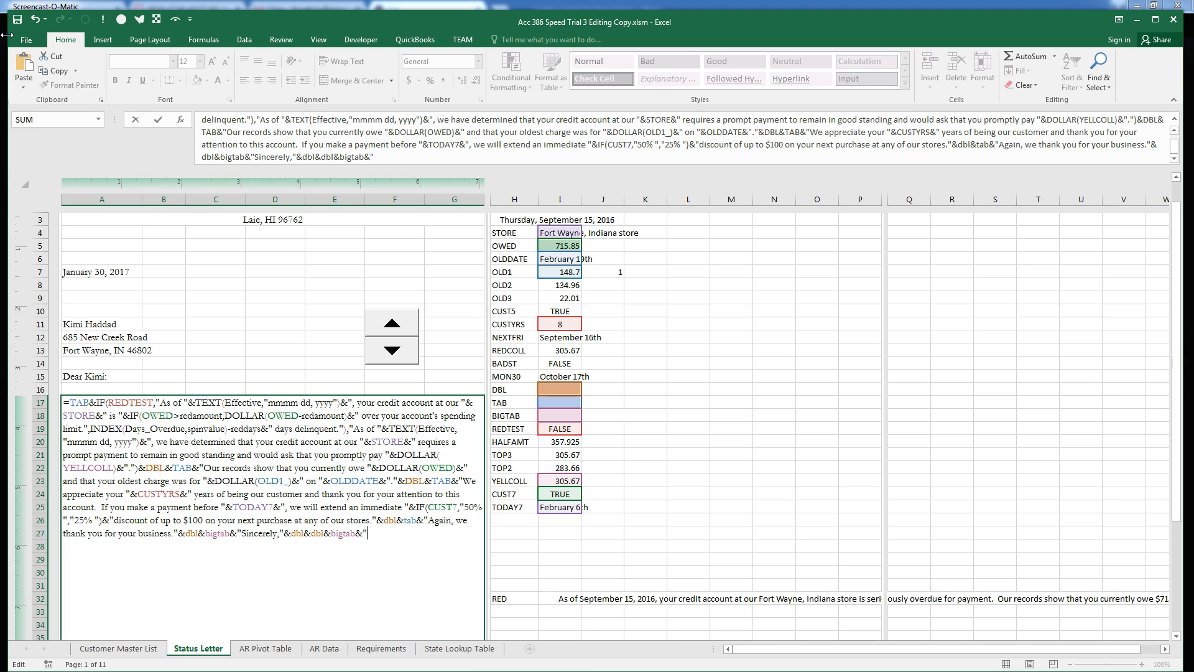
text("Nationwide Books)
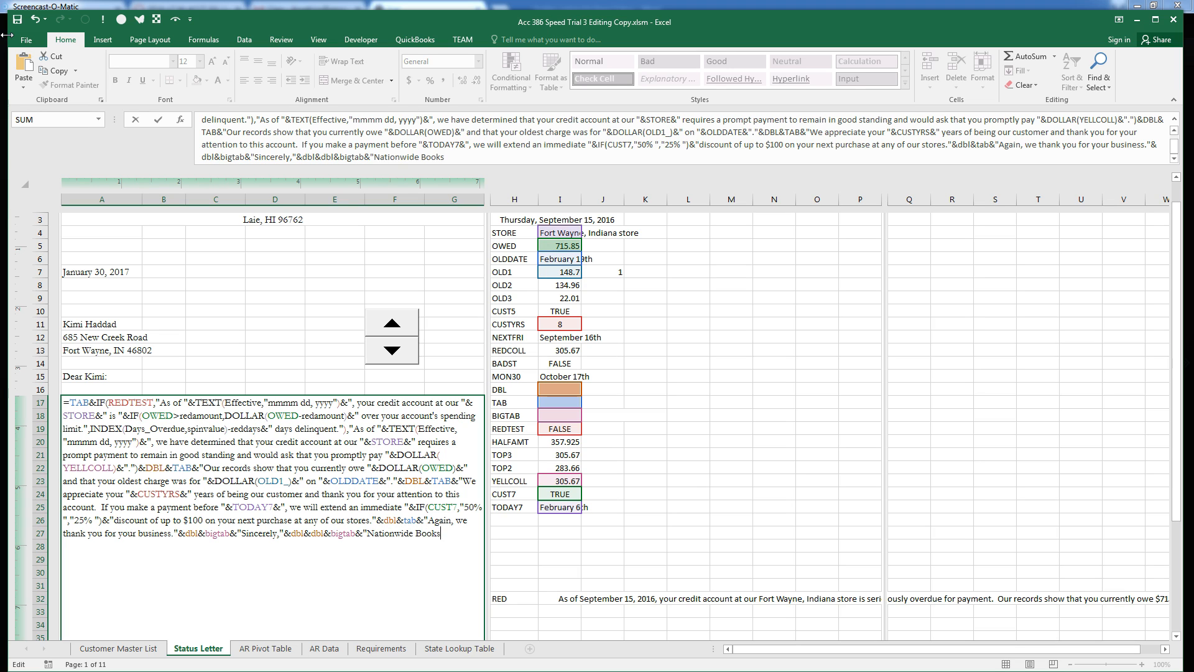
text(ellers, Inc.")
text(&char)
text((10))
text(&bigt)
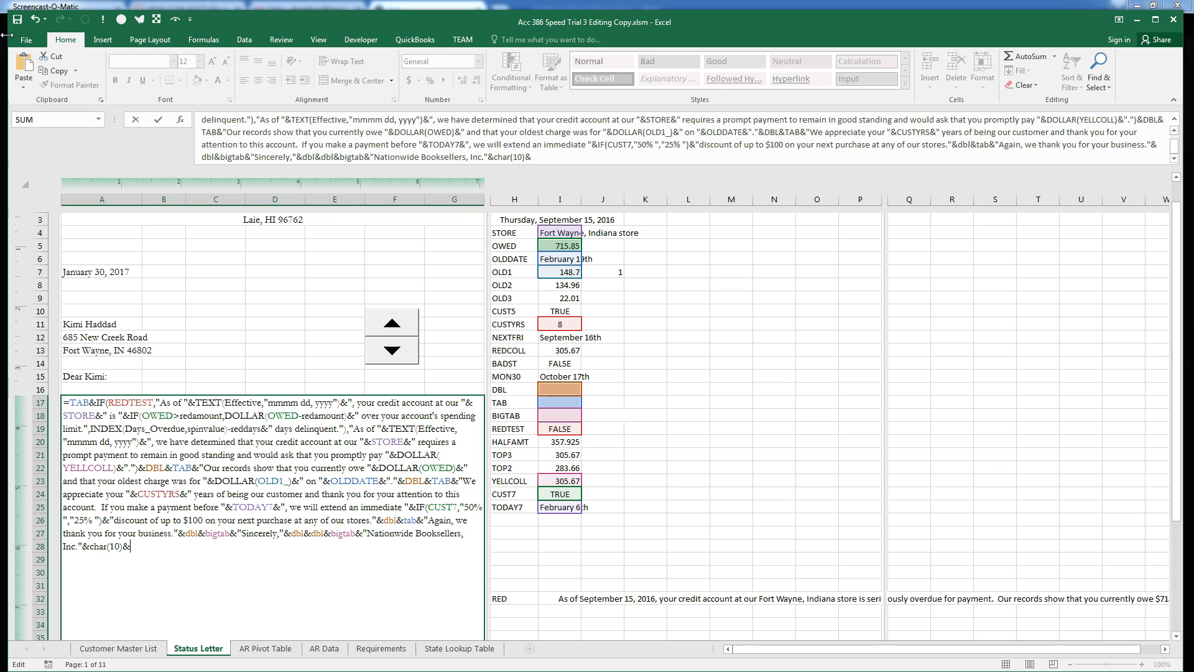
text(ab)
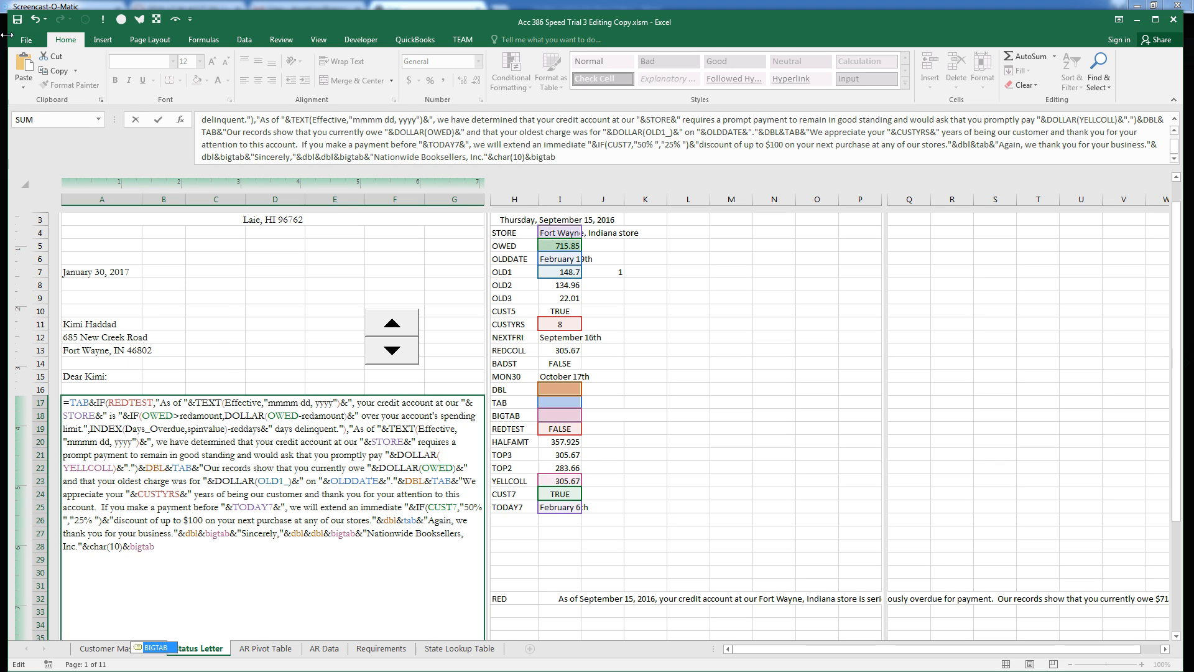
text(&"Accounts Receivable)
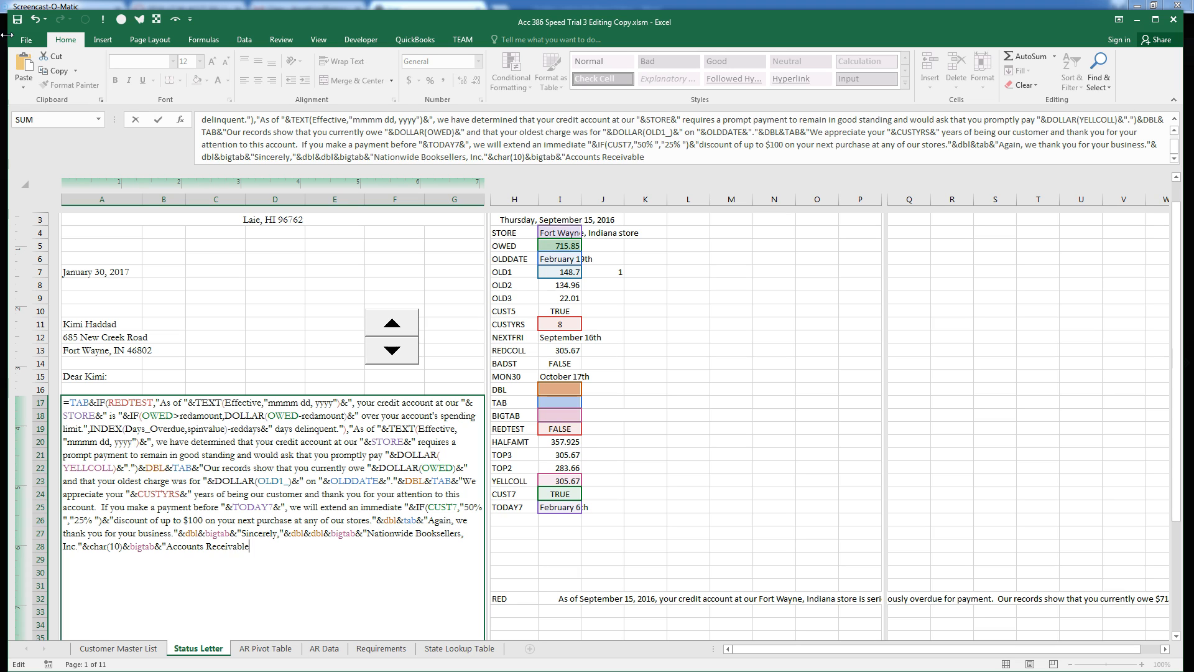
text( Department")
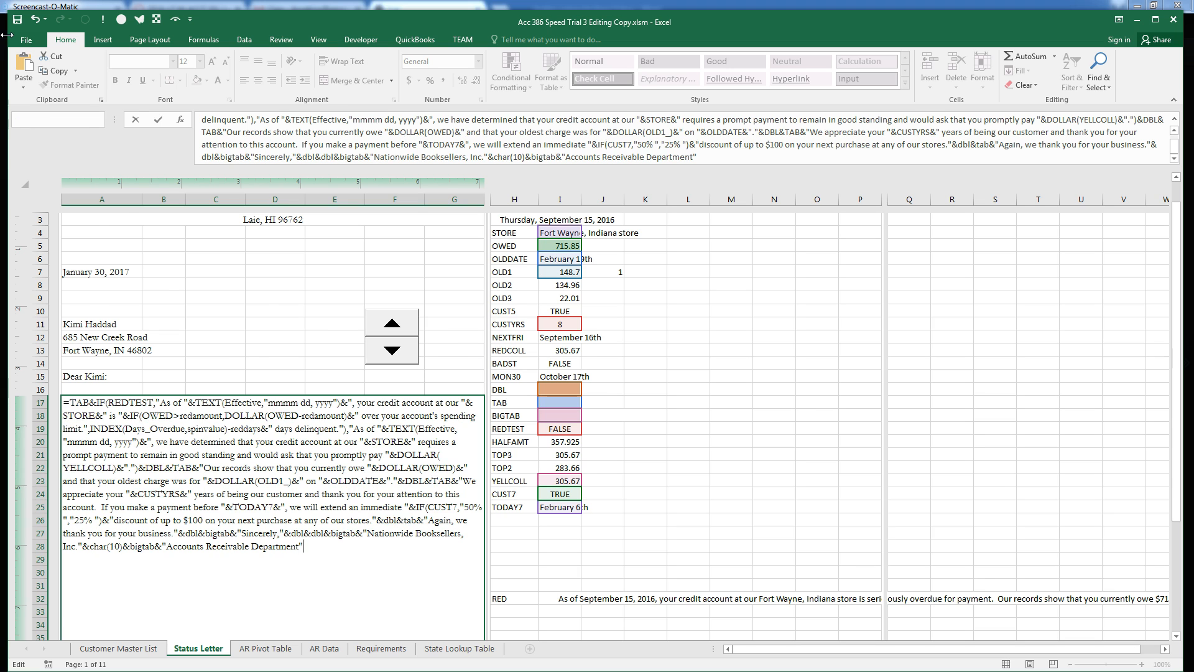
key(Return)
Take the letter formula out of A17 and paste it into I33
scroll(377, 525, up, 1)
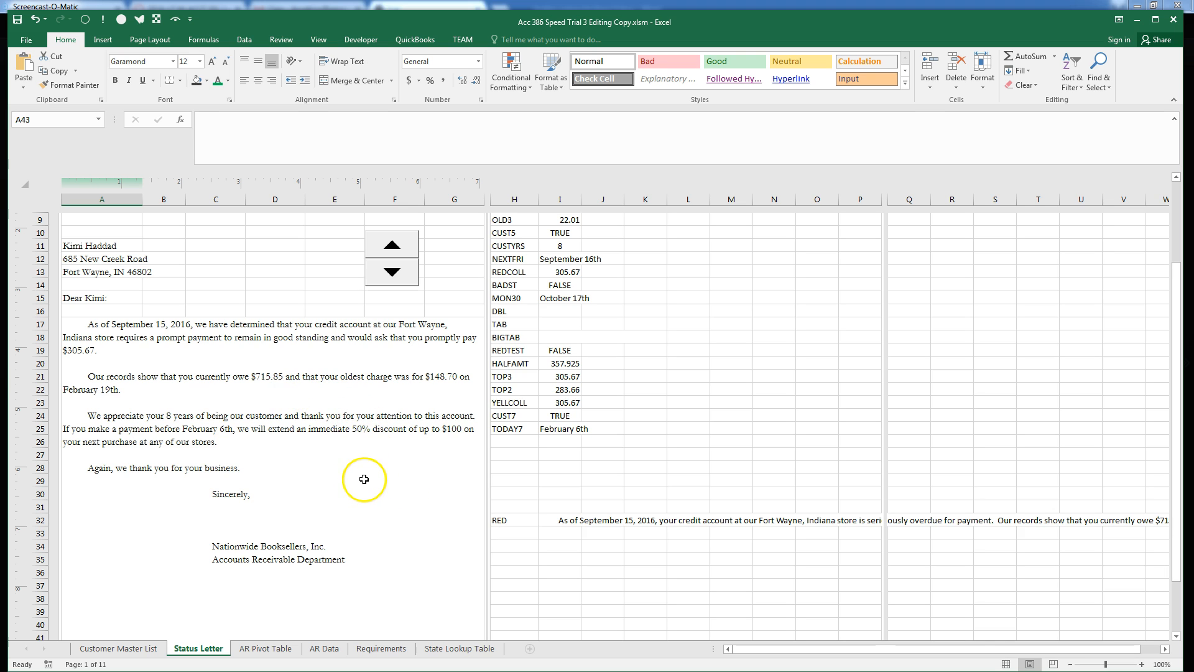
key(F2)
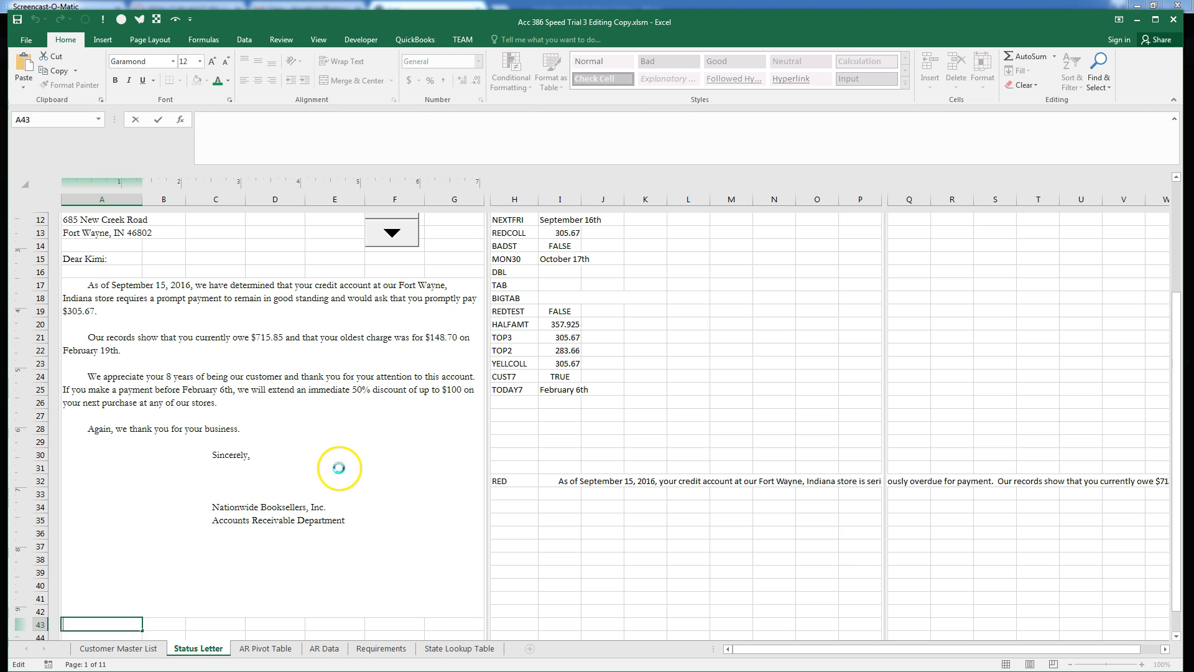
click(367, 482)
key(F2)
drag(375, 429, 65, 275)
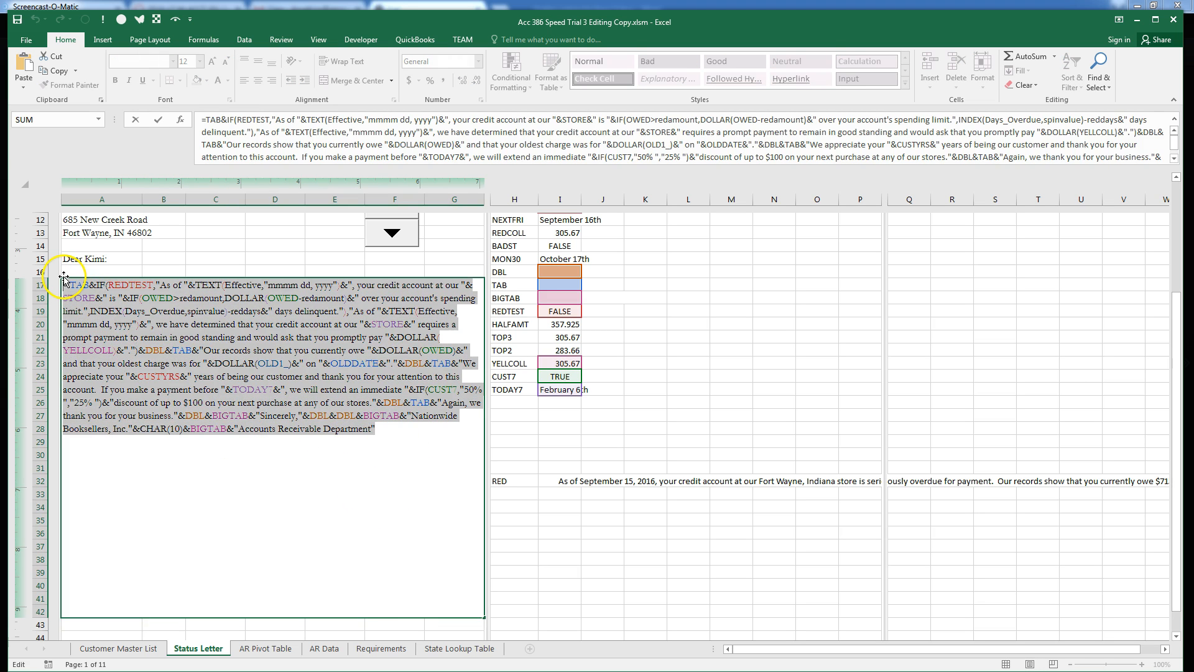
key(Delete)
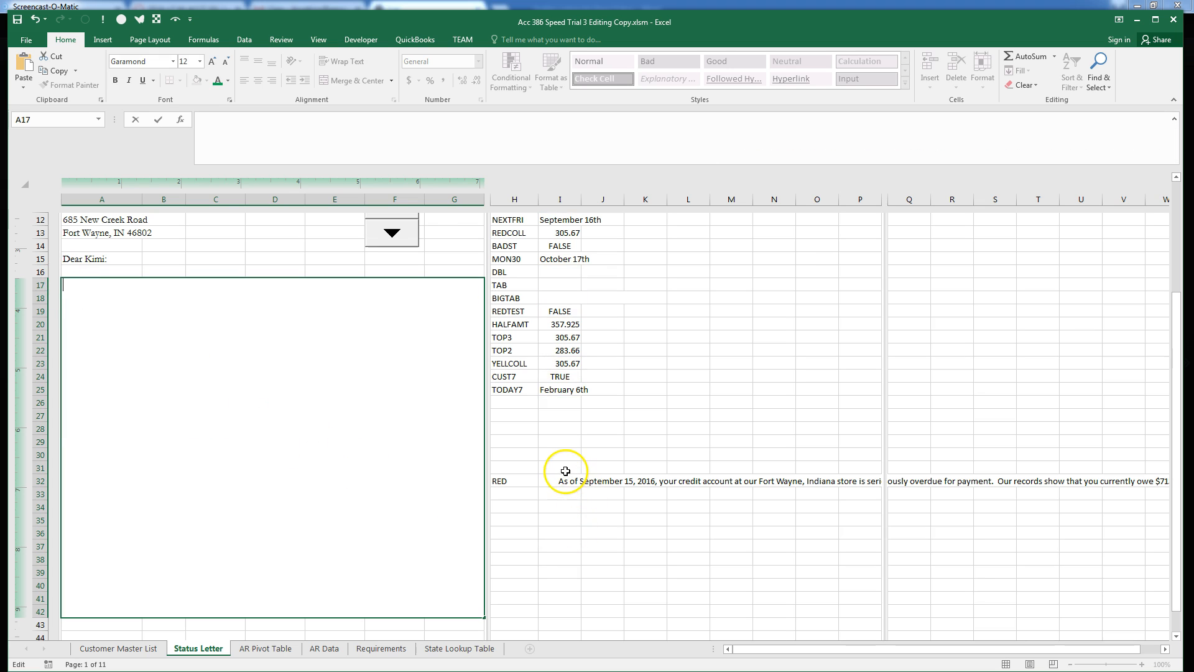
click(562, 494)
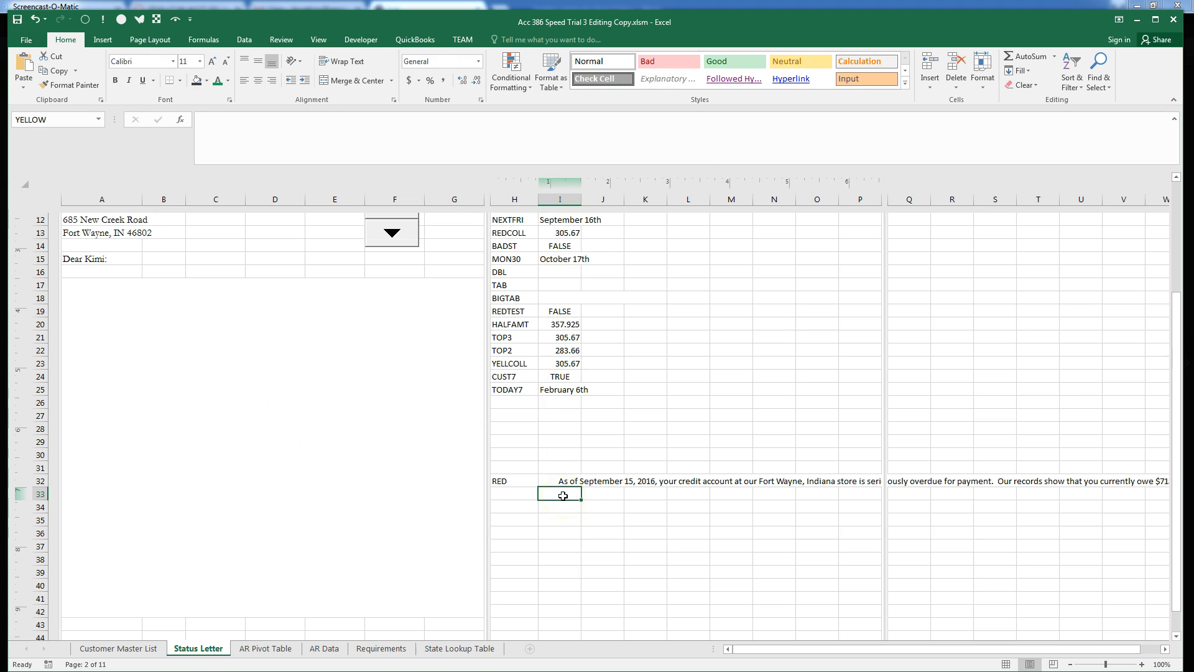
key(ctrl+v)
Label H33 as YELLOW
click(511, 492)
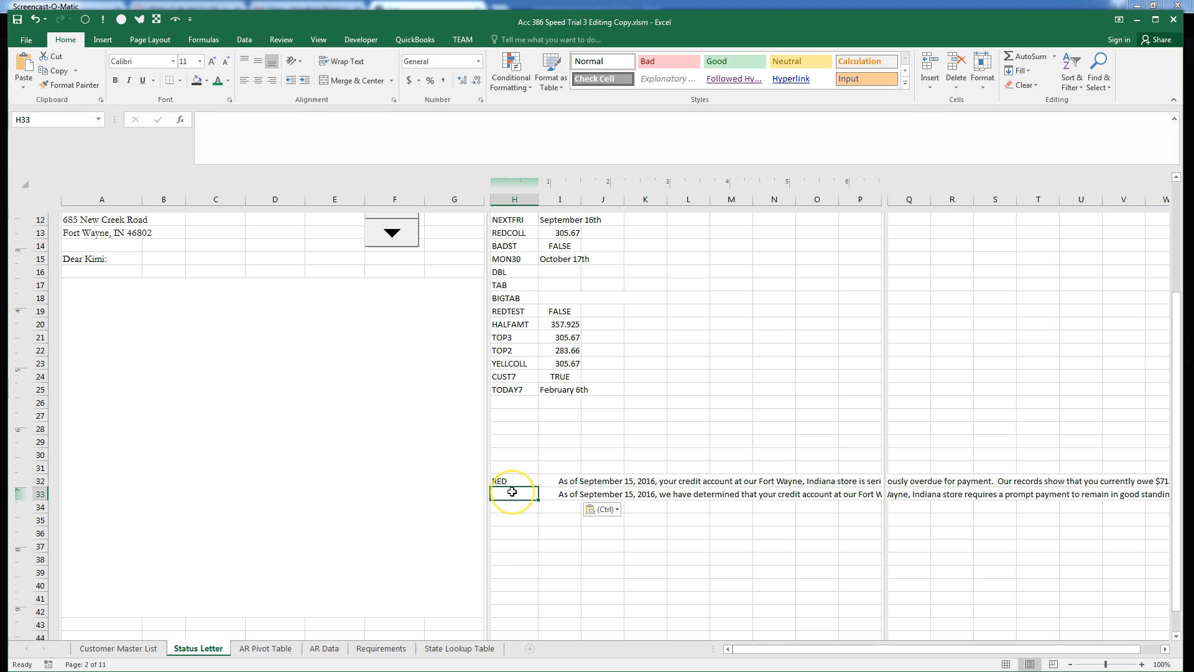
text(YELLOW)
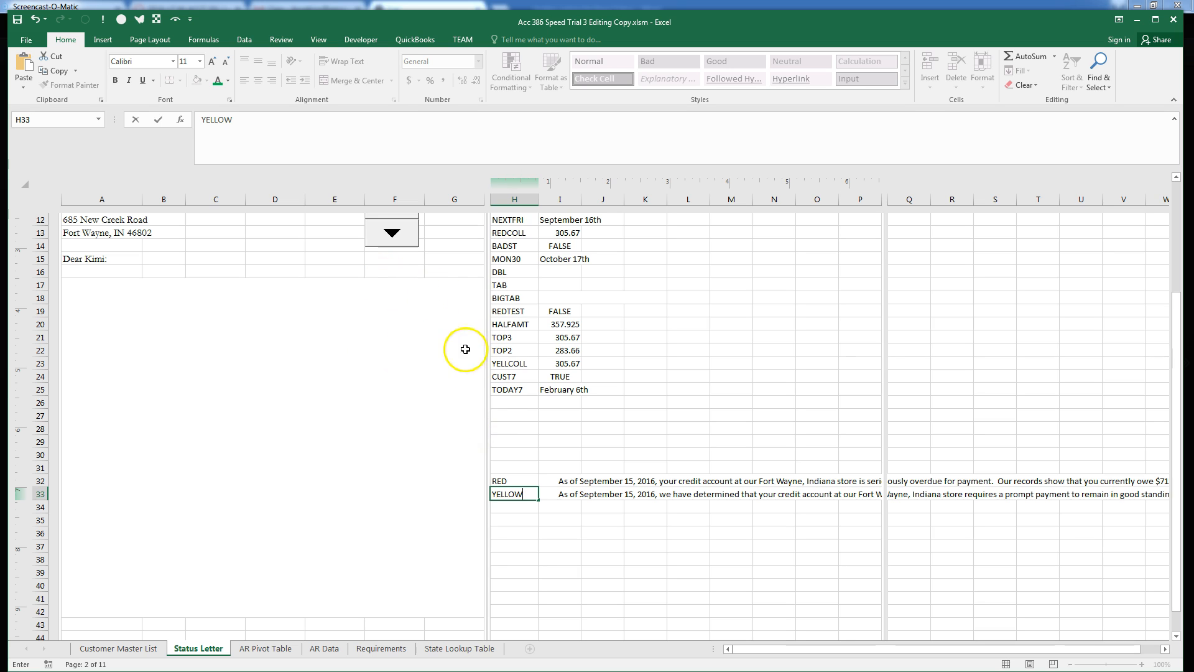
click(501, 404)
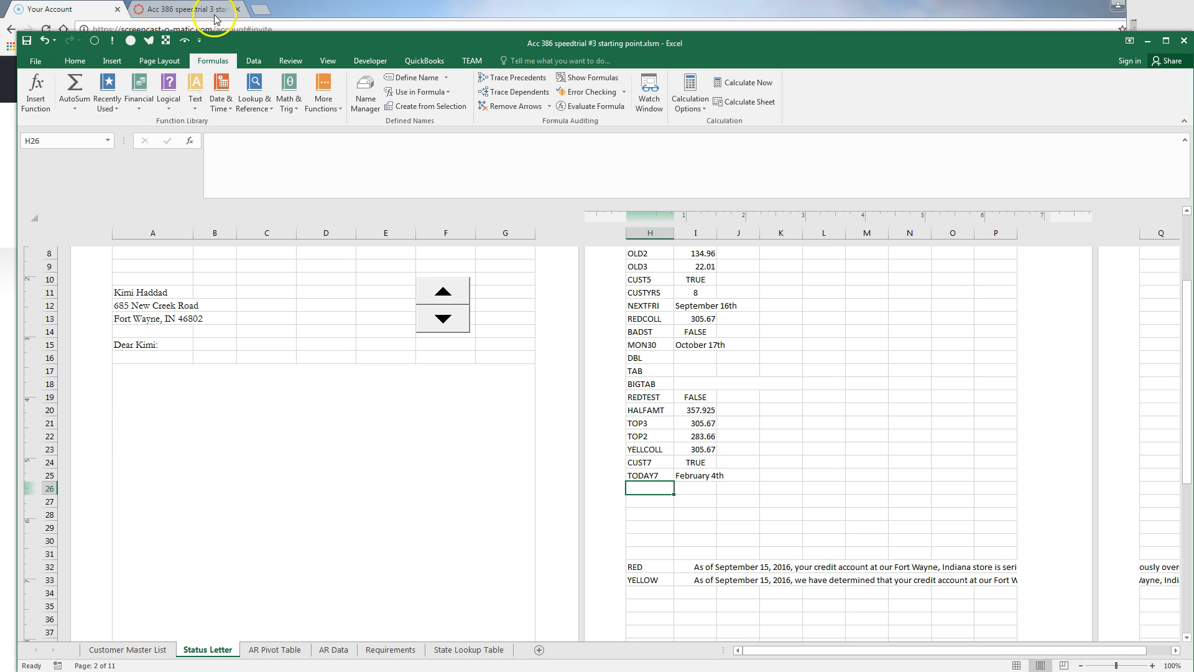
Type GREEN in H34 and OVER40 in H26
click(62, 496)
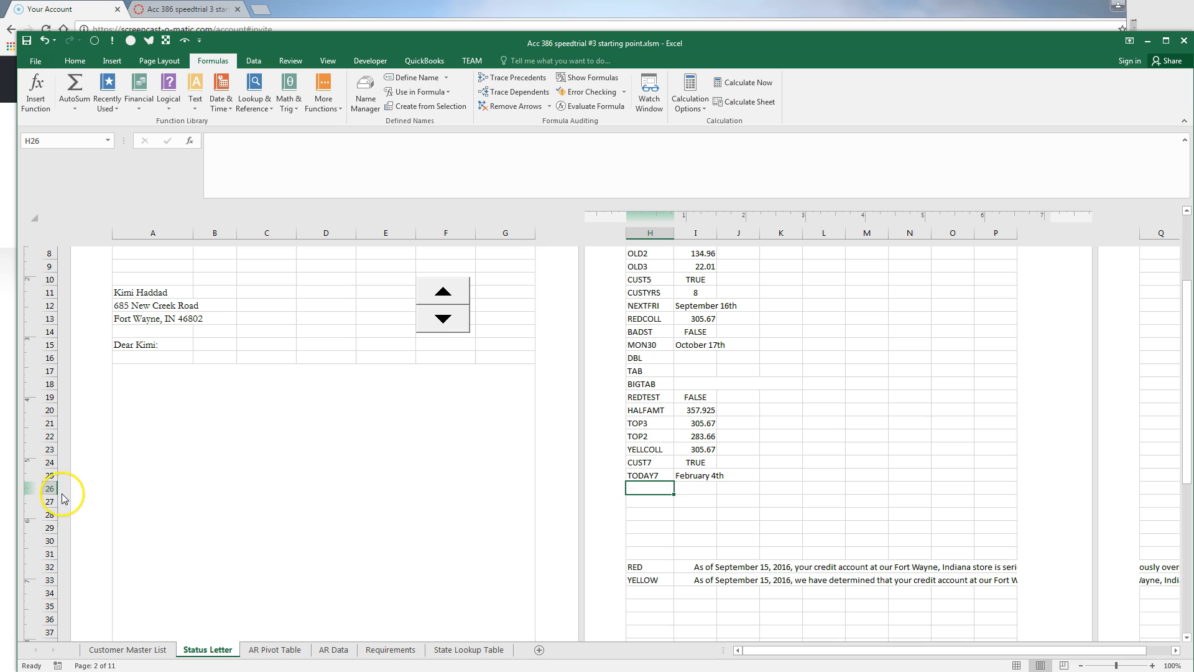
click(379, 492)
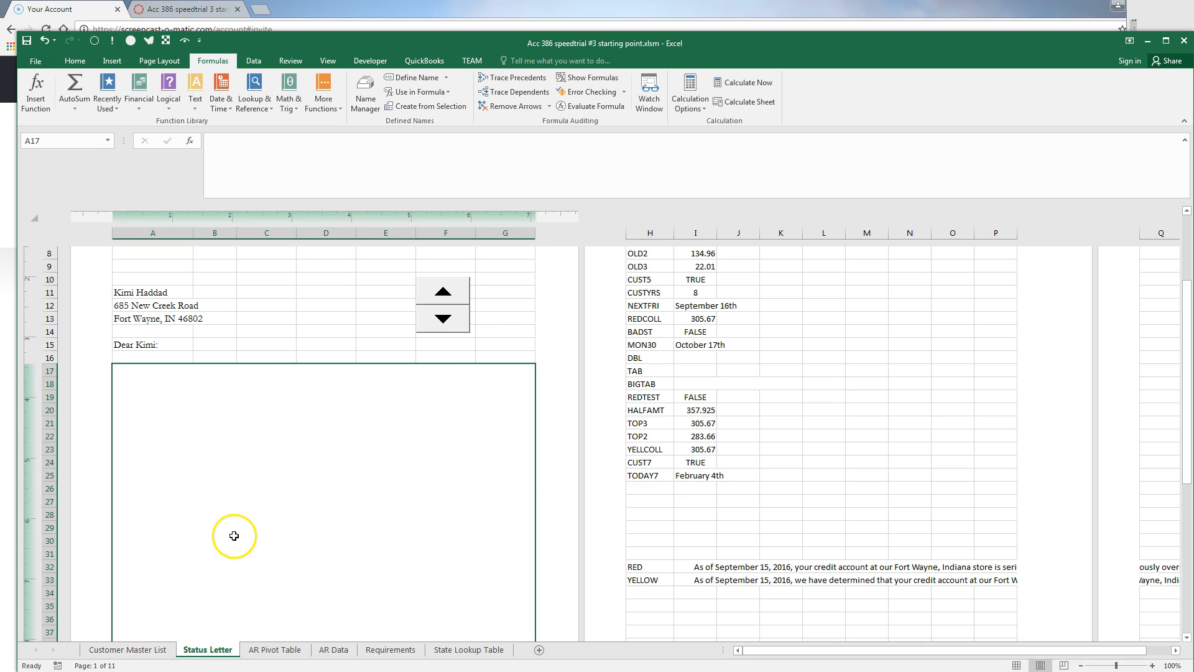
click(654, 593)
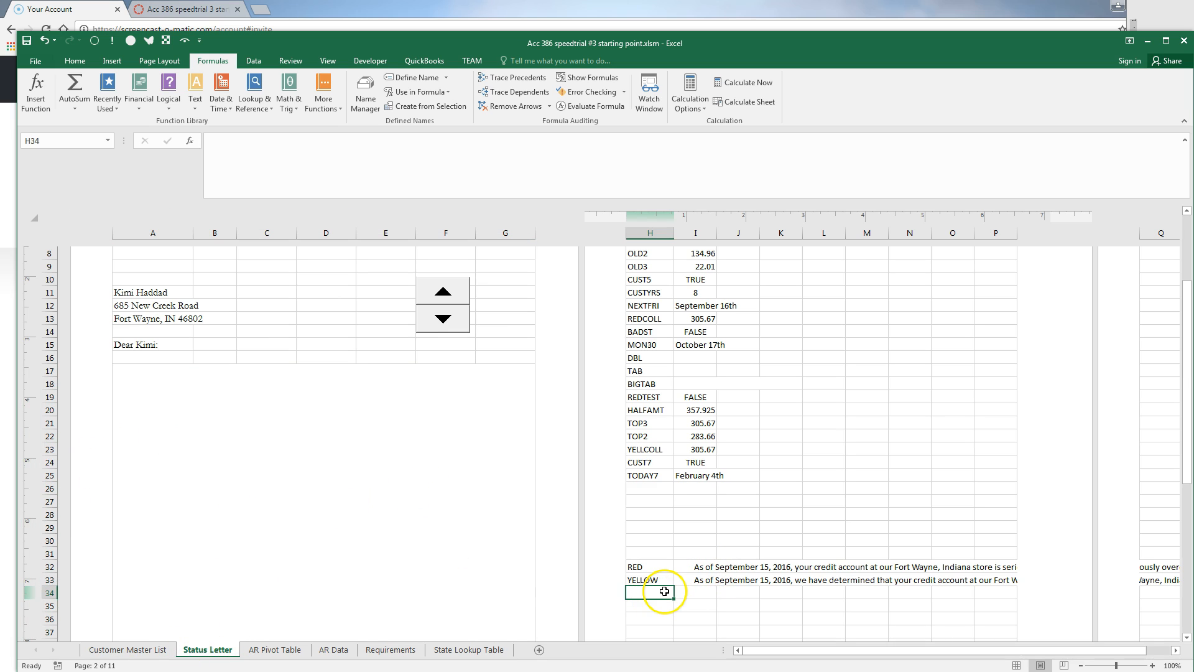
text(GREEN)
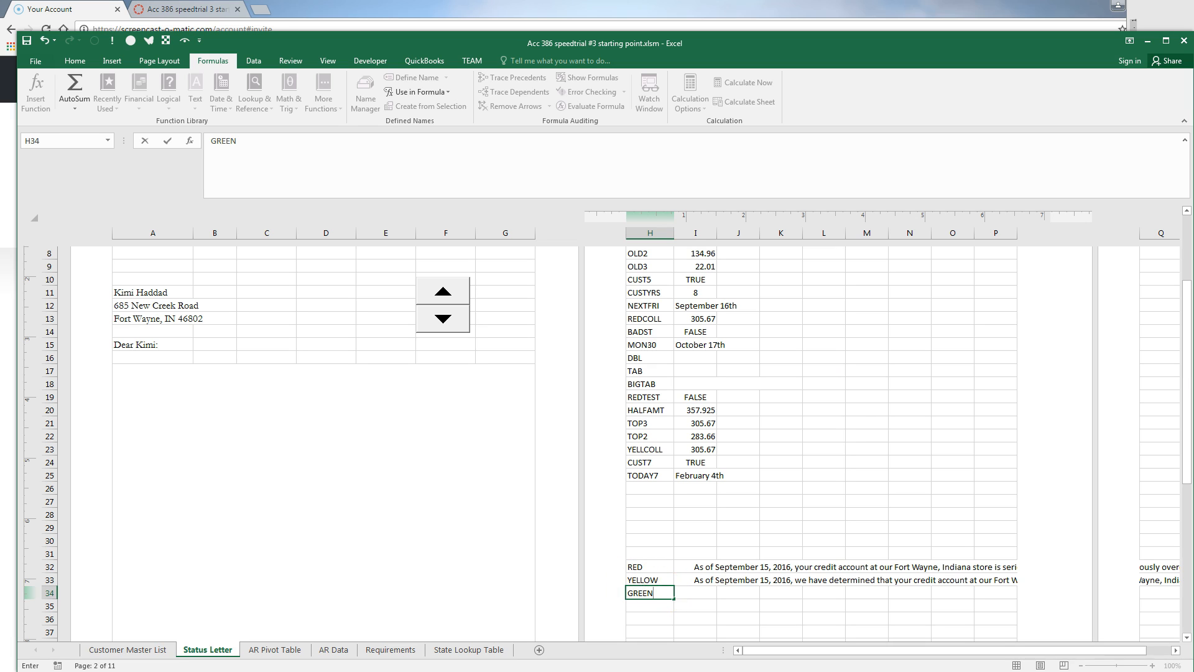
click(650, 488)
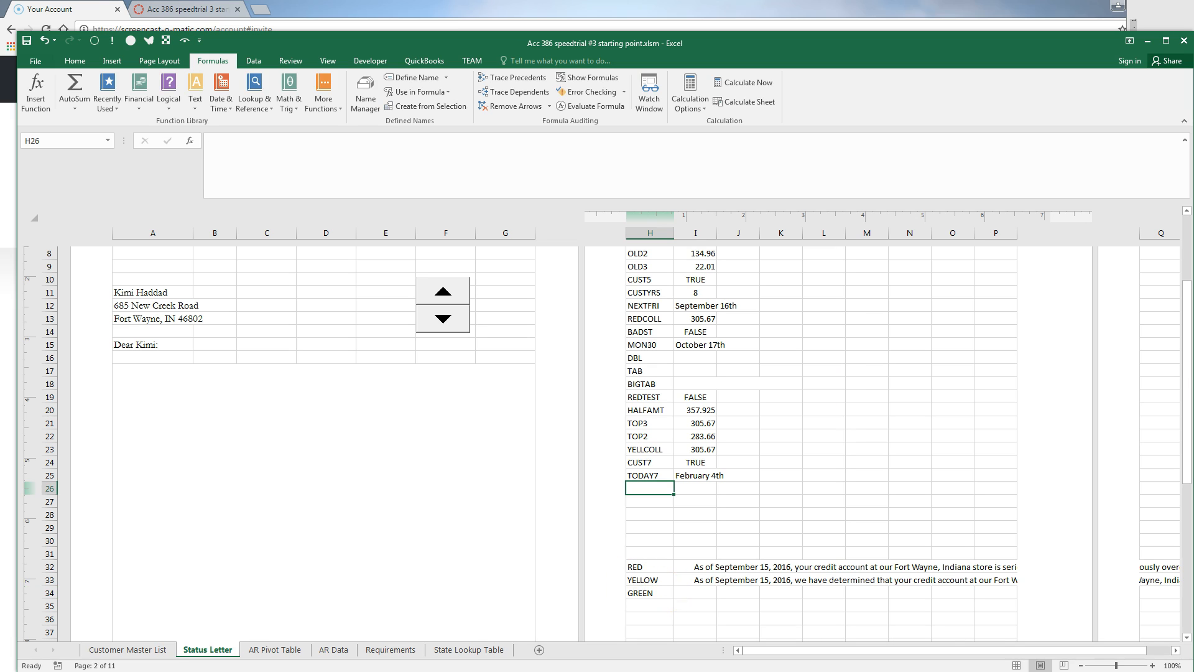
text(OVER)
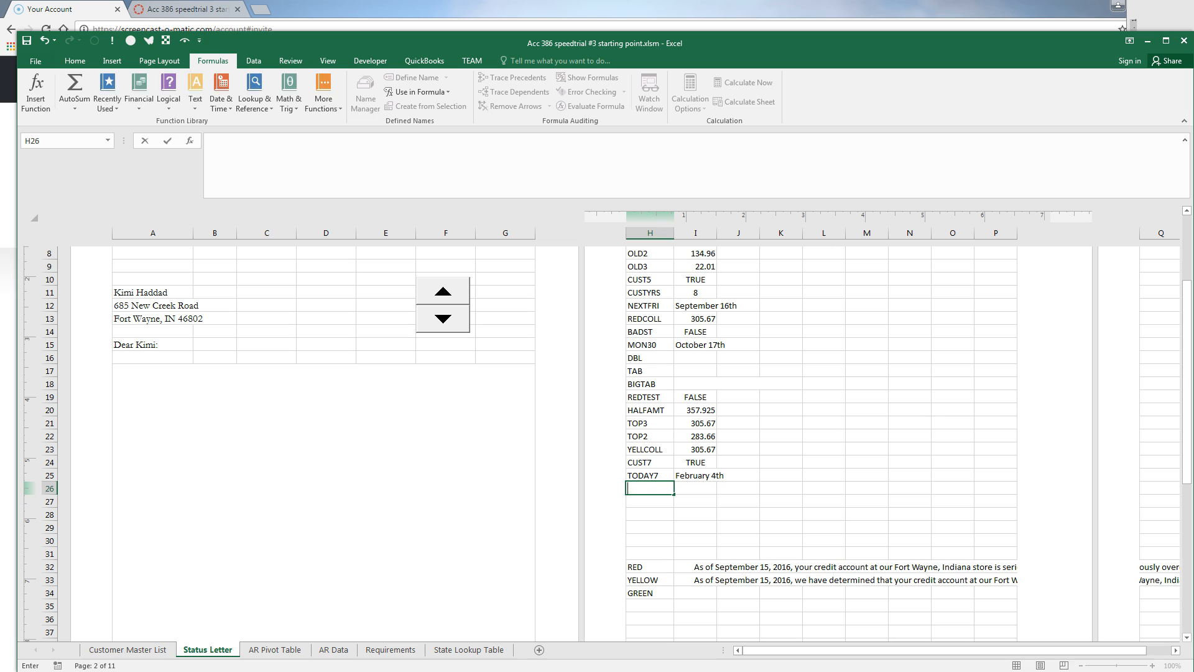
text(40)
key(Tab)
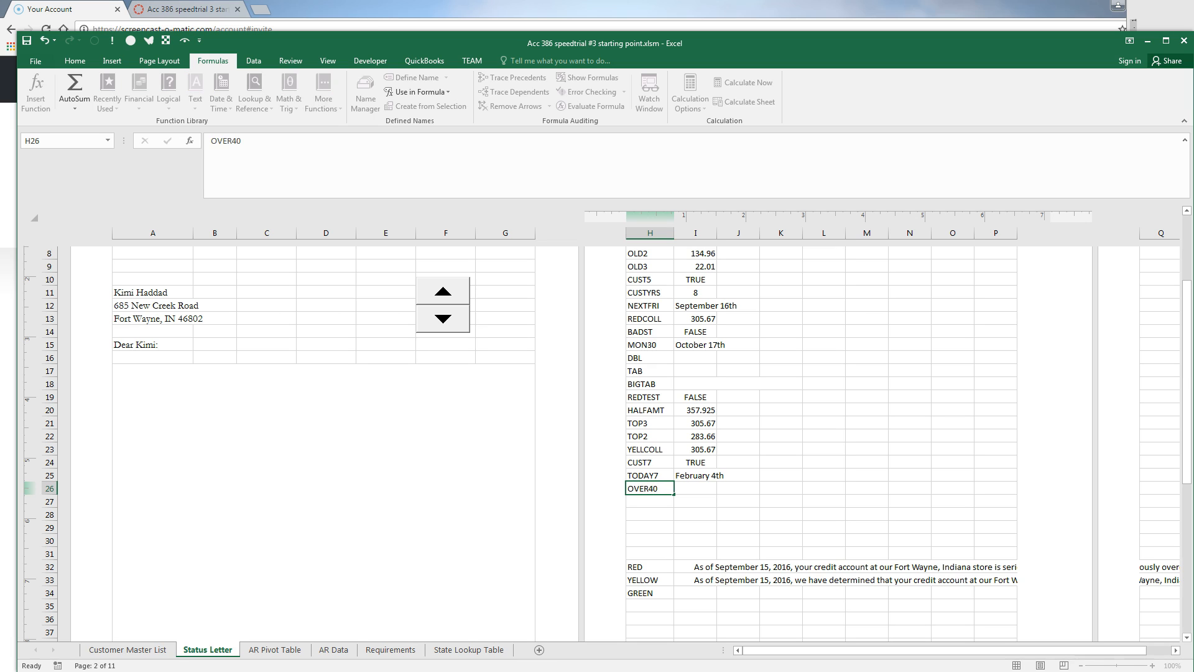
Enter =INT(YEARFRAC(INDEX(BIRTHDAY,SPINVALUE),TODAY()))>40 in I26 so it reads TRUE
text(=)
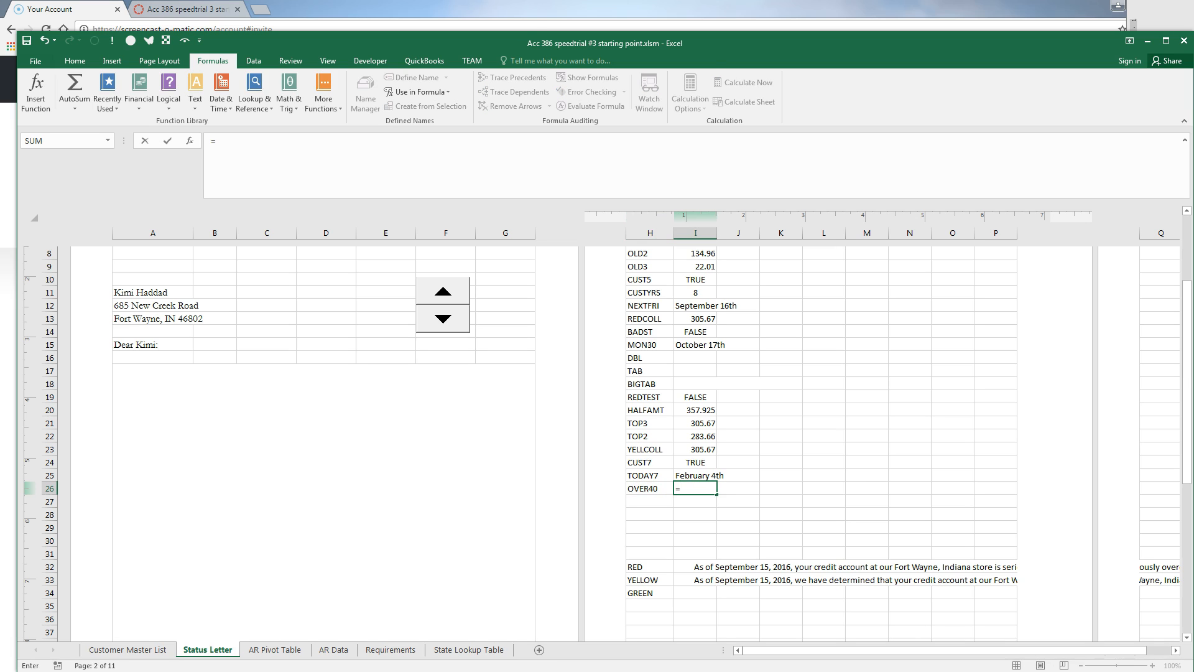
text(IN)
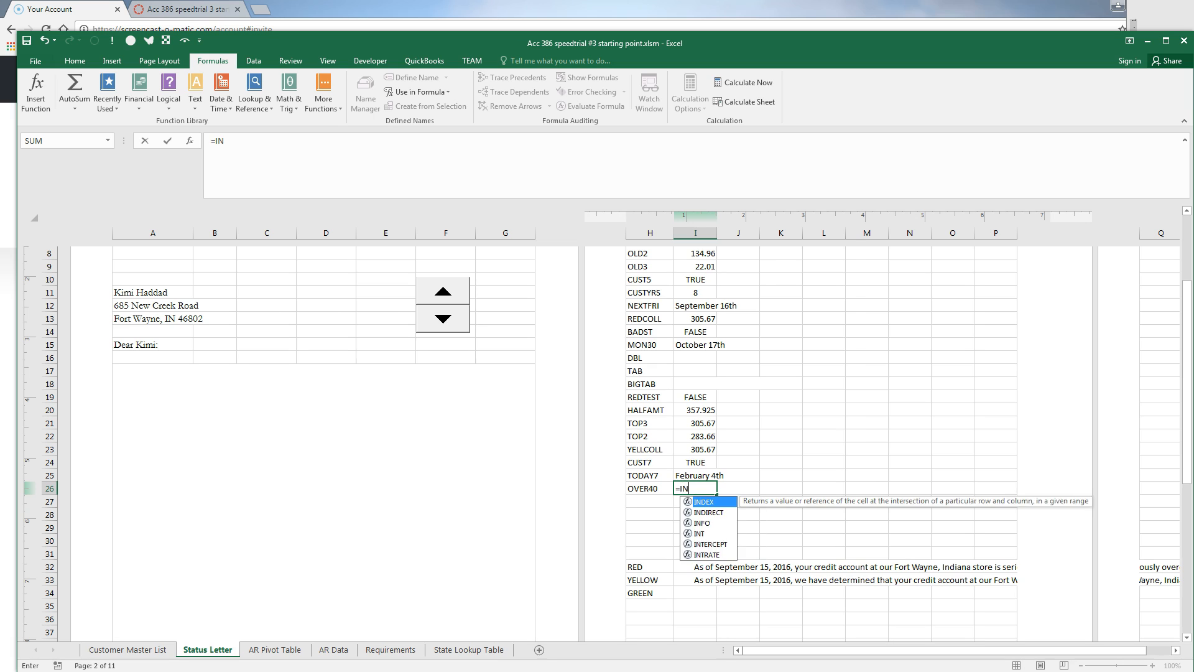
text(T()
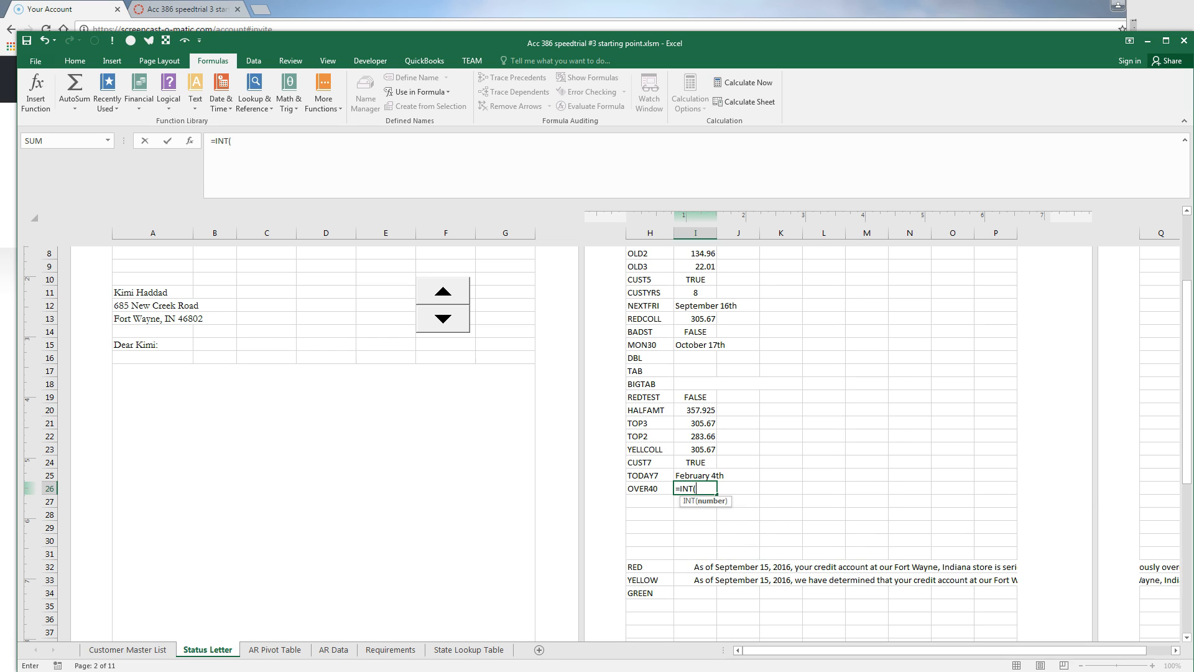
text(YEAR)
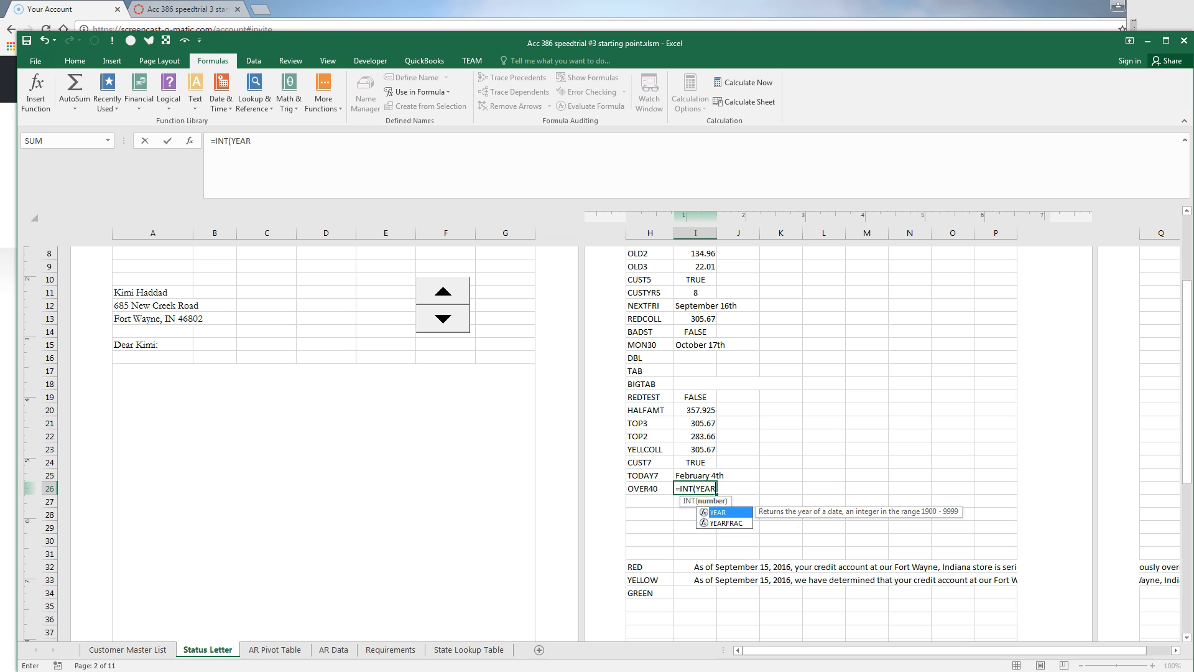
text(FRAC()
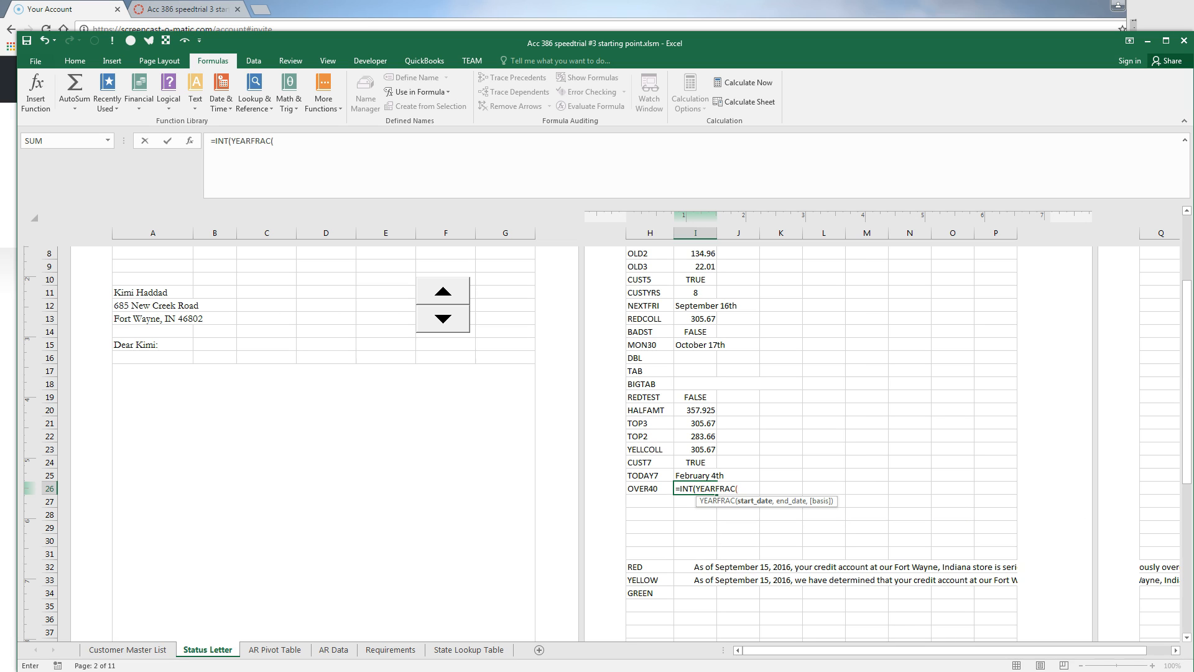
text(INDEX(BI)
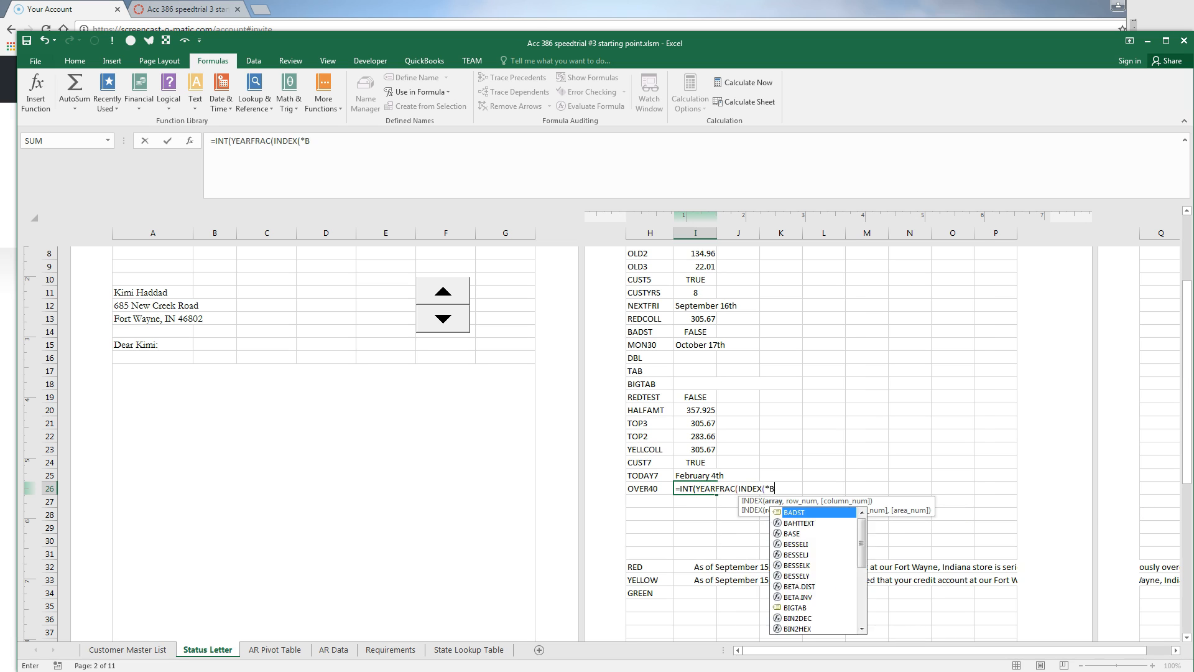
text(R)
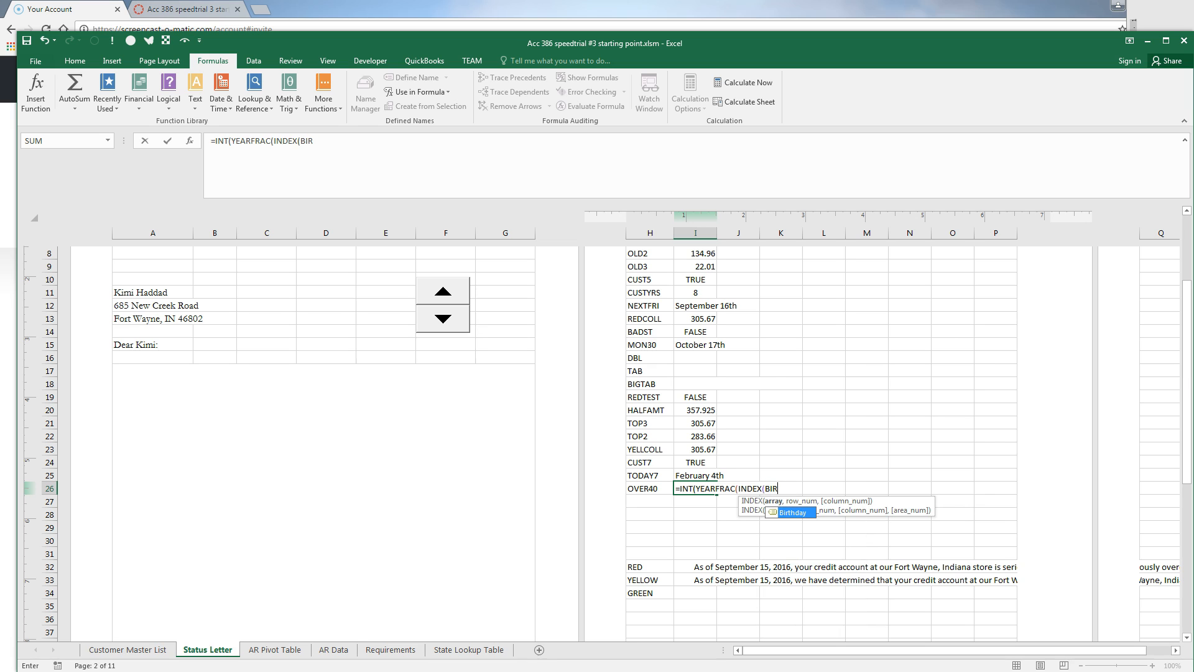
text(THDAY,SPINV)
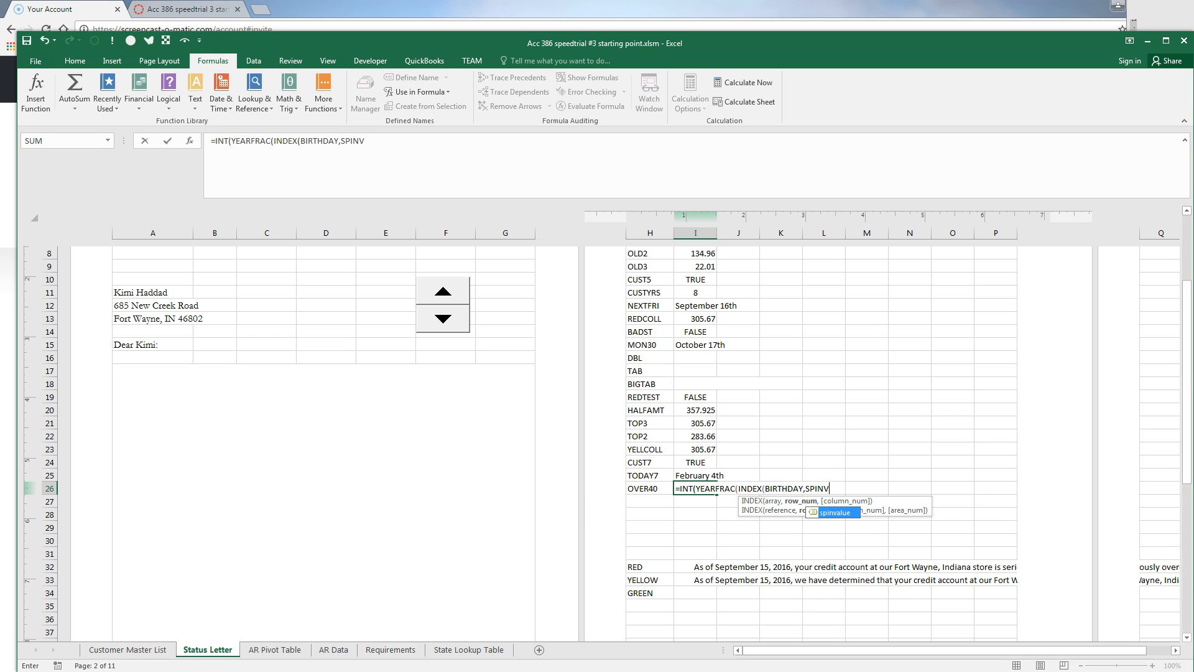
text(ALUE))
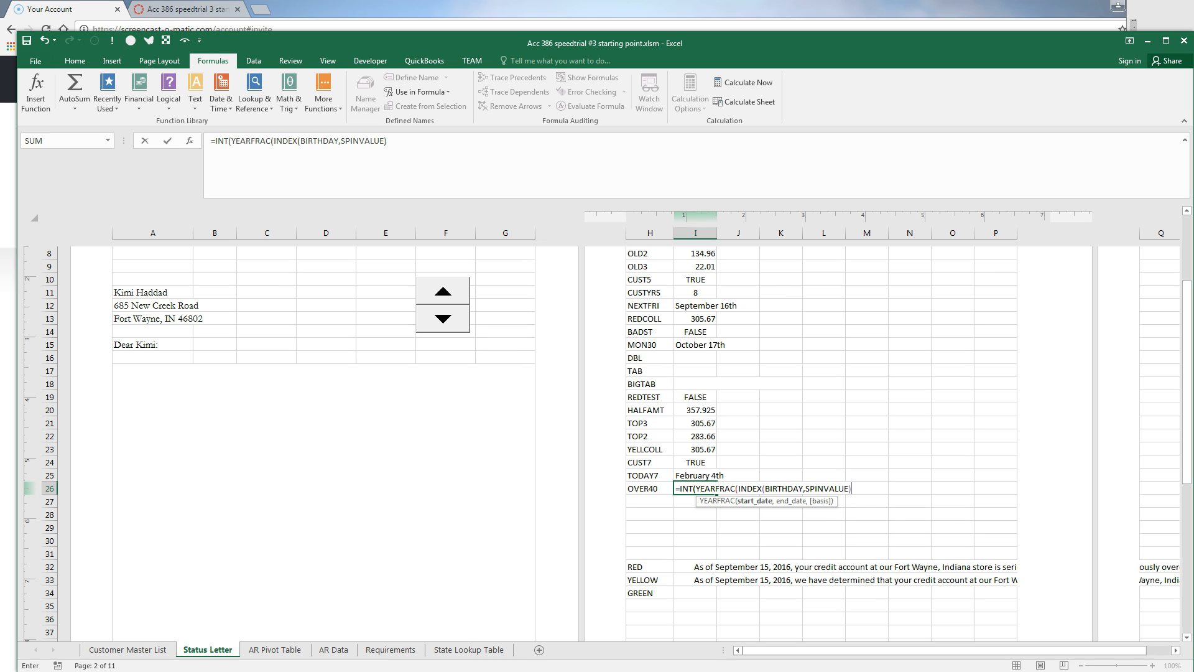
text(,TODAY)
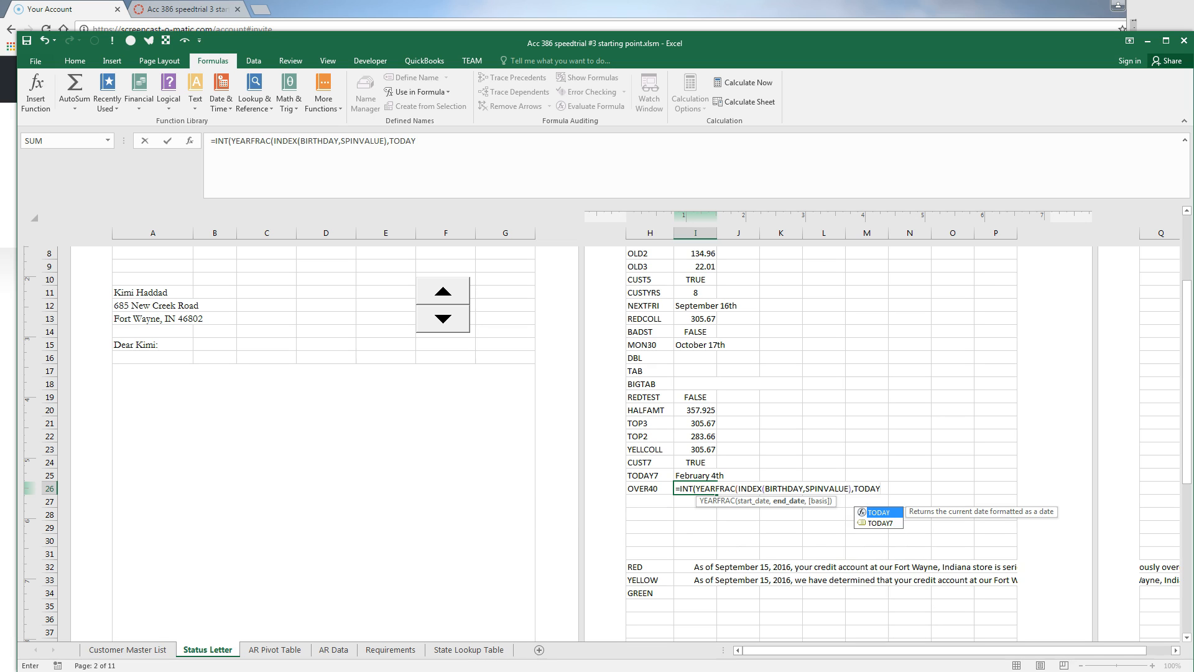
text(()))>40)
key(Return)
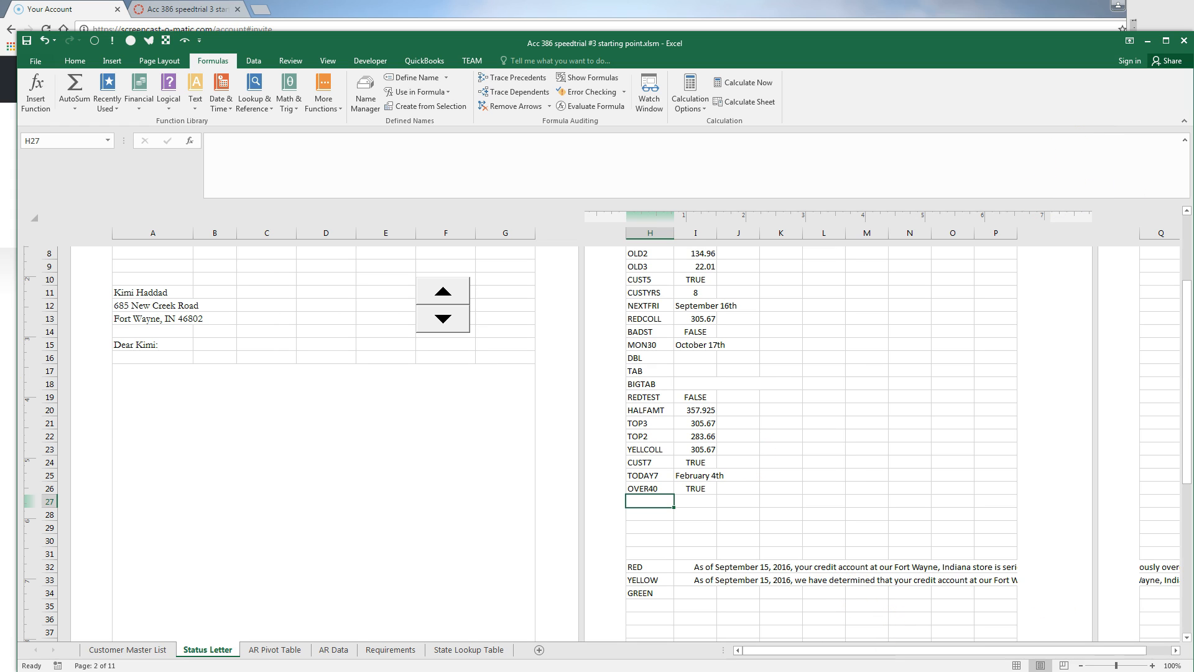
Step forward to the next customer's letter and back to the original customer
click(445, 322)
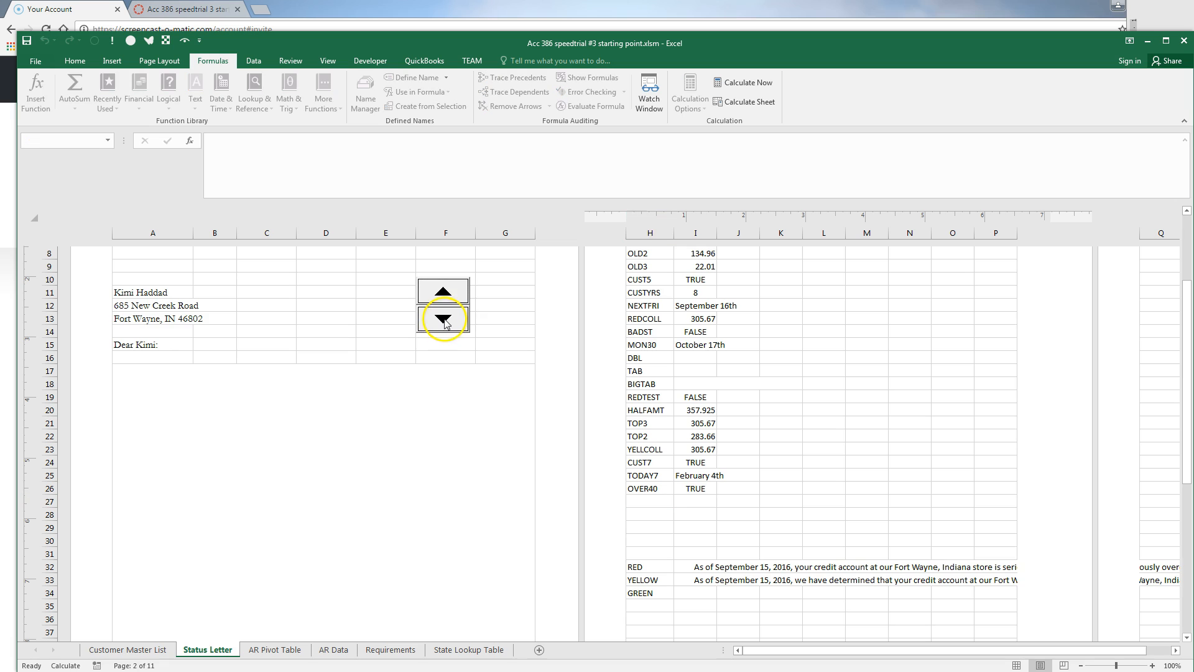
click(442, 291)
click(442, 291)
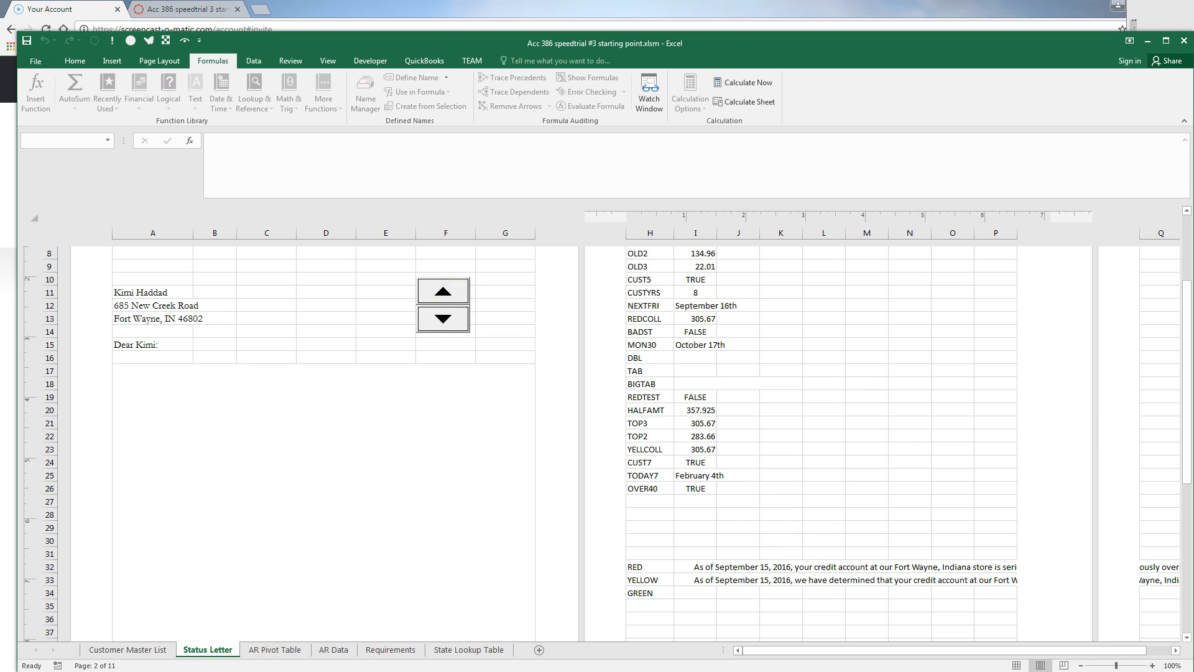
Label H27 as AVAIL
click(648, 498)
text(a)
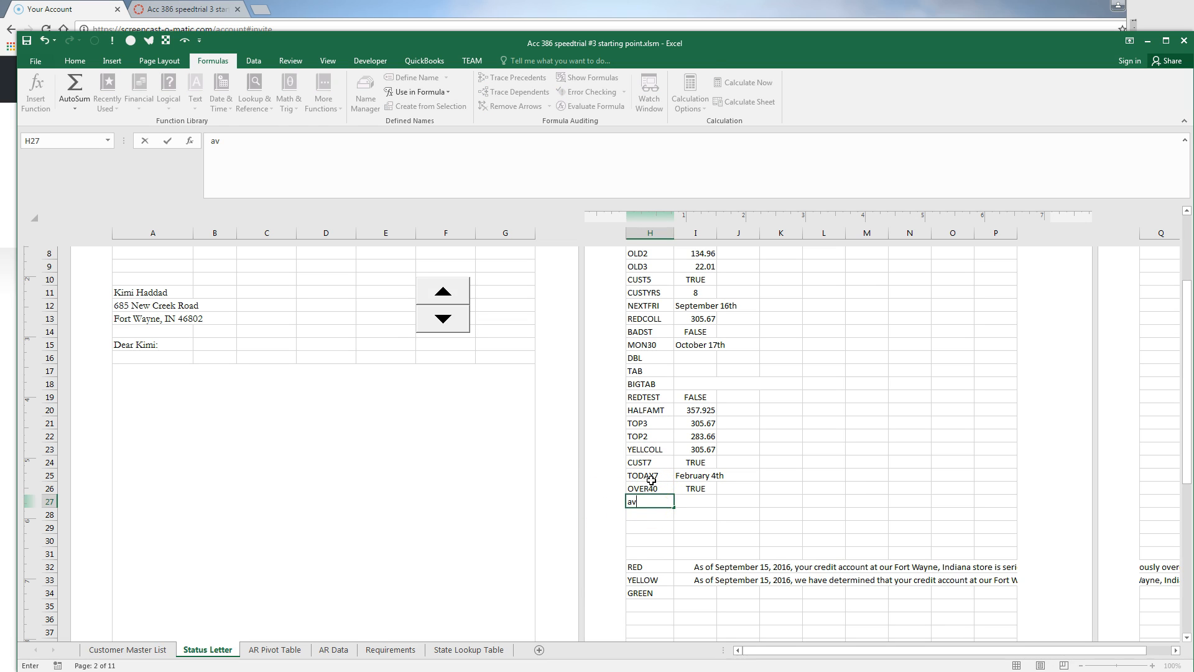
text(v)
key(Escape)
text(AVAIL)
key(Tab)
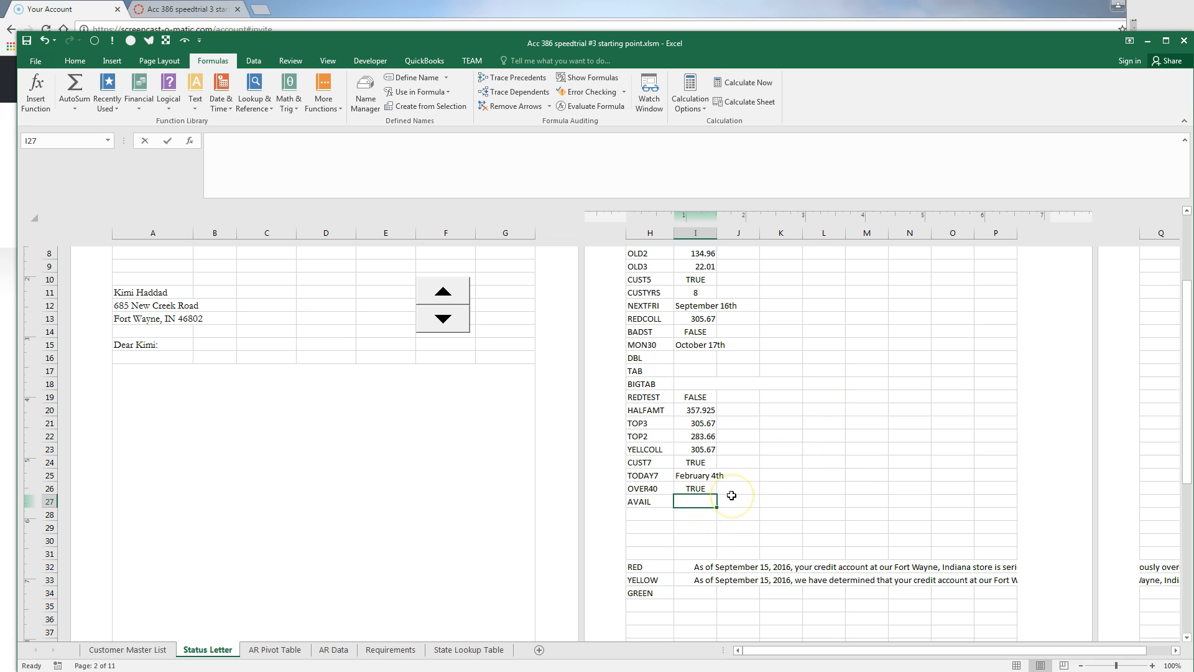
Enter =REDAMOUNT-OWED in I27, showing 1284.15, and bring up the Word reference letter
text(=REDAMOU)
text(NT)
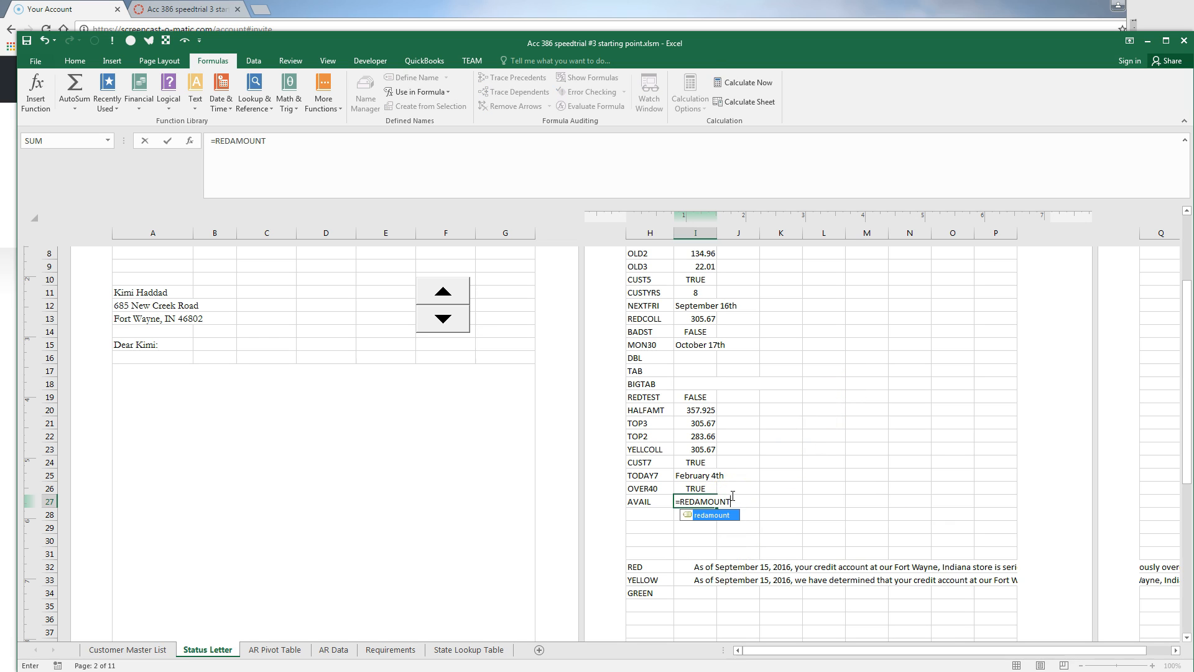
text(-)
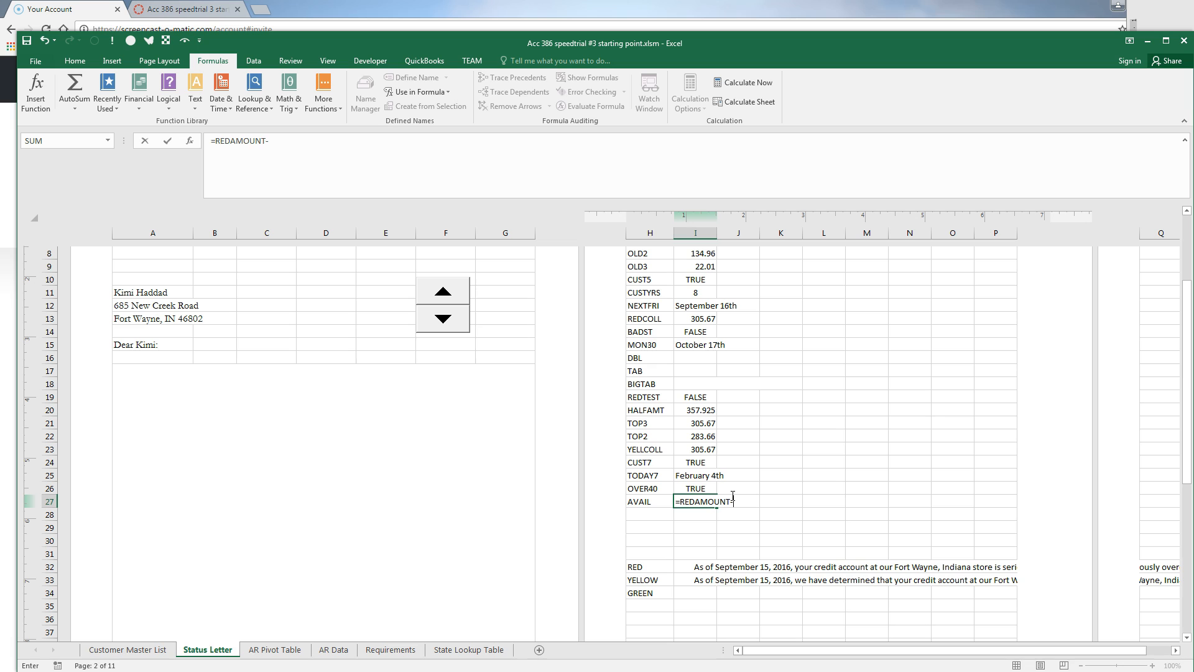
text(OWE)
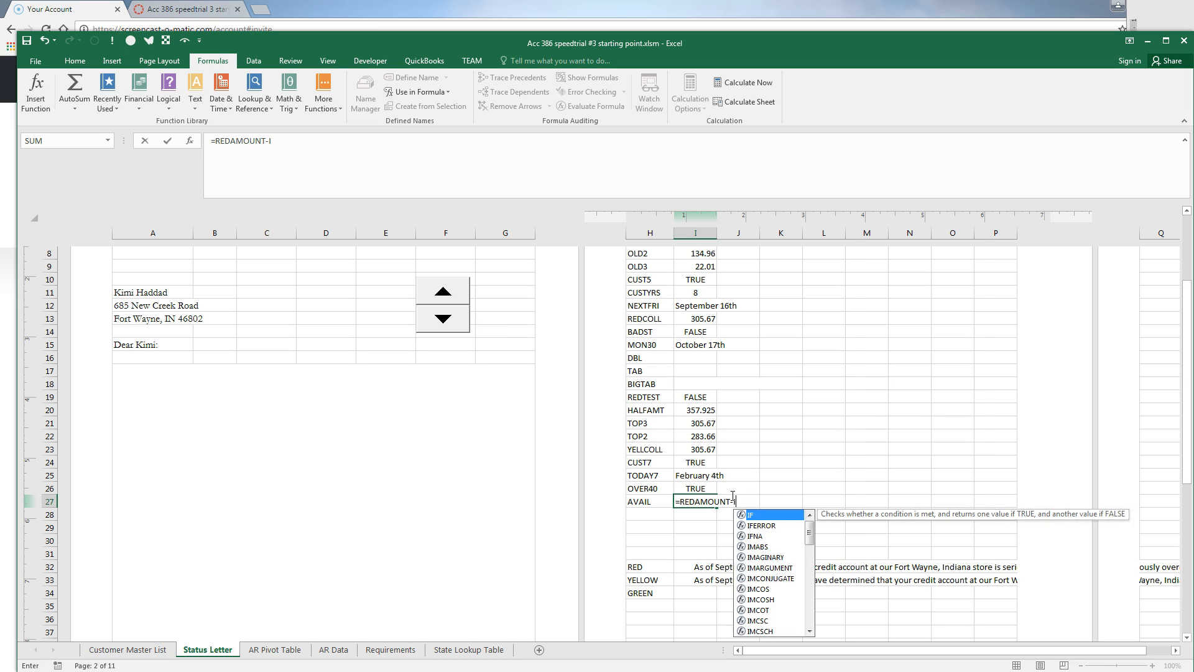
text(D)
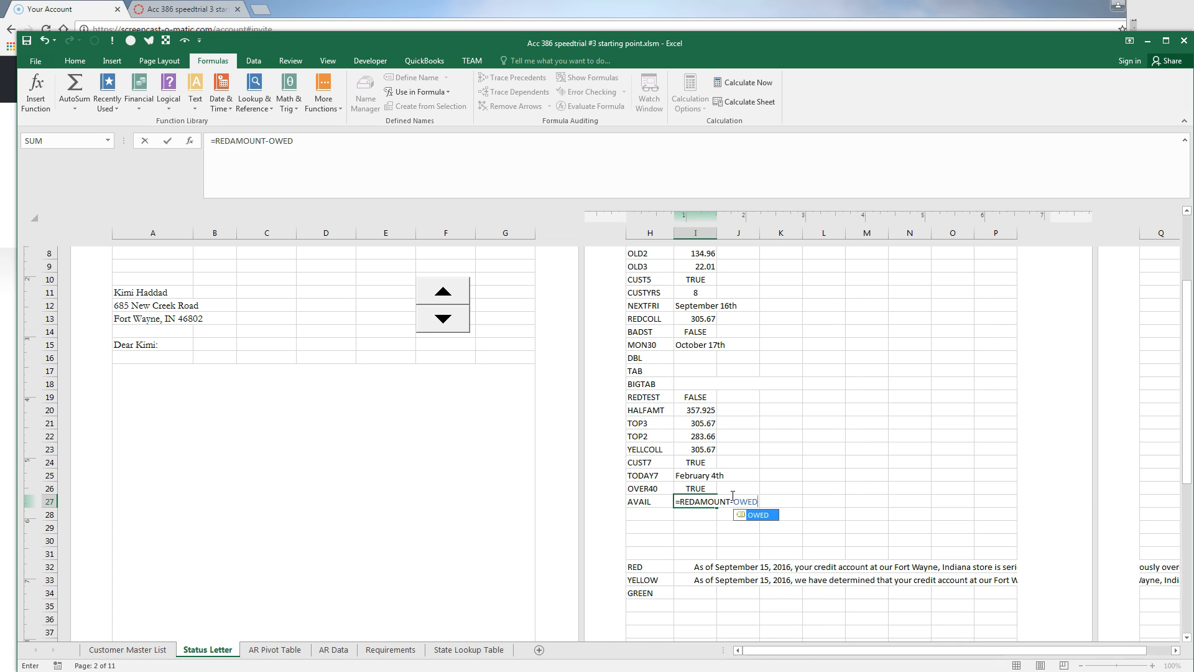
click(767, 529)
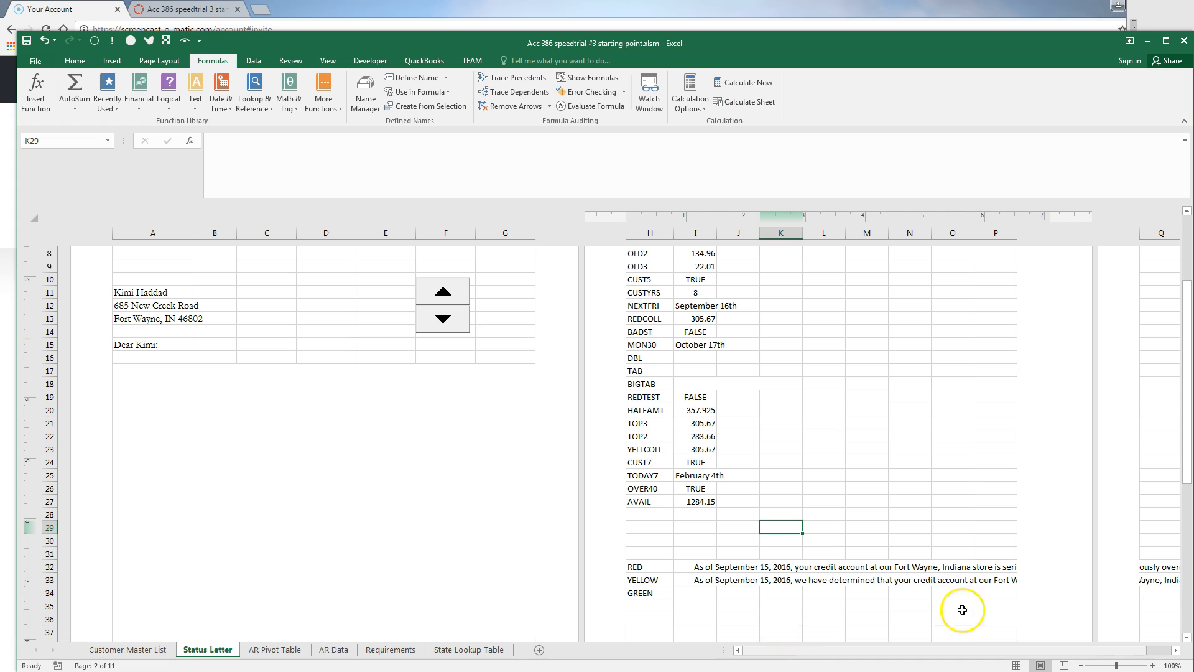
key(alt+Tab)
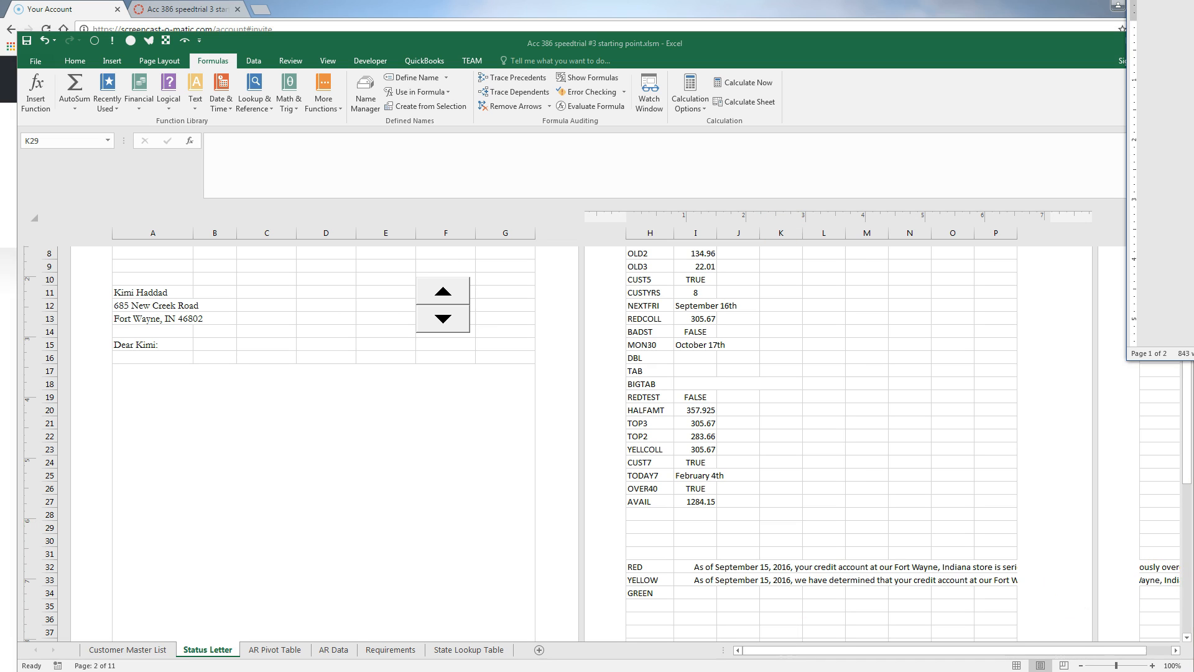
scroll(1160, 174, down, 1)
Type A17's letter body citing DOLLAR(AVAIL) credit and an OVER40 reward of 50% or 25%, up to $75
click(311, 452)
click(301, 445)
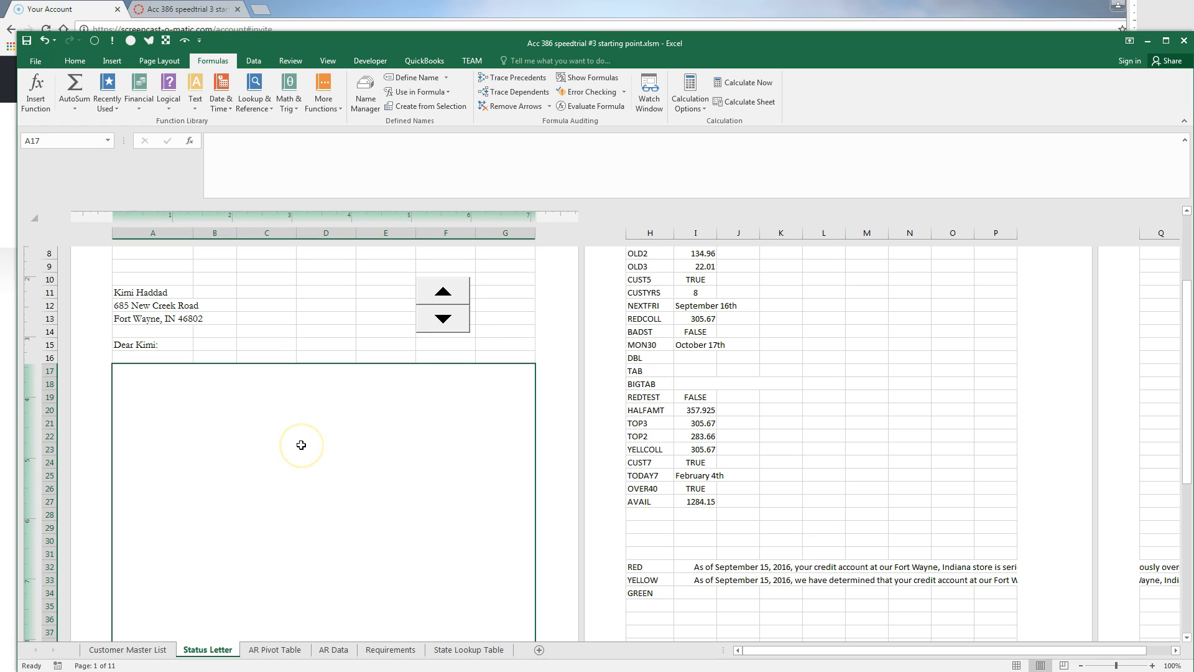
text(=)
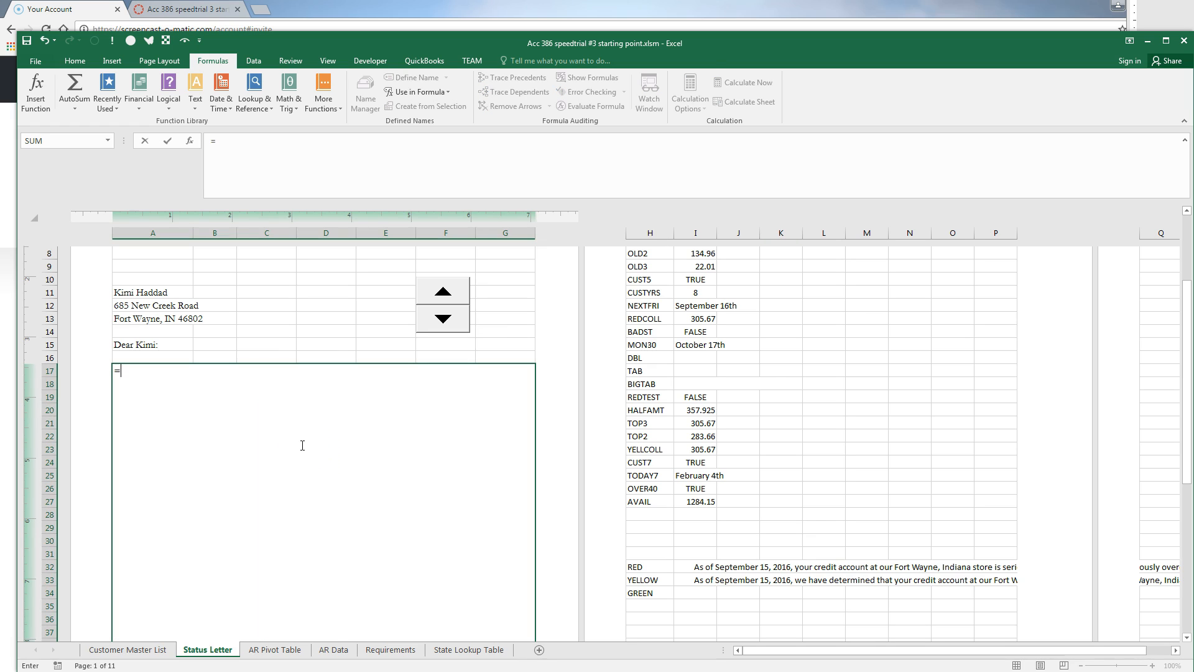
text(T)
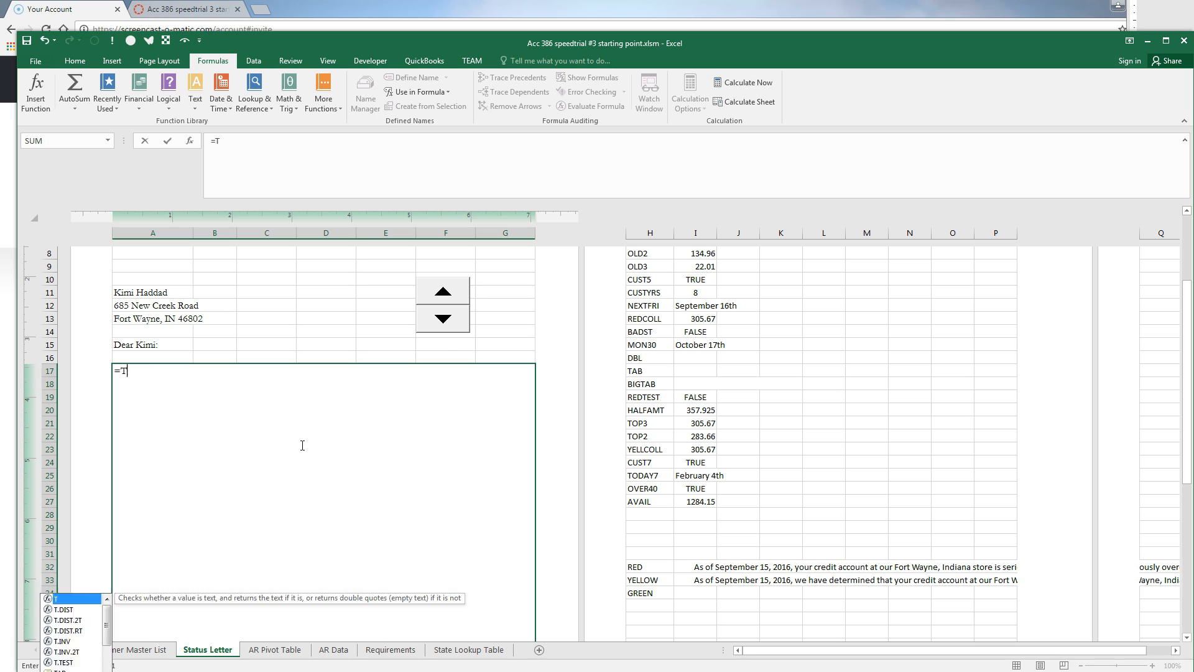
text(AB&")
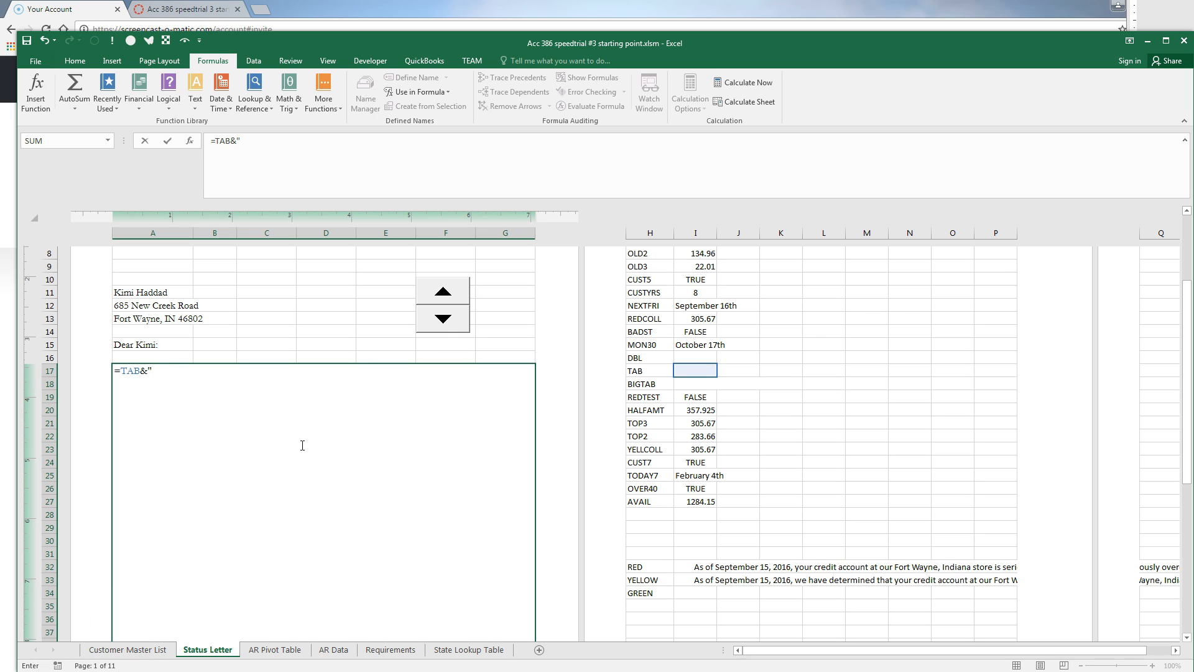
text(We appreciate your business)
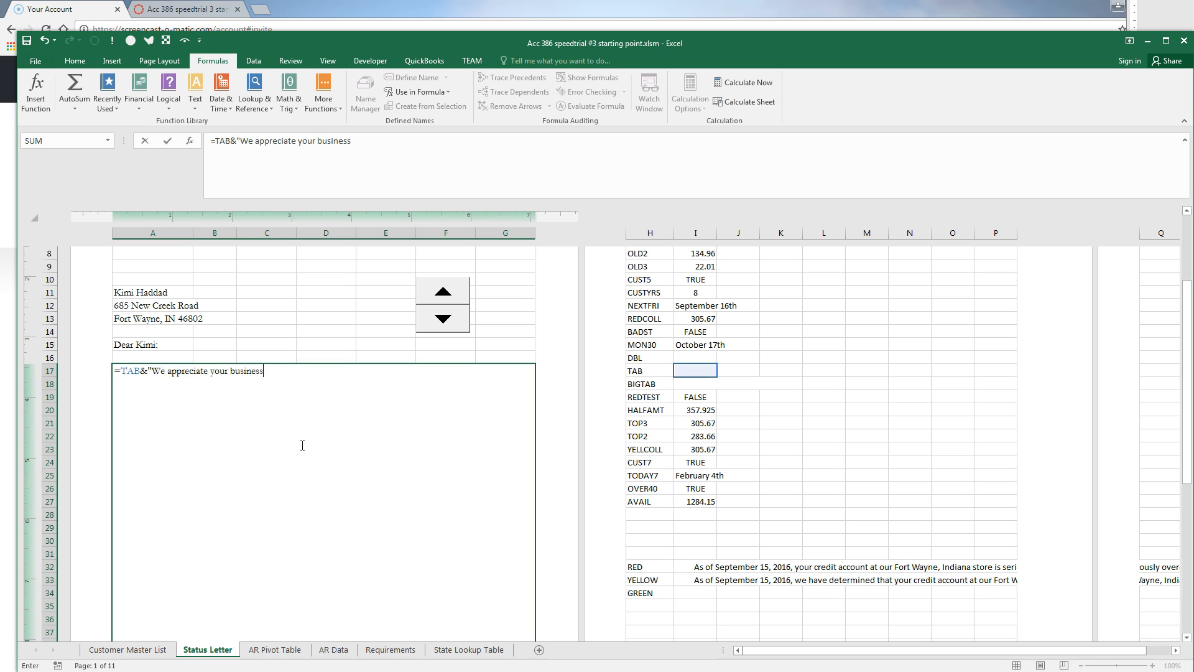
text( and would like you )
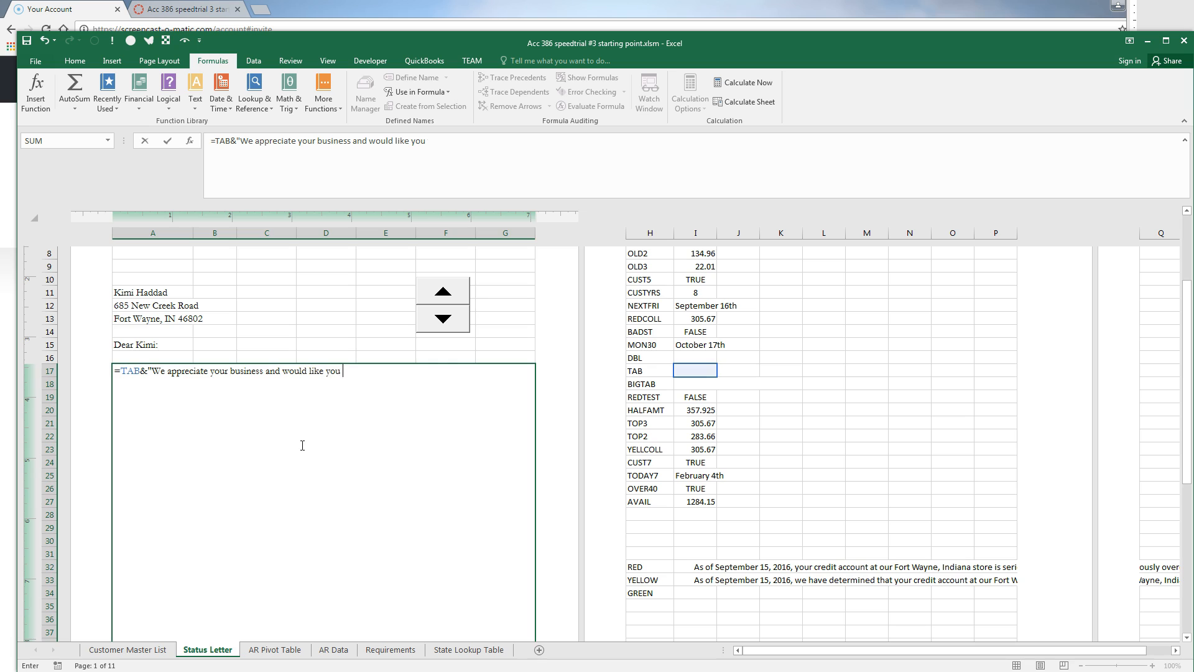
text(to know that your credi)
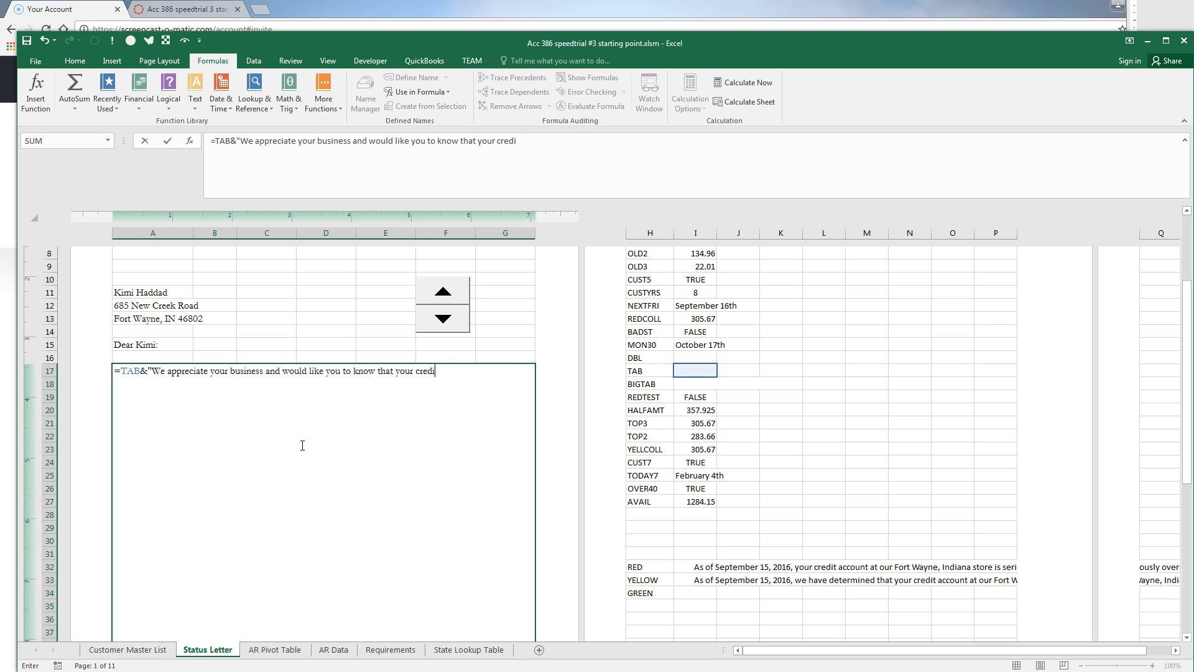
text(t account is current and in good-sta)
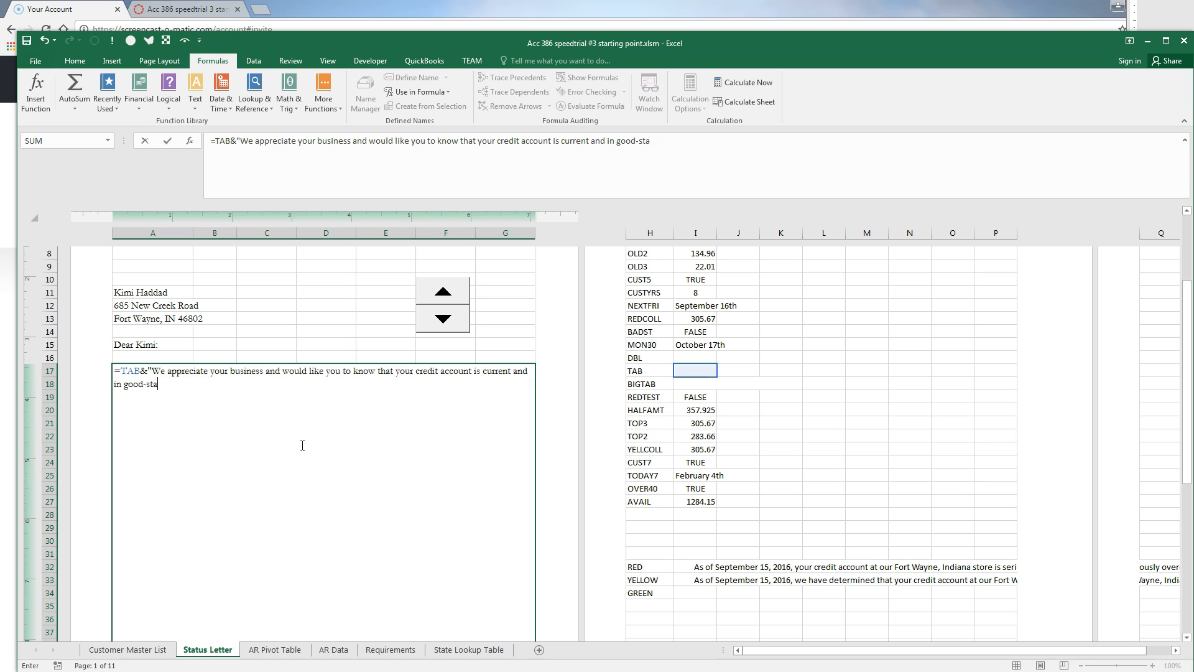
text(nding.  You have "&dollar)
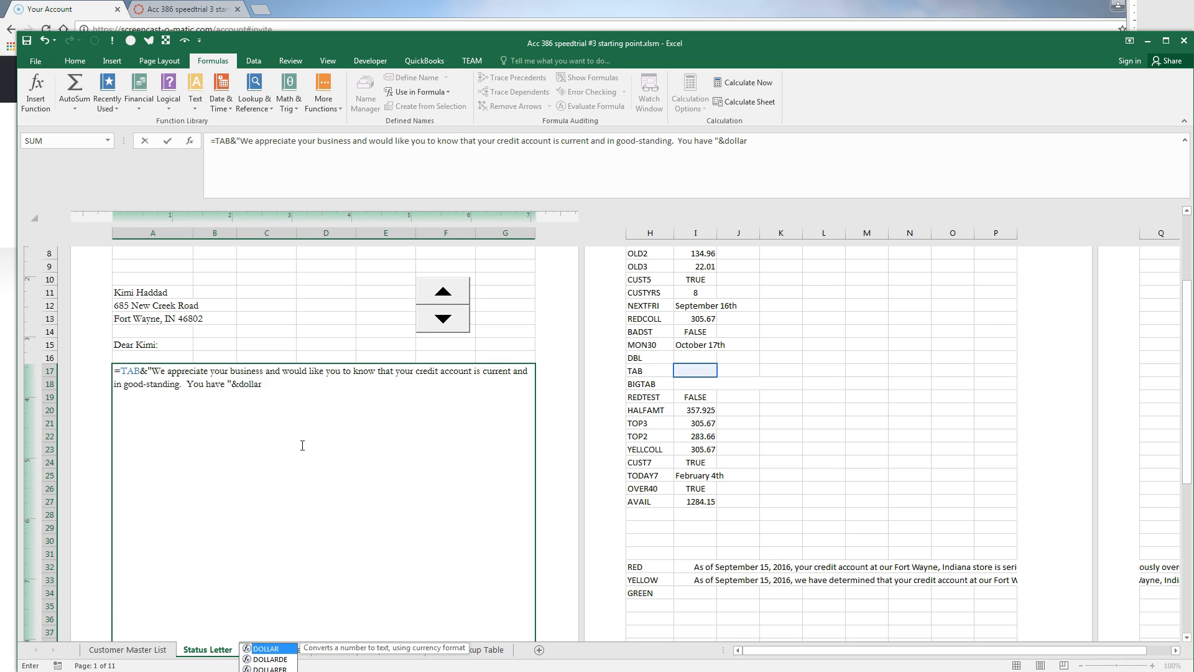
text((avail)
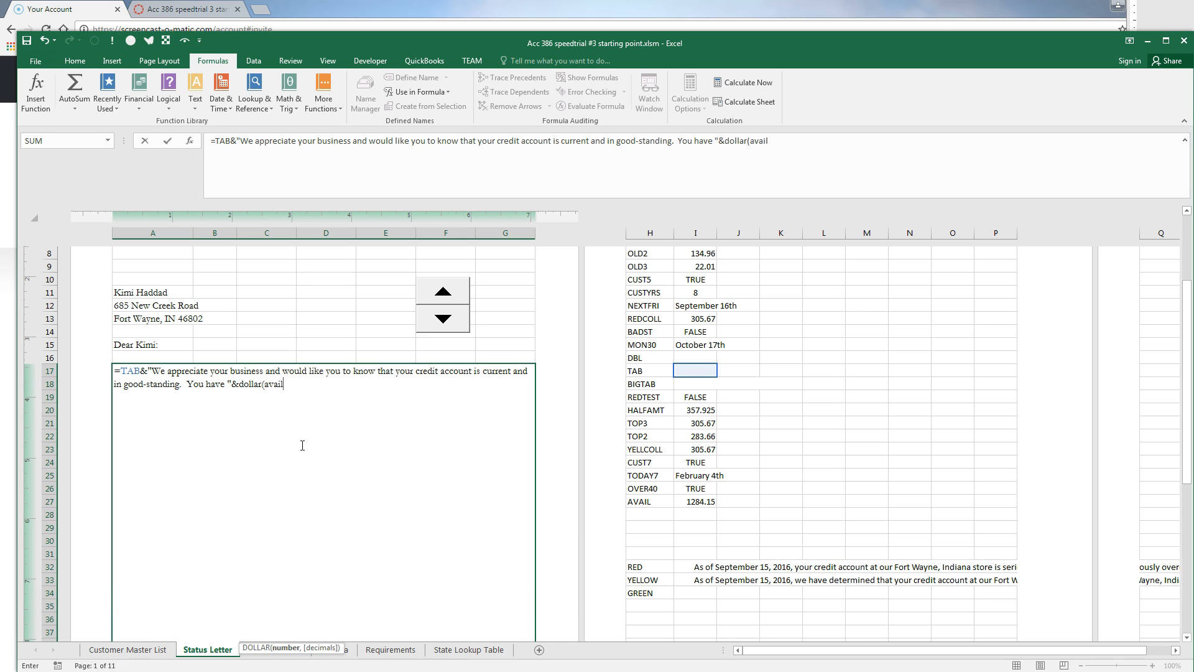
text())
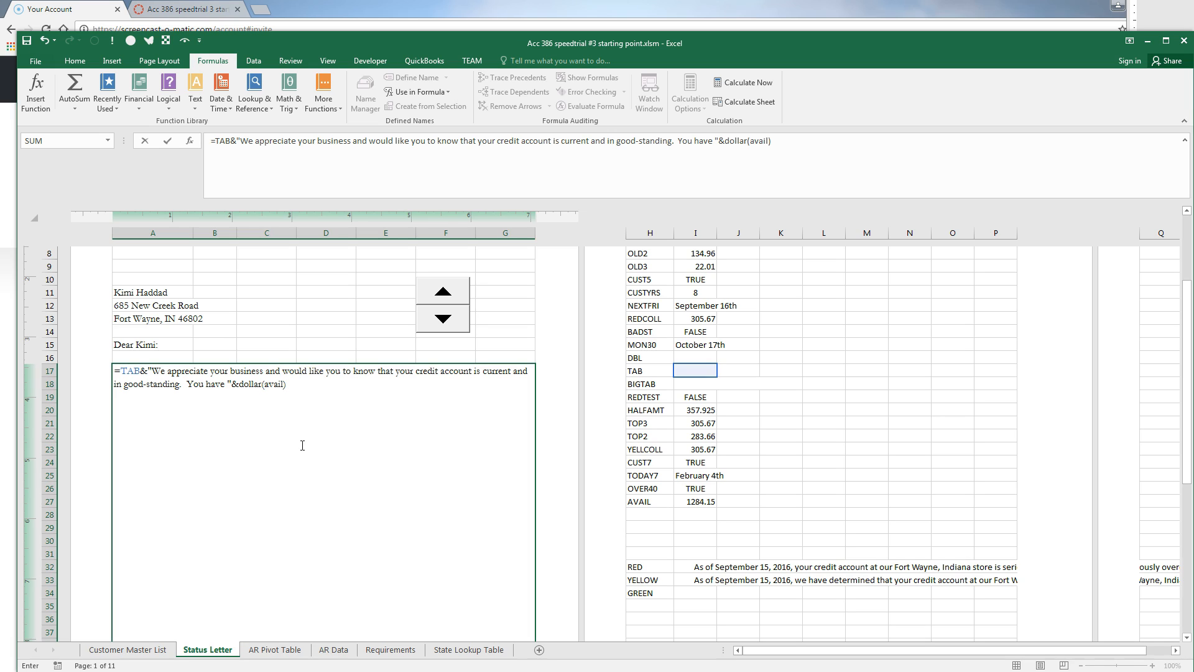
text(&" available for purchases at any of our stores or o)
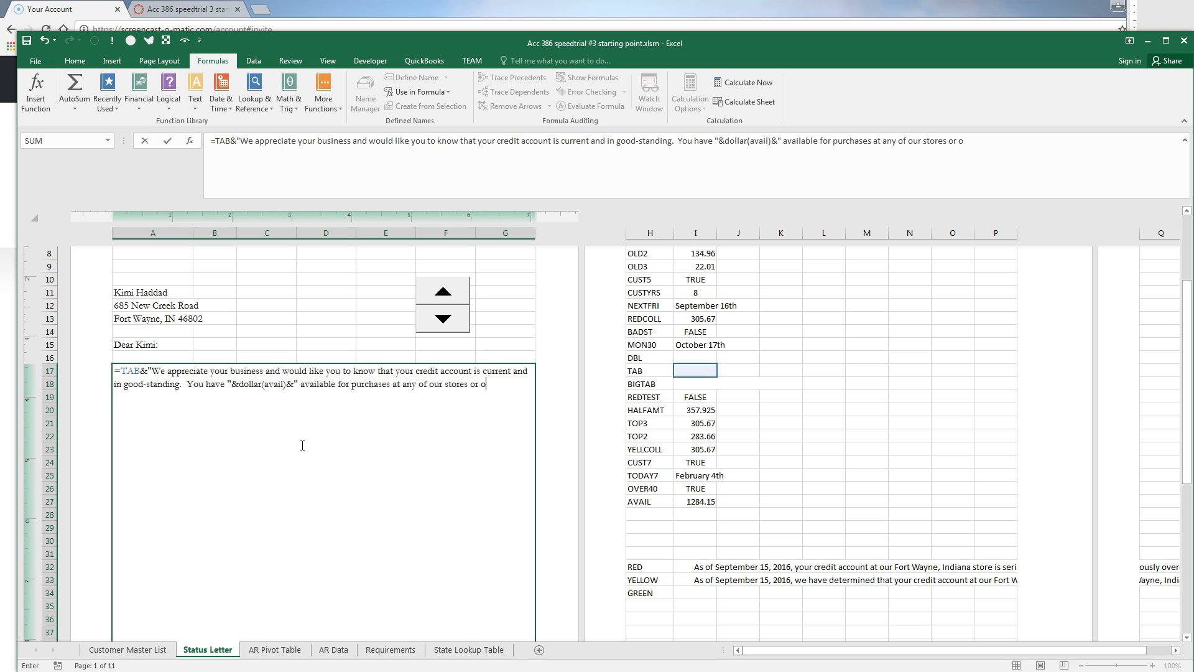
text(ur website."&dbl&)
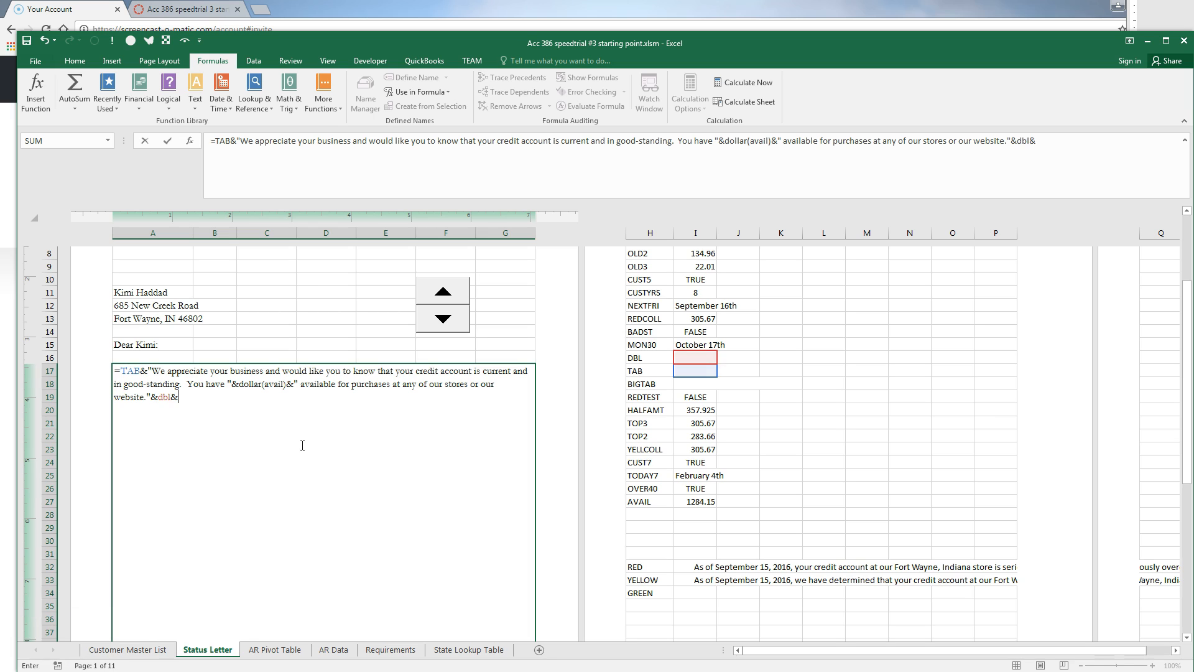
text(tab&)
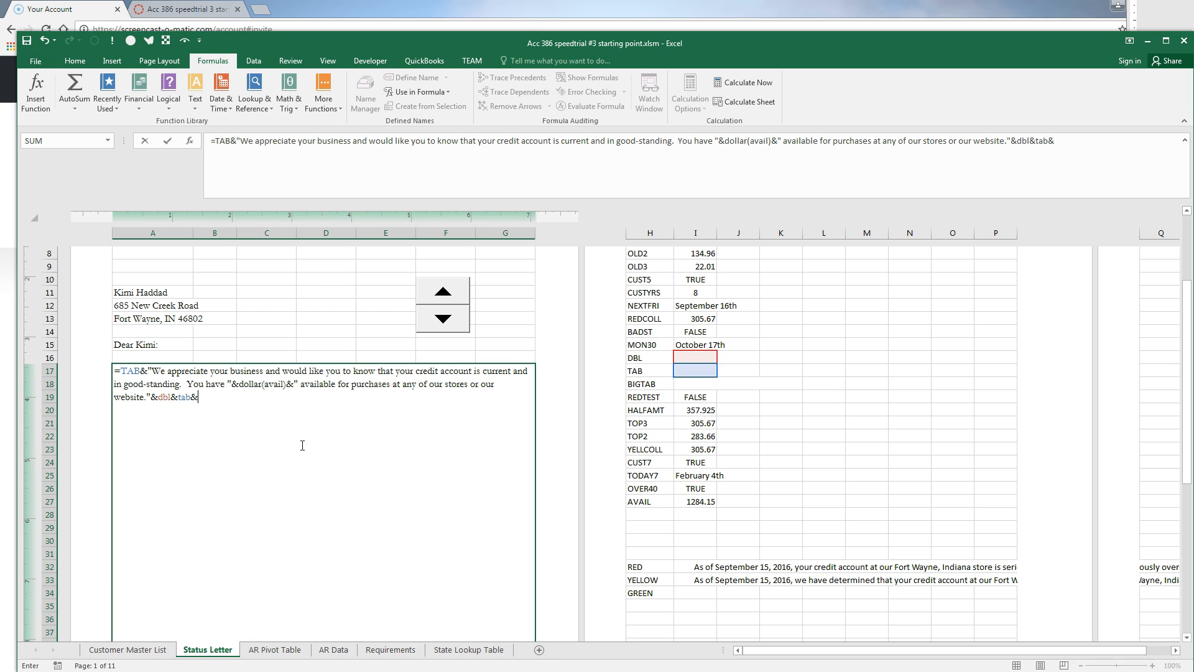
text(if(over40,"As a reward for your excellent payment history, on your next visit to our store or website, bring this letter and we will give you a "&IF)
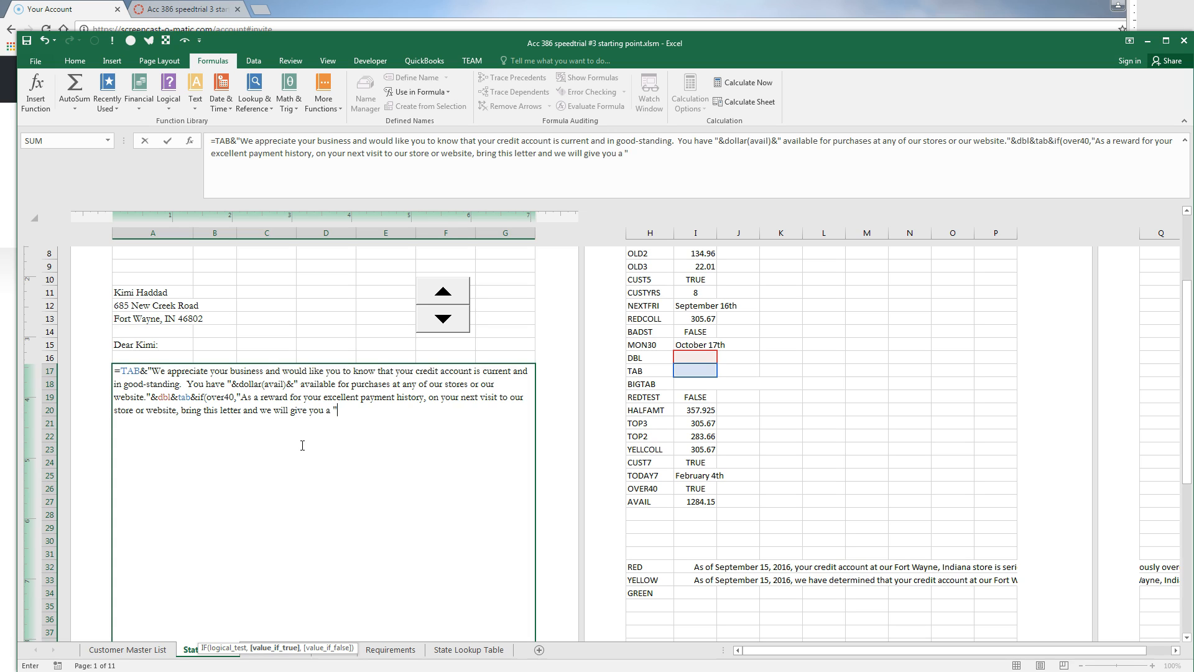
text(()
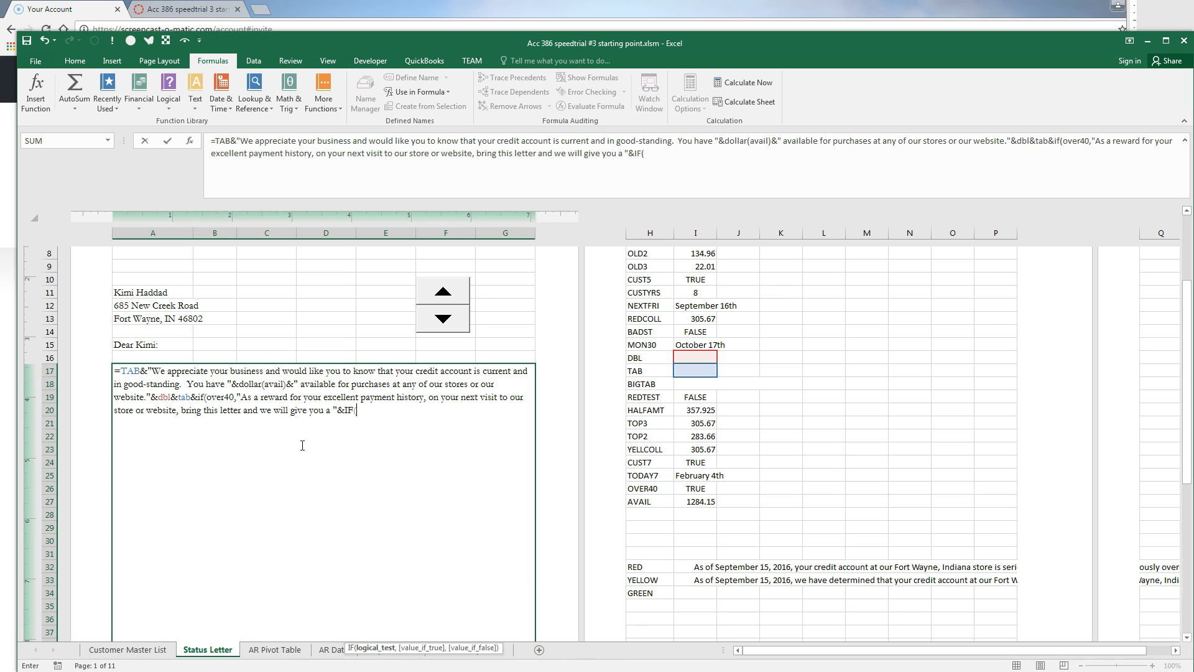
text(cust7,)
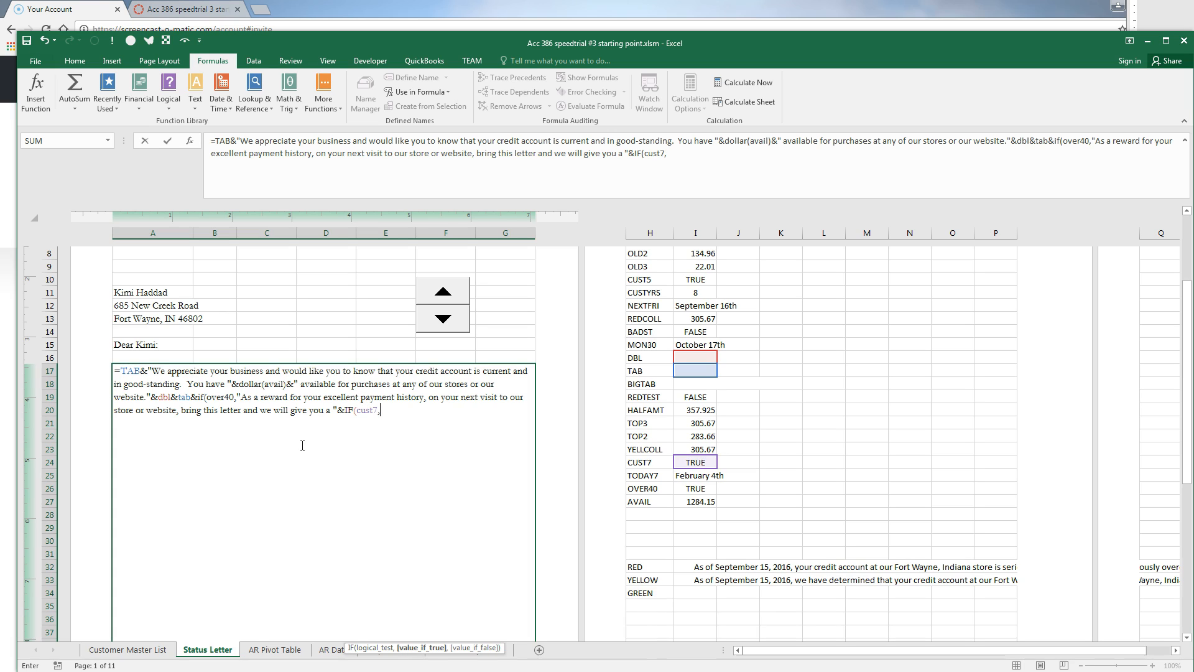
text("50%","2)
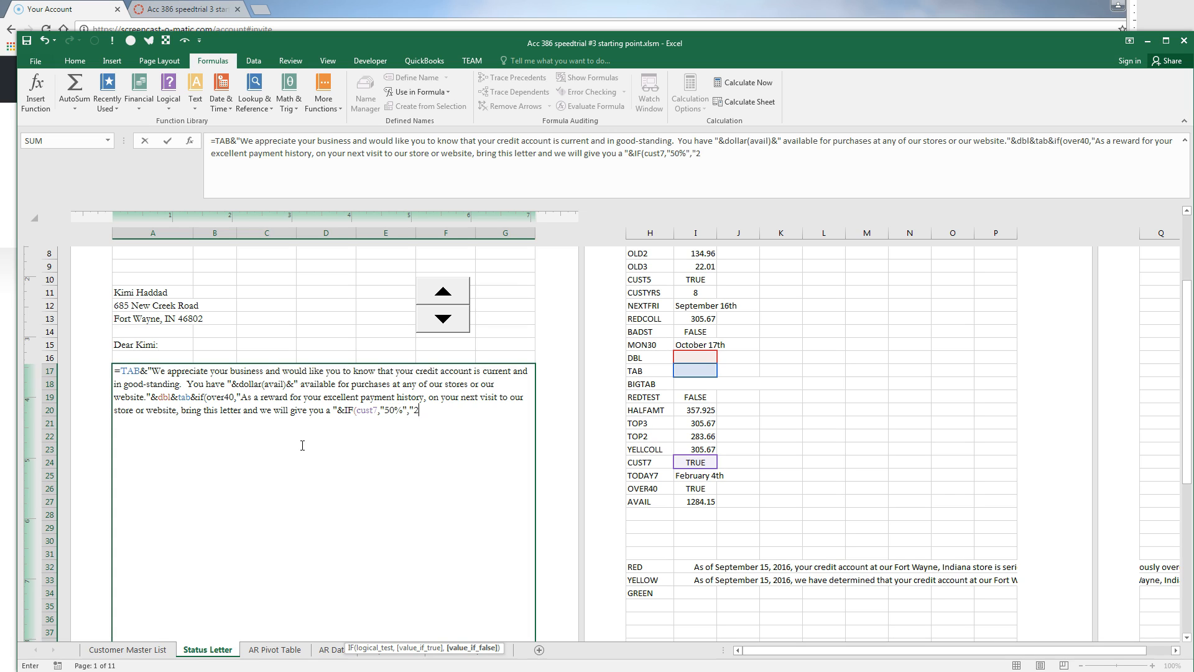
text(5%"))
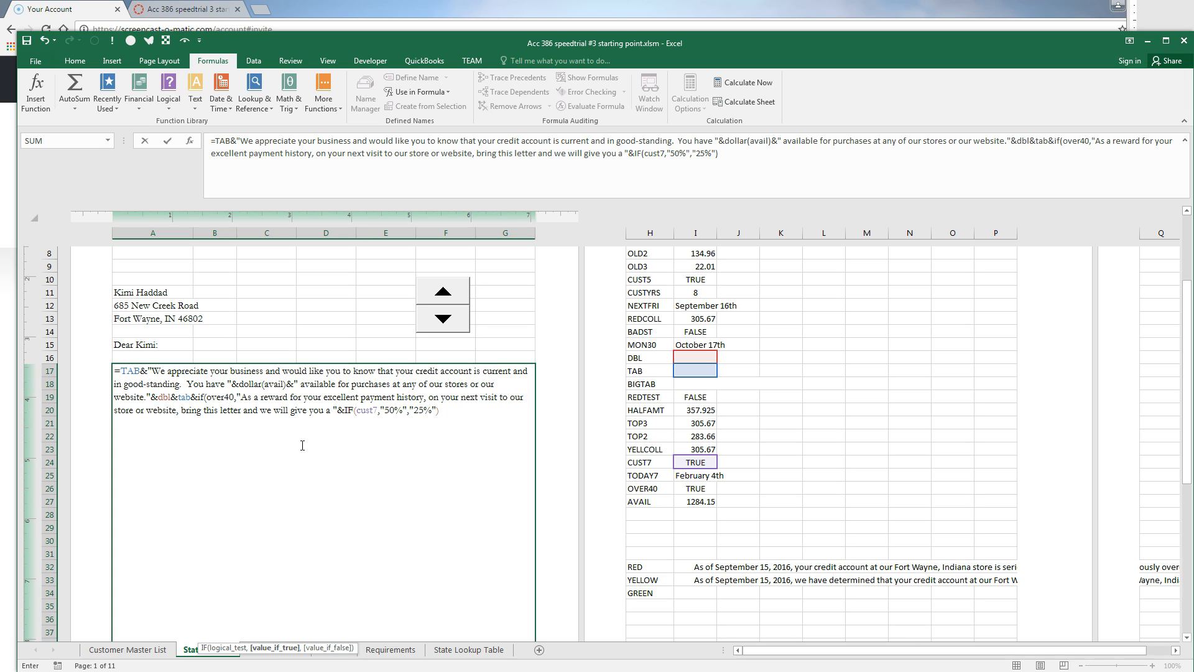
text(&" on your next credit pur)
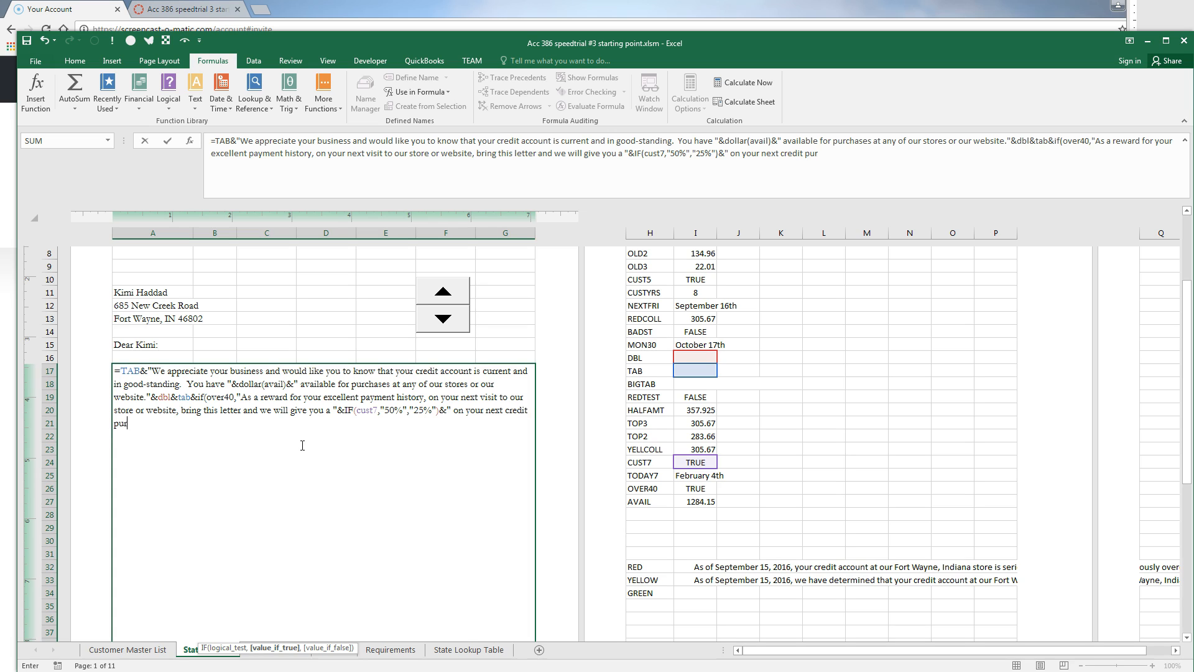
text(chase of up to $75.")
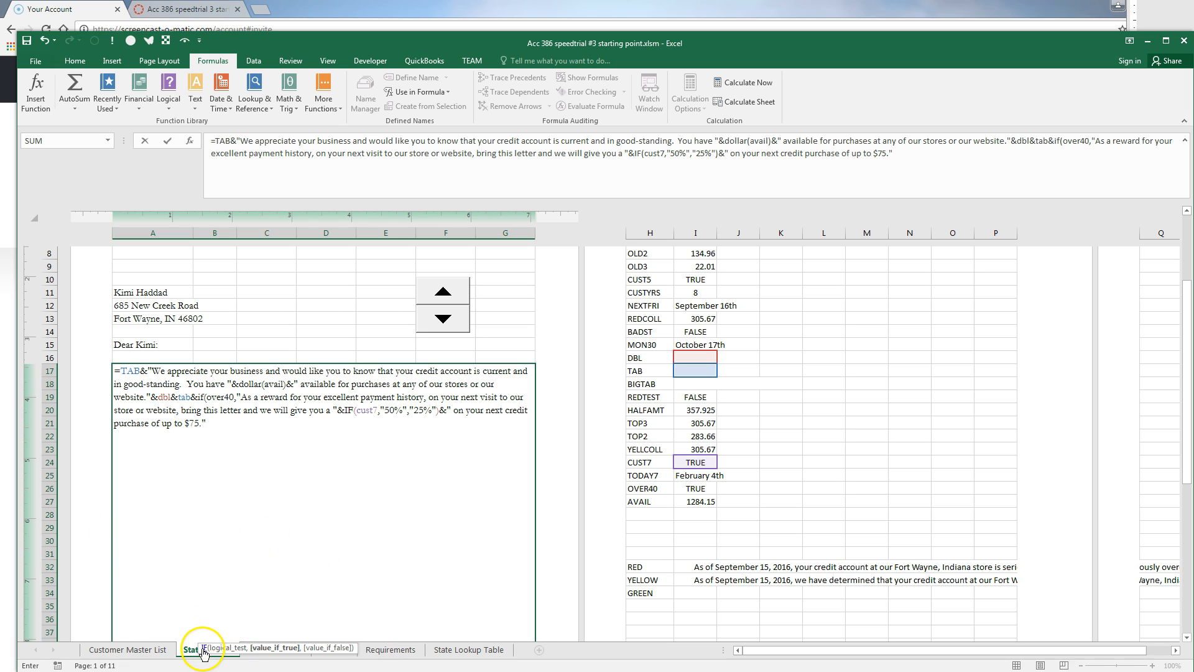
drag(201, 647, 135, 498)
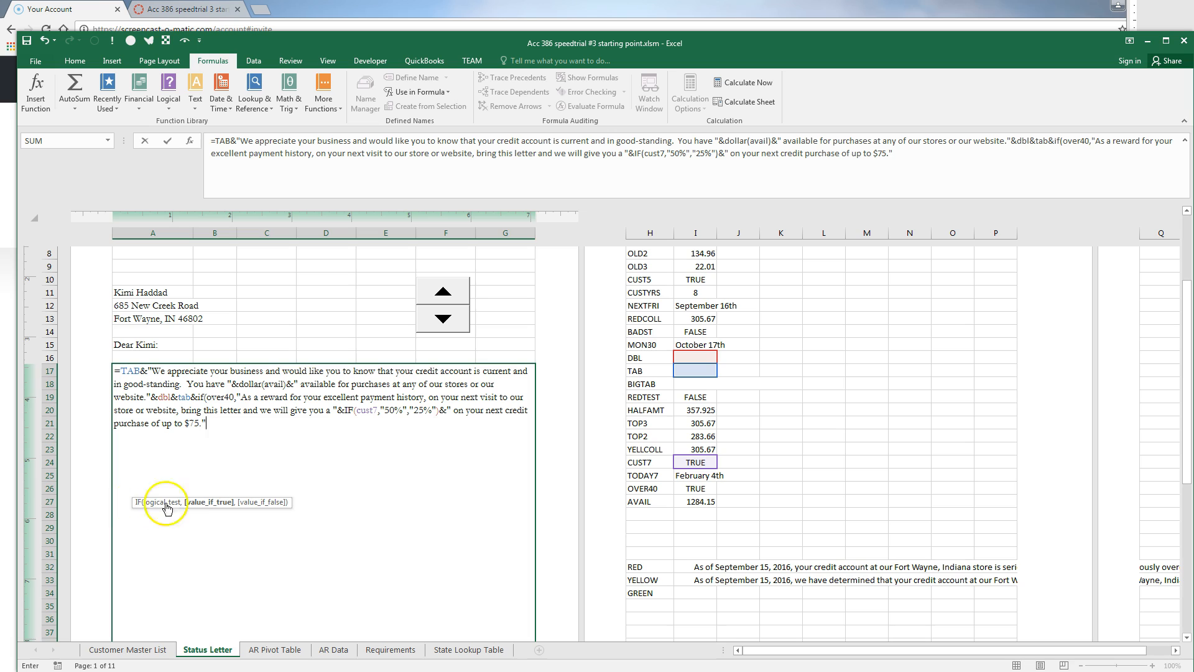
Add the enclosed special-deals sample sentence and 'We thank you for your business.' to A17's formula
click(219, 423)
text(,)
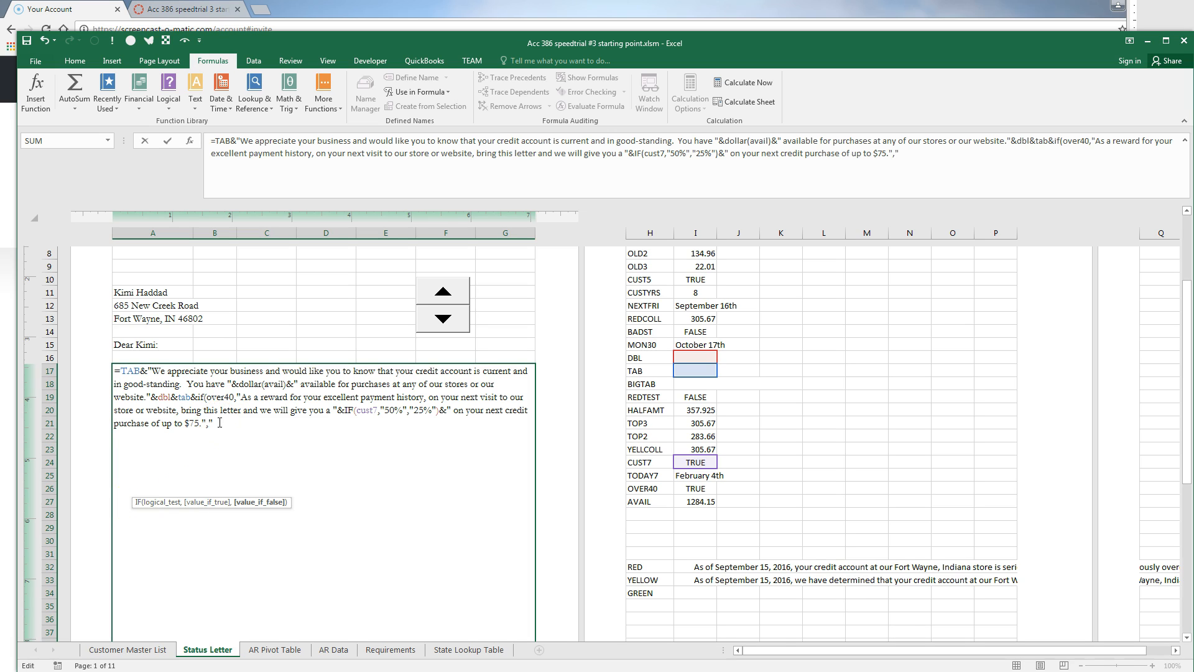
text("Please find enclosed a)
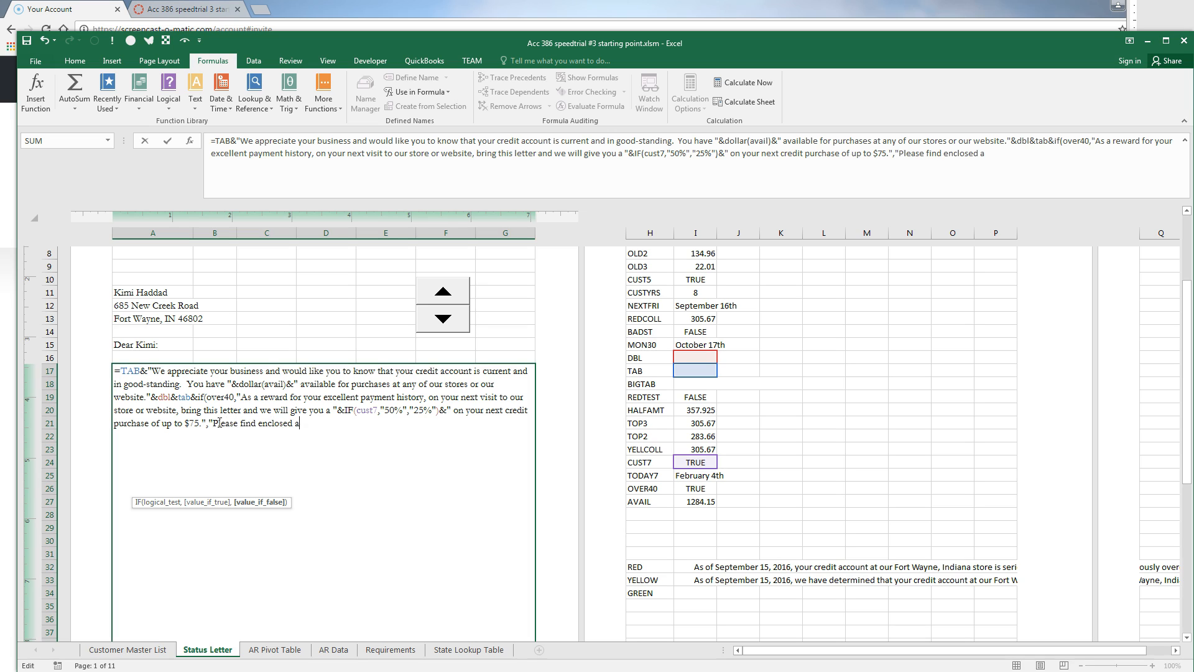
text( sample of our special deals this upc)
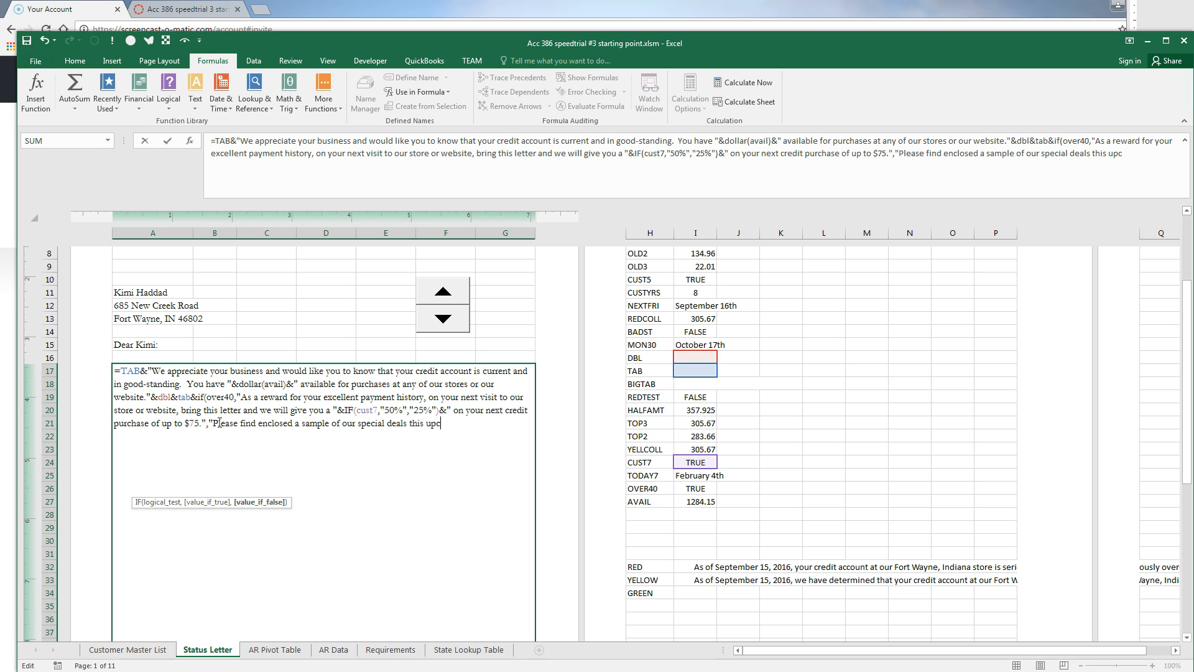
text(oming month--we hope to see you soon.")
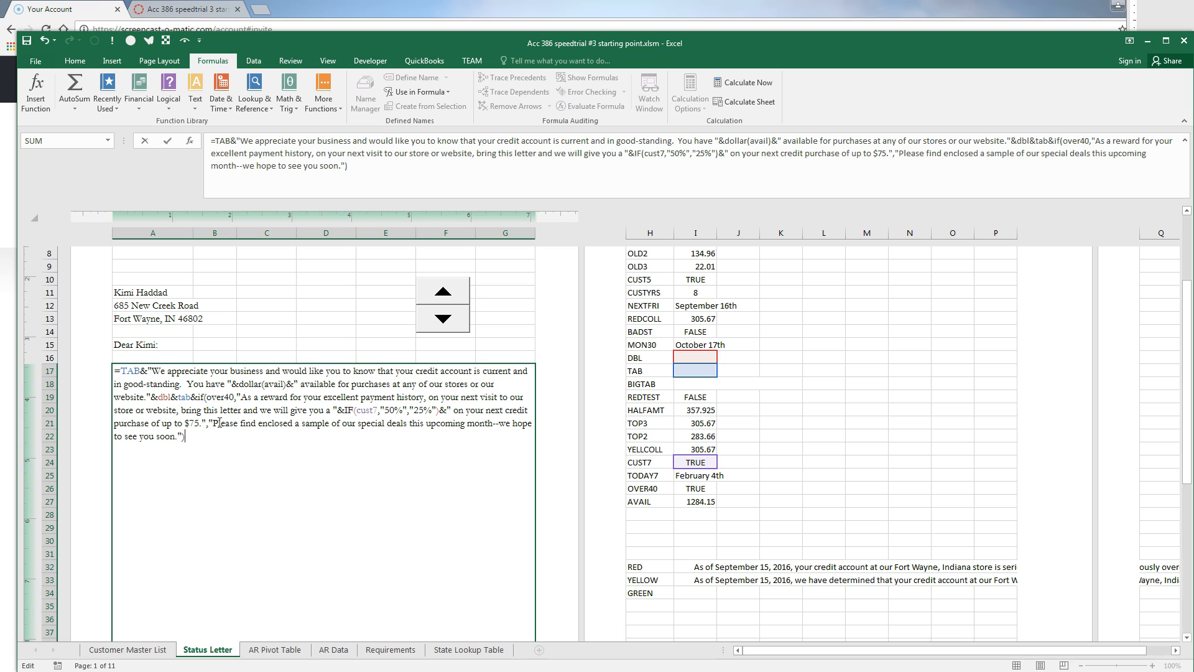
text()&dbl&tab&)
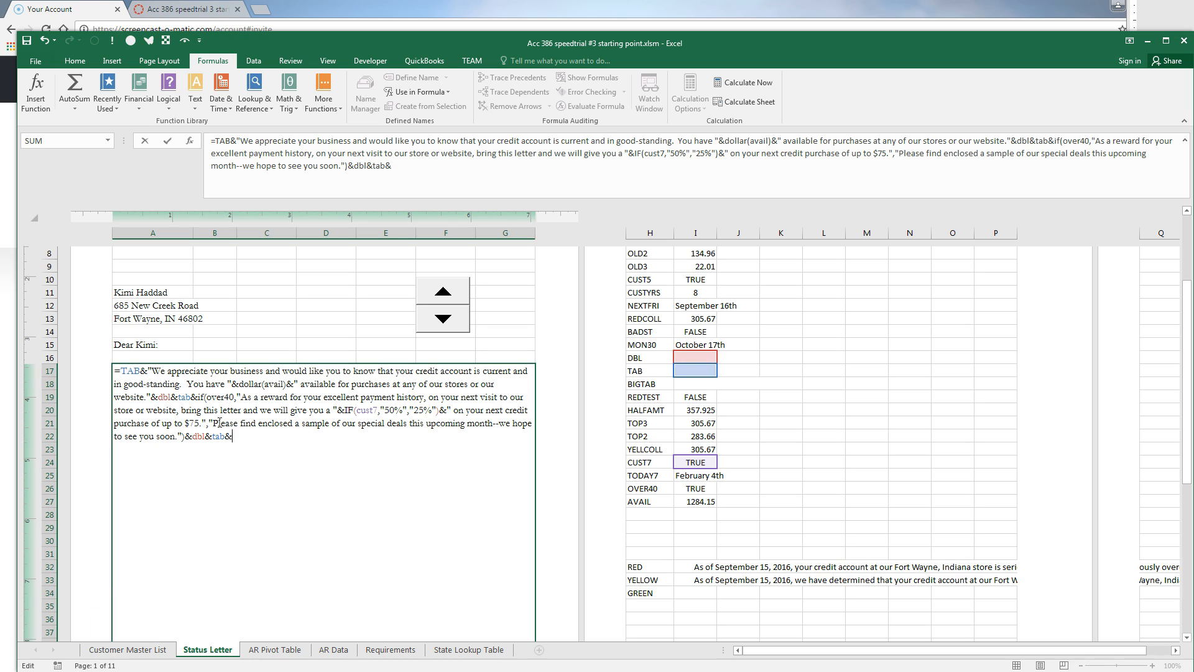
text("We thank you for your busi)
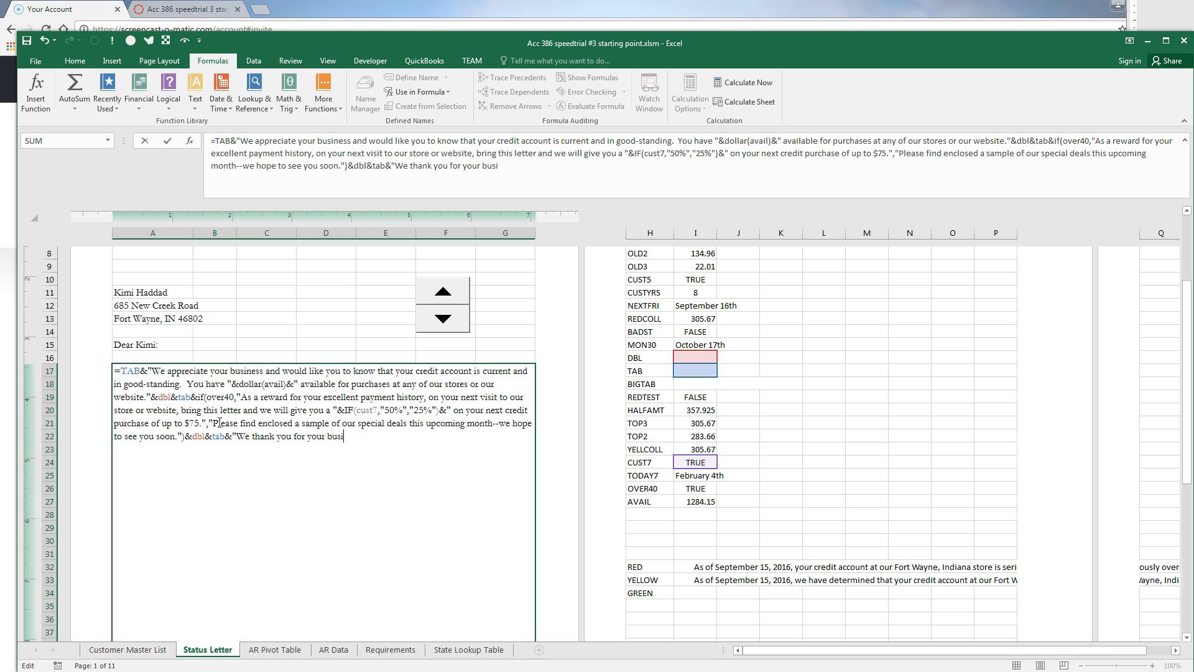
text(ness.")
Add the 'Sincerely,' closing with the signer's name, CHAR(10) and National Booksellers, Inc
key(BackSpace)
text(."&dbl&big)
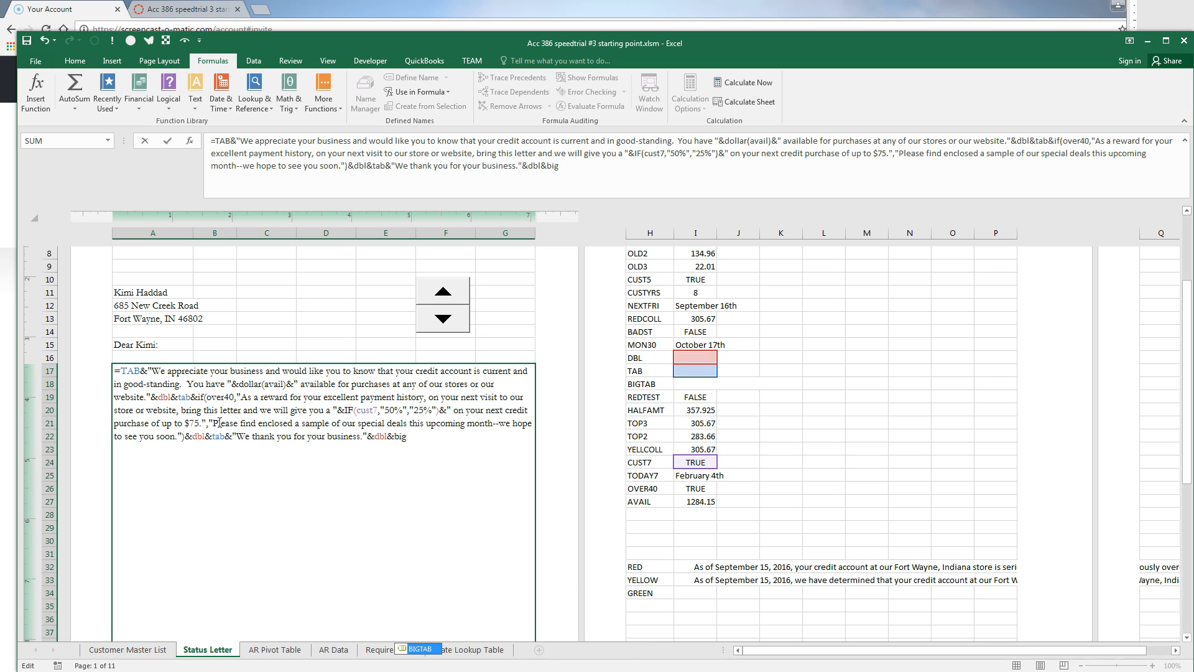
text(tab&"Sin)
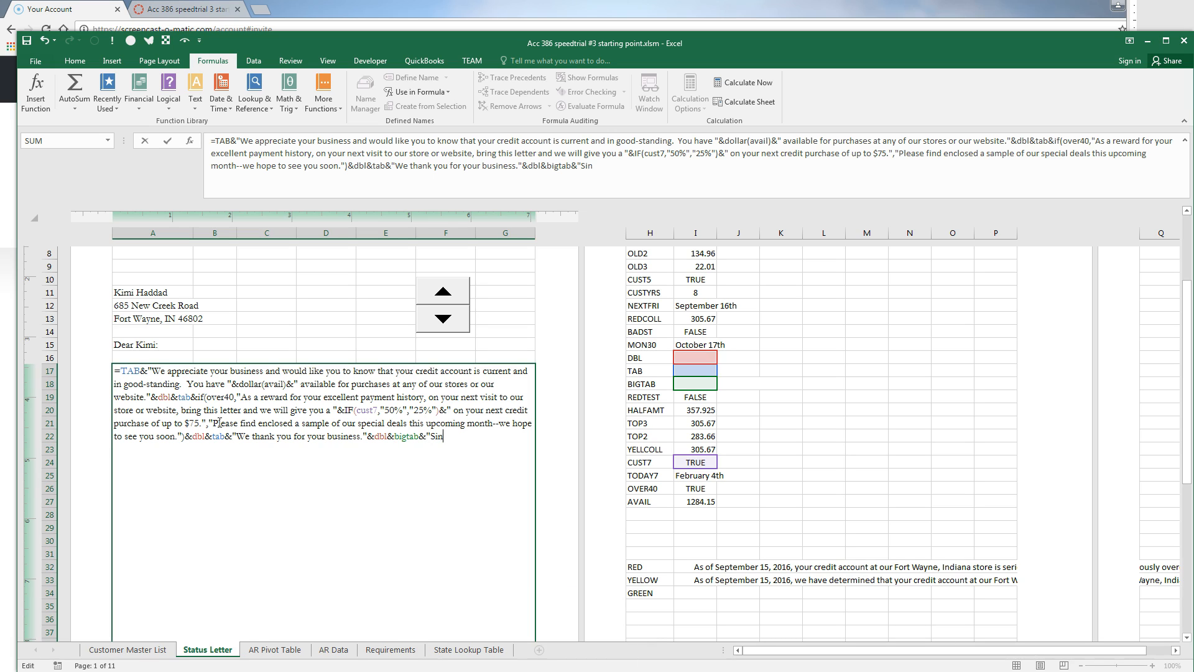
text(cerely, "&dbl&)
text(dblt)
key(BackSpace)
text(&dblt)
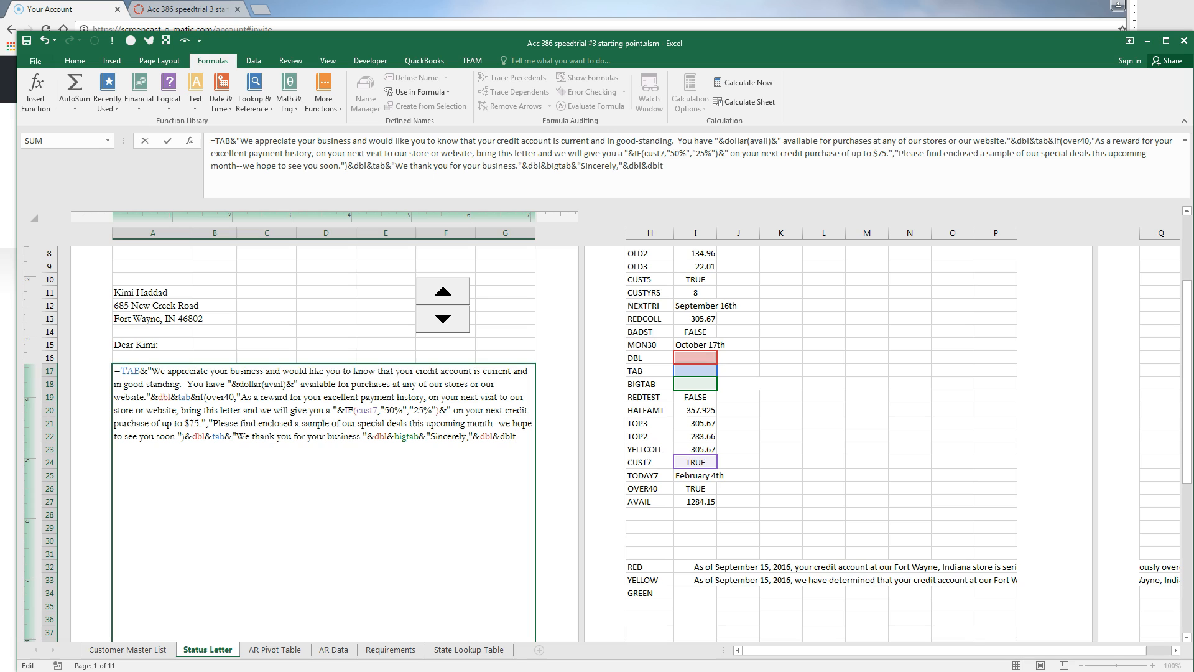
key(BackSpace)
text(&bigtab&"National Booksellers, Inc.)
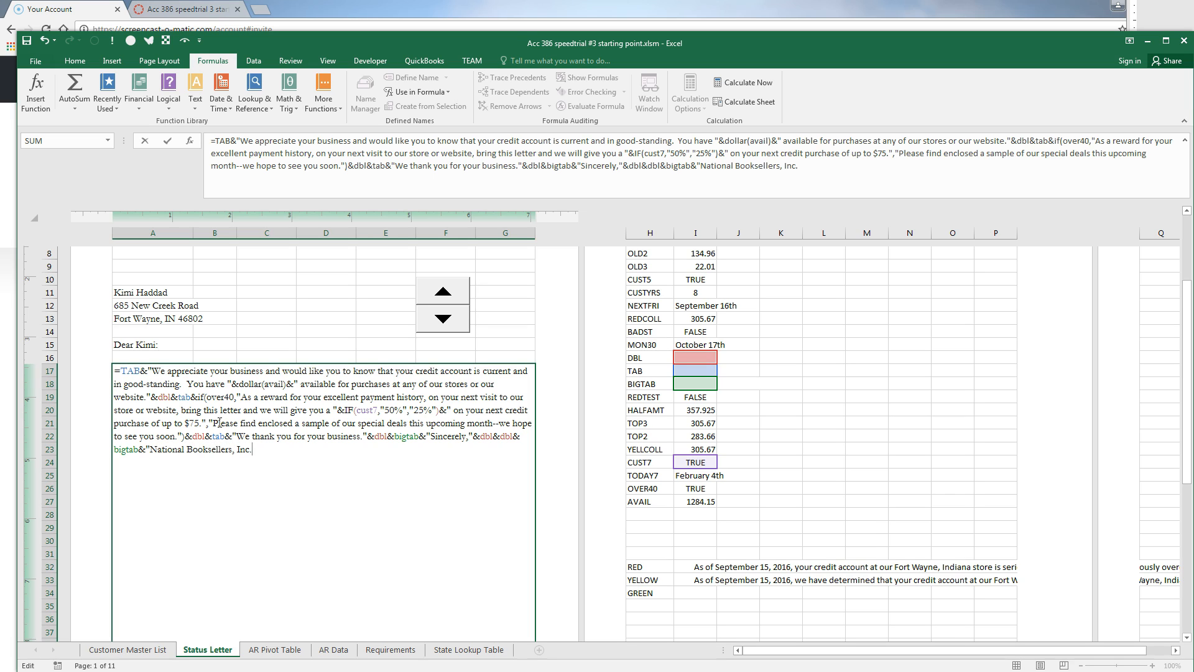
text("")
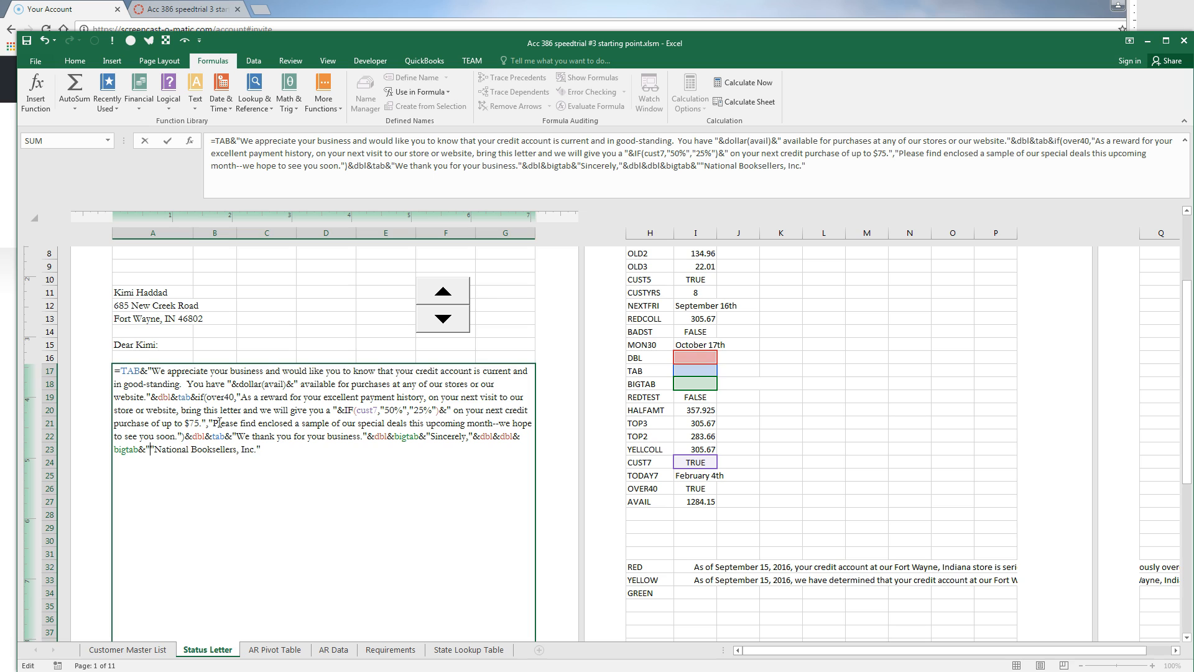
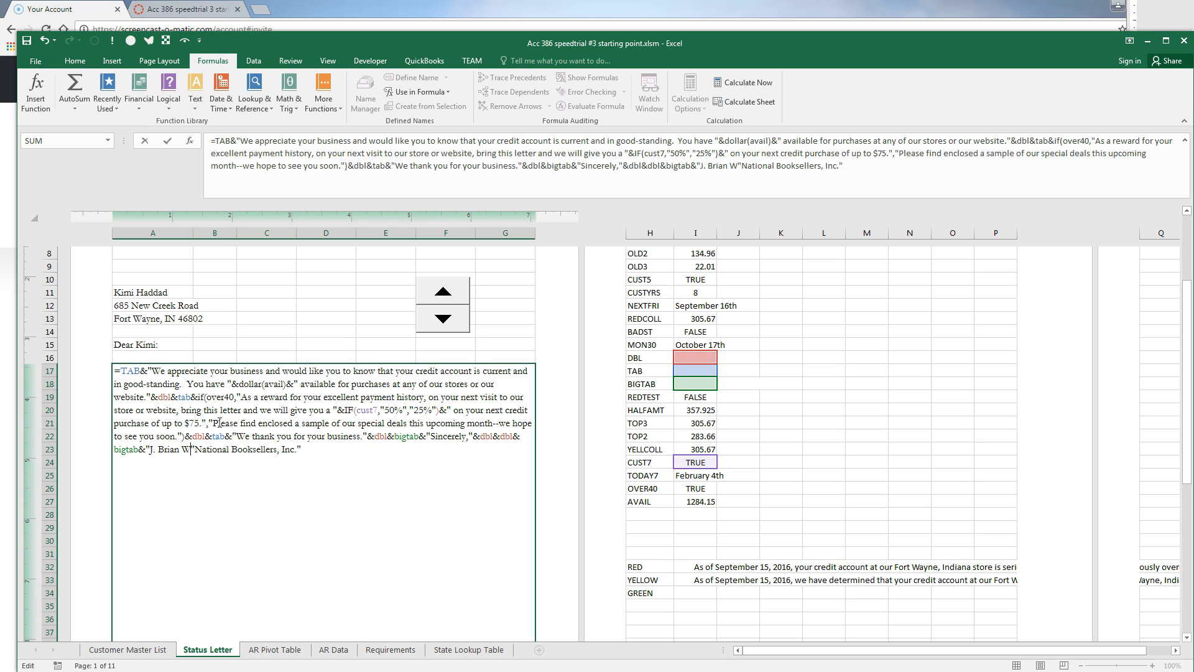
text("&char1)
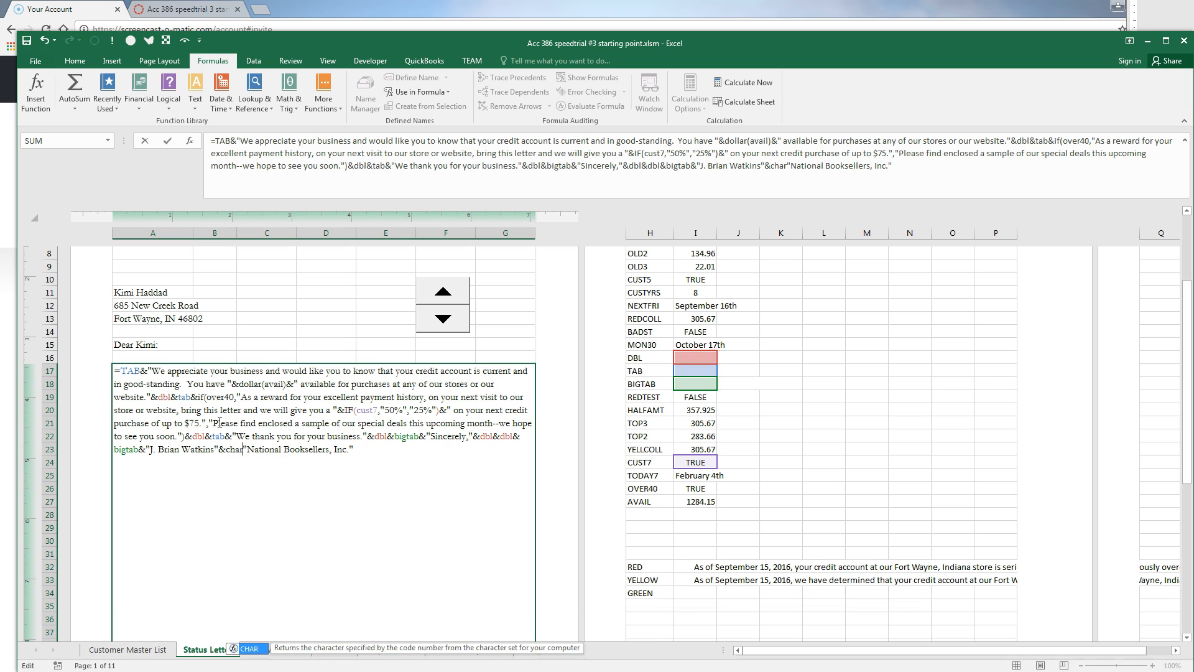
key(BackSpace)
text((10))
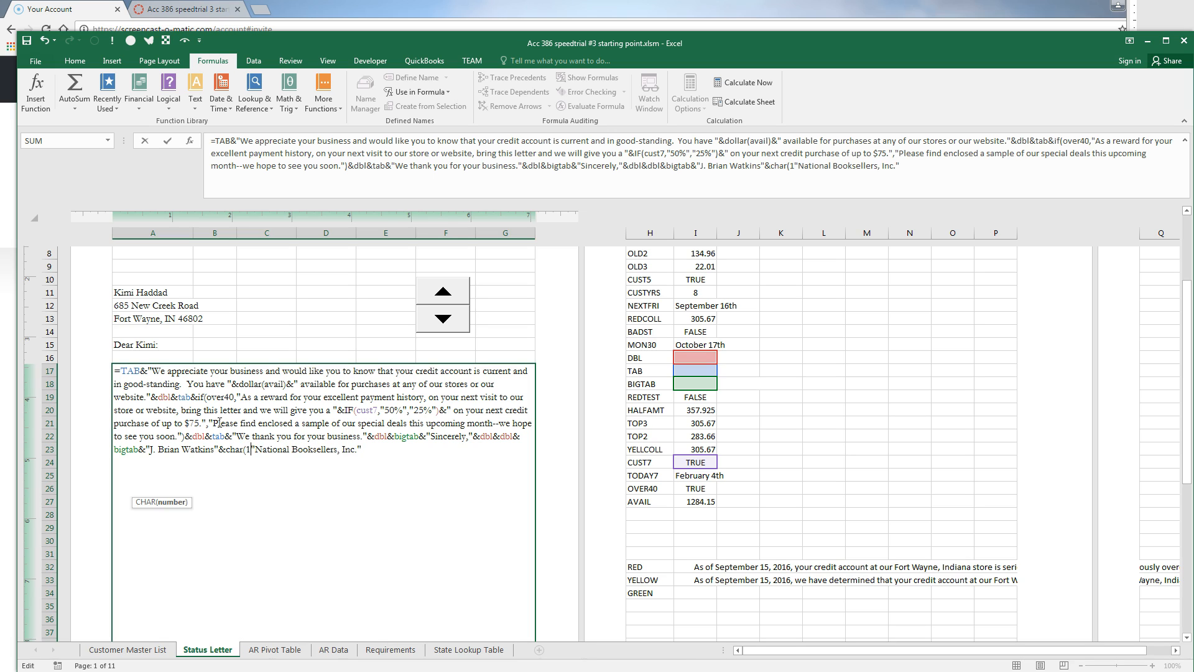
text(&BIGTAB&)
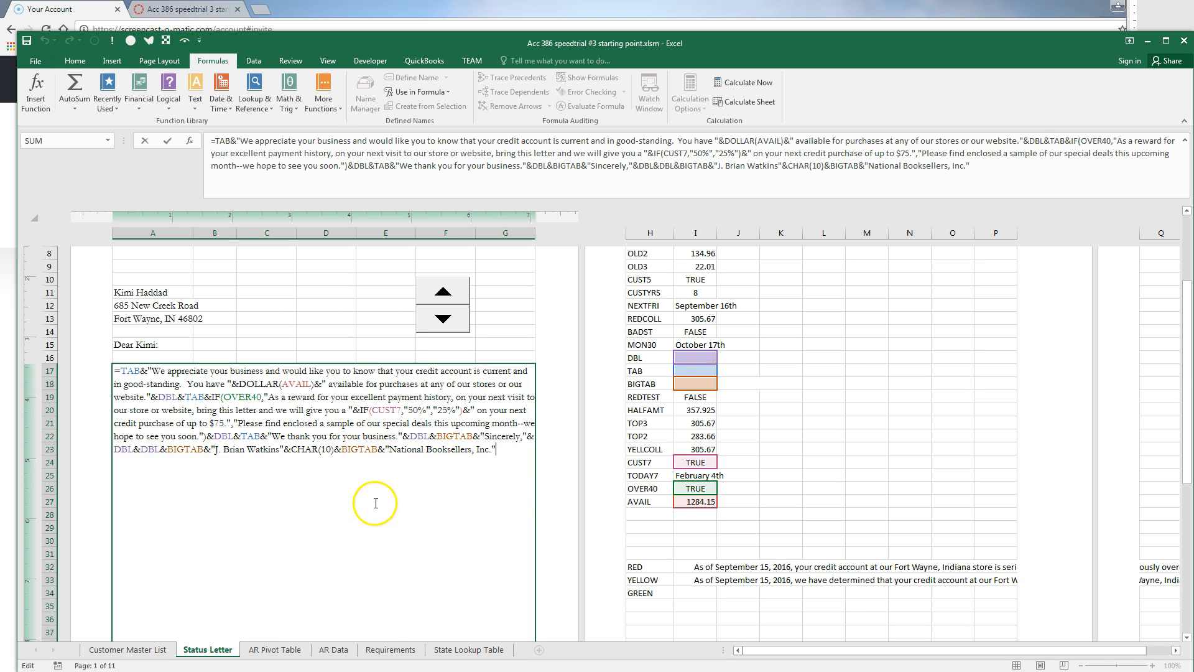
Enter the finished letter formula and copy its text into I34 beside GREEN
key(Return)
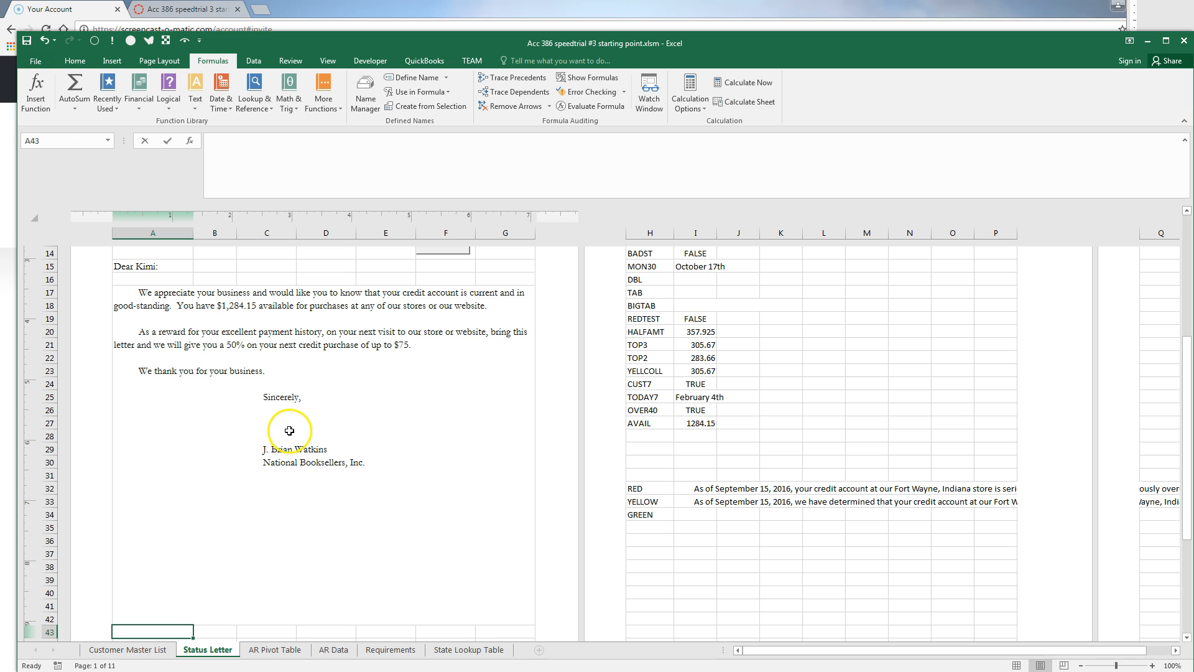
click(351, 527)
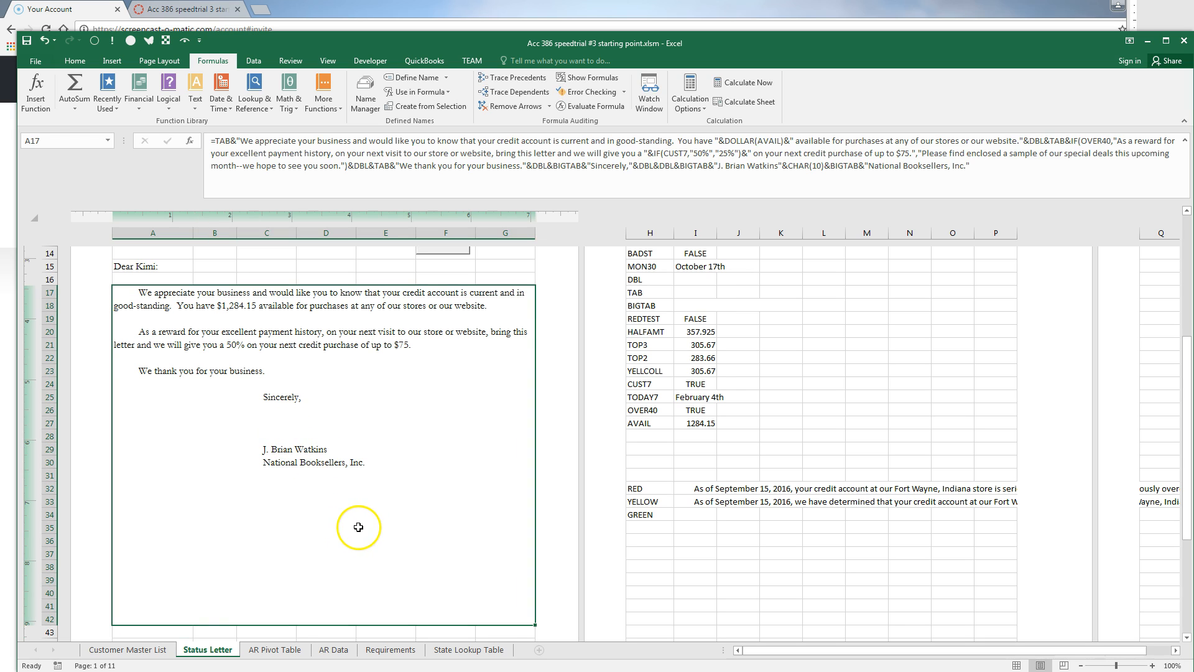
double_click(355, 530)
drag(516, 372, 79, 303)
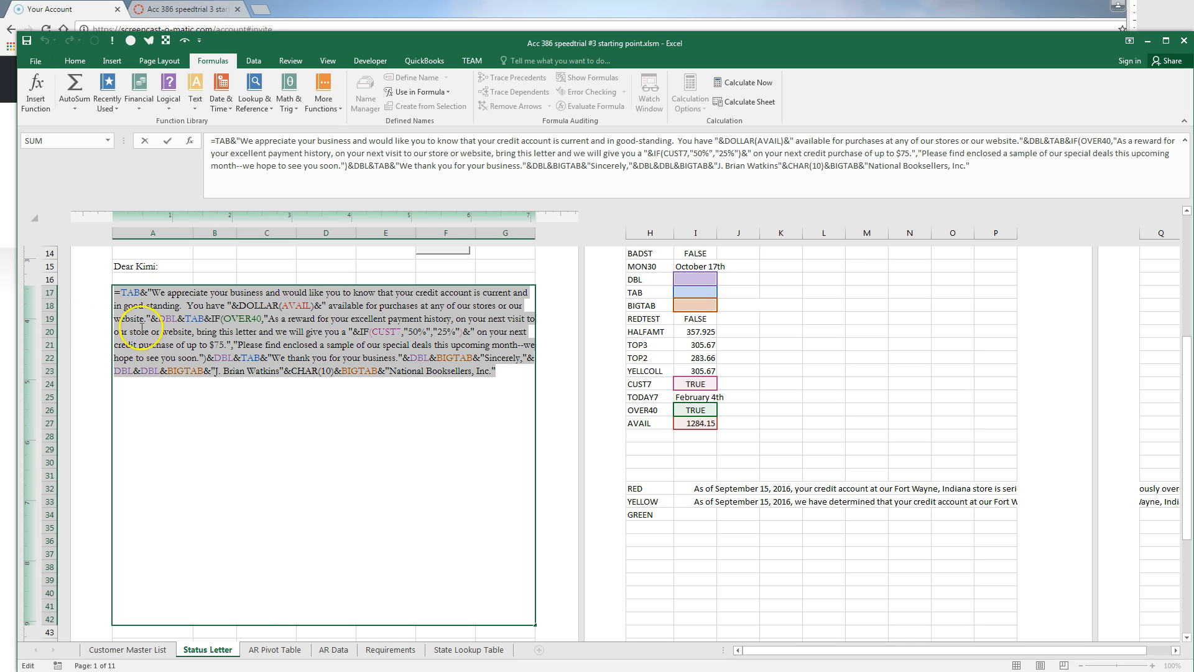
click(705, 514)
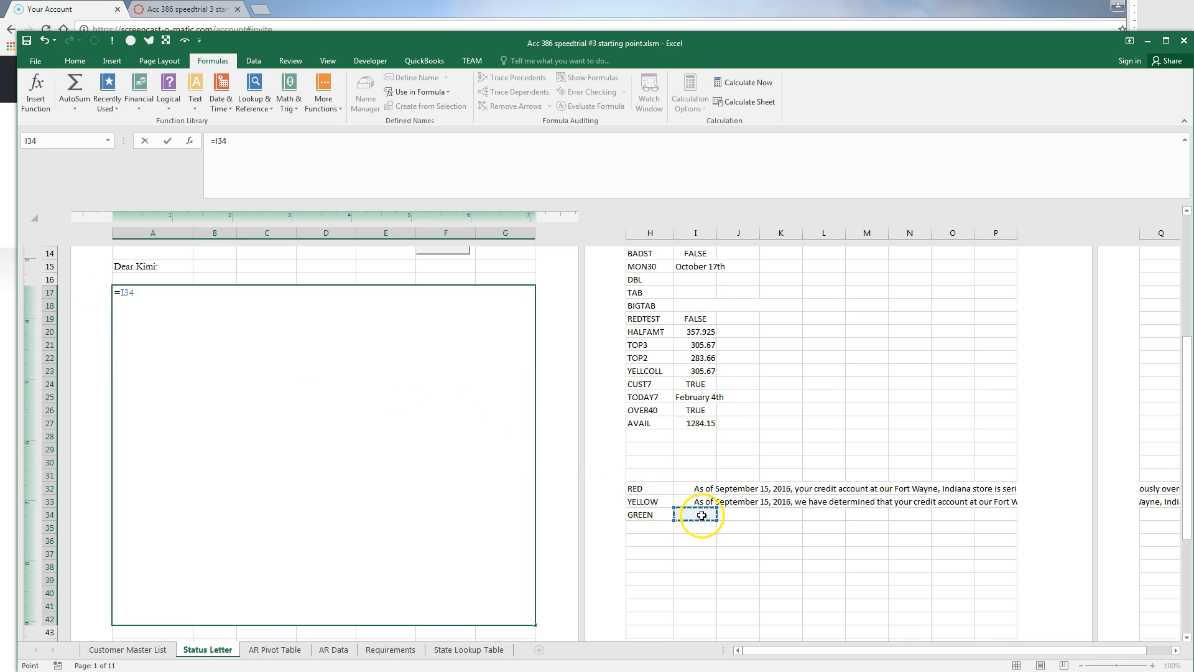
key(Escape)
click(702, 513)
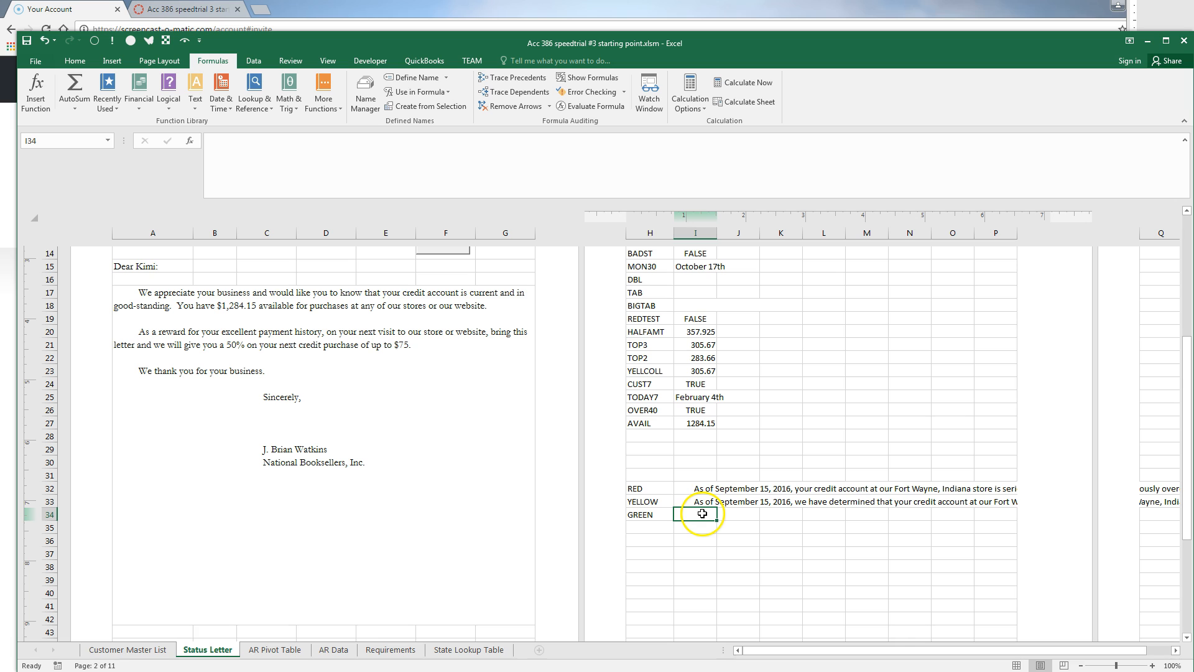
key(ctrl+v)
Delete the letter formula from A17, leaving the letter area blank
click(389, 496)
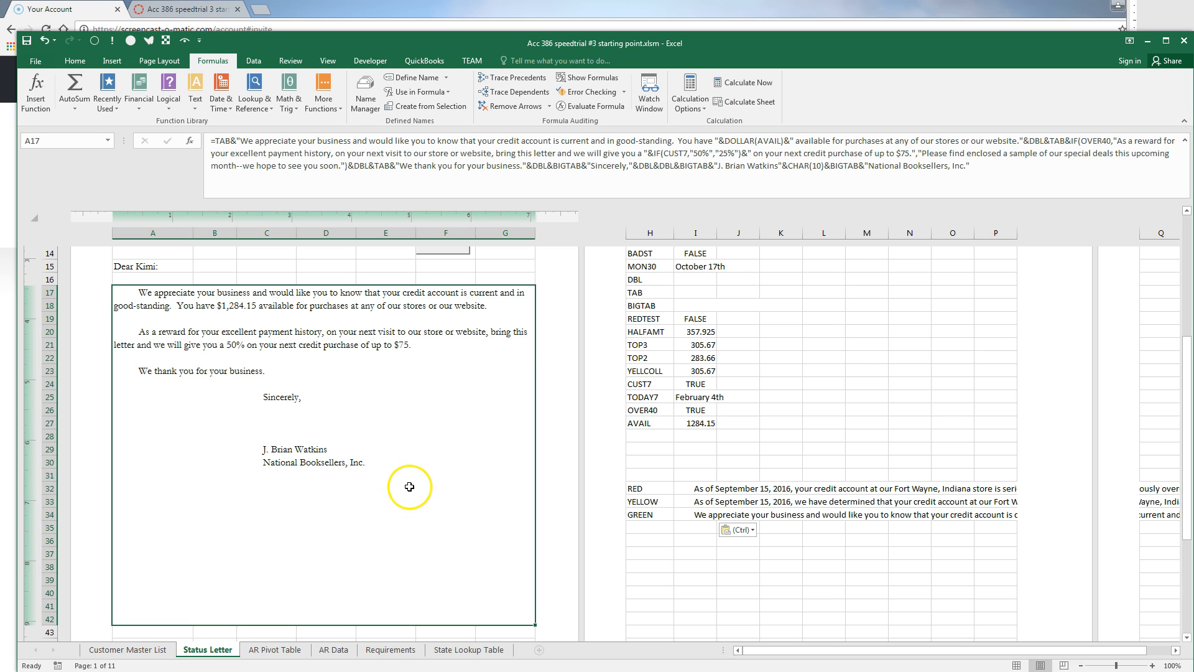
double_click(403, 485)
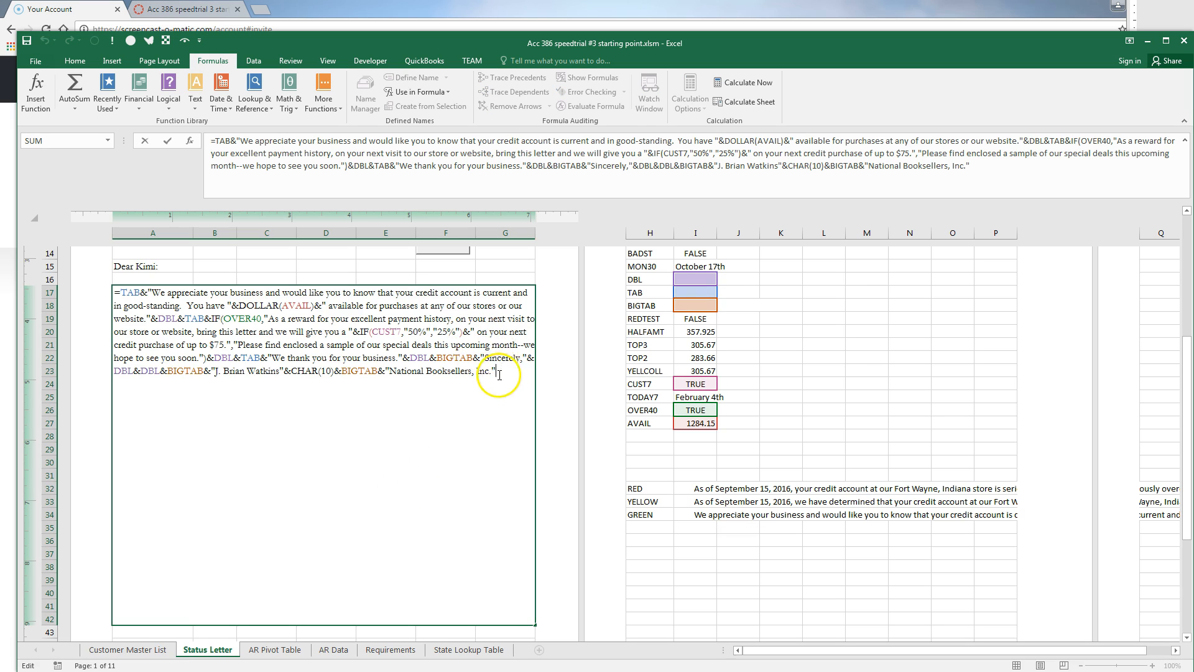
key(ctrl+shift+Home)
key(Delete)
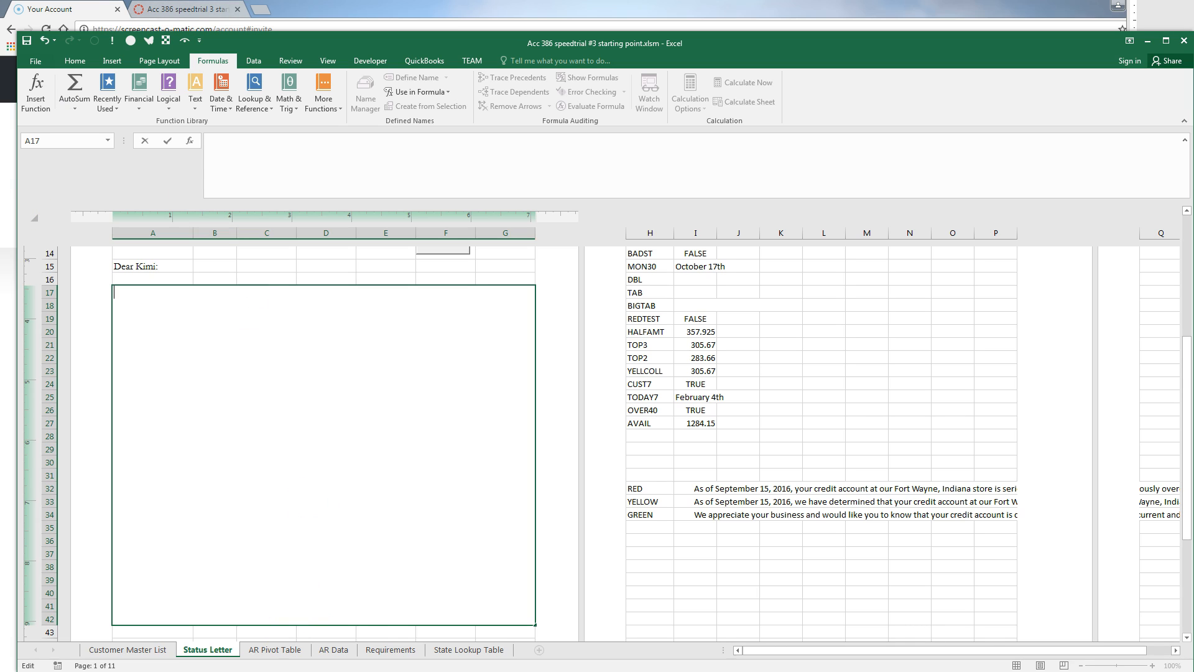
Create names RED, YELLOW and GREEN for I32:I34 from the left-column labels in H32:H34
key(Escape)
drag(642, 491, 680, 512)
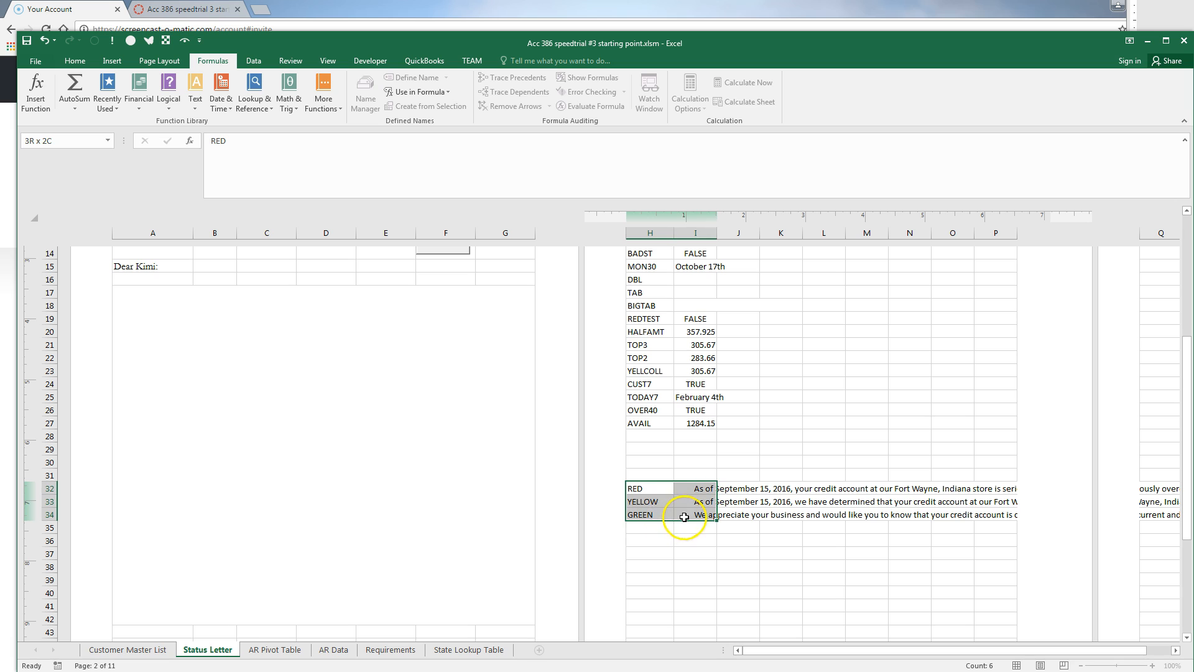
key(ctrl+shift+F3)
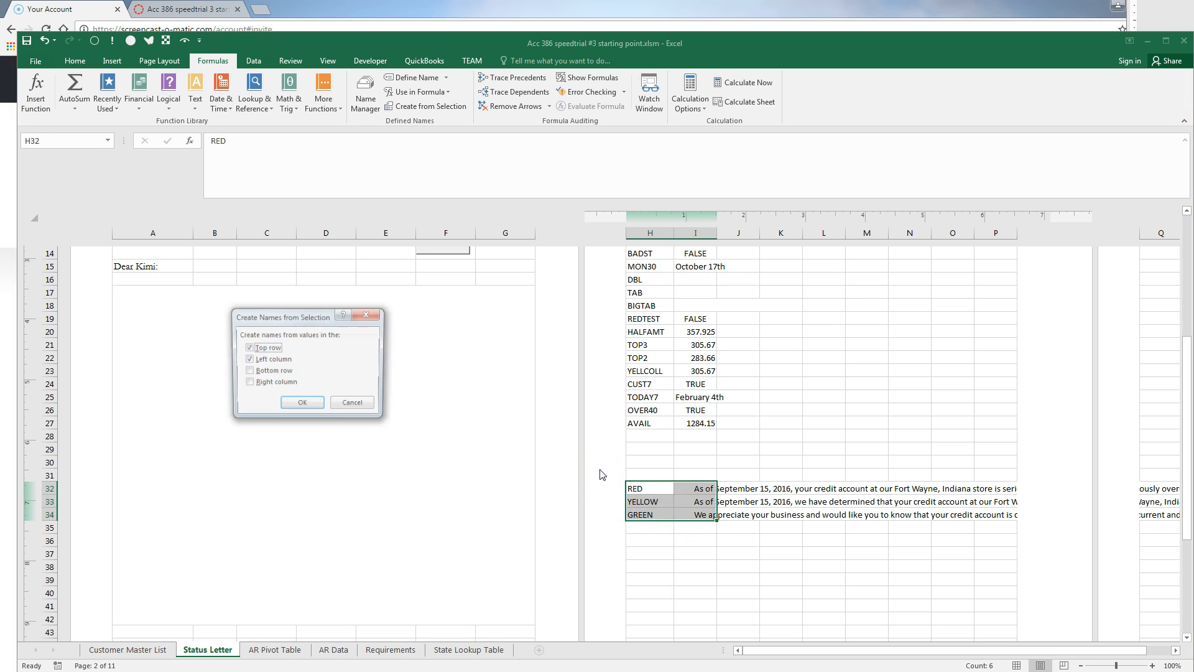
click(247, 347)
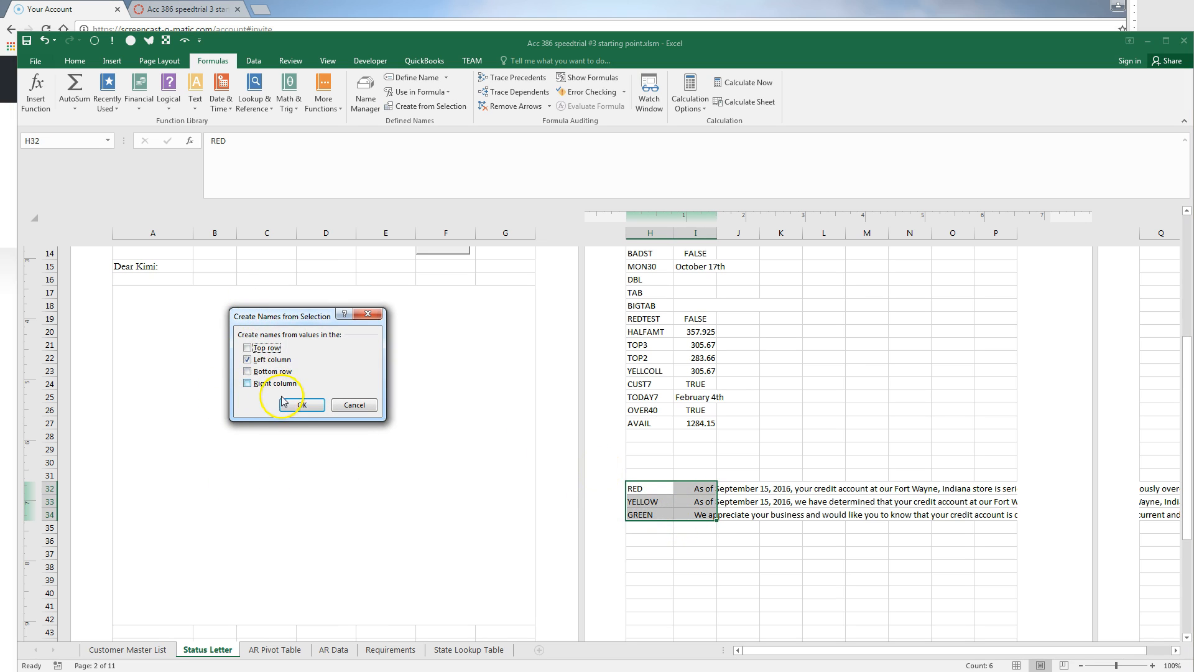
click(302, 405)
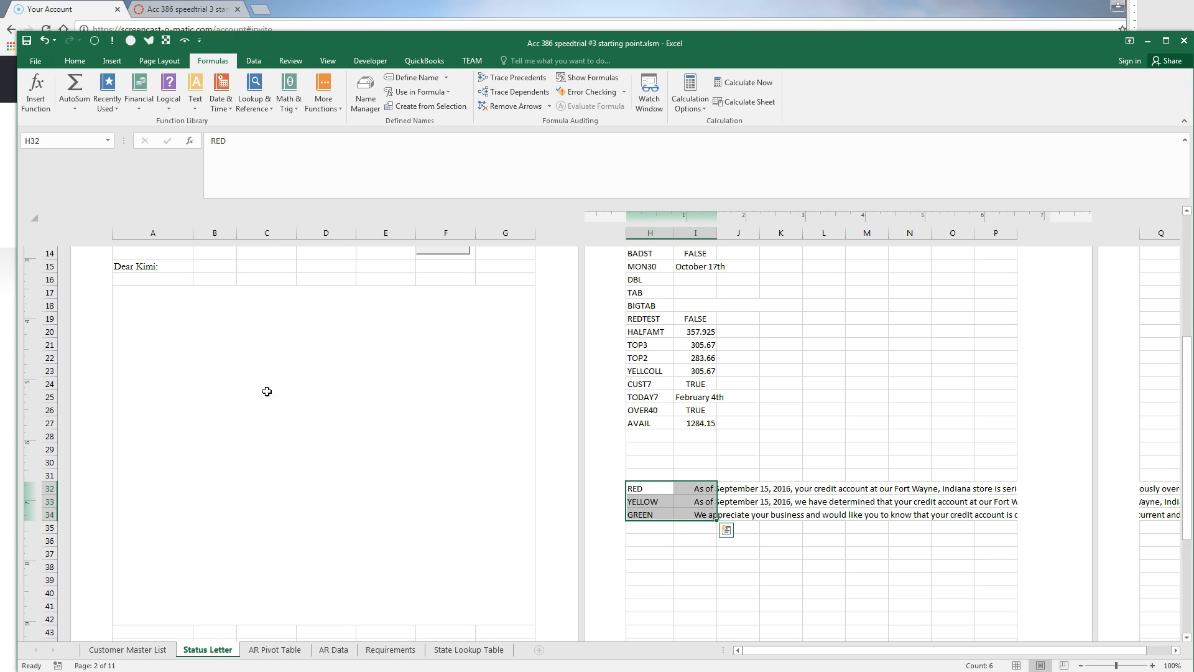
click(661, 446)
Enter the labels REDCOND, YELCOND and GREENCOND down cells H29:H31
text(REDCOND)
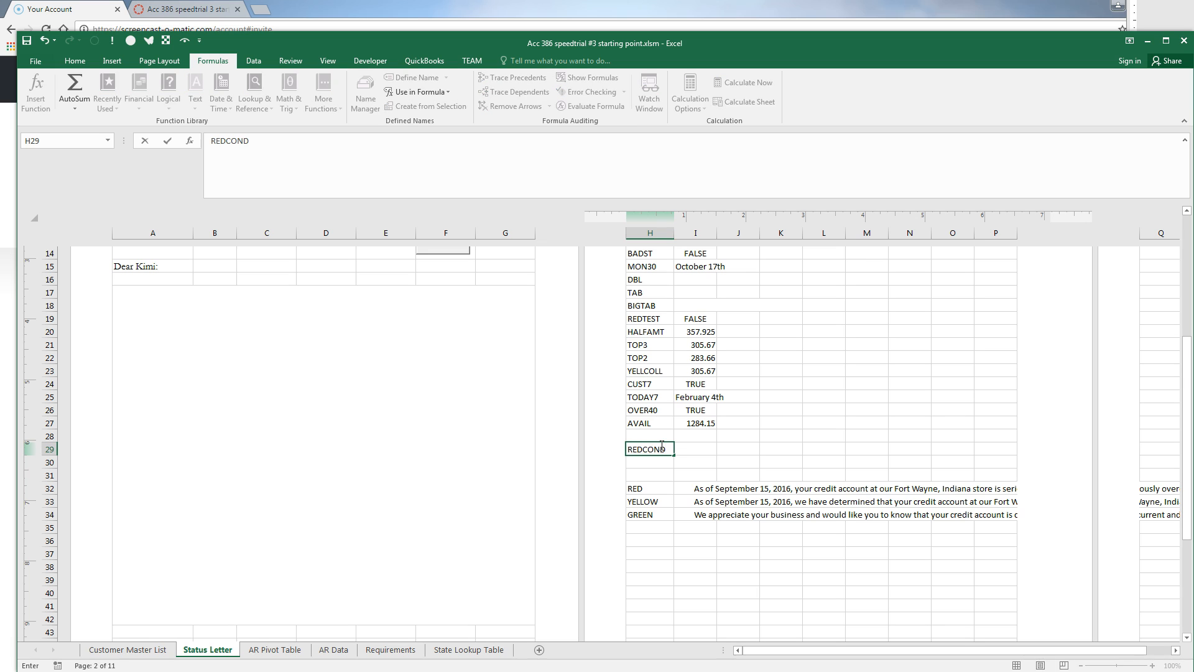
key(Return)
text(YELCOND)
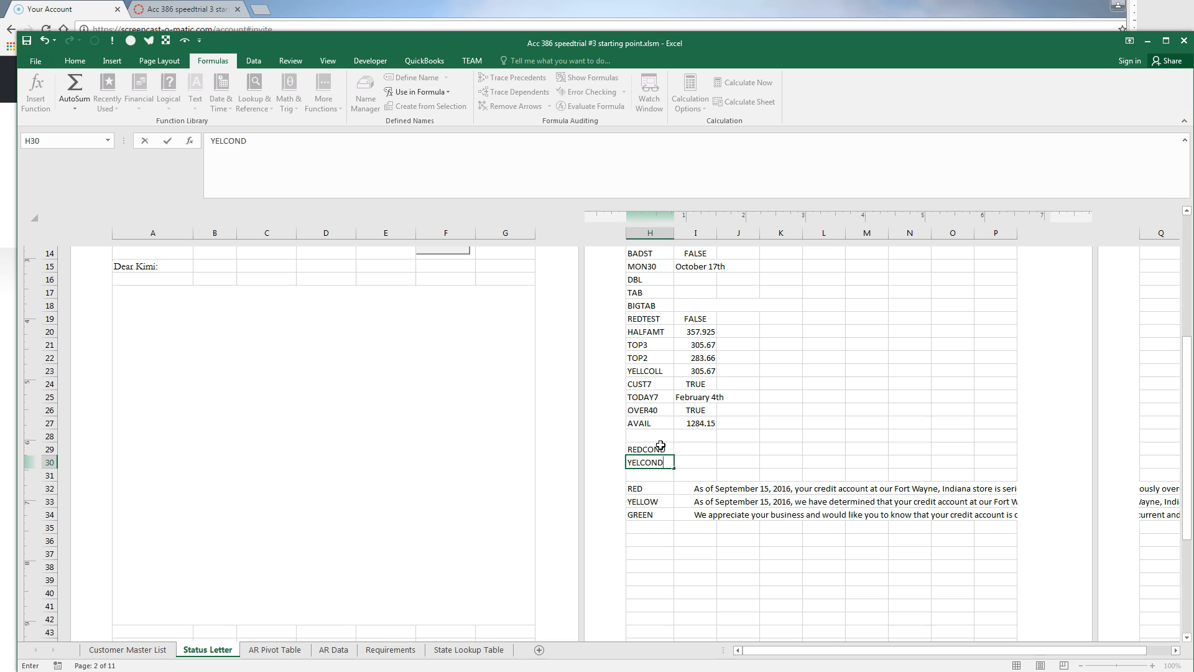
key(Return)
text(GR)
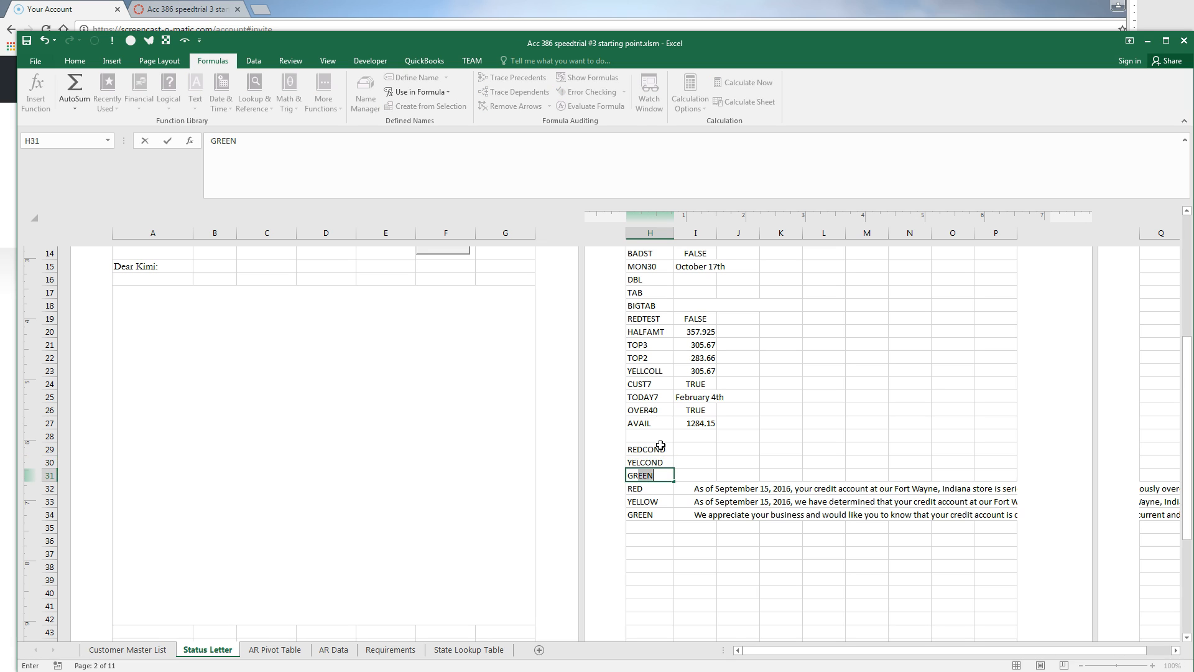
text(EENCOND)
key(Up)
key(Up)
Start an =AND( formula in I29 beside the REDCOND label
key(Right)
text(=and)
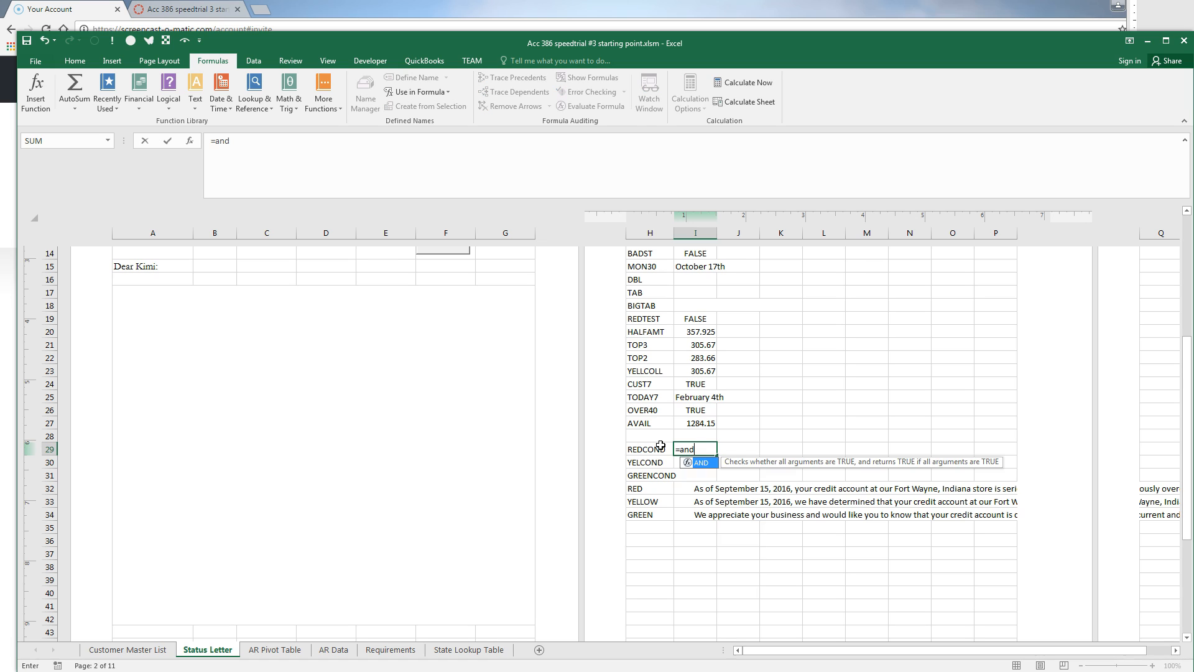
text(()
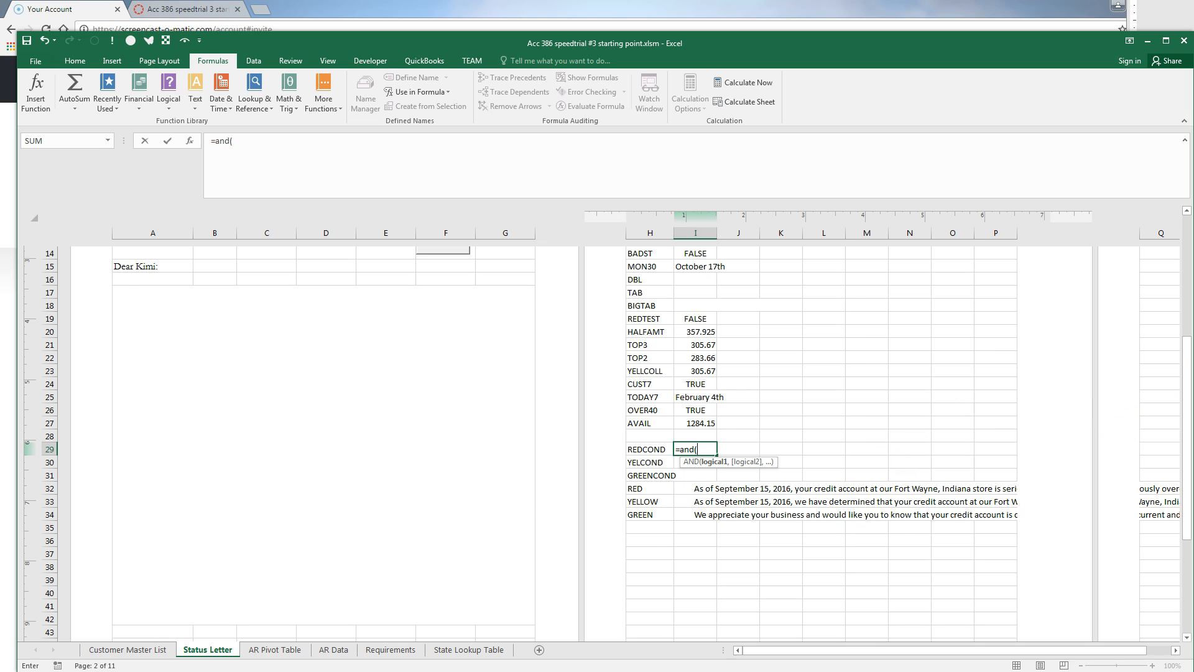
scroll(324, 436, up, 5)
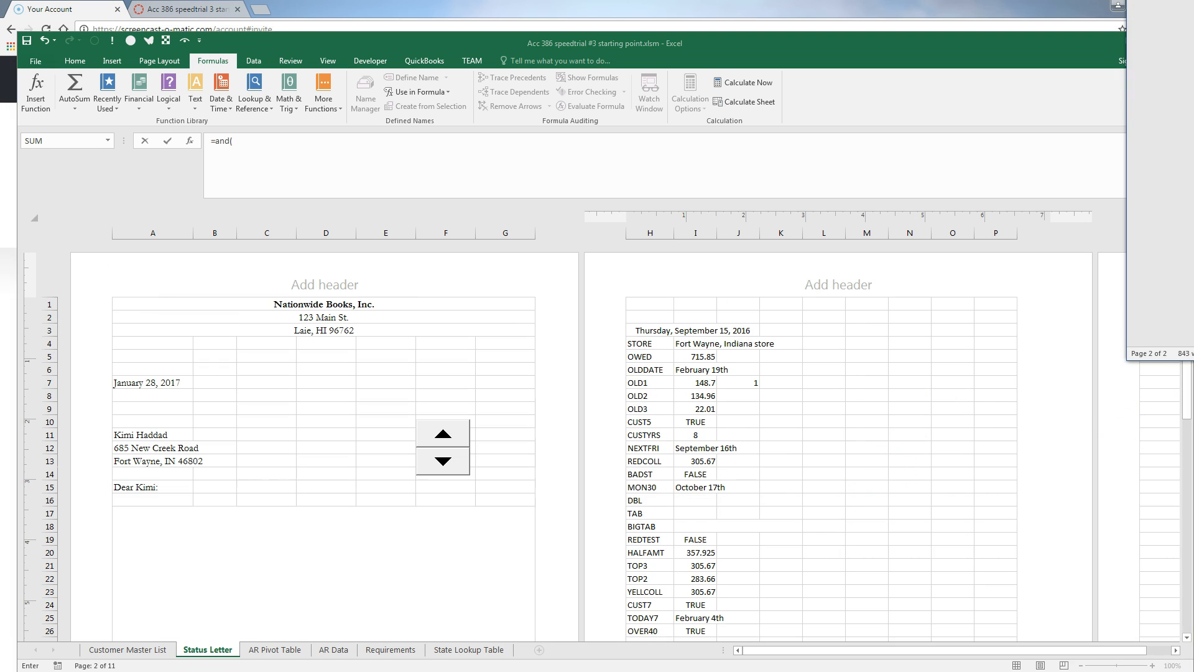
scroll(722, 547, down, 8)
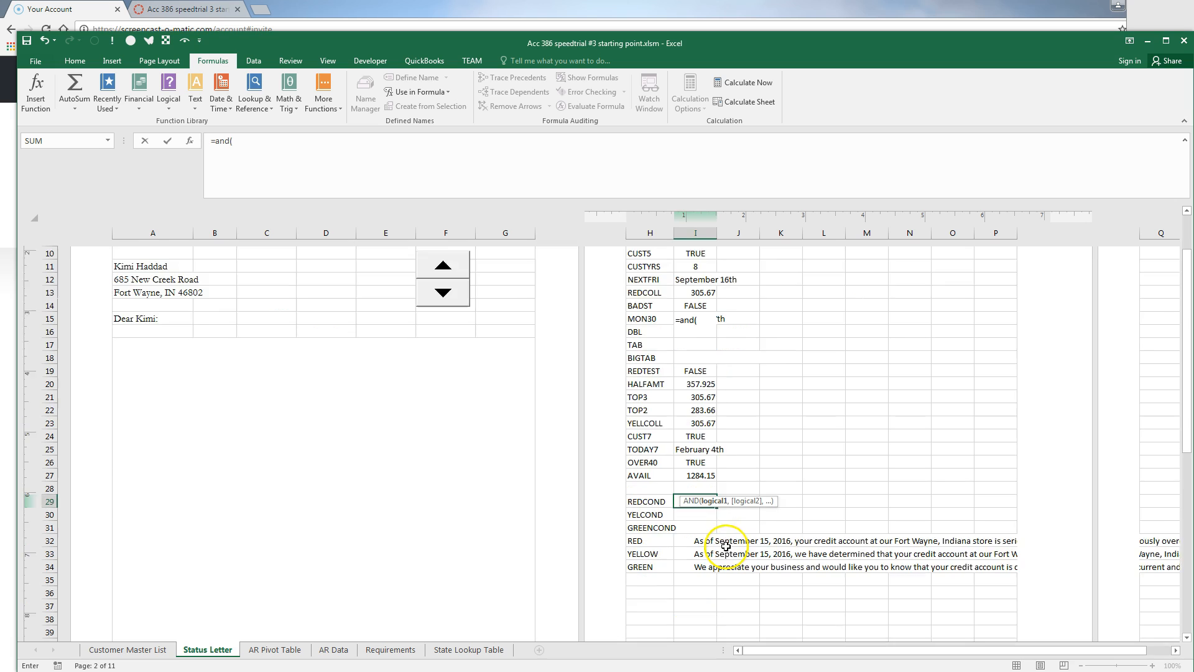
scroll(727, 544, up, 2)
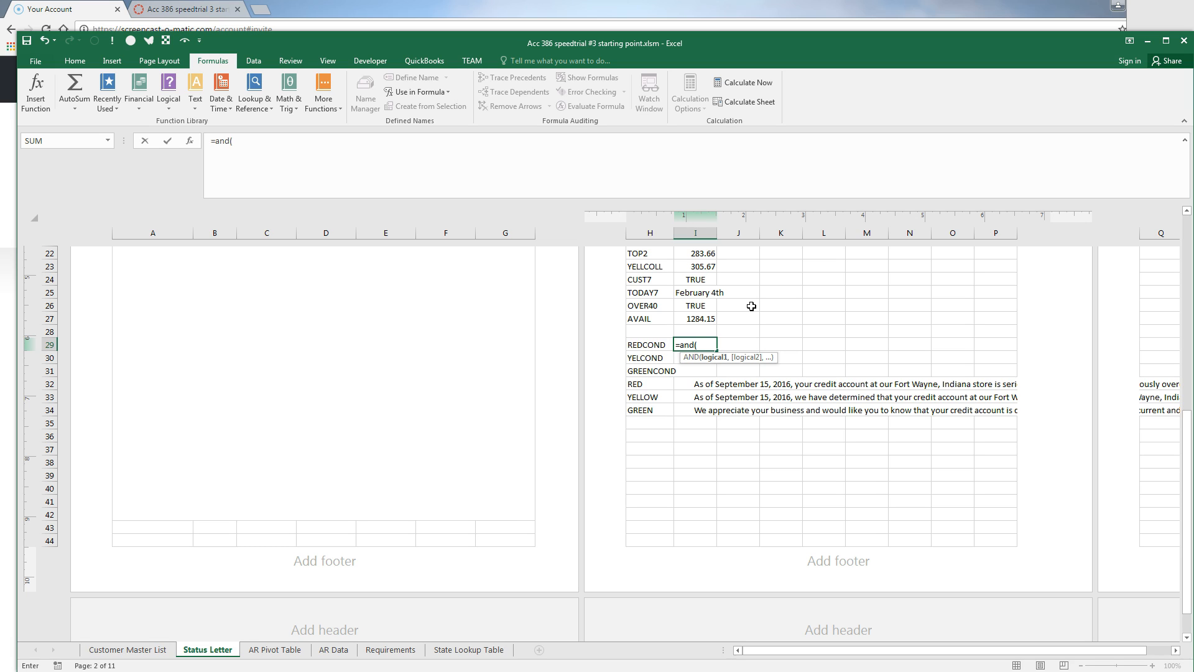
Enter =AND(OWED>redamount,INDEX(Days_Overdue)>reddays) in I29; Excel rejects it for too few arguments
text(OWED>REDAMOUNT,)
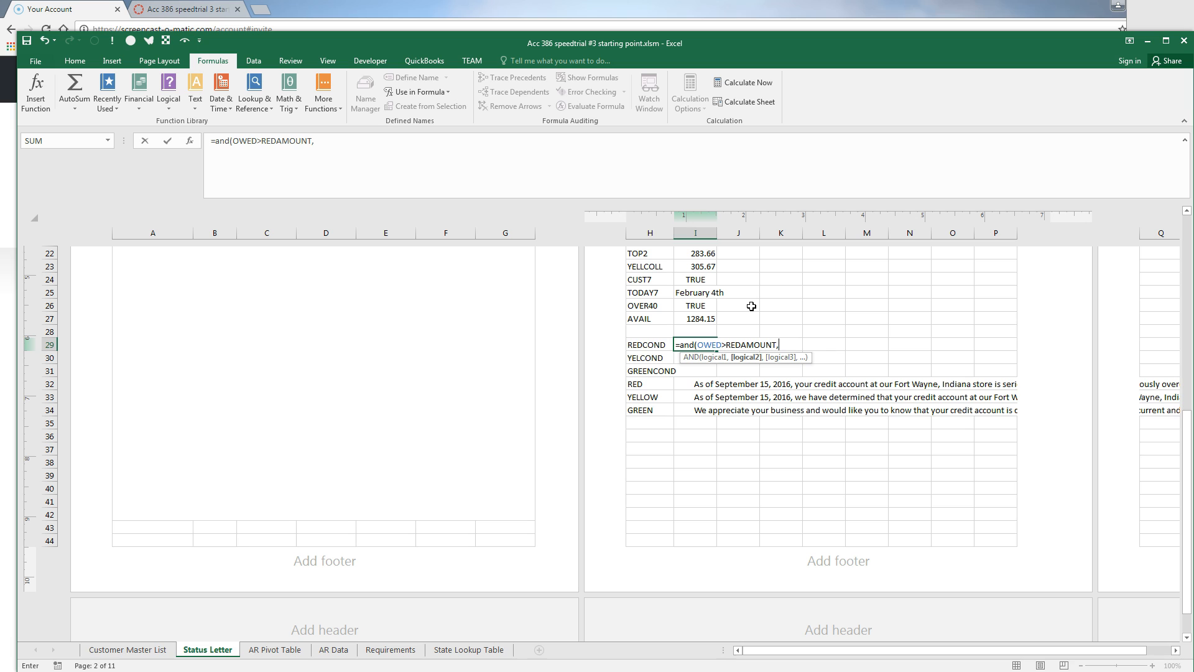
text(INDEX(DAYS)
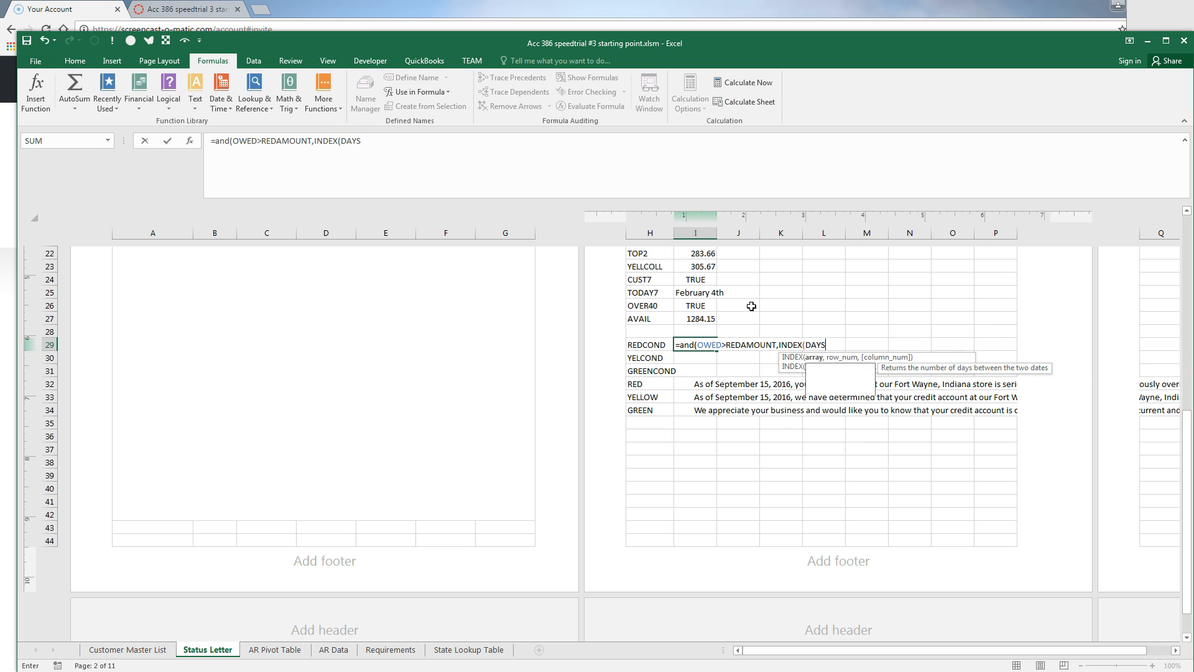
key(Down)
key(Tab)
text(>RED)
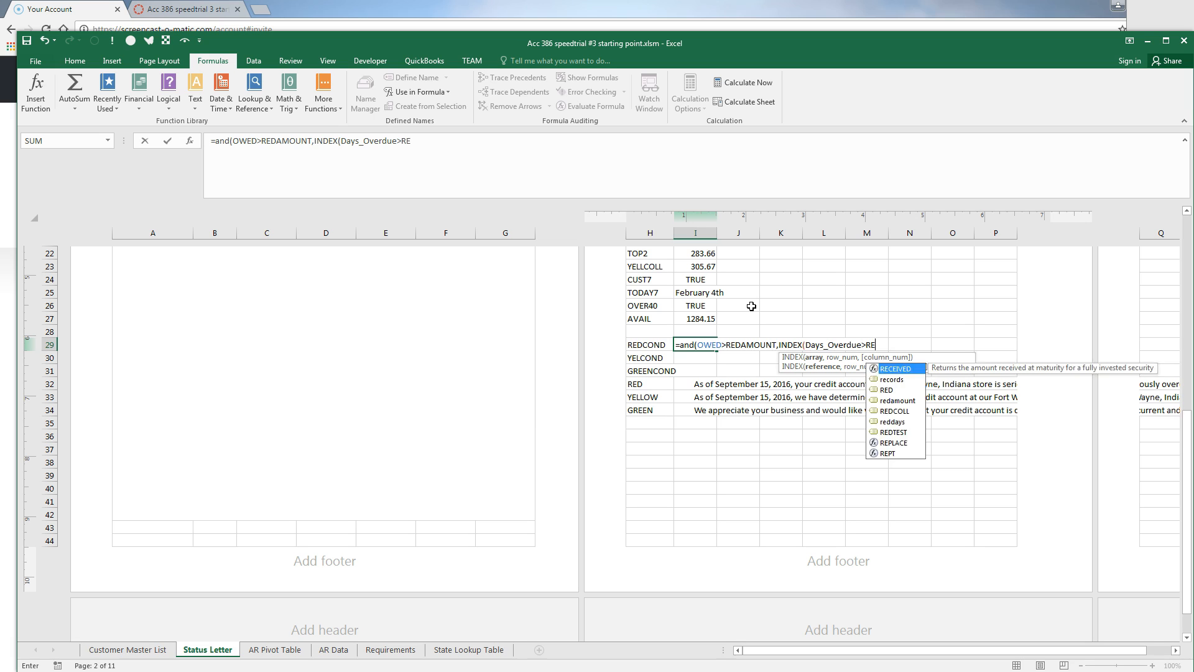
key(Down)
key(Down)
key(Down)
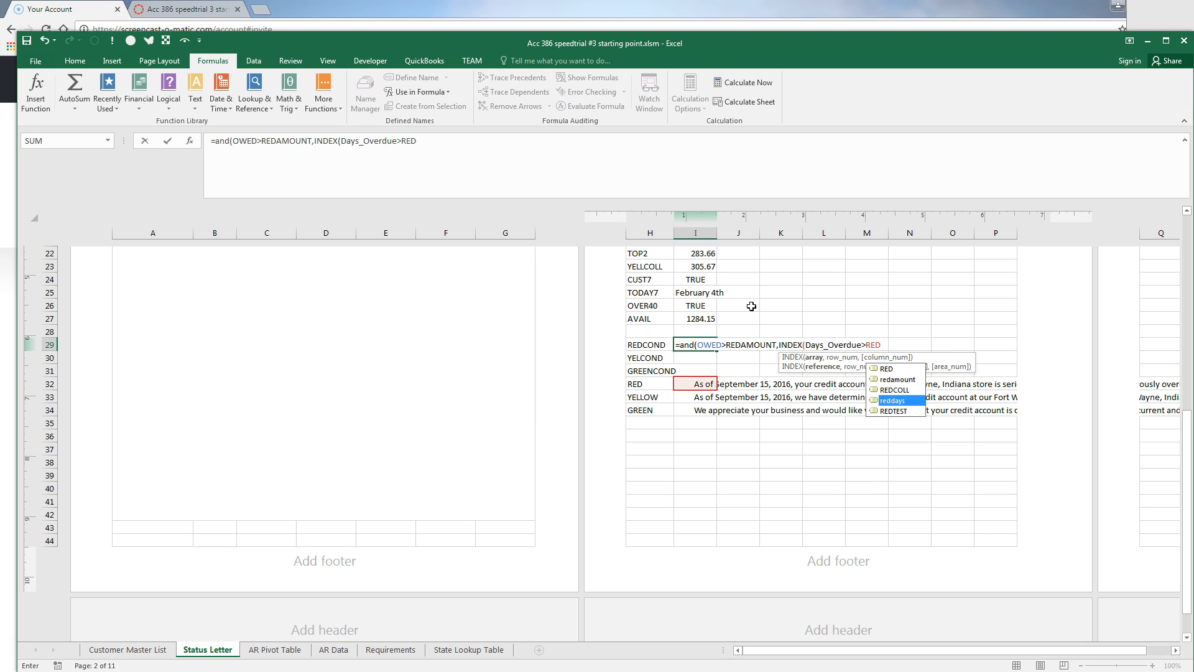
key(Tab)
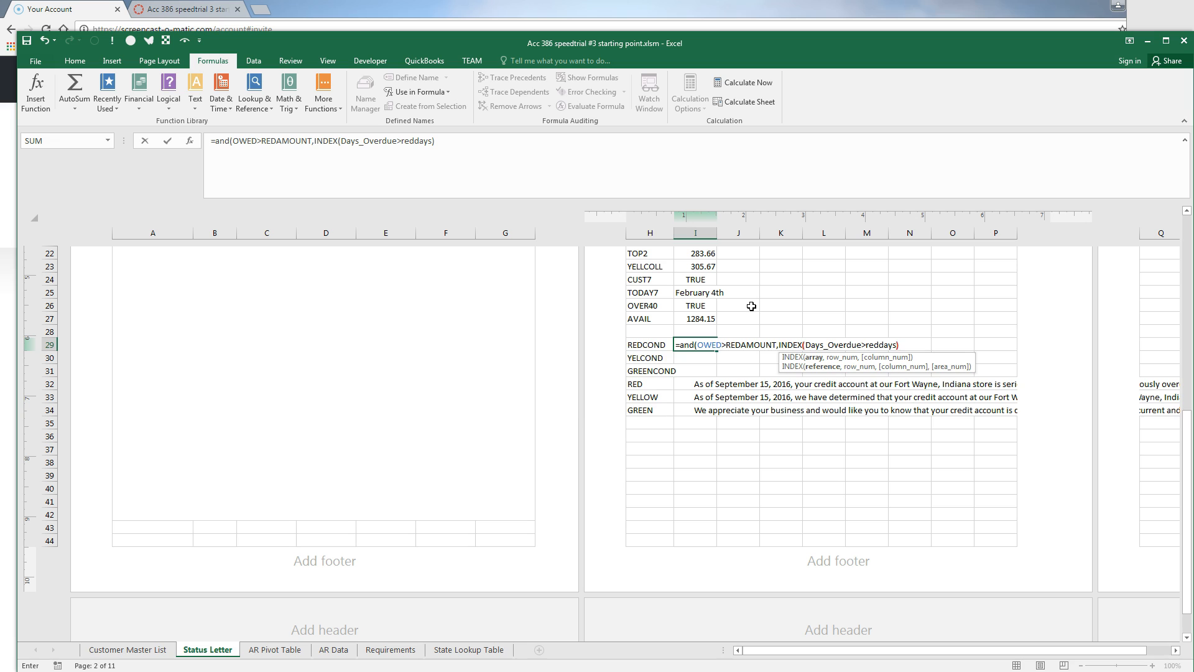
text())
key(Return)
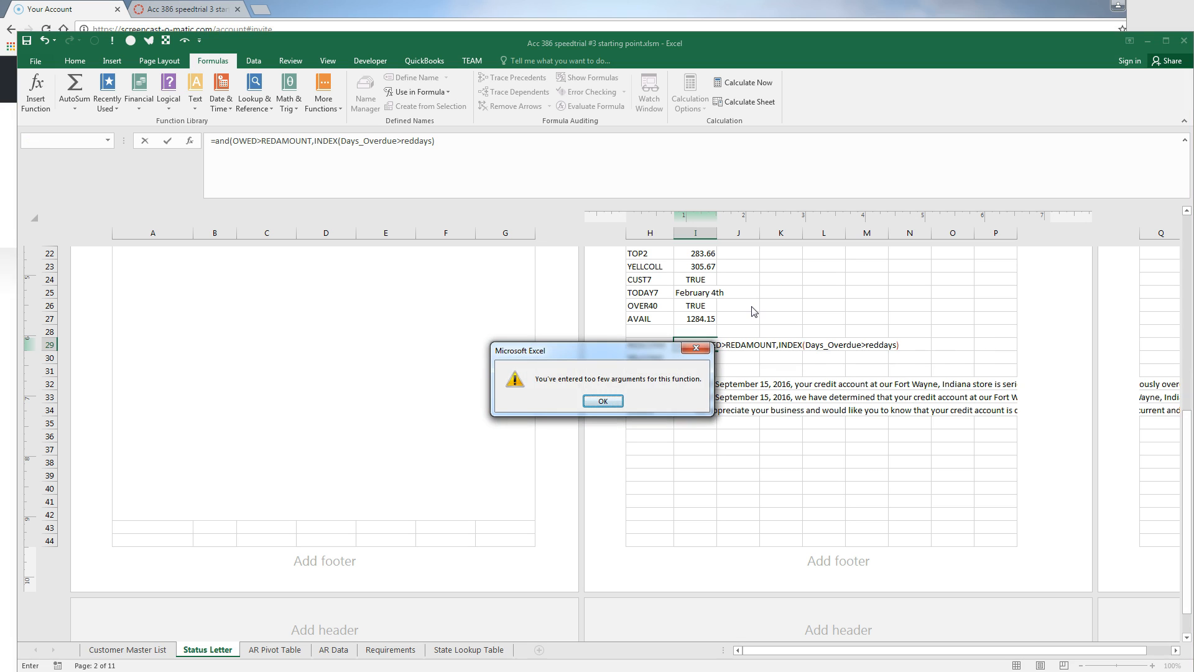
key(Return)
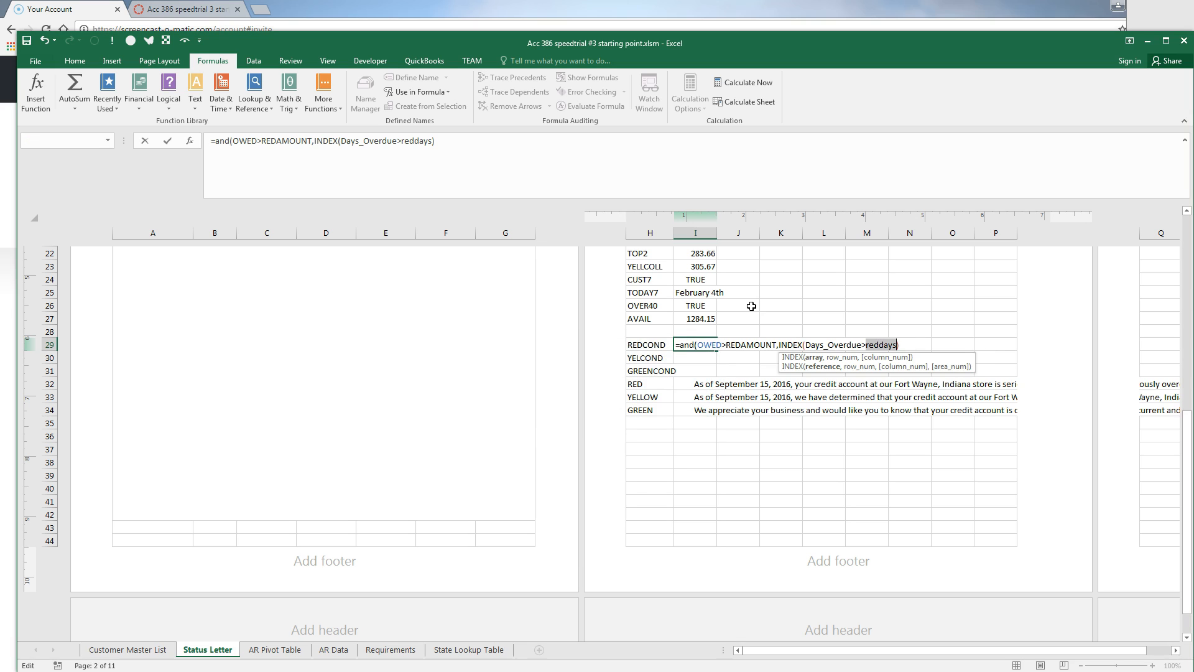
key(End)
key(Return)
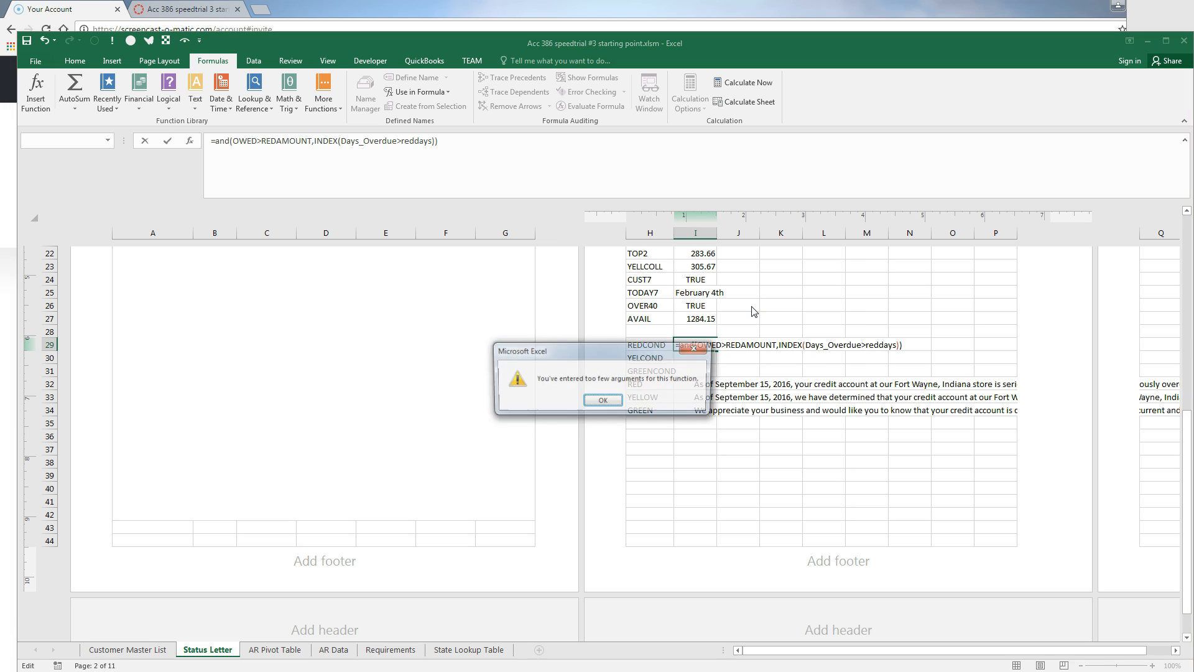
key(Return)
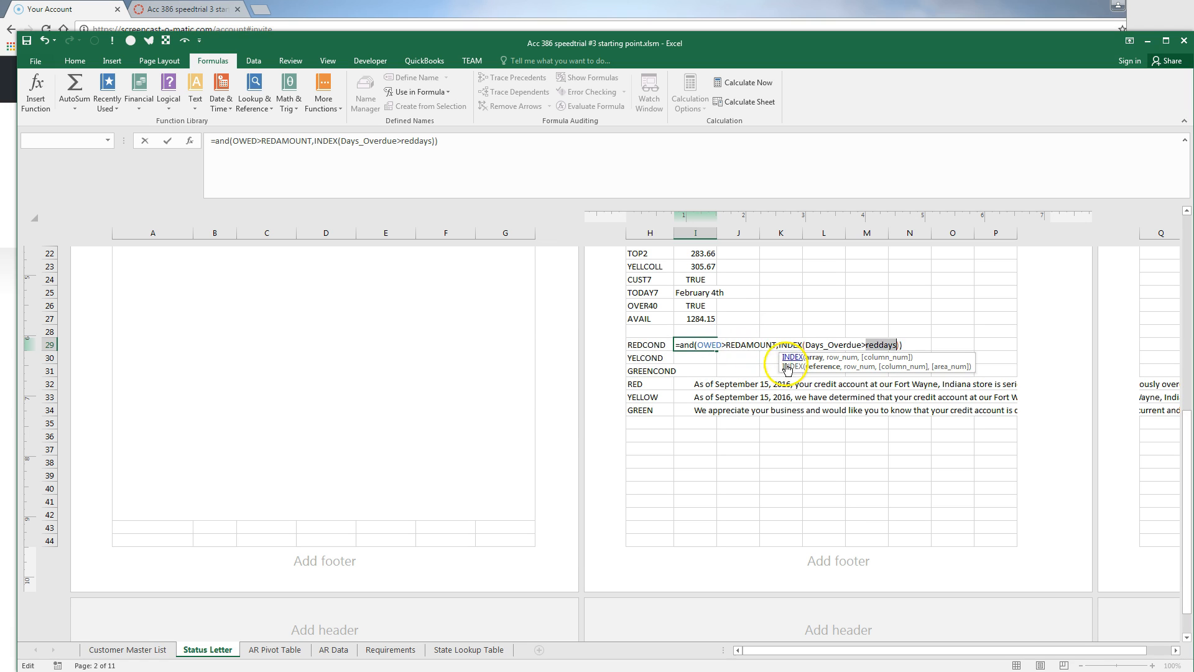
Add the missing spinvalue argument to INDEX so the I29 formula commits, showing FALSE
click(861, 345)
text(,SPINVALUE)
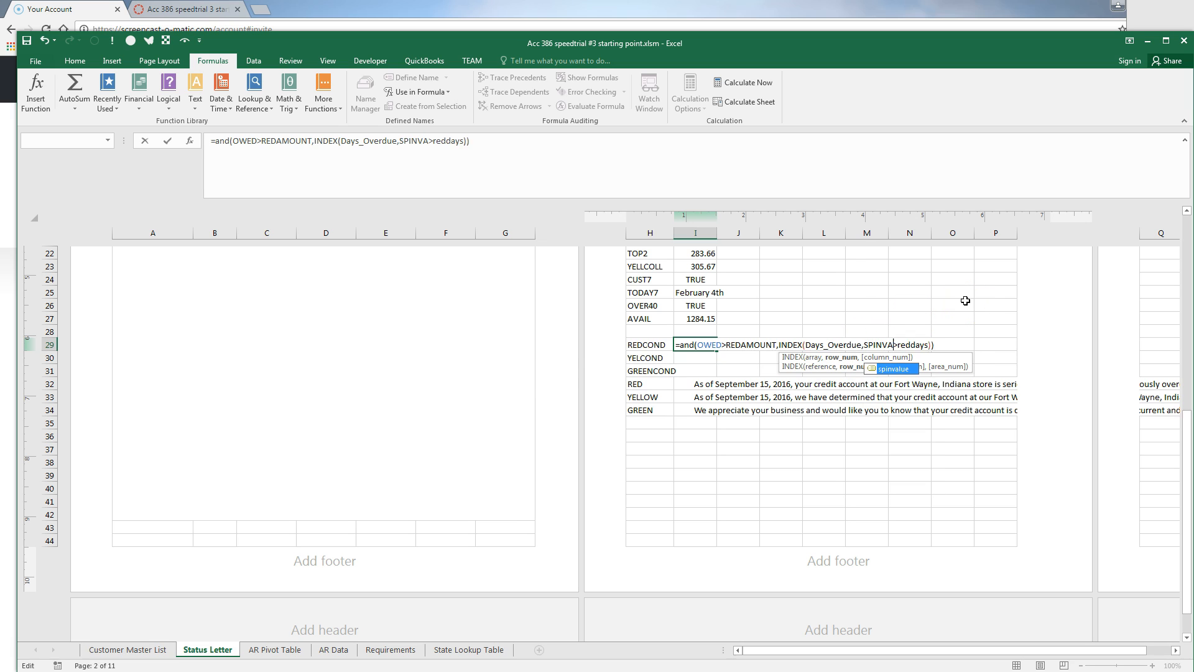
text())
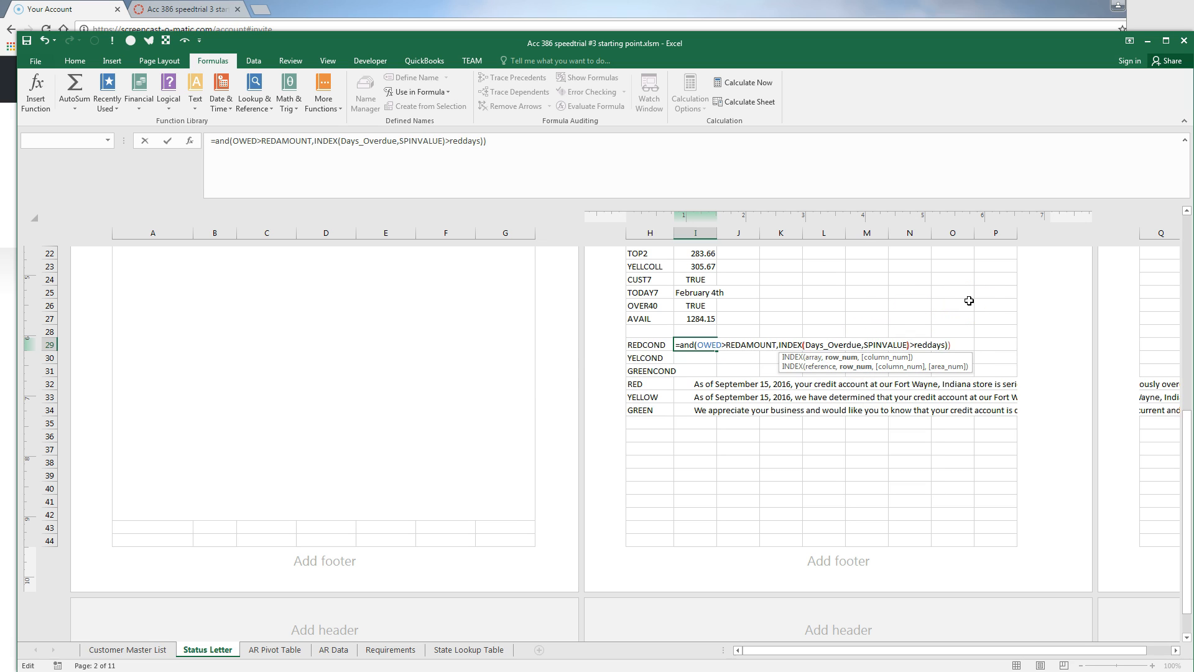
click(965, 344)
key(Return)
key(Return)
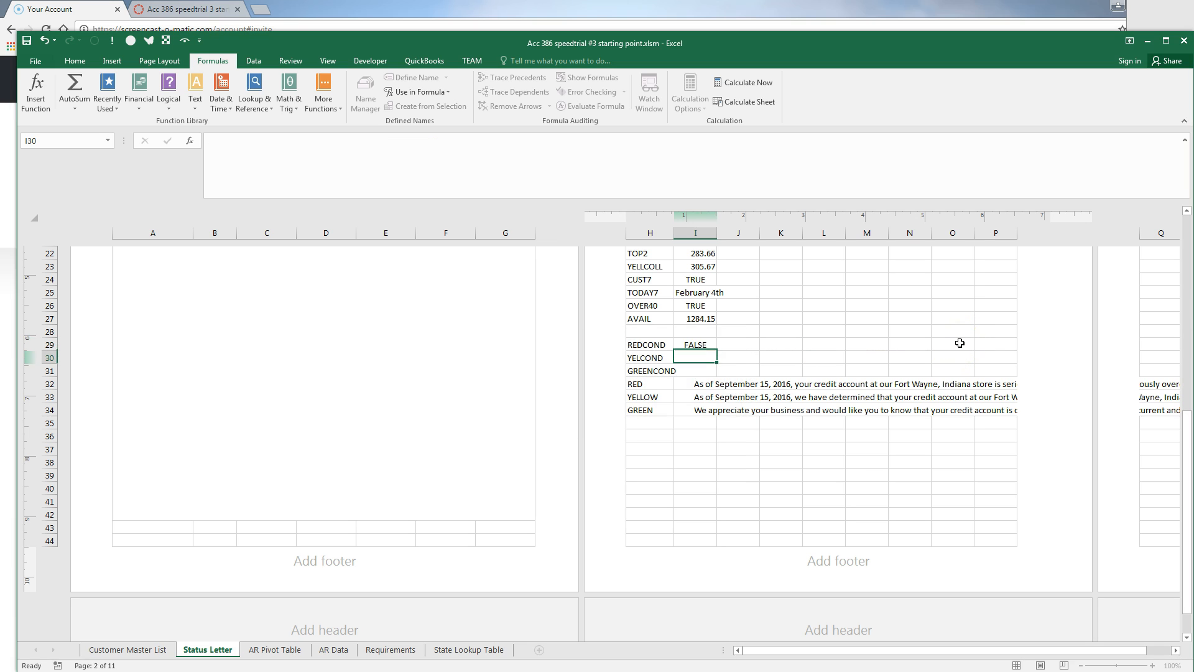
click(697, 346)
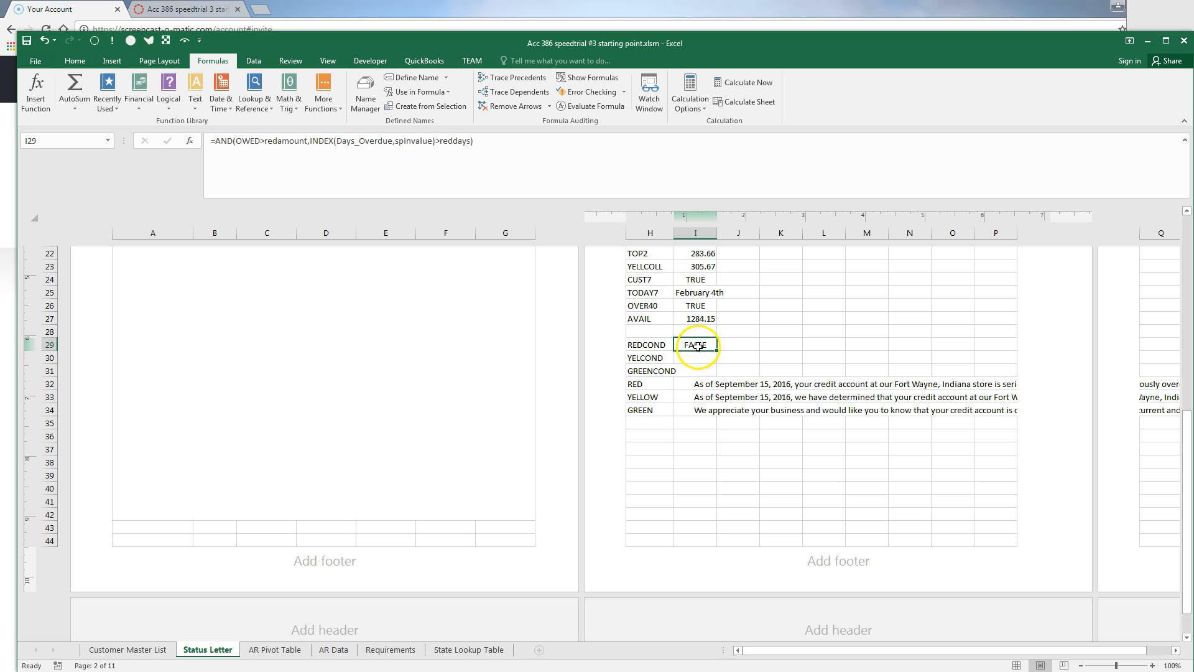
double_click(716, 346)
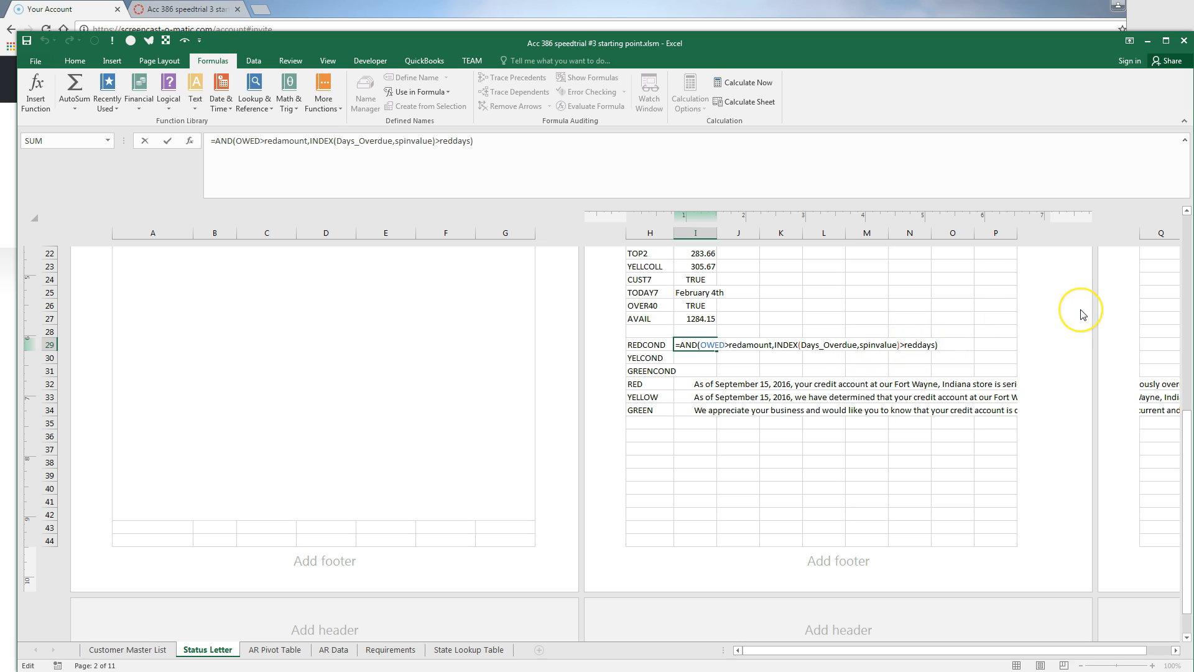
key(Return)
key(Down)
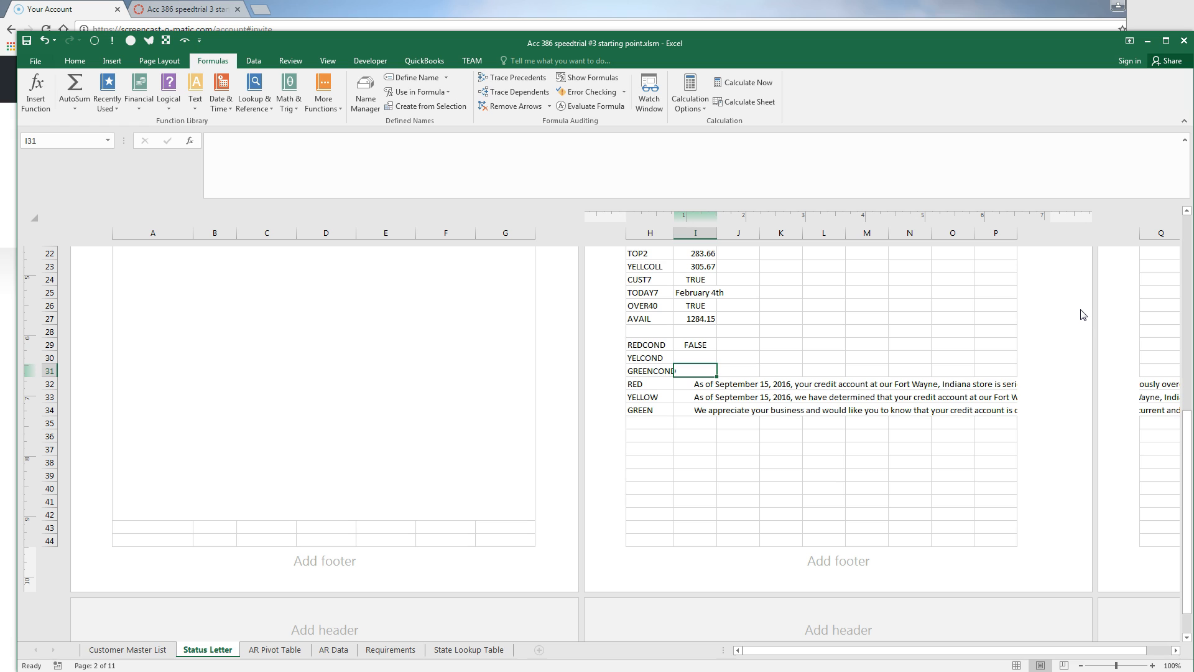
Start the GREENCOND formula in I31 as =OR(OWED<GREEN… and reopen it for editing
text(=or()
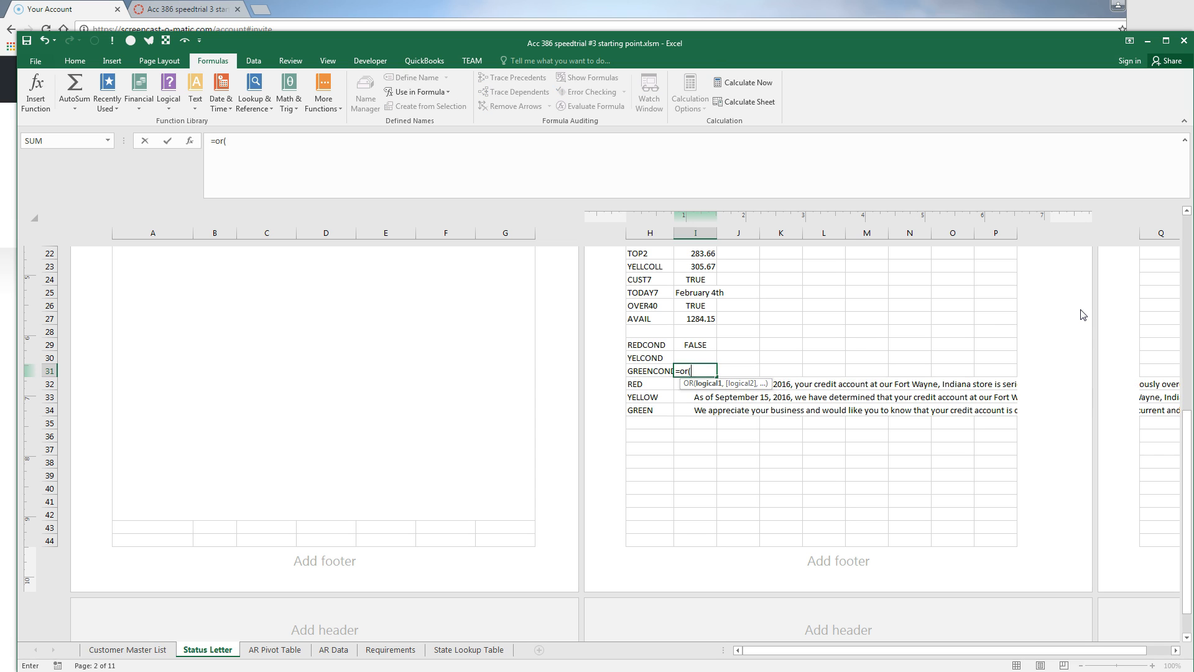
text(OWED)
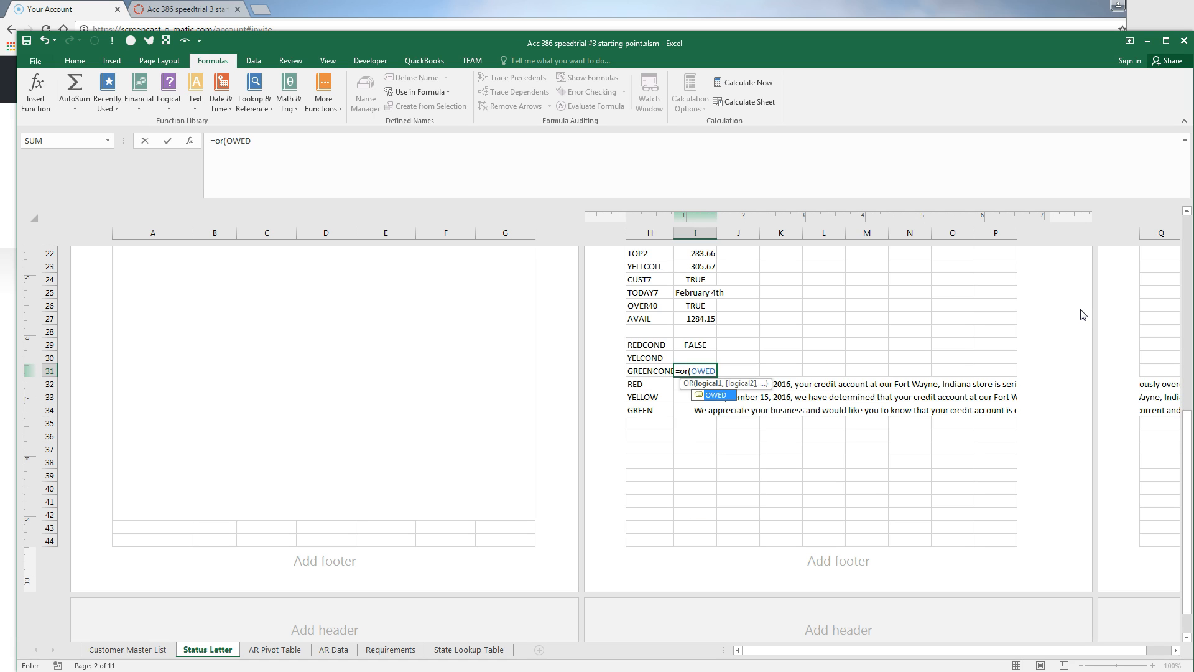
text(<)
text(GREEN)
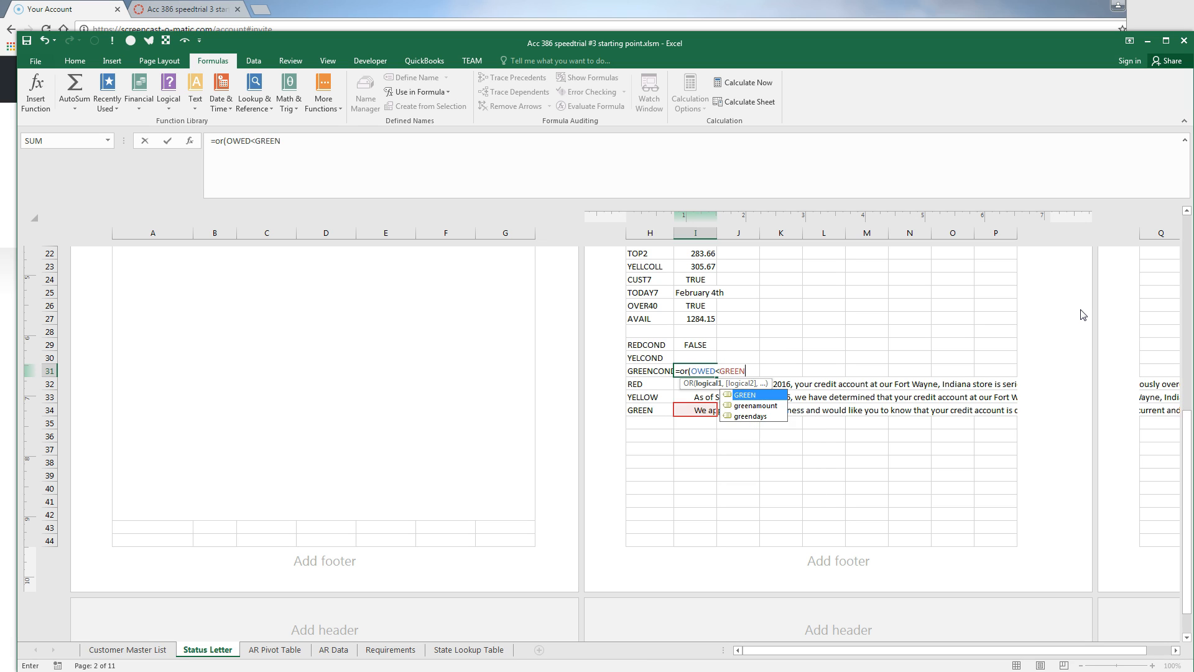
key(Return)
key(Up)
key(F2)
key(BackSpace)
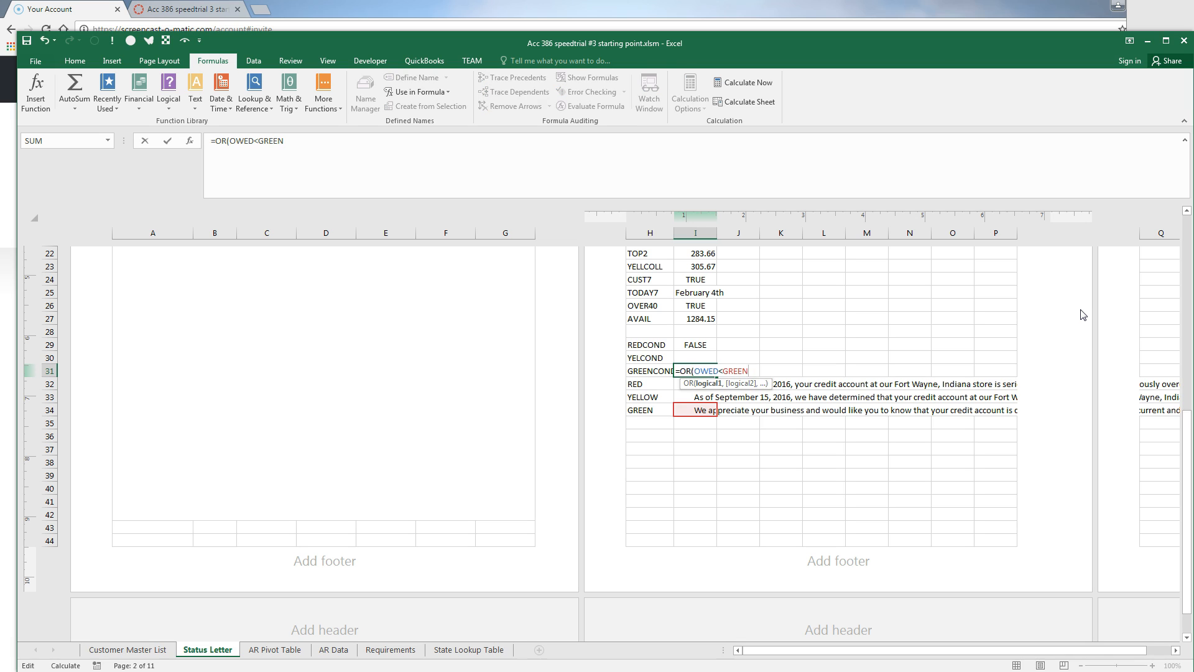
Finish =OR(OWED<GREENAMOUNT,INDEX(Days_Overdue,SPINVALUE)<=GREENDAYS), then type =AND(NOT(REDCOND),NOT(GREENCOND)) in I30
text(AMOUNT,)
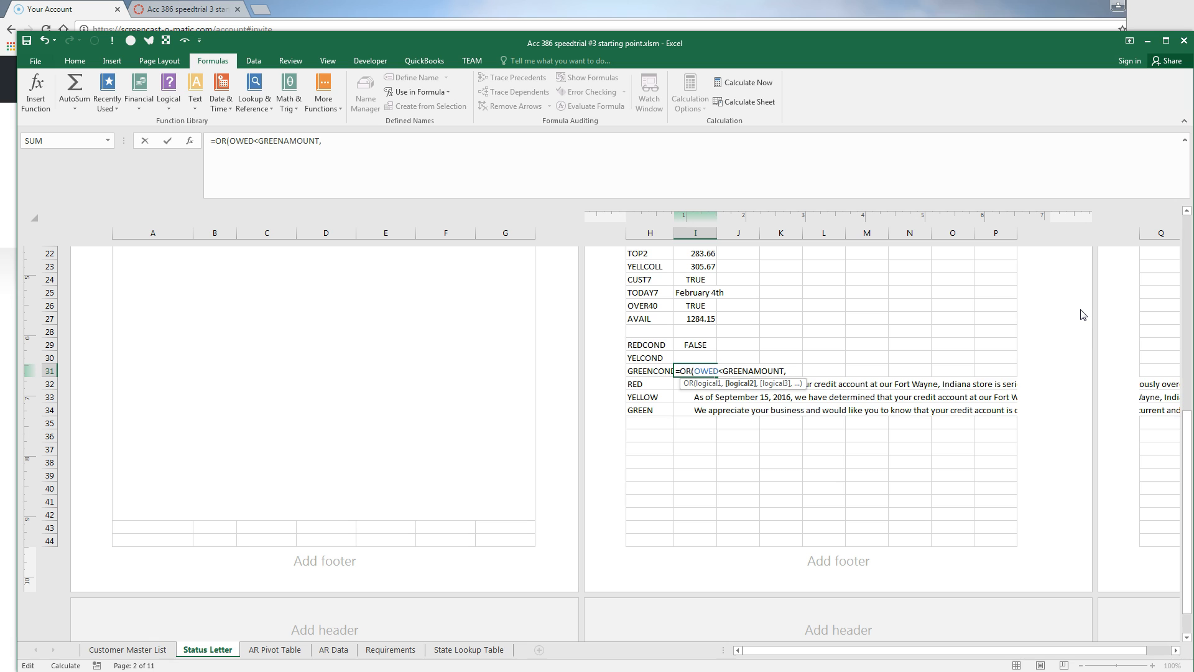
text(INDEX(DAYS)
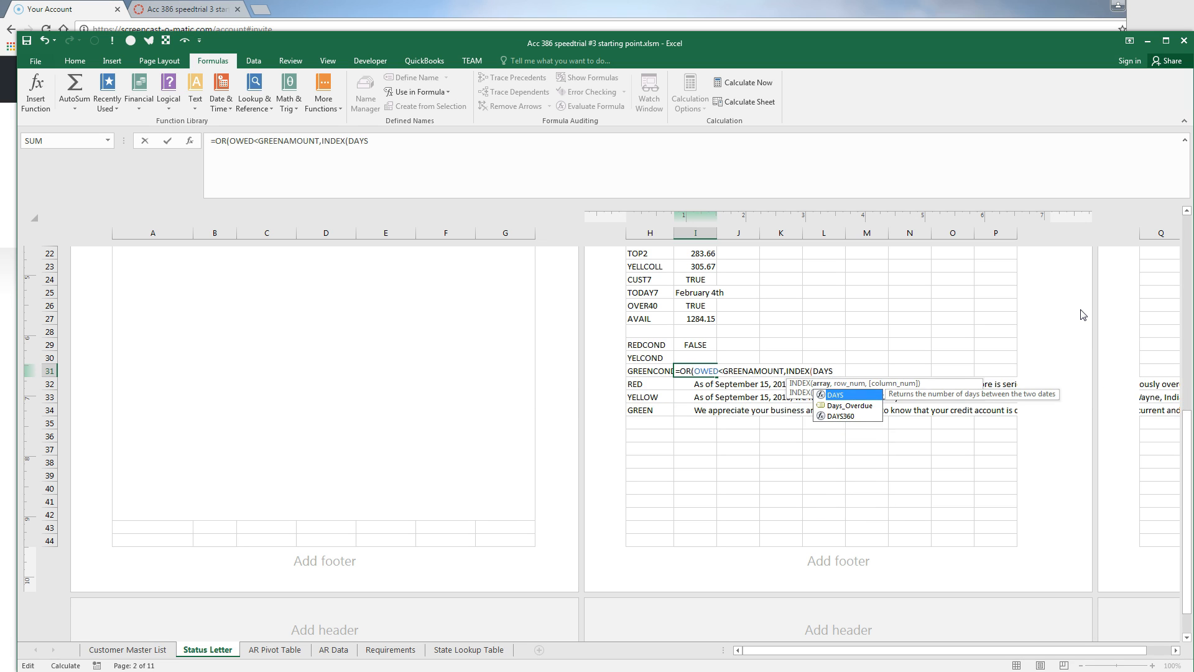
key(Down)
key(Tab)
text(,SPINVALUE)
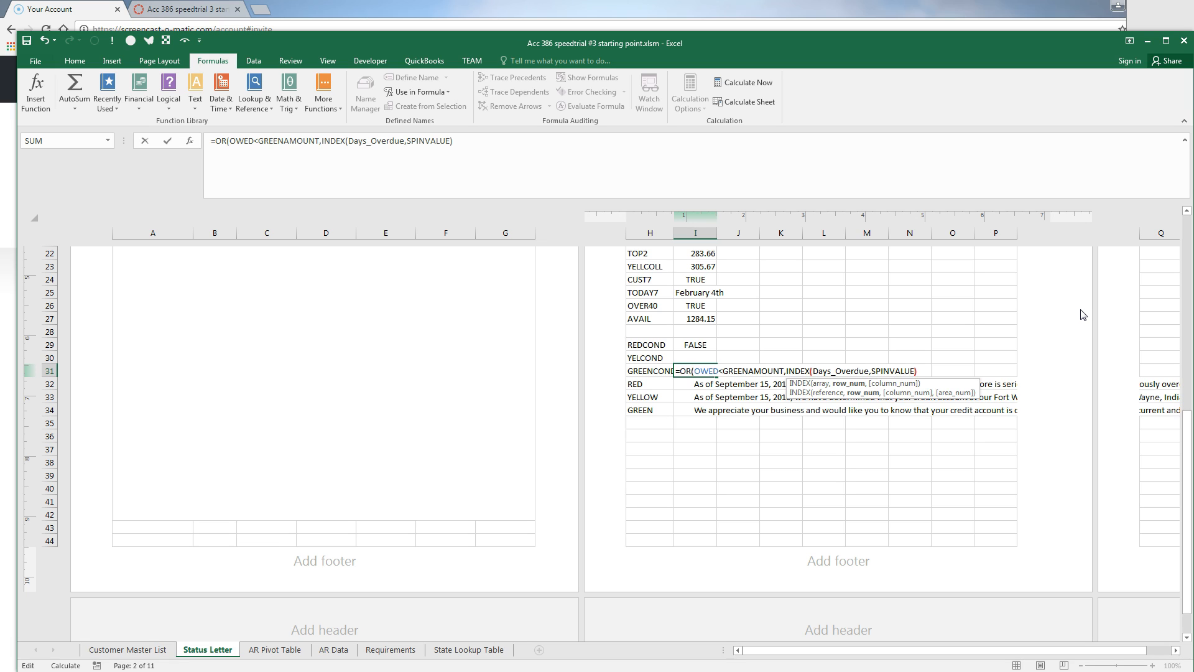
text()<)
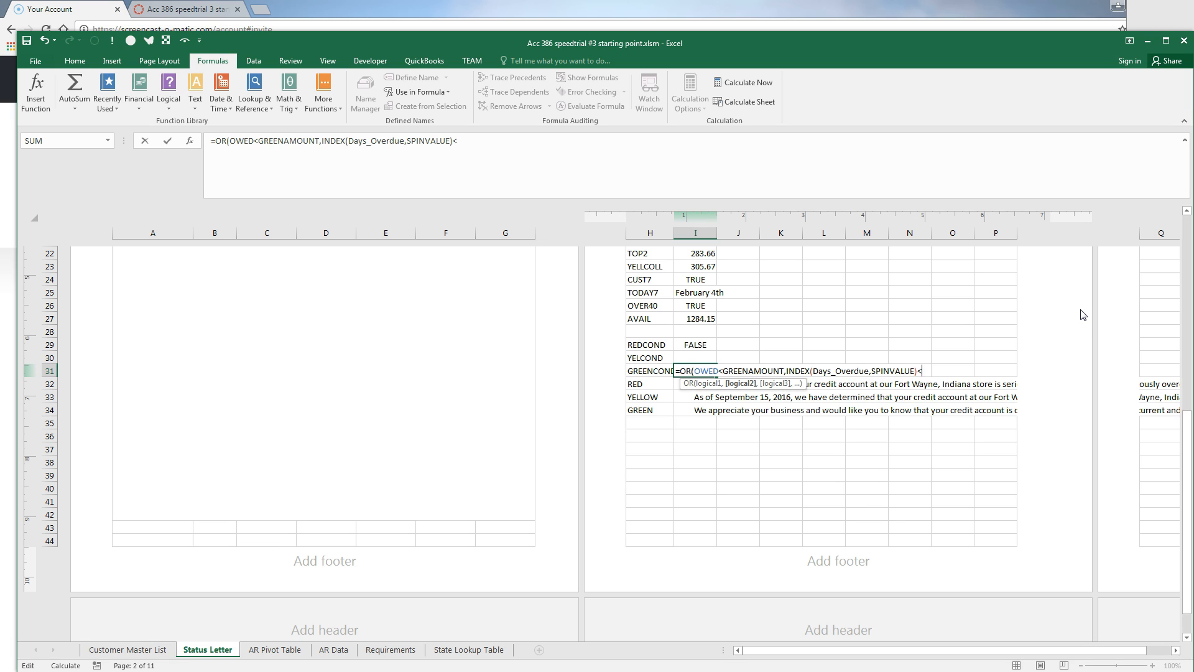
text(=GREENDAYS)
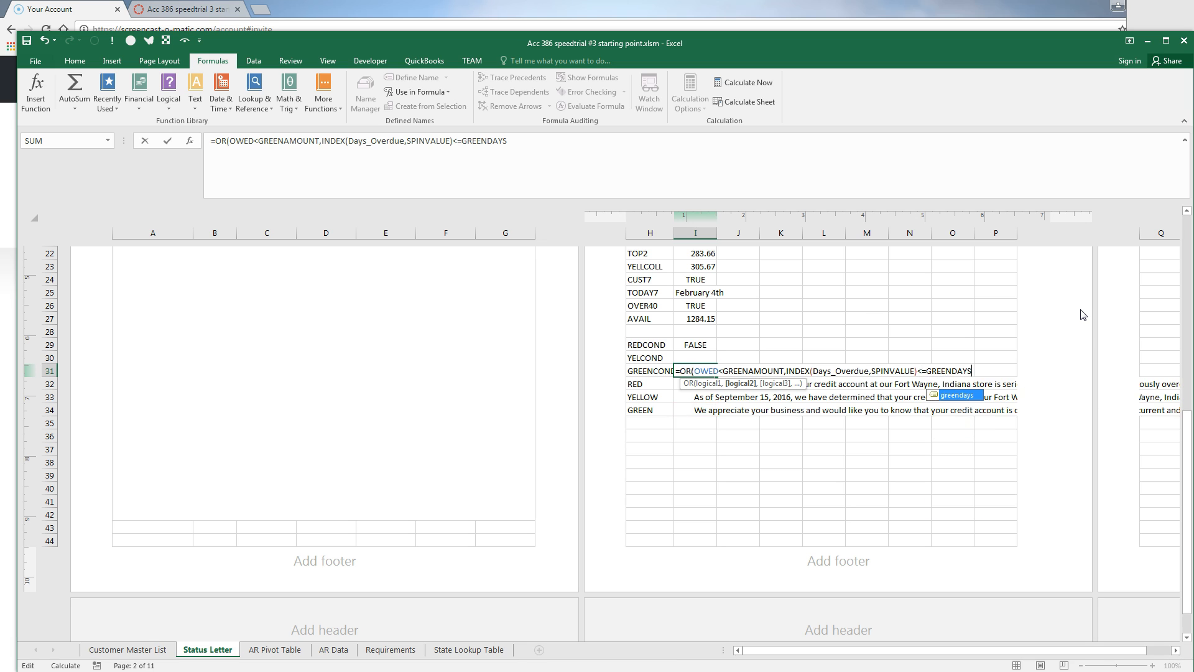
key(Return)
key(Up)
key(Up)
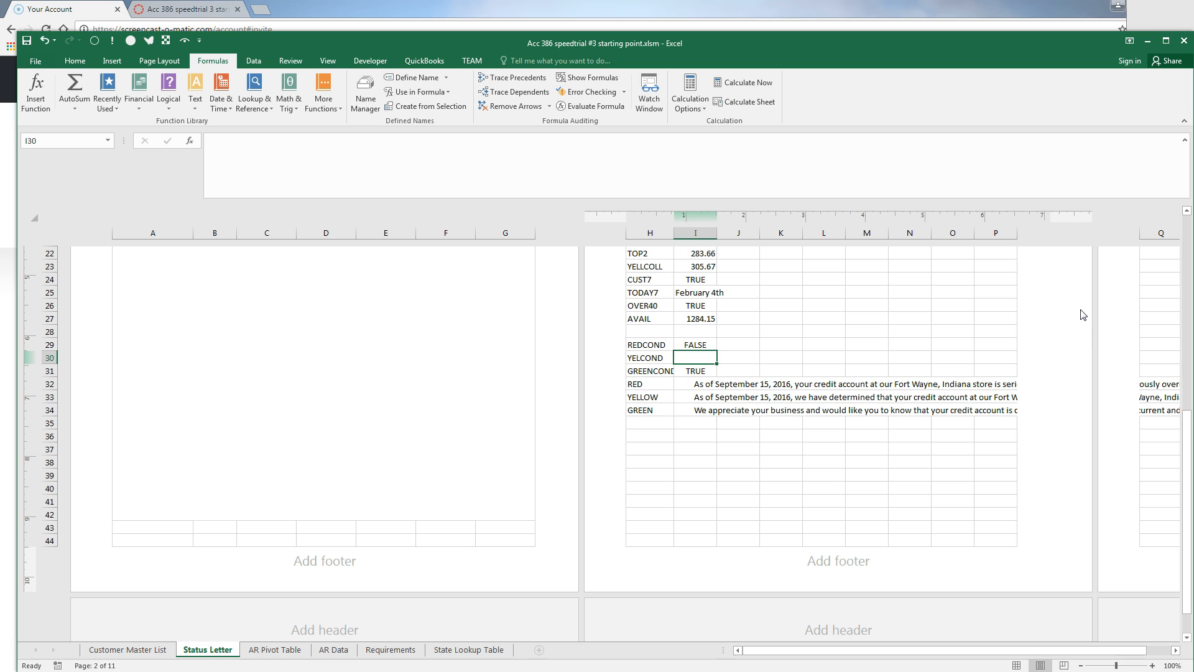
text(=AND)
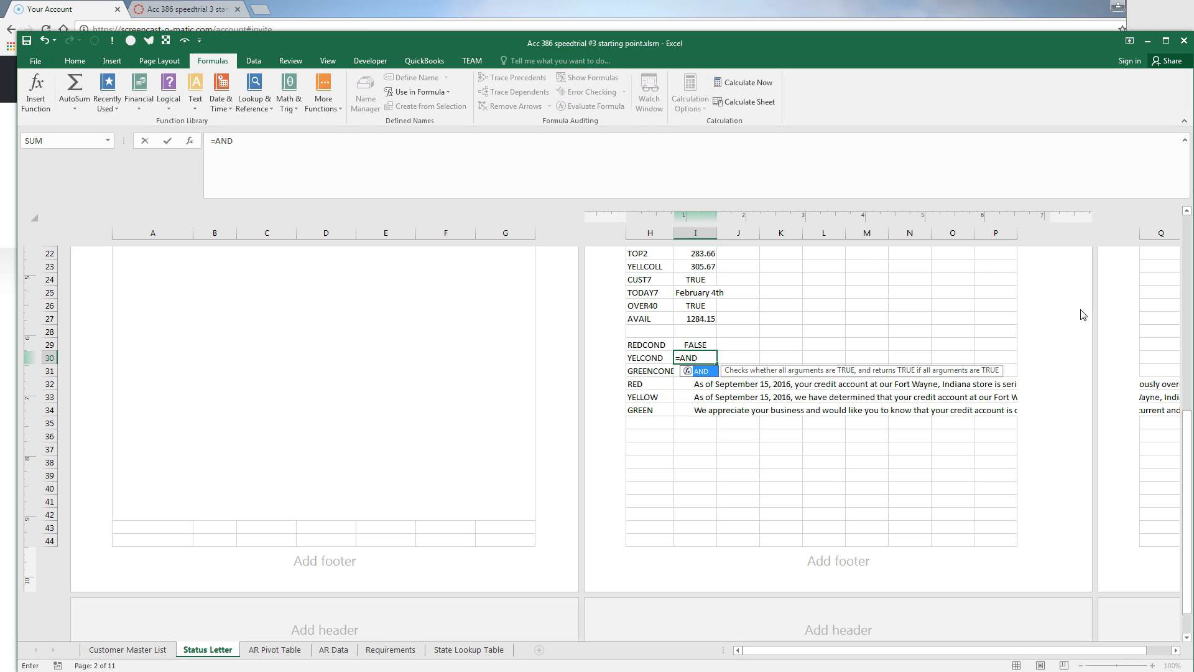
text((NOT()
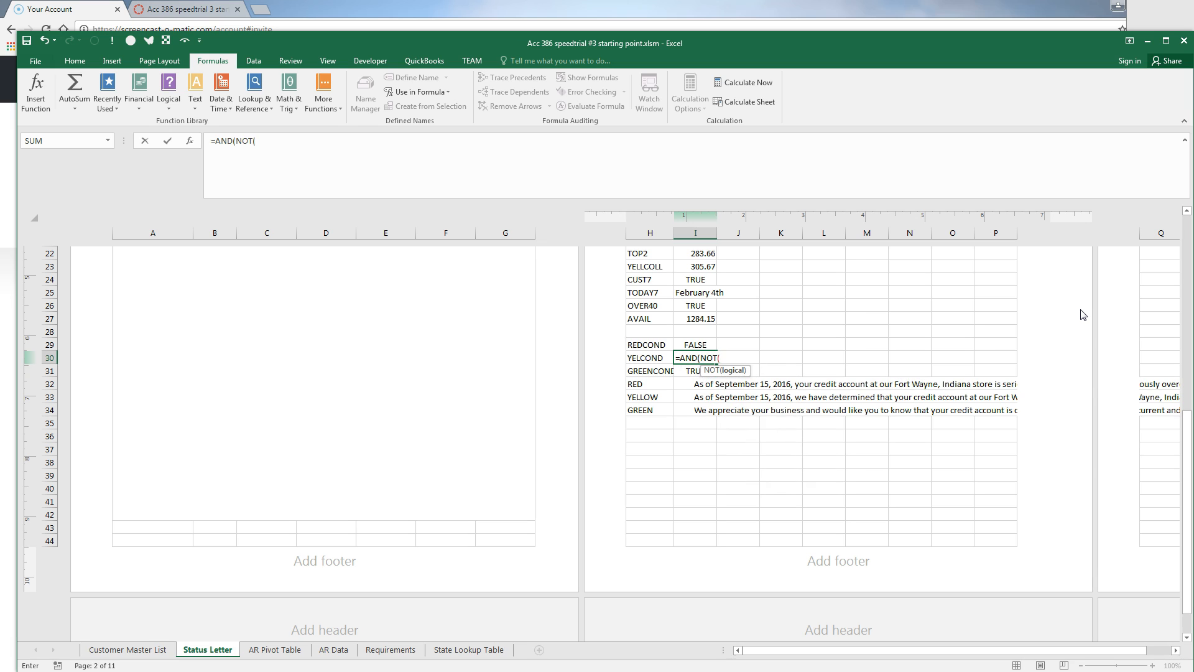
text(REDCOND),NO)
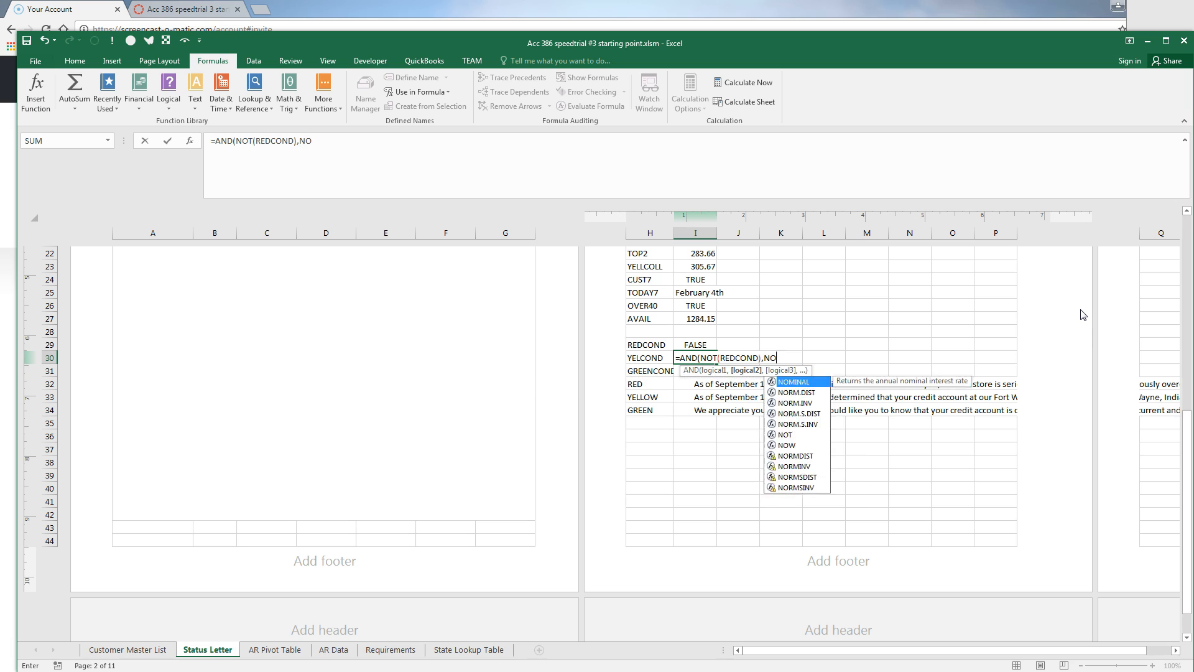
text(T()
text(GRE)
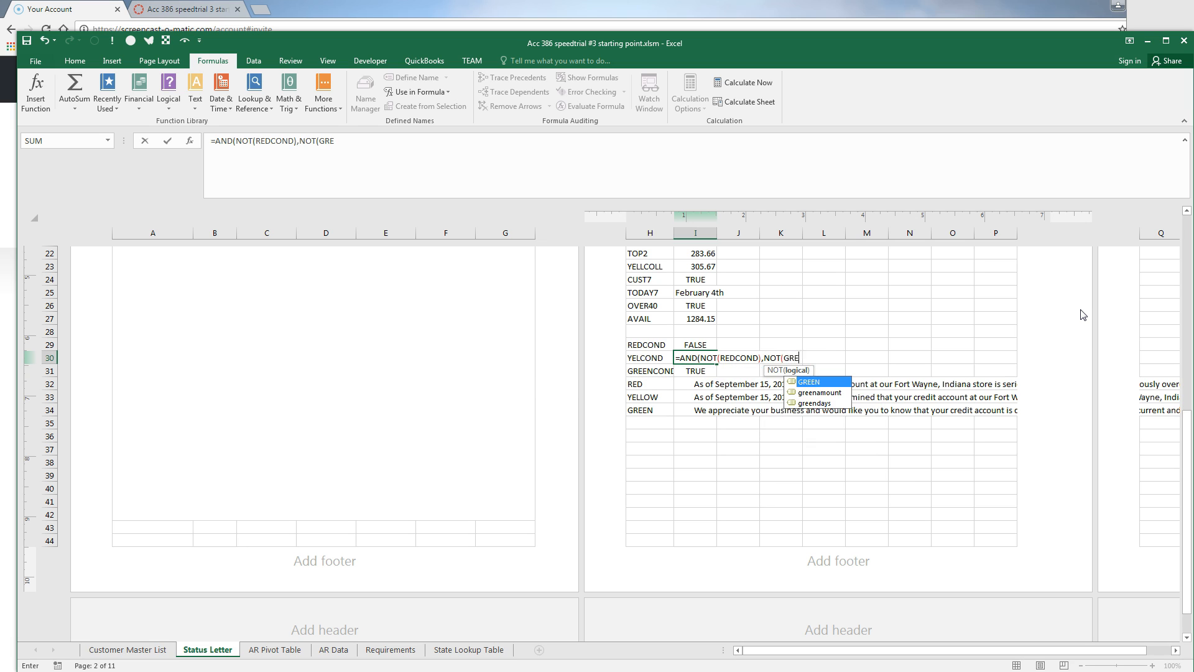
text(ENCOND)
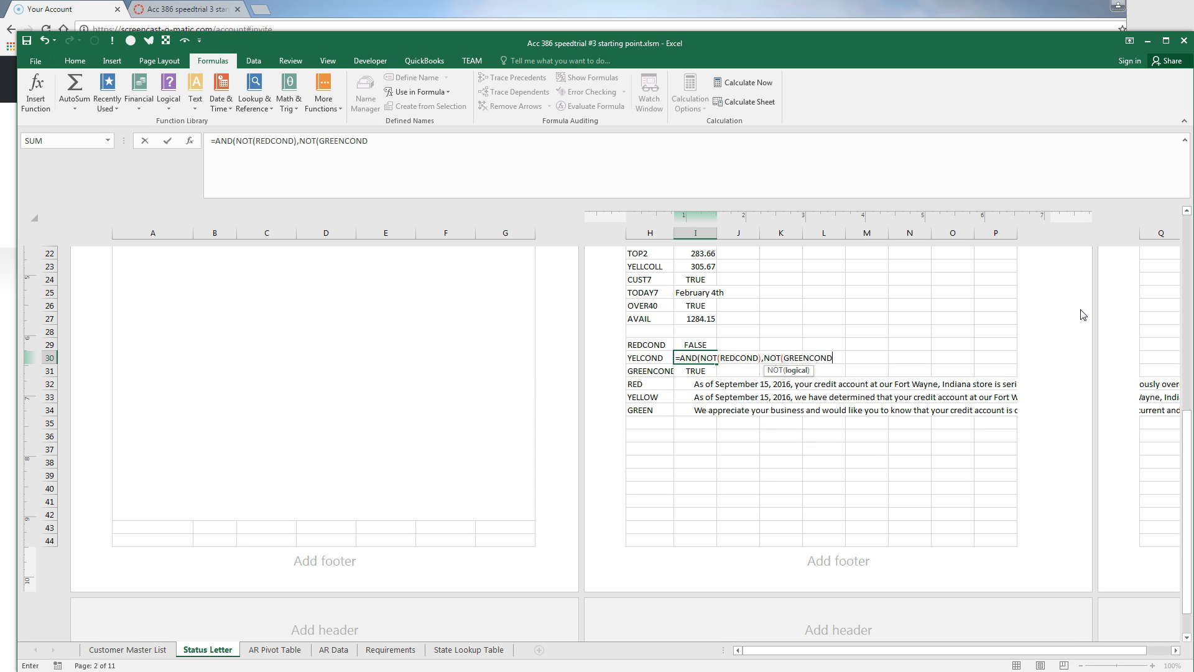
text())
Commit the YELCOND formula =AND(NOT(REDCOND),NOT(GREENCOND)) in I30 and check it
key(ctrl+Return)
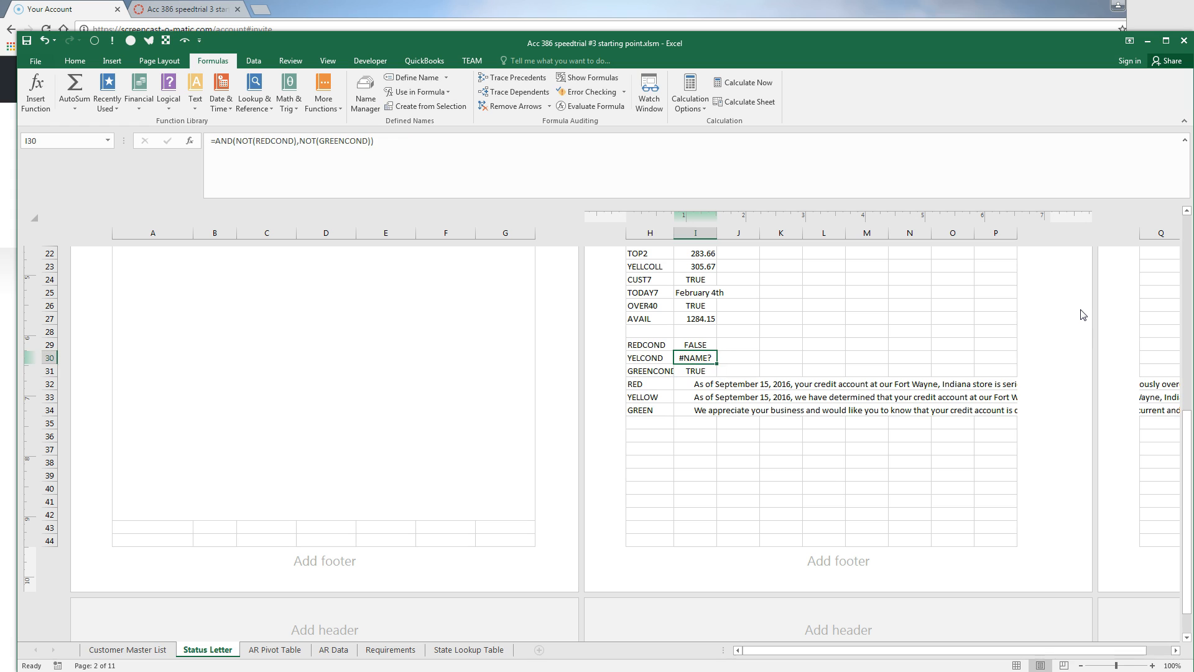
key(F2)
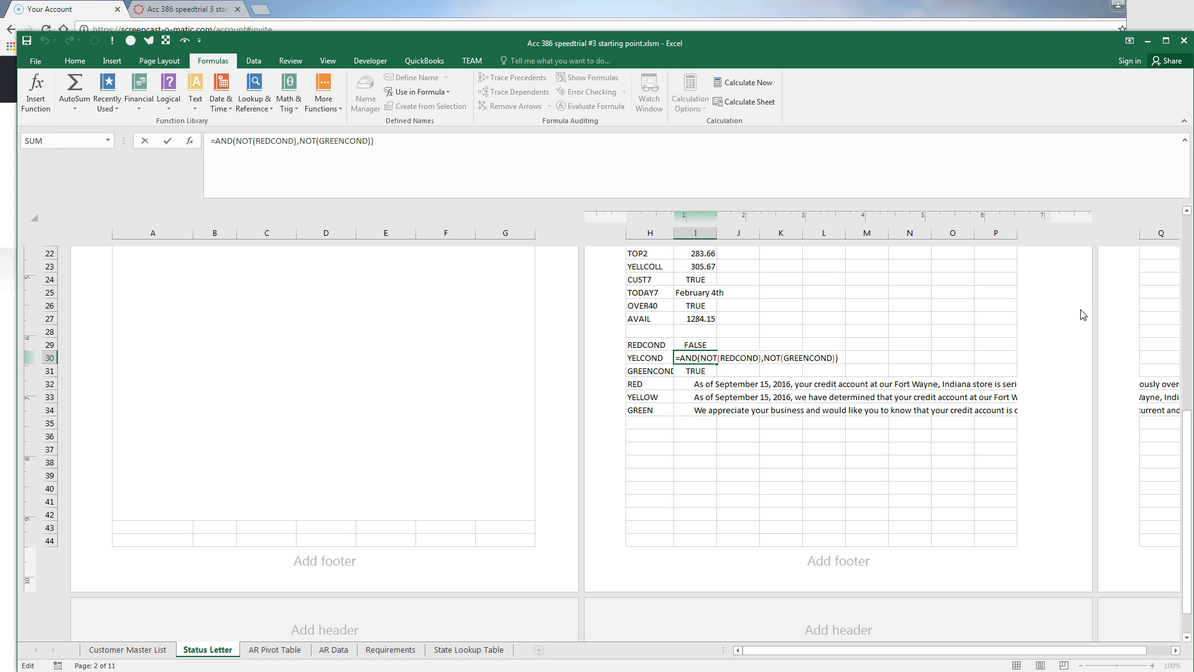
key(Escape)
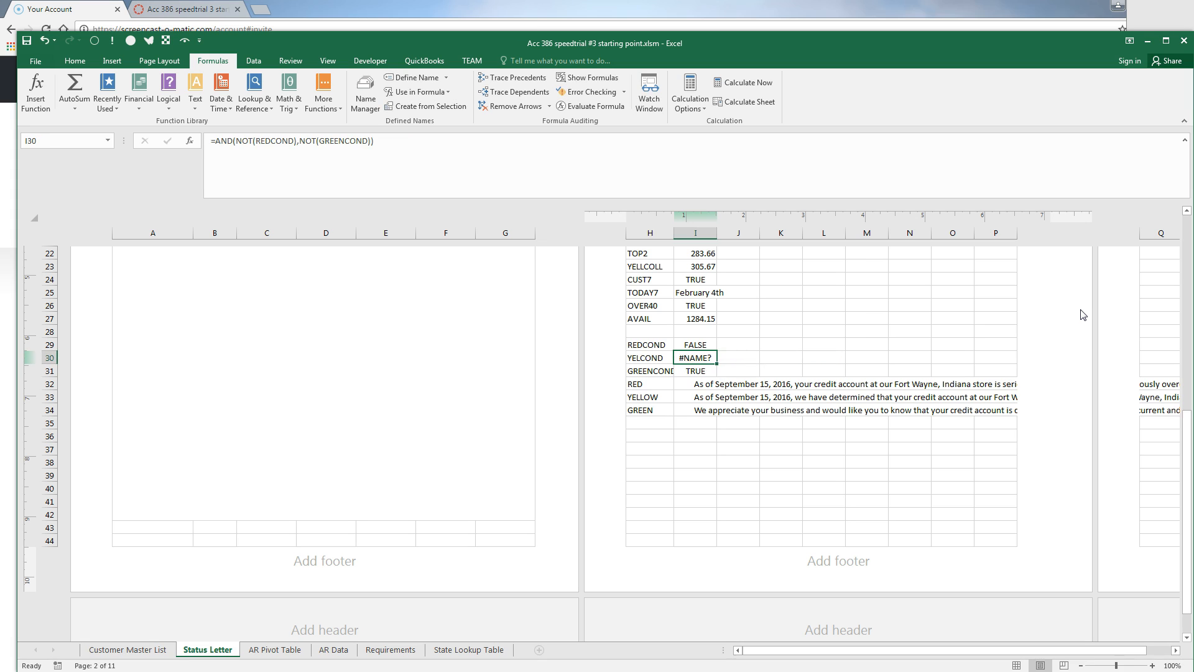
Select the condition labels and formulas in H29:I31
key(Left)
key(Up)
key(shift+Down)
key(shift+Down)
key(shift+Right)
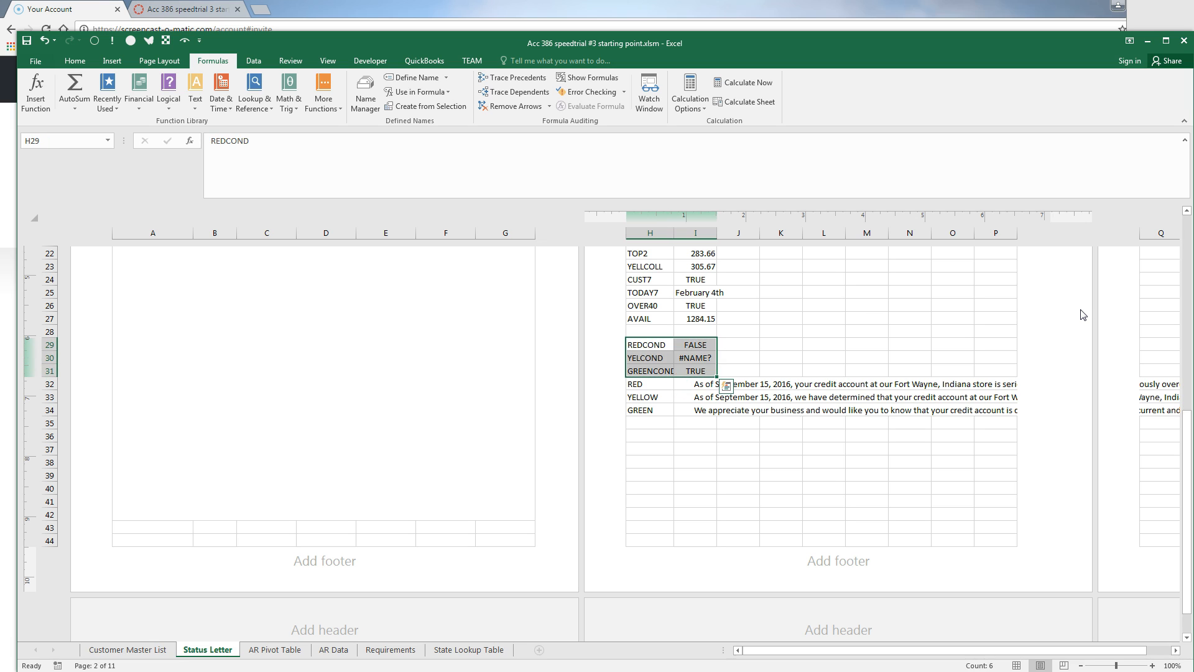
Name I29:I31 REDCOND, YELCOND and GREENCOND from the left-column labels
key(ctrl+shift+F3)
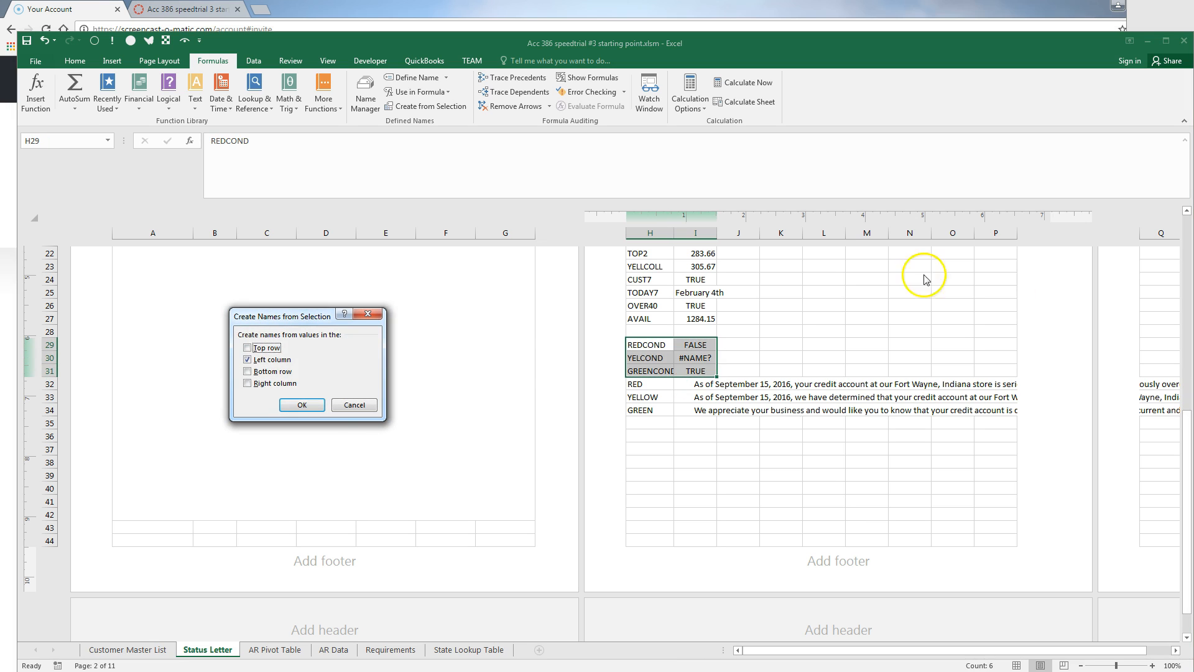
click(302, 405)
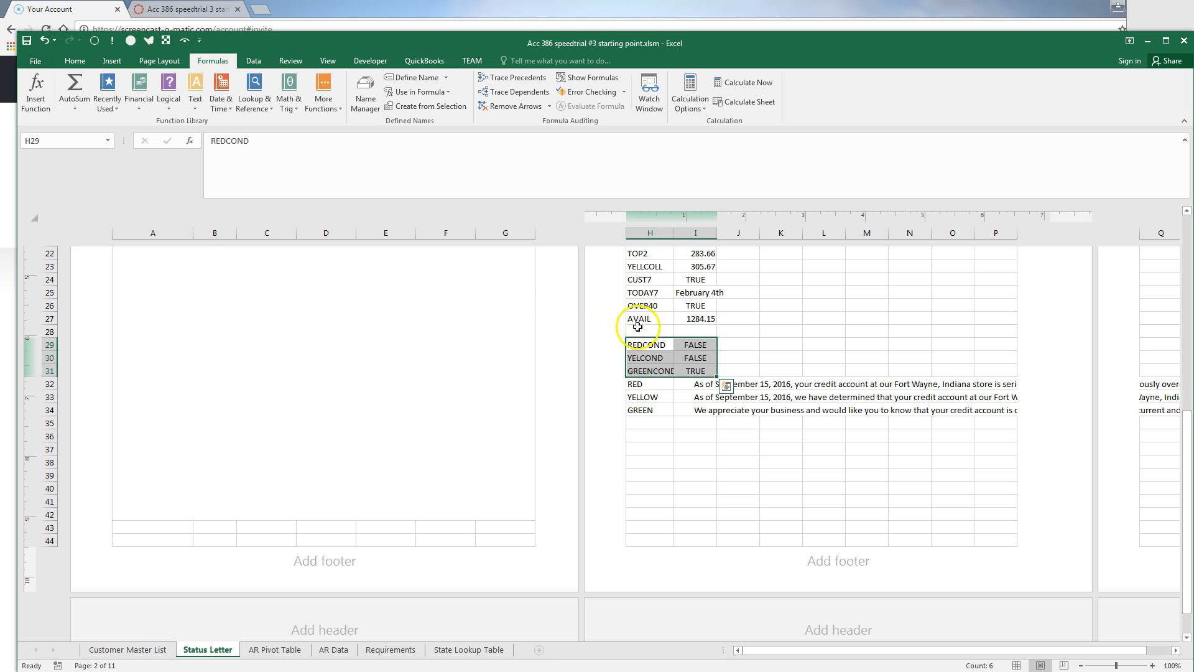
scroll(569, 445, up, 5)
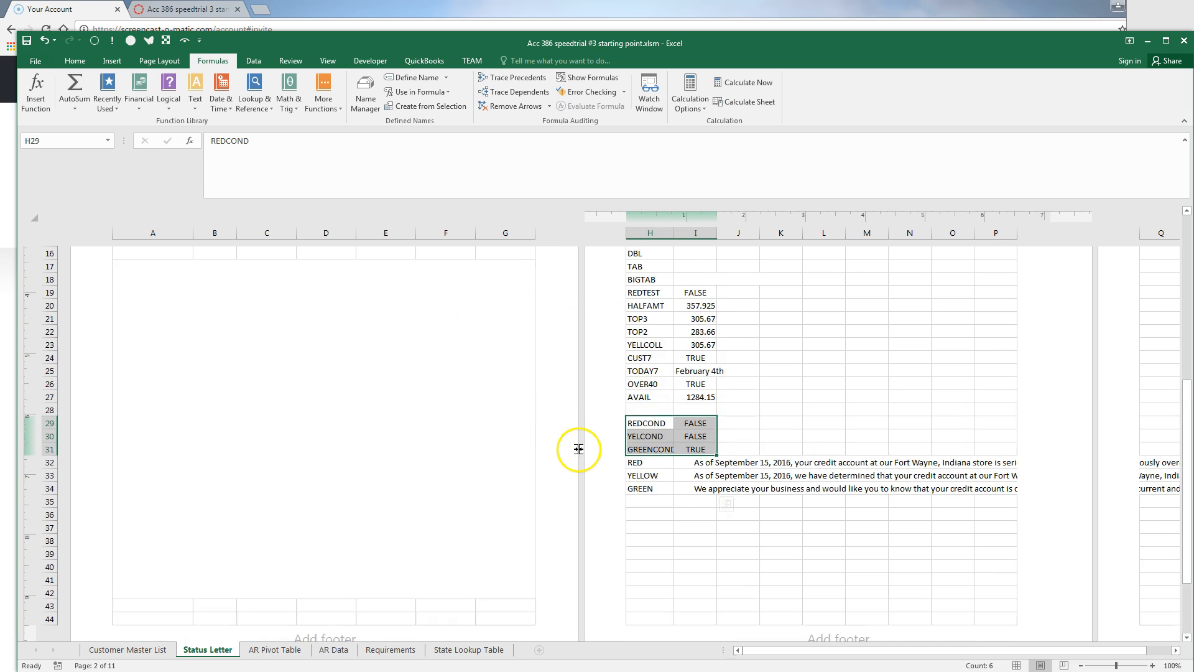
scroll(567, 442, down, 1)
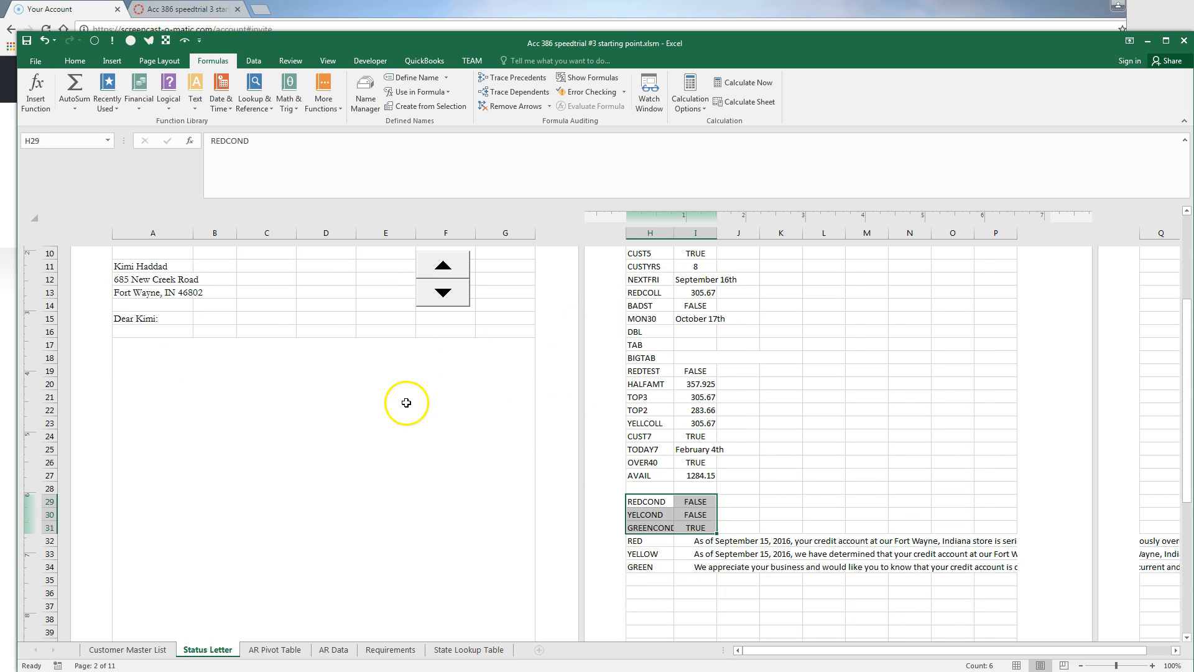
Step through customers with the spinner to check the conditions, return to the original, then select A17
click(443, 293)
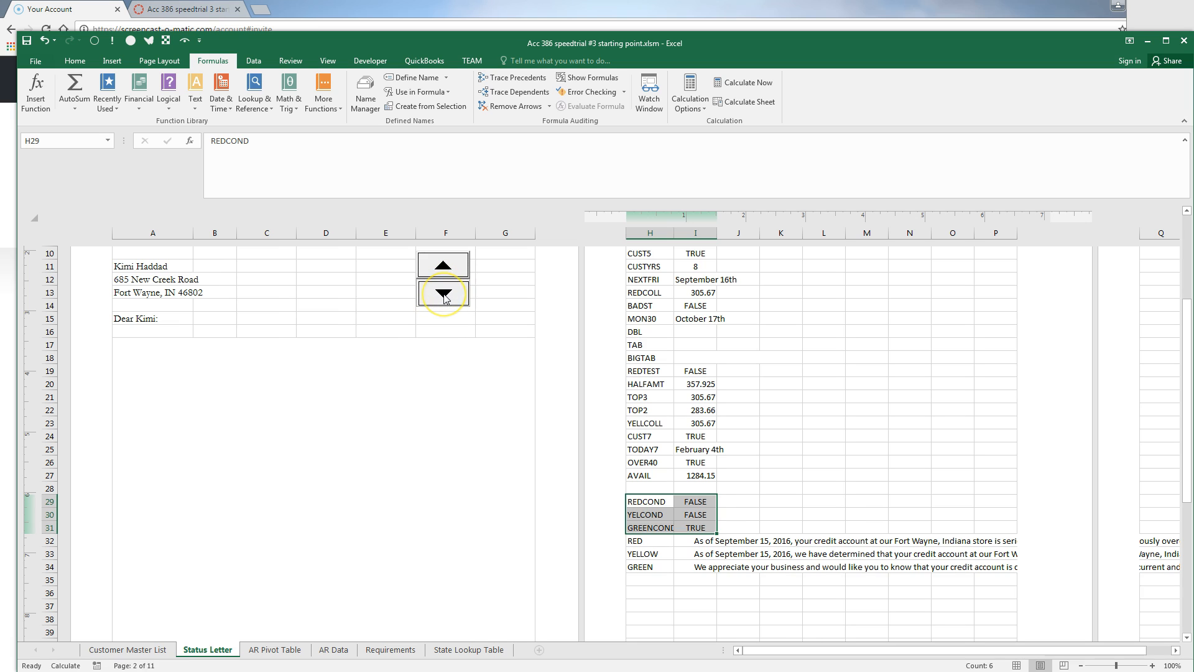
click(444, 292)
click(444, 292)
click(443, 292)
click(444, 292)
click(443, 293)
click(444, 293)
click(444, 292)
click(444, 292)
click(444, 293)
click(443, 293)
click(444, 293)
click(446, 265)
click(446, 265)
click(446, 265)
click(446, 265)
click(446, 266)
click(446, 266)
click(447, 267)
click(447, 266)
click(447, 266)
click(446, 267)
click(447, 266)
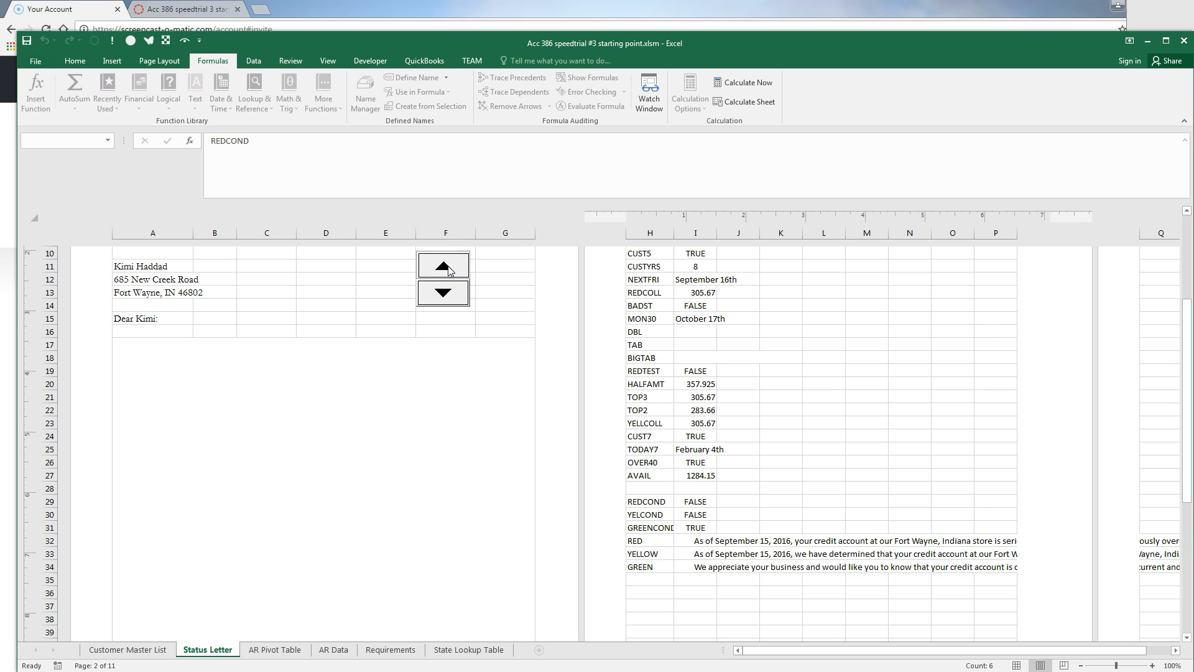
click(315, 559)
click(227, 433)
Write the letter-body formula =IF(OWED>CREDITLIMIT,…,IF(REDCOND,RED,IF(GREENCOND,GREEN,YELLOW))) in A17
text(=)
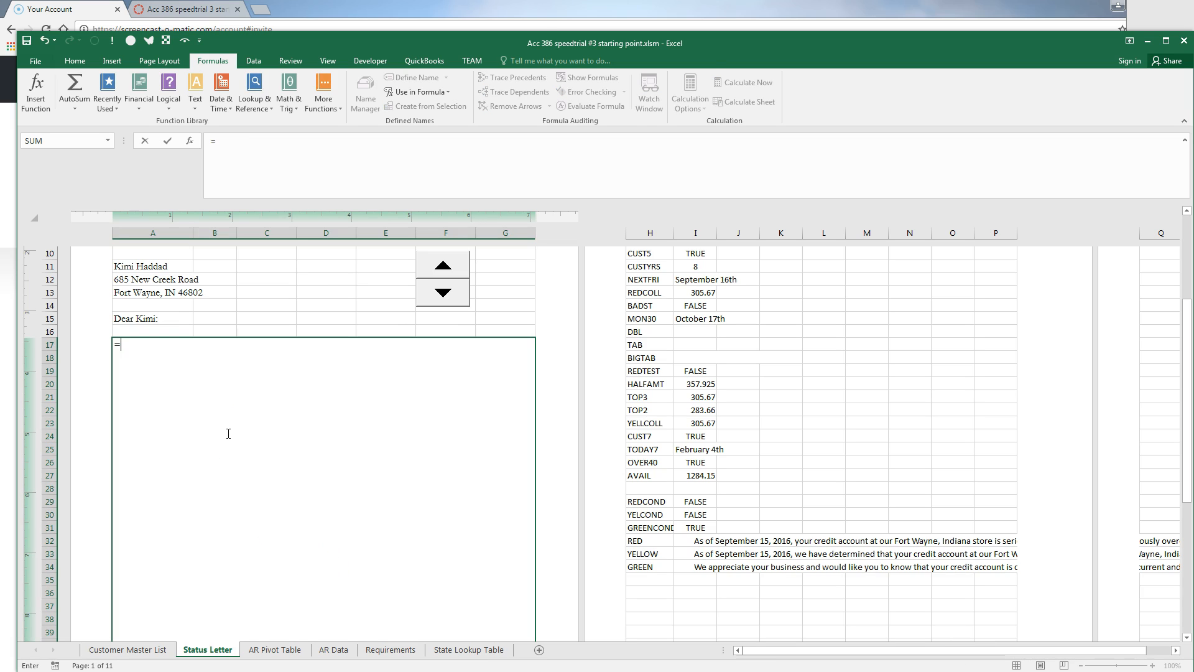
text(IF)
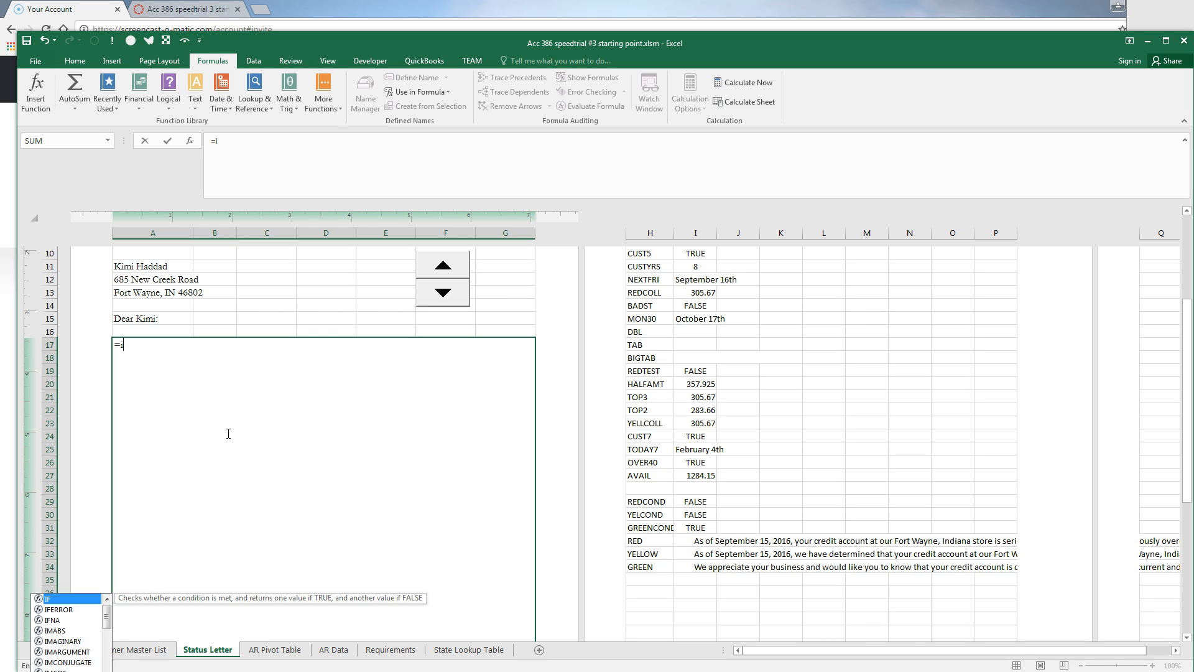
text(()
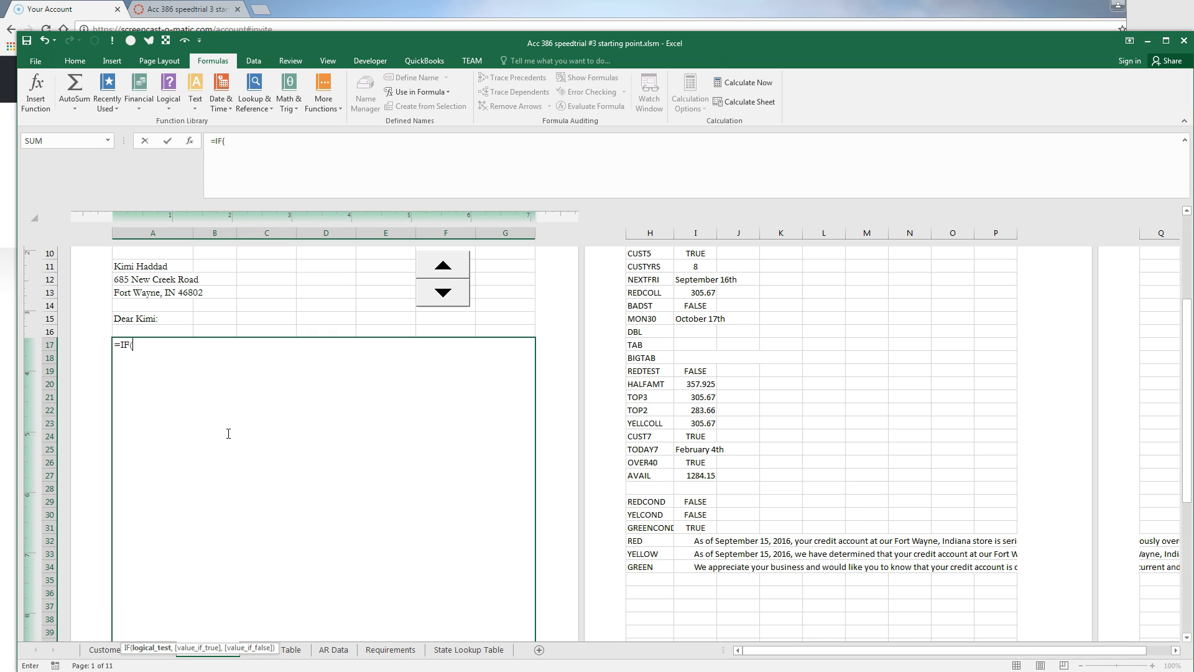
text(OWED>CREDITLIMIT)
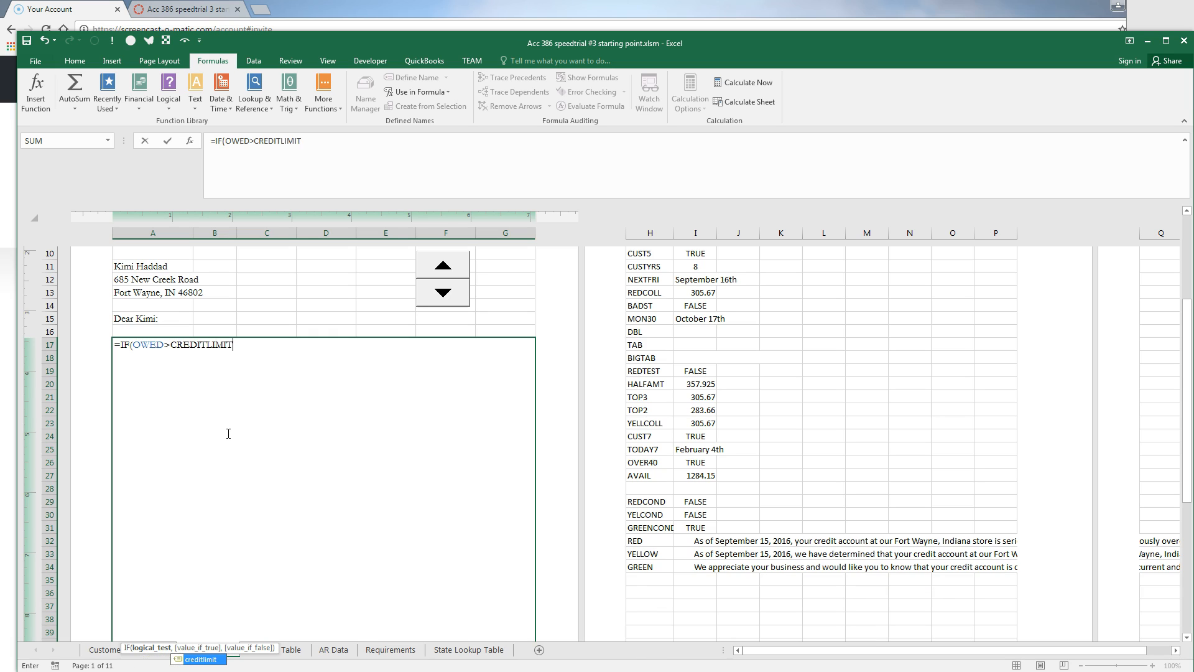
text(,"DO NOT SEND LETTER--ACCOUNT MUST BE INVESTIGATED",)
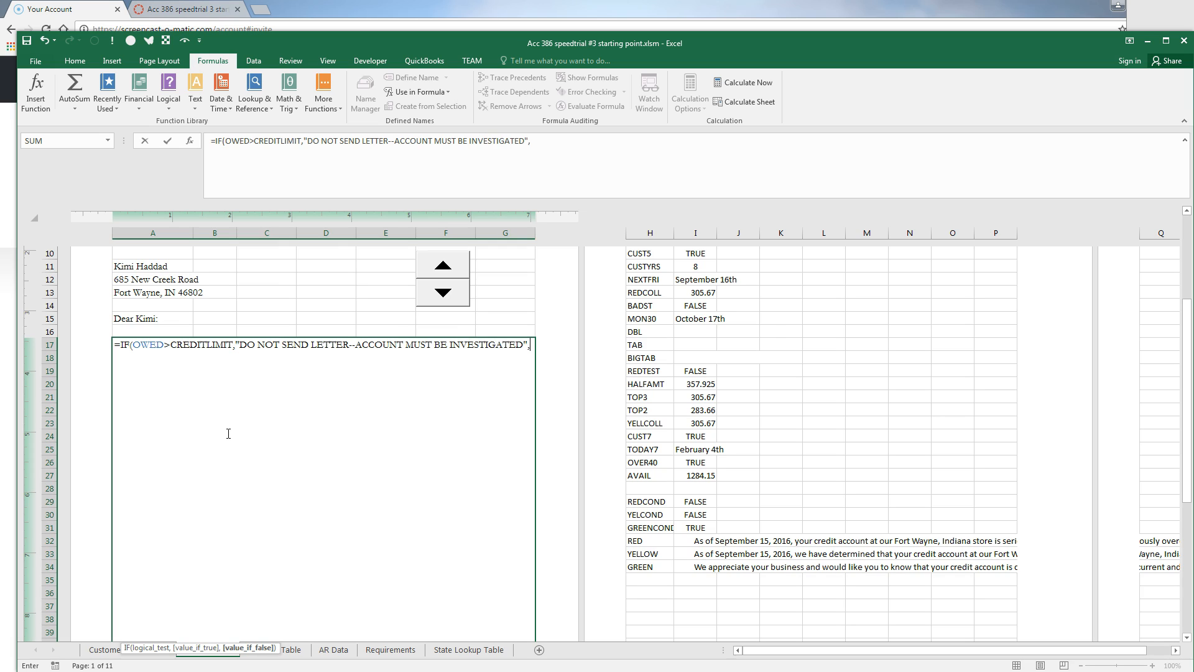
text(IF)
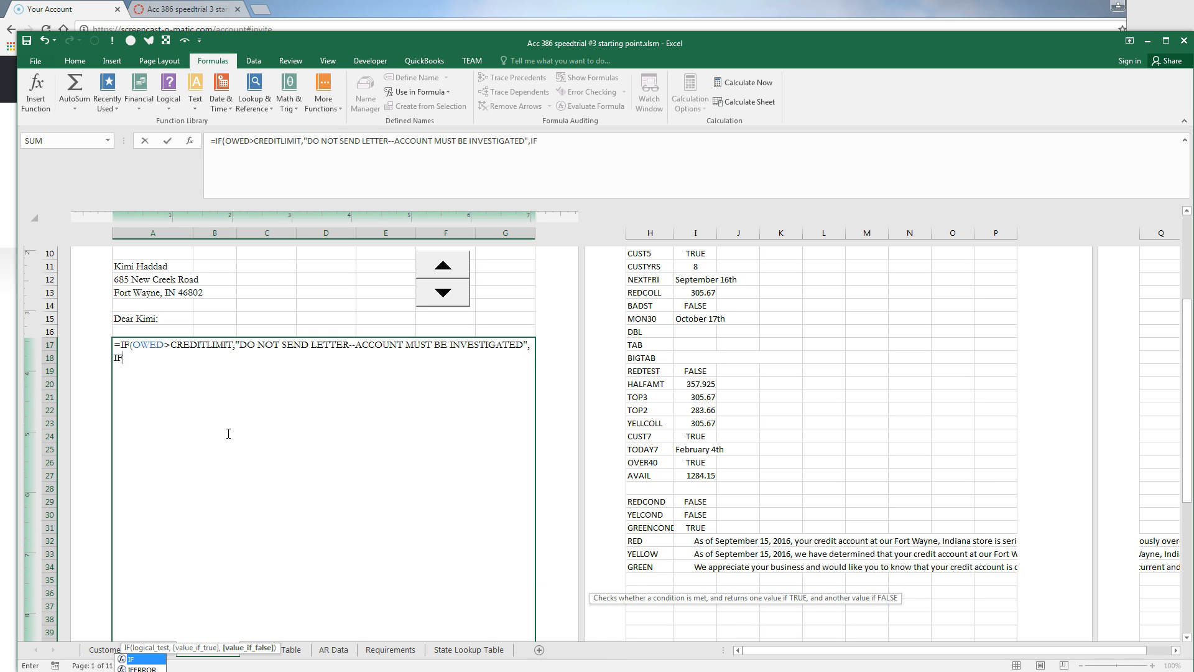
text(()
text(REDCOND)
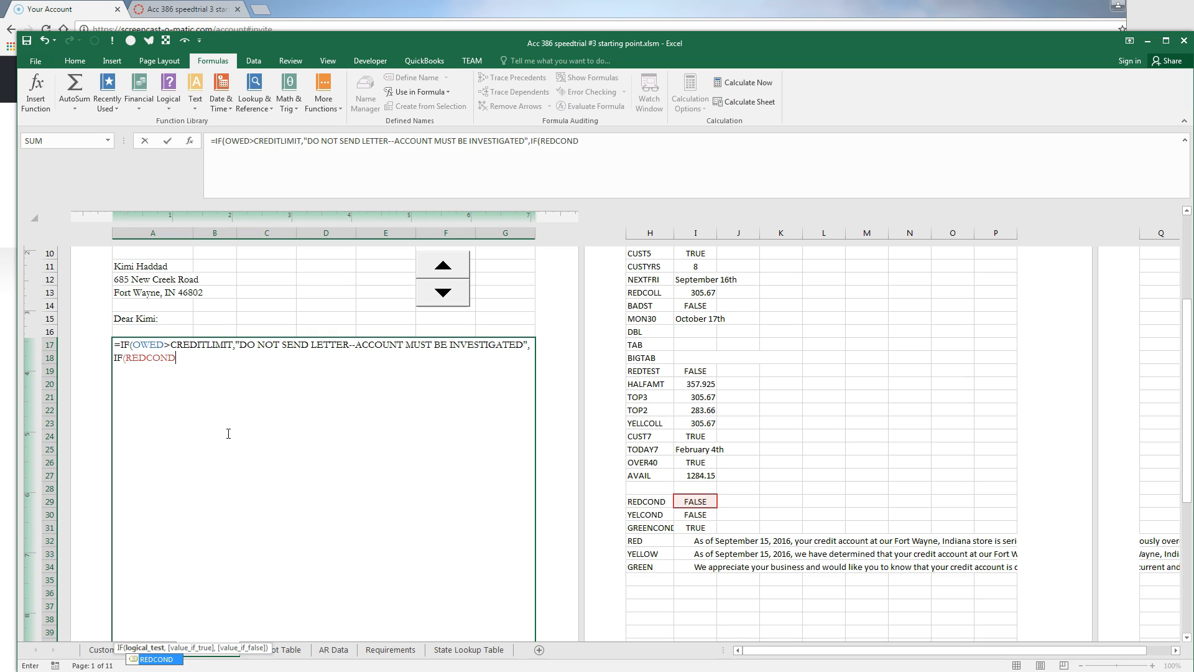
text(,RED)
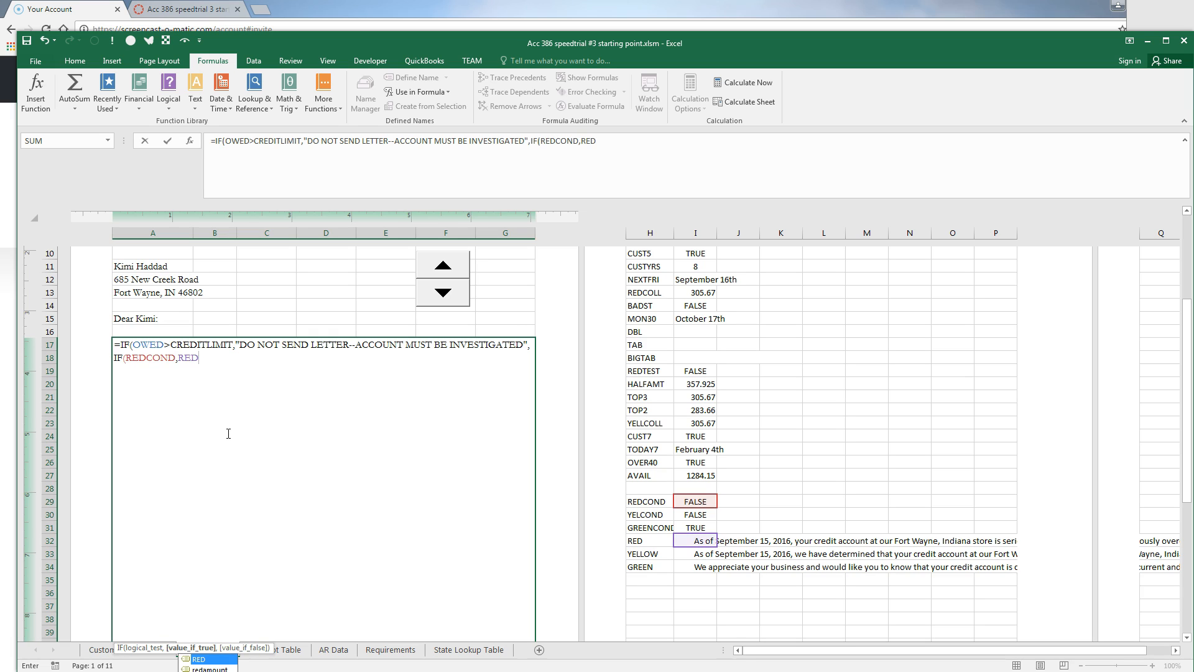
text(,)
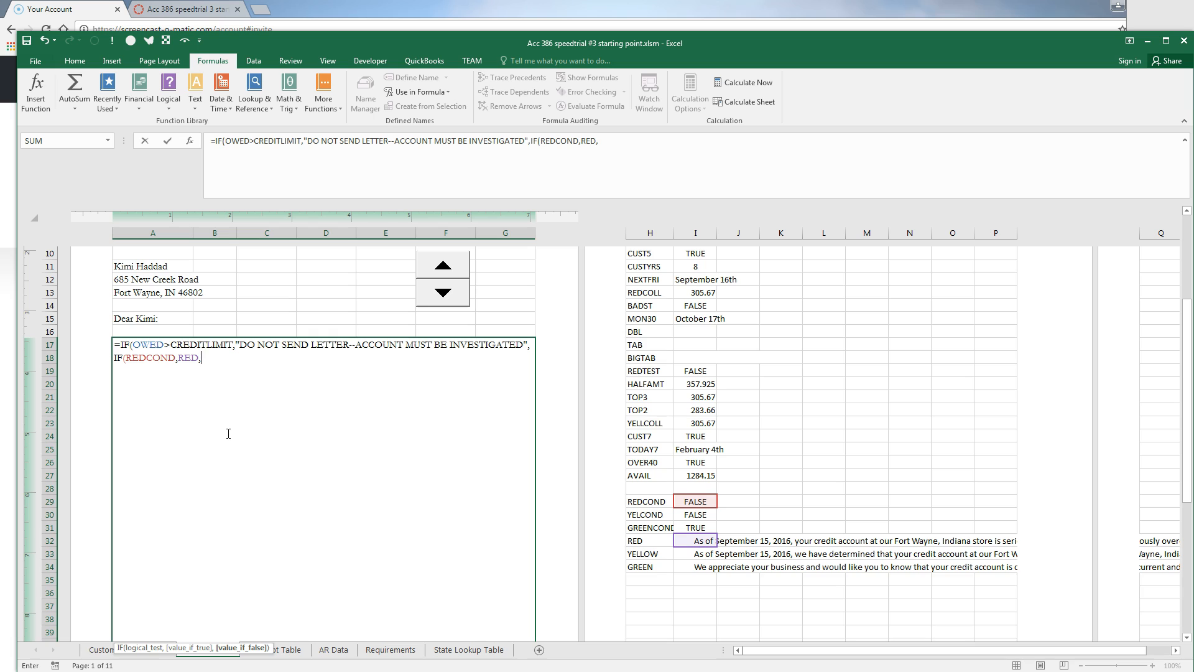
text(IF(GREENCOND,)
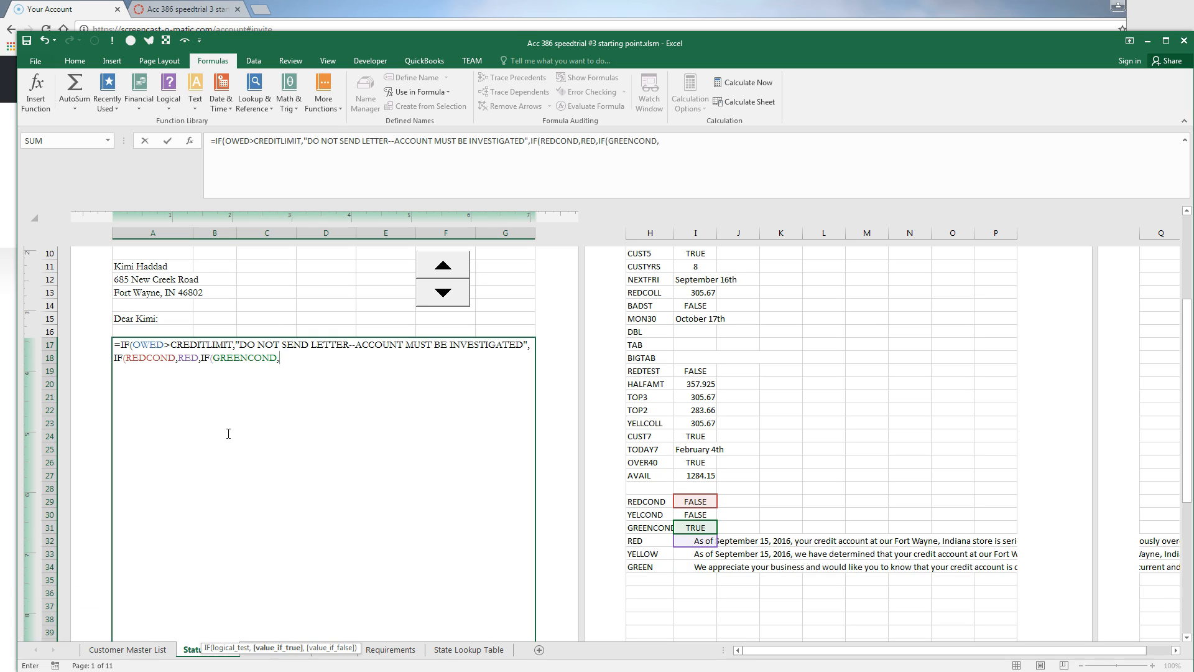
text(GREEN)
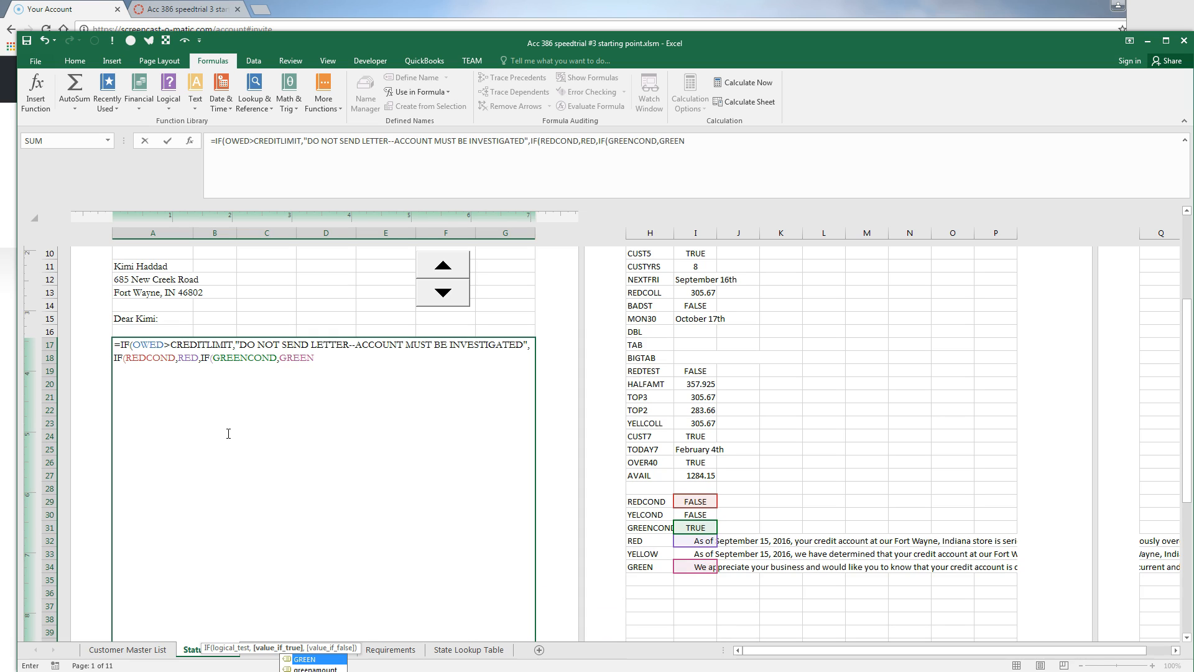
text(,YELLOW)
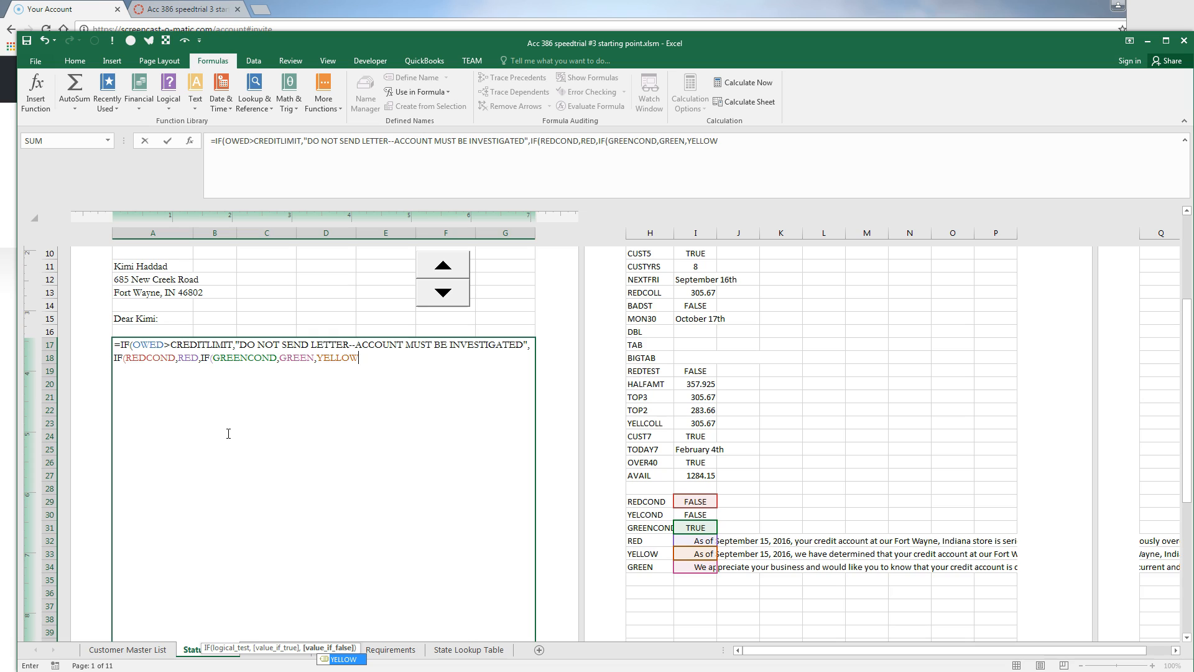
text())
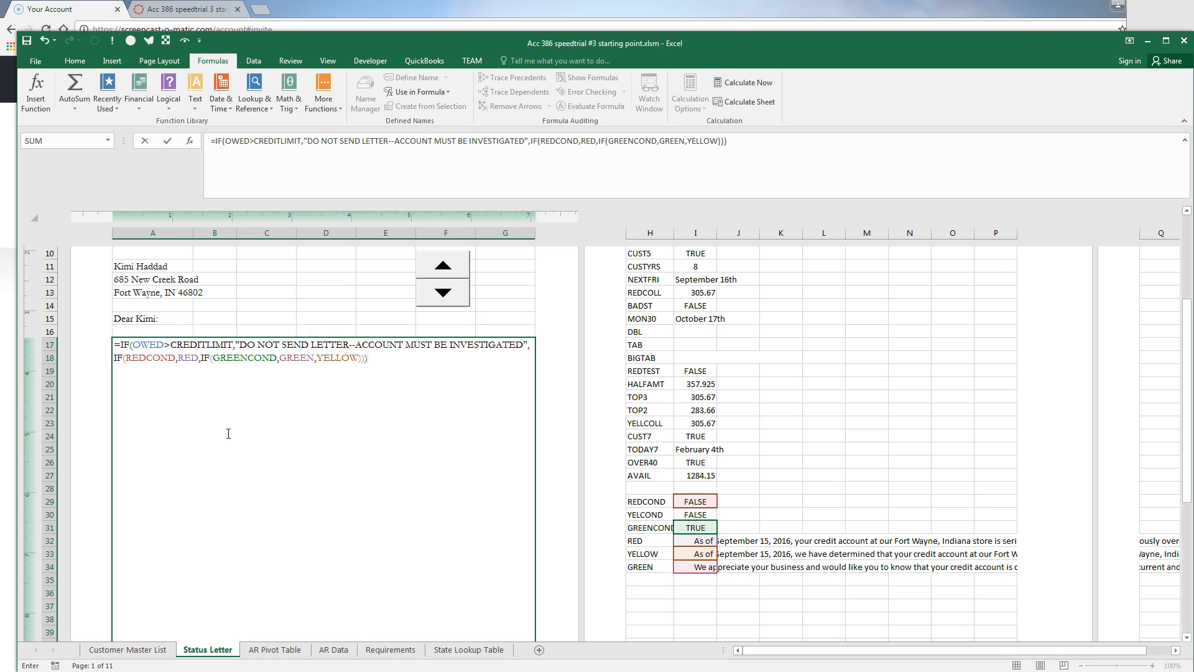
Verify each IF argument via the ScreenTip, from the DO NOT SEND LETTER warning to GREENCOND
click(149, 346)
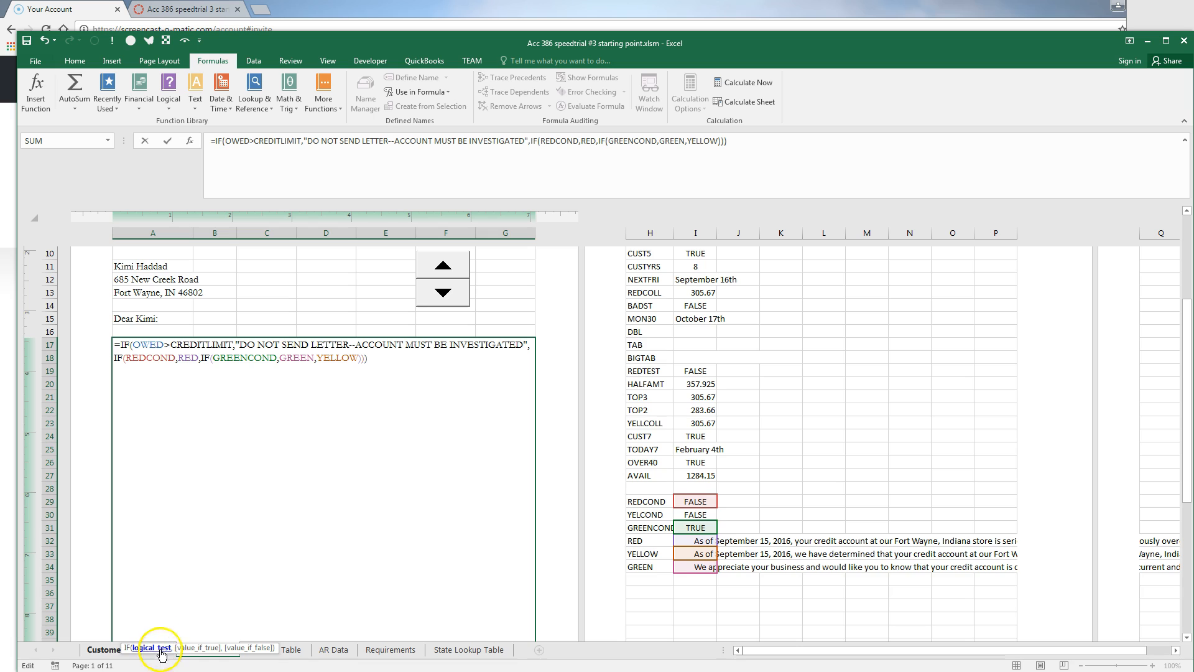
click(195, 649)
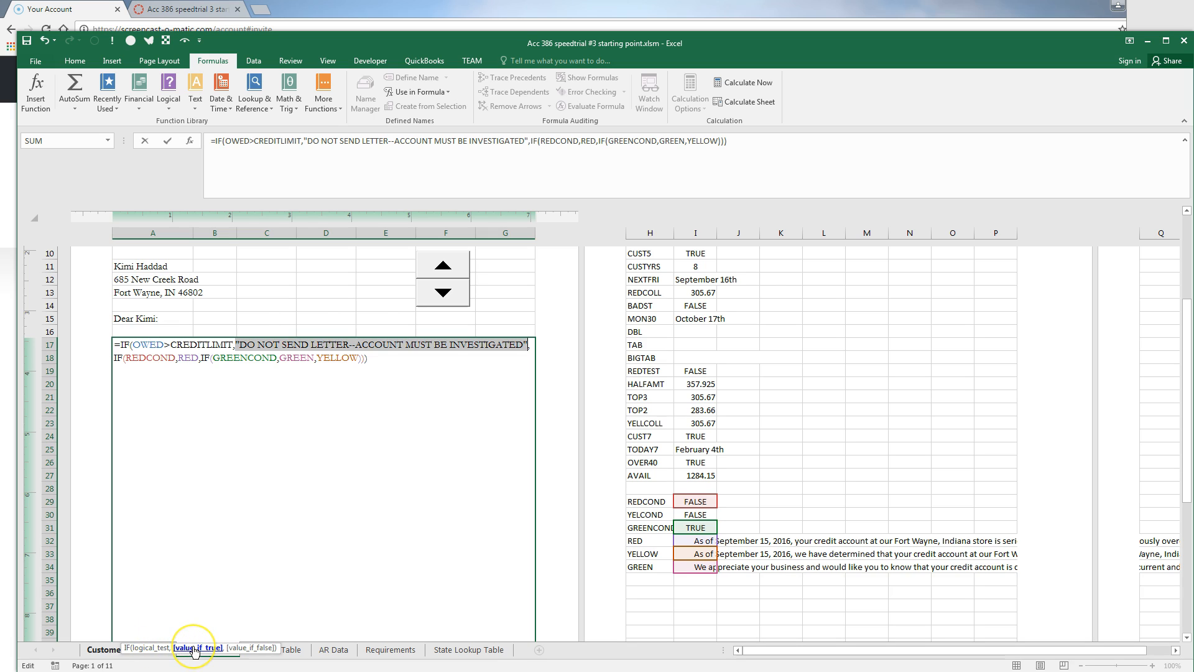
click(234, 650)
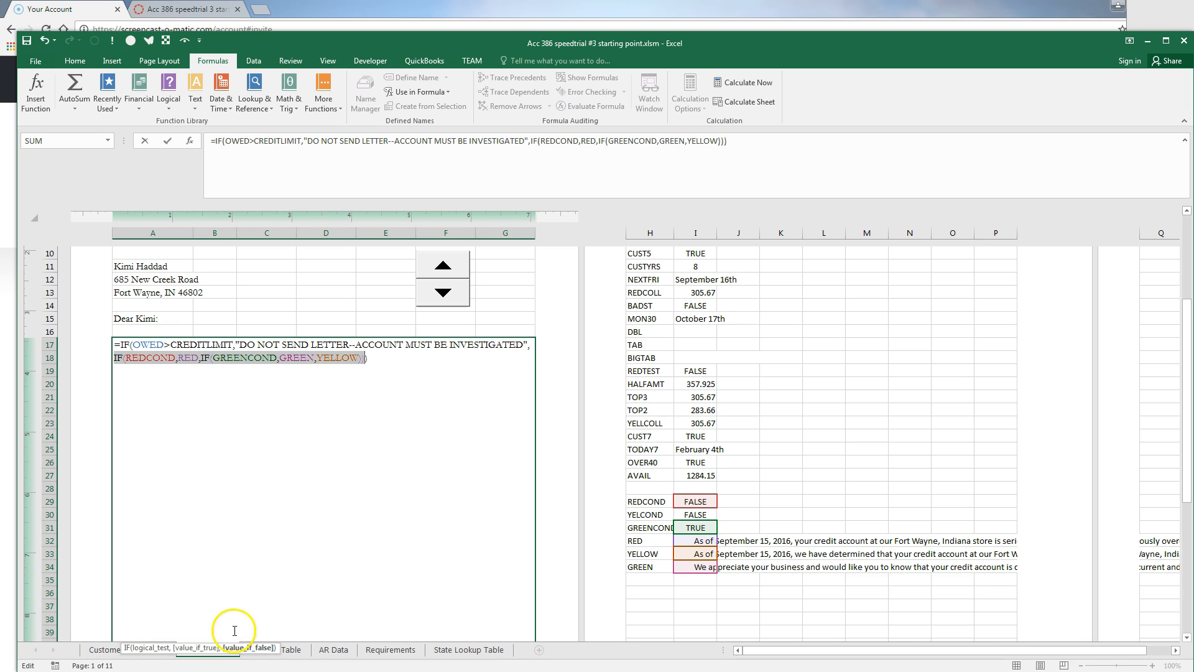
click(154, 359)
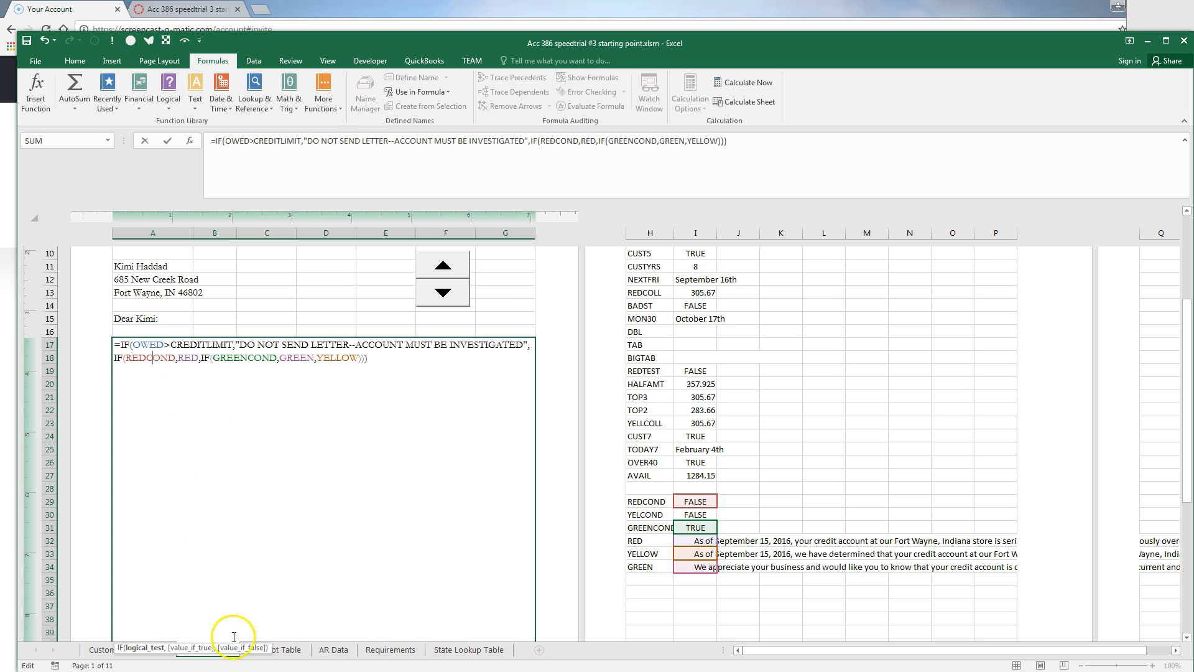
click(208, 648)
click(238, 650)
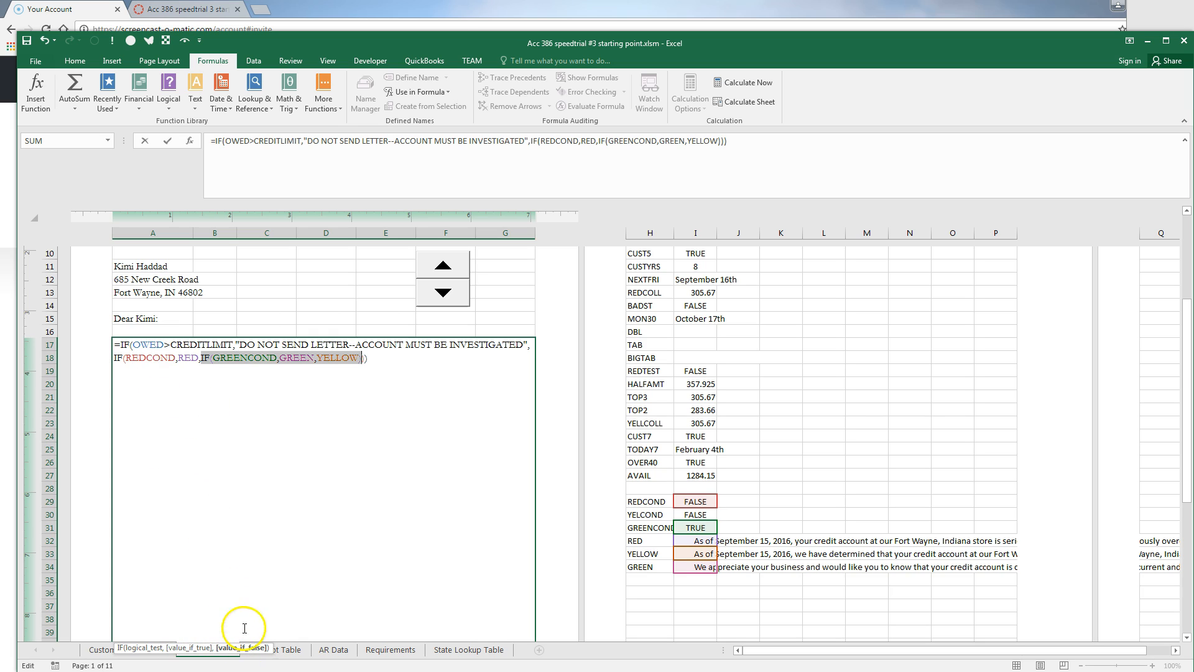
click(250, 360)
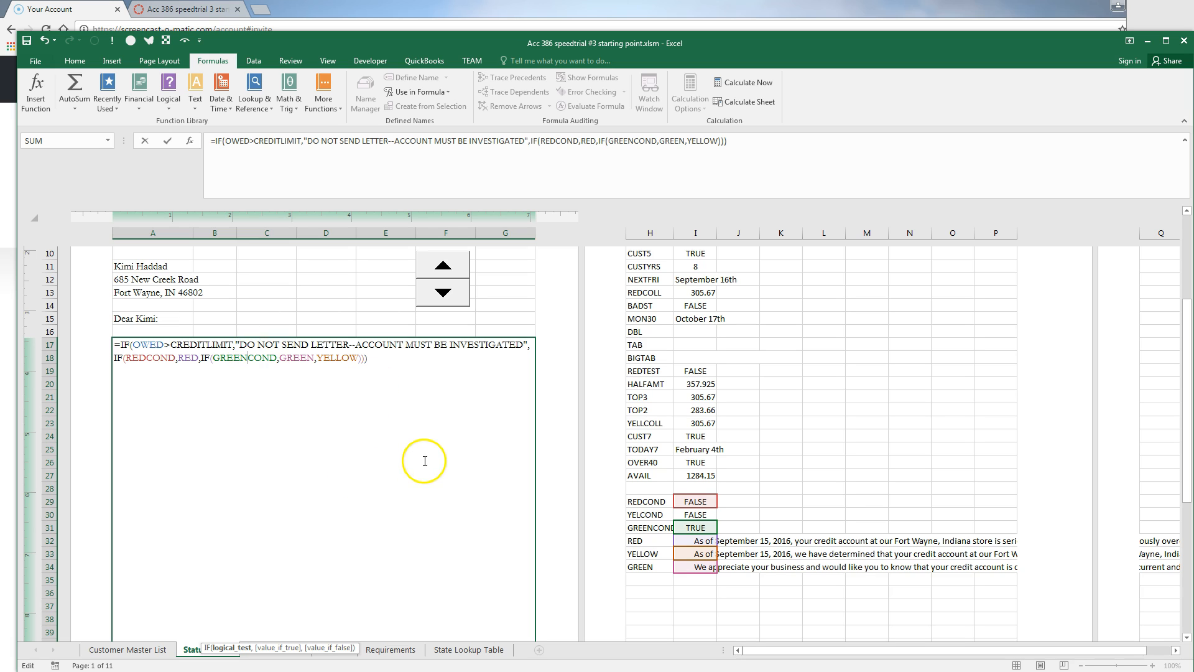
Commit the letter formula and select the letter area A1:G44
key(Return)
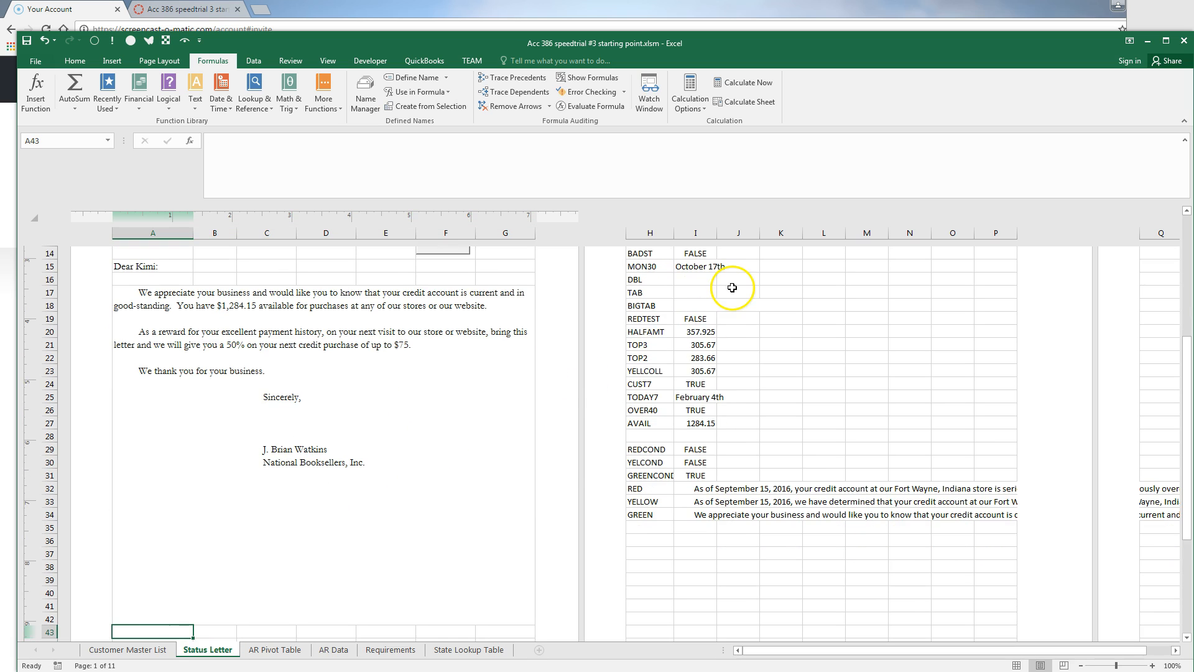
scroll(555, 484, up, 3)
scroll(561, 468, down, 3)
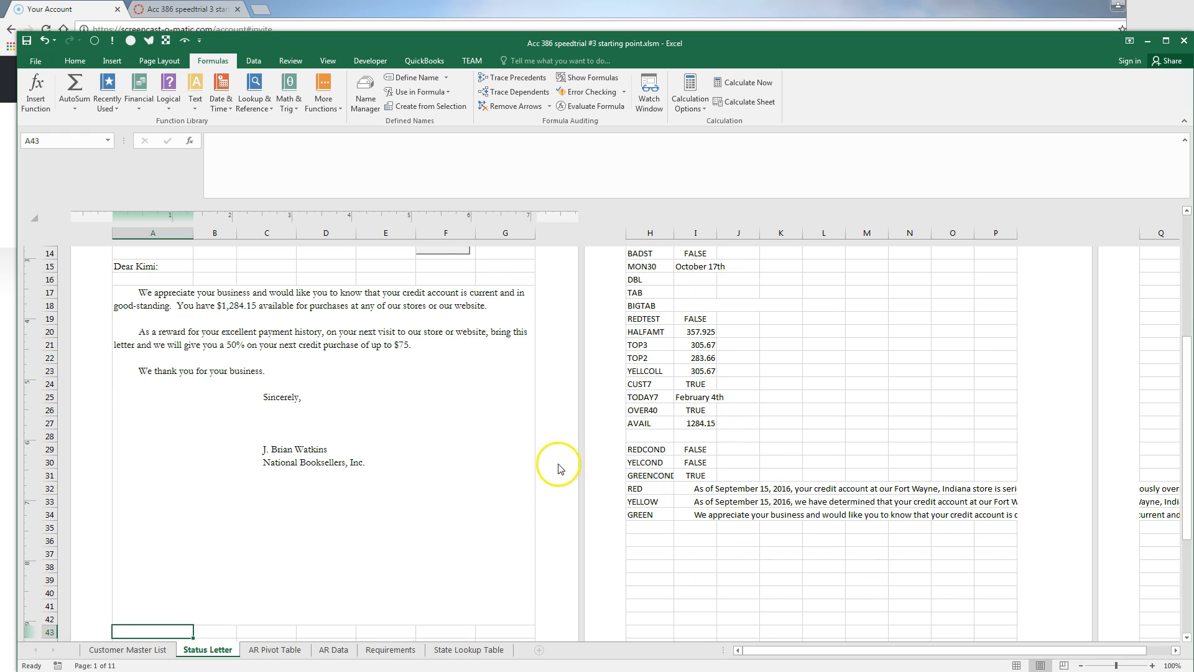
click(376, 419)
scroll(404, 436, up, 5)
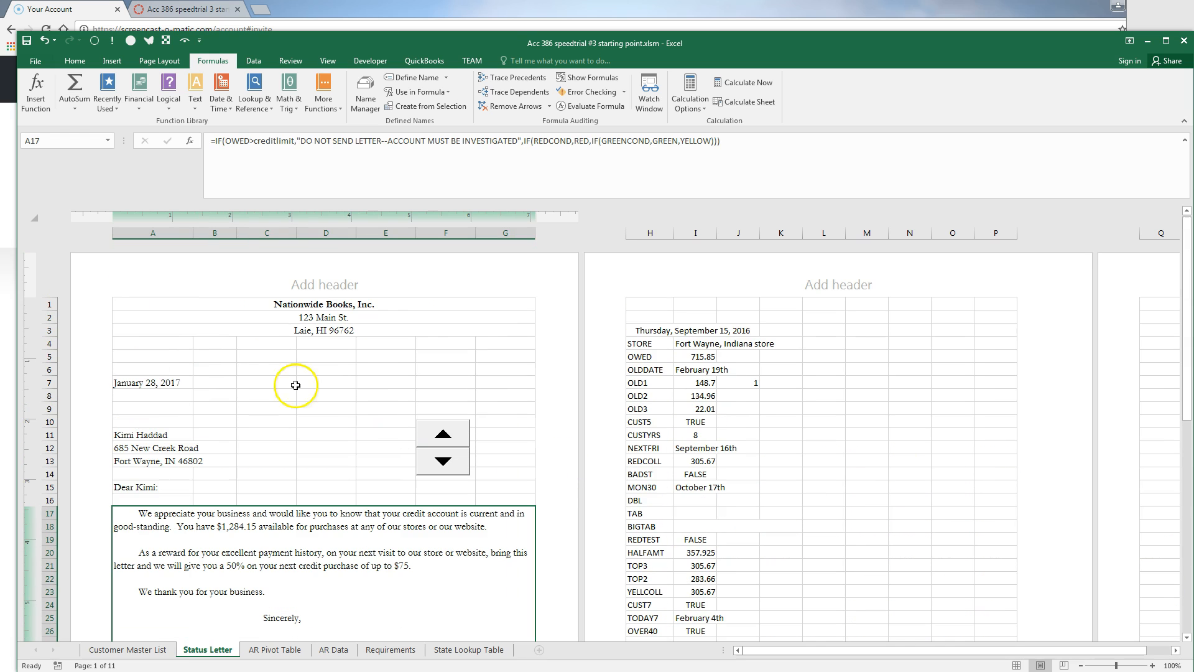
drag(146, 305, 331, 608)
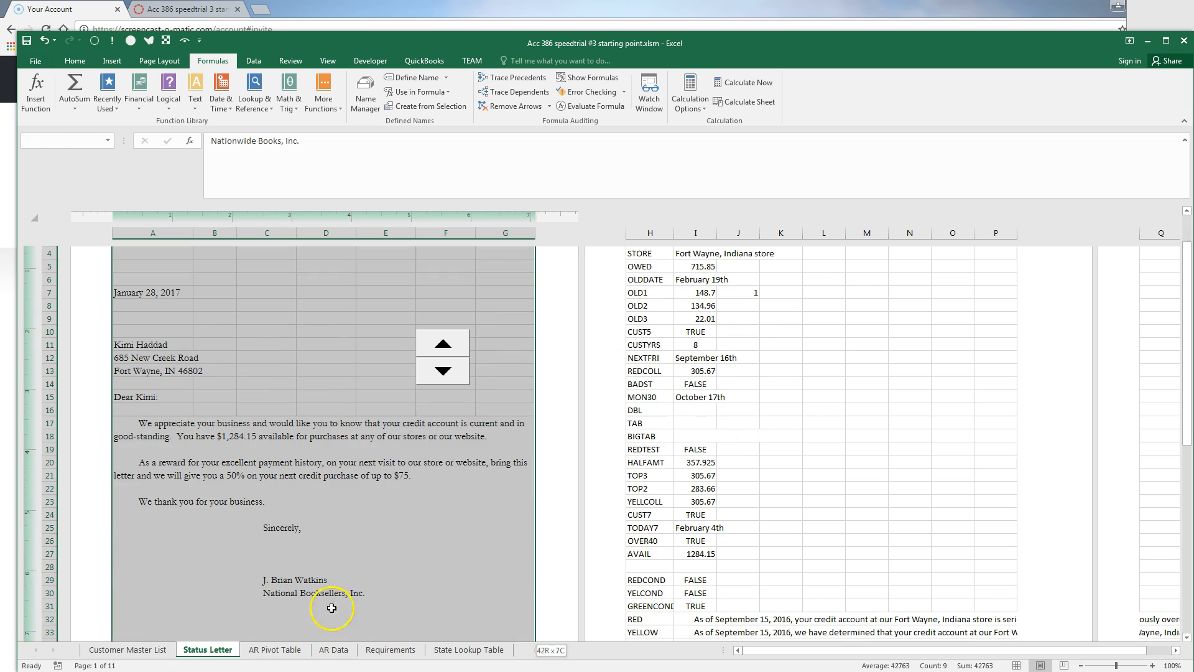
scroll(332, 608, down, 6)
drag(347, 462, 349, 514)
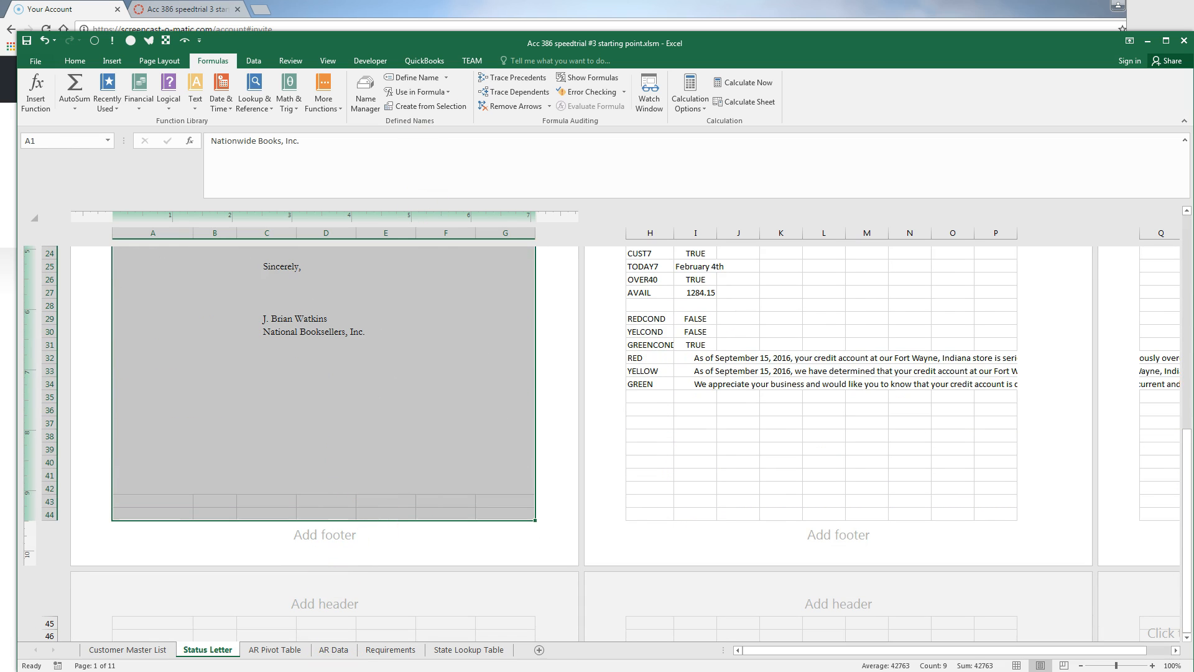
Start a new formula-based conditional formatting rule using =REDCOND
click(75, 60)
click(519, 91)
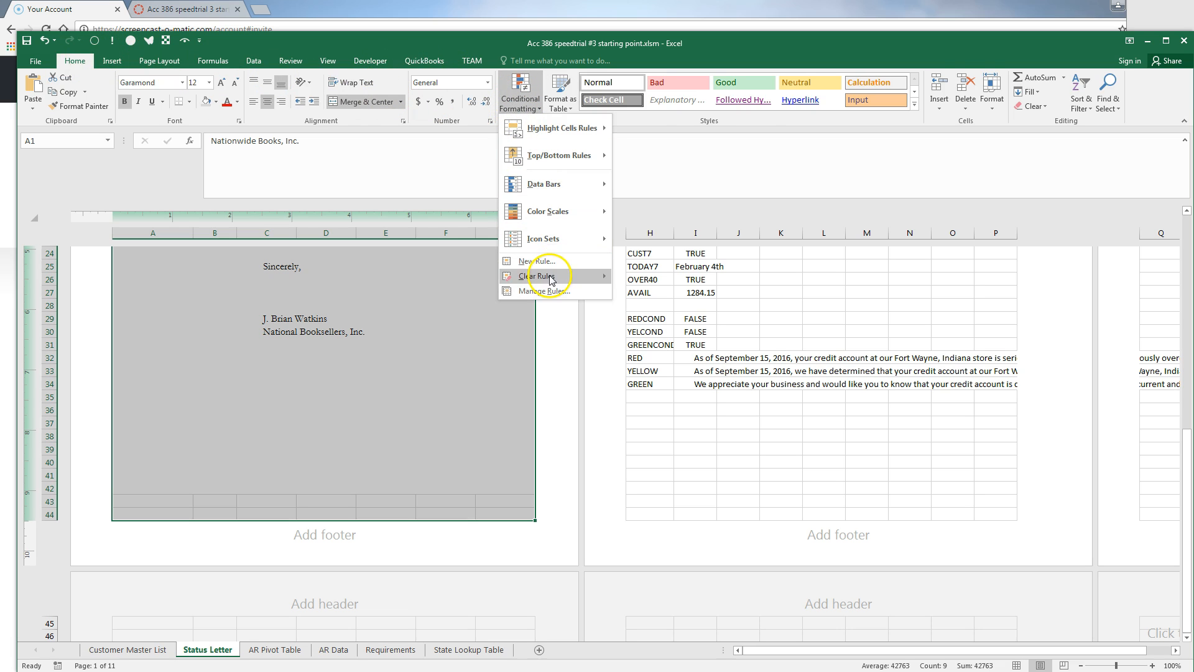
click(535, 261)
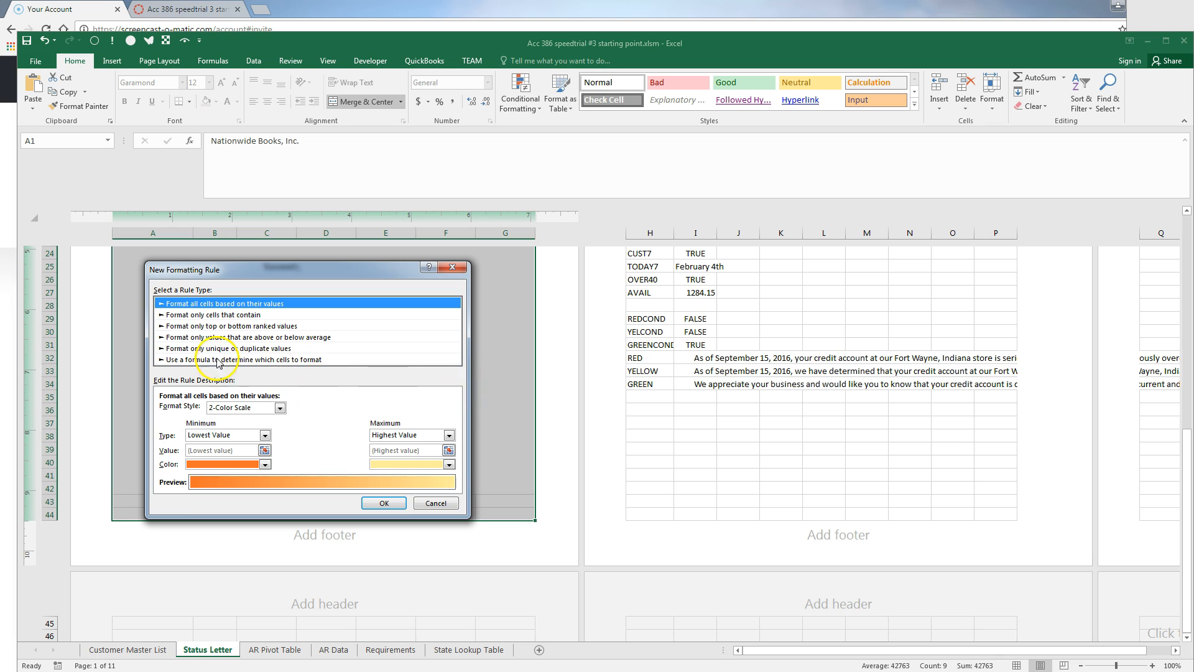
click(218, 360)
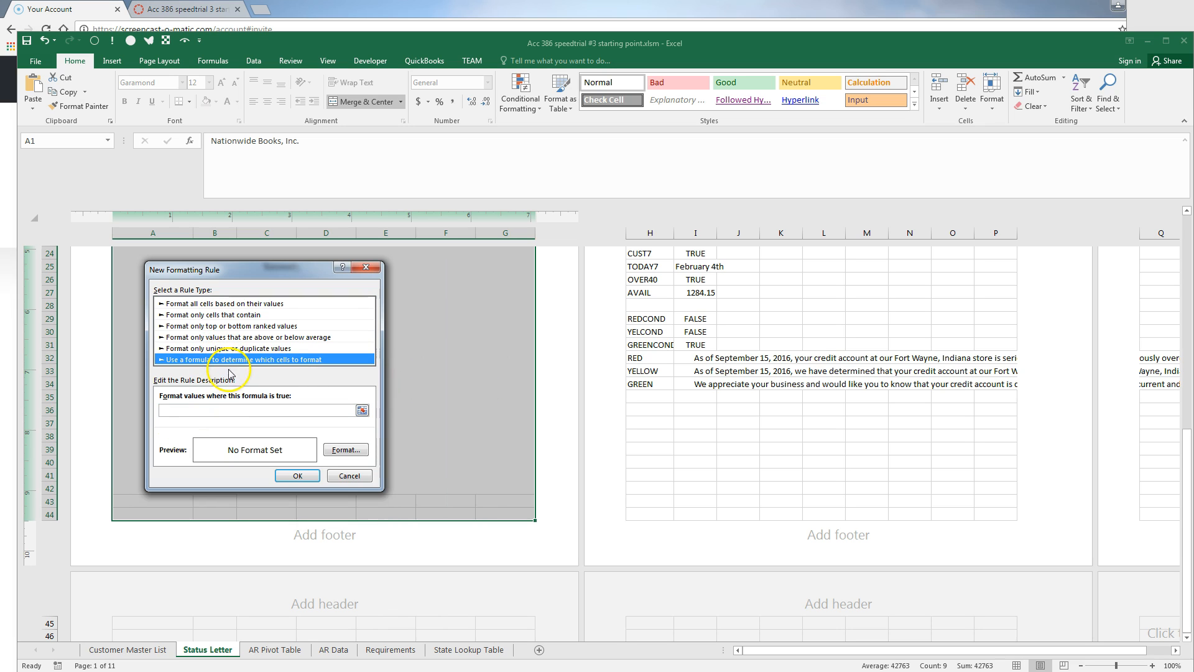
click(215, 410)
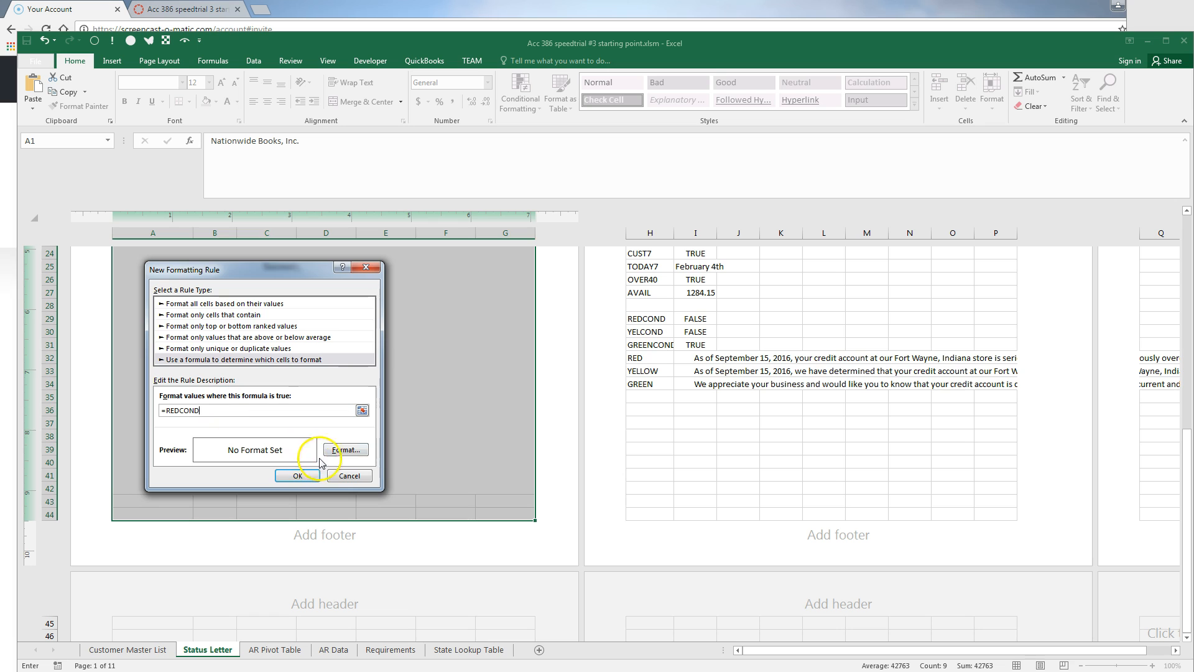
Give the REDCOND rule a custom pale red fill and create it
click(346, 449)
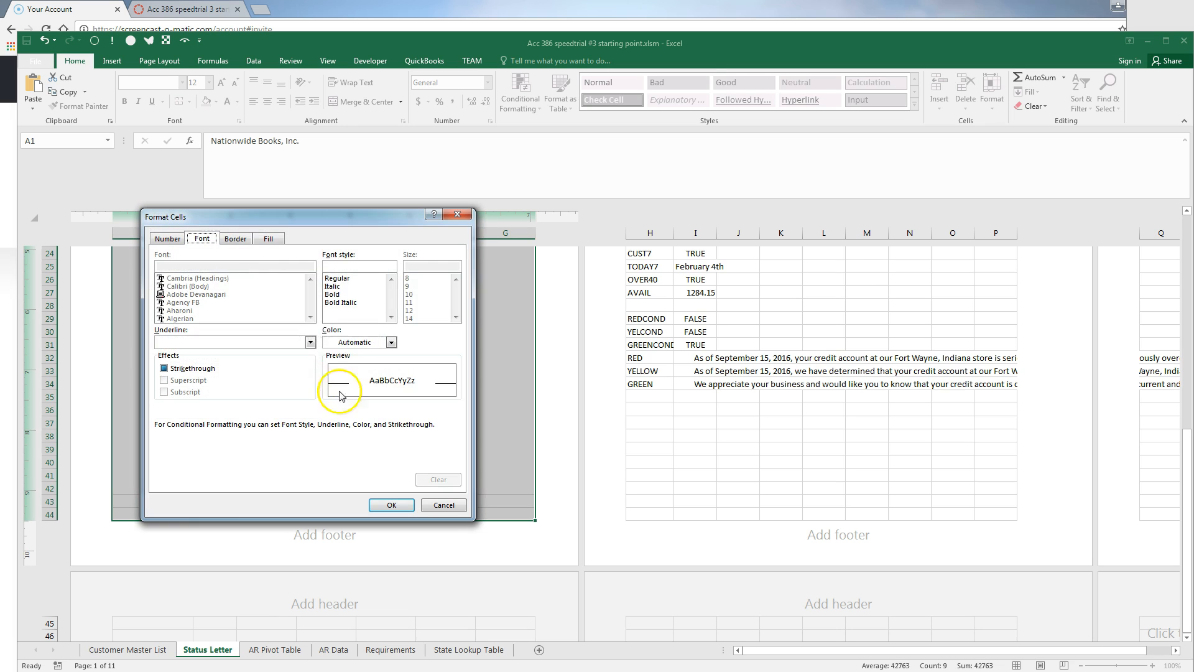
click(269, 238)
click(177, 361)
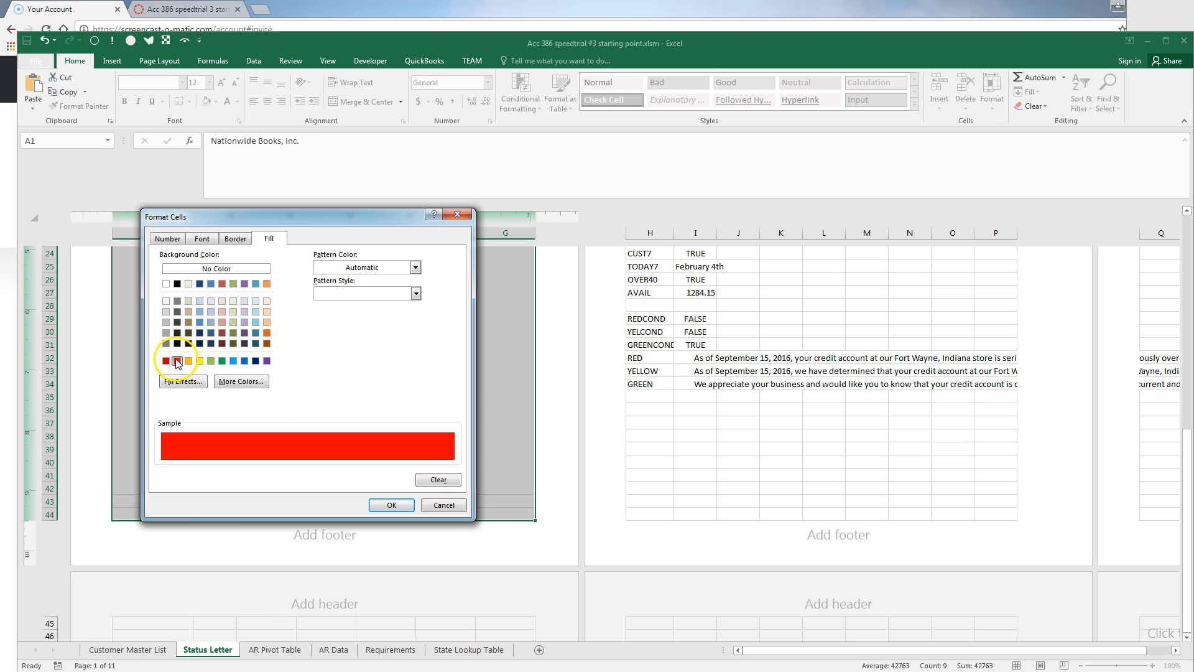
click(198, 381)
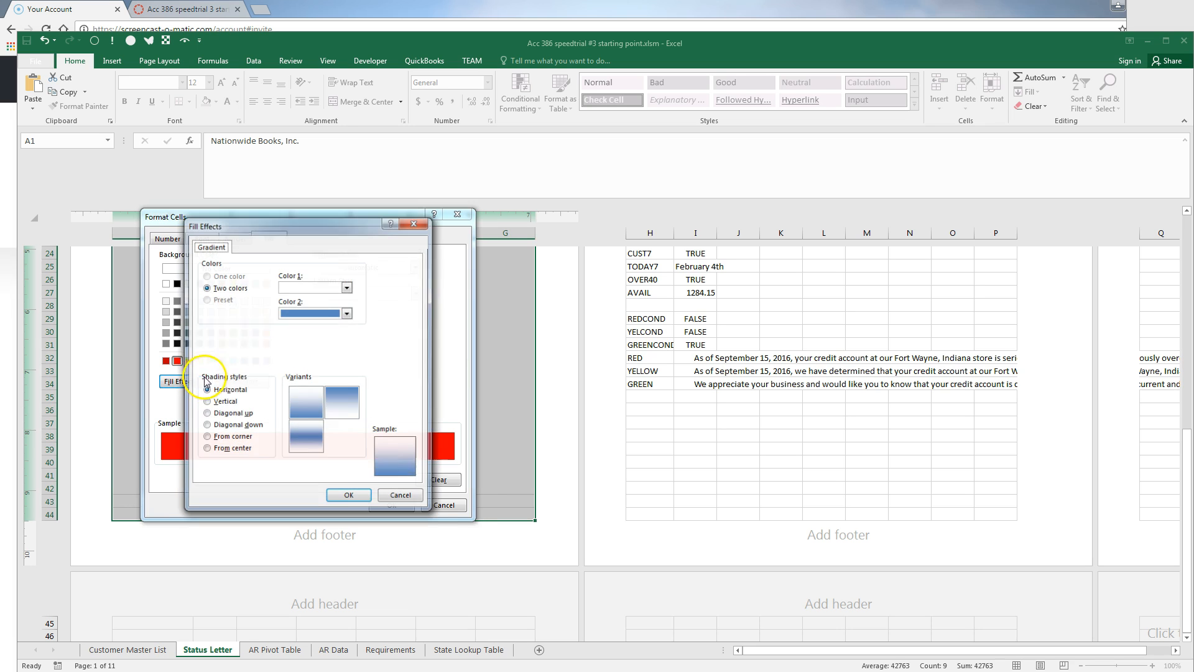
click(388, 497)
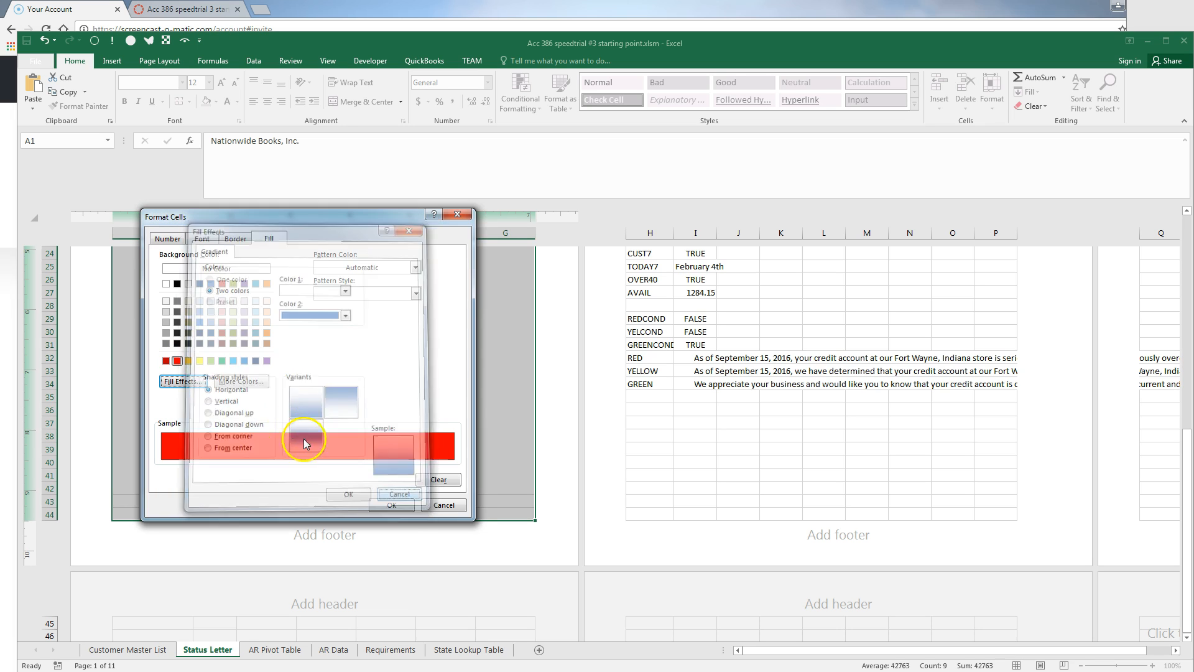
click(235, 381)
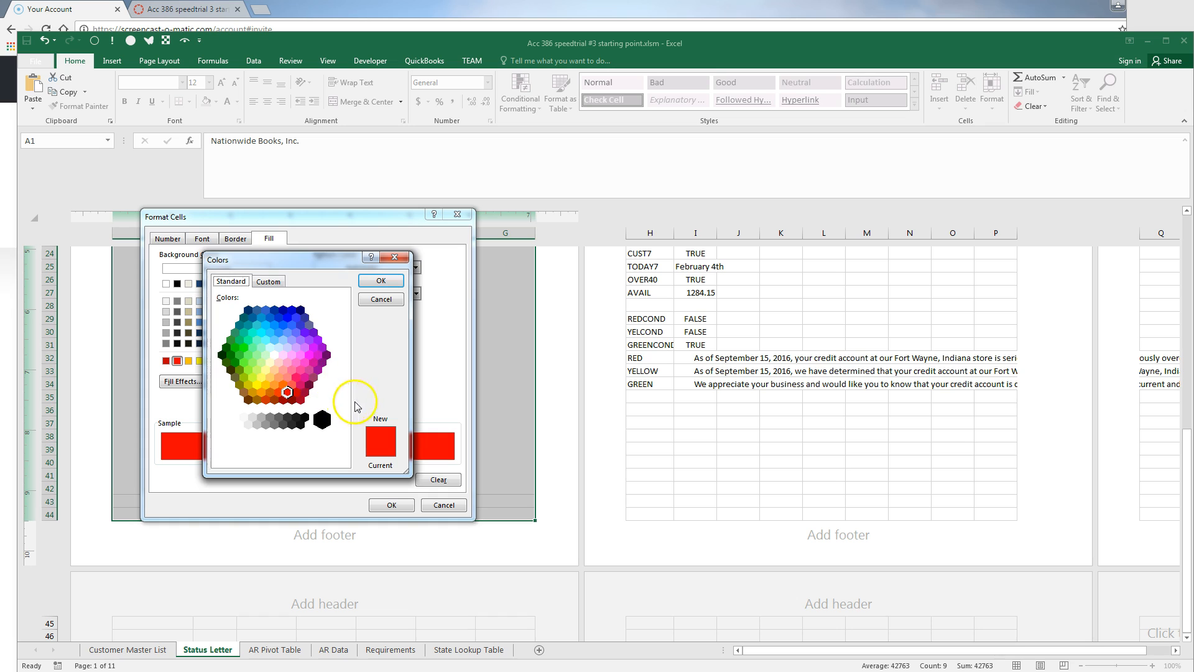
click(270, 281)
drag(341, 347, 341, 327)
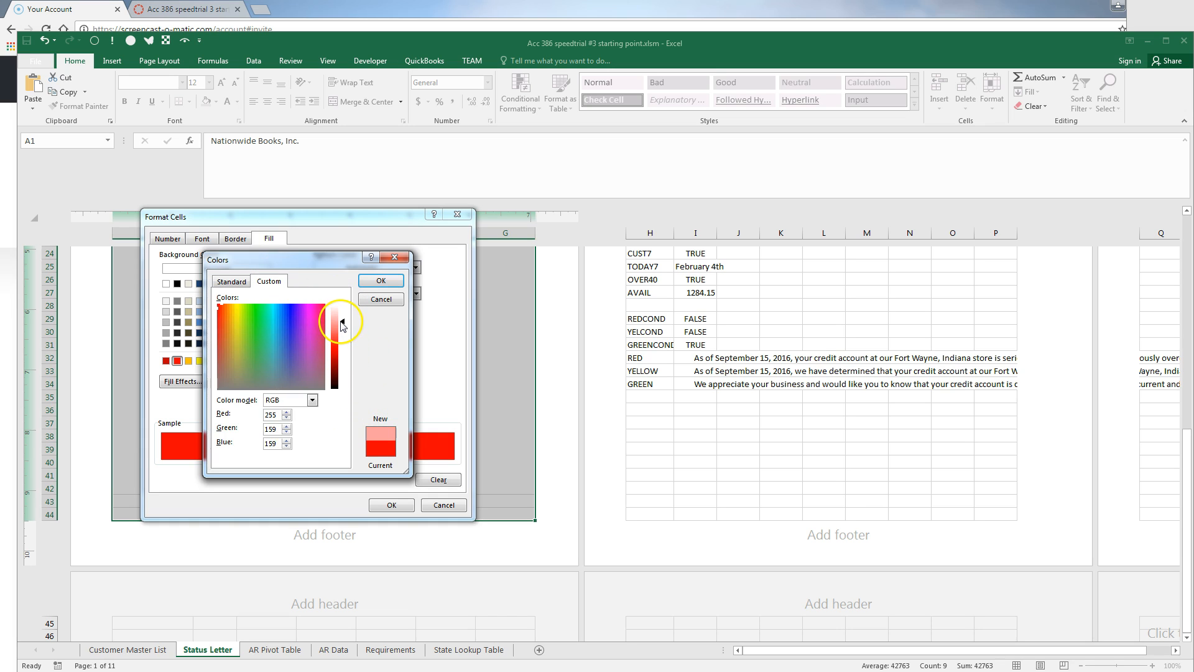
click(382, 283)
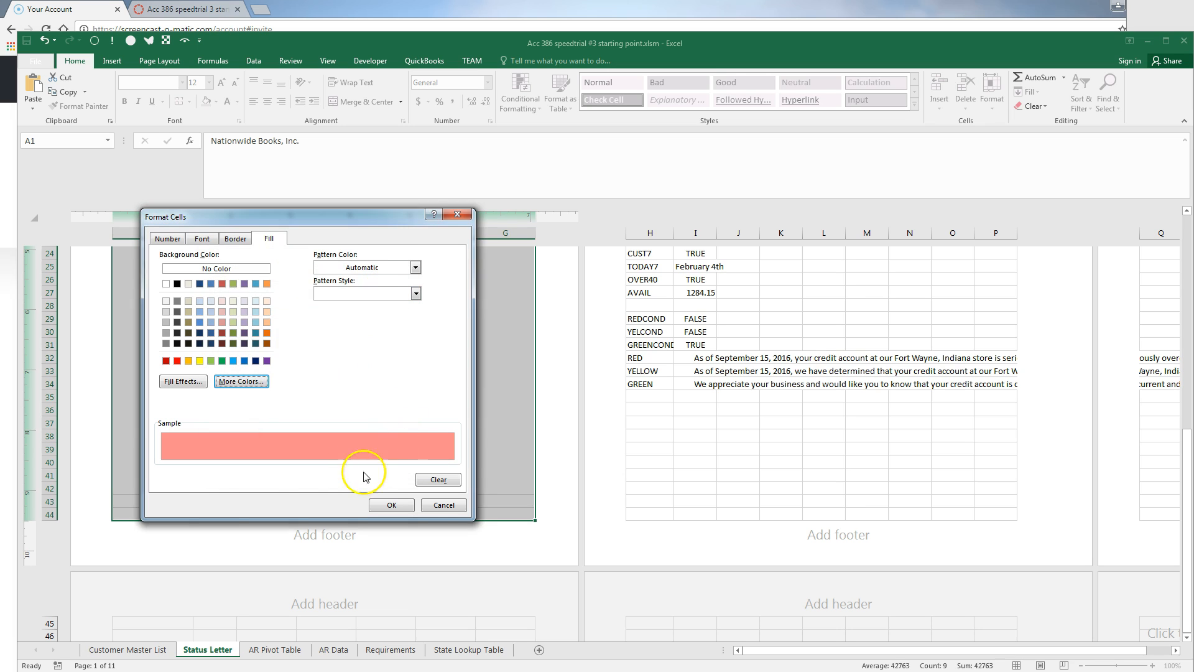
click(391, 504)
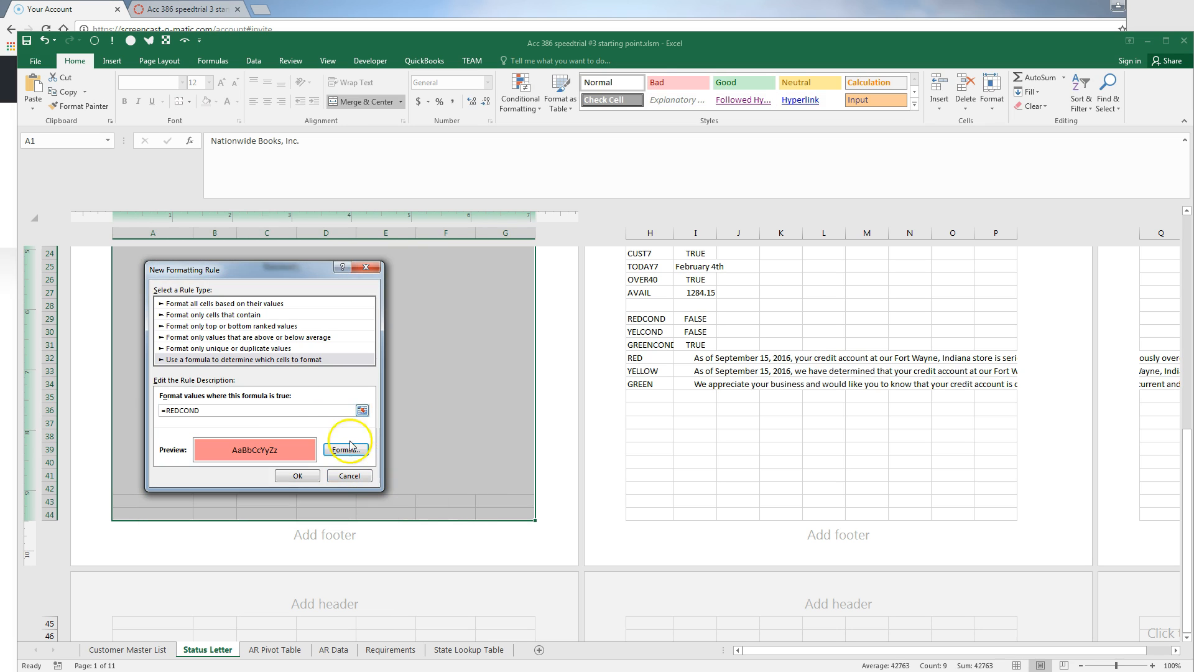
click(303, 477)
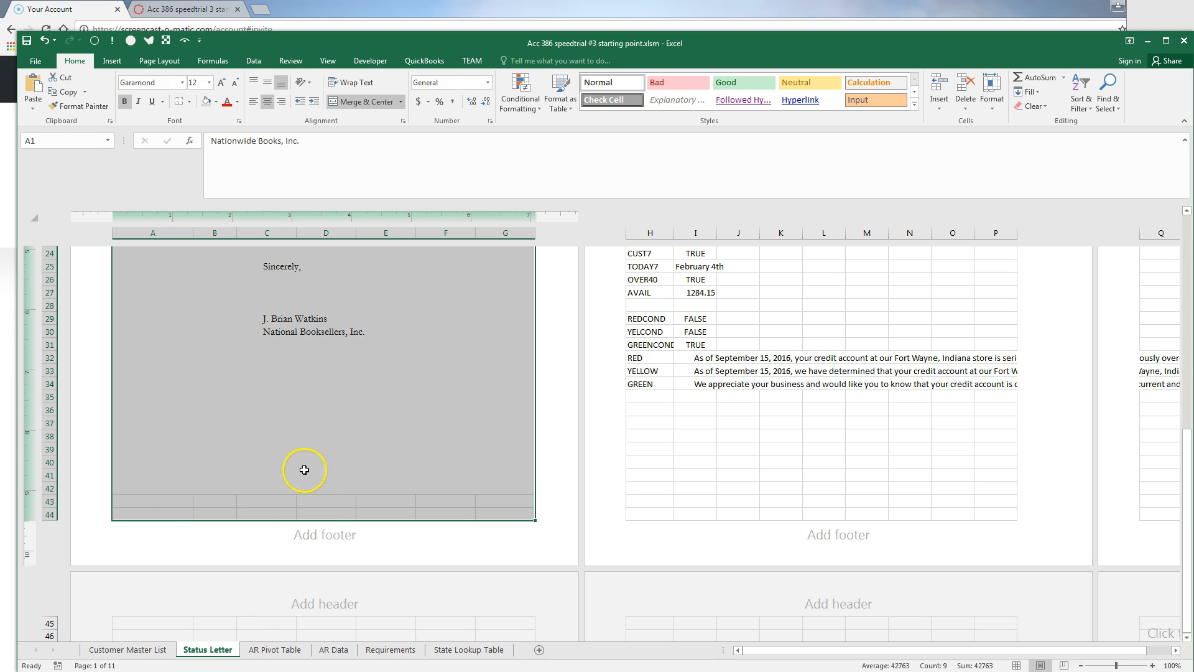
Add a =GREENCOND formula rule with a custom pale green fill to A1:G44
click(520, 92)
click(525, 259)
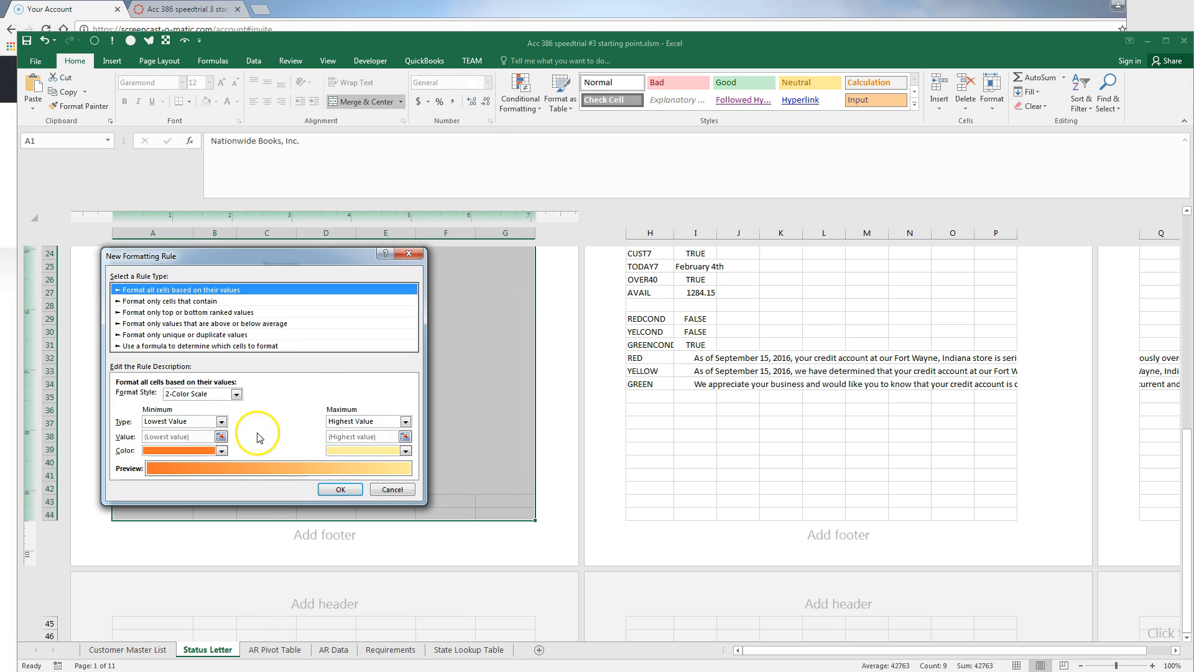
click(201, 346)
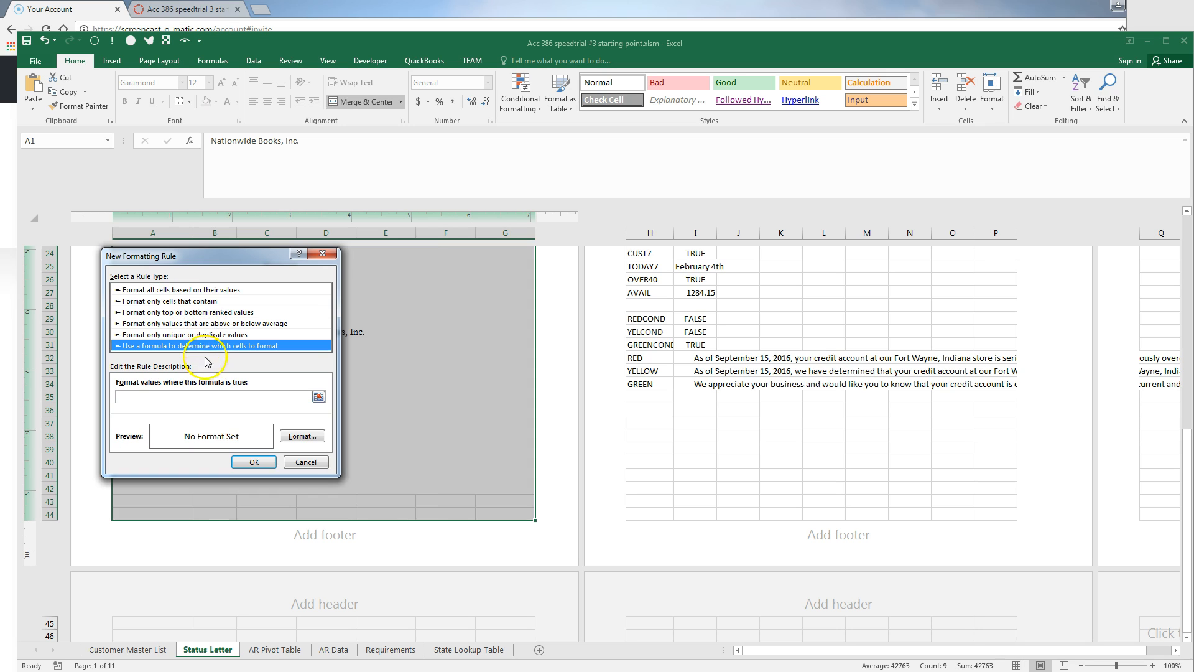
click(247, 397)
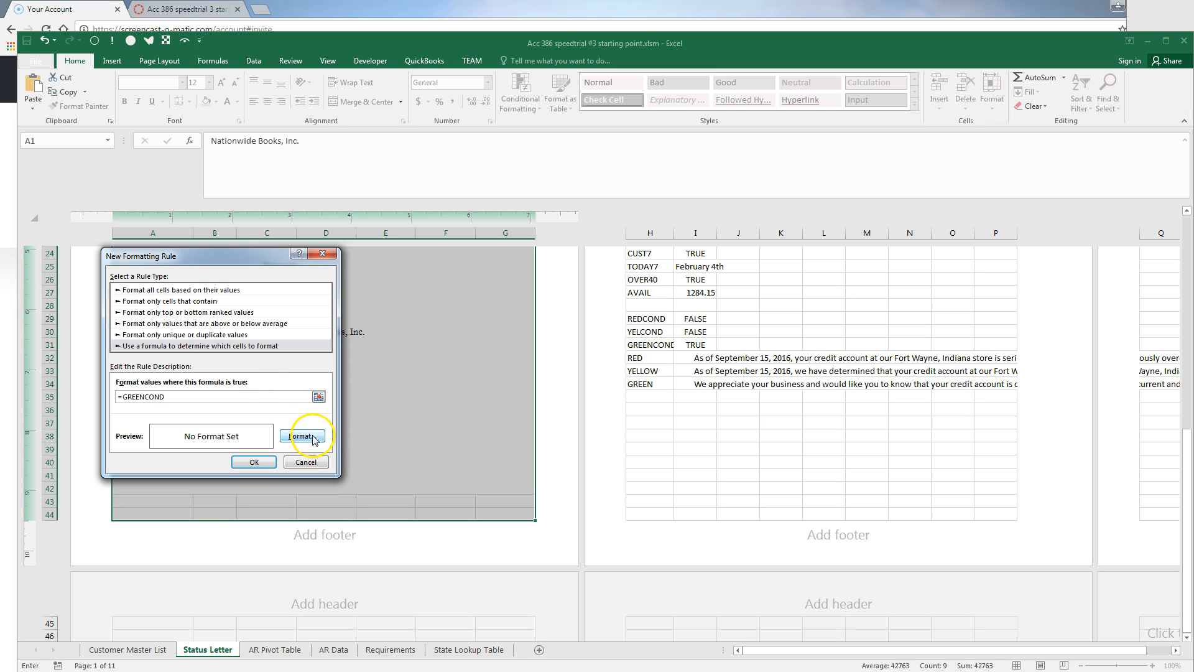
click(303, 435)
click(177, 347)
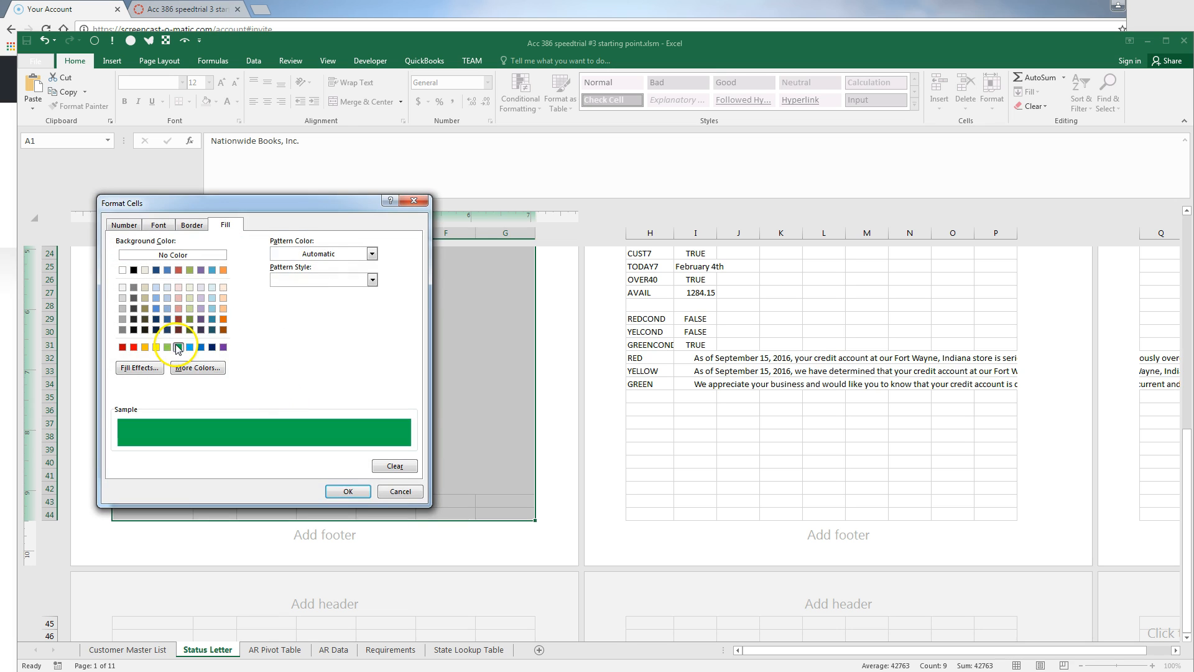
click(197, 368)
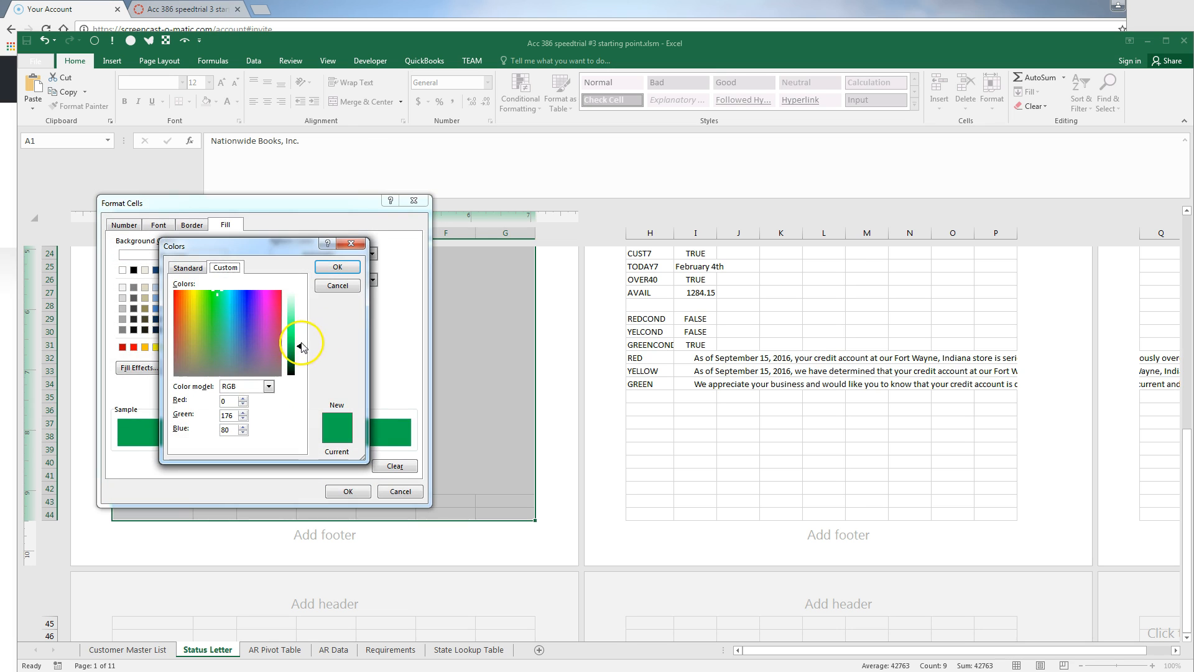
drag(300, 346, 301, 314)
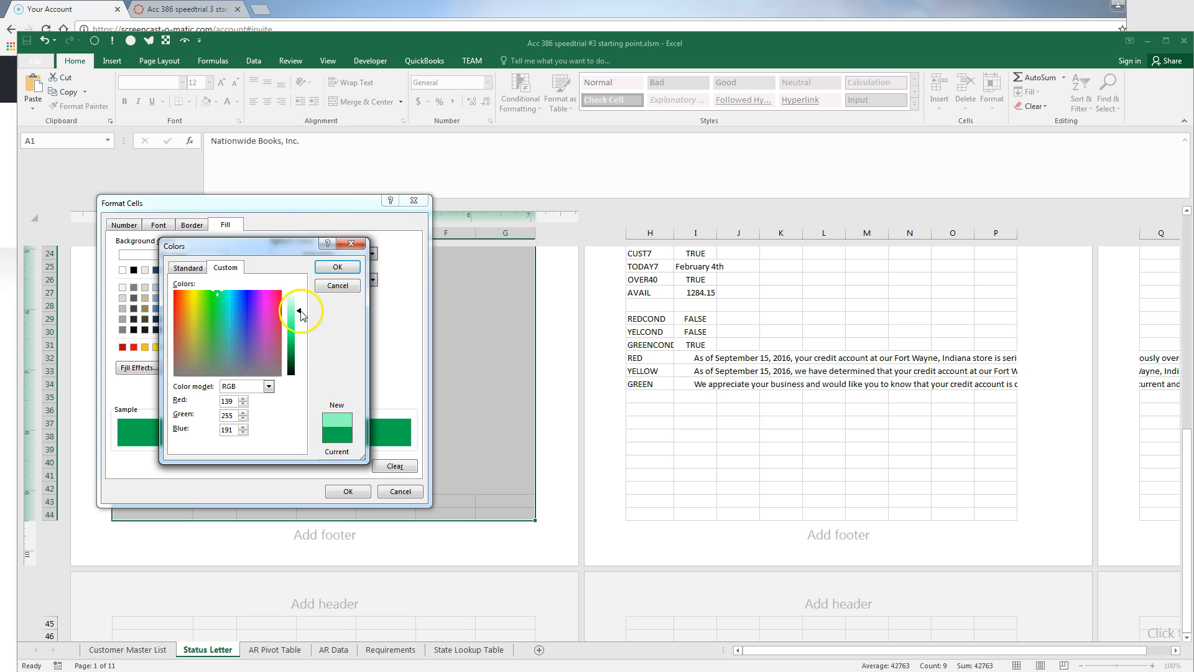
click(336, 268)
click(339, 491)
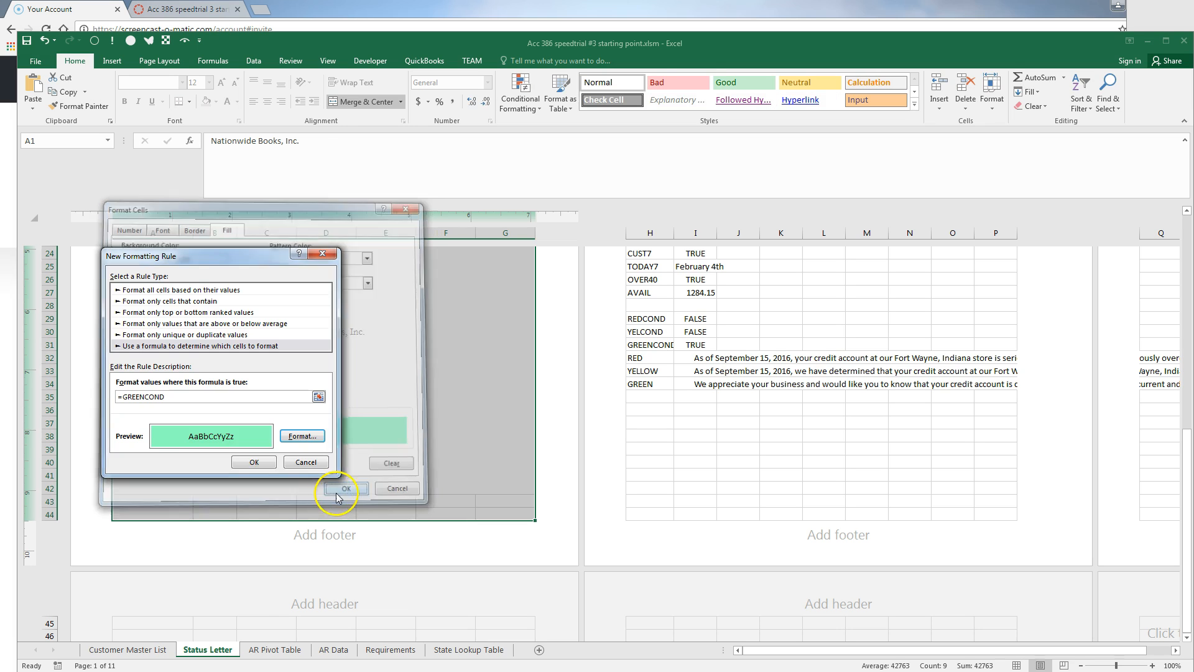
click(254, 462)
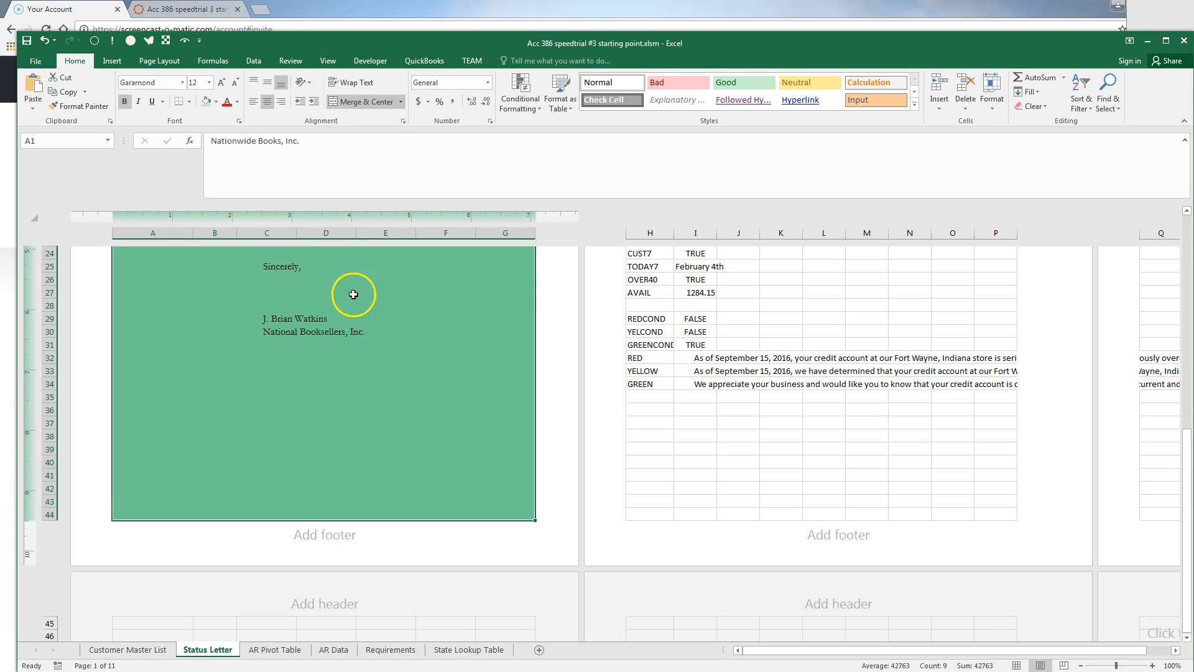
click(520, 104)
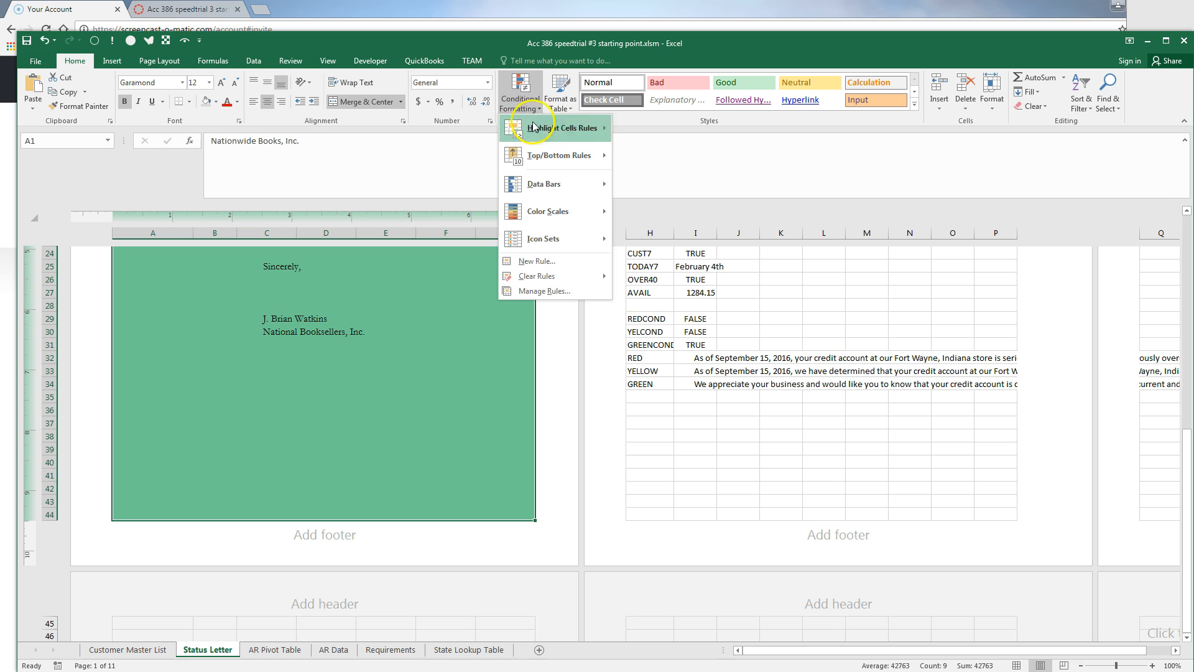
Add a =YELCOND formula rule with a custom pale yellow fill to the letter area
click(545, 270)
click(198, 333)
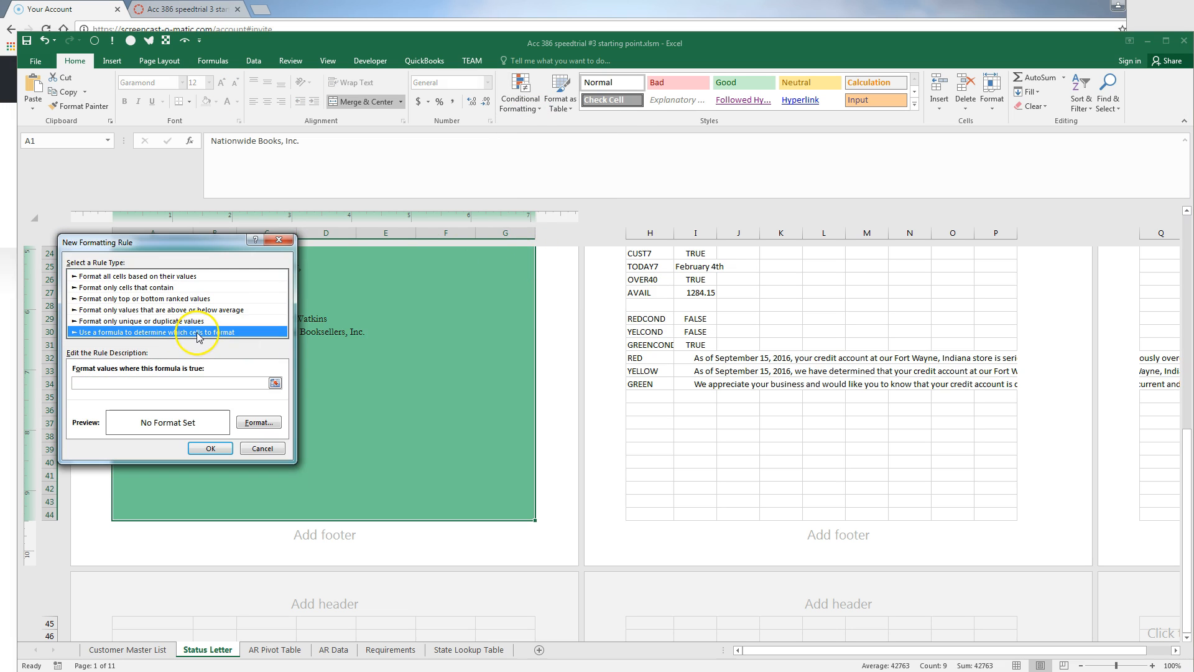
click(233, 383)
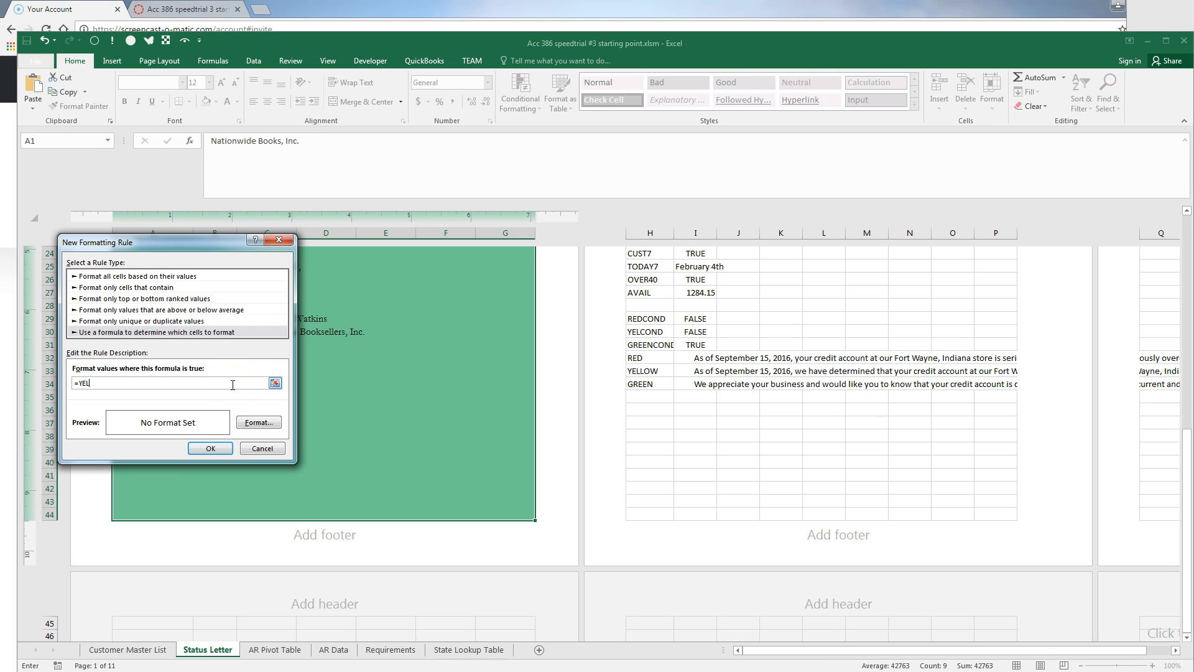
click(250, 424)
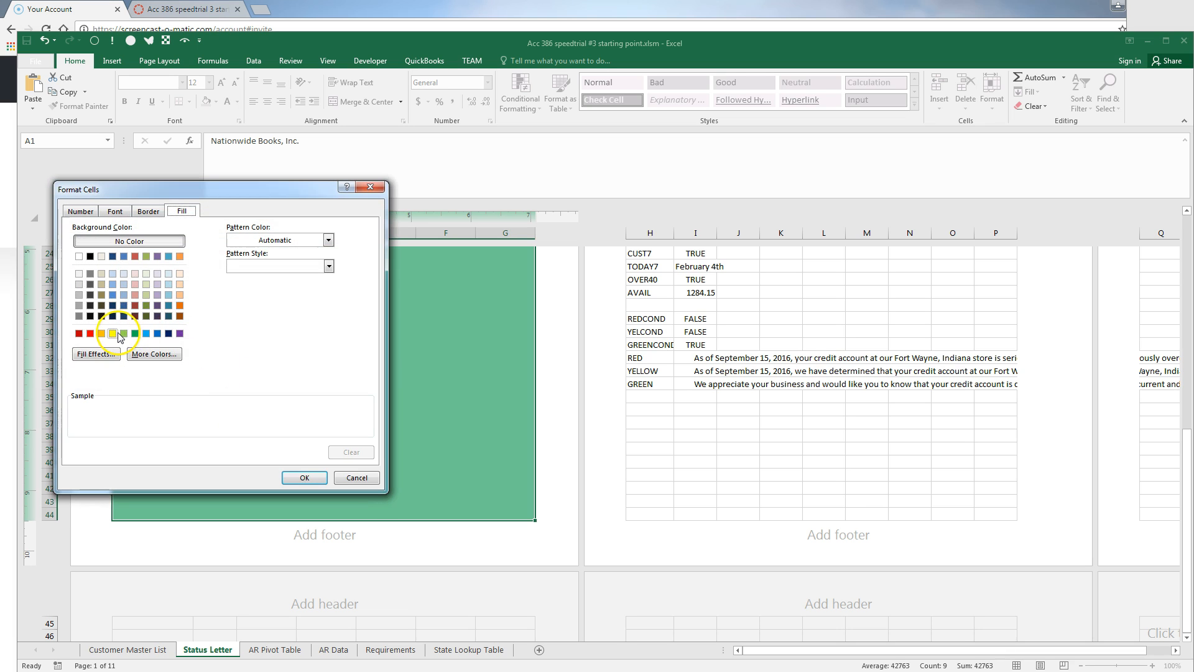
click(115, 336)
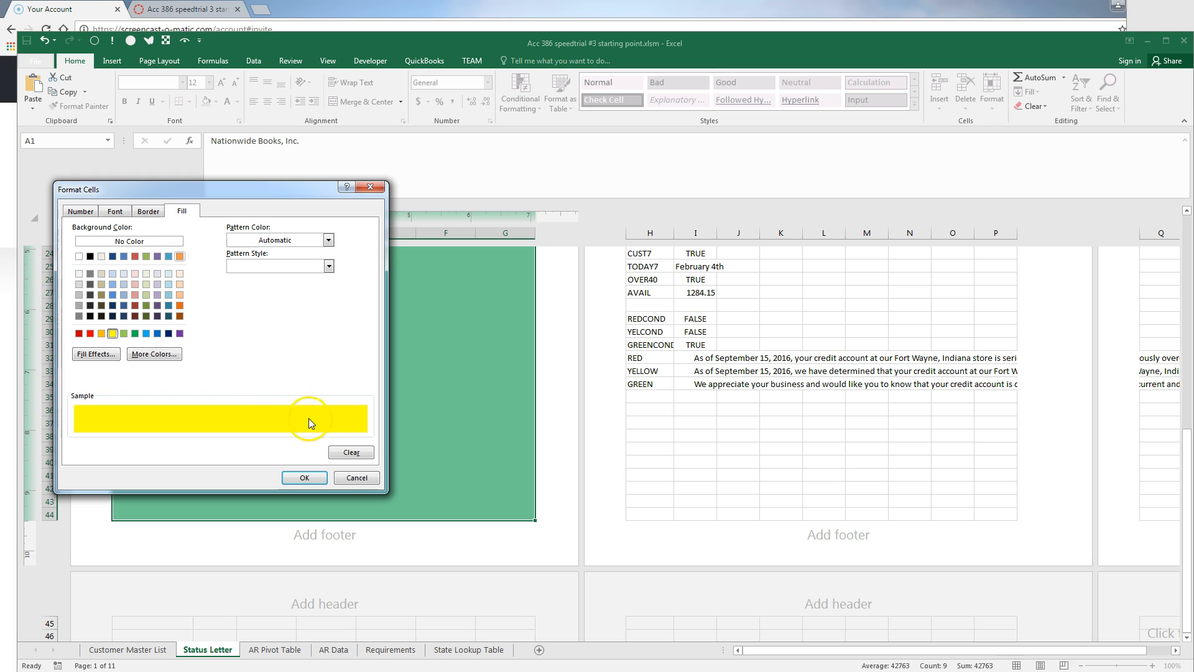
click(154, 354)
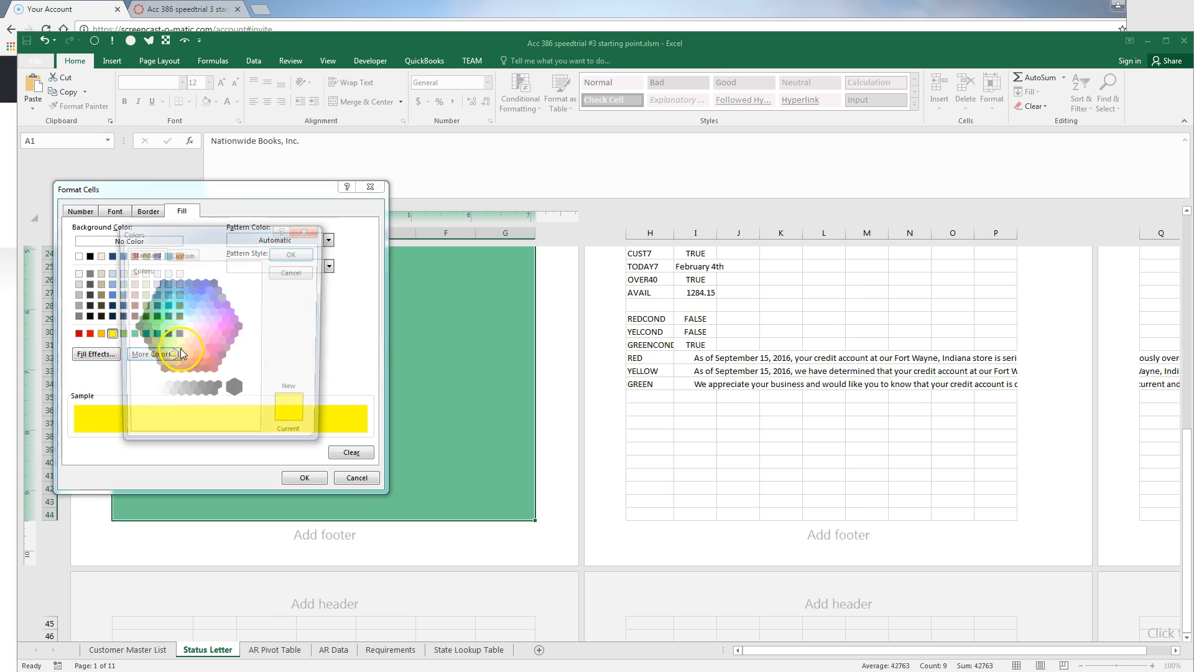
click(181, 253)
drag(255, 319, 255, 304)
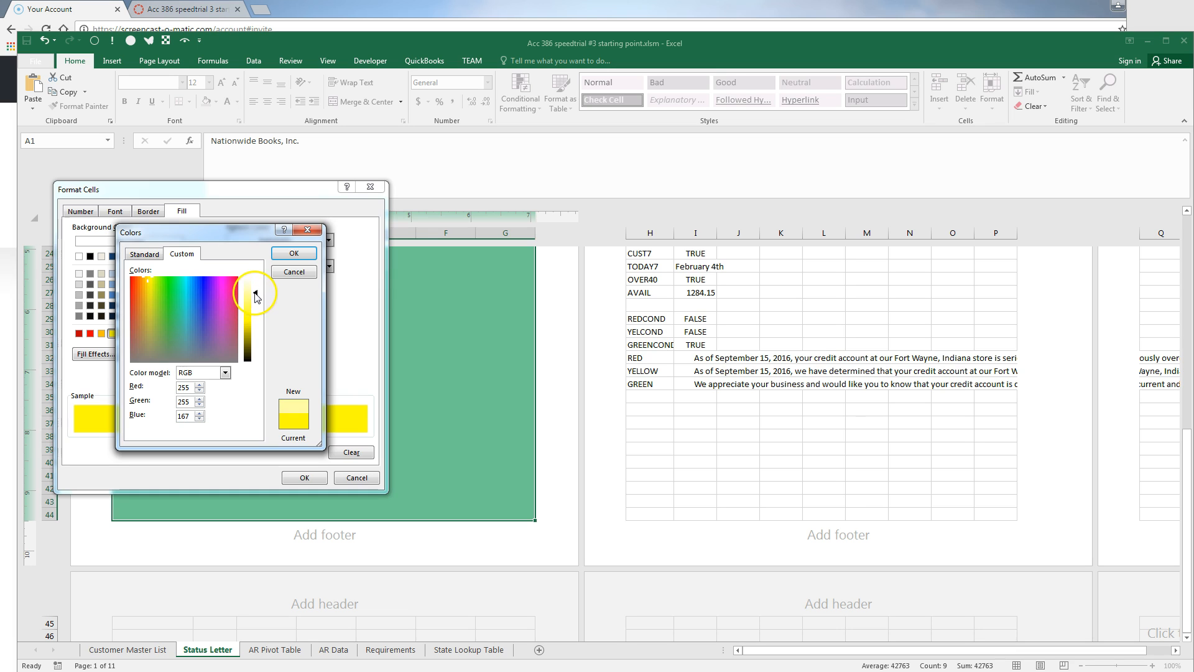
click(294, 253)
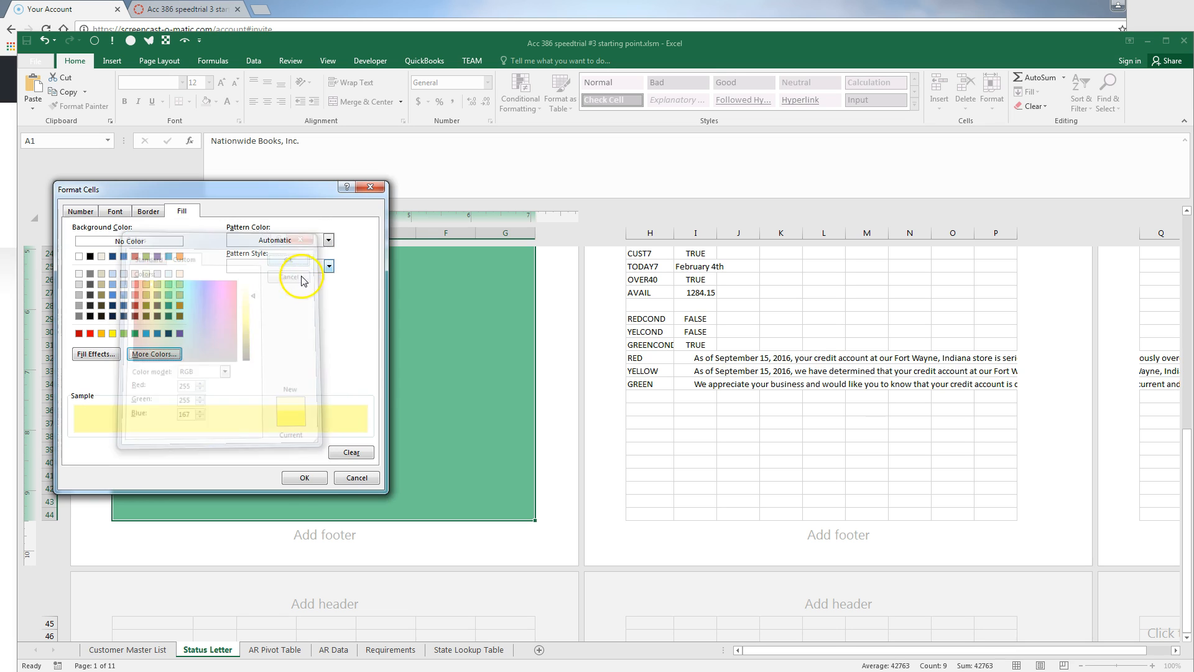
click(303, 479)
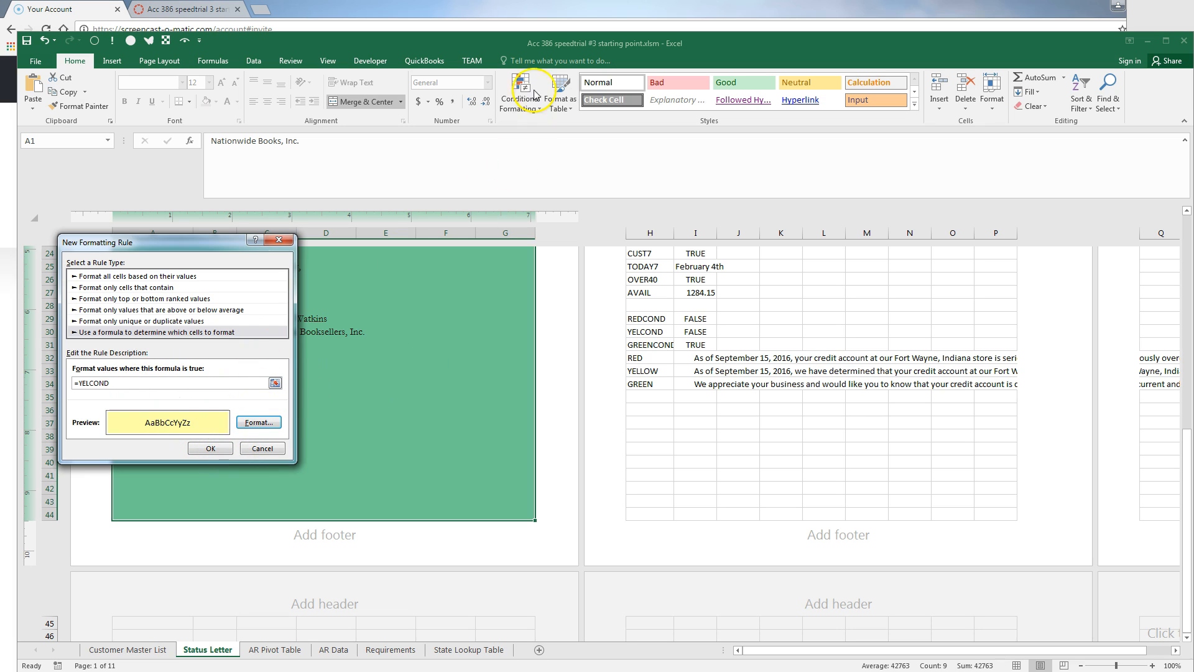
click(210, 448)
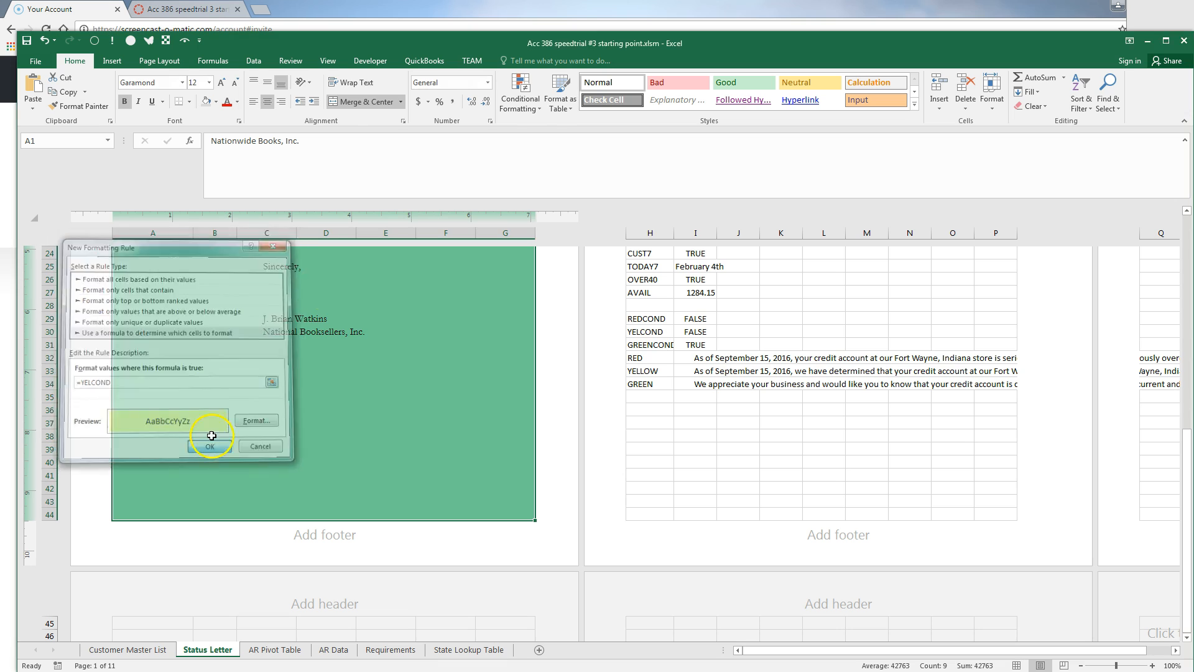
Add a =OWED>CREDITLIMIT formula rule that fills the letter area black
click(519, 91)
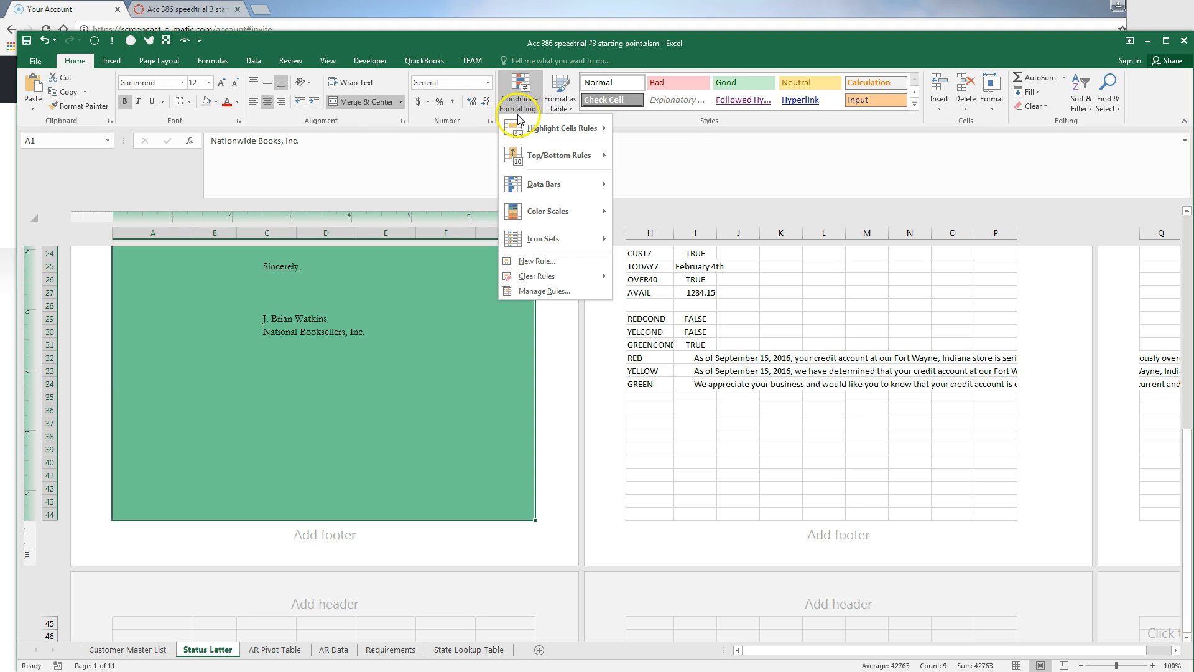
click(532, 262)
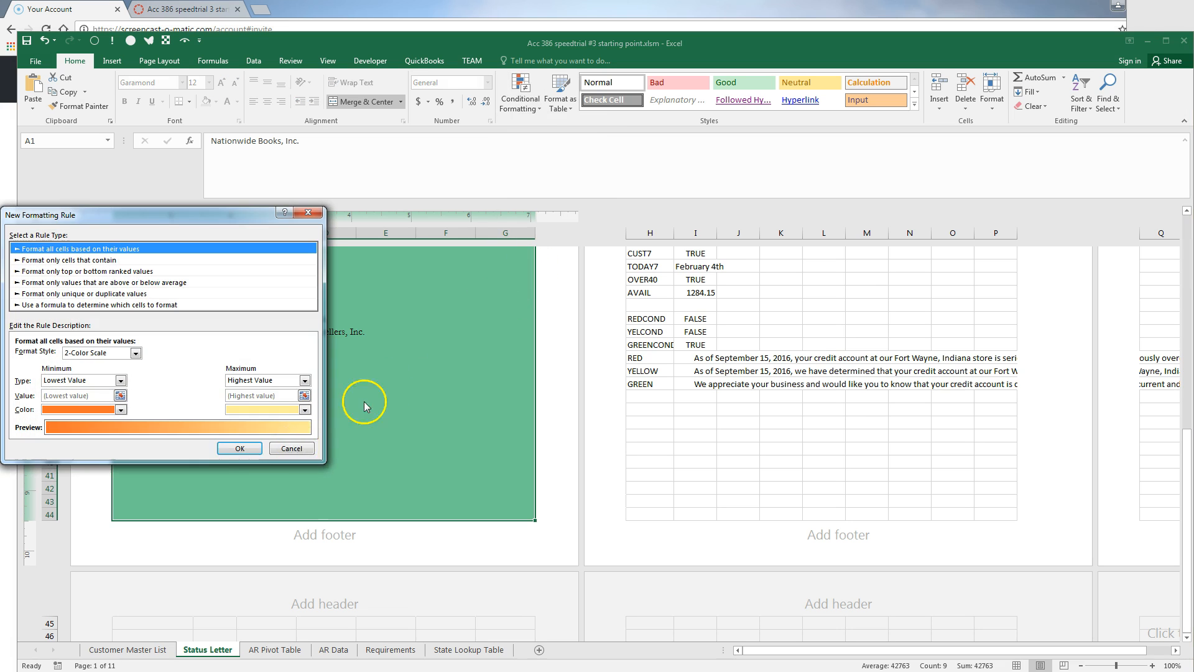
click(122, 305)
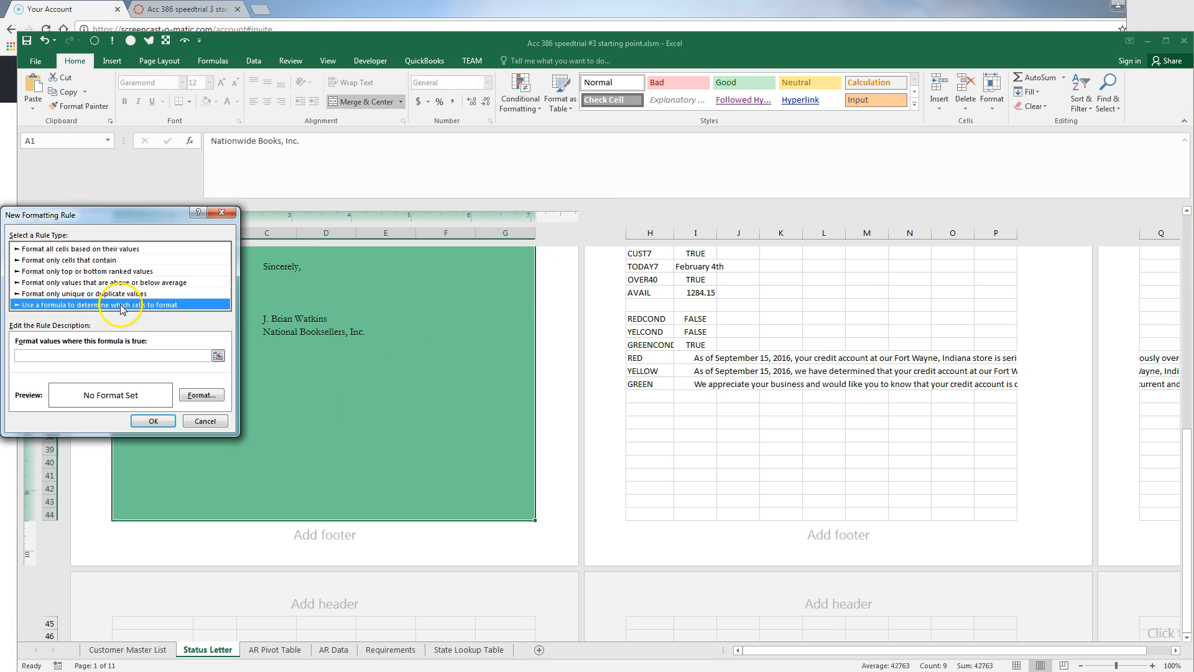
click(119, 355)
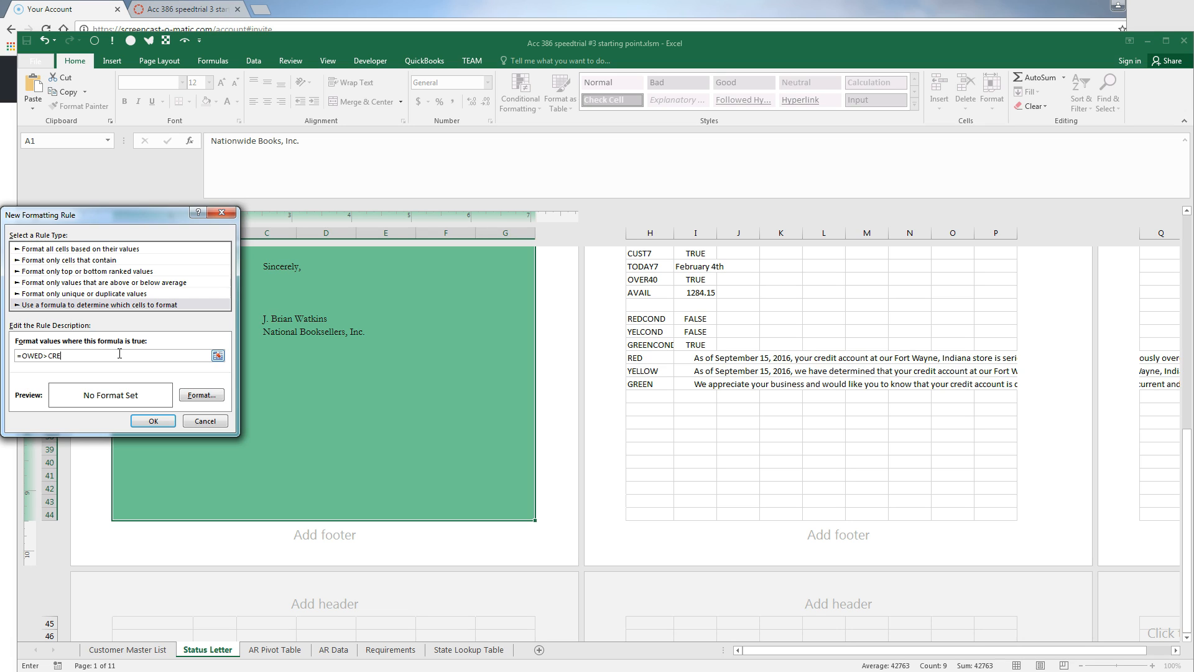
click(202, 395)
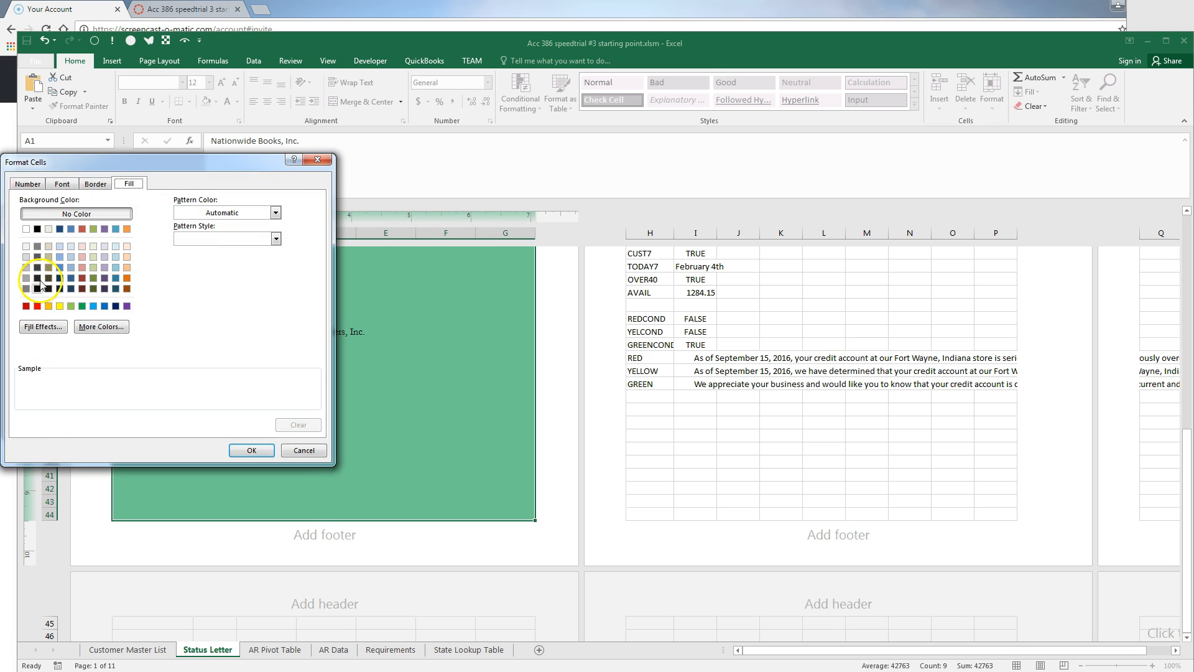
click(37, 228)
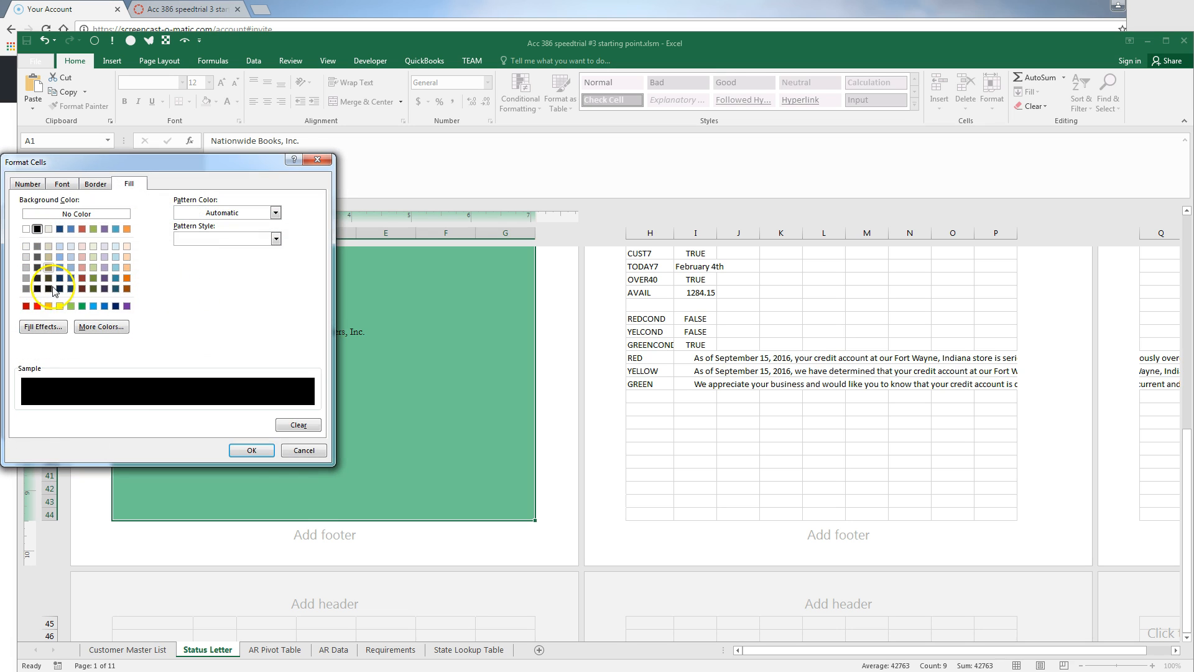
click(252, 450)
click(166, 420)
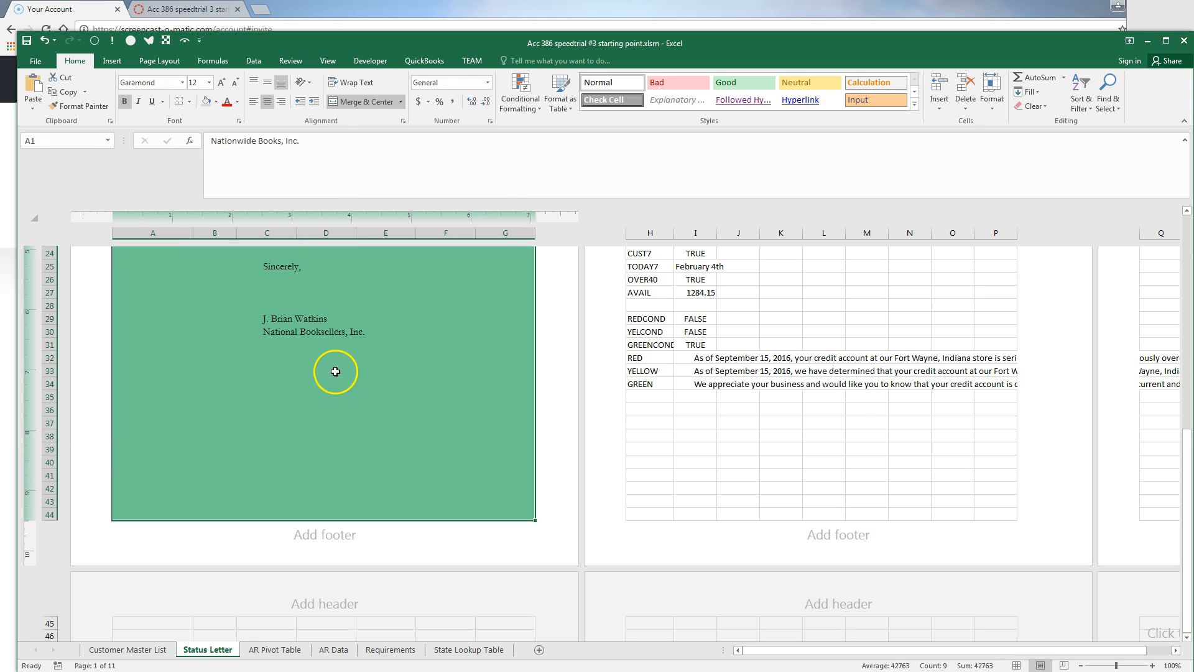
click(522, 98)
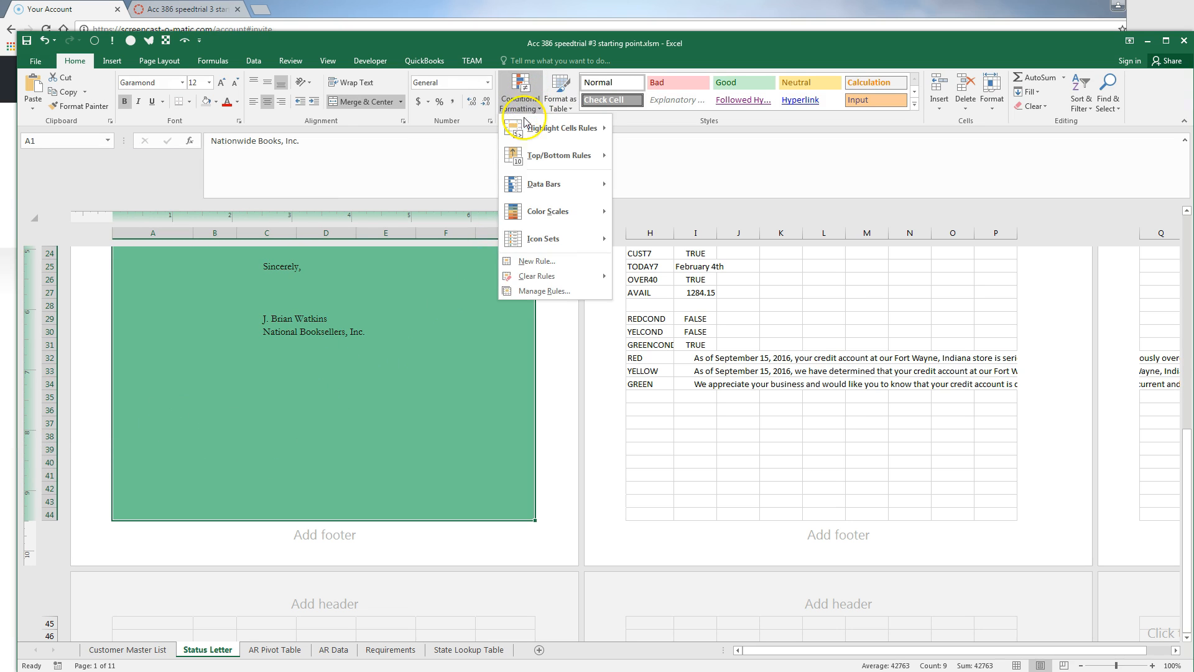
Order the rules black, REDCOND, GREENCOND, YELCOND with Stop If True on the first three
click(542, 292)
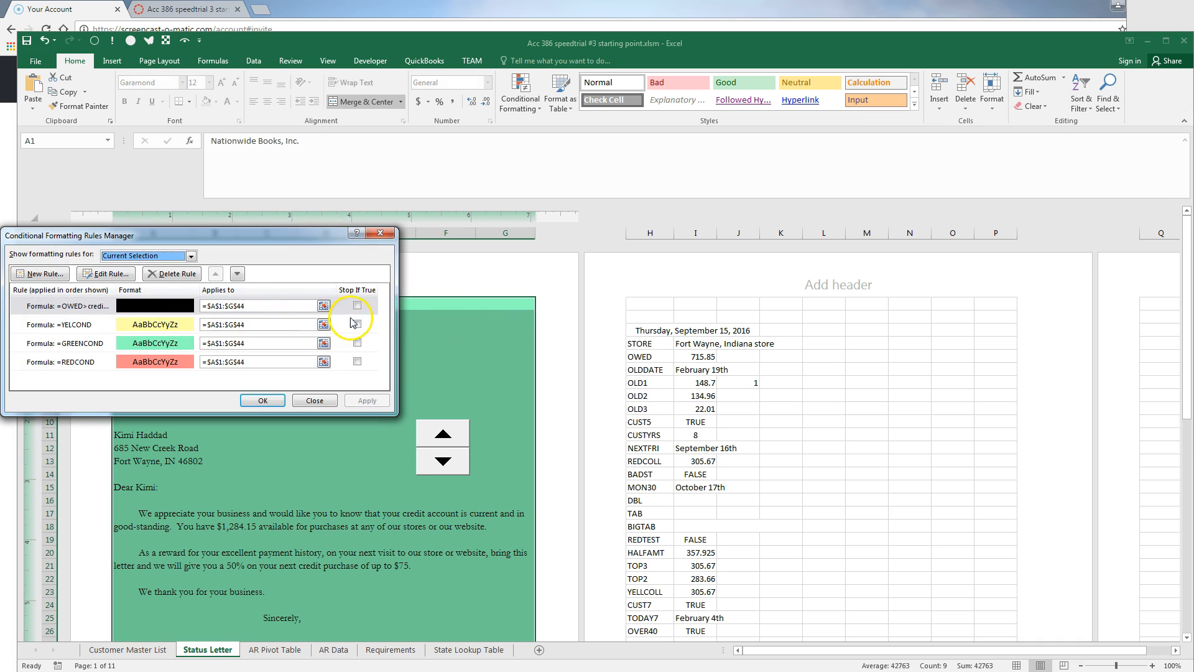
click(357, 306)
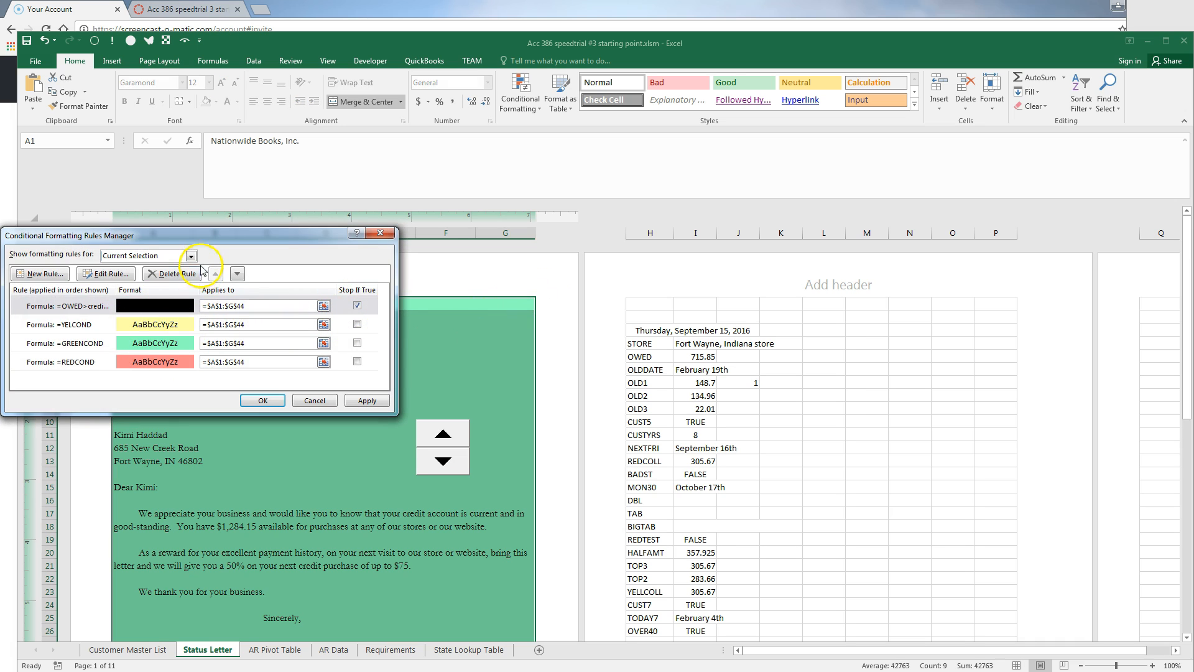
click(192, 363)
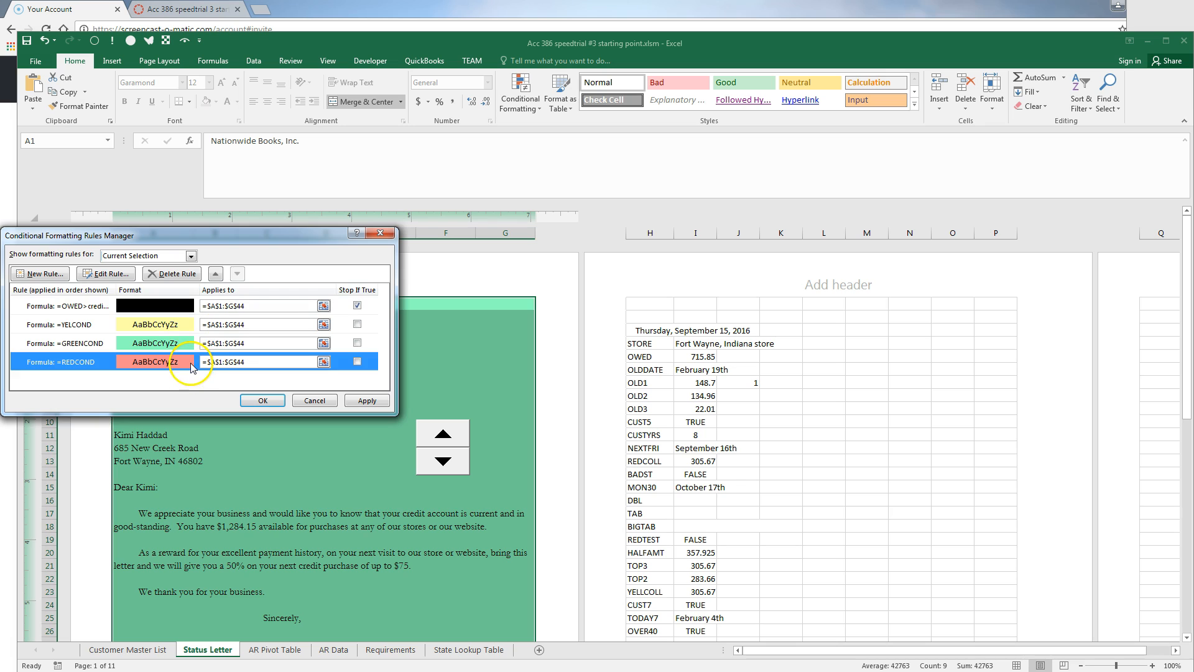
click(218, 272)
click(219, 272)
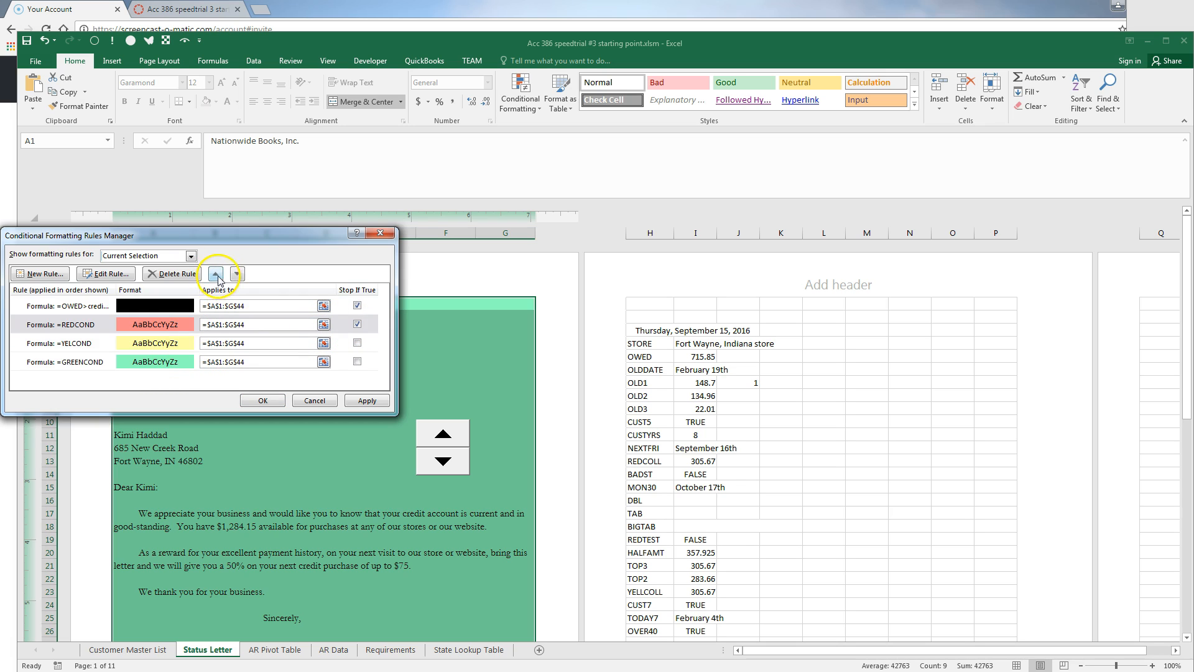
click(181, 365)
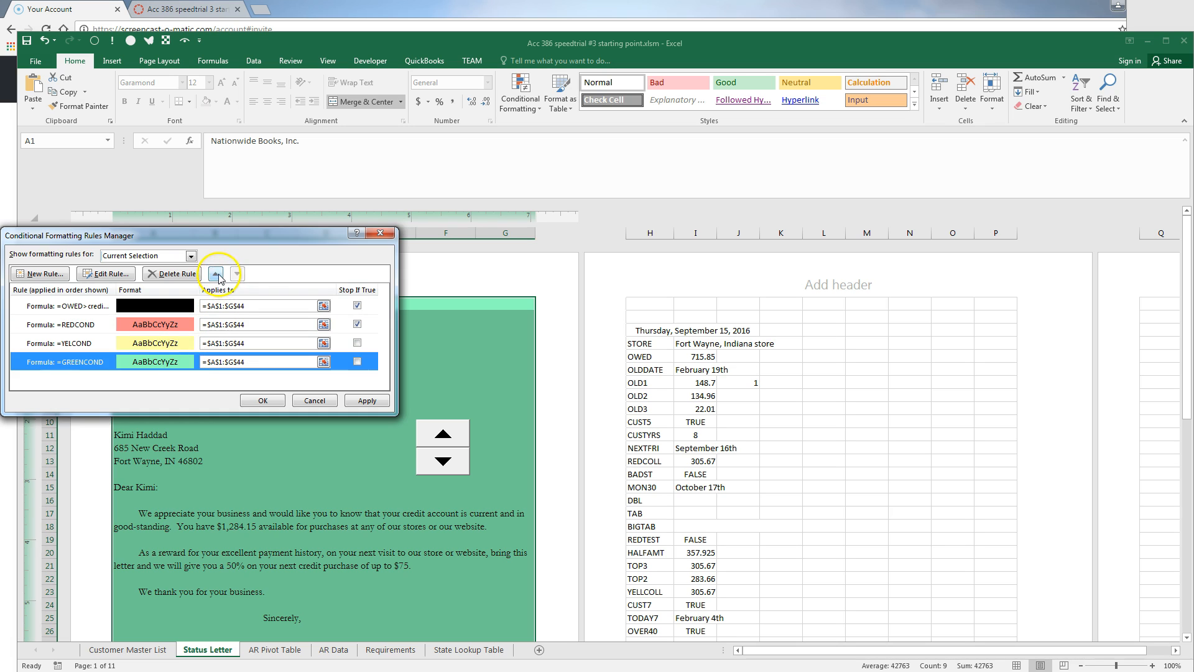
click(218, 274)
click(357, 343)
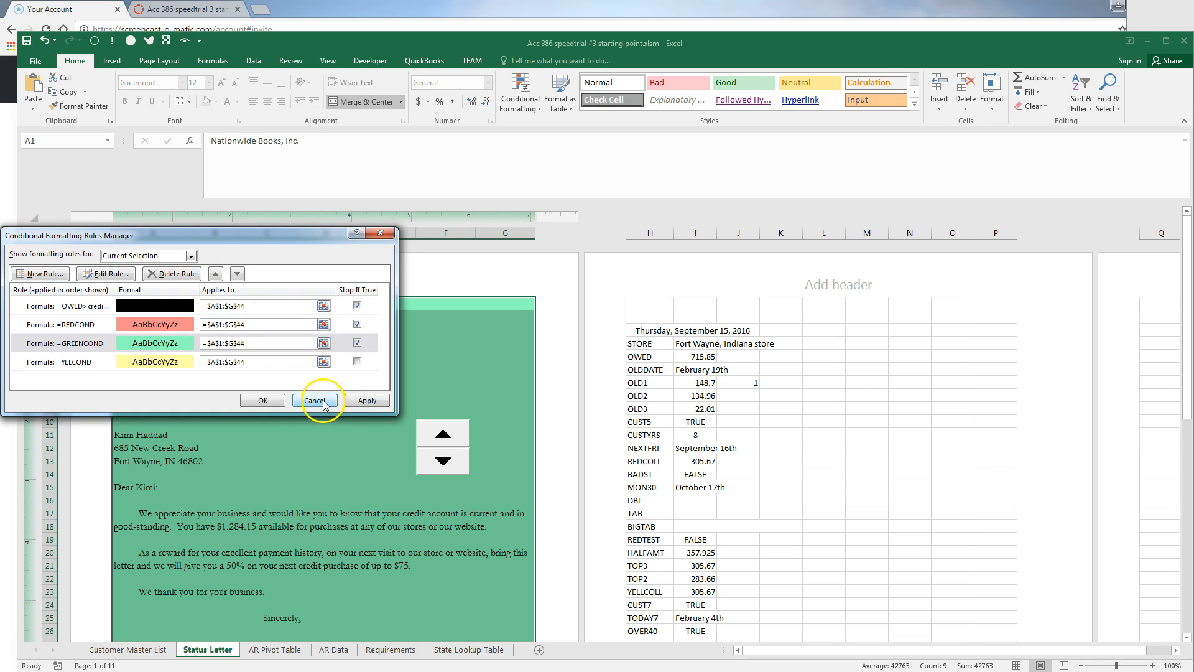
click(263, 400)
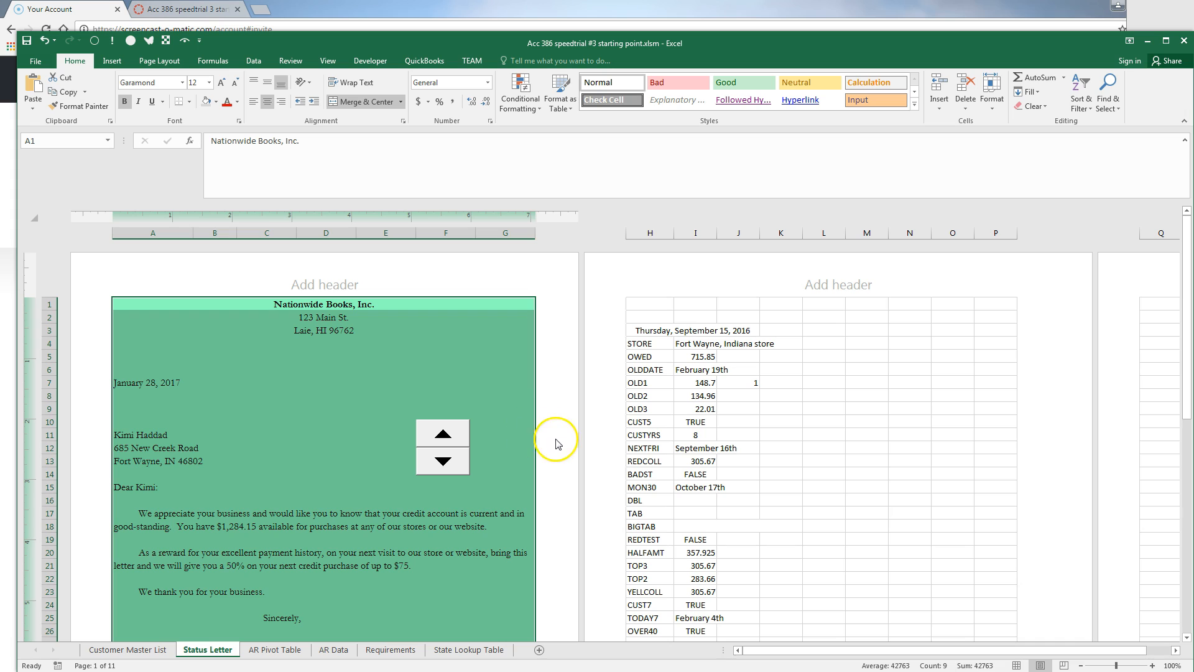
Check statuses on Customer Master List, then hide white space between pages on Status Letter
click(151, 651)
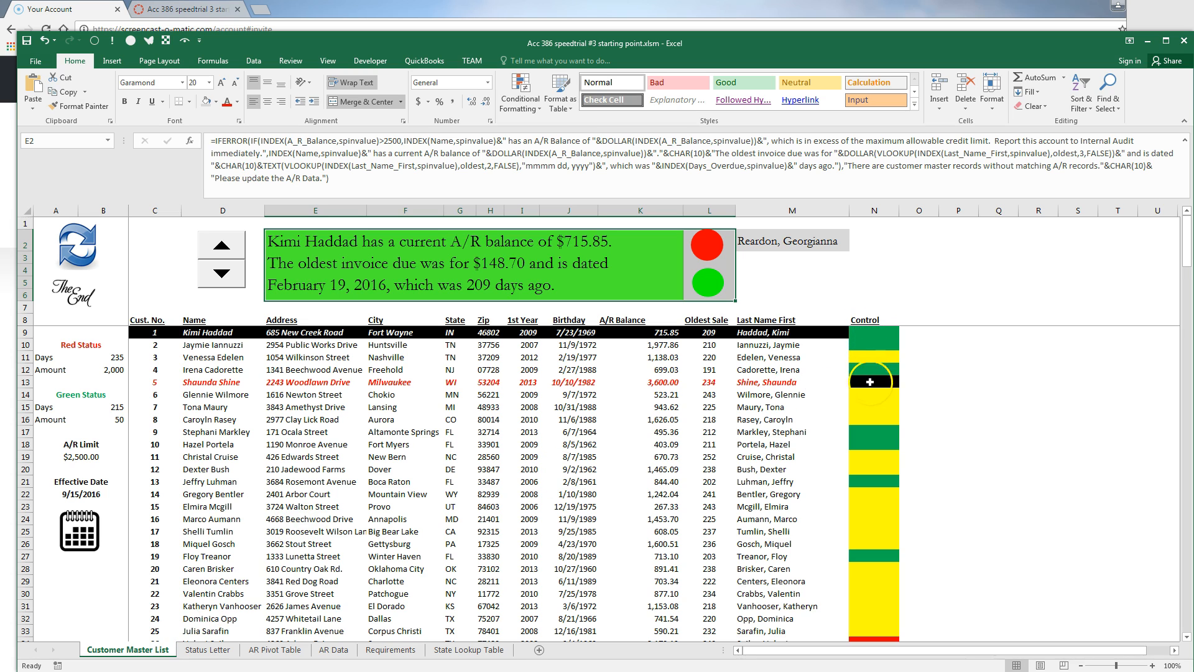
click(205, 650)
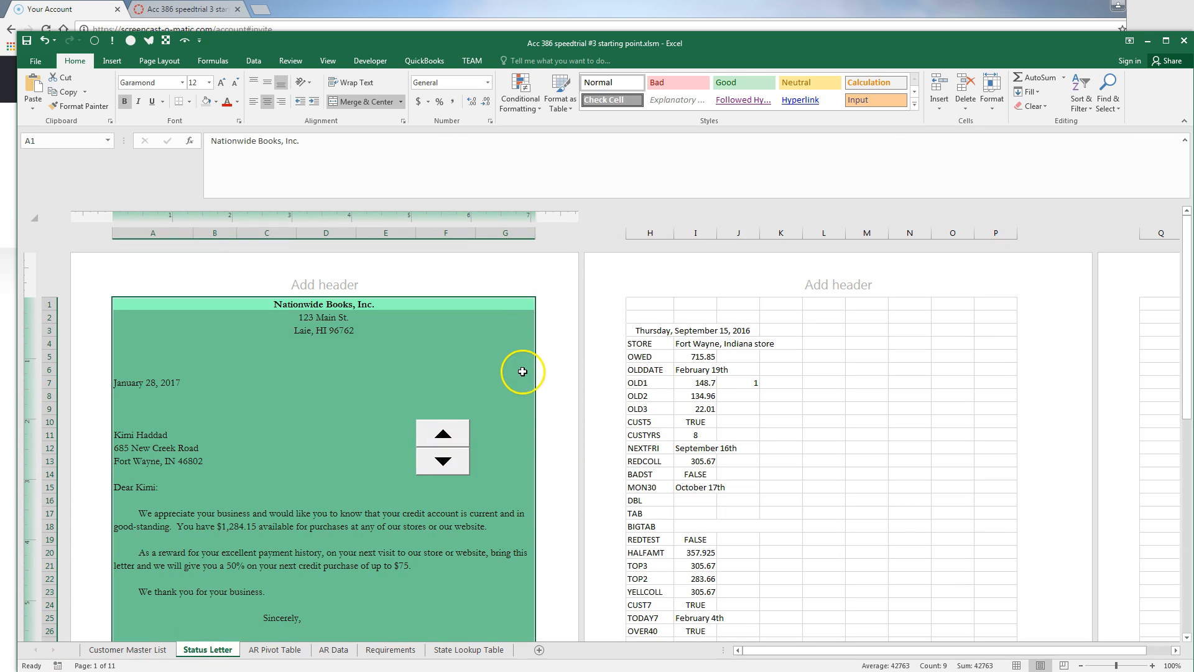
scroll(883, 436, down, 4)
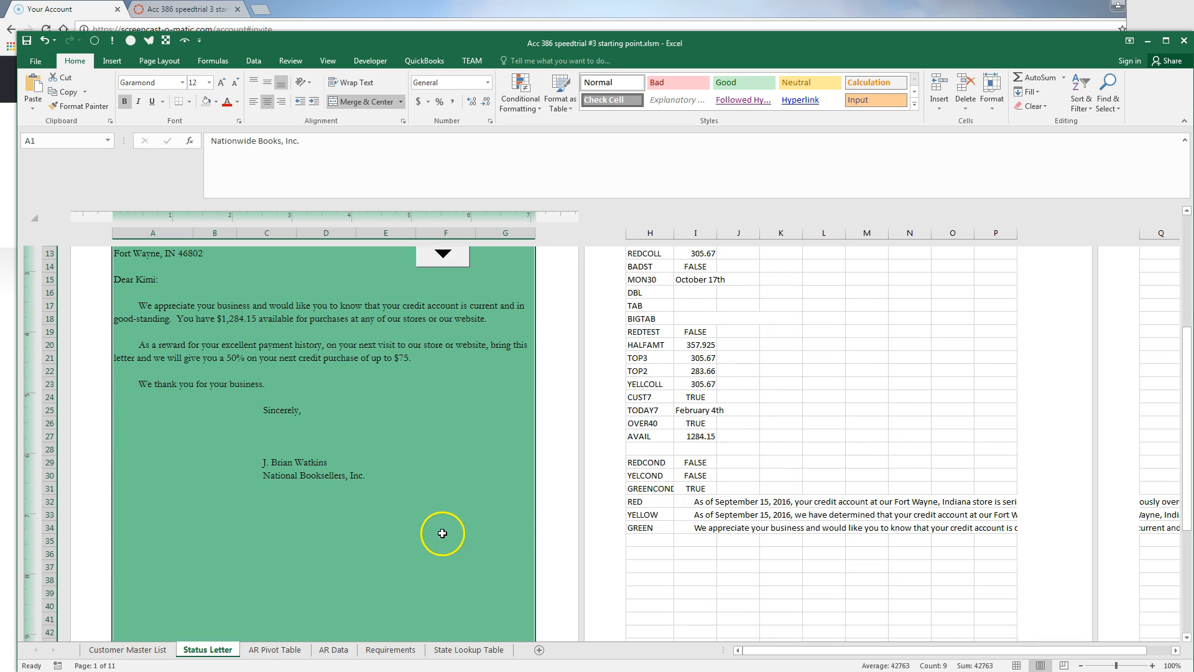
click(582, 505)
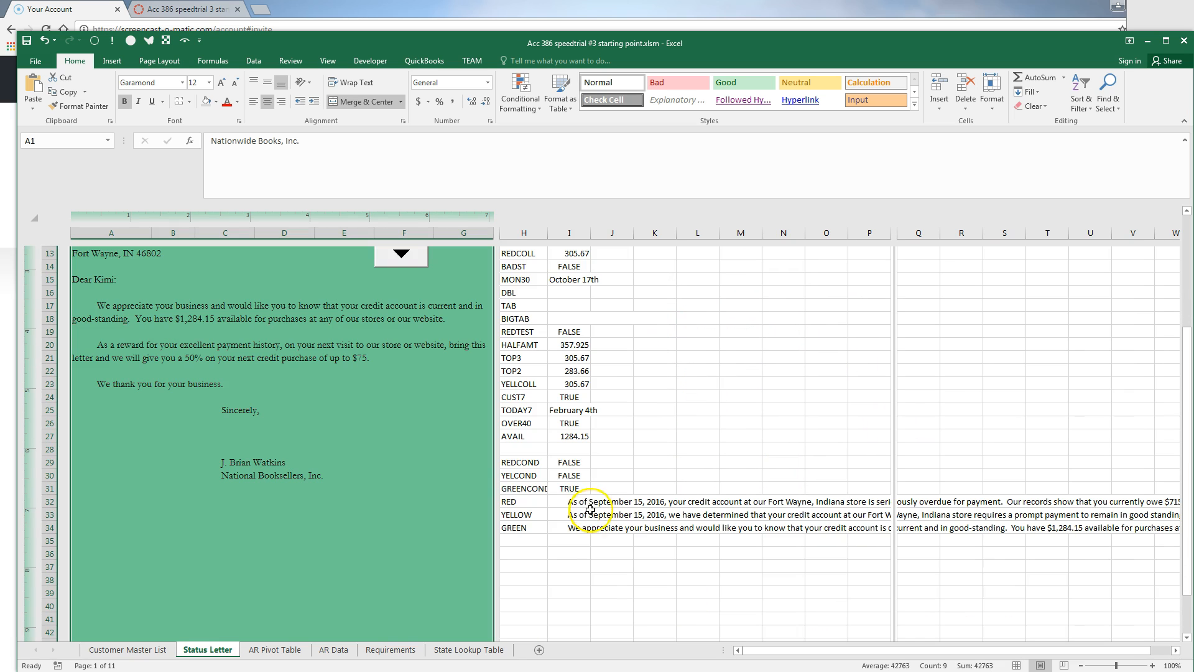
click(535, 541)
scroll(408, 432, up, 3)
Step through customer letters past the black-filled Milwaukee letter to the Oklahoma City customer
click(400, 378)
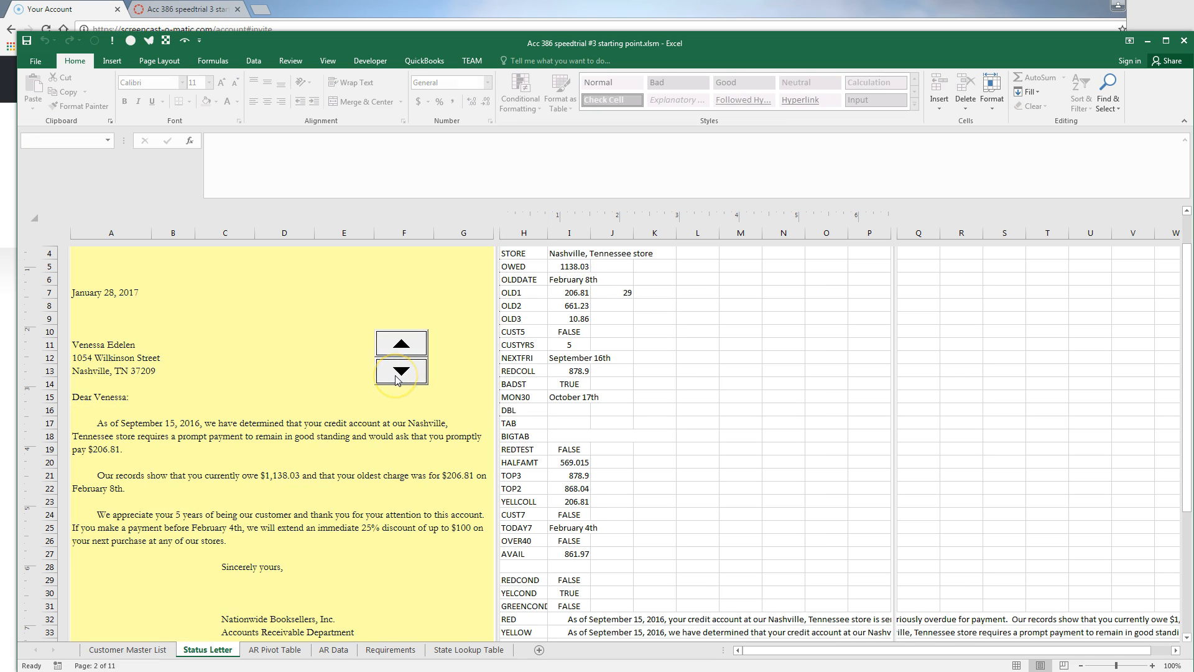
click(394, 347)
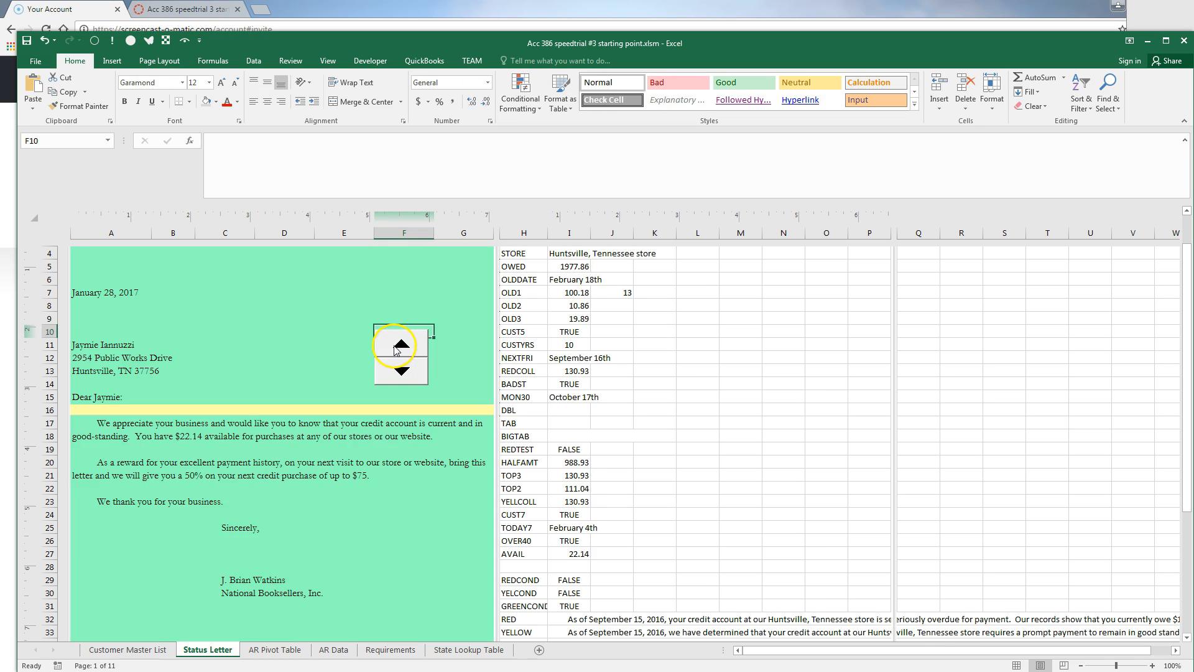
click(401, 352)
click(401, 373)
click(402, 373)
click(401, 373)
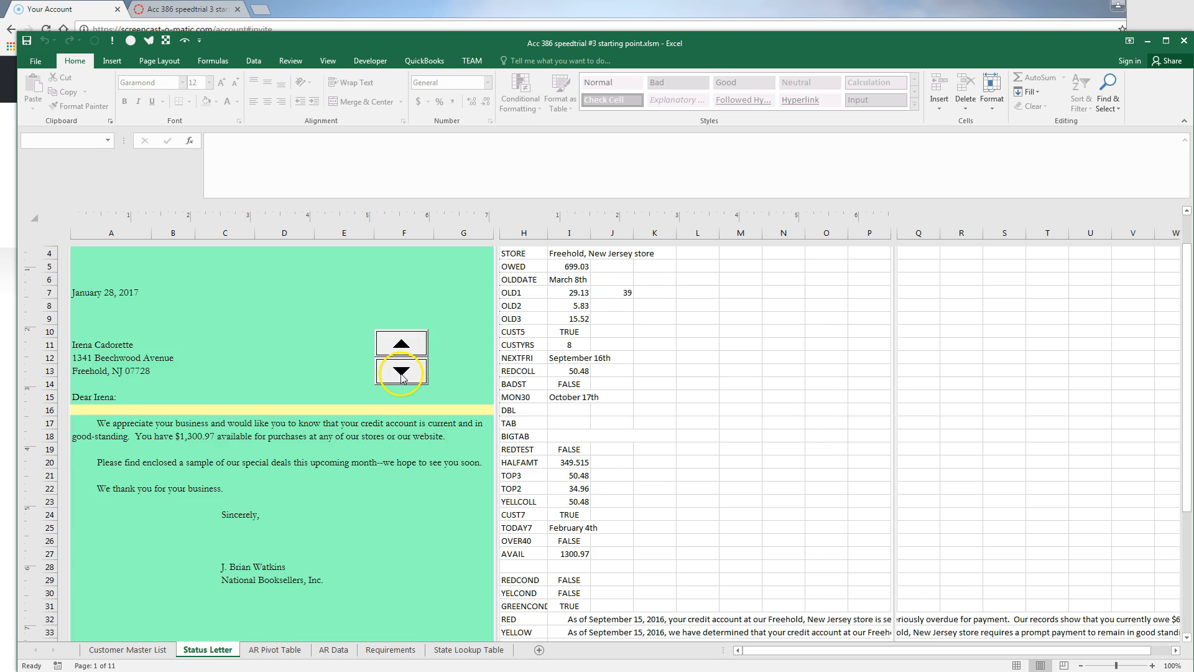
click(401, 373)
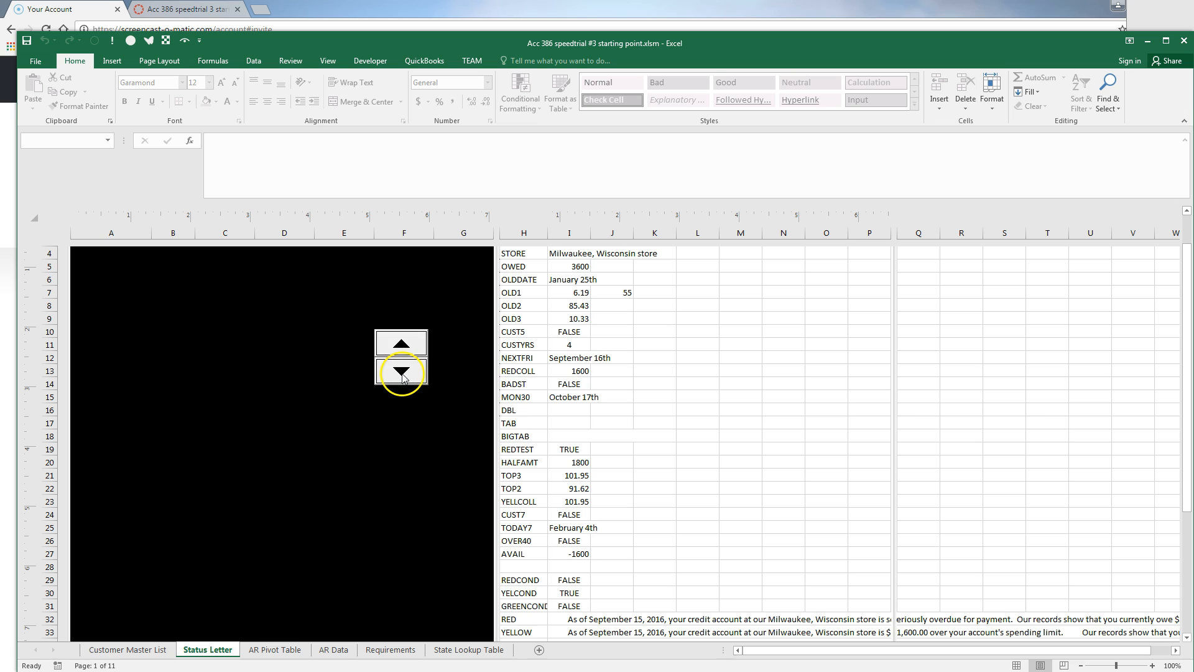
click(401, 373)
click(401, 374)
click(401, 373)
click(401, 375)
click(401, 375)
click(401, 374)
click(401, 375)
click(401, 373)
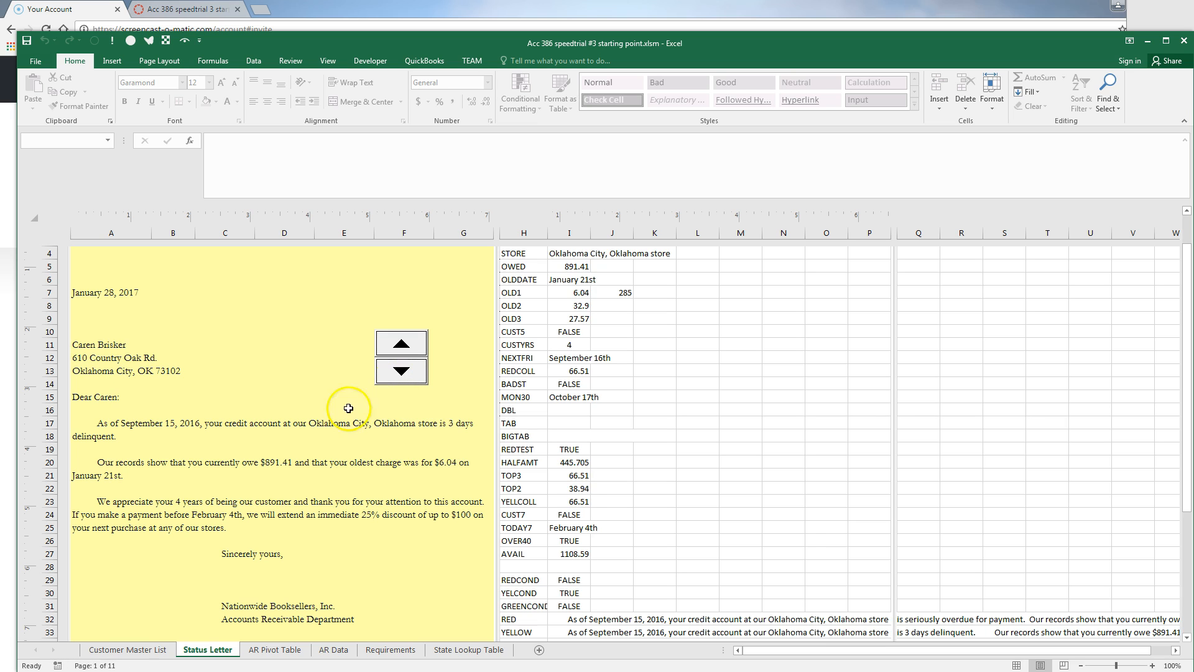
Verify the Oklahoma City status on Customer Master List, then advance to the red Sweeny letter
click(140, 650)
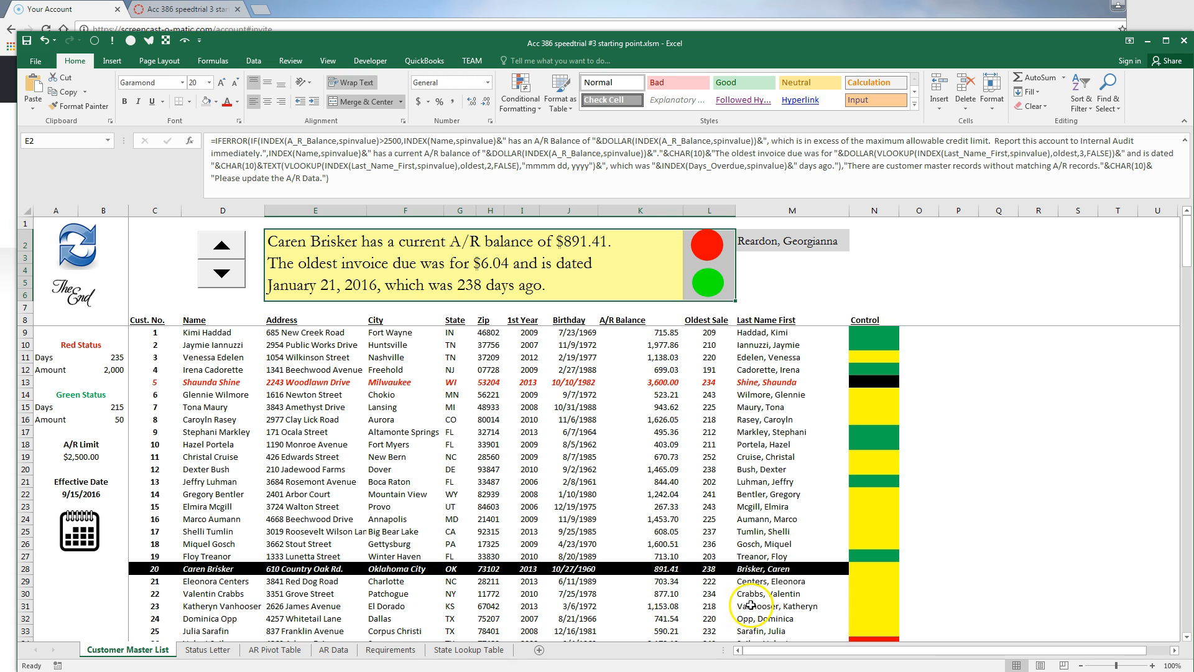
click(202, 651)
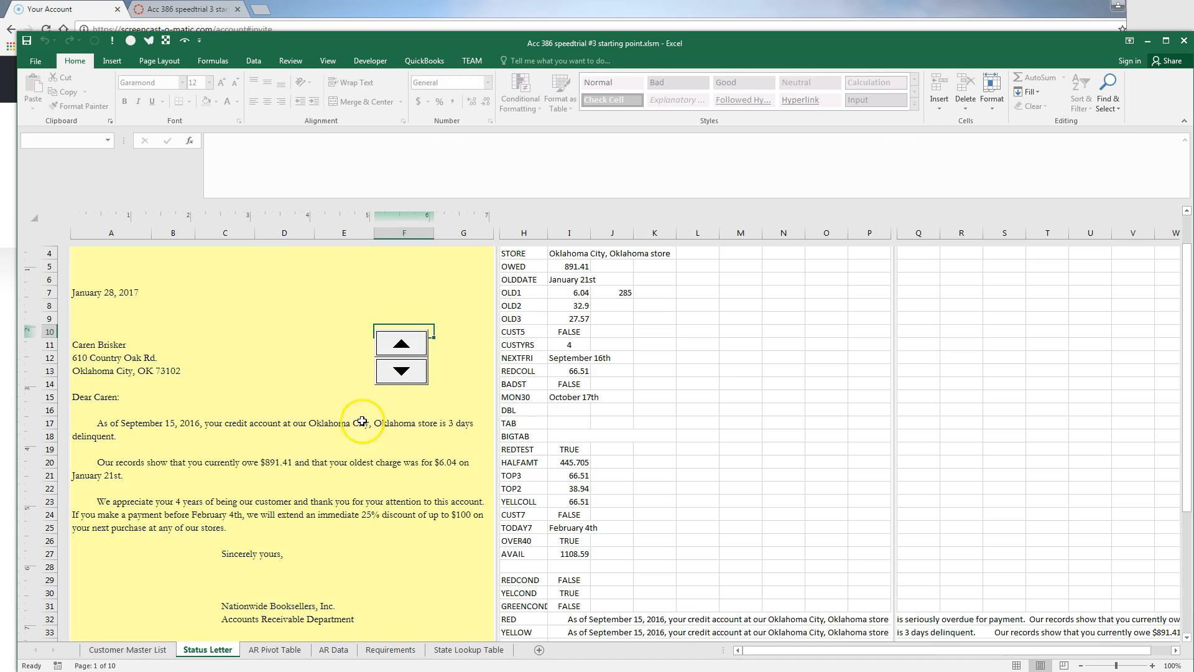
click(401, 373)
click(401, 373)
click(402, 373)
click(401, 374)
click(401, 373)
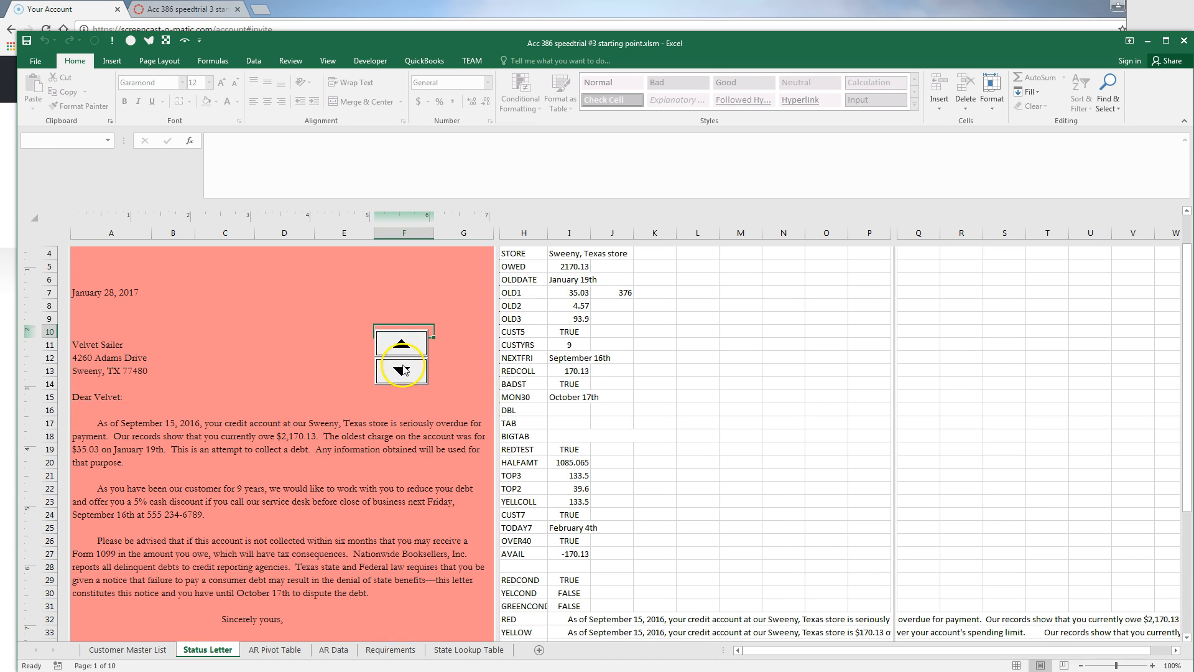
scroll(560, 467, down, 2)
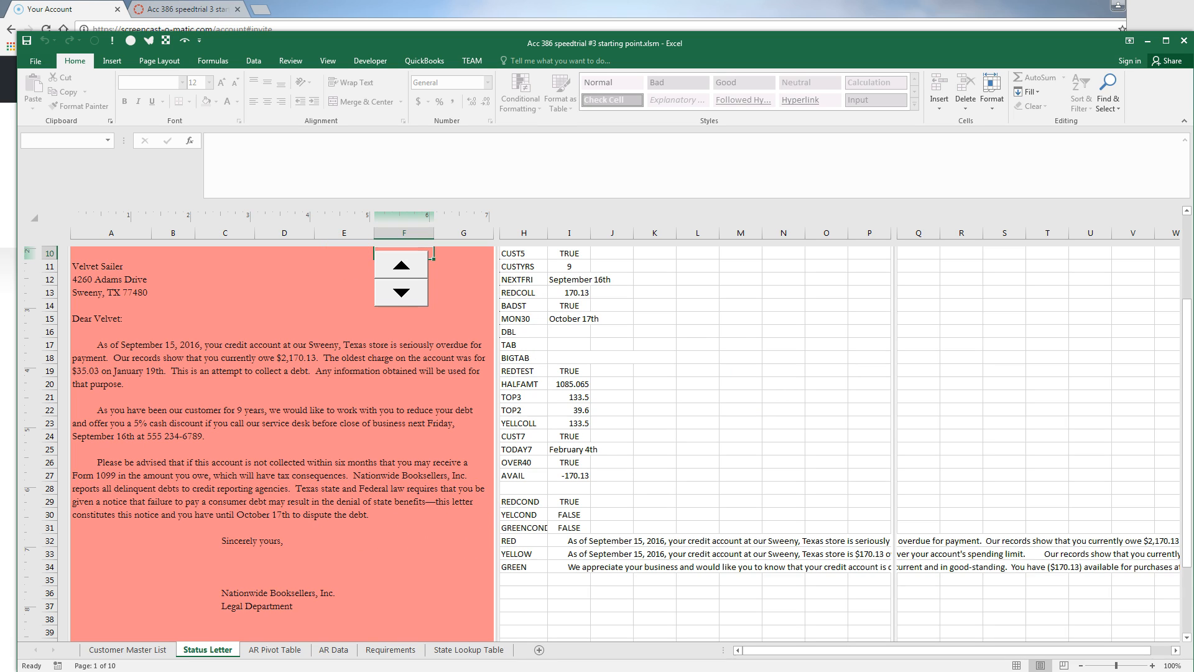
Open Save As in the Accounting 386 Materials folder and begin the file name 'Acc 386'
click(37, 61)
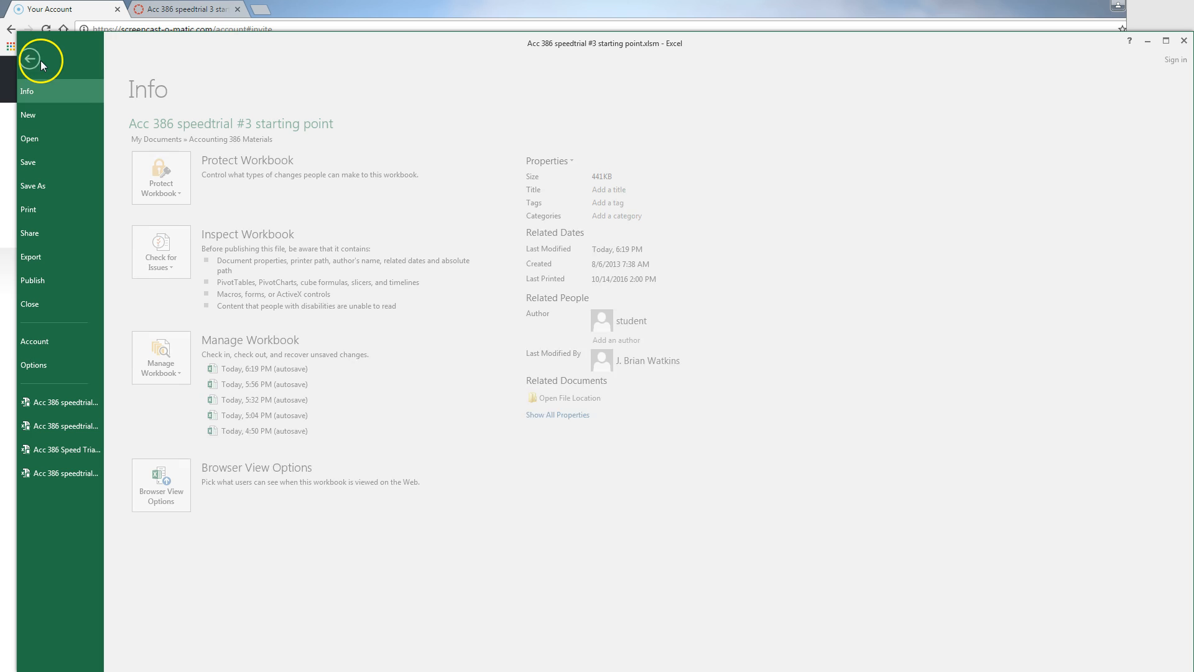
click(65, 184)
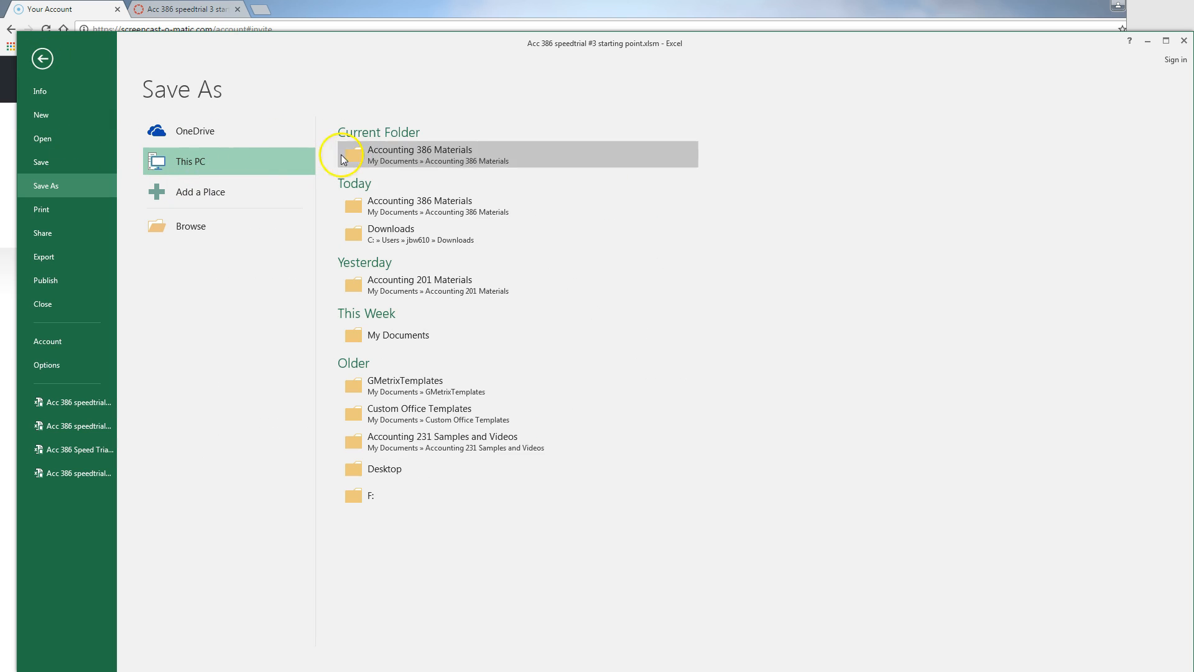
click(386, 161)
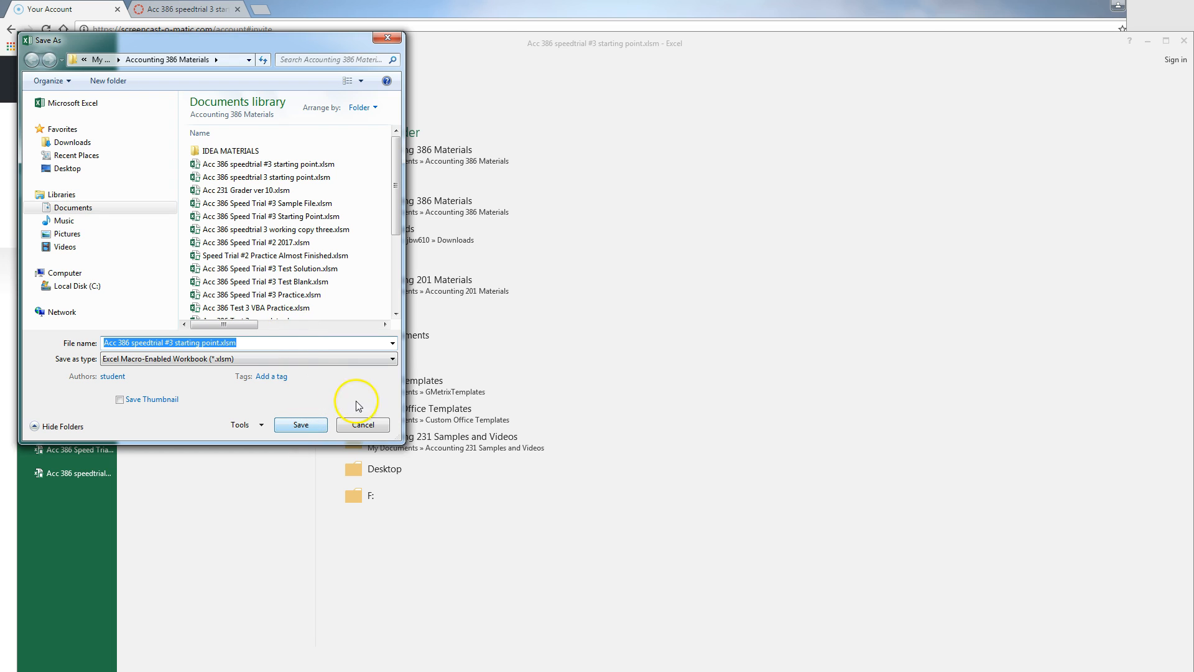
key(BackSpace)
text(acc_)
key(BackSpace)
key(BackSpace)
key(BackSpace)
key(BackSpace)
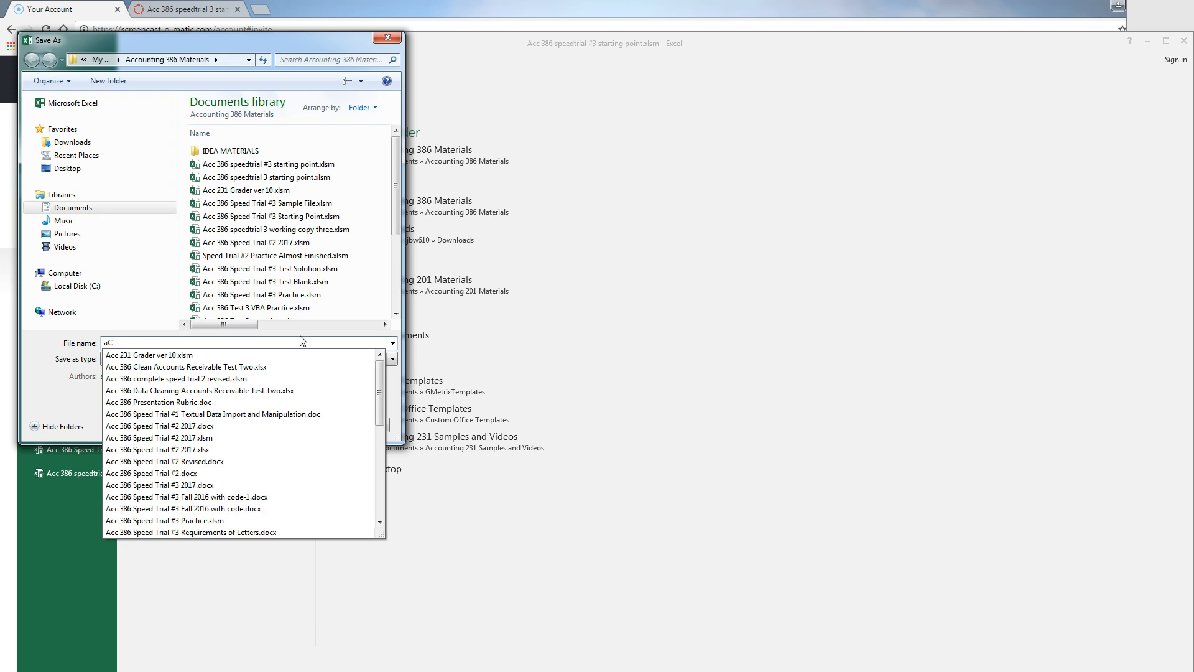
text(Acc 386)
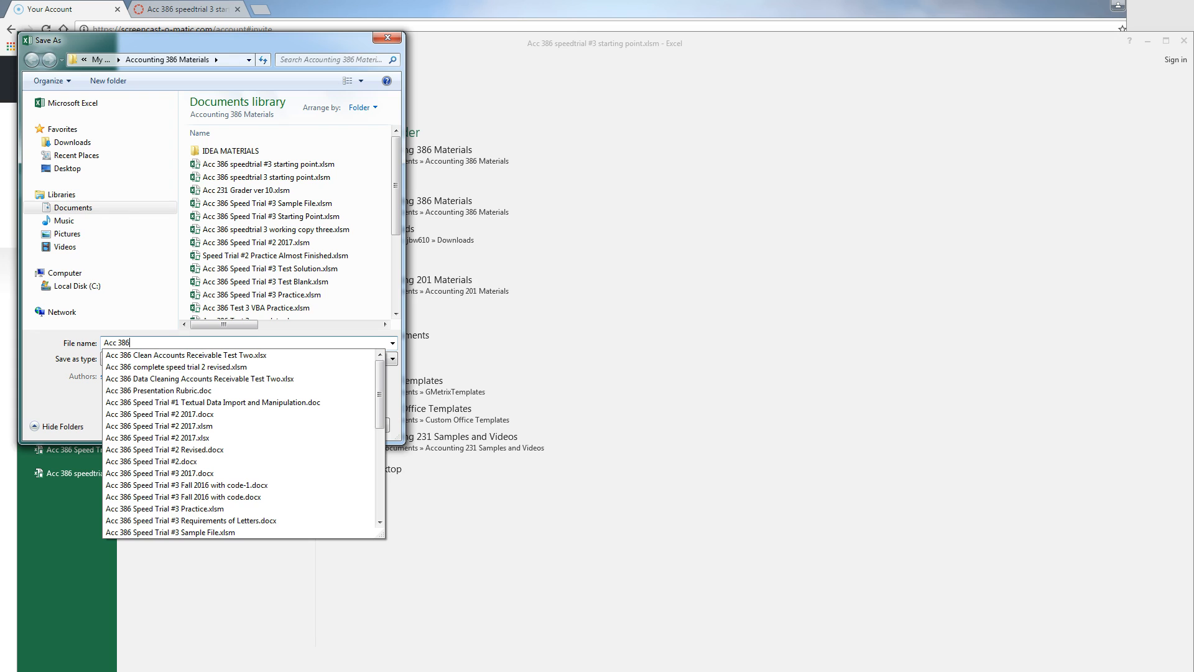